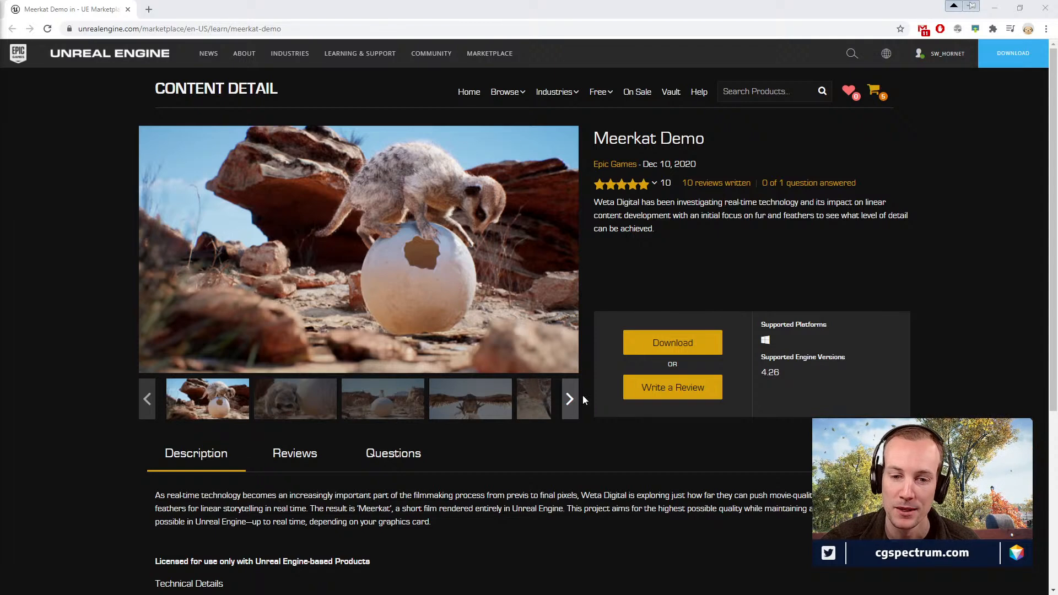
# Read the user reviews of the Meerkat Demo and return to its description.
pyautogui.click(295, 452)
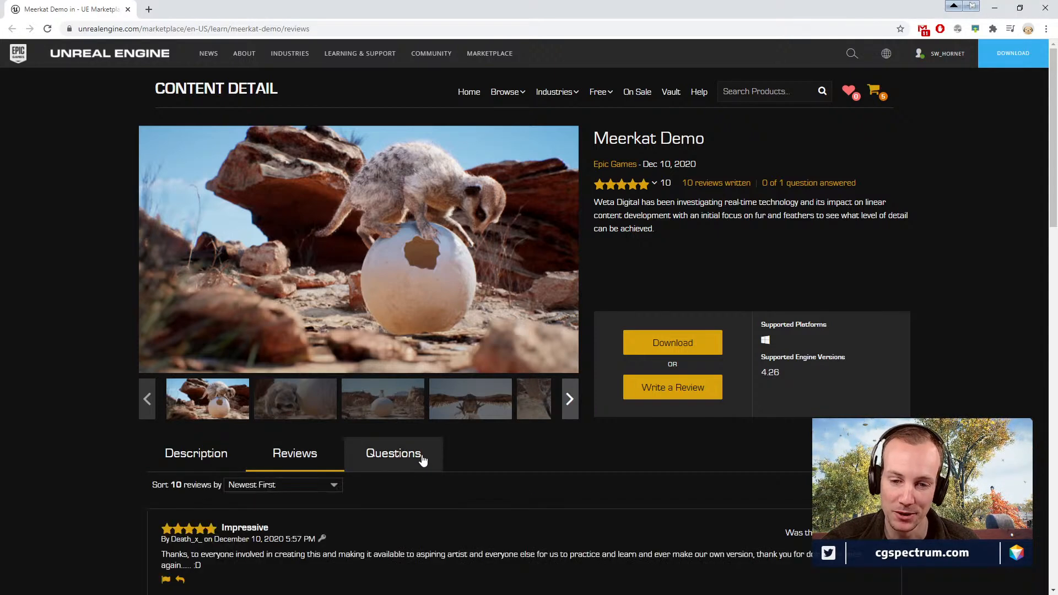
pyautogui.scroll(-1, 421, 460)
pyautogui.scroll(-3, 423, 461)
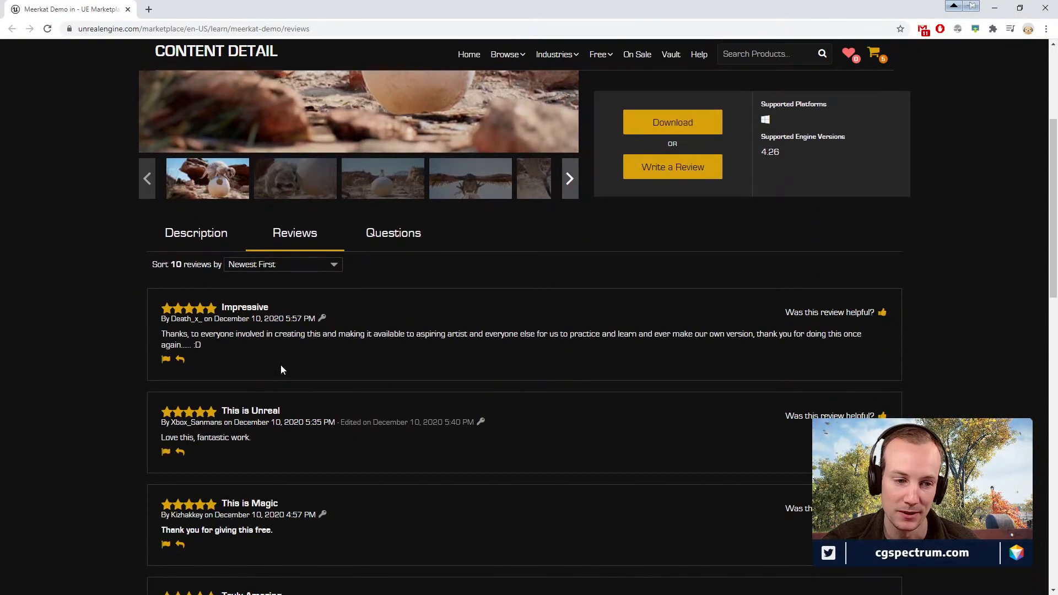
pyautogui.scroll(-1, 289, 347)
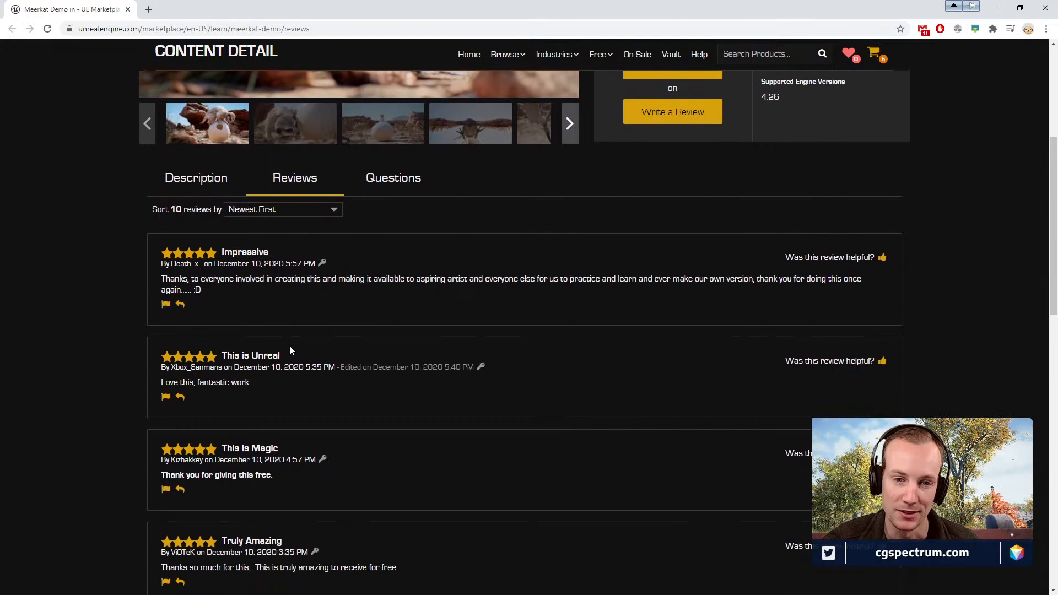
pyautogui.scroll(1, 278, 278)
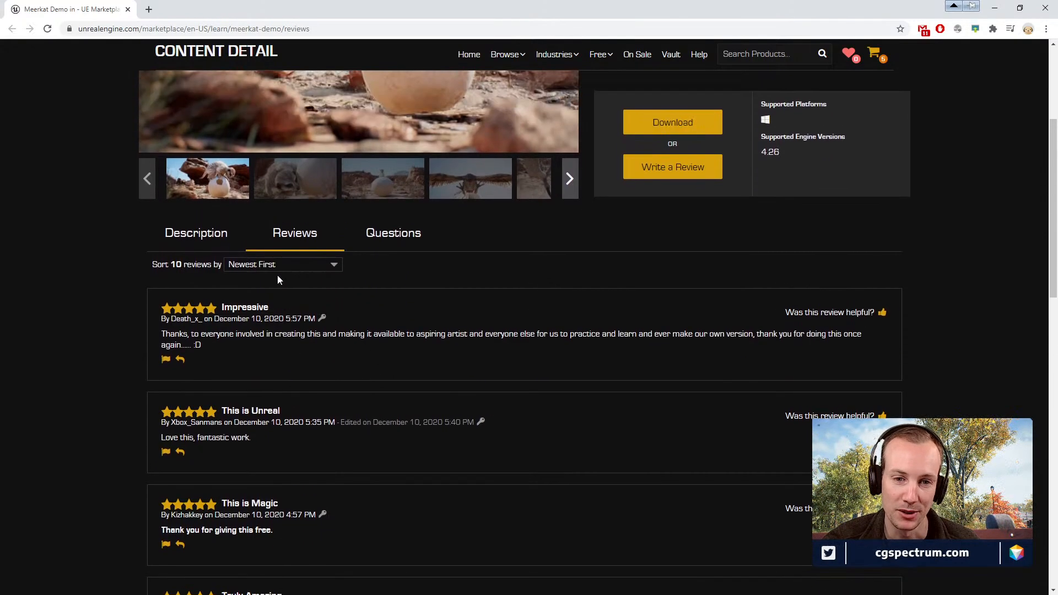
pyautogui.click(216, 248)
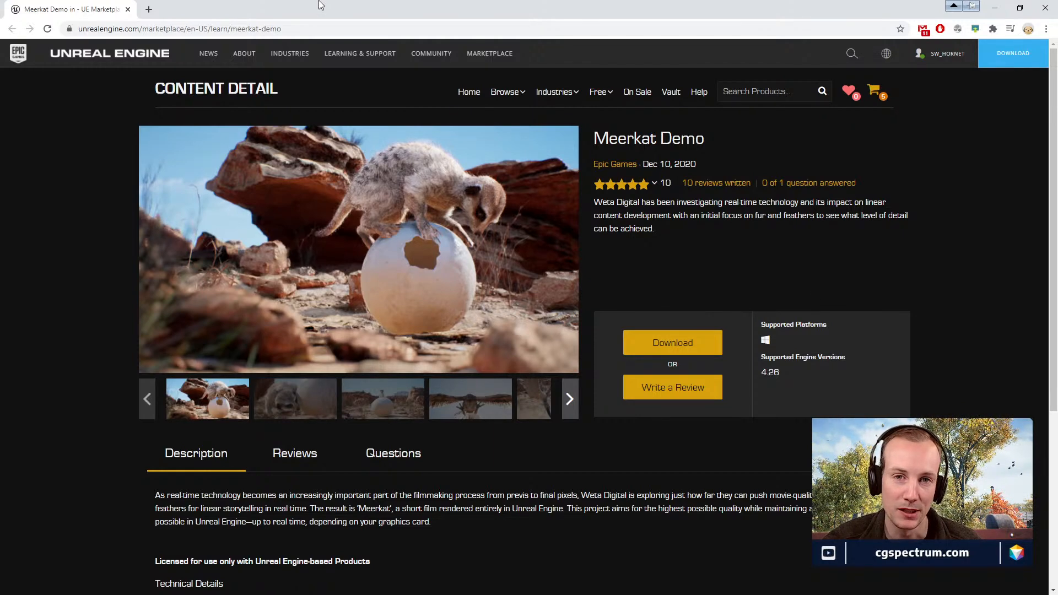
# Switch to the MeerkatDemo project in Unreal Editor and view the eagle in the Master_LVL scene from its side.
pyautogui.moveTo(322, 12); pyautogui.dragTo(477, 79)
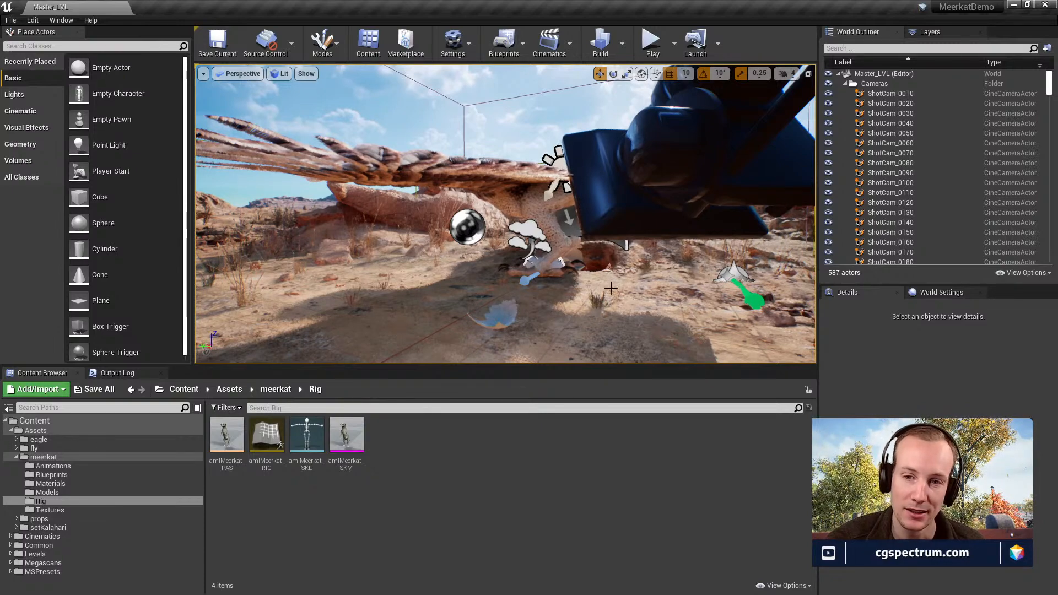
pyautogui.press('a')
pyautogui.moveTo(542, 236); pyautogui.dragTo(641, 240, button='right')
pyautogui.press('d')
pyautogui.press('a')
pyautogui.press('w')
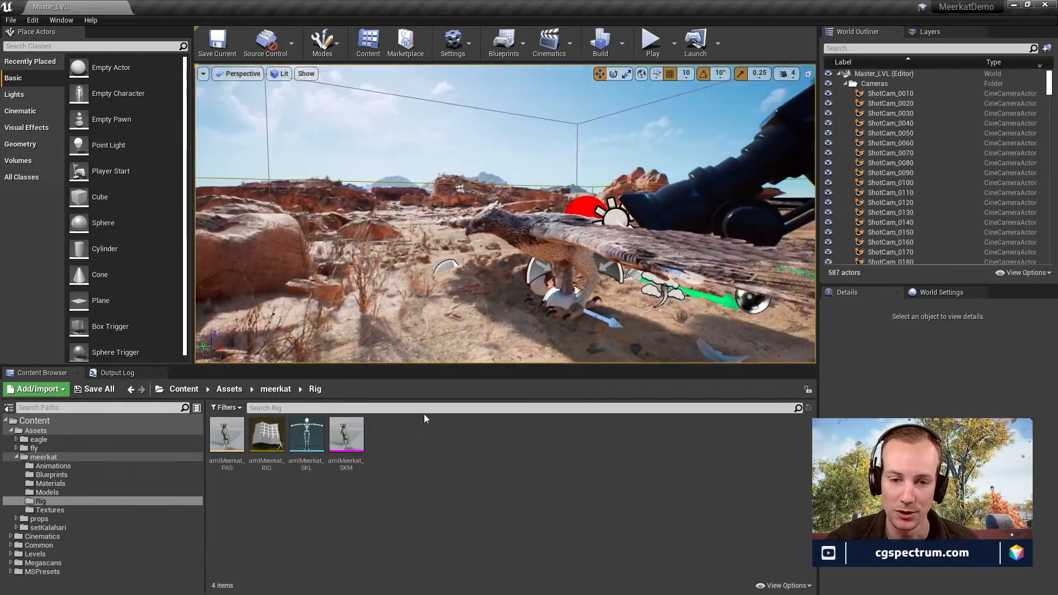
# Open the amlMeerkat_RIG control rig from the meerkat's Rig folder and view its head and torso controls up close.
pyautogui.click(275, 433)
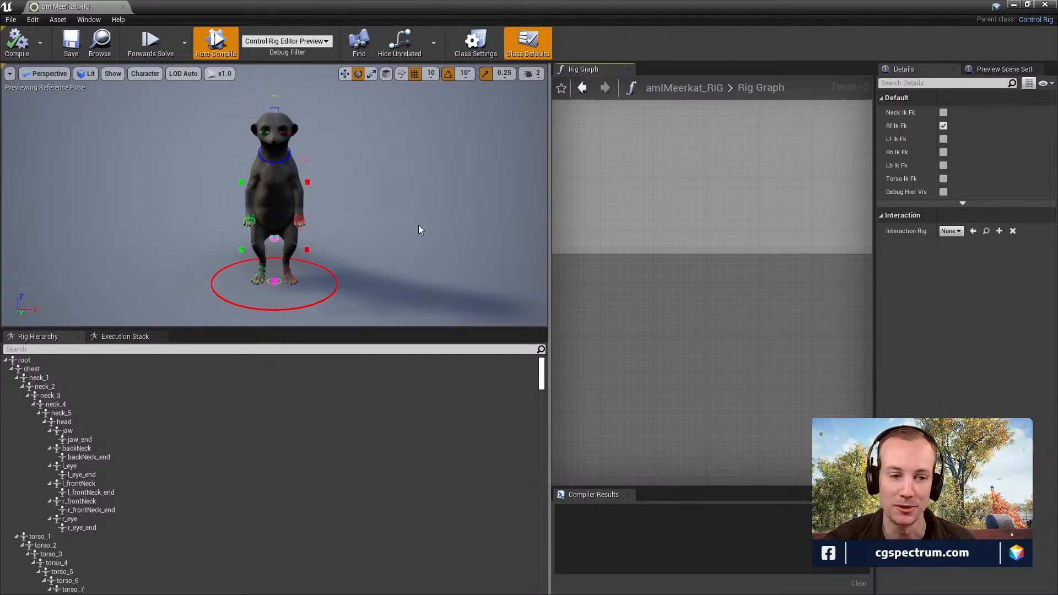
pyautogui.moveTo(393, 234); pyautogui.dragTo(287, 233, button='right')
pyautogui.press('d')
pyautogui.press('w')
pyautogui.moveTo(386, 202); pyautogui.dragTo(397, 211, button='right')
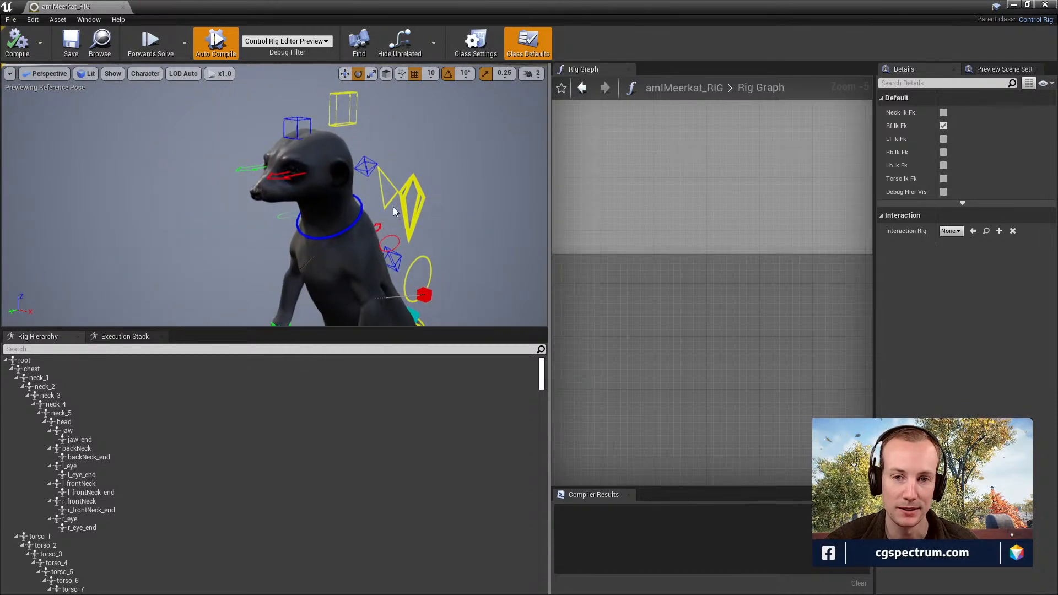
# Bend the meerkat forward by rotating torso_ctrl to 30 degrees about X, and inspect the pose.
pyautogui.click(386, 218)
pyautogui.moveTo(309, 225); pyautogui.dragTo(313, 190)
pyautogui.moveTo(316, 184); pyautogui.dragTo(330, 237, button='right')
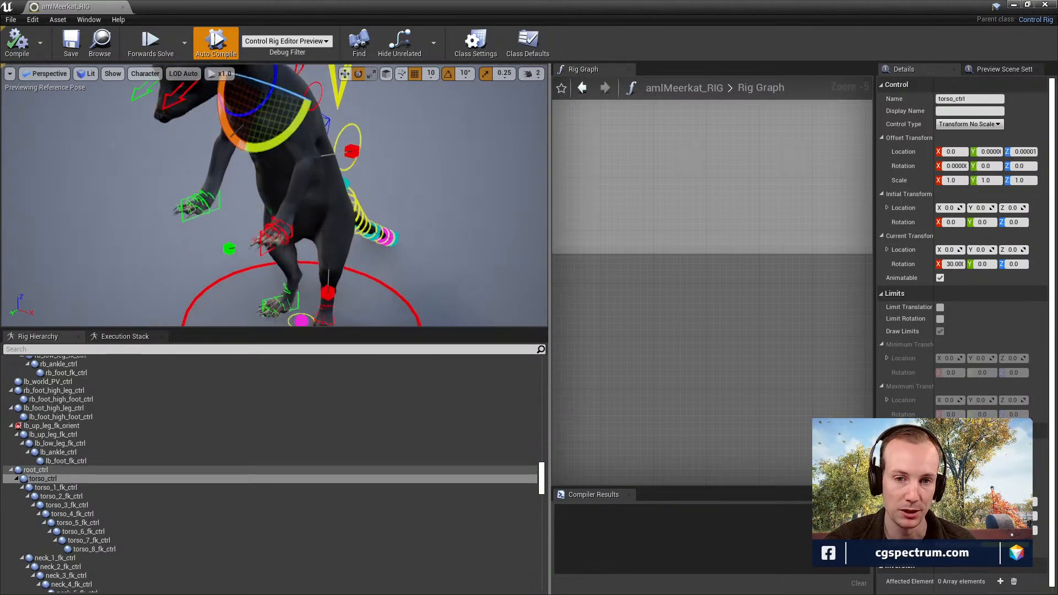
pyautogui.moveTo(330, 237); pyautogui.dragTo(300, 217, button='middle')
pyautogui.moveTo(413, 212)
pyautogui.mouseDown(button='right')
pyautogui.moveTo(380, 226)
pyautogui.moveTo(413, 212)
pyautogui.mouseUp(button='right')
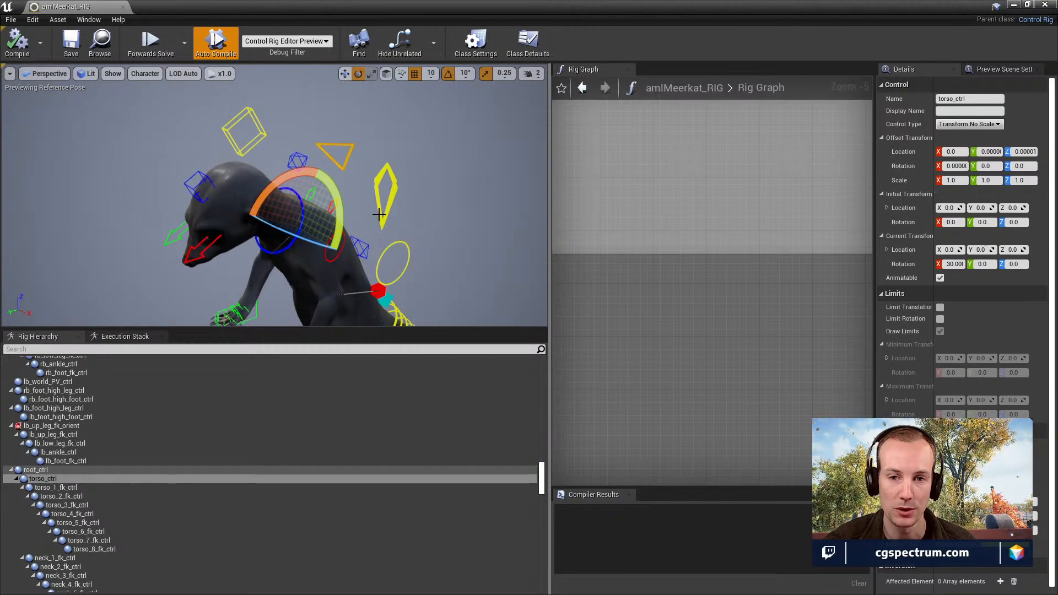
# Rotate the meerkat's root_ctrl to -10 degrees about X and inspect the body and limb controls.
pyautogui.click(379, 196)
pyautogui.moveTo(252, 207); pyautogui.dragTo(242, 250)
pyautogui.moveTo(243, 250); pyautogui.dragTo(381, 128, button='right')
pyautogui.moveTo(381, 128); pyautogui.dragTo(384, 76)
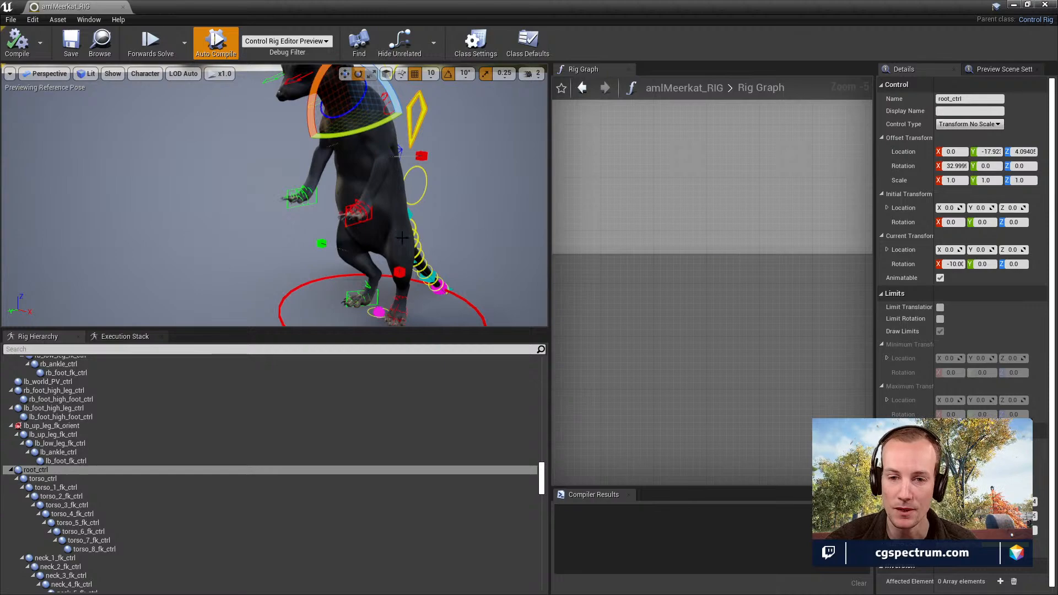
pyautogui.scroll(-1, 357, 245)
pyautogui.scroll(1, 355, 226)
pyautogui.scroll(1, 352, 224)
pyautogui.scroll(-1, 311, 241)
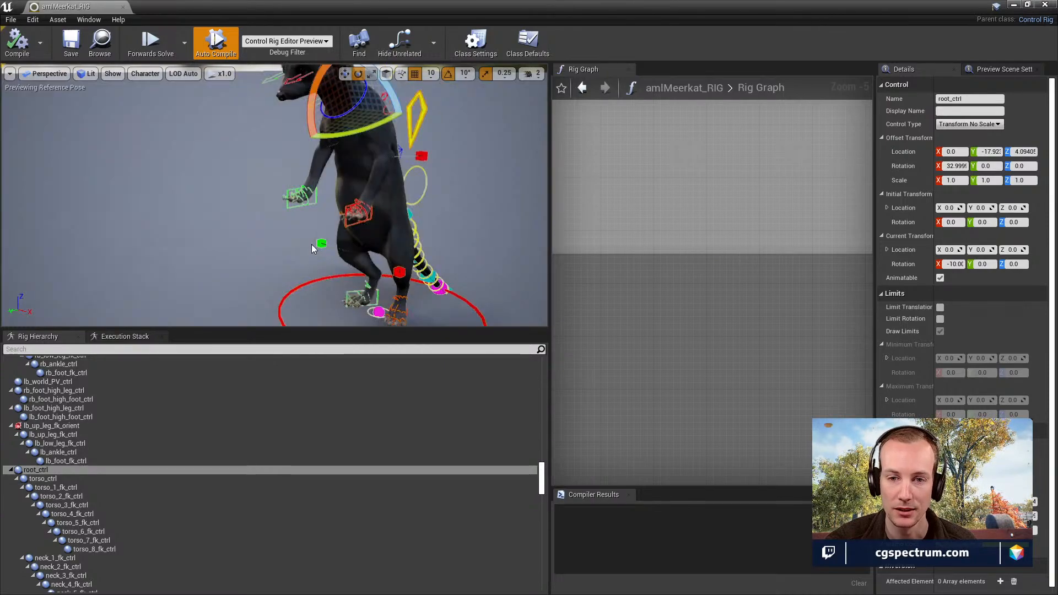
# Close the meerkat rig editor and examine the eagle's feathers in the level viewport.
pyautogui.doubleClick(209, 5)
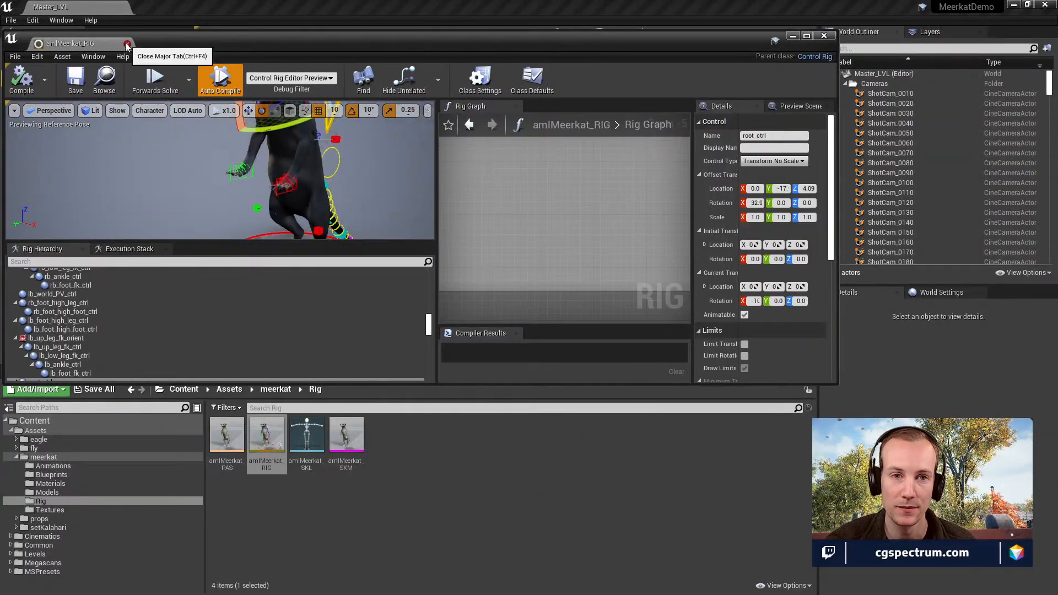
pyautogui.click(127, 44)
pyautogui.moveTo(468, 261); pyautogui.dragTo(491, 217, button='right')
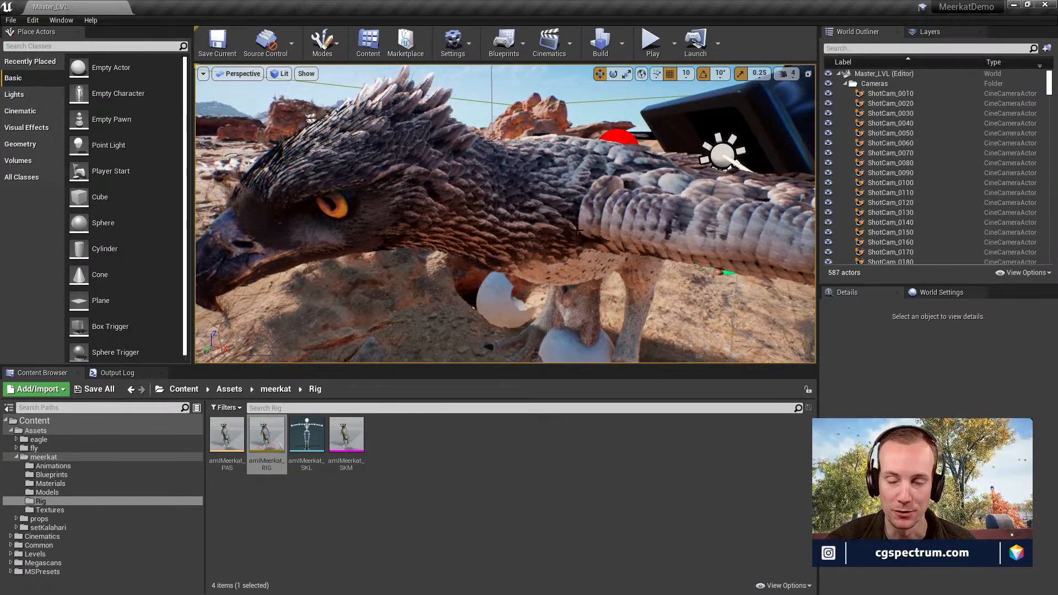
pyautogui.moveTo(589, 223); pyautogui.dragTo(553, 225, button='right')
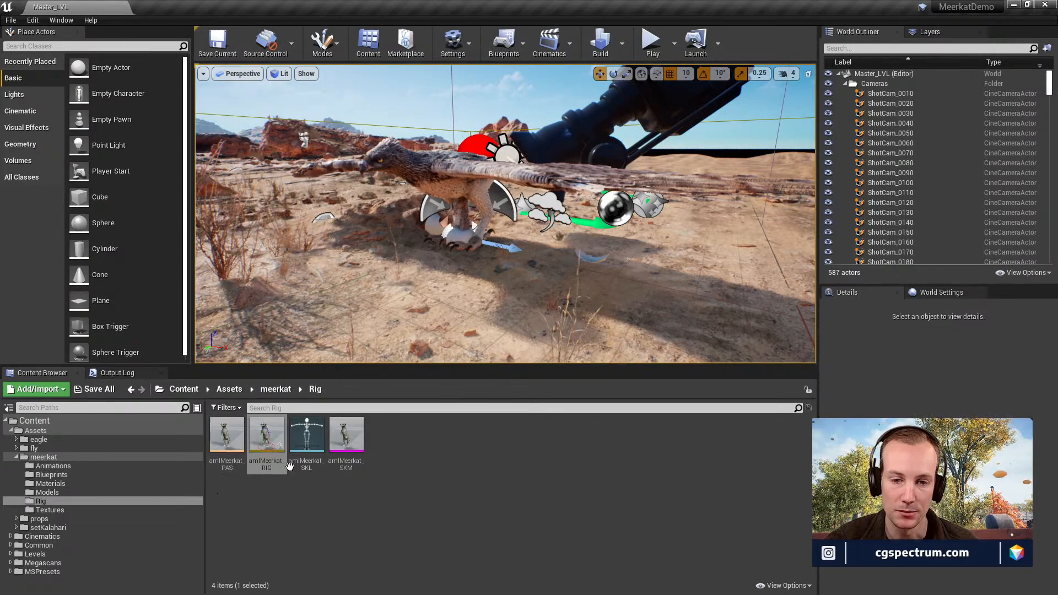
# Look through the meerkat's Rig and Animations assets and open the amlMeerkat_BP blueprint in a maximized editor.
pyautogui.click(351, 438)
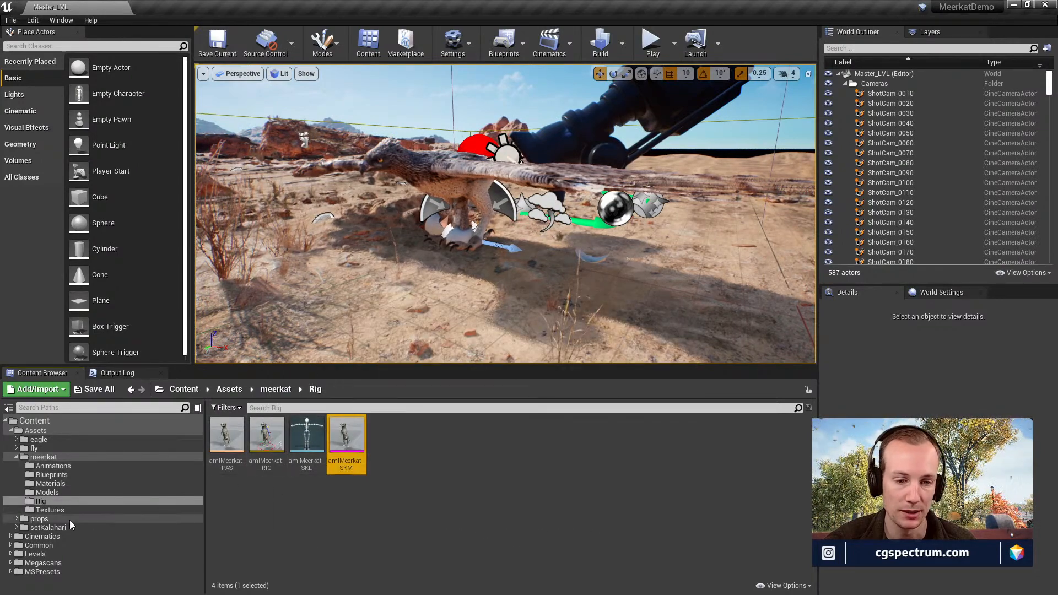
pyautogui.click(54, 466)
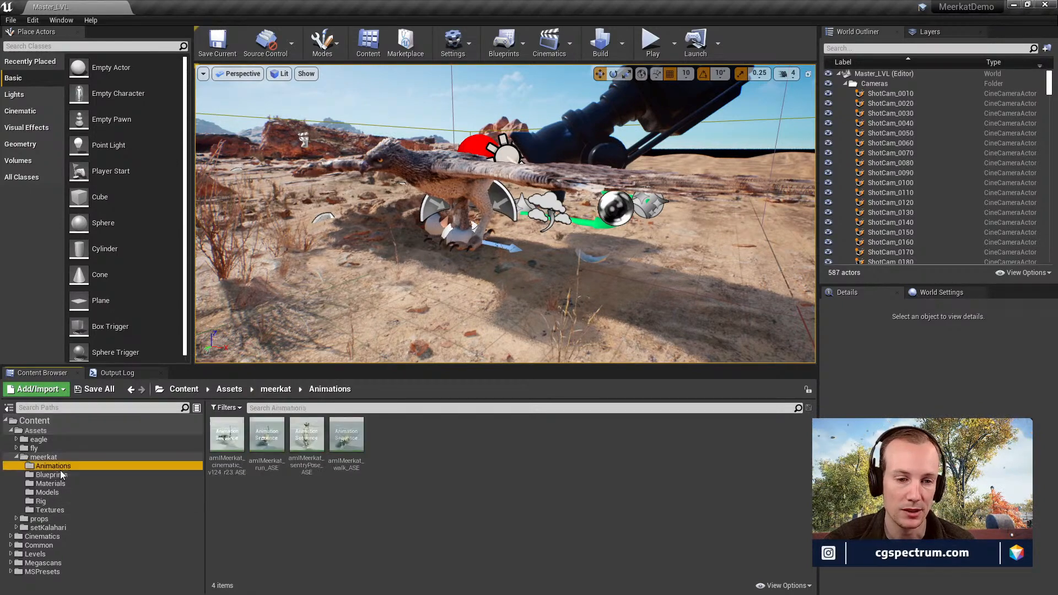
pyautogui.click(52, 475)
pyautogui.doubleClick(228, 435)
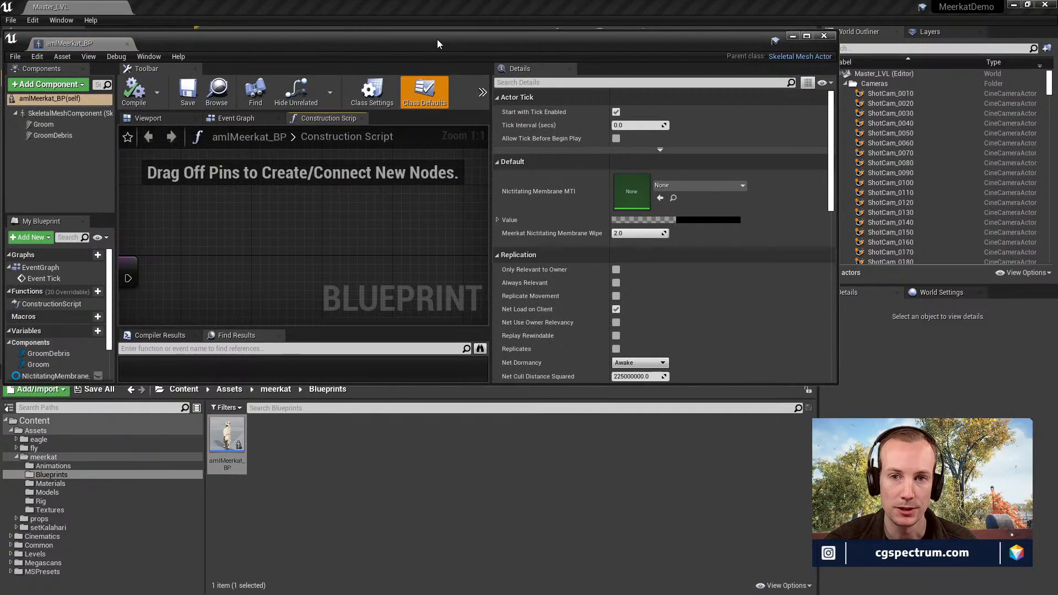
pyautogui.doubleClick(438, 38)
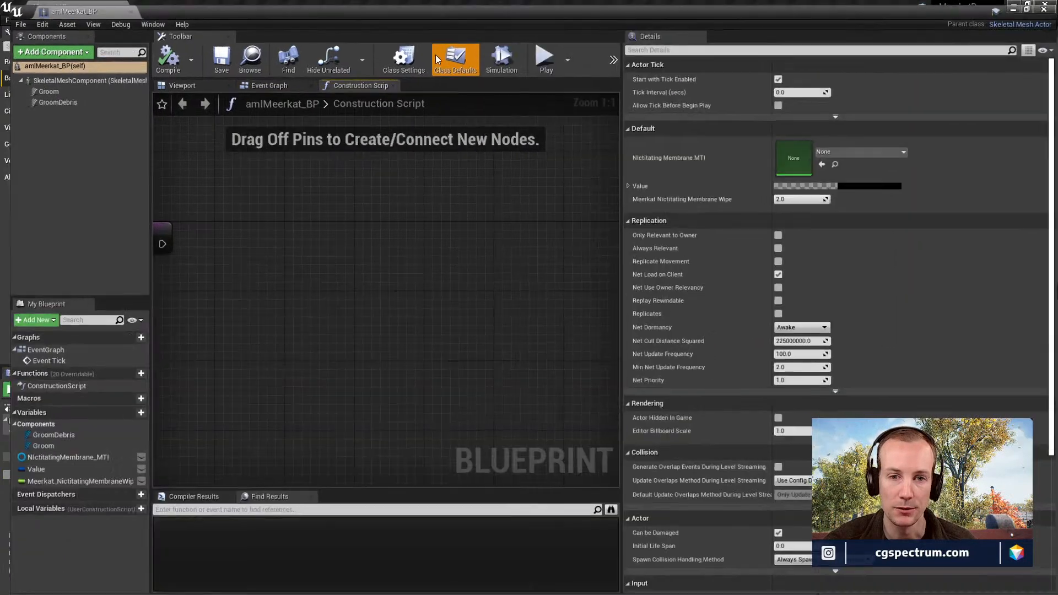
# Display the blueprint's 3D preview and view the furred meerkat up close from the side.
pyautogui.click(183, 84)
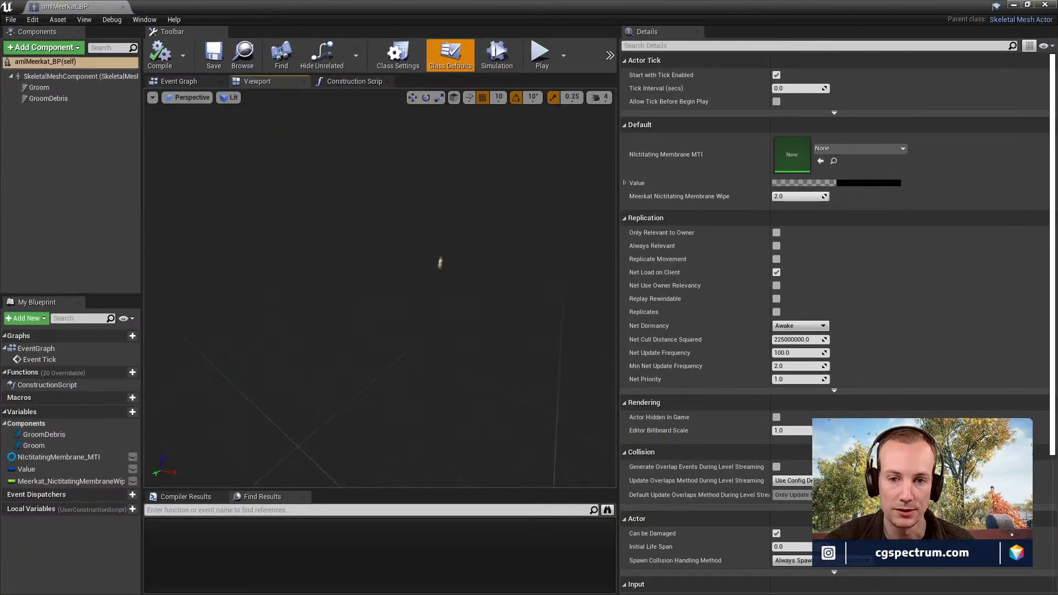
pyautogui.moveTo(381, 288); pyautogui.dragTo(430, 259, button='right')
pyautogui.press('w')
pyautogui.press('s')
pyautogui.moveTo(380, 288); pyautogui.dragTo(353, 303, button='right')
pyautogui.press('w')
pyautogui.keyDown('alt'); pyautogui.moveTo(380, 287); pyautogui.dragTo(375, 256); pyautogui.keyUp('alt')
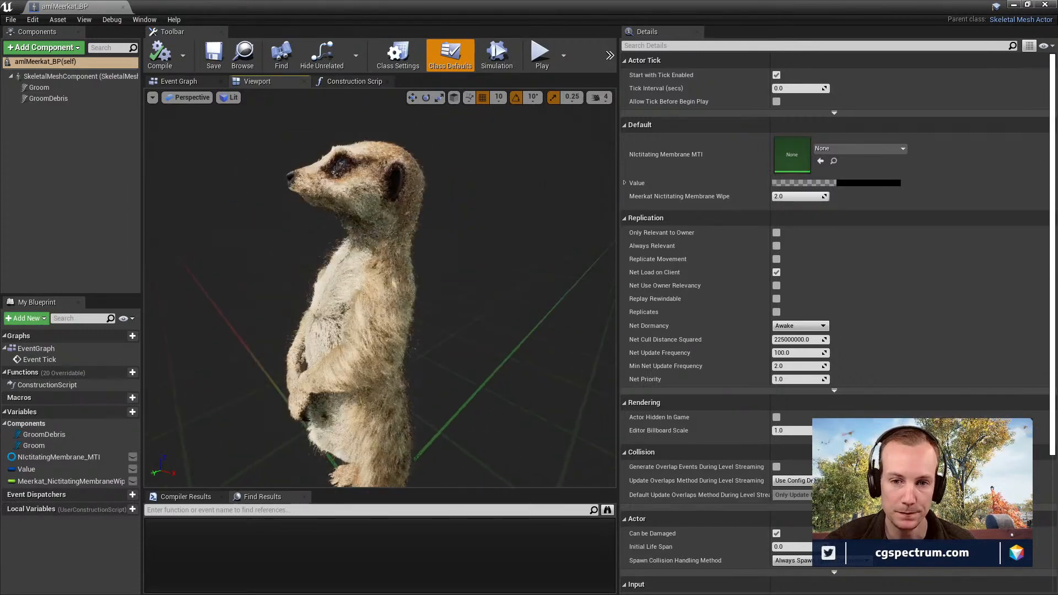
# Inspect the blueprint's Groom and GroomDebris components and their effect on the meerkat's fur.
pyautogui.click(37, 88)
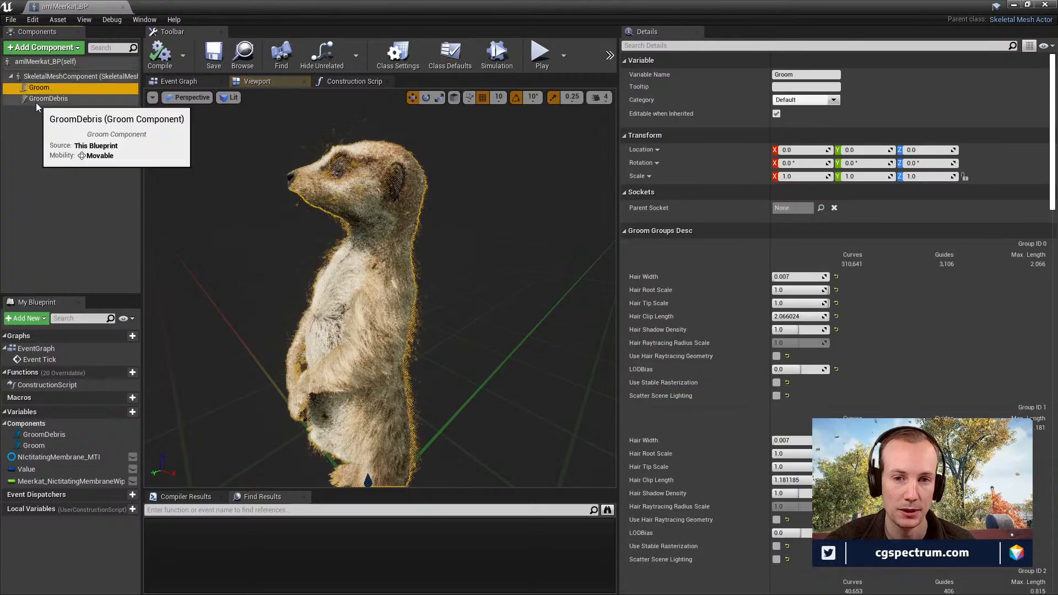
pyautogui.click(35, 103)
pyautogui.moveTo(345, 231)
pyautogui.mouseDown(button='right')
pyautogui.moveTo(385, 254)
pyautogui.moveTo(342, 276)
pyautogui.moveTo(346, 292)
pyautogui.moveTo(355, 283)
pyautogui.moveTo(319, 247)
pyautogui.moveTo(353, 221)
pyautogui.mouseUp(button='right')
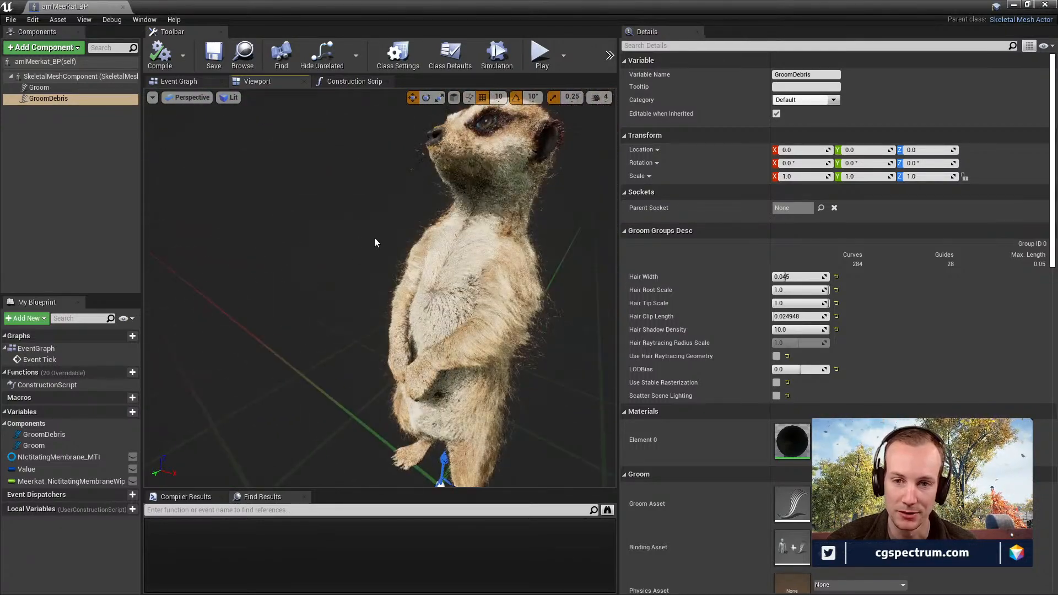
pyautogui.moveTo(472, 219); pyautogui.dragTo(493, 231, button='right')
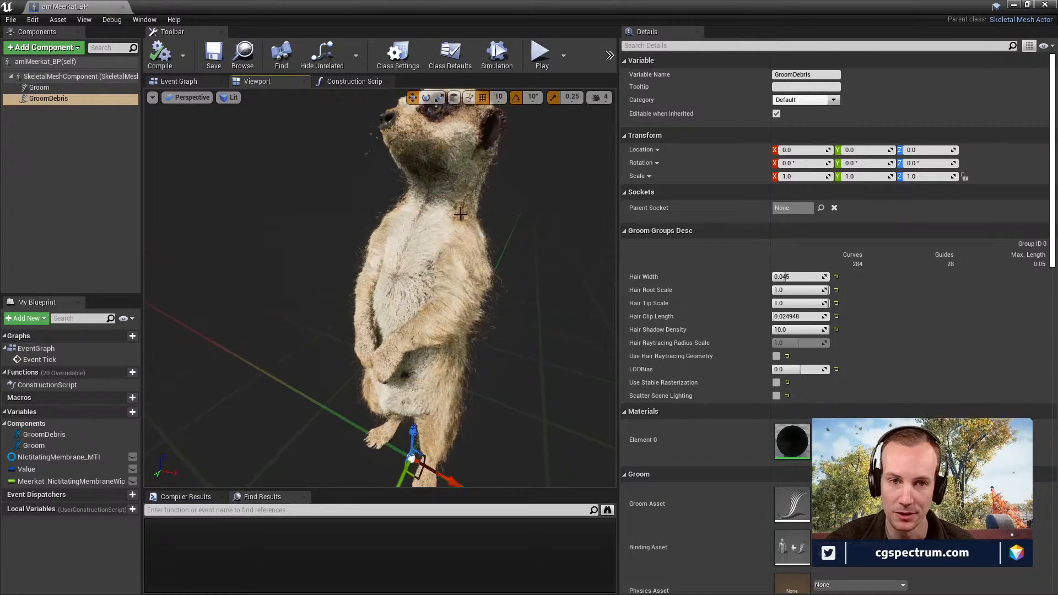
# Inspect the SkeletalMeshComponent's animation settings and the available Animation Mode options.
pyautogui.click(55, 76)
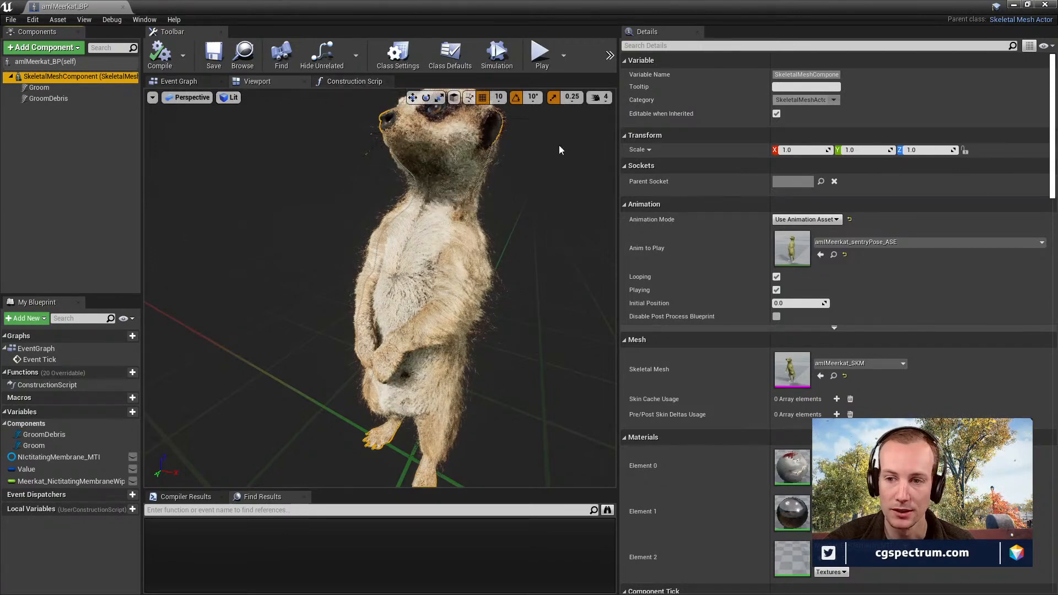
pyautogui.click(810, 219)
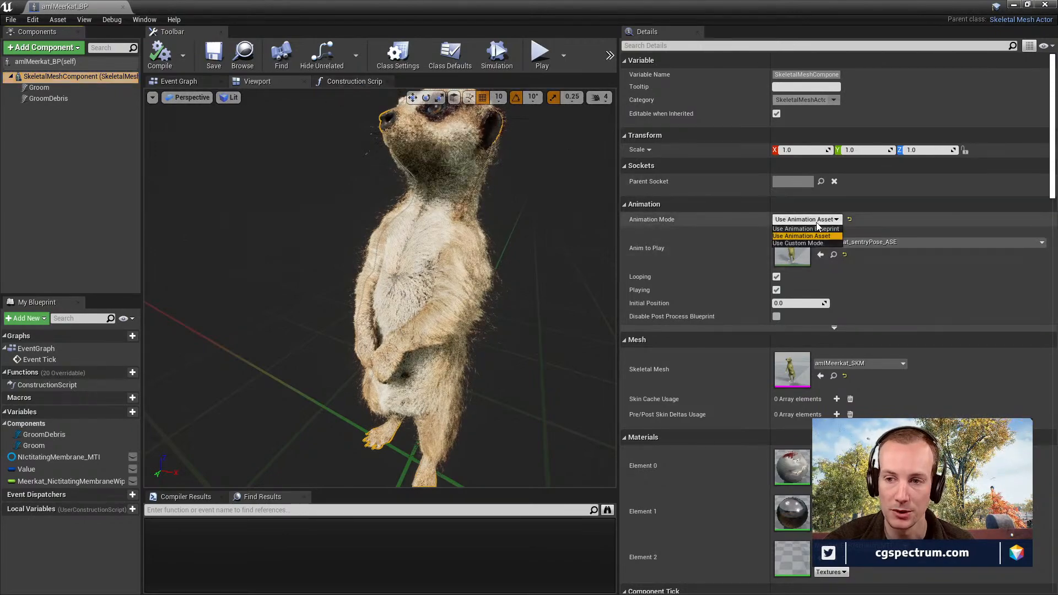
pyautogui.click(873, 220)
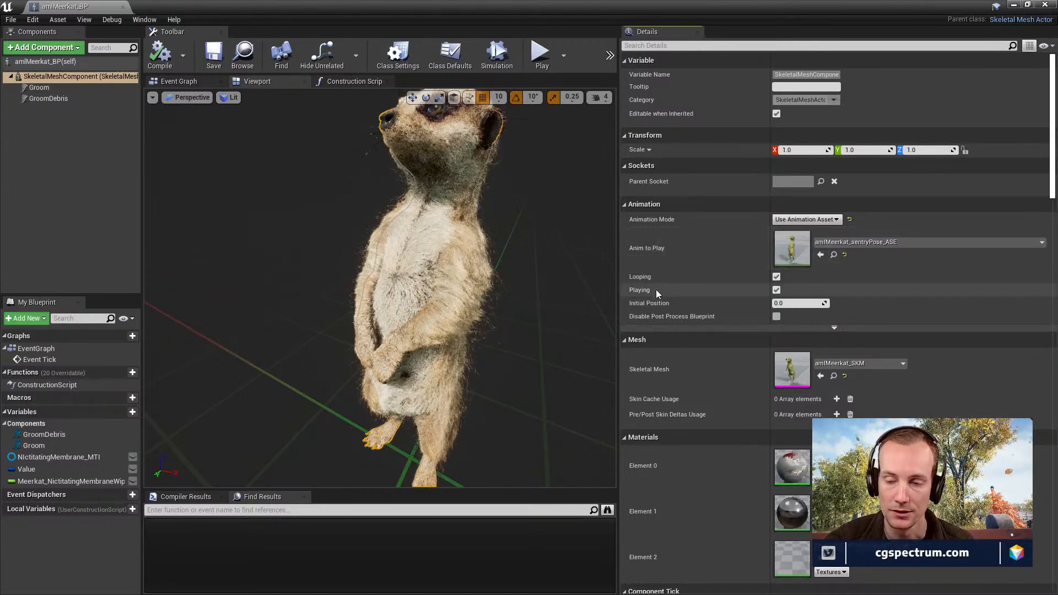
# Place an amlMeerkat_BP actor on the ground beside the eagle in the Master_LVL scene.
pyautogui.moveTo(313, 17); pyautogui.dragTo(454, 521)
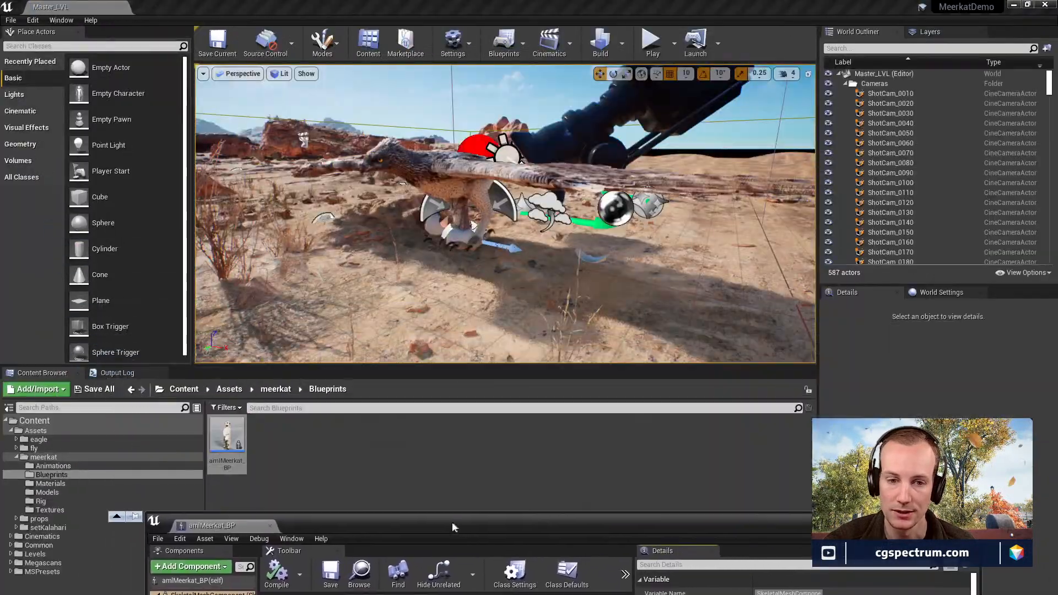
pyautogui.moveTo(225, 441); pyautogui.dragTo(408, 294)
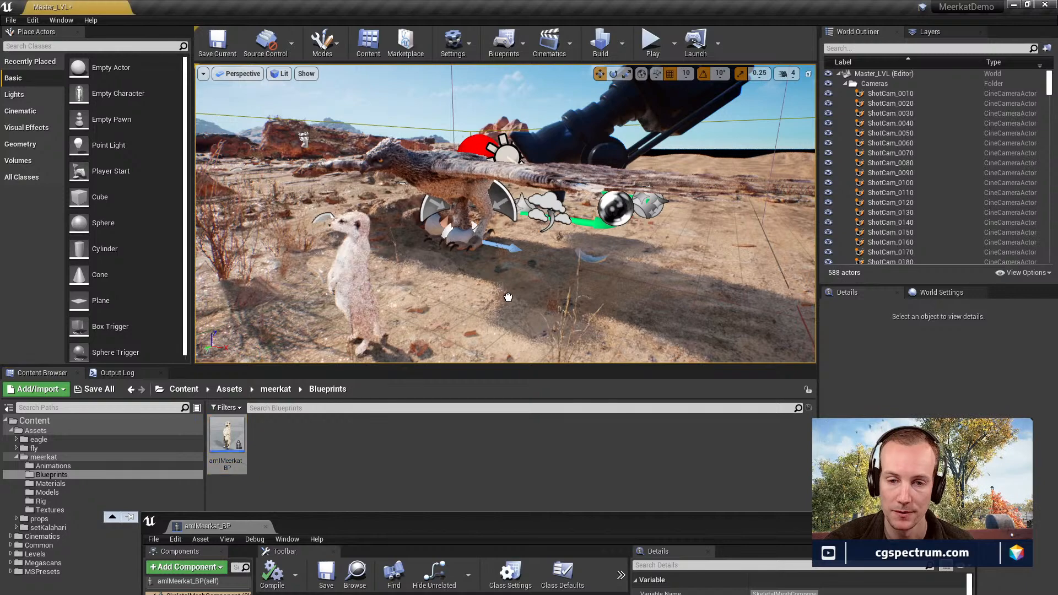
pyautogui.click(475, 293)
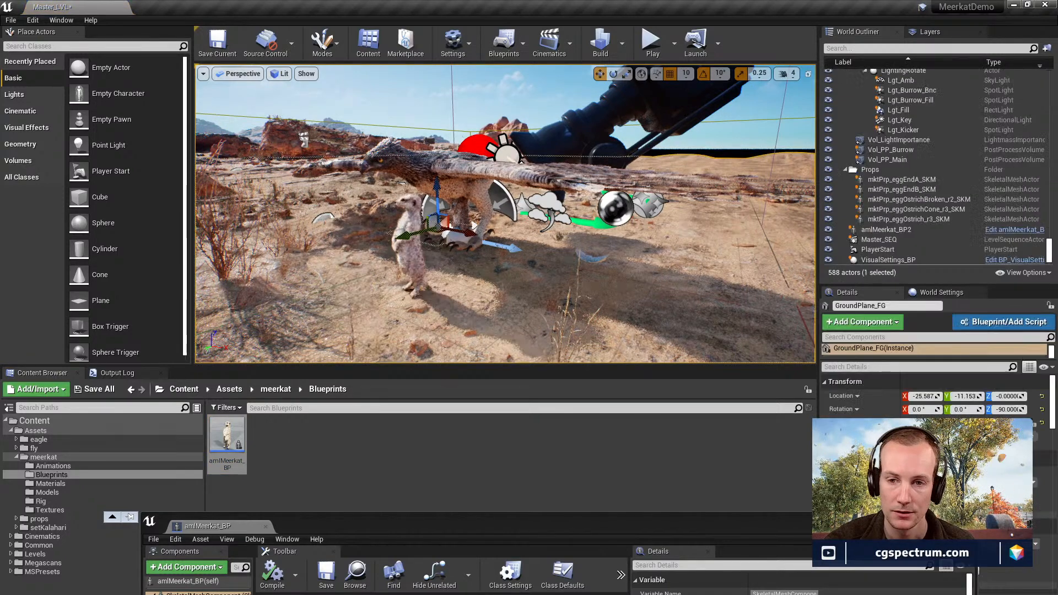
pyautogui.press('f')
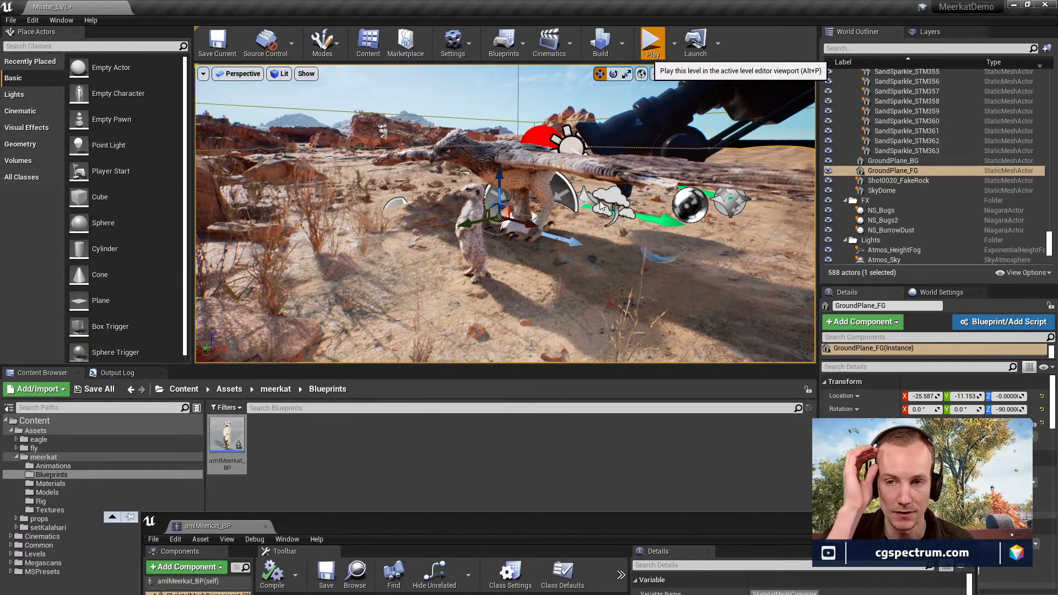
# Play the Master_LVL level in the active viewport, stop it, and play it again to watch the meerkat cinematic.
pyautogui.hotkey('alt', 'p')
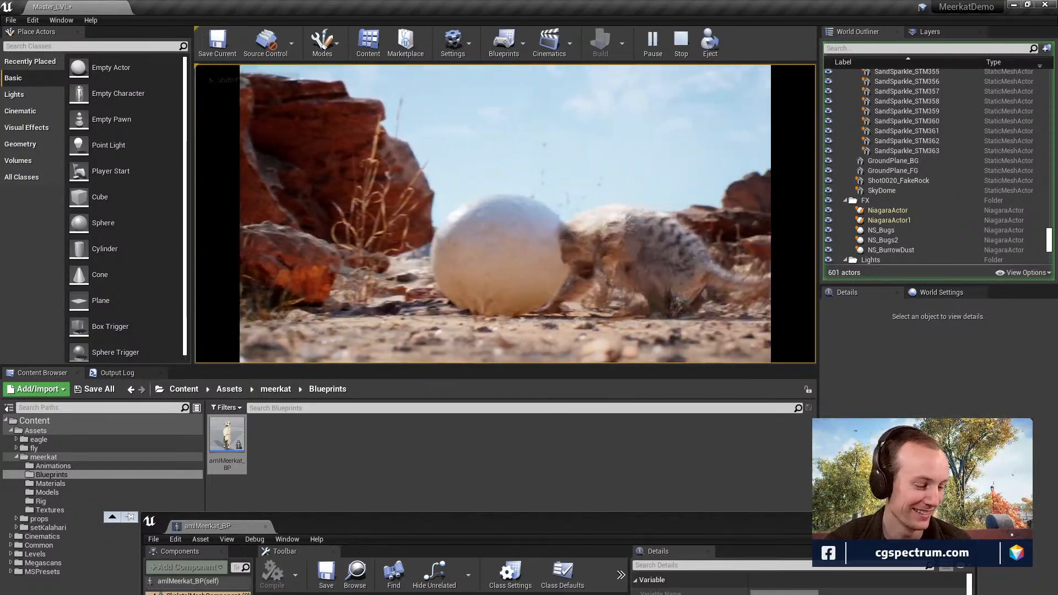
pyautogui.press('Escape')
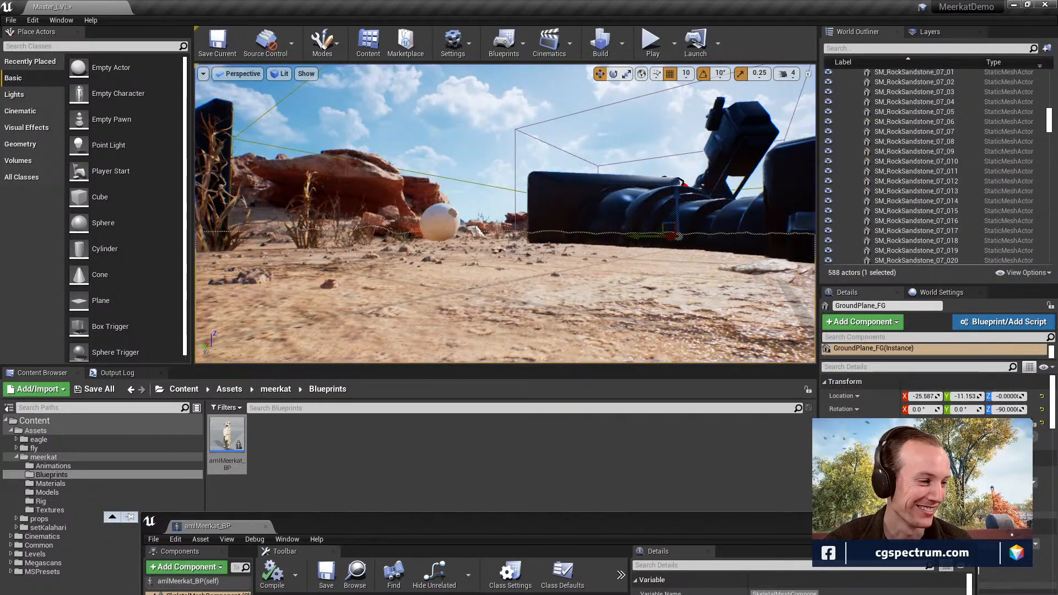
pyautogui.click(477, 199)
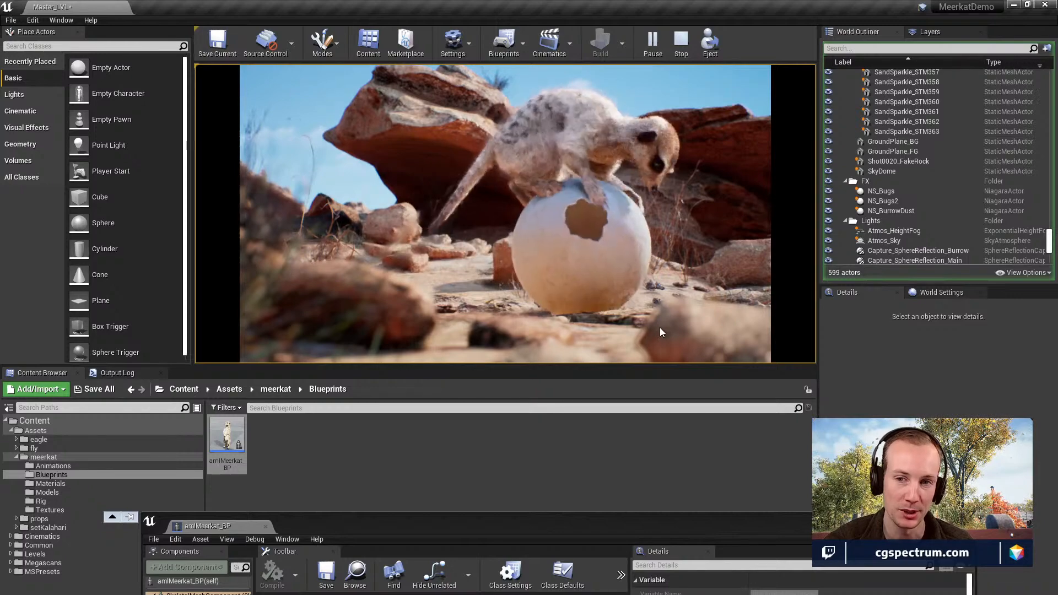
# Stop the level playback and close the amlMeerkat_BP blueprint editor.
pyautogui.press('Escape')
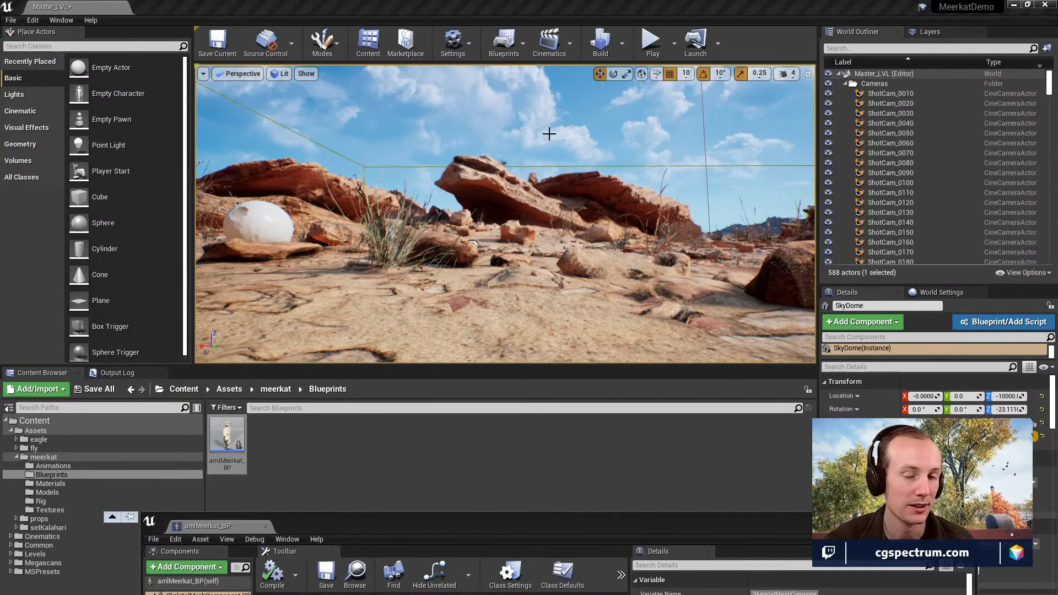
pyautogui.moveTo(485, 529); pyautogui.dragTo(436, 184)
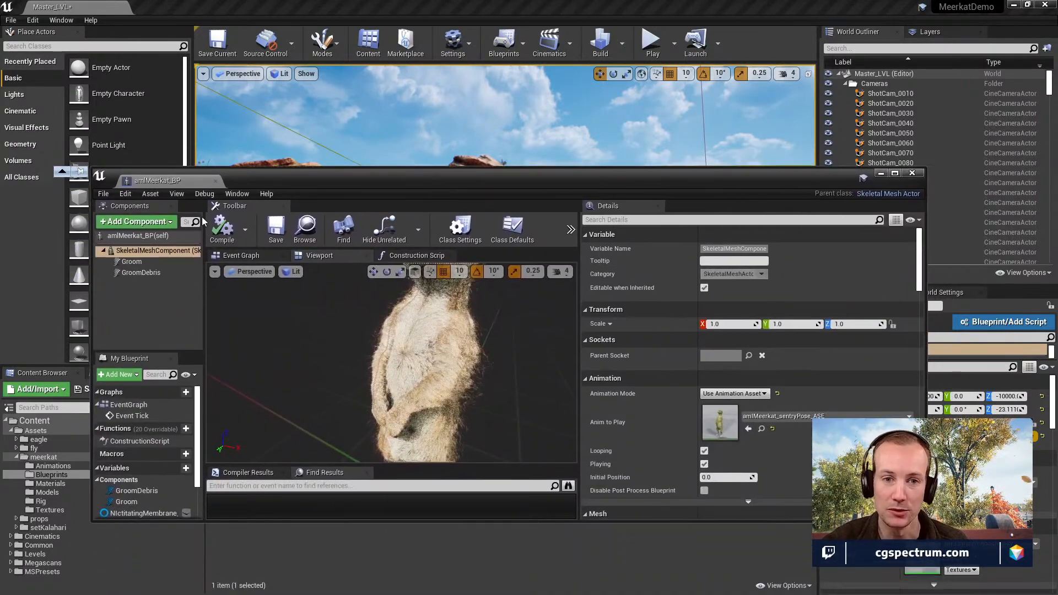
pyautogui.click(215, 181)
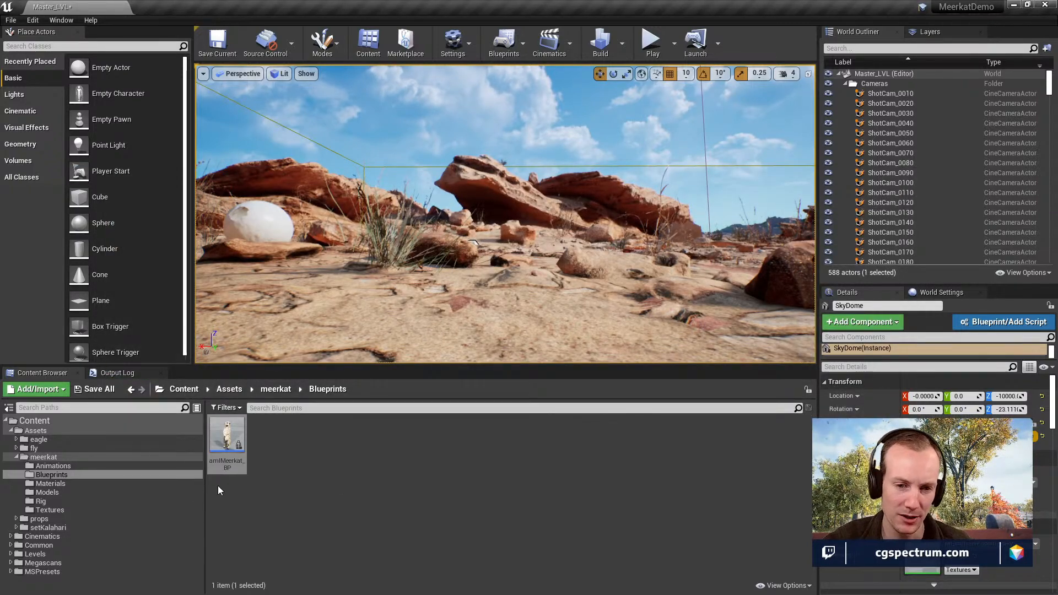
# Open the amlMeerkat_cinematic_v124_r23_ASE animation from the meerkat Animations folder in a maximized editor window.
pyautogui.click(50, 467)
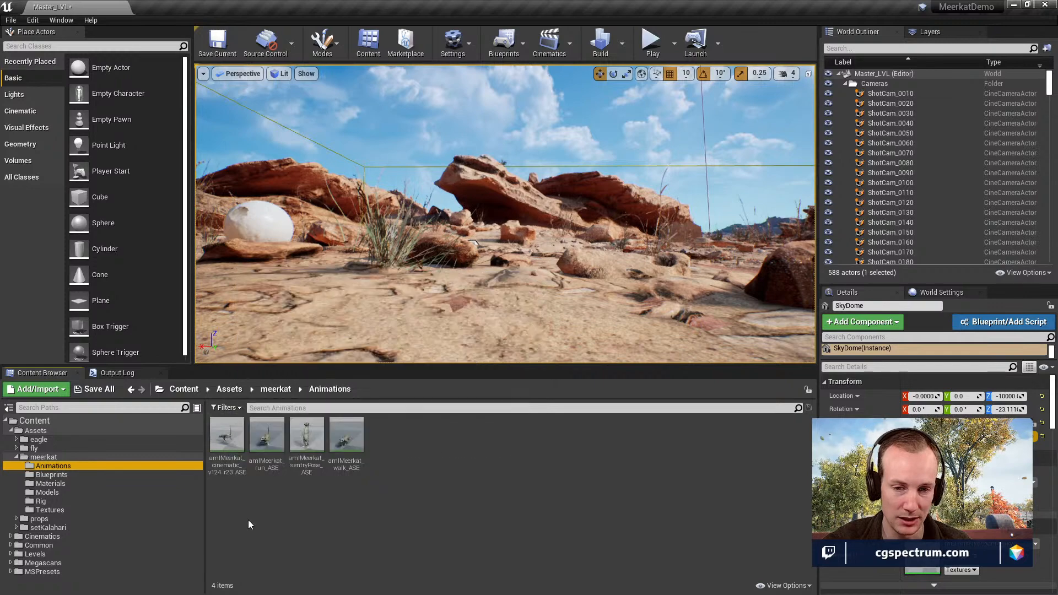
pyautogui.click(227, 441)
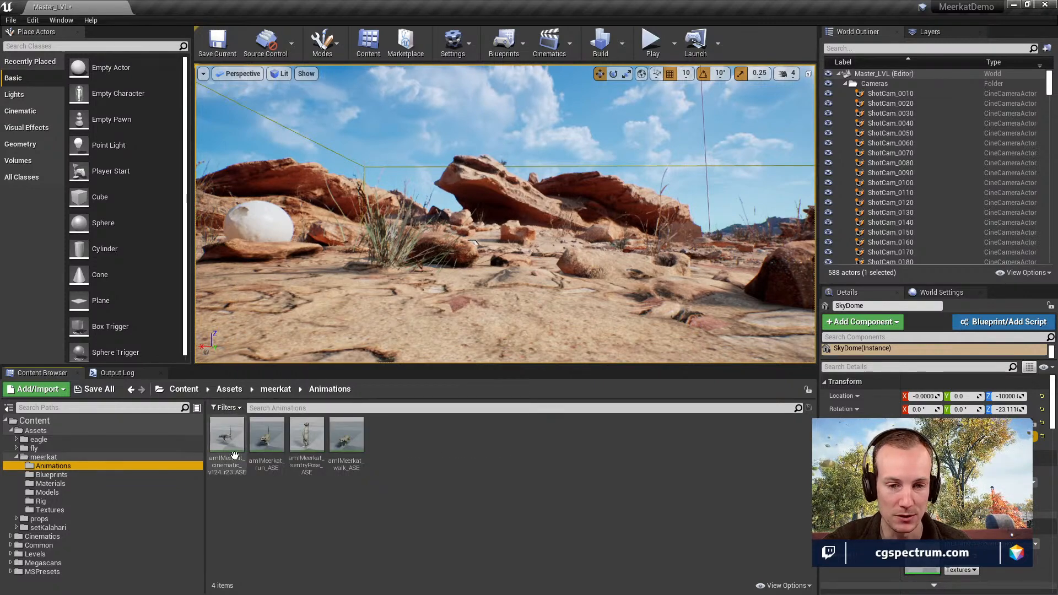
pyautogui.press('Return')
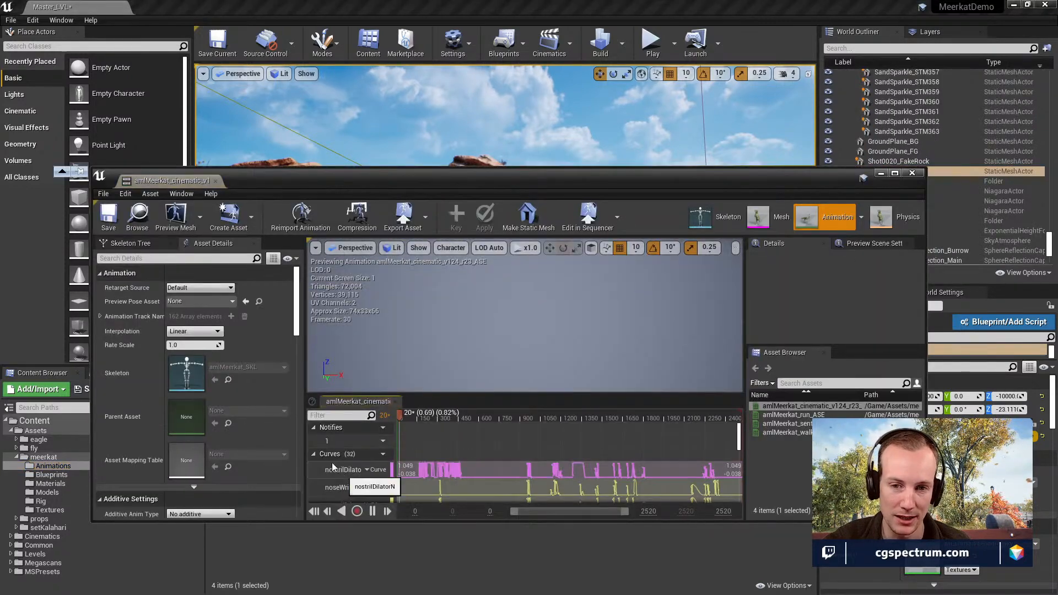
pyautogui.doubleClick(515, 178)
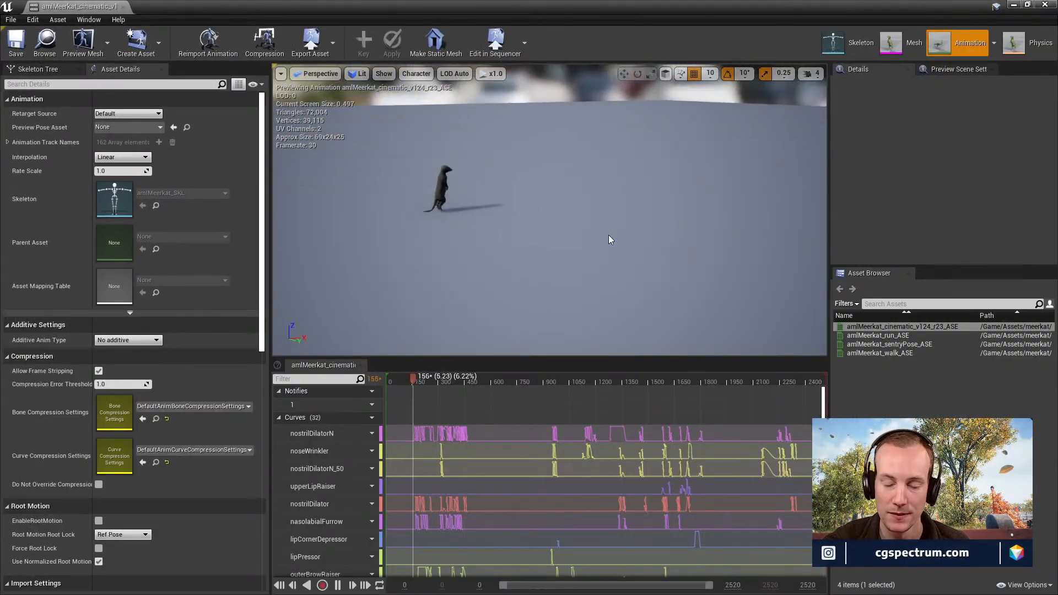
# Inspect the cinematic animation's preview and its list of facial, breathing and ear curves.
pyautogui.press('w')
pyautogui.moveTo(543, 232)
pyautogui.mouseDown(button='right')
pyautogui.moveTo(499, 207)
pyautogui.moveTo(468, 210)
pyautogui.moveTo(540, 223)
pyautogui.moveTo(539, 204)
pyautogui.moveTo(555, 235)
pyautogui.mouseUp(button='right')
pyautogui.press('q')
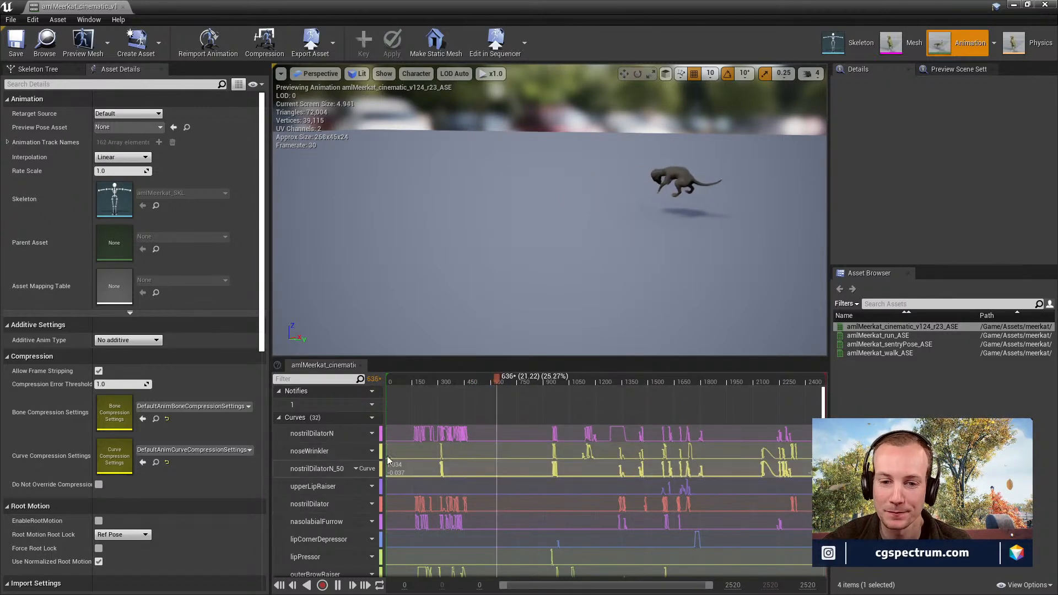
pyautogui.scroll(-5, 497, 464)
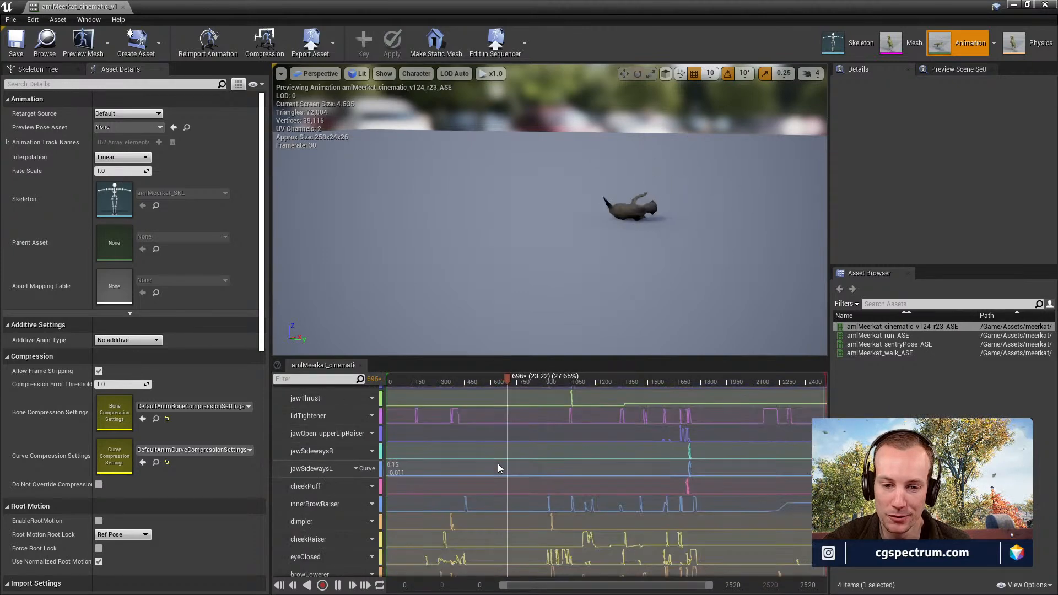
pyautogui.scroll(-3, 497, 467)
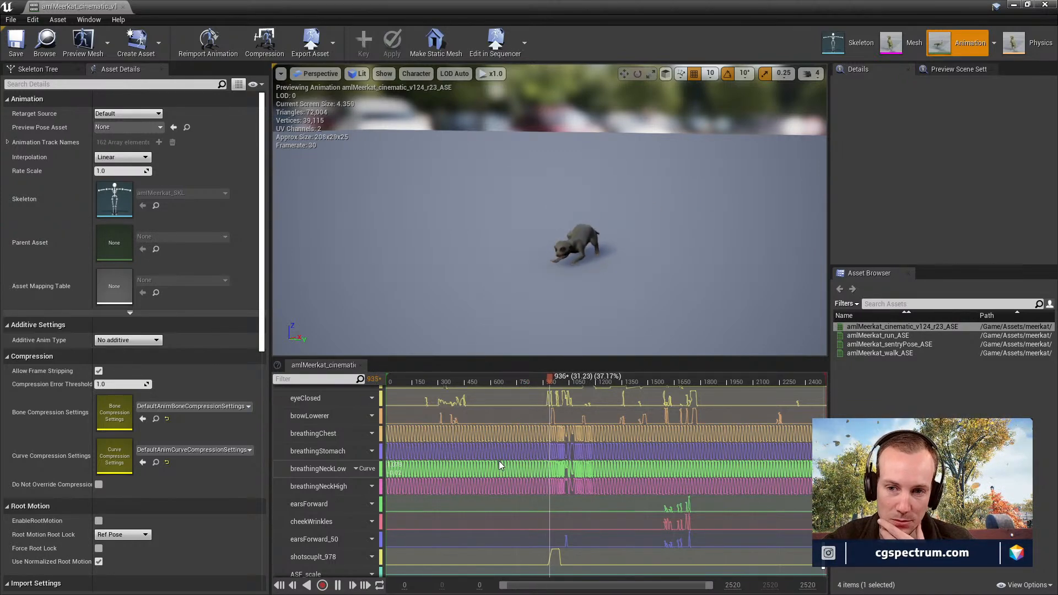
pyautogui.scroll(-1, 498, 460)
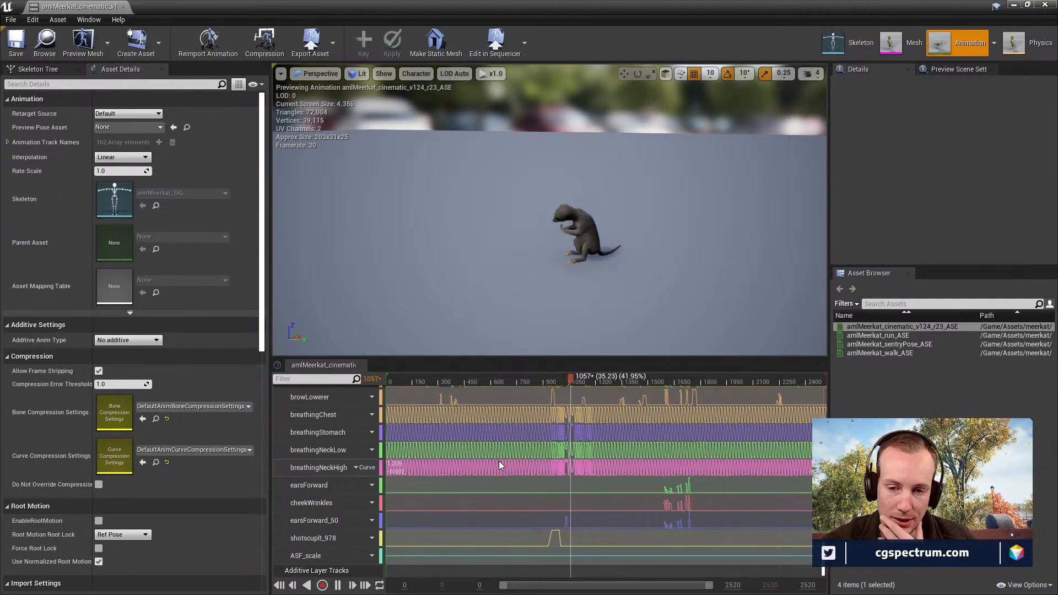
# Open the amlMeerkat_RIG control rig from the meerkat Rig folder.
pyautogui.moveTo(503, 6); pyautogui.dragTo(574, 498)
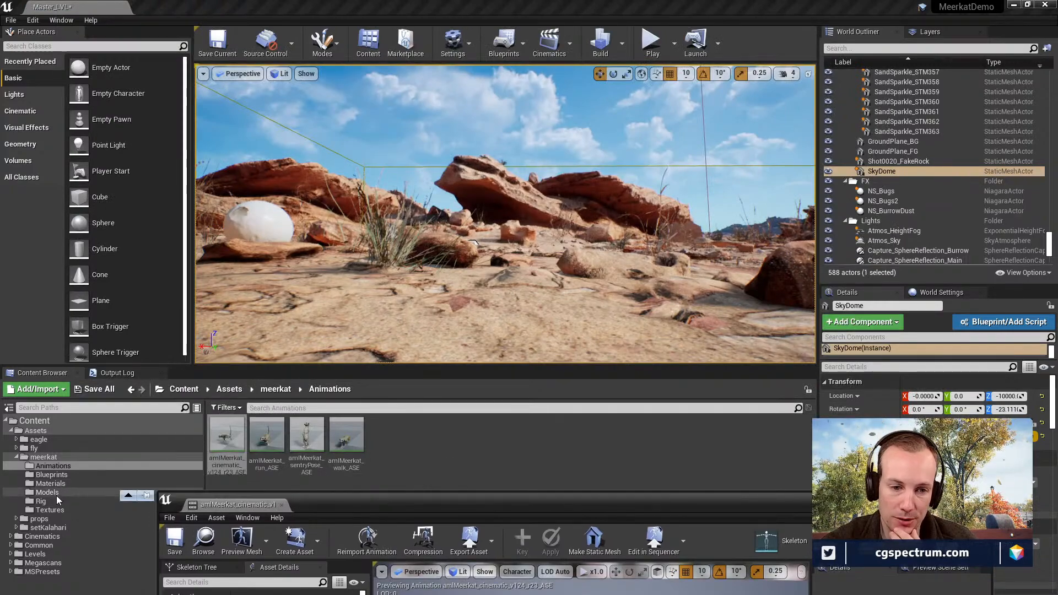
pyautogui.click(41, 502)
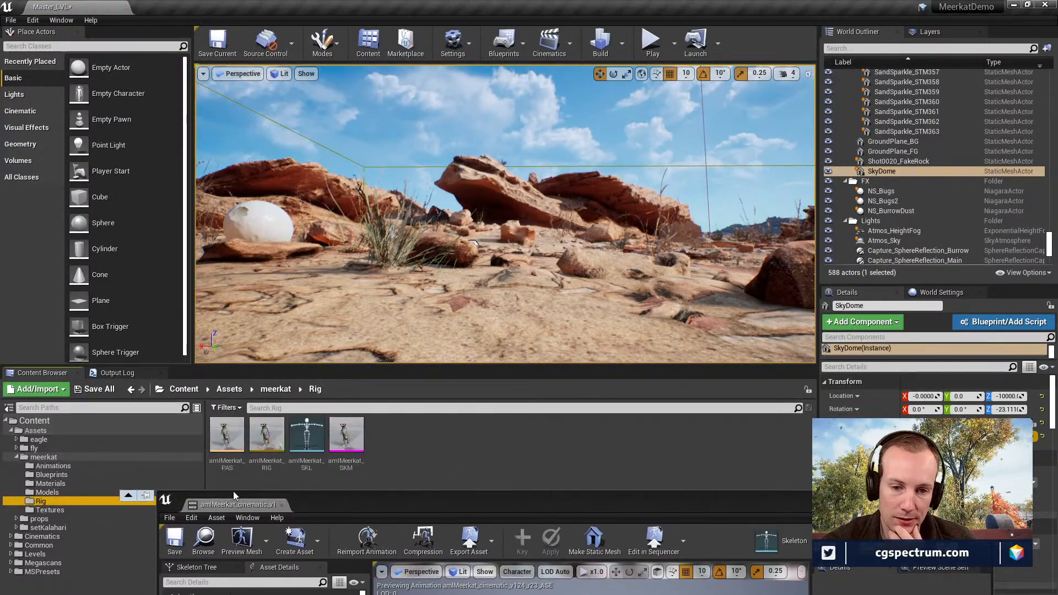
pyautogui.doubleClick(268, 442)
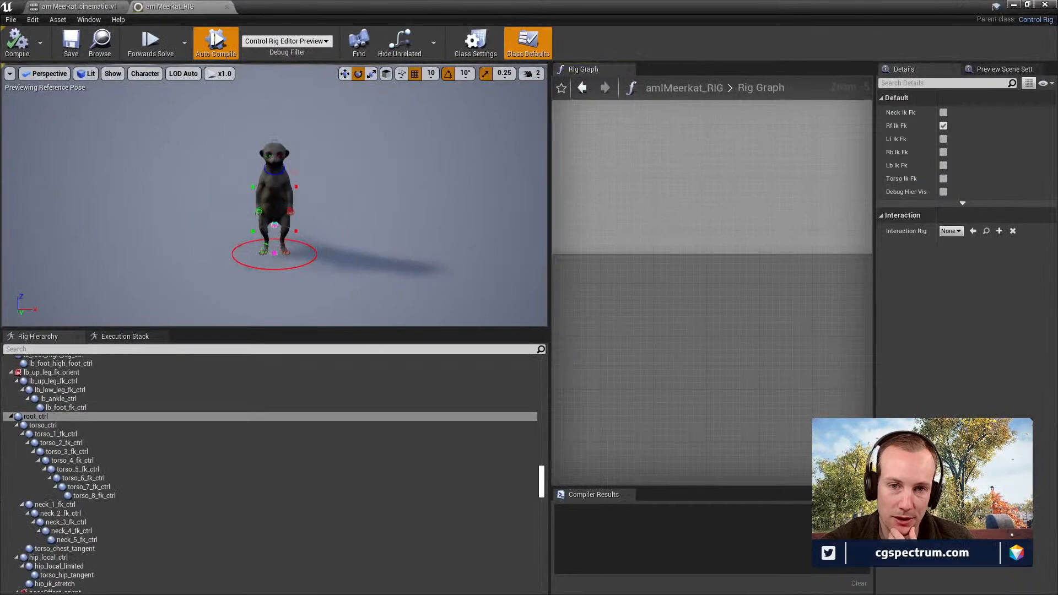
# Examine the control rig's eye, neck, limb and root controls on the meerkat from close up and at full body.
pyautogui.moveTo(308, 198); pyautogui.dragTo(279, 199, button='right')
pyautogui.press('d')
pyautogui.press('w')
pyautogui.press('w')
pyautogui.press('s')
pyautogui.press('s')
pyautogui.press('w')
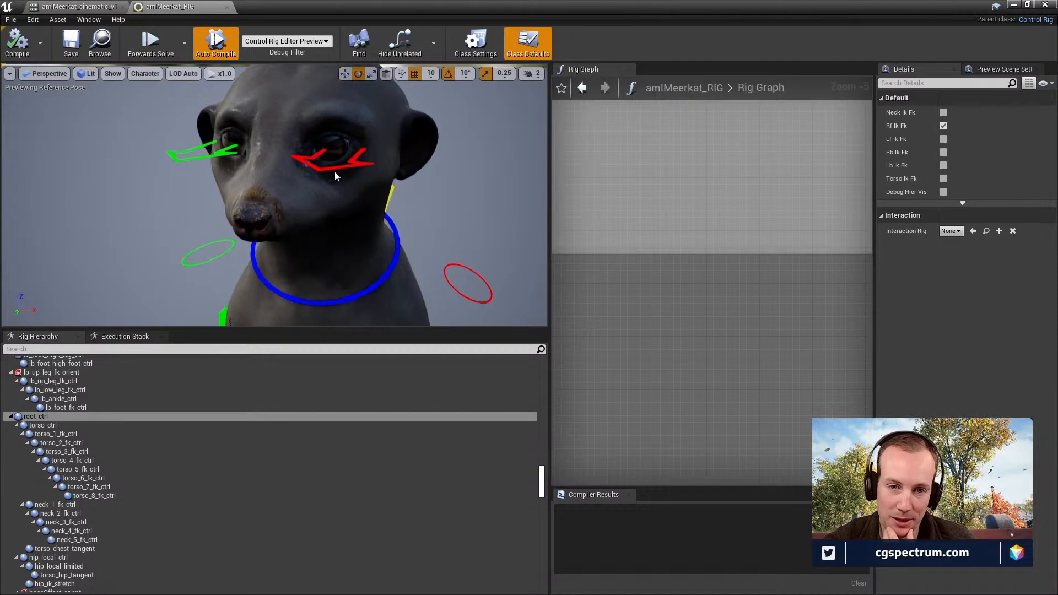
pyautogui.press('w')
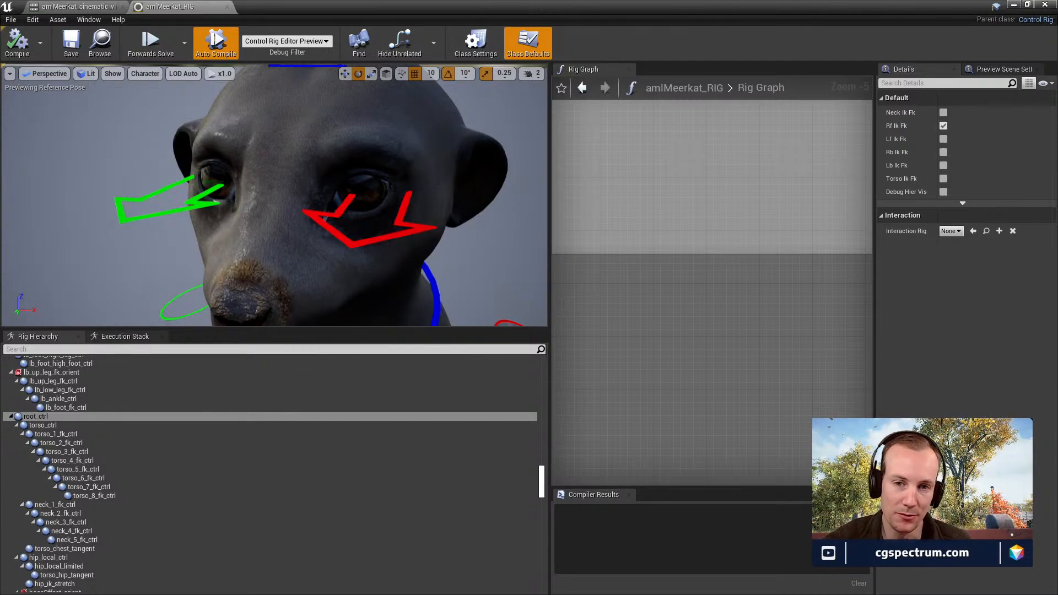
pyautogui.moveTo(275, 196); pyautogui.dragTo(286, 214, button='right')
pyautogui.moveTo(372, 223); pyautogui.dragTo(363, 237, button='right')
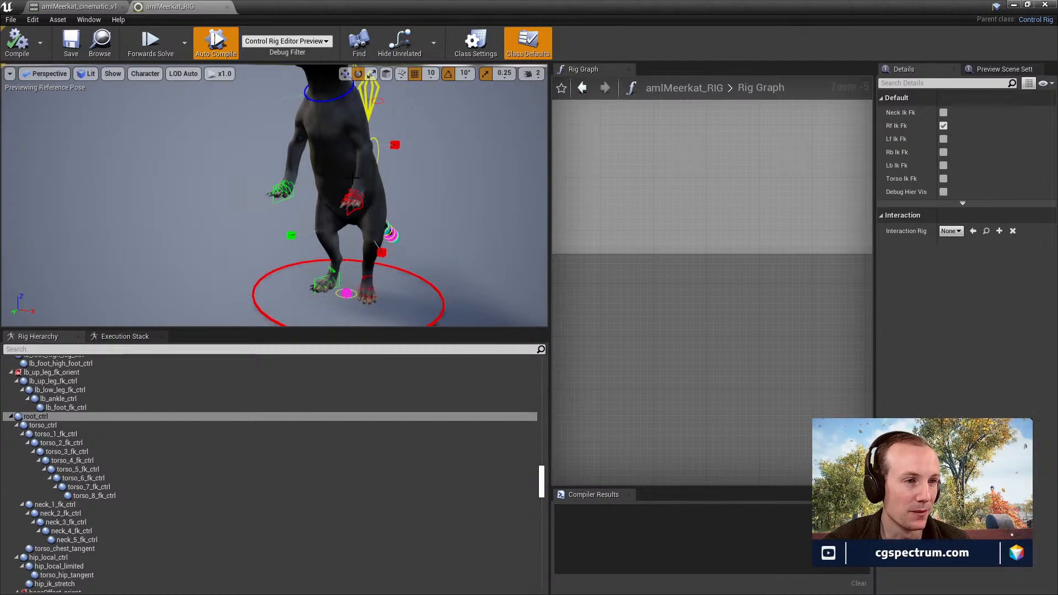
pyautogui.moveTo(352, 177); pyautogui.dragTo(458, 175, button='right')
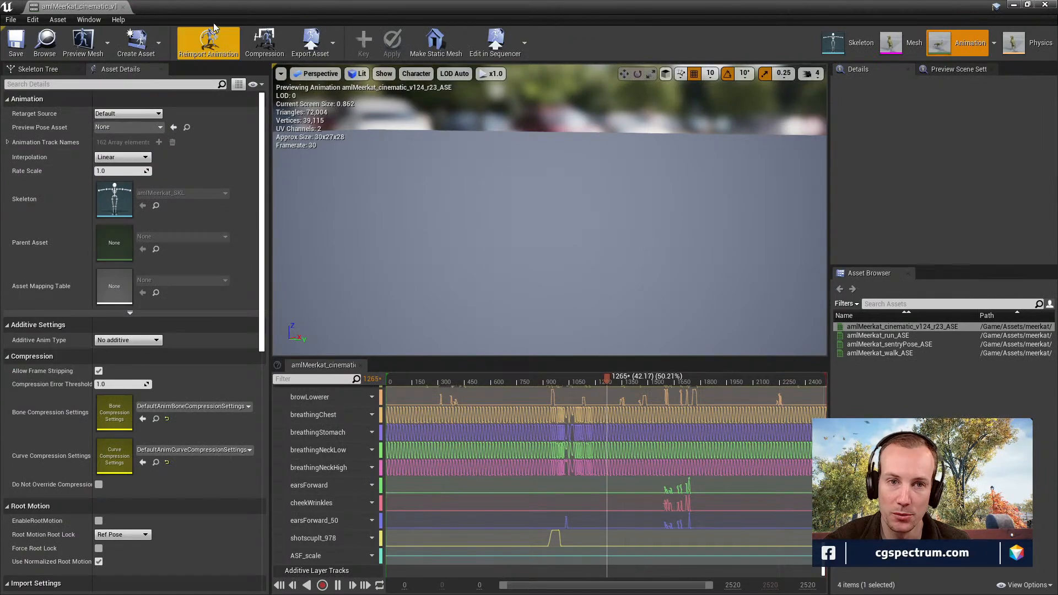
# Open the amlMeerkat_SKM skeletal mesh in a maximized window and look through its morph target list.
pyautogui.moveTo(214, 6); pyautogui.dragTo(335, 494)
pyautogui.doubleClick(346, 441)
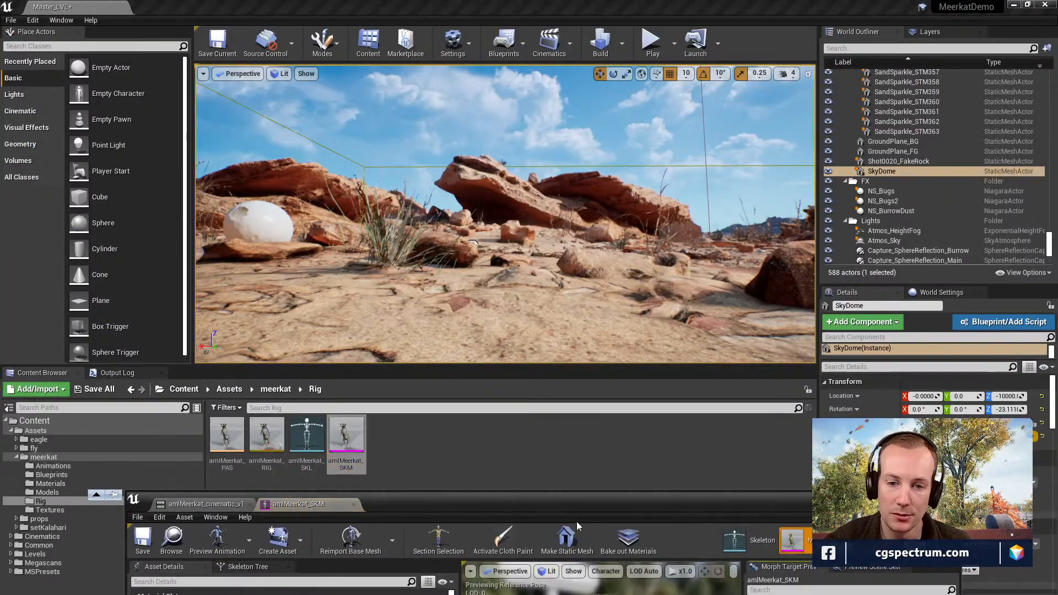
pyautogui.doubleClick(561, 505)
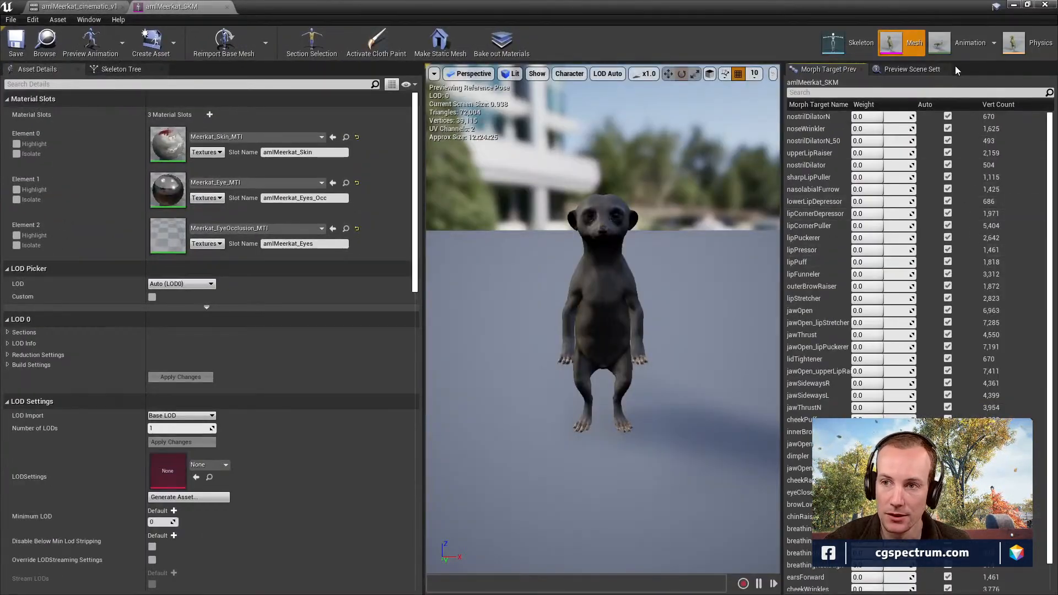
pyautogui.click(912, 69)
pyautogui.click(826, 69)
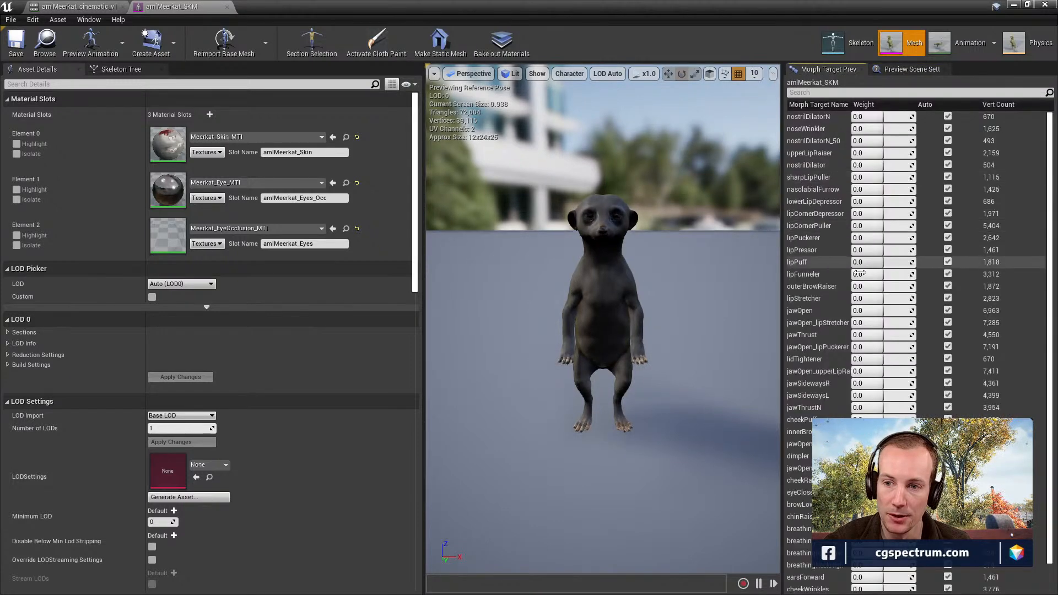
pyautogui.scroll(-2, 859, 264)
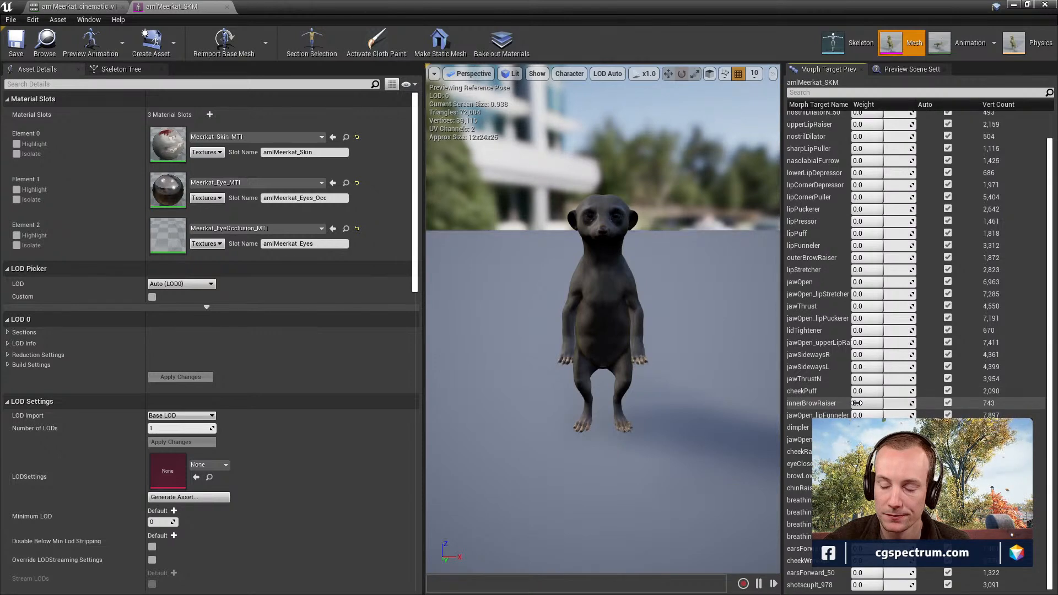
# Frame the meerkat's face and test the nostrilDilator morph target, leaving its weight at about -0.21.
pyautogui.moveTo(666, 342); pyautogui.dragTo(644, 264)
pyautogui.moveTo(644, 264); pyautogui.dragTo(683, 228, button='middle')
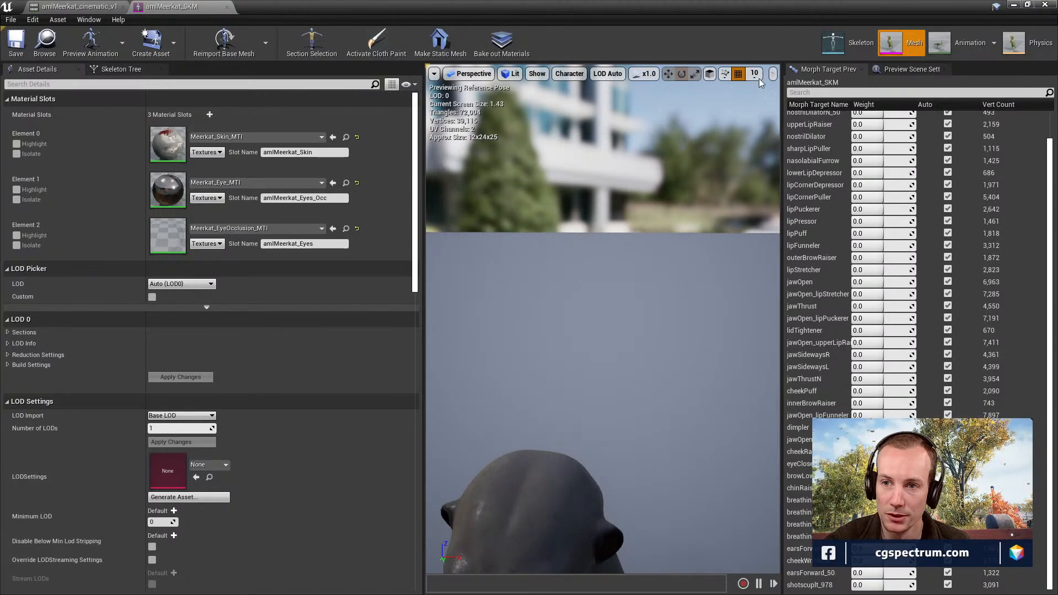
pyautogui.click(773, 73)
pyautogui.click(788, 138)
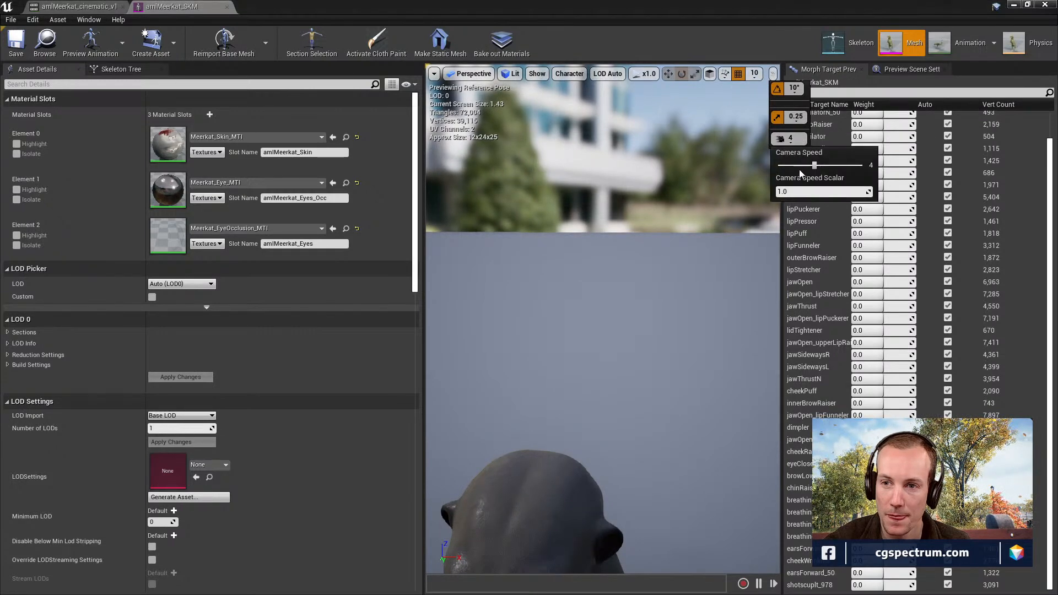
pyautogui.moveTo(661, 248)
pyautogui.mouseDown(button='right')
pyautogui.moveTo(641, 289)
pyautogui.moveTo(633, 242)
pyautogui.moveTo(617, 239)
pyautogui.moveTo(647, 243)
pyautogui.mouseUp(button='right')
pyautogui.press('q')
pyautogui.press('e')
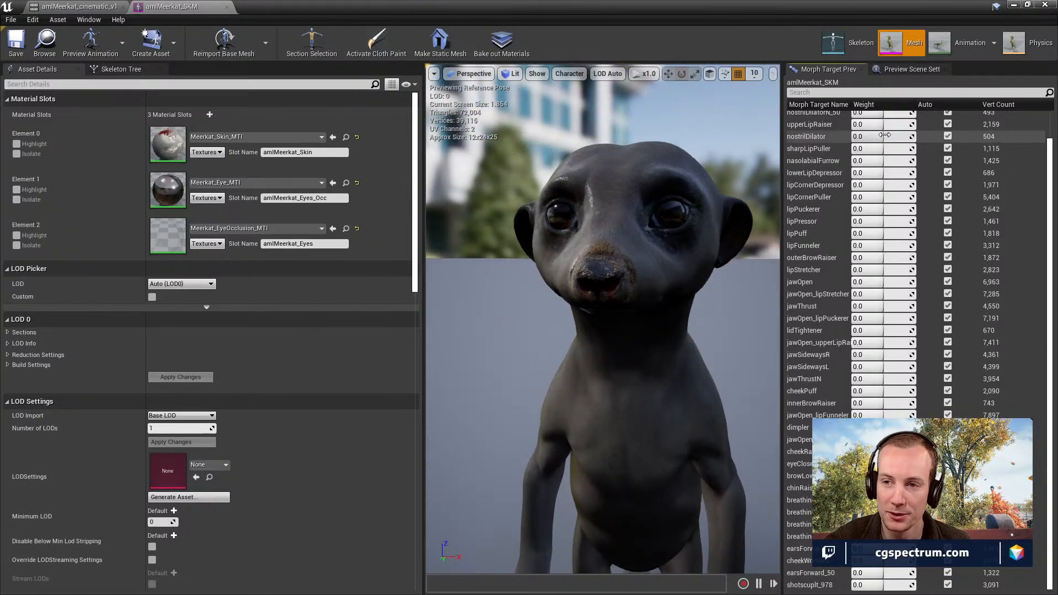
pyautogui.moveTo(876, 136); pyautogui.dragTo(871, 137)
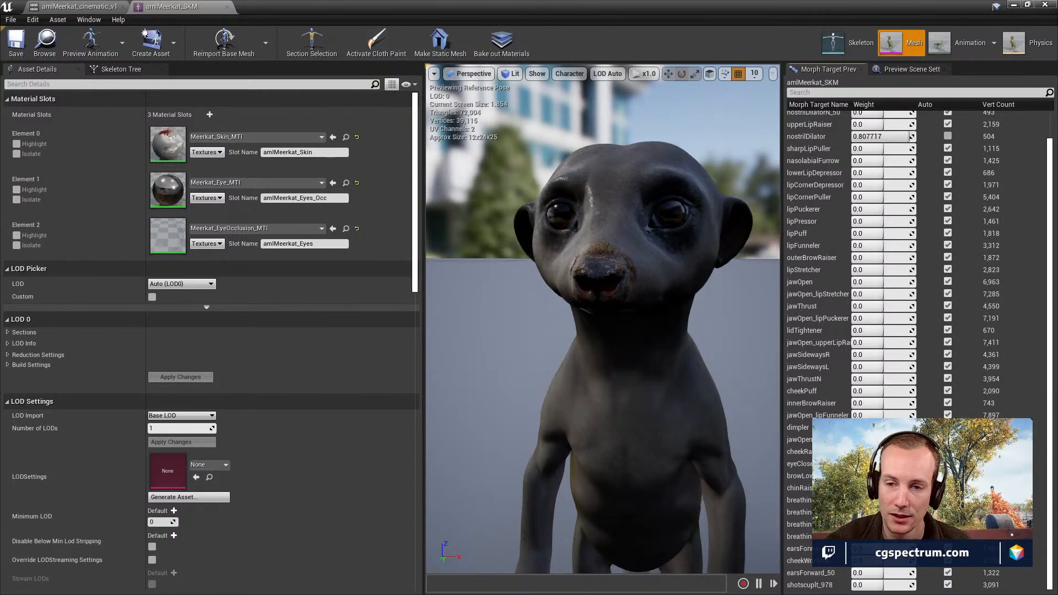
pyautogui.moveTo(603, 342); pyautogui.dragTo(596, 292)
pyautogui.moveTo(898, 133); pyautogui.dragTo(877, 136)
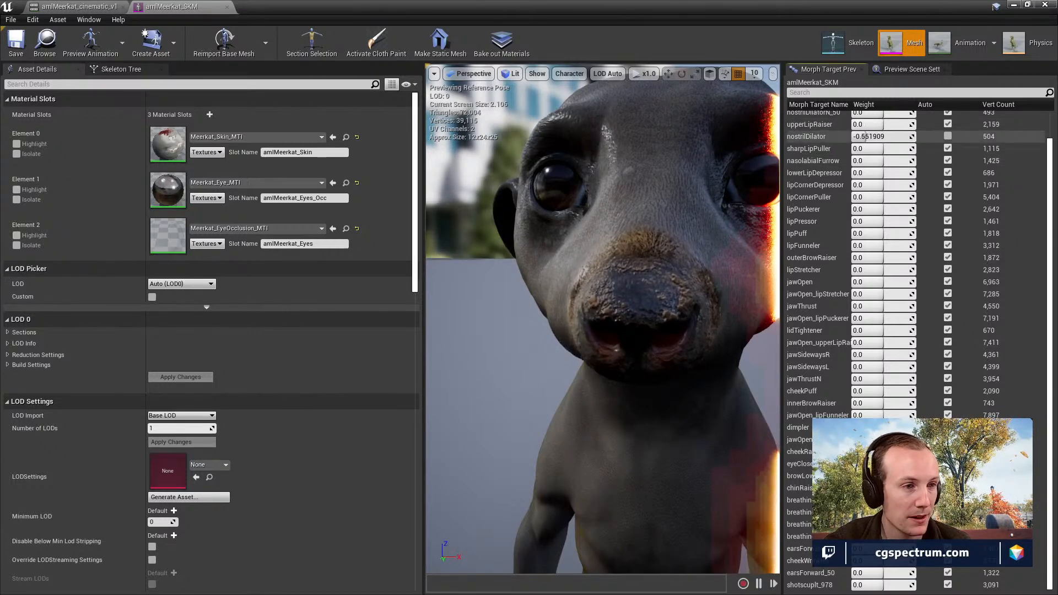
pyautogui.moveTo(881, 136); pyautogui.dragTo(876, 136)
# Set the morph target weights of lowerLipDepressor to about 0.61, outerBrowRaiser to about 0.81 and jawOpen_lipPuckerer to about 0.90.
pyautogui.moveTo(683, 264); pyautogui.dragTo(656, 330)
pyautogui.moveTo(682, 210); pyautogui.dragTo(665, 171)
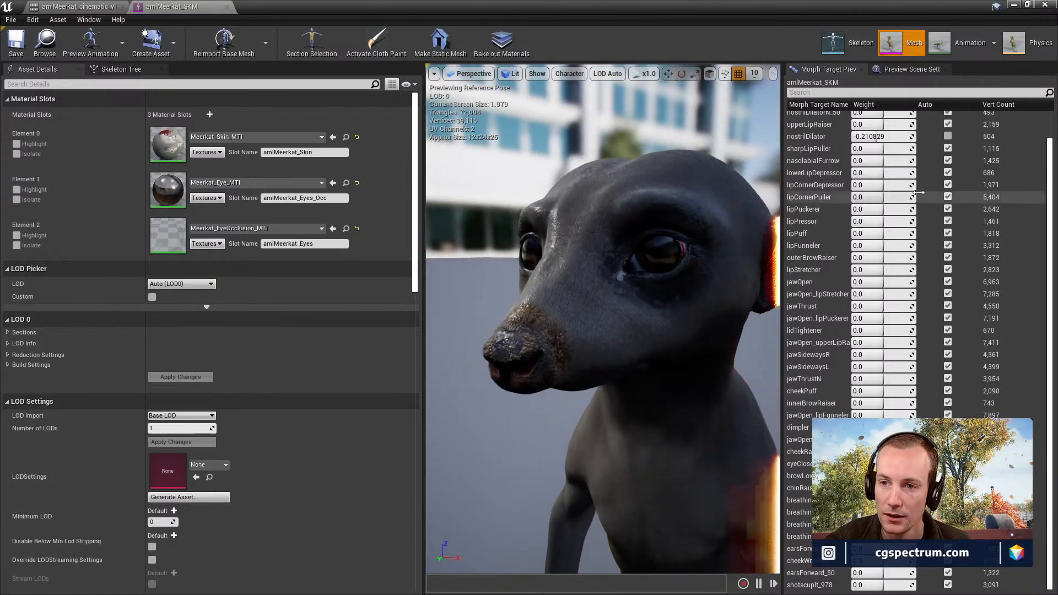
pyautogui.moveTo(877, 173); pyautogui.dragTo(903, 172)
pyautogui.moveTo(880, 262); pyautogui.dragTo(910, 259)
pyautogui.moveTo(882, 319); pyautogui.dragTo(912, 318)
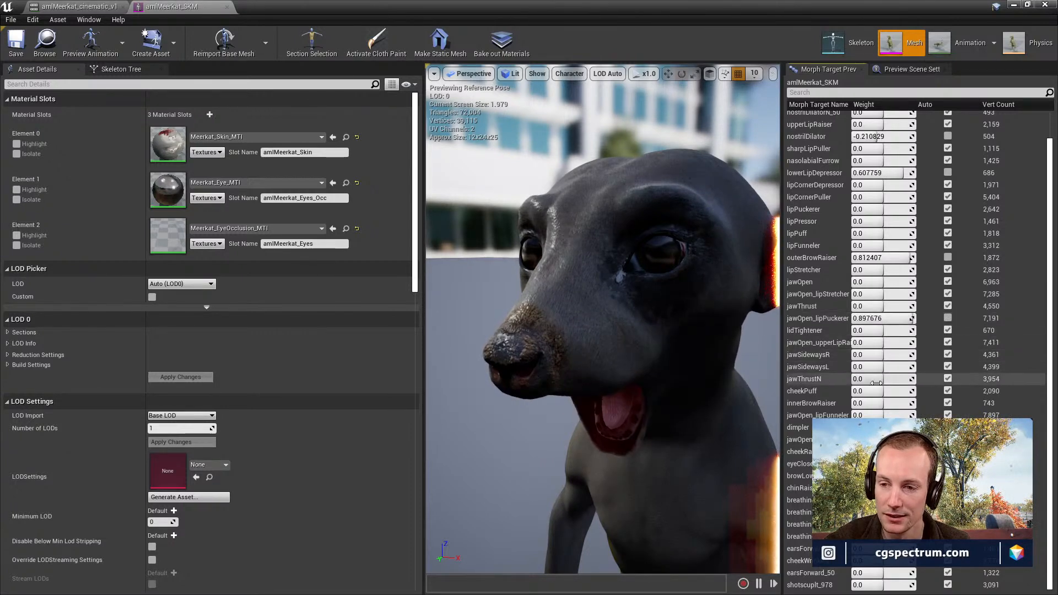
# Set the morph target weights of jawThrustN to about -0.36, lipStretcher to about 0.56 and lipPuff to about 0.67.
pyautogui.moveTo(881, 380); pyautogui.dragTo(886, 379)
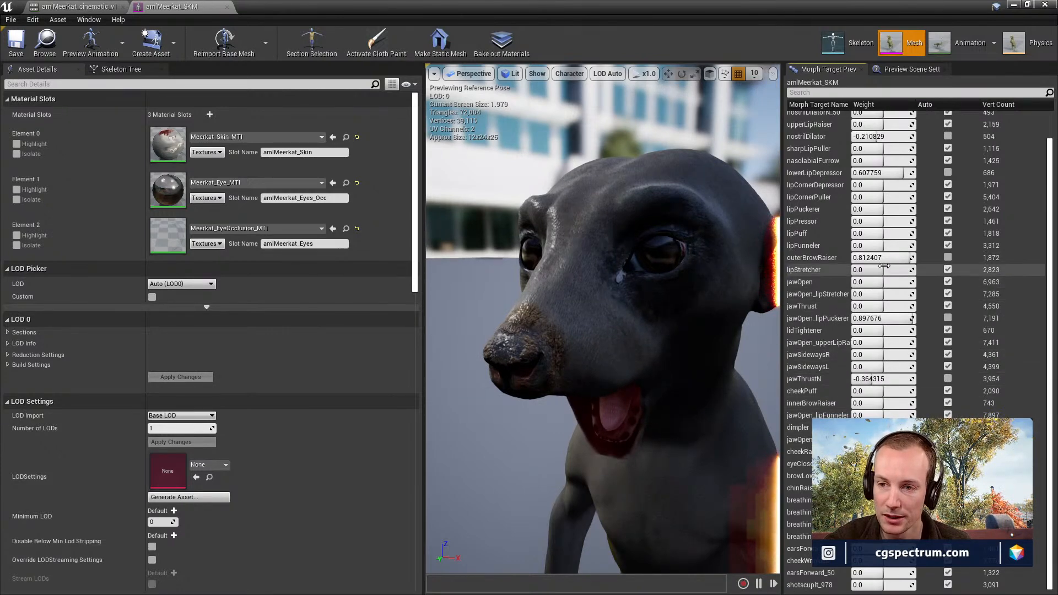
pyautogui.moveTo(881, 269); pyautogui.dragTo(901, 269)
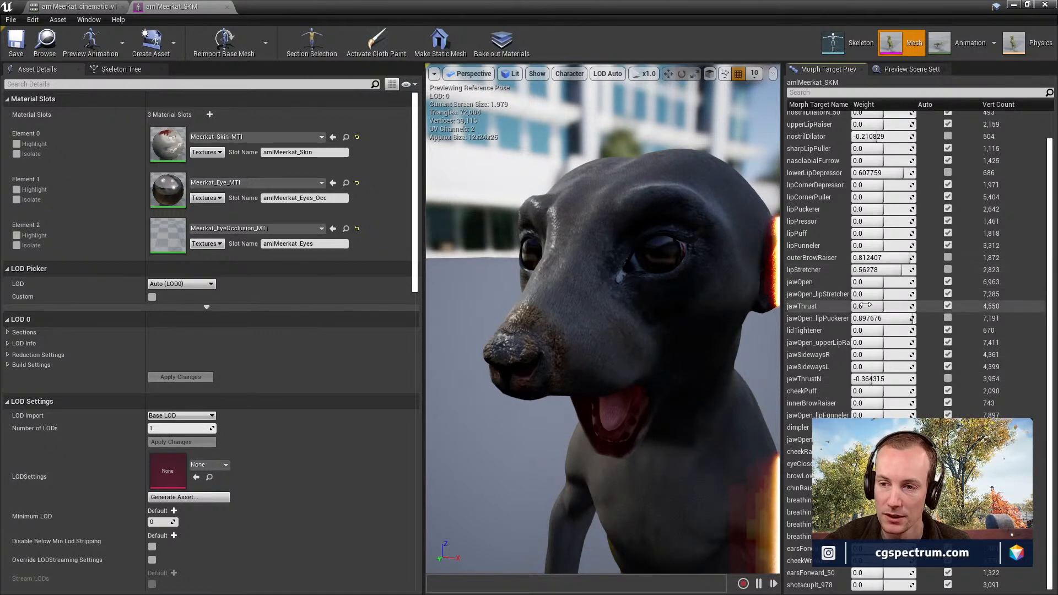
pyautogui.moveTo(880, 233); pyautogui.dragTo(905, 233)
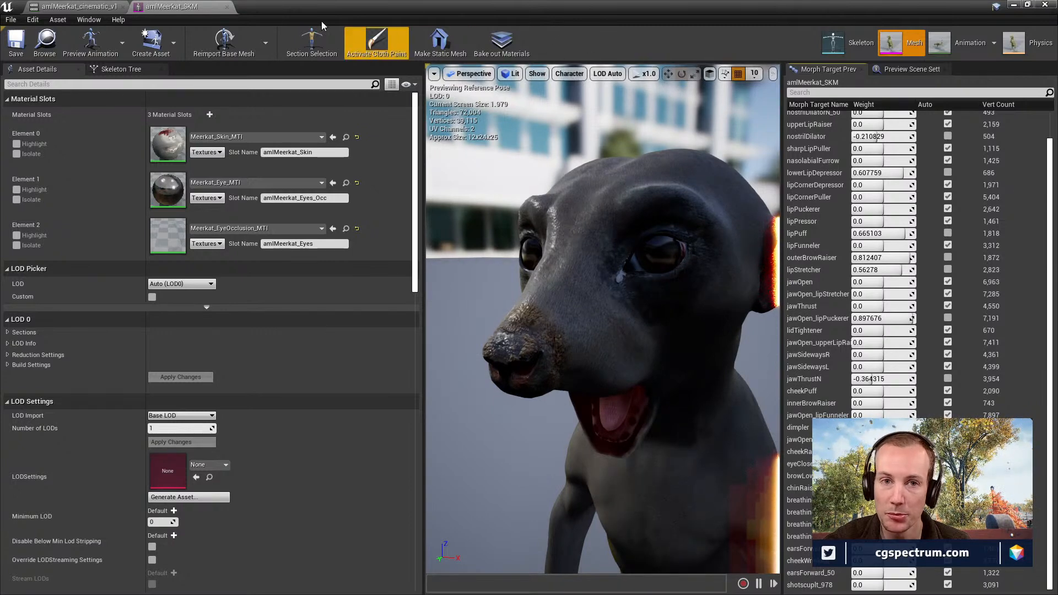
# Close the amlMeerkat_SKM and cinematic animation editors and expand the Cinematics content folder.
pyautogui.click(227, 7)
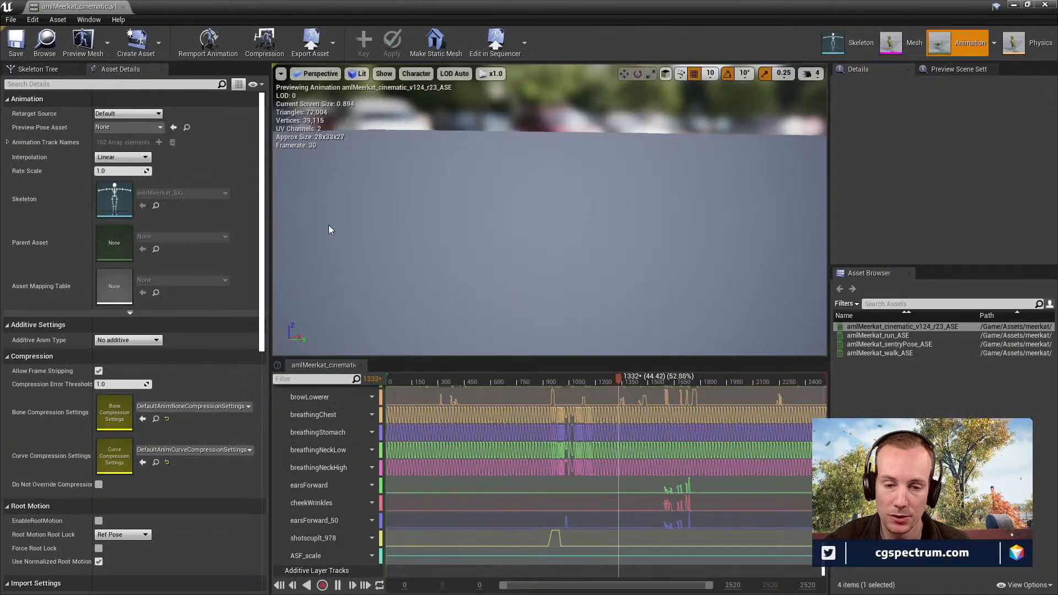
pyautogui.click(123, 7)
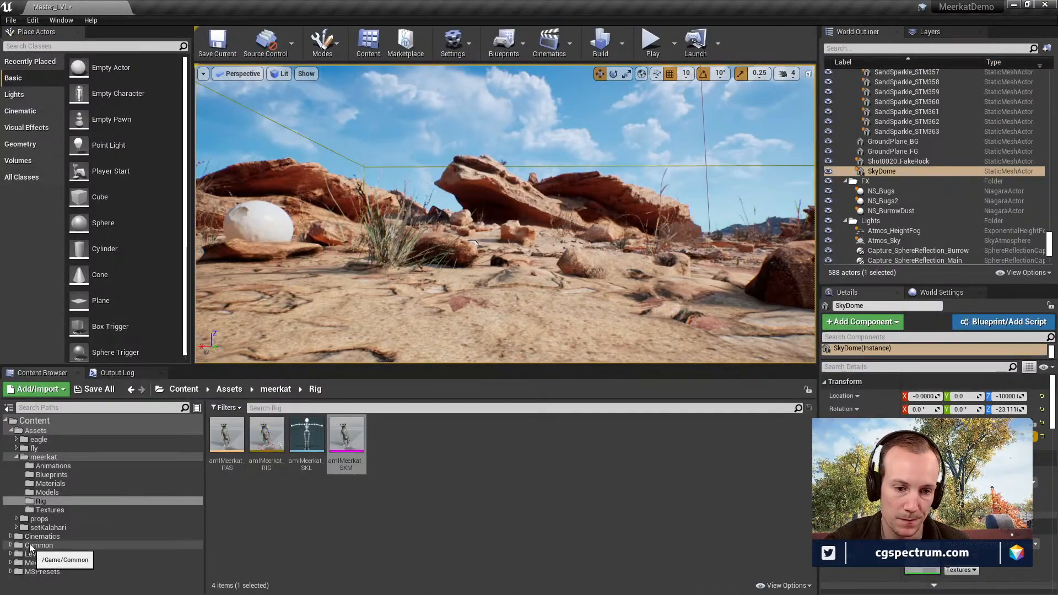
pyautogui.doubleClick(41, 536)
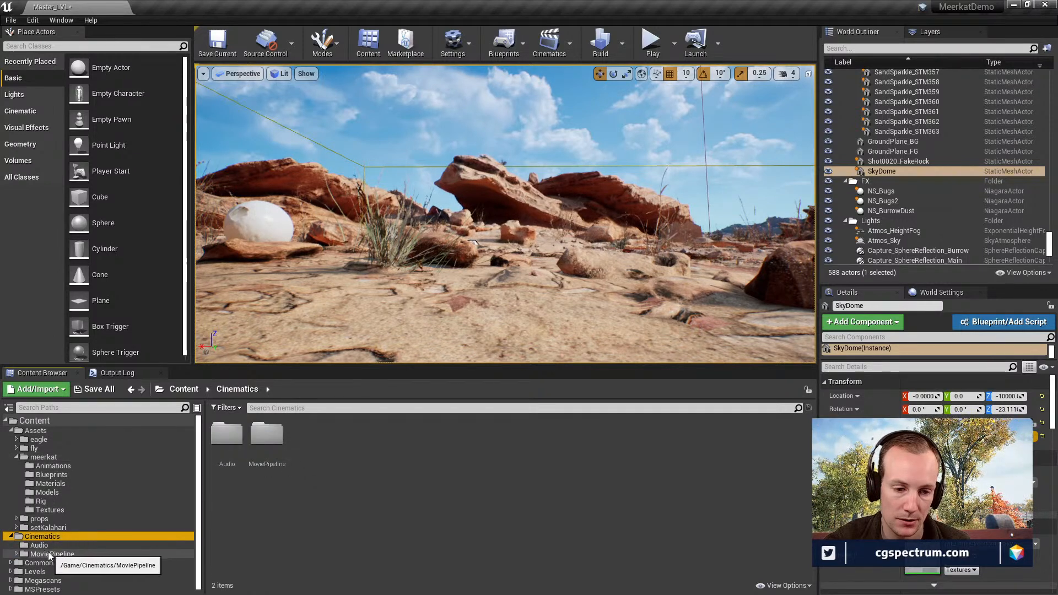
# Browse the Cinematics content folder through its MoviePipeline subfolder to the Presets folder.
pyautogui.click(49, 553)
pyautogui.click(39, 545)
pyautogui.click(38, 537)
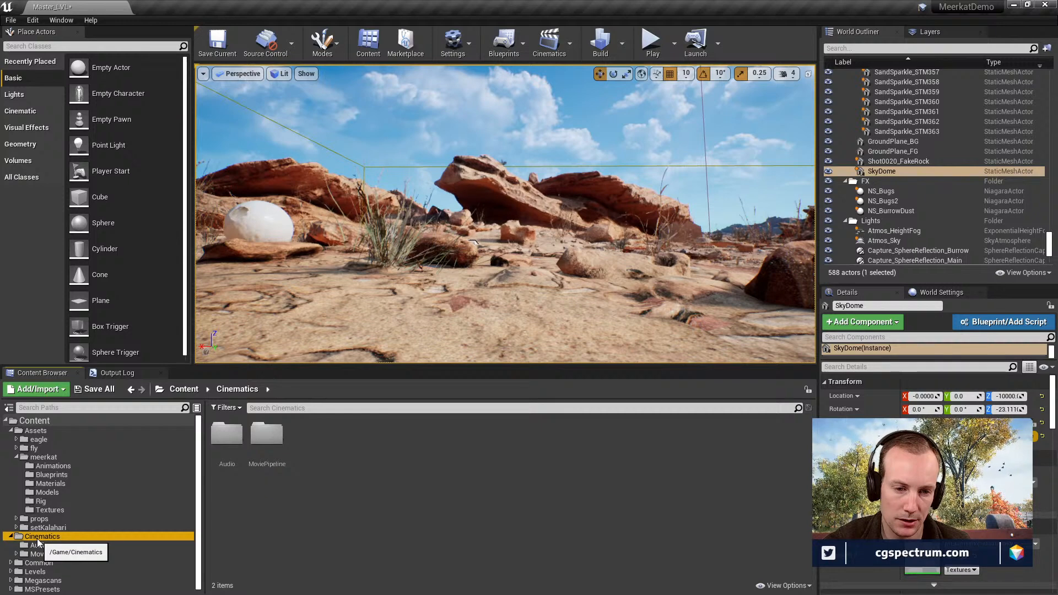
pyautogui.doubleClick(29, 554)
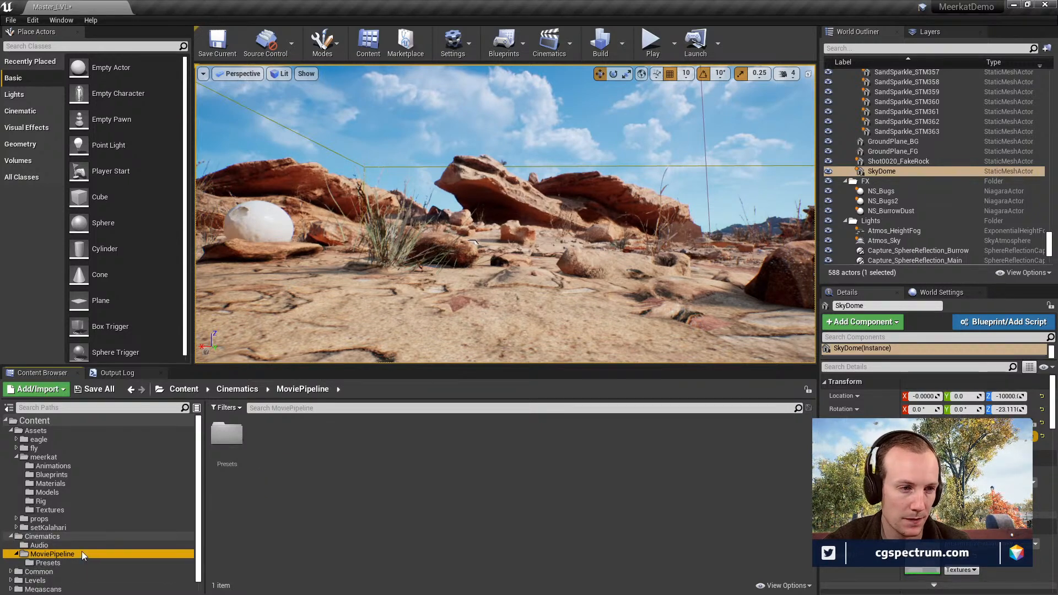
pyautogui.scroll(-1, 83, 545)
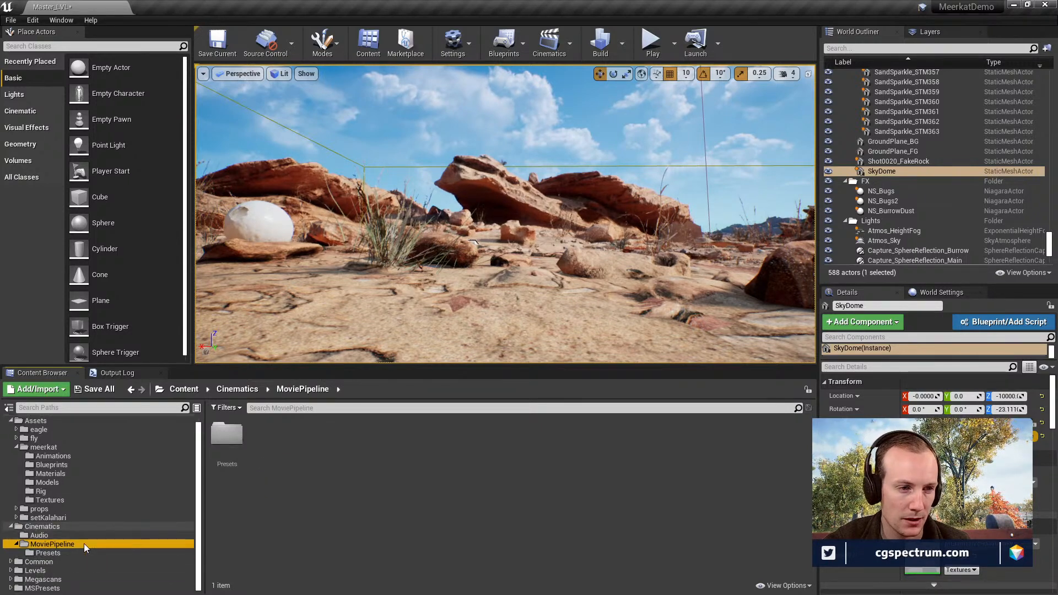
pyautogui.doubleClick(52, 547)
pyautogui.doubleClick(52, 553)
pyautogui.click(125, 561)
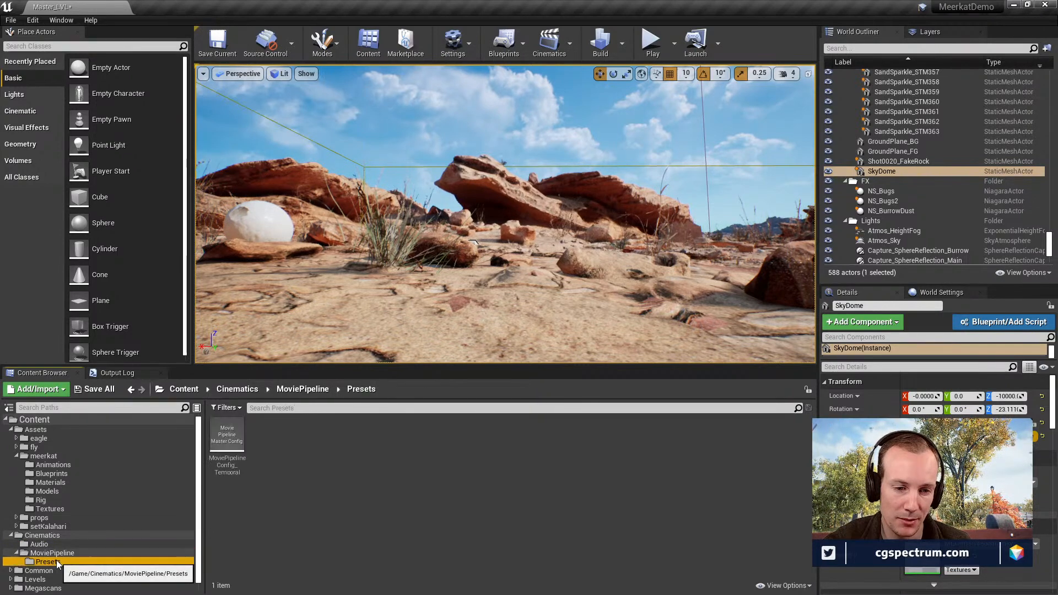
pyautogui.scroll(-1, 99, 506)
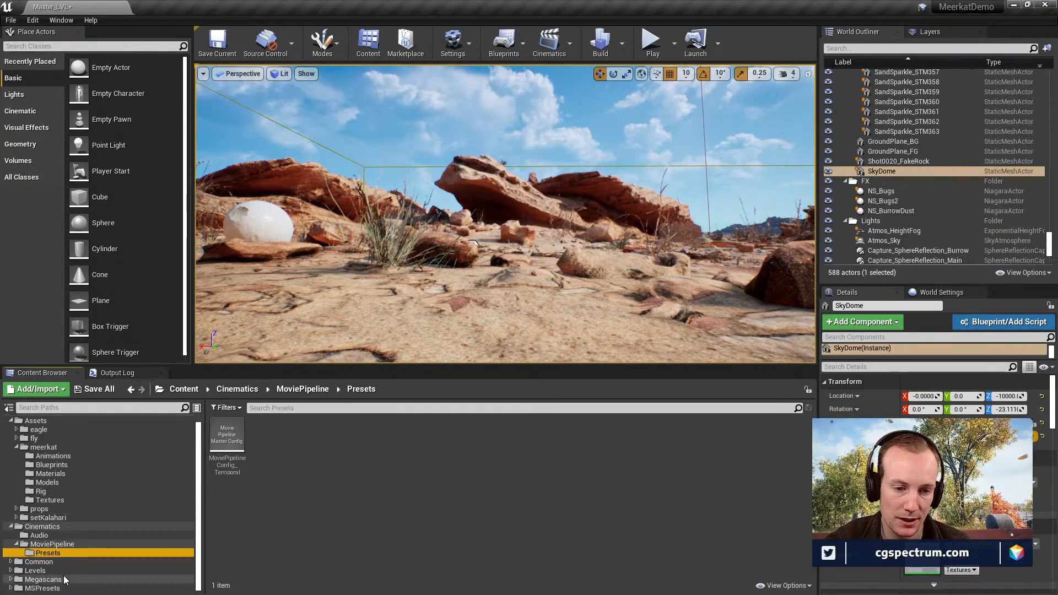
# Show the contents of the Common folder and expand its subfolders in the folder tree.
pyautogui.click(53, 562)
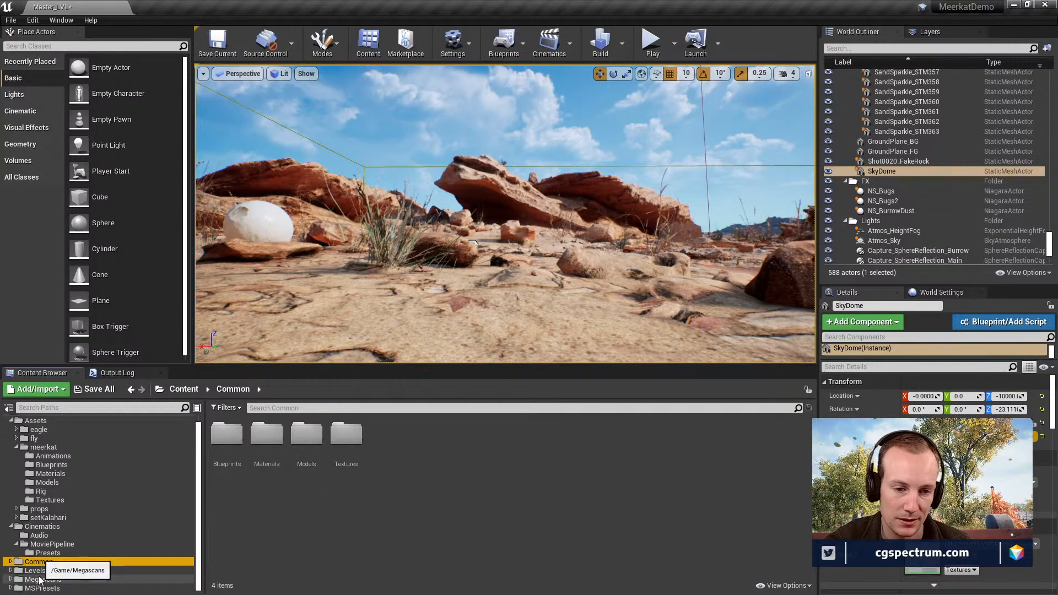
pyautogui.click(10, 562)
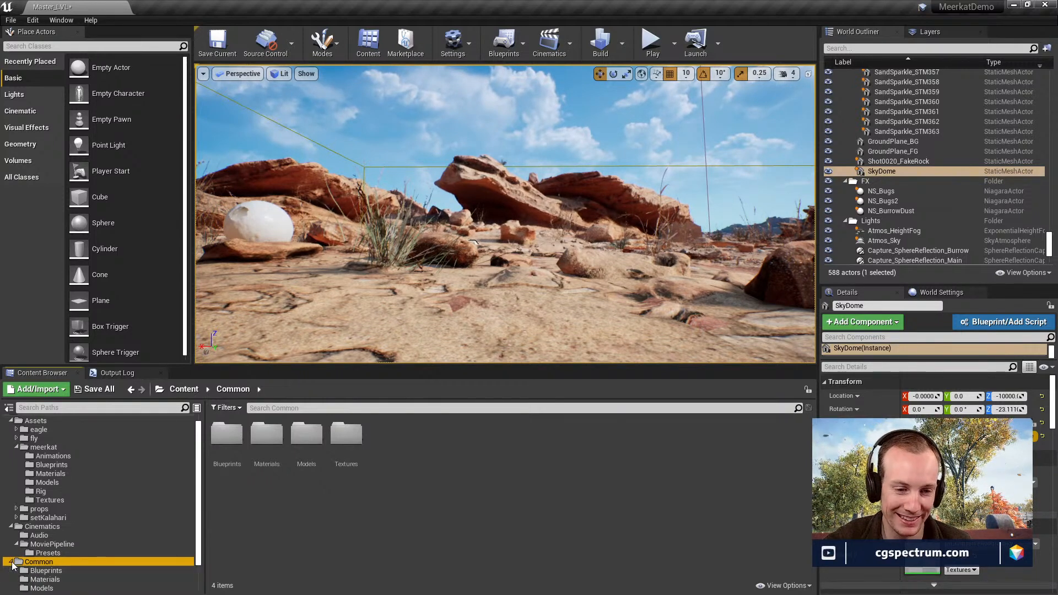
pyautogui.scroll(-3, 33, 570)
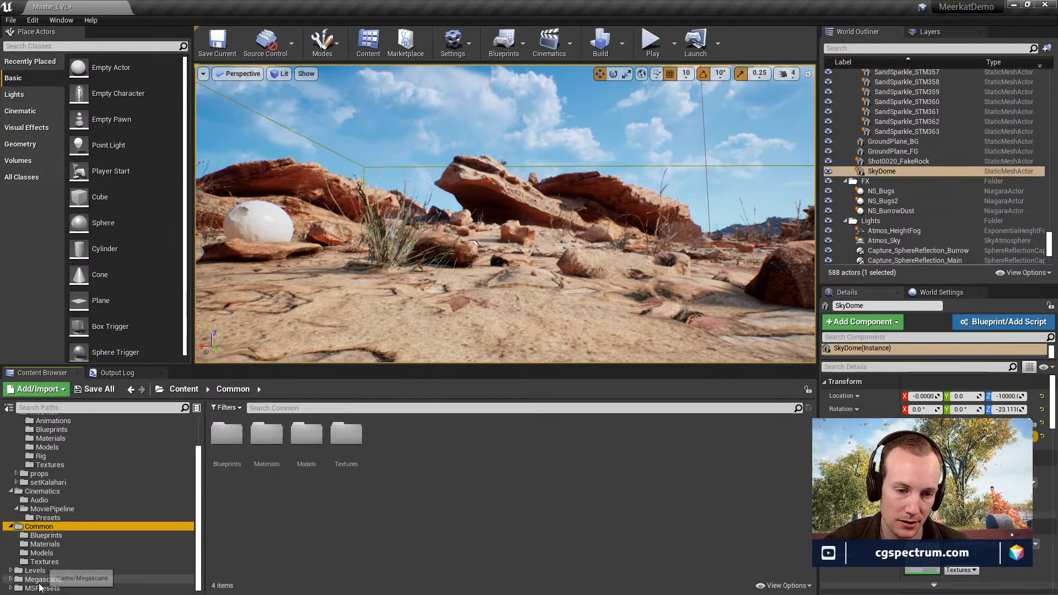
pyautogui.scroll(3, 60, 463)
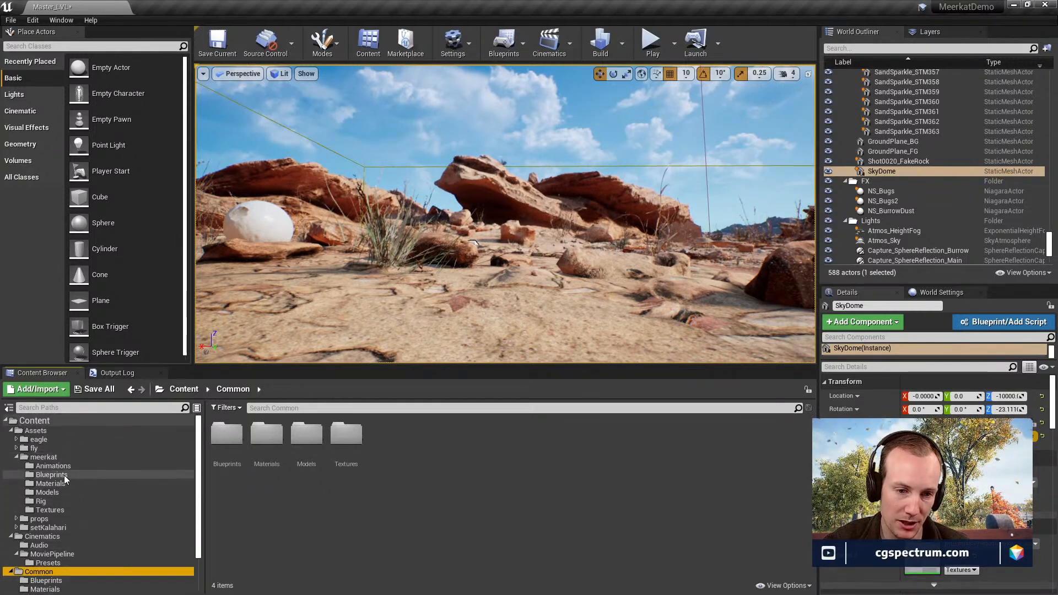
pyautogui.scroll(-1, 52, 518)
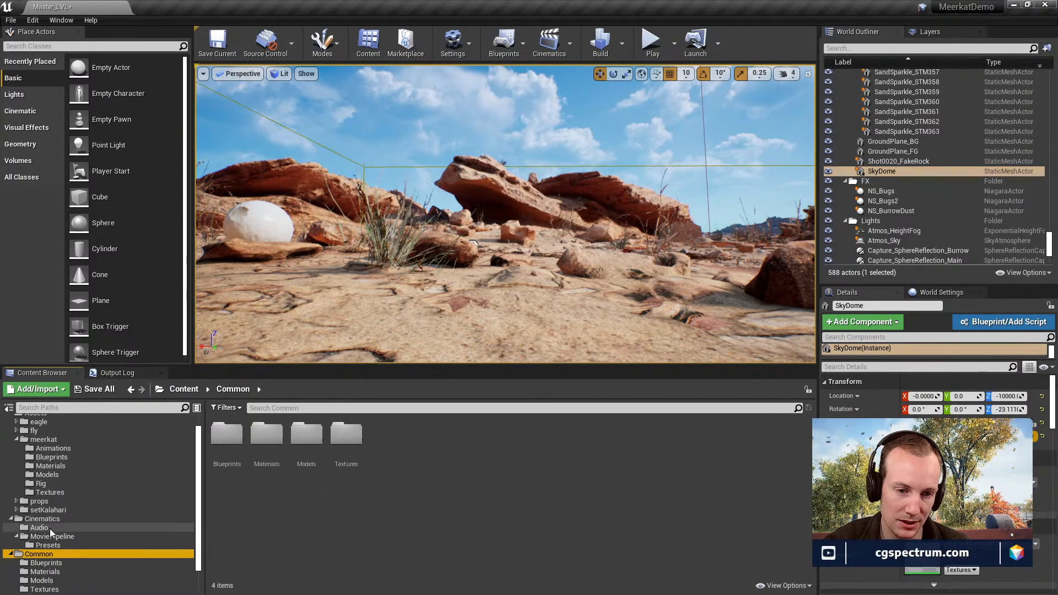
# Review the Cinematics folder again, checking its MoviePipeline, Presets and Audio subfolders.
pyautogui.click(46, 519)
pyautogui.click(50, 536)
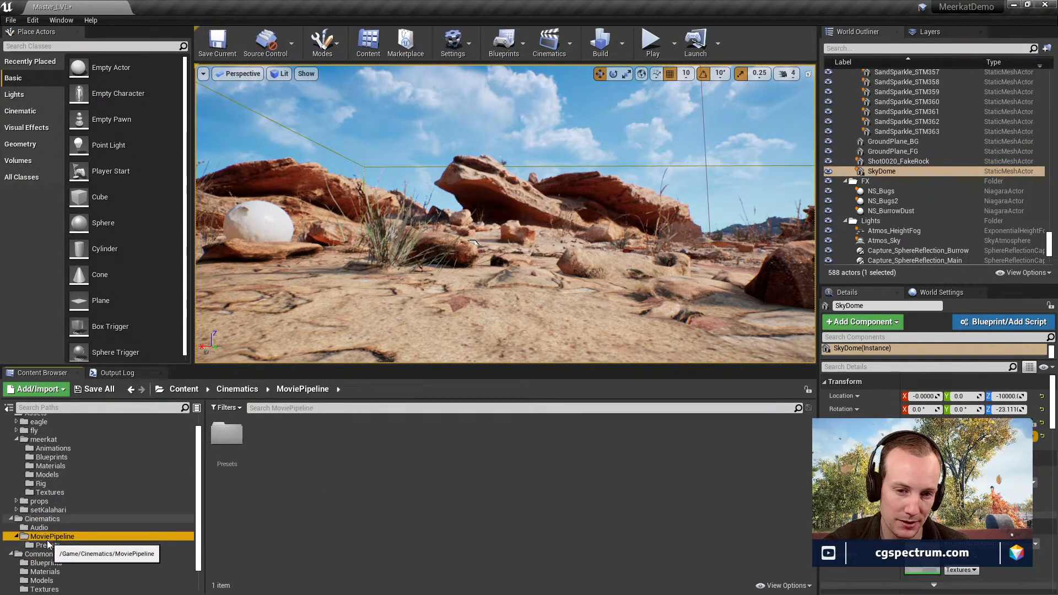
pyautogui.click(46, 545)
pyautogui.click(40, 527)
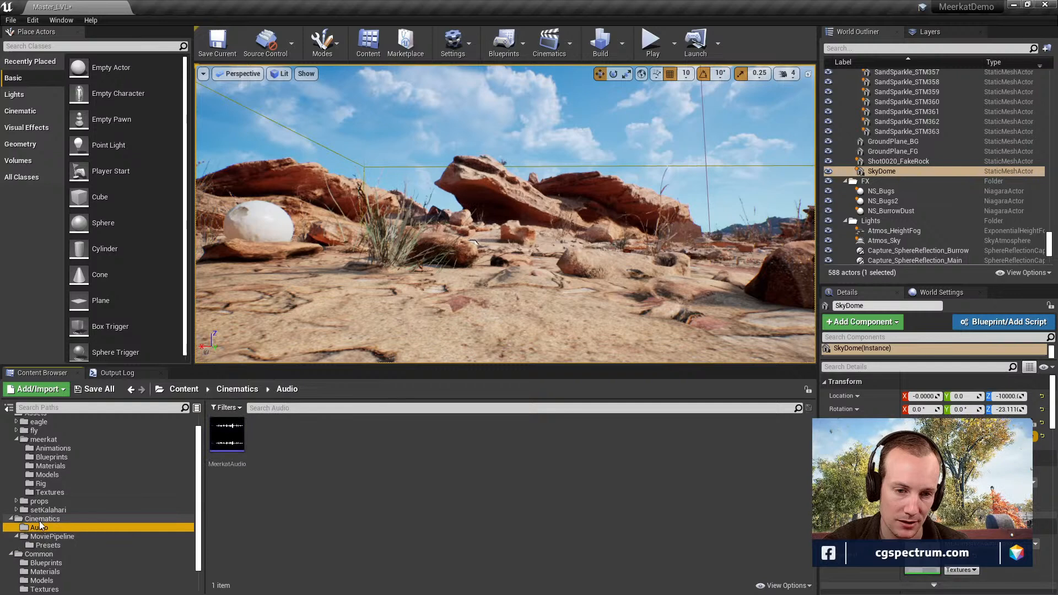
pyautogui.click(42, 519)
pyautogui.scroll(1, 38, 486)
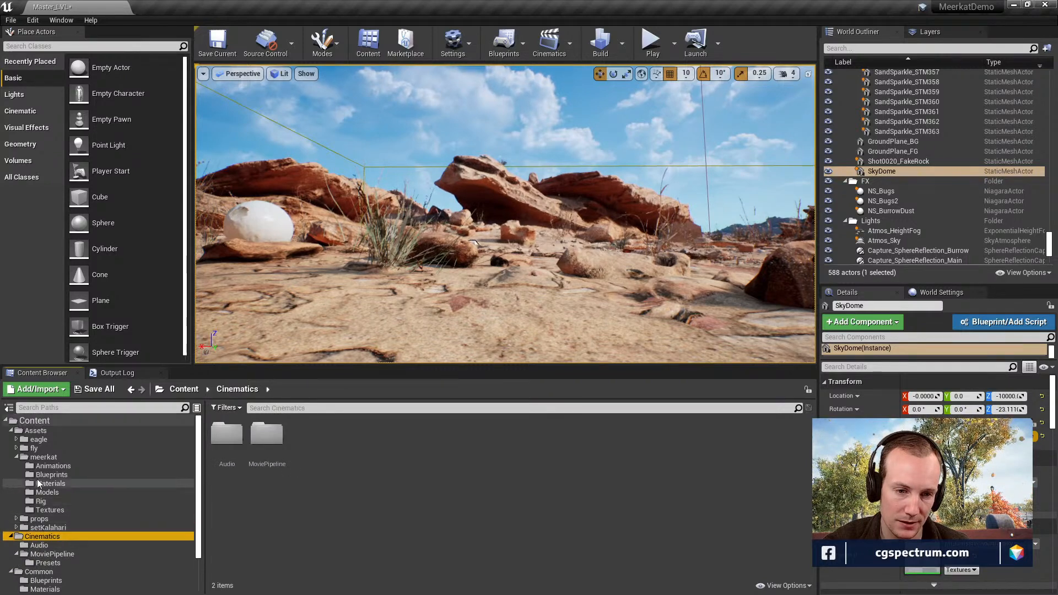
# Return to the root Content folder and open the Master_SEQ level sequence from the Levels folder.
pyautogui.click(36, 431)
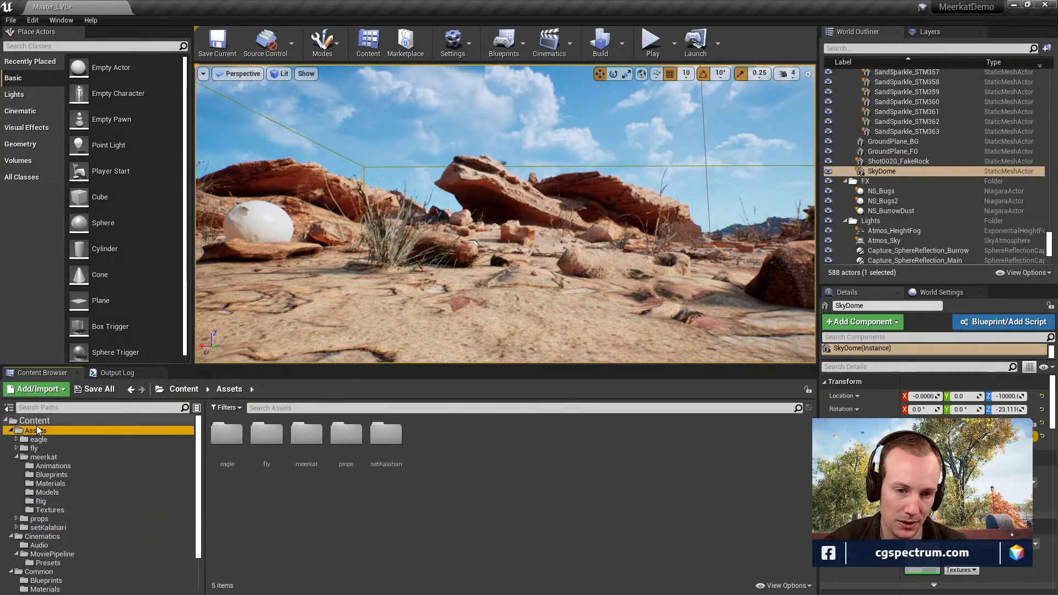
pyautogui.click(36, 424)
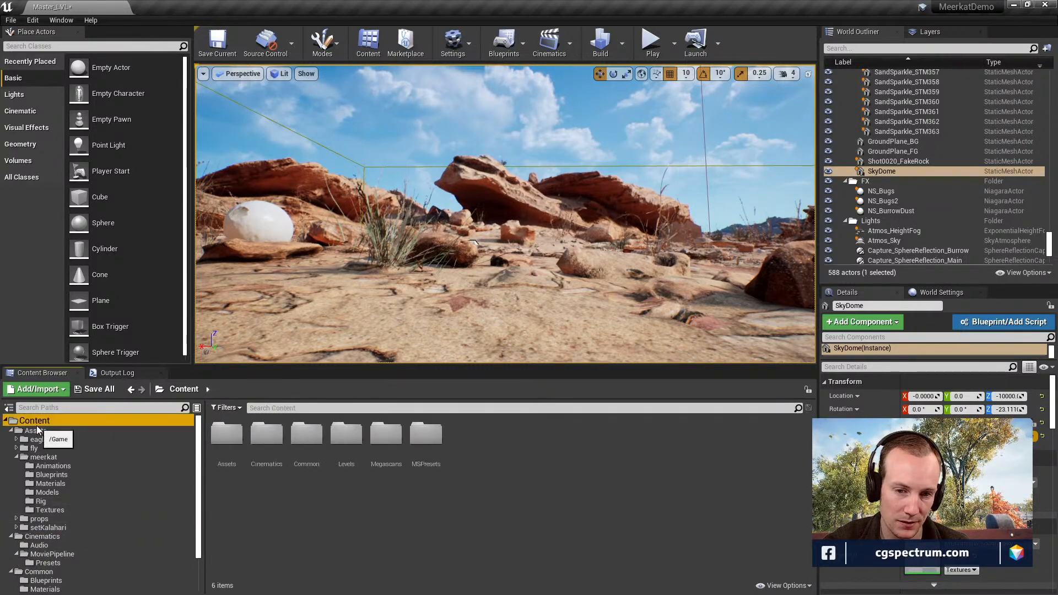
pyautogui.doubleClick(345, 440)
pyautogui.doubleClick(346, 443)
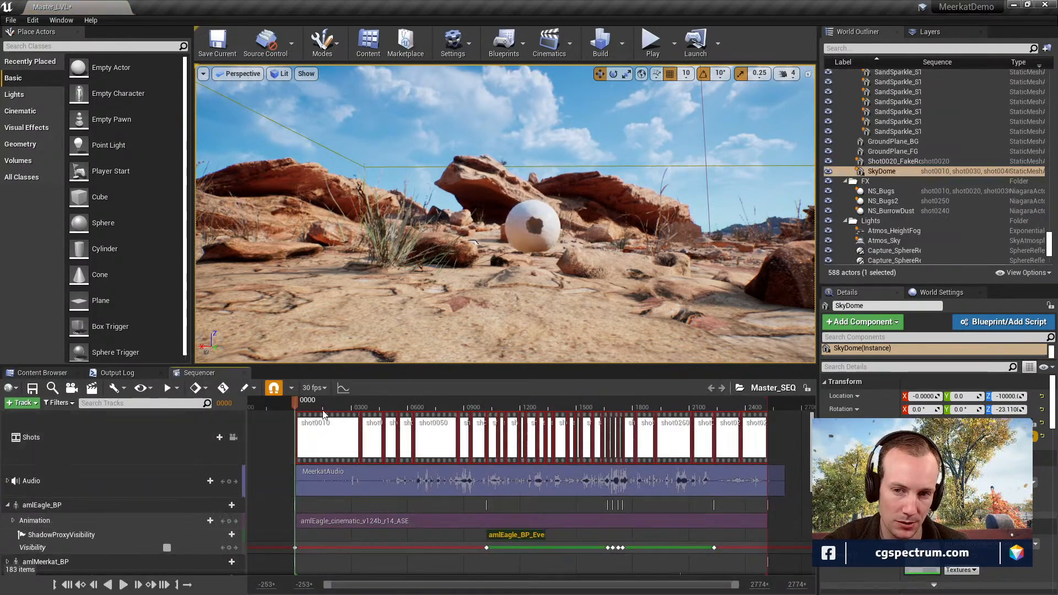
# Open the shot0010 sequence from the Levels shots folder and enlarge the Sequencer area for its tracks.
pyautogui.click(47, 372)
pyautogui.doubleClick(226, 435)
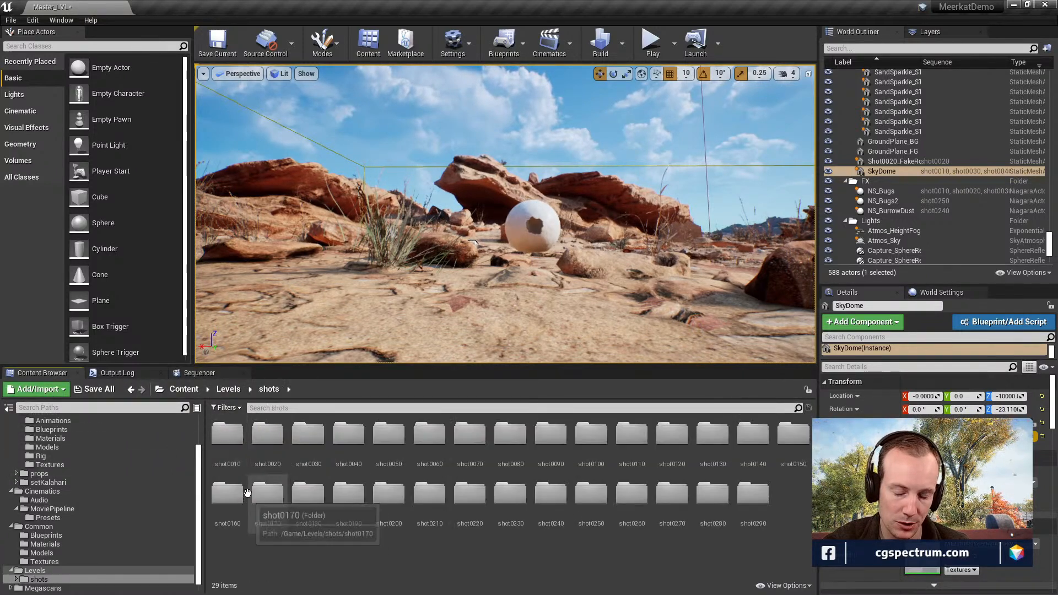
pyautogui.doubleClick(226, 436)
pyautogui.doubleClick(227, 441)
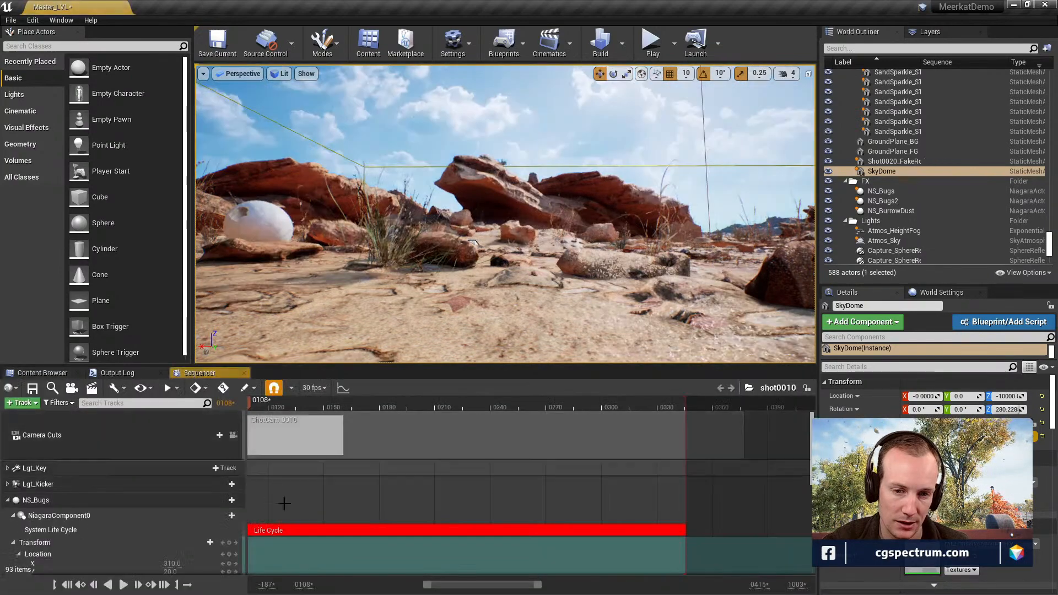
pyautogui.moveTo(442, 366); pyautogui.dragTo(441, 234)
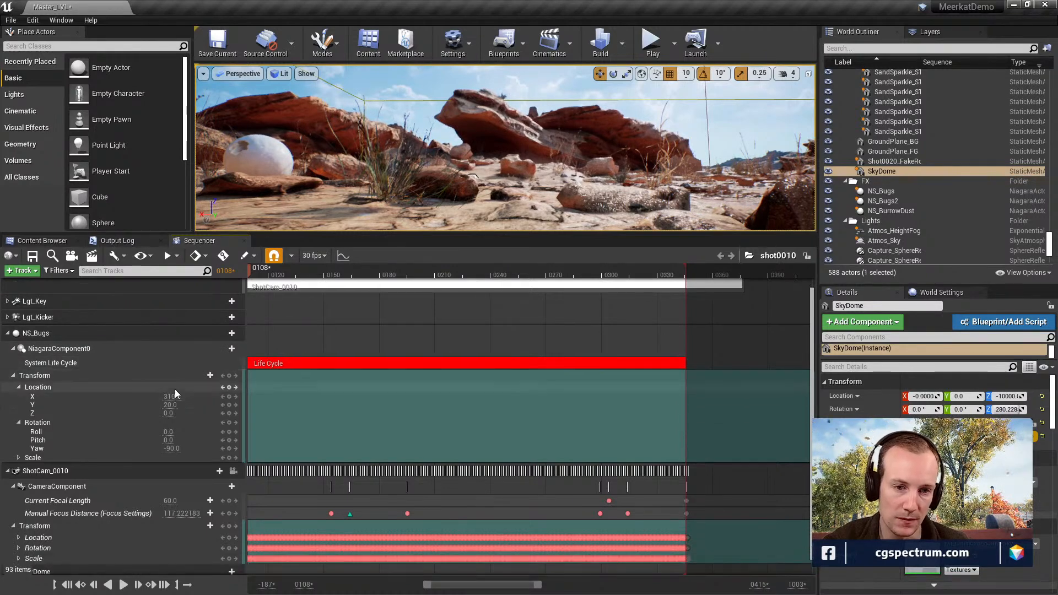
# Select the NS_Bugs track and scrub through shot0010, leaving the playhead at frame 210.
pyautogui.click(106, 351)
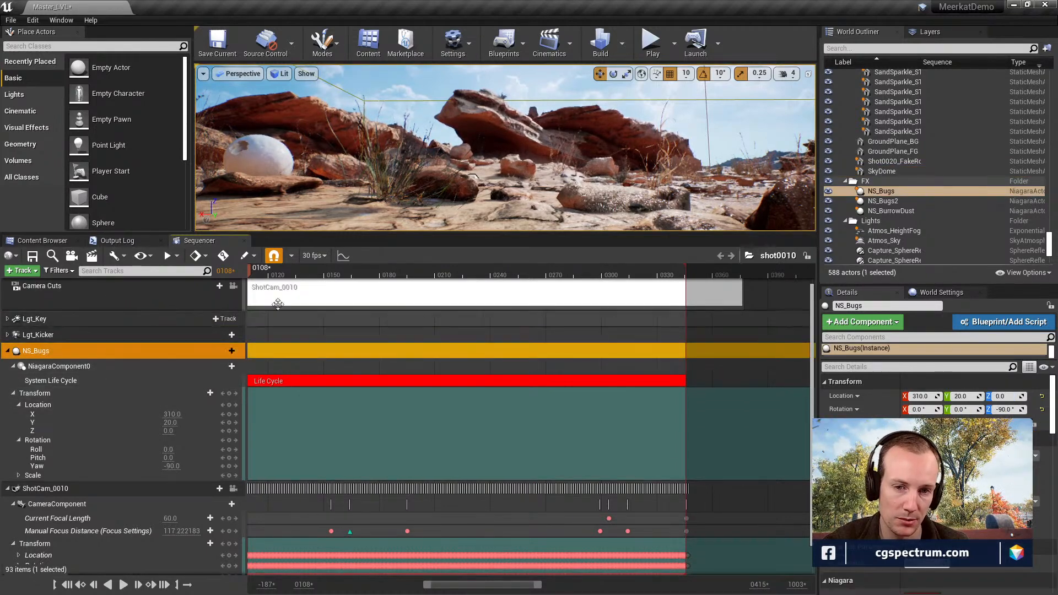
pyautogui.moveTo(541, 268); pyautogui.dragTo(414, 276)
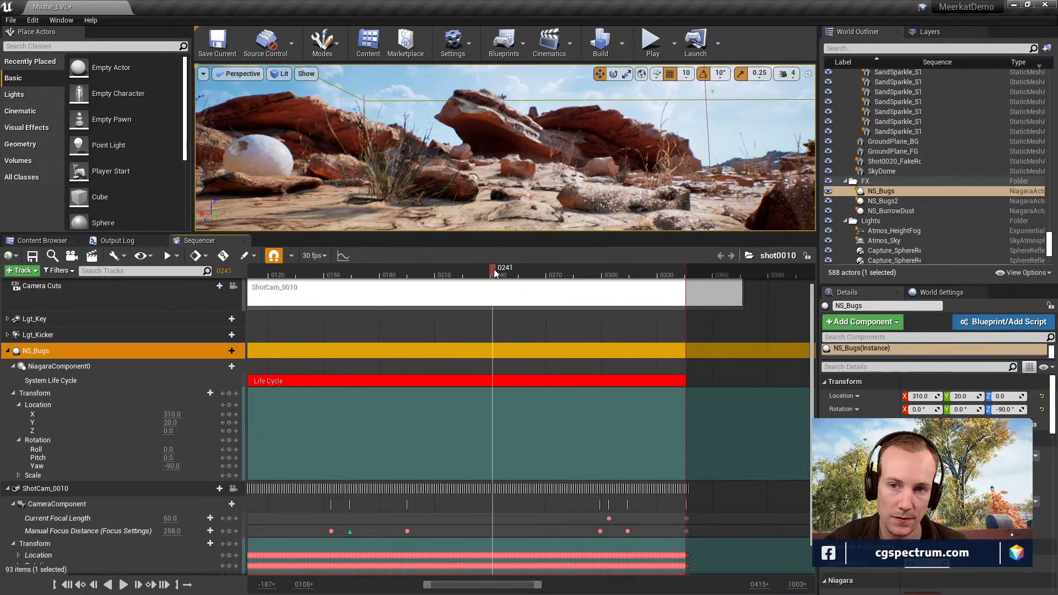
pyautogui.moveTo(490, 276); pyautogui.dragTo(436, 273)
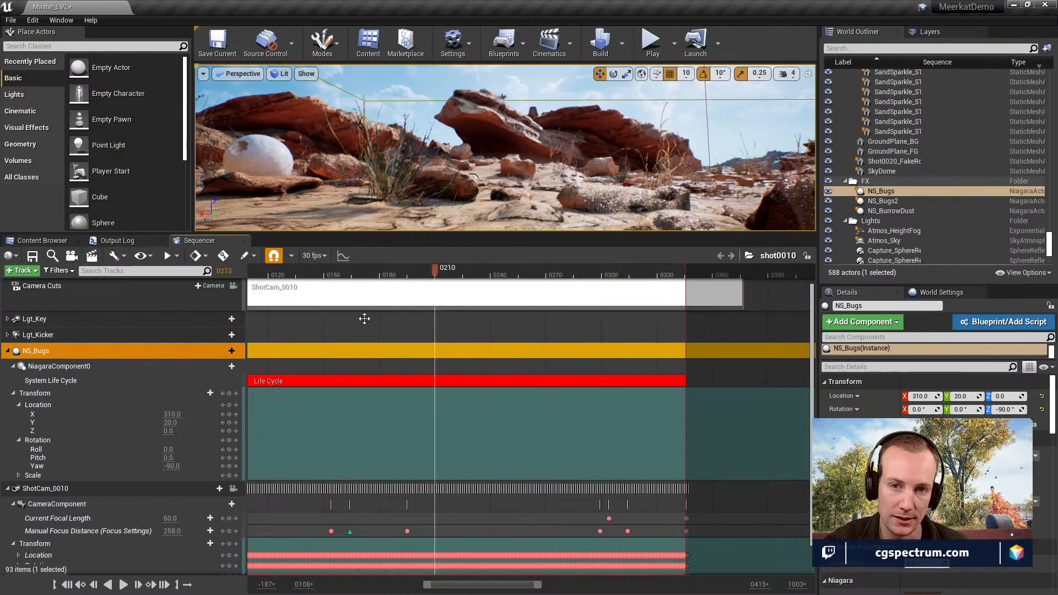
# Inspect the ShotCam_0010 and SkyDome tracks, and expand the Lgt_Kicker and Lgt_Key light tracks.
pyautogui.scroll(-2, 151, 465)
pyautogui.click(52, 449)
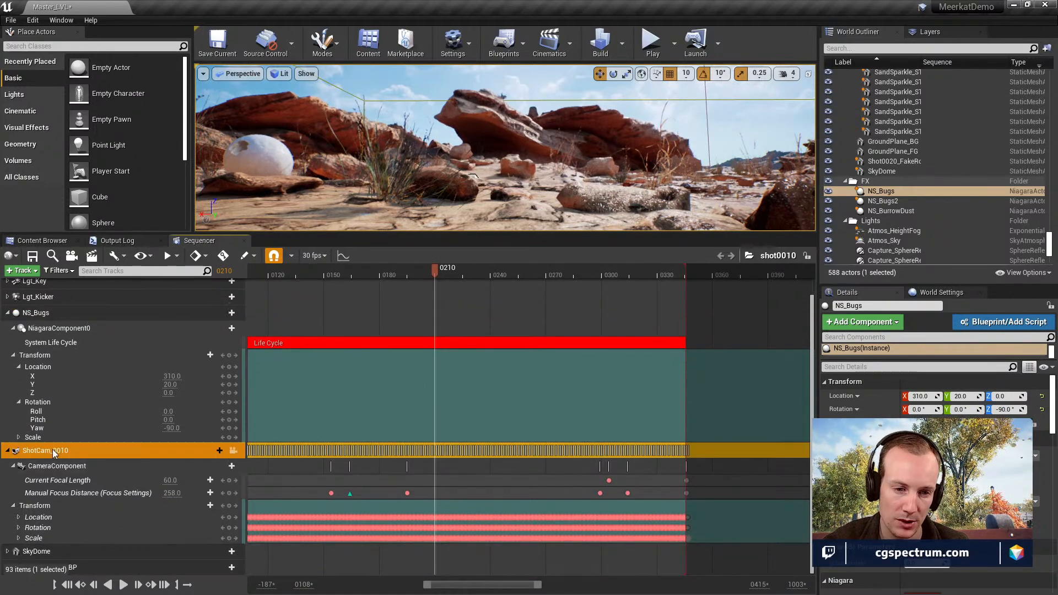
pyautogui.click(32, 551)
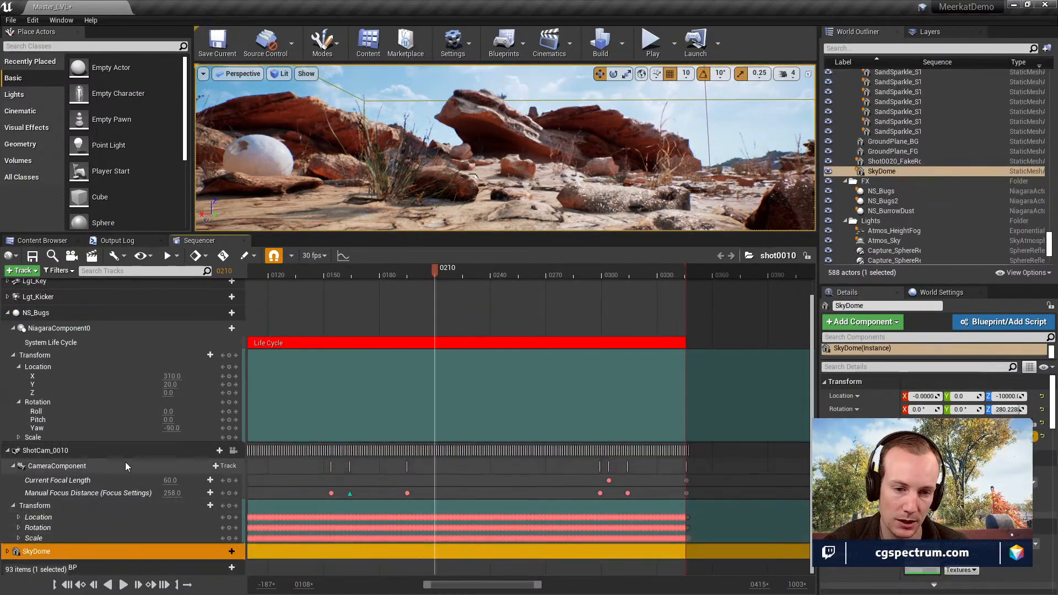
pyautogui.scroll(3, 99, 473)
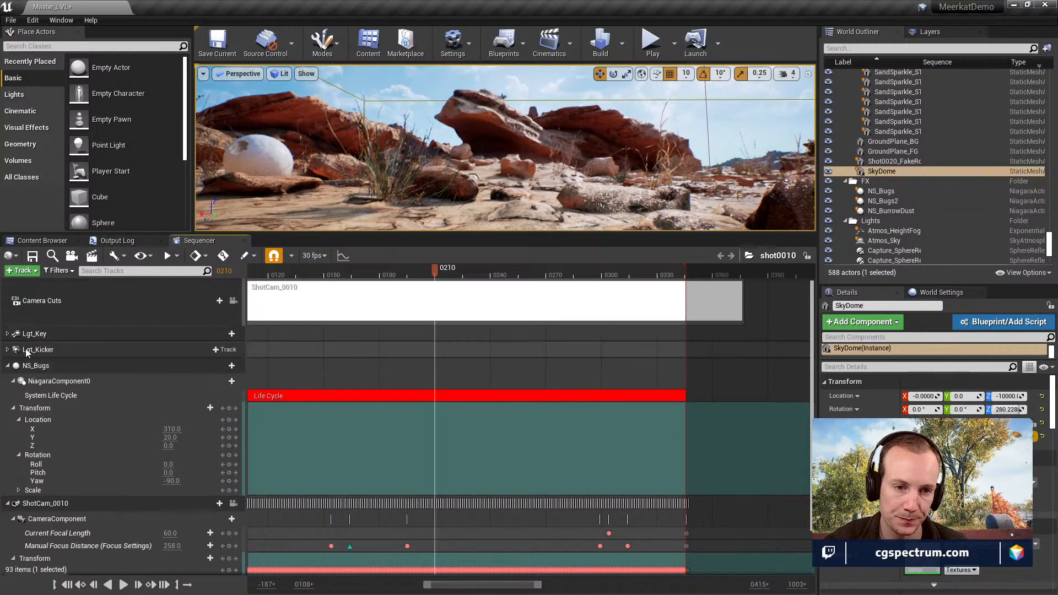
pyautogui.click(7, 350)
pyautogui.click(7, 333)
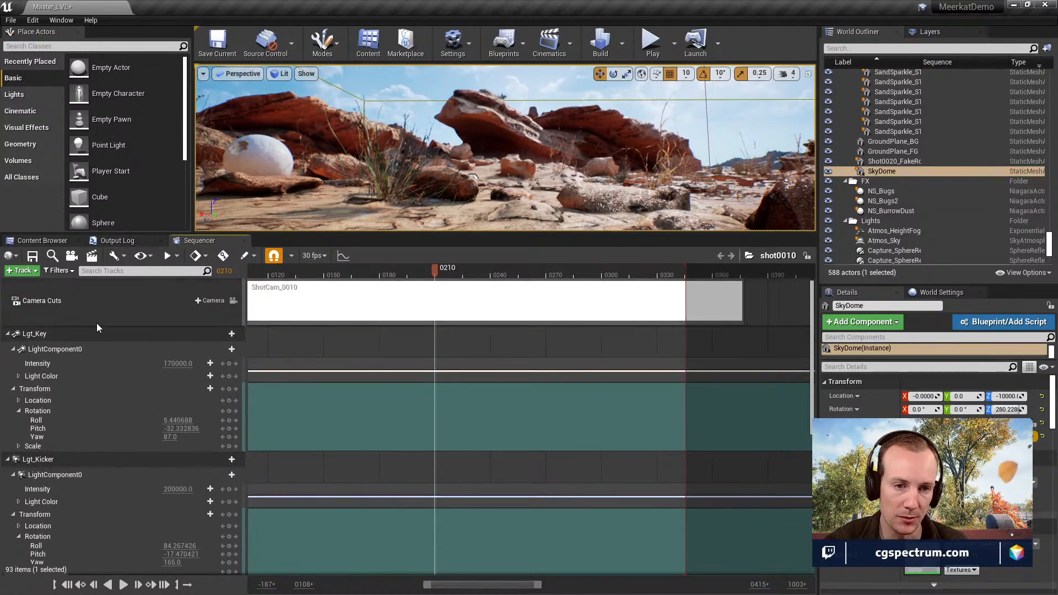
# Close the shot0010 sequence and reopen Master_SEQ from the Levels folder.
pyautogui.click(244, 241)
pyautogui.click(44, 241)
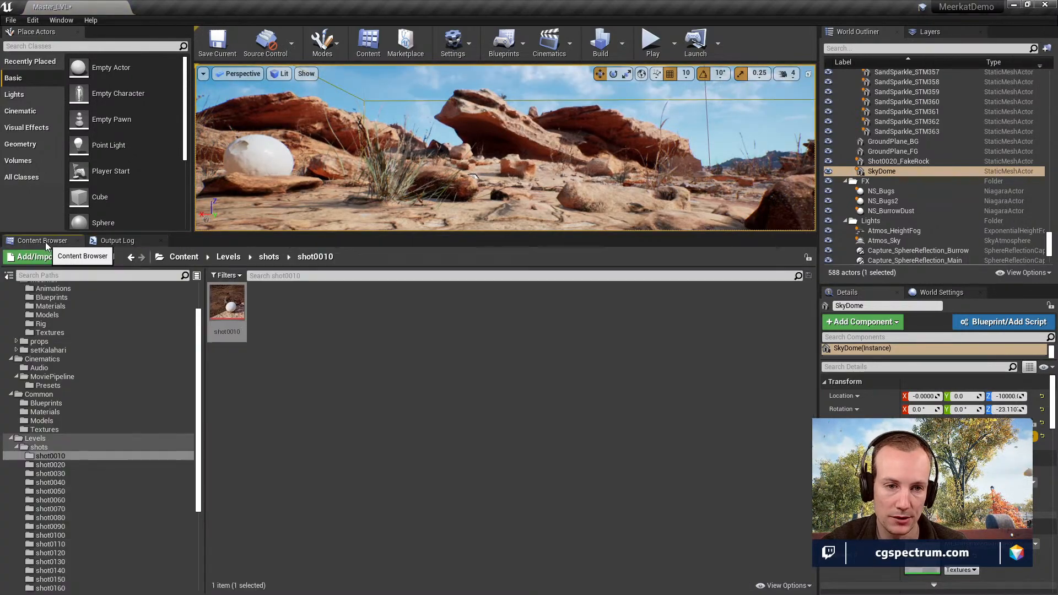
pyautogui.click(35, 438)
pyautogui.click(358, 307)
pyautogui.doubleClick(358, 308)
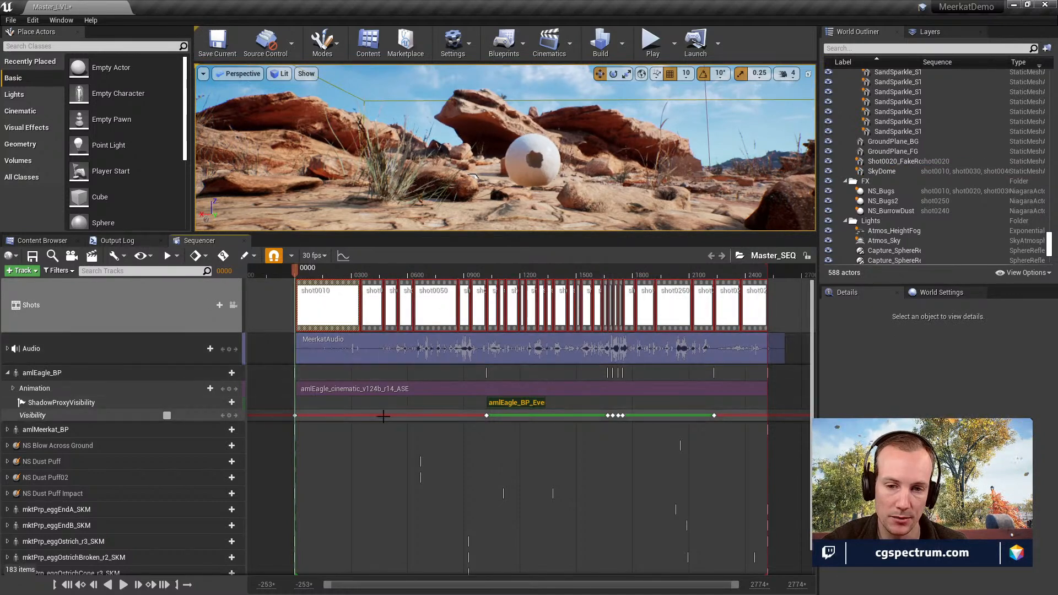
# Select the eagle's animation section, then expand amlMeerkat_BP, select its cinematic animation section and look over the remaining tracks.
pyautogui.click(332, 388)
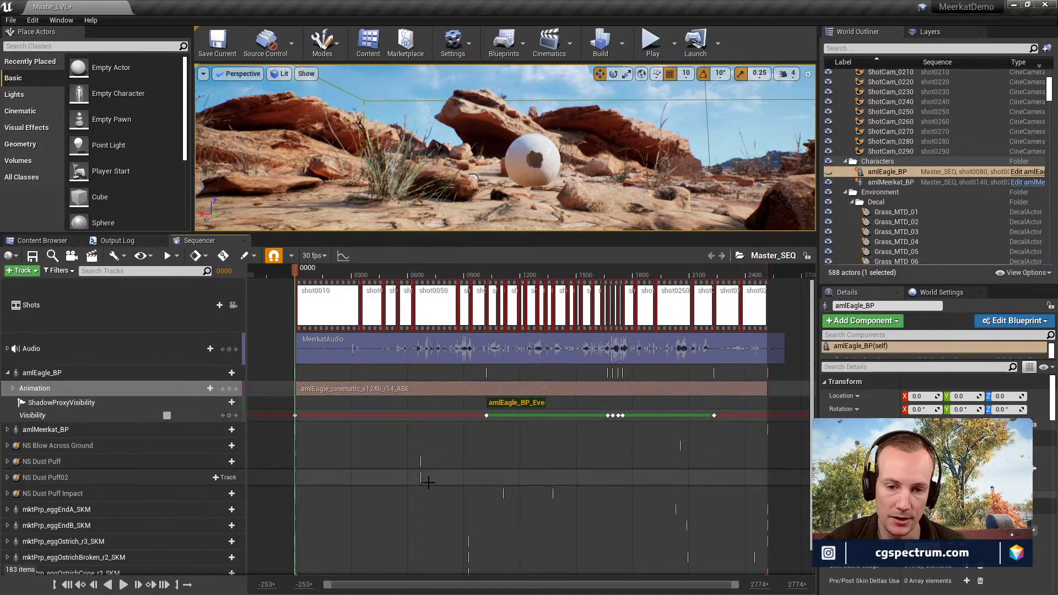
pyautogui.scroll(-1, 112, 518)
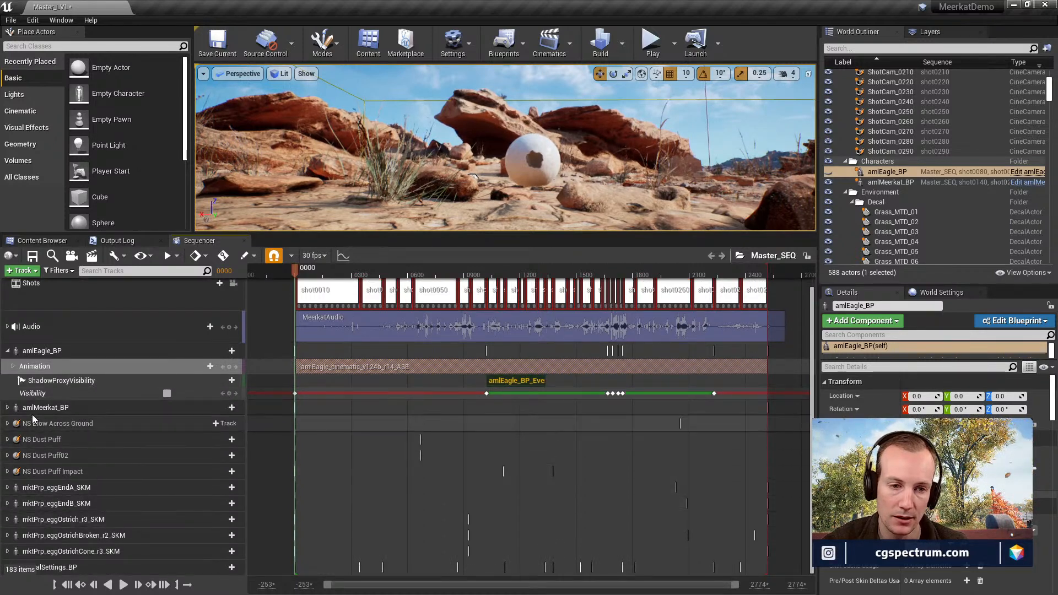
pyautogui.click(7, 408)
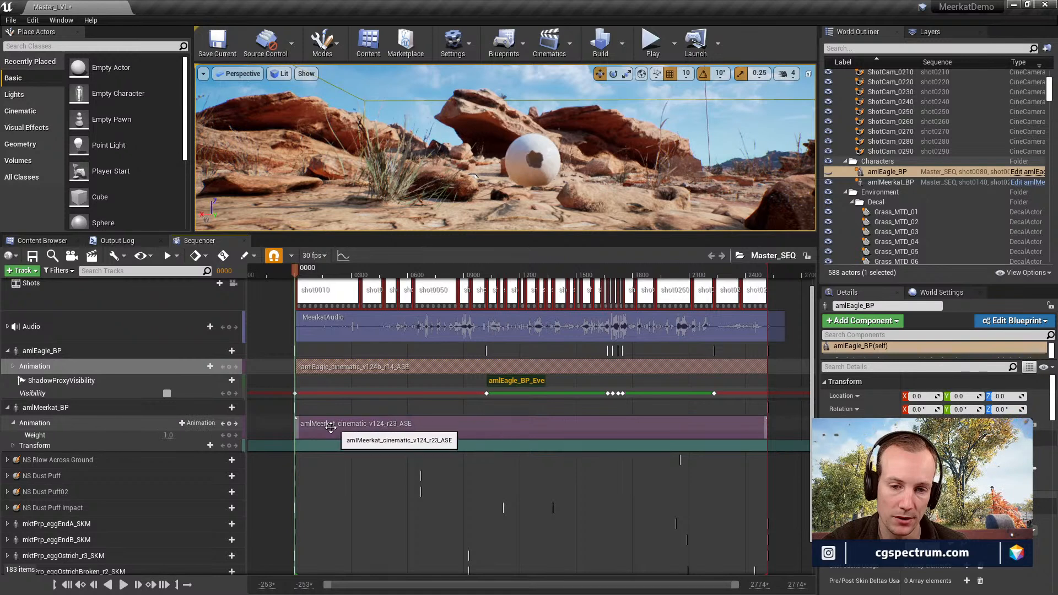
pyautogui.click(425, 435)
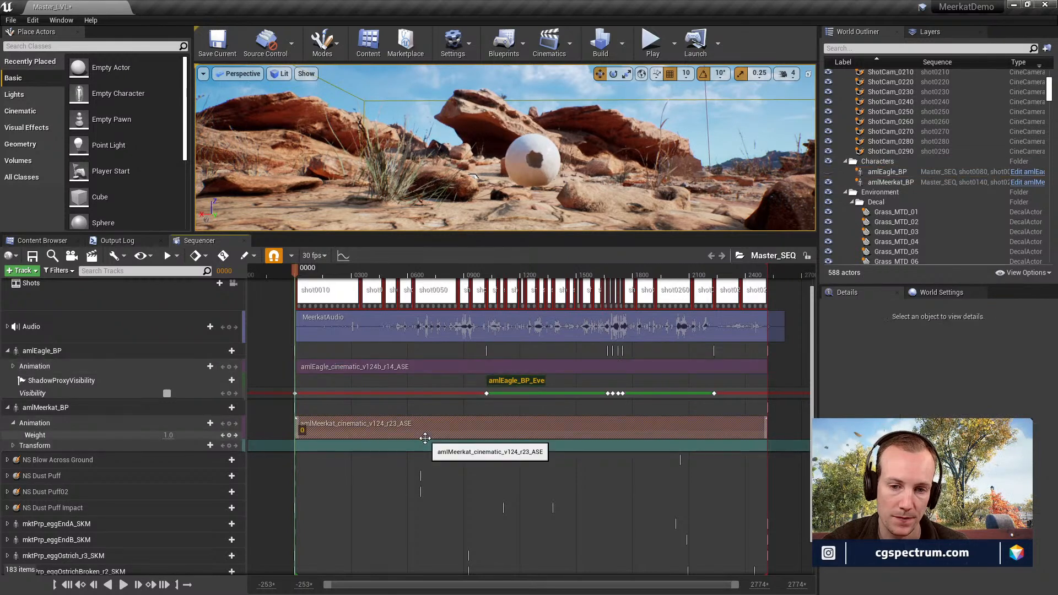
pyautogui.scroll(-2, 129, 496)
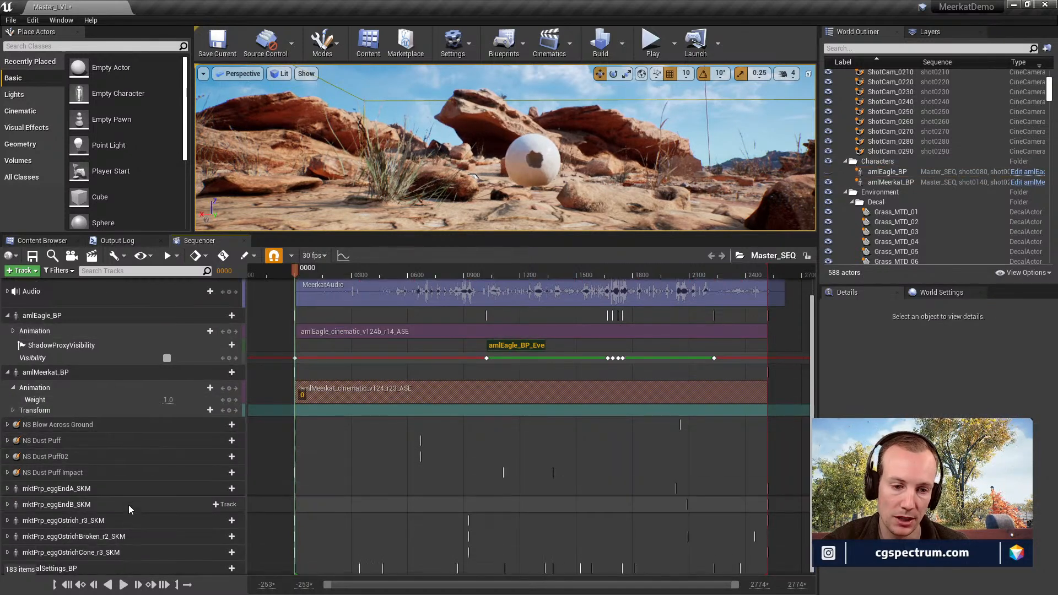
pyautogui.scroll(3, 259, 496)
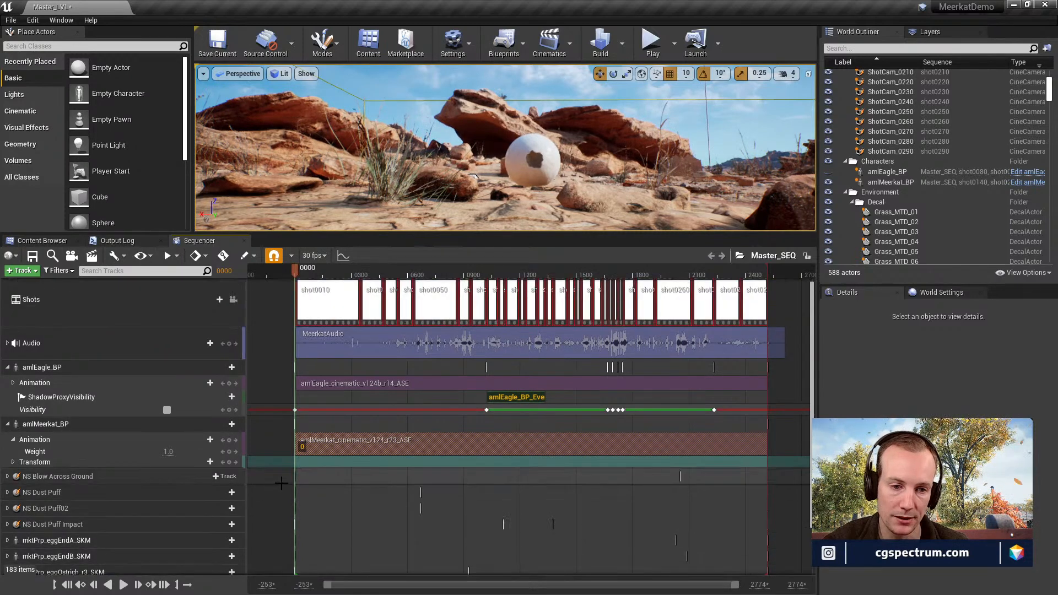
pyautogui.scroll(-2, 220, 463)
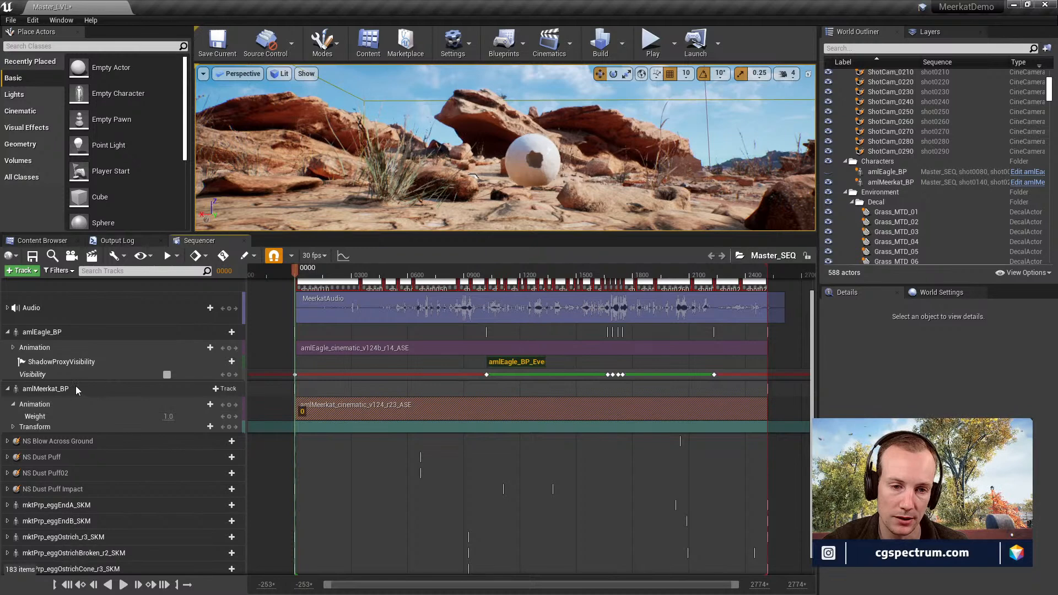
# Look over amlMeerkat_BP's Transform channels in Master_SEQ, then collapse its Animation and Transform tracks.
pyautogui.click(14, 427)
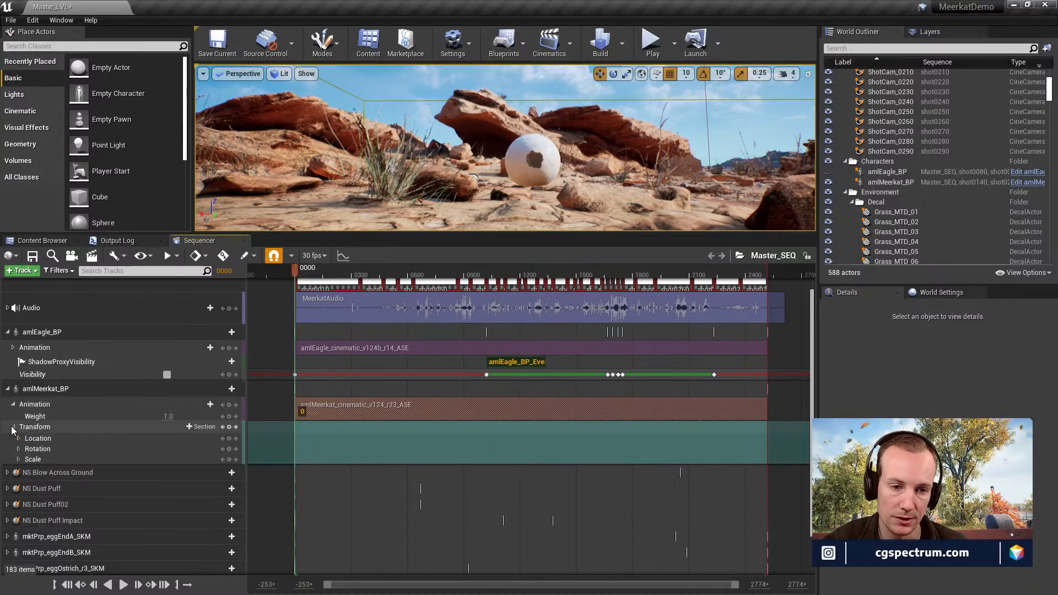
pyautogui.click(15, 405)
pyautogui.click(14, 404)
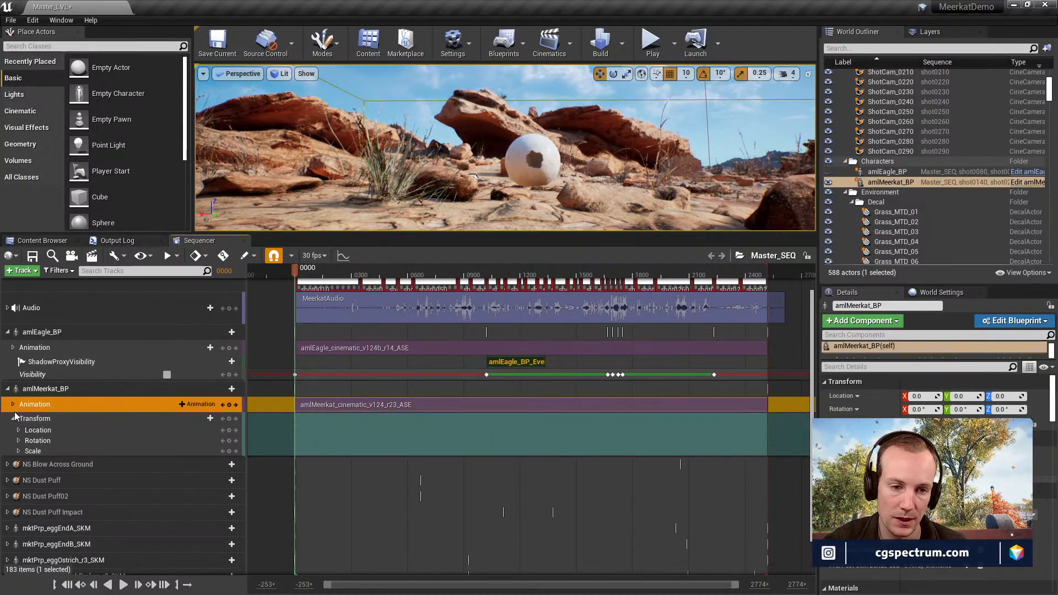
pyautogui.click(14, 418)
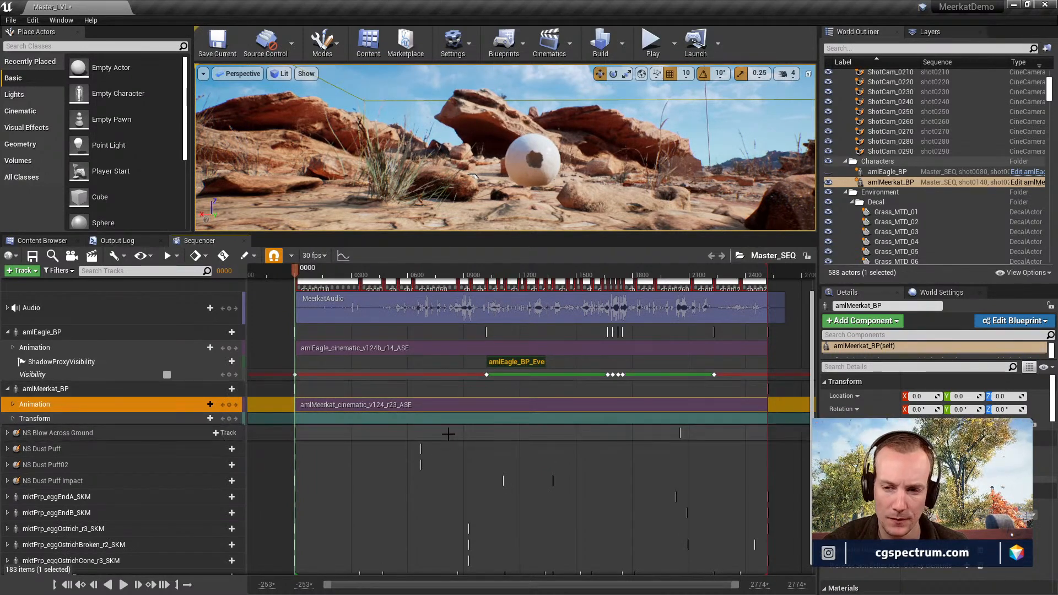
pyautogui.scroll(-1, 420, 432)
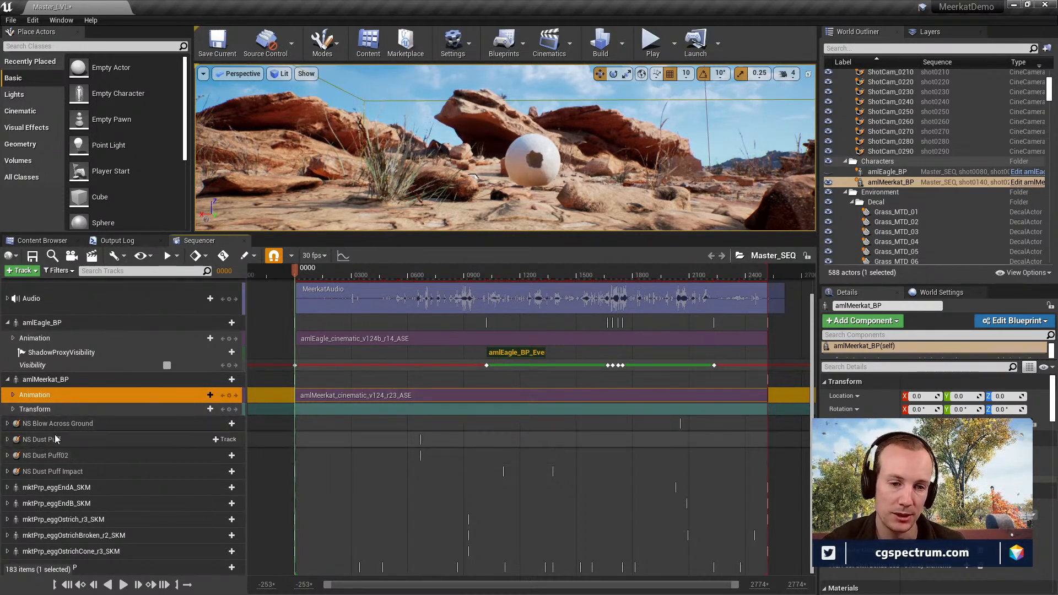
# Recheck amlMeerkat_BP's Transform channels, expand its Animation track to show the weight, and select the amlMeerkat_BP track and its animation section.
pyautogui.click(15, 410)
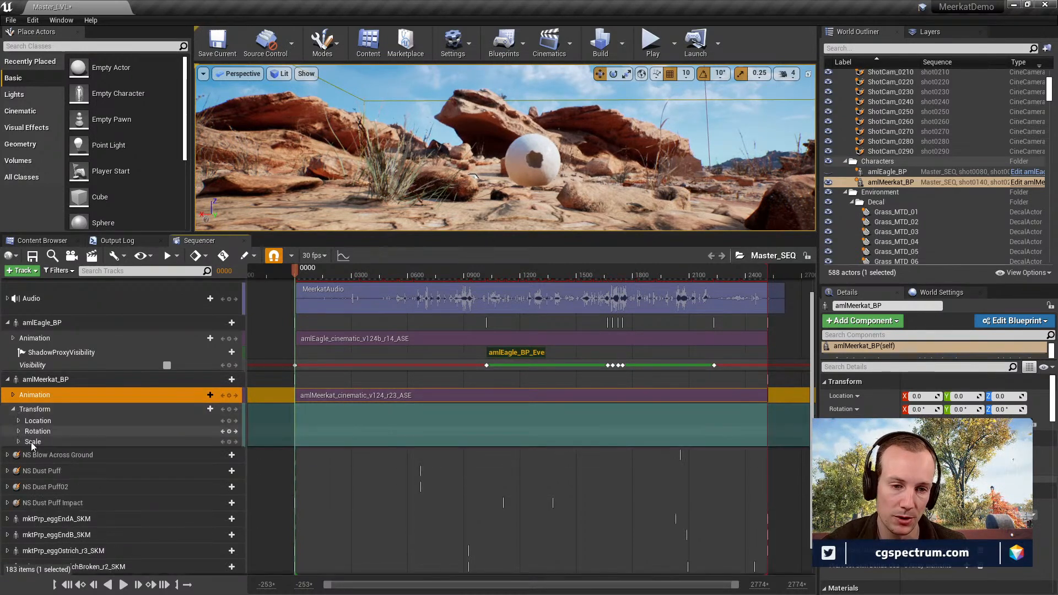
pyautogui.click(14, 409)
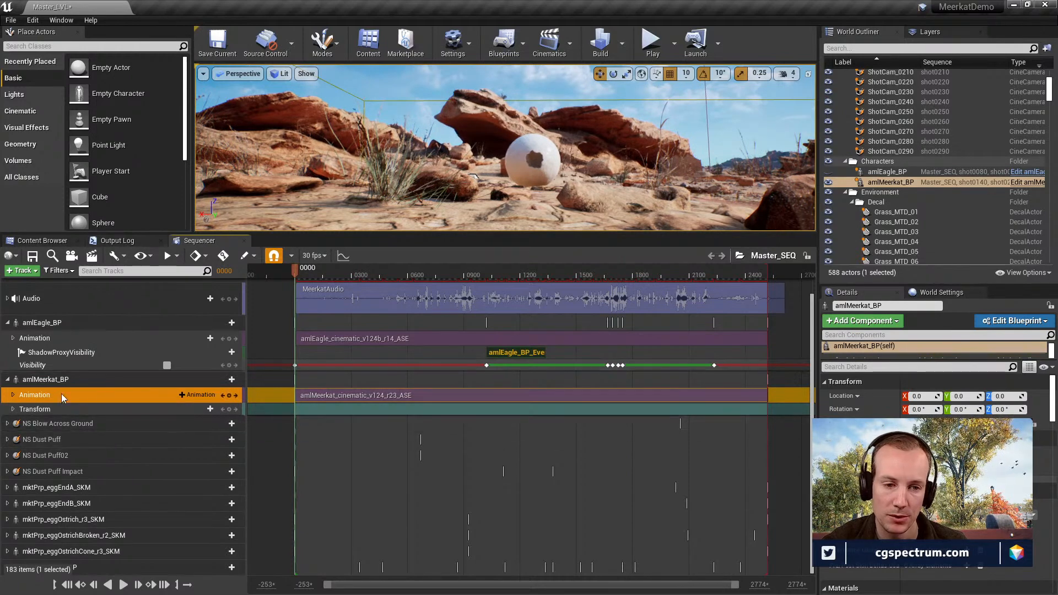
pyautogui.click(14, 395)
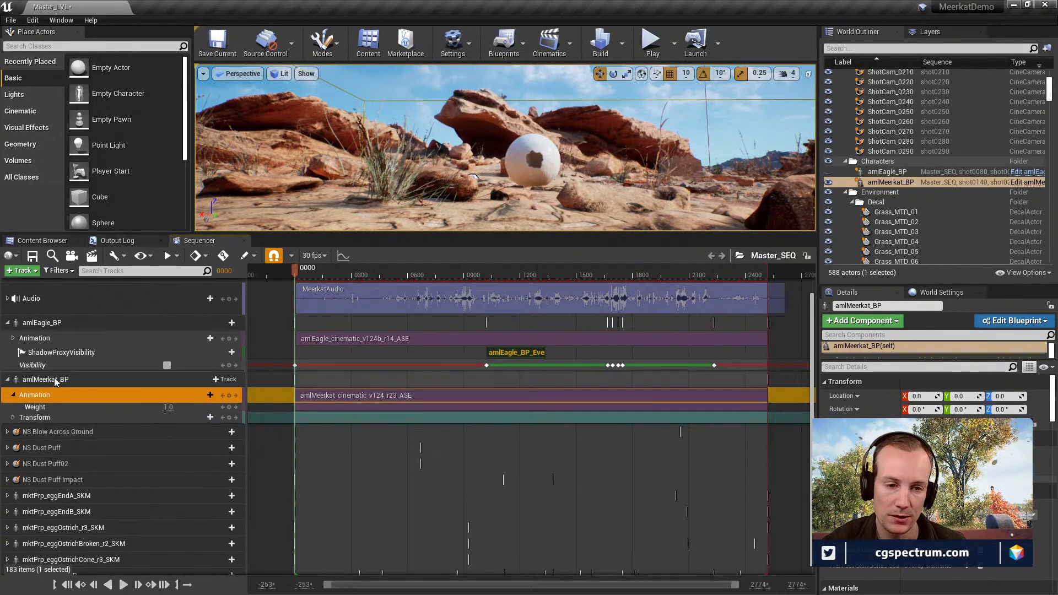
pyautogui.click(78, 379)
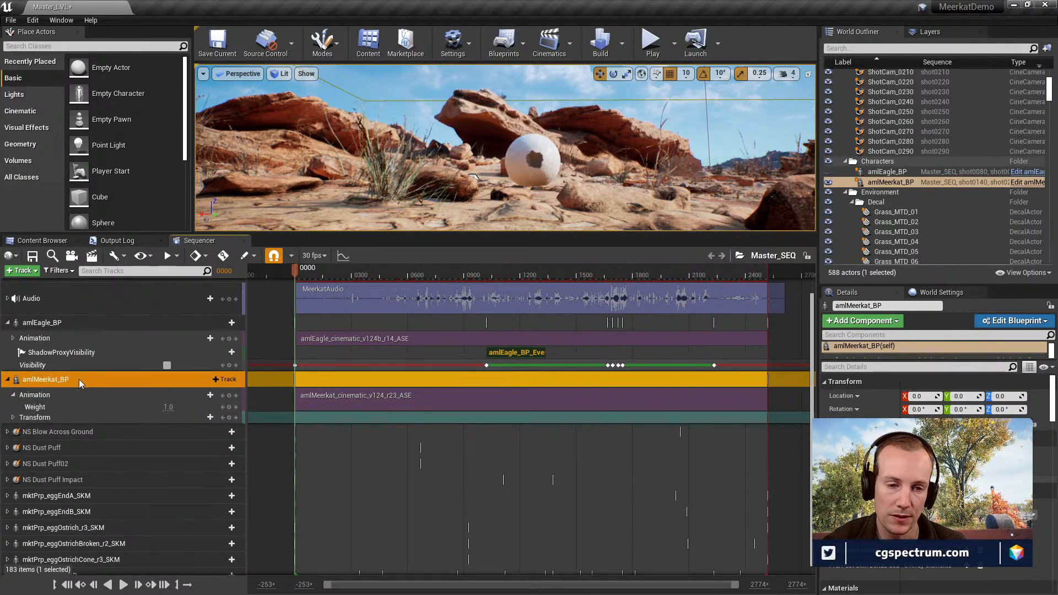
pyautogui.scroll(2, 245, 381)
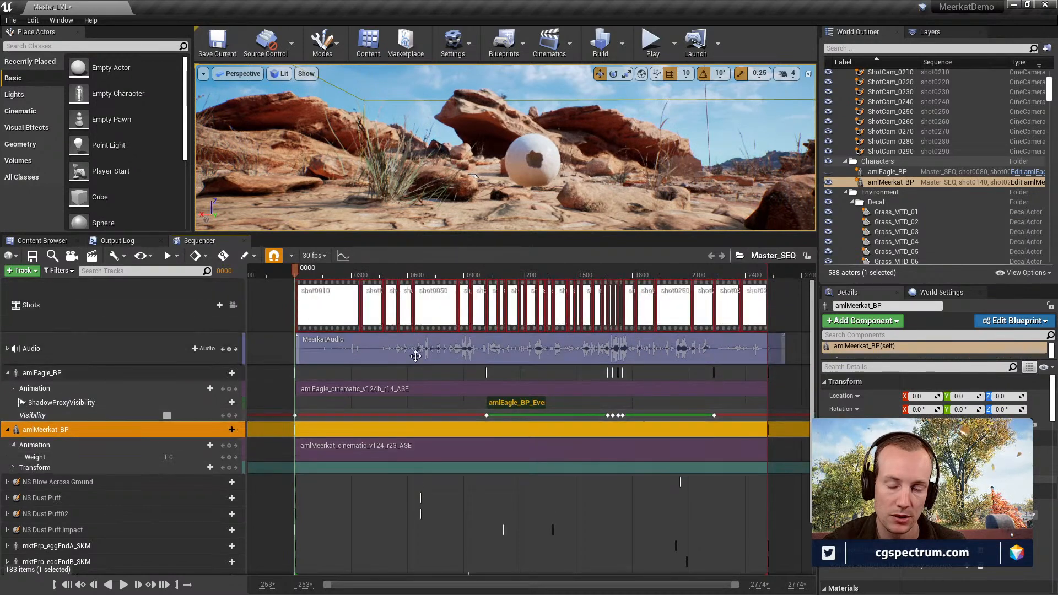
pyautogui.click(374, 450)
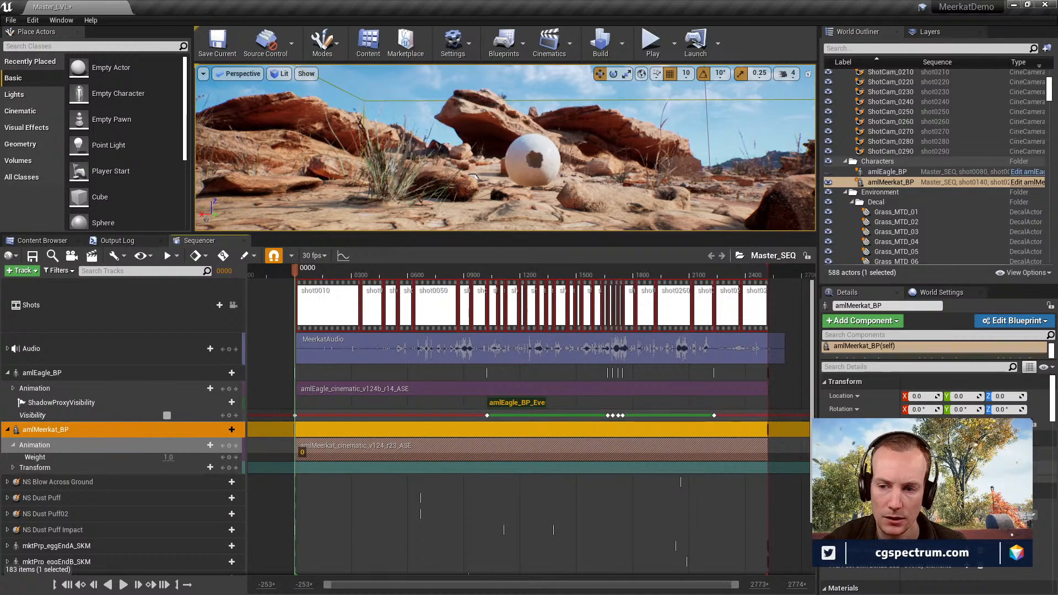
# Locate the selected meerkat's amlMeerkat_SKM asset, open it in the animation editor and preview amlMeerkat_cinematic_v124_r23_ASE.
pyautogui.click(1029, 515)
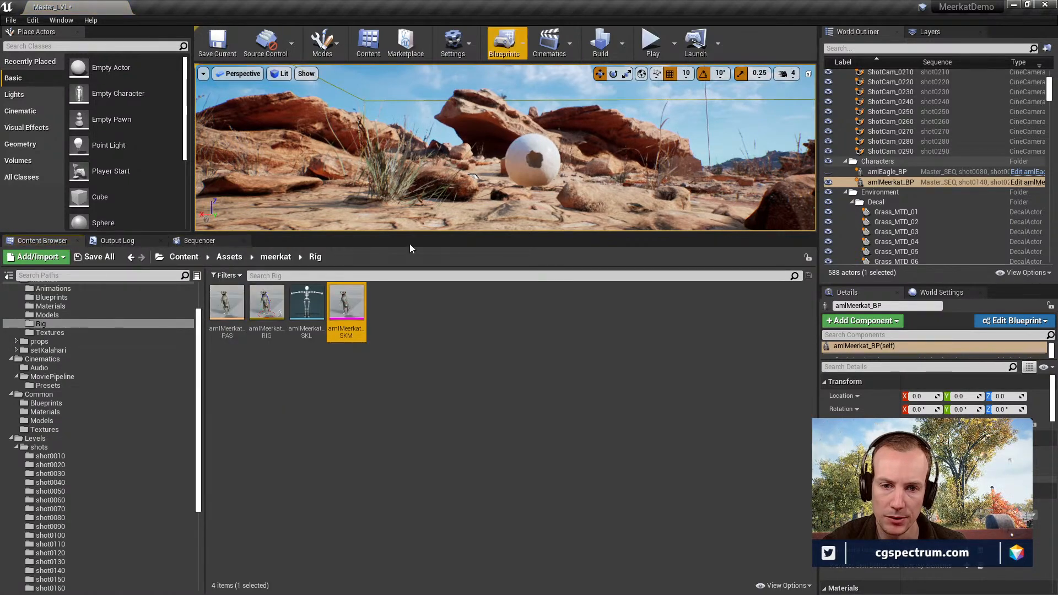
pyautogui.doubleClick(345, 302)
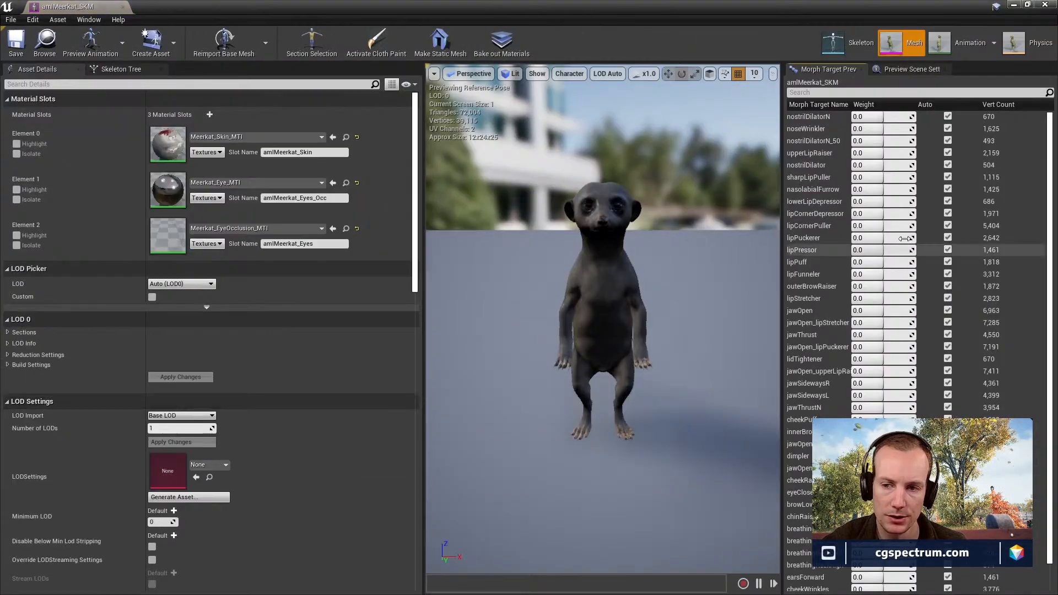
pyautogui.click(968, 44)
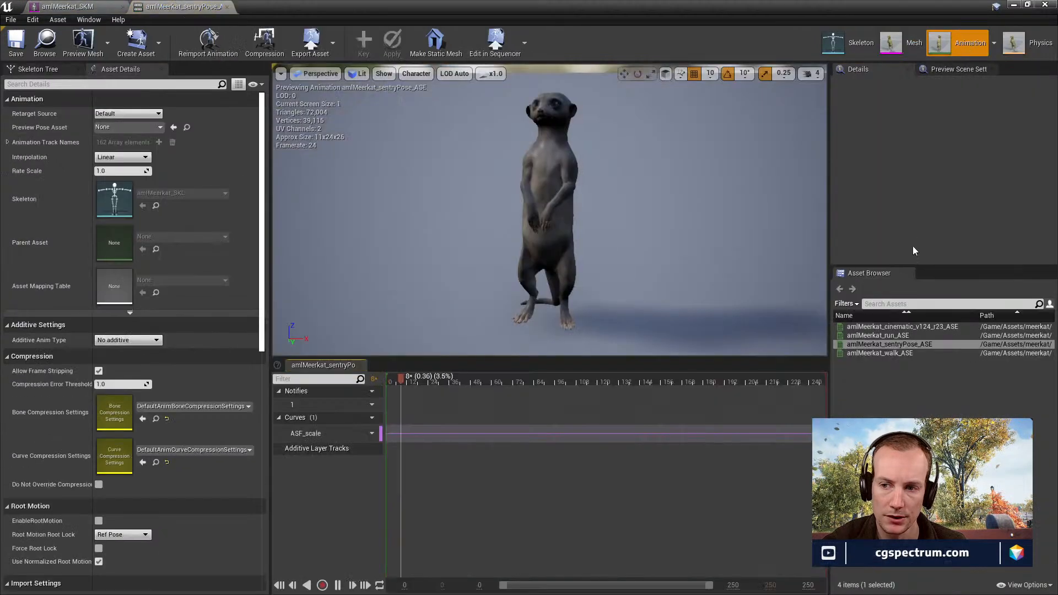
pyautogui.click(877, 334)
pyautogui.click(877, 327)
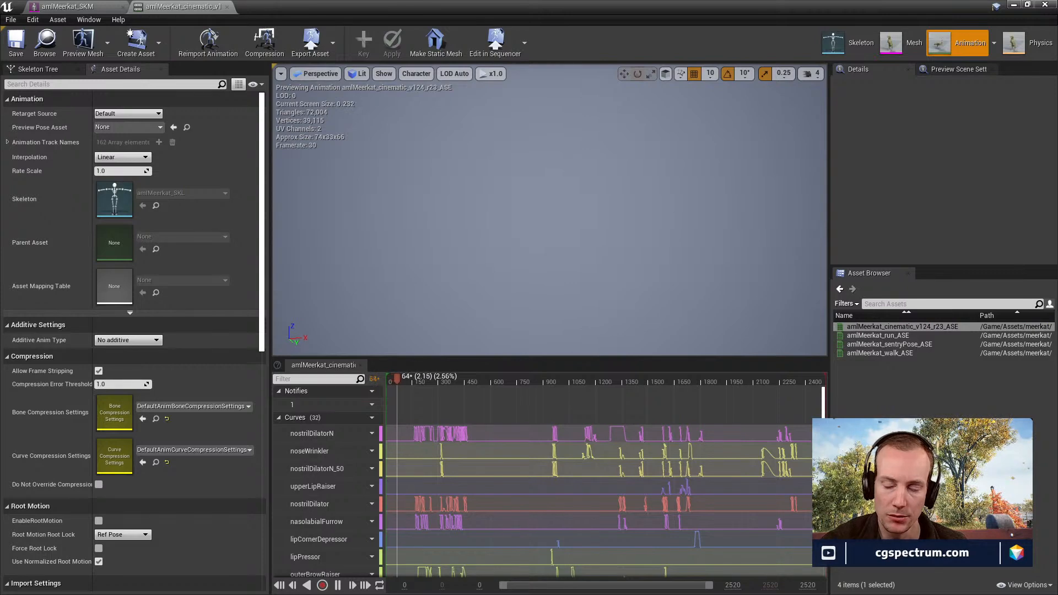
# Preview the amlMeerkat_run_ASE animation with the running meerkat viewed up close from the side.
pyautogui.click(860, 335)
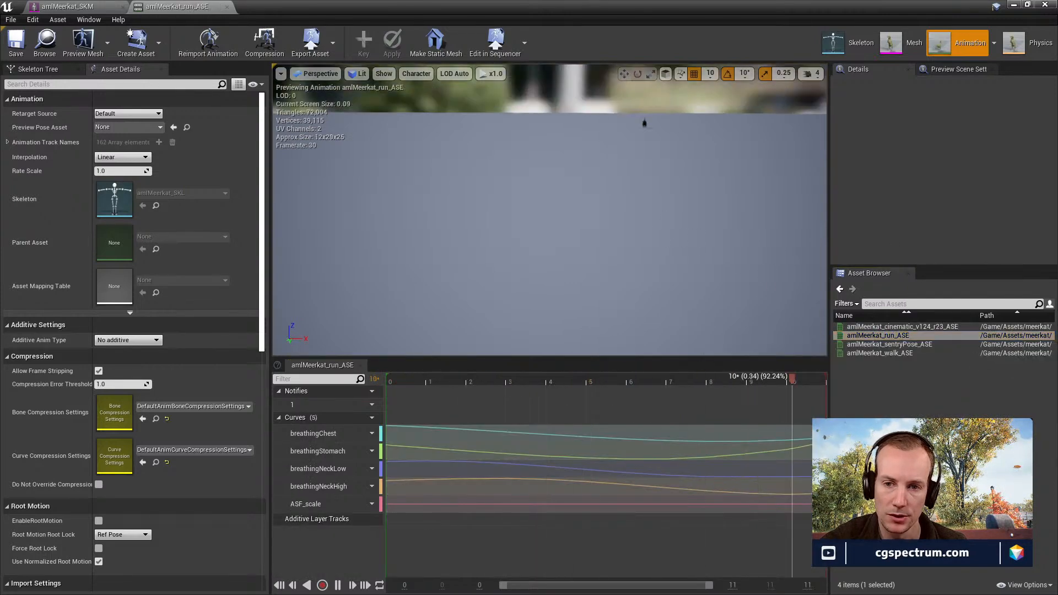
pyautogui.keyDown('alt'); pyautogui.moveTo(650, 261); pyautogui.dragTo(579, 224); pyautogui.keyUp('alt')
pyautogui.keyDown('alt'); pyautogui.moveTo(650, 261); pyautogui.dragTo(686, 278, button='middle'); pyautogui.keyUp('alt')
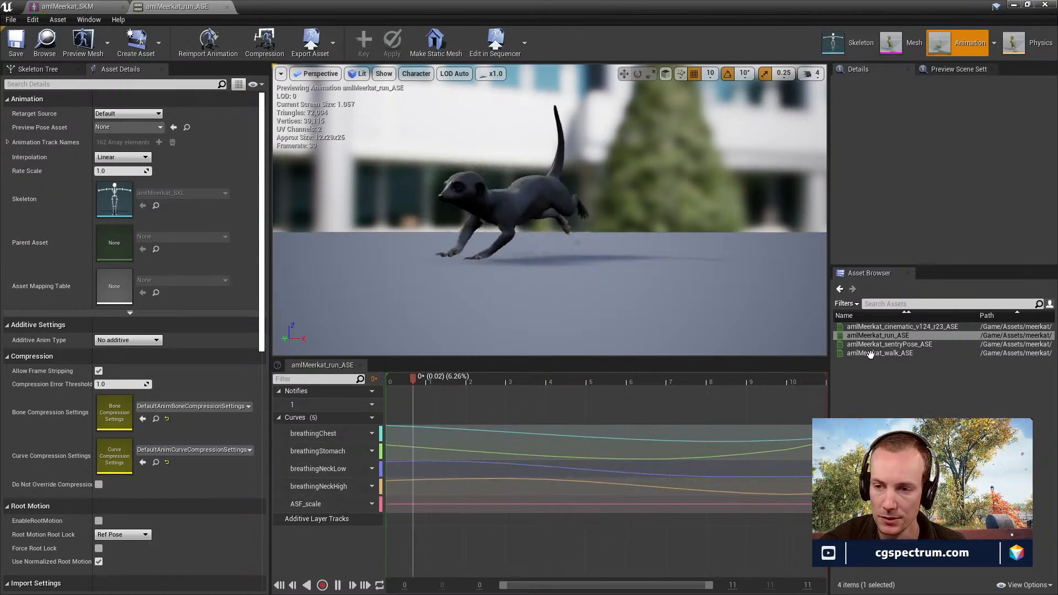
# Preview the amlMeerkat_sentryPose_ASE and amlMeerkat_walk_ASE animations, viewing the walk from the side and the front.
pyautogui.doubleClick(889, 345)
pyautogui.moveTo(698, 265); pyautogui.dragTo(698, 231, button='right')
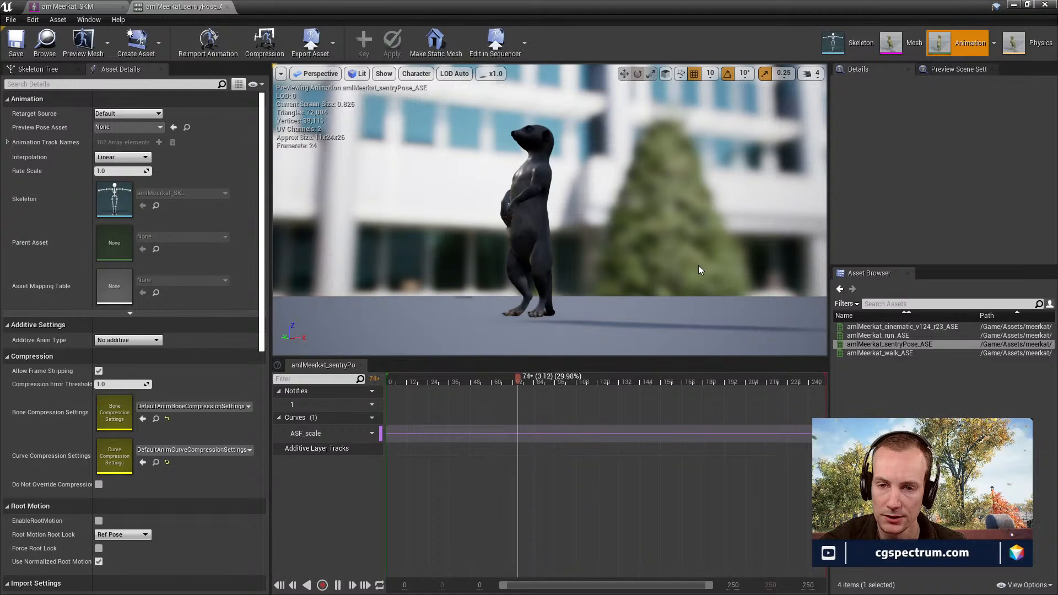
pyautogui.doubleClick(881, 354)
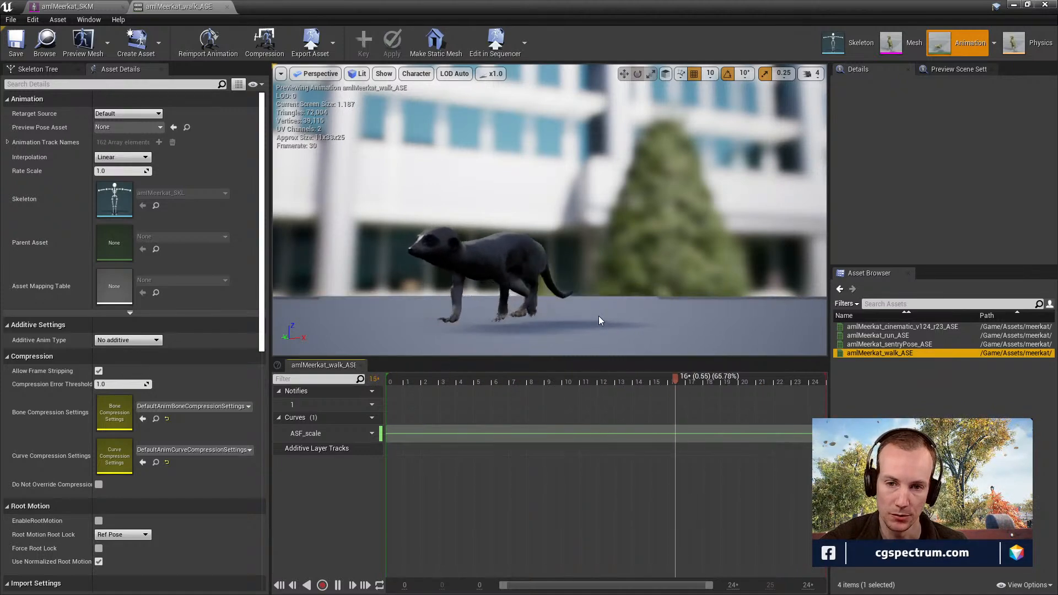
pyautogui.moveTo(599, 316); pyautogui.dragTo(661, 315, button='right')
pyautogui.moveTo(598, 315); pyautogui.dragTo(578, 325, button='middle')
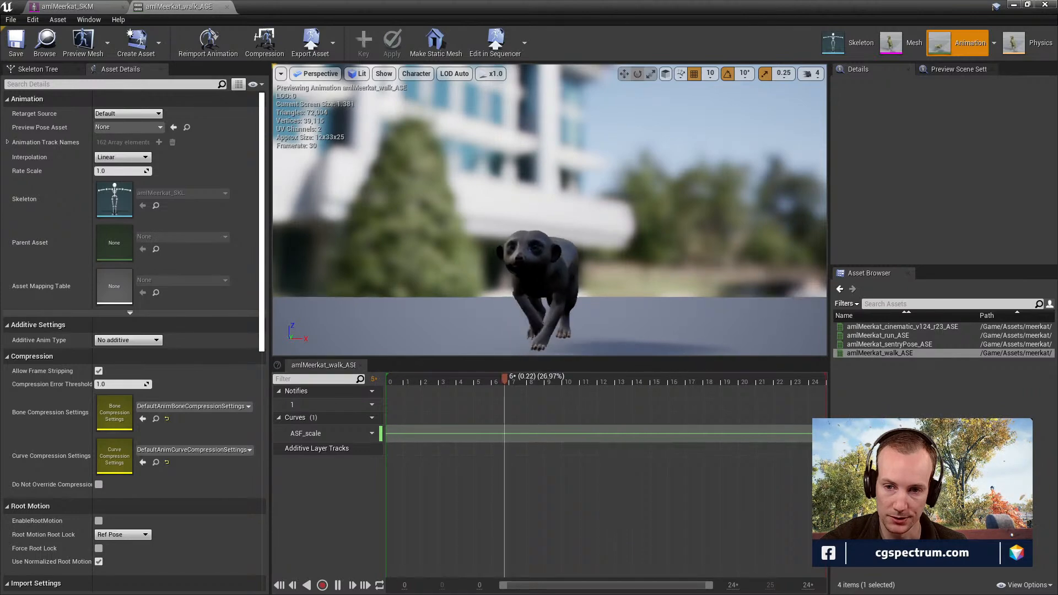
# Close the animation and skeletal mesh editors and select the amlMeerkat_RIG control rig in the meerkat's Rig folder.
pyautogui.click(226, 7)
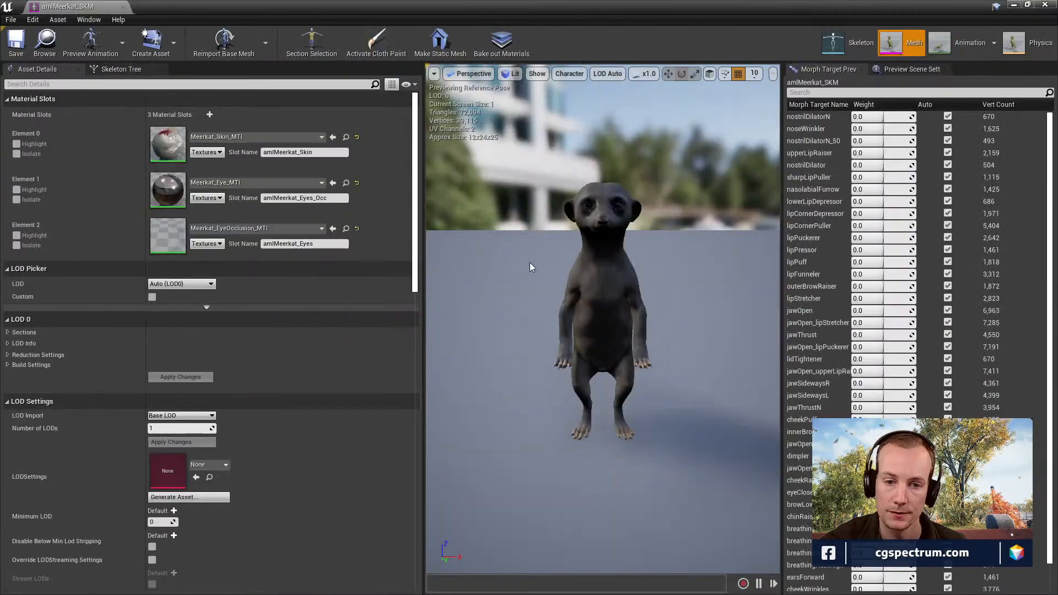
pyautogui.click(123, 7)
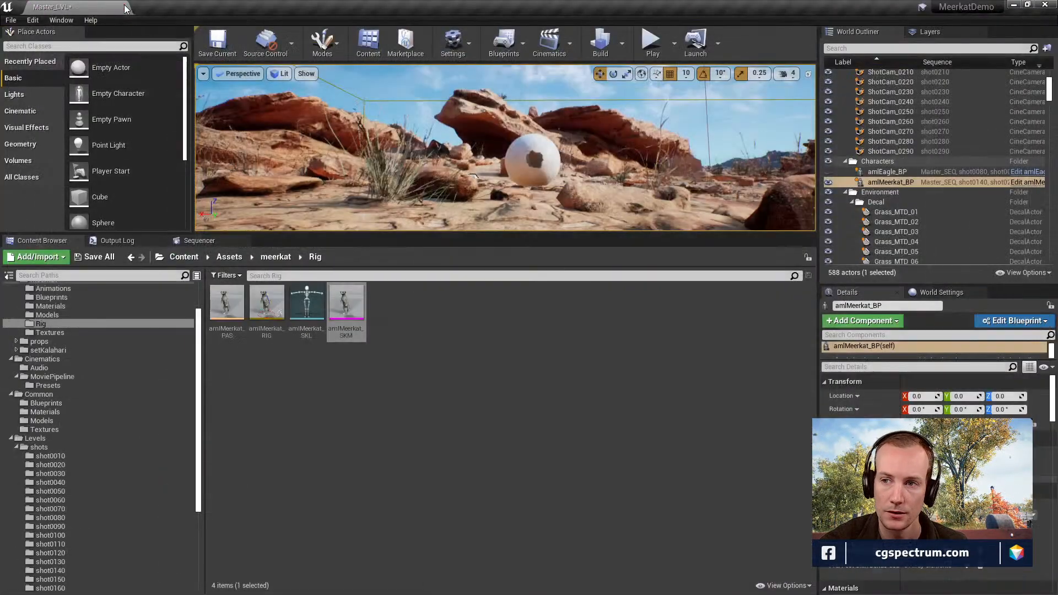
pyautogui.click(266, 303)
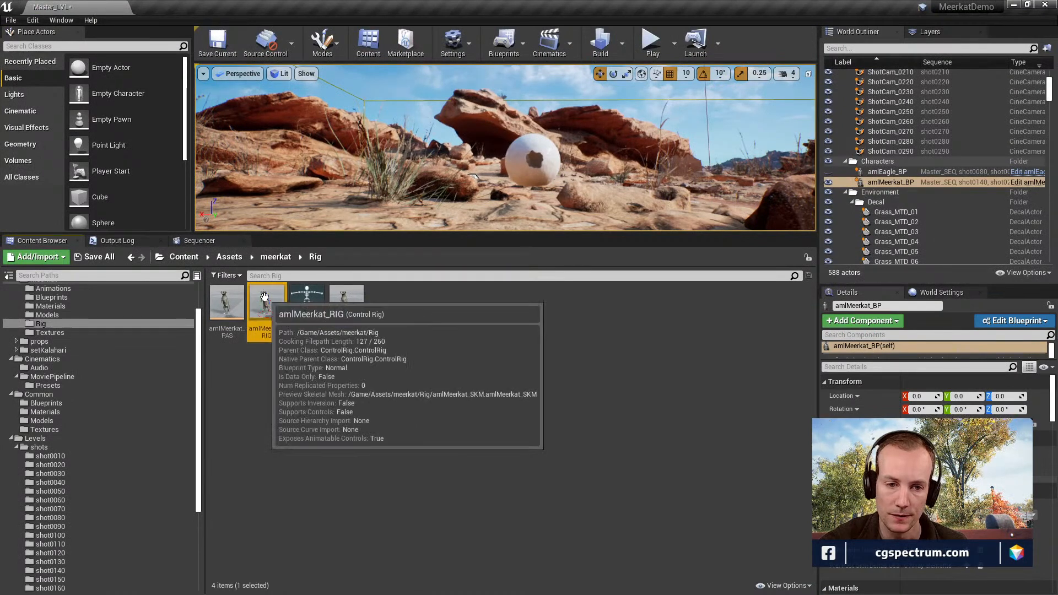
# Collapse the shots folder, expand the eagle folder and look through its Models, Rig and Materials folders.
pyautogui.click(16, 447)
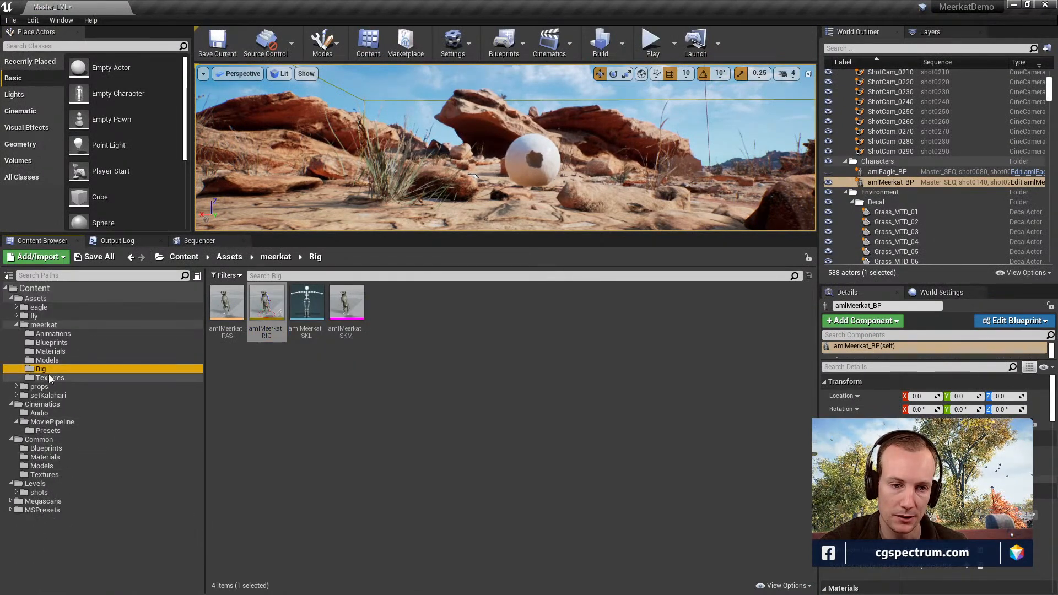
pyautogui.click(17, 307)
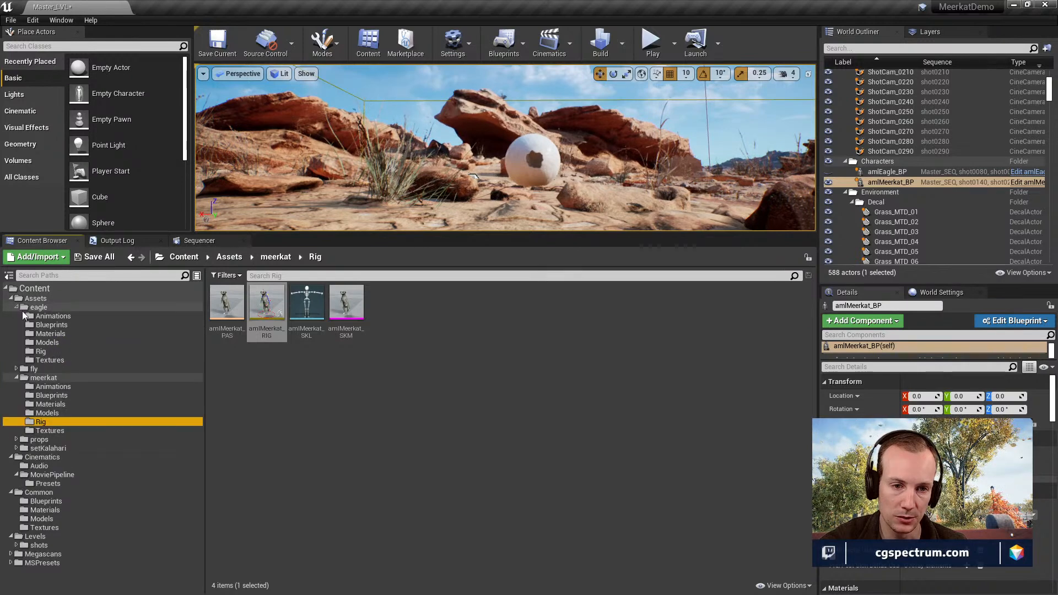
pyautogui.click(49, 342)
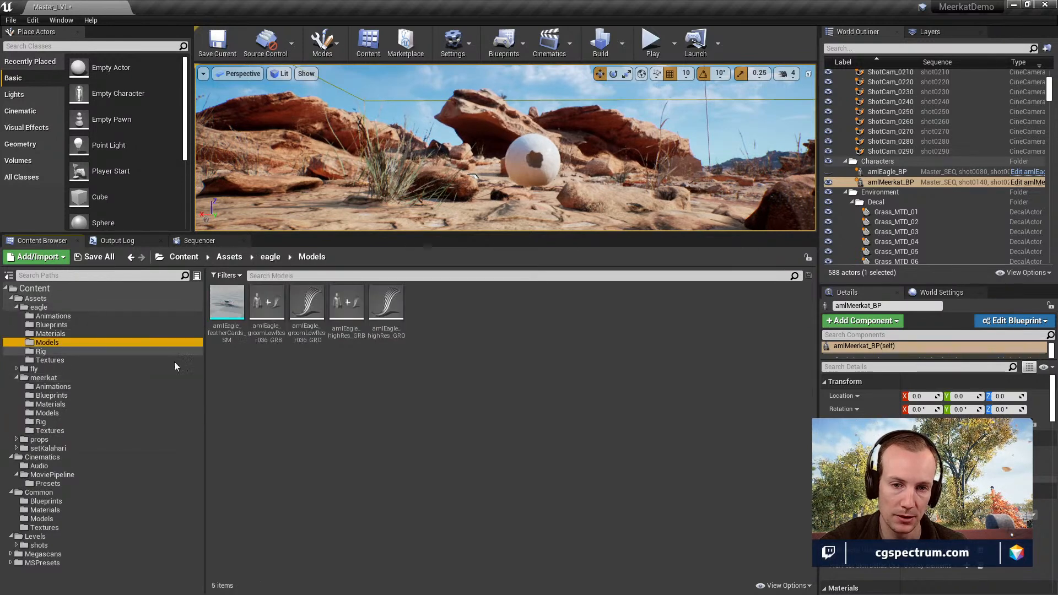
pyautogui.click(46, 351)
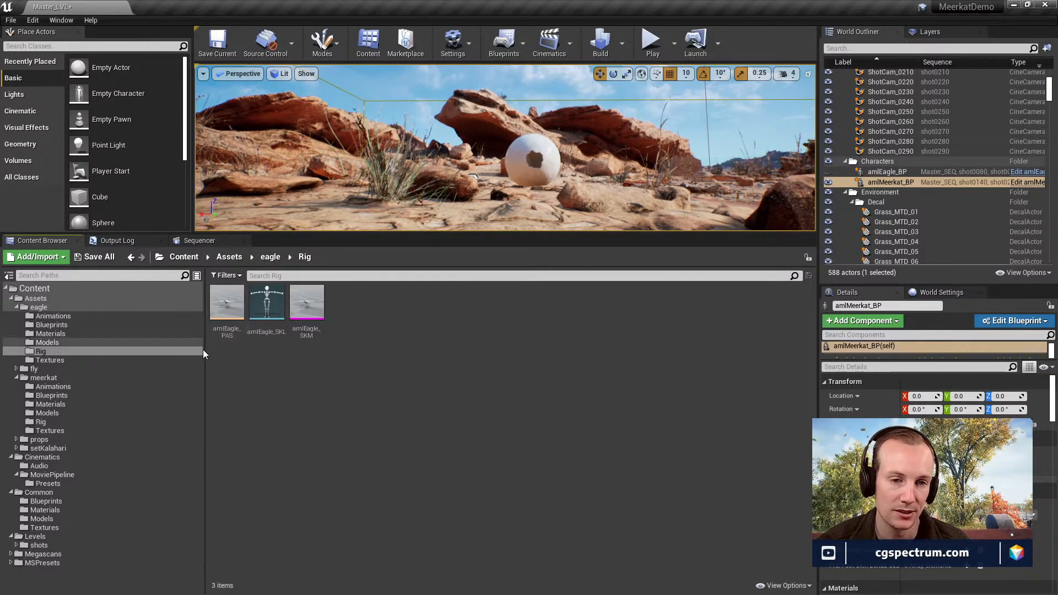
pyautogui.click(40, 342)
pyautogui.click(48, 333)
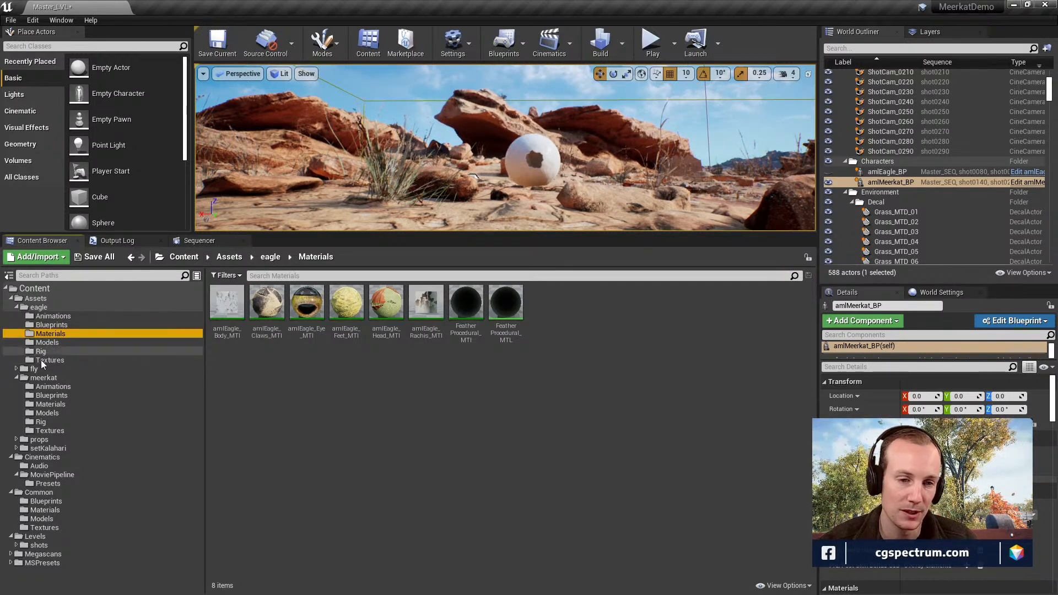
# Return to the meerkat's Rig folder and open the amlMeerkat_SKM skeletal mesh.
pyautogui.click(41, 421)
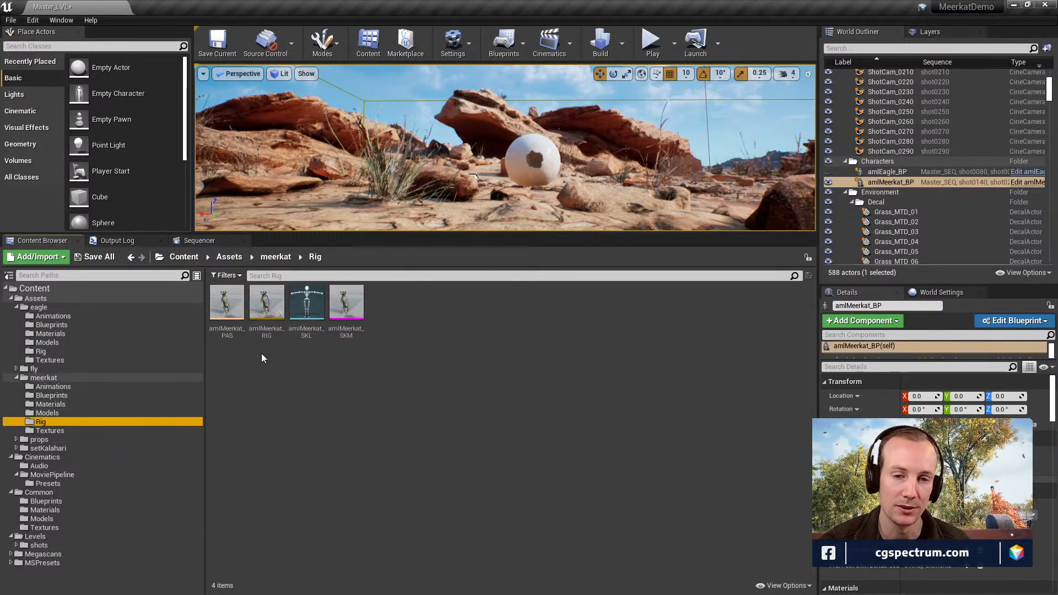
pyautogui.click(348, 300)
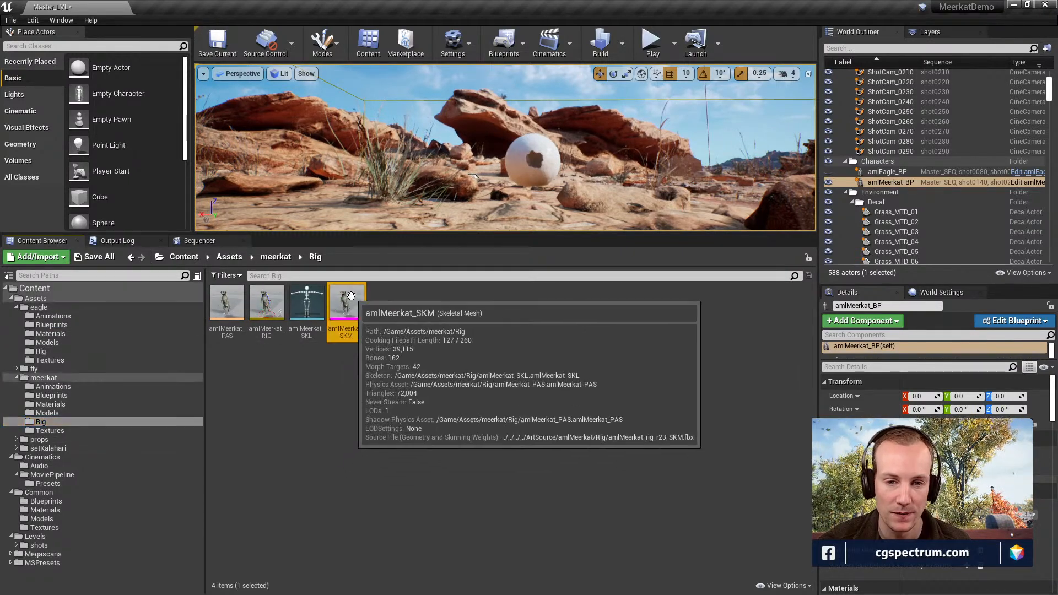
pyautogui.doubleClick(347, 300)
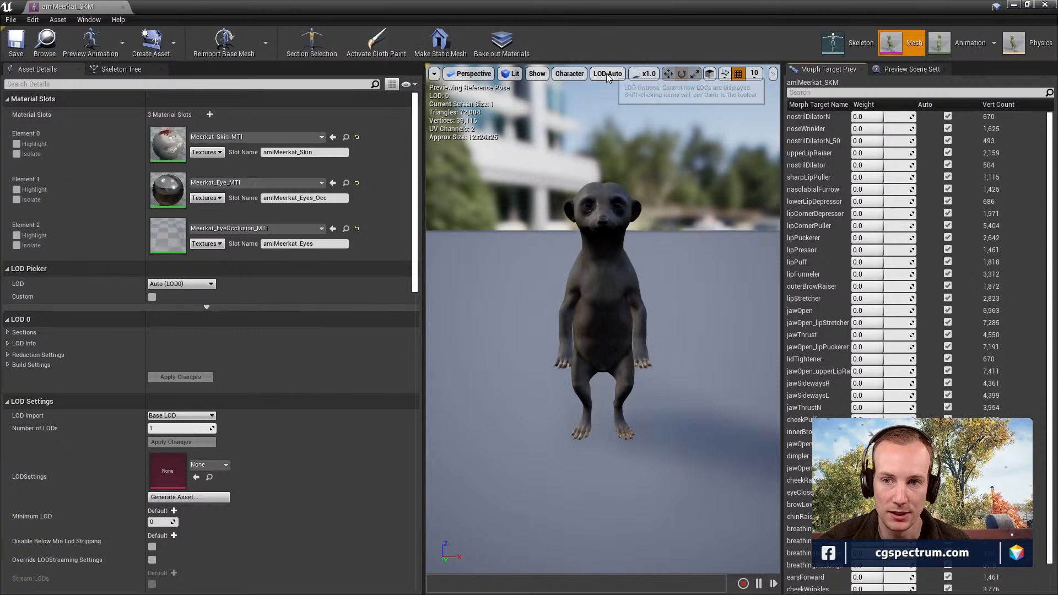
# Set the mesh preview's bone drawing to All Hierarchy.
pyautogui.click(537, 73)
pyautogui.moveTo(569, 95)
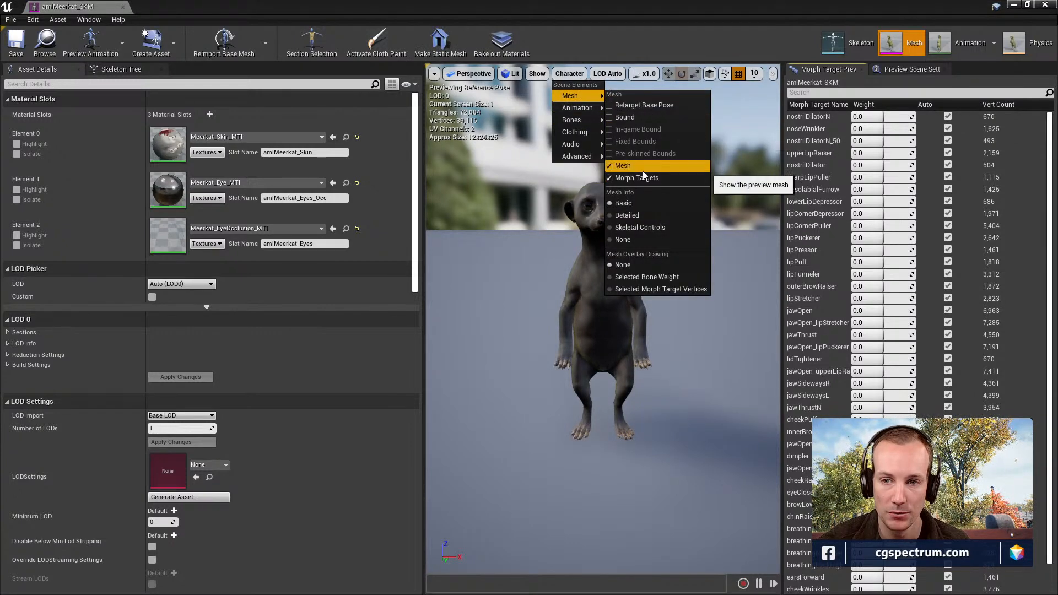
pyautogui.moveTo(573, 119)
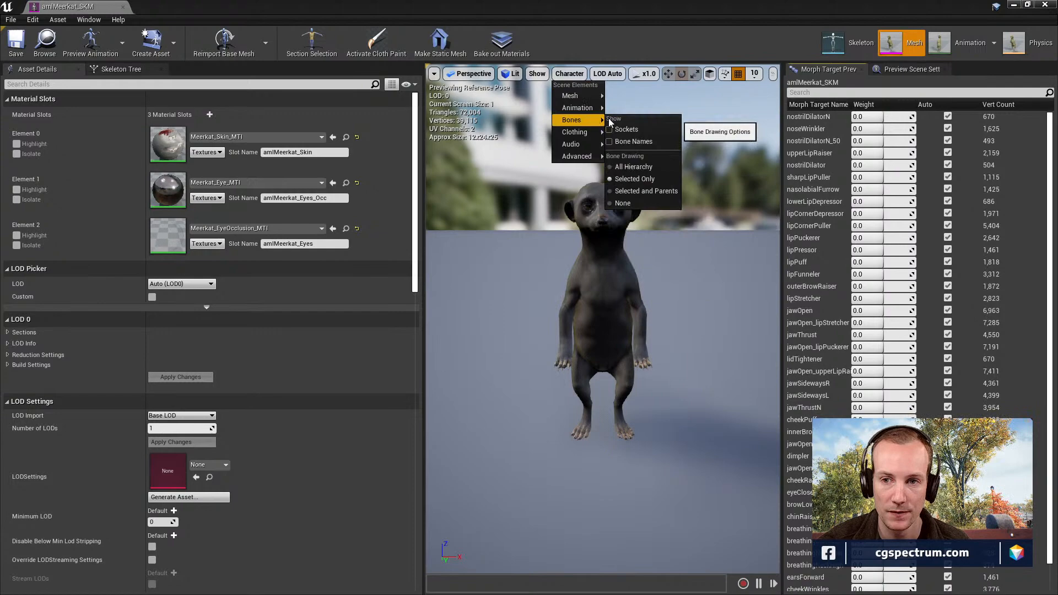
pyautogui.click(632, 166)
# Examine the meerkat's skeleton up close from an angle and select the long bone reaching out sideways from the upper body.
pyautogui.moveTo(606, 319)
pyautogui.mouseDown(button='right')
pyautogui.moveTo(534, 319)
pyautogui.moveTo(529, 363)
pyautogui.moveTo(526, 353)
pyautogui.mouseUp(button='right')
pyautogui.press('d')
pyautogui.press('w')
pyautogui.press('d')
pyautogui.press('w')
pyautogui.press('e')
pyautogui.click(754, 362)
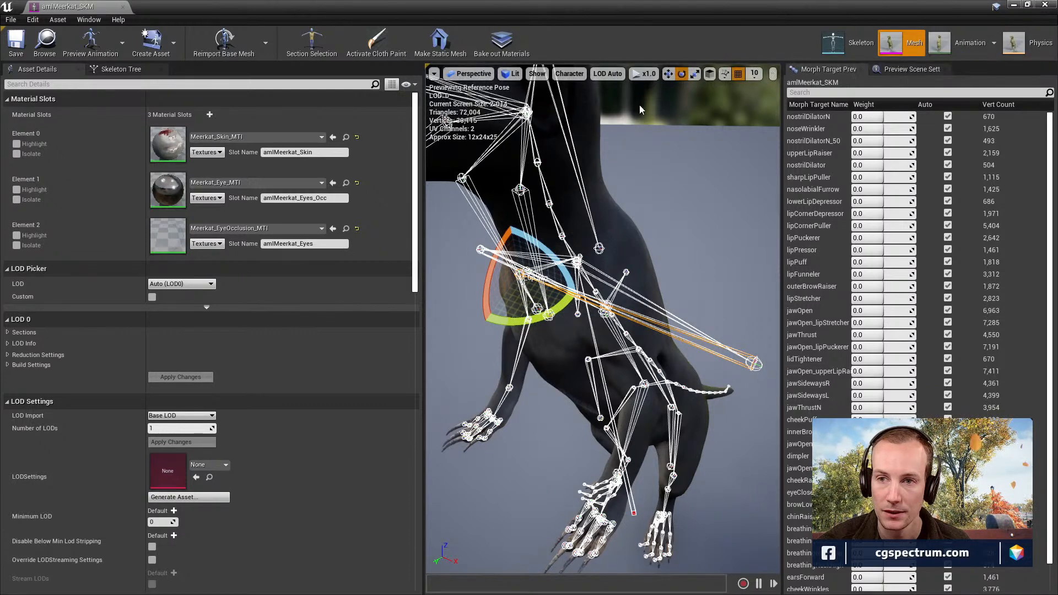
# Switch to the meerkat's skeleton editor and select the rf_up_leg bone to find its place in the bone hierarchy.
pyautogui.click(854, 46)
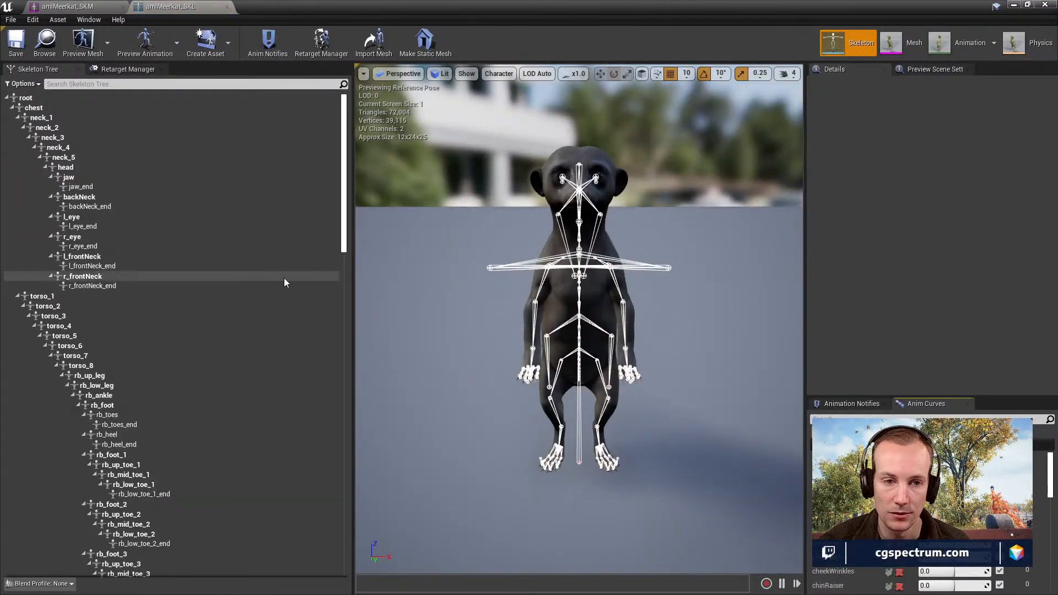
pyautogui.click(664, 266)
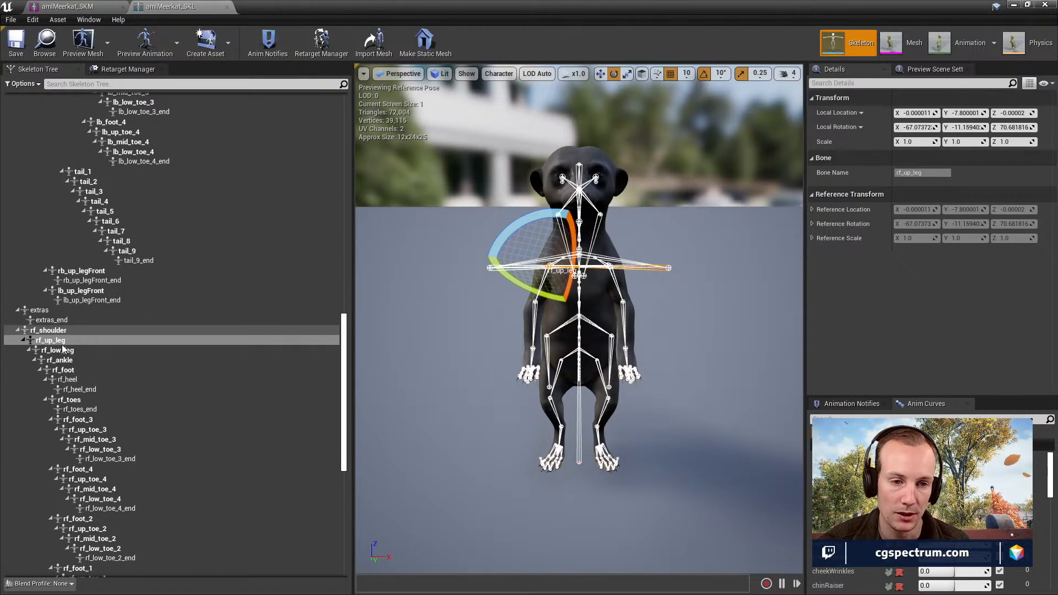
# View the meerkat from an angle and compare the rf_shoulder, extras and rf_low_leg bones by selecting each in the bone hierarchy.
pyautogui.moveTo(572, 287); pyautogui.dragTo(506, 286, button='right')
pyautogui.press('s')
pyautogui.press('a')
pyautogui.press('w')
pyautogui.press('s')
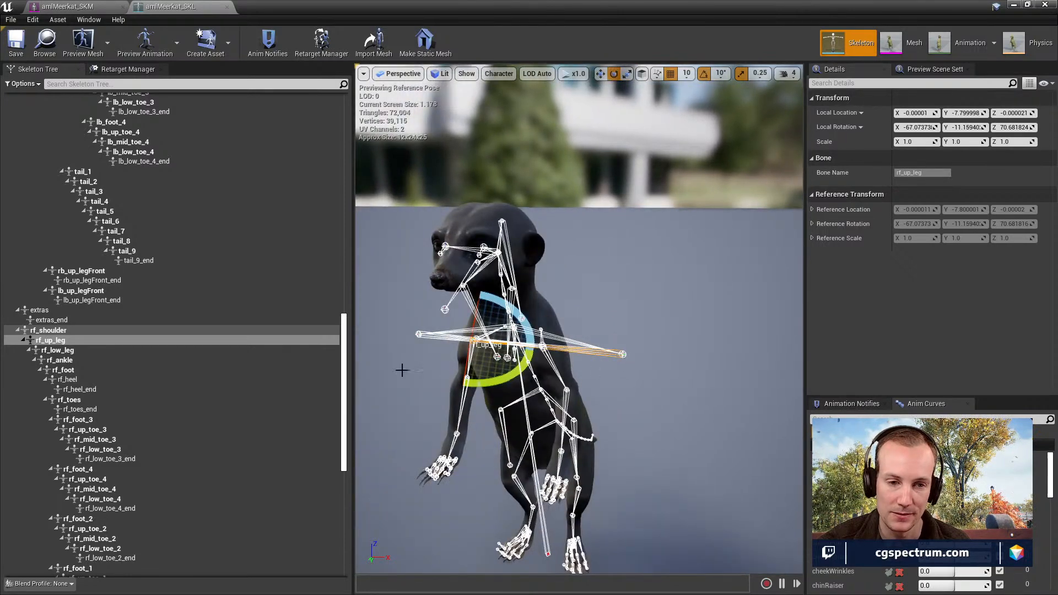
pyautogui.click(57, 341)
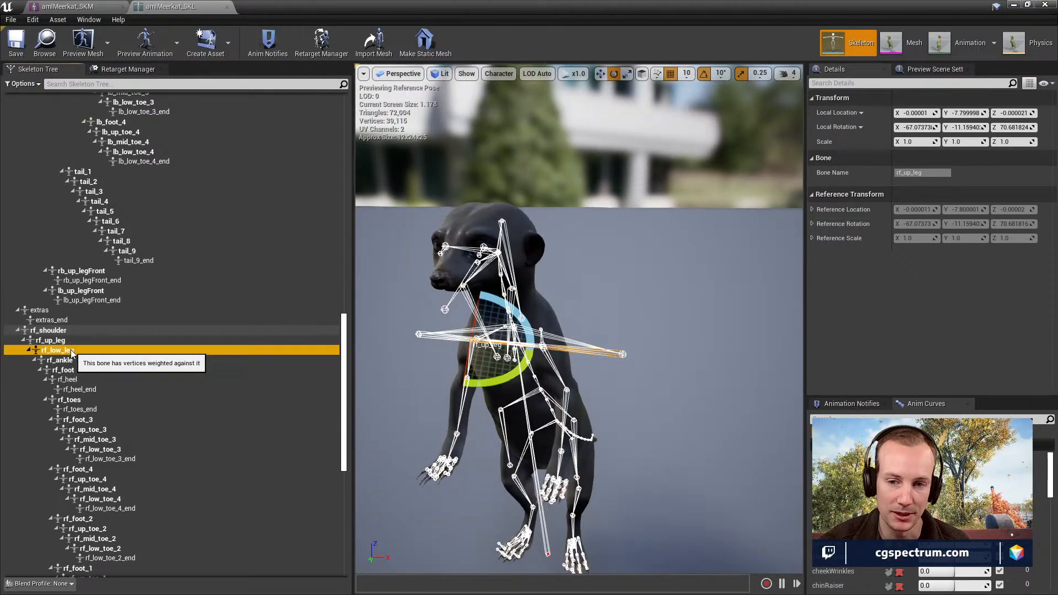
pyautogui.click(49, 330)
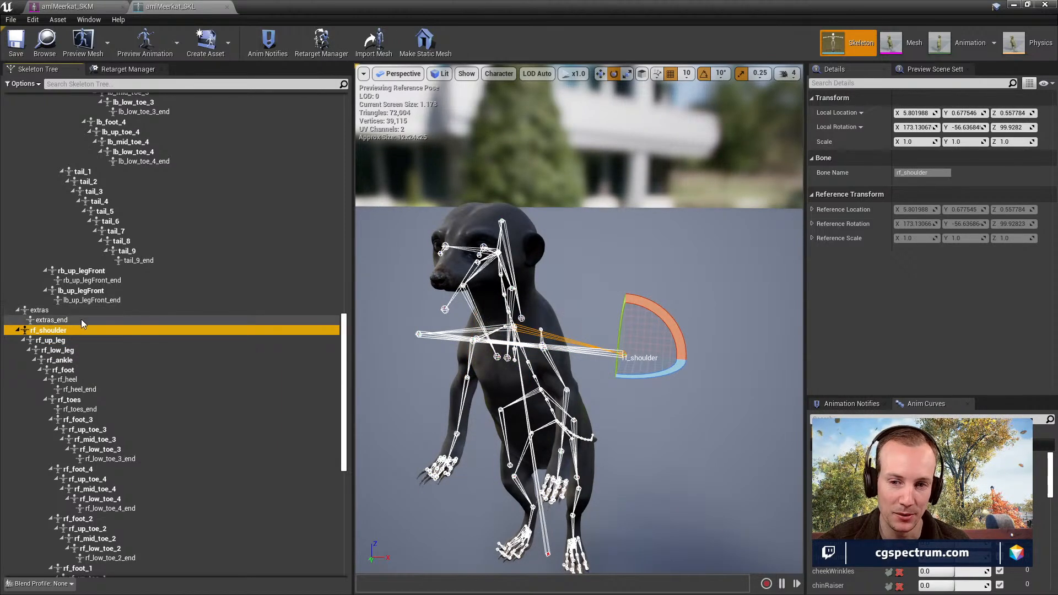
pyautogui.click(60, 310)
pyautogui.click(53, 331)
pyautogui.click(49, 350)
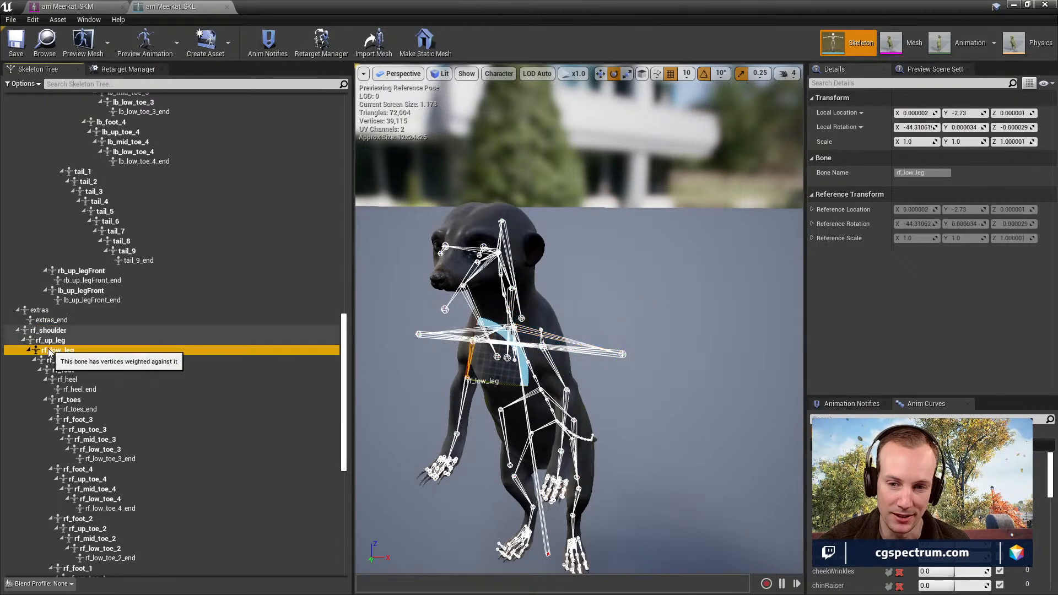
# Examine the rf_low_leg bone and the lower body up close, clear the bone selection and bring the whole meerkat back into view.
pyautogui.moveTo(611, 351); pyautogui.dragTo(586, 346, button='right')
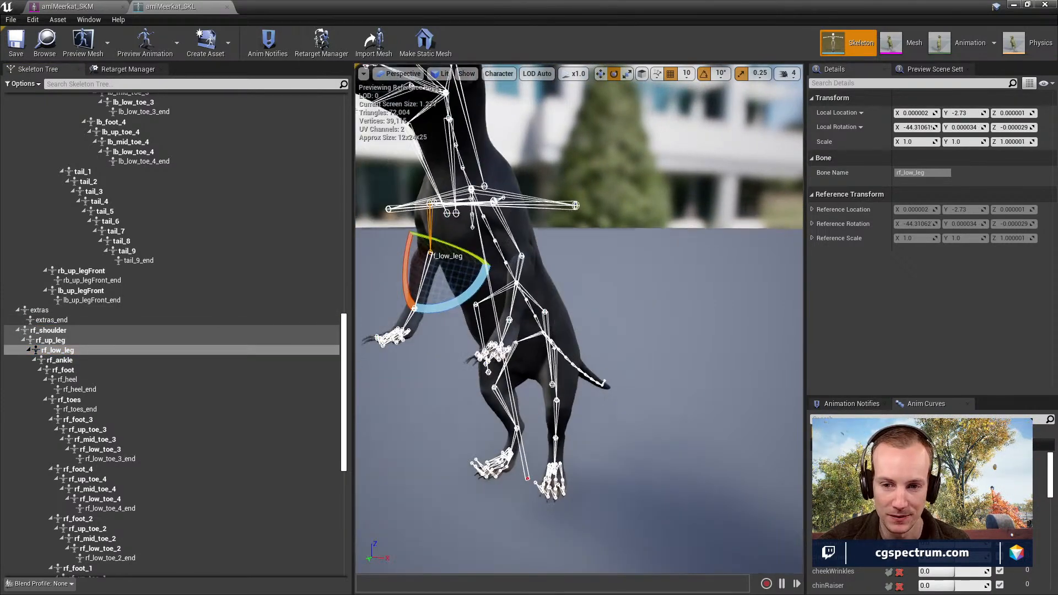
pyautogui.press('w')
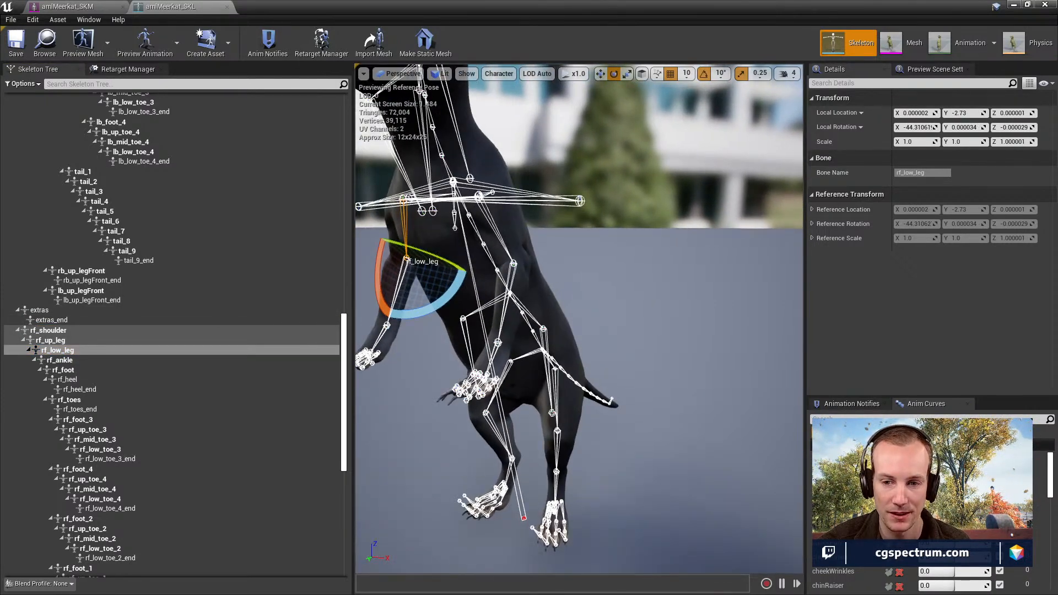
pyautogui.click(626, 256)
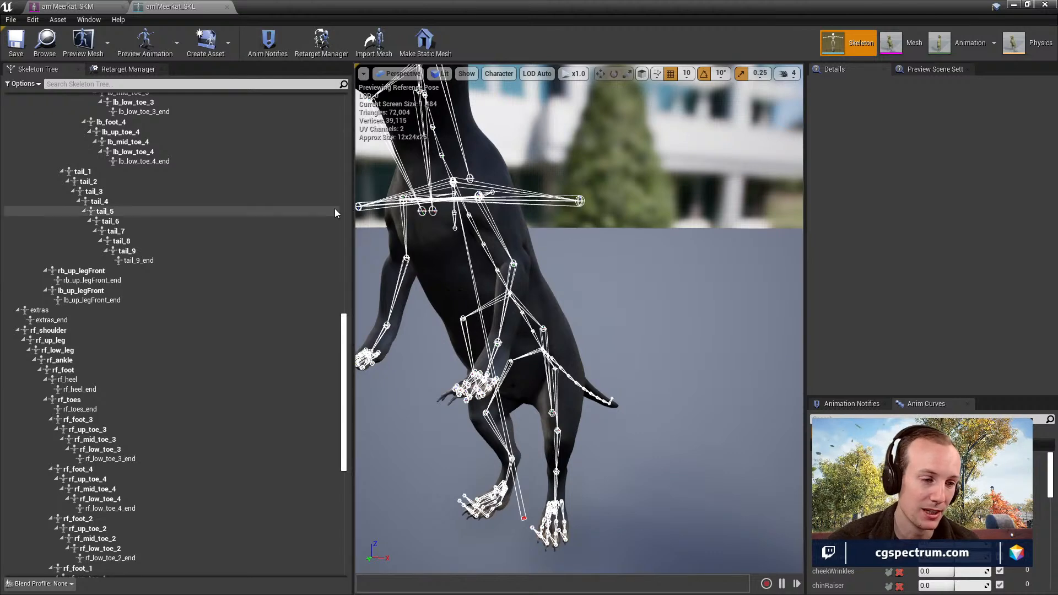
pyautogui.moveTo(424, 166); pyautogui.dragTo(554, 261, button='right')
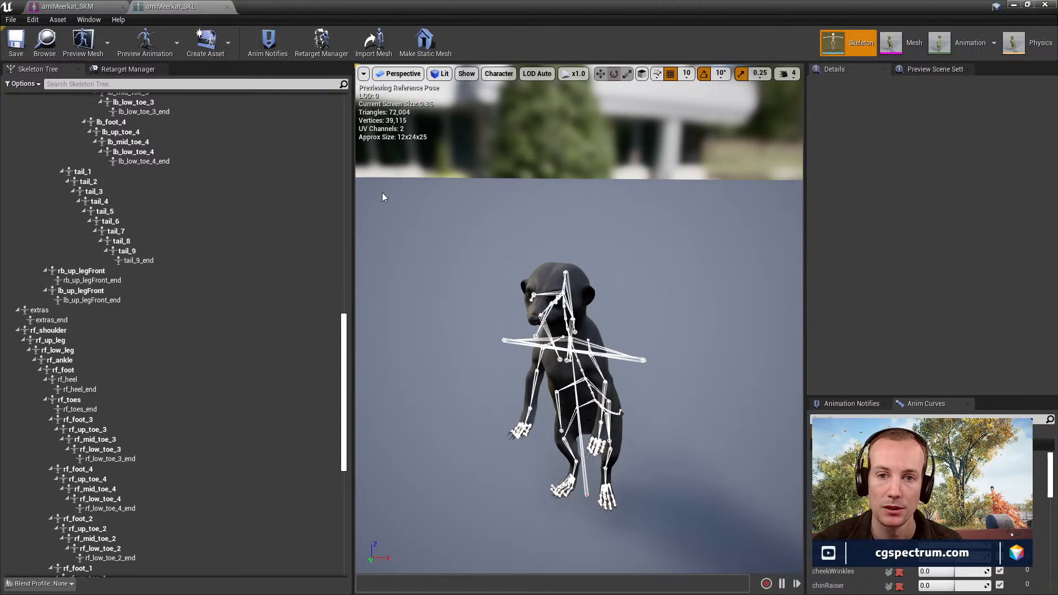
# Open the amlMeerkat_cinematic_v124_r23_ASE animation from the meerkat's Animations folder and maximize the editor window.
pyautogui.click(928, 69)
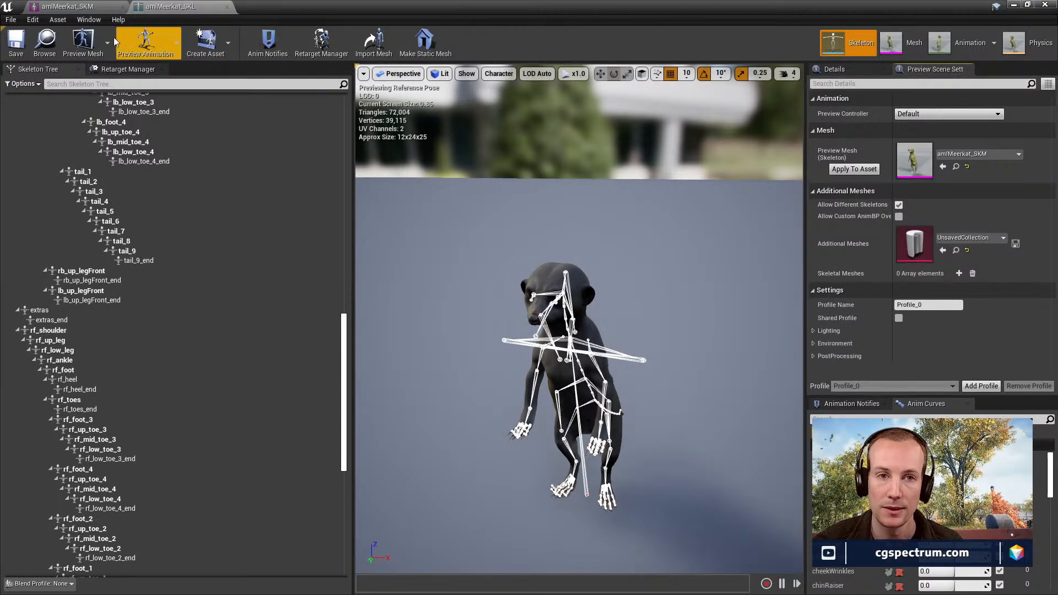
pyautogui.click(76, 8)
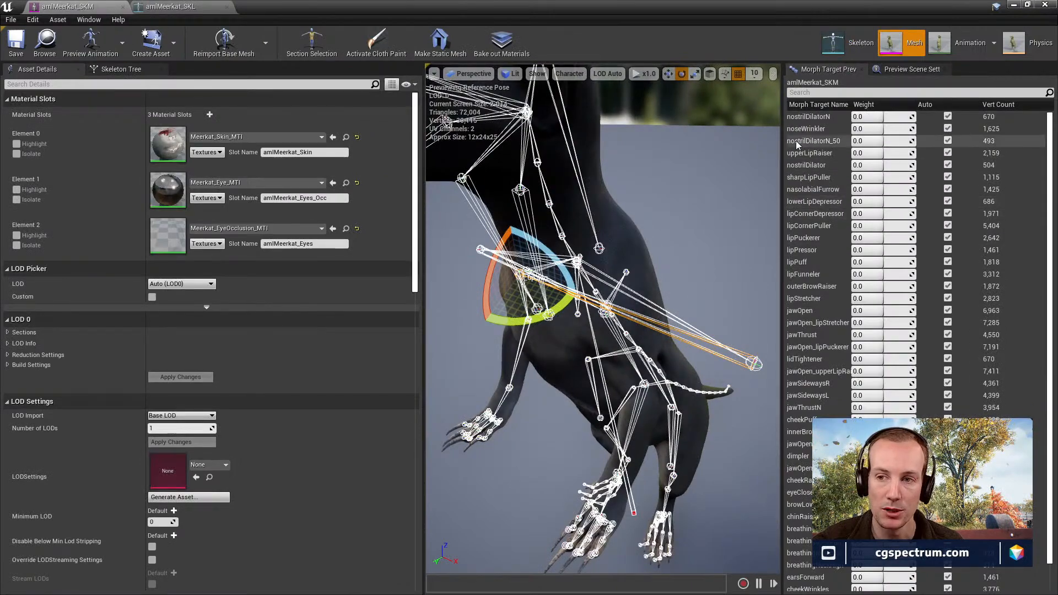
pyautogui.moveTo(343, 18); pyautogui.dragTo(559, 441)
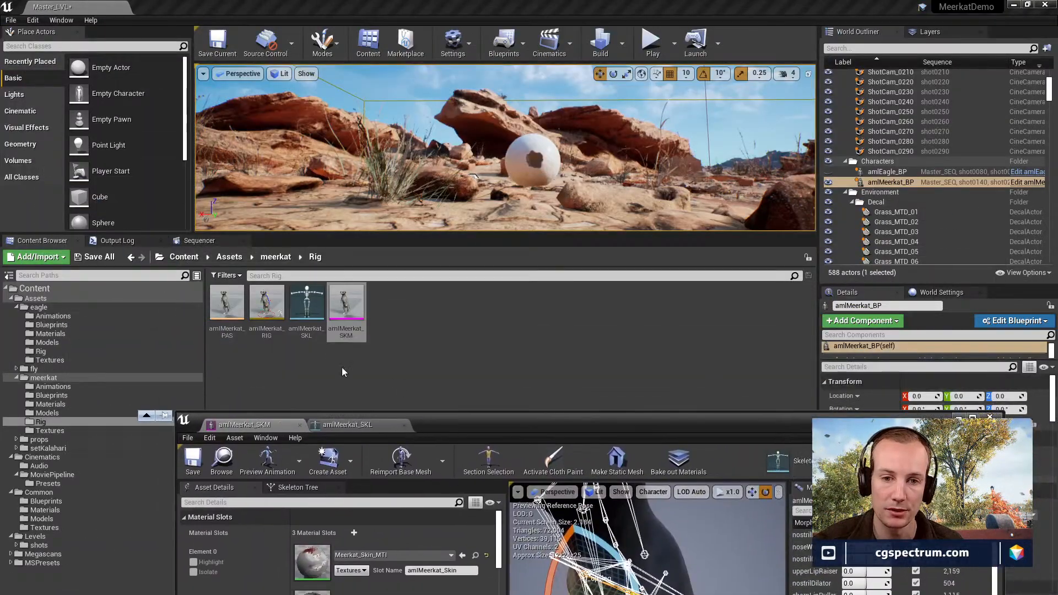
pyautogui.click(53, 386)
pyautogui.moveTo(469, 420); pyautogui.dragTo(427, 388)
pyautogui.doubleClick(226, 302)
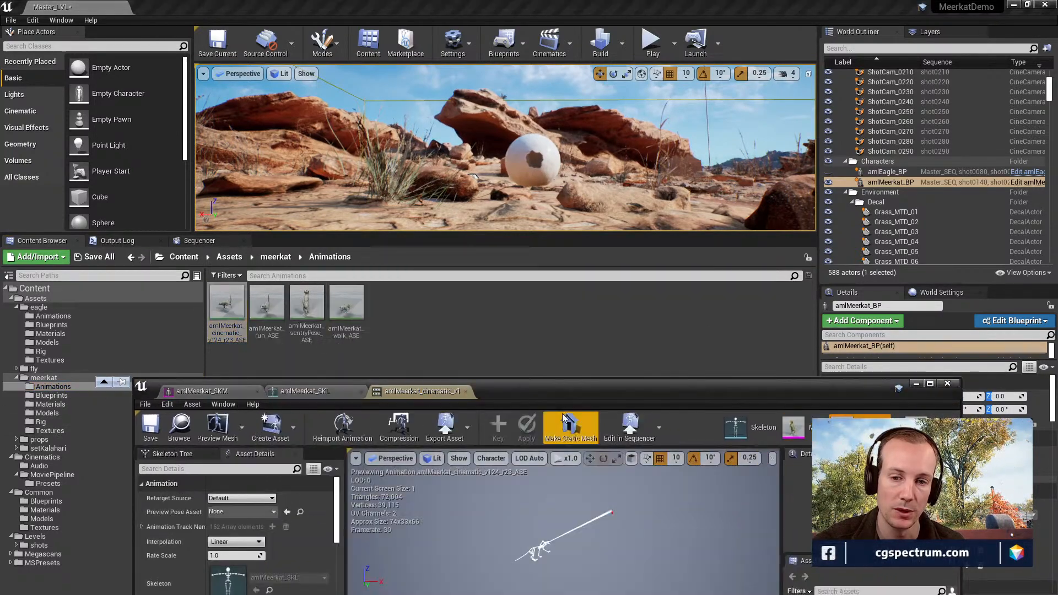
pyautogui.doubleClick(576, 391)
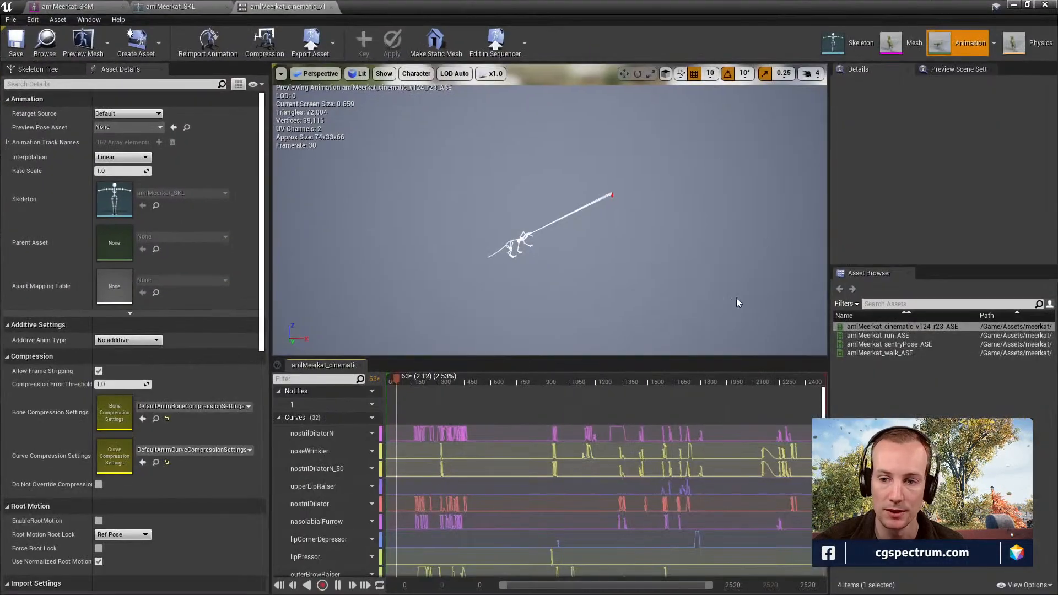
# Look through the cinematic animation's facial, breathing and ear curves along its timeline.
pyautogui.scroll(-10, 362, 478)
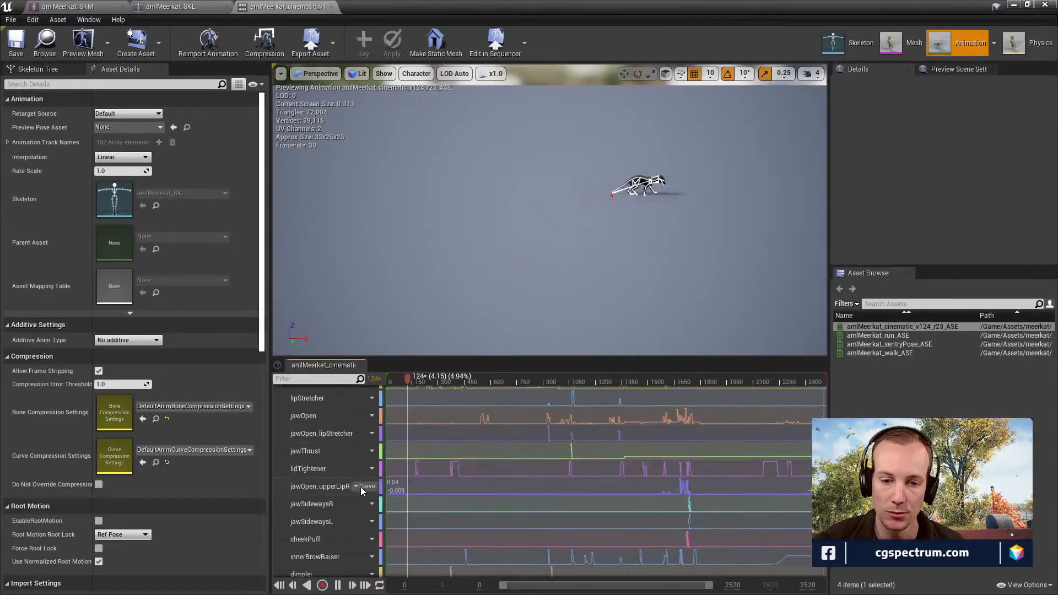
pyautogui.scroll(-4, 424, 504)
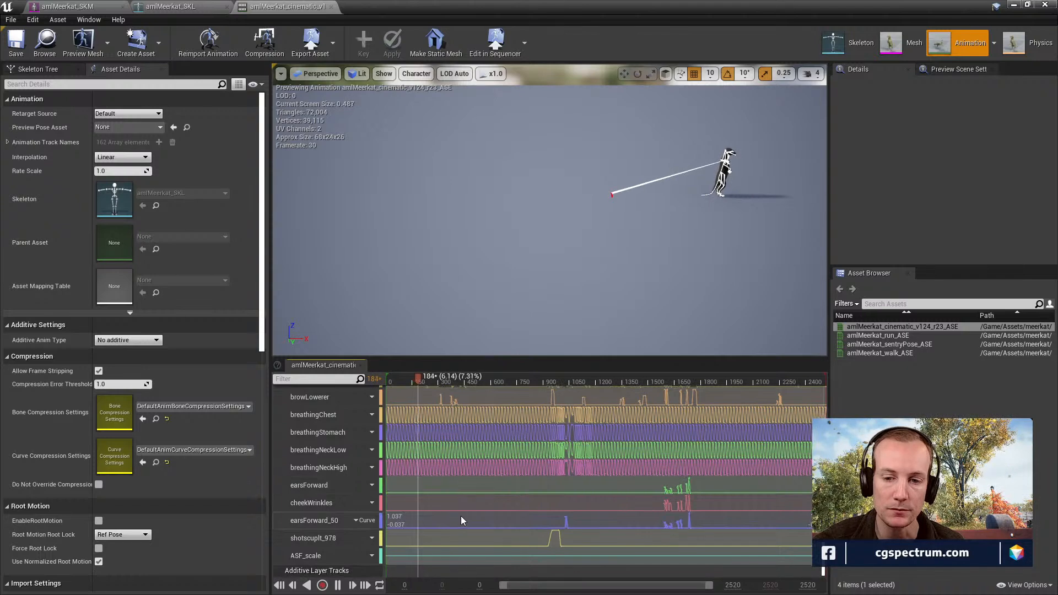
pyautogui.scroll(11, 472, 520)
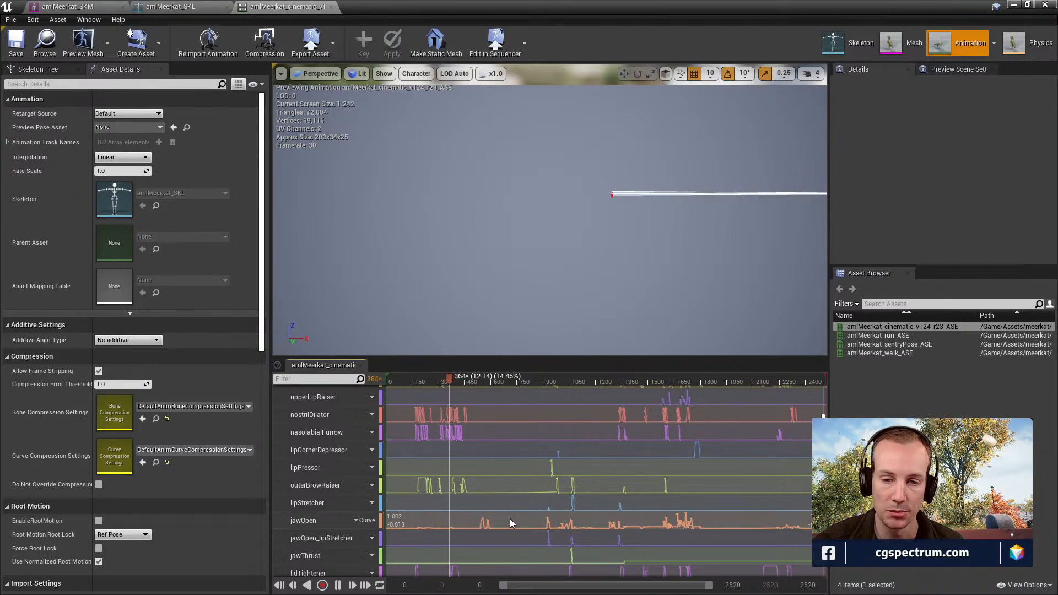
pyautogui.scroll(-2, 510, 521)
pyautogui.scroll(-8, 510, 520)
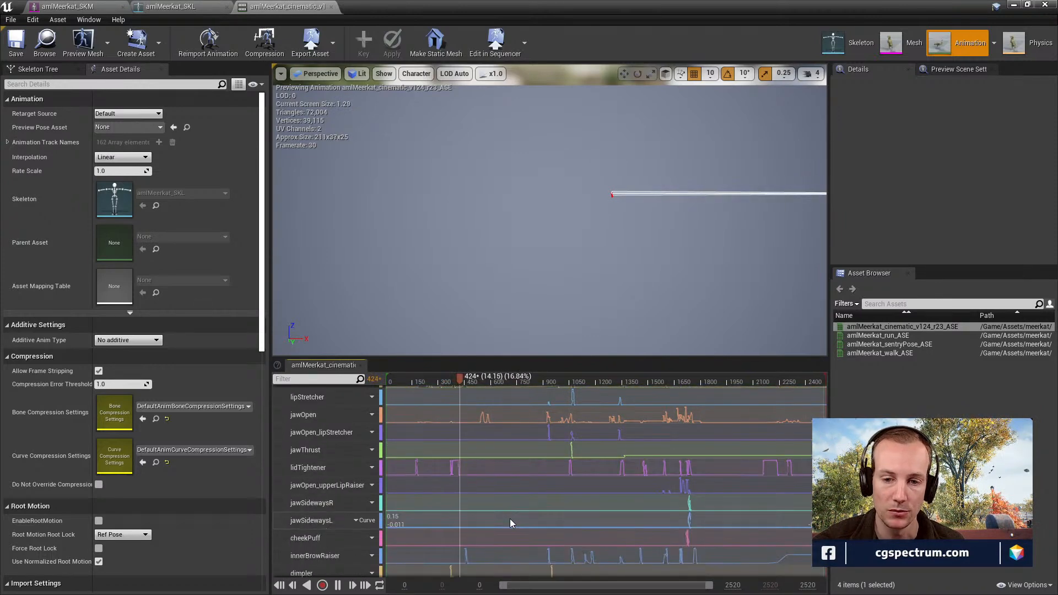
pyautogui.scroll(-8, 510, 518)
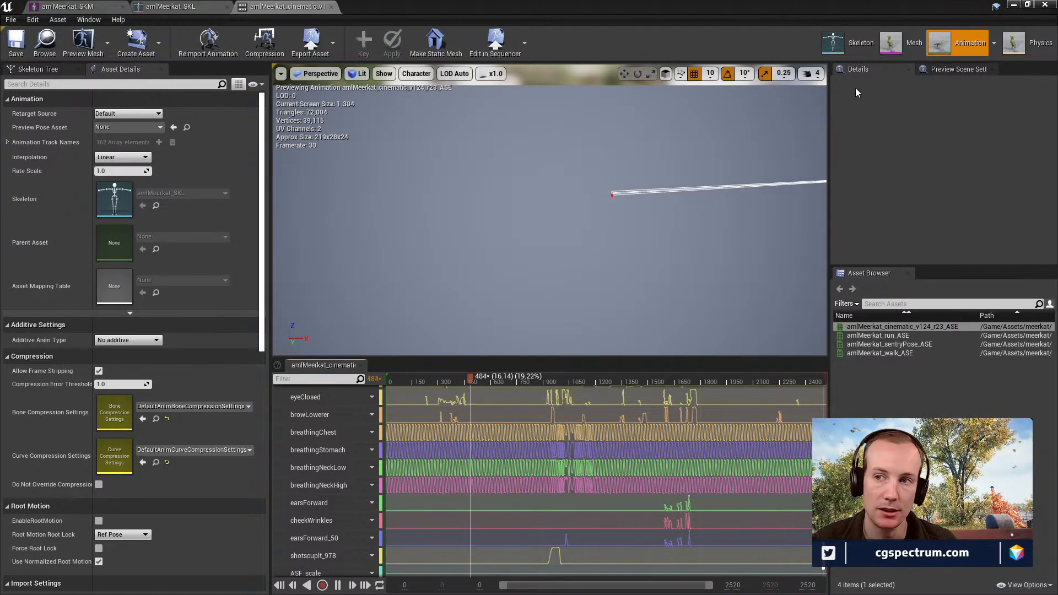
# Switch to the meerkat's skeleton and review its bone hierarchy from the front leg chains back up to the root.
pyautogui.click(833, 43)
pyautogui.scroll(15, 182, 198)
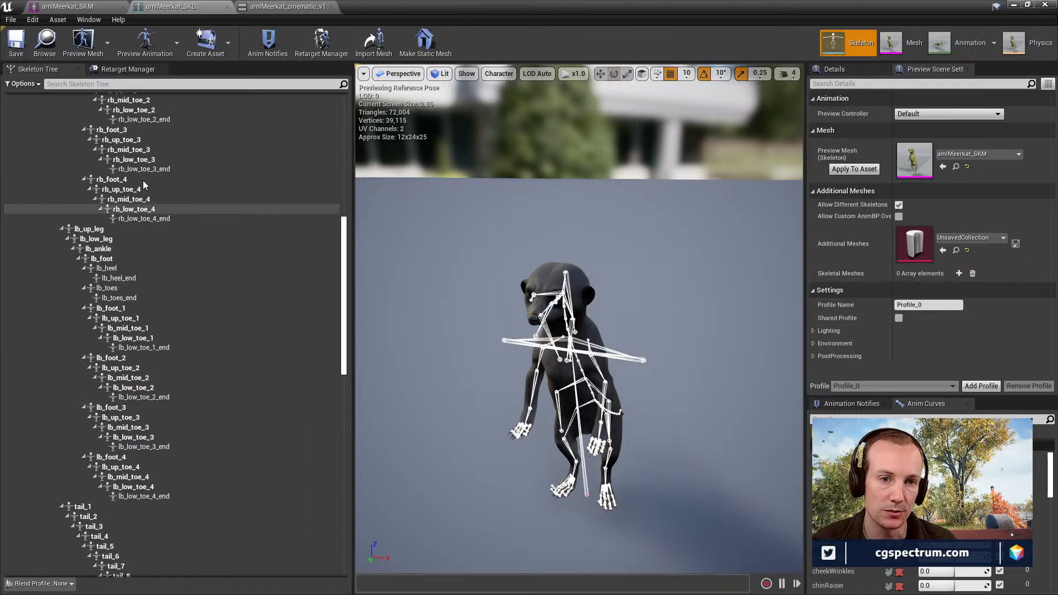
pyautogui.scroll(-8, 100, 232)
pyautogui.scroll(-8, 114, 339)
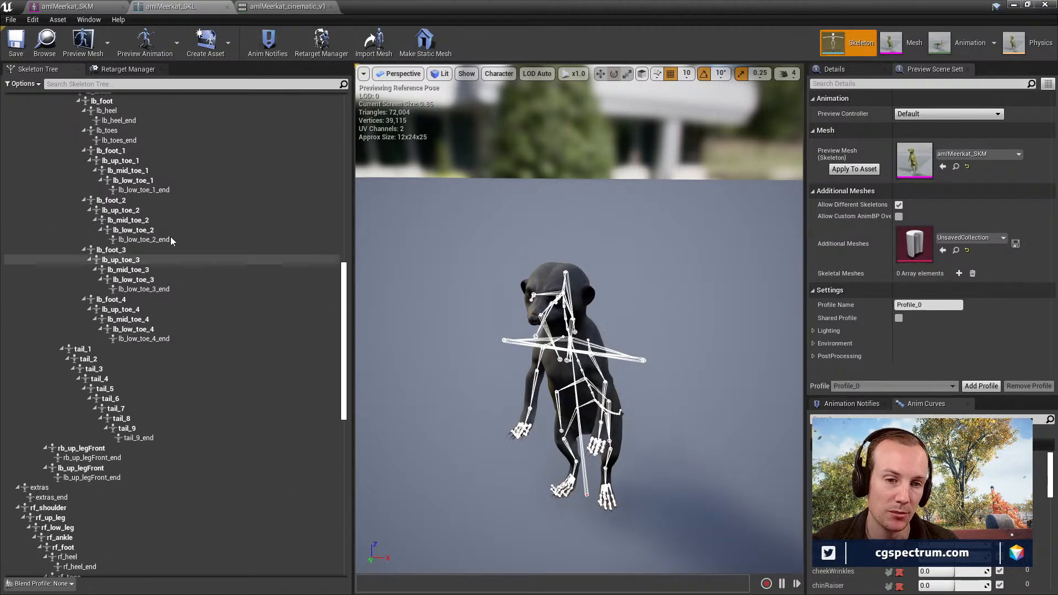
pyautogui.scroll(-2, 133, 369)
pyautogui.scroll(-18, 133, 372)
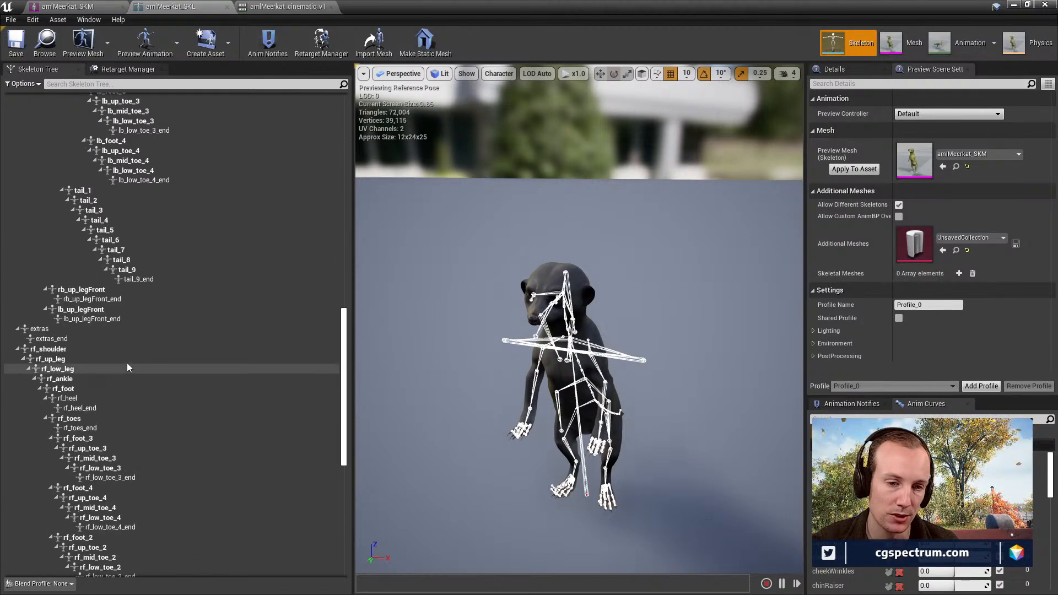
pyautogui.scroll(14, 136, 376)
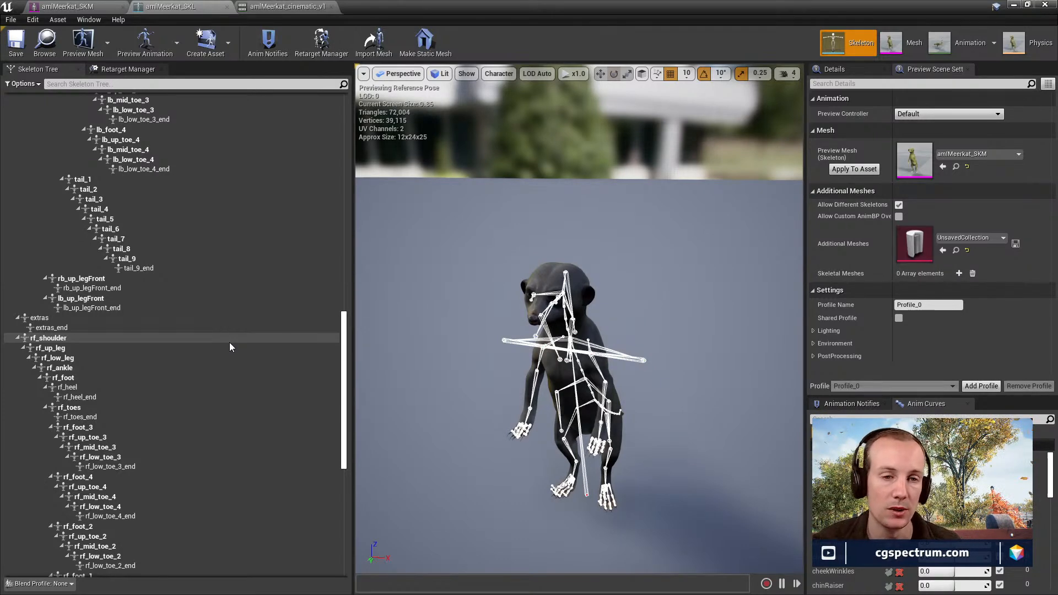
pyautogui.scroll(18, 243, 365)
pyautogui.scroll(10, 228, 358)
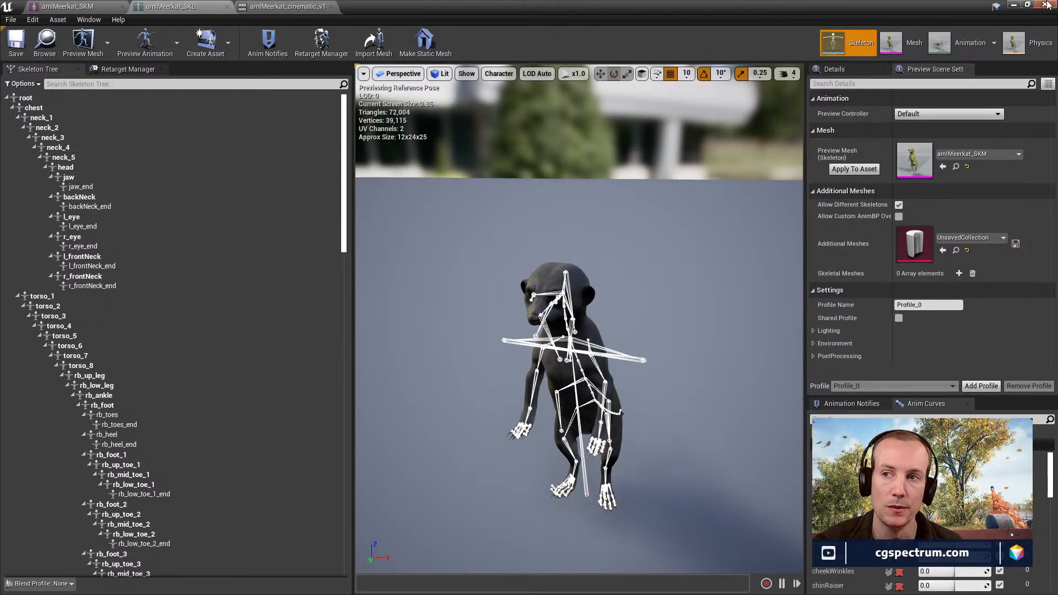
# Restore the meerkat asset editor to a floating window, move it off the level view and close it.
pyautogui.click(1027, 4)
pyautogui.moveTo(521, 352); pyautogui.dragTo(518, 165)
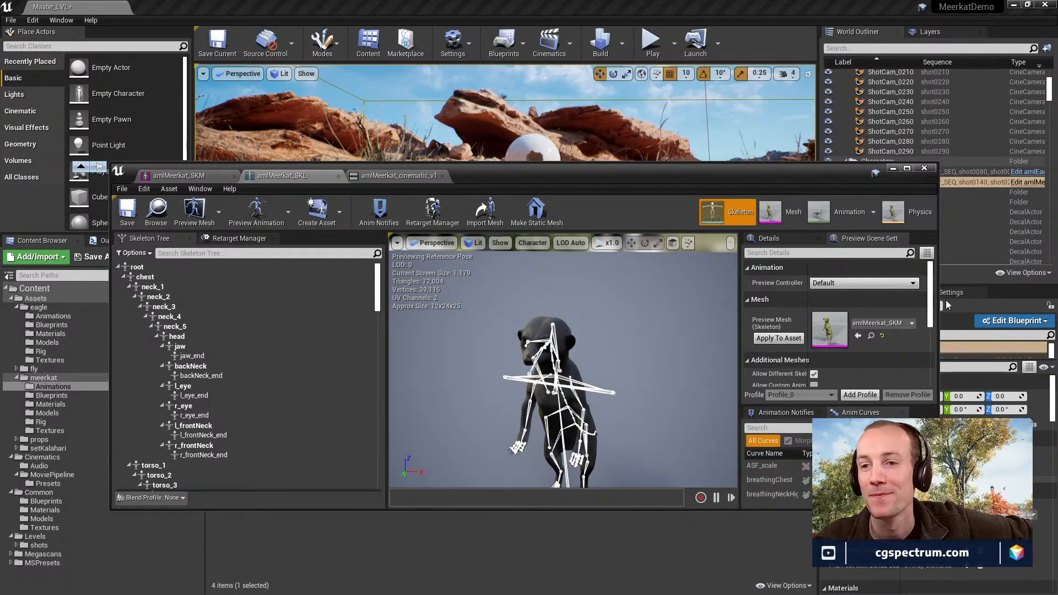
pyautogui.moveTo(743, 167); pyautogui.dragTo(718, 119)
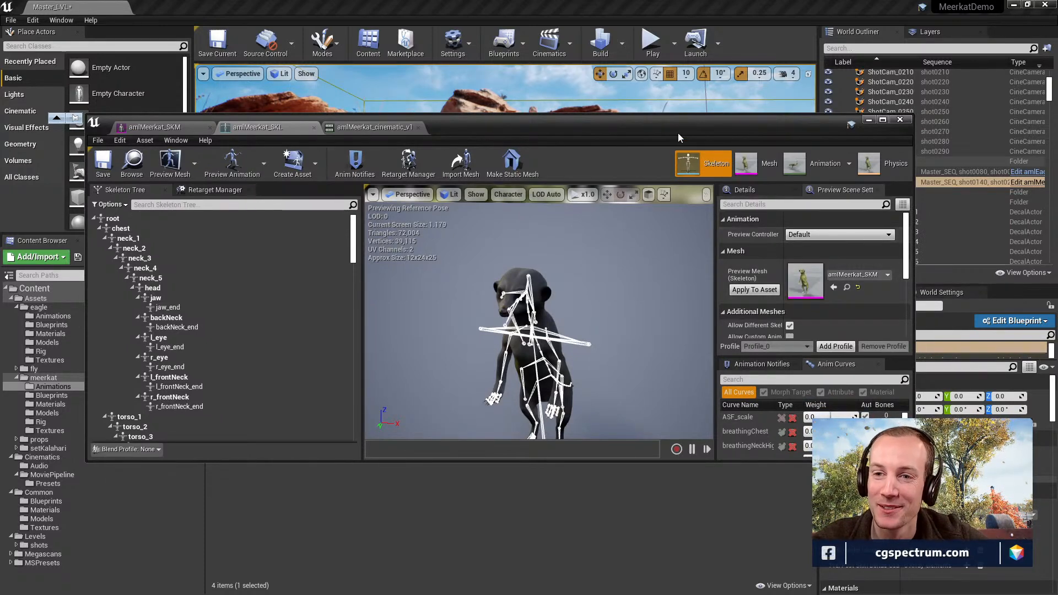
pyautogui.moveTo(670, 124); pyautogui.dragTo(675, 107)
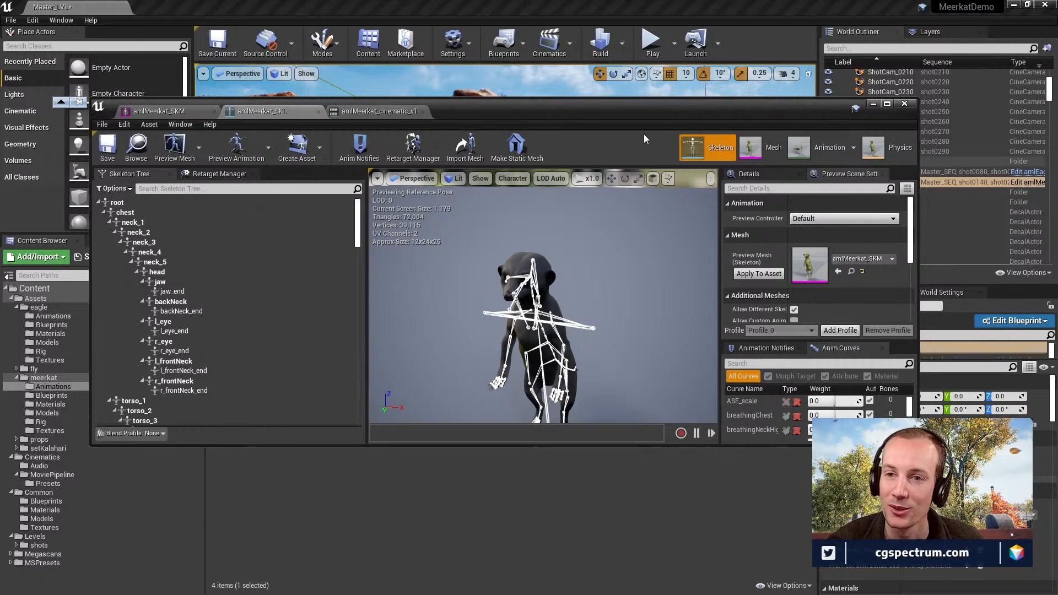
pyautogui.moveTo(549, 108); pyautogui.dragTo(561, 252)
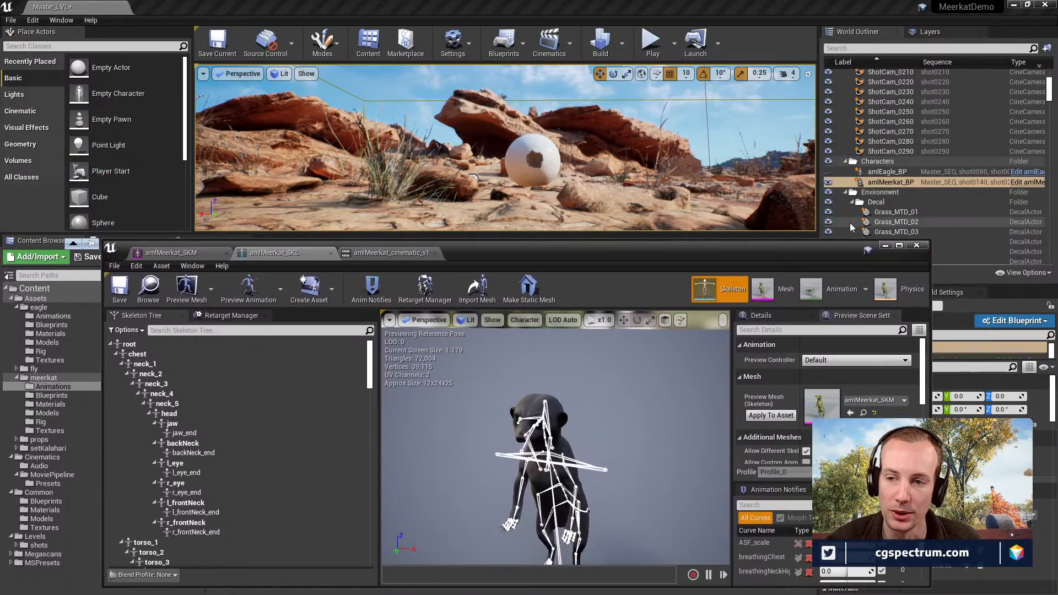
pyautogui.click(917, 247)
# Enlarge the level viewport and examine the white ball with the hole and its rocky surroundings up close.
pyautogui.moveTo(666, 232); pyautogui.dragTo(626, 423)
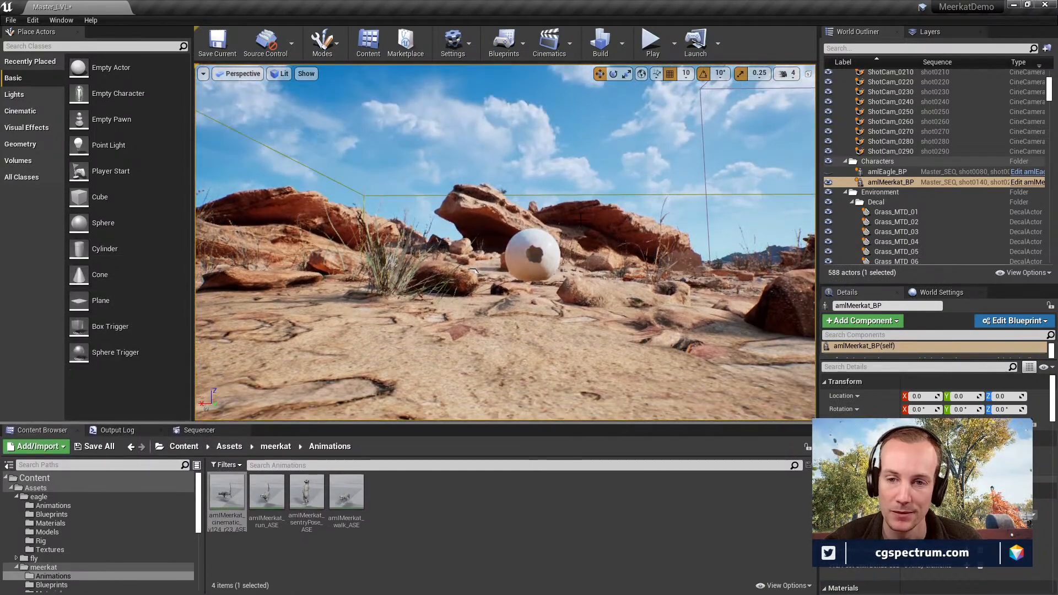
pyautogui.press('e')
pyautogui.press('w')
pyautogui.moveTo(551, 248); pyautogui.dragTo(557, 248, button='right')
pyautogui.press('s')
pyautogui.press('w')
pyautogui.press('q')
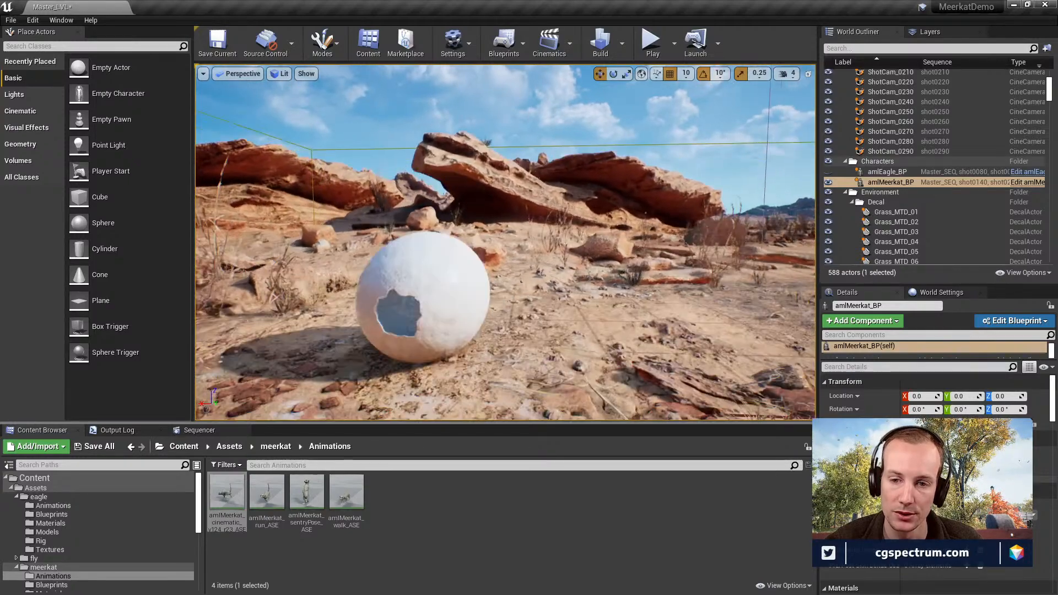
pyautogui.moveTo(598, 218); pyautogui.dragTo(597, 218, button='right')
pyautogui.moveTo(534, 247)
pyautogui.mouseDown(button='right')
pyautogui.moveTo(484, 246)
pyautogui.moveTo(534, 246)
pyautogui.mouseUp(button='right')
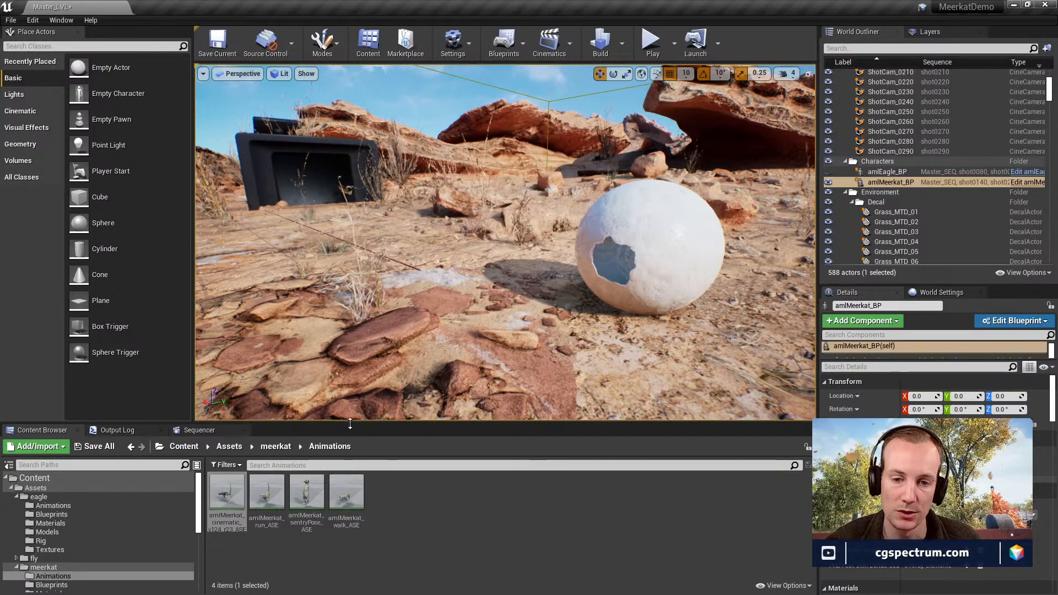
pyautogui.moveTo(346, 422); pyautogui.dragTo(331, 384)
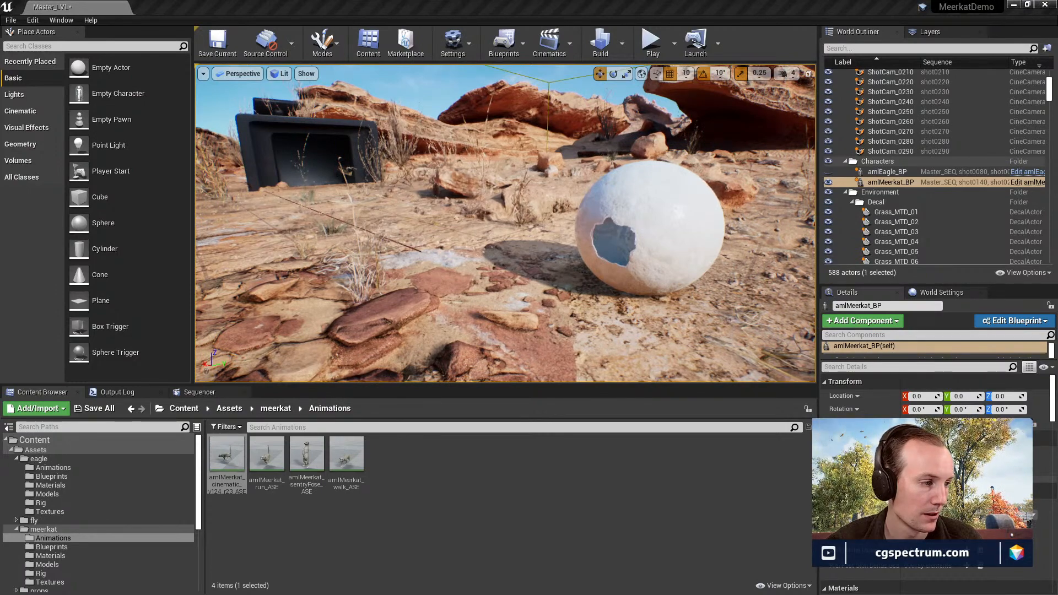
# Switch to File Explorer and check the MeerkatDemo project's Source folder and its MKT subfolder for code files.
pyautogui.moveTo(0, 182); pyautogui.dragTo(454, 108)
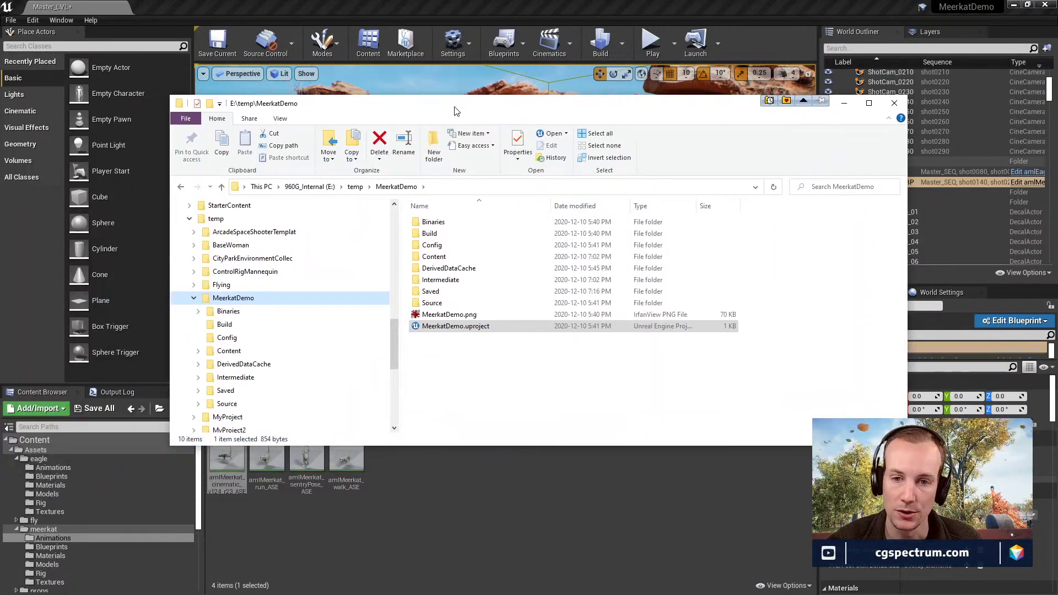
pyautogui.doubleClick(432, 303)
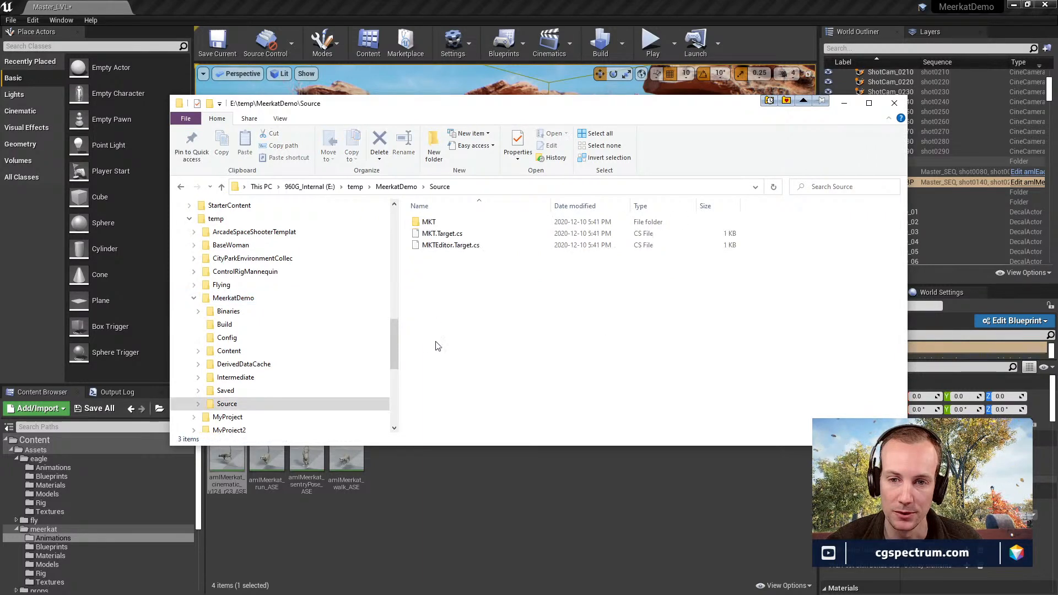
pyautogui.doubleClick(432, 223)
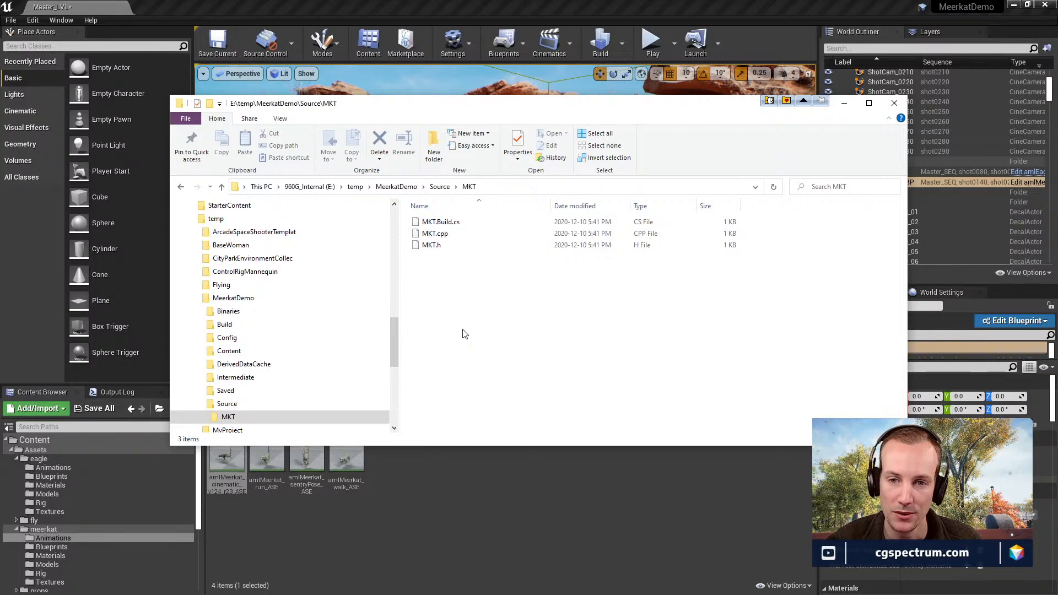
pyautogui.click(229, 408)
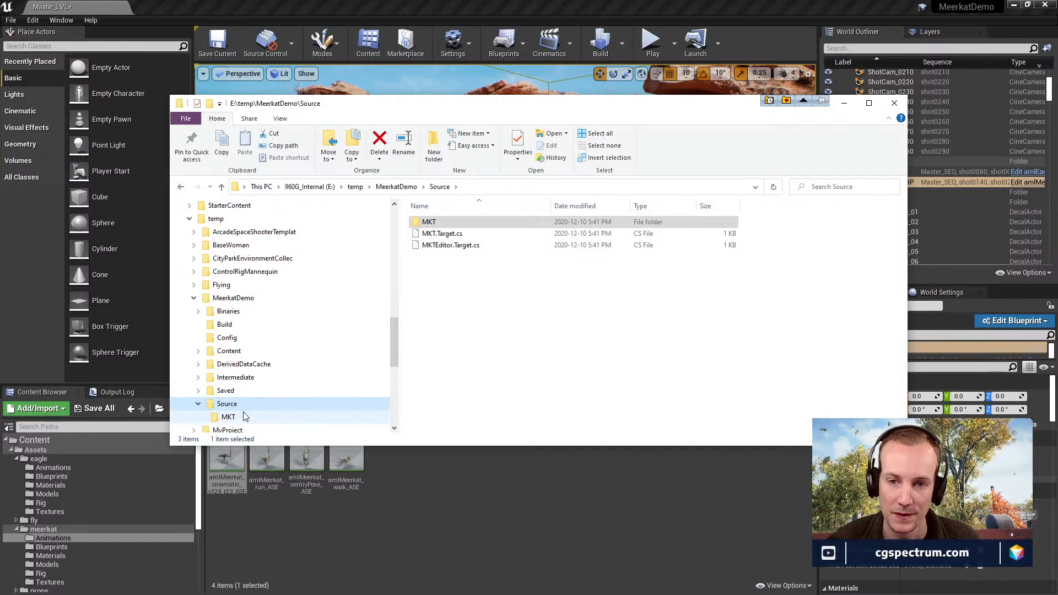
# Check the MeerkatDemo project's MKT, Source, Content and Config folders and move the File Explorer window off the level editor.
pyautogui.click(226, 418)
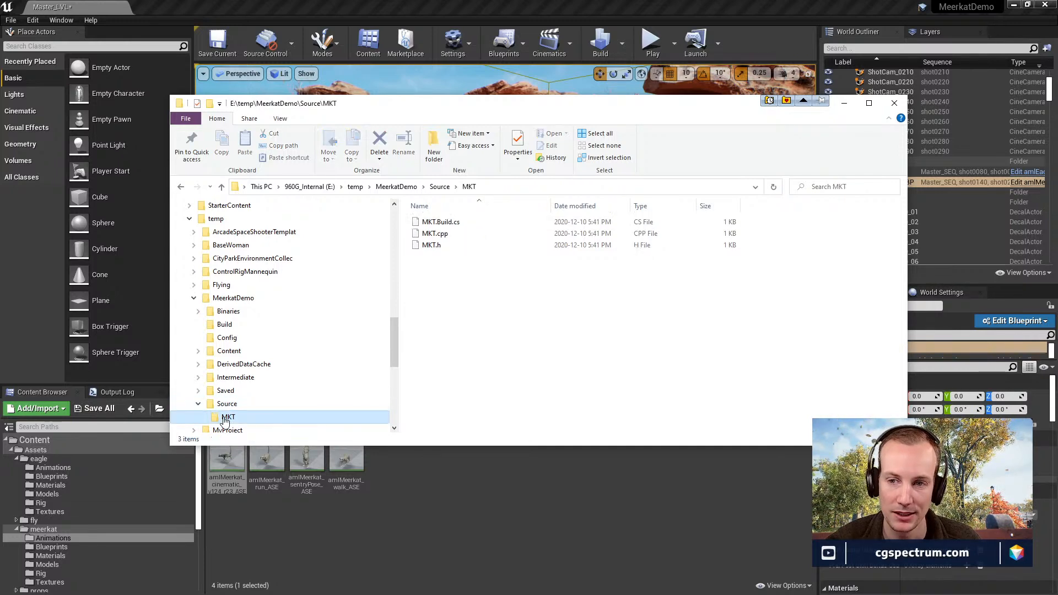
pyautogui.click(227, 405)
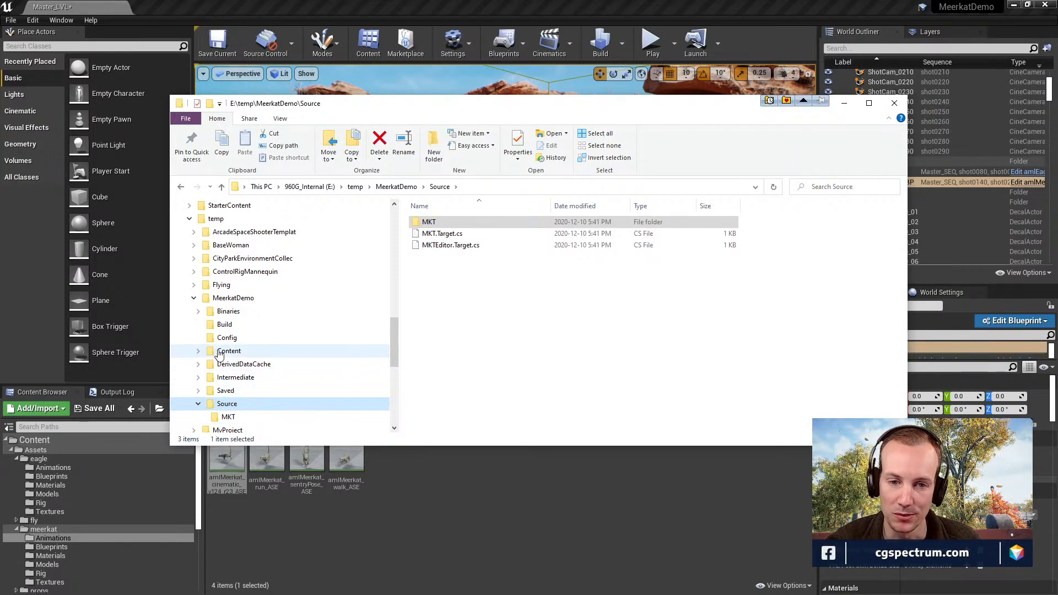
pyautogui.click(221, 352)
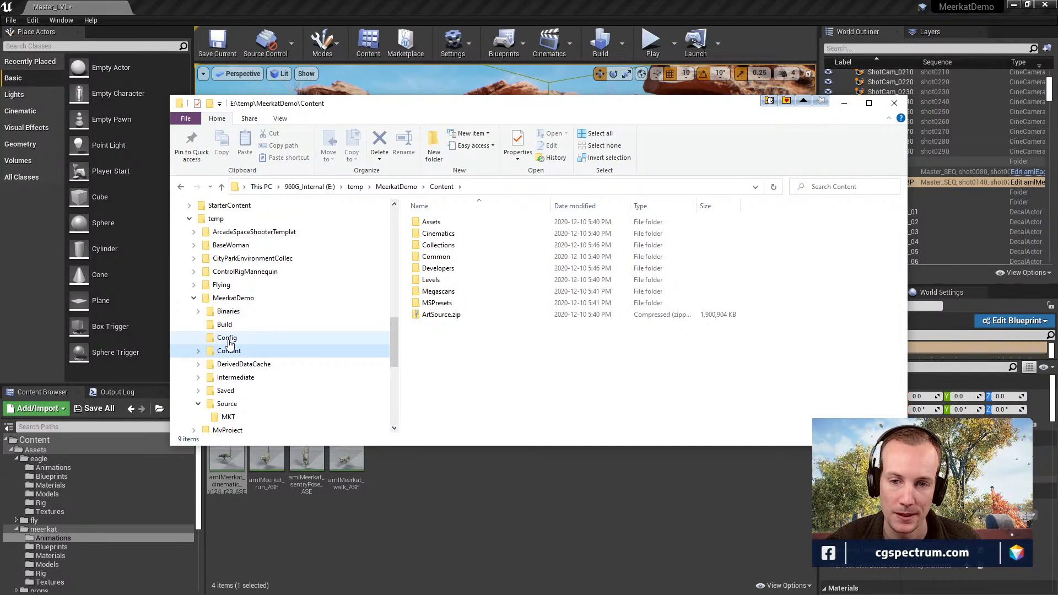
pyautogui.click(229, 341)
pyautogui.moveTo(720, 108); pyautogui.dragTo(0, 242)
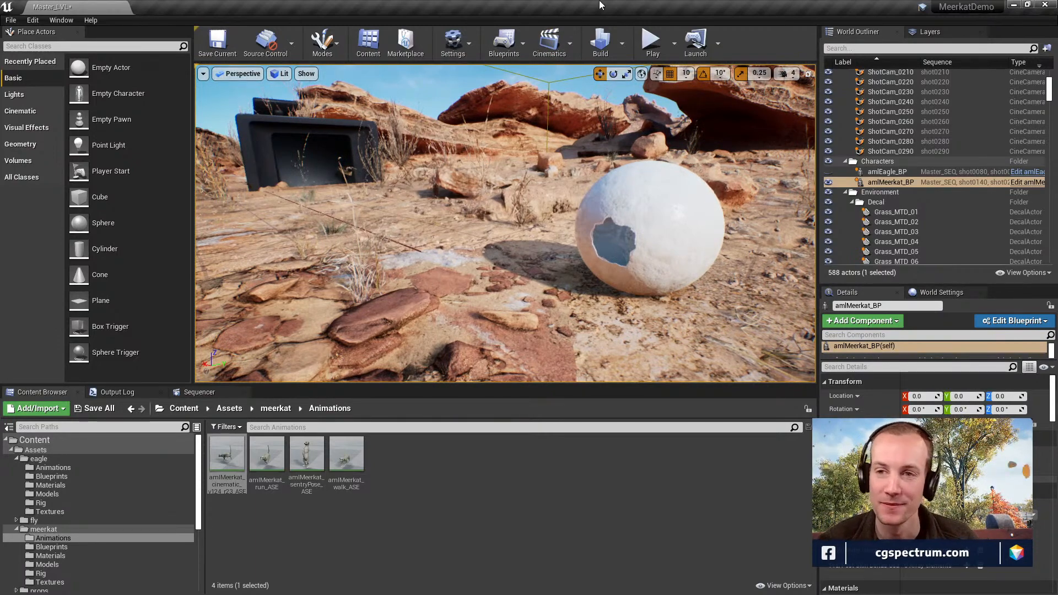
# Select the rock formation SM_RockSandstone_05_04 in the level and expand the Megascans folder among the project's content.
pyautogui.moveTo(511, 215); pyautogui.dragTo(675, 218, button='right')
pyautogui.moveTo(429, 181)
pyautogui.mouseDown(button='right')
pyautogui.moveTo(440, 201)
pyautogui.moveTo(435, 165)
pyautogui.mouseUp(button='right')
pyautogui.click(429, 180)
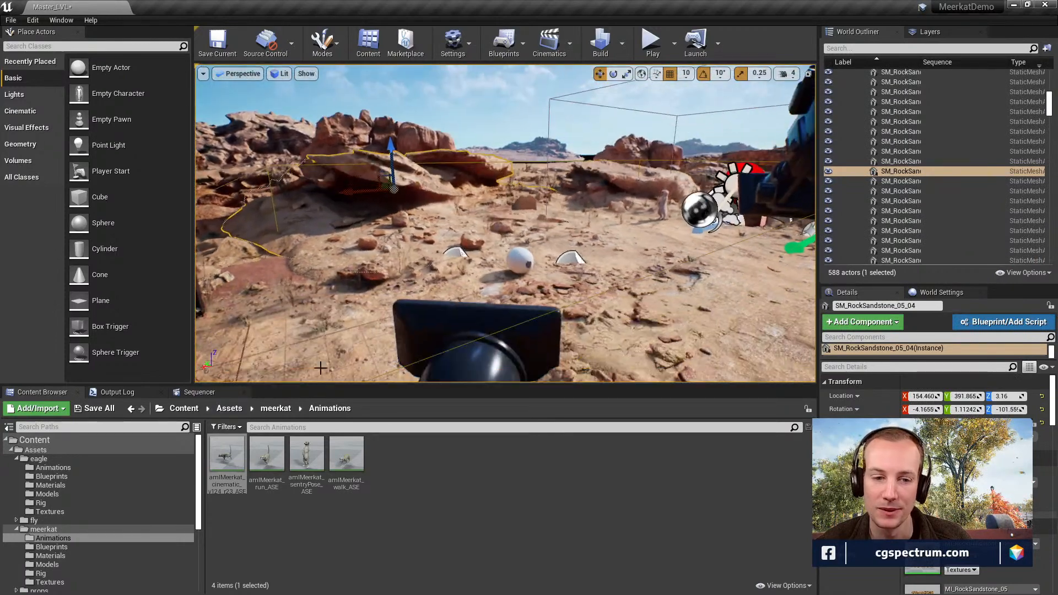
pyautogui.scroll(-2, 56, 568)
pyautogui.click(10, 579)
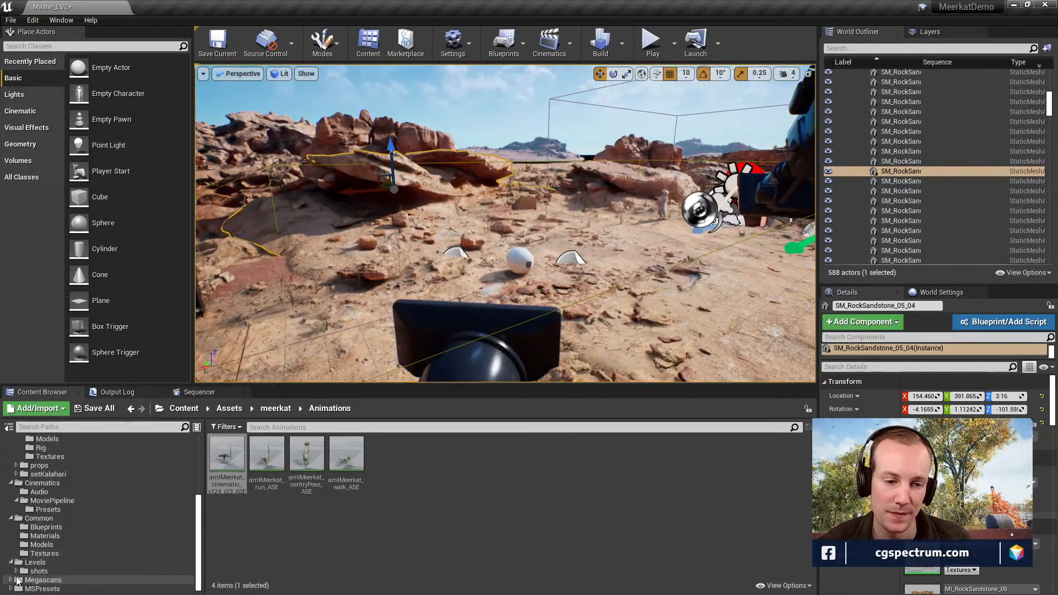
pyautogui.scroll(-2, 40, 581)
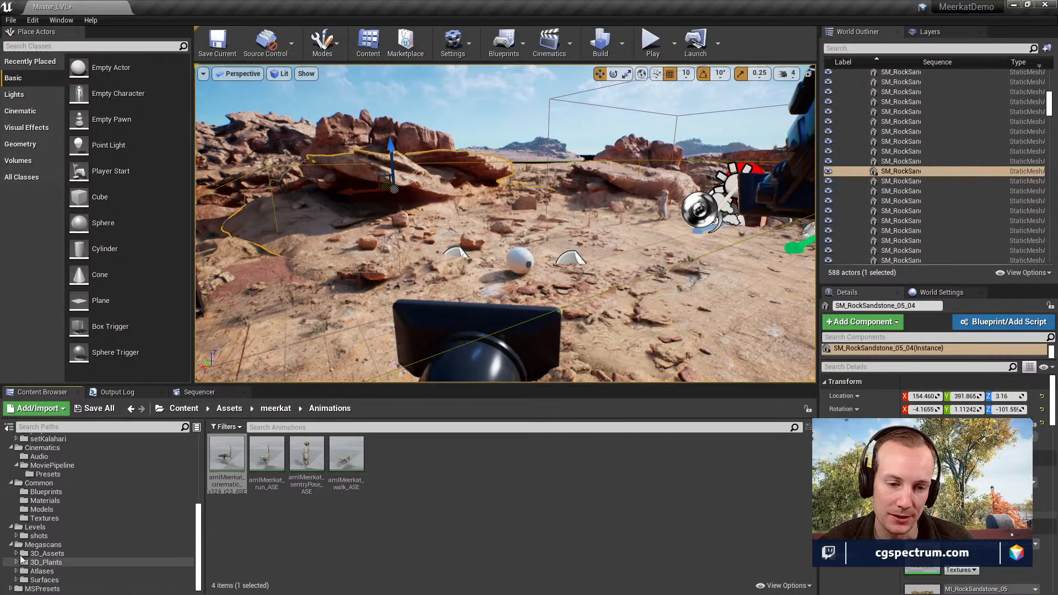
# Inspect the sandstone rocks around the set up close, including SM_RockSandstone_05_05, and select the white ostrich egg.
pyautogui.moveTo(416, 186); pyautogui.dragTo(487, 181, button='right')
pyautogui.press('w')
pyautogui.click(492, 145)
pyautogui.click(477, 218)
pyautogui.moveTo(477, 218); pyautogui.dragTo(400, 305, button='right')
pyautogui.click(460, 248)
pyautogui.press('s')
pyautogui.press('w')
pyautogui.moveTo(493, 272)
pyautogui.mouseDown(button='right')
pyautogui.moveTo(509, 303)
pyautogui.moveTo(493, 271)
pyautogui.mouseUp(button='right')
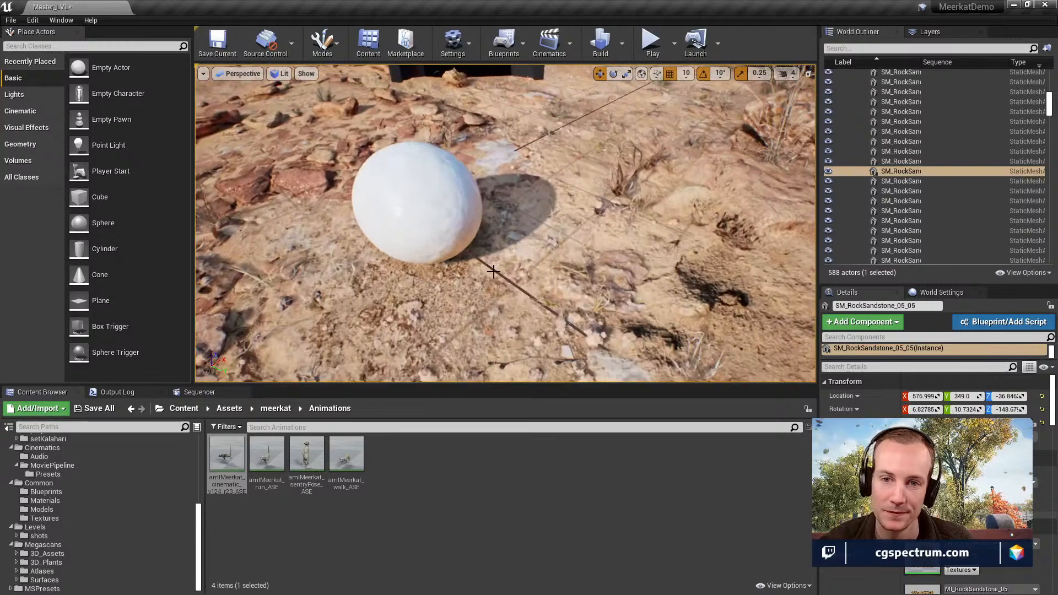
pyautogui.click(450, 222)
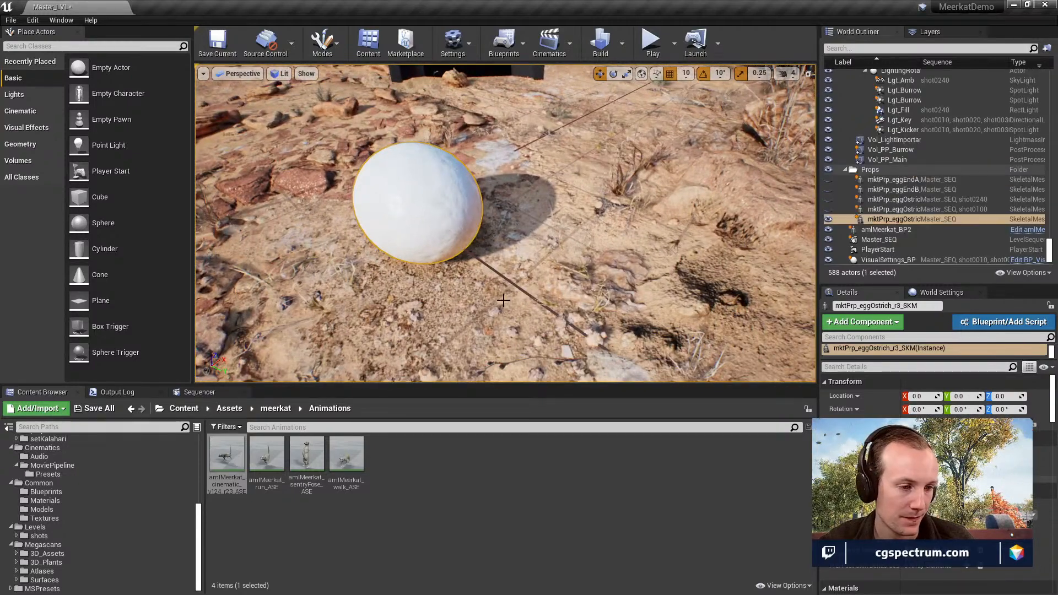
# Survey the whole desert set from above and select the ground rocks SM_RockSandstone_07_015 and SM_RockSandstone_07_014 in turn.
pyautogui.moveTo(582, 225); pyautogui.dragTo(727, 216, button='right')
pyautogui.press('w')
pyautogui.press('f')
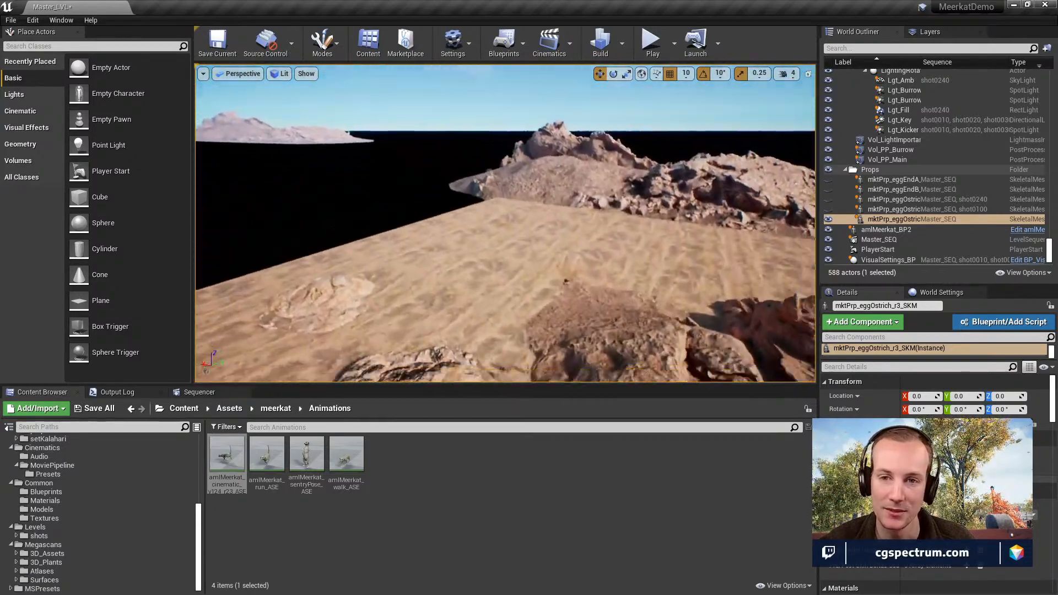
pyautogui.moveTo(585, 283); pyautogui.dragTo(422, 268, button='right')
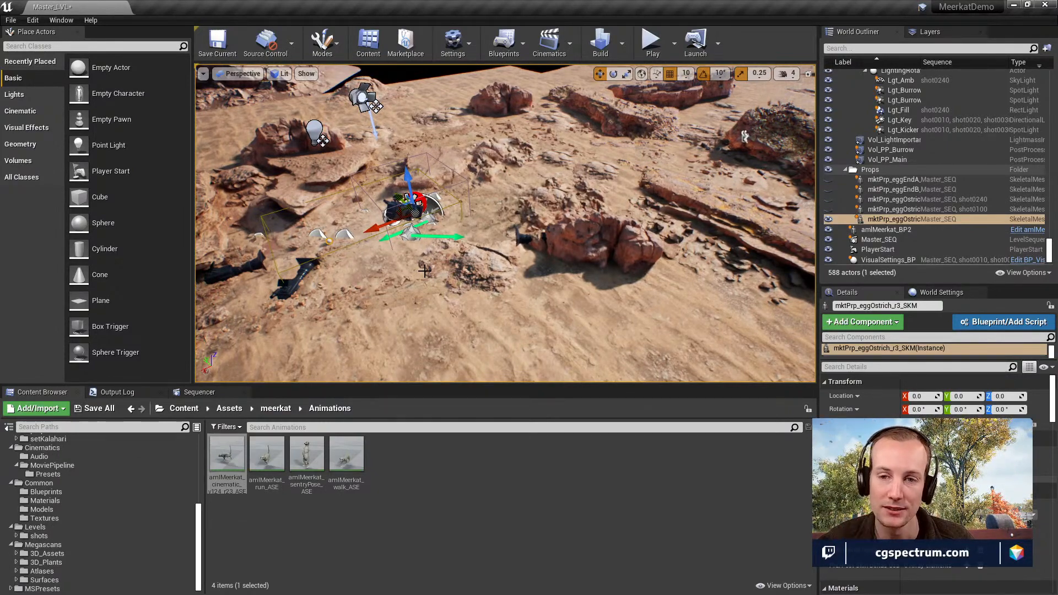
pyautogui.click(494, 268)
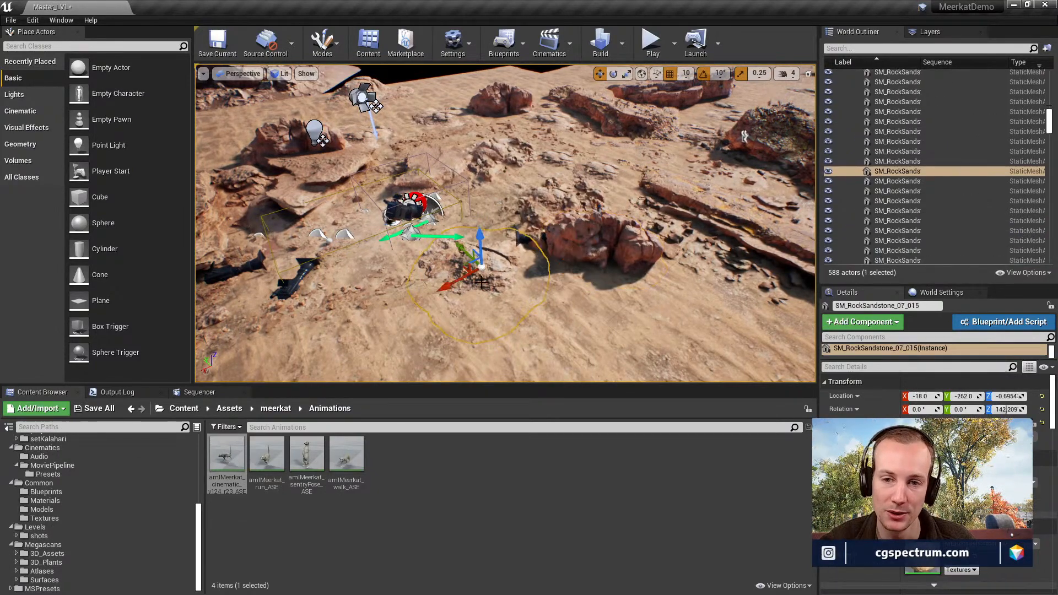
pyautogui.click(560, 188)
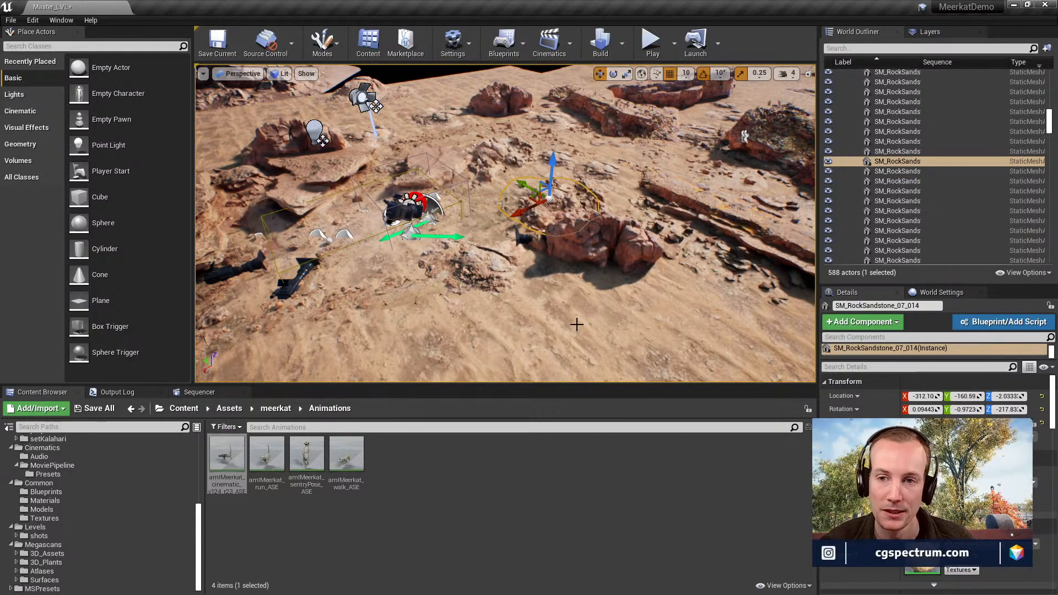
pyautogui.moveTo(564, 253); pyautogui.dragTo(554, 253, button='right')
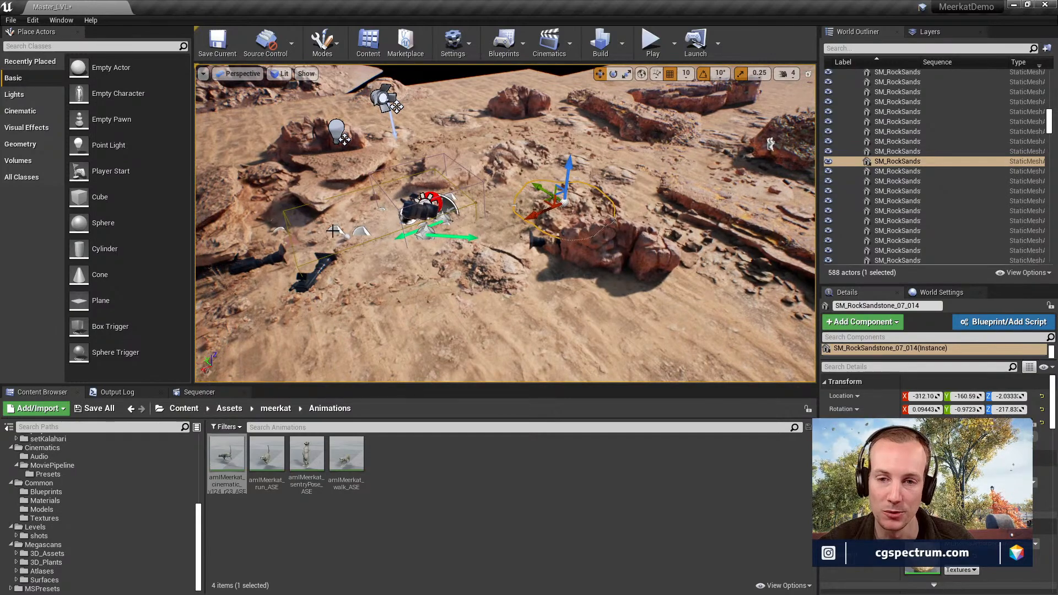
# Return to ground level among the cameras and lights and select the white ostrich egg, viewing it up close.
pyautogui.moveTo(670, 290); pyautogui.dragTo(625, 320, button='right')
pyautogui.press('w')
pyautogui.press('s')
pyautogui.moveTo(562, 283); pyautogui.dragTo(542, 255, button='right')
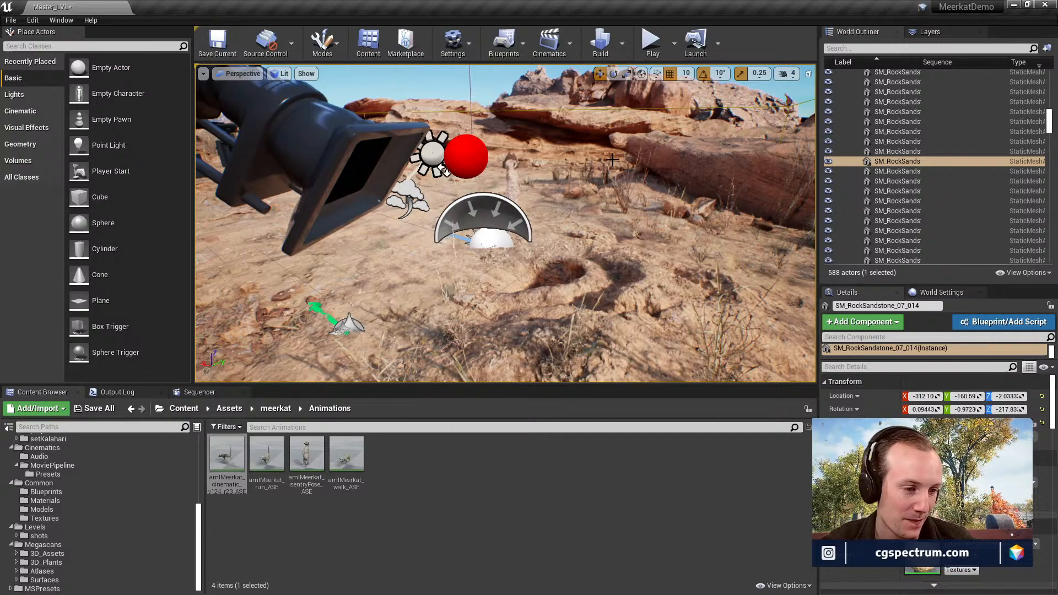
pyautogui.moveTo(563, 183)
pyautogui.mouseDown(button='right')
pyautogui.moveTo(529, 186)
pyautogui.moveTo(661, 187)
pyautogui.moveTo(540, 180)
pyautogui.moveTo(562, 179)
pyautogui.mouseUp(button='right')
pyautogui.press('w')
pyautogui.click(545, 207)
pyautogui.press('q')
pyautogui.press('w')
pyautogui.press('s')
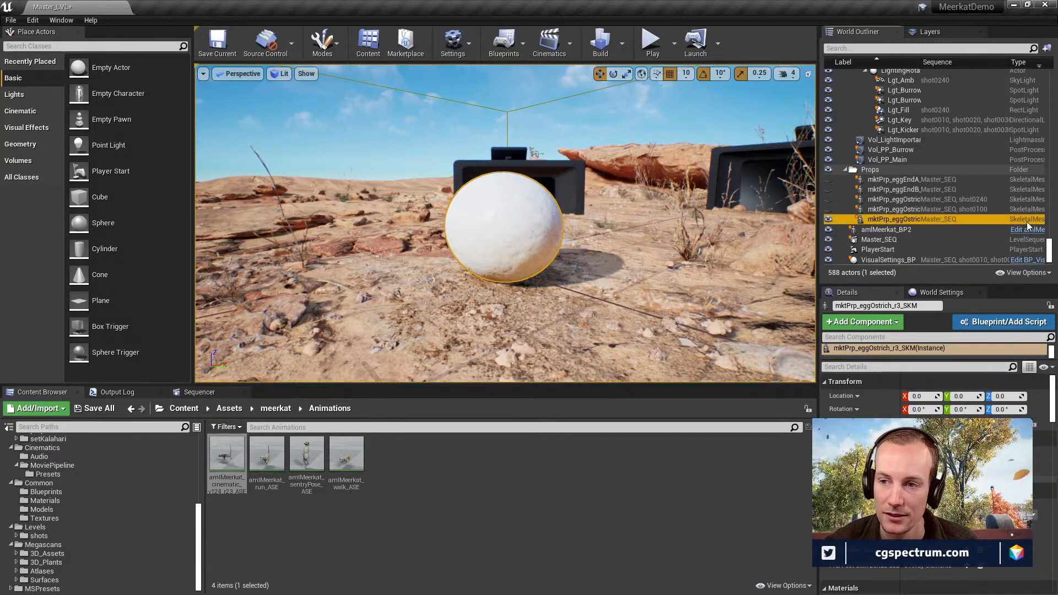
# Locate the ostrich egg's source asset in the project content, open its skeletal mesh for inspection and close the editor.
pyautogui.rightClick(970, 219)
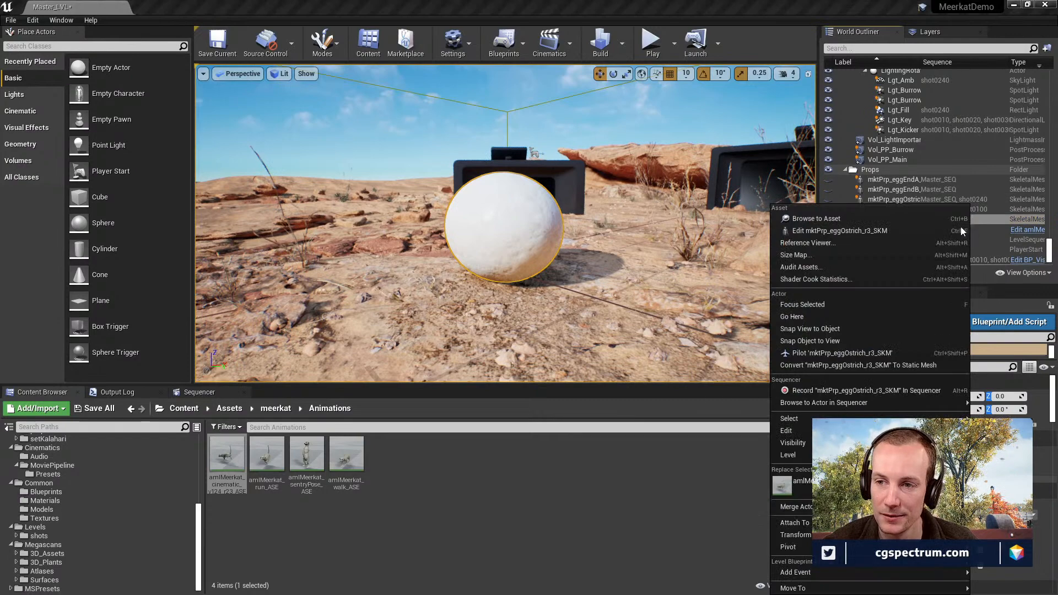
pyautogui.click(891, 219)
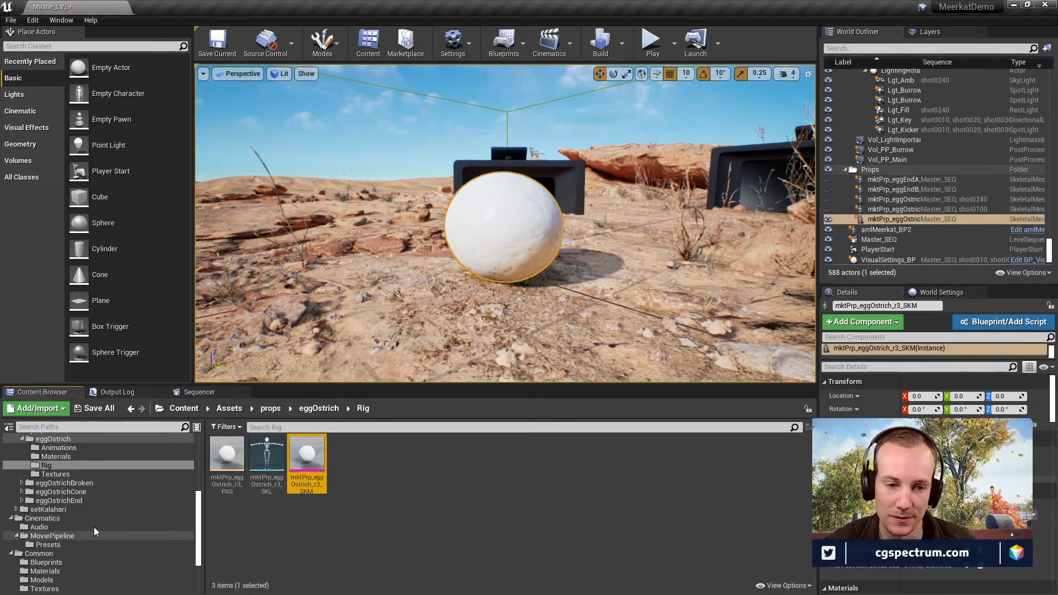
pyautogui.doubleClick(307, 457)
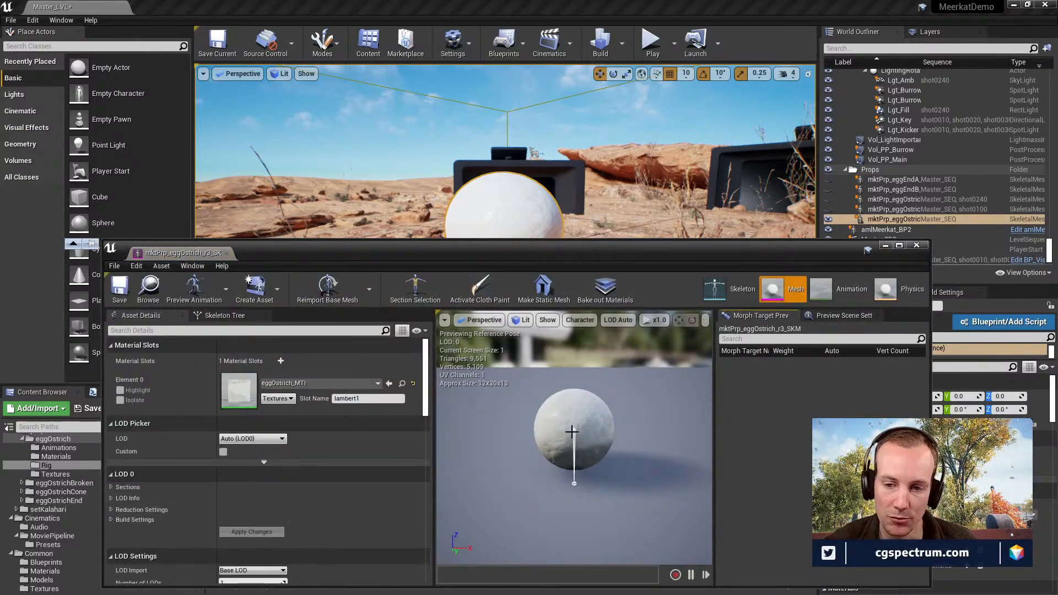
pyautogui.click(916, 244)
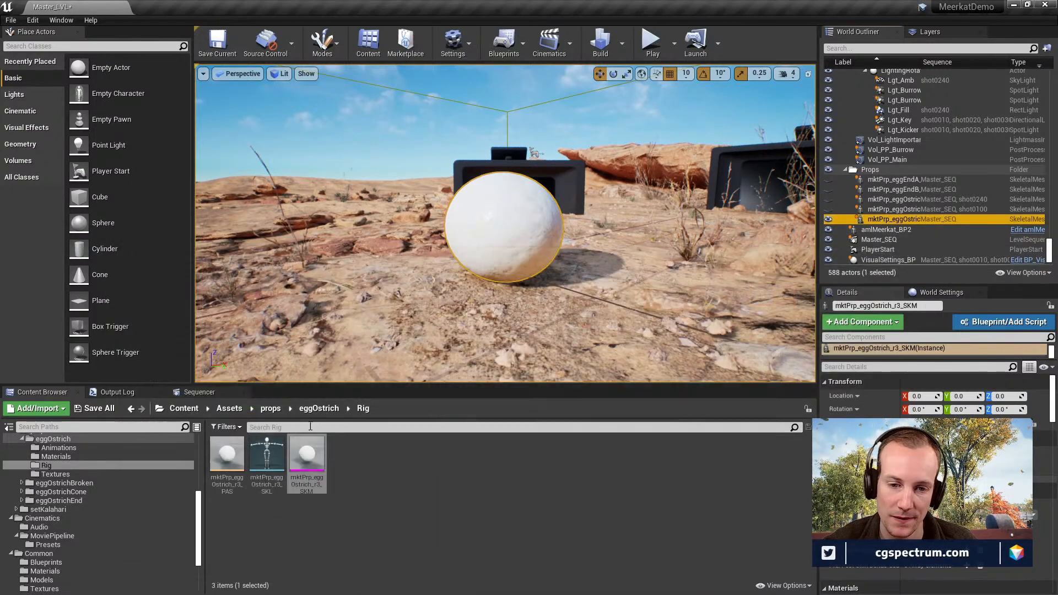
# Review the egg's Textures folder and the eggOstrichBroken Animations and Rig folders, and inspect the broken egg's physics asset.
pyautogui.click(67, 476)
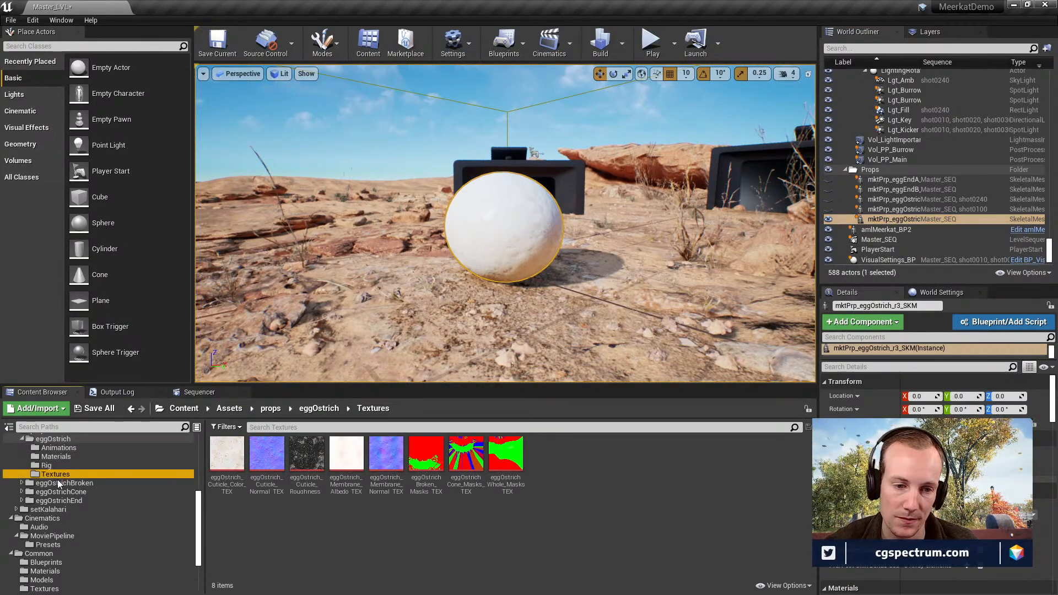
pyautogui.click(60, 485)
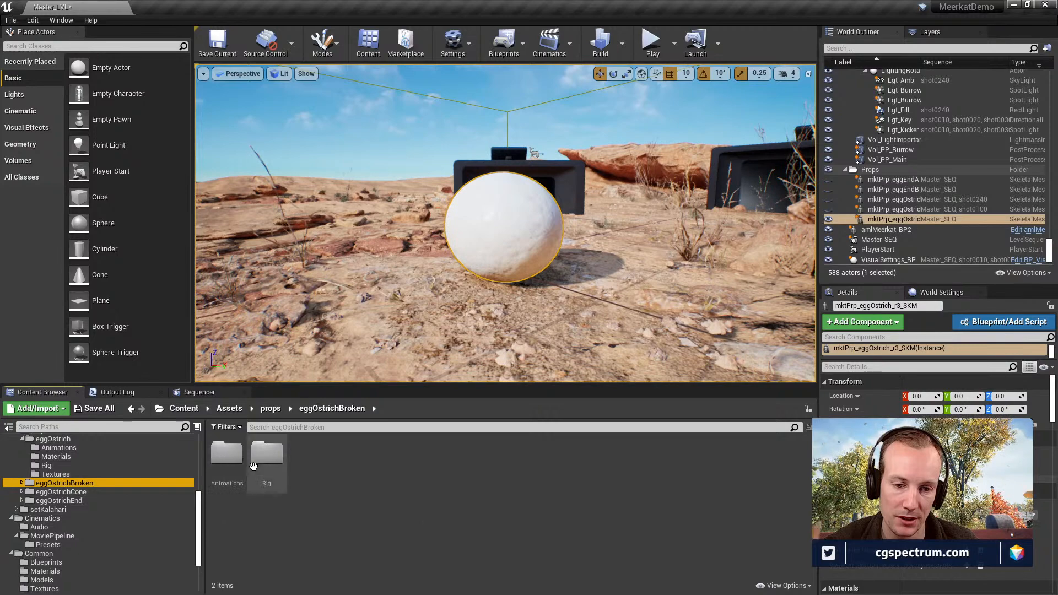
pyautogui.doubleClick(232, 466)
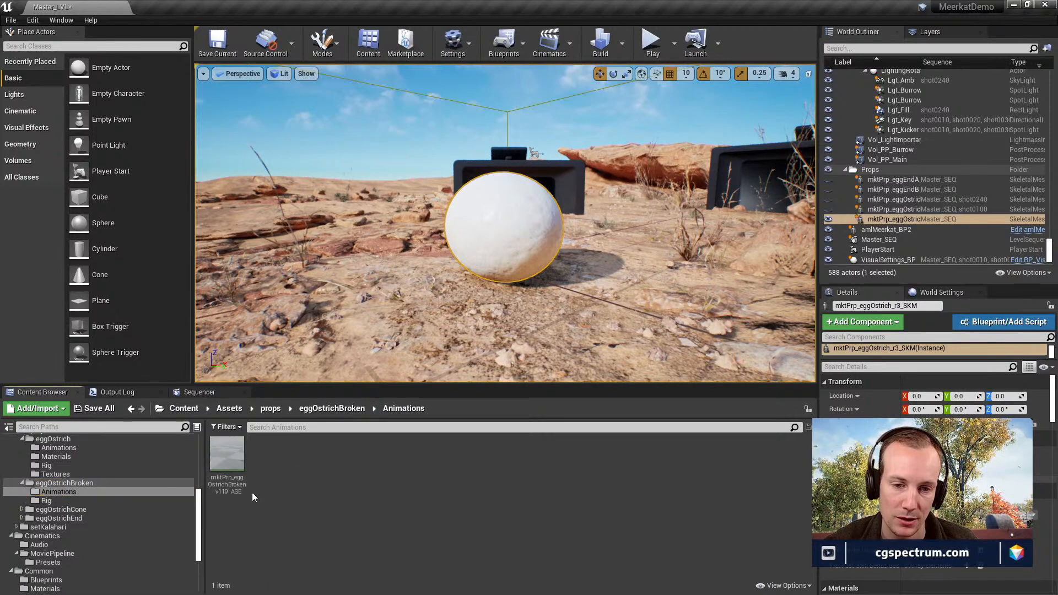
pyautogui.click(43, 498)
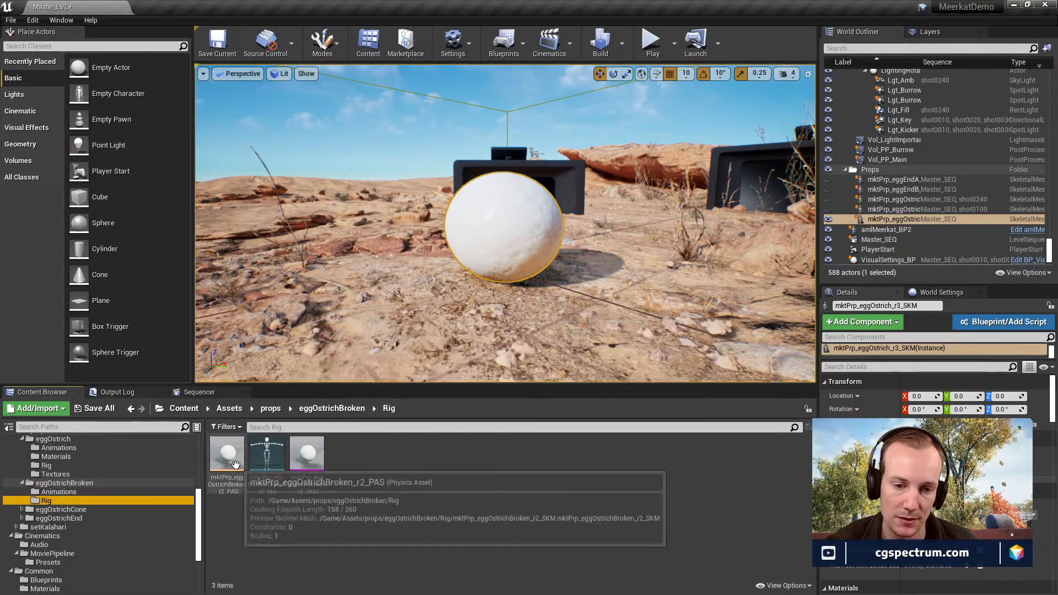
pyautogui.doubleClick(228, 454)
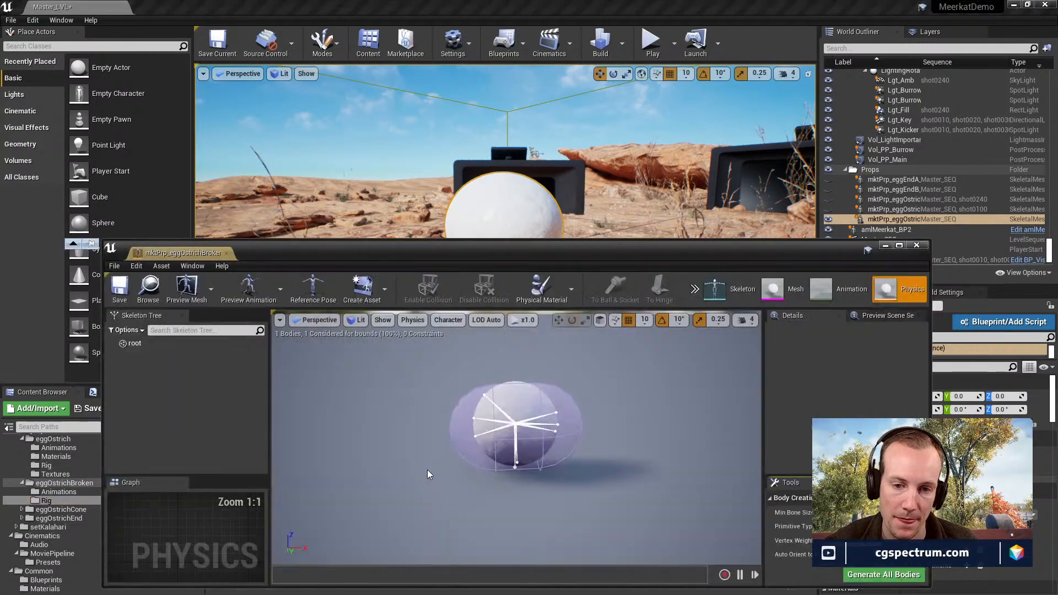
pyautogui.click(916, 246)
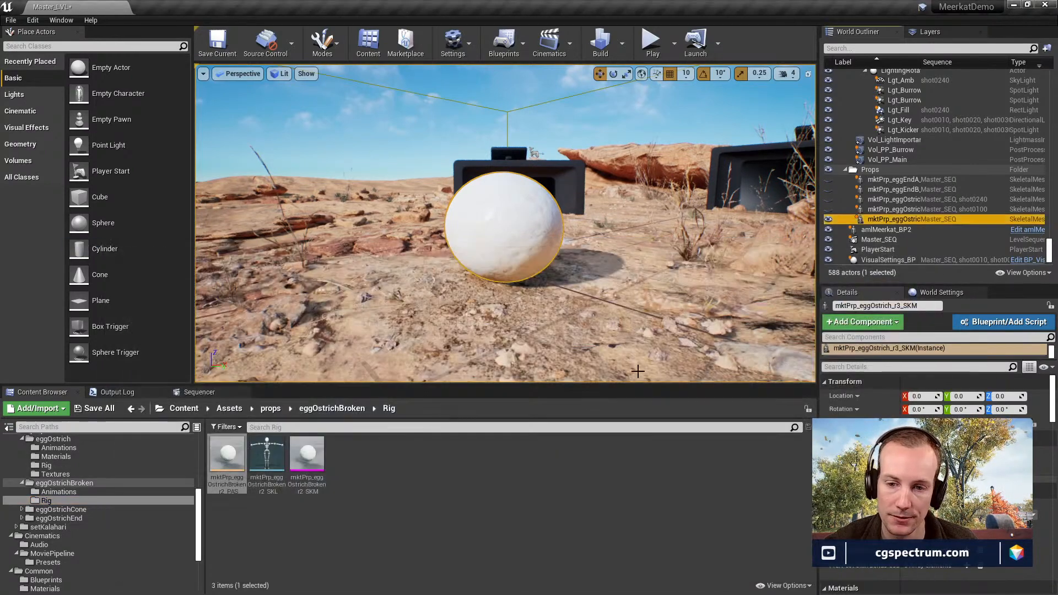
# Open the broken egg's skeletal mesh, test moving one of its shell bones with the translate gizmo and close the editor.
pyautogui.doubleClick(309, 457)
pyautogui.moveTo(588, 390)
pyautogui.keyDown('alt'); pyautogui.mouseDown()
pyautogui.moveTo(628, 383)
pyautogui.moveTo(578, 380)
pyautogui.moveTo(606, 376)
pyautogui.moveTo(573, 350)
pyautogui.moveTo(592, 333)
pyautogui.moveTo(562, 358)
pyautogui.moveTo(592, 366)
pyautogui.moveTo(584, 391)
pyautogui.mouseUp(); pyautogui.keyUp('alt')
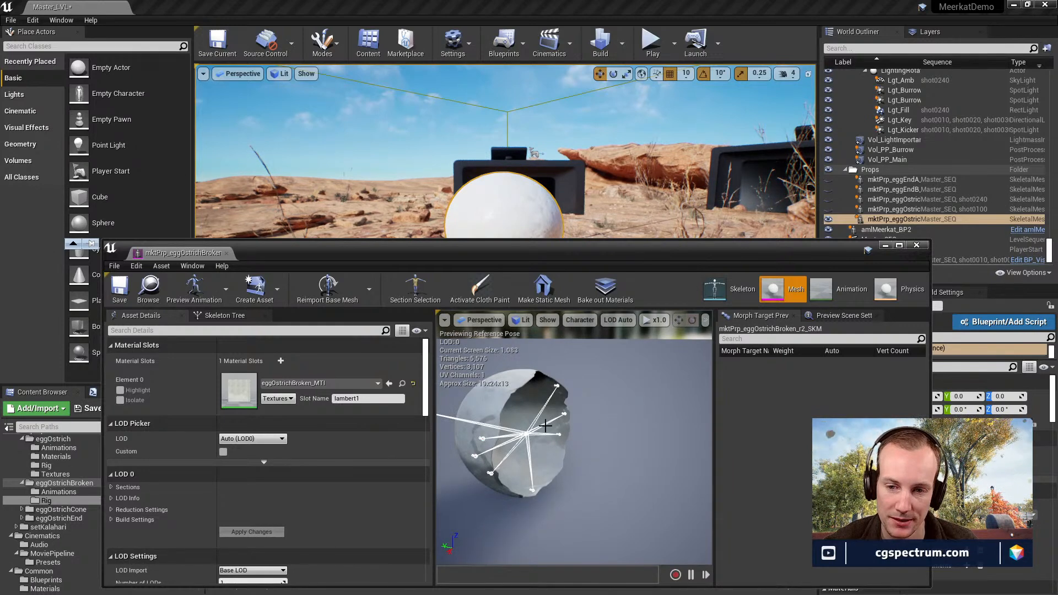
pyautogui.click(484, 440)
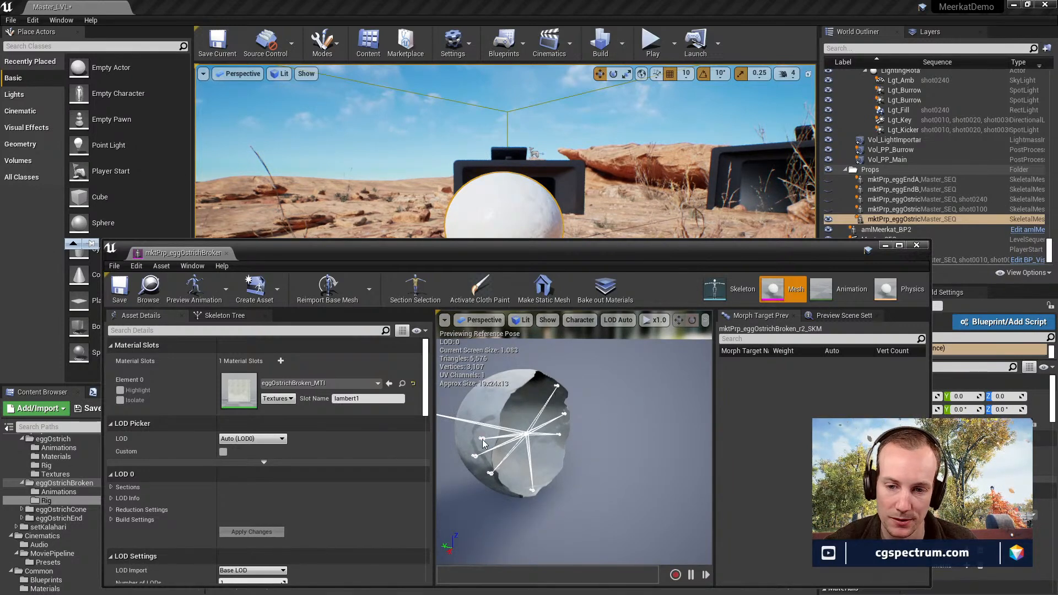
pyautogui.click(678, 321)
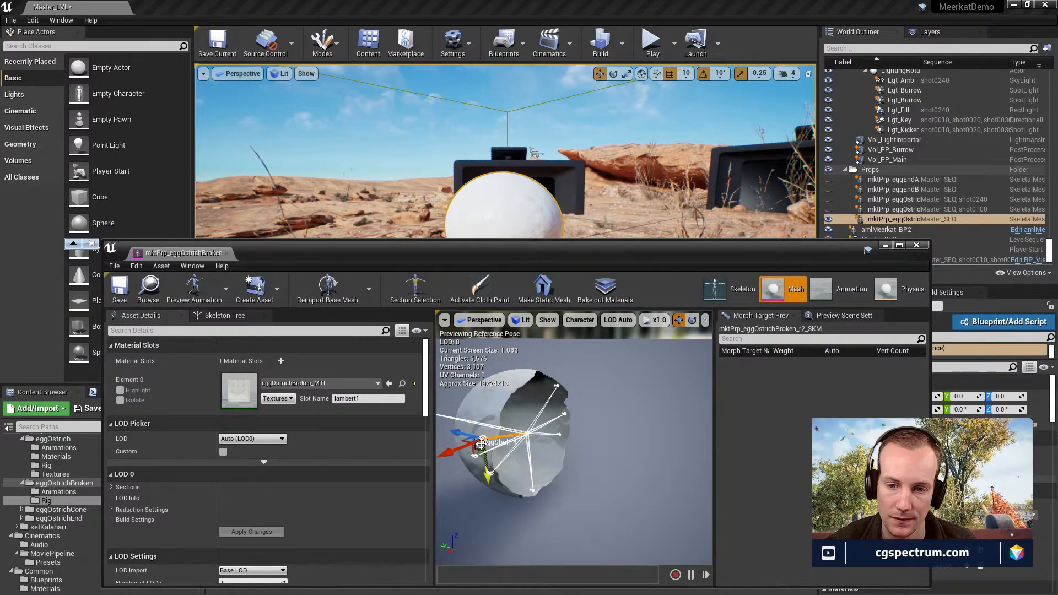
pyautogui.moveTo(512, 436); pyautogui.dragTo(484, 439)
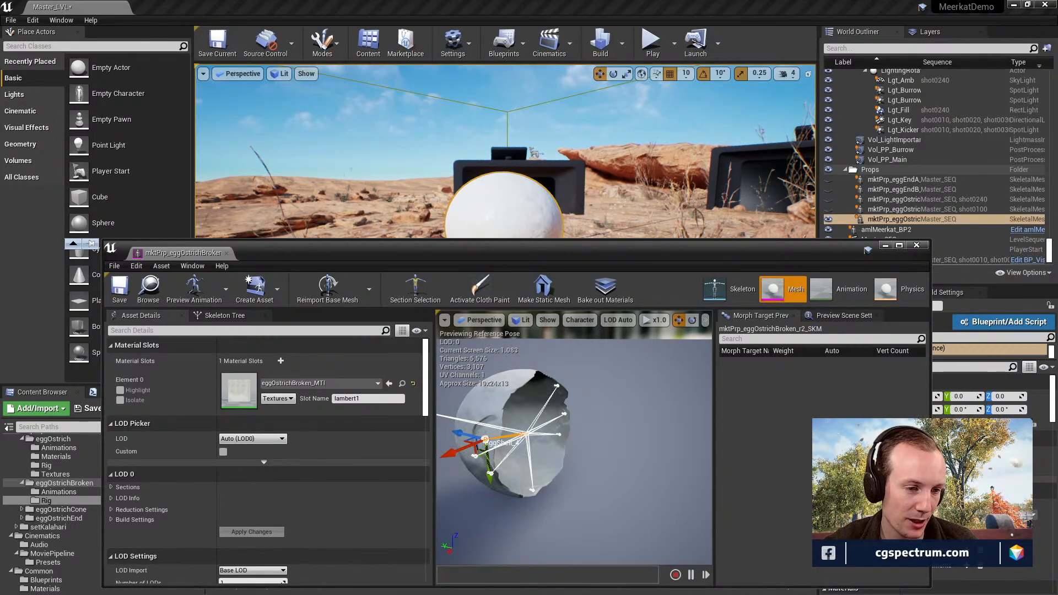
pyautogui.click(916, 246)
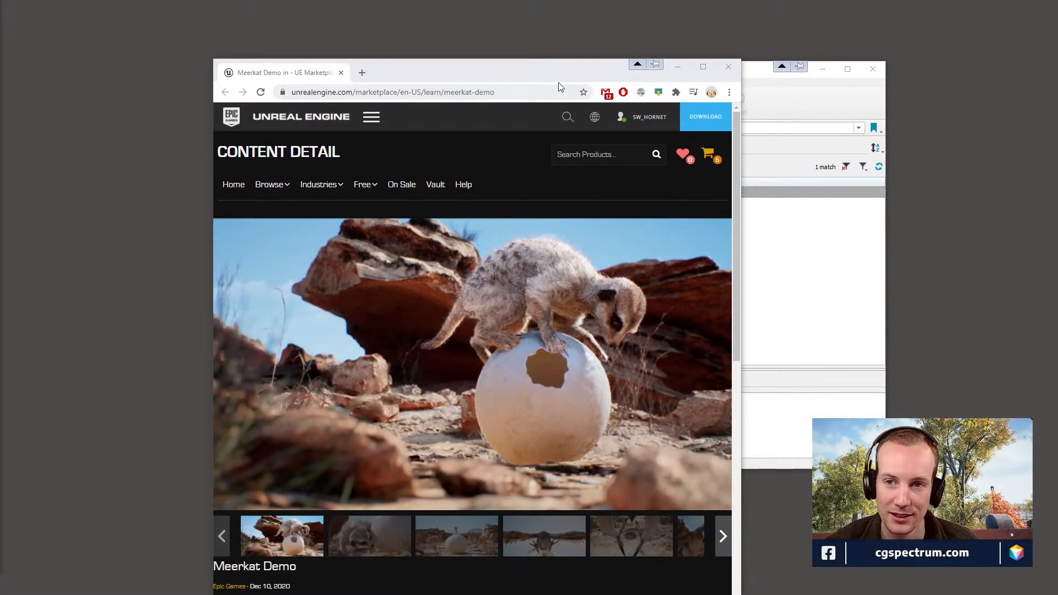
# Maximize the browser window with the Meerkat Demo marketplace page and view its gallery images of the eagle and egg.
pyautogui.doubleClick(558, 81)
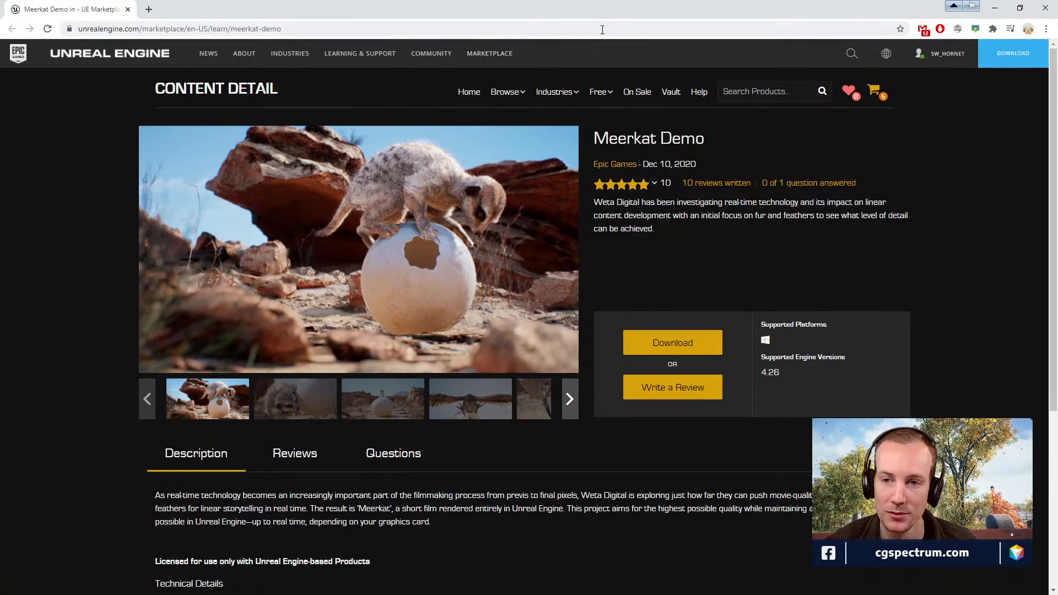
pyautogui.click(443, 416)
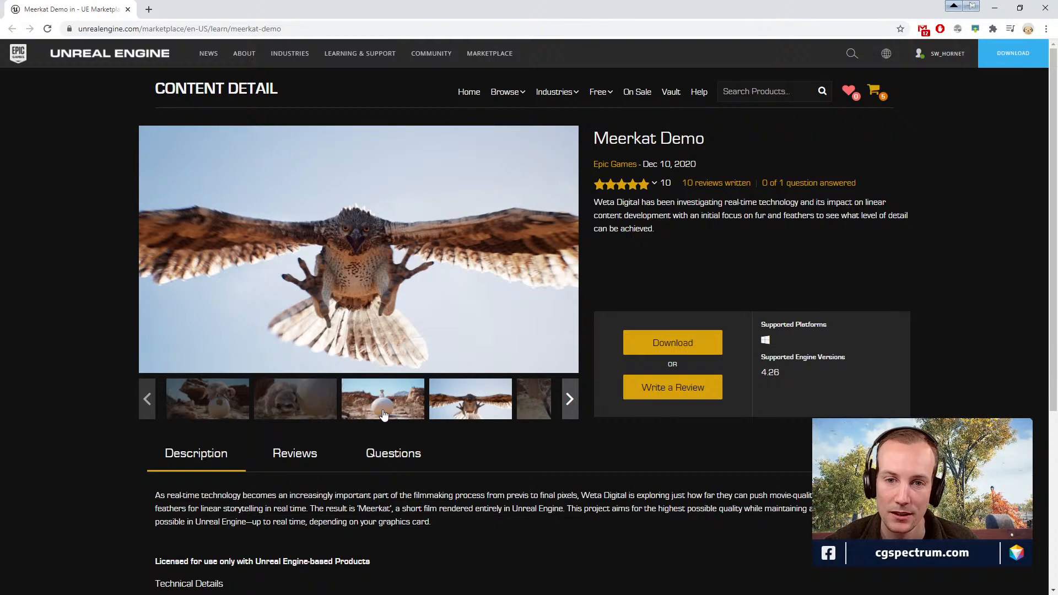
pyautogui.click(384, 414)
pyautogui.click(569, 398)
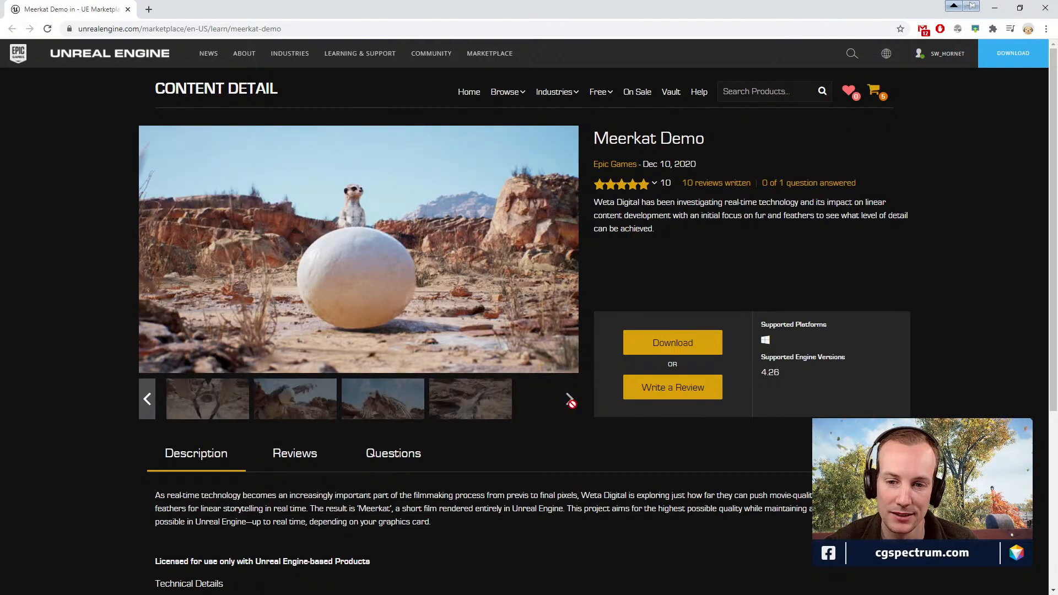
pyautogui.click(400, 410)
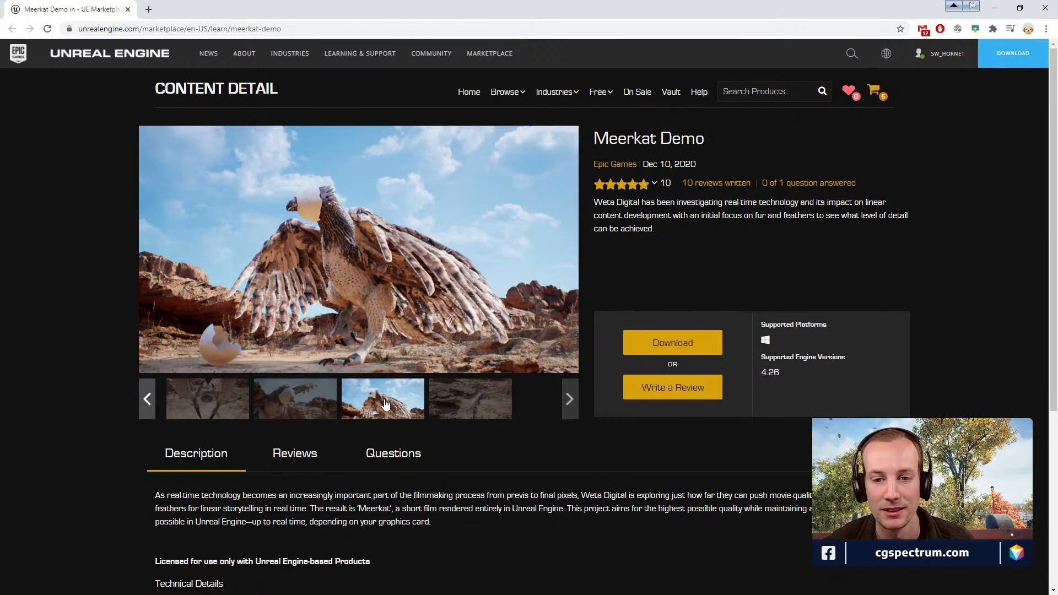
# View the gallery image of the eagle with the eggshell on its head, restore the browser to a smaller window and switch to Unreal Editor.
pyautogui.click(333, 400)
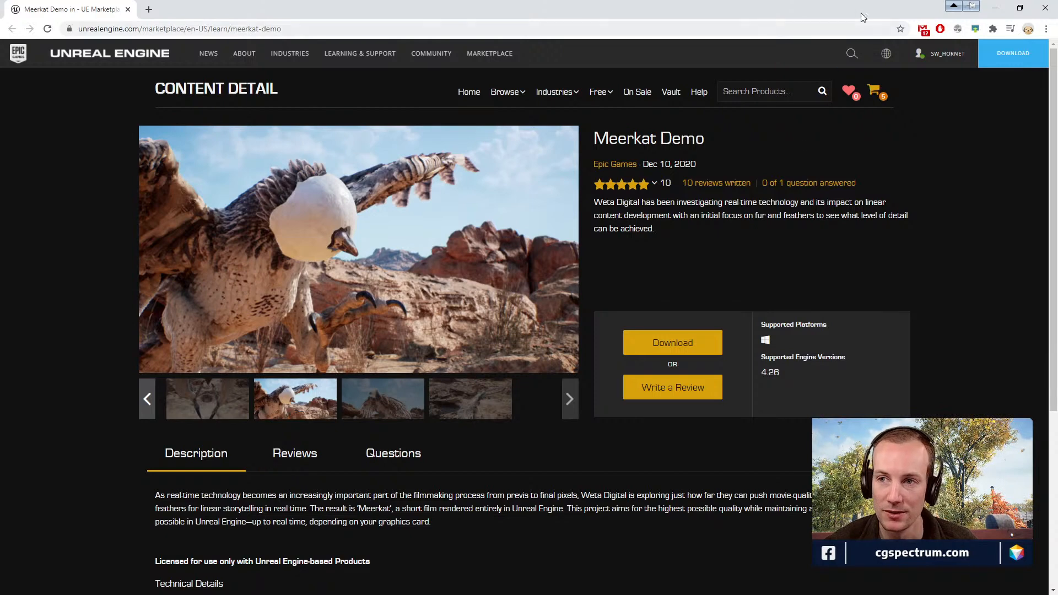
pyautogui.moveTo(863, 11); pyautogui.dragTo(686, 58)
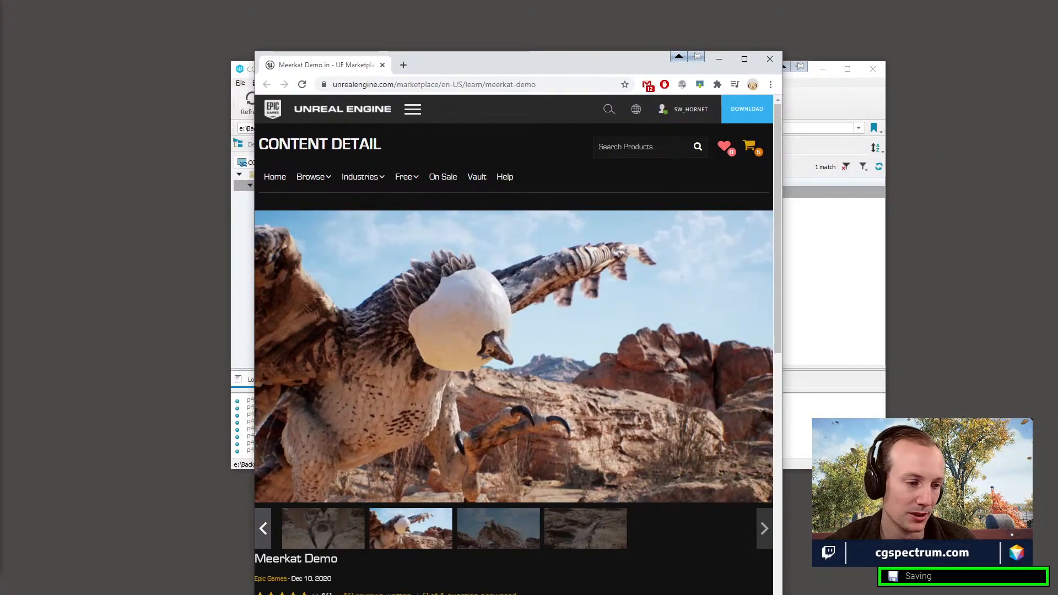
pyautogui.hotkey('alt', 'Tab')
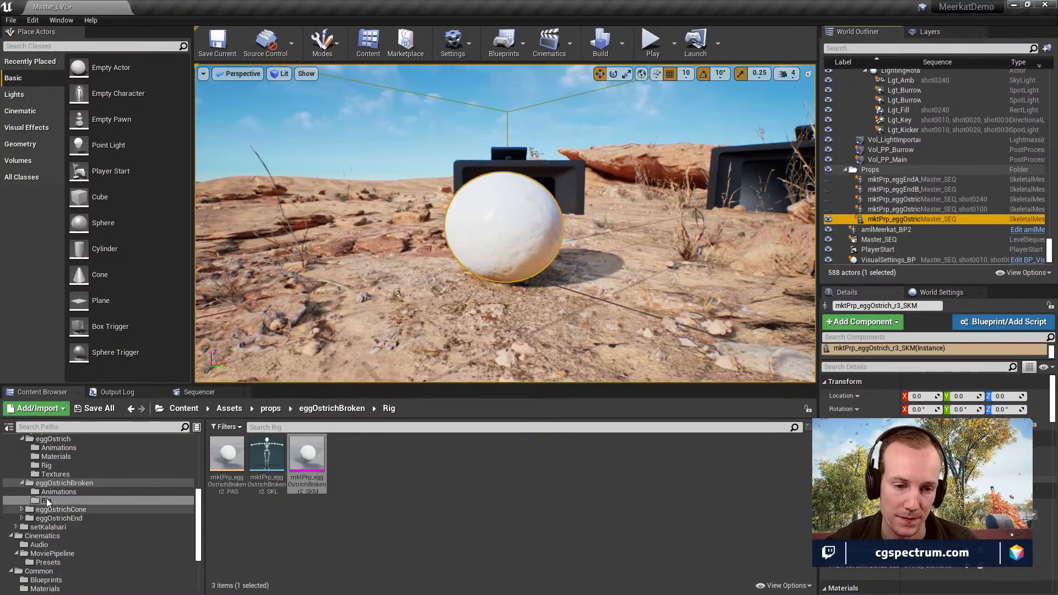
# Expand the eggOstrichCone and eggOstrichEnd prop folders and review the animation assets in their Animations folders.
pyautogui.click(22, 509)
pyautogui.click(49, 518)
pyautogui.scroll(-1, 49, 521)
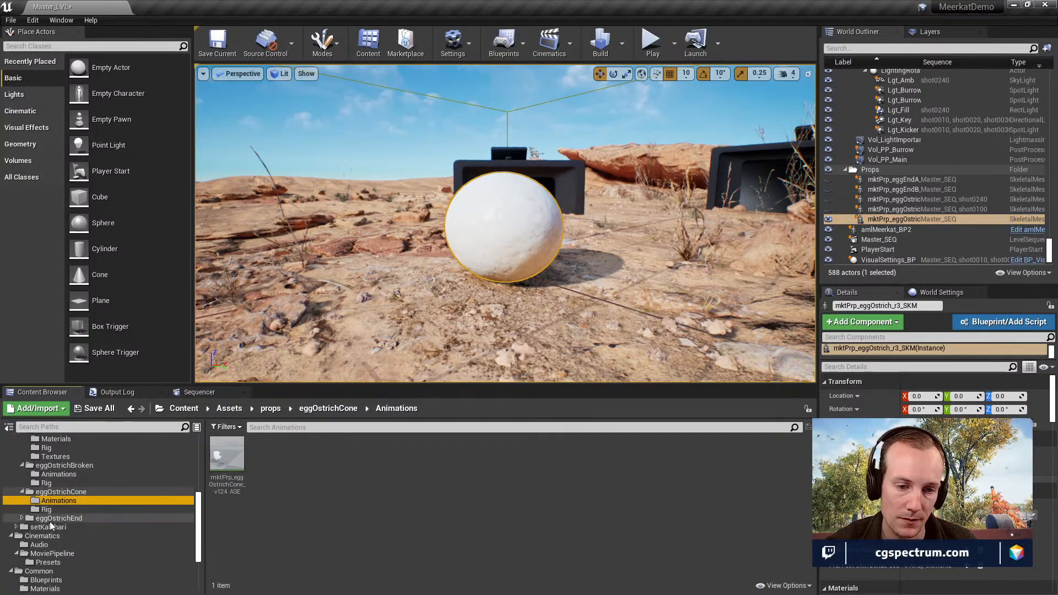
pyautogui.click(22, 518)
pyautogui.scroll(-1, 64, 517)
pyautogui.click(55, 508)
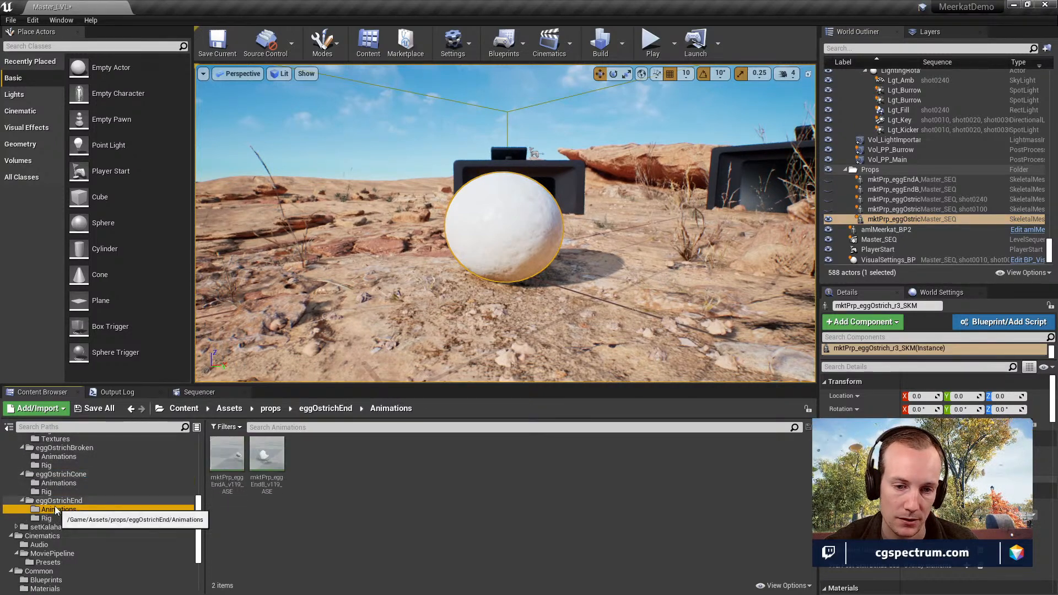
# Open the mktPrp_eggEndB_v119_ASE animation, scrub it to near its end and close the editor.
pyautogui.doubleClick(265, 456)
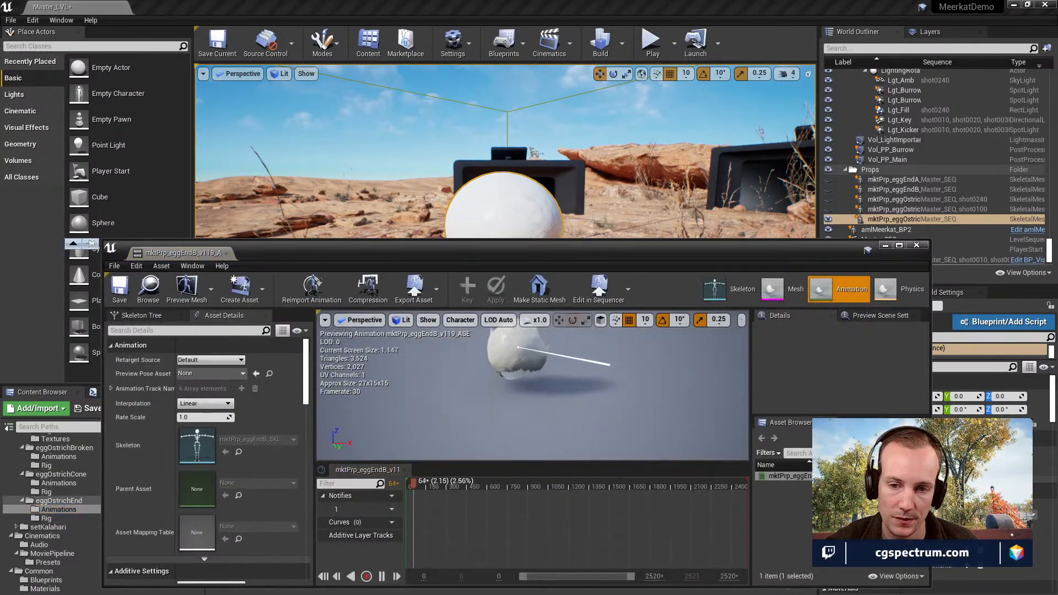
pyautogui.moveTo(422, 485); pyautogui.dragTo(739, 492)
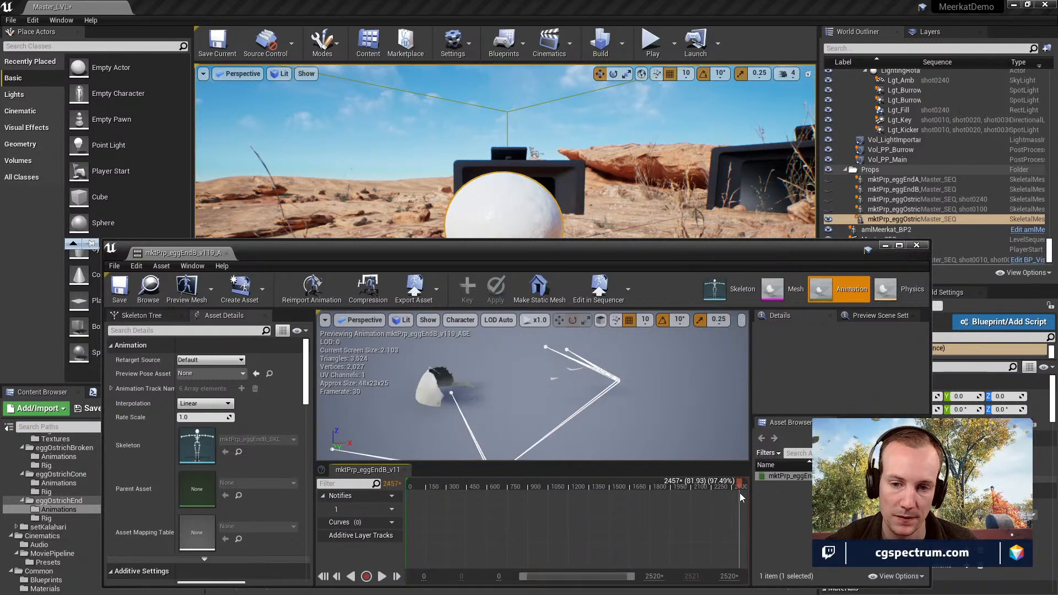
pyautogui.click(924, 245)
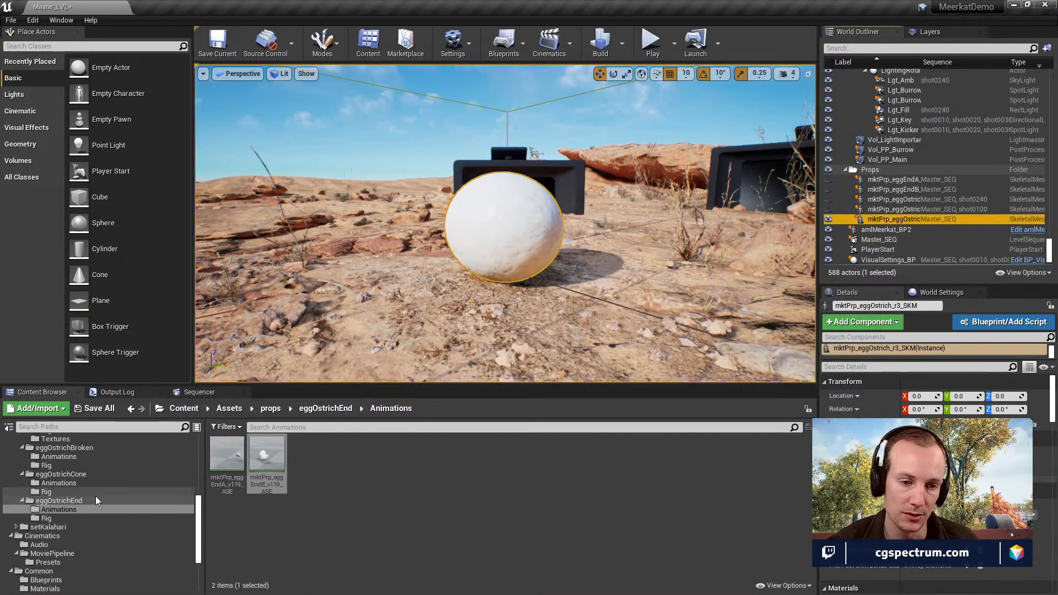
# Look through the project folder tree and review the contents of the Megascans folder and its 3D_Plants subfolder.
pyautogui.scroll(3, 95, 496)
pyautogui.scroll(5, 96, 491)
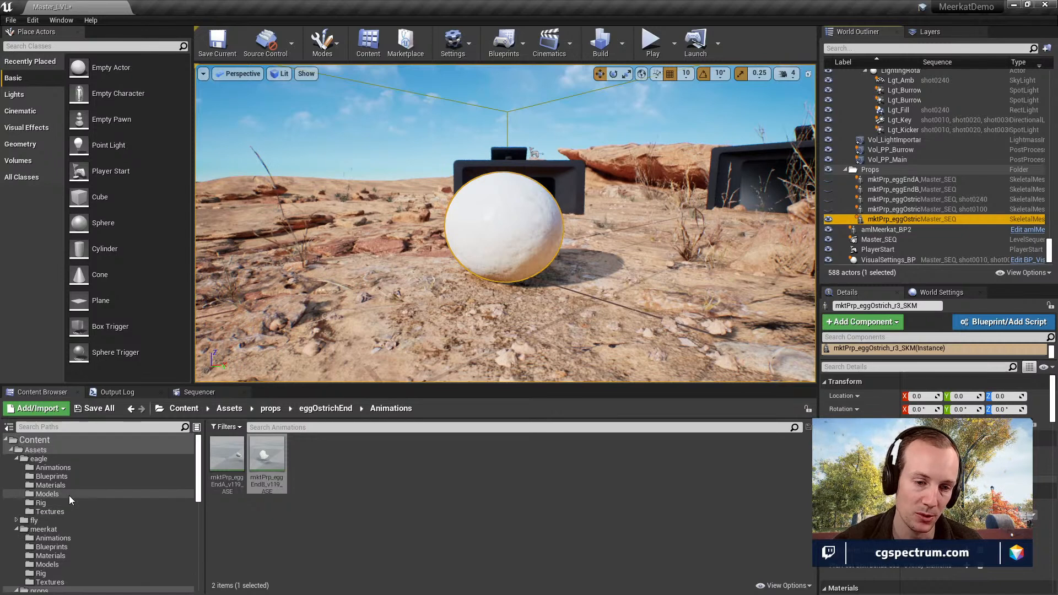
pyautogui.scroll(-8, 64, 505)
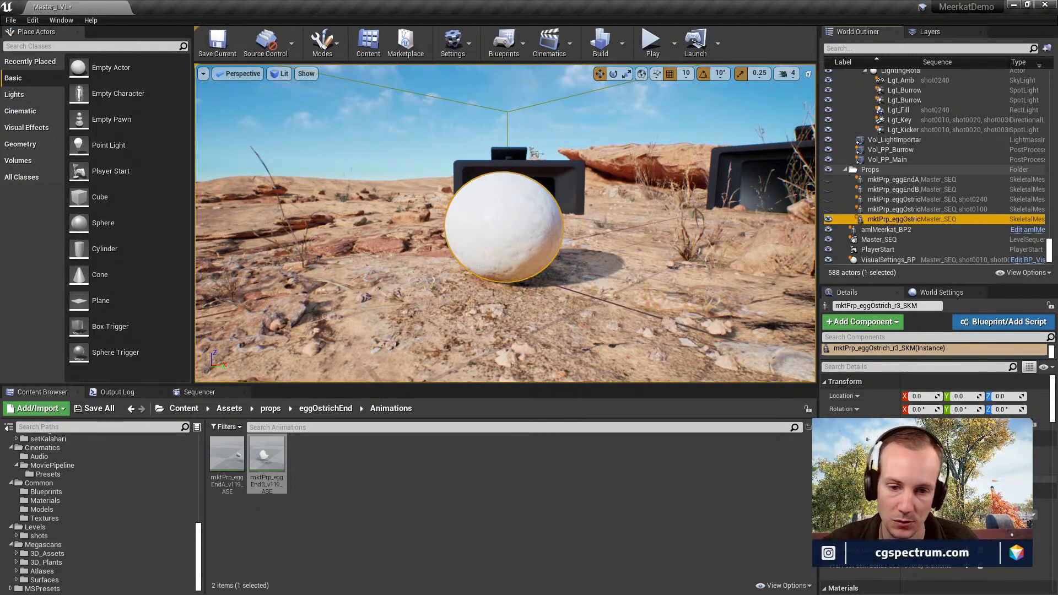
pyautogui.click(58, 561)
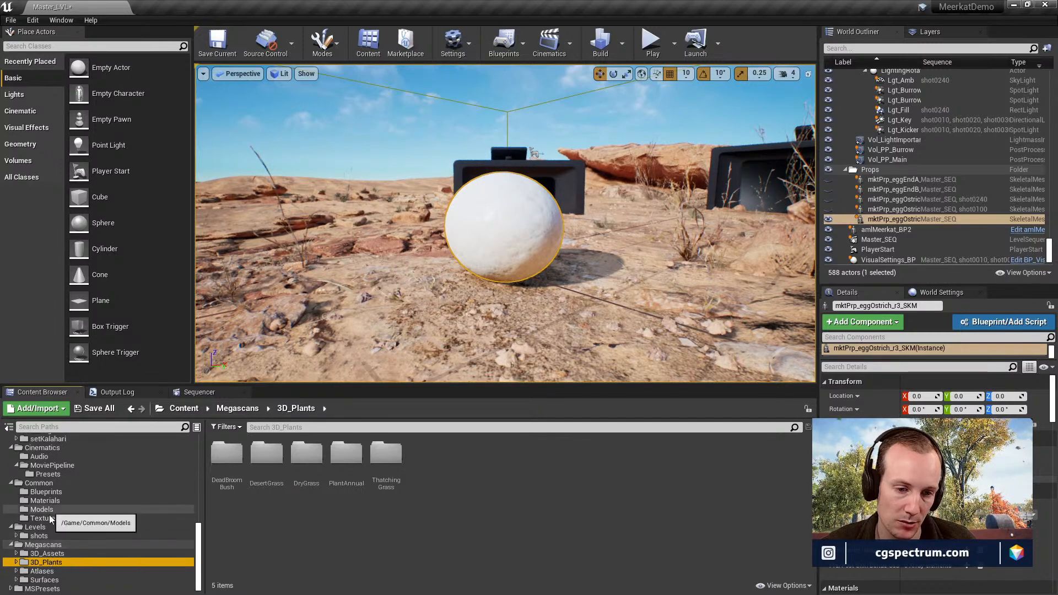
pyautogui.click(39, 544)
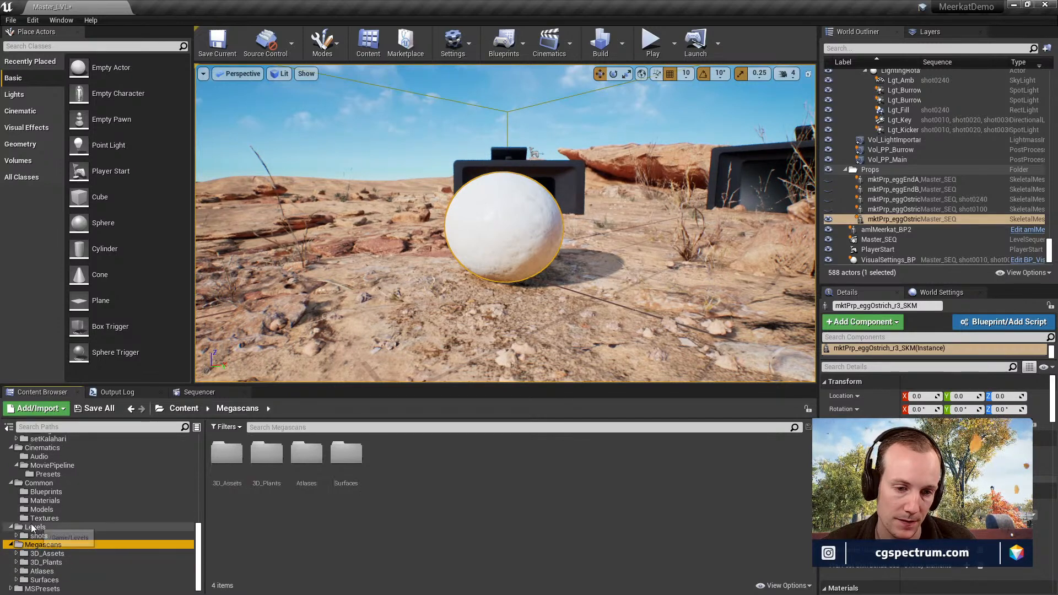
# Open the Master_SEQ level sequence from the Levels folder and enlarge the Sequencer area.
pyautogui.click(32, 525)
pyautogui.click(346, 458)
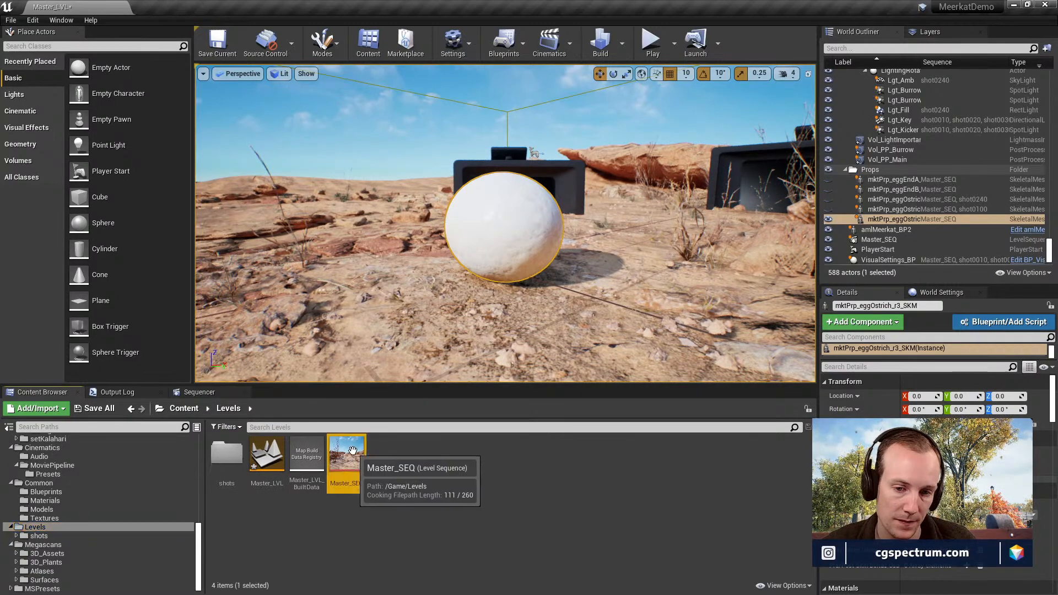
pyautogui.doubleClick(346, 458)
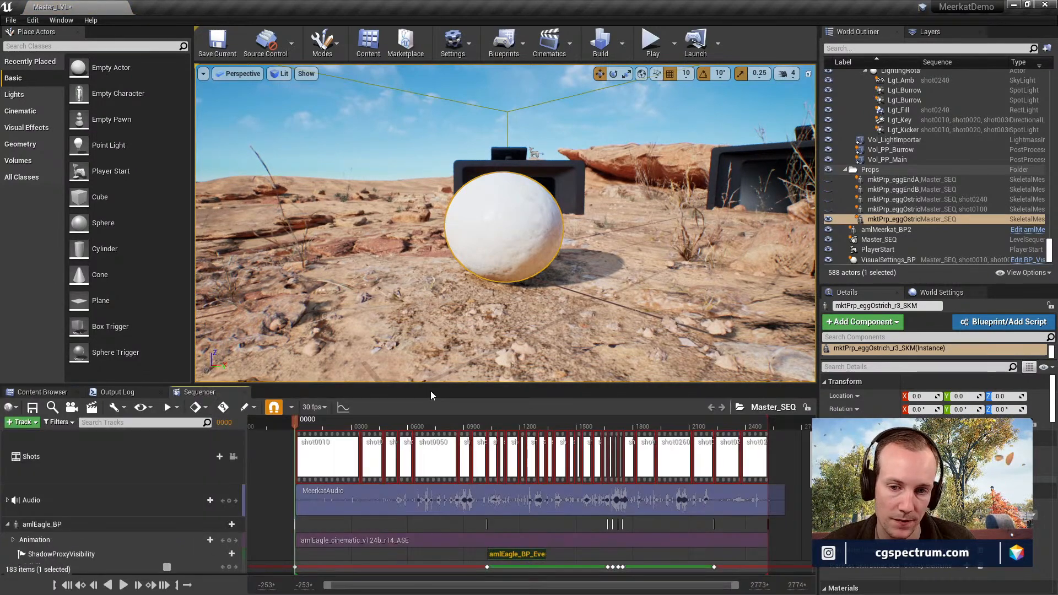
pyautogui.moveTo(430, 385); pyautogui.dragTo(431, 253)
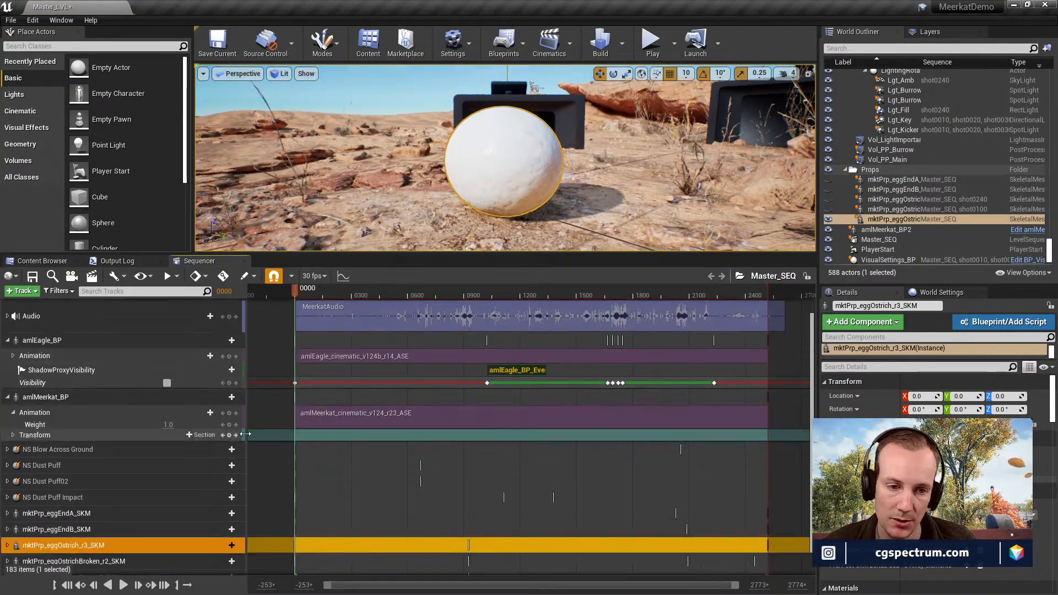
# Expand the eggEndB, eggOstrichBroken and eggOstrichCone tracks and examine their animation, transform and visibility tracks.
pyautogui.scroll(-2, 249, 434)
pyautogui.click(8, 504)
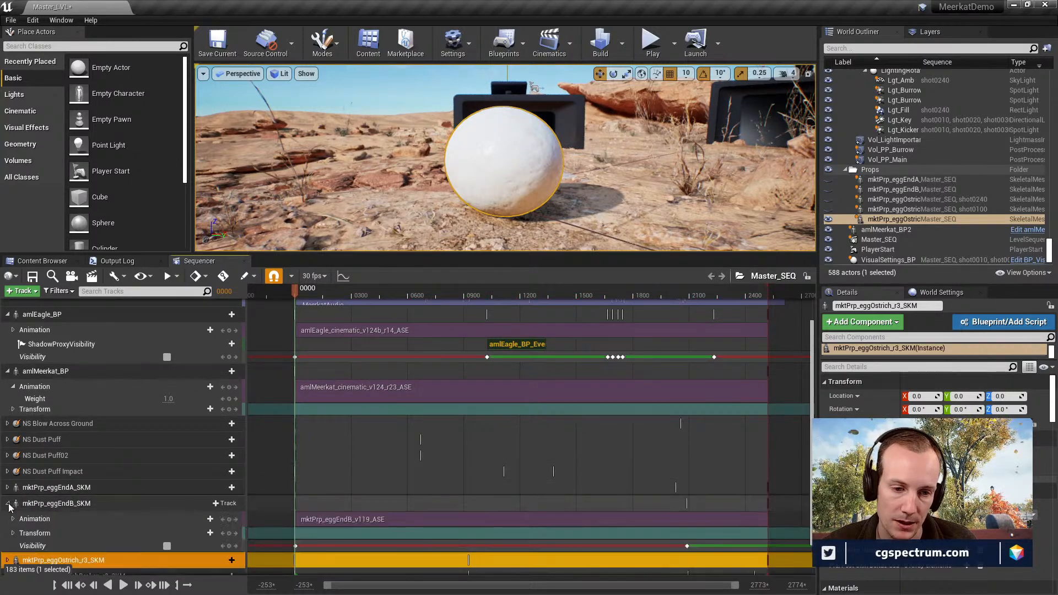
pyautogui.scroll(-3, 9, 507)
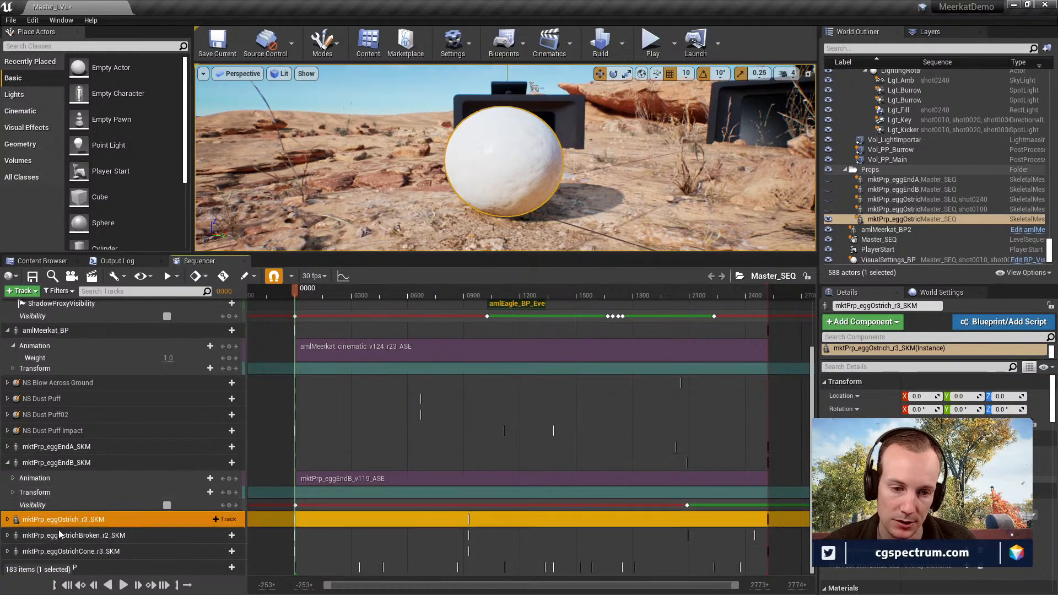
pyautogui.click(10, 535)
pyautogui.click(8, 535)
pyautogui.scroll(-6, 80, 524)
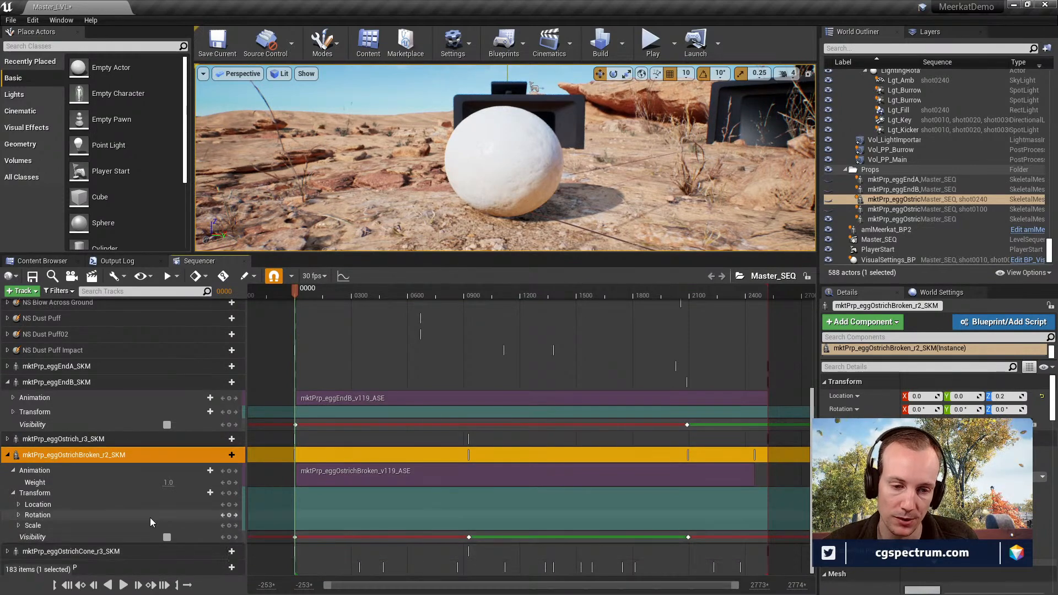
pyautogui.click(8, 552)
pyautogui.scroll(-6, 137, 507)
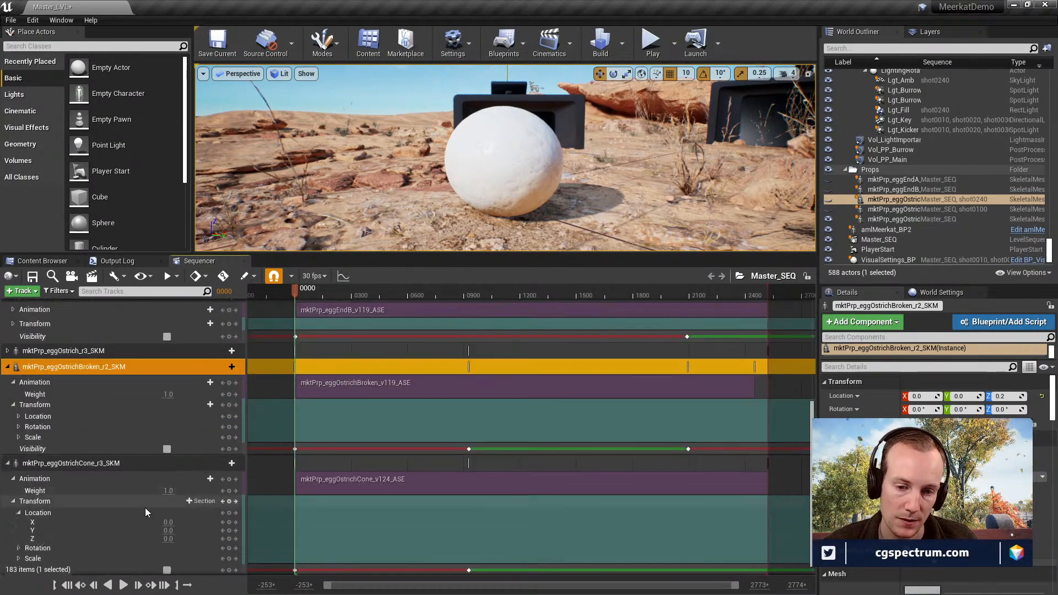
pyautogui.scroll(8, 582, 548)
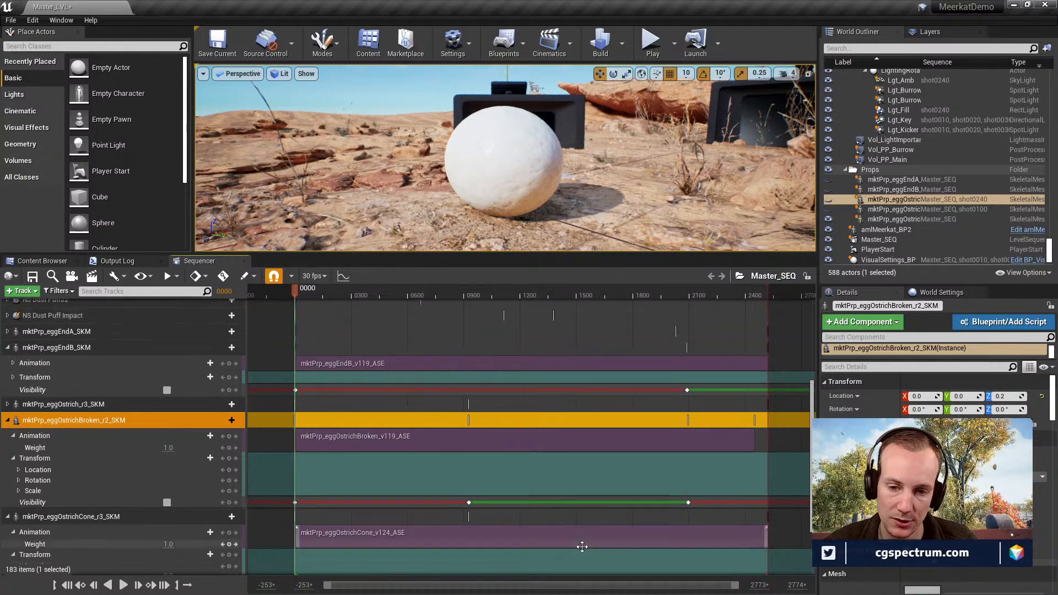
pyautogui.scroll(8, 582, 546)
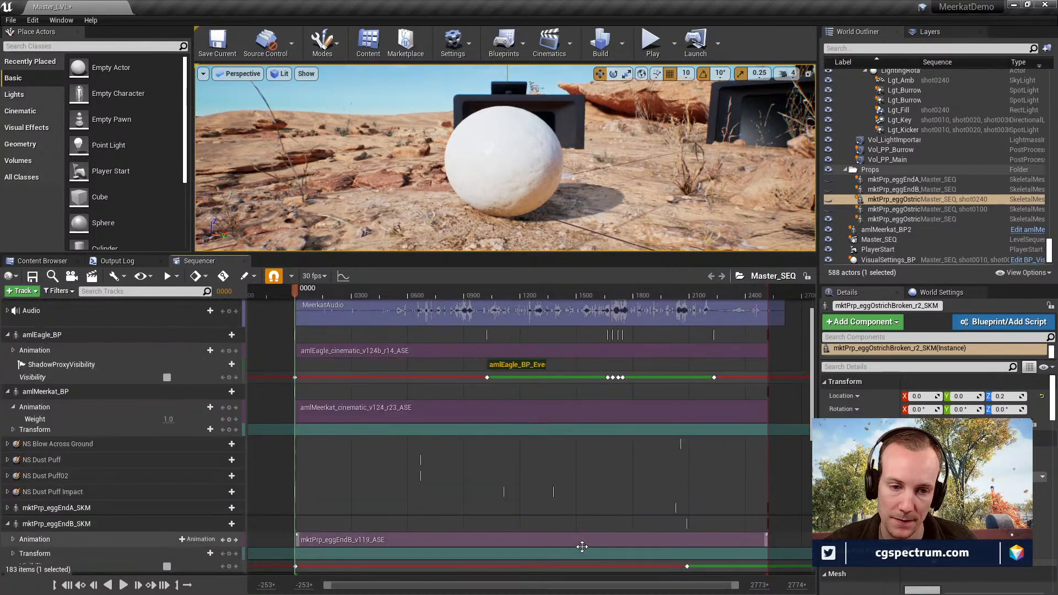
# Expand the NS Dust Puff and NS Dust Puff02 tracks and select the Niagara component of NS Dust Puff02.
pyautogui.click(8, 511)
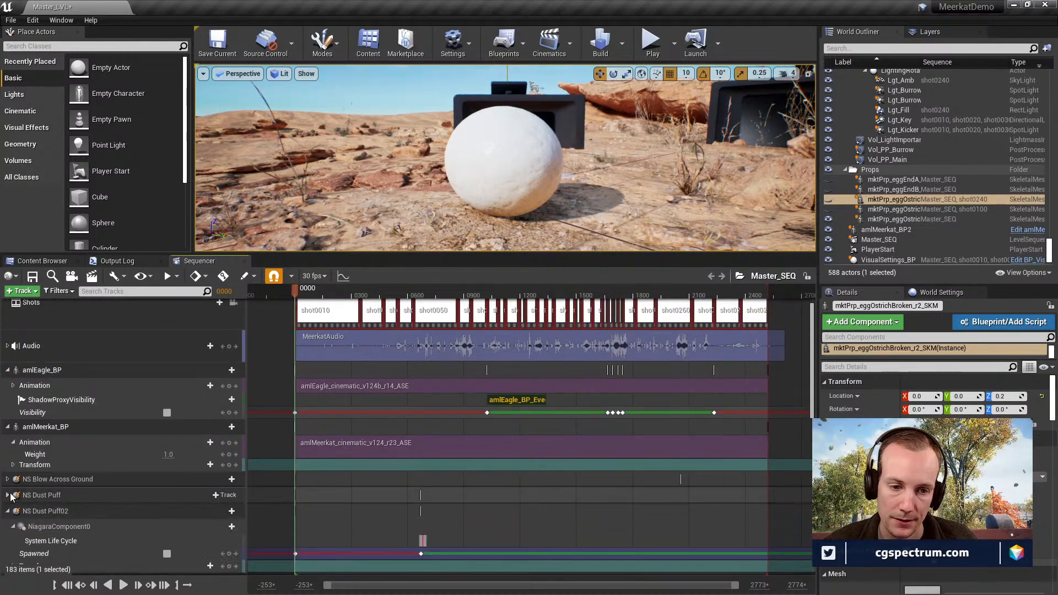
pyautogui.click(8, 494)
pyautogui.scroll(-4, 351, 515)
pyautogui.scroll(-1, 351, 515)
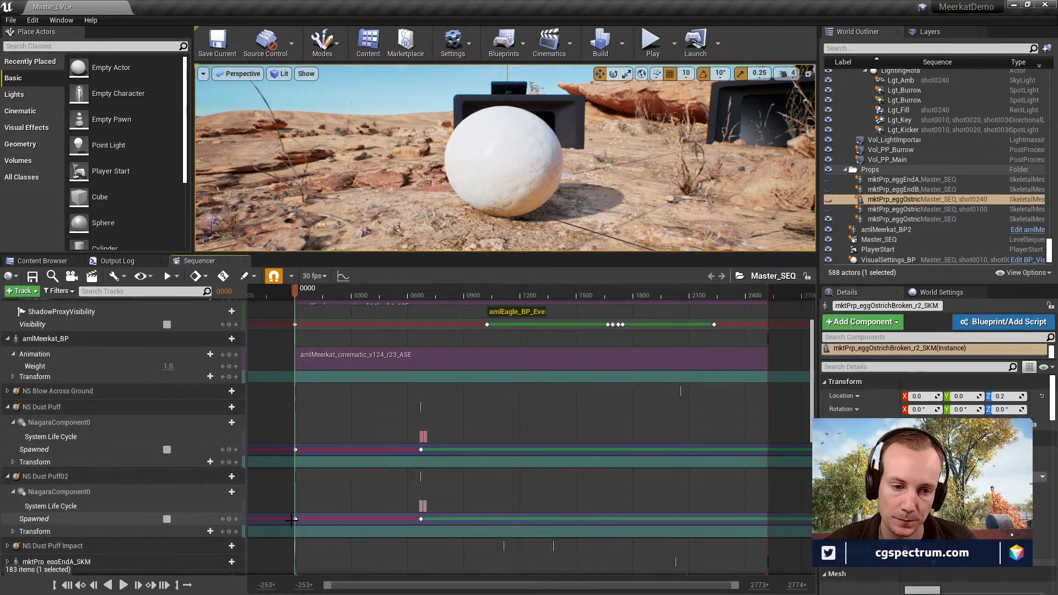
pyautogui.click(72, 493)
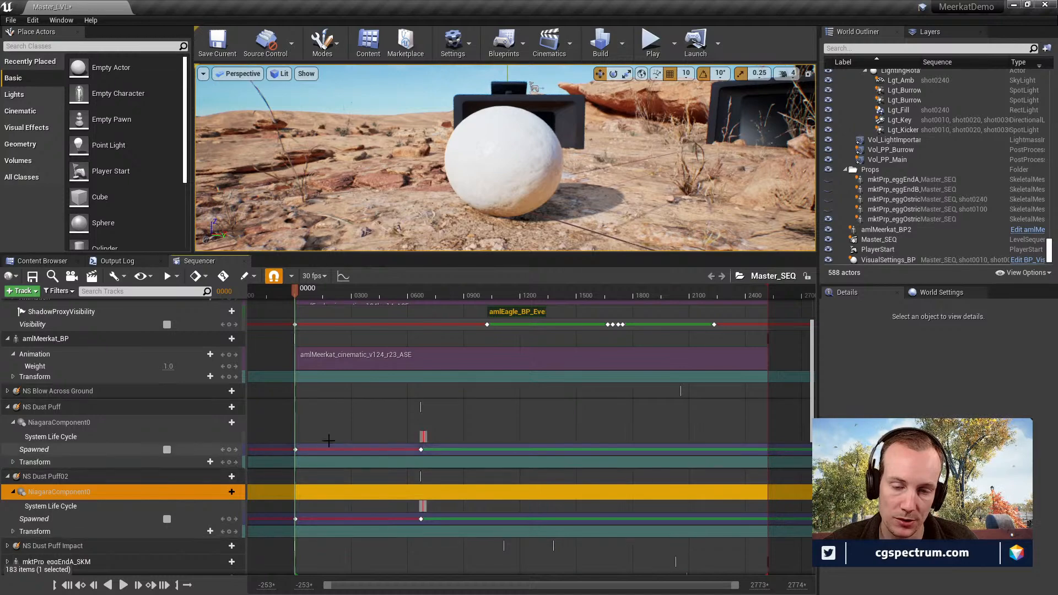
# Scrub the master sequence to about frame 1125, select the meerkat character in the level and view its fur up close.
pyautogui.moveTo(330, 297); pyautogui.dragTo(507, 308)
pyautogui.moveTo(477, 113); pyautogui.dragTo(450, 88, button='right')
pyautogui.click(531, 127)
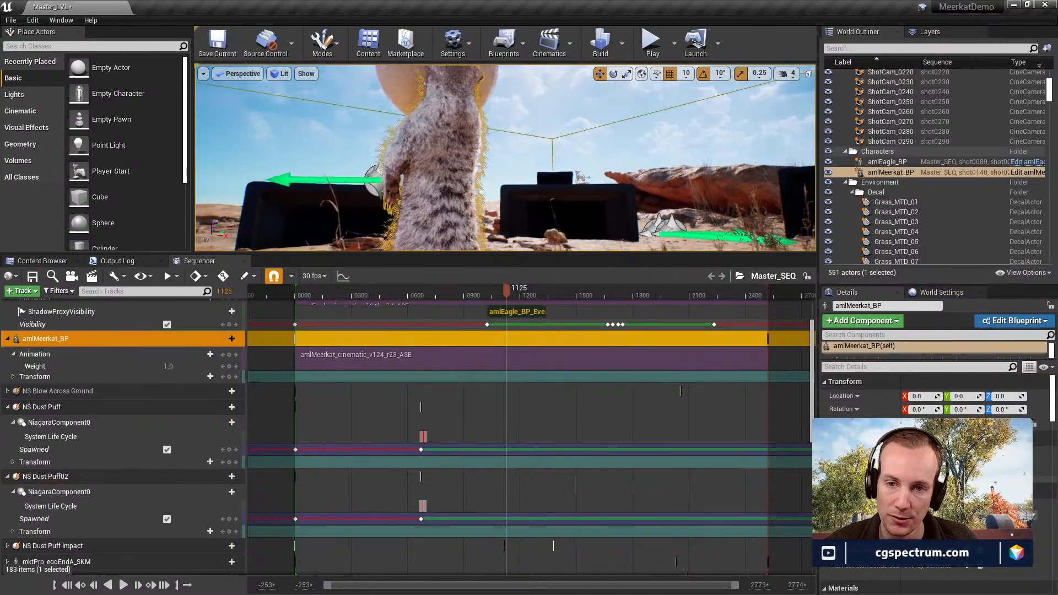
pyautogui.press('w')
pyautogui.moveTo(531, 126); pyautogui.dragTo(539, 125, button='right')
pyautogui.press('s')
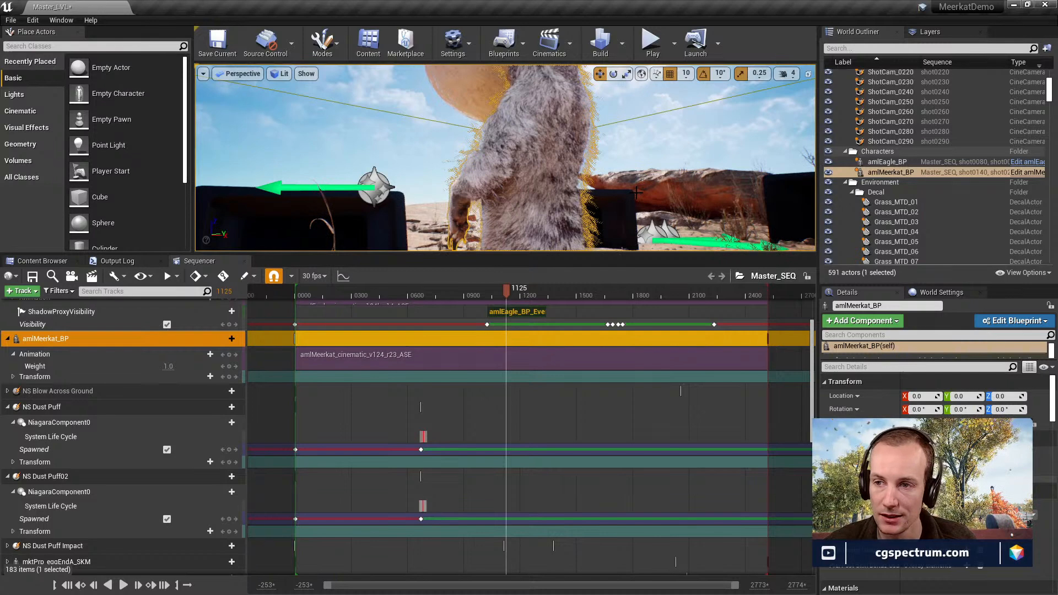
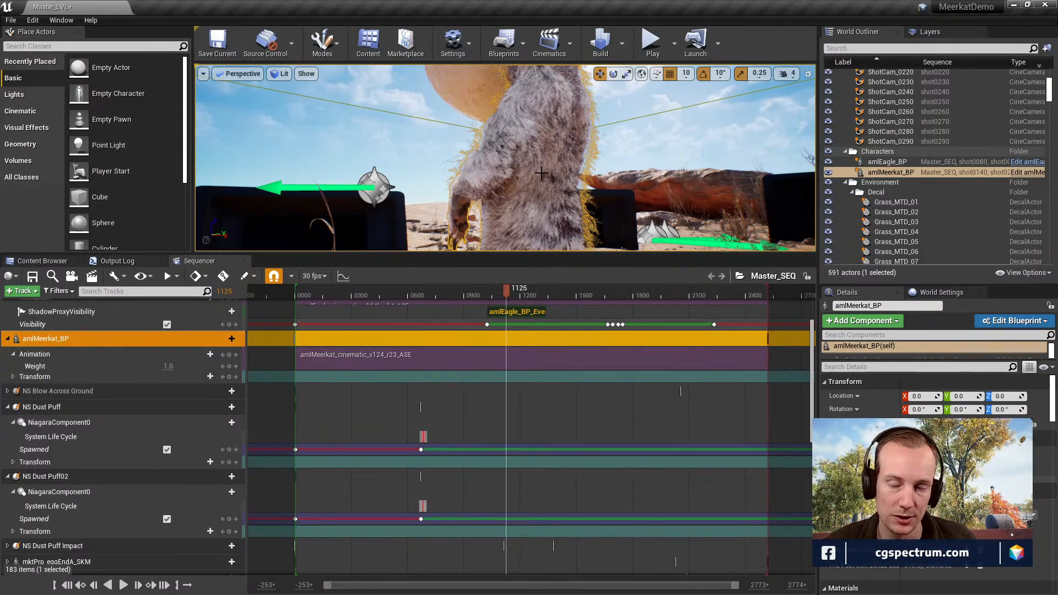
# Enlarge the level viewport and examine the meerkat wearing the eggshell cone from several angles and distances.
pyautogui.moveTo(549, 251); pyautogui.dragTo(551, 423)
pyautogui.moveTo(595, 209); pyautogui.dragTo(609, 265, button='right')
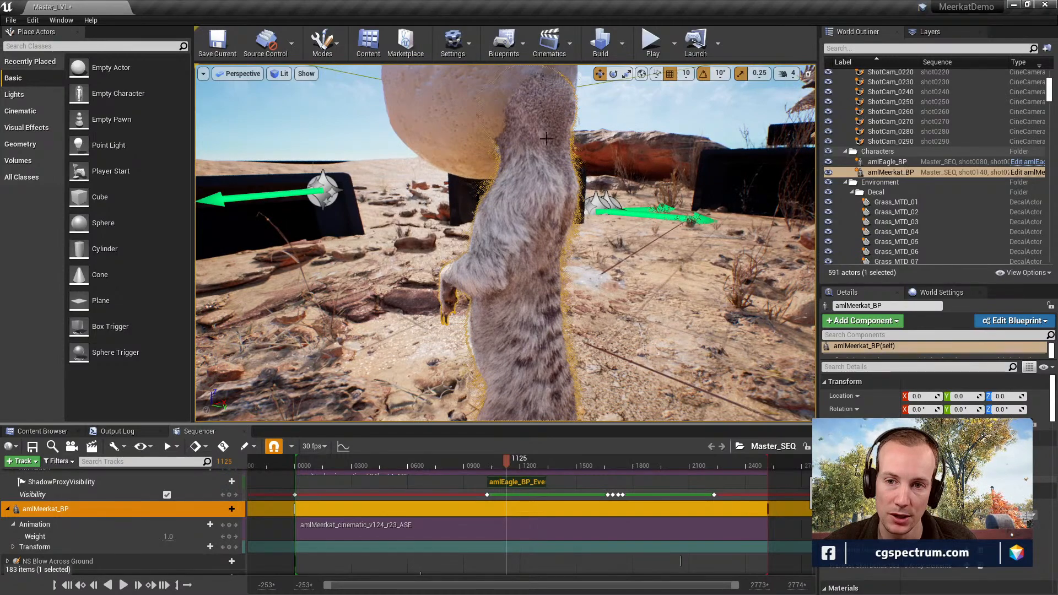
pyautogui.moveTo(505, 243); pyautogui.dragTo(593, 273, button='right')
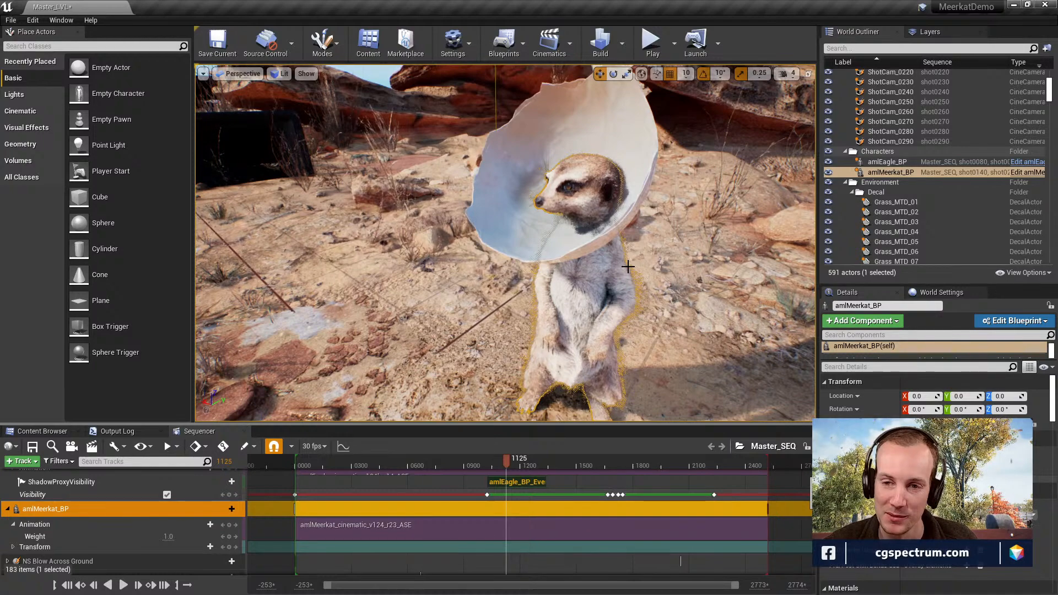
pyautogui.moveTo(628, 267); pyautogui.dragTo(598, 269, button='right')
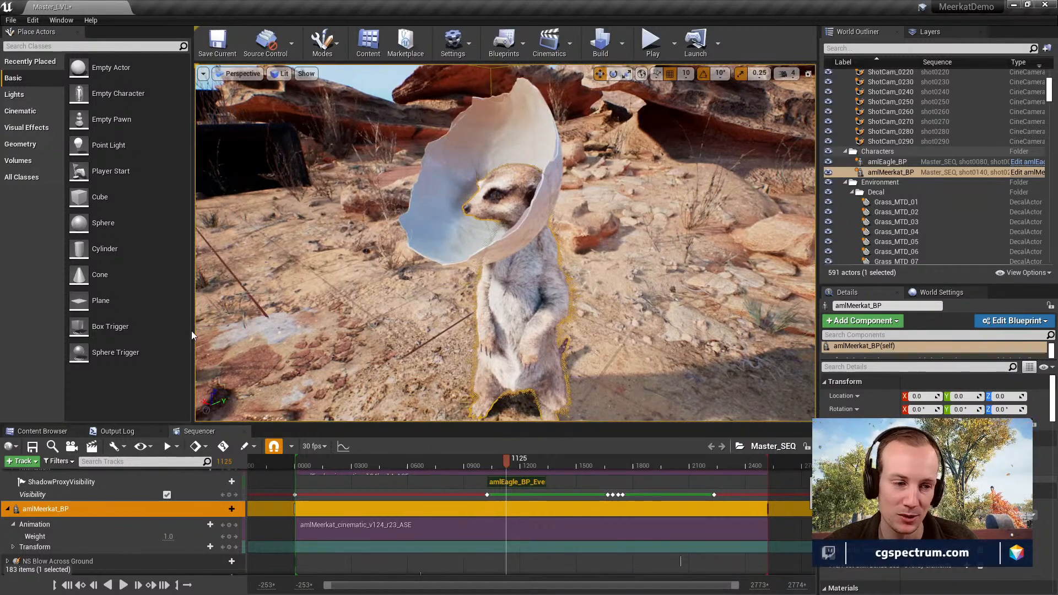
pyautogui.moveTo(599, 231); pyautogui.dragTo(601, 180, button='right')
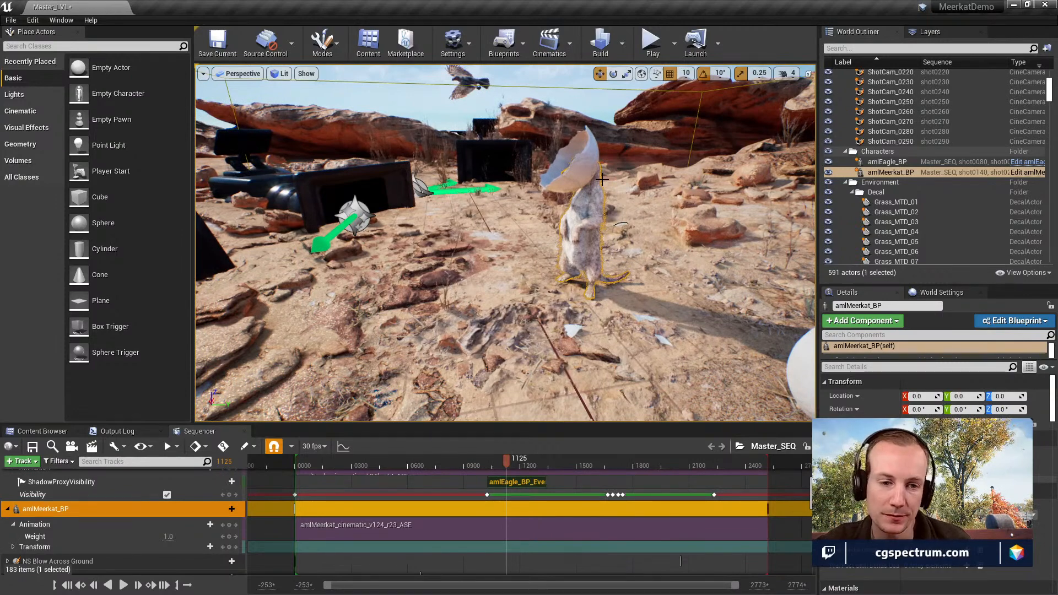
# Enlarge the Content Browser, locate the meerkat's Rig folder and open the amlMeerkat_RIG control rig.
pyautogui.click(44, 431)
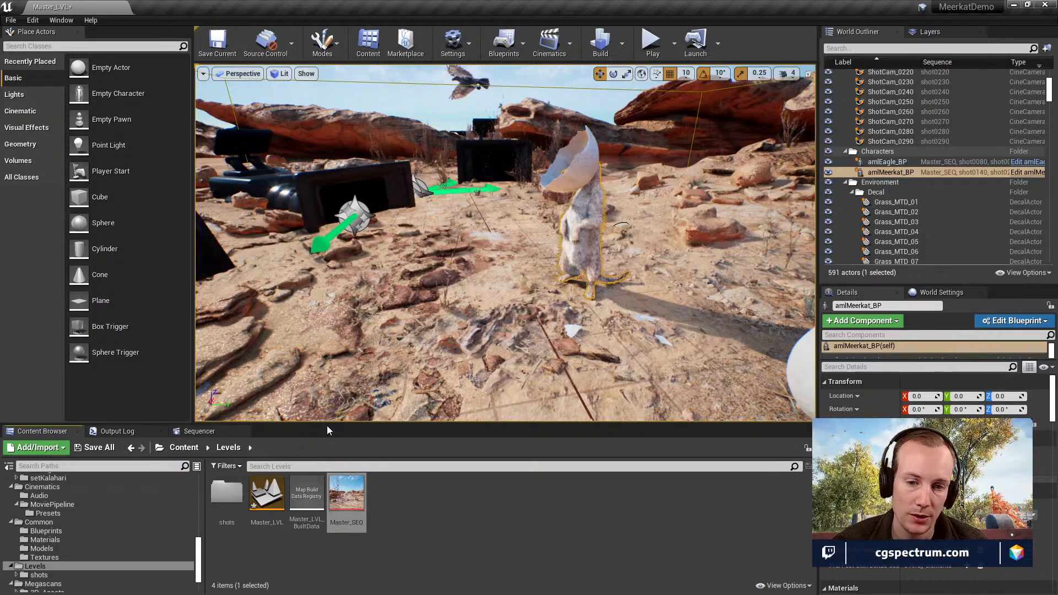
pyautogui.moveTo(333, 425); pyautogui.dragTo(326, 320)
pyautogui.scroll(10, 95, 448)
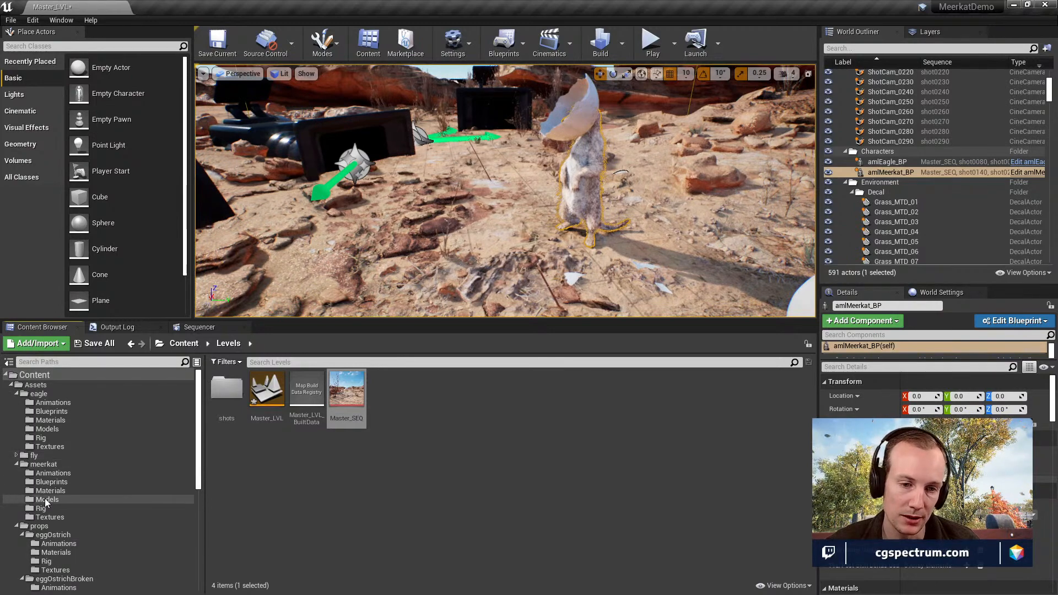
pyautogui.click(41, 508)
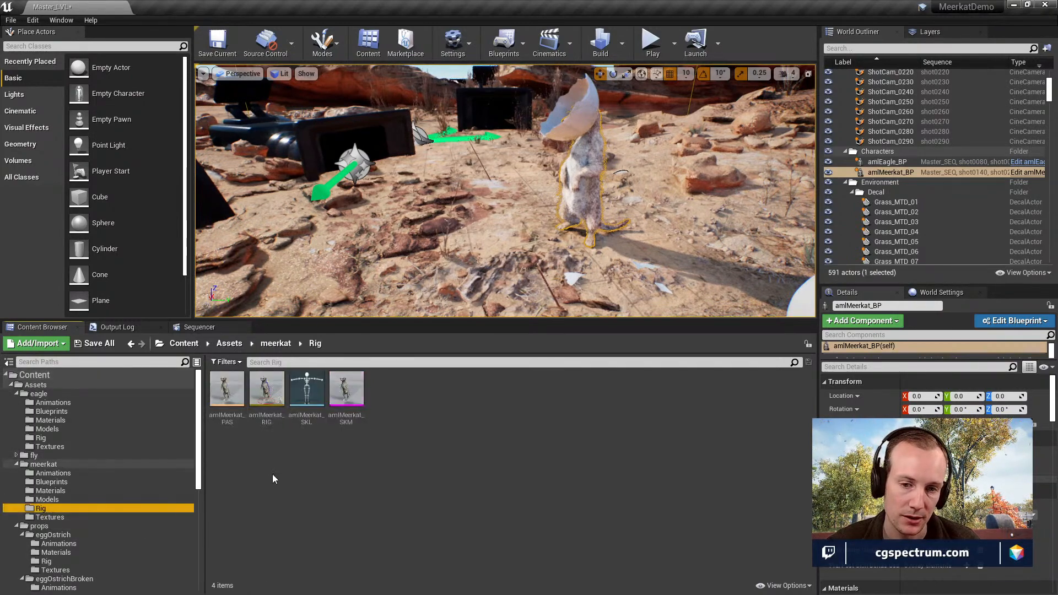
pyautogui.doubleClick(267, 390)
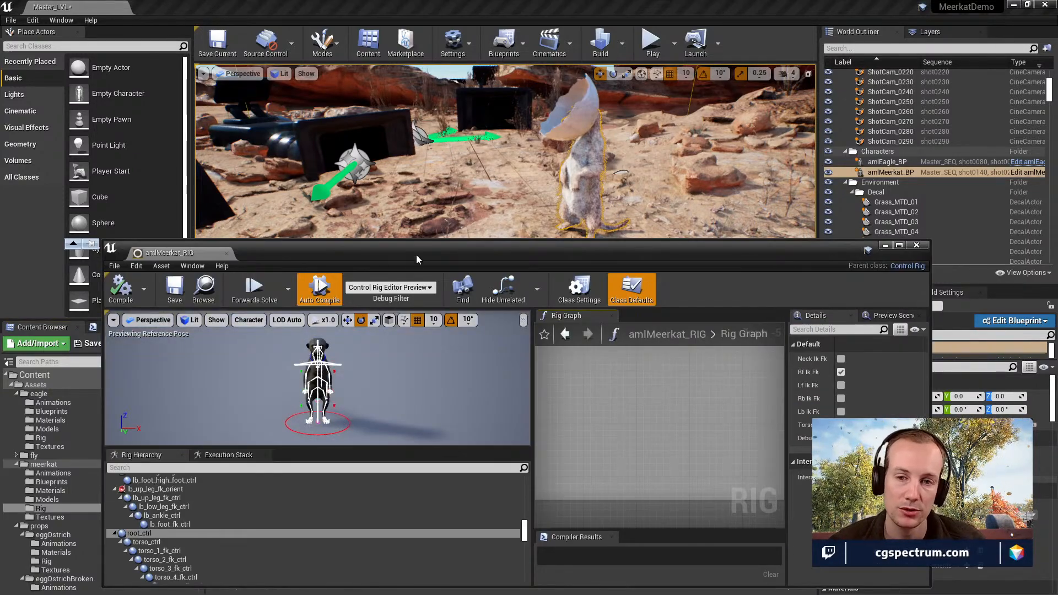
# Maximize the amlMeerkat_RIG editor, widen the Rig Graph, examine its foot, tail and leg IK node groups, and close the editor.
pyautogui.doubleClick(415, 255)
pyautogui.moveTo(645, 277); pyautogui.dragTo(778, 375, button='right')
pyautogui.scroll(-7, 669, 315)
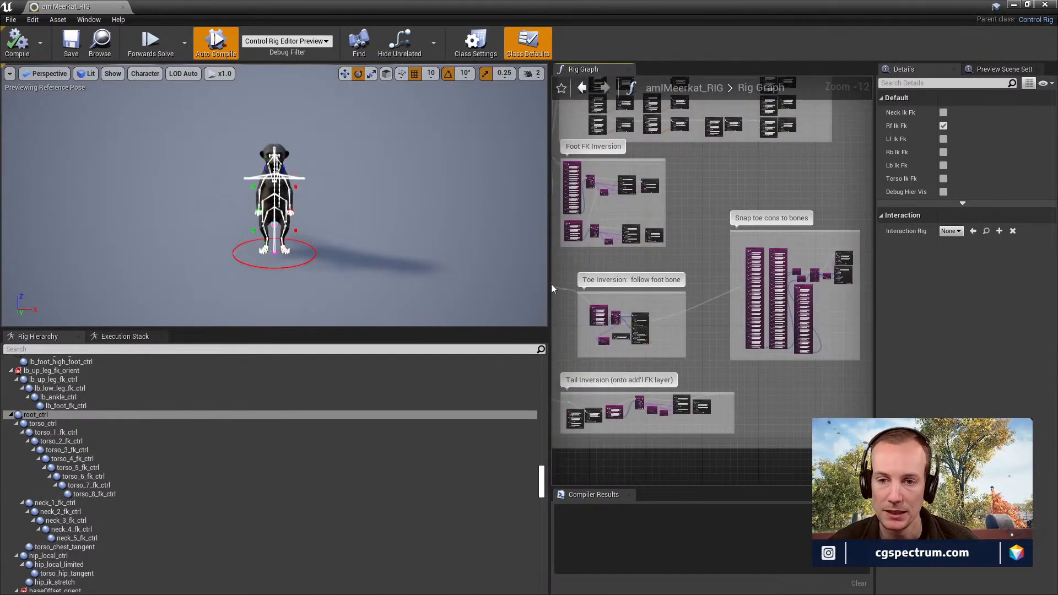
pyautogui.moveTo(552, 287); pyautogui.dragTo(364, 287)
pyautogui.moveTo(543, 317); pyautogui.dragTo(786, 362, button='right')
pyautogui.moveTo(757, 284); pyautogui.dragTo(860, 373, button='right')
pyautogui.moveTo(614, 298); pyautogui.dragTo(753, 346, button='right')
pyautogui.moveTo(598, 314); pyautogui.dragTo(816, 245, button='right')
pyautogui.moveTo(499, 209); pyautogui.dragTo(546, 236, button='right')
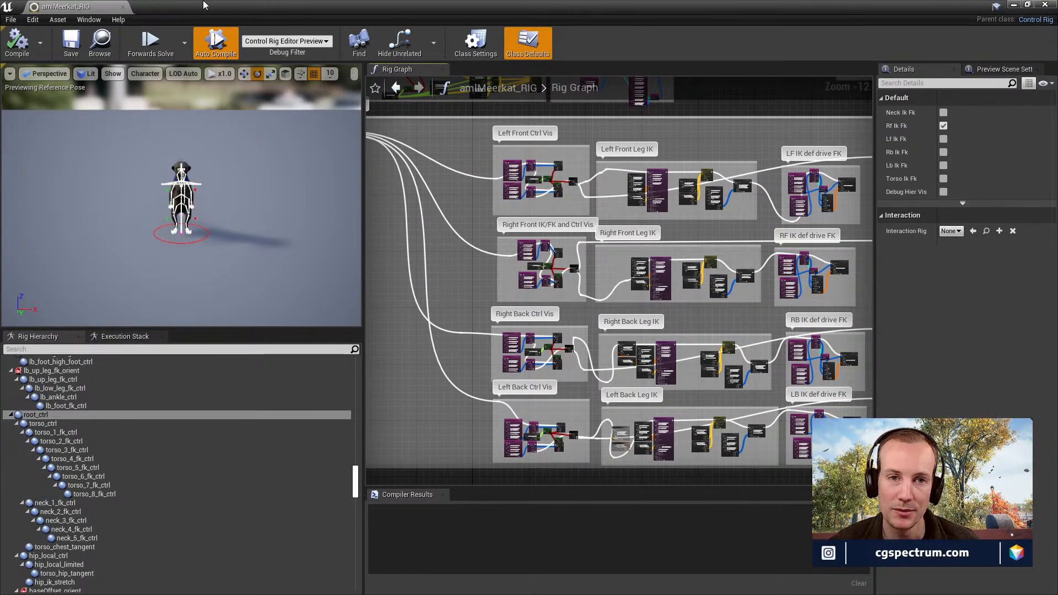
pyautogui.moveTo(614, 252); pyautogui.dragTo(583, 315, button='right')
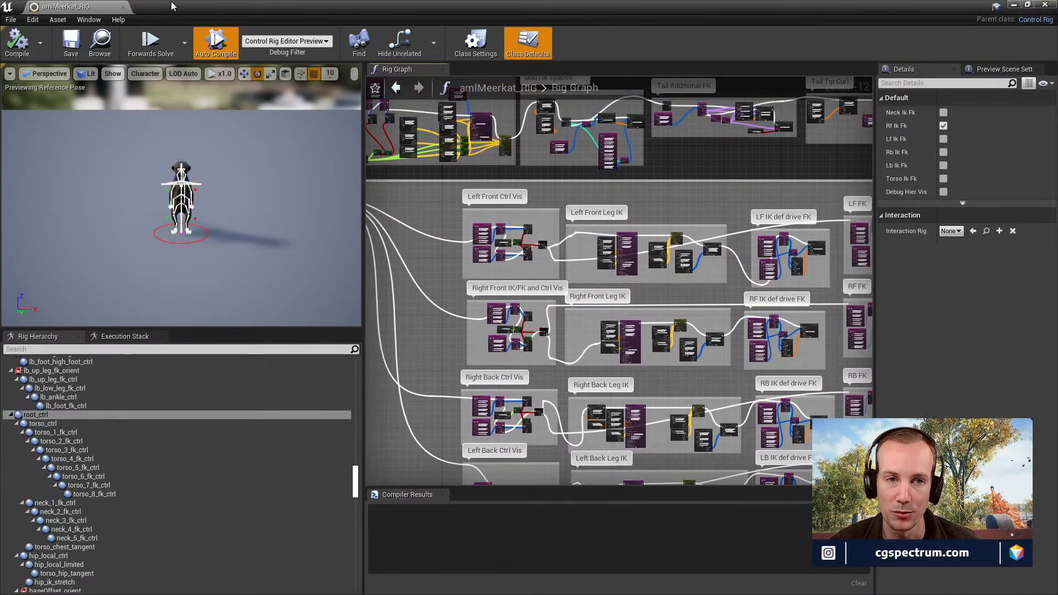
pyautogui.click(125, 8)
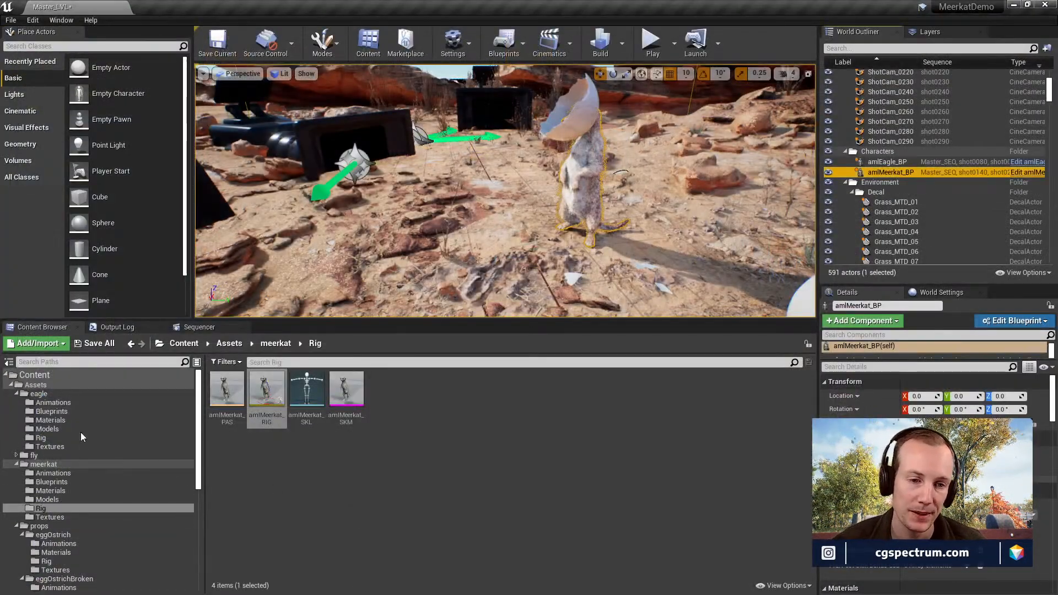
# Return to the root Content folder and open its Cinematics folder.
pyautogui.click(35, 375)
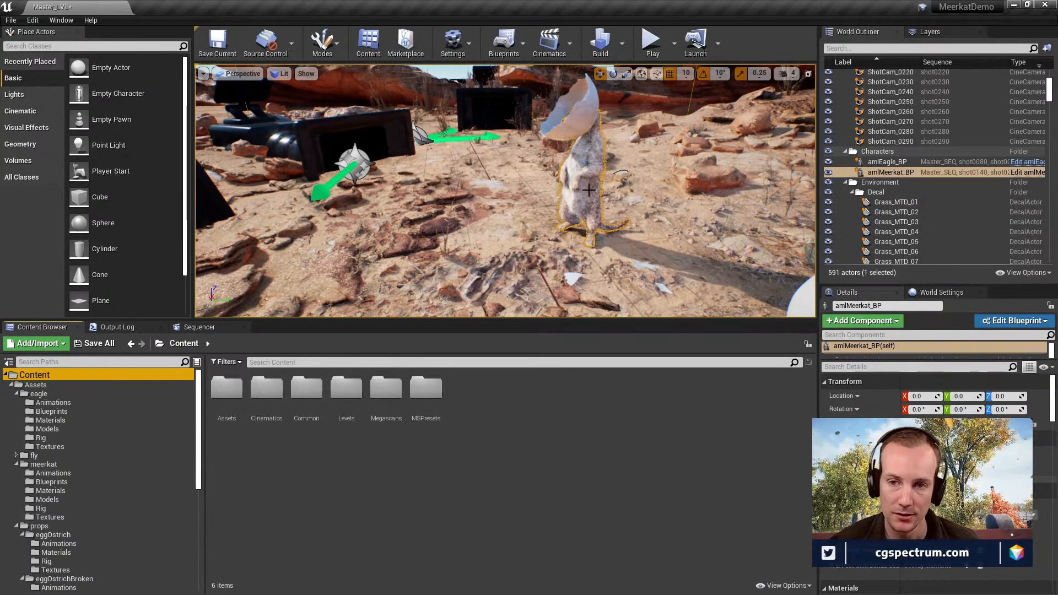
pyautogui.click(248, 455)
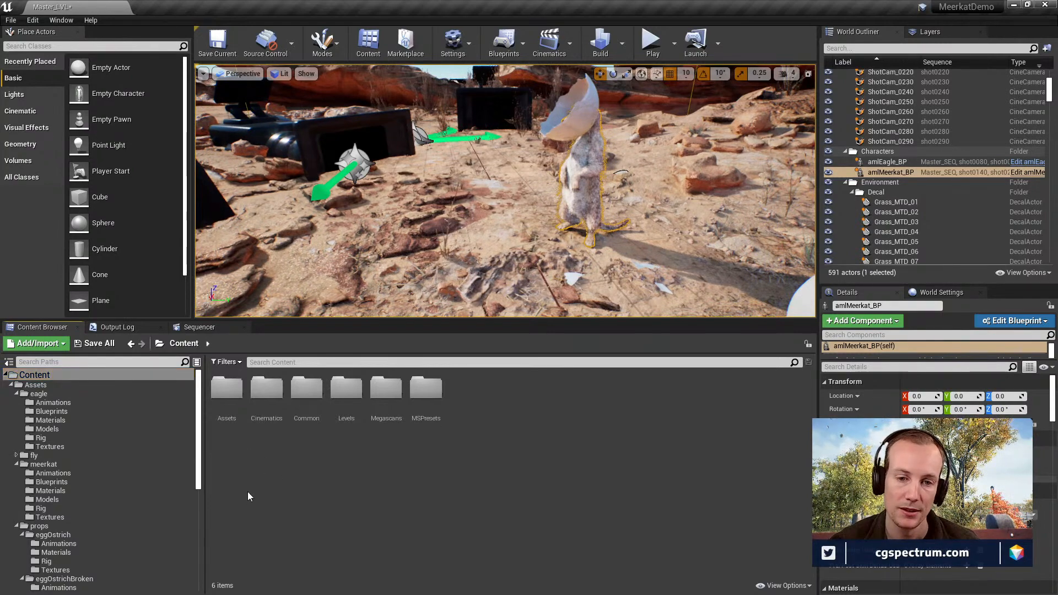
pyautogui.rightClick(243, 491)
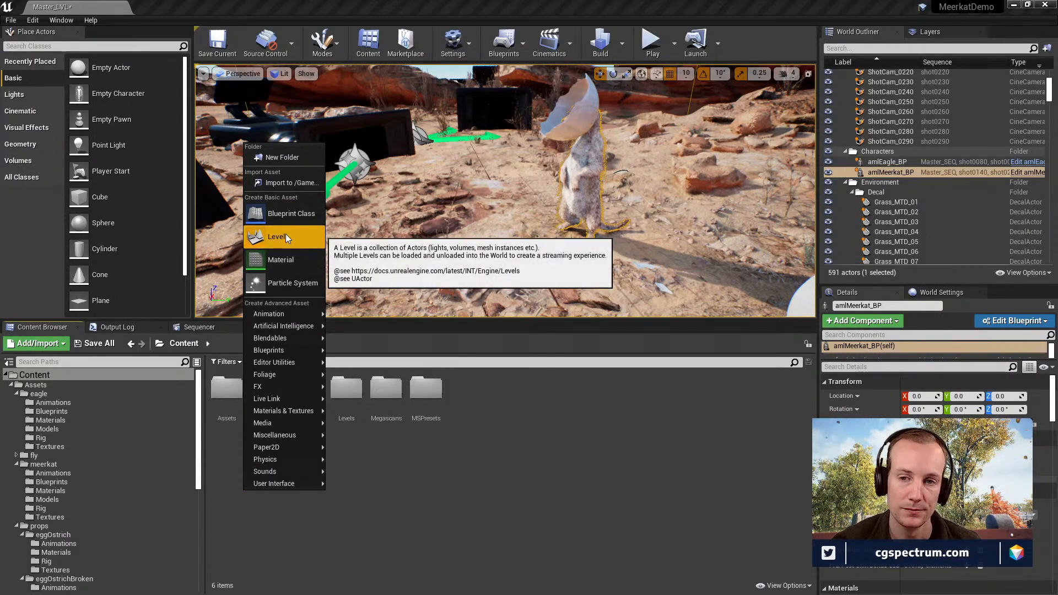
pyautogui.moveTo(521, 201); pyautogui.dragTo(579, 224, button='right')
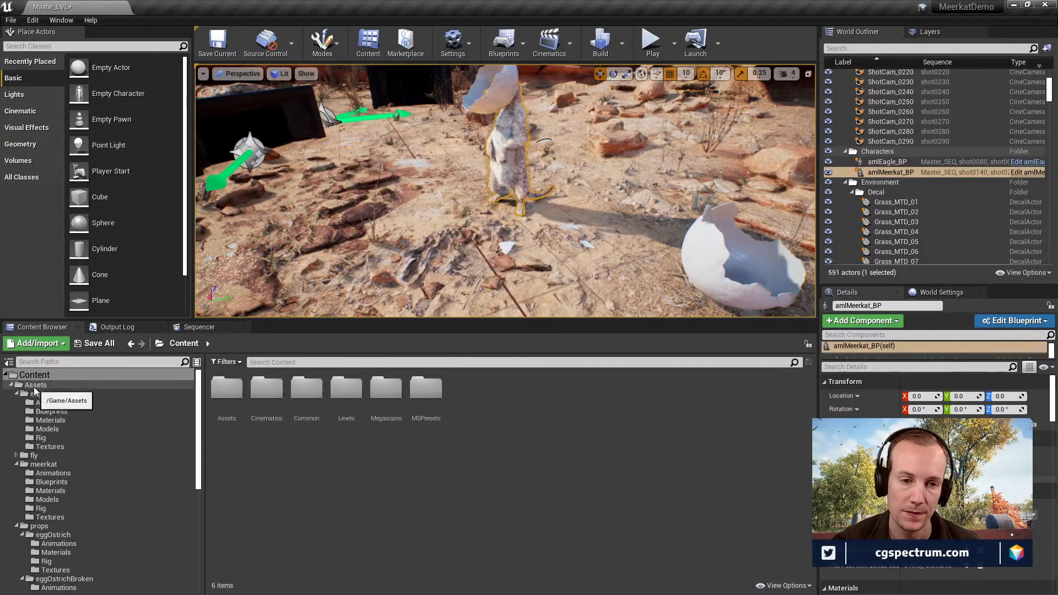
pyautogui.rightClick(308, 471)
pyautogui.click(267, 389)
pyautogui.doubleClick(267, 388)
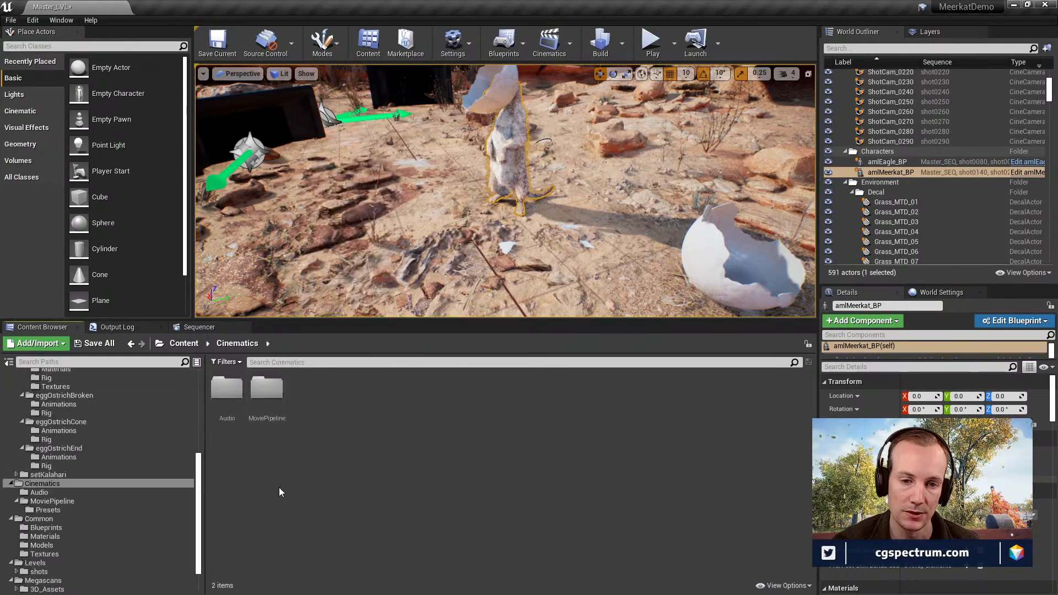
# Open the movie pipeline config in the MoviePipeline Presets folder and expand its Settings array.
pyautogui.rightClick(270, 477)
pyautogui.click(259, 500)
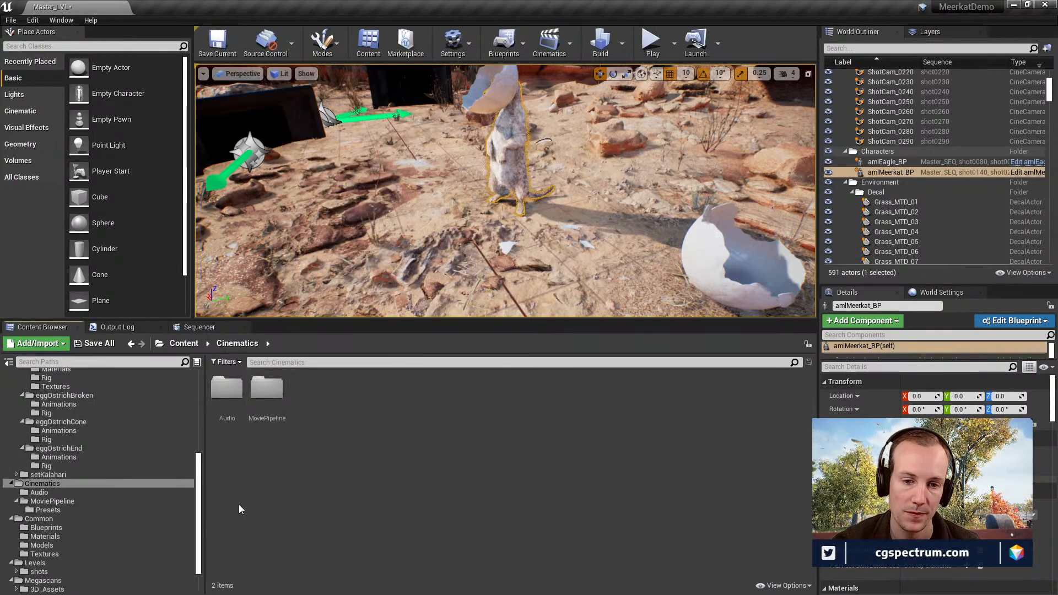
pyautogui.doubleClick(267, 388)
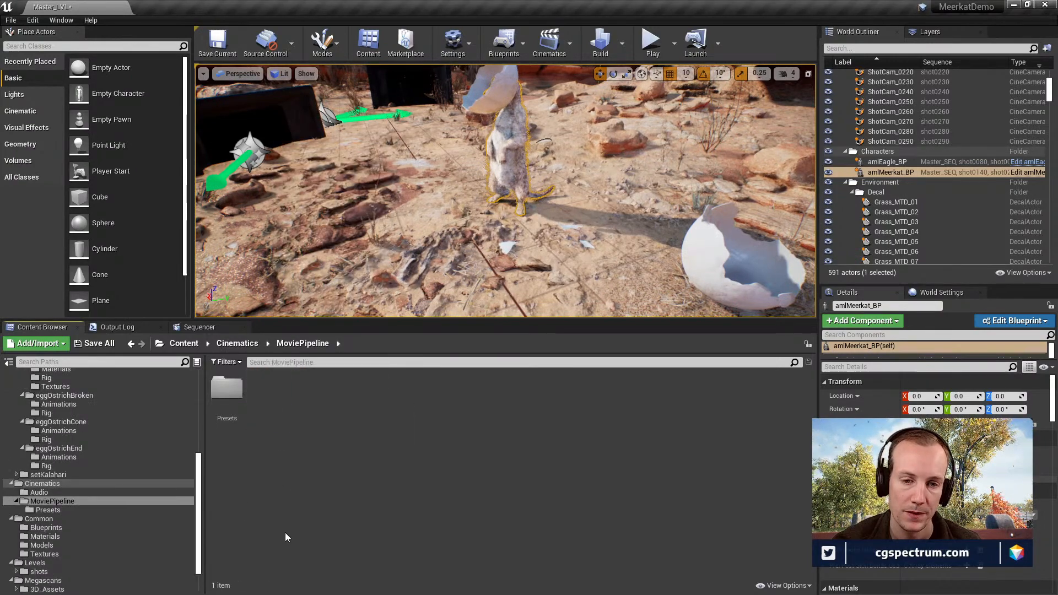
pyautogui.doubleClick(237, 386)
pyautogui.doubleClick(236, 424)
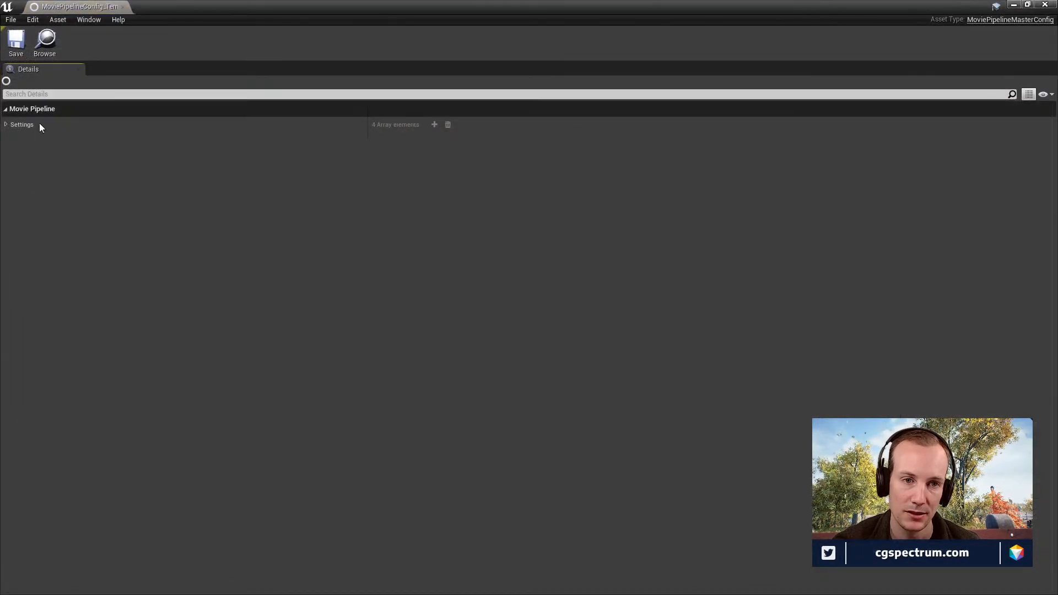
pyautogui.click(6, 124)
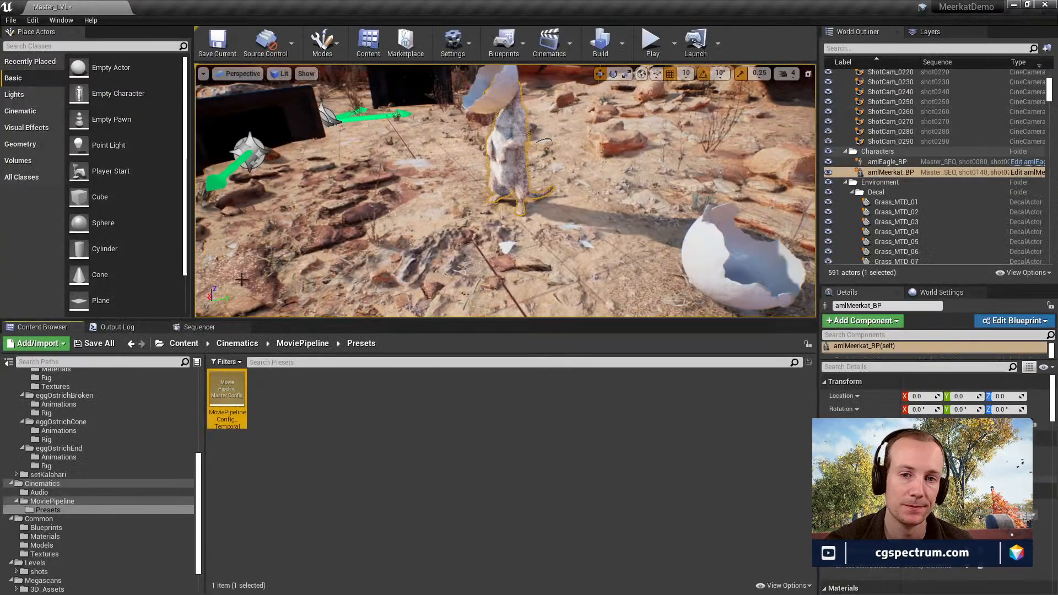
# Create a folder named CustomCine inside the Cinematics folder and open it.
pyautogui.click(42, 483)
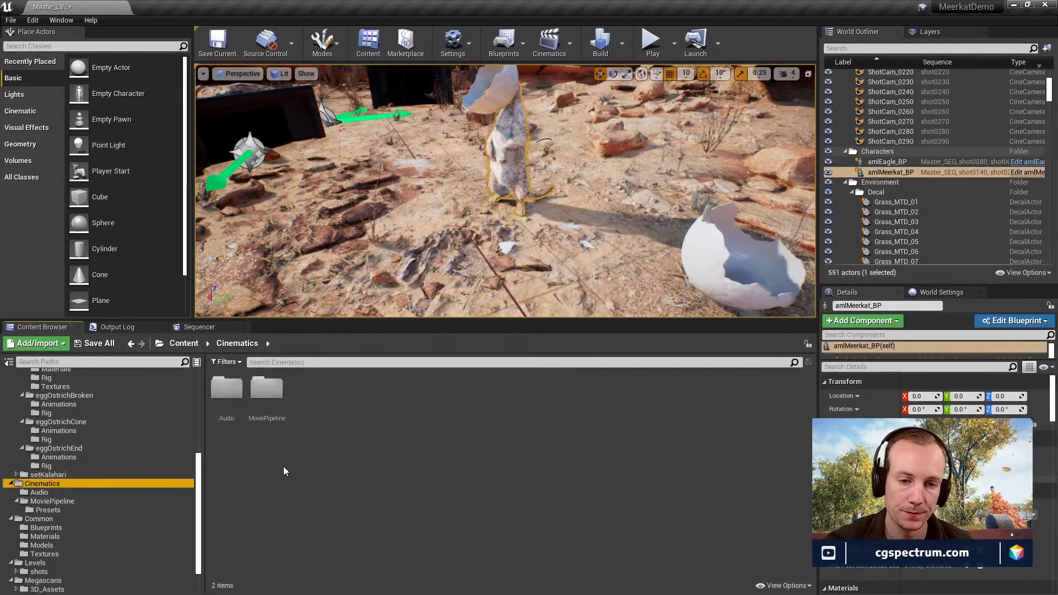
pyautogui.rightClick(286, 471)
pyautogui.click(355, 134)
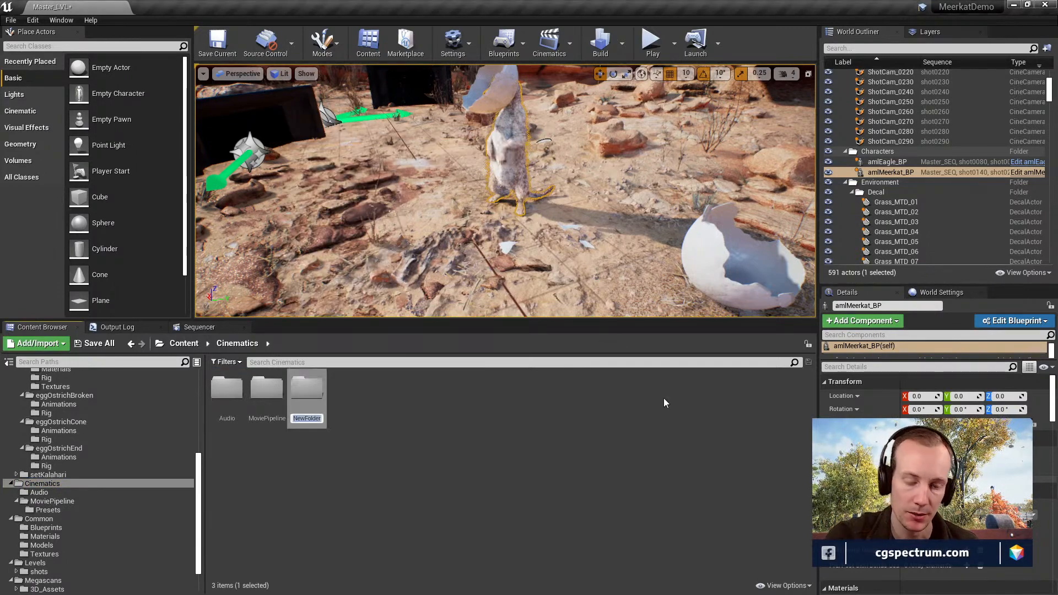
pyautogui.write('C')
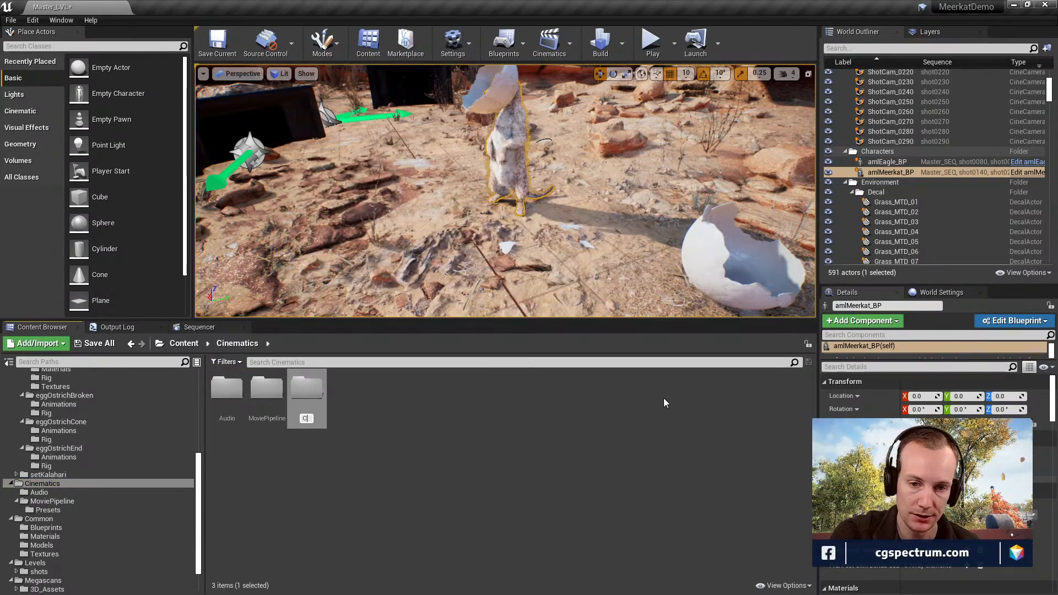
pyautogui.write('ustom')
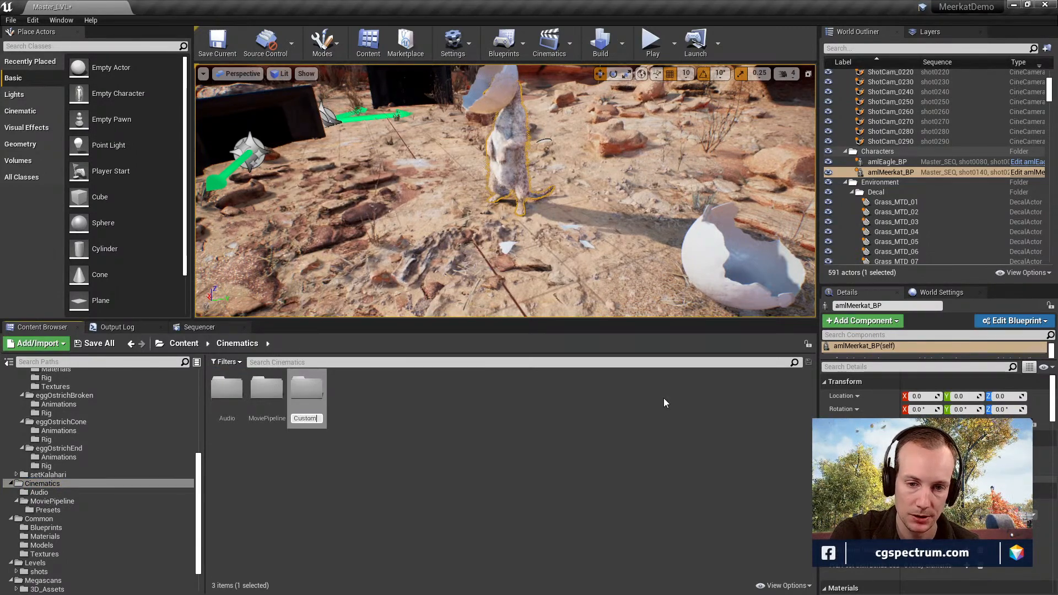
pyautogui.write('Cine')
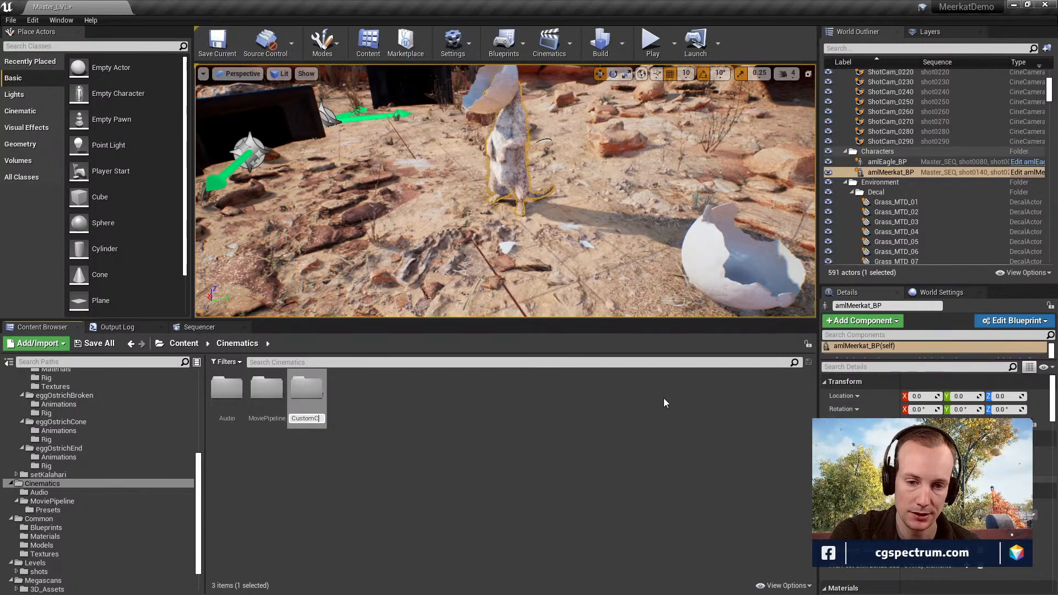
pyautogui.press('Return')
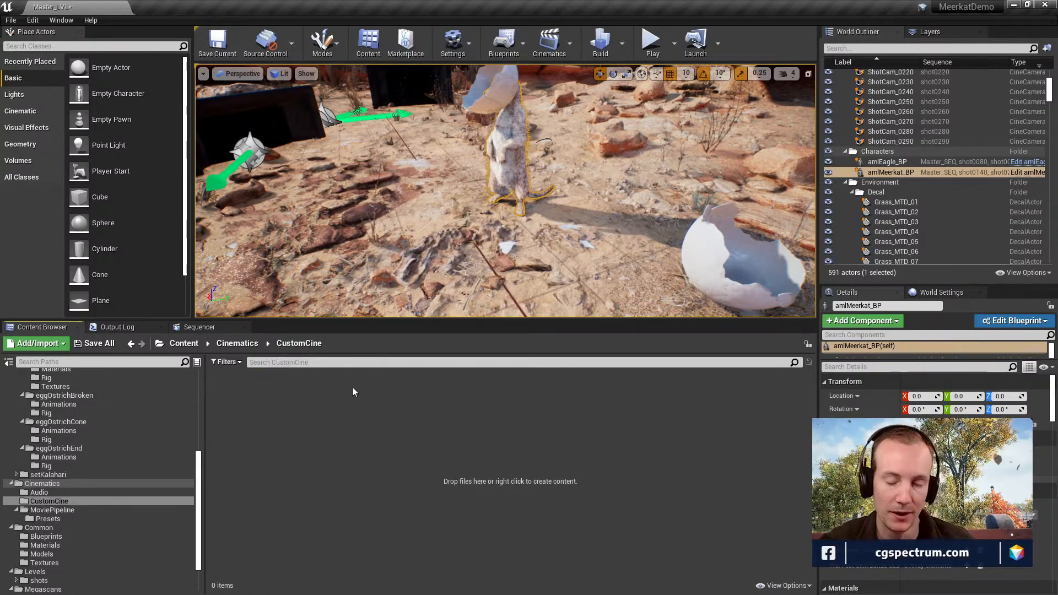
pyautogui.rightClick(333, 421)
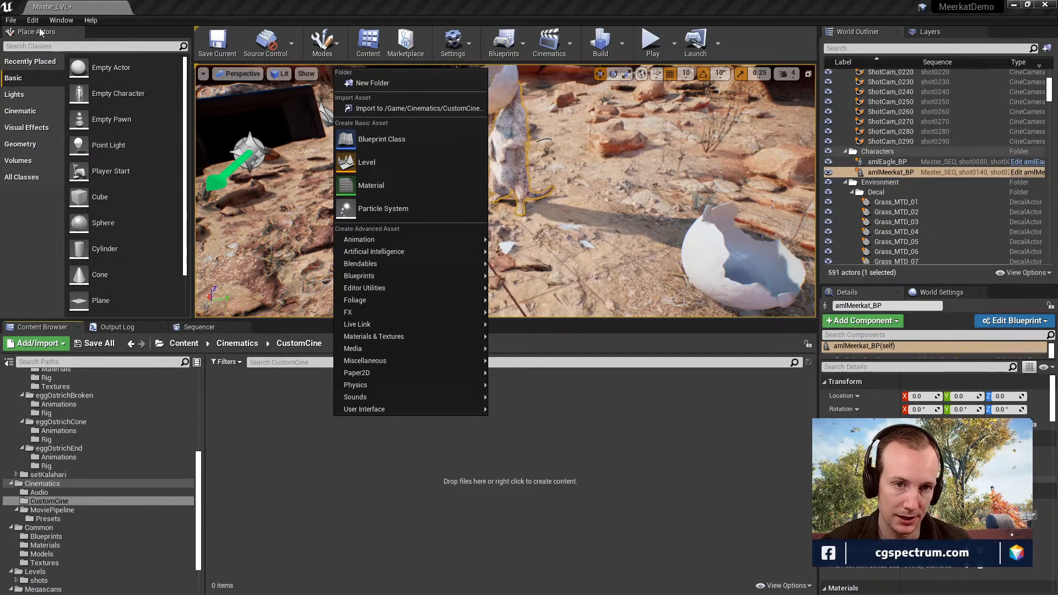
pyautogui.click(62, 19)
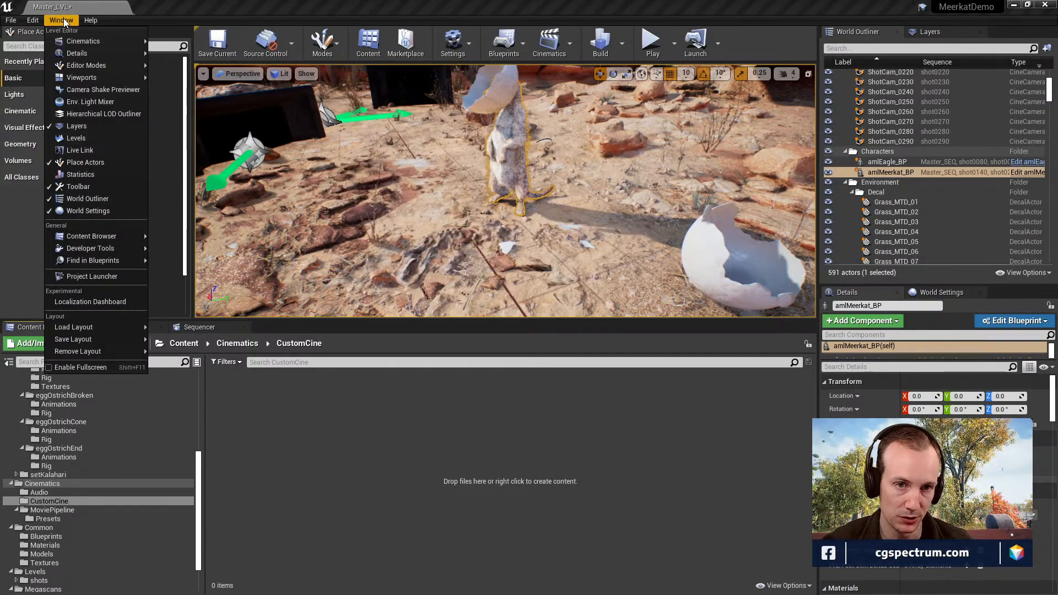
pyautogui.click(346, 13)
pyautogui.click(325, 43)
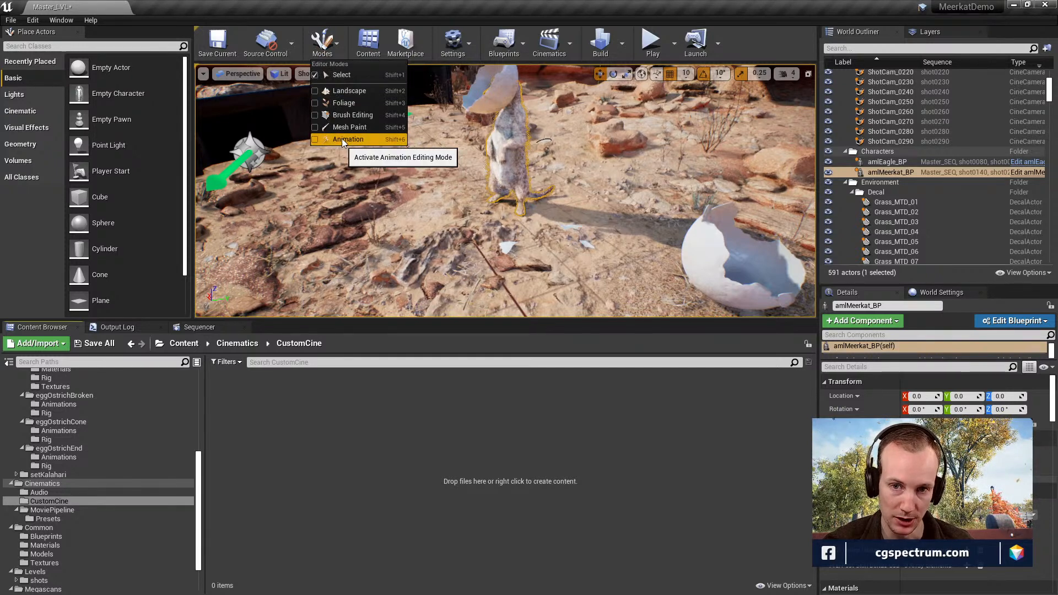
pyautogui.click(63, 20)
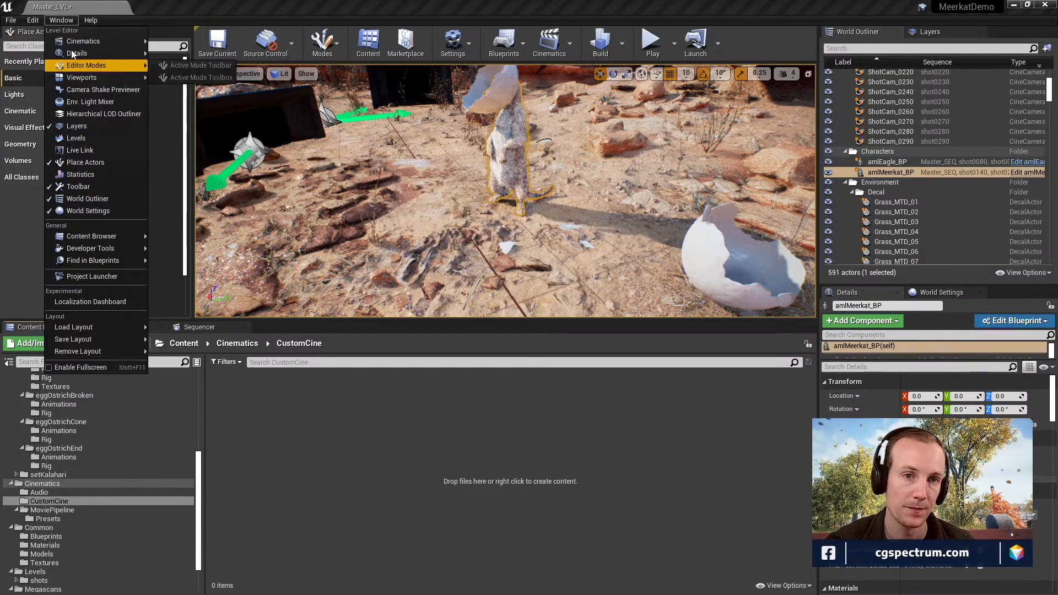
# Search the project's plugins for "control", check the Control Rig plugin entry, and close the plugin list.
pyautogui.click(58, 188)
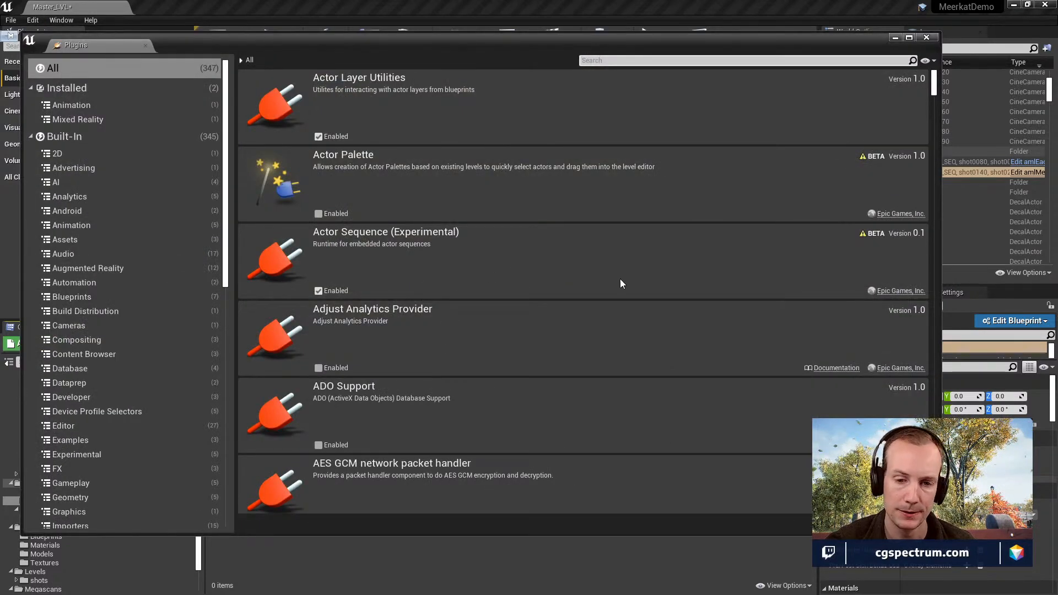
pyautogui.scroll(-3, 617, 277)
pyautogui.scroll(2, 577, 296)
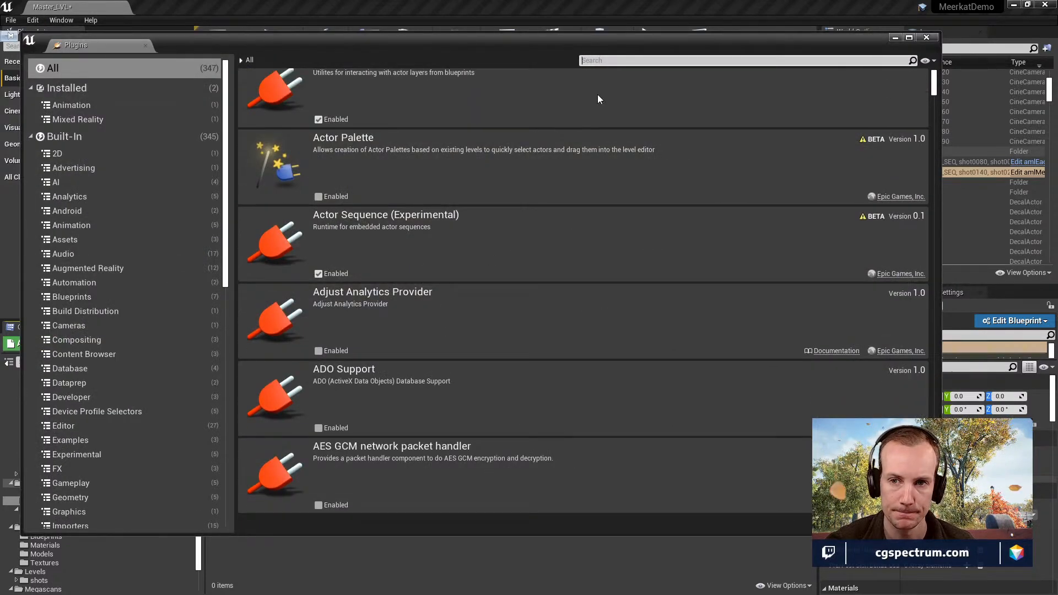
pyautogui.click(593, 61)
pyautogui.write('control')
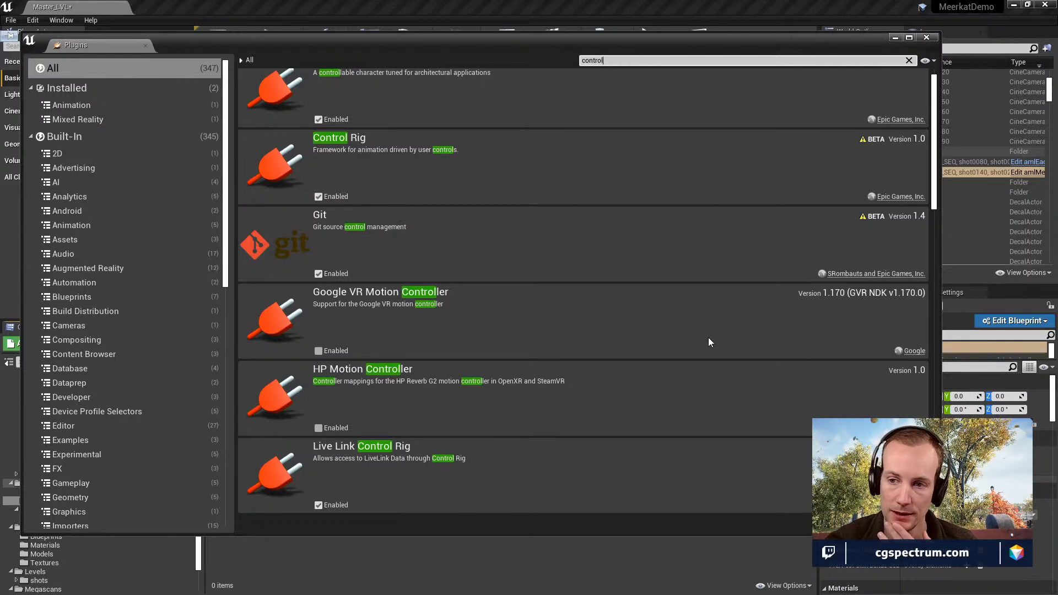
pyautogui.click(929, 40)
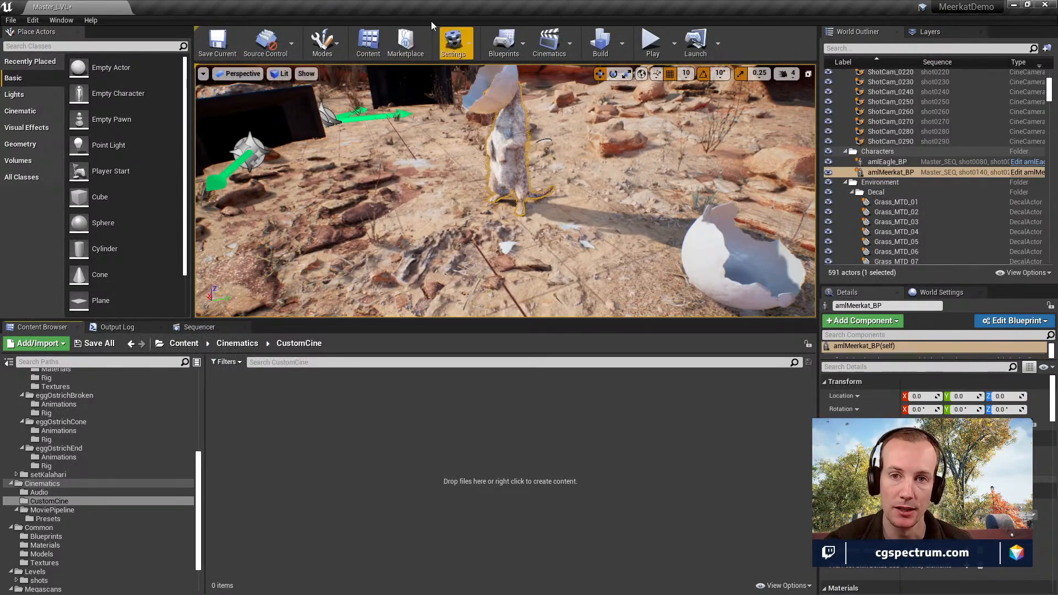
# Create a Control Rig Gizmo Library asset in the CustomCine folder, open it to inspect its Default Gizmo settings, and close it.
pyautogui.rightClick(253, 435)
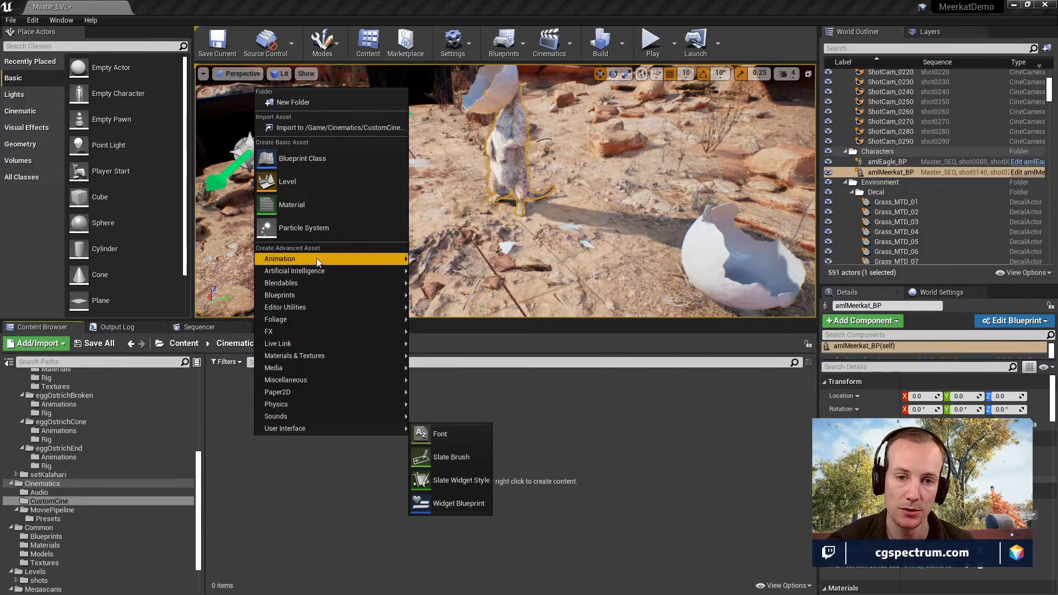
pyautogui.moveTo(316, 258)
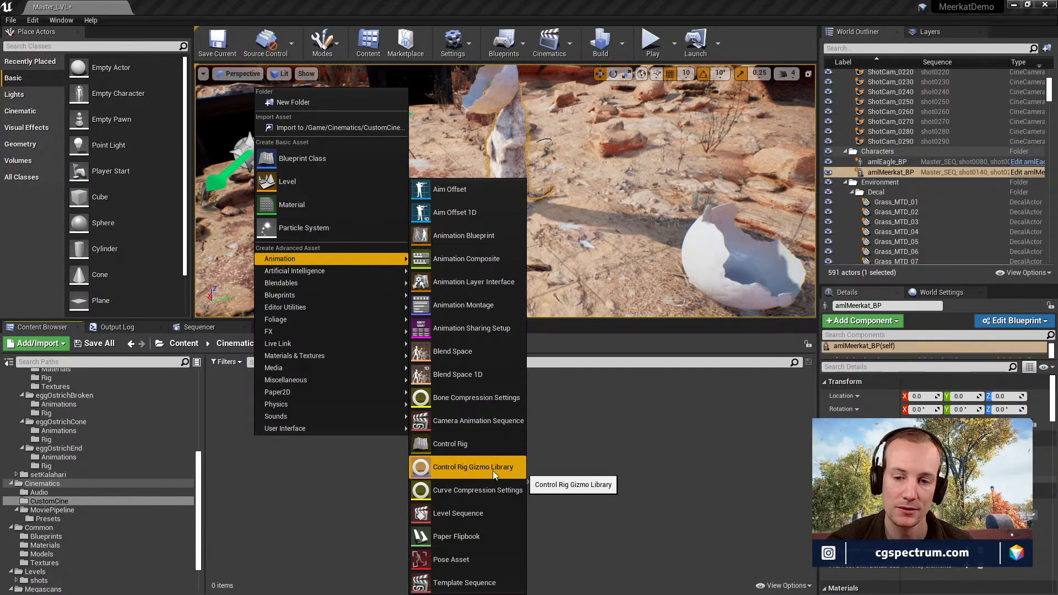
pyautogui.click(462, 466)
pyautogui.doubleClick(213, 395)
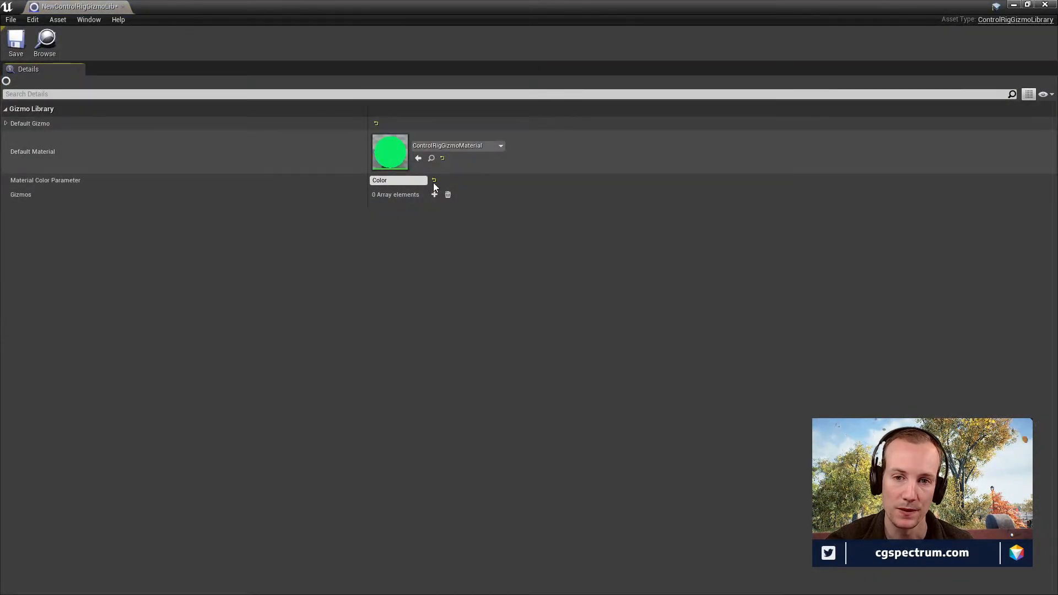
pyautogui.click(6, 124)
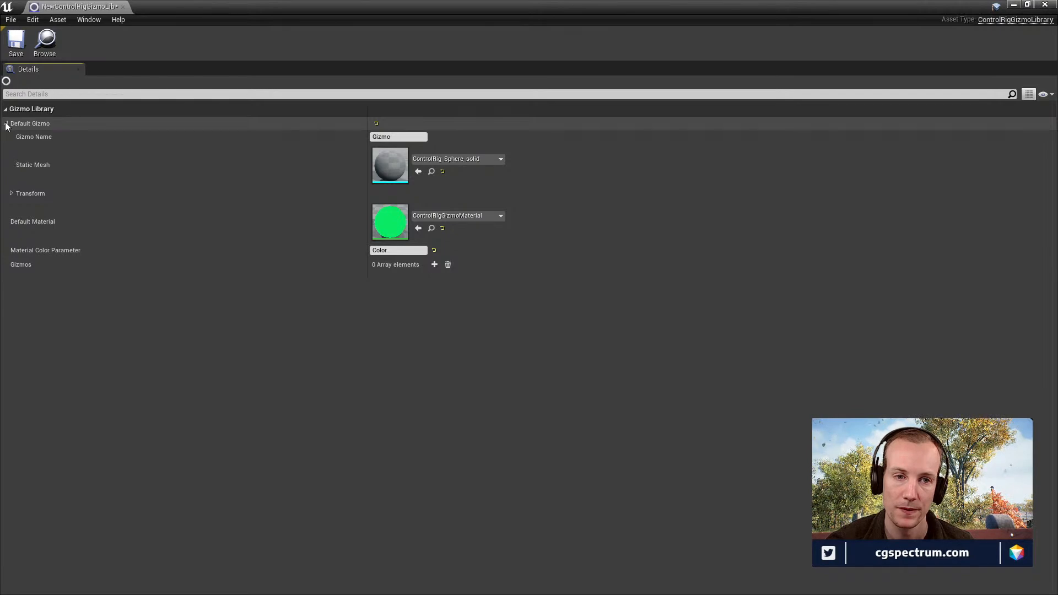
pyautogui.click(6, 124)
pyautogui.click(122, 6)
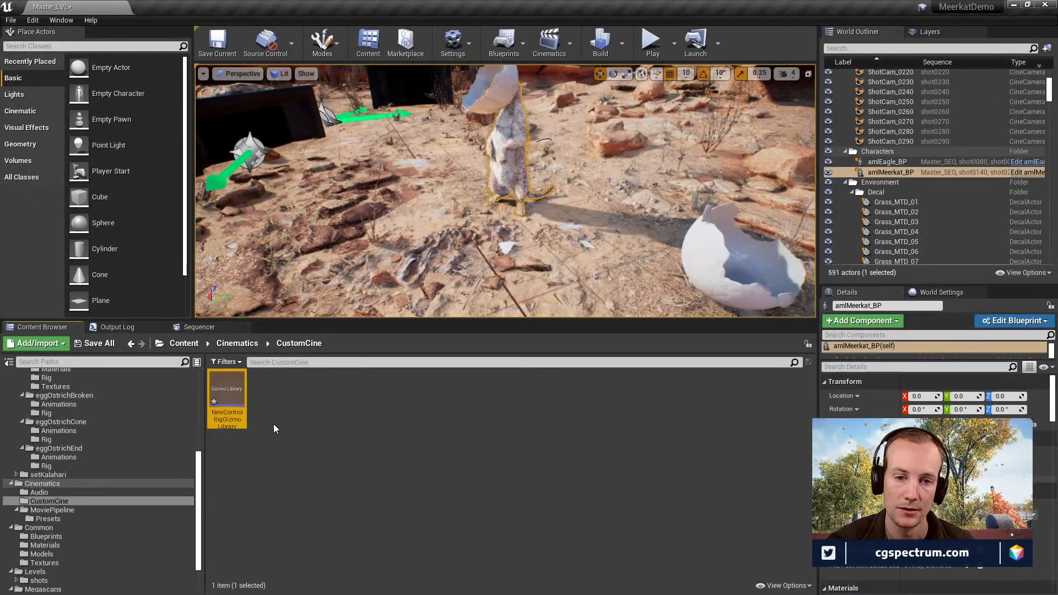
# Delete the Control Rig Gizmo Library asset from the CustomCine folder.
pyautogui.press('Delete')
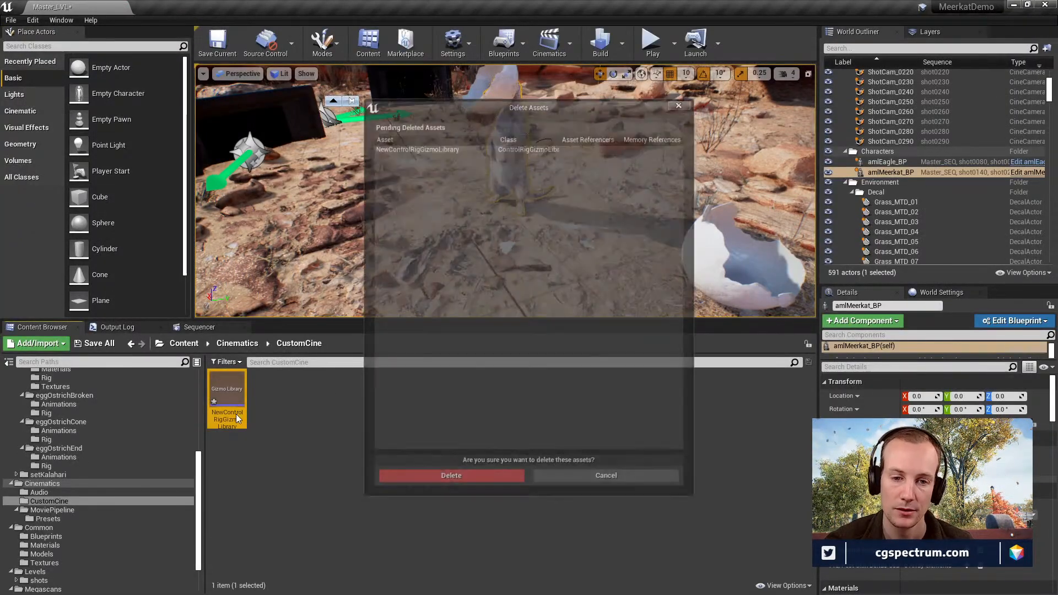
pyautogui.click(508, 479)
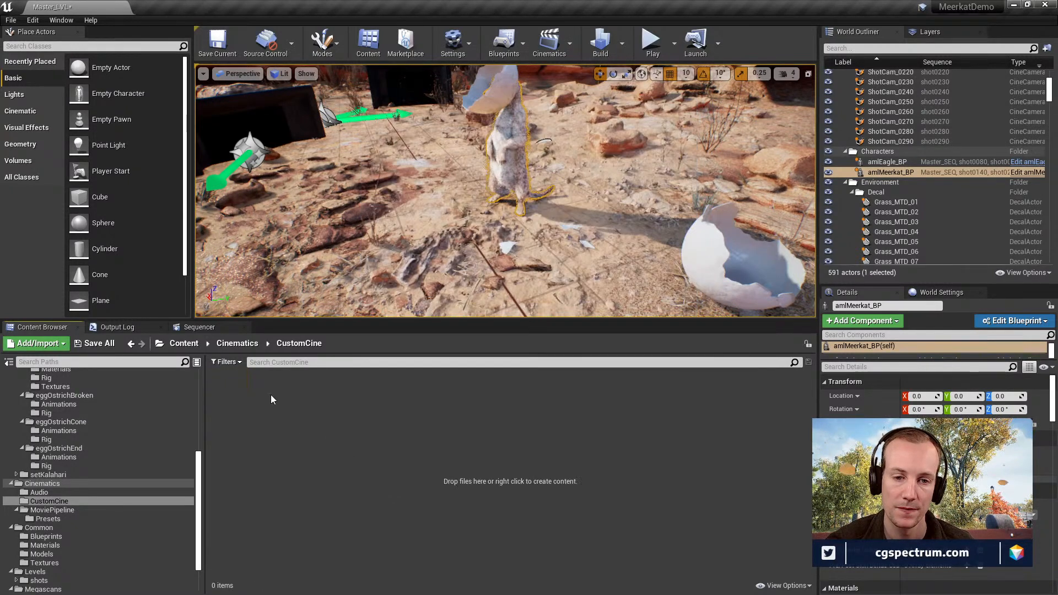
# Create a Level Sequence asset in the CustomCine folder, keeping its default name, and open it in Sequencer.
pyautogui.rightClick(271, 396)
pyautogui.moveTo(330, 222)
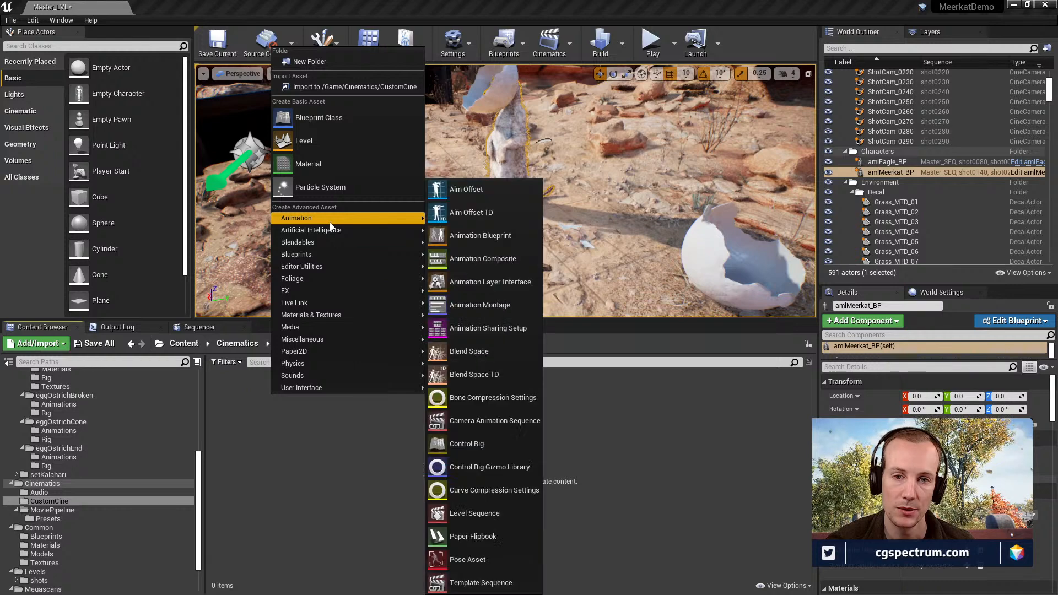
pyautogui.click(474, 513)
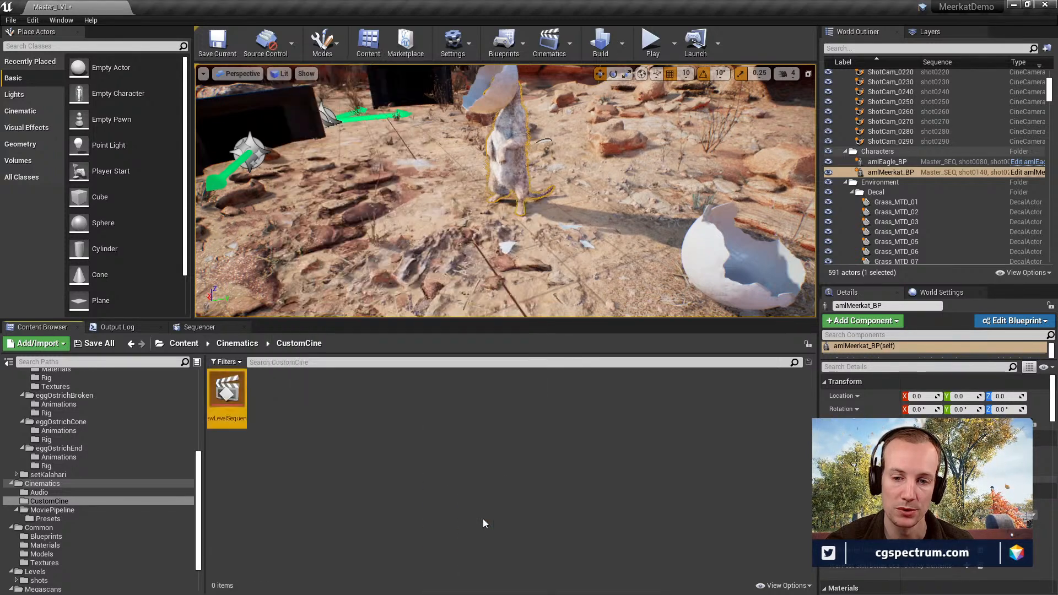
pyautogui.doubleClick(237, 397)
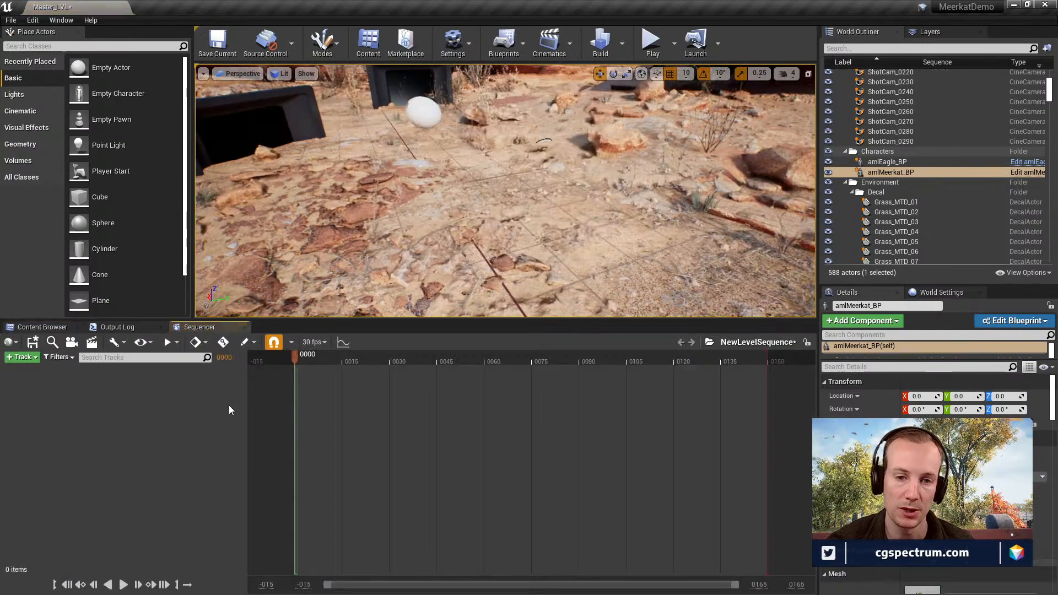
# Look over the track types that can be added to the new level sequence without adding one.
pyautogui.click(23, 357)
pyautogui.moveTo(99, 419)
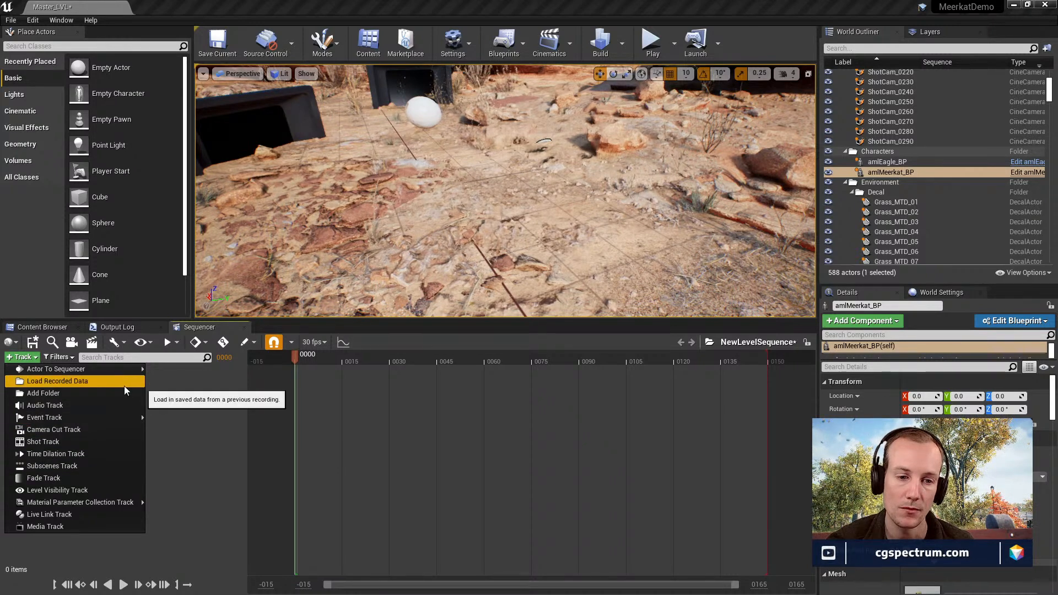
pyautogui.moveTo(124, 371)
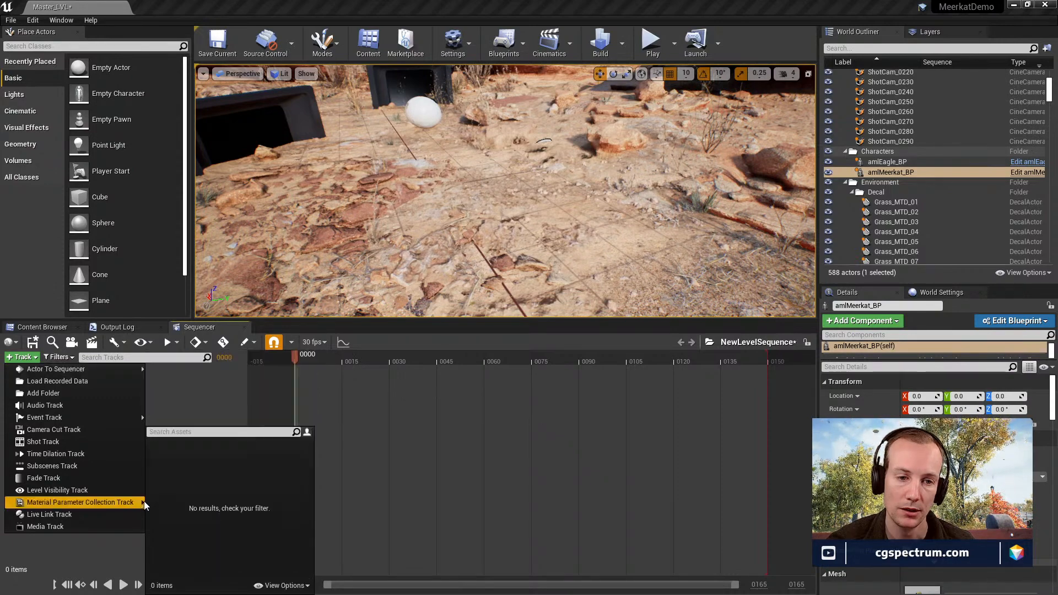
pyautogui.click(121, 566)
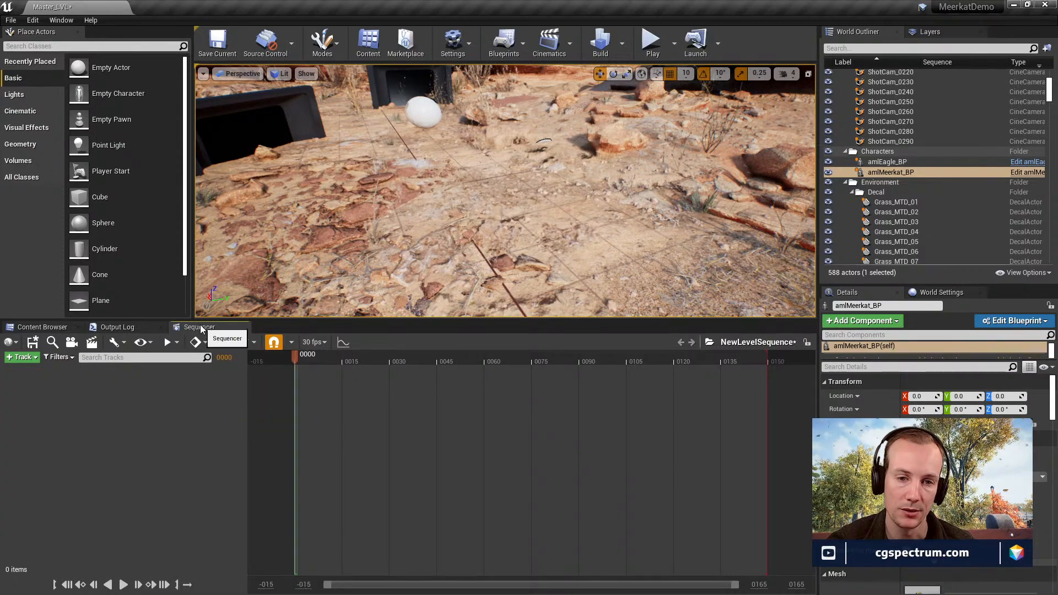
# Undock Sequencer into a floating window over the viewport and bring the Content Browser back into view.
pyautogui.click(244, 327)
pyautogui.moveTo(0, 355); pyautogui.dragTo(481, 190)
pyautogui.click(61, 329)
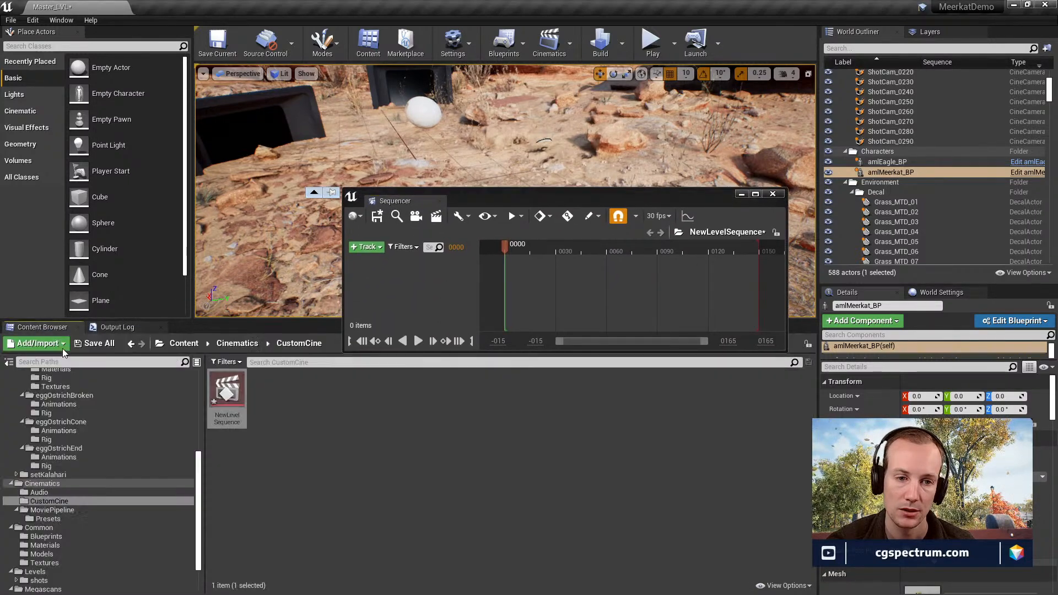
# Try to add the amlMeerkat_RIG control rig from the meerkat Rig folder to the level sequence, and close Sequencer.
pyautogui.scroll(3, 104, 511)
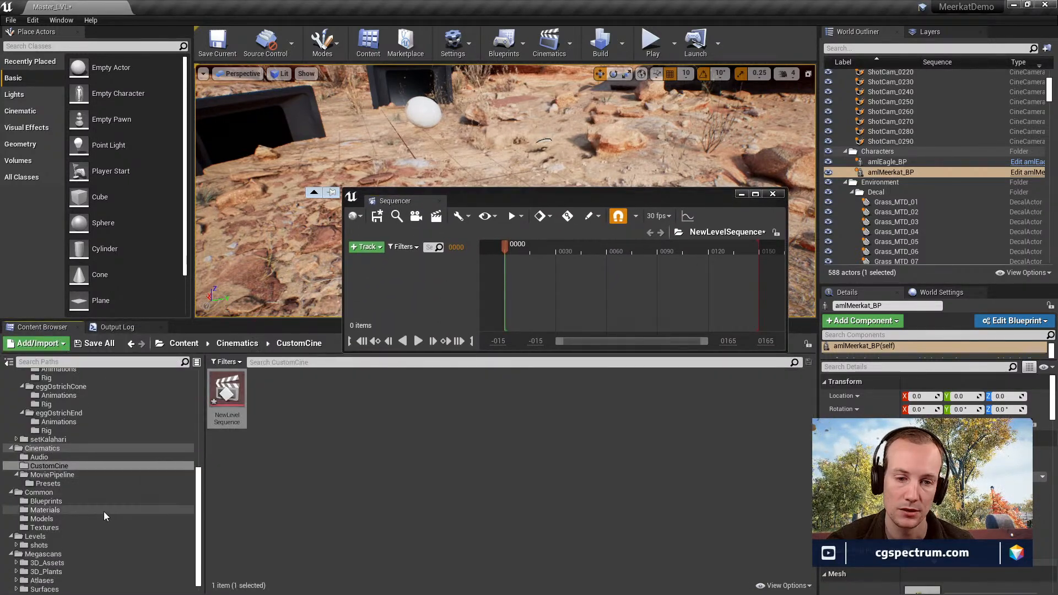
pyautogui.scroll(8, 81, 510)
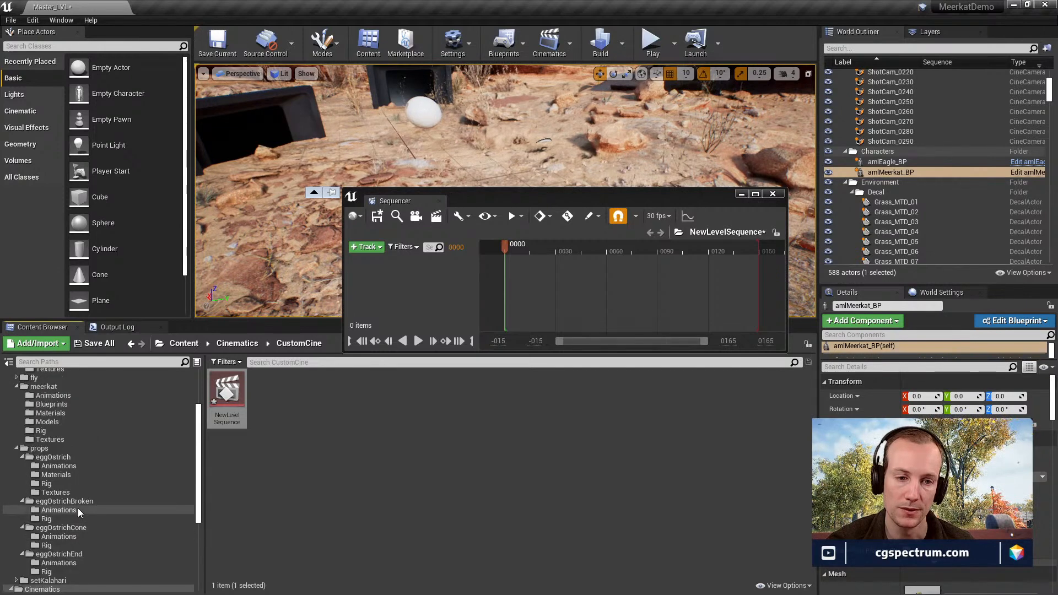
pyautogui.click(47, 509)
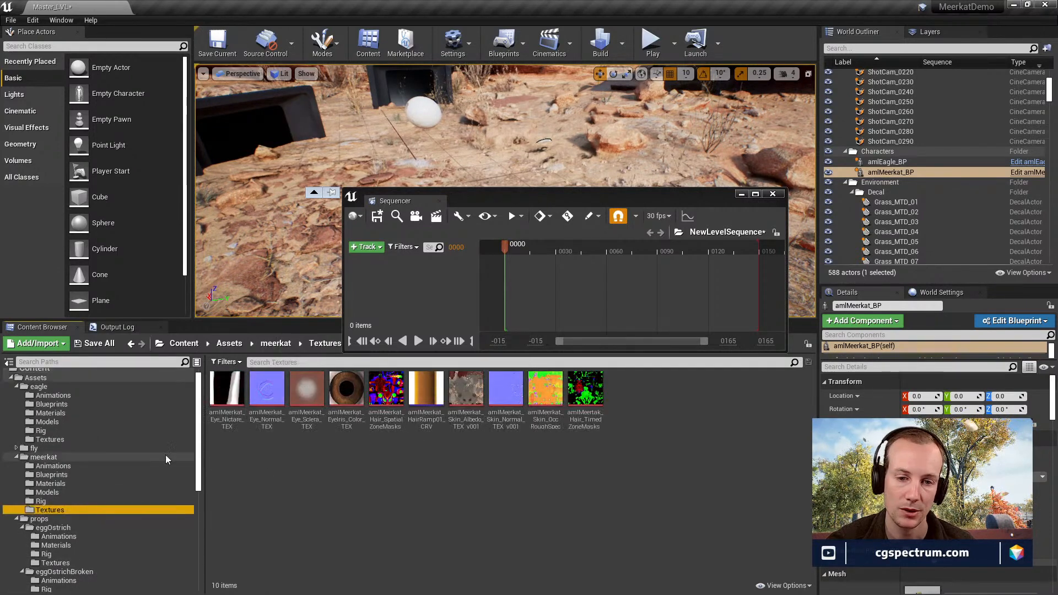
pyautogui.press('Up')
pyautogui.click(266, 391)
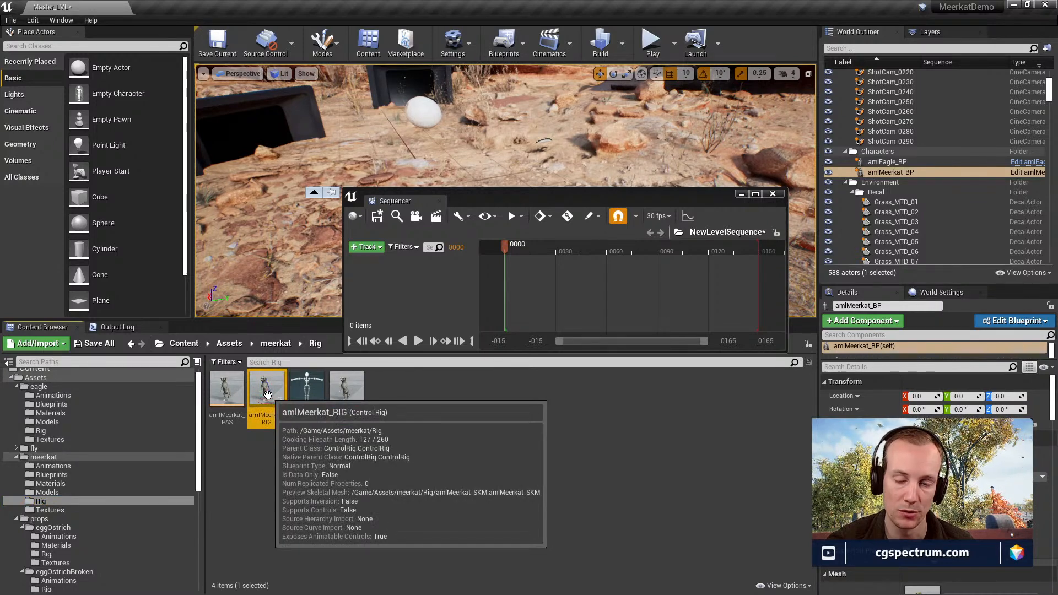
pyautogui.moveTo(266, 393); pyautogui.dragTo(425, 277)
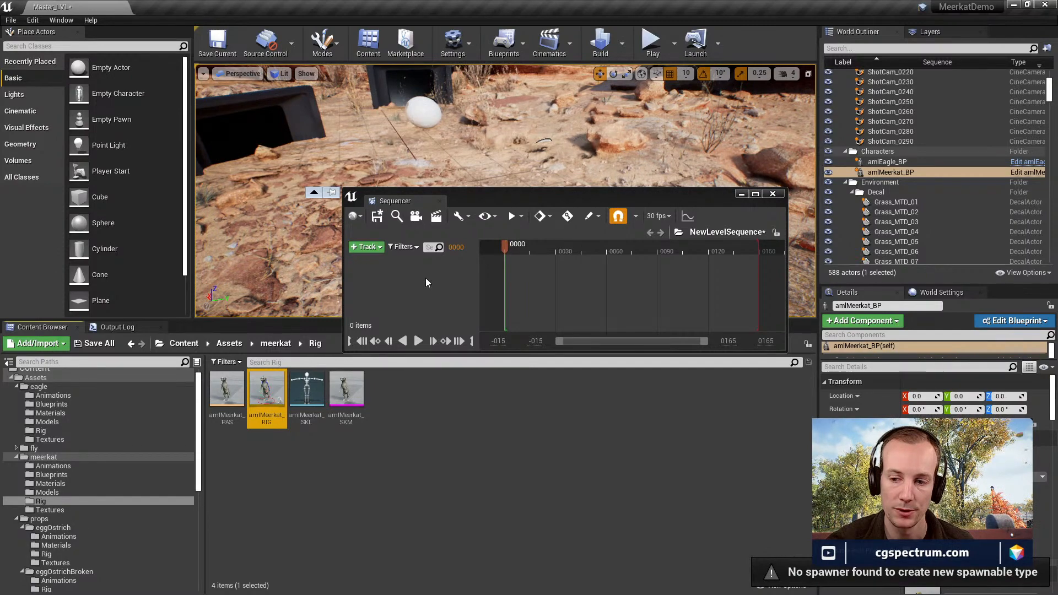
pyautogui.click(463, 401)
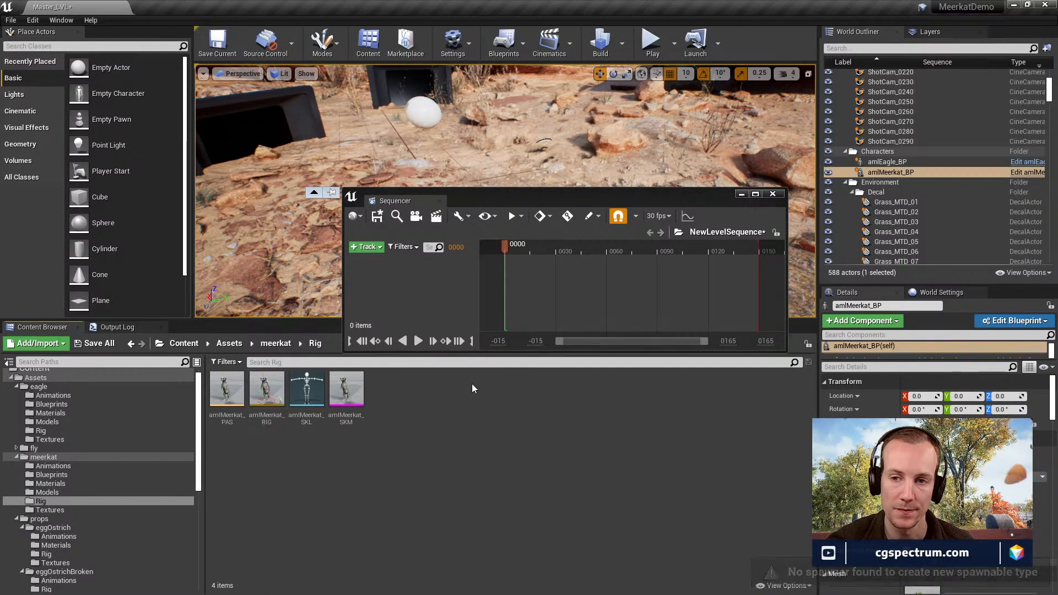
pyautogui.click(772, 193)
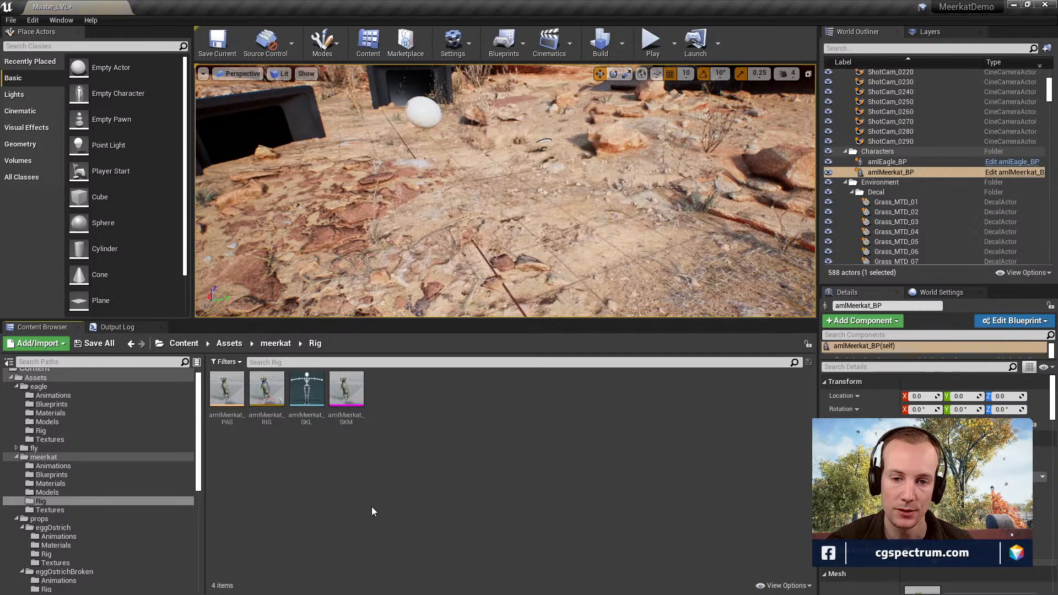
pyautogui.scroll(-6, 82, 467)
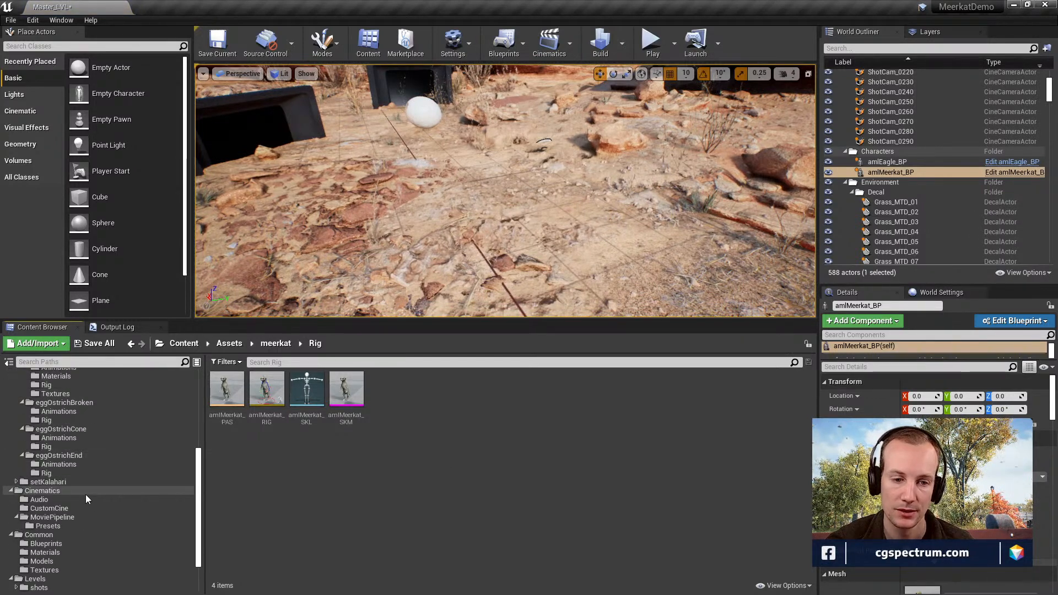
pyautogui.scroll(4, 85, 494)
pyautogui.scroll(3, 93, 484)
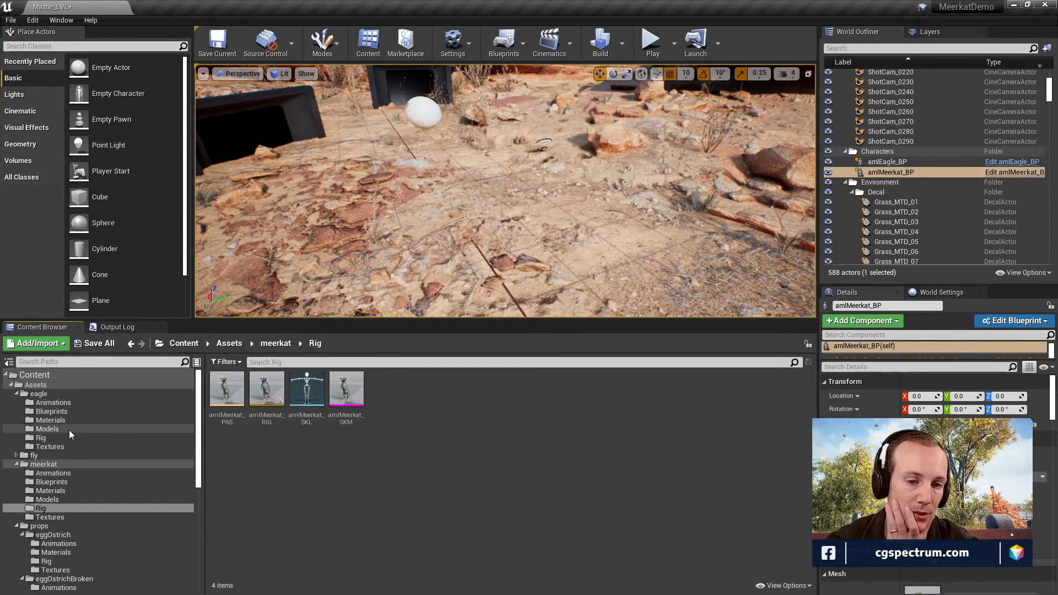
pyautogui.scroll(-1, 74, 453)
pyautogui.scroll(-5, 74, 454)
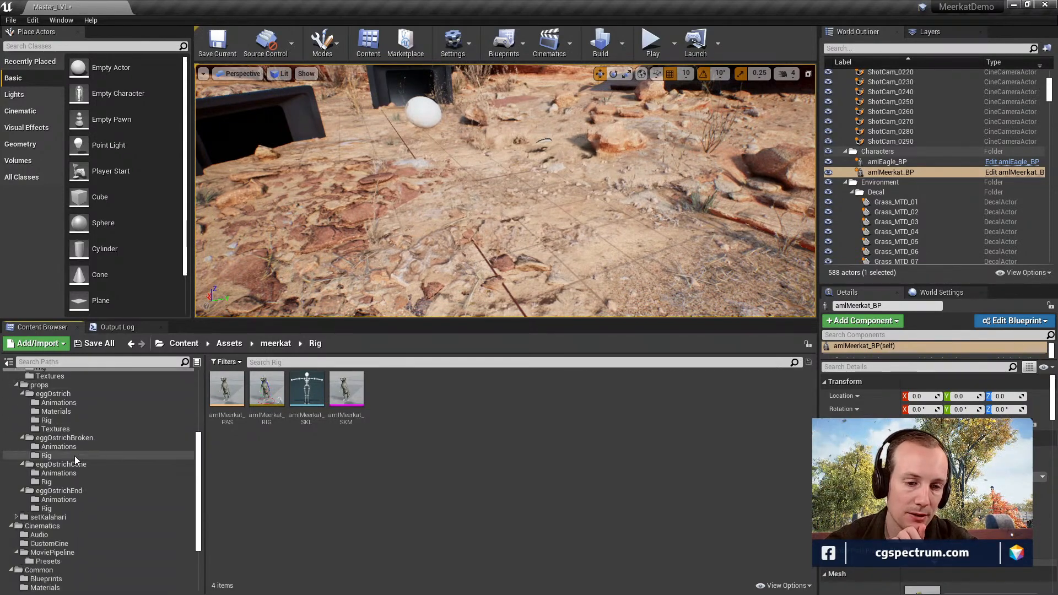
pyautogui.scroll(4, 71, 527)
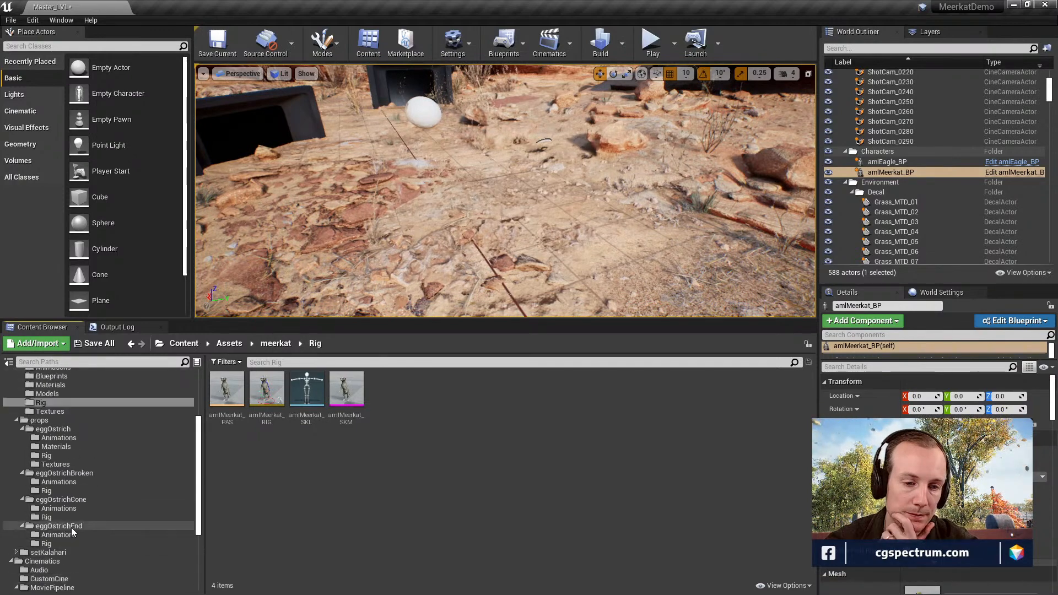
pyautogui.scroll(2, 70, 496)
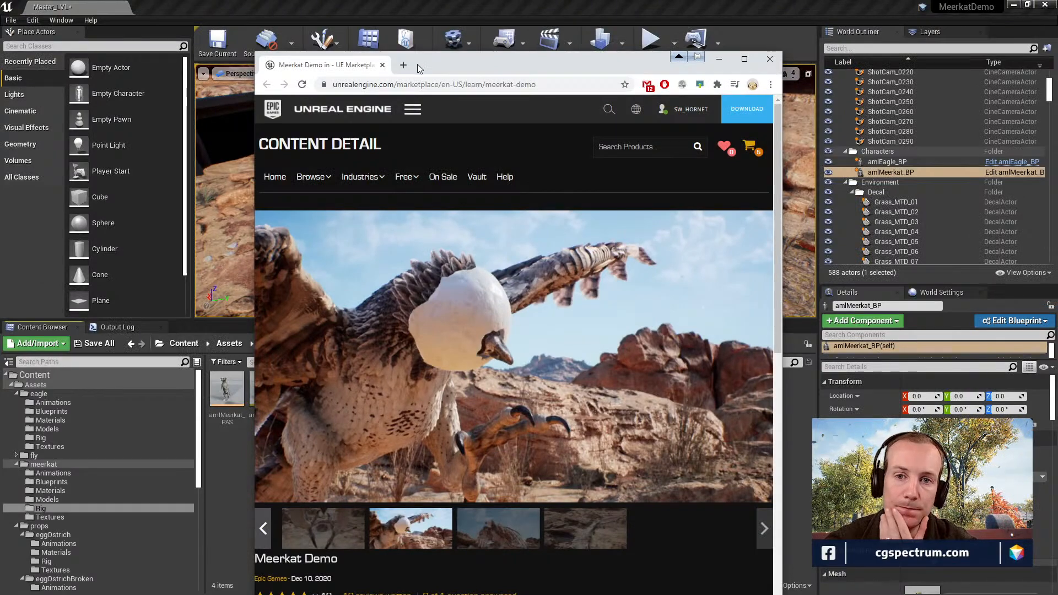
# Switch to the web browser, search Google for "control rig unreal 4", and open the Unreal Engine Control Rig documentation in a maximized window.
pyautogui.moveTo(417, 63); pyautogui.dragTo(415, 32)
pyautogui.click(404, 34)
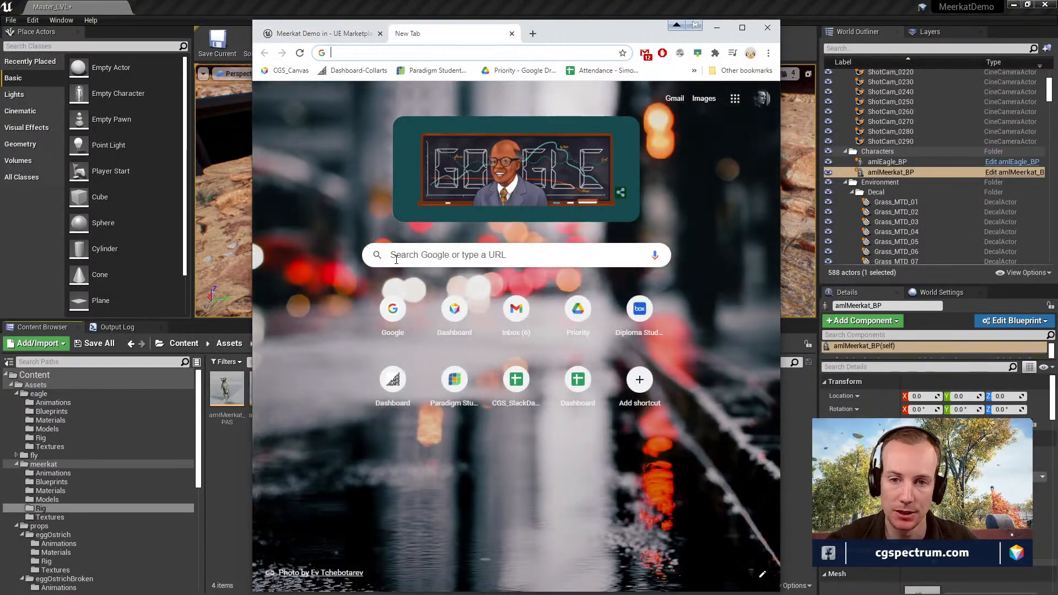
pyautogui.click(396, 255)
pyautogui.write('contro')
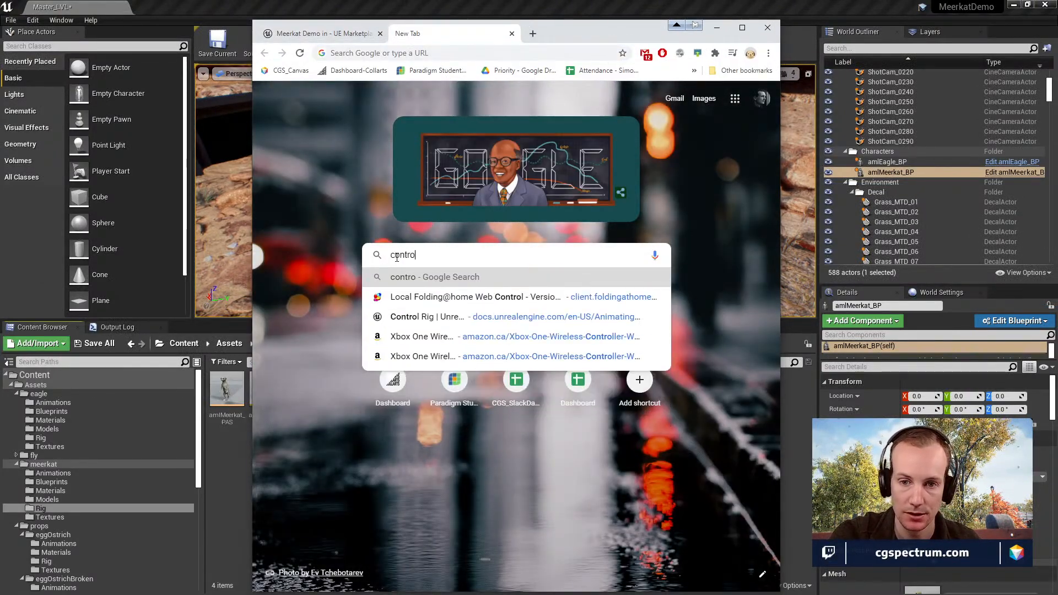
pyautogui.write('l rig unreal 4')
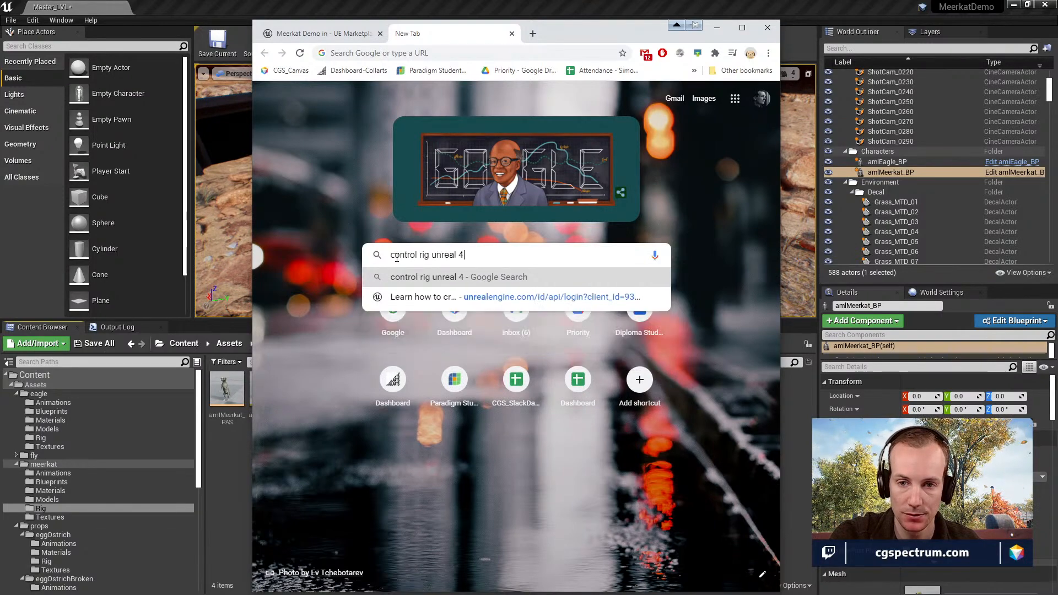
pyautogui.press('Return')
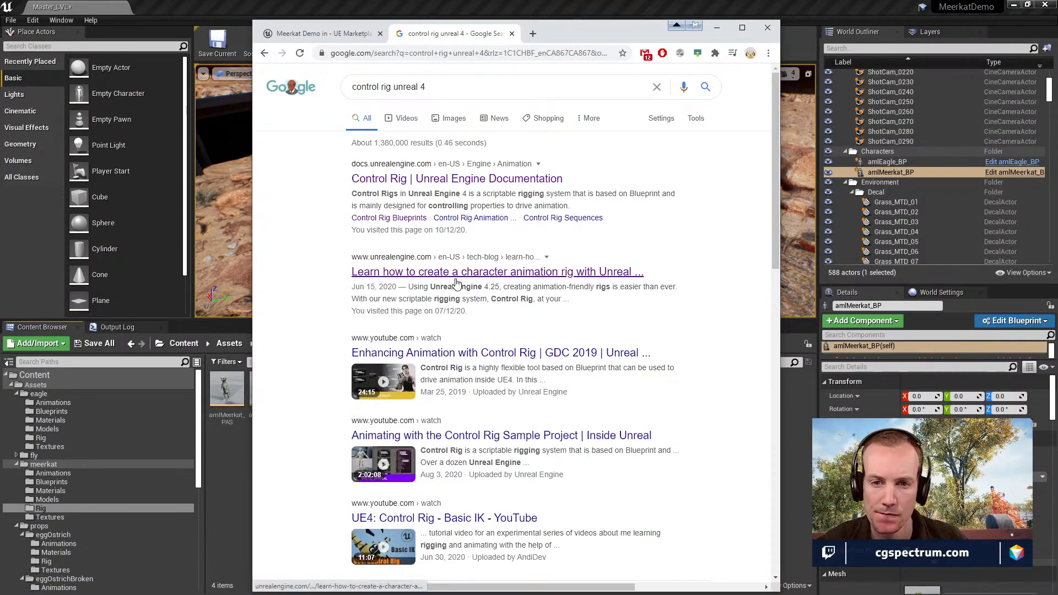
pyautogui.click(447, 186)
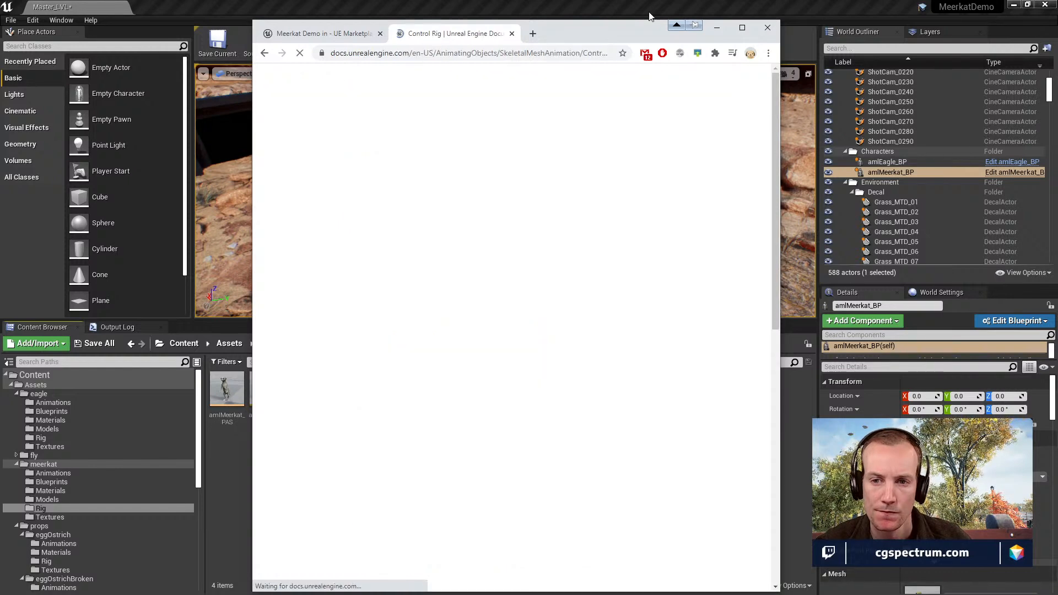
pyautogui.doubleClick(610, 31)
# Read the Control Rig documentation through plugin enabling and asset creation to Further Reading, and return to Unreal Engine.
pyautogui.scroll(-1, 351, 354)
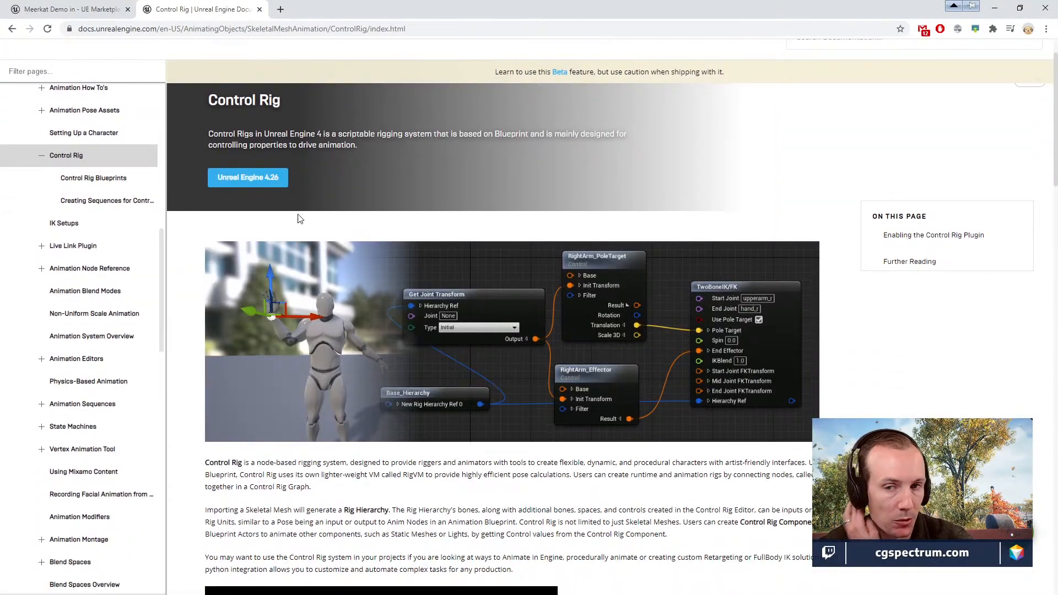
pyautogui.scroll(-3, 488, 329)
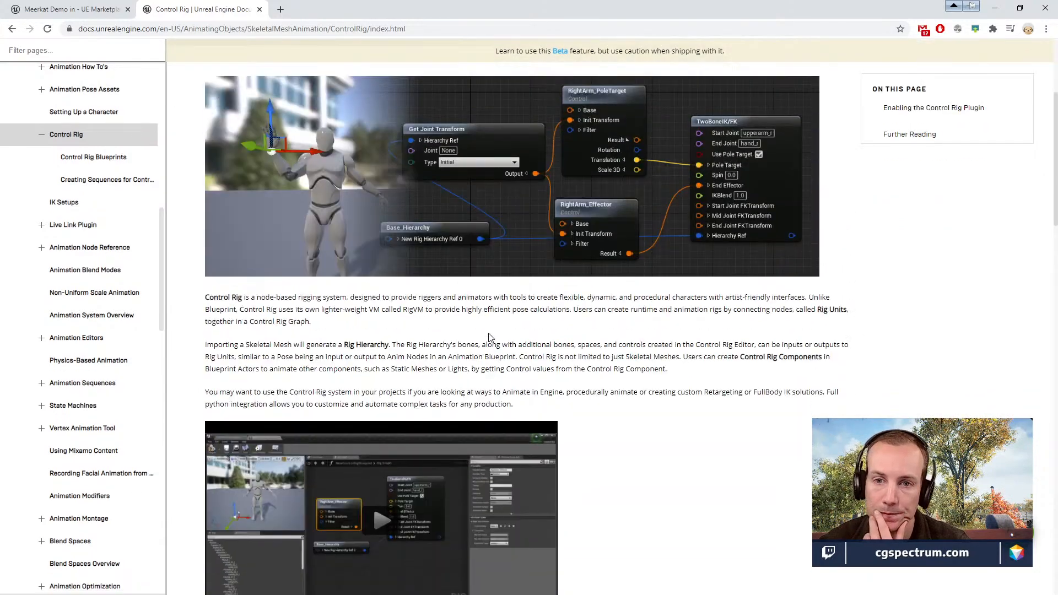
pyautogui.scroll(-16, 488, 337)
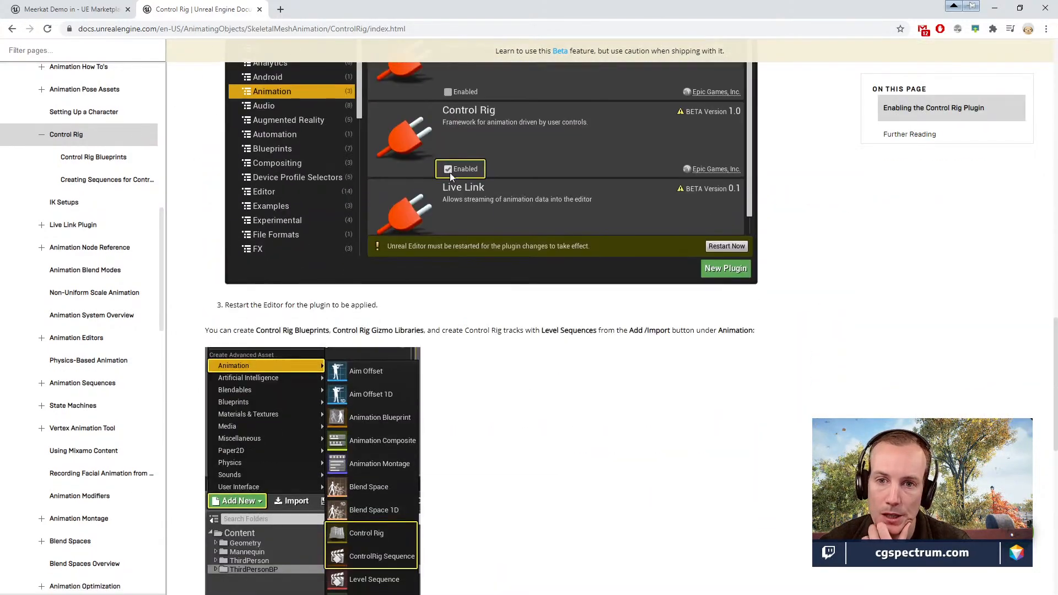
pyautogui.scroll(-5, 490, 264)
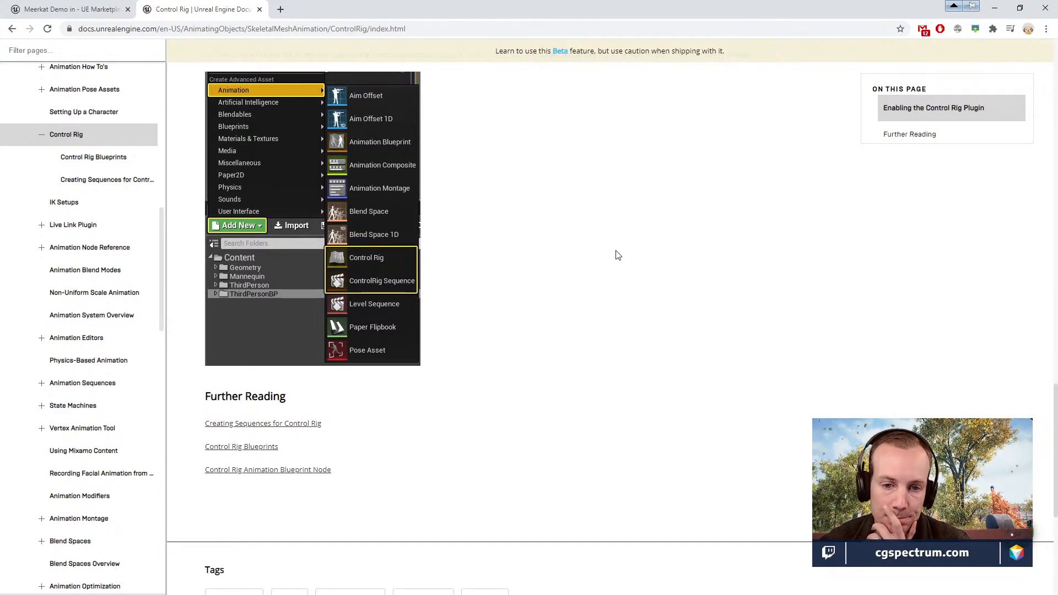
pyautogui.moveTo(619, 2); pyautogui.dragTo(440, 593)
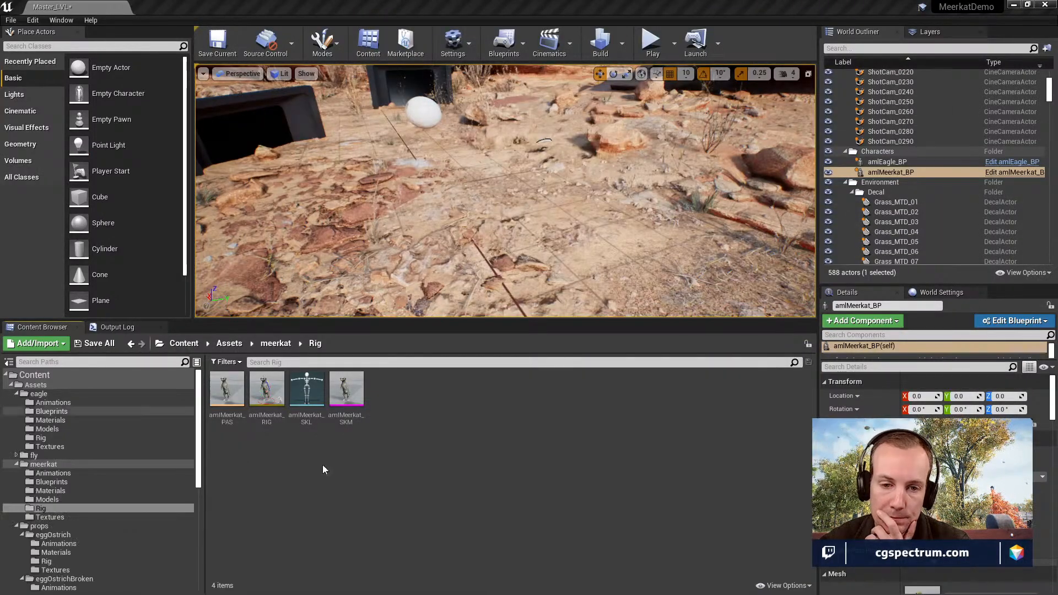
# Open the CustomCine folder and review the animation asset types that can be created there.
pyautogui.scroll(-4, 81, 504)
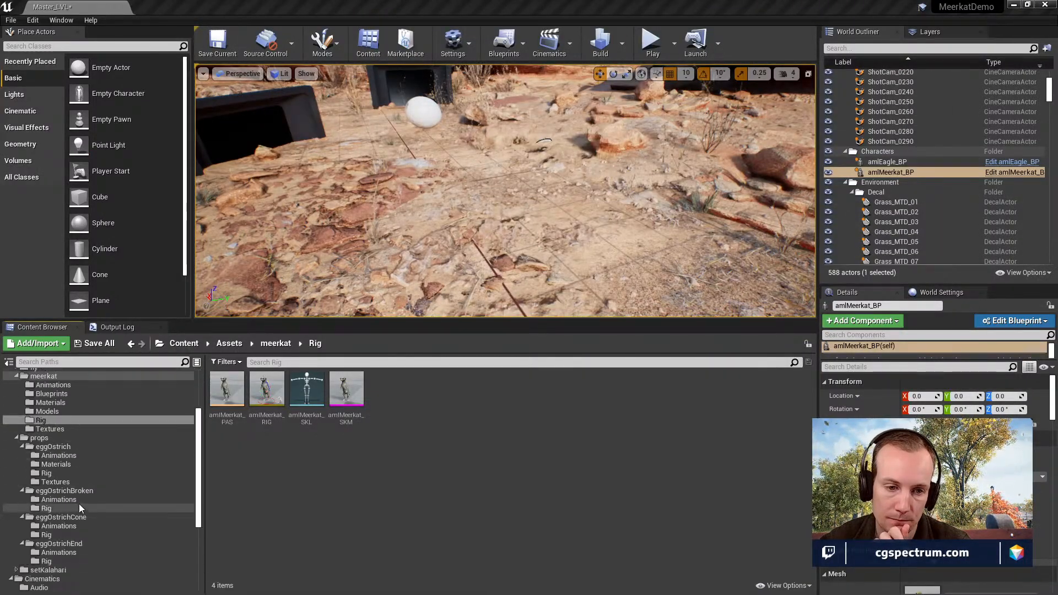
pyautogui.scroll(-3, 80, 504)
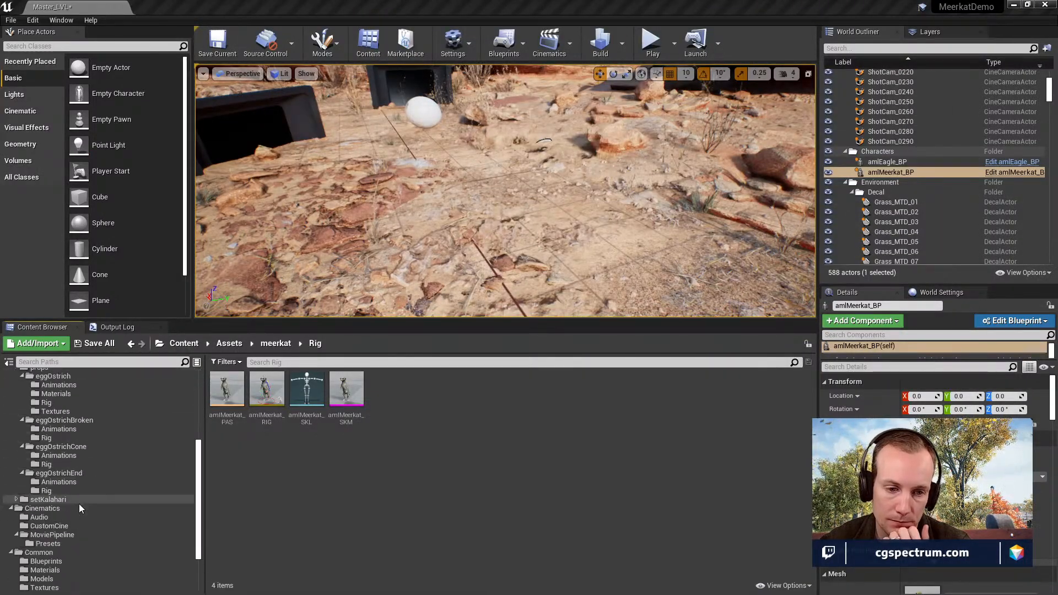
pyautogui.click(49, 526)
pyautogui.rightClick(359, 458)
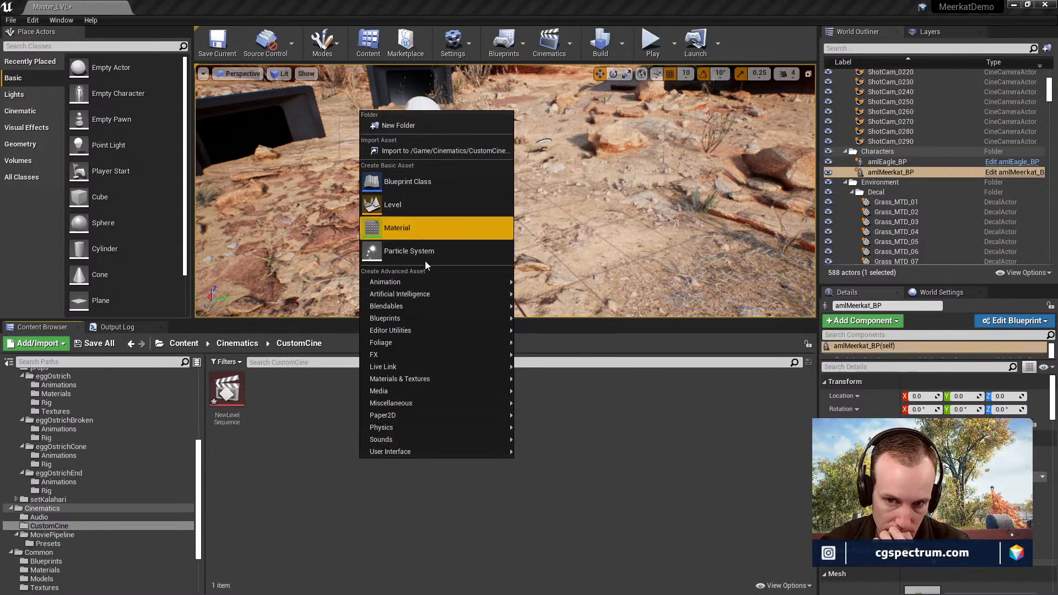
pyautogui.moveTo(431, 282)
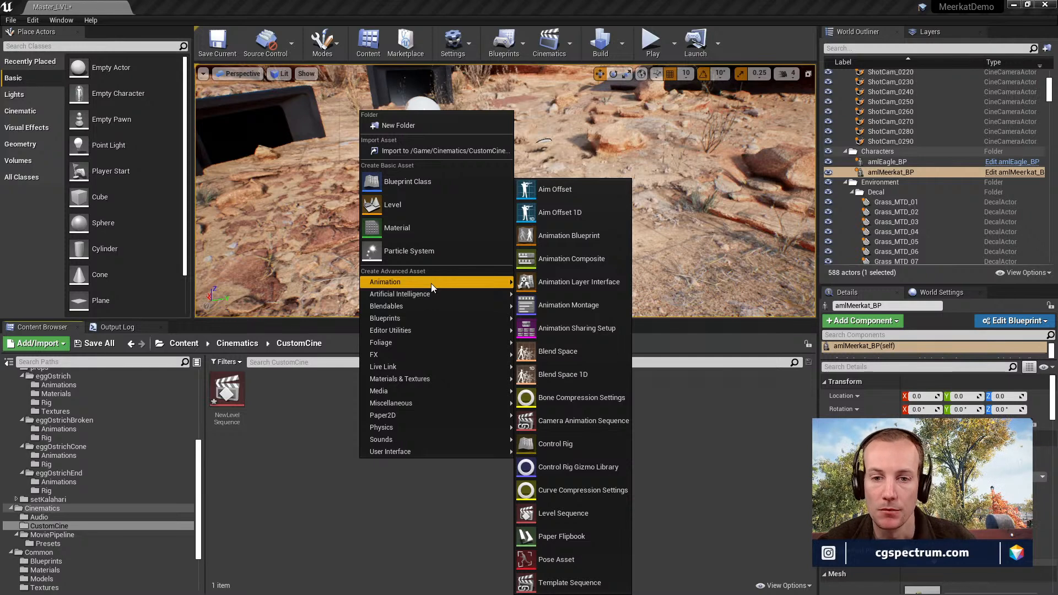
# Search the placeable actors for "contro" and clear the search.
pyautogui.click(65, 47)
pyautogui.write('contro')
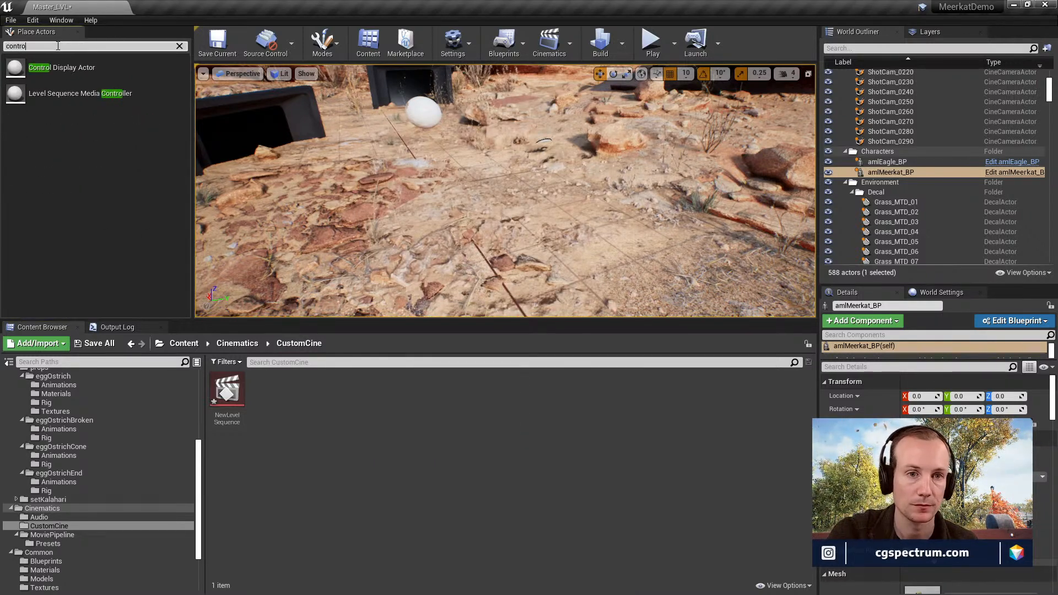
pyautogui.press('BackSpace')
pyautogui.press('BackSpace')
pyautogui.press('BackSpace')
pyautogui.press('BackSpace')
pyautogui.press('BackSpace')
pyautogui.press('BackSpace')
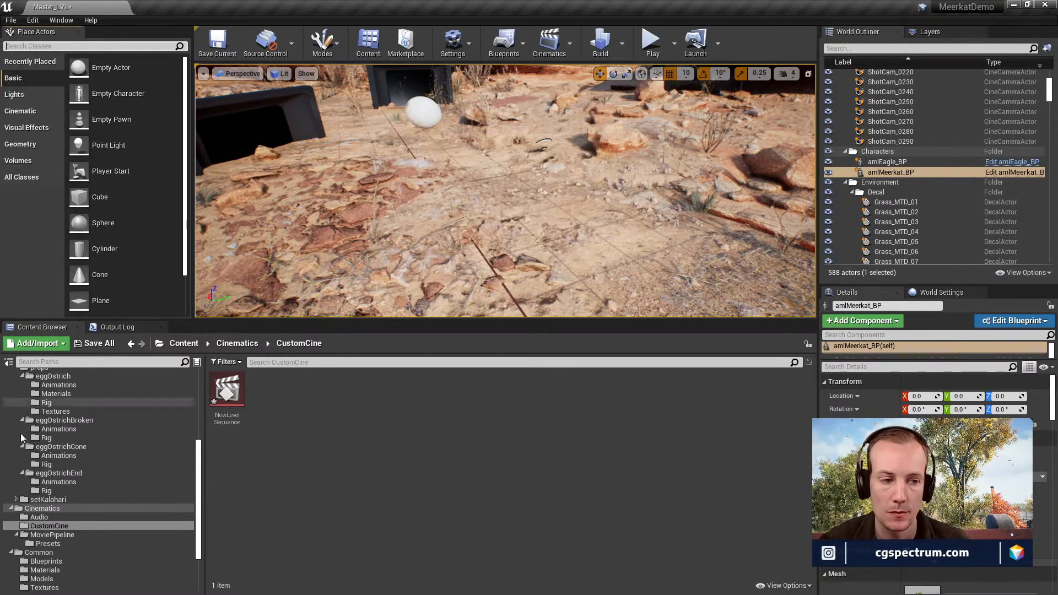
# Switch to the browser, reread the Control Rig documentation on enabling the plugin and creating animation assets, and move the browser window out of the way.
pyautogui.hotkey('alt', 'Tab')
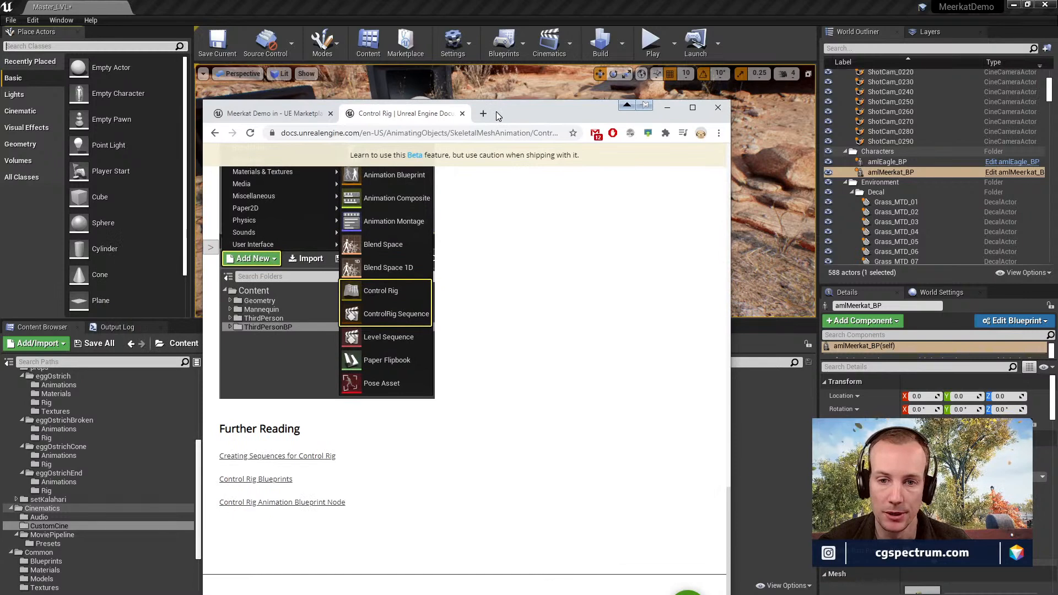
pyautogui.scroll(2, 380, 298)
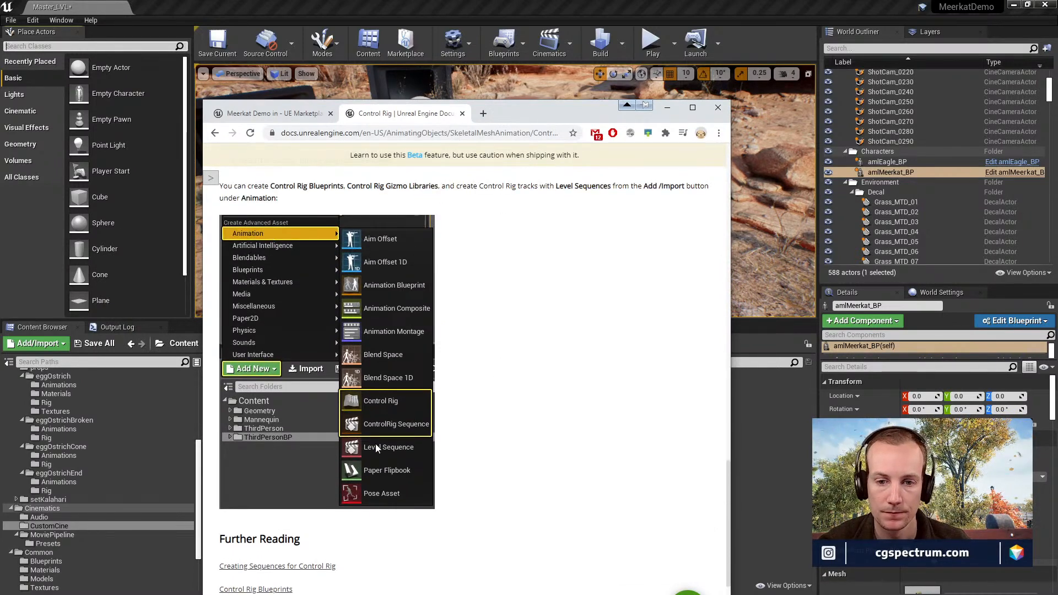
pyautogui.scroll(-4, 448, 445)
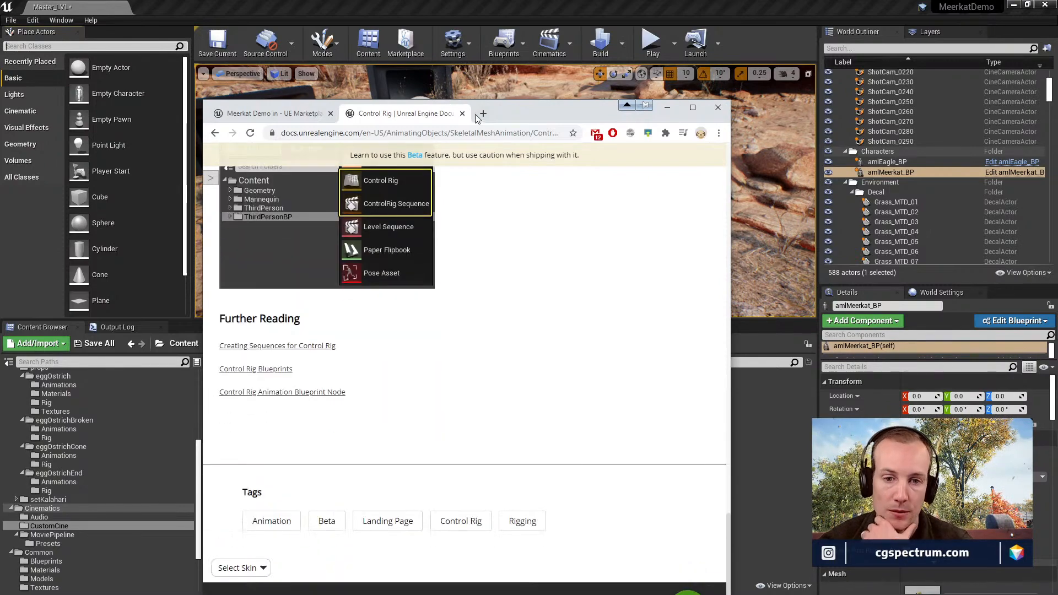
pyautogui.scroll(8, 397, 393)
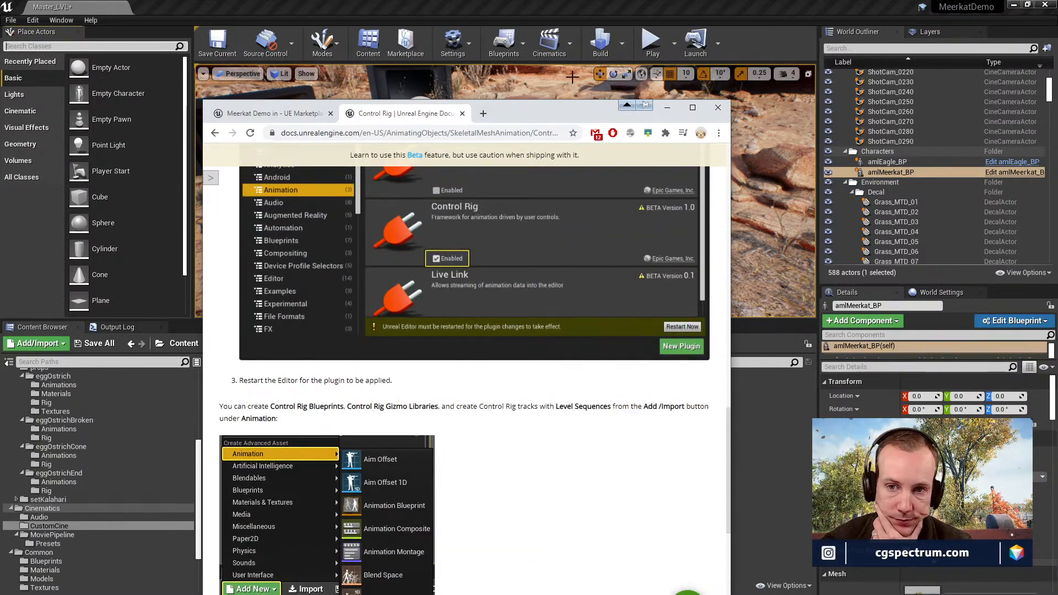
pyautogui.doubleClick(538, 104)
pyautogui.scroll(-4, 299, 414)
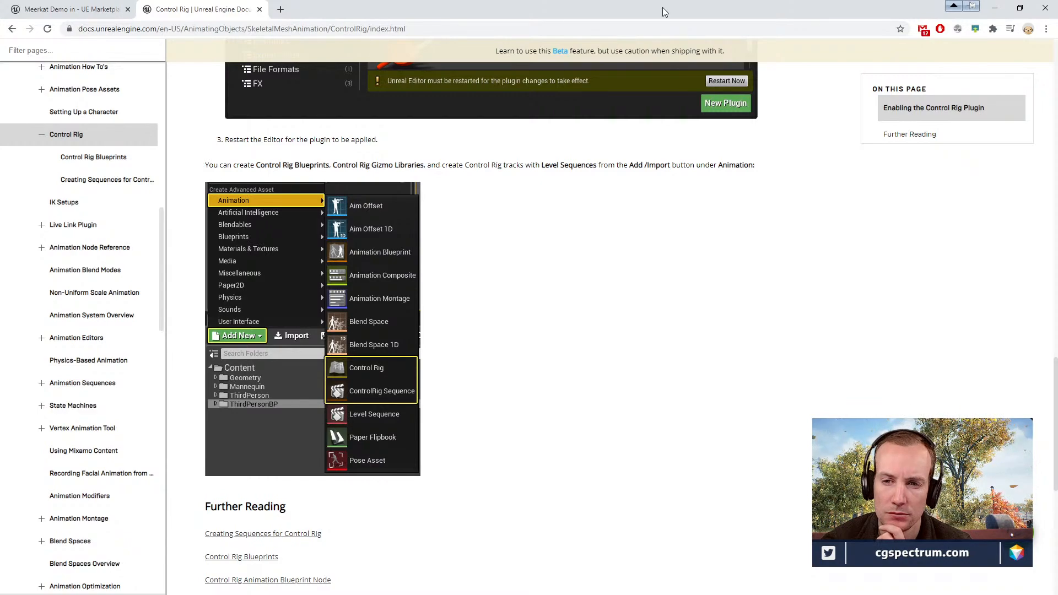
pyautogui.scroll(5, 545, 177)
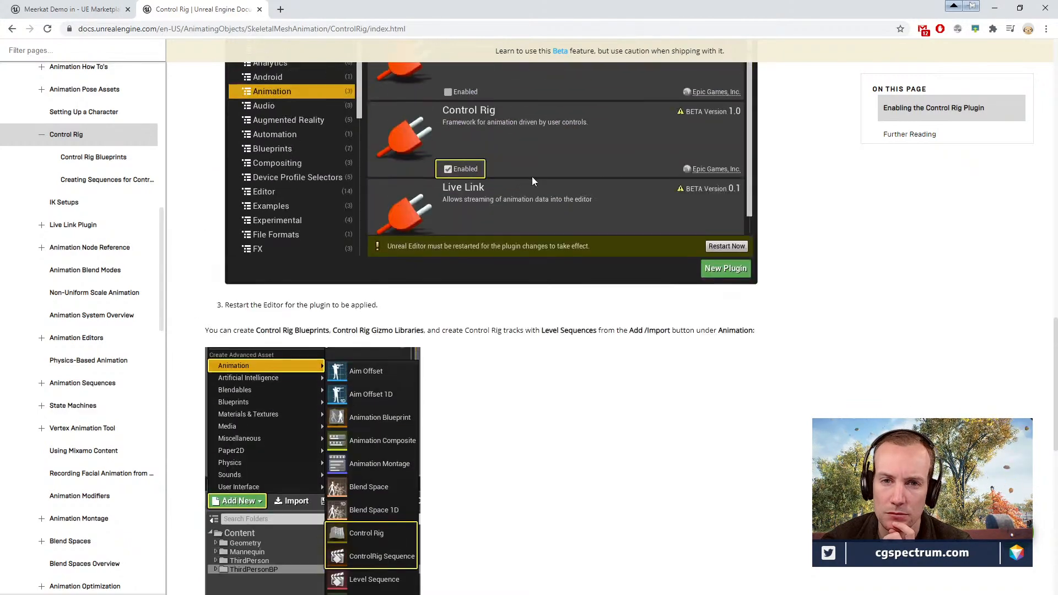
pyautogui.scroll(-4, 382, 481)
pyautogui.scroll(-5, 384, 484)
pyautogui.scroll(6, 588, 300)
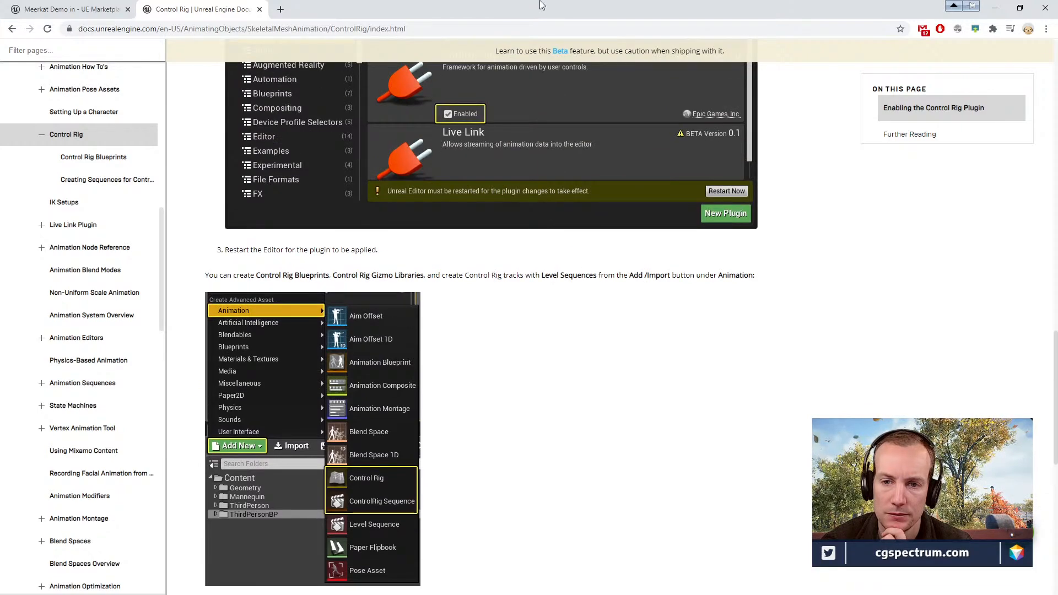
pyautogui.moveTo(545, 11); pyautogui.dragTo(526, 485)
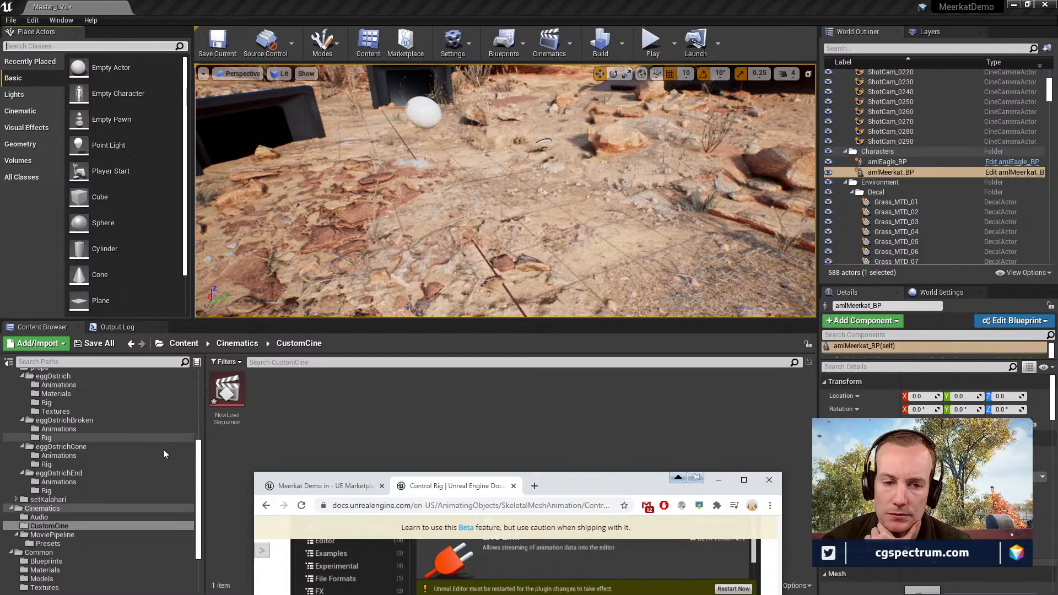
# Open NewLevelSequence from the CustomCine folder and enlarge its Sequencer window over the viewport.
pyautogui.scroll(2, 58, 461)
pyautogui.scroll(-1, 69, 464)
pyautogui.doubleClick(227, 391)
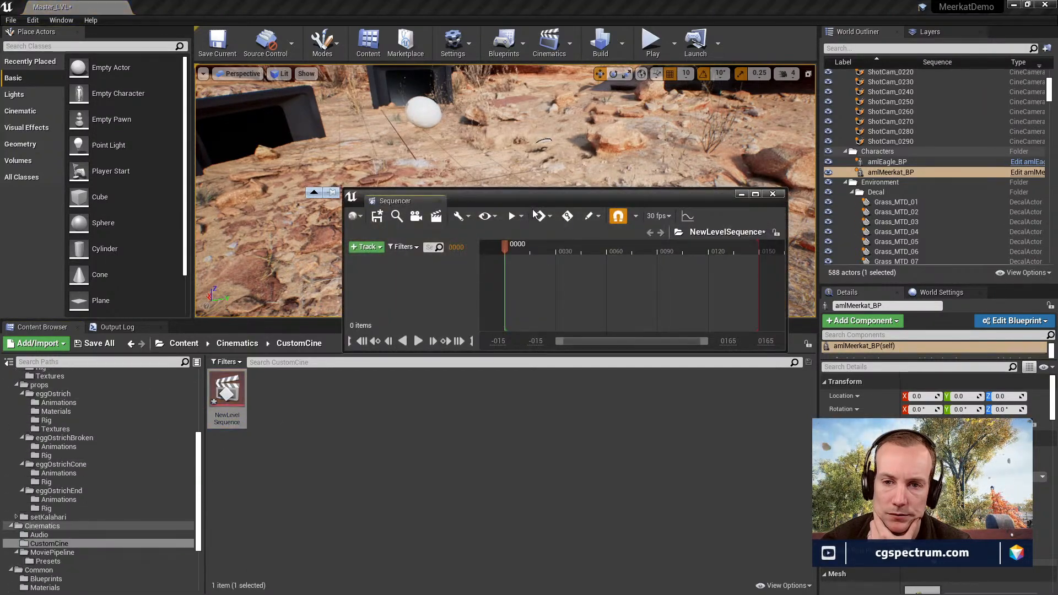
pyautogui.moveTo(521, 198); pyautogui.dragTo(372, 108)
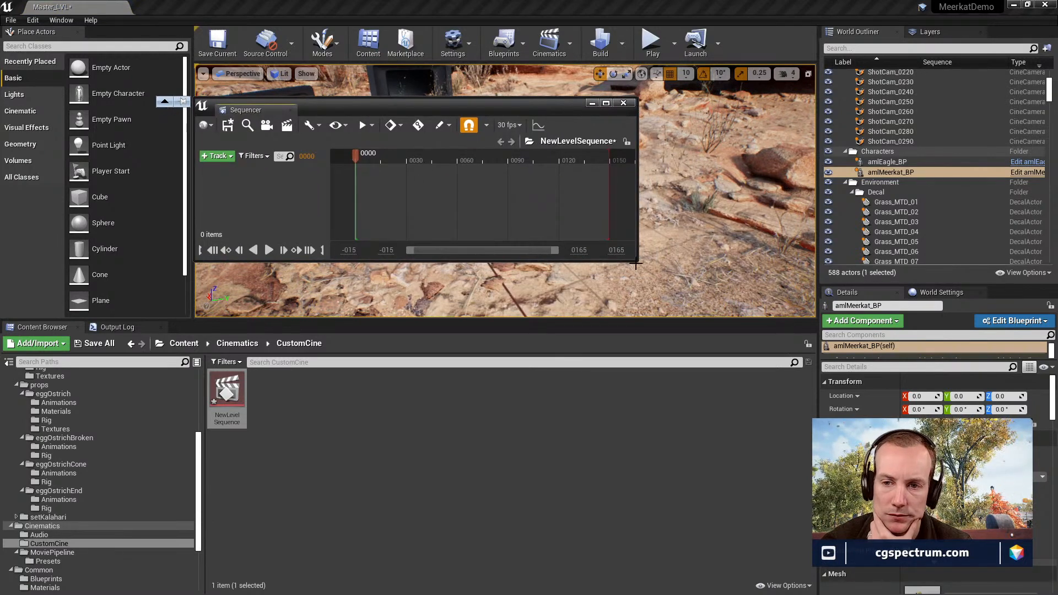
pyautogui.moveTo(636, 264); pyautogui.dragTo(920, 436)
# Review the track types that can be added to NewLevelSequence, including the Event Track options.
pyautogui.click(218, 140)
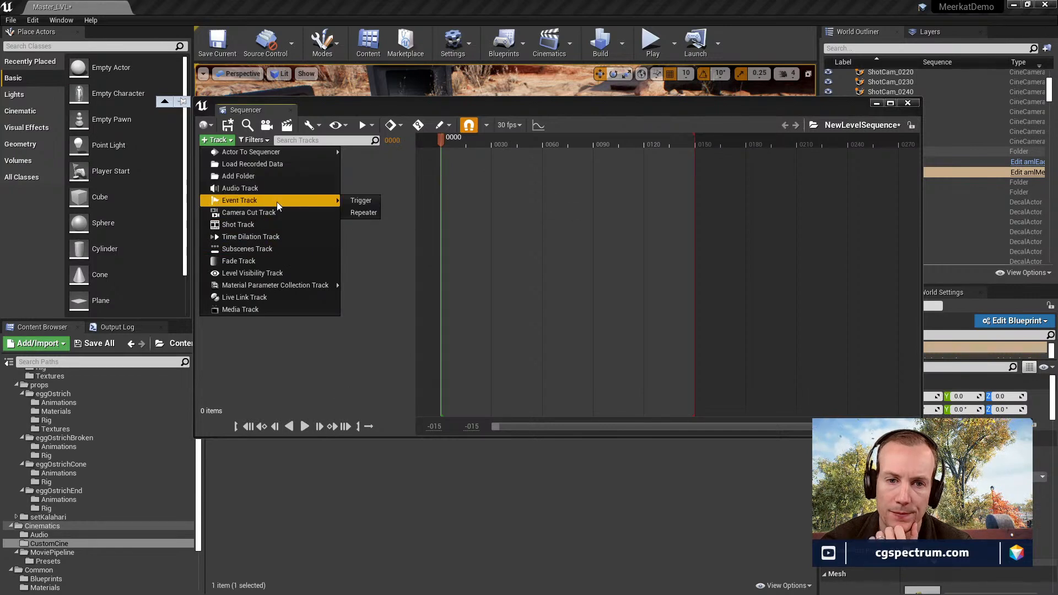
pyautogui.click(292, 325)
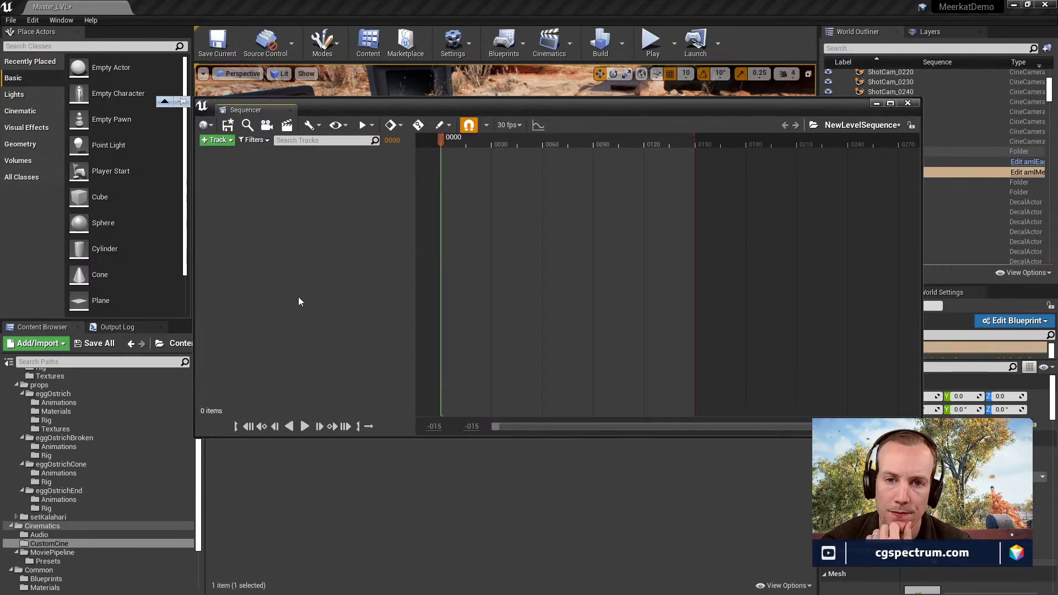
pyautogui.rightClick(305, 187)
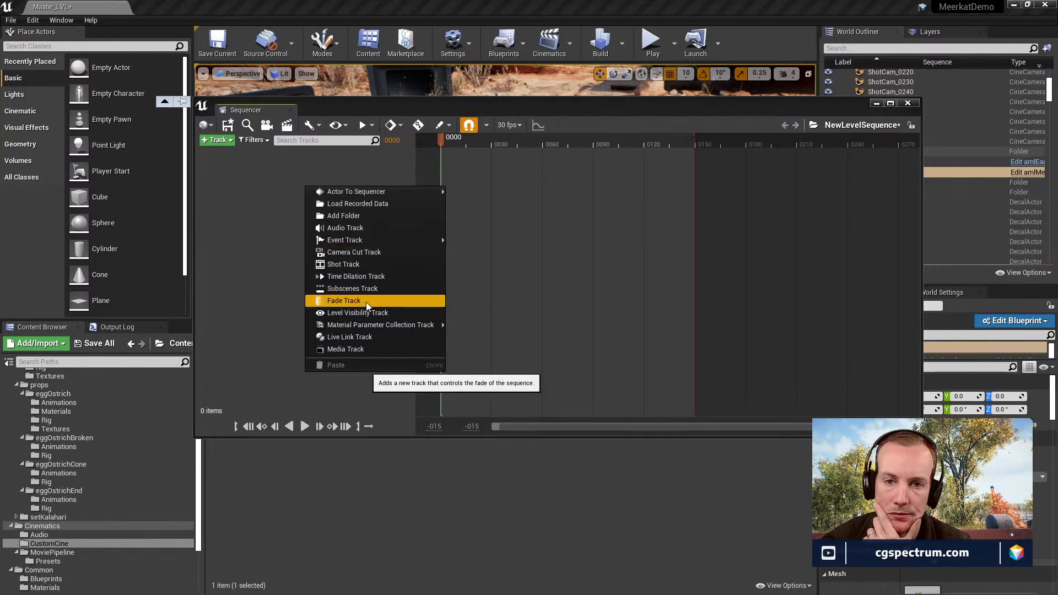
pyautogui.moveTo(370, 240)
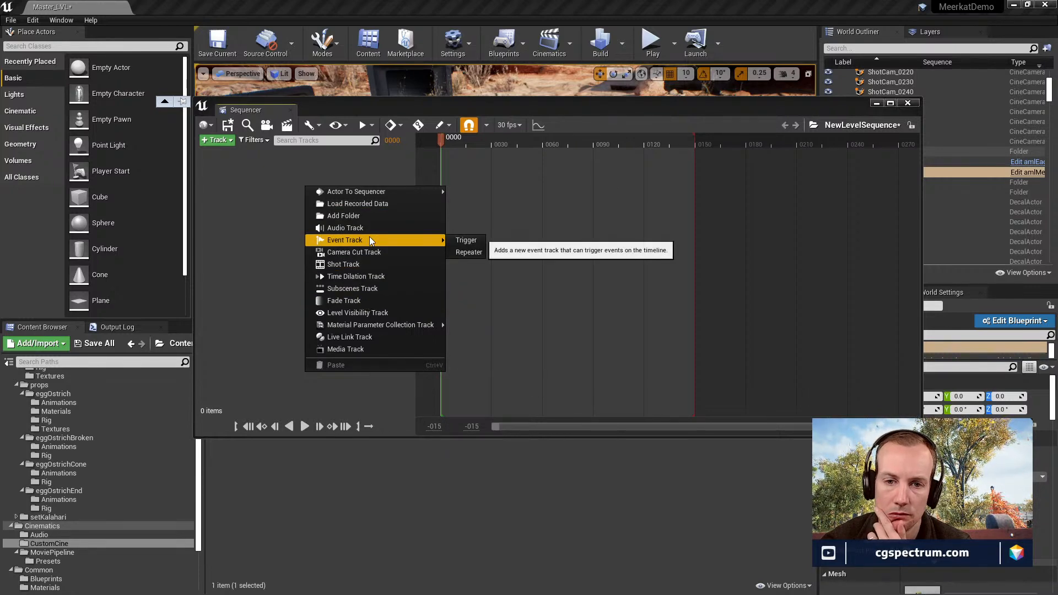
pyautogui.click(266, 227)
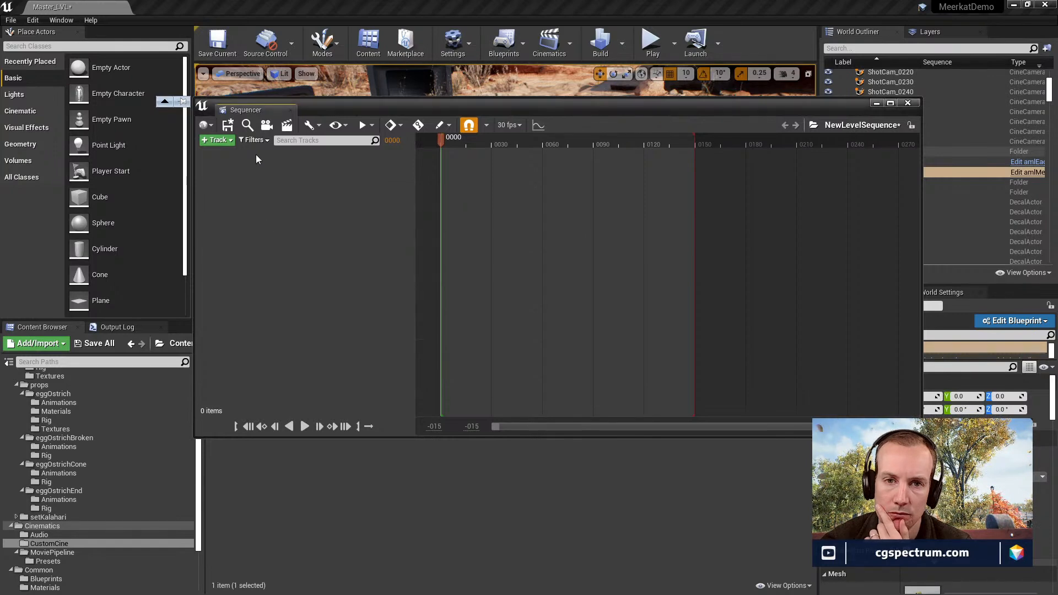
# Switch the editor to Animation mode and expand the Controls section.
pyautogui.click(333, 57)
pyautogui.click(348, 138)
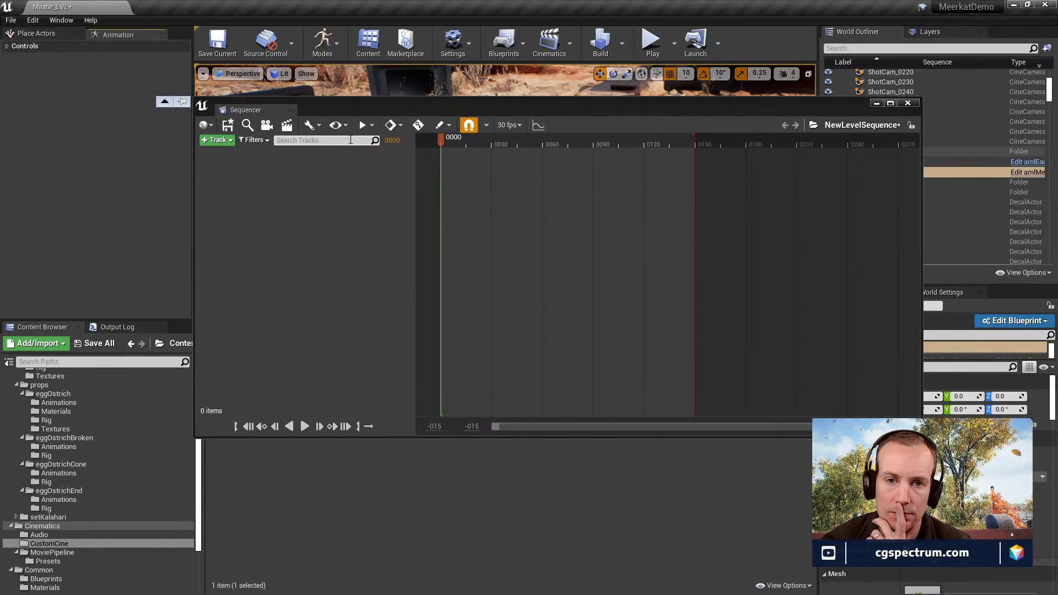
pyautogui.click(7, 48)
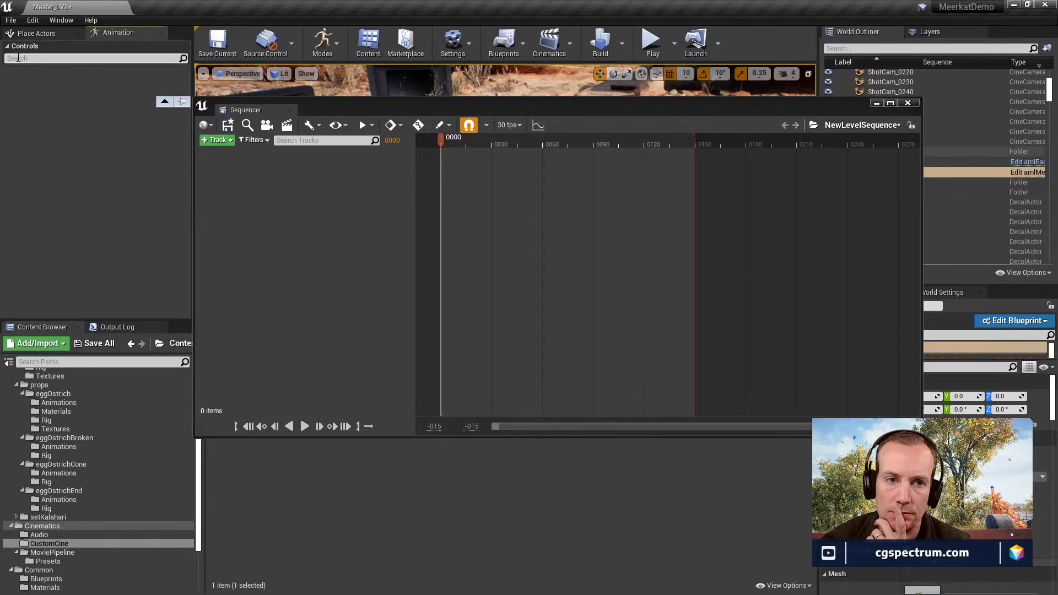
pyautogui.click(320, 49)
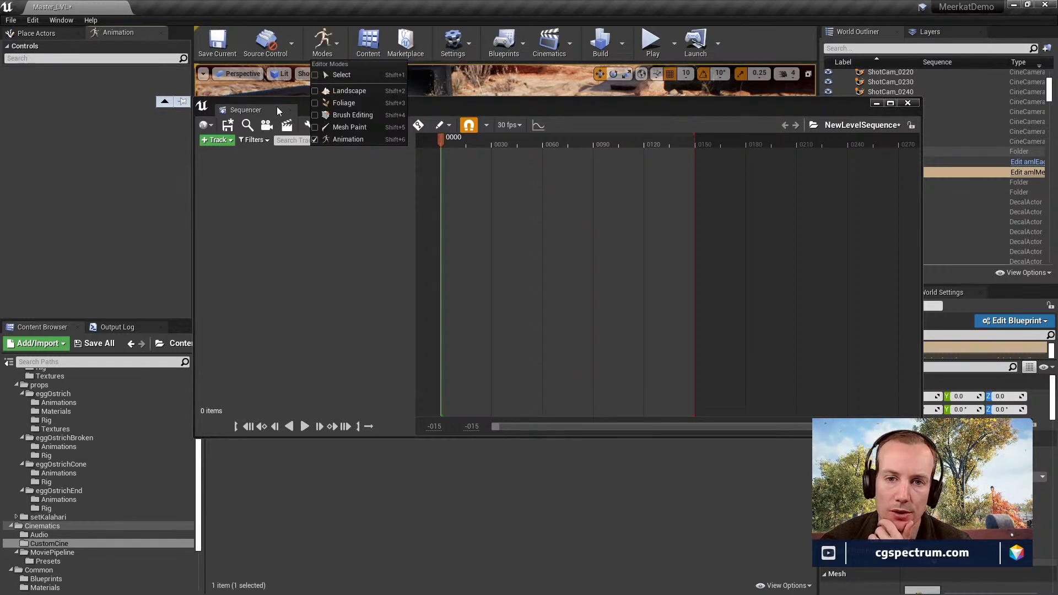
pyautogui.click(68, 83)
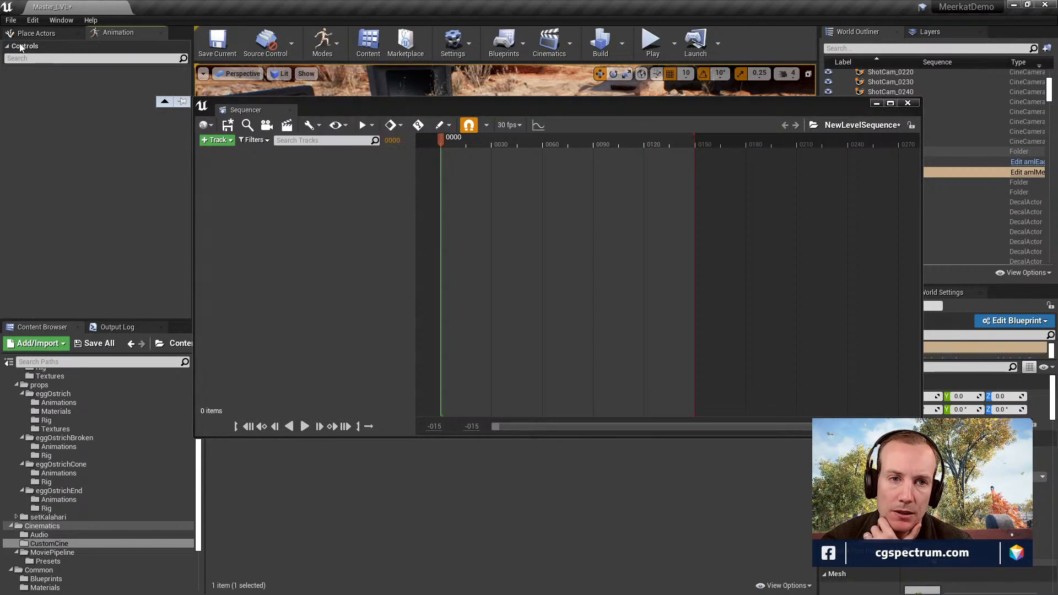
# Place the amlMeerkat_RIG asset from the meerkat Rig folder into the level, with the Sequencer window moved clear of the viewport.
pyautogui.moveTo(438, 108); pyautogui.dragTo(475, 478)
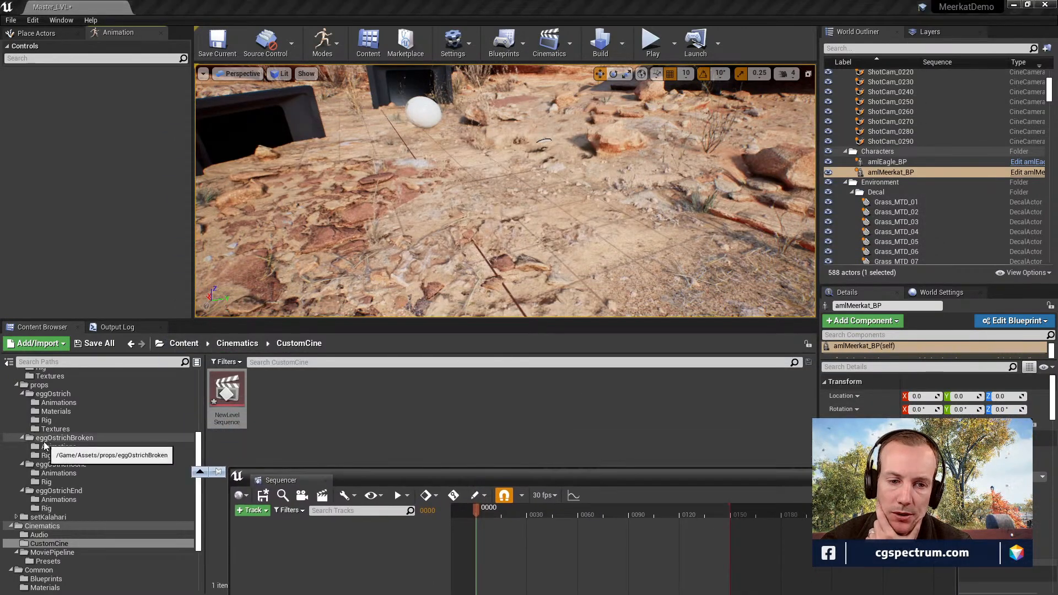
pyautogui.scroll(5, 55, 449)
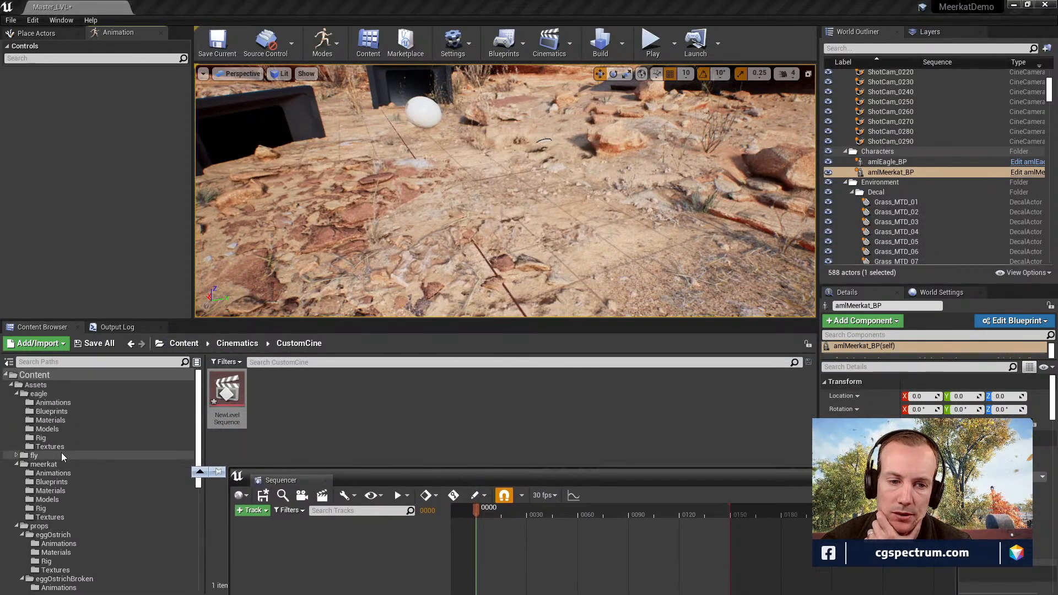
pyautogui.click(48, 508)
pyautogui.moveTo(266, 392); pyautogui.dragTo(466, 231)
# Dock the floating Sequencer window beside the Content Browser and Output Log.
pyautogui.moveTo(543, 484); pyautogui.dragTo(517, 189)
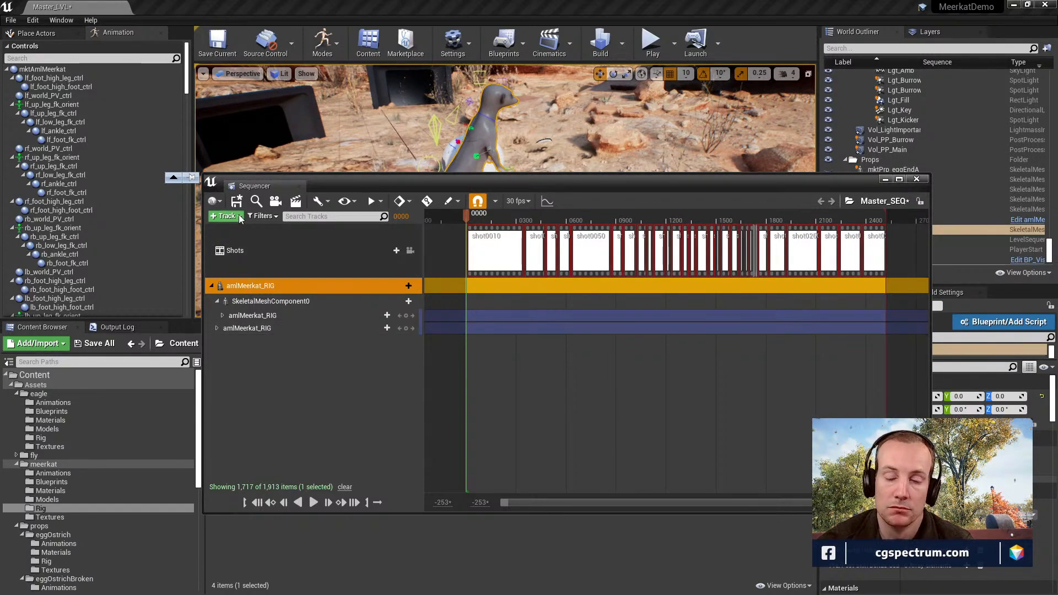
pyautogui.moveTo(397, 180); pyautogui.dragTo(352, 258)
pyautogui.click(190, 275)
pyautogui.moveTo(303, 255); pyautogui.dragTo(264, 289)
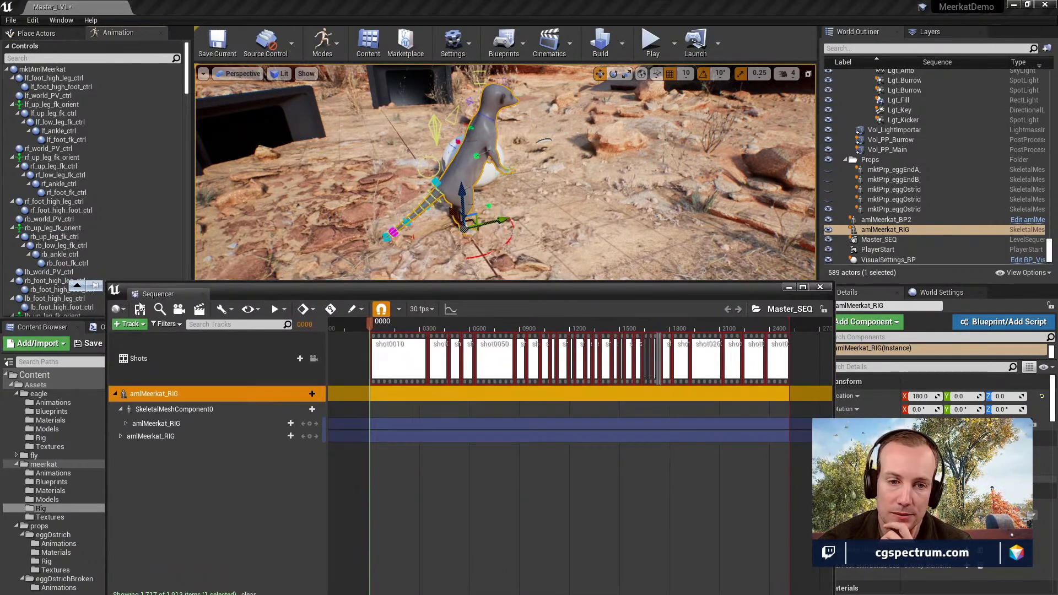
pyautogui.moveTo(157, 293); pyautogui.dragTo(157, 330)
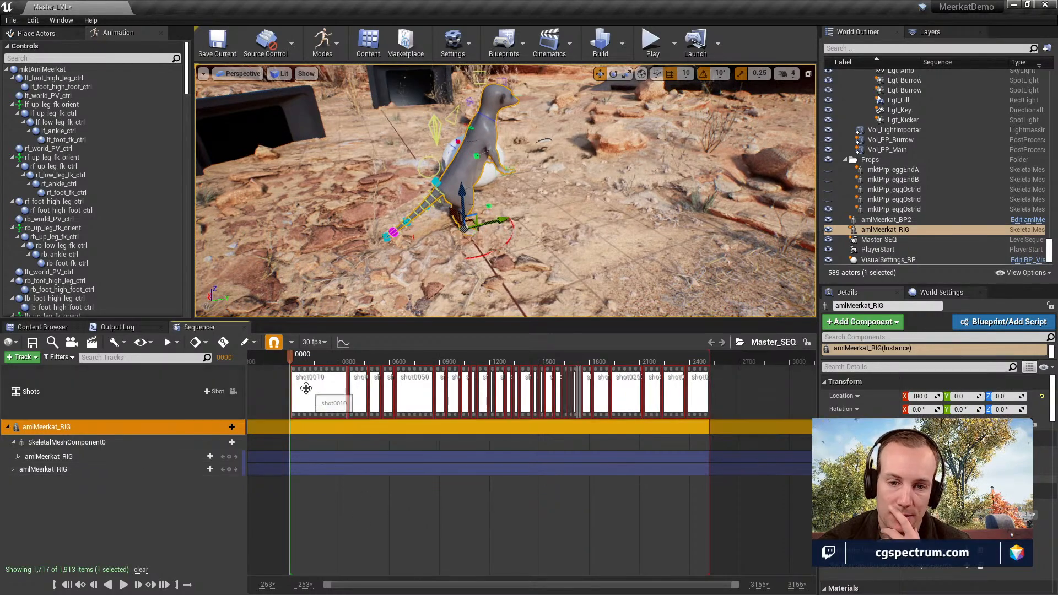
# Scrub through the shots of Master_SEQ to examine the meerkat rig against the existing animation, and review the playback options.
pyautogui.click(300, 358)
pyautogui.click(234, 390)
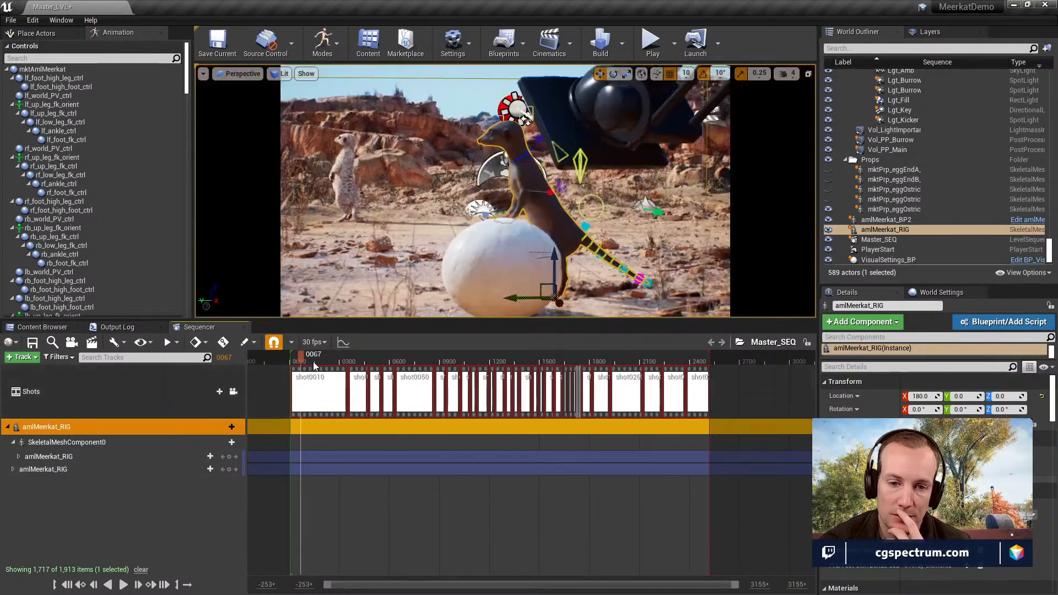
pyautogui.moveTo(300, 357); pyautogui.dragTo(449, 392)
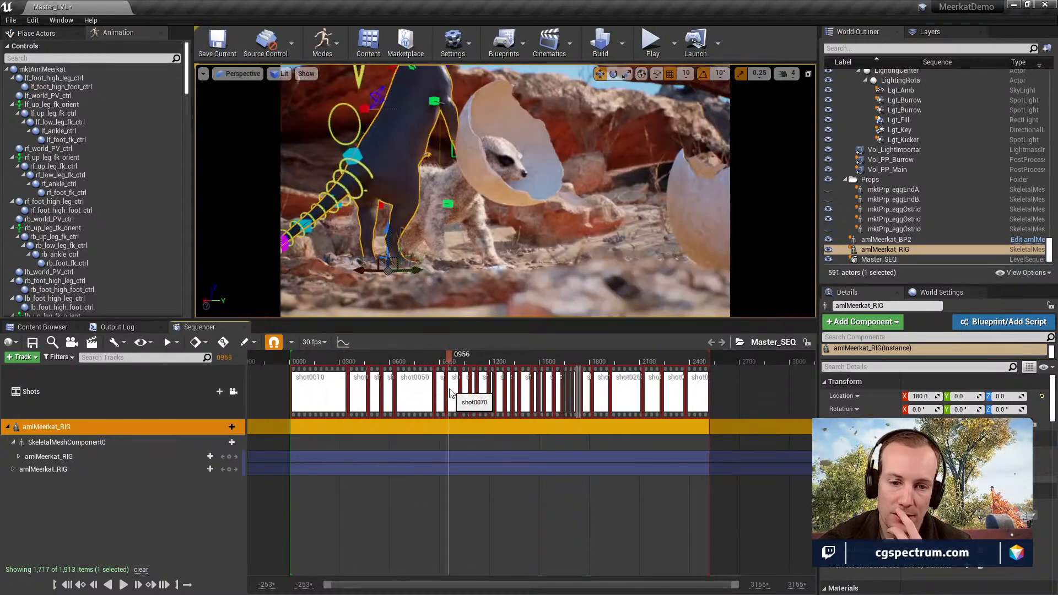
pyautogui.click(168, 343)
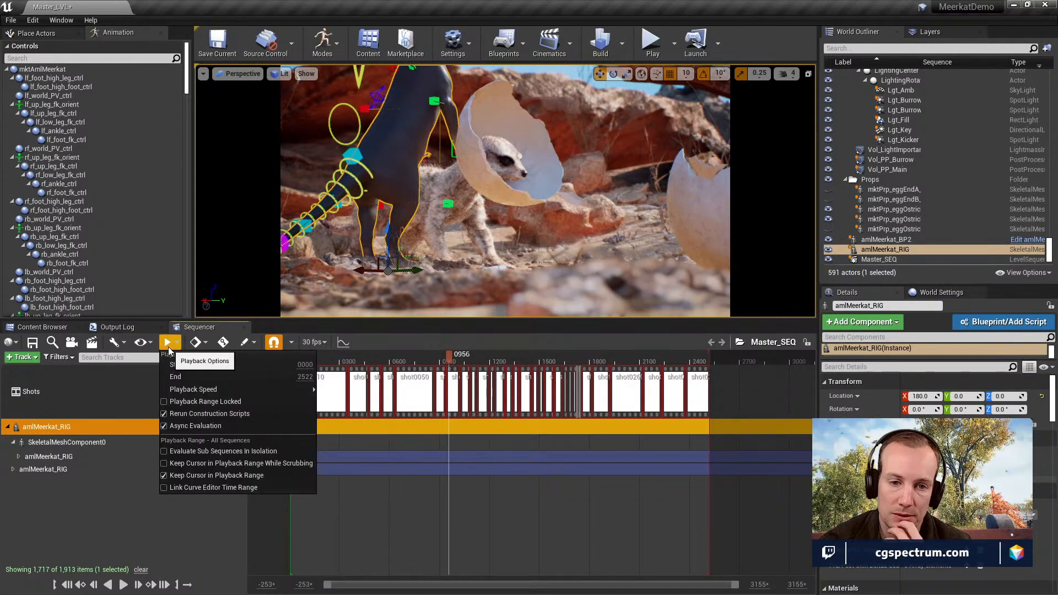
pyautogui.click(43, 373)
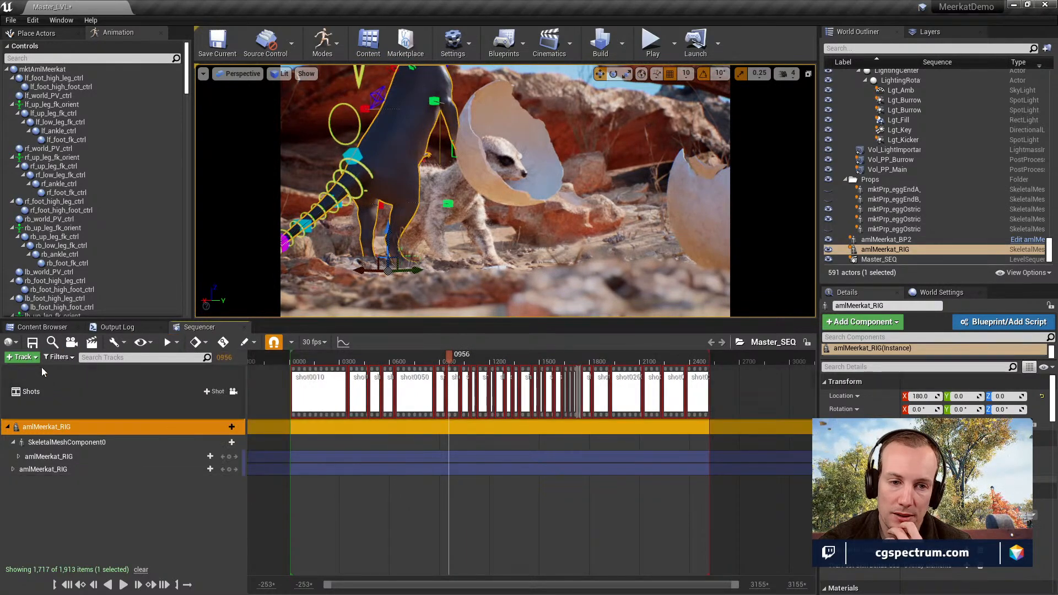
pyautogui.click(439, 390)
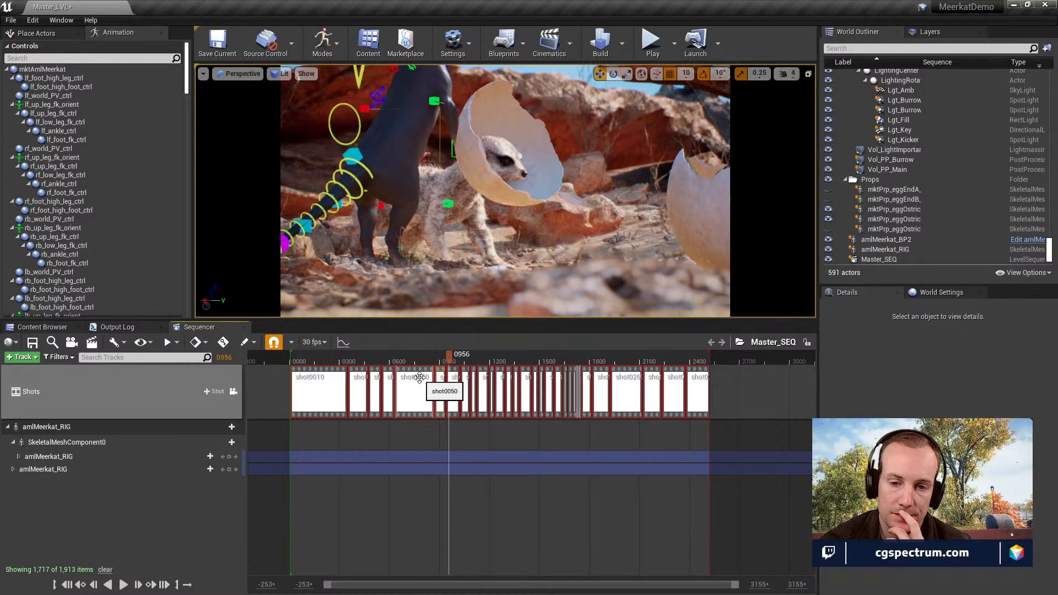
pyautogui.moveTo(428, 360); pyautogui.dragTo(439, 363)
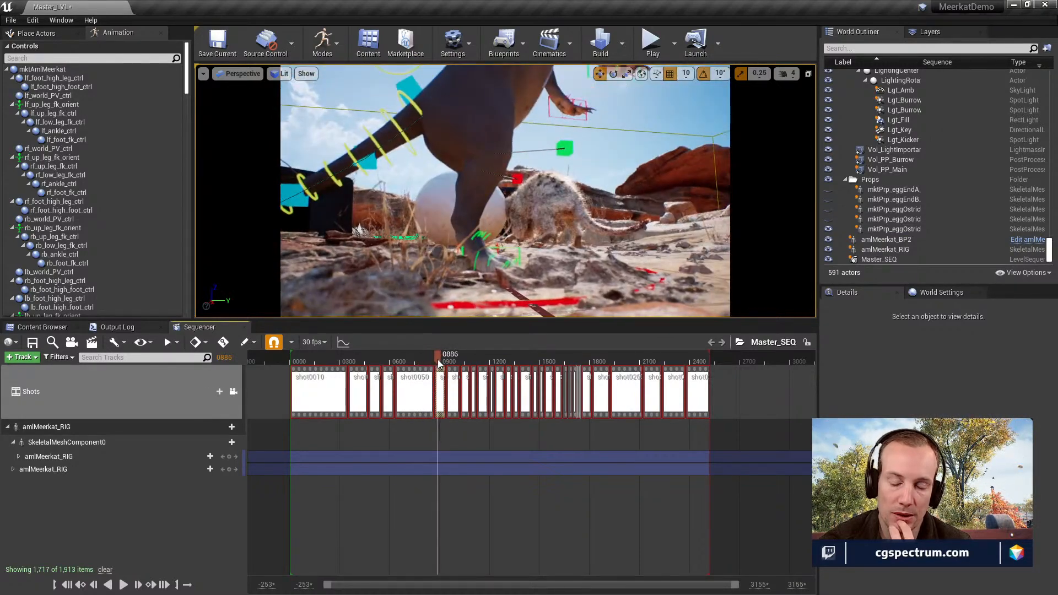
pyautogui.moveTo(439, 363); pyautogui.dragTo(358, 363)
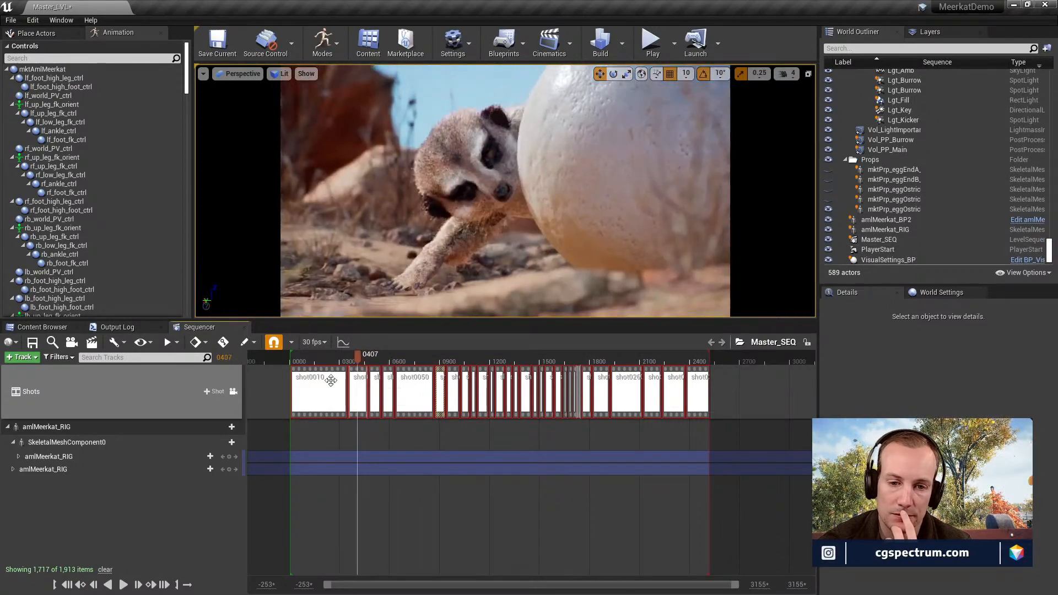
# Open shot0010 to view it at frame 236, close the Sequencer, and return to the meerkat Rig assets.
pyautogui.doubleClick(319, 394)
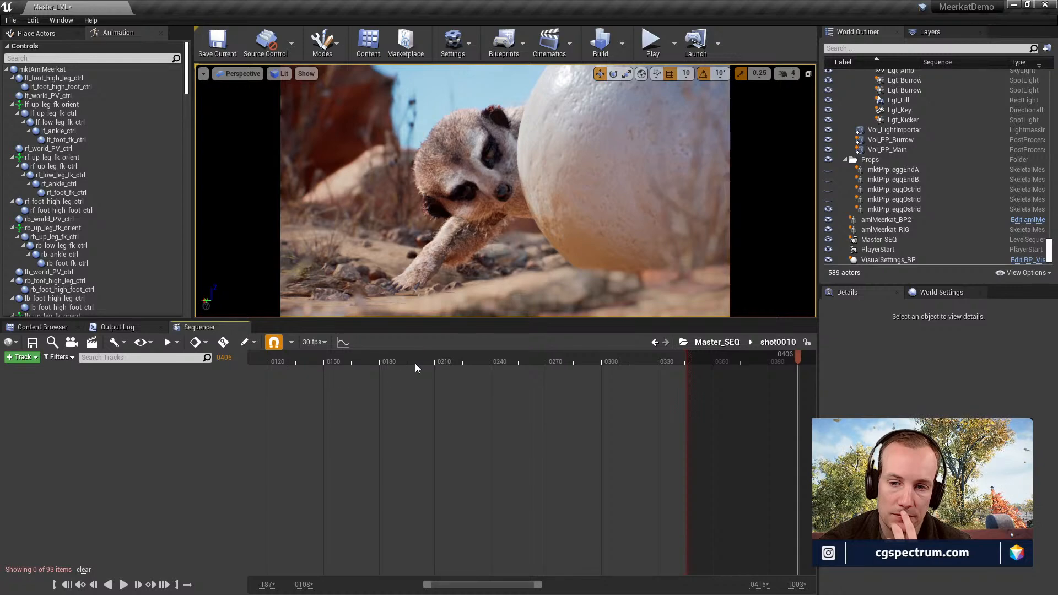
pyautogui.click(483, 361)
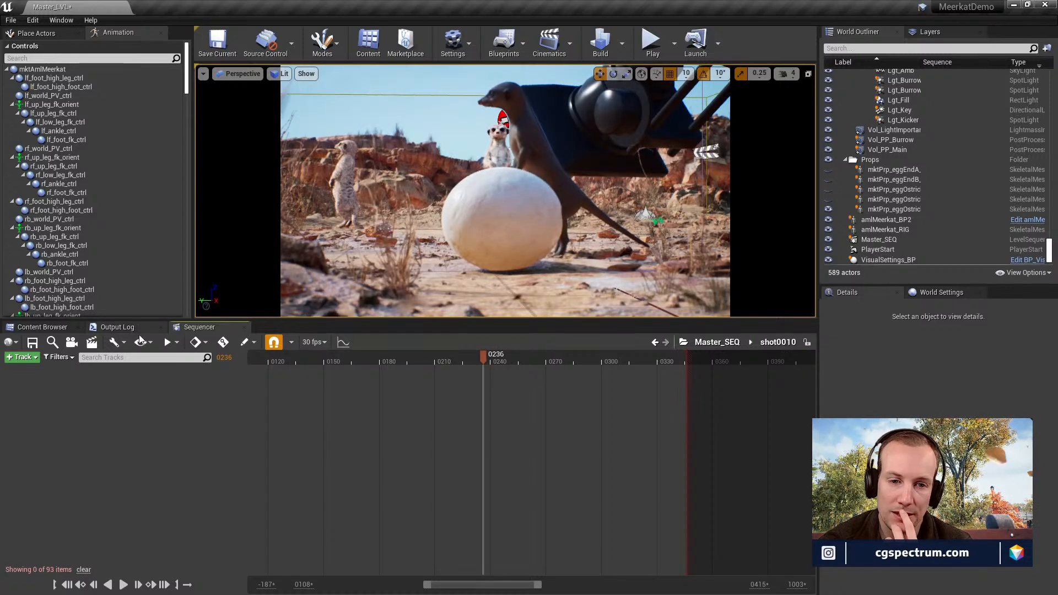
pyautogui.click(246, 327)
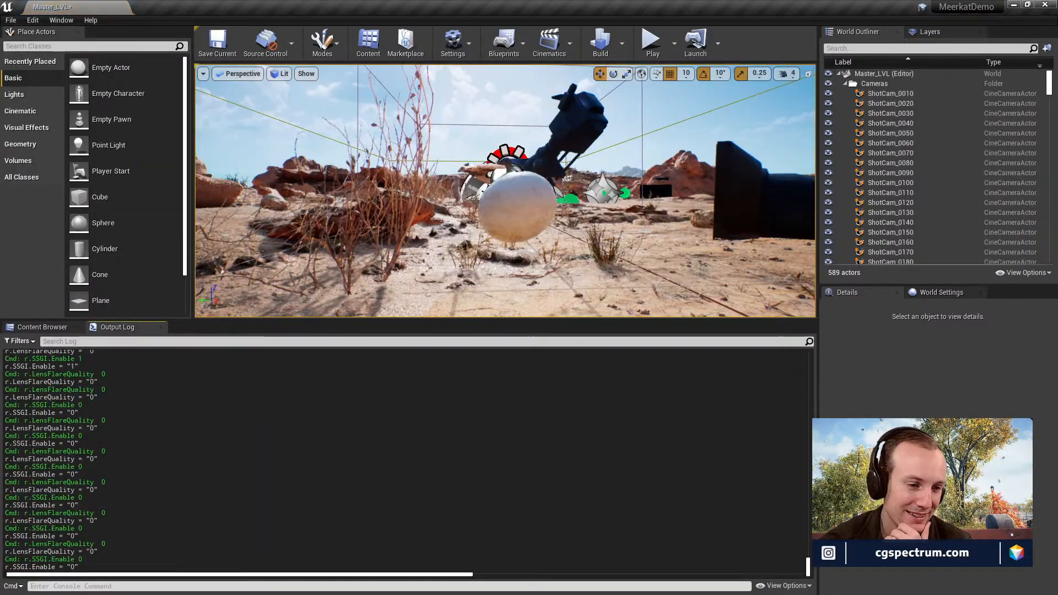
pyautogui.click(65, 326)
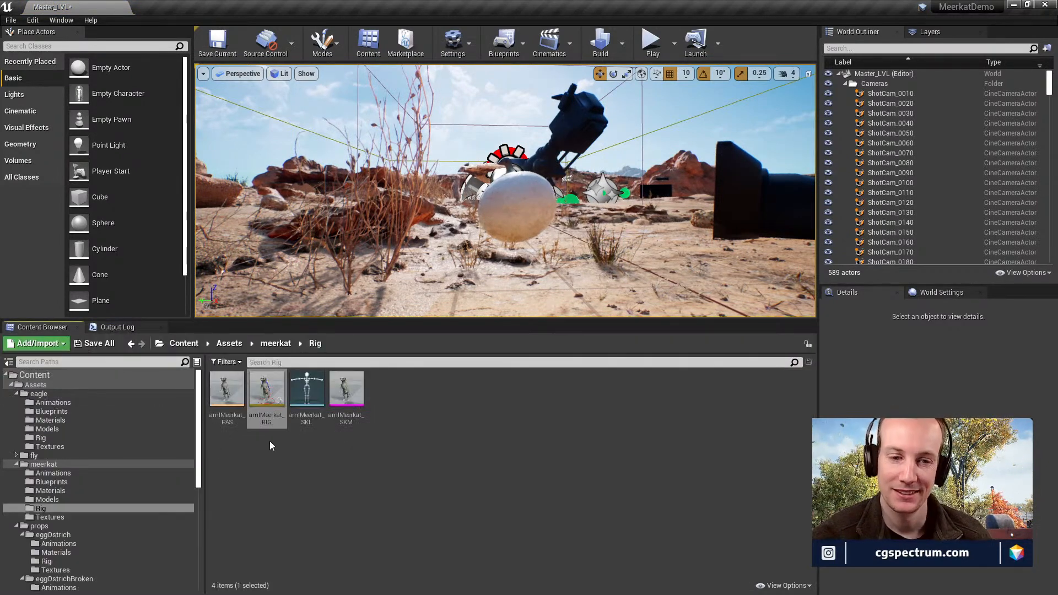
# Open the NewLevelSequence asset from the Cinematics CustomCine folder.
pyautogui.scroll(-3, 91, 504)
pyautogui.scroll(3, 92, 504)
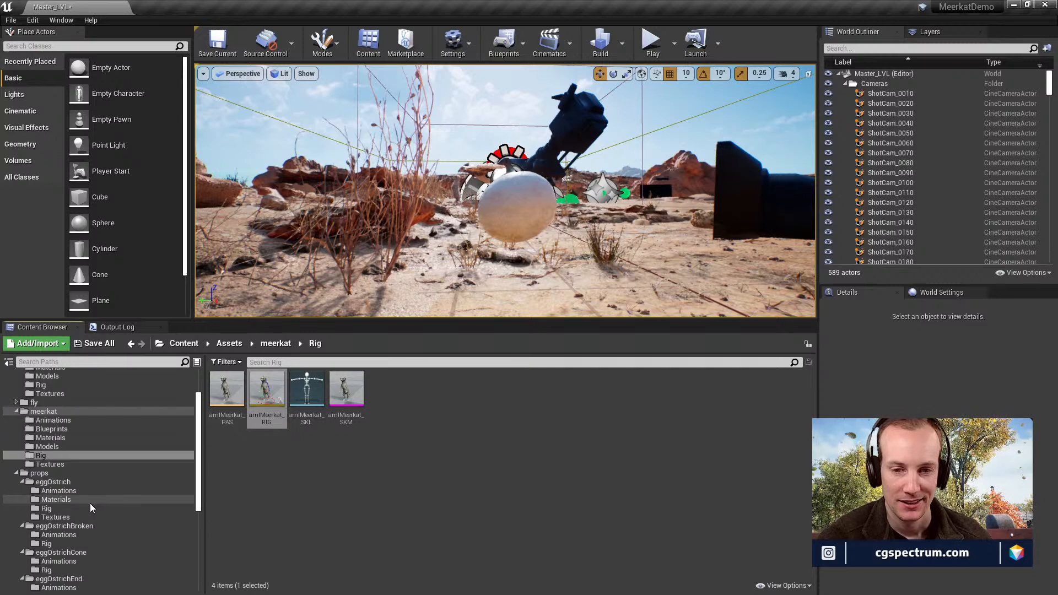
pyautogui.scroll(-2, 81, 483)
pyautogui.scroll(-5, 79, 484)
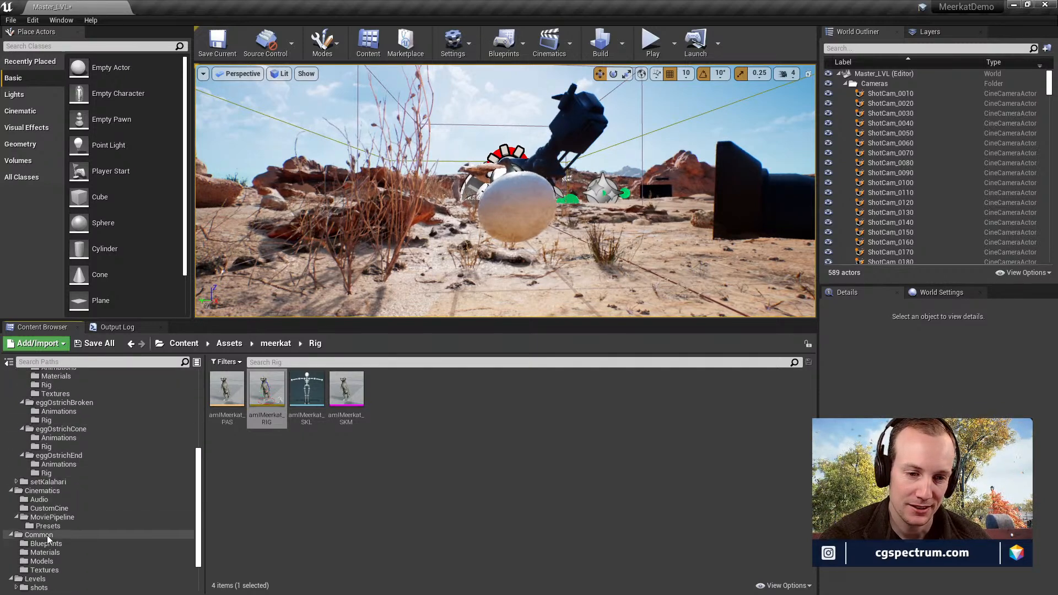
pyautogui.click(51, 517)
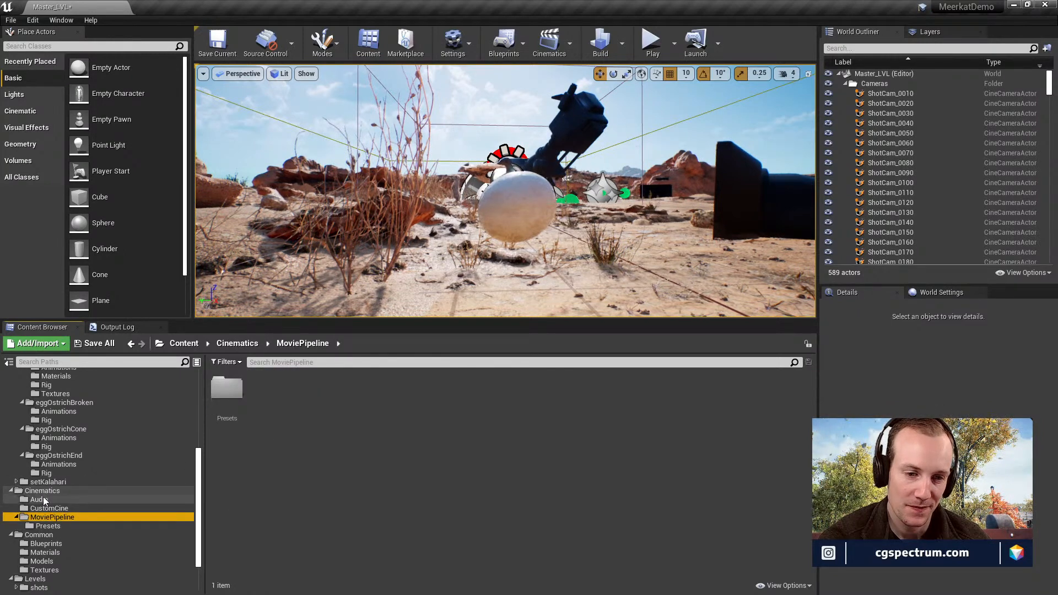
pyautogui.click(48, 508)
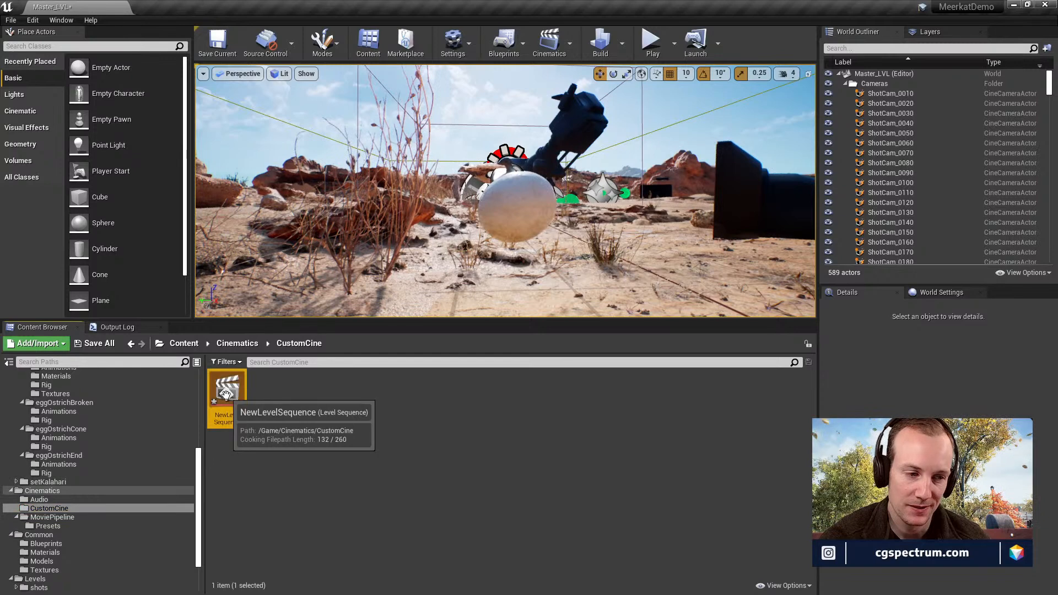
pyautogui.doubleClick(226, 394)
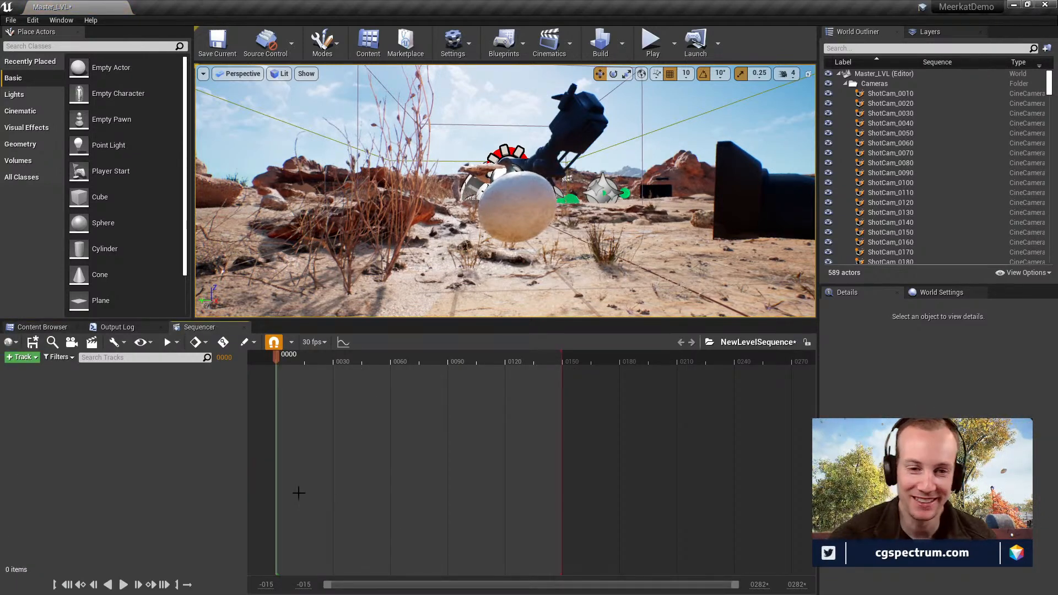
# Select the placed amlMeerkat_RIG actor in the level and switch the editor to Animation mode.
pyautogui.moveTo(560, 202); pyautogui.dragTo(749, 228, button='right')
pyautogui.moveTo(595, 209); pyautogui.dragTo(578, 209, button='right')
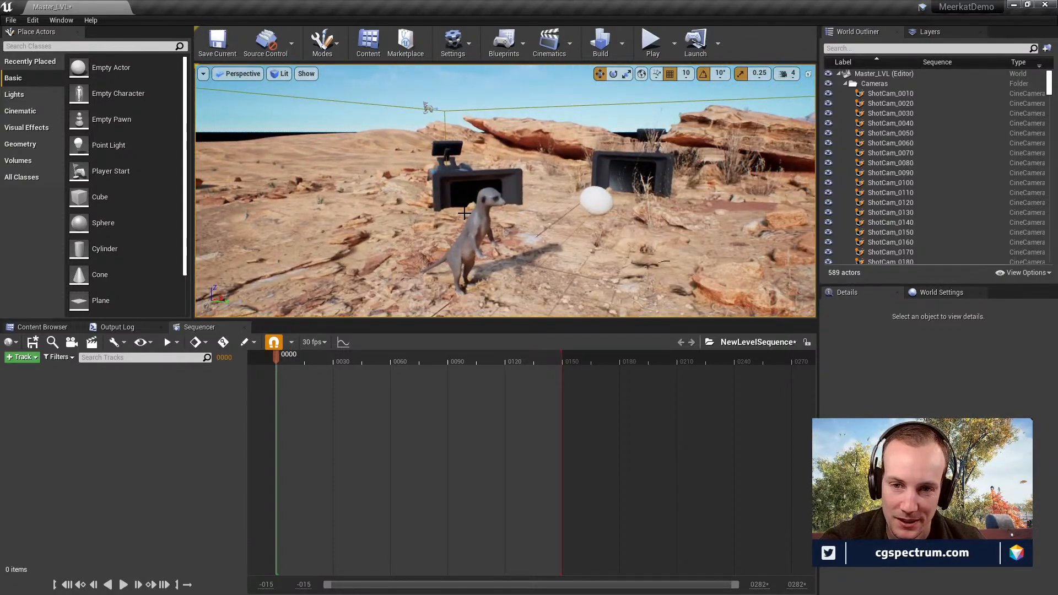
pyautogui.moveTo(465, 222); pyautogui.dragTo(468, 222, button='right')
pyautogui.click(468, 222)
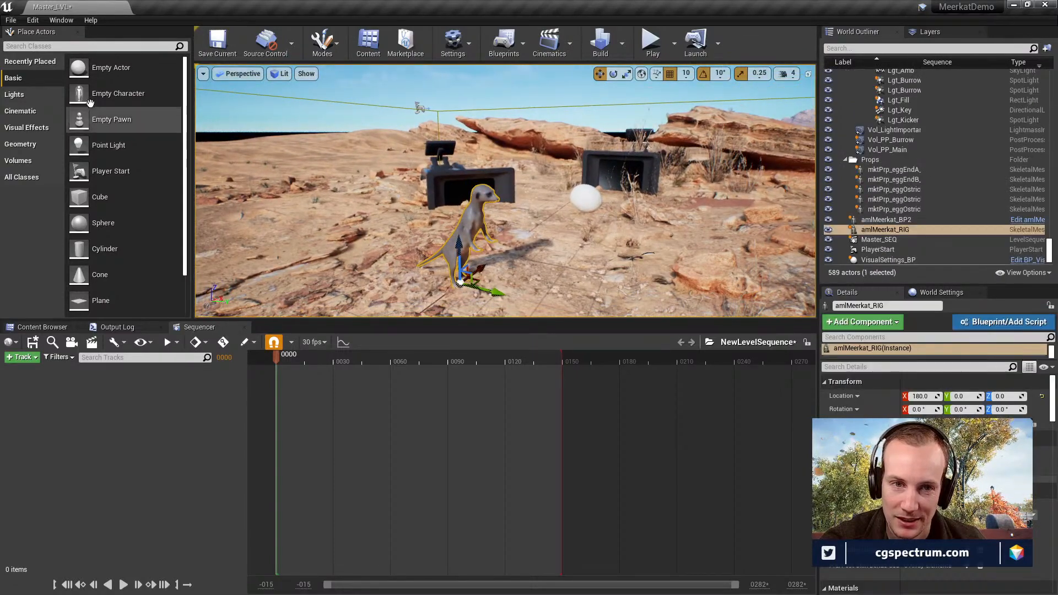
pyautogui.click(324, 43)
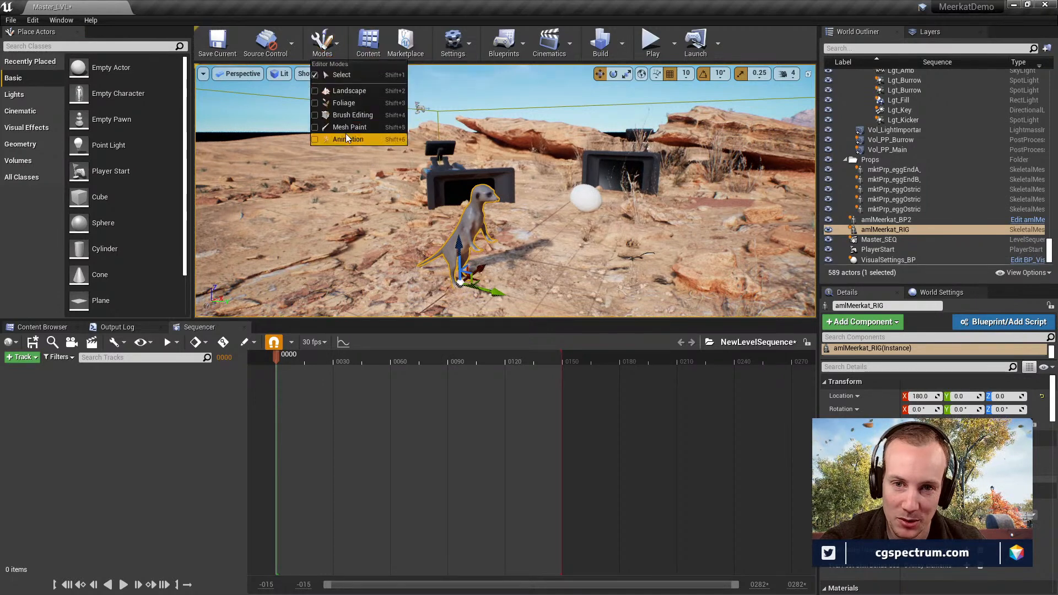
pyautogui.click(380, 135)
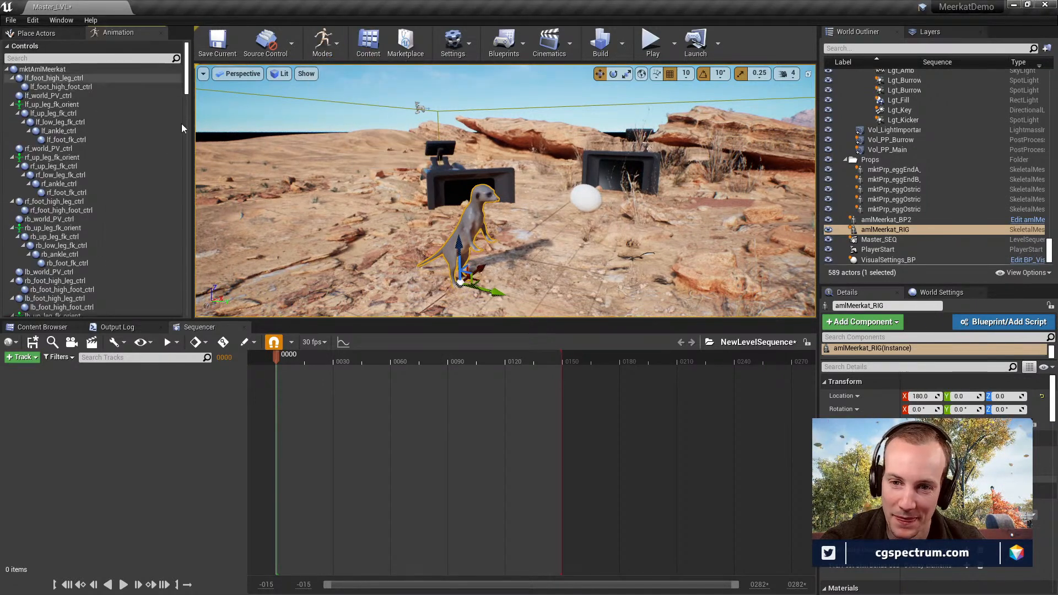
pyautogui.click(36, 358)
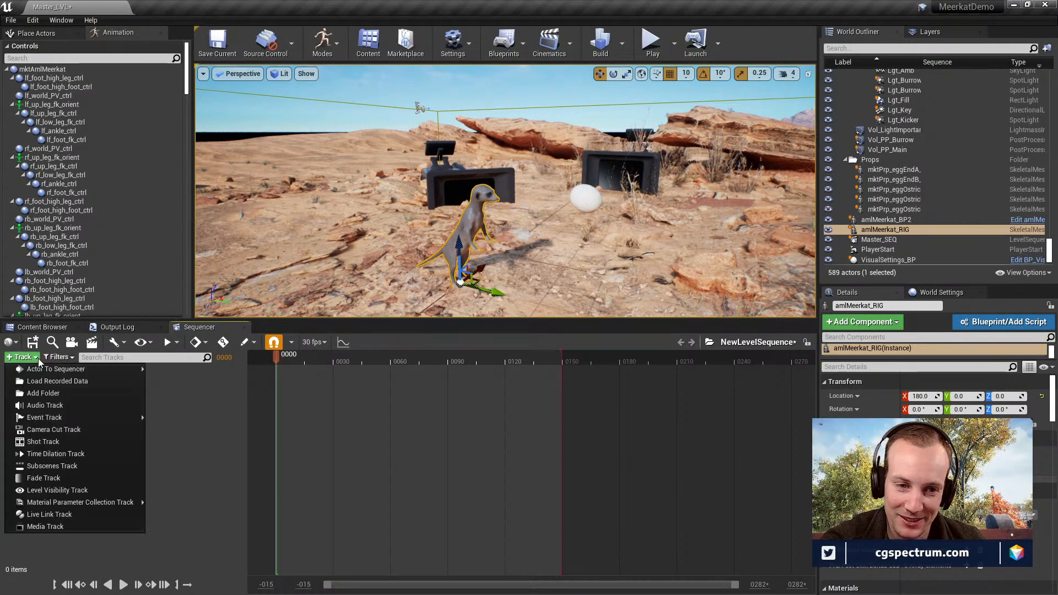
pyautogui.moveTo(110, 370)
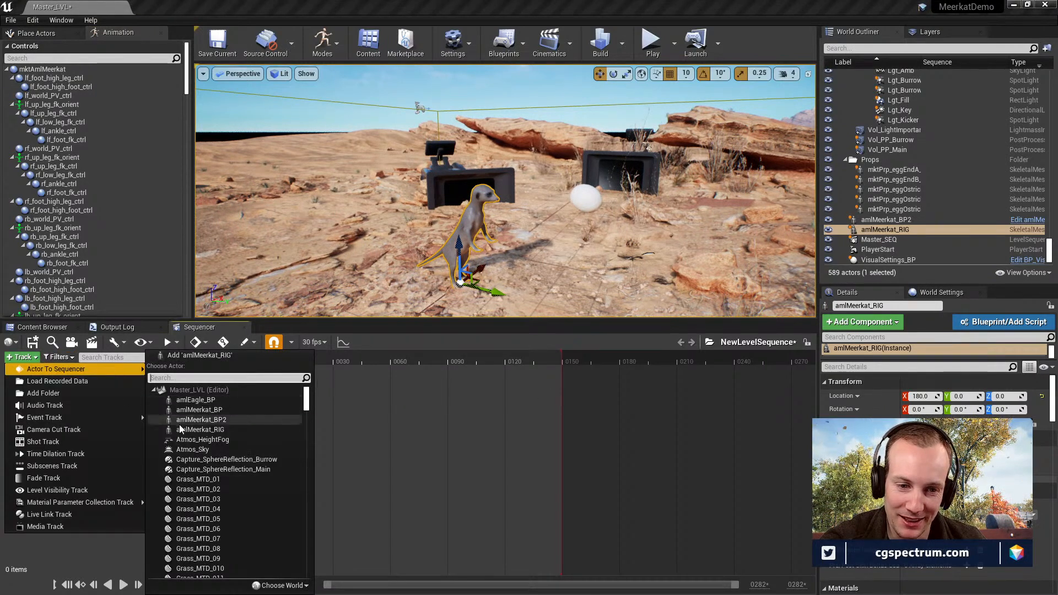
pyautogui.click(62, 556)
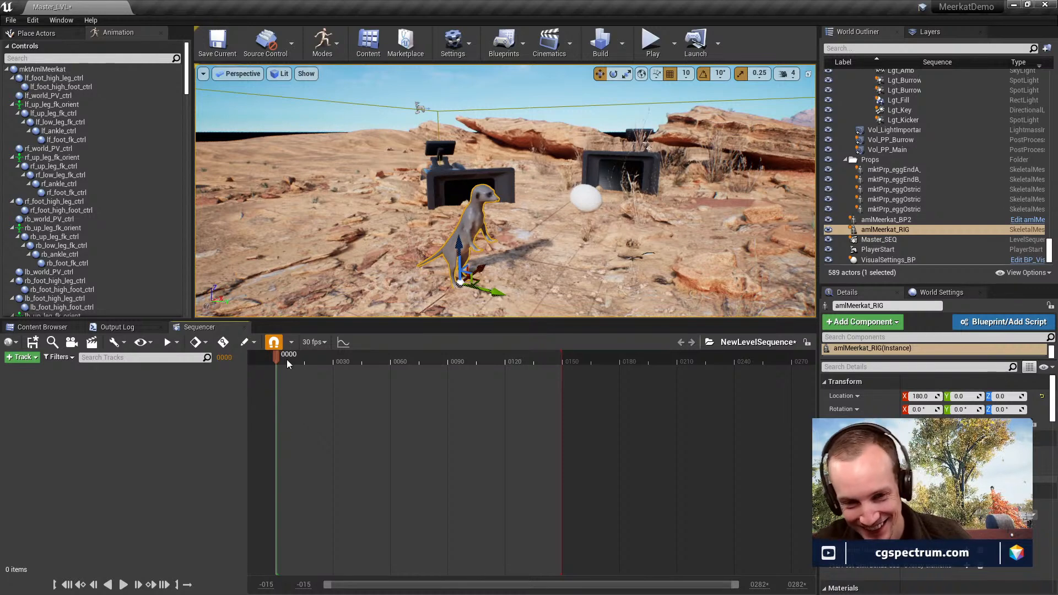
pyautogui.click(43, 327)
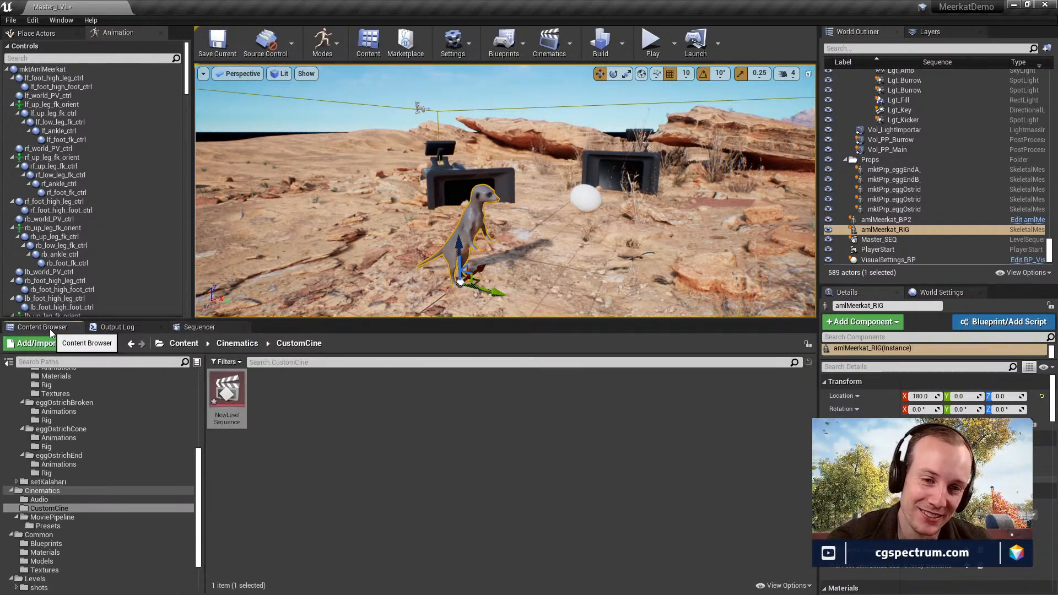
pyautogui.click(186, 329)
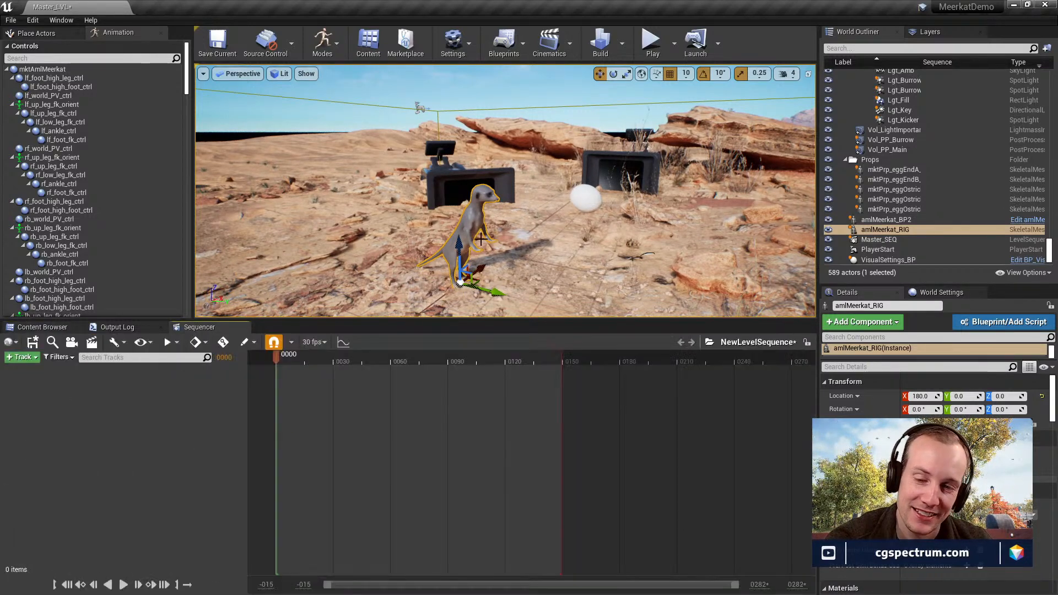
# Add the amlMeerkat_RIG actor to NewLevelSequence and expand its Control Rig track to list the individual controls.
pyautogui.rightClick(115, 415)
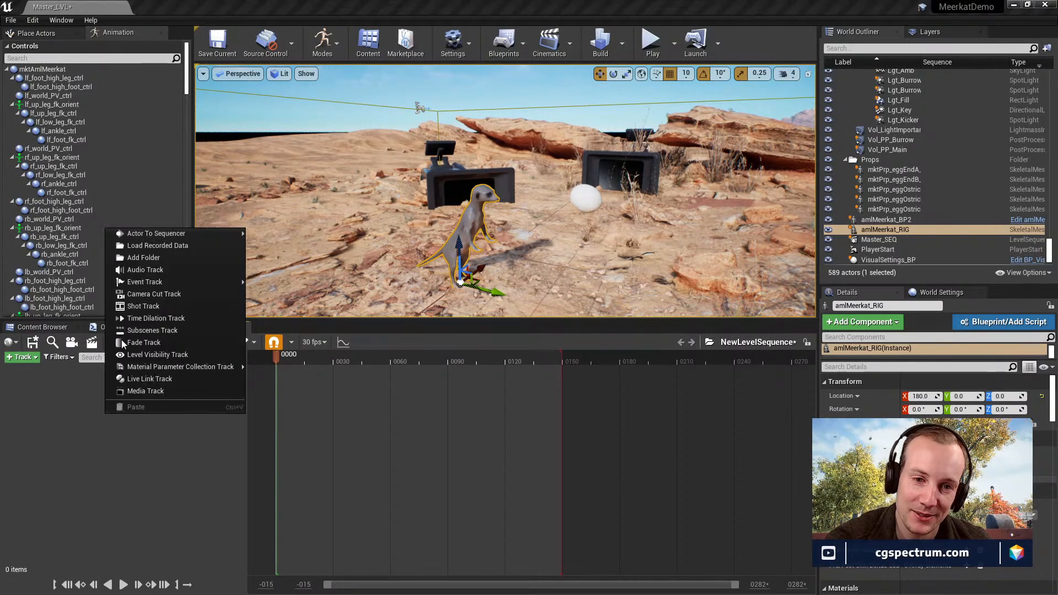
pyautogui.moveTo(157, 229)
pyautogui.click(335, 237)
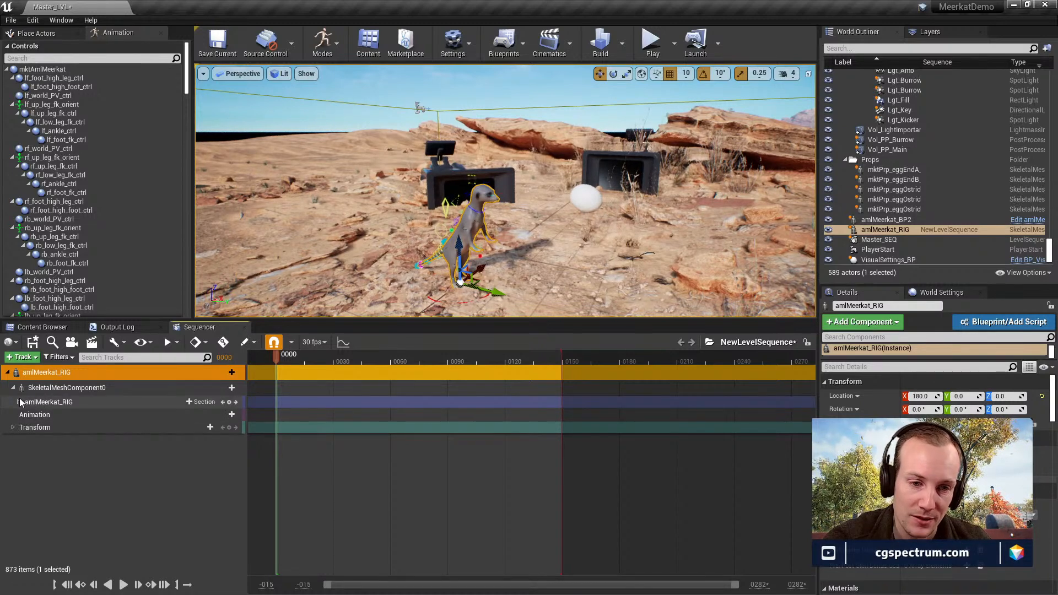
pyautogui.click(44, 402)
pyautogui.click(18, 402)
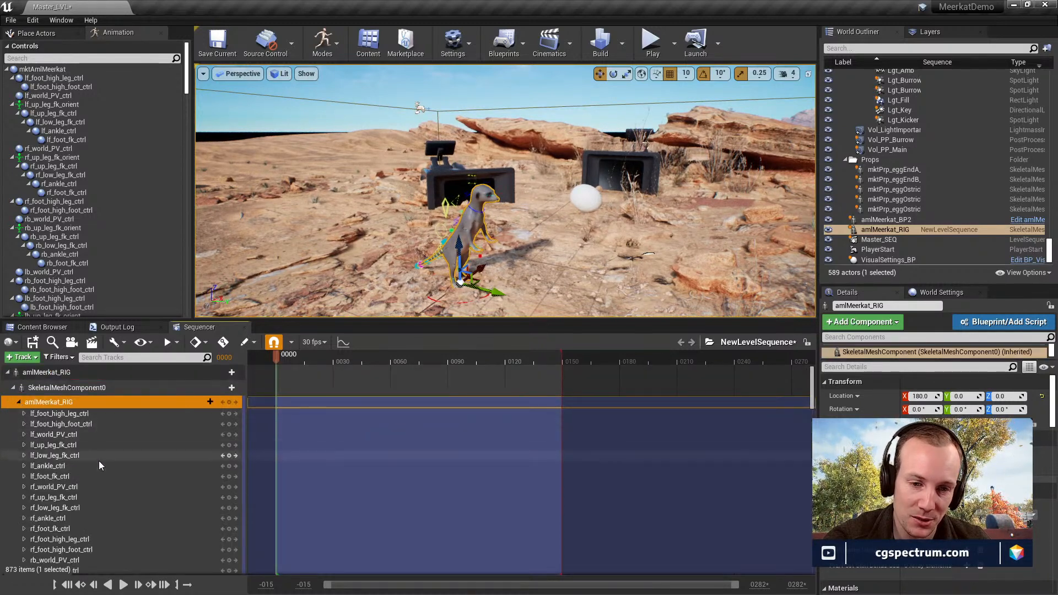
pyautogui.scroll(-1, 102, 461)
pyautogui.scroll(1, 61, 430)
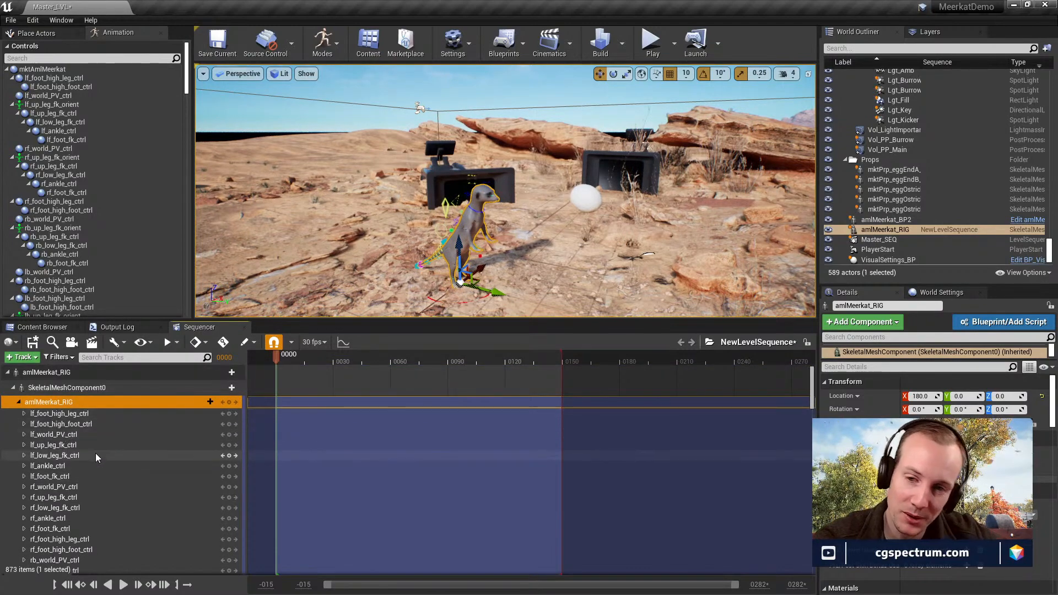
# Lower the viewport camera speed to 2, get a close view of the meerkat's rig controls, and make the viewport taller.
pyautogui.moveTo(373, 301); pyautogui.dragTo(331, 291, button='right')
pyautogui.press('d')
pyautogui.press('w')
pyautogui.click(786, 73)
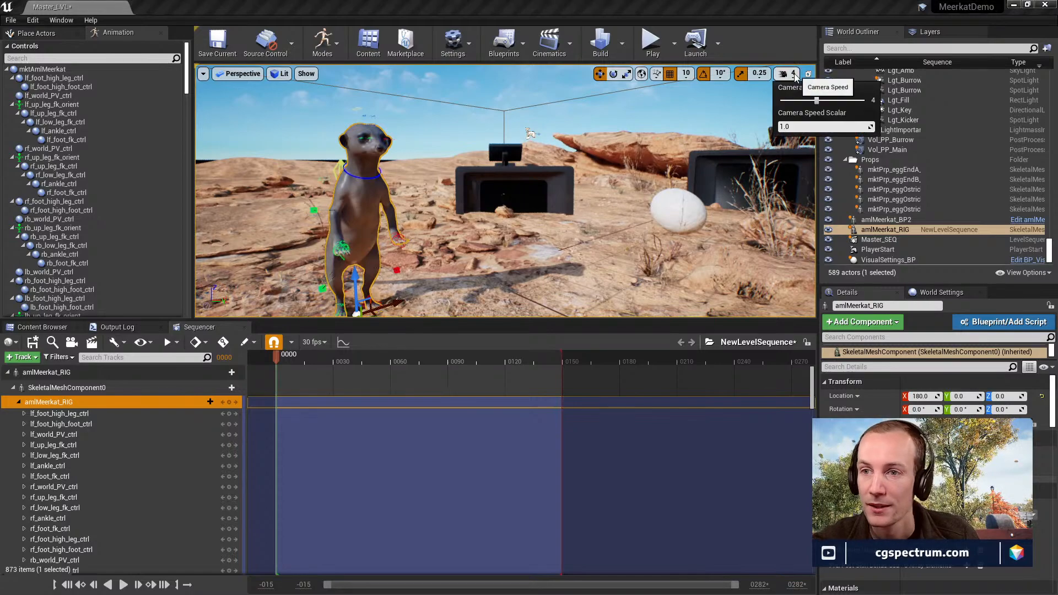
pyautogui.moveTo(816, 102); pyautogui.dragTo(794, 101)
pyautogui.moveTo(582, 177); pyautogui.dragTo(494, 313, button='right')
pyautogui.press('w')
pyautogui.press('d')
pyautogui.press('e')
pyautogui.press('w')
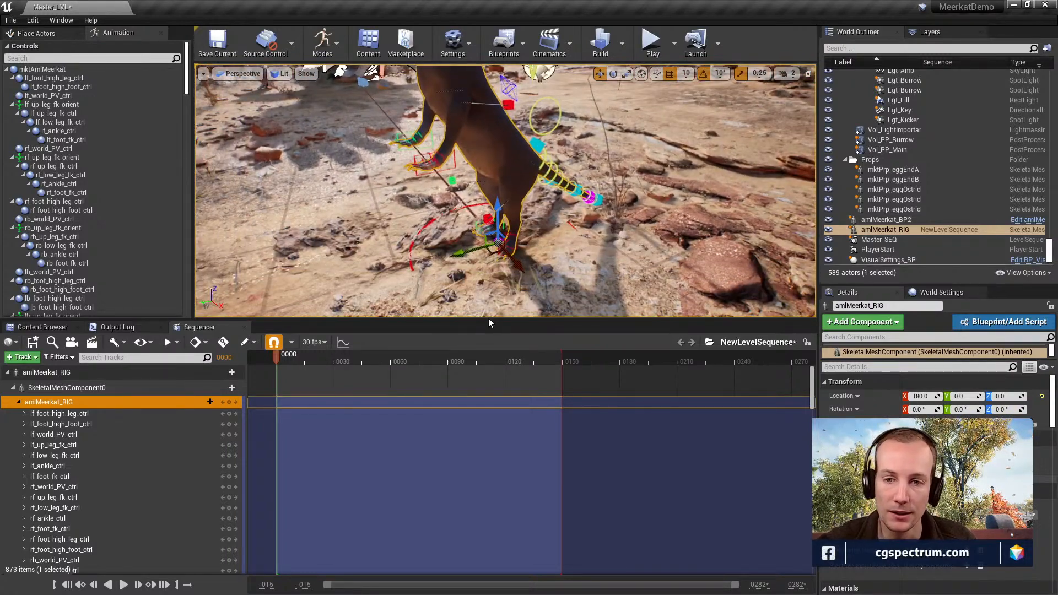
pyautogui.moveTo(484, 320); pyautogui.dragTo(481, 372)
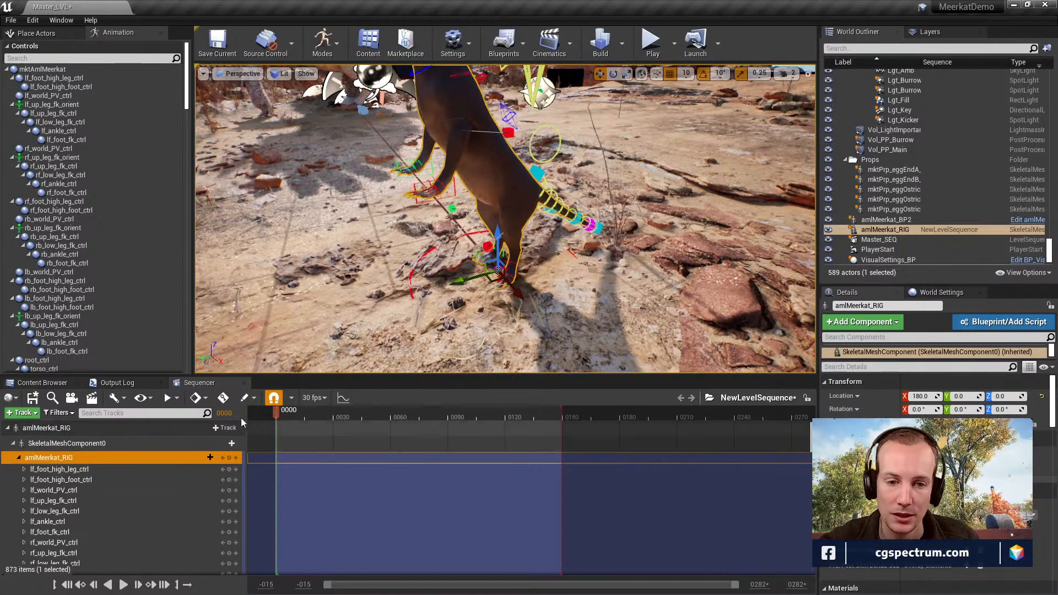
# Examine the X, Y and Z channels of lf_world_PV_ctrl, lf_up_leg_fk_ctrl, rf_up_leg_fk_ctrl and rb_foot_fk_ctrl in the rig track.
pyautogui.click(50, 490)
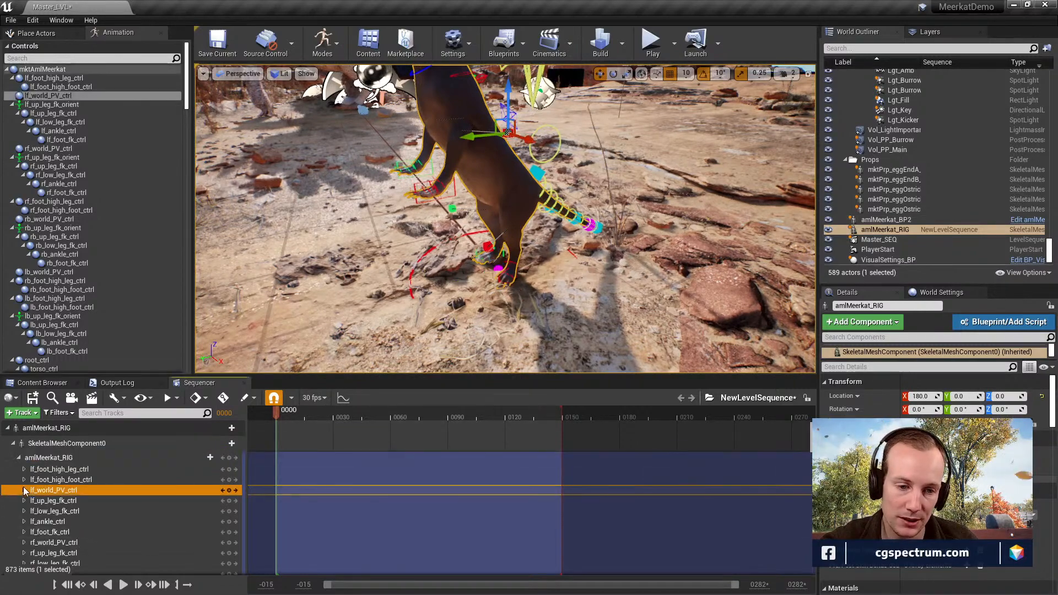
pyautogui.click(24, 491)
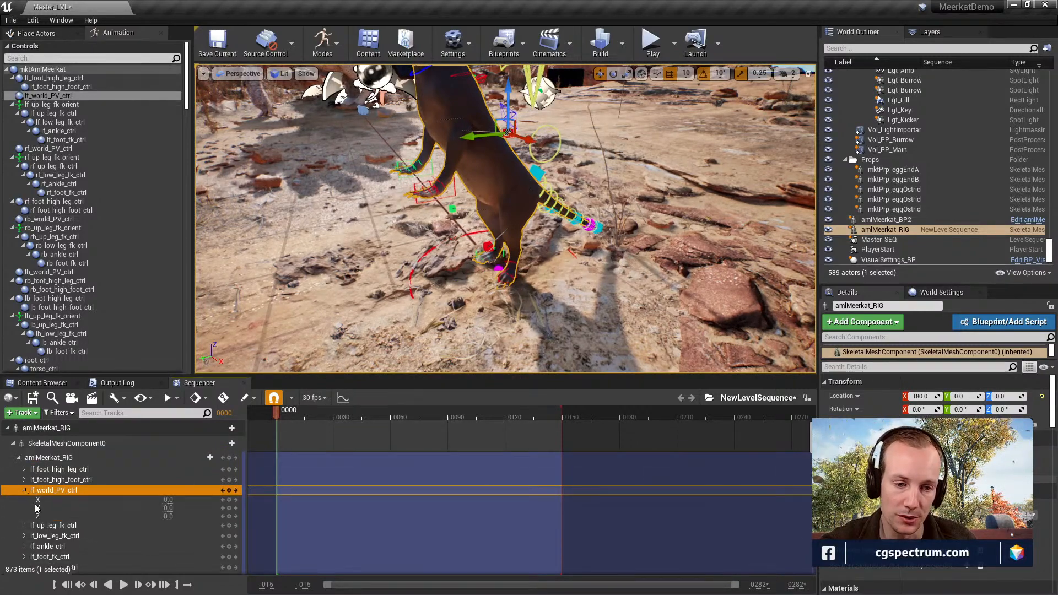
pyautogui.click(24, 525)
pyautogui.scroll(-2, 34, 476)
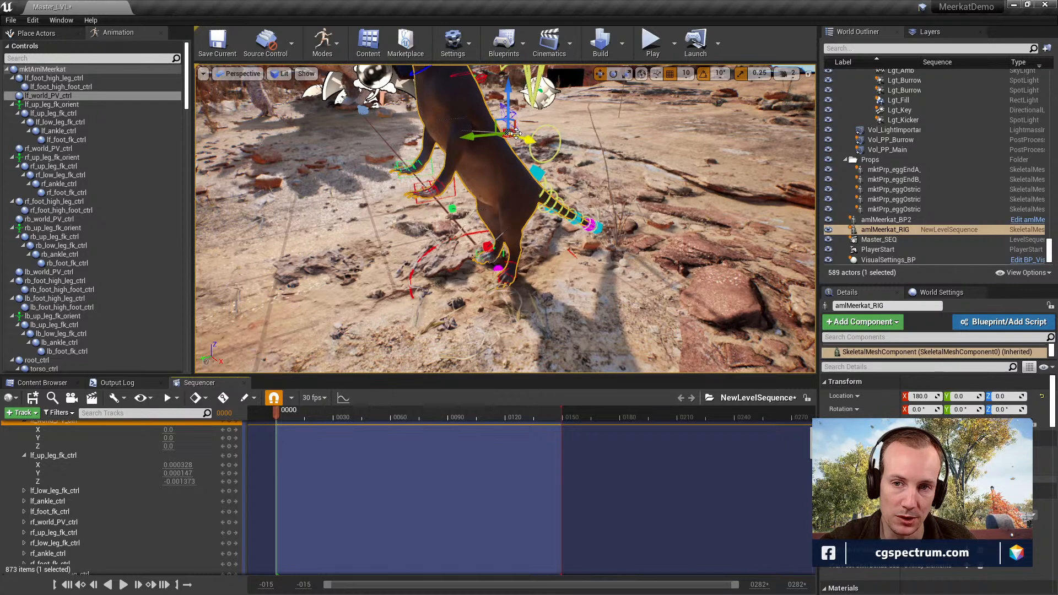
pyautogui.keyDown('alt'); pyautogui.moveTo(506, 220); pyautogui.dragTo(452, 204); pyautogui.keyUp('alt')
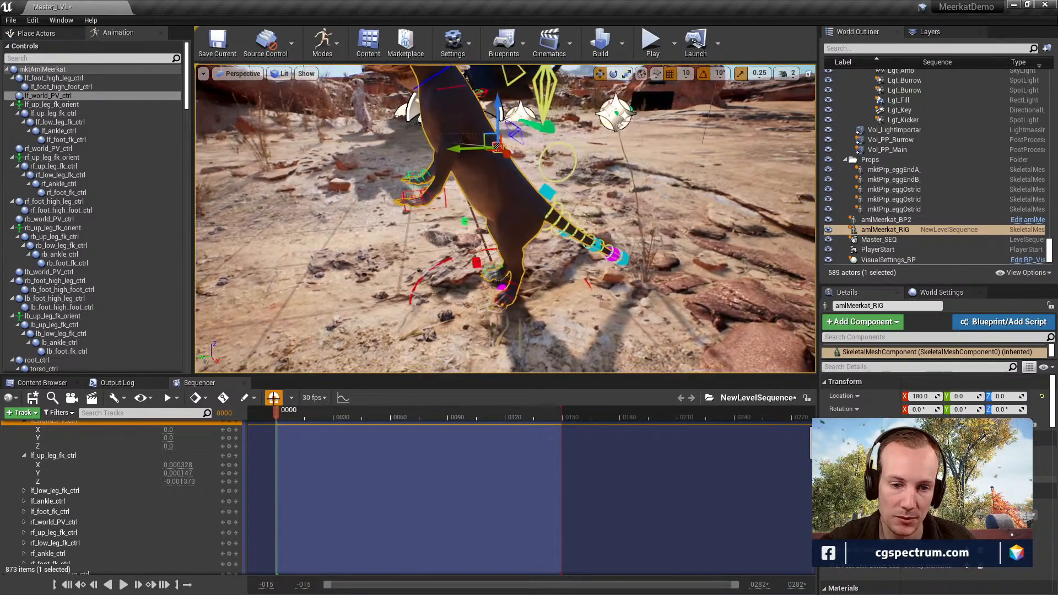
pyautogui.click(24, 531)
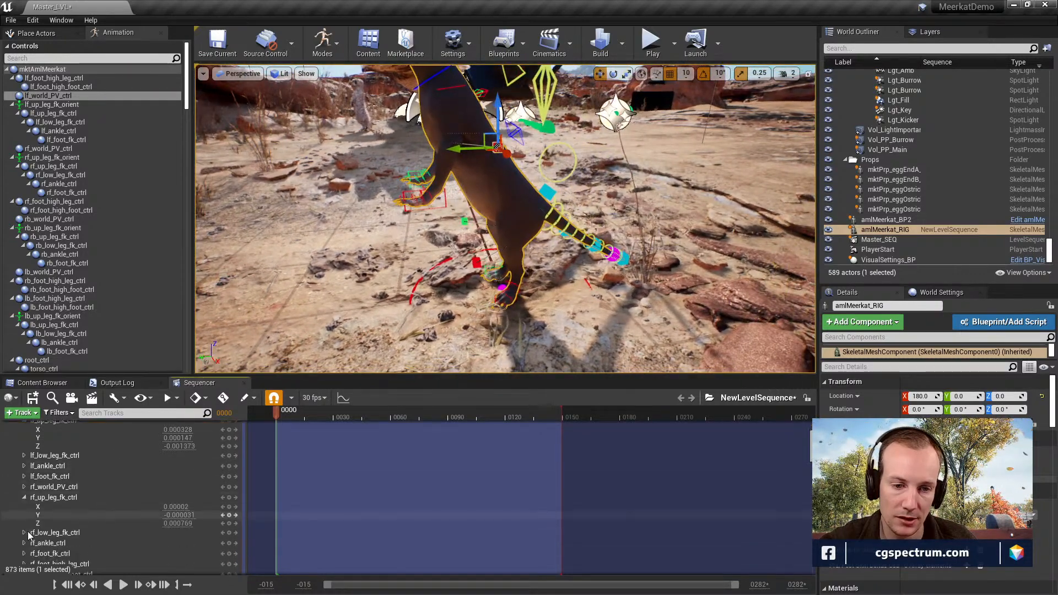
pyautogui.scroll(-2, 28, 531)
pyautogui.scroll(-3, 30, 529)
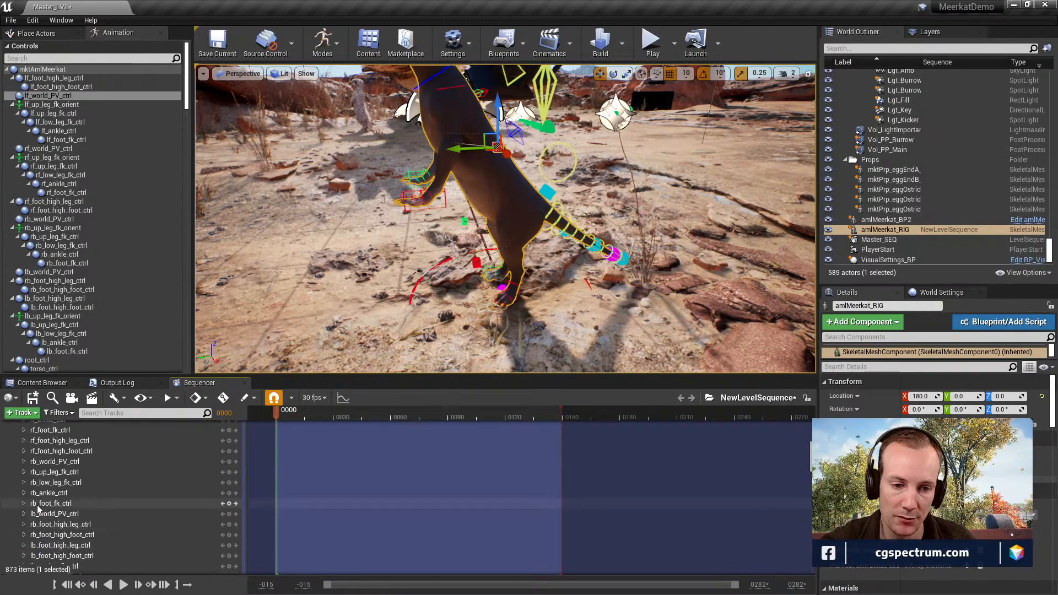
pyautogui.click(25, 502)
pyautogui.scroll(1, 562, 183)
pyautogui.scroll(-2, 561, 182)
pyautogui.press('f')
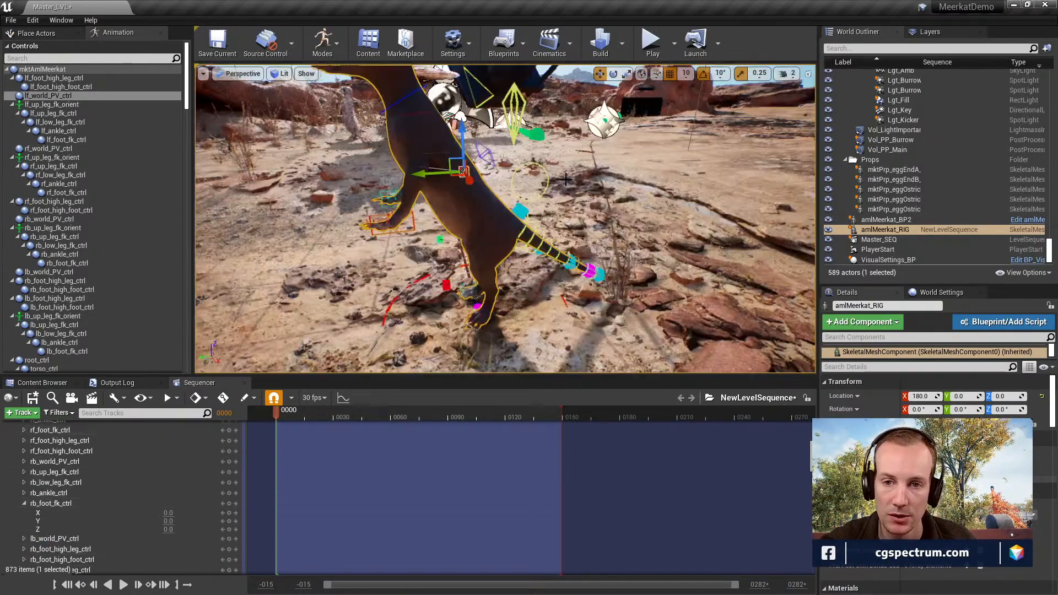
# Open the Curve Editor for the sequence and set the playhead to frame 15.
pyautogui.click(344, 397)
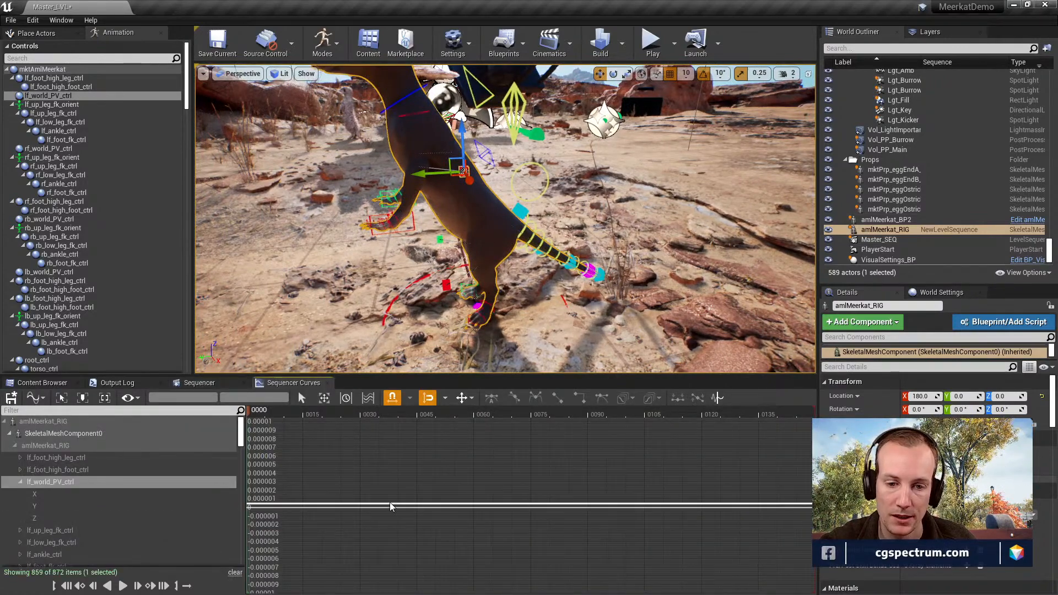
pyautogui.scroll(-4, 387, 497)
pyautogui.scroll(2, 352, 460)
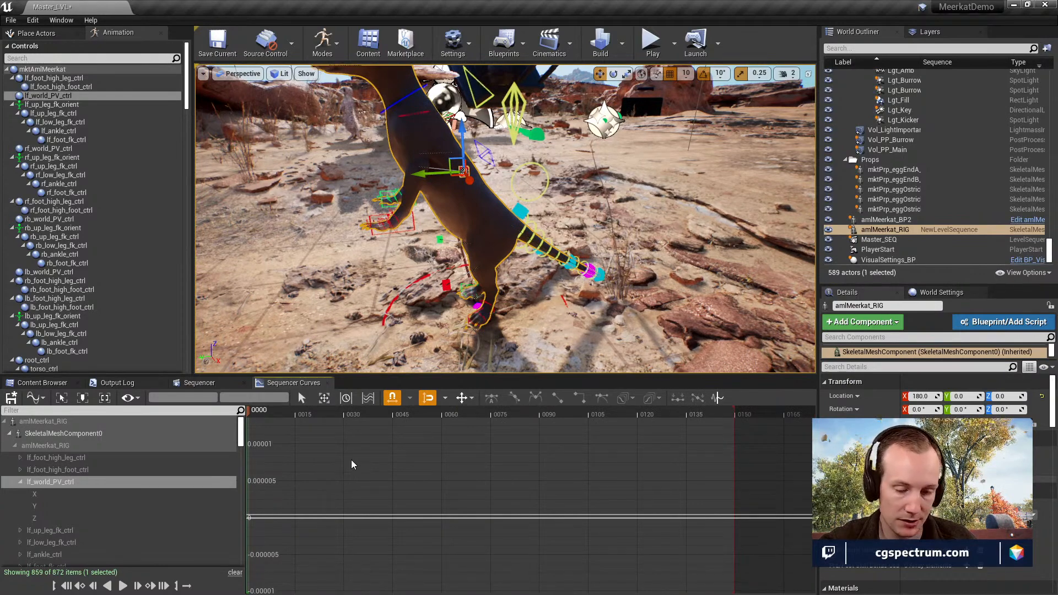
pyautogui.press('f')
pyautogui.moveTo(279, 414); pyautogui.dragTo(300, 414)
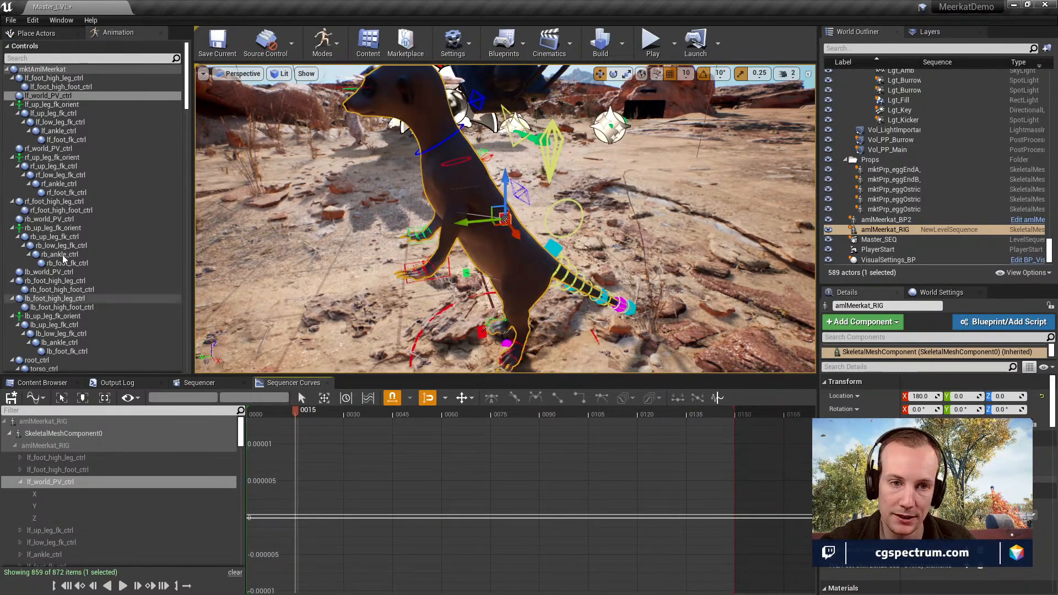
# Look through the rig's control hierarchy and select the top-level mktAmlMeerkat control to view its curves.
pyautogui.scroll(-2, 81, 104)
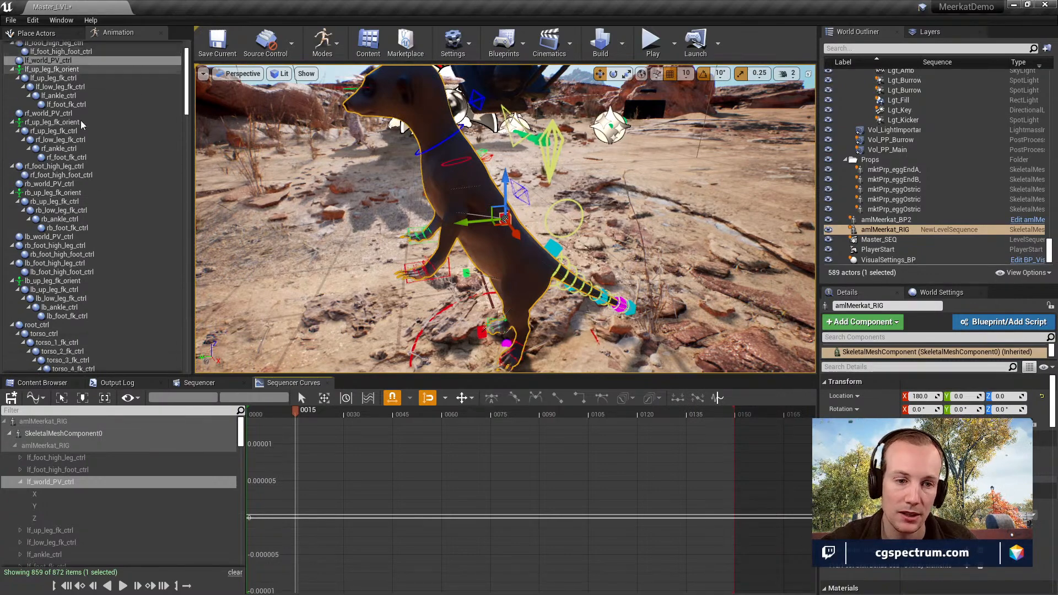
pyautogui.scroll(3, 84, 157)
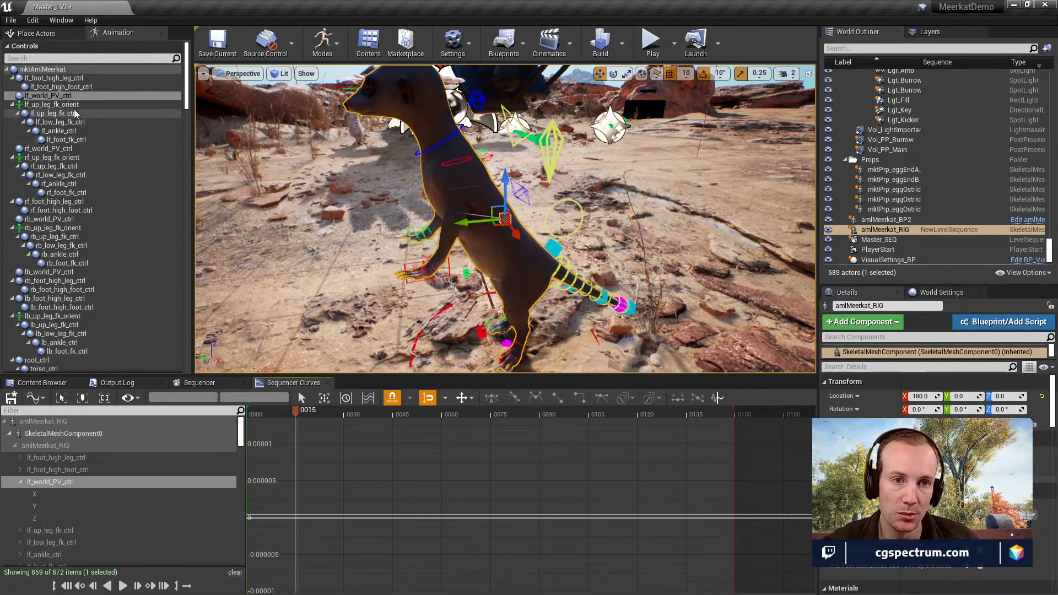
pyautogui.click(50, 70)
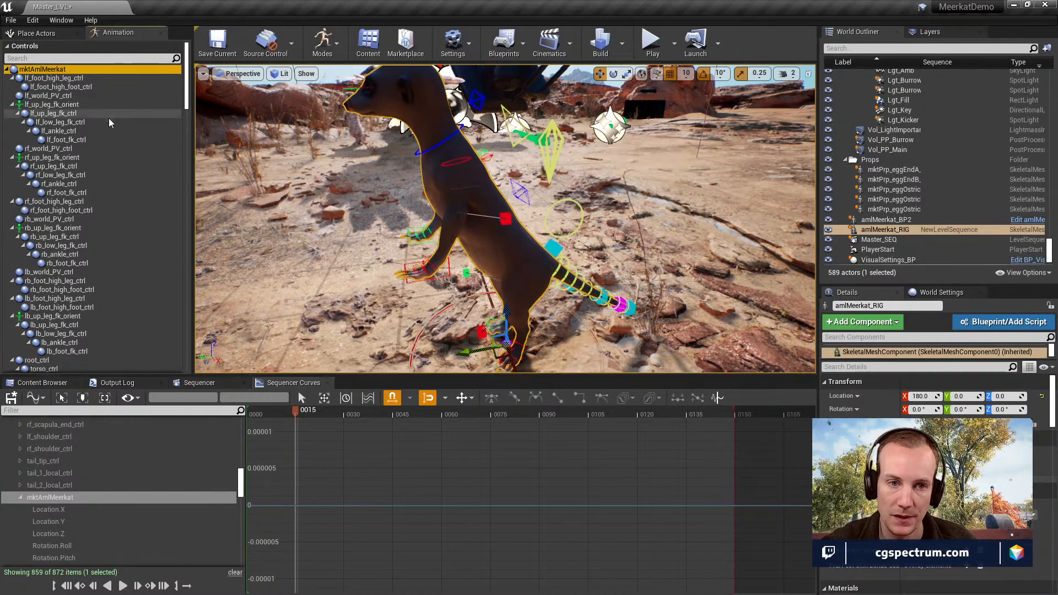
pyautogui.click(54, 78)
pyautogui.click(48, 70)
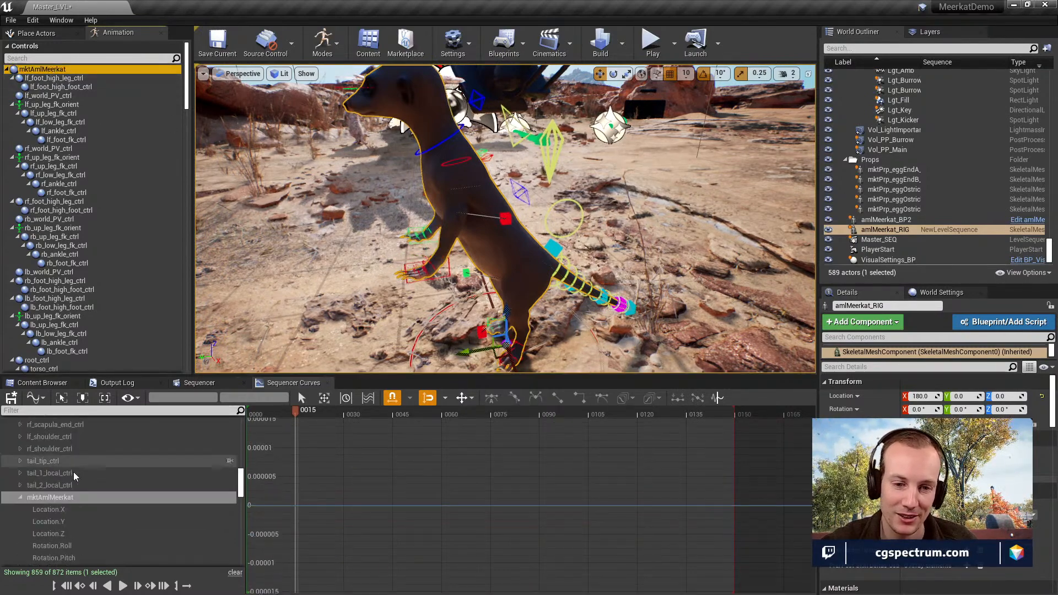
# Select the whole amlMeerkat_RIG track in the Curve Editor to display the curves of all its controls.
pyautogui.scroll(15, 159, 476)
pyautogui.scroll(10, 141, 474)
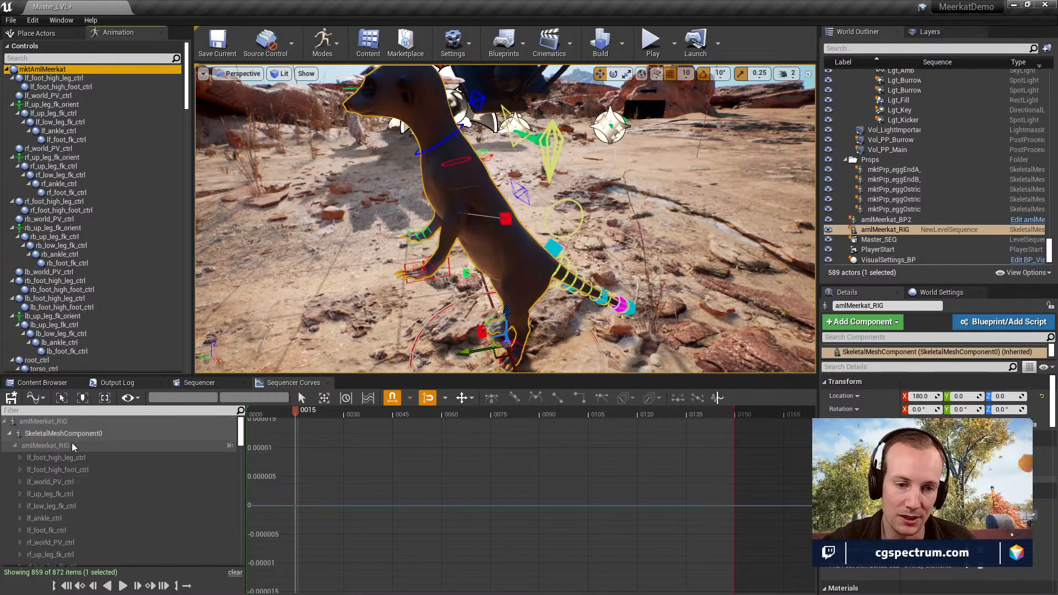
pyautogui.click(67, 445)
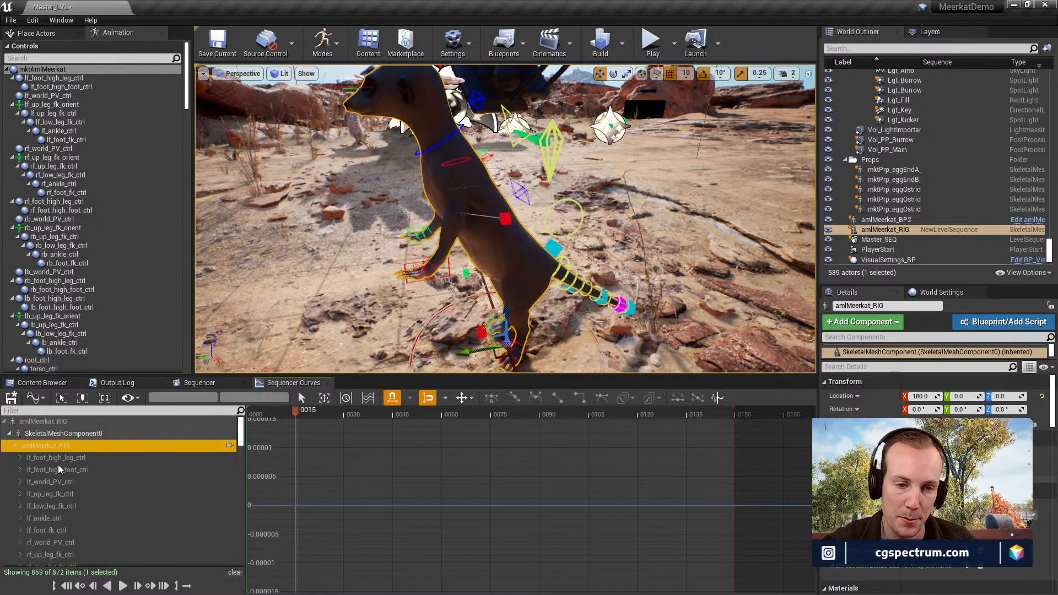
pyautogui.click(55, 459)
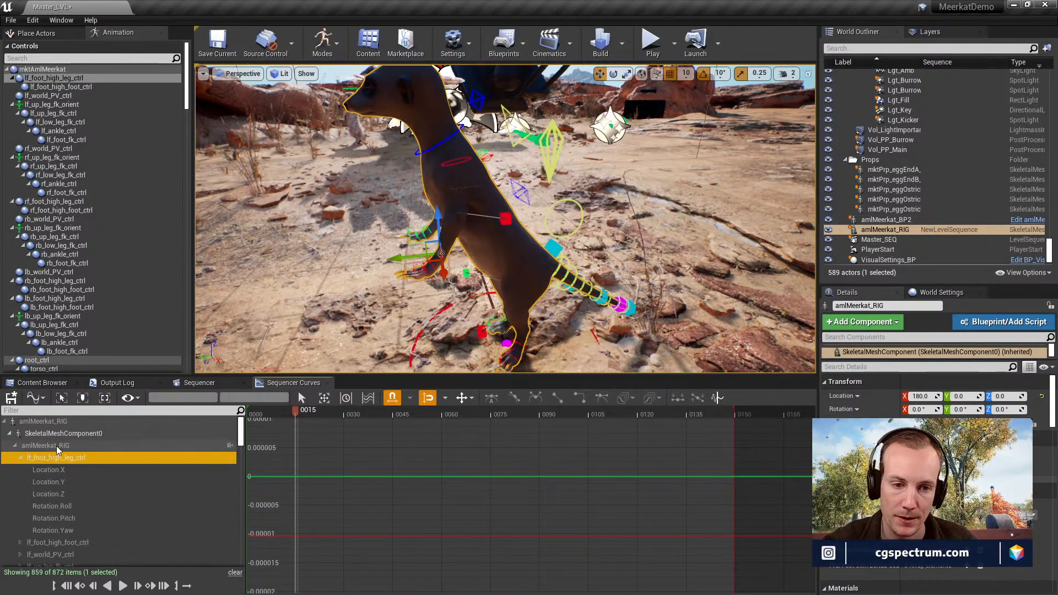
pyautogui.click(56, 445)
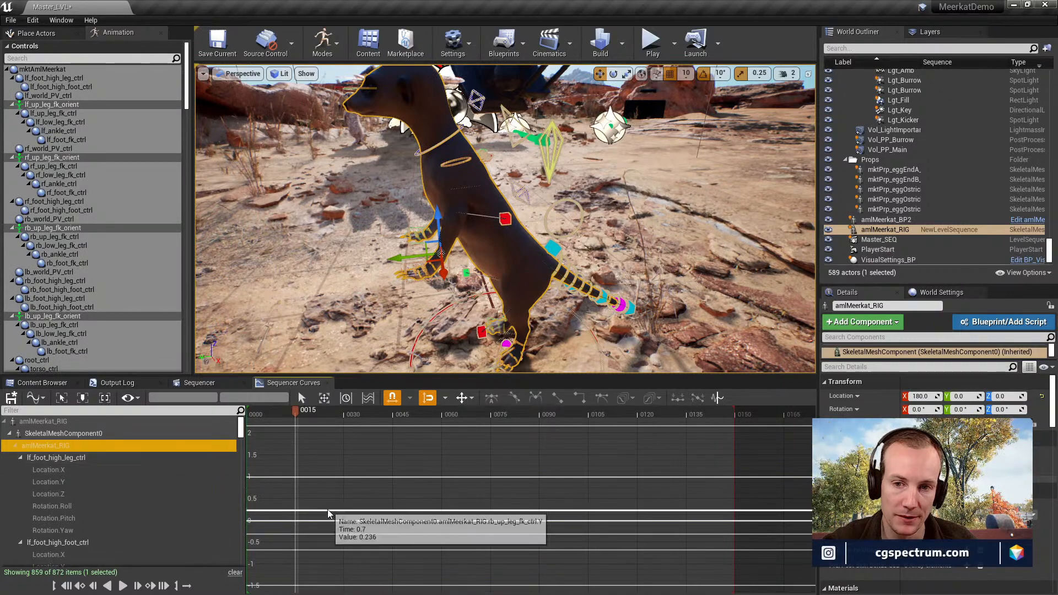
# Key all amlMeerkat_RIG curves at frame 15 and collapse the left front leg control groups in the curve tree.
pyautogui.click(20, 457)
pyautogui.click(21, 469)
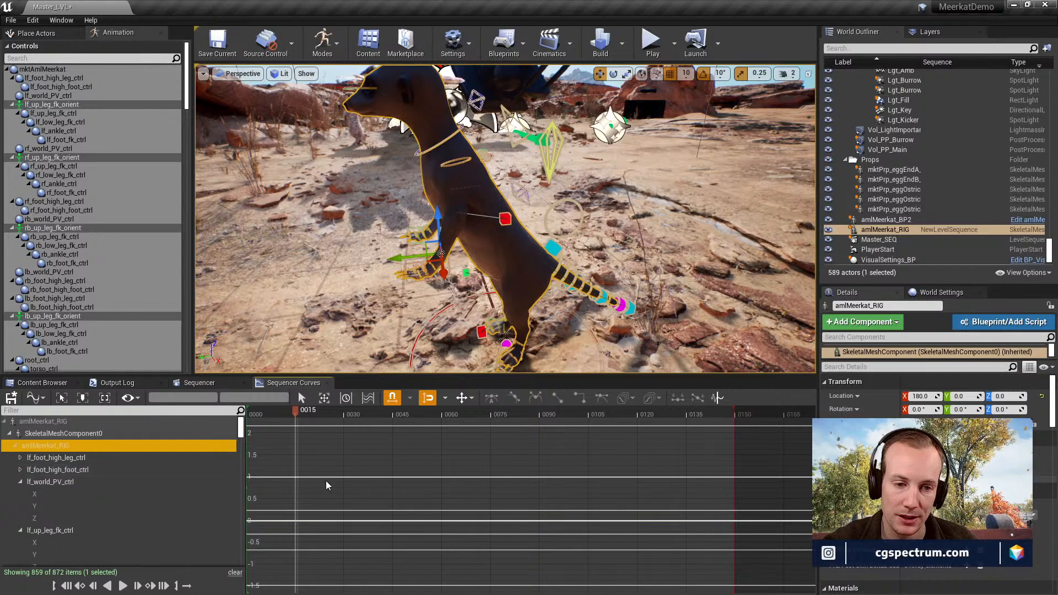
pyautogui.press('s')
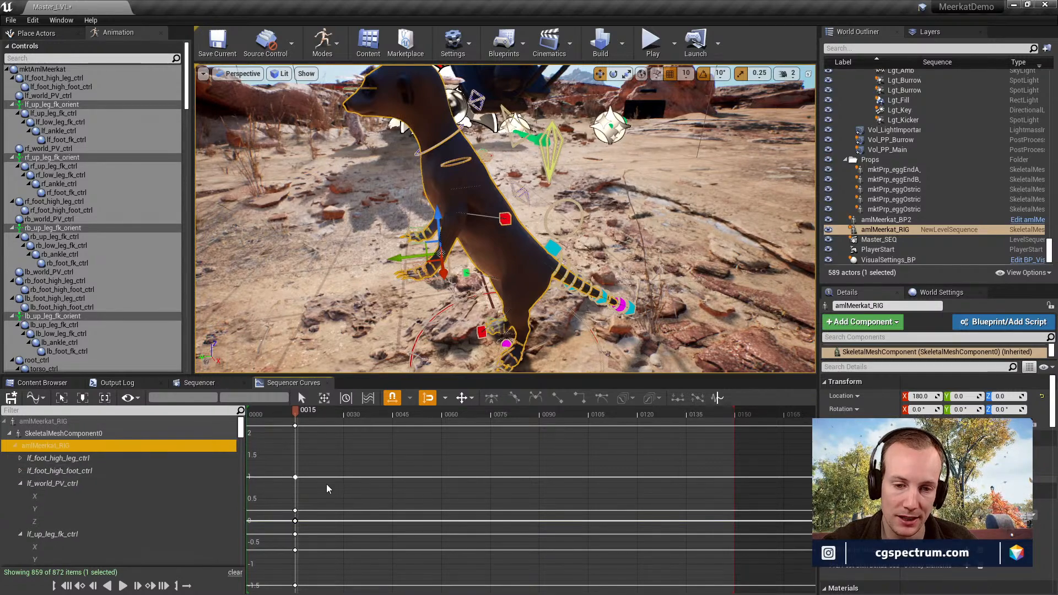
pyautogui.scroll(-3, 325, 487)
pyautogui.scroll(2, 326, 486)
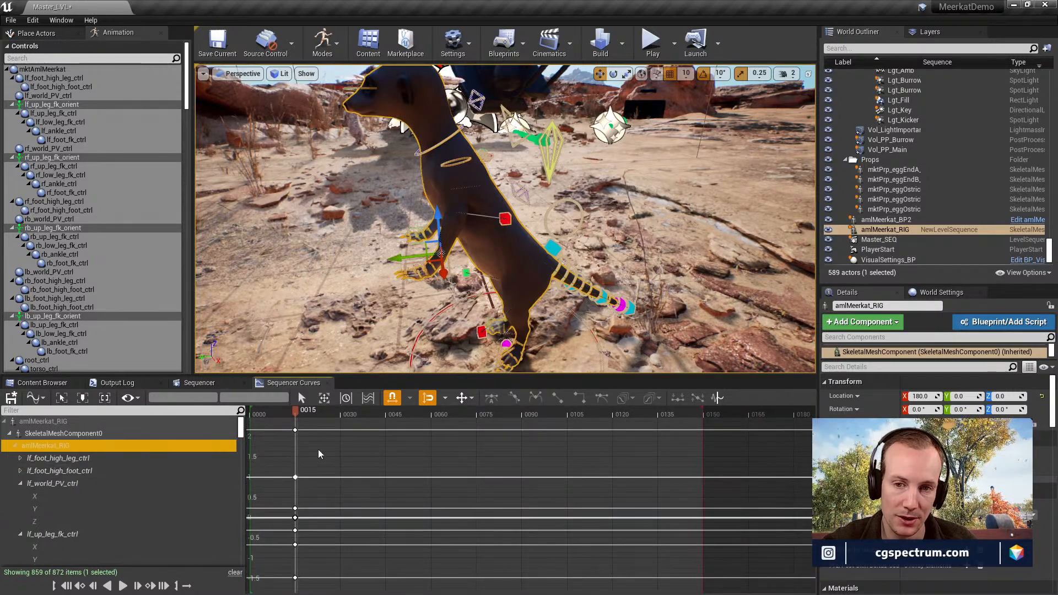
pyautogui.click(20, 484)
pyautogui.click(20, 496)
pyautogui.click(21, 509)
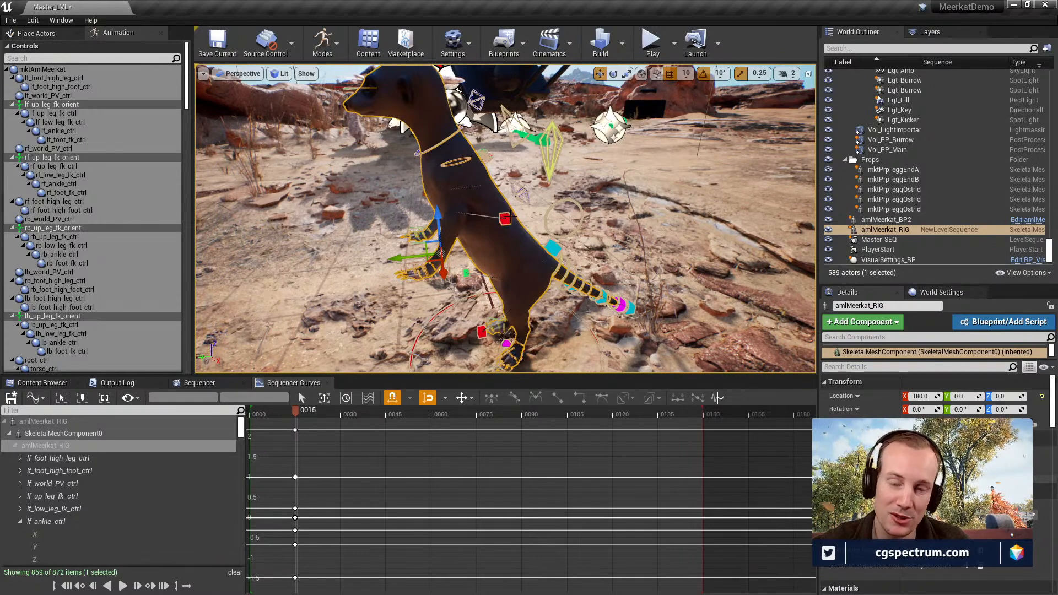
# Select the left front leg's pole vector control, lf_world_PV_ctrl, behind the meerkat's back.
pyautogui.keyDown('alt'); pyautogui.moveTo(515, 242); pyautogui.dragTo(500, 210); pyautogui.keyUp('alt')
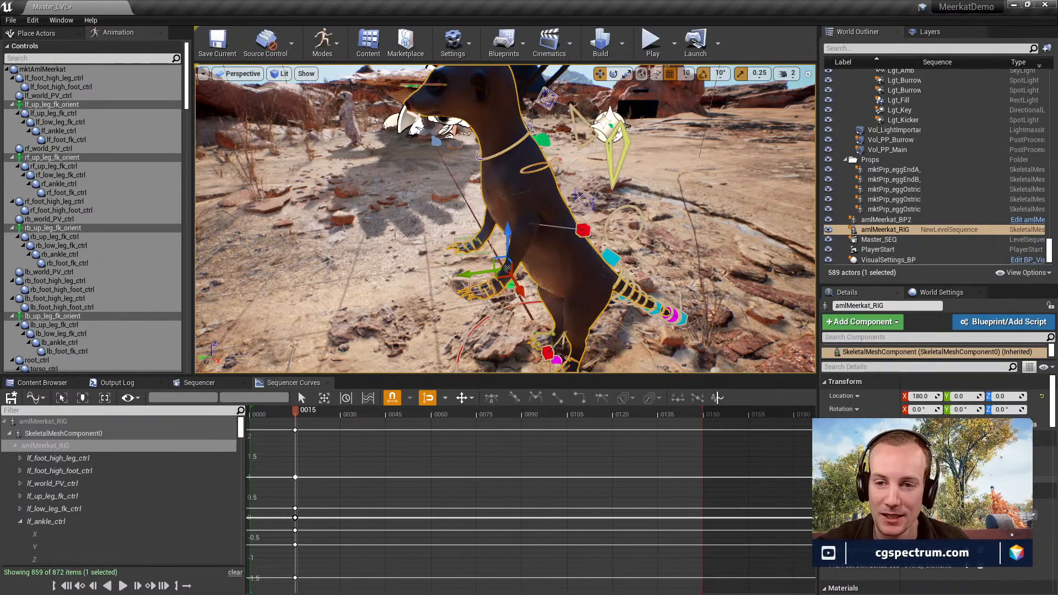
pyautogui.click(582, 230)
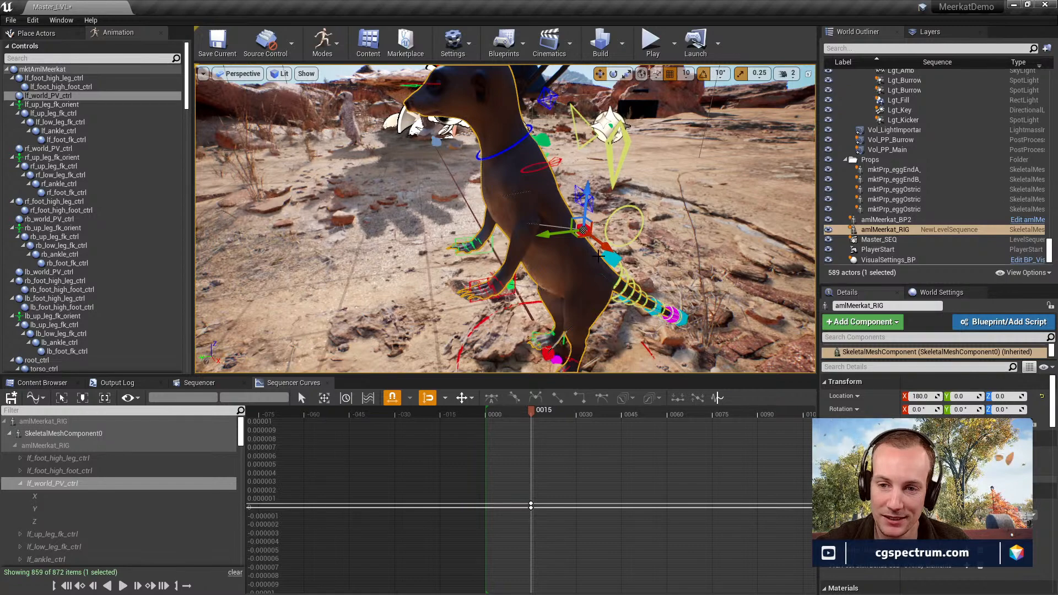
pyautogui.keyDown('alt'); pyautogui.moveTo(592, 279); pyautogui.dragTo(546, 175); pyautogui.keyUp('alt')
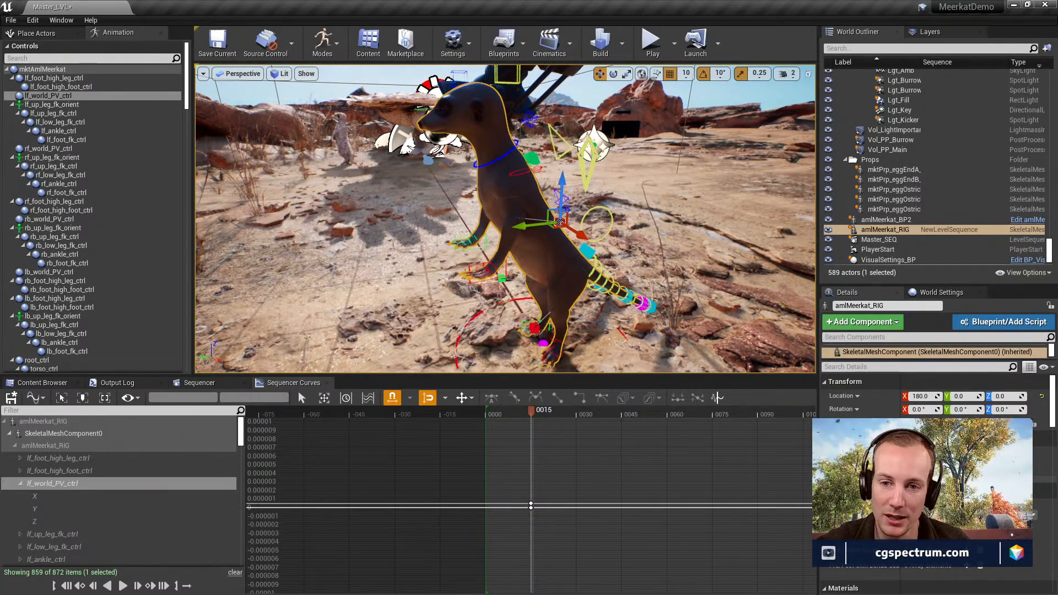
pyautogui.click(485, 269)
pyautogui.keyDown('alt'); pyautogui.moveTo(486, 269); pyautogui.dragTo(586, 202); pyautogui.keyUp('alt')
pyautogui.click(585, 202)
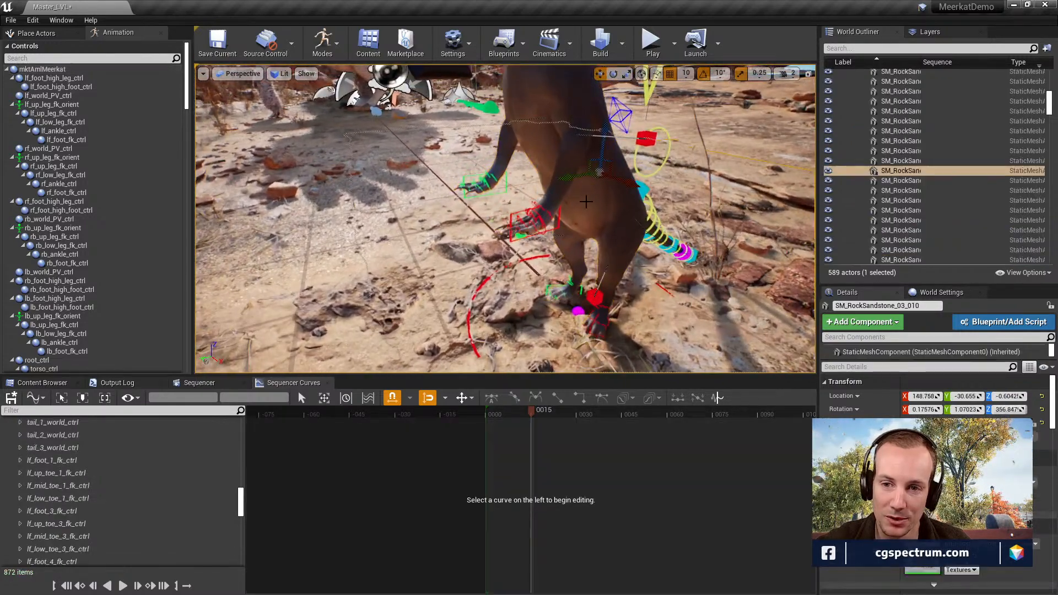
# Turn off rotation snapping, reposition the left front paw with lf_foot_high_leg_ctrl, and select the right front paw control.
pyautogui.click(558, 219)
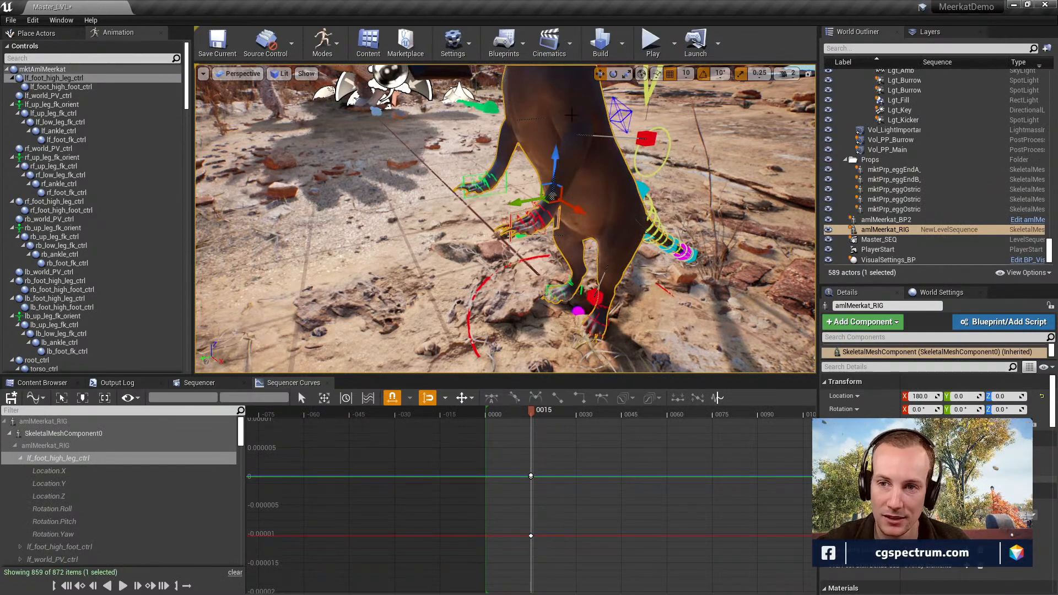
pyautogui.click(704, 75)
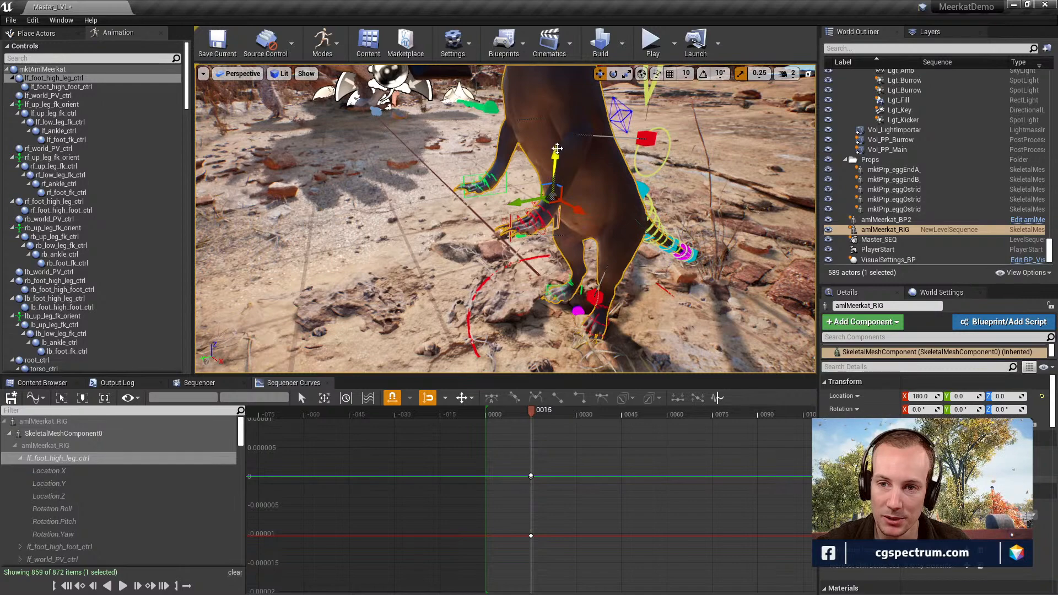
pyautogui.moveTo(546, 149); pyautogui.dragTo(545, 84)
pyautogui.moveTo(547, 178); pyautogui.dragTo(539, 204)
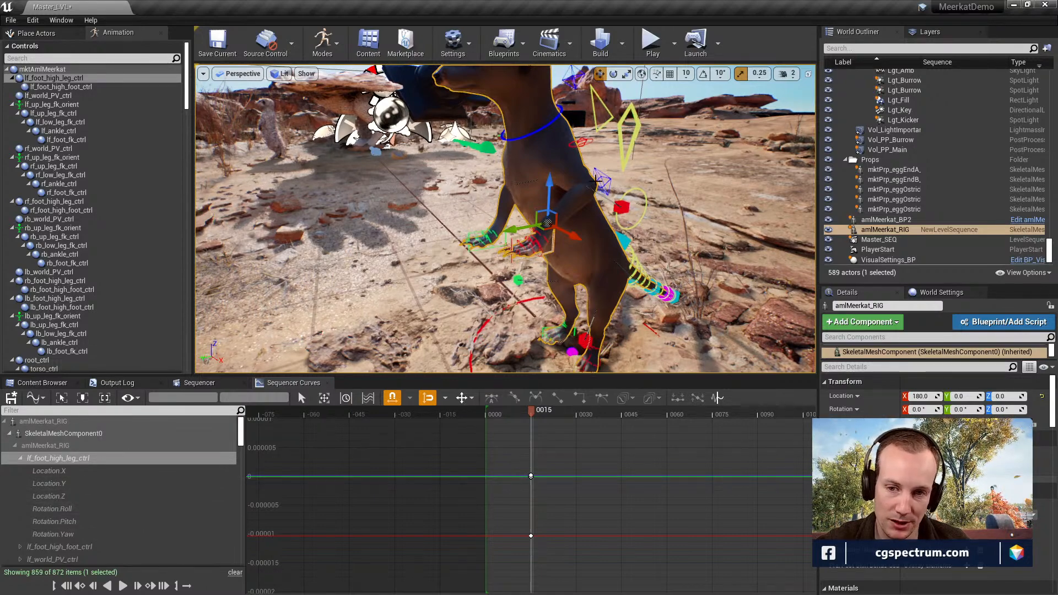
pyautogui.click(499, 244)
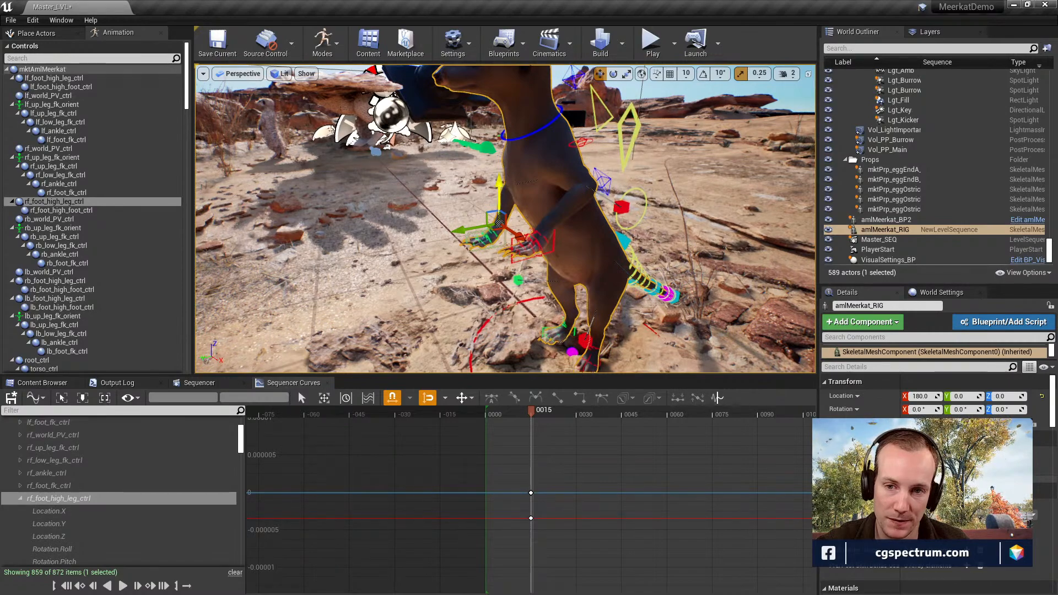
pyautogui.moveTo(527, 177); pyautogui.dragTo(583, 183, button='right')
# Rotate root_ctrl to tip the meerkat's upright body forward until the torso is roughly horizontal.
pyautogui.click(482, 119)
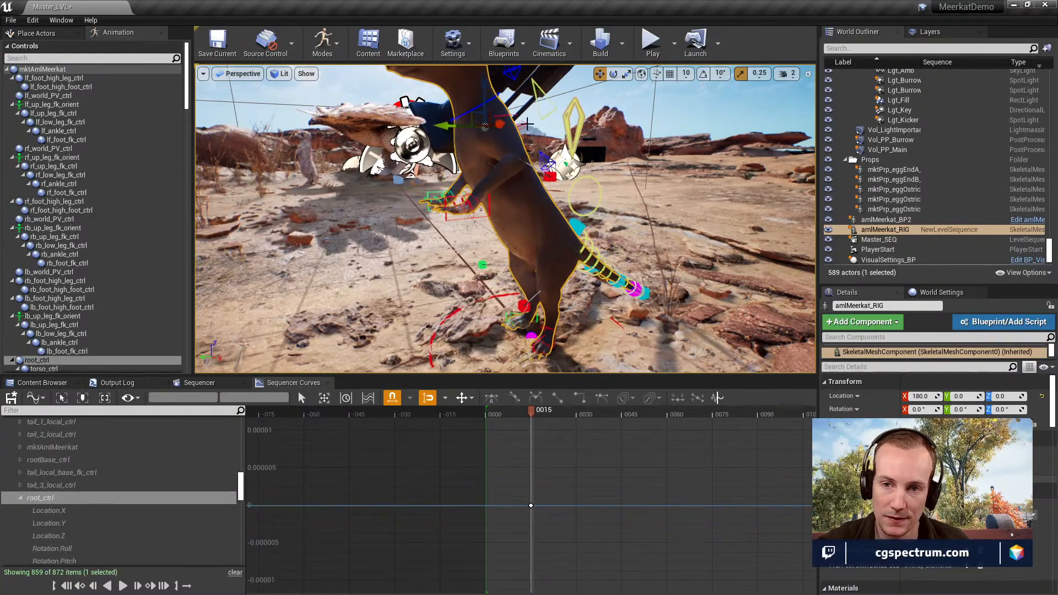
pyautogui.press('e')
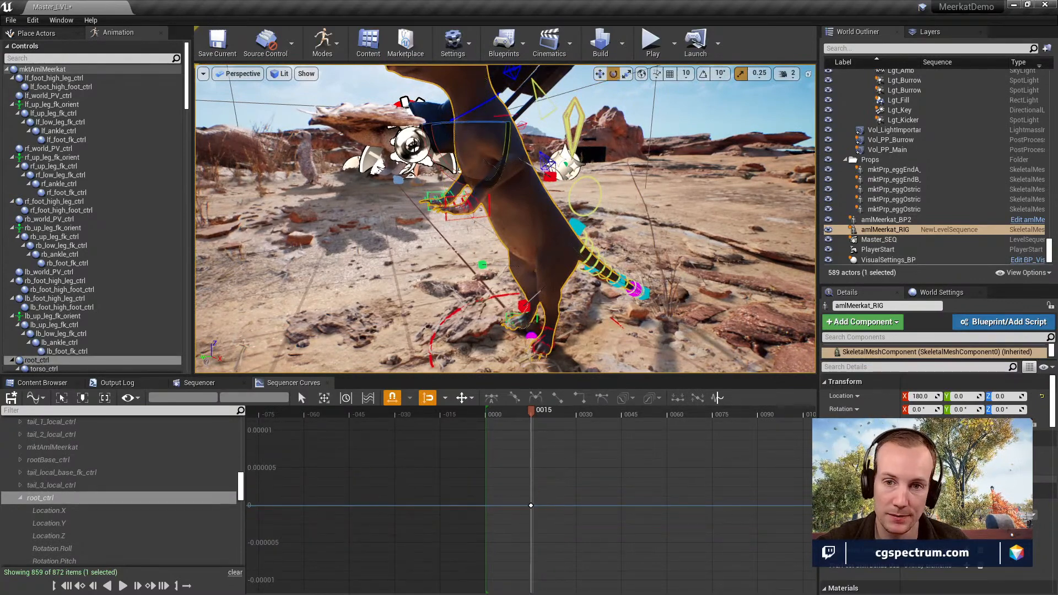
pyautogui.moveTo(432, 150); pyautogui.dragTo(420, 235)
pyautogui.press('w')
pyautogui.moveTo(421, 236); pyautogui.dragTo(434, 263, button='right')
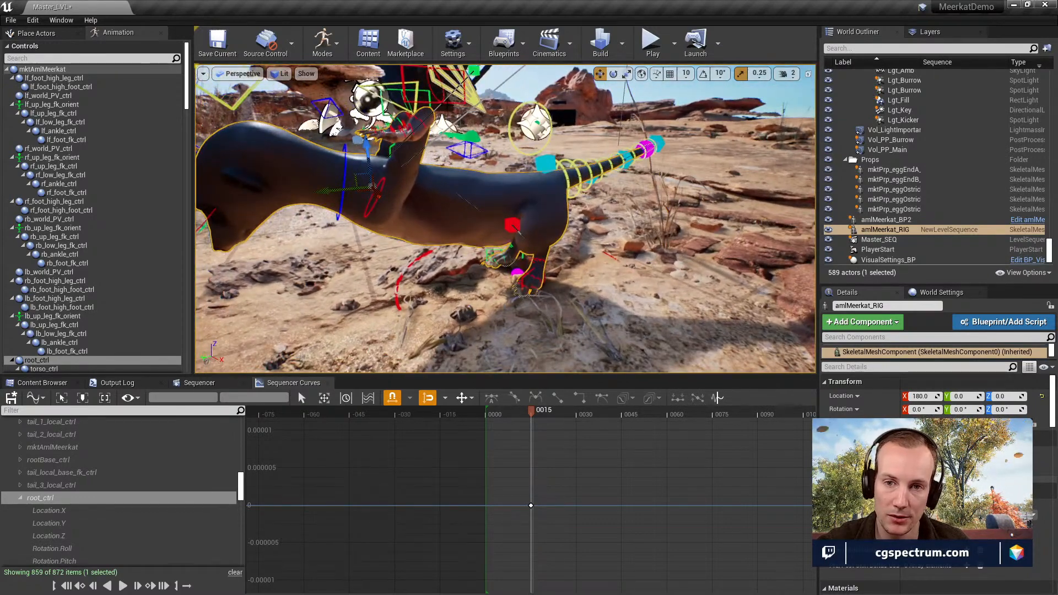
# Lower the left front paw to the ground with lf_foot_high_leg_ctrl and shift it forward beneath the chest.
pyautogui.click(452, 99)
pyautogui.click(455, 101)
pyautogui.moveTo(455, 101); pyautogui.dragTo(427, 77, button='right')
pyautogui.moveTo(561, 110); pyautogui.dragTo(553, 314)
pyautogui.moveTo(553, 314); pyautogui.dragTo(537, 338, button='right')
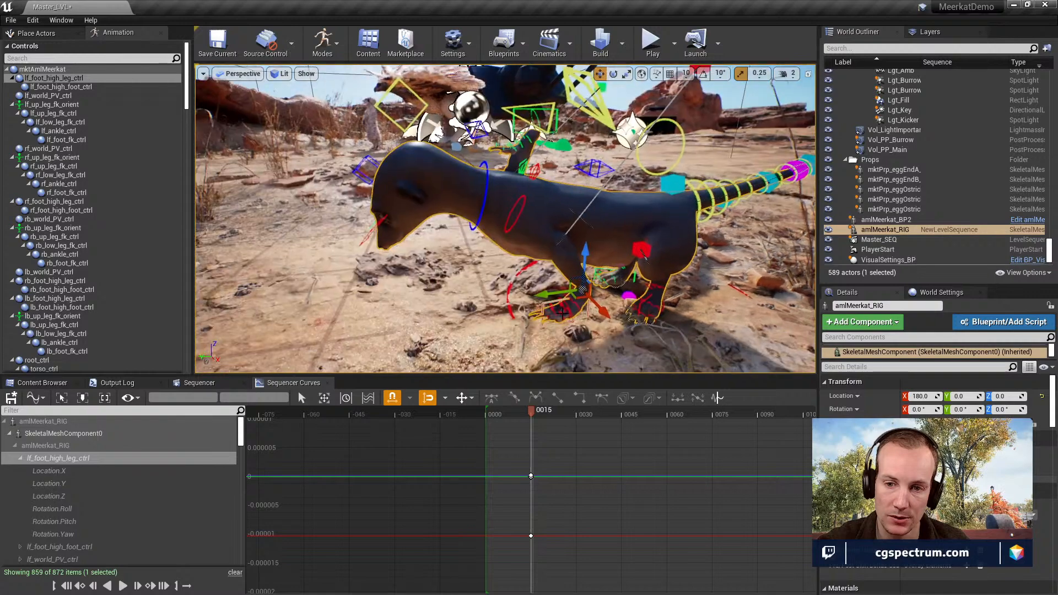
pyautogui.moveTo(552, 292); pyautogui.dragTo(523, 284)
pyautogui.moveTo(550, 162); pyautogui.dragTo(552, 137, button='right')
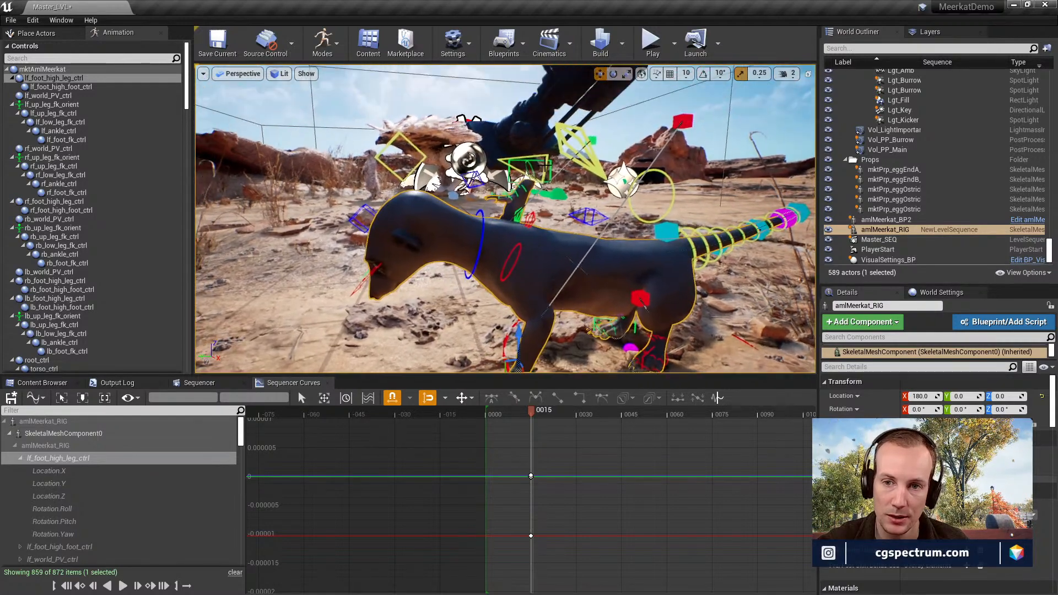
# Bring the right front paw forward and down to the ground with rf_foot_high_leg_ctrl, completing the four-legged stance.
pyautogui.click(549, 162)
pyautogui.moveTo(503, 158); pyautogui.dragTo(441, 148)
pyautogui.moveTo(466, 109); pyautogui.dragTo(476, 287)
pyautogui.moveTo(476, 287)
pyautogui.mouseDown(button='right')
pyautogui.moveTo(550, 286)
pyautogui.moveTo(496, 292)
pyautogui.mouseUp(button='right')
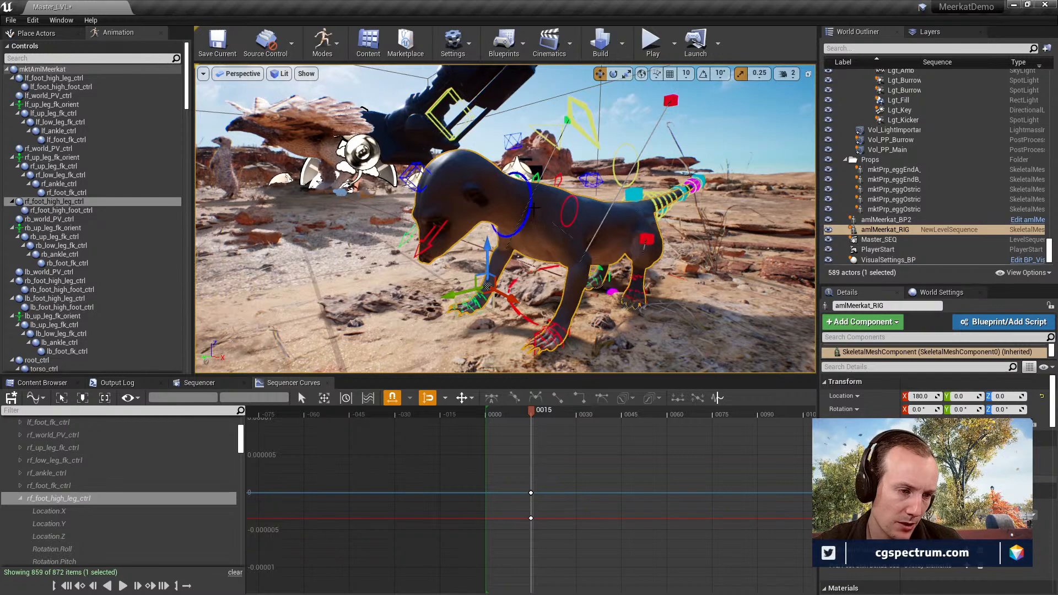
pyautogui.keyDown('alt'); pyautogui.moveTo(544, 218); pyautogui.dragTo(499, 215); pyautogui.keyUp('alt')
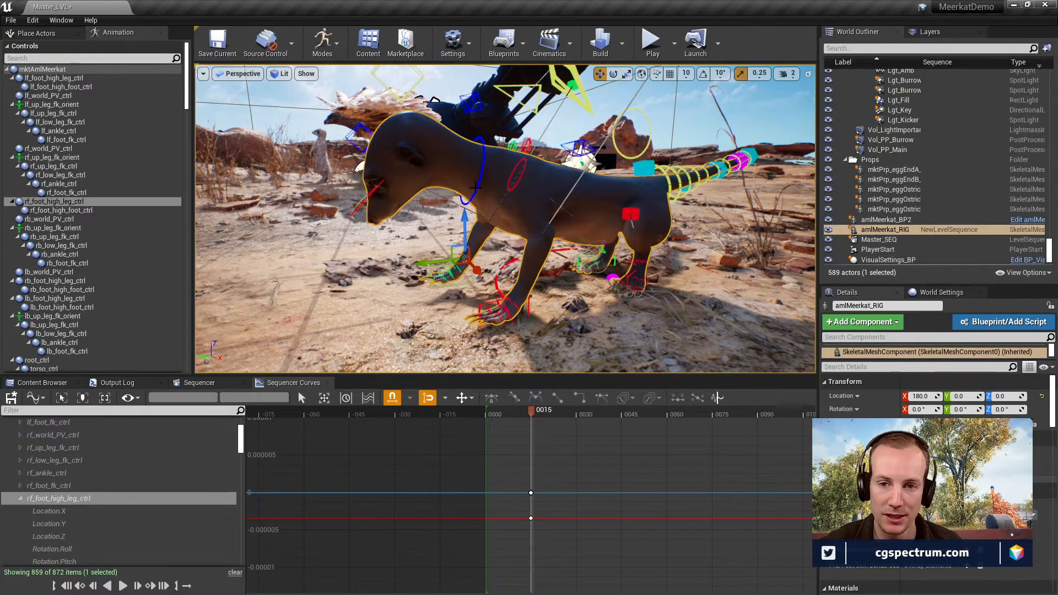
# Rotate baseOffset_ctrl at the meerkat's shoulders to adjust the angle of the neck and upper body.
pyautogui.click(477, 188)
pyautogui.press('e')
pyautogui.keyDown('alt'); pyautogui.moveTo(477, 188); pyautogui.dragTo(515, 200); pyautogui.keyUp('alt')
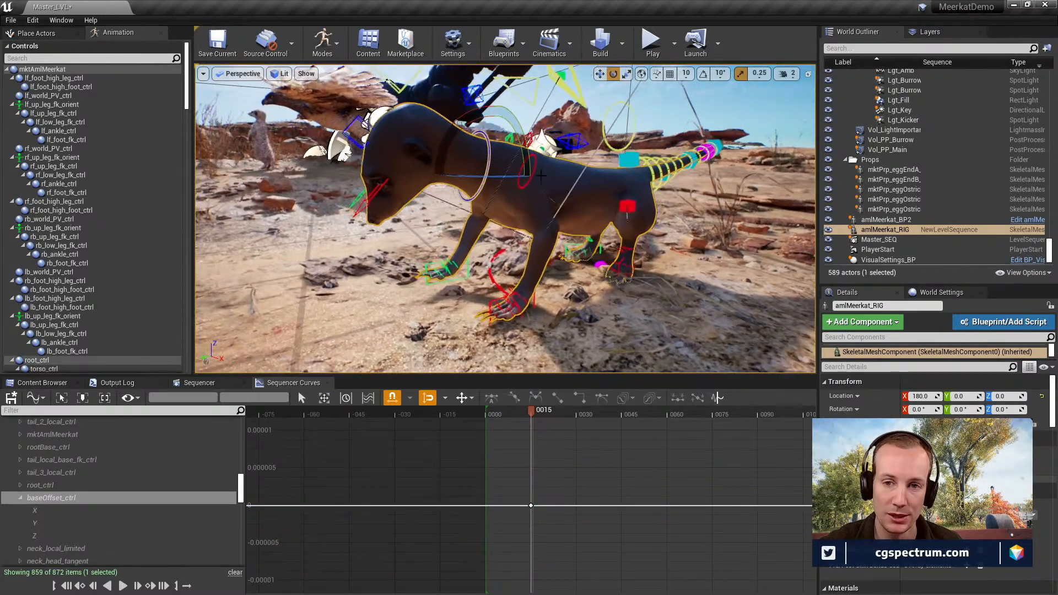
pyautogui.moveTo(462, 126); pyautogui.dragTo(510, 114)
pyautogui.moveTo(460, 126)
pyautogui.mouseDown(button='right')
pyautogui.moveTo(461, 165)
pyautogui.moveTo(445, 119)
pyautogui.mouseUp(button='right')
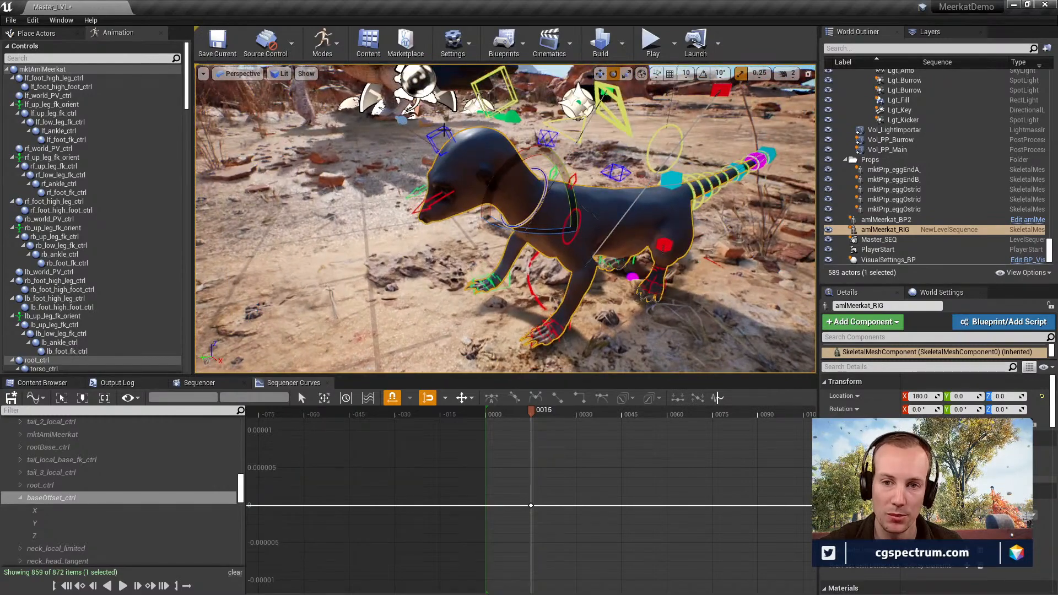
# Rotate head_ctrl to tilt the meerkat's head upward so it looks ahead.
pyautogui.click(445, 132)
pyautogui.moveTo(445, 132); pyautogui.dragTo(469, 116)
pyautogui.moveTo(469, 116); pyautogui.dragTo(475, 141, button='right')
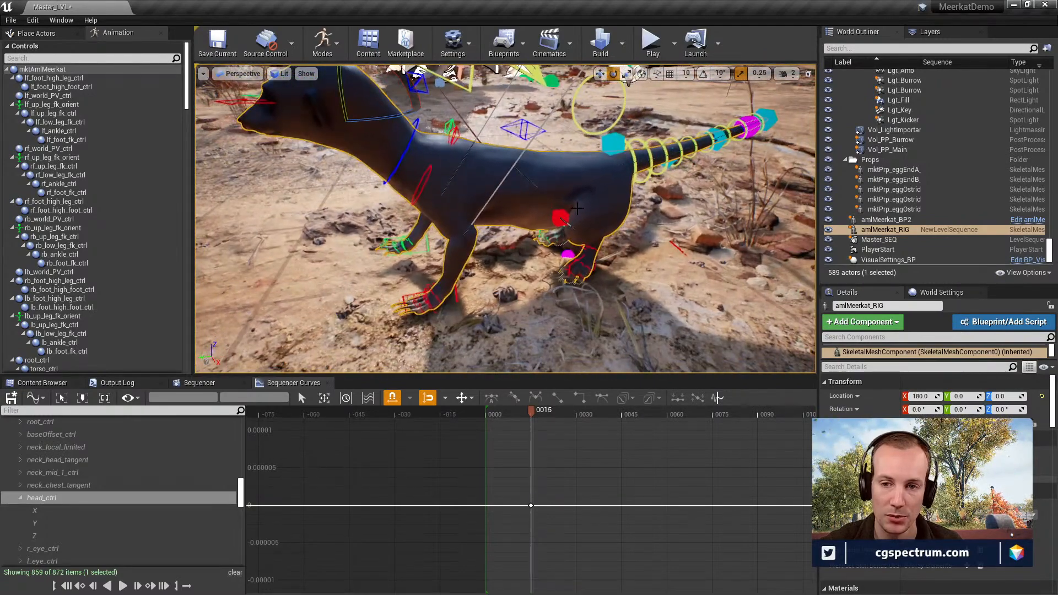
# Move the left hind leg's pole vector control, lb_world_PV_ctrl, forward and outward to redirect the knee.
pyautogui.click(562, 219)
pyautogui.press('w')
pyautogui.moveTo(516, 232); pyautogui.dragTo(487, 236)
pyautogui.moveTo(550, 235)
pyautogui.mouseDown(button='right')
pyautogui.moveTo(567, 245)
pyautogui.moveTo(553, 238)
pyautogui.mouseUp(button='right')
pyautogui.moveTo(548, 255); pyautogui.dragTo(542, 250)
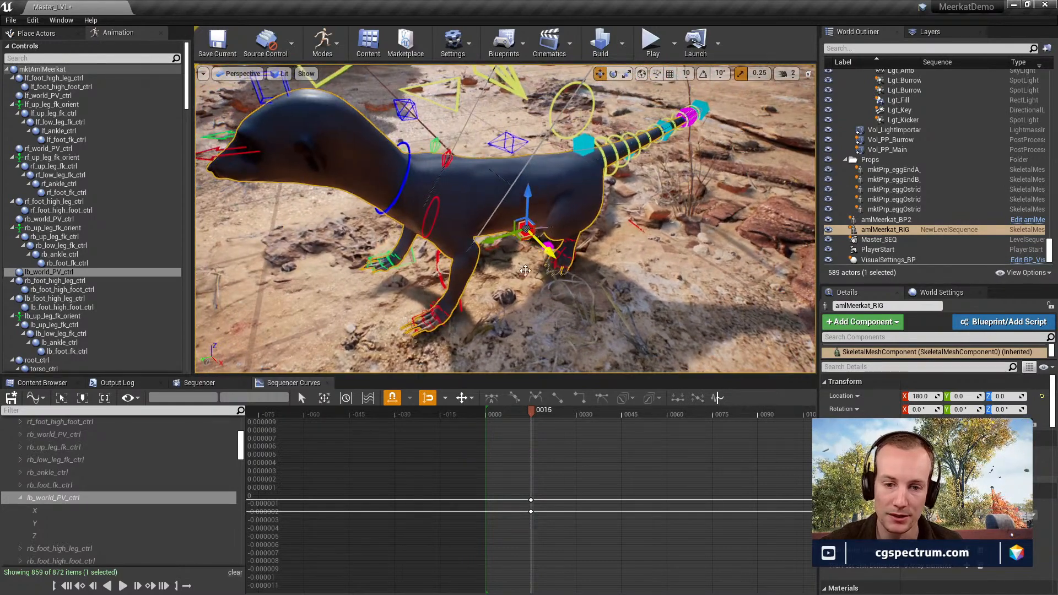
pyautogui.moveTo(539, 304); pyautogui.dragTo(567, 320, button='right')
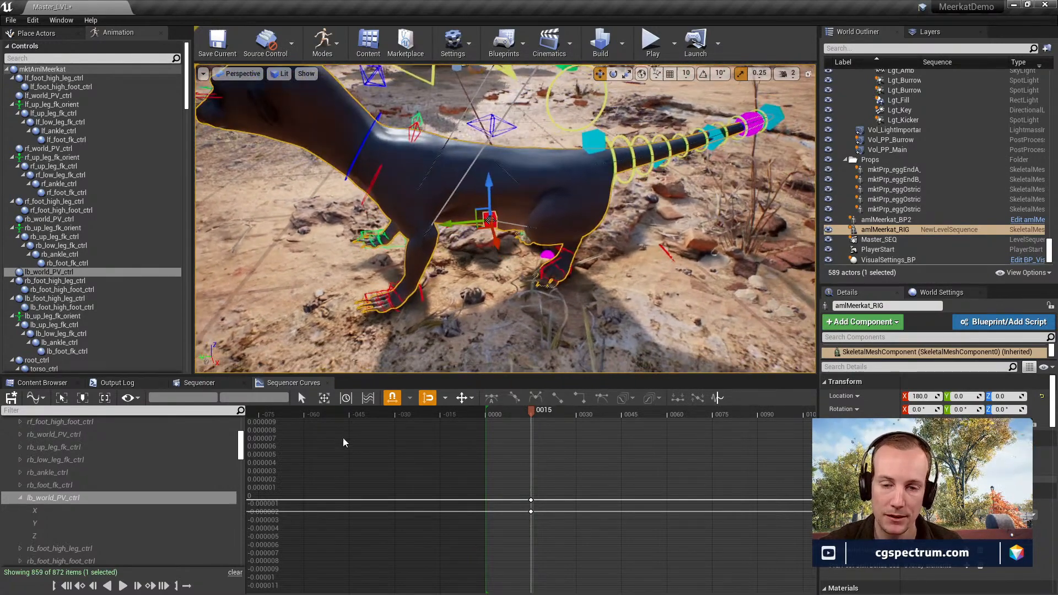
# Select the whole amlMeerkat_RIG in the curve tree and set keys on all its curves at frame 29.
pyautogui.scroll(3, 193, 471)
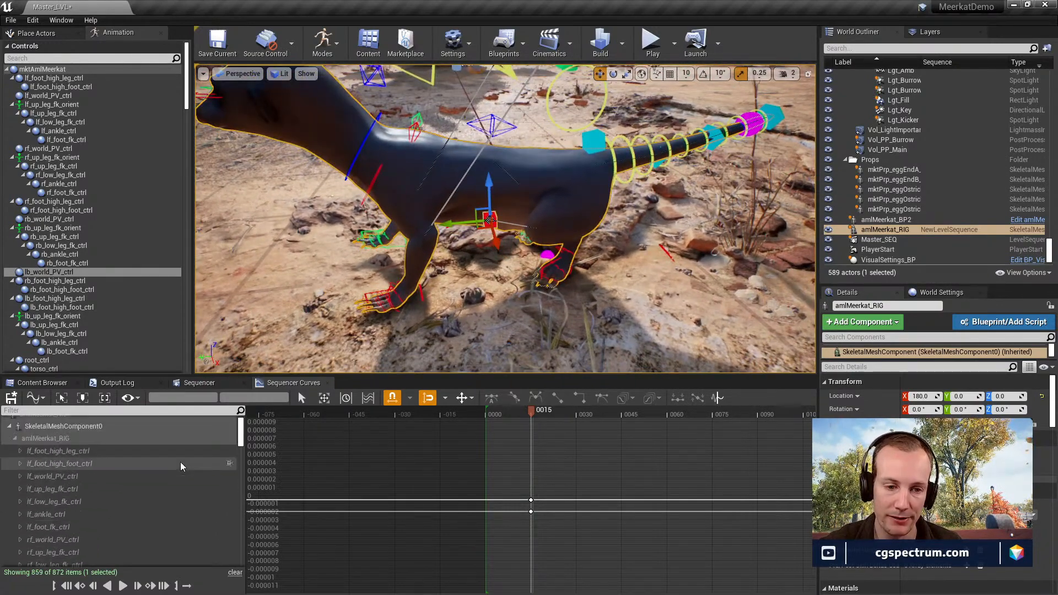
pyautogui.scroll(-2, 180, 462)
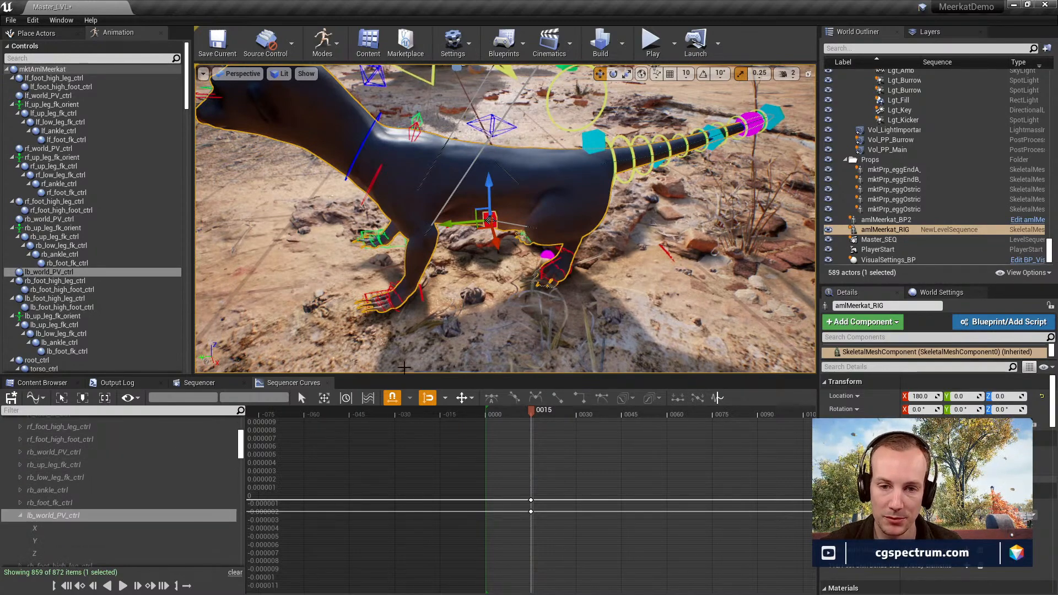
pyautogui.scroll(1, 171, 484)
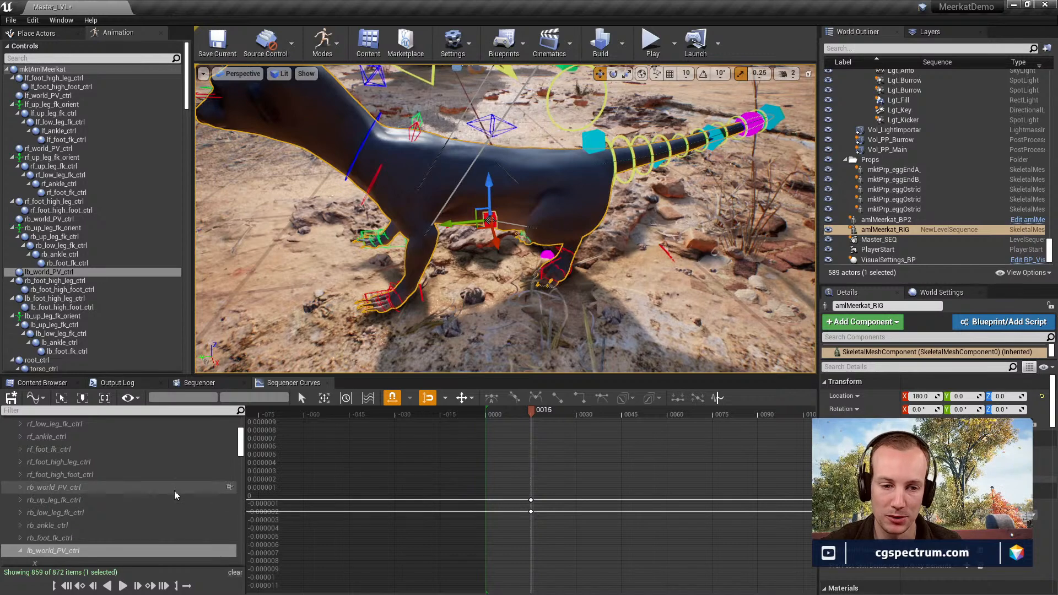
pyautogui.scroll(4, 157, 476)
pyautogui.click(52, 445)
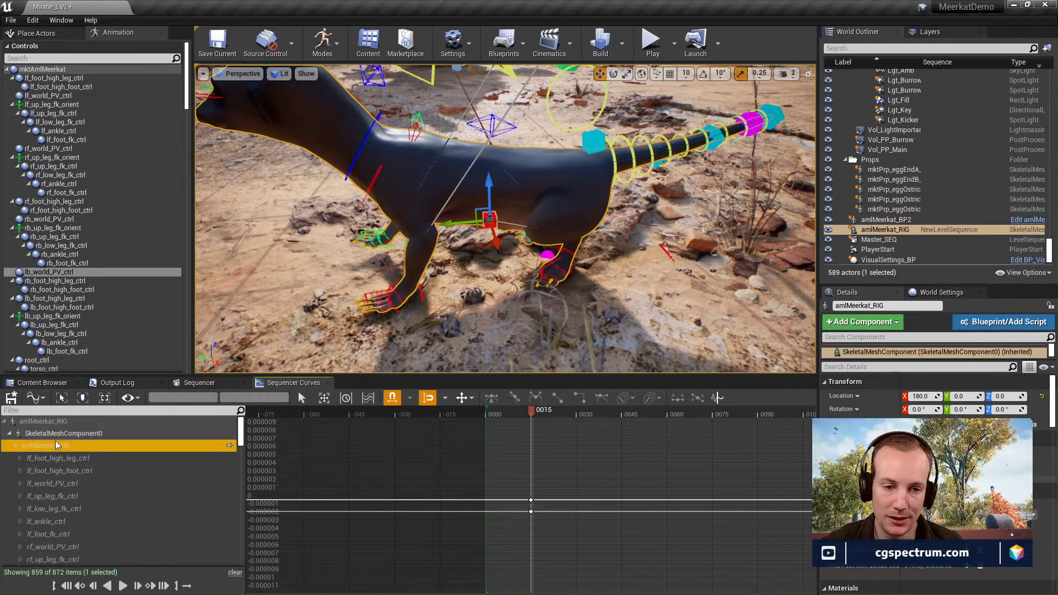
pyautogui.click(572, 411)
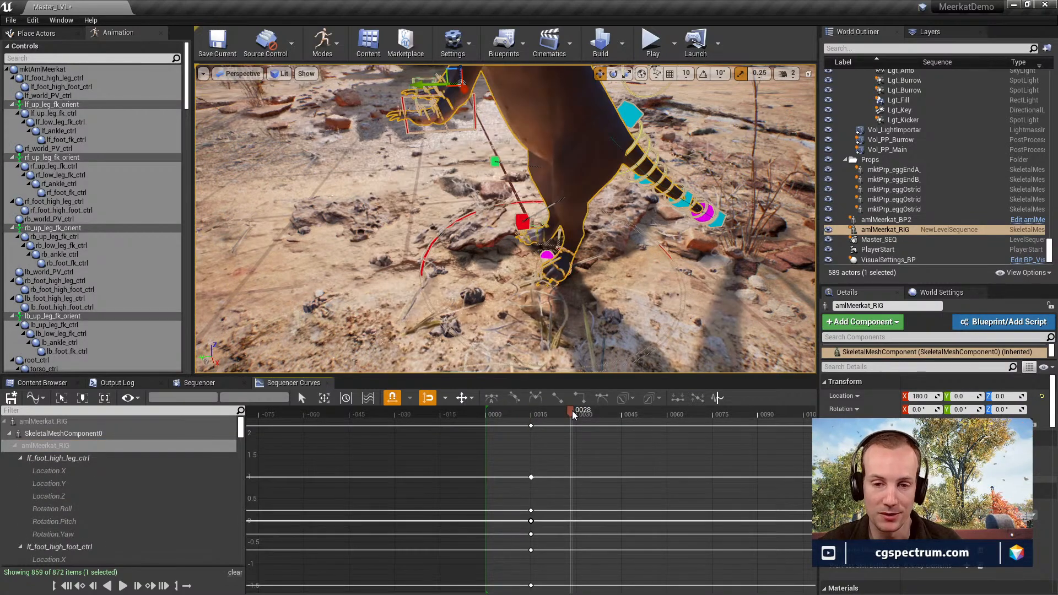
pyautogui.click(576, 412)
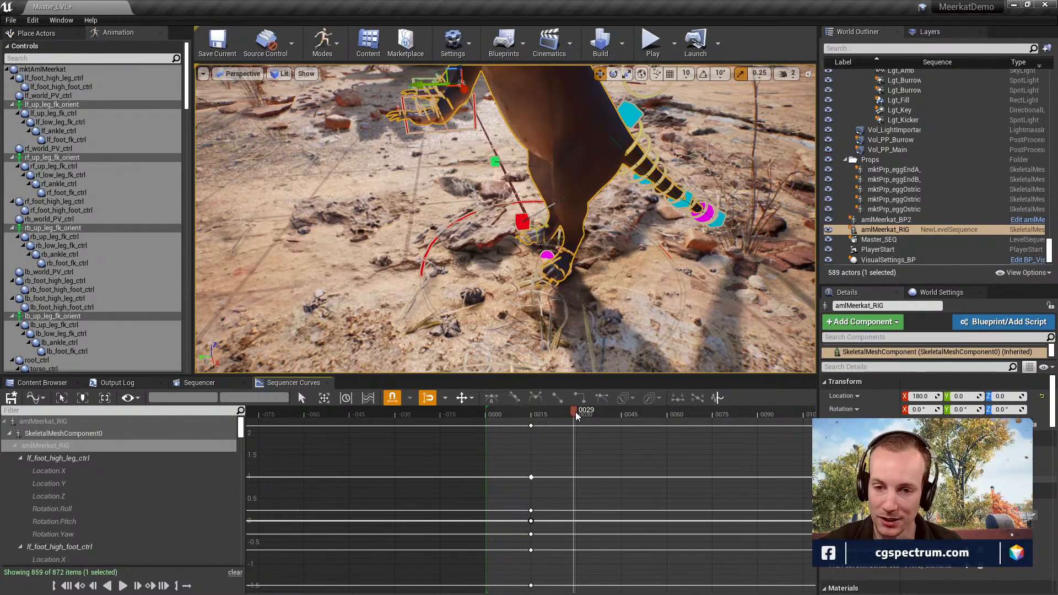
pyautogui.moveTo(474, 261); pyautogui.dragTo(485, 259, button='right')
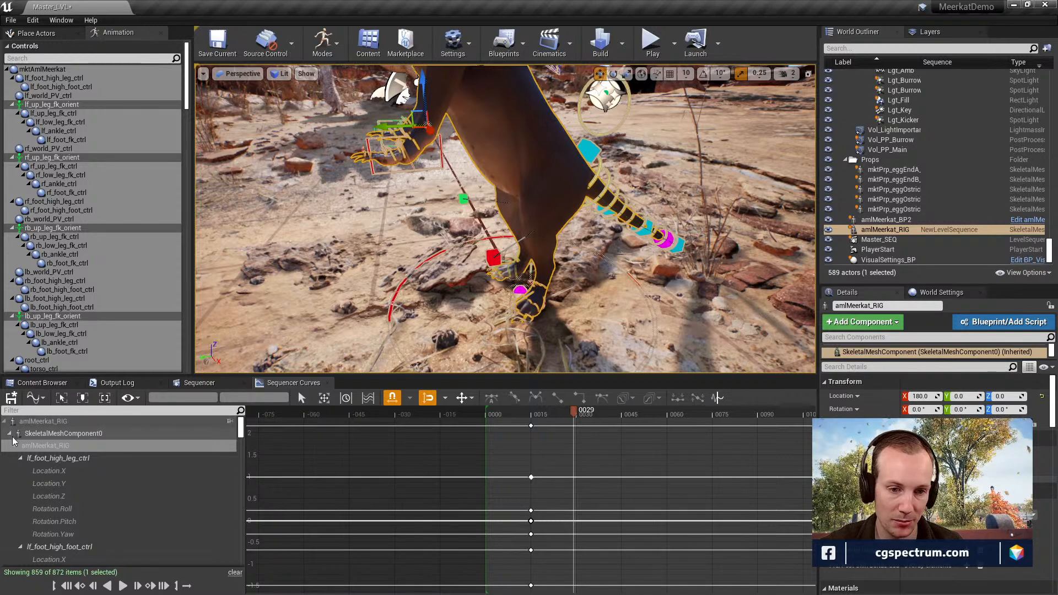
pyautogui.press('Return')
pyautogui.scroll(-5, 586, 502)
pyautogui.scroll(5, 586, 512)
pyautogui.scroll(-2, 71, 514)
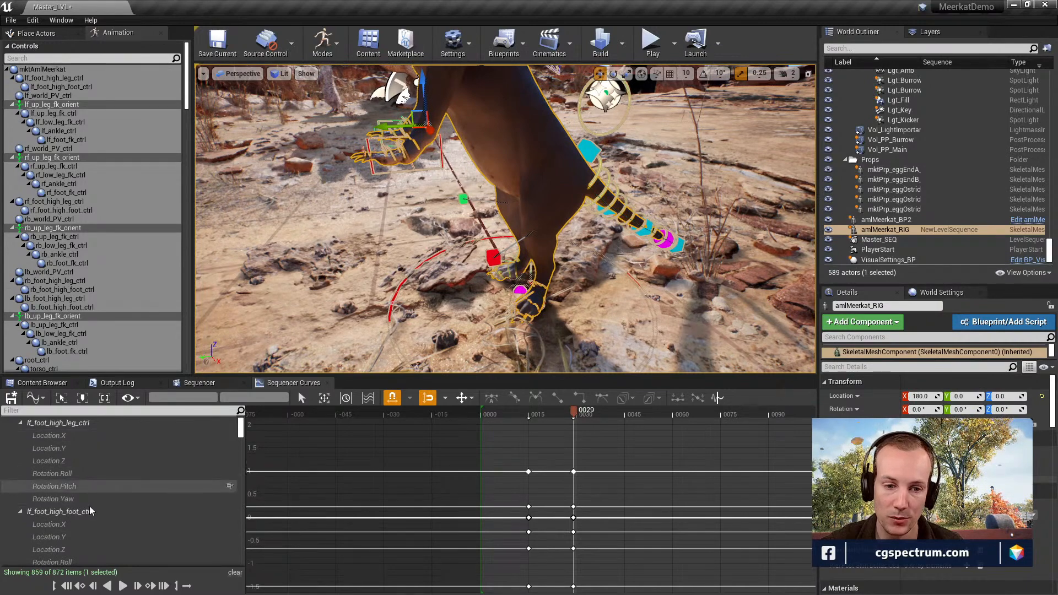
# Return the playhead to frame 15 and enable auto-keying for NewLevelSequence in Sequencer.
pyautogui.moveTo(567, 410); pyautogui.dragTo(530, 416)
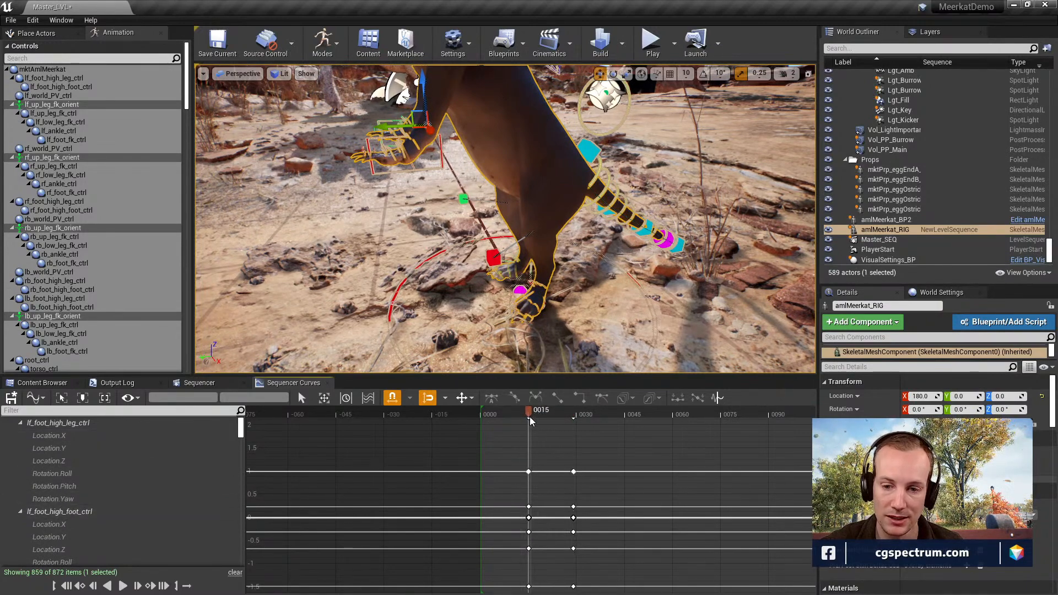
pyautogui.click(195, 383)
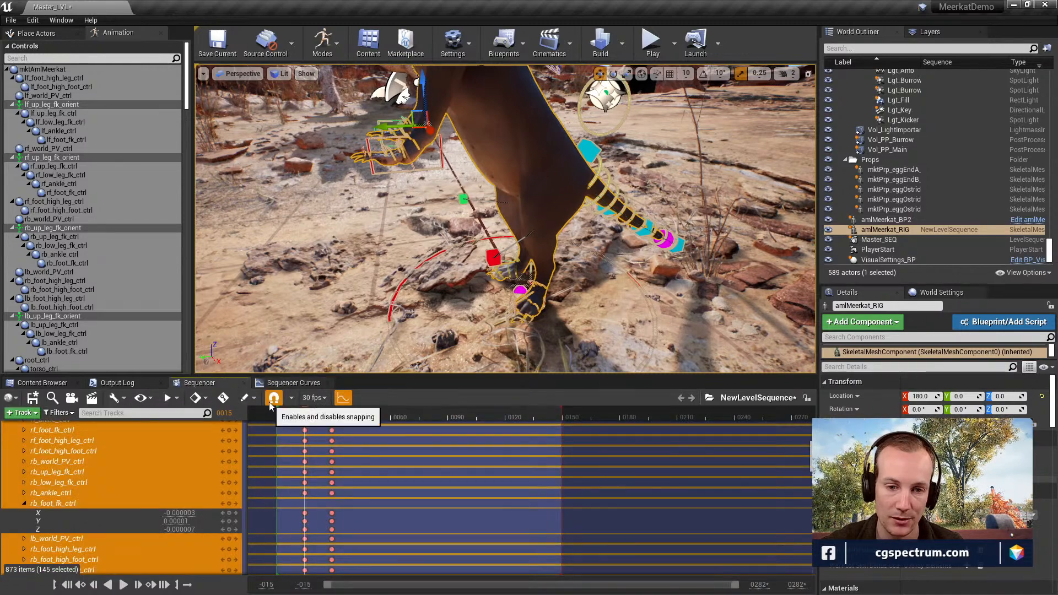
pyautogui.click(223, 398)
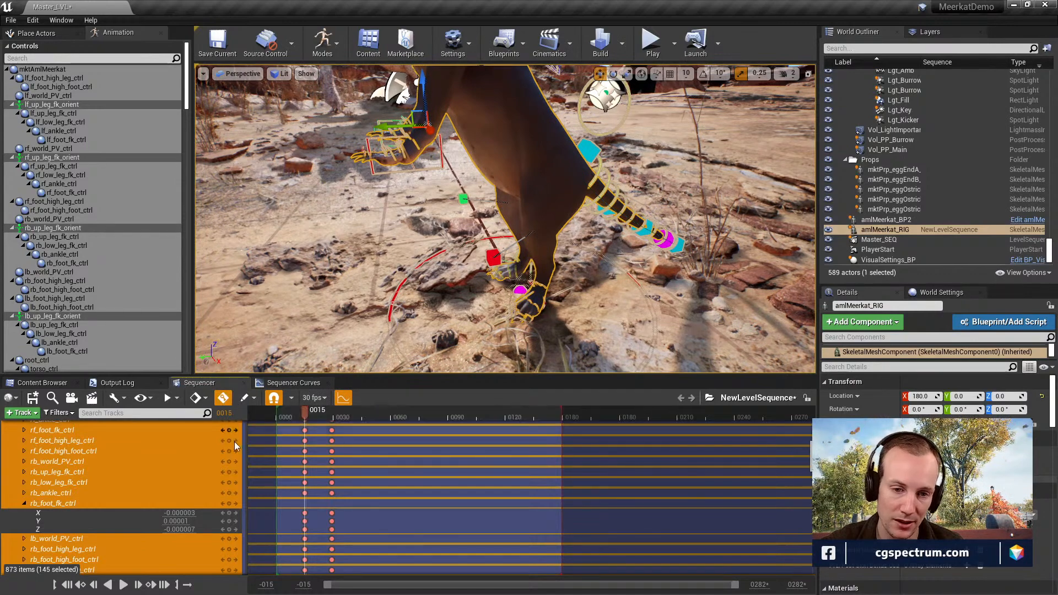
# Open the sequence's curve editor, select root_ctrl and rotate it at frame 15 to pitch the meerkat's body forward.
pyautogui.click(293, 382)
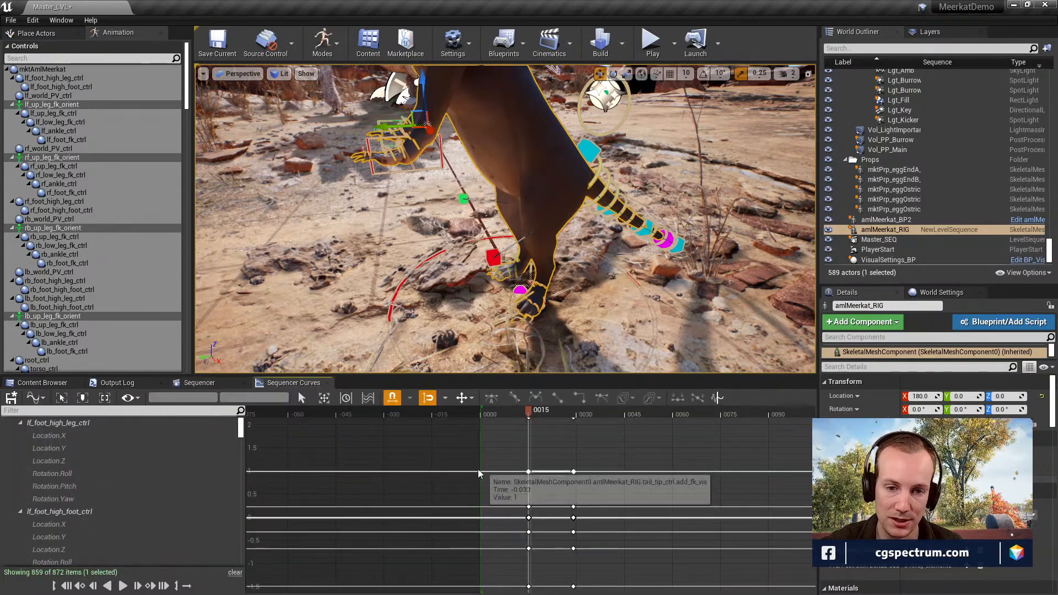
pyautogui.moveTo(539, 321); pyautogui.dragTo(579, 258, button='right')
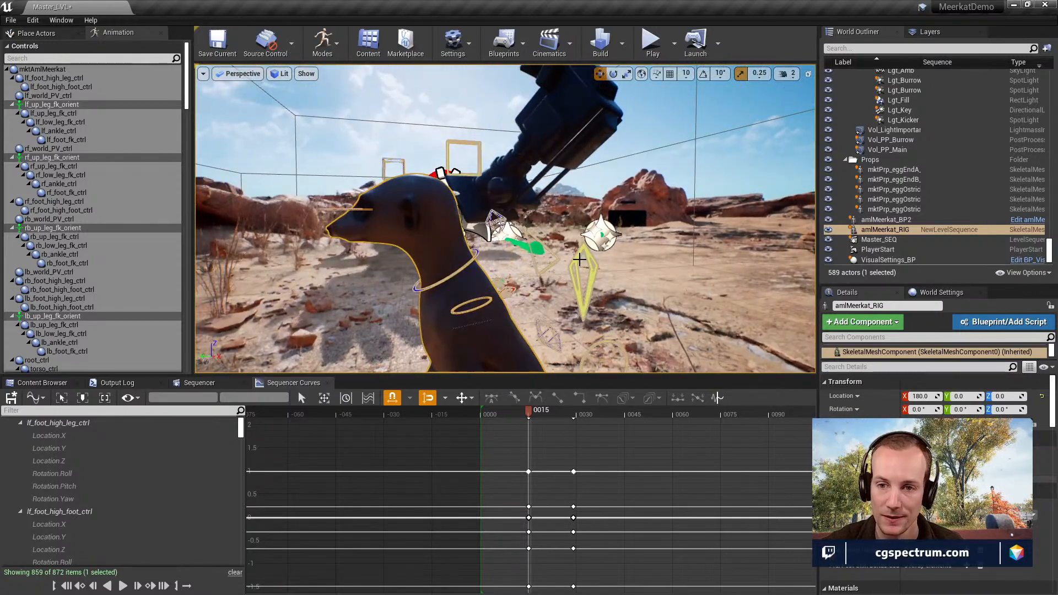
pyautogui.click(577, 266)
pyautogui.moveTo(577, 226); pyautogui.dragTo(573, 268, button='right')
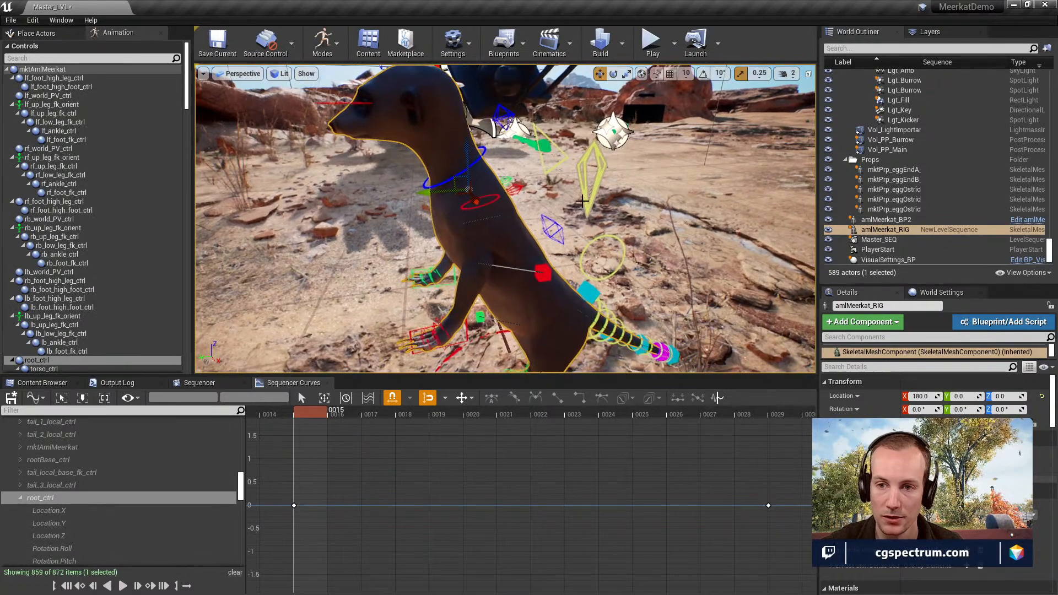
pyautogui.press('e')
pyautogui.moveTo(430, 152); pyautogui.dragTo(466, 189)
# Move root_ctrl forward and down at frame 15 and refine its rotation so the torso lies roughly horizontal.
pyautogui.moveTo(465, 150); pyautogui.dragTo(355, 324)
pyautogui.press('e')
pyautogui.moveTo(390, 287)
pyautogui.mouseDown()
pyautogui.moveTo(389, 257)
pyautogui.moveTo(378, 264)
pyautogui.moveTo(402, 309)
pyautogui.moveTo(402, 300)
pyautogui.mouseUp()
pyautogui.press('w')
pyautogui.moveTo(407, 306); pyautogui.dragTo(533, 289, button='right')
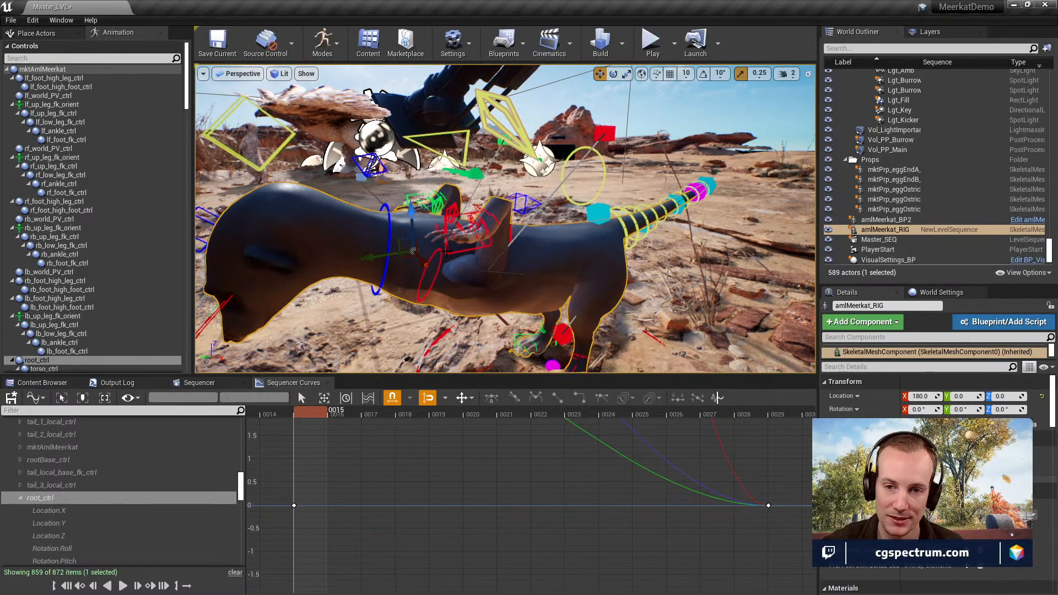
pyautogui.moveTo(447, 252); pyautogui.dragTo(450, 279, button='right')
pyautogui.click(471, 165)
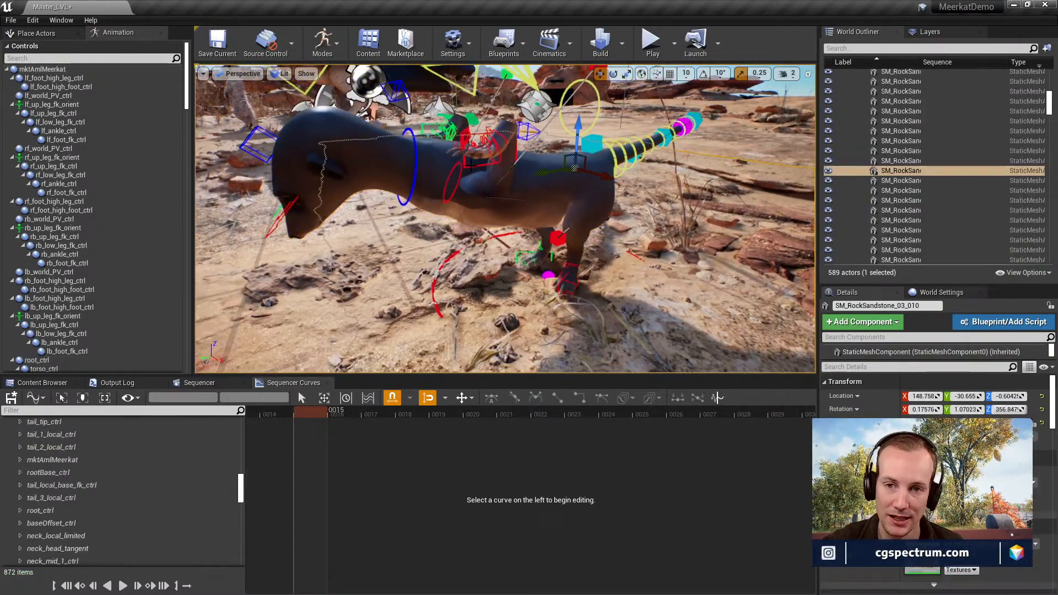
pyautogui.moveTo(471, 165); pyautogui.dragTo(420, 179, button='right')
pyautogui.click(485, 132)
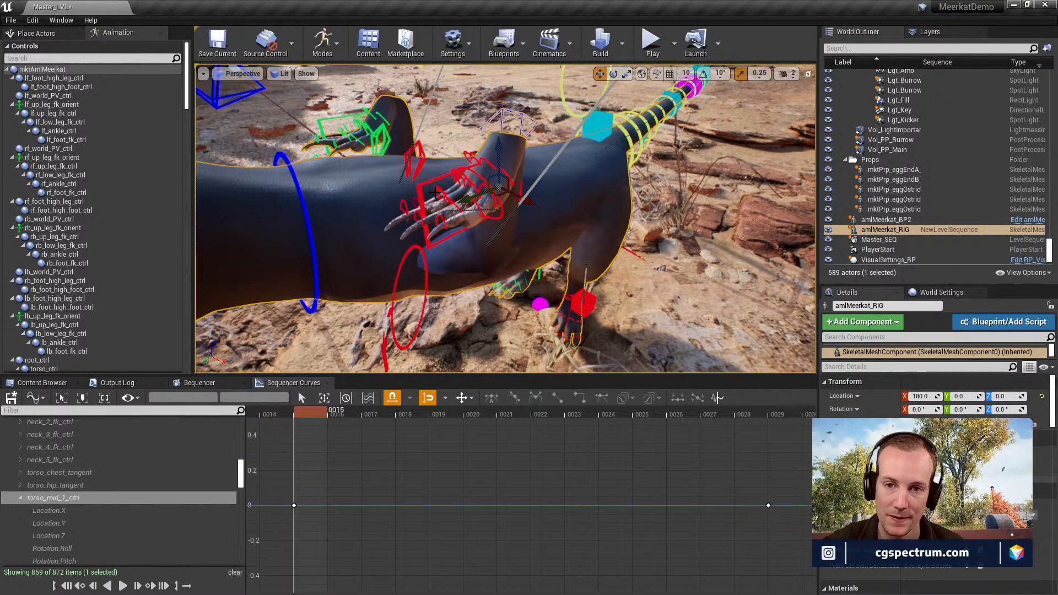
pyautogui.moveTo(328, 117); pyautogui.dragTo(521, 179, button='right')
pyautogui.click(476, 183)
pyautogui.click(522, 176)
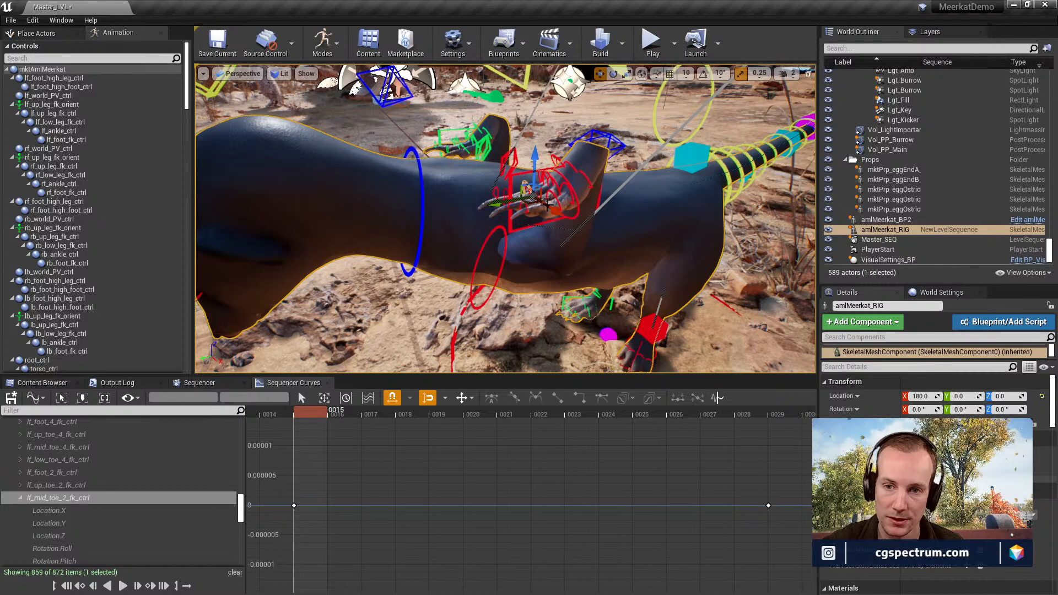
pyautogui.moveTo(533, 159); pyautogui.dragTo(575, 230)
pyautogui.hotkey('ctrl', 'z')
pyautogui.hotkey('ctrl', 'z')
pyautogui.hotkey('ctrl', 'z')
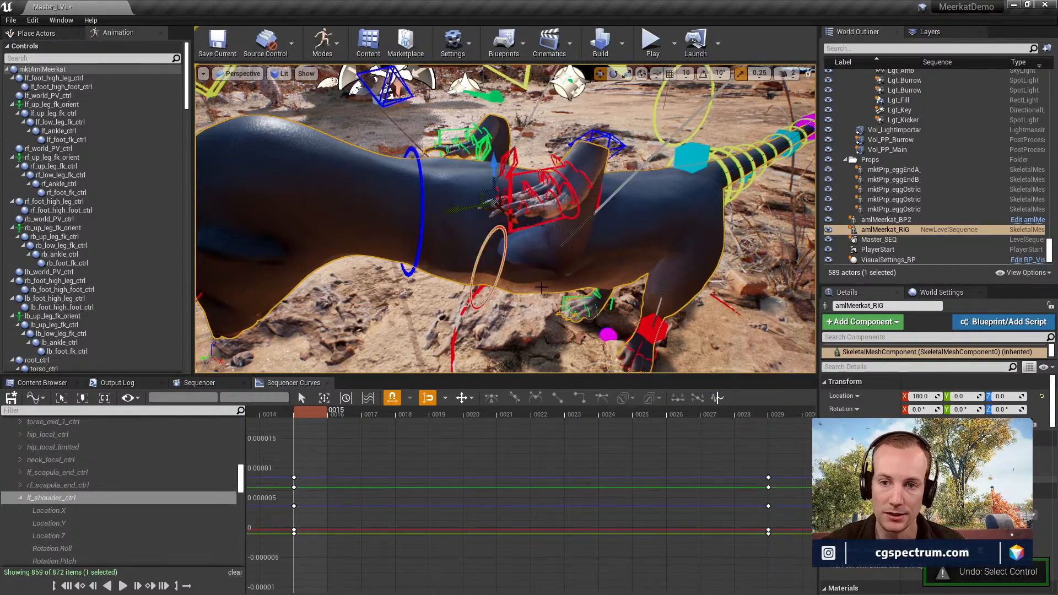
pyautogui.moveTo(553, 252); pyautogui.dragTo(547, 252, button='right')
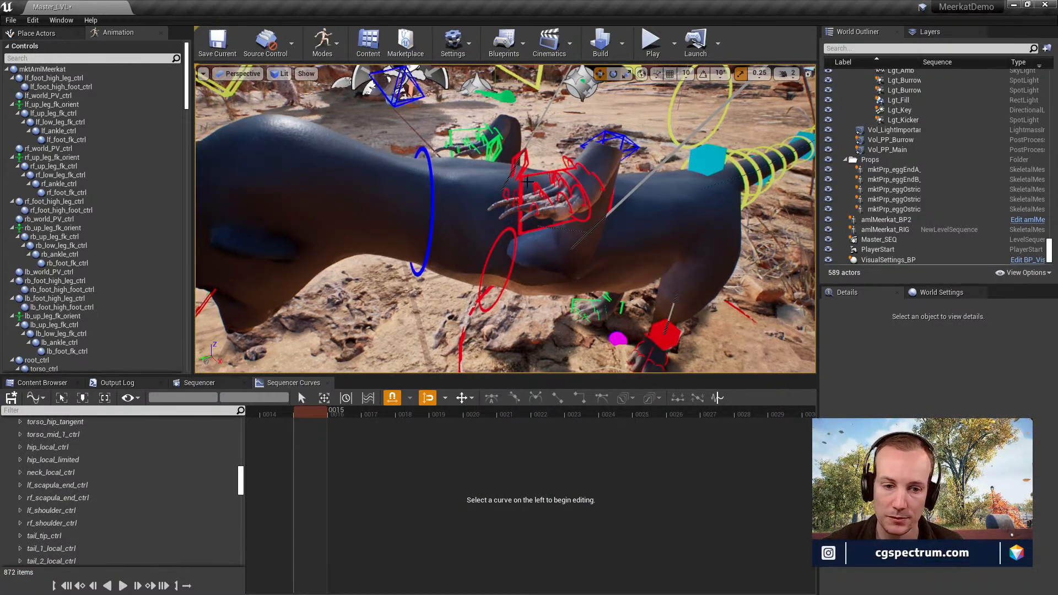
# Select hip_local_limited and examine the meerkat's horizontal body pose at frame 15 from several angles.
pyautogui.click(91, 458)
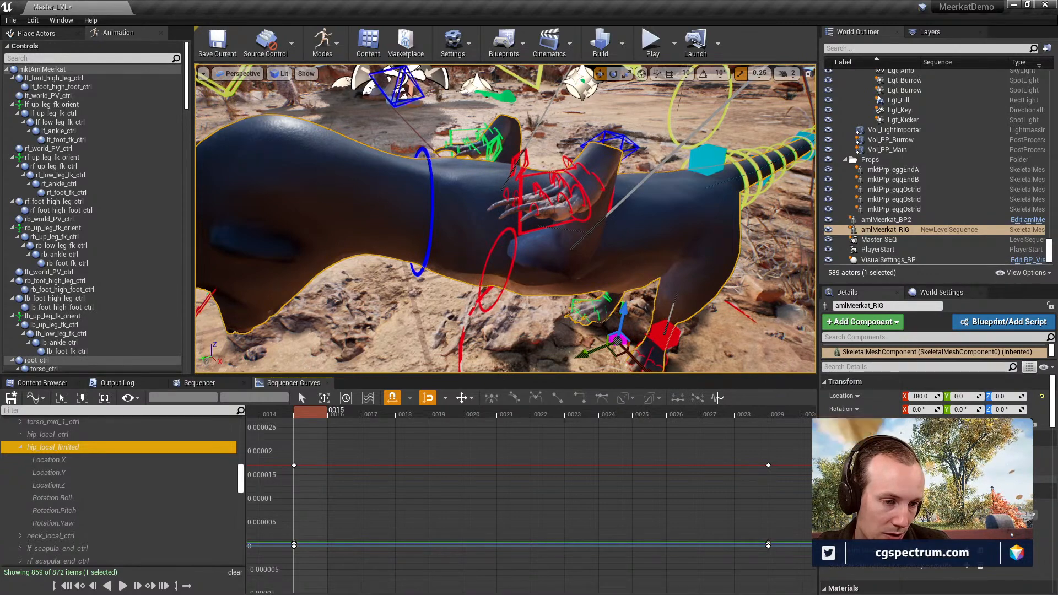
pyautogui.keyDown('alt'); pyautogui.moveTo(617, 203); pyautogui.dragTo(622, 138); pyautogui.keyUp('alt')
pyautogui.keyDown('alt'); pyautogui.moveTo(616, 204); pyautogui.dragTo(545, 203, button='right'); pyautogui.keyUp('alt')
pyautogui.keyDown('alt'); pyautogui.moveTo(616, 203); pyautogui.dragTo(501, 177, button='middle'); pyautogui.keyUp('alt')
pyautogui.keyDown('alt'); pyautogui.moveTo(500, 178); pyautogui.dragTo(534, 178, button='right'); pyautogui.keyUp('alt')
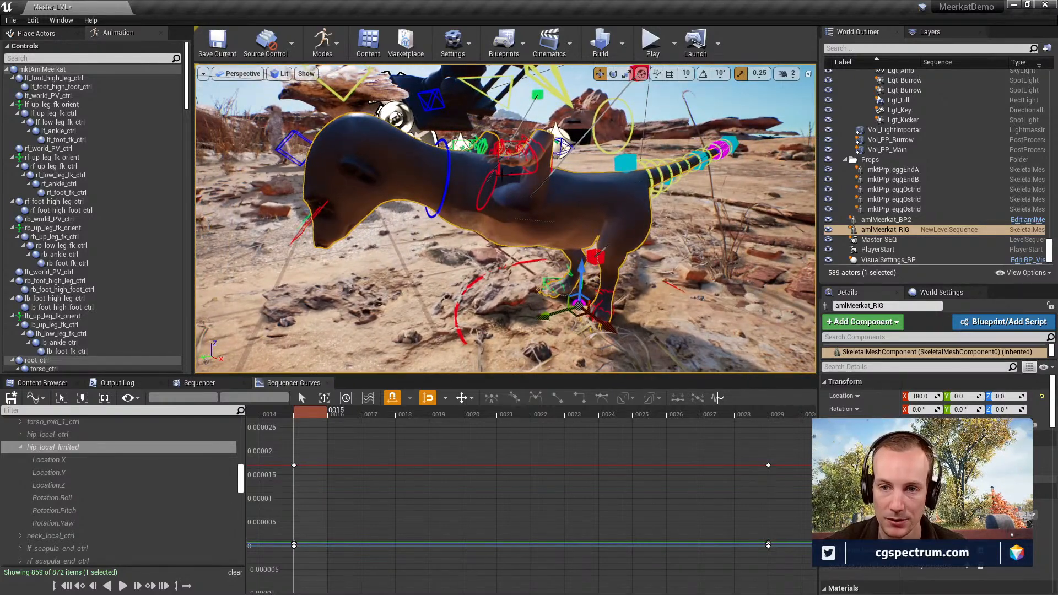
pyautogui.moveTo(534, 178)
pyautogui.keyDown('alt'); pyautogui.mouseDown()
pyautogui.moveTo(601, 182)
pyautogui.moveTo(531, 179)
pyautogui.mouseUp(); pyautogui.keyUp('alt')
pyautogui.keyDown('alt'); pyautogui.moveTo(532, 179); pyautogui.dragTo(578, 163, button='right'); pyautogui.keyUp('alt')
pyautogui.keyDown('alt'); pyautogui.moveTo(561, 181); pyautogui.dragTo(550, 221); pyautogui.keyUp('alt')
pyautogui.keyDown('alt'); pyautogui.moveTo(551, 221); pyautogui.dragTo(440, 226, button='right'); pyautogui.keyUp('alt')
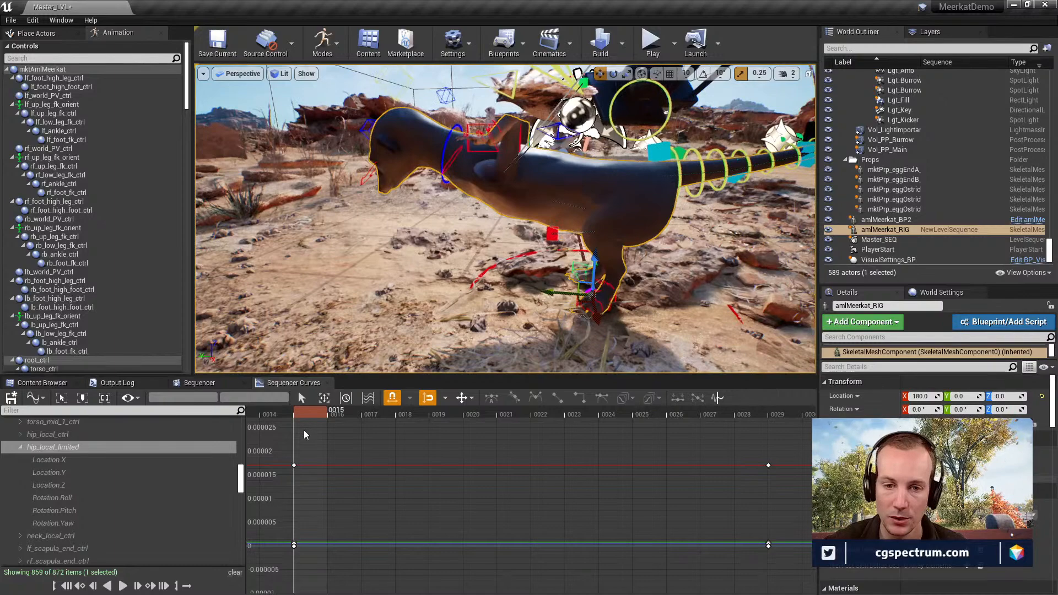
pyautogui.scroll(-5, 343, 435)
pyautogui.moveTo(329, 411); pyautogui.dragTo(302, 412)
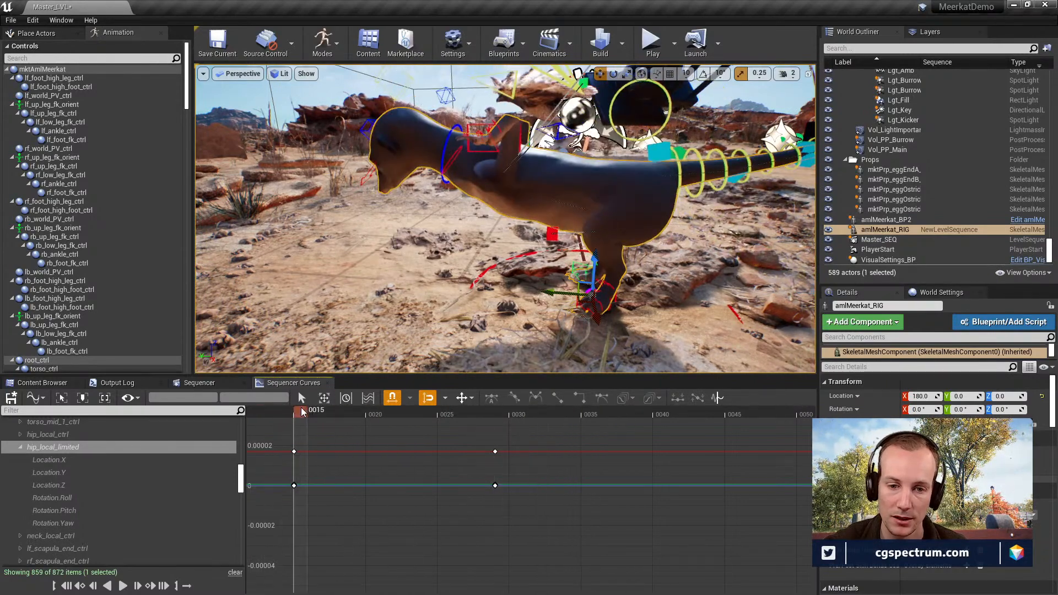
# Move lf_foot_high_leg_ctrl down and forward at frame 15 to bring the left front paw to the ground.
pyautogui.keyDown('alt'); pyautogui.moveTo(385, 259); pyautogui.dragTo(410, 294); pyautogui.keyUp('alt')
pyautogui.keyDown('alt'); pyautogui.moveTo(457, 161); pyautogui.dragTo(489, 161, button='right'); pyautogui.keyUp('alt')
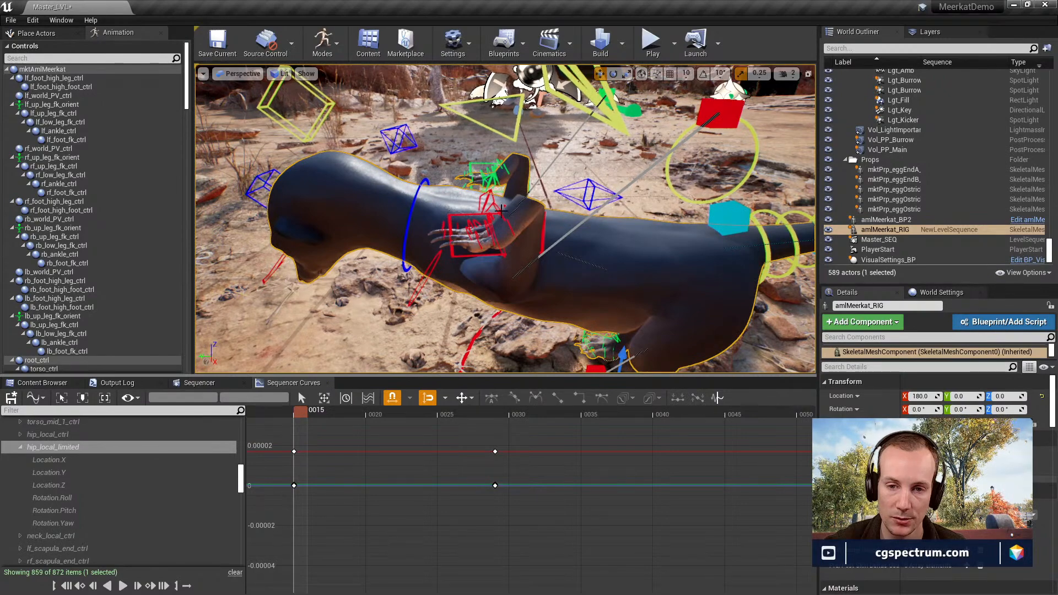
pyautogui.keyDown('alt'); pyautogui.moveTo(546, 222); pyautogui.dragTo(467, 186); pyautogui.keyUp('alt')
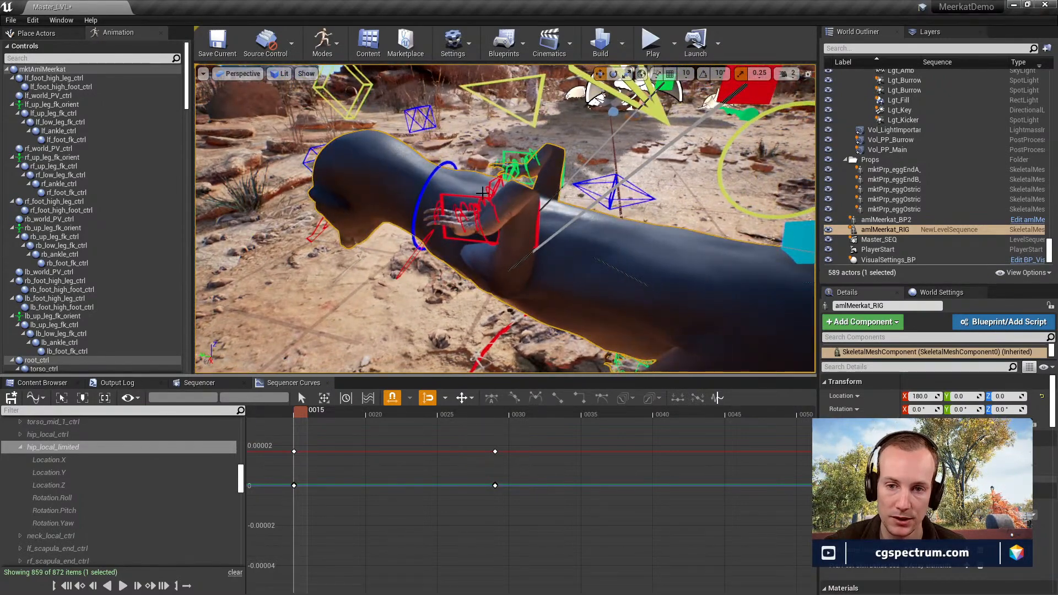
pyautogui.keyDown('alt'); pyautogui.moveTo(523, 219); pyautogui.dragTo(479, 242); pyautogui.keyUp('alt')
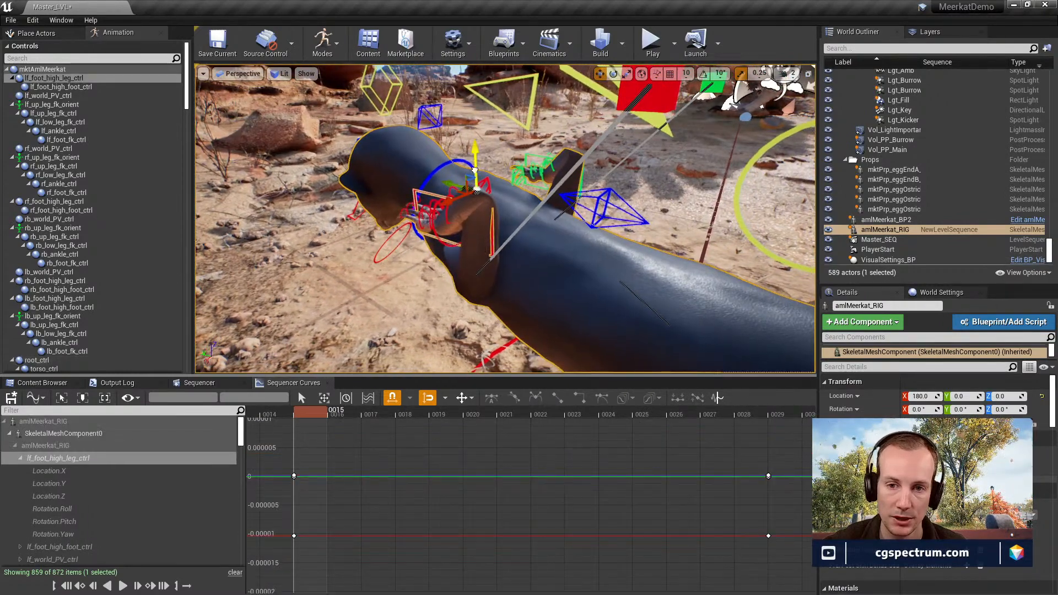
pyautogui.click(464, 331)
pyautogui.keyDown('alt'); pyautogui.moveTo(456, 309); pyautogui.dragTo(559, 336); pyautogui.keyUp('alt')
pyautogui.moveTo(467, 231); pyautogui.dragTo(449, 232)
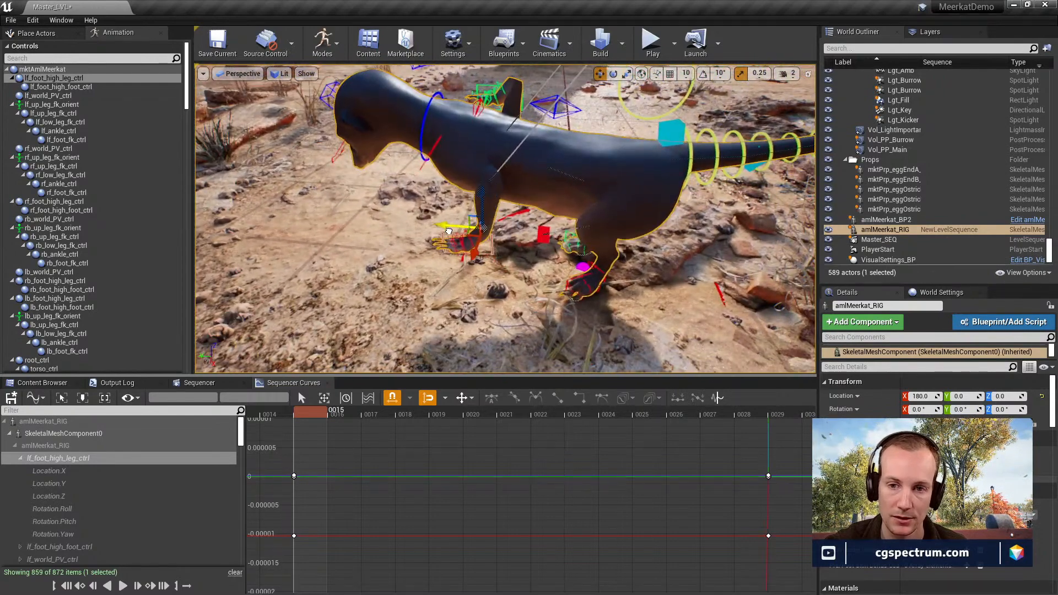
pyautogui.moveTo(482, 196); pyautogui.dragTo(430, 232)
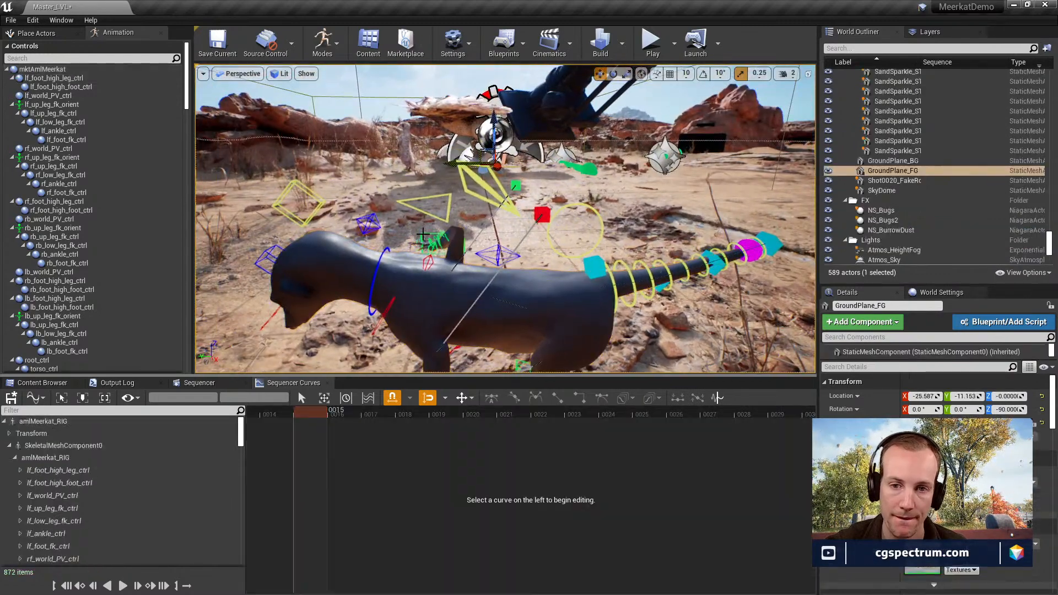
# Move rf_foot_high_leg_ctrl down and forward at frame 15 to plant the right front paw on the ground.
pyautogui.click(451, 235)
pyautogui.moveTo(453, 199); pyautogui.dragTo(449, 322)
pyautogui.press('f')
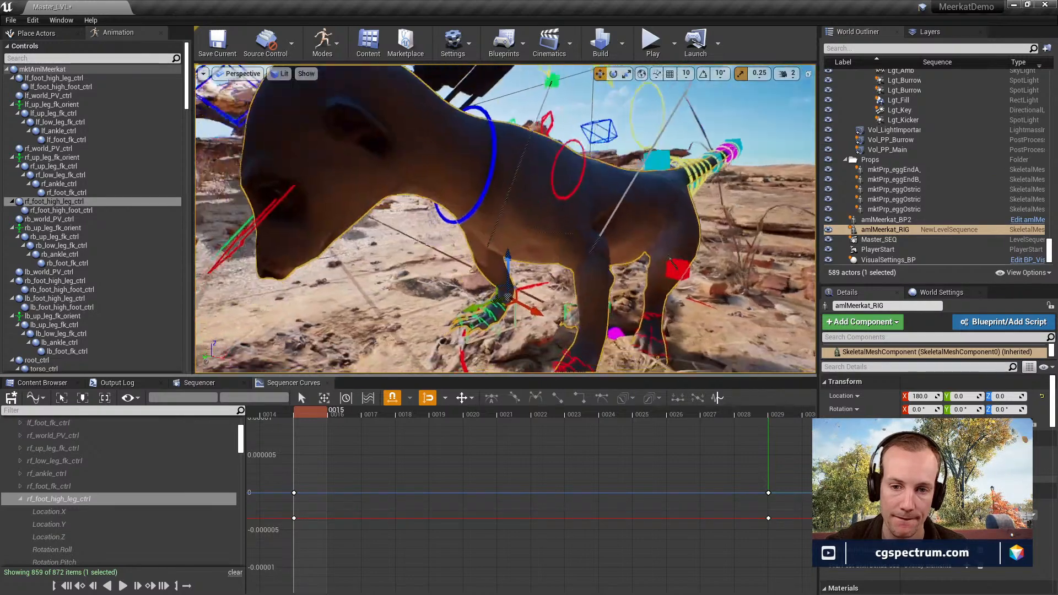
pyautogui.moveTo(494, 274); pyautogui.dragTo(434, 289)
pyautogui.keyDown('alt'); pyautogui.moveTo(569, 362); pyautogui.dragTo(506, 358); pyautogui.keyUp('alt')
# Scrub to frame 17 and examine the four-legged pose from several angles.
pyautogui.scroll(-5, 569, 363)
pyautogui.scroll(-6, 588, 471)
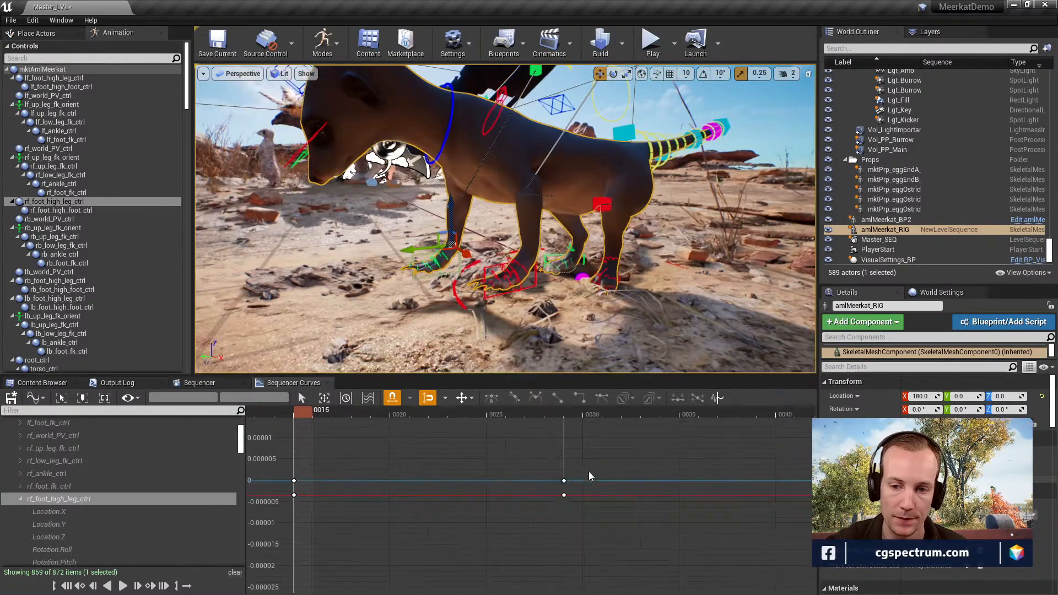
pyautogui.moveTo(294, 413)
pyautogui.mouseDown()
pyautogui.moveTo(382, 410)
pyautogui.moveTo(307, 410)
pyautogui.mouseUp()
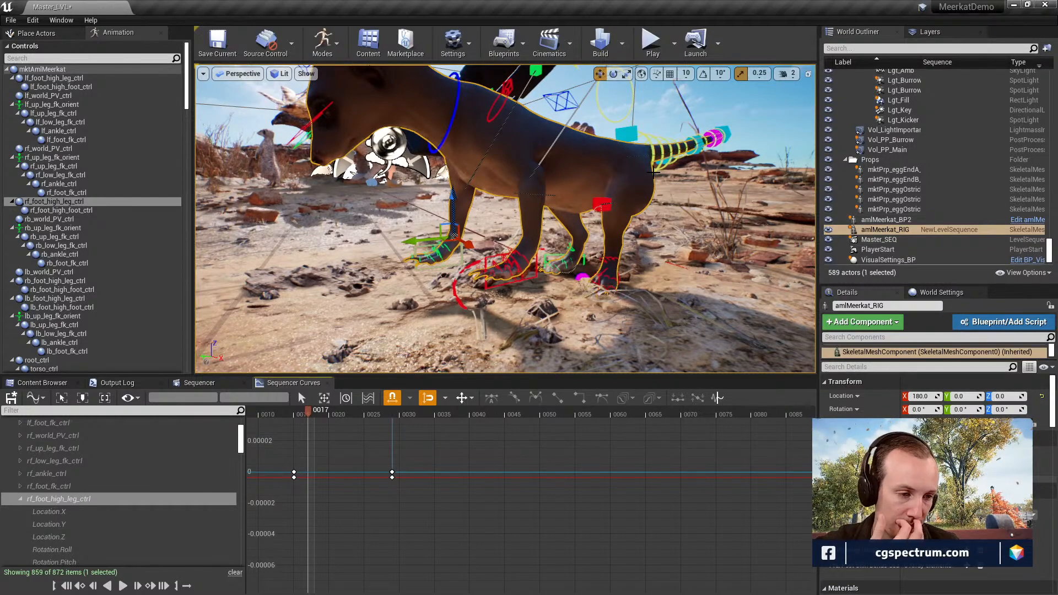
pyautogui.moveTo(669, 175)
pyautogui.keyDown('alt'); pyautogui.mouseDown()
pyautogui.moveTo(733, 161)
pyautogui.moveTo(672, 157)
pyautogui.moveTo(656, 152)
pyautogui.moveTo(661, 144)
pyautogui.moveTo(655, 176)
pyautogui.mouseUp(); pyautogui.keyUp('alt')
pyautogui.keyDown('alt'); pyautogui.moveTo(609, 141); pyautogui.dragTo(609, 148); pyautogui.keyUp('alt')
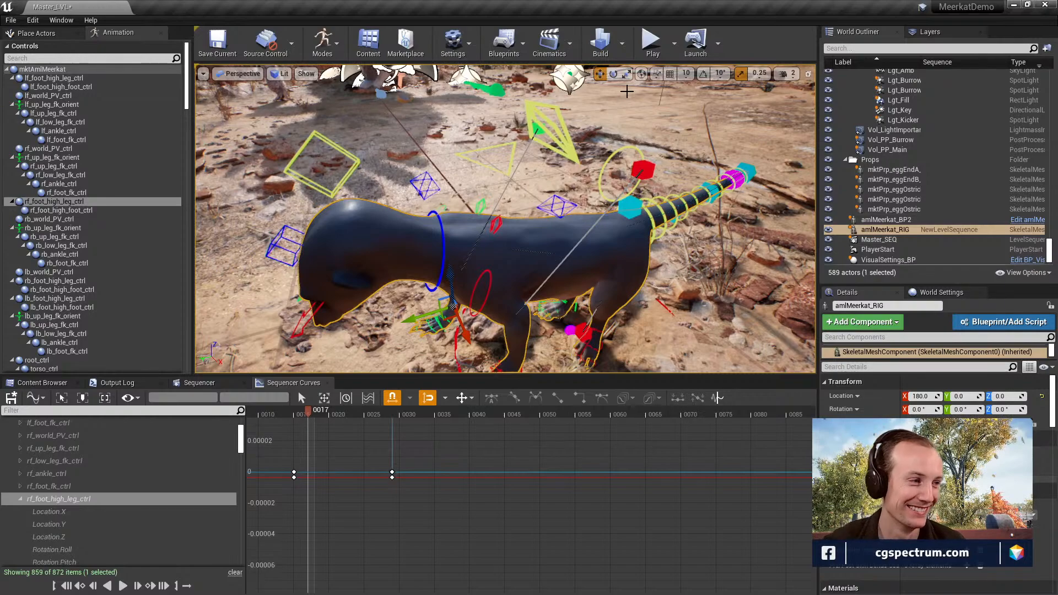
pyautogui.keyDown('alt'); pyautogui.moveTo(624, 231); pyautogui.dragTo(626, 241); pyautogui.keyUp('alt')
pyautogui.keyDown('alt'); pyautogui.moveTo(626, 241); pyautogui.dragTo(631, 242, button='right'); pyautogui.keyUp('alt')
pyautogui.keyDown('alt'); pyautogui.moveTo(631, 242); pyautogui.dragTo(639, 242); pyautogui.keyUp('alt')
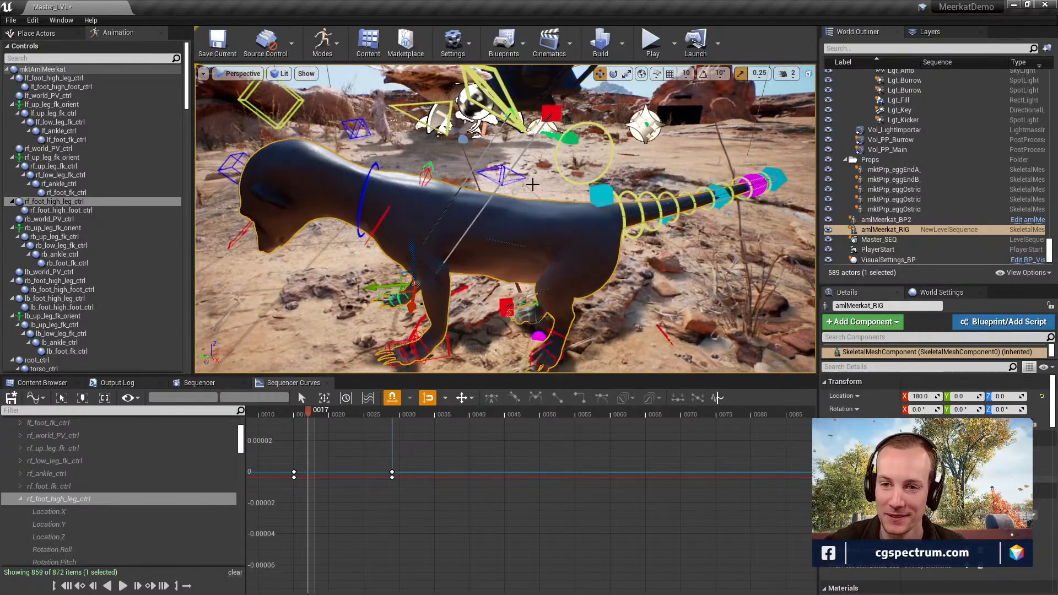
# Select hip_local_ctrl with the rotation tool active and move the playhead to frame 23.
pyautogui.moveTo(532, 185); pyautogui.dragTo(552, 187, button='right')
pyautogui.click(530, 115)
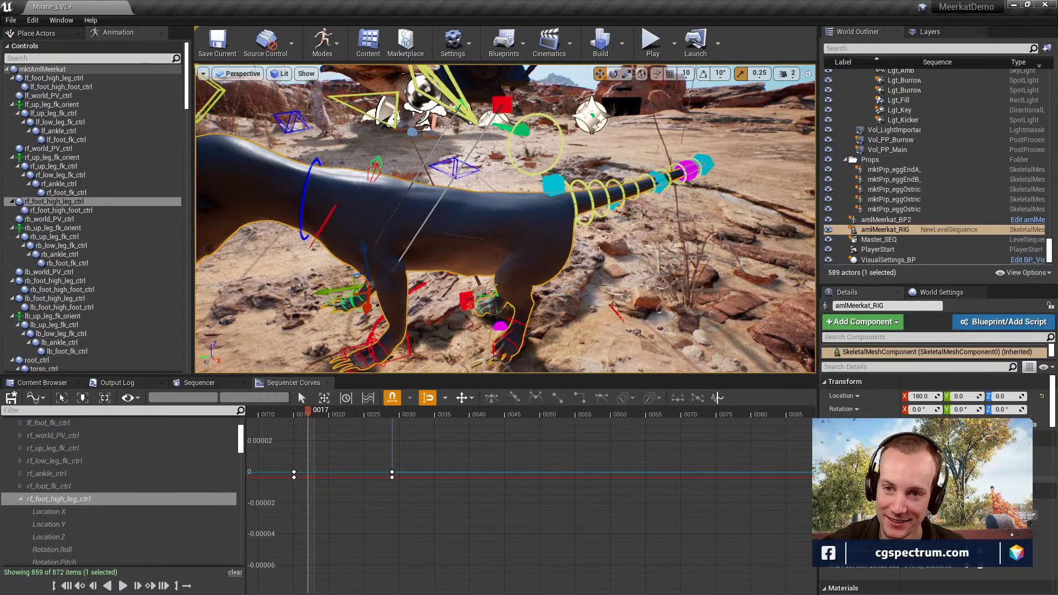
pyautogui.press('e')
pyautogui.moveTo(537, 157)
pyautogui.mouseDown()
pyautogui.moveTo(510, 168)
pyautogui.moveTo(555, 161)
pyautogui.mouseUp()
pyautogui.moveTo(555, 161); pyautogui.dragTo(497, 145, button='right')
pyautogui.press('s')
pyautogui.moveTo(395, 411); pyautogui.dragTo(576, 444)
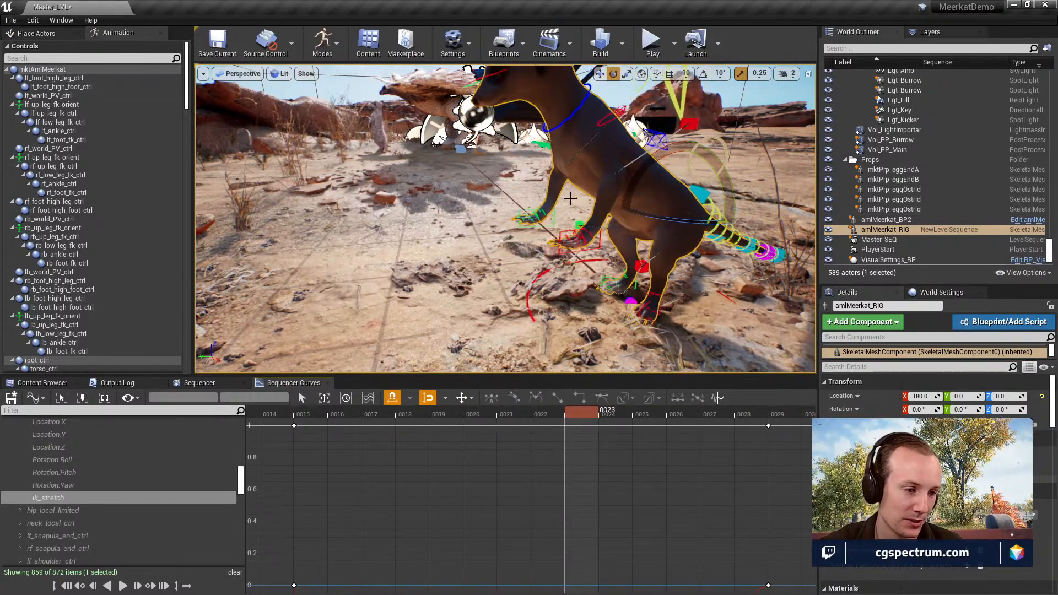
# Rotate the left front foot's lf_foot_high_leg_ctrl by about 5 degrees at frame 23.
pyautogui.moveTo(516, 229); pyautogui.dragTo(554, 209, button='right')
pyautogui.click(501, 254)
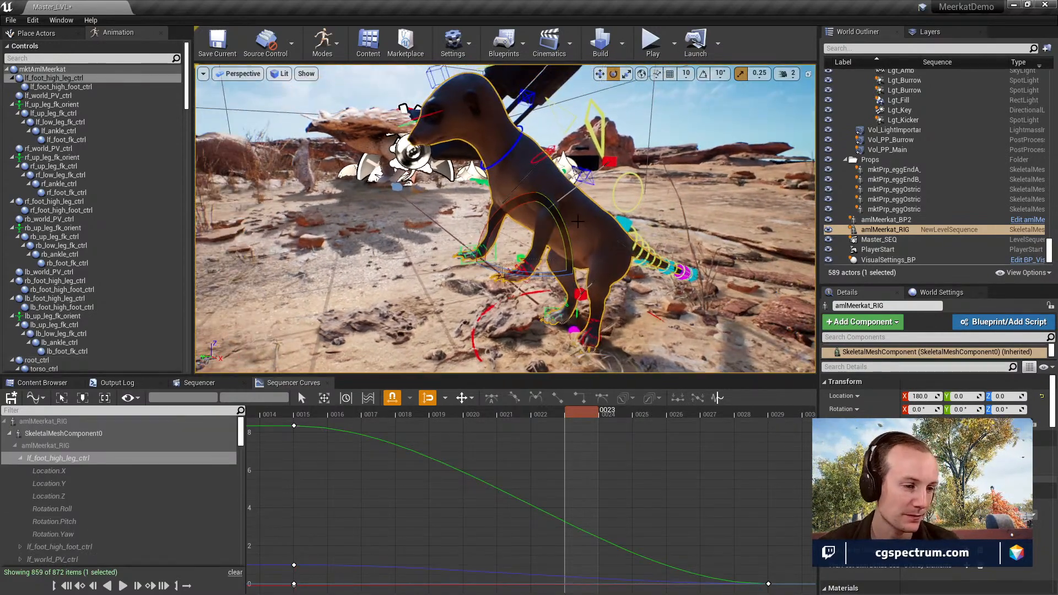
pyautogui.moveTo(553, 221); pyautogui.dragTo(541, 217, button='right')
pyautogui.moveTo(541, 221)
pyautogui.mouseDown()
pyautogui.moveTo(516, 252)
pyautogui.moveTo(538, 224)
pyautogui.mouseUp()
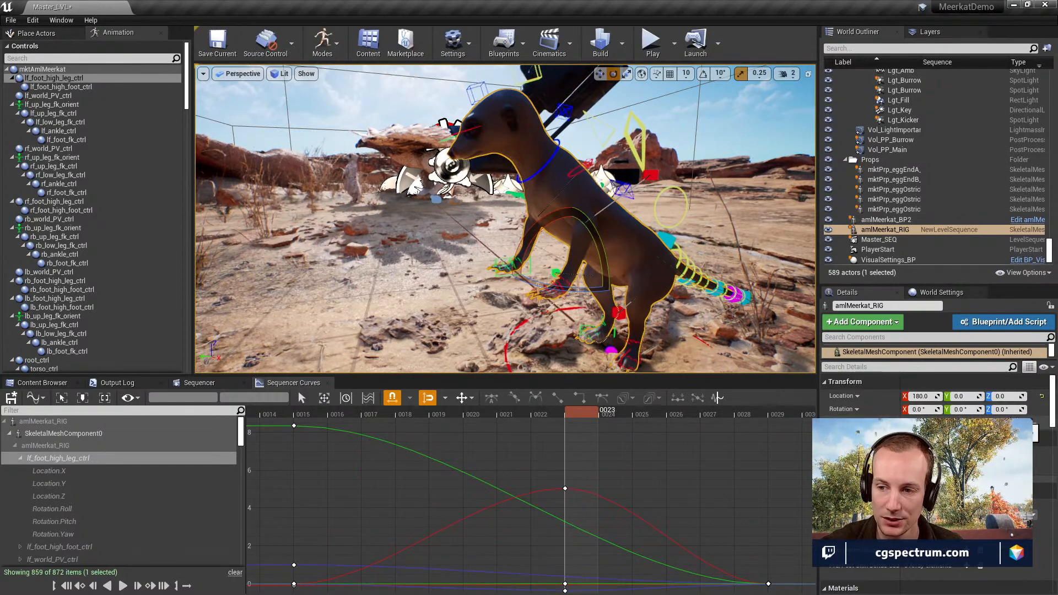
# Undo the reset of the rig actor's location and rotate lf_foot_high_leg_ctrl slightly back to about 4 degrees.
pyautogui.click(1041, 397)
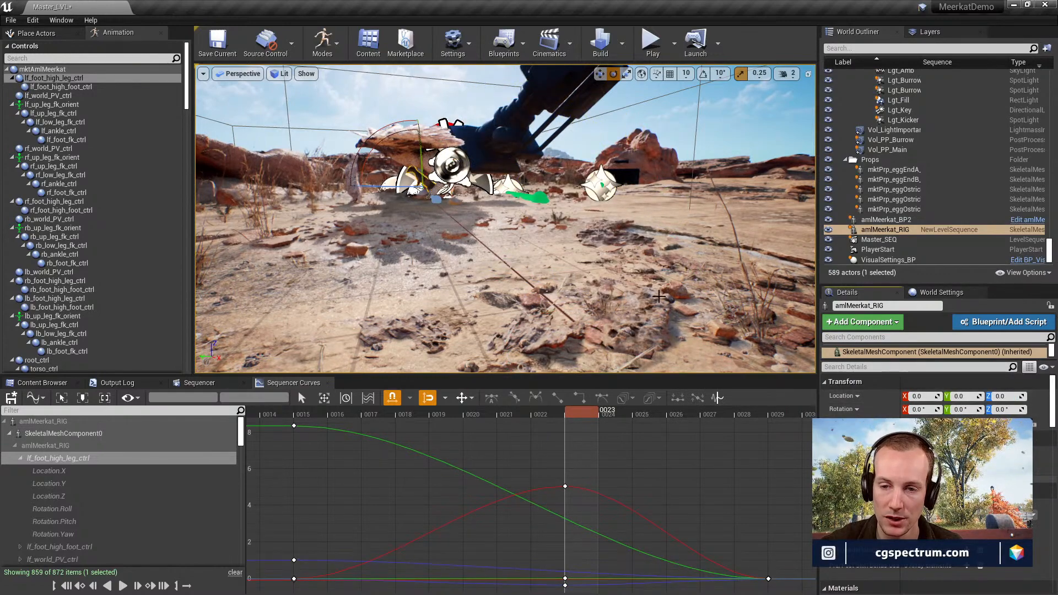
pyautogui.hotkey('ctrl', 'z')
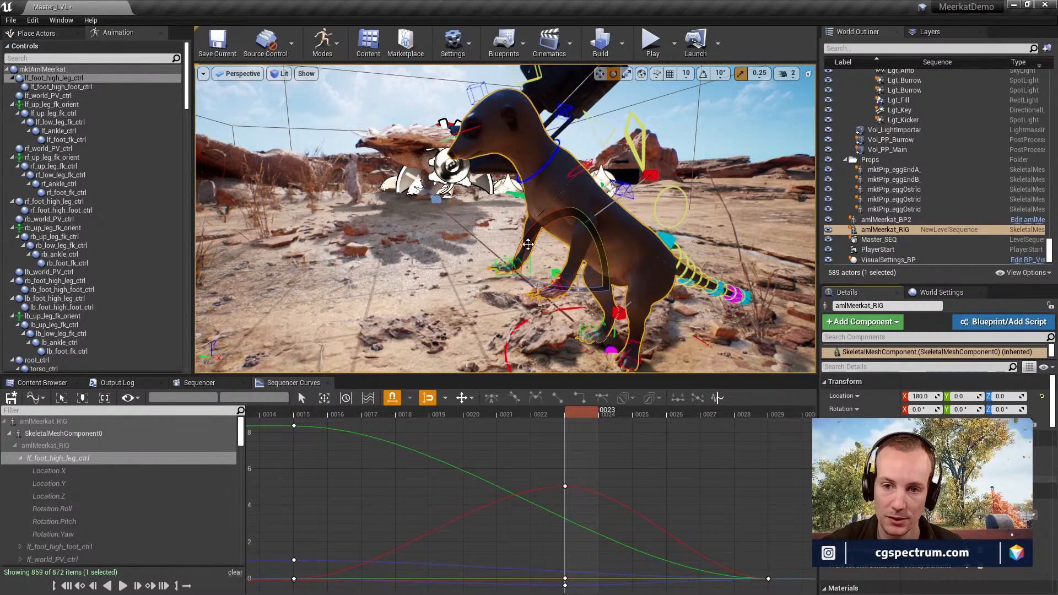
pyautogui.moveTo(523, 248); pyautogui.dragTo(522, 253)
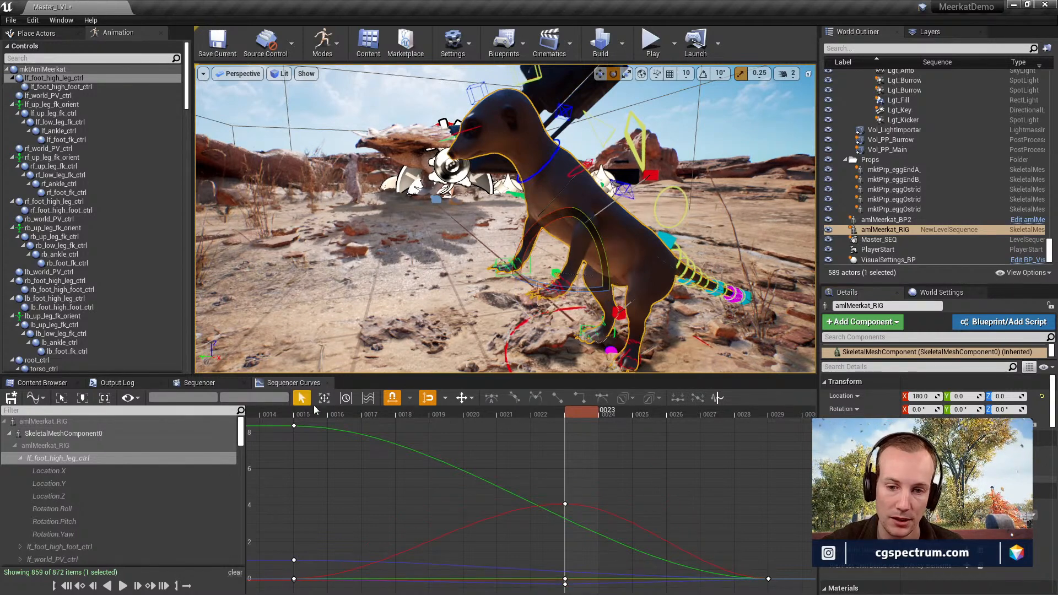
# Select the frame 23 keys of lf_foot_high_leg_ctrl in the curve graph and set their values to 0.
pyautogui.scroll(-3, 547, 502)
pyautogui.moveTo(542, 462); pyautogui.dragTo(573, 553)
pyautogui.moveTo(592, 591); pyautogui.dragTo(586, 564)
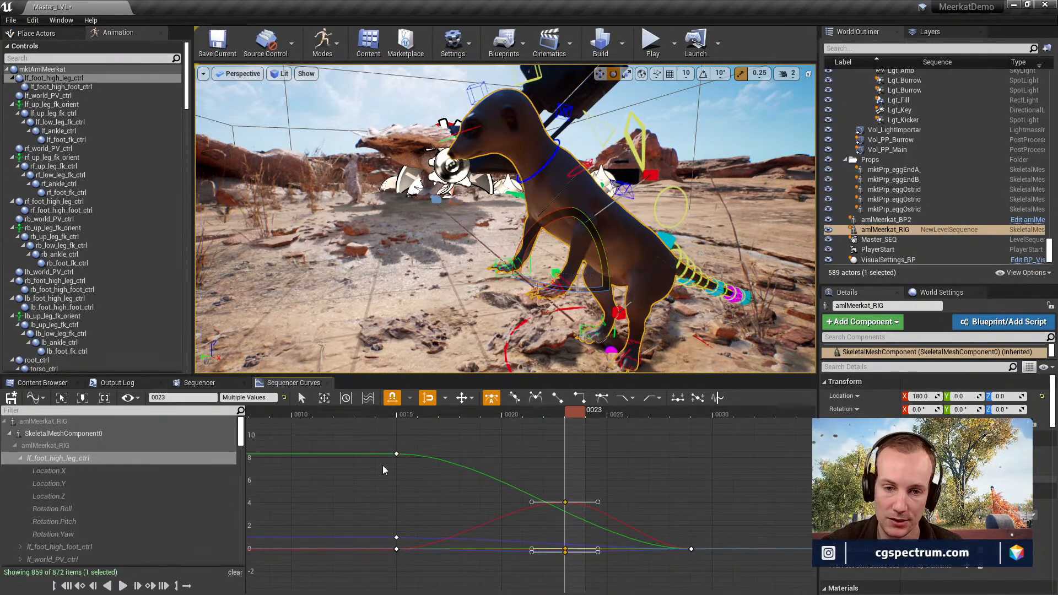
pyautogui.click(284, 398)
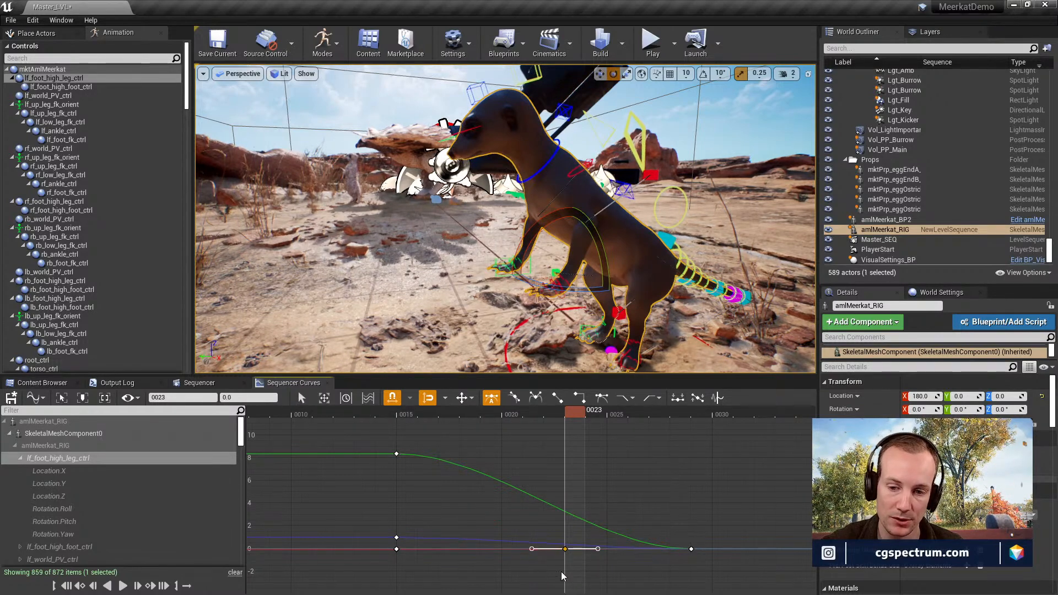
# Rotate lf_foot_high_leg_ctrl to about 25 degrees at frame 23 to angle the paw mid-movement, leaving its keys deselected.
pyautogui.moveTo(527, 241); pyautogui.dragTo(507, 286)
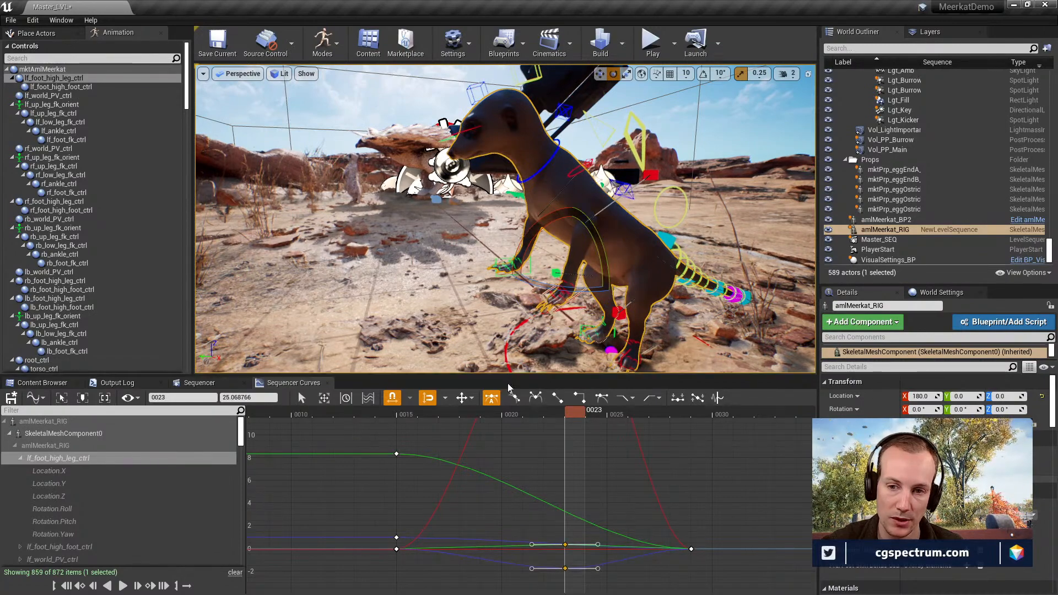
pyautogui.keyDown('alt'); pyautogui.moveTo(585, 489); pyautogui.dragTo(369, 488, button='right'); pyautogui.keyUp('alt')
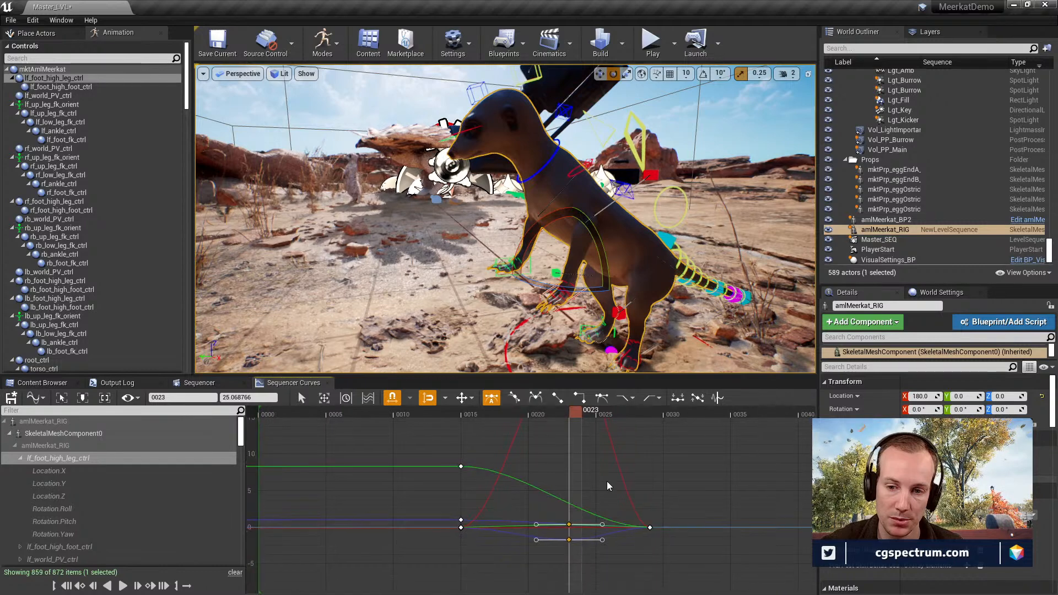
pyautogui.keyDown('alt'); pyautogui.moveTo(643, 430); pyautogui.dragTo(606, 477, button='middle'); pyautogui.keyUp('alt')
pyautogui.click(486, 455)
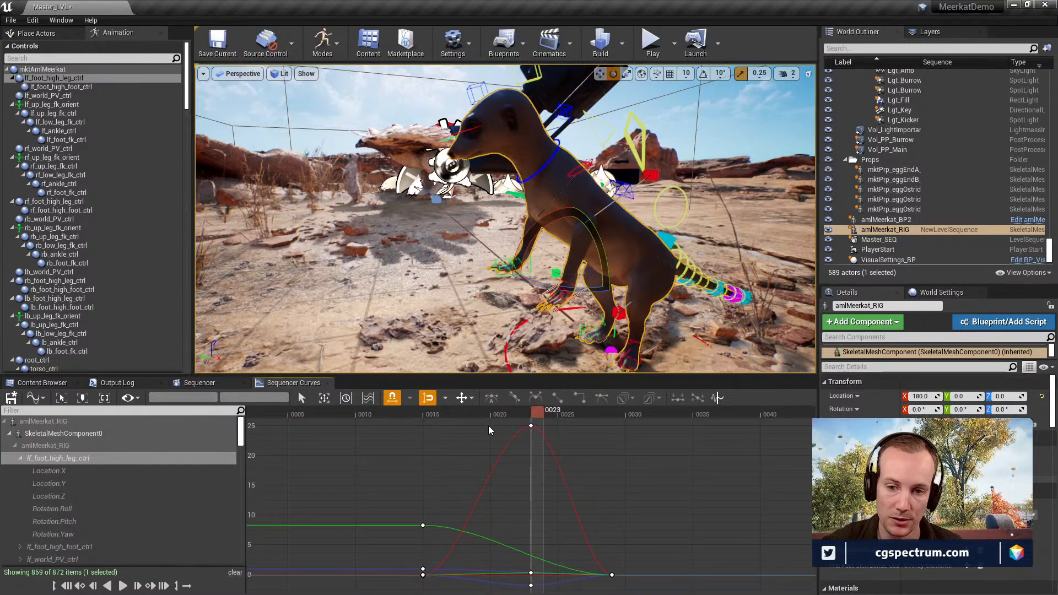
# Select the frame 23 keys of lf_foot_high_leg_ctrl in the curve graph, reset their values to 0, and deselect them.
pyautogui.moveTo(551, 593); pyautogui.dragTo(550, 592)
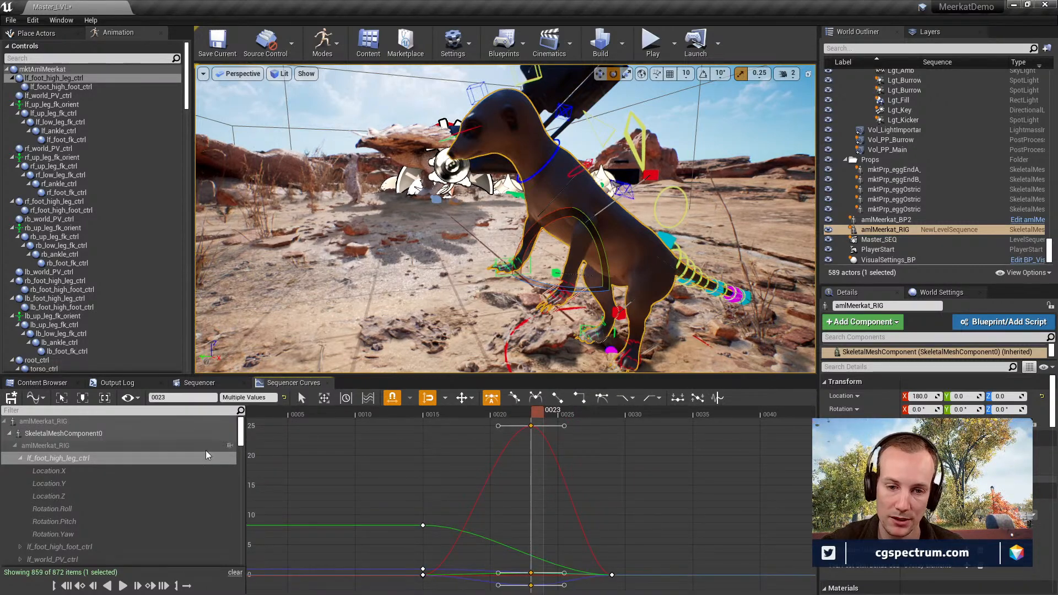
pyautogui.click(285, 397)
pyautogui.click(558, 524)
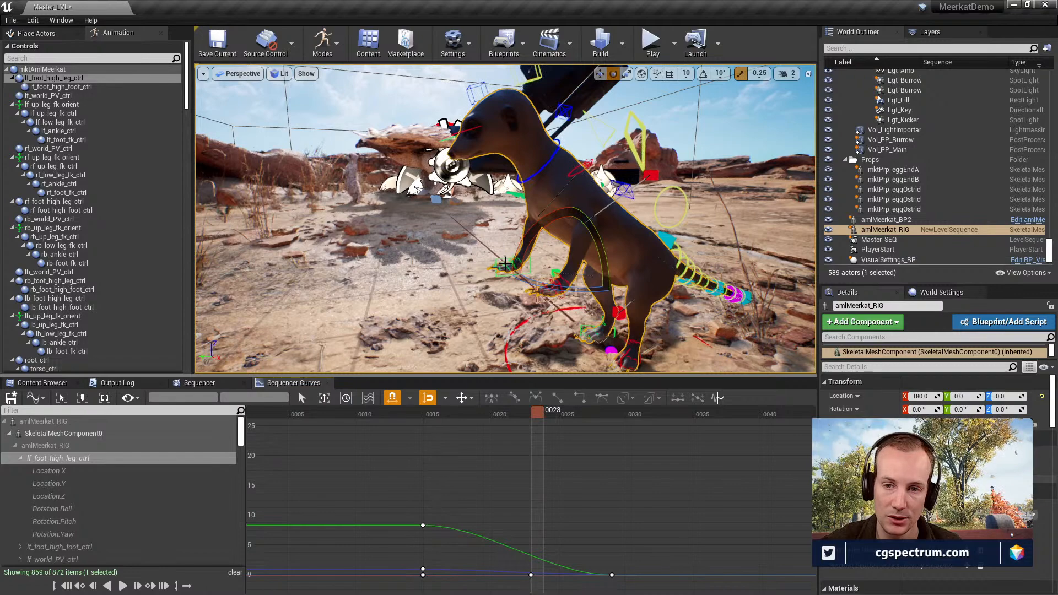
# Try rotating the left front foot's lf_foot_high_leg_ctrl by about 8 degrees at frame 23, undoing the rotation.
pyautogui.moveTo(500, 262); pyautogui.dragTo(513, 268, button='right')
pyautogui.moveTo(512, 270); pyautogui.dragTo(542, 269)
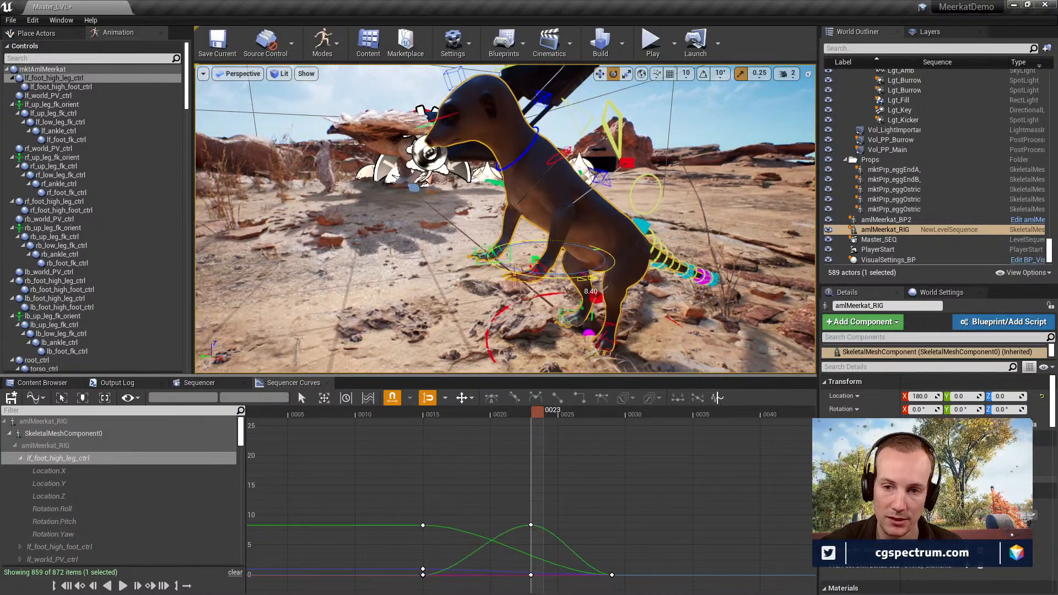
pyautogui.hotkey('ctrl', 'z')
# Select both front feet's high leg controls and examine which curves have keys at frame 23, ending on rf_foot_high_leg_ctrl.
pyautogui.press('w')
pyautogui.moveTo(530, 266); pyautogui.dragTo(490, 259, button='right')
pyautogui.click(470, 234)
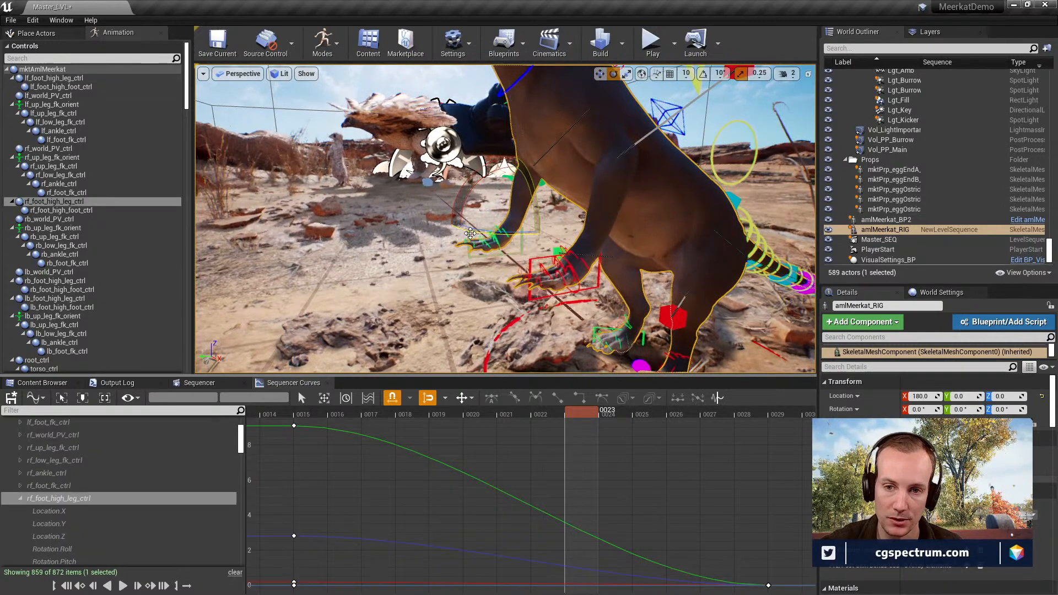
pyautogui.keyDown('shift'); pyautogui.click(530, 300); pyautogui.keyUp('shift')
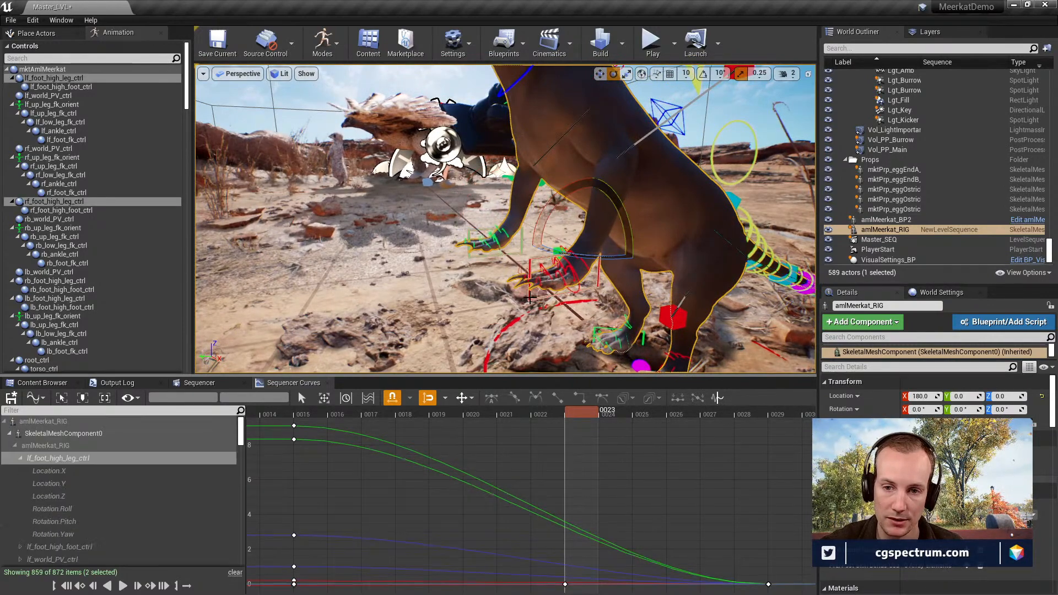
pyautogui.scroll(-5, 573, 459)
pyautogui.moveTo(531, 433); pyautogui.dragTo(581, 585)
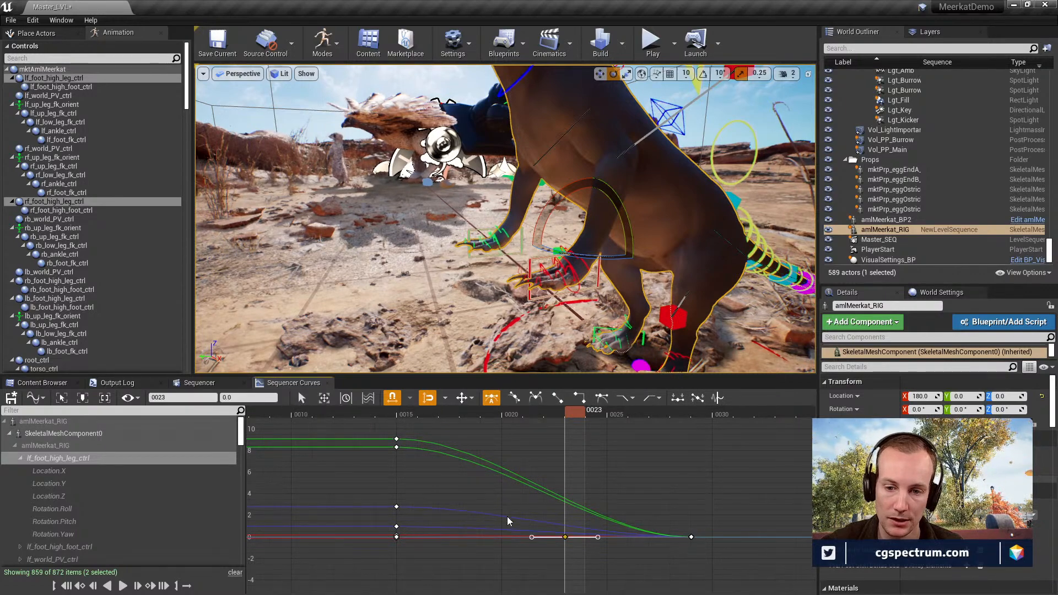
pyautogui.click(552, 463)
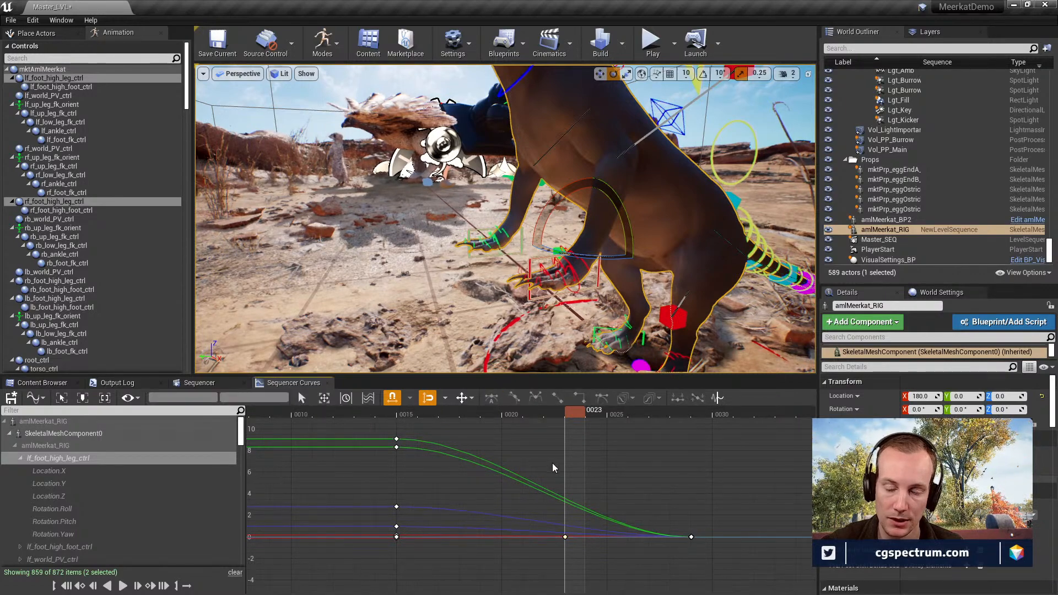
pyautogui.click(476, 257)
pyautogui.press('f')
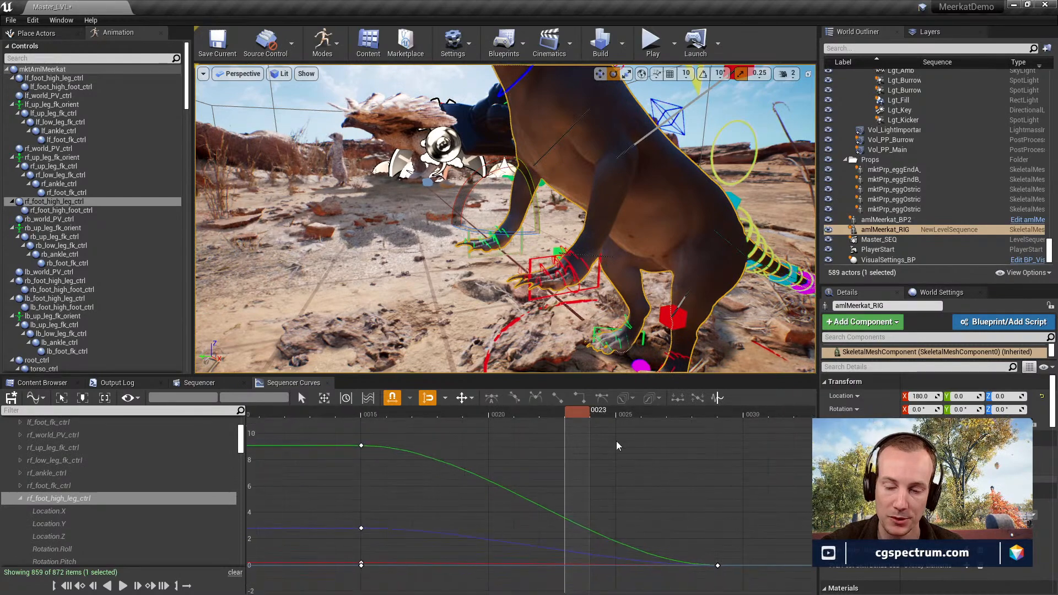
# Go to frame 29 and adjust the meerkat's head with head_ctrl in the upright pose.
pyautogui.moveTo(573, 414); pyautogui.dragTo(728, 442)
pyautogui.moveTo(605, 214)
pyautogui.mouseDown(button='right')
pyautogui.moveTo(634, 187)
pyautogui.moveTo(631, 171)
pyautogui.moveTo(590, 182)
pyautogui.moveTo(592, 221)
pyautogui.moveTo(584, 211)
pyautogui.mouseUp(button='right')
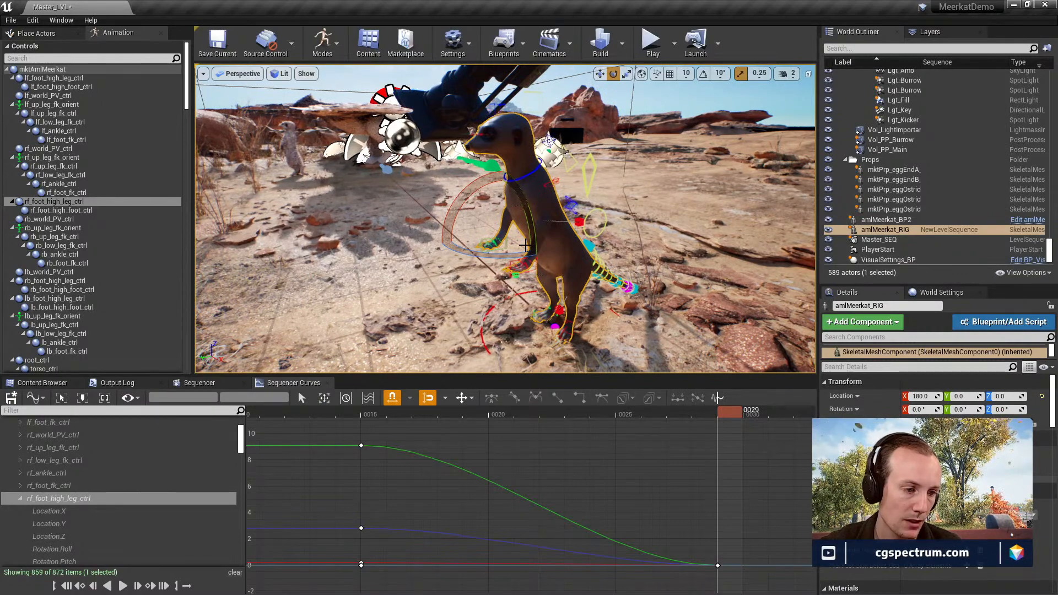
pyautogui.moveTo(645, 257); pyautogui.dragTo(673, 229, button='right')
pyautogui.moveTo(588, 236)
pyautogui.mouseDown(button='right')
pyautogui.moveTo(639, 246)
pyautogui.moveTo(589, 236)
pyautogui.mouseUp(button='right')
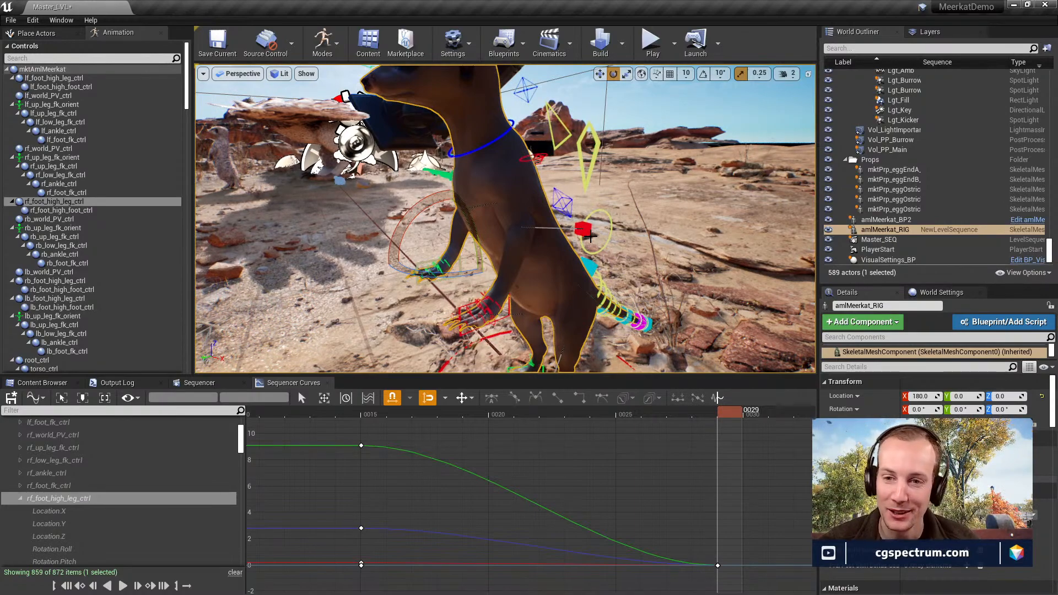
pyautogui.moveTo(505, 219); pyautogui.dragTo(496, 219, button='right')
pyautogui.moveTo(579, 177)
pyautogui.mouseDown(button='right')
pyautogui.moveTo(567, 178)
pyautogui.moveTo(579, 177)
pyautogui.mouseUp(button='right')
pyautogui.click(579, 144)
pyautogui.keyDown('alt'); pyautogui.moveTo(579, 144); pyautogui.dragTo(603, 137); pyautogui.keyUp('alt')
pyautogui.moveTo(599, 184); pyautogui.dragTo(587, 118)
pyautogui.click(503, 141)
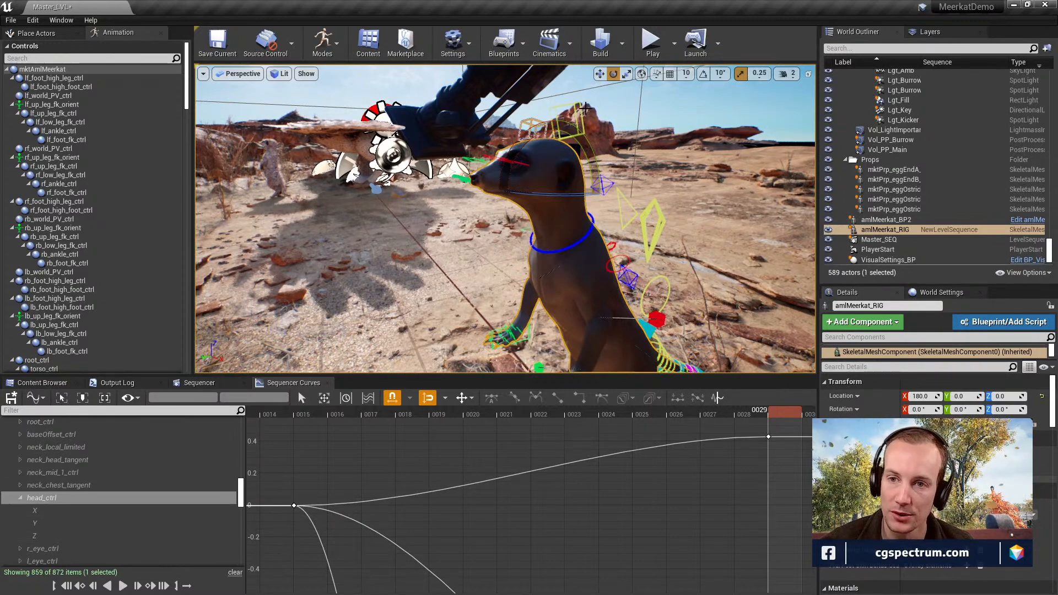
# Select neck_local_ctrl, look through its channels in the curve list, and rotate it at frame 29 to adjust the neck.
pyautogui.click(563, 122)
pyautogui.moveTo(518, 144); pyautogui.dragTo(520, 144)
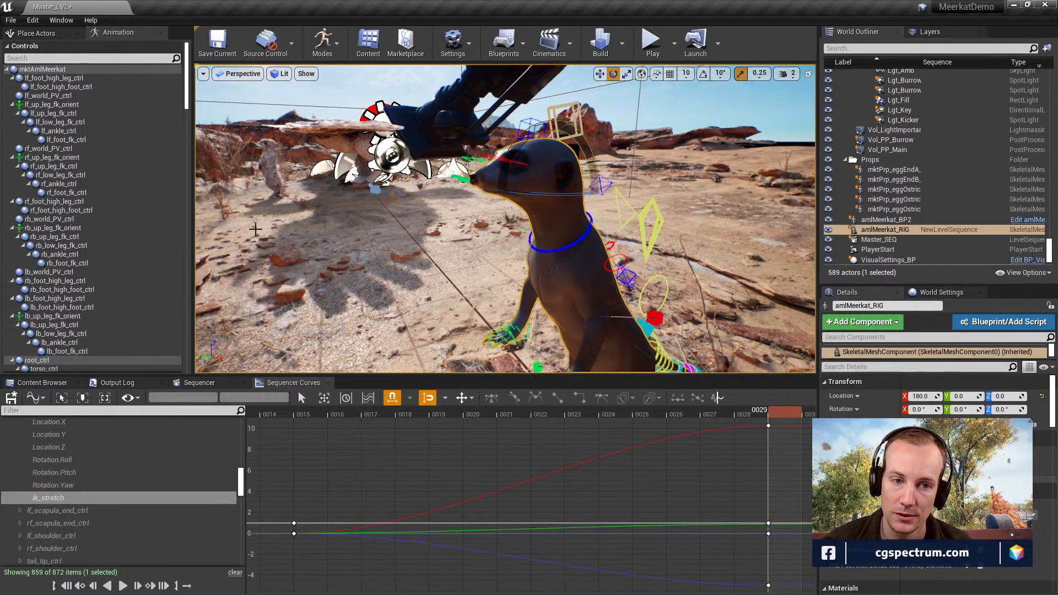
pyautogui.scroll(-3, 57, 357)
pyautogui.scroll(6, 97, 517)
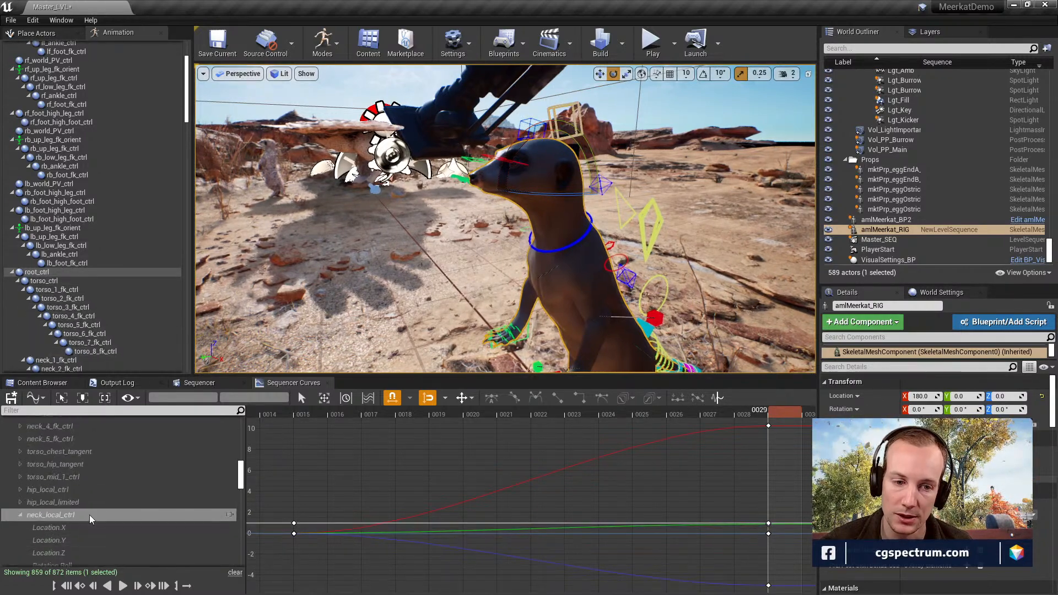
pyautogui.scroll(-2, 59, 521)
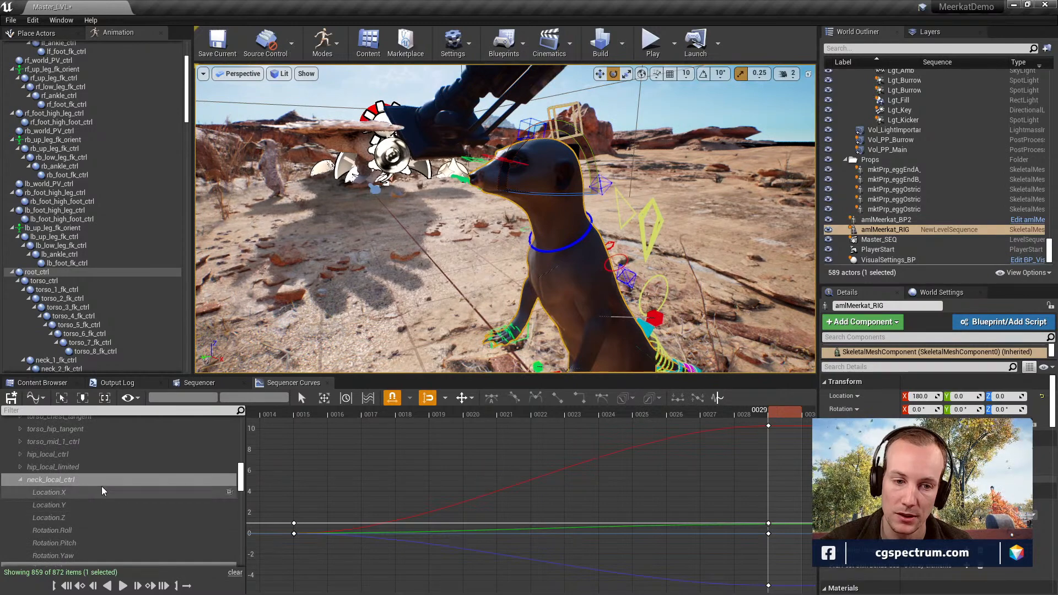
pyautogui.moveTo(527, 136); pyautogui.dragTo(483, 160)
# Rotate tail_add_1_fk_ctrl at the base of the tail at frame 29 to swing the tail upward.
pyautogui.moveTo(484, 160); pyautogui.dragTo(380, 68, button='middle')
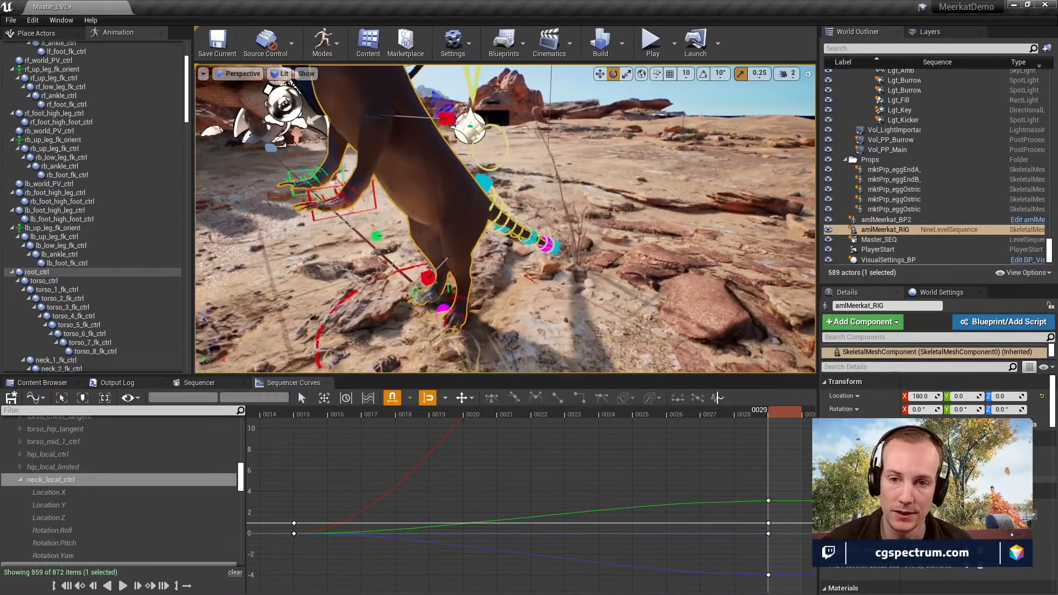
pyautogui.scroll(4, 310, 72)
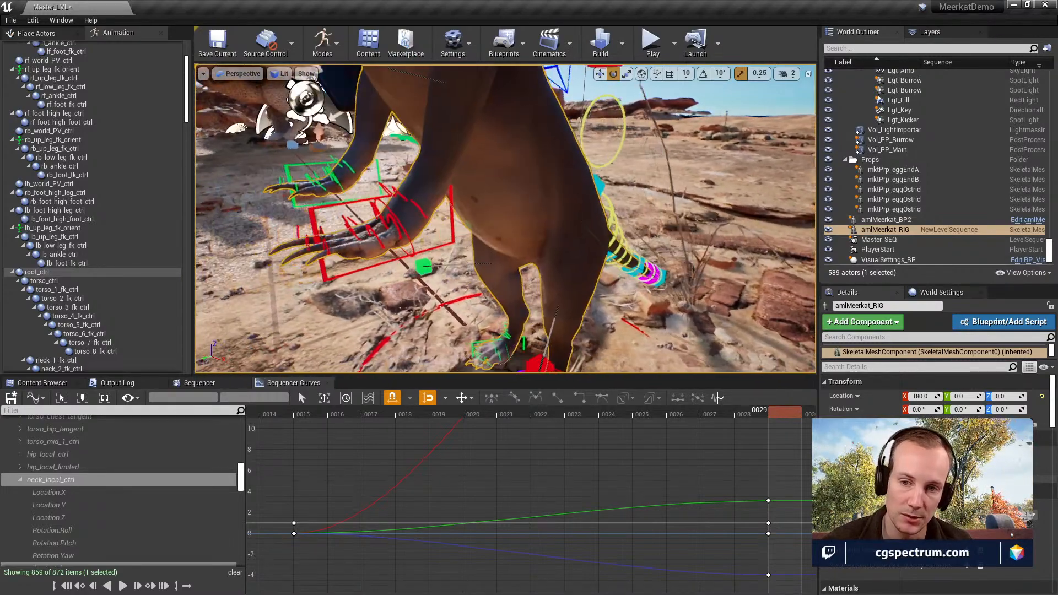
pyautogui.keyDown('alt'); pyautogui.moveTo(504, 220); pyautogui.dragTo(440, 248); pyautogui.keyUp('alt')
pyautogui.keyDown('alt'); pyautogui.moveTo(441, 248); pyautogui.dragTo(352, 223, button='middle'); pyautogui.keyUp('alt')
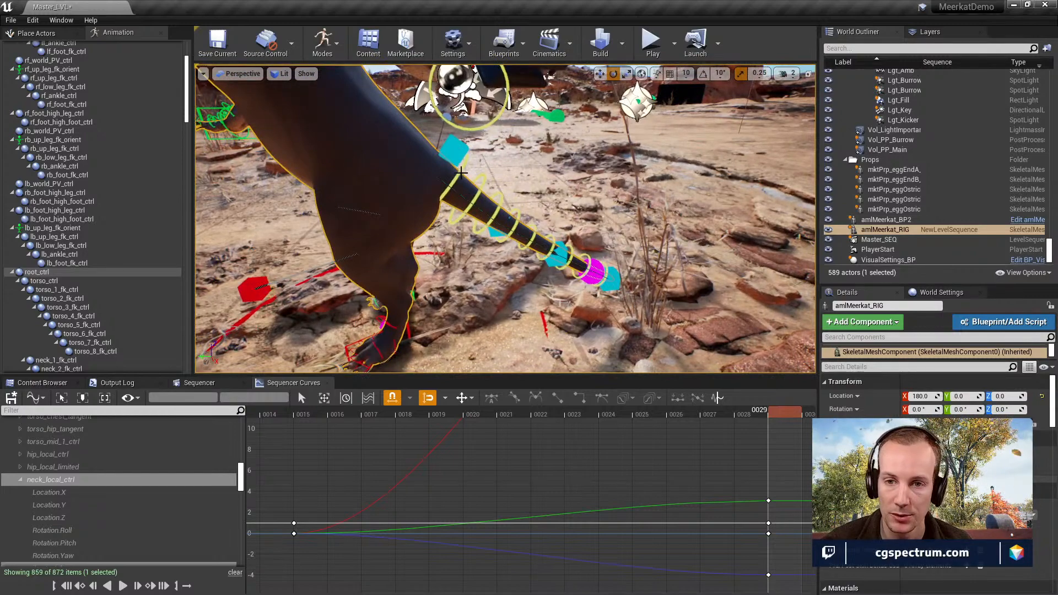
pyautogui.click(462, 173)
pyautogui.moveTo(480, 207); pyautogui.dragTo(506, 156)
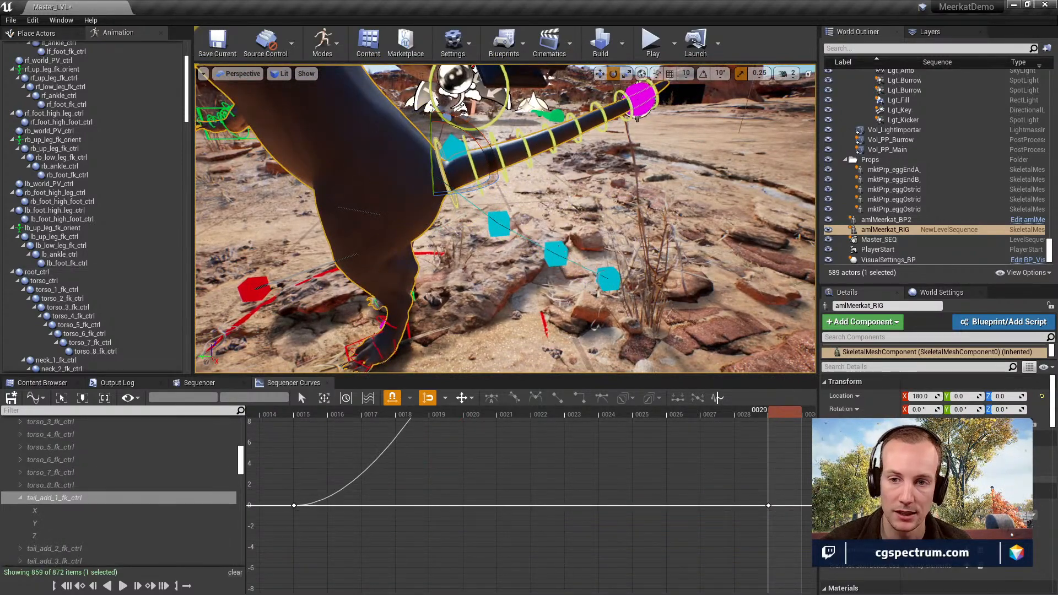
# Move tail_2_local_ctrl and tail_1_local_ctrl upward at frame 29 to arch the tail.
pyautogui.click(556, 253)
pyautogui.moveTo(555, 223); pyautogui.dragTo(545, 74)
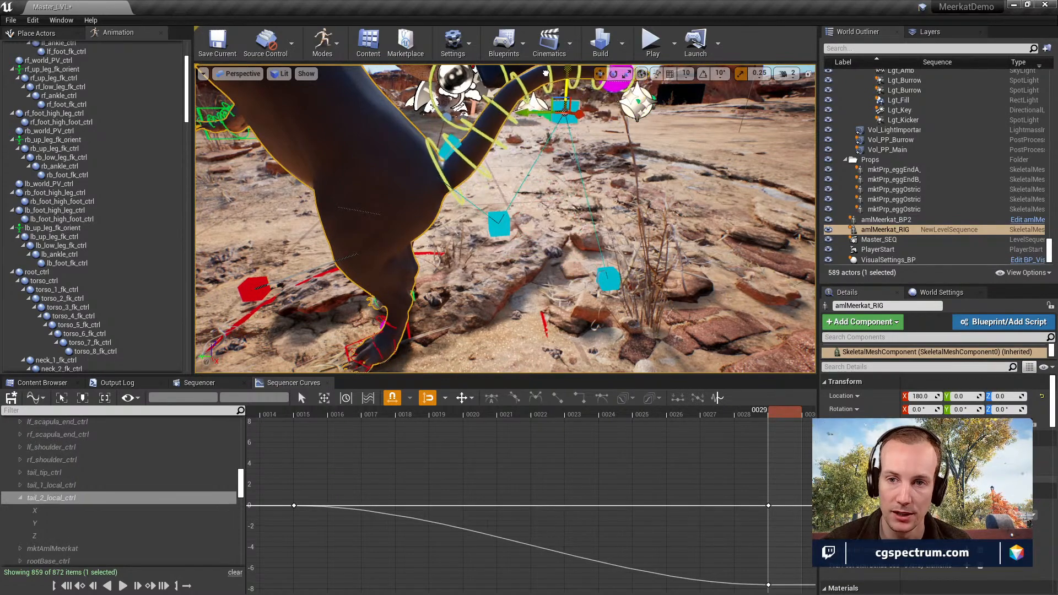
pyautogui.click(500, 218)
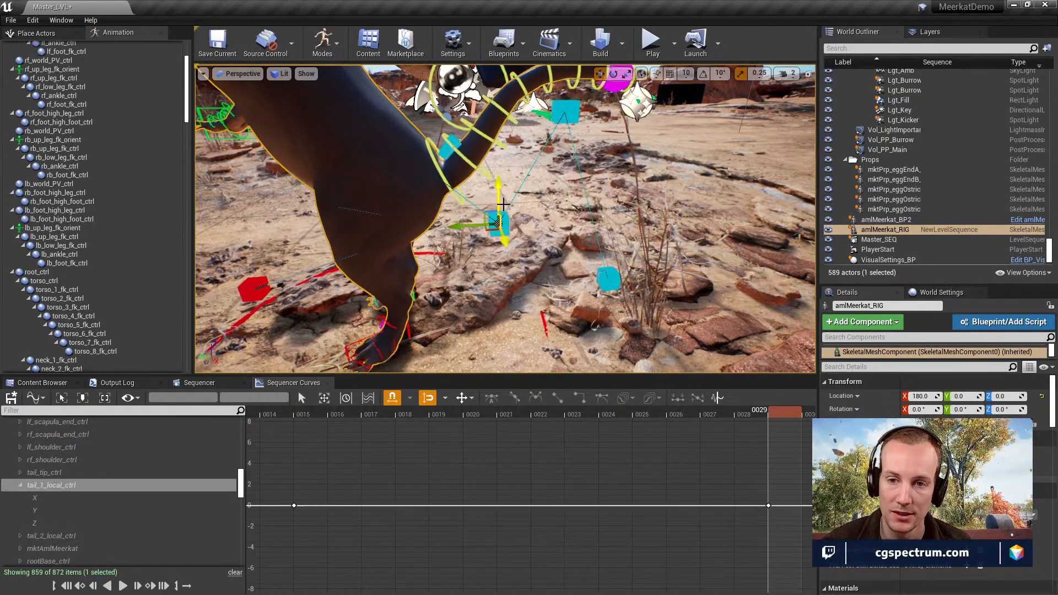
pyautogui.moveTo(500, 218); pyautogui.dragTo(639, 159)
pyautogui.click(443, 178)
# Select tail_tip_ctrl, undo the last small adjustment, and reposition the tip down and inward to curl the tail's end.
pyautogui.click(627, 178)
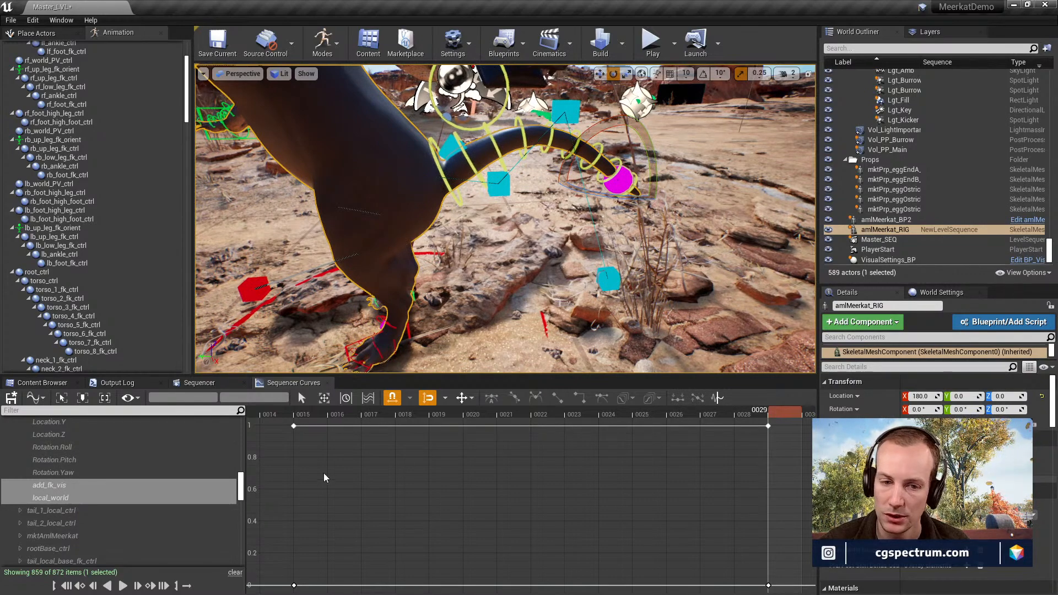
pyautogui.scroll(3, 72, 506)
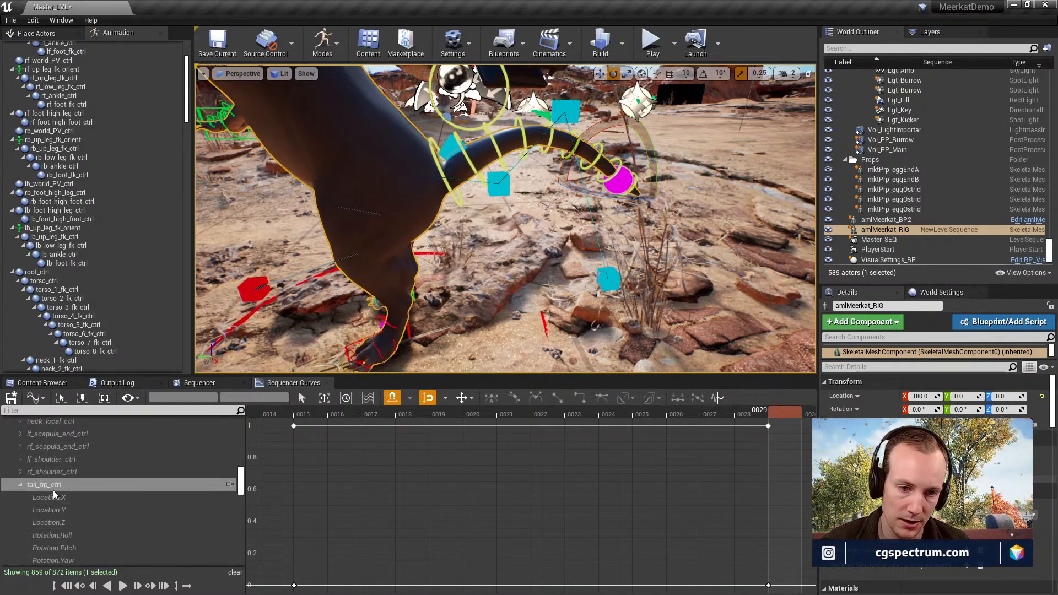
pyautogui.press('w')
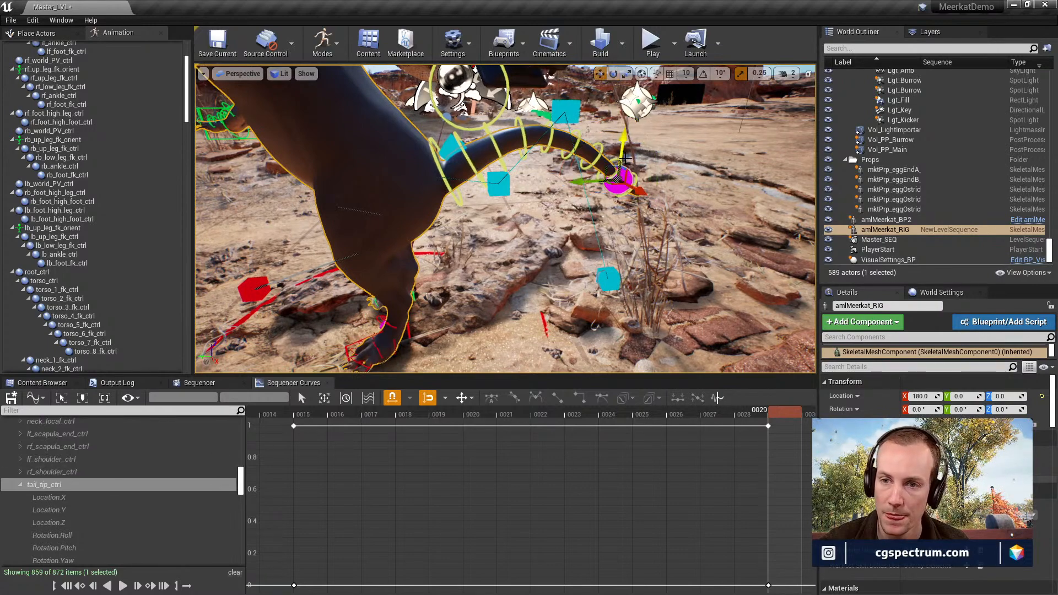
pyautogui.hotkey('ctrl', 'z')
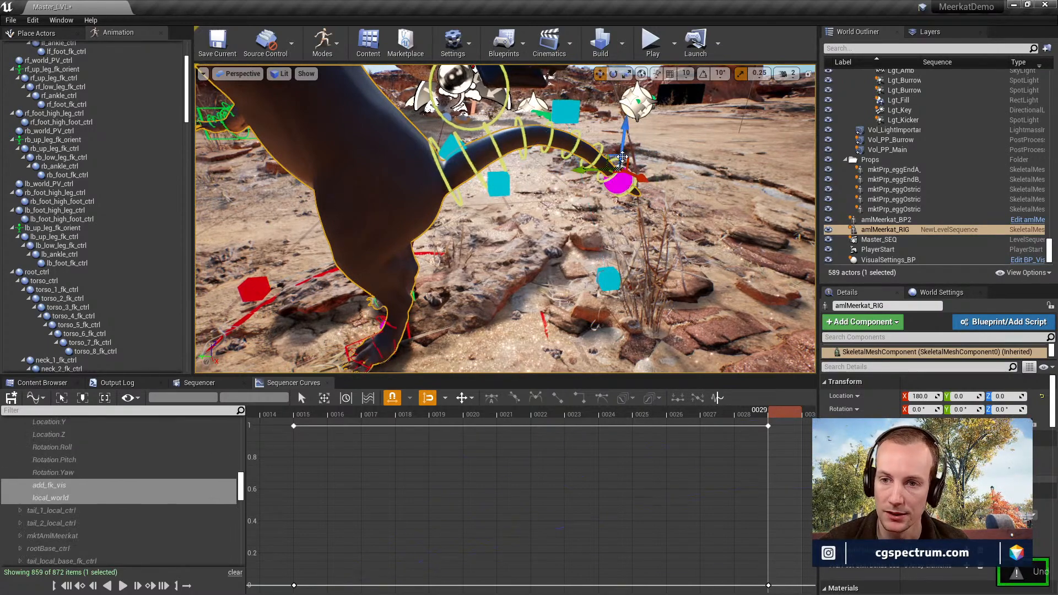
pyautogui.moveTo(638, 129); pyautogui.dragTo(587, 214)
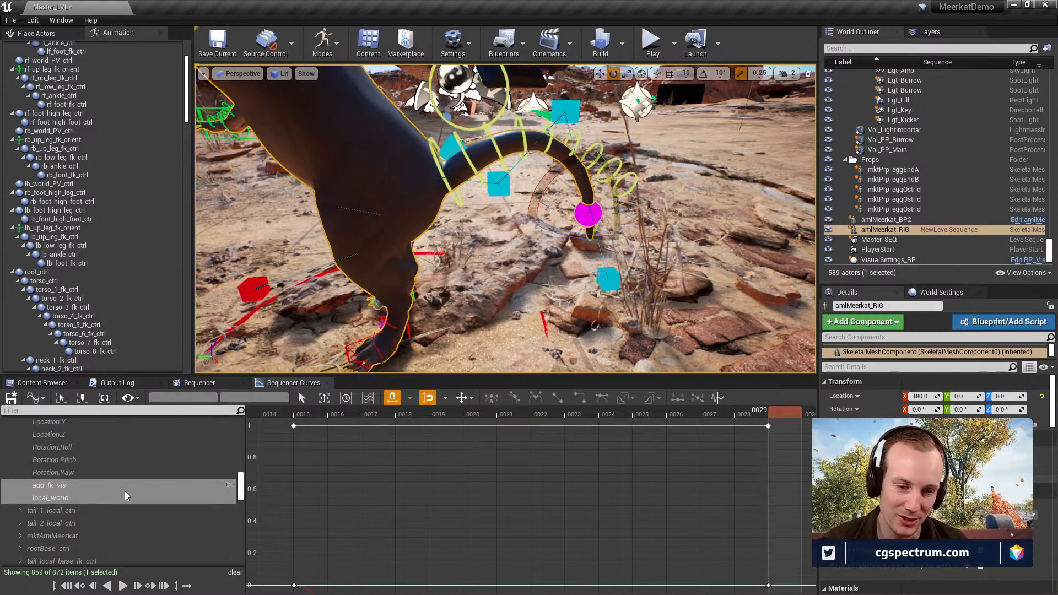
# Turn off add_fk_vis on tail_tip_ctrl's frame 29 key to hide the tail's additional FK controls.
pyautogui.scroll(2, 85, 493)
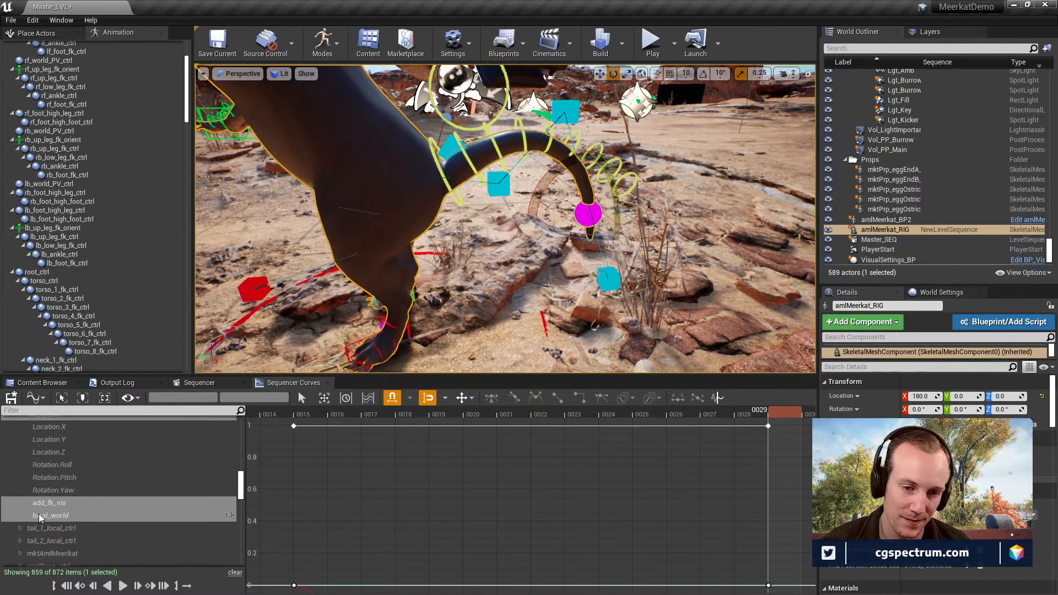
pyautogui.click(56, 503)
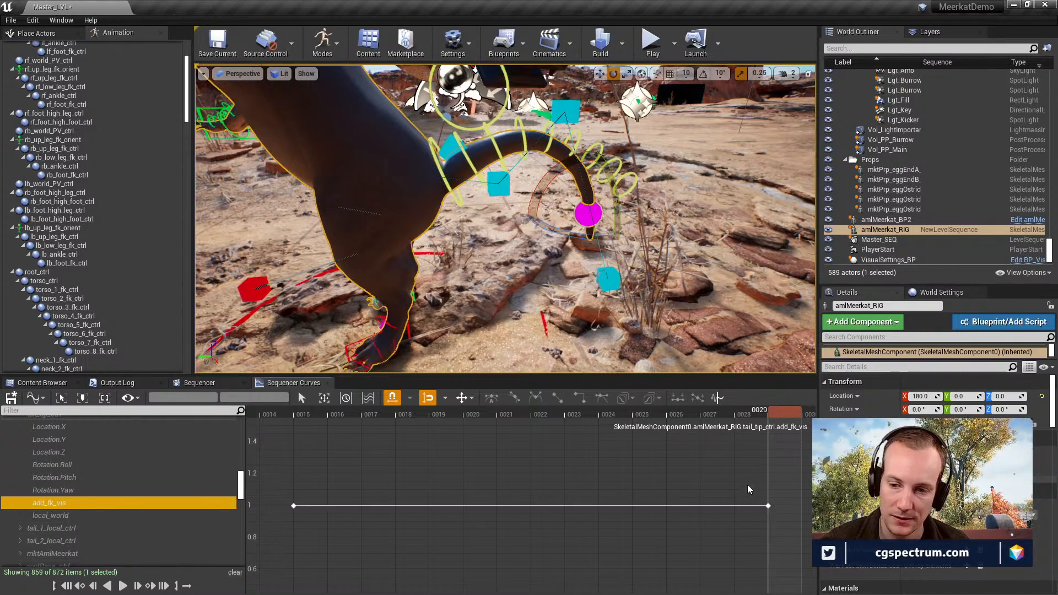
pyautogui.click(768, 506)
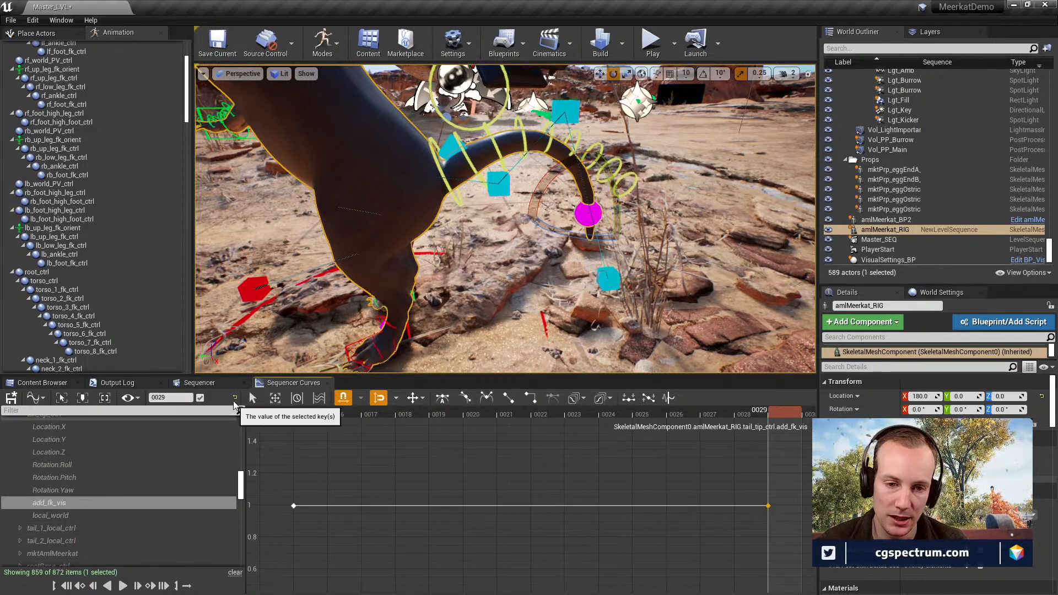
pyautogui.click(234, 397)
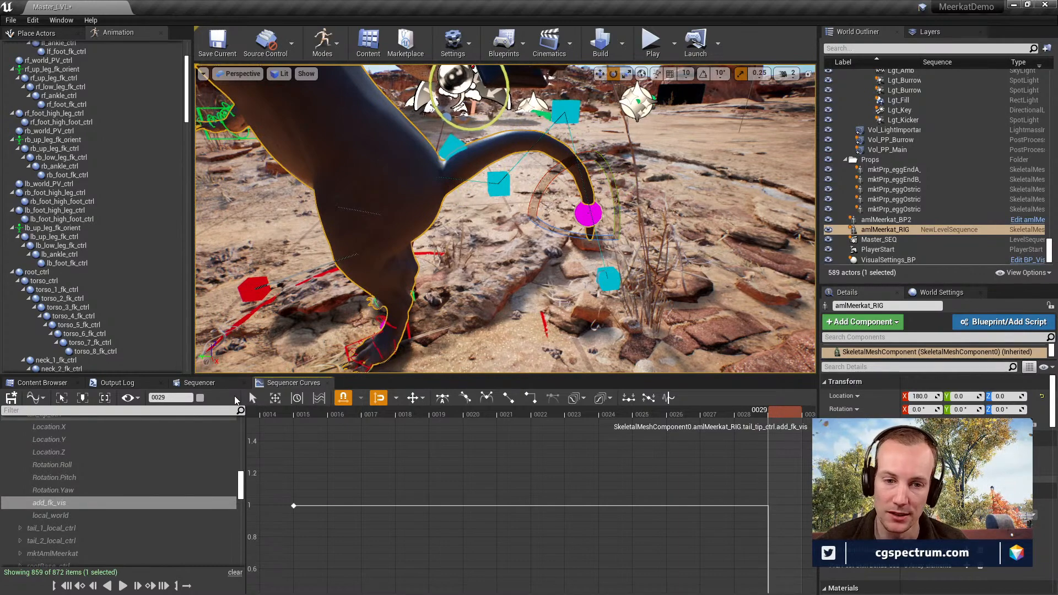
pyautogui.click(200, 397)
pyautogui.click(200, 397)
# Select the right back foot's control and try adjusting it at frame 29, undoing the change.
pyautogui.moveTo(358, 276); pyautogui.dragTo(381, 278, button='right')
pyautogui.moveTo(381, 329); pyautogui.dragTo(367, 330, button='right')
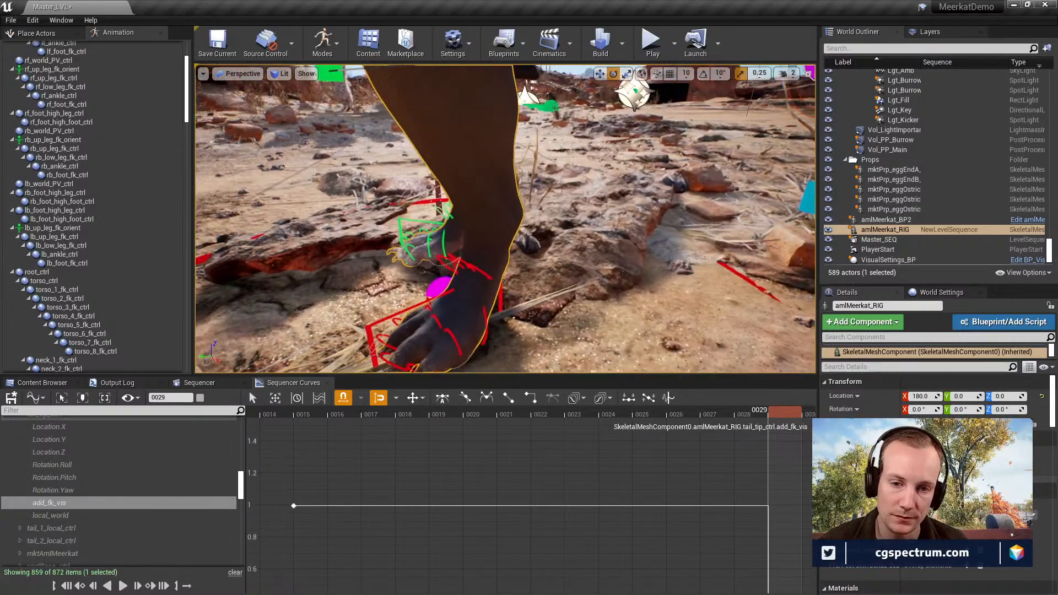
pyautogui.click(368, 331)
pyautogui.moveTo(410, 336); pyautogui.dragTo(487, 209, button='right')
pyautogui.moveTo(543, 131)
pyautogui.mouseDown()
pyautogui.moveTo(547, 83)
pyautogui.moveTo(552, 124)
pyautogui.mouseUp()
pyautogui.hotkey('ctrl', 'z')
# Select the settings control between the back feet and set its lf_ik_fk key at frame 29 to 1.
pyautogui.moveTo(552, 124); pyautogui.dragTo(550, 171, button='right')
pyautogui.click(608, 281)
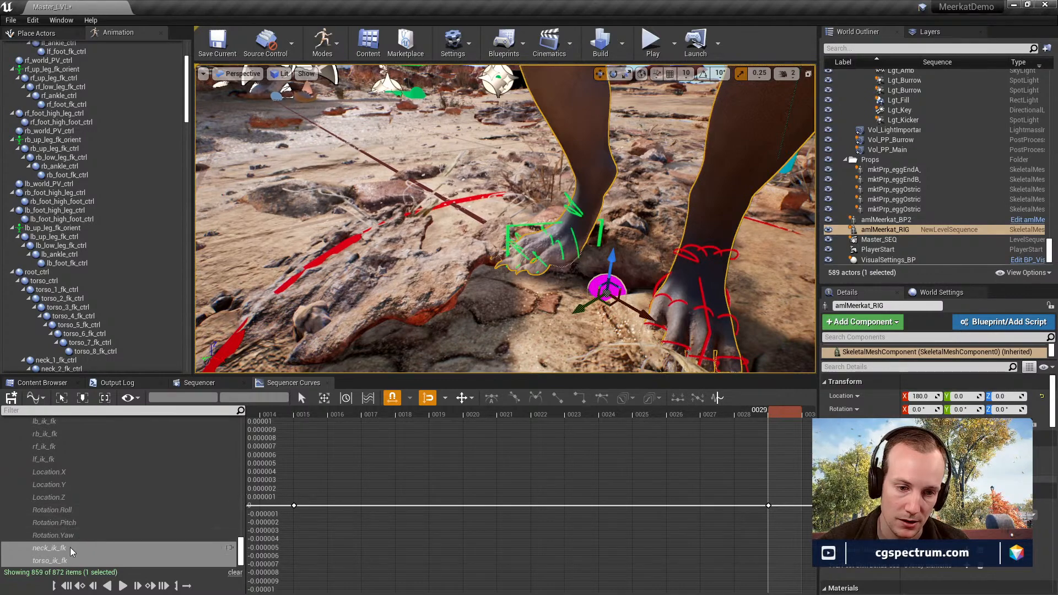
pyautogui.scroll(3, 97, 522)
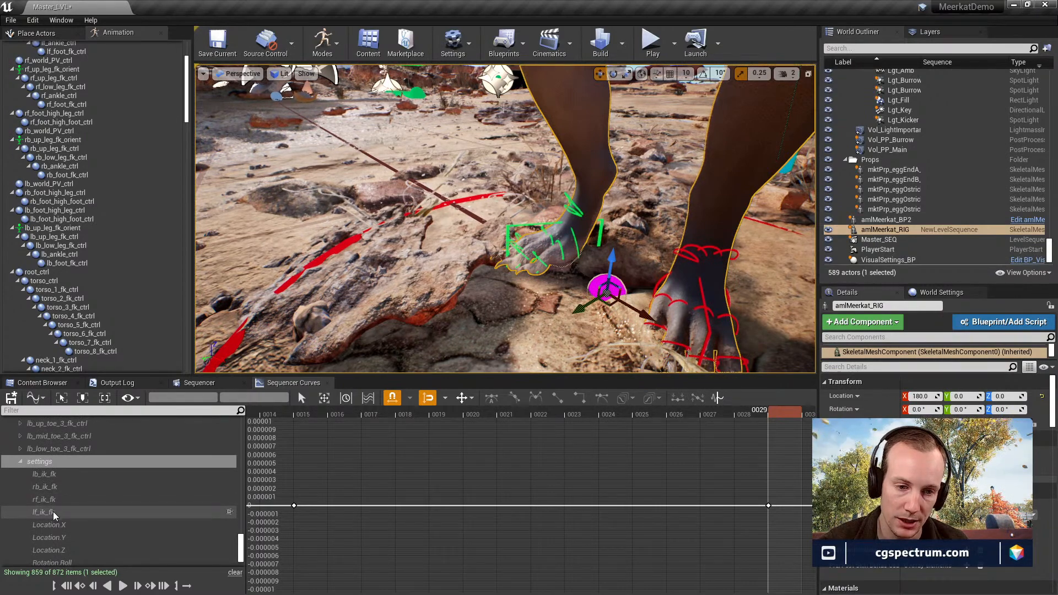
pyautogui.click(54, 513)
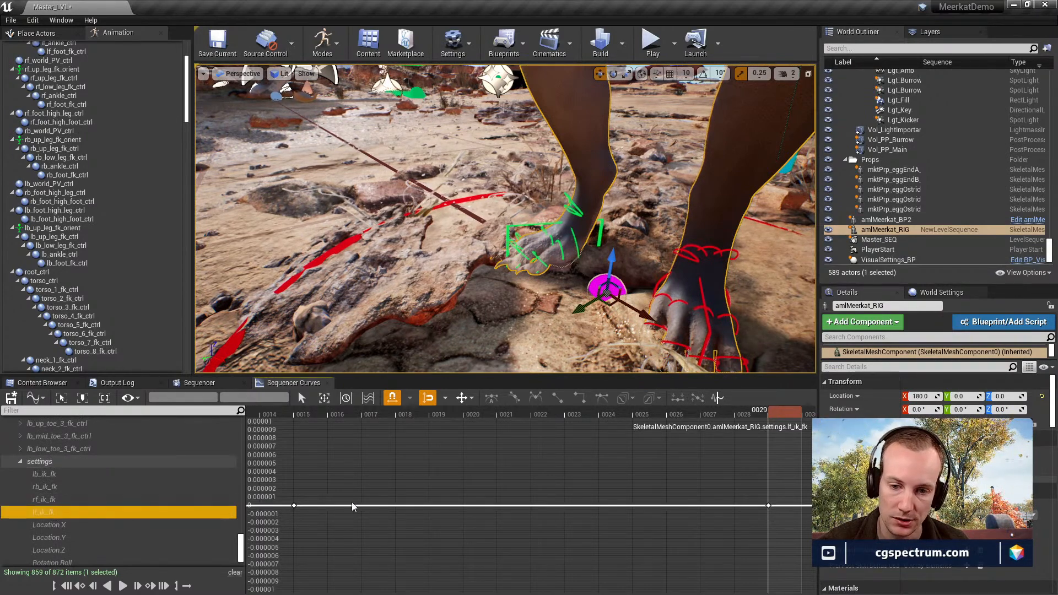
pyautogui.click(768, 506)
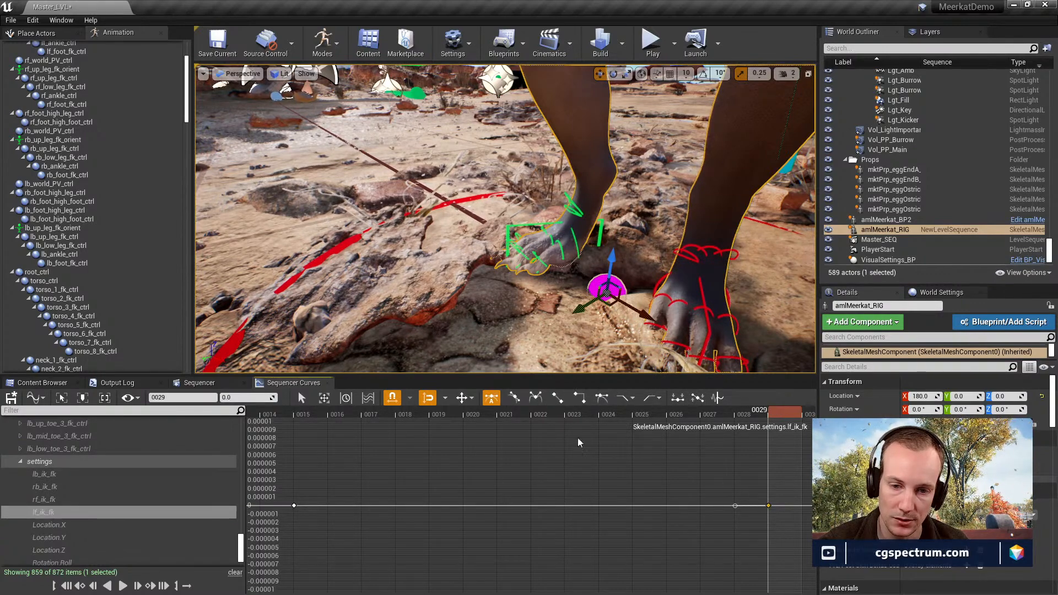
pyautogui.click(242, 397)
pyautogui.write('1')
pyautogui.press('Return')
pyautogui.scroll(-6, 649, 539)
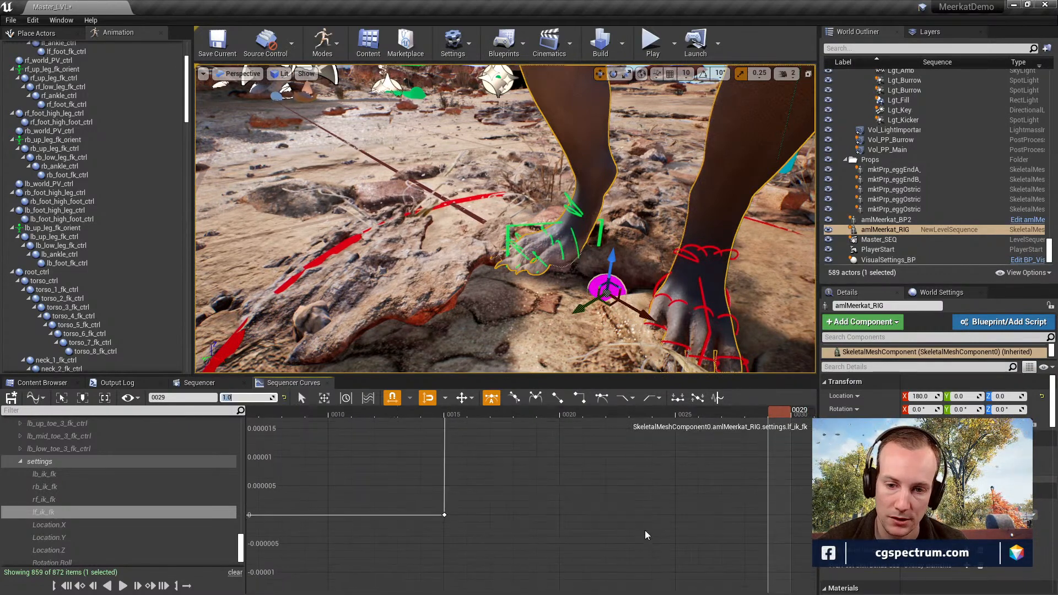
# Frame the lf_ik_fk curve and try a value of 10 on its frame 29 key, resetting it to the default.
pyautogui.scroll(1, 637, 520)
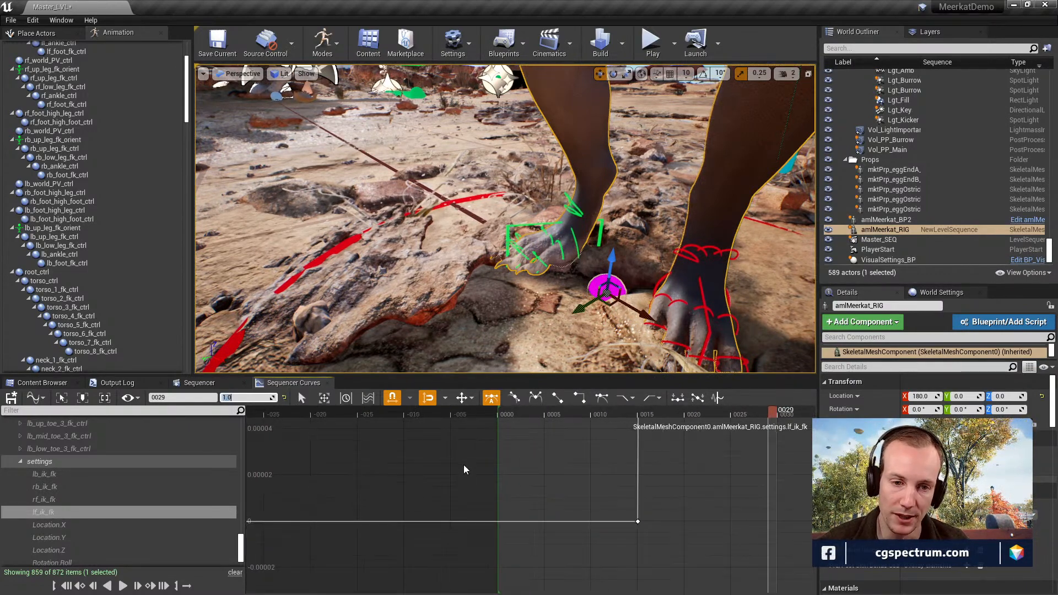
pyautogui.keyDown('alt'); pyautogui.moveTo(661, 309); pyautogui.dragTo(546, 289); pyautogui.keyUp('alt')
pyautogui.click(714, 493)
pyautogui.keyDown('alt'); pyautogui.moveTo(714, 493); pyautogui.dragTo(687, 564, button='middle'); pyautogui.keyUp('alt')
pyautogui.scroll(-12, 717, 463)
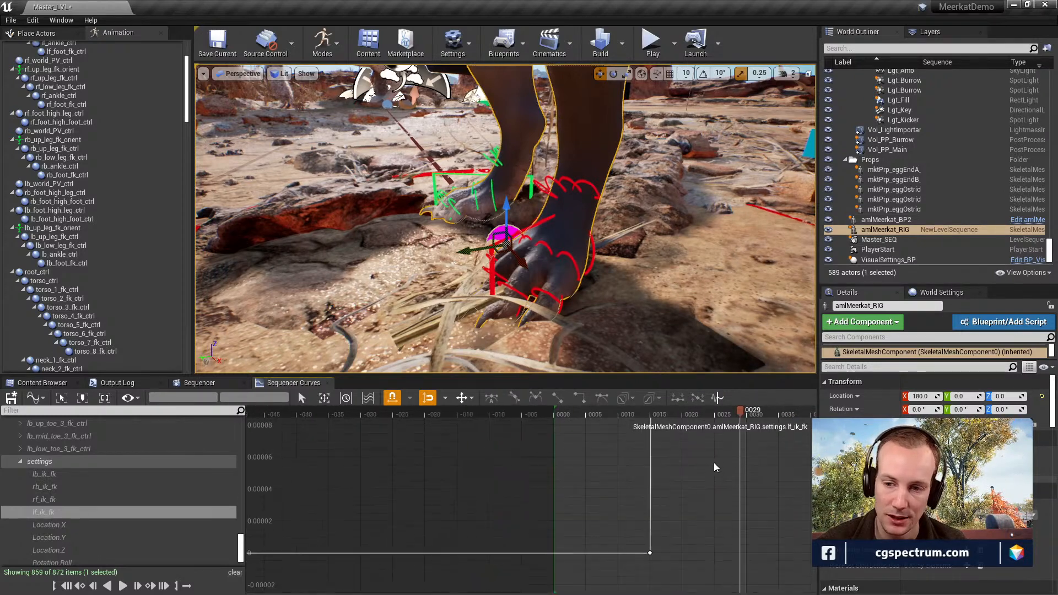
pyautogui.moveTo(733, 435); pyautogui.dragTo(658, 504, button='right')
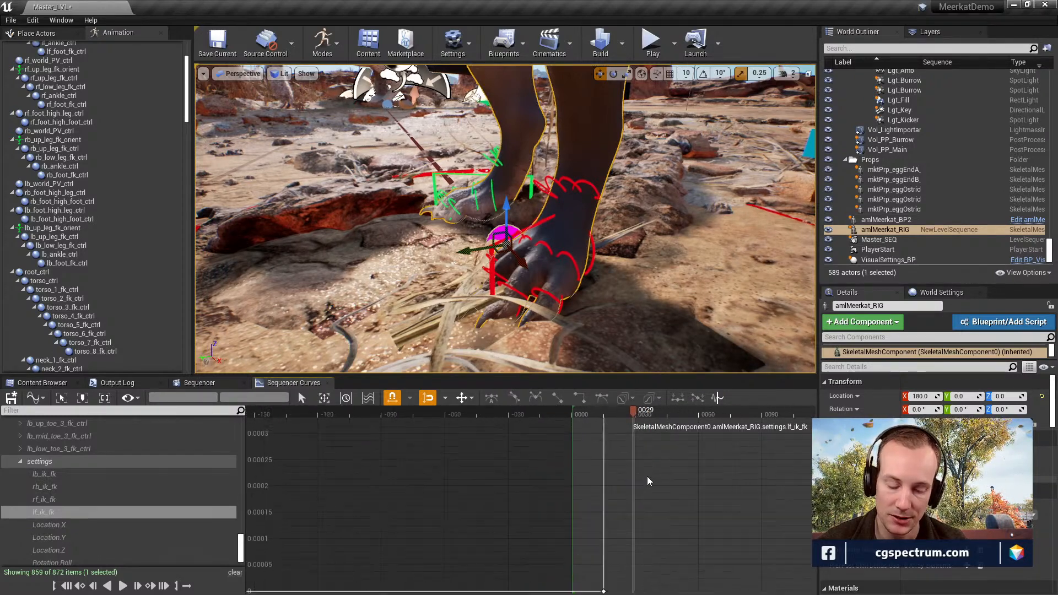
pyautogui.press('f')
pyautogui.scroll(-3, 767, 476)
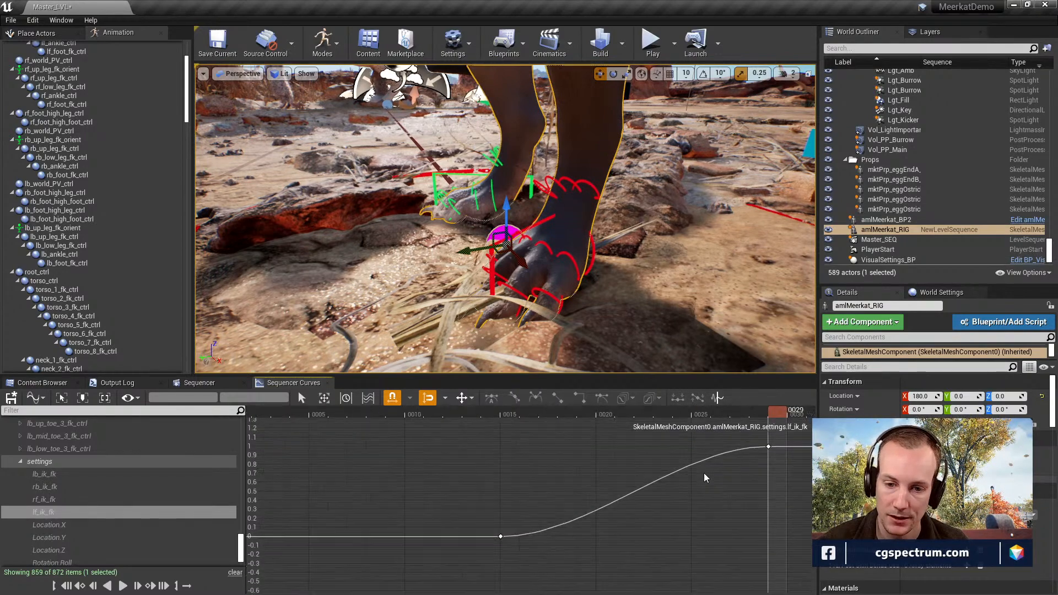
pyautogui.click(768, 441)
pyautogui.click(264, 399)
pyautogui.write('10')
pyautogui.press('Return')
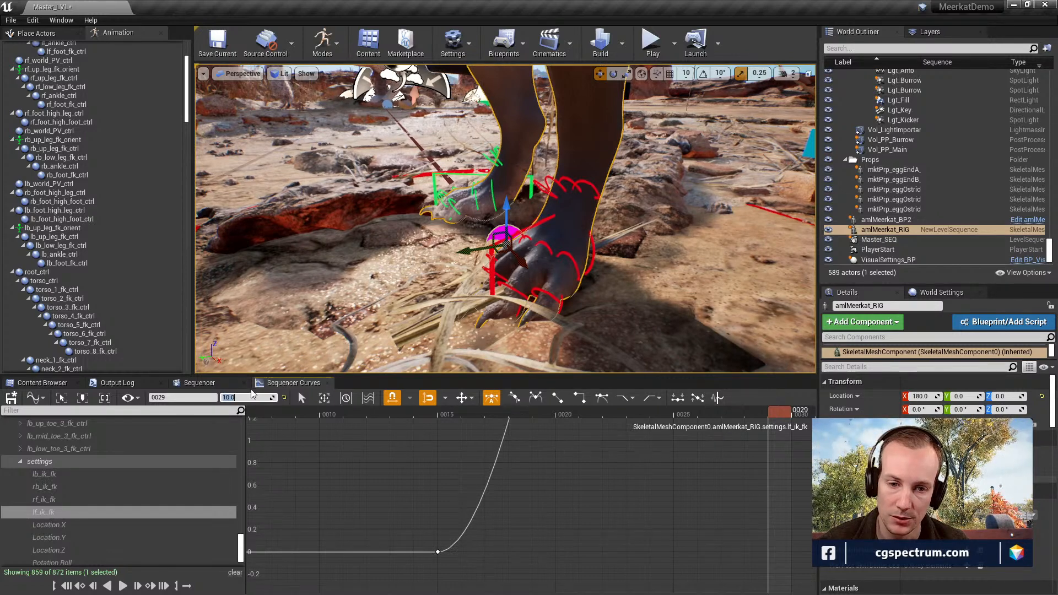
pyautogui.click(284, 398)
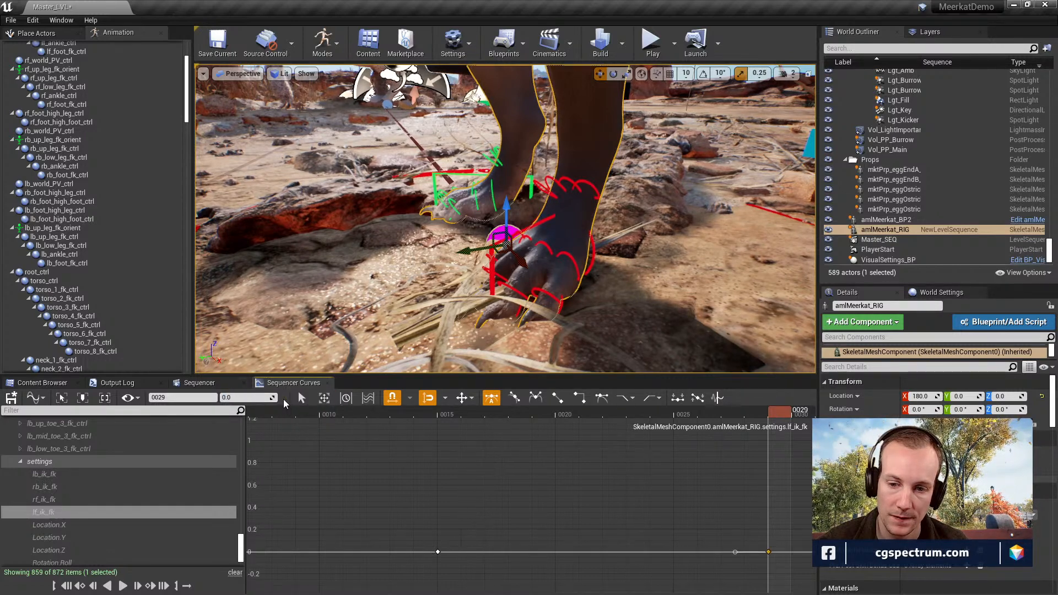
# Raise the lf_ik_fk key at frame 29 on its curve and set its value to 1.0.
pyautogui.moveTo(818, 574); pyautogui.dragTo(818, 575)
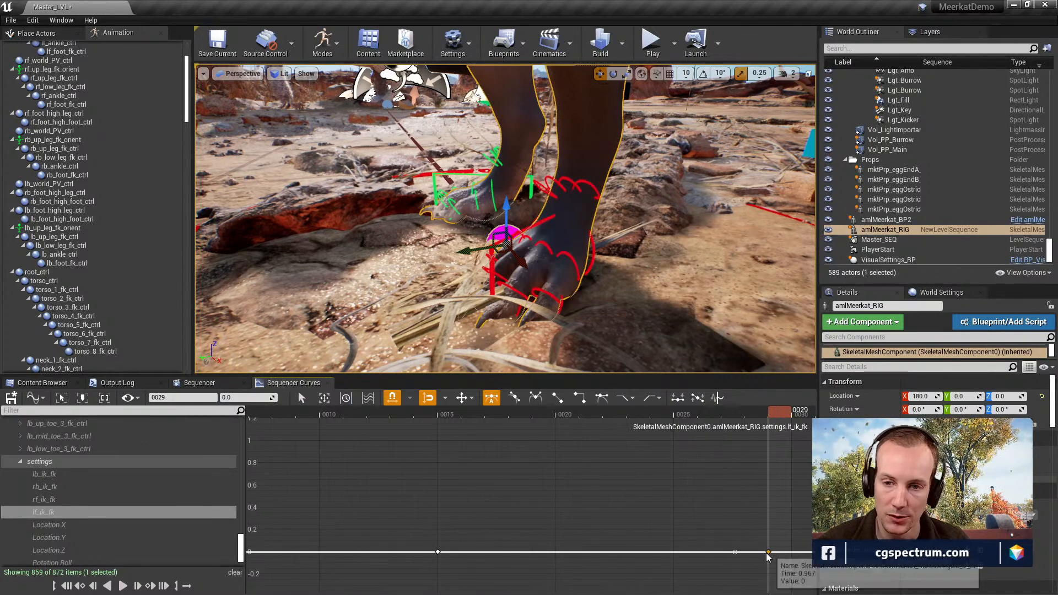
pyautogui.moveTo(768, 552); pyautogui.dragTo(763, 379)
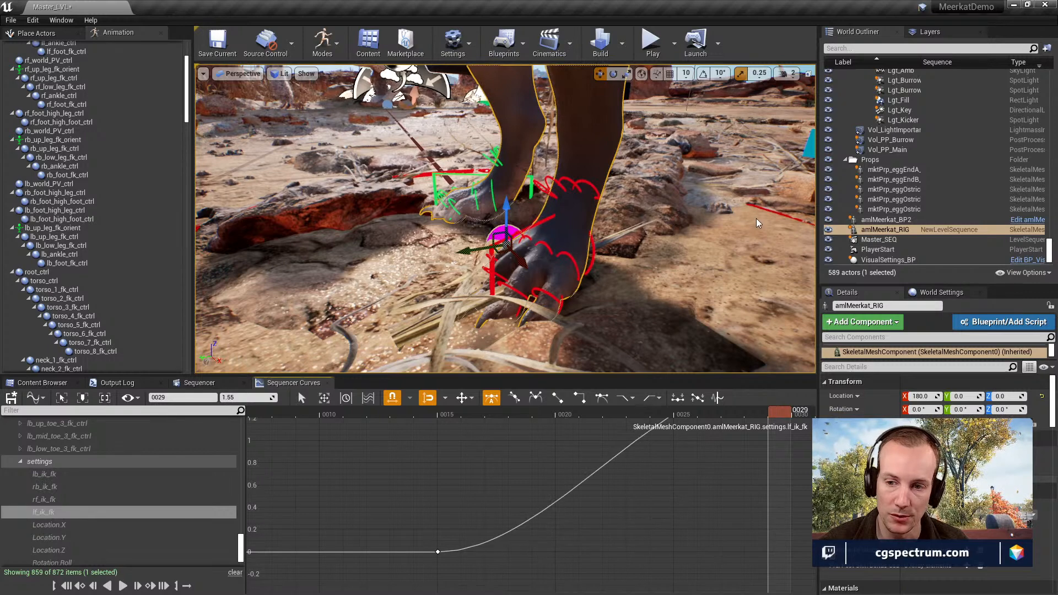
pyautogui.click(258, 396)
pyautogui.write('1.0')
pyautogui.press('Return')
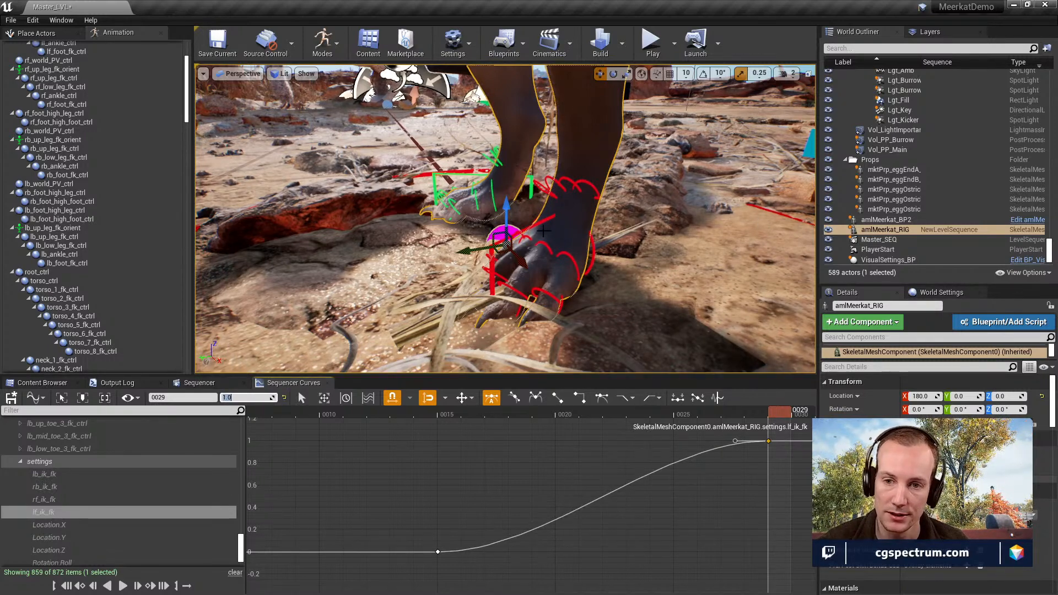
# Select lb_foot_high_leg_ctrl and try lifting the left back foot, undoing the move.
pyautogui.click(537, 224)
pyautogui.moveTo(538, 223); pyautogui.dragTo(605, 233, button='right')
pyautogui.moveTo(545, 212)
pyautogui.mouseDown()
pyautogui.moveTo(544, 148)
pyautogui.moveTo(545, 204)
pyautogui.mouseUp()
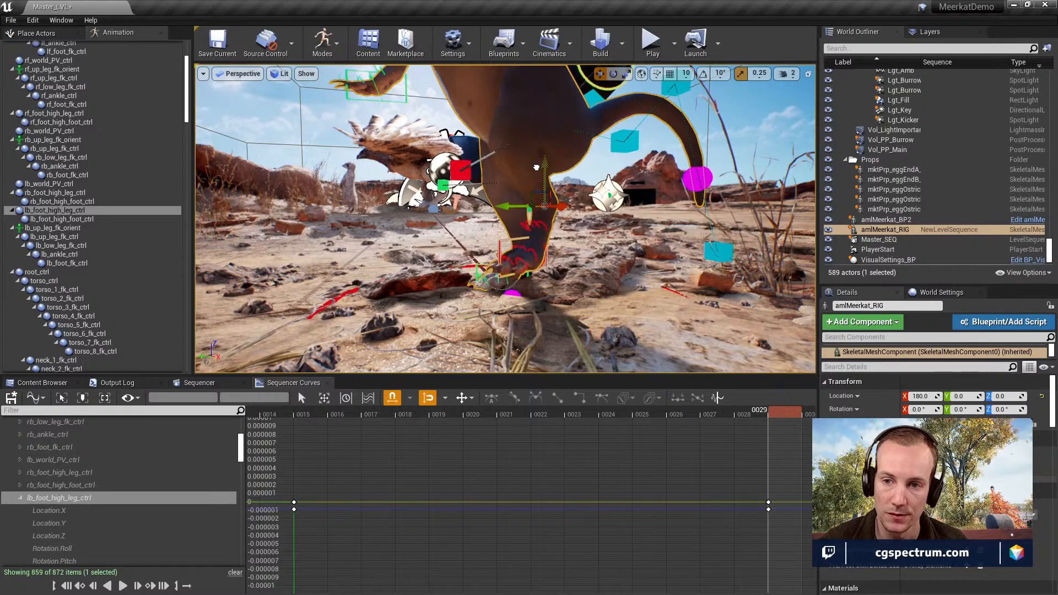
pyautogui.hotkey('ctrl', 'z')
pyautogui.moveTo(537, 16); pyautogui.dragTo(583, 1)
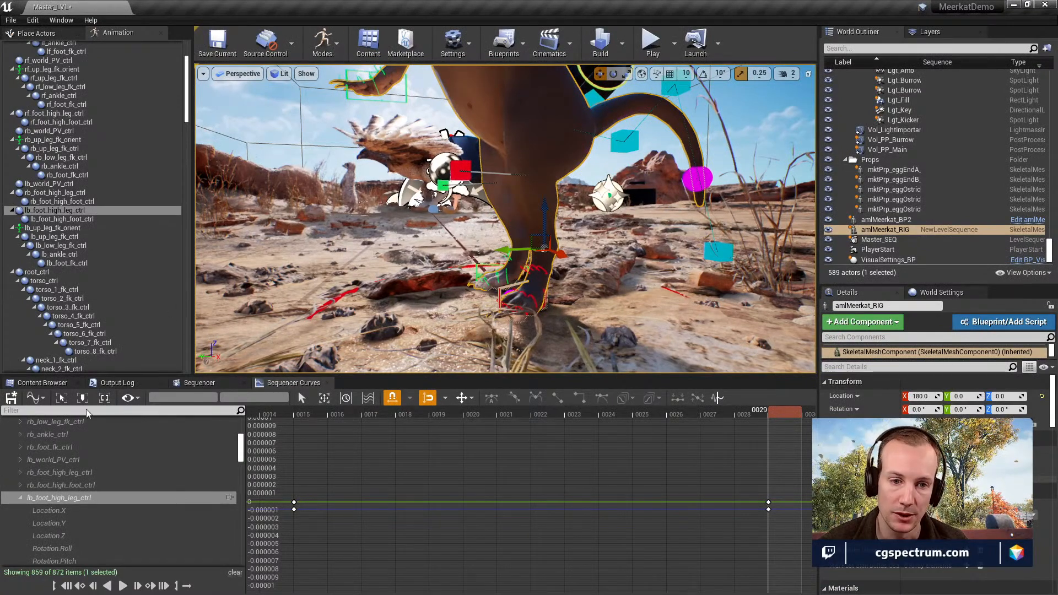
# Find the meerkat's Rig folder among the project assets and open the amlMeerkat_RIG control rig.
pyautogui.click(23, 385)
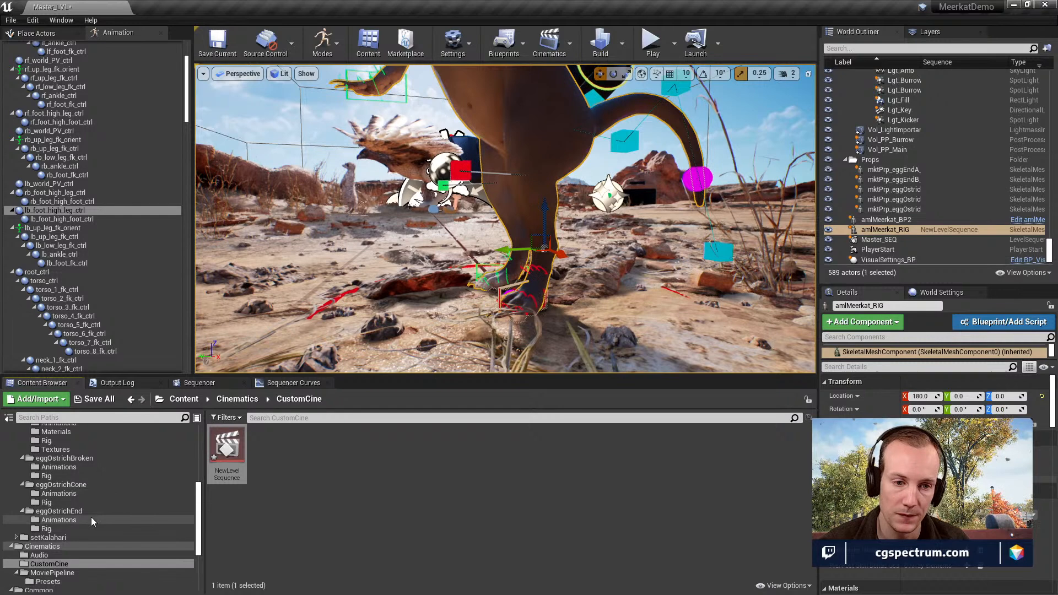
pyautogui.scroll(2, 91, 516)
pyautogui.scroll(5, 89, 521)
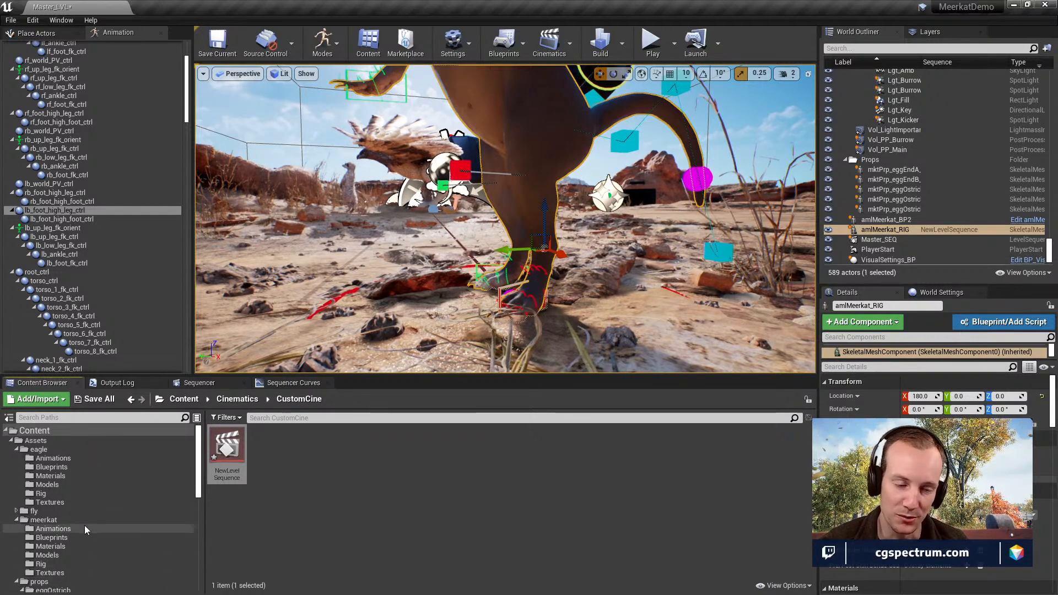
pyautogui.scroll(-2, 84, 524)
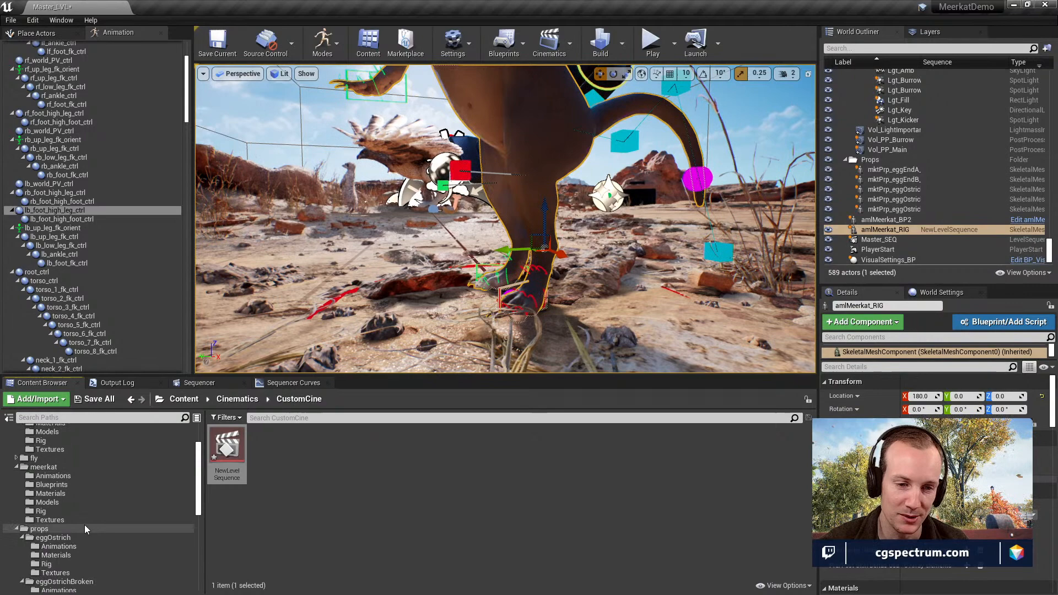
pyautogui.click(41, 511)
pyautogui.doubleClick(267, 445)
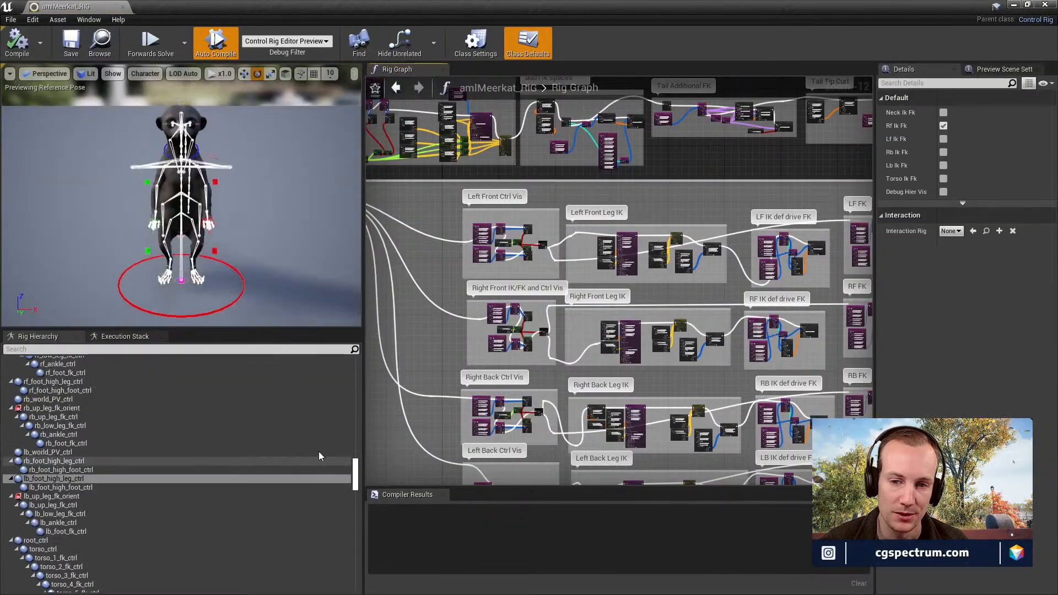
# Select the settings control between the feet and inspect its IK/FK channels, trying a change to rf_ik_fk's current float.
pyautogui.moveTo(270, 207); pyautogui.dragTo(182, 205, button='right')
pyautogui.click(180, 233)
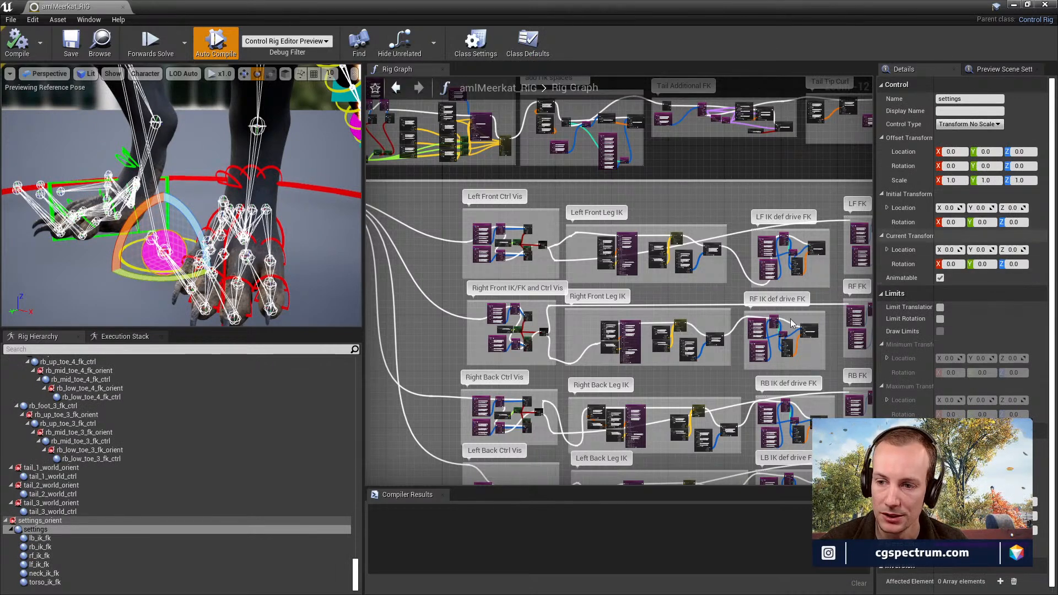
pyautogui.click(40, 537)
pyautogui.click(41, 546)
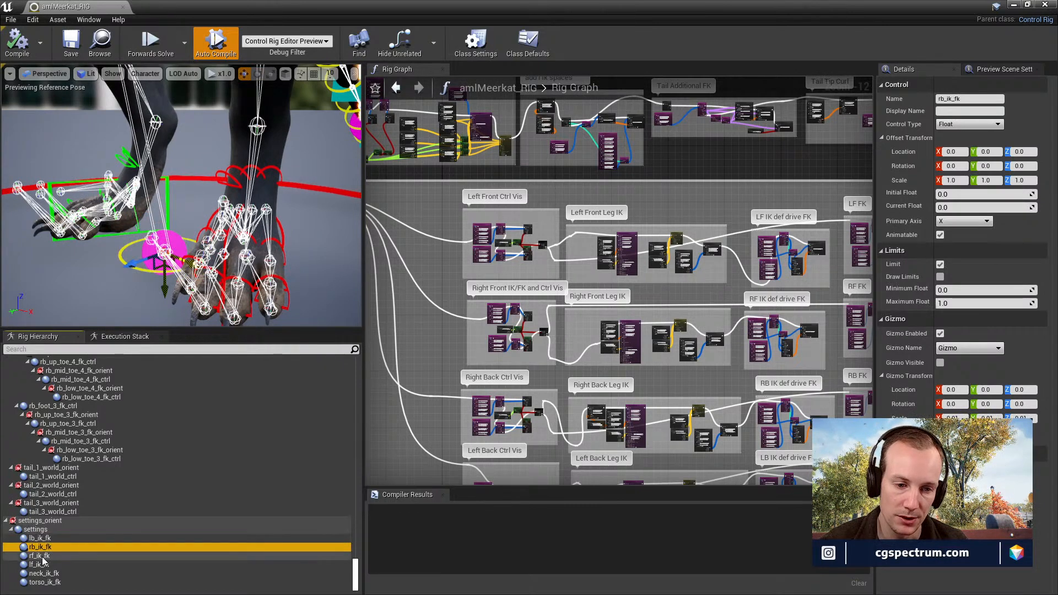
pyautogui.click(39, 556)
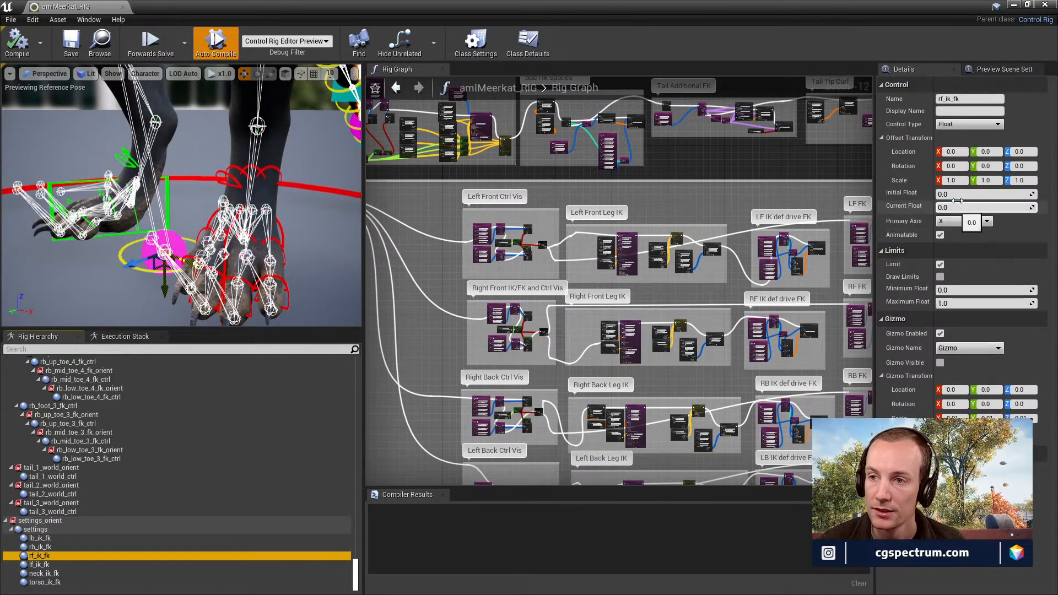
pyautogui.moveTo(955, 208)
pyautogui.mouseDown()
pyautogui.moveTo(1025, 209)
pyautogui.moveTo(953, 207)
pyautogui.mouseUp()
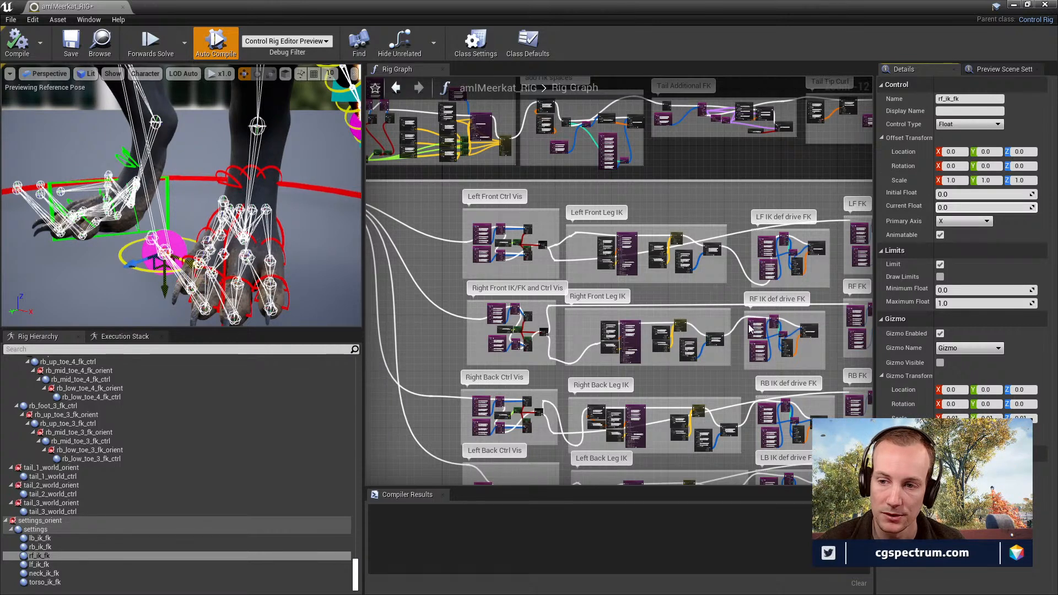
# Bring the front leg groups of the rig graph into view and set lf_ik_fk's current float to 1.0.
pyautogui.click(782, 305)
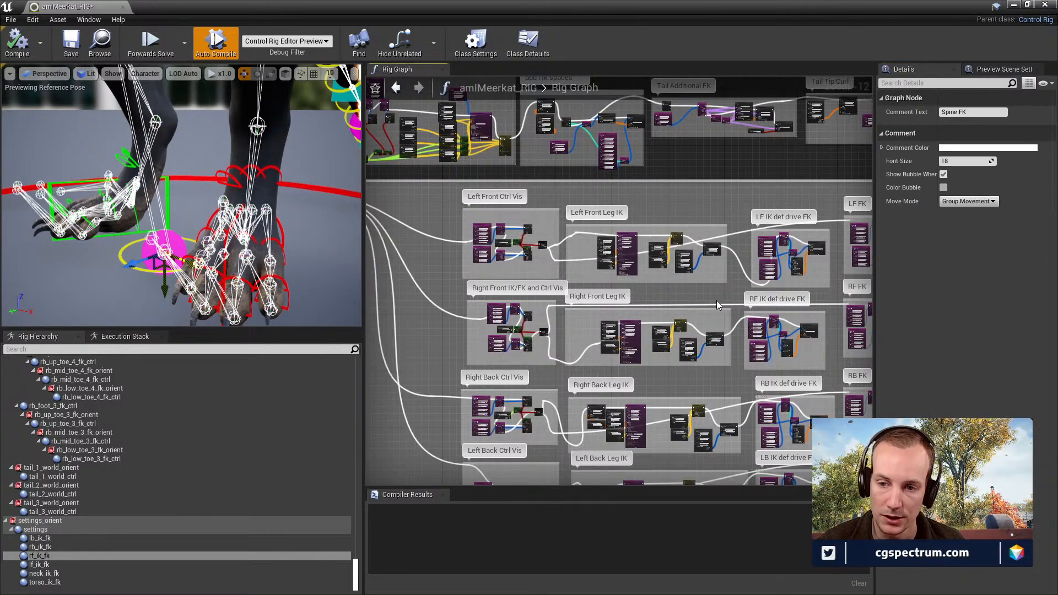
pyautogui.moveTo(672, 292); pyautogui.dragTo(629, 292, button='right')
pyautogui.scroll(-1, 500, 290)
pyautogui.moveTo(567, 327); pyautogui.dragTo(598, 285, button='right')
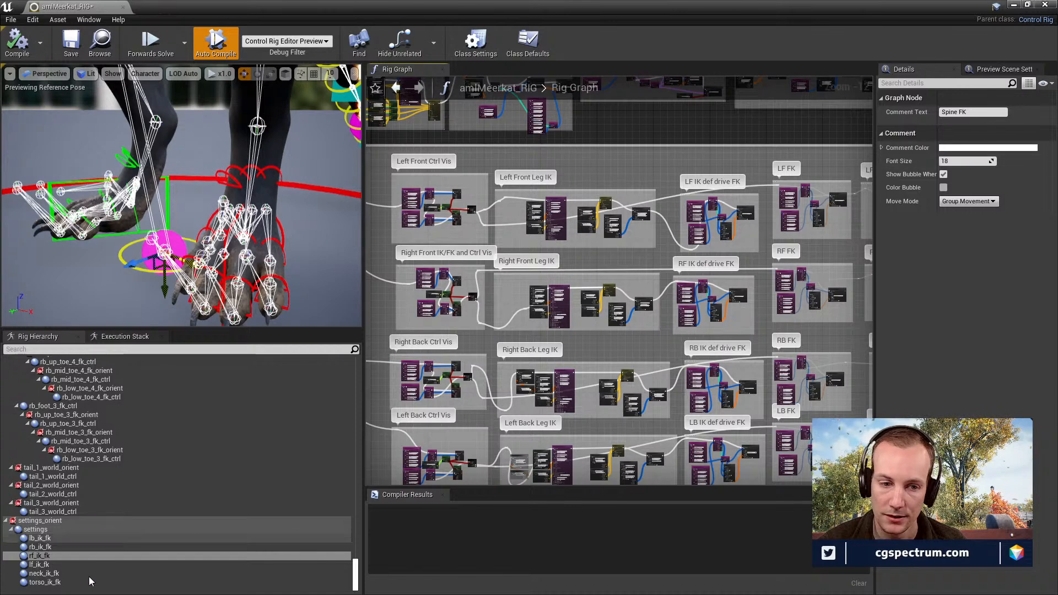
pyautogui.click(55, 556)
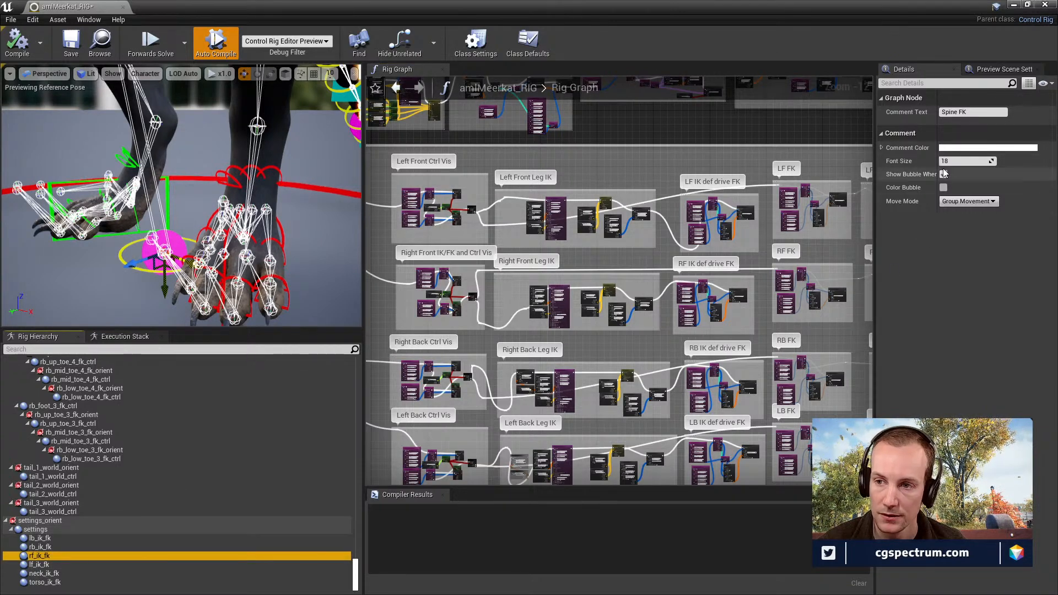
pyautogui.click(39, 565)
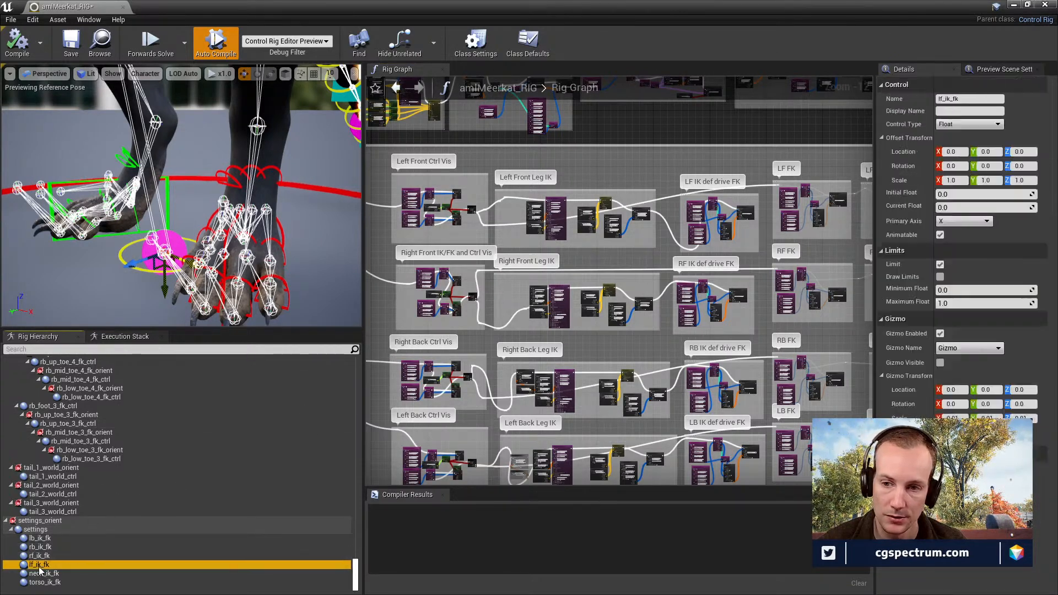
pyautogui.moveTo(957, 207)
pyautogui.mouseDown()
pyautogui.moveTo(991, 207)
pyautogui.moveTo(956, 207)
pyautogui.mouseUp()
pyautogui.moveTo(981, 208); pyautogui.dragTo(1013, 208)
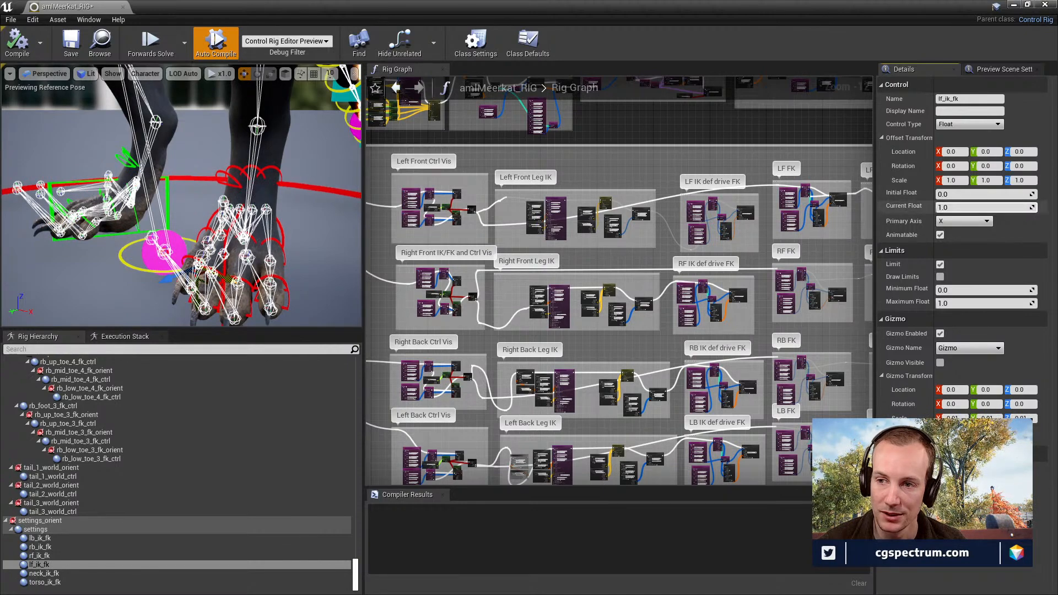
# Examine the execution flow through the Left Front Leg IK, LF IK def drive FK and LF FK groups.
pyautogui.moveTo(683, 157); pyautogui.dragTo(713, 203, button='right')
pyautogui.scroll(5, 631, 234)
pyautogui.moveTo(514, 237); pyautogui.dragTo(678, 184, button='right')
pyautogui.scroll(1, 642, 202)
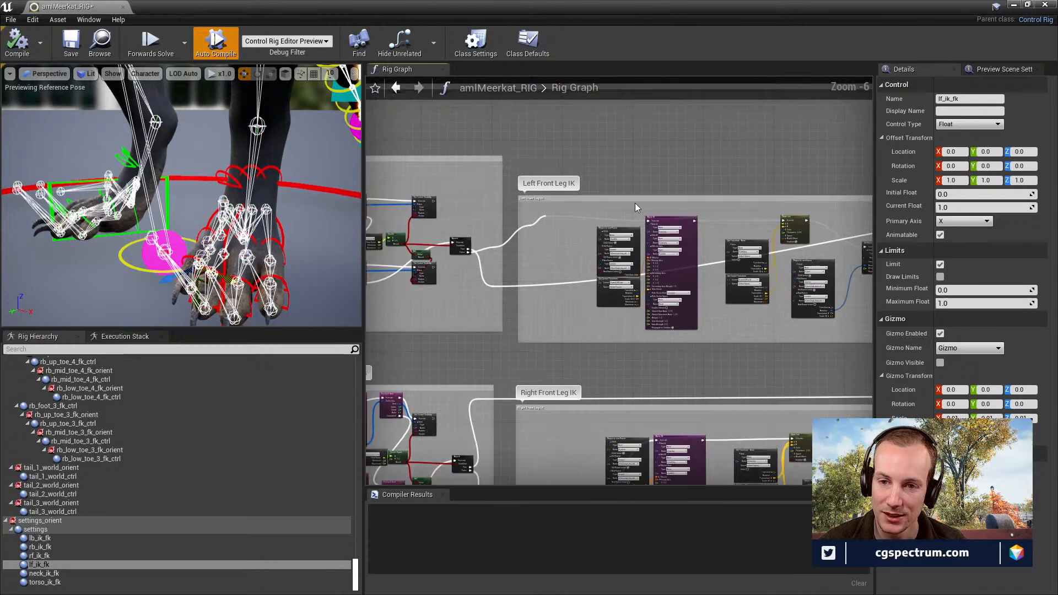
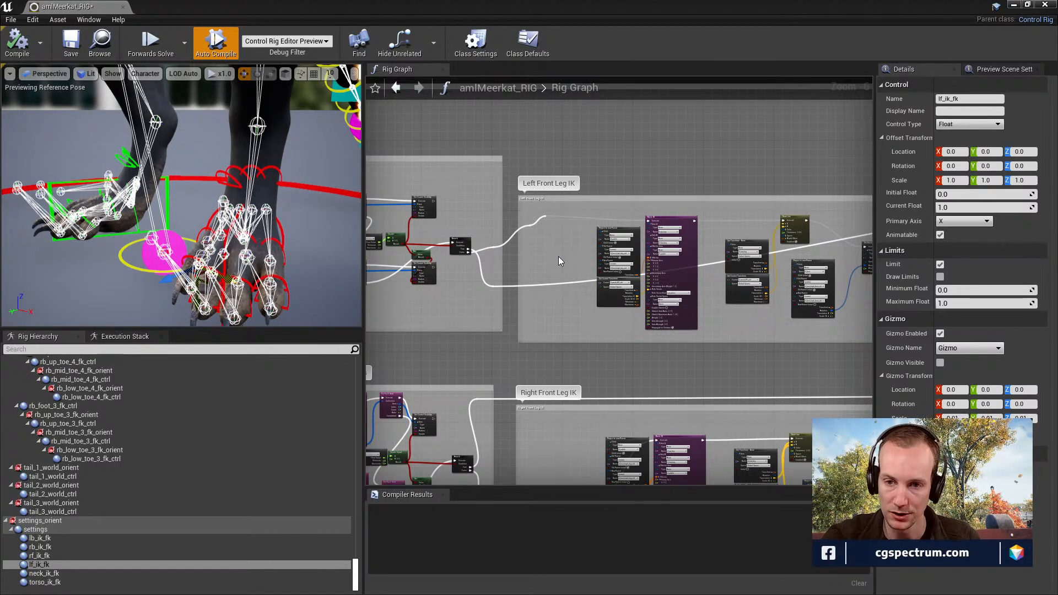
pyautogui.moveTo(555, 256); pyautogui.dragTo(425, 268, button='right')
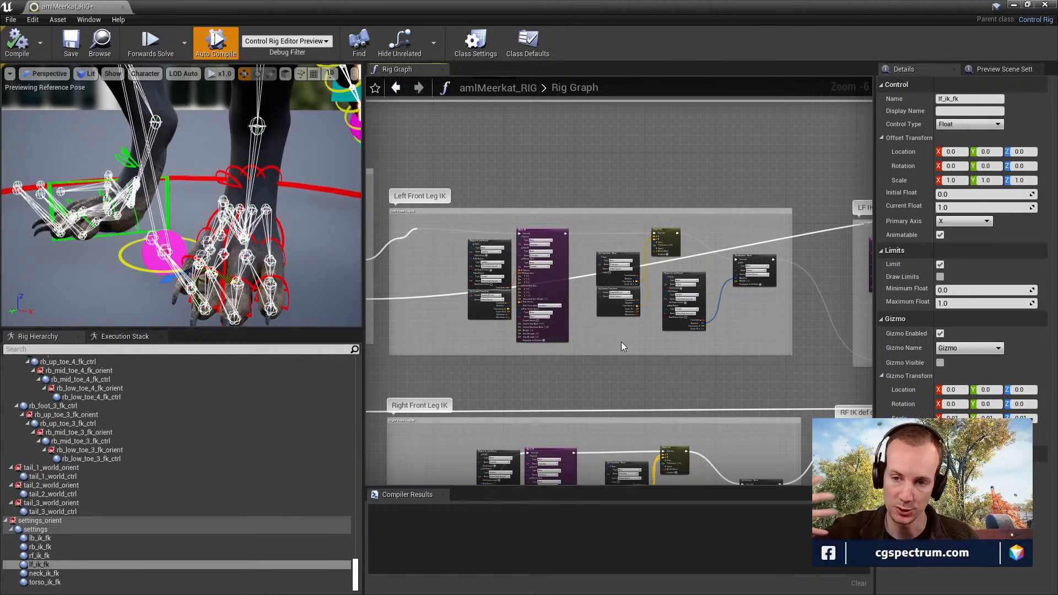
pyautogui.moveTo(710, 353); pyautogui.dragTo(444, 307, button='right')
pyautogui.moveTo(575, 307); pyautogui.dragTo(531, 347, button='right')
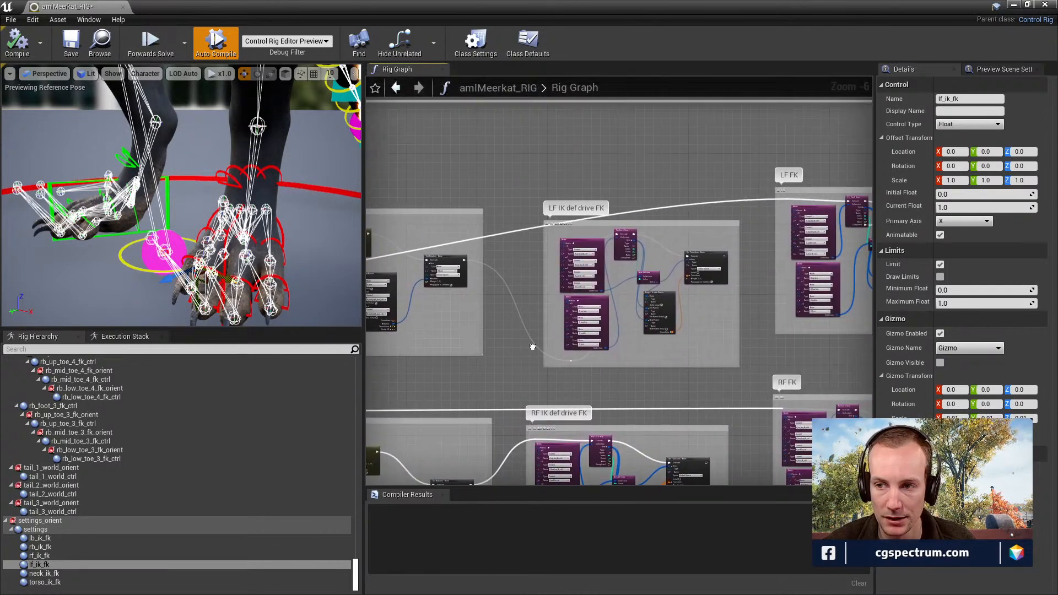
pyautogui.moveTo(584, 248); pyautogui.dragTo(723, 242, button='right')
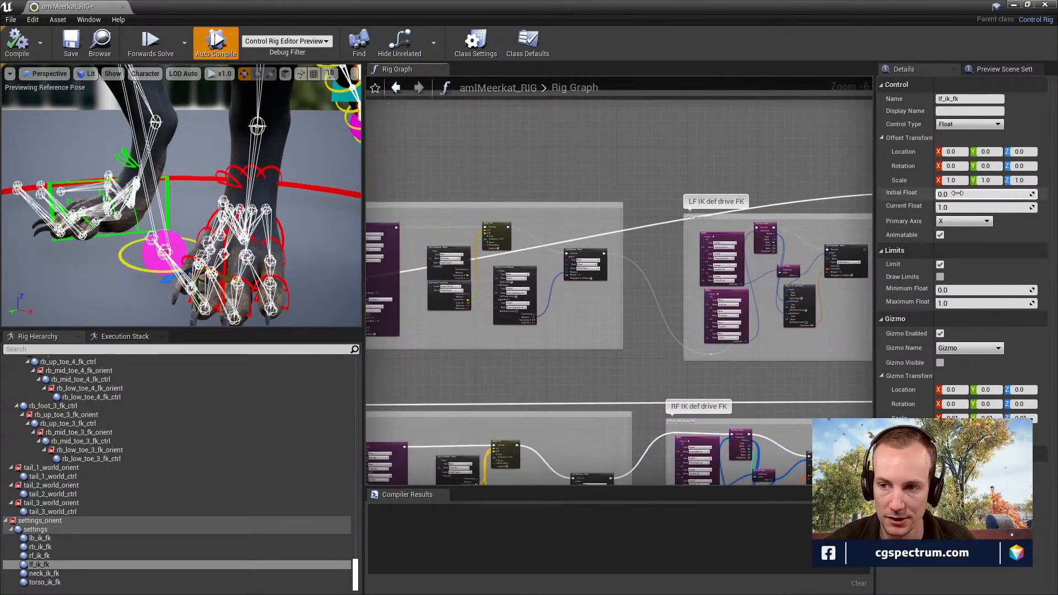
# Lower lf_ik_fk's current float and return it to 1.0, comparing the execution flow in the left front leg groups.
pyautogui.moveTo(986, 207); pyautogui.dragTo(942, 208)
pyautogui.moveTo(606, 308); pyautogui.dragTo(929, 294, button='right')
pyautogui.moveTo(963, 207); pyautogui.dragTo(1005, 208)
pyautogui.moveTo(735, 322); pyautogui.dragTo(527, 338, button='right')
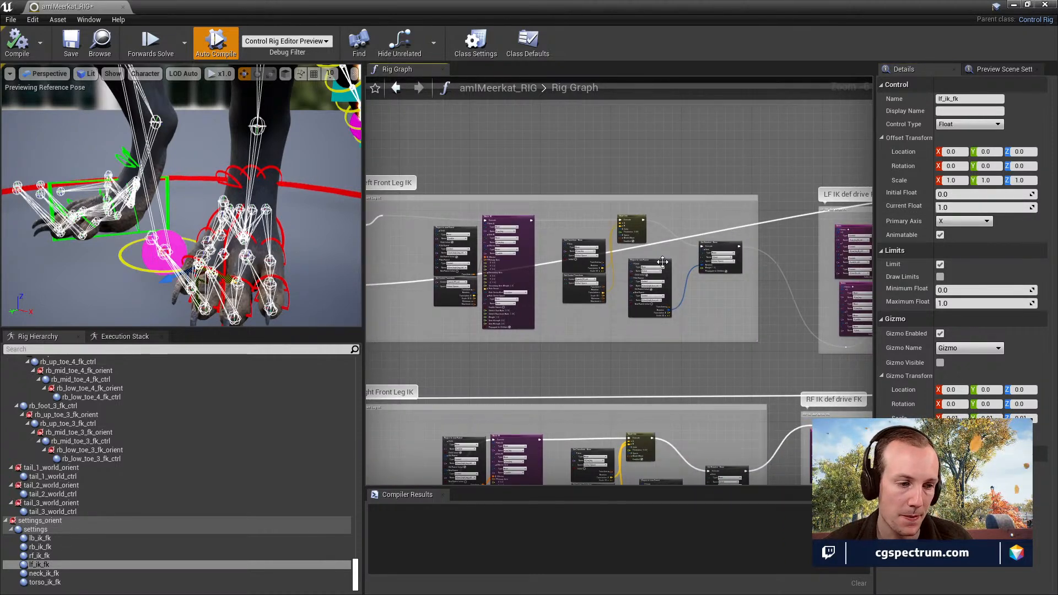
# Examine the nodes in the Left Front Leg IK group and select the Basic IK node to inspect its settings.
pyautogui.moveTo(695, 277); pyautogui.dragTo(650, 322, button='right')
pyautogui.scroll(1, 534, 316)
pyautogui.moveTo(535, 316); pyautogui.dragTo(701, 328, button='right')
pyautogui.moveTo(558, 354)
pyautogui.mouseDown(button='right')
pyautogui.moveTo(831, 365)
pyautogui.moveTo(818, 325)
pyautogui.moveTo(777, 331)
pyautogui.moveTo(844, 365)
pyautogui.mouseUp(button='right')
pyautogui.moveTo(531, 329)
pyautogui.mouseDown(button='right')
pyautogui.moveTo(969, 284)
pyautogui.moveTo(628, 316)
pyautogui.moveTo(831, 336)
pyautogui.mouseUp(button='right')
pyautogui.scroll(1, 632, 299)
pyautogui.moveTo(631, 299); pyautogui.dragTo(840, 287, button='right')
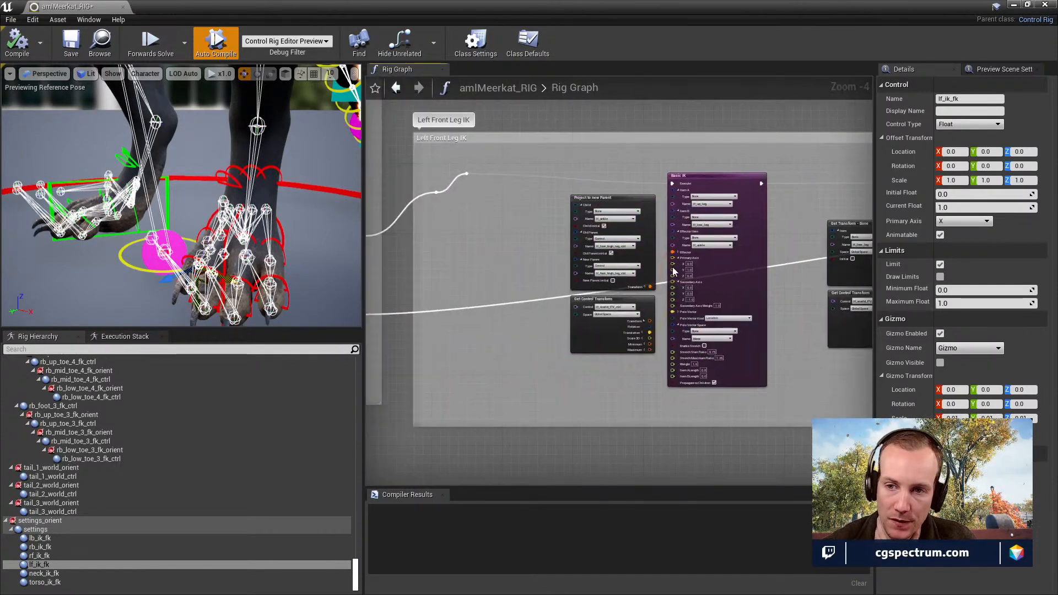
pyautogui.scroll(3, 745, 242)
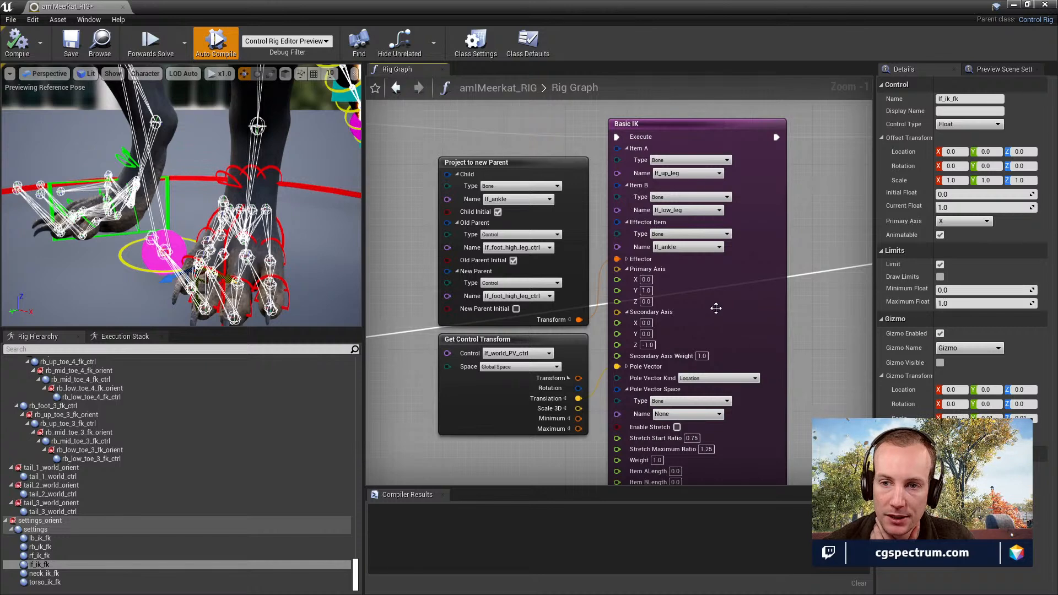
pyautogui.scroll(-3, 676, 267)
pyautogui.click(701, 216)
pyautogui.scroll(2, 725, 261)
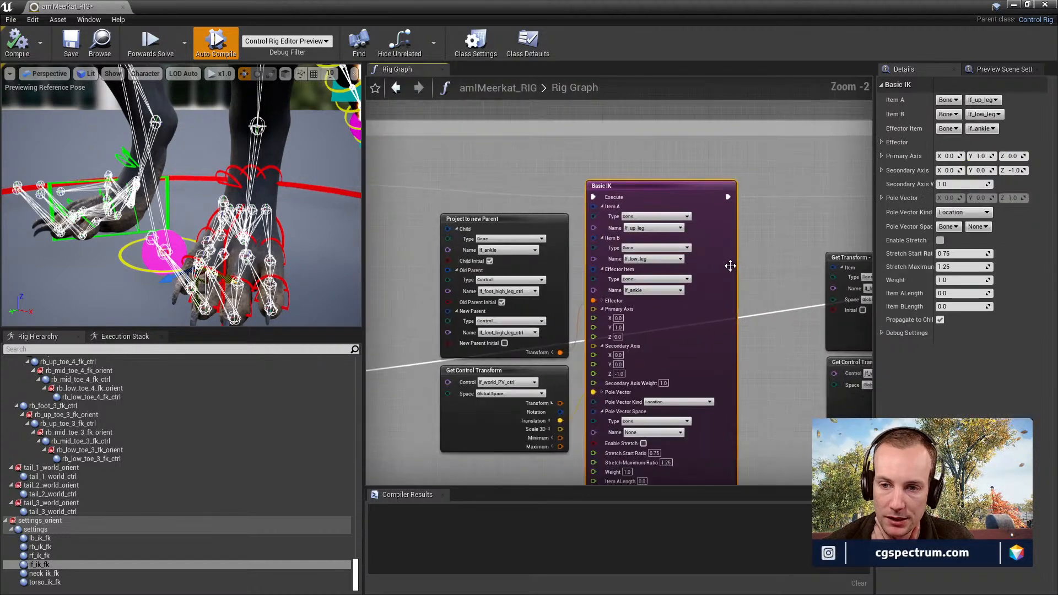
# Add a new Basic IK node beside the existing one and place it higher in the graph.
pyautogui.rightClick(785, 203)
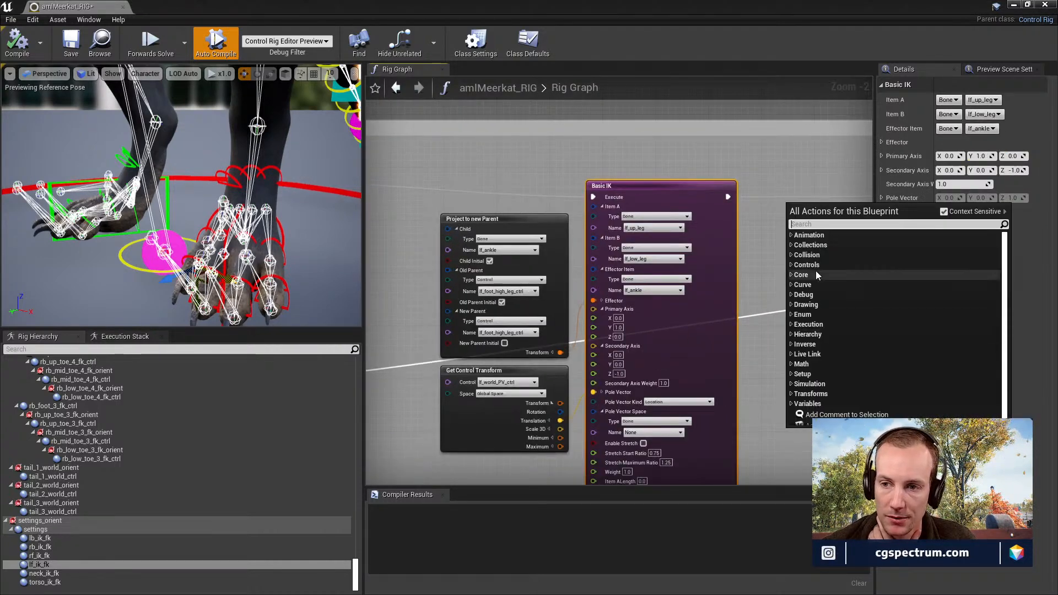
pyautogui.write('ik')
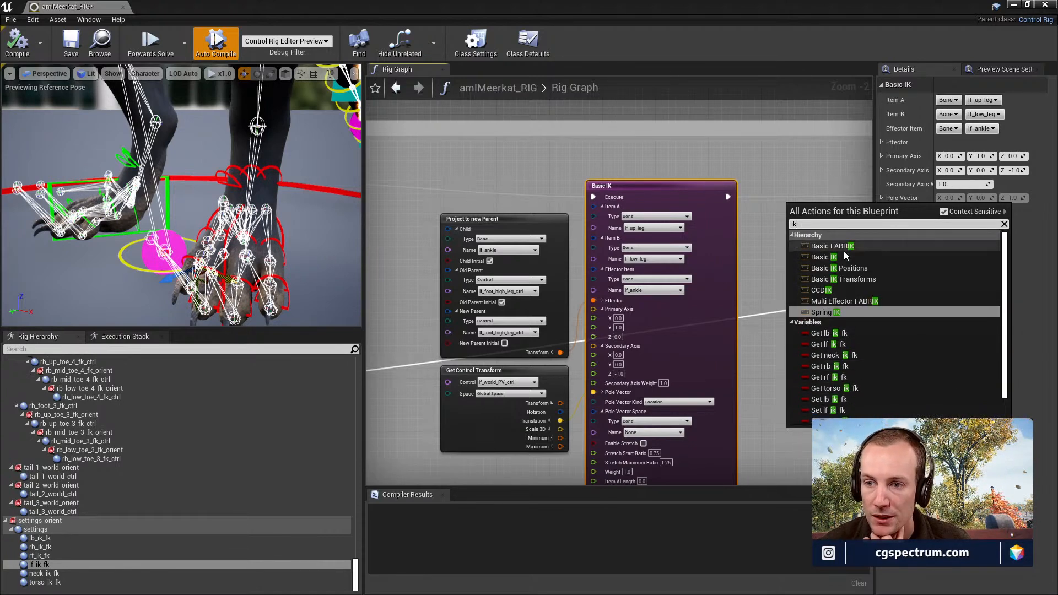
pyautogui.click(819, 257)
pyautogui.moveTo(805, 217); pyautogui.dragTo(711, 206, button='right')
pyautogui.moveTo(751, 197); pyautogui.dragTo(711, 124)
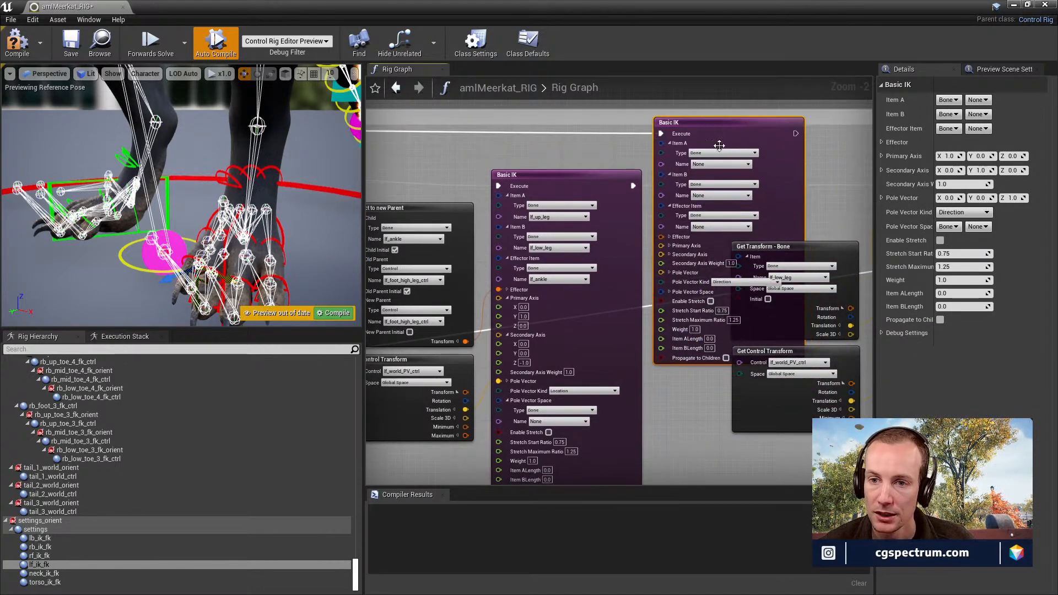
# Undo moving and adding the new Basic IK node.
pyautogui.hotkey('ctrl', 'z')
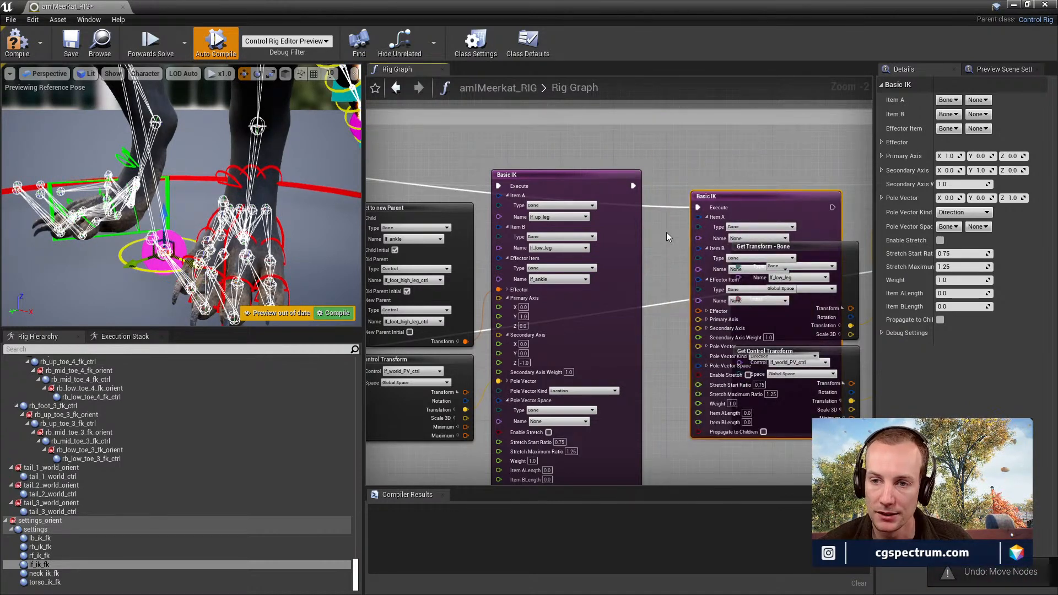
pyautogui.hotkey('ctrl', 'z')
pyautogui.rightClick(837, 320)
pyautogui.moveTo(715, 246); pyautogui.dragTo(691, 214, button='right')
# Examine the Greater, Not, Set Control Visibility and Branch nodes that switch the left front leg between IK and FK.
pyautogui.moveTo(703, 177); pyautogui.dragTo(871, 135, button='right')
pyautogui.scroll(-2, 455, 234)
pyautogui.scroll(2, 437, 217)
pyautogui.moveTo(393, 251); pyautogui.dragTo(658, 283, button='right')
pyautogui.scroll(2, 582, 261)
pyautogui.moveTo(440, 196); pyautogui.dragTo(511, 203, button='right')
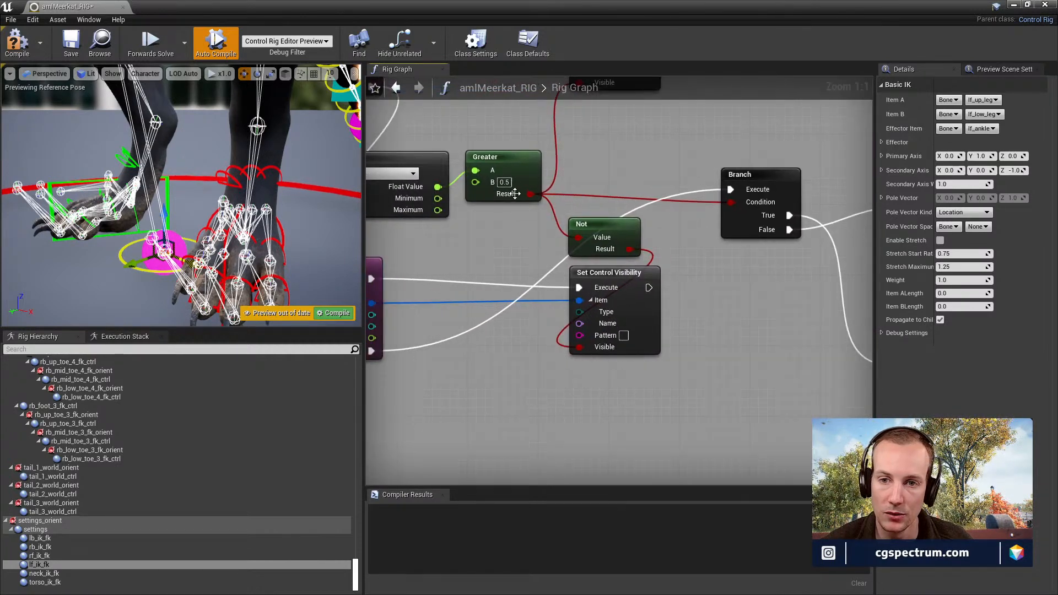
pyautogui.moveTo(736, 258); pyautogui.dragTo(525, 276, button='right')
pyautogui.moveTo(719, 214); pyautogui.dragTo(575, 276, button='right')
# Follow the execution flow from the left front leg Branch node through to the LF FK group.
pyautogui.scroll(-2, 663, 280)
pyautogui.moveTo(667, 279); pyautogui.dragTo(464, 268, button='right')
pyautogui.moveTo(678, 298); pyautogui.dragTo(512, 278, button='right')
pyautogui.moveTo(780, 285); pyautogui.dragTo(620, 258, button='right')
pyautogui.moveTo(702, 210); pyautogui.dragTo(443, 238, button='right')
pyautogui.moveTo(793, 213); pyautogui.dragTo(527, 241, button='right')
pyautogui.moveTo(863, 221); pyautogui.dragTo(543, 242, button='right')
pyautogui.moveTo(856, 182); pyautogui.dragTo(551, 242, button='right')
pyautogui.scroll(-4, 656, 221)
pyautogui.moveTo(698, 241); pyautogui.dragTo(502, 244, button='right')
pyautogui.scroll(3, 517, 226)
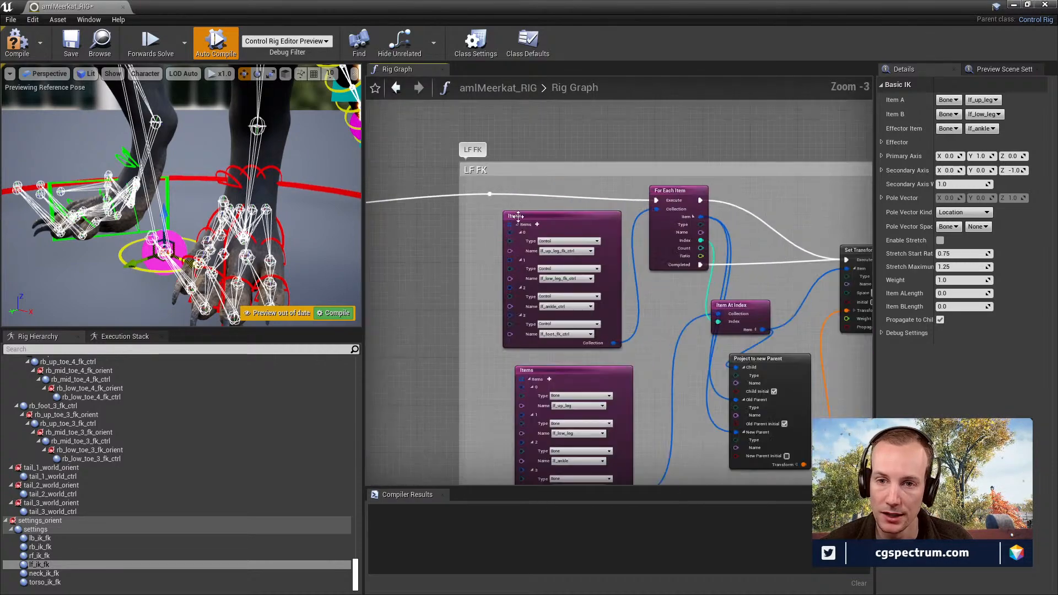
# Select the LF FK Items node listing the leg's FK controls and inspect the front legs in the viewport.
pyautogui.moveTo(625, 189); pyautogui.dragTo(555, 127, button='right')
pyautogui.scroll(1, 557, 165)
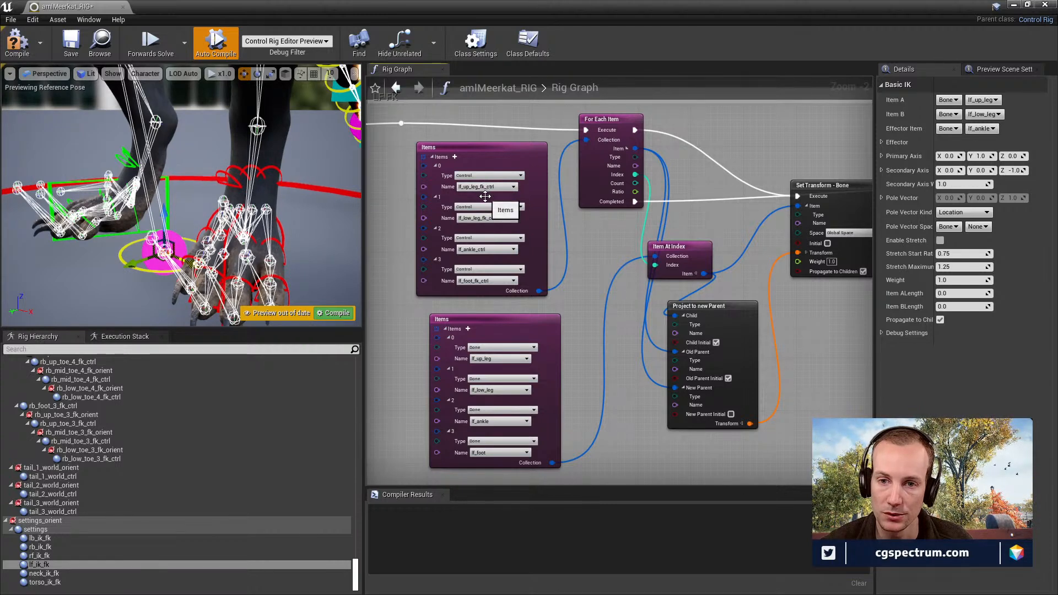
pyautogui.click(468, 150)
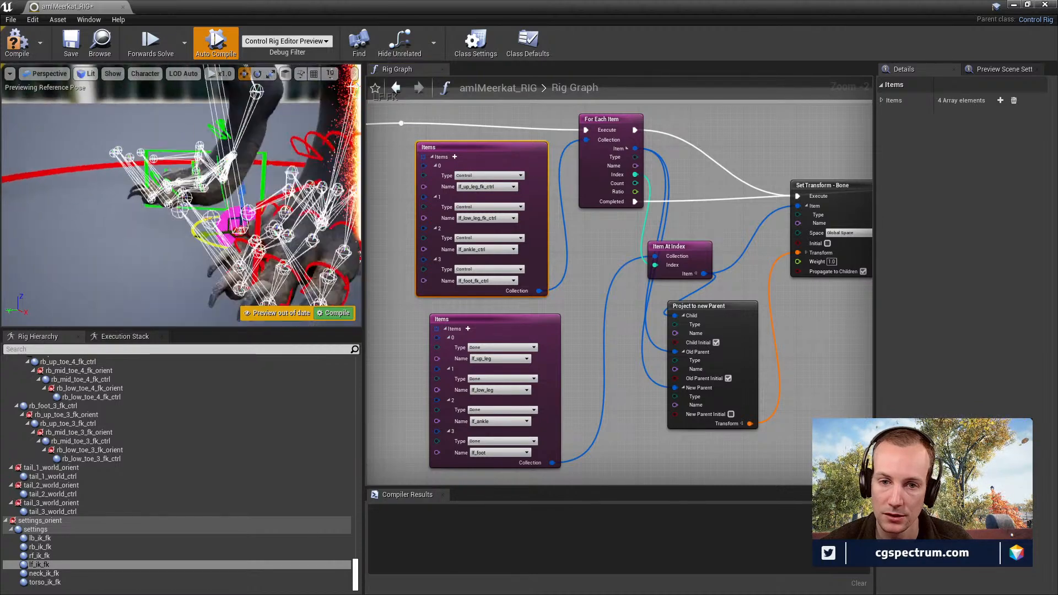
pyautogui.keyDown('alt'); pyautogui.moveTo(165, 193); pyautogui.dragTo(226, 195); pyautogui.keyUp('alt')
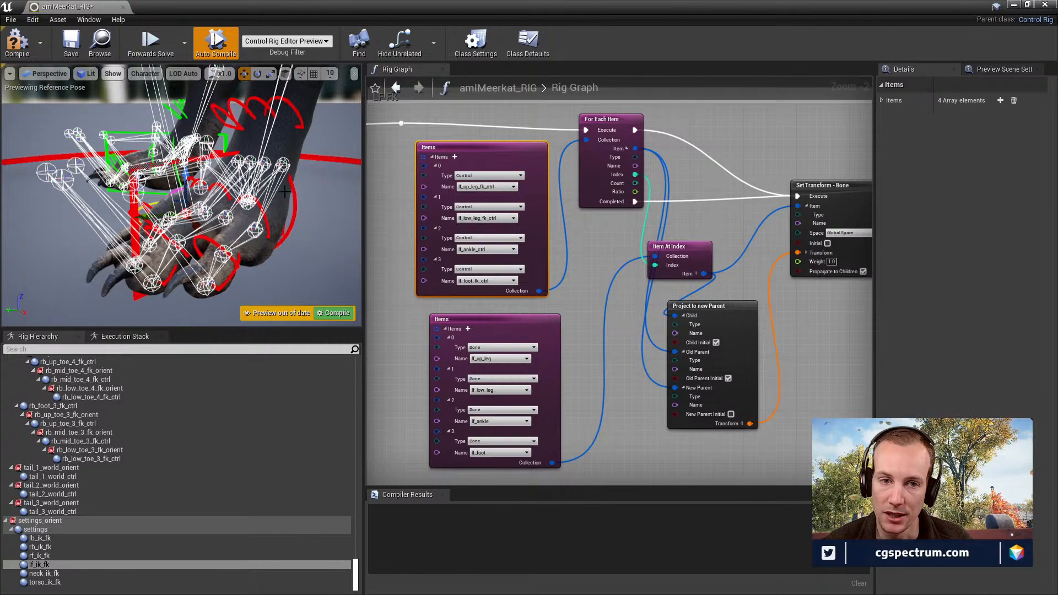
pyautogui.moveTo(294, 116); pyautogui.dragTo(345, 33, button='right')
pyautogui.moveTo(181, 192); pyautogui.dragTo(209, 143, button='right')
pyautogui.moveTo(204, 207); pyautogui.dragTo(253, 216, button='right')
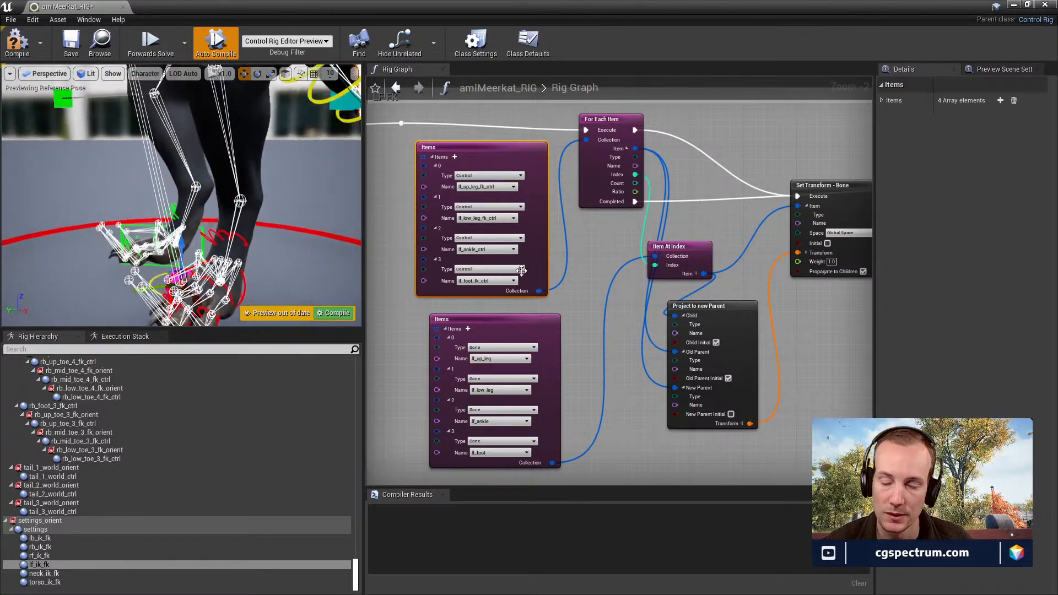
# Deselect the Items node and examine the start of the LF FK def drives IK group.
pyautogui.click(783, 291)
pyautogui.moveTo(784, 291); pyautogui.dragTo(587, 255, button='right')
pyautogui.moveTo(670, 274); pyautogui.dragTo(660, 351, button='right')
pyautogui.moveTo(585, 347); pyautogui.dragTo(408, 309, button='right')
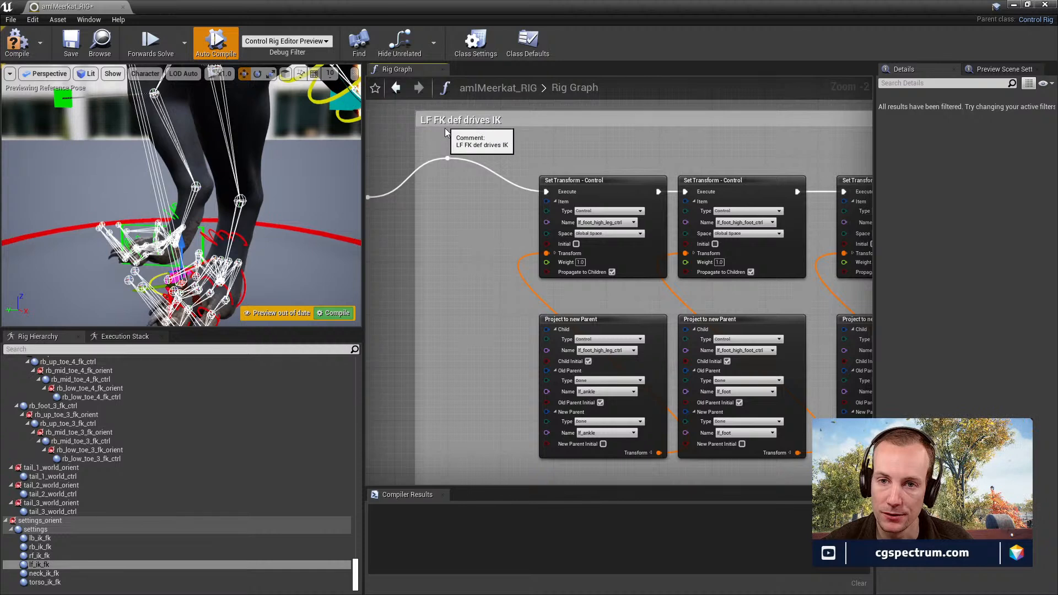
pyautogui.moveTo(599, 134)
pyautogui.mouseDown(button='right')
pyautogui.moveTo(558, 119)
pyautogui.moveTo(539, 136)
pyautogui.moveTo(501, 127)
pyautogui.moveTo(482, 138)
pyautogui.moveTo(590, 152)
pyautogui.mouseUp(button='right')
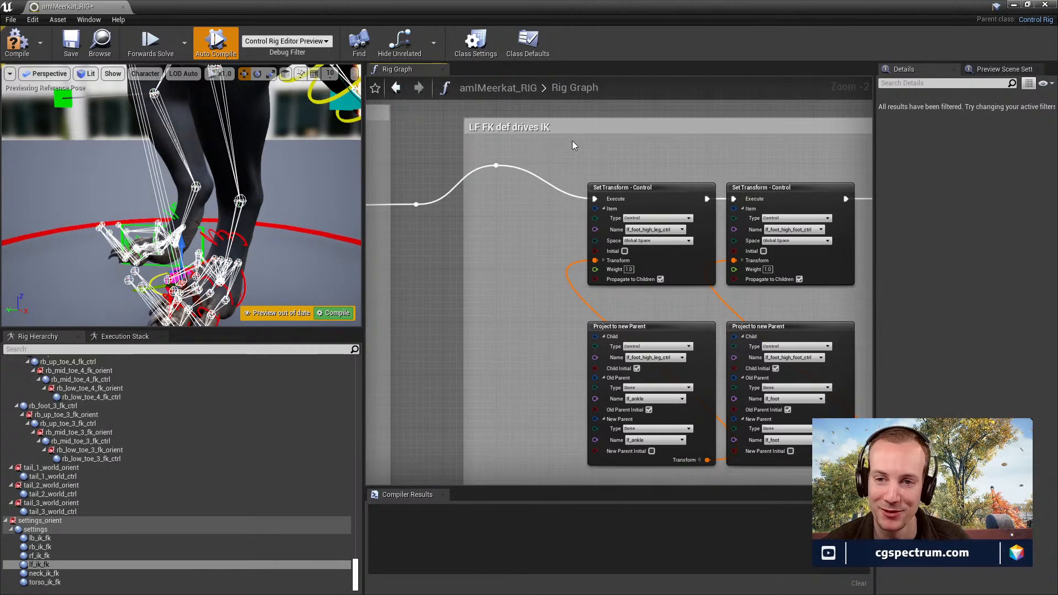
pyautogui.moveTo(608, 156); pyautogui.dragTo(531, 129, button='right')
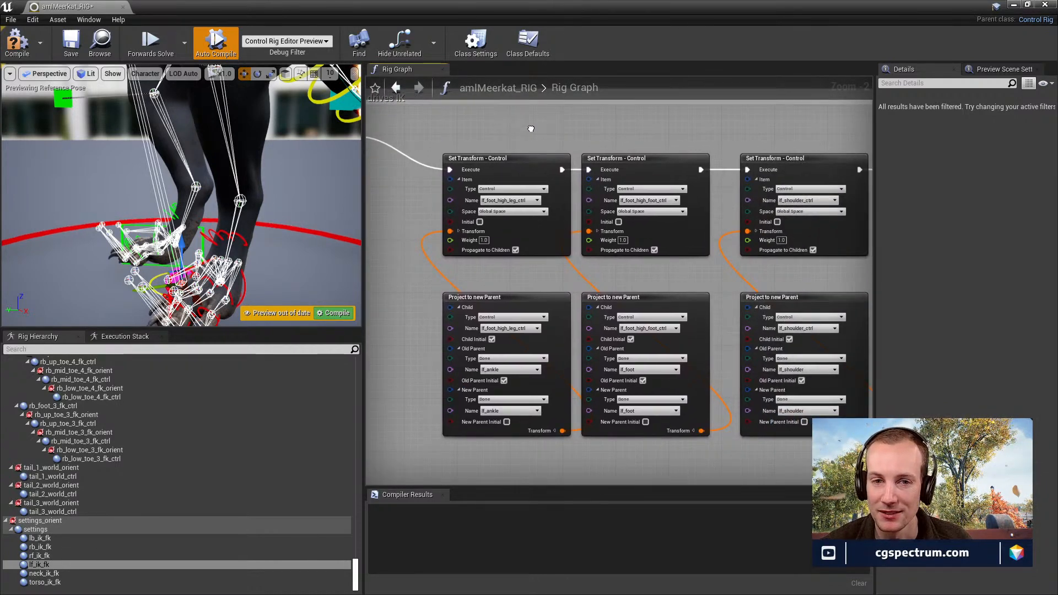
# Compile the rig and inspect the front leg bones and controls in the viewport from several angles.
pyautogui.click(242, 207)
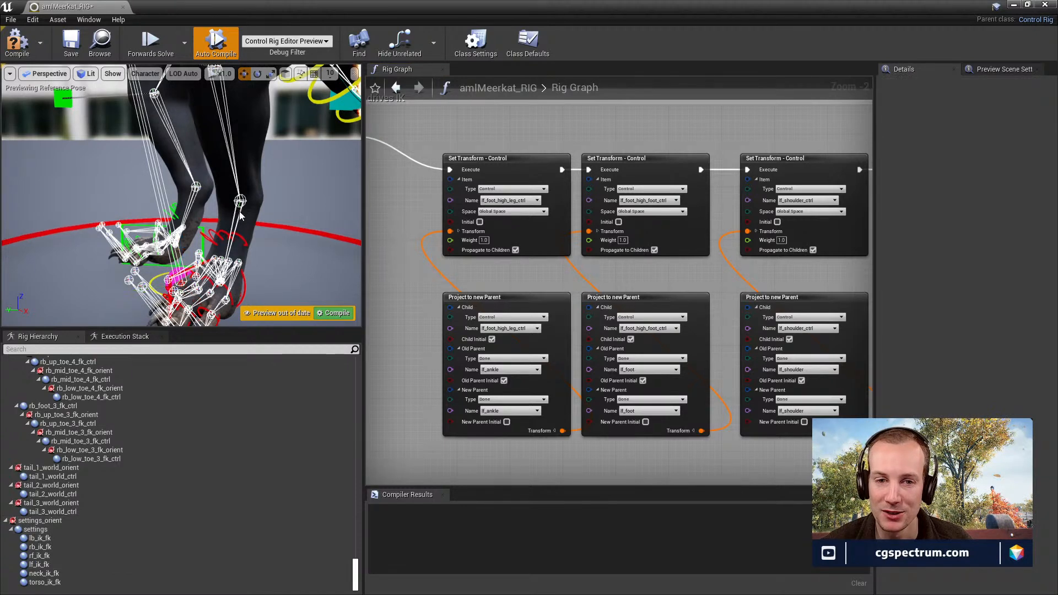
pyautogui.moveTo(241, 205)
pyautogui.mouseDown(button='right')
pyautogui.moveTo(231, 187)
pyautogui.moveTo(243, 183)
pyautogui.mouseUp(button='right')
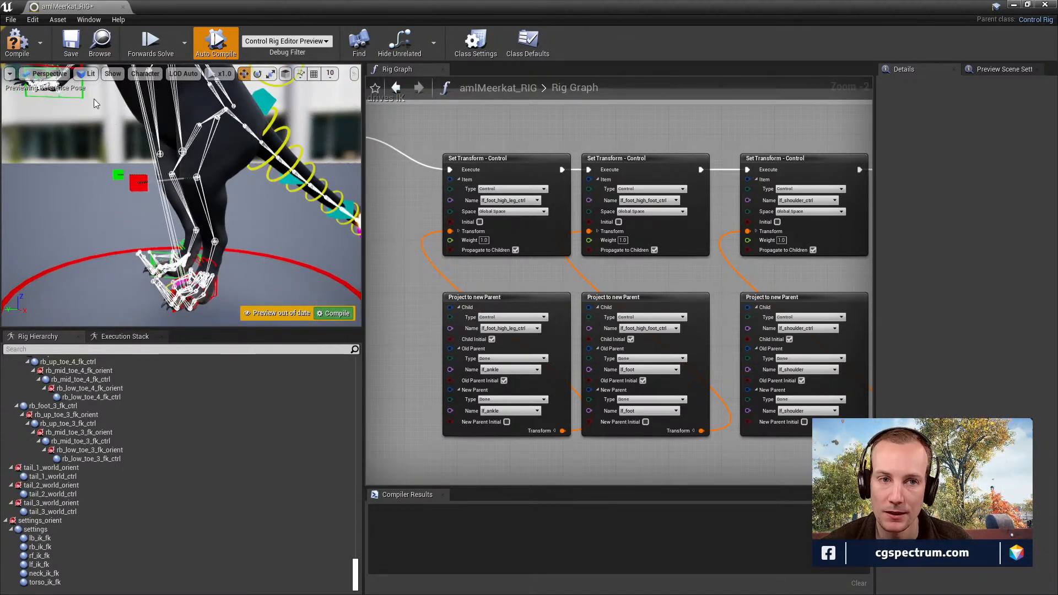
pyautogui.moveTo(286, 259)
pyautogui.mouseDown(button='right')
pyautogui.moveTo(275, 261)
pyautogui.moveTo(288, 264)
pyautogui.mouseUp(button='right')
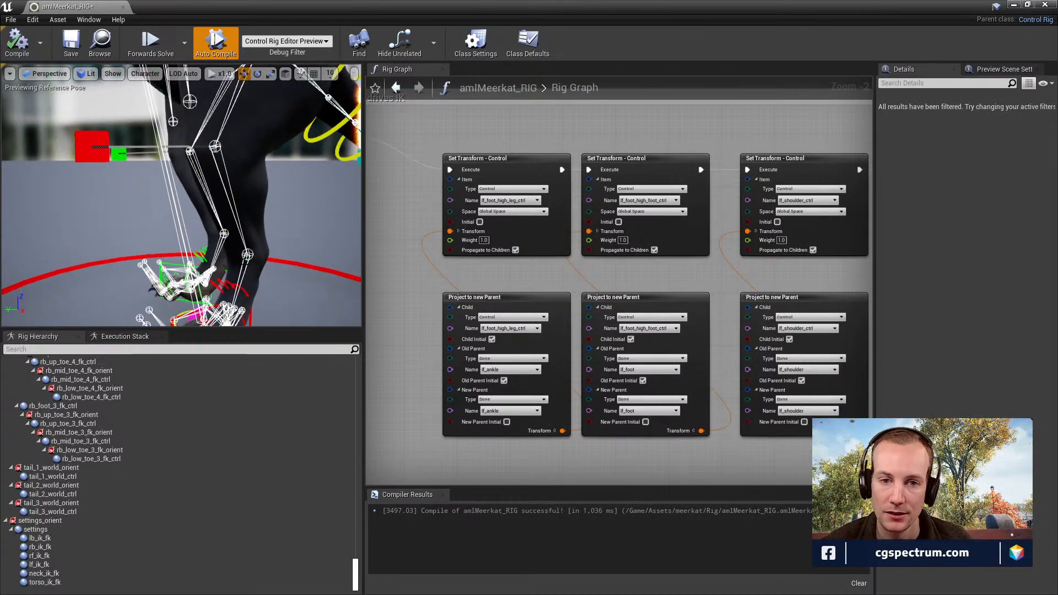
pyautogui.moveTo(181, 195); pyautogui.dragTo(141, 264, button='middle')
pyautogui.moveTo(286, 223)
pyautogui.mouseDown(button='right')
pyautogui.moveTo(294, 204)
pyautogui.moveTo(270, 235)
pyautogui.mouseUp(button='right')
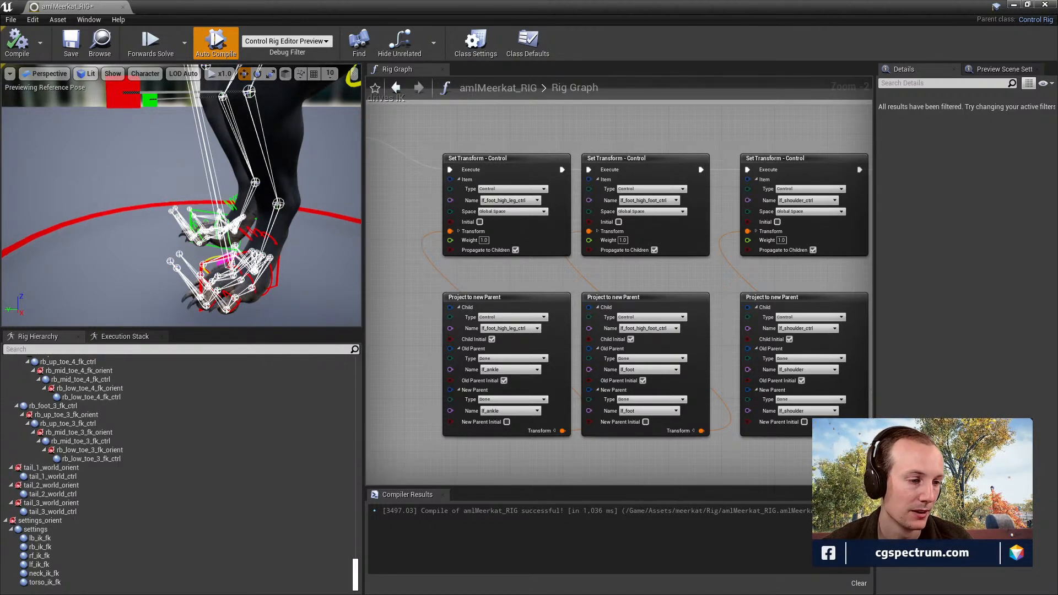
pyautogui.moveTo(303, 199); pyautogui.dragTo(341, 183, button='right')
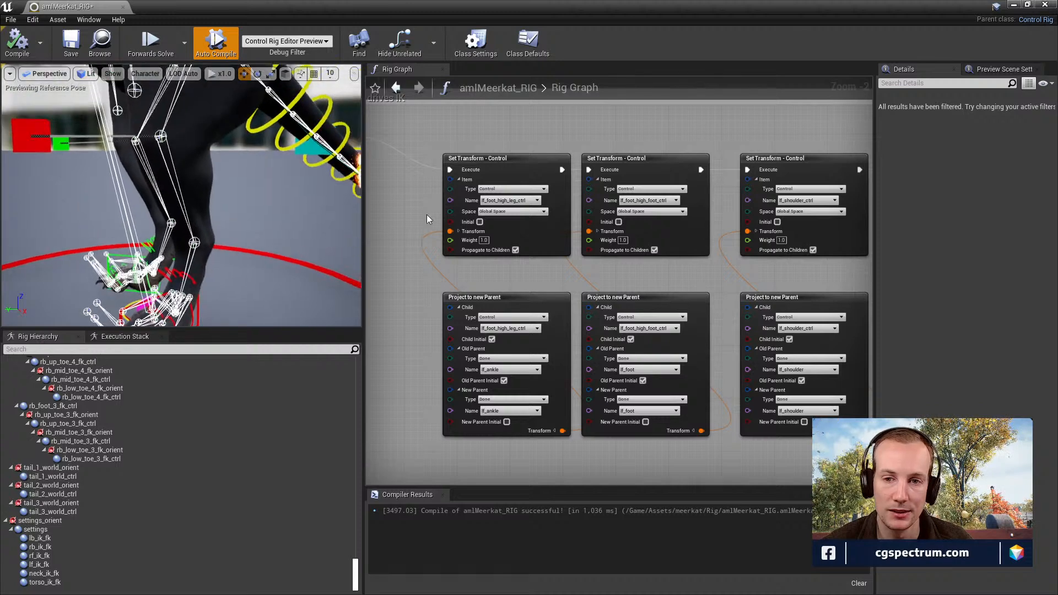
# Examine the paired Set Transform - Control and Project to new Parent nodes in the LF FK def drives IK group.
pyautogui.moveTo(538, 162); pyautogui.dragTo(619, 204, button='right')
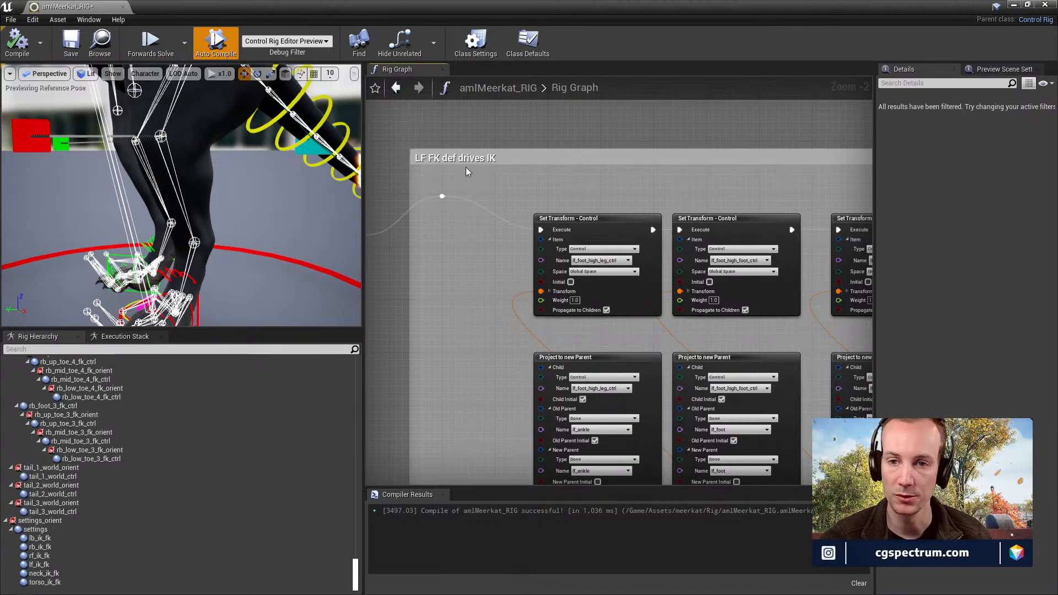
pyautogui.moveTo(755, 188); pyautogui.dragTo(542, 80, button='right')
pyautogui.scroll(-2, 680, 267)
pyautogui.moveTo(680, 267); pyautogui.dragTo(663, 324, button='right')
pyautogui.scroll(1, 662, 324)
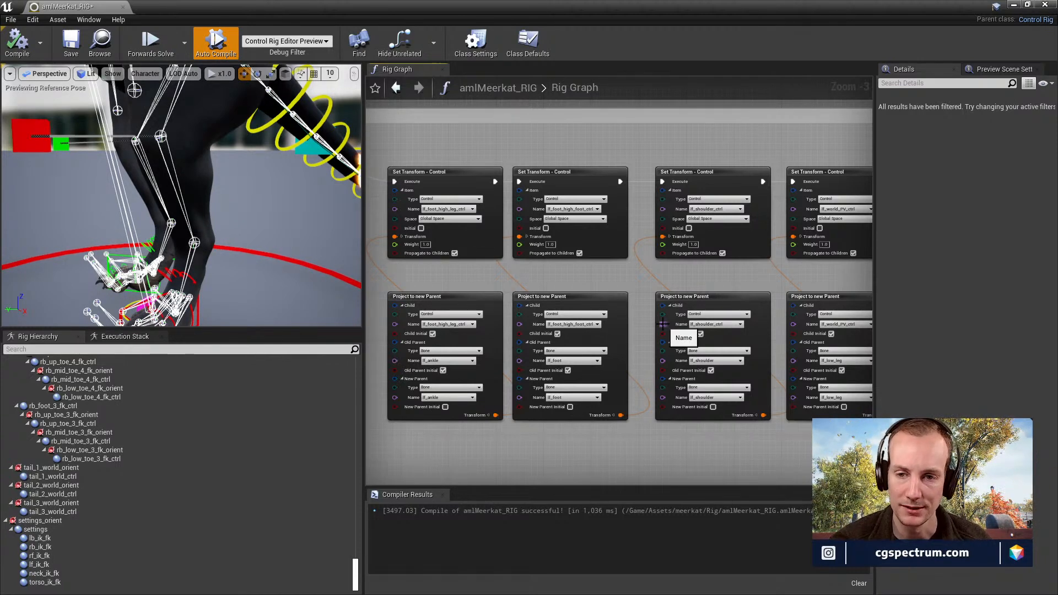
pyautogui.moveTo(576, 277); pyautogui.dragTo(485, 273, button='right')
pyautogui.moveTo(659, 274)
pyautogui.mouseDown(button='right')
pyautogui.moveTo(642, 279)
pyautogui.moveTo(659, 282)
pyautogui.mouseUp(button='right')
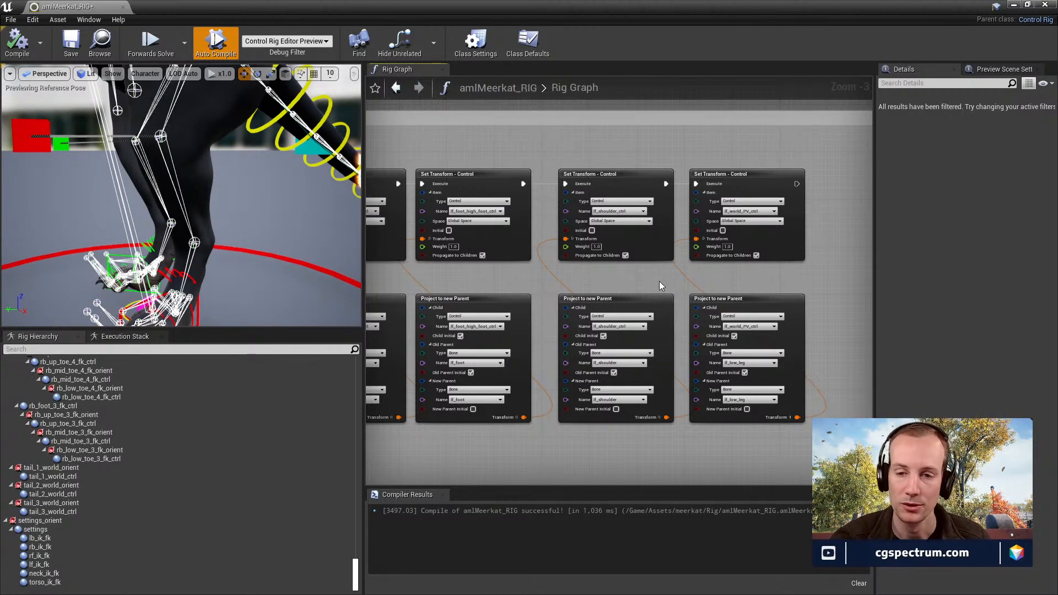
pyautogui.moveTo(621, 270); pyautogui.dragTo(680, 249, button='right')
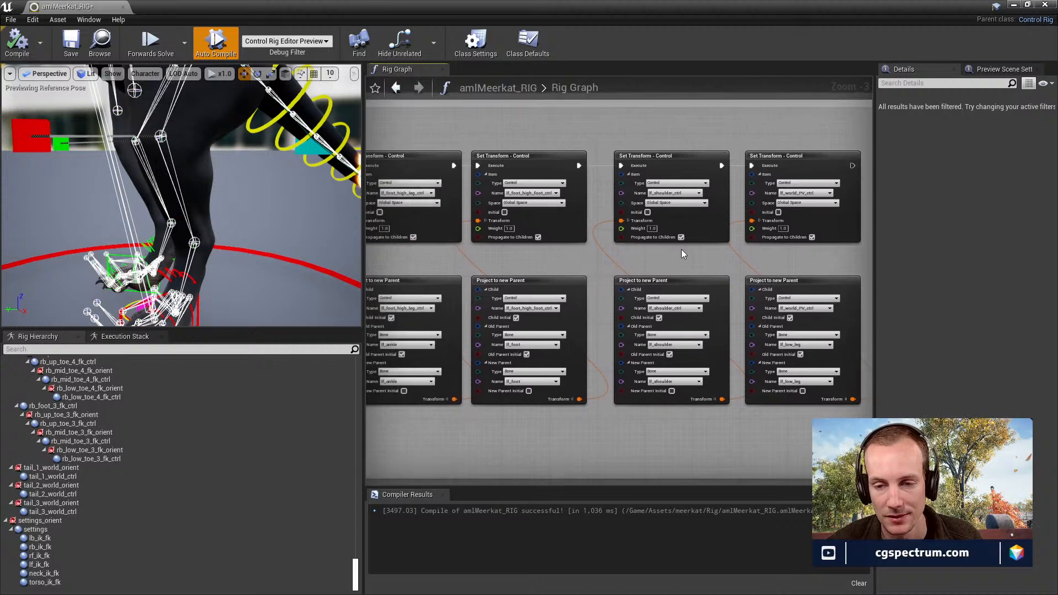
# Return through the limb groups to survey the front and back leg control visibility and IK groups.
pyautogui.scroll(-1, 680, 249)
pyautogui.moveTo(592, 239); pyautogui.dragTo(799, 353, button='right')
pyautogui.scroll(-2, 646, 260)
pyautogui.moveTo(568, 276); pyautogui.dragTo(732, 170, button='right')
pyautogui.moveTo(743, 322); pyautogui.dragTo(553, 216, button='right')
pyautogui.moveTo(582, 301); pyautogui.dragTo(511, 167, button='right')
pyautogui.moveTo(546, 316); pyautogui.dragTo(566, 200, button='right')
pyautogui.moveTo(567, 336)
pyautogui.mouseDown(button='right')
pyautogui.moveTo(587, 211)
pyautogui.moveTo(702, 304)
pyautogui.moveTo(832, 345)
pyautogui.mouseUp(button='right')
pyautogui.moveTo(517, 344); pyautogui.dragTo(775, 358, button='right')
pyautogui.moveTo(531, 300); pyautogui.dragTo(772, 294, button='right')
pyautogui.moveTo(559, 270); pyautogui.dragTo(766, 279, button='right')
pyautogui.moveTo(584, 215); pyautogui.dragTo(732, 325, button='right')
pyautogui.scroll(-4, 628, 234)
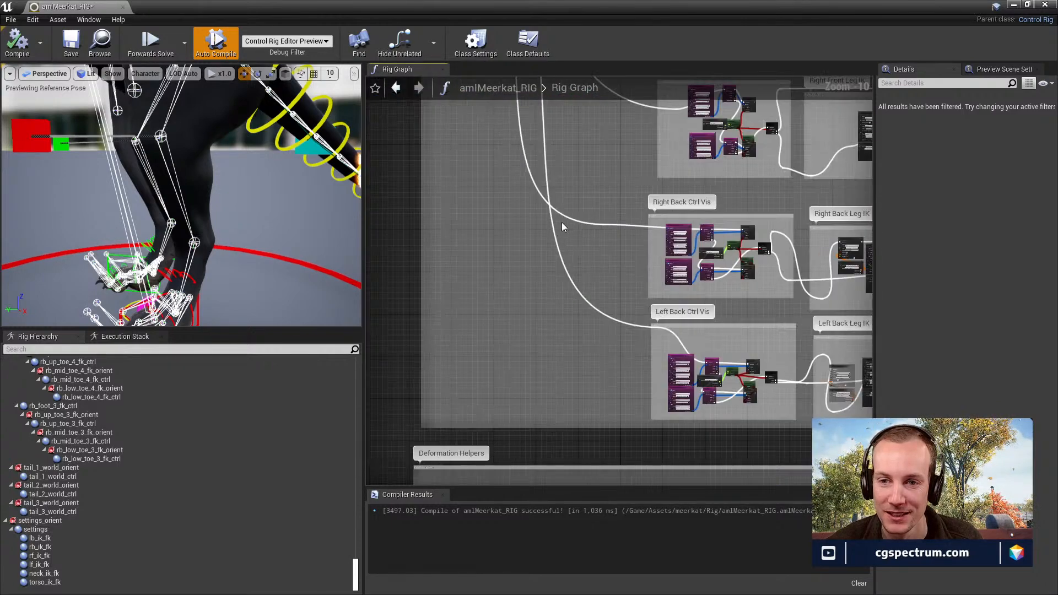
# Survey the overall rig graph layout from the Limbs groups to the thigh skin helpers in Deformation Helpers.
pyautogui.moveTo(556, 227); pyautogui.dragTo(510, 360, button='right')
pyautogui.moveTo(502, 188); pyautogui.dragTo(502, 345, button='right')
pyautogui.scroll(-2, 502, 298)
pyautogui.moveTo(493, 208); pyautogui.dragTo(520, 353, button='right')
pyautogui.moveTo(562, 236)
pyautogui.mouseDown(button='right')
pyautogui.moveTo(524, 338)
pyautogui.moveTo(754, 396)
pyautogui.mouseUp(button='right')
pyautogui.moveTo(603, 330)
pyautogui.mouseDown(button='right')
pyautogui.moveTo(687, 189)
pyautogui.moveTo(571, 384)
pyautogui.mouseUp(button='right')
pyautogui.moveTo(678, 154)
pyautogui.mouseDown(button='right')
pyautogui.moveTo(574, 357)
pyautogui.moveTo(651, 314)
pyautogui.mouseUp(button='right')
pyautogui.moveTo(703, 124); pyautogui.dragTo(499, 155, button='right')
pyautogui.moveTo(678, 364); pyautogui.dragTo(542, 378, button='right')
pyautogui.moveTo(686, 428)
pyautogui.mouseDown(button='right')
pyautogui.moveTo(645, 382)
pyautogui.moveTo(852, 285)
pyautogui.mouseUp(button='right')
pyautogui.moveTo(569, 394)
pyautogui.mouseDown(button='right')
pyautogui.moveTo(708, 243)
pyautogui.moveTo(668, 128)
pyautogui.mouseUp(button='right')
pyautogui.moveTo(760, 351); pyautogui.dragTo(620, 355, button='right')
pyautogui.moveTo(633, 403); pyautogui.dragTo(559, 163, button='right')
pyautogui.moveTo(530, 474); pyautogui.dragTo(780, 269, button='right')
pyautogui.moveTo(702, 360); pyautogui.dragTo(650, 193, button='right')
pyautogui.moveTo(610, 358); pyautogui.dragTo(588, 213, button='right')
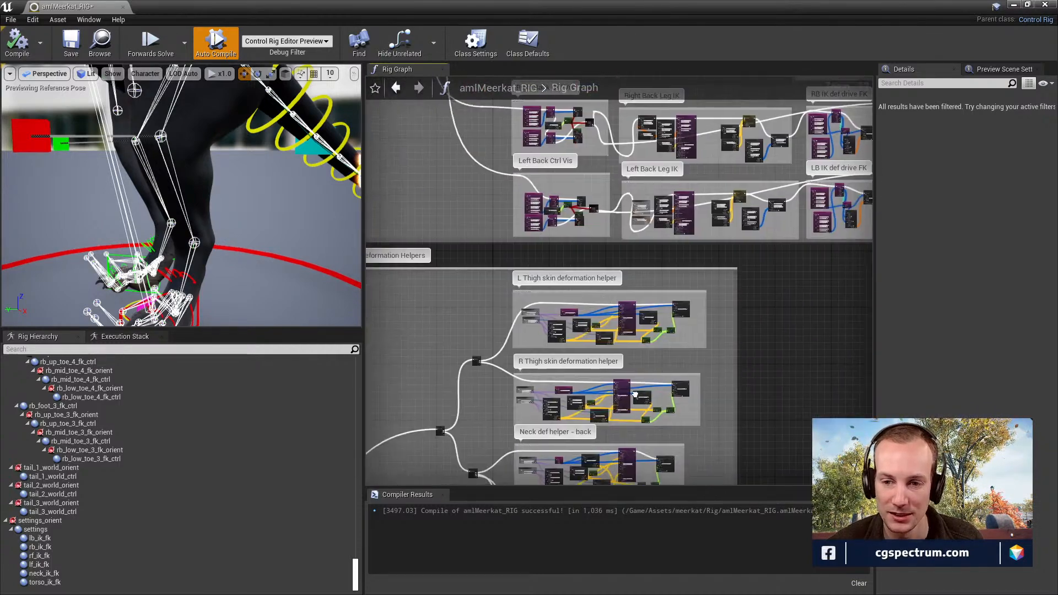
# Examine the toe bone Items nodes in the Snap toe bones to fk ctrls group.
pyautogui.moveTo(588, 405); pyautogui.dragTo(588, 235, button='right')
pyautogui.moveTo(576, 457); pyautogui.dragTo(600, 251, button='right')
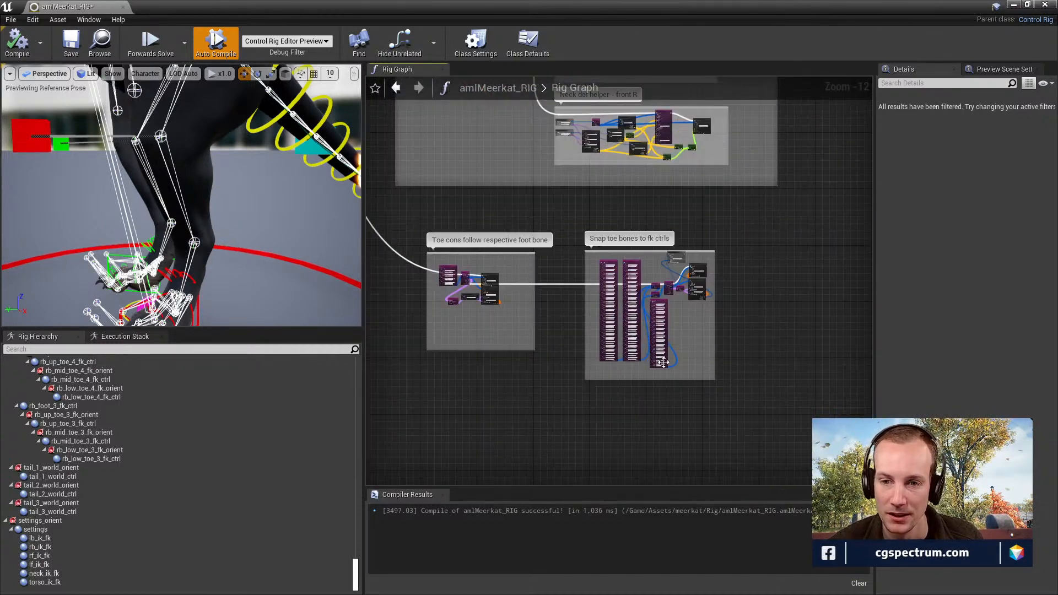
pyautogui.scroll(4, 698, 360)
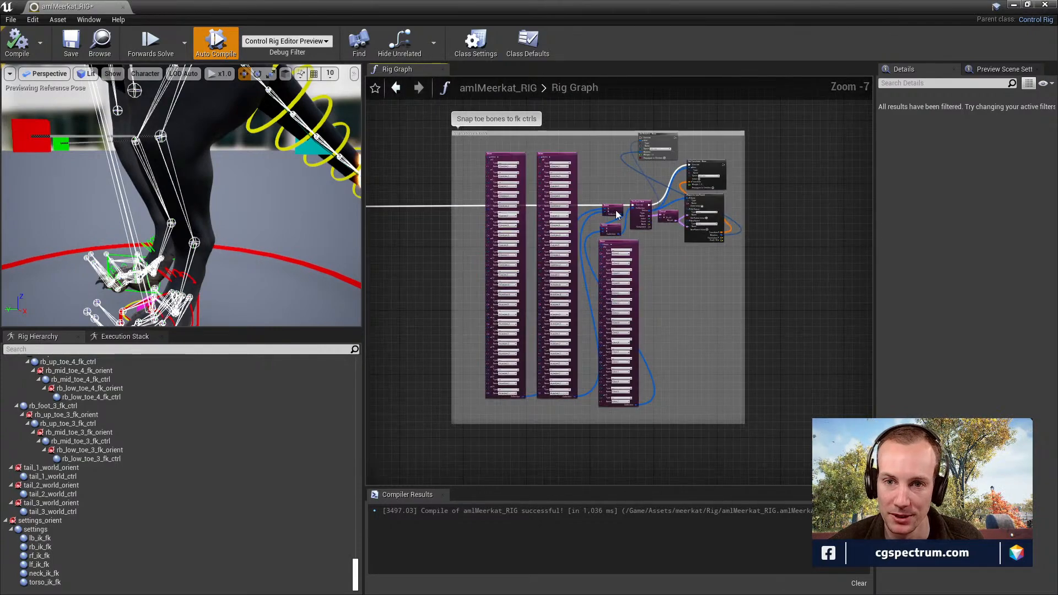
pyautogui.scroll(4, 594, 173)
pyautogui.moveTo(593, 173); pyautogui.dragTo(715, 310, button='right')
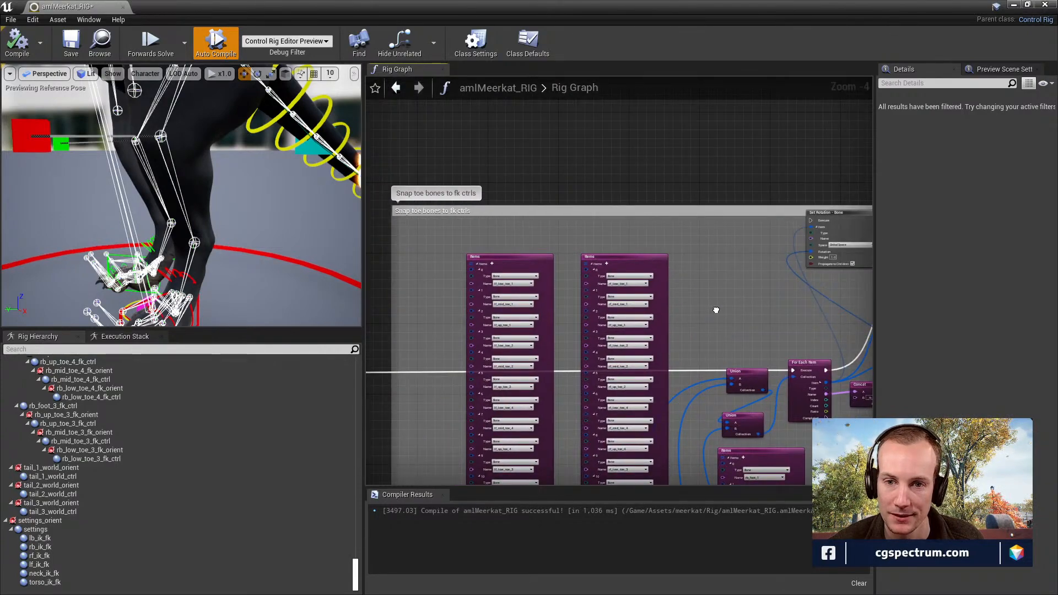
pyautogui.scroll(3, 510, 225)
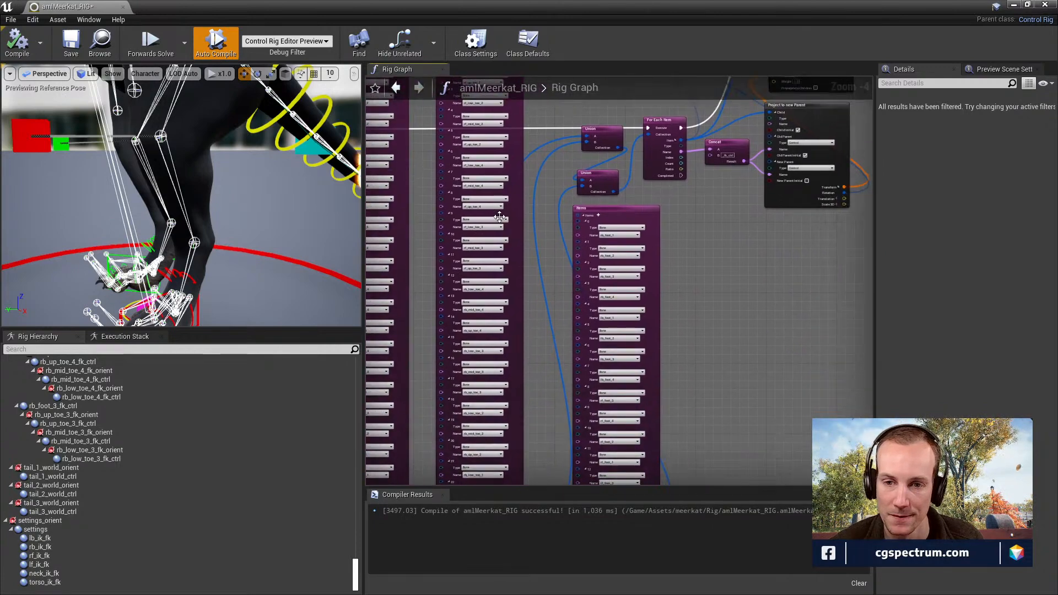
pyautogui.moveTo(551, 160); pyautogui.dragTo(791, 262, button='right')
pyautogui.moveTo(629, 370); pyautogui.dragTo(508, 185, button='right')
# Examine how For Each Item, Concat and Project to new Parent feed Set Transform - Bone in the toe snapping group.
pyautogui.scroll(-1, 573, 224)
pyautogui.scroll(-1, 573, 225)
pyautogui.moveTo(689, 240); pyautogui.dragTo(423, 310, button='right')
pyautogui.moveTo(552, 397); pyautogui.dragTo(423, 413, button='right')
pyautogui.moveTo(485, 392); pyautogui.dragTo(508, 472, button='right')
pyautogui.scroll(-1, 520, 284)
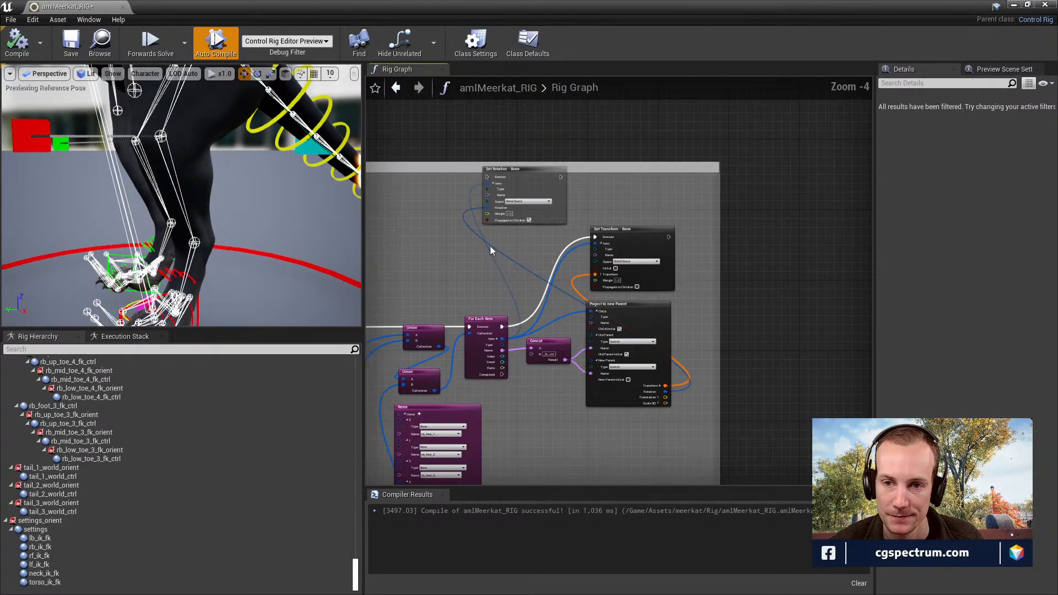
pyautogui.moveTo(454, 233); pyautogui.dragTo(480, 269, button='right')
pyautogui.scroll(1, 480, 270)
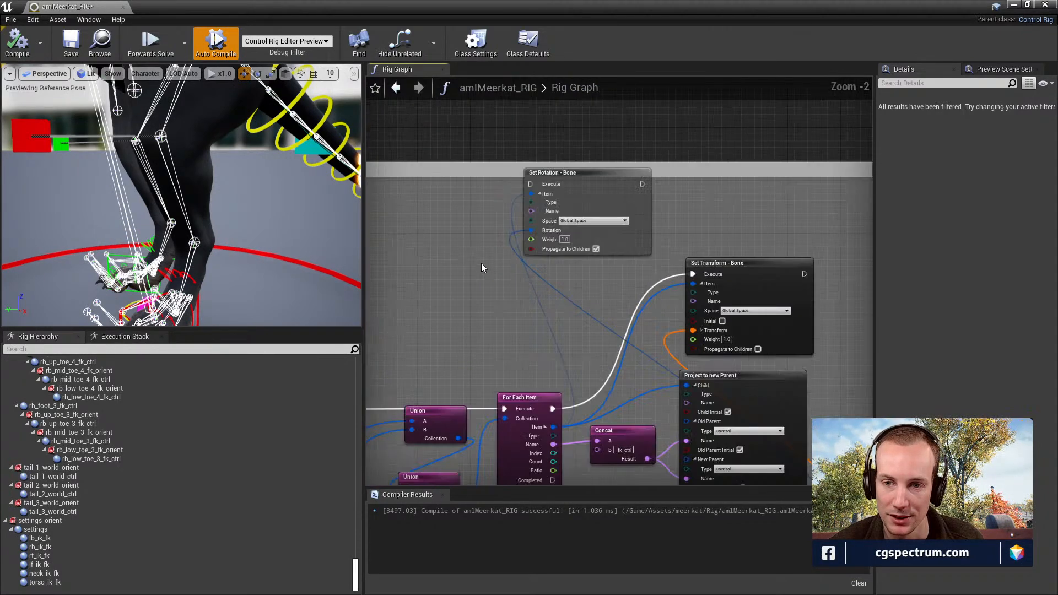
pyautogui.scroll(3, 481, 263)
pyautogui.moveTo(541, 302); pyautogui.dragTo(607, 270, button='right')
# Look back over the neck deformation helper groups and return to the start of the Limbs group.
pyautogui.scroll(-2, 466, 218)
pyautogui.scroll(-3, 607, 271)
pyautogui.moveTo(521, 243); pyautogui.dragTo(642, 395, button='right')
pyautogui.moveTo(631, 224); pyautogui.dragTo(666, 408, button='right')
pyautogui.scroll(-4, 643, 197)
pyautogui.moveTo(643, 198); pyautogui.dragTo(636, 455, button='right')
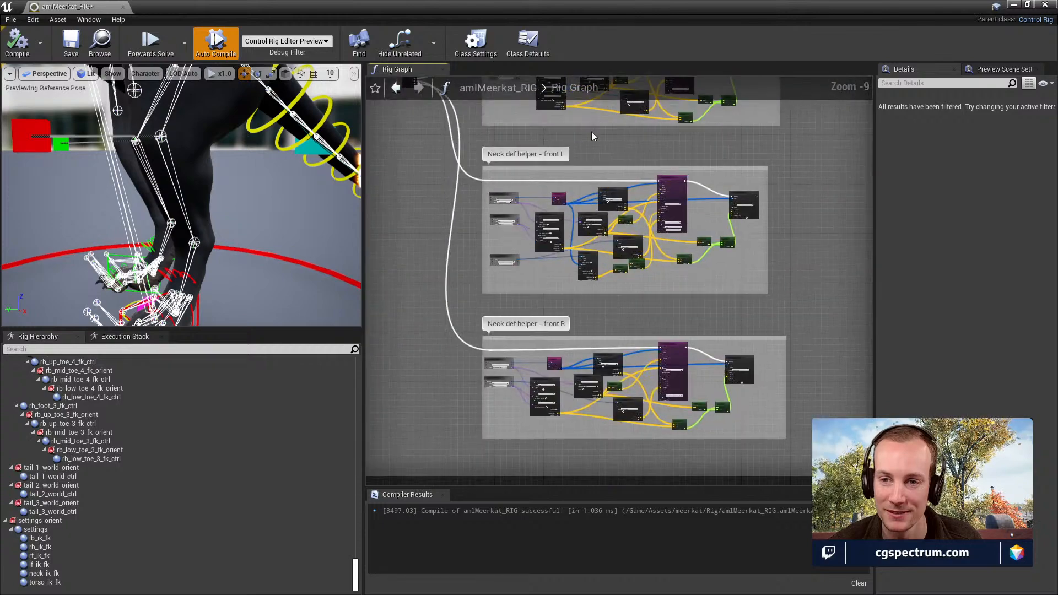
pyautogui.moveTo(593, 141); pyautogui.dragTo(646, 332, button='right')
pyautogui.moveTo(660, 214); pyautogui.dragTo(613, 351, button='right')
pyautogui.moveTo(706, 204); pyautogui.dragTo(638, 404, button='right')
pyautogui.moveTo(557, 242); pyautogui.dragTo(627, 430, button='right')
pyautogui.moveTo(529, 220); pyautogui.dragTo(628, 398, button='right')
pyautogui.moveTo(564, 210); pyautogui.dragTo(722, 298, button='right')
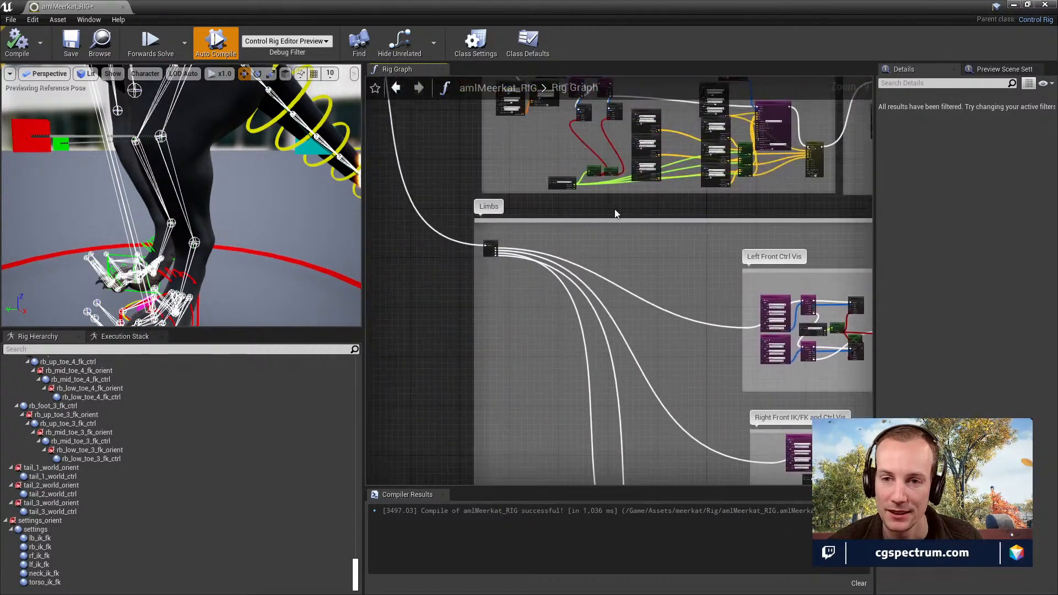
# Examine the Project to new Parent and Aim nodes for rf_shoulder in the Shoulders group.
pyautogui.moveTo(610, 201); pyautogui.dragTo(648, 338, button='right')
pyautogui.moveTo(478, 154); pyautogui.dragTo(570, 289, button='right')
pyautogui.moveTo(553, 246); pyautogui.dragTo(666, 304, button='right')
pyautogui.moveTo(810, 233); pyautogui.dragTo(537, 308, button='right')
pyautogui.moveTo(741, 234); pyautogui.dragTo(773, 154, button='right')
pyautogui.scroll(3, 721, 252)
pyautogui.scroll(6, 708, 164)
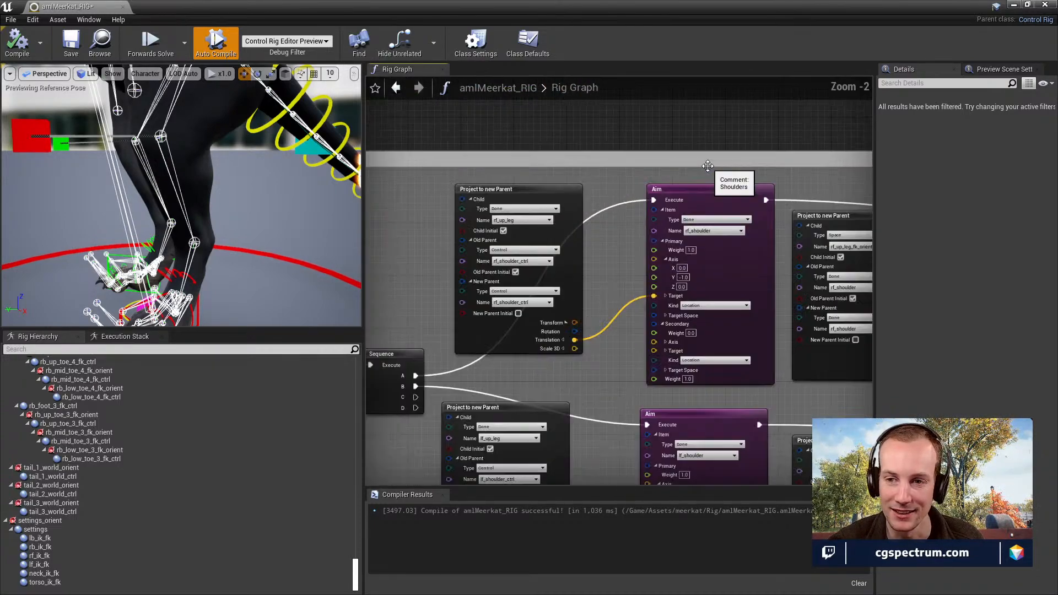
pyautogui.moveTo(591, 169); pyautogui.dragTo(663, 83, button='right')
pyautogui.moveTo(663, 129); pyautogui.dragTo(673, 230, button='right')
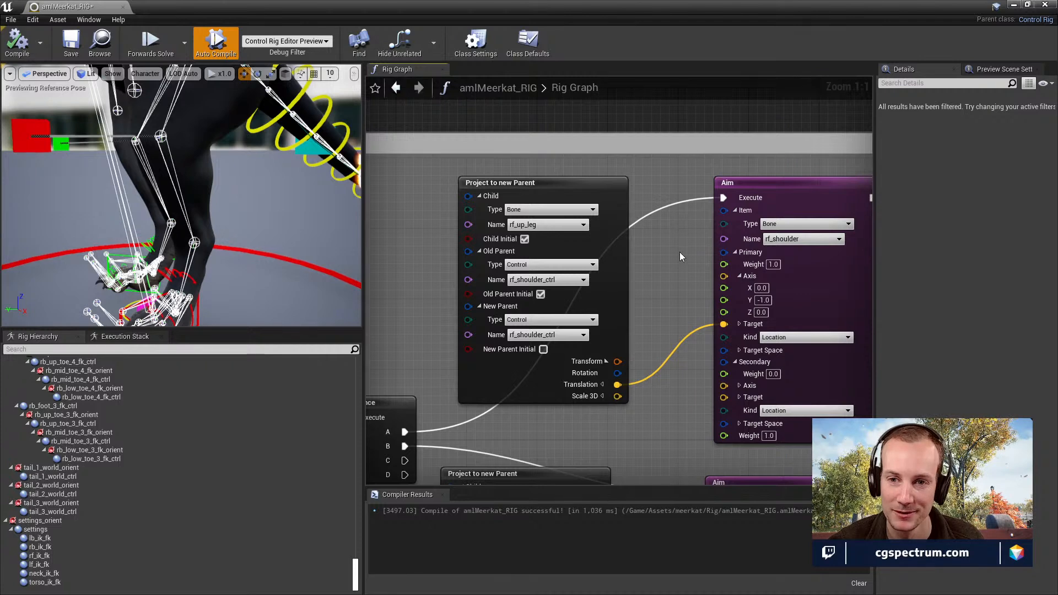
pyautogui.moveTo(648, 273); pyautogui.dragTo(403, 221, button='right')
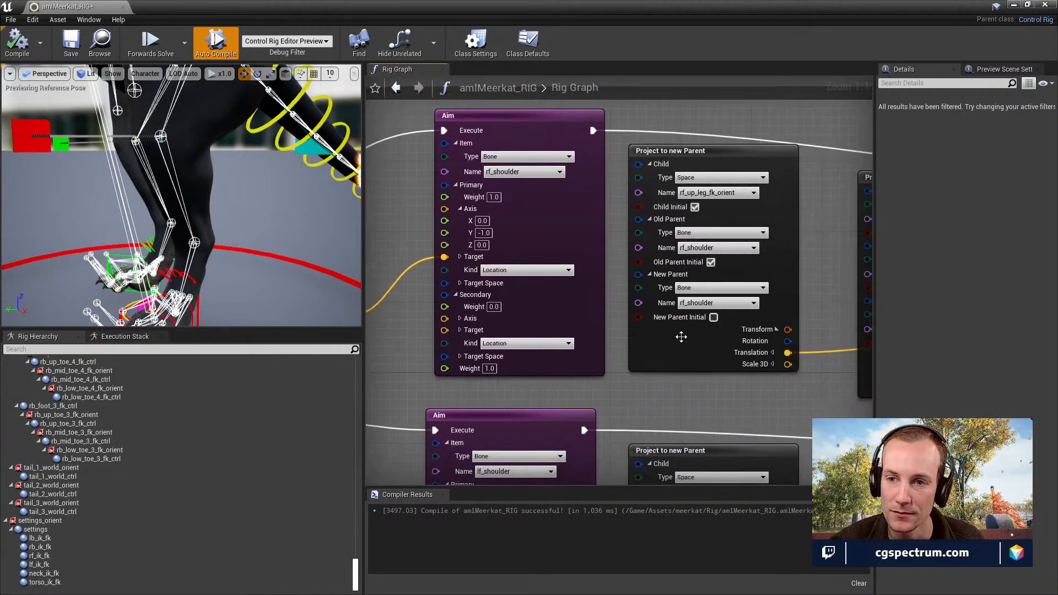
# Review the remaining shoulder projection nodes and the Aim nodes in the group below, and close the amlMeerkat_RIG graph.
pyautogui.moveTo(657, 330); pyautogui.dragTo(501, 310, button='right')
pyautogui.moveTo(647, 366); pyautogui.dragTo(624, 207, button='right')
pyautogui.scroll(-4, 592, 381)
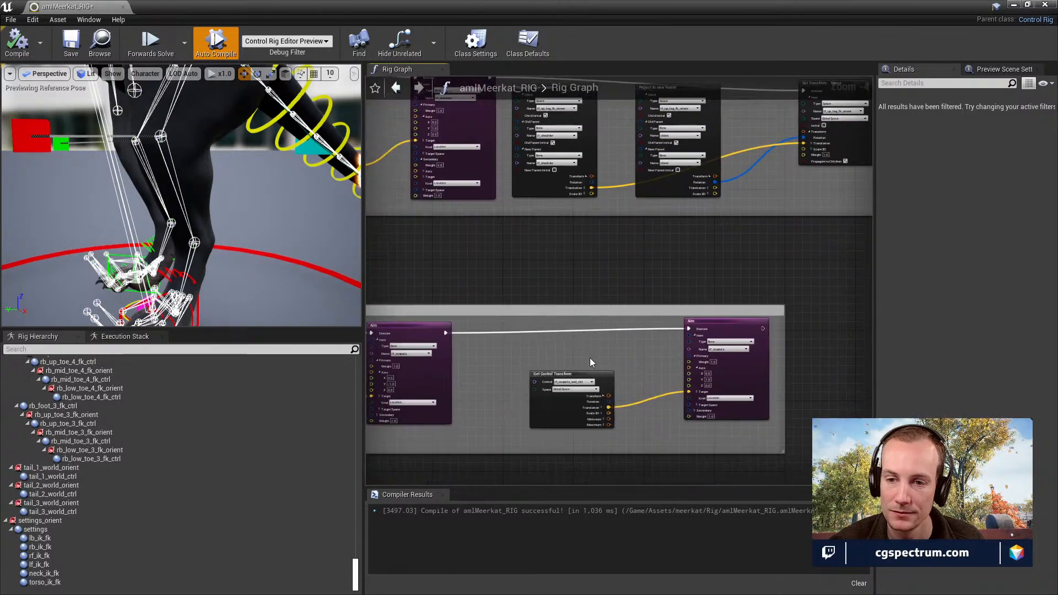
pyautogui.click(122, 6)
# Select the control beside the eye on the meerkat's face in the level and rotate it back and forth.
pyautogui.keyDown('alt'); pyautogui.moveTo(654, 211); pyautogui.dragTo(641, 248); pyautogui.keyUp('alt')
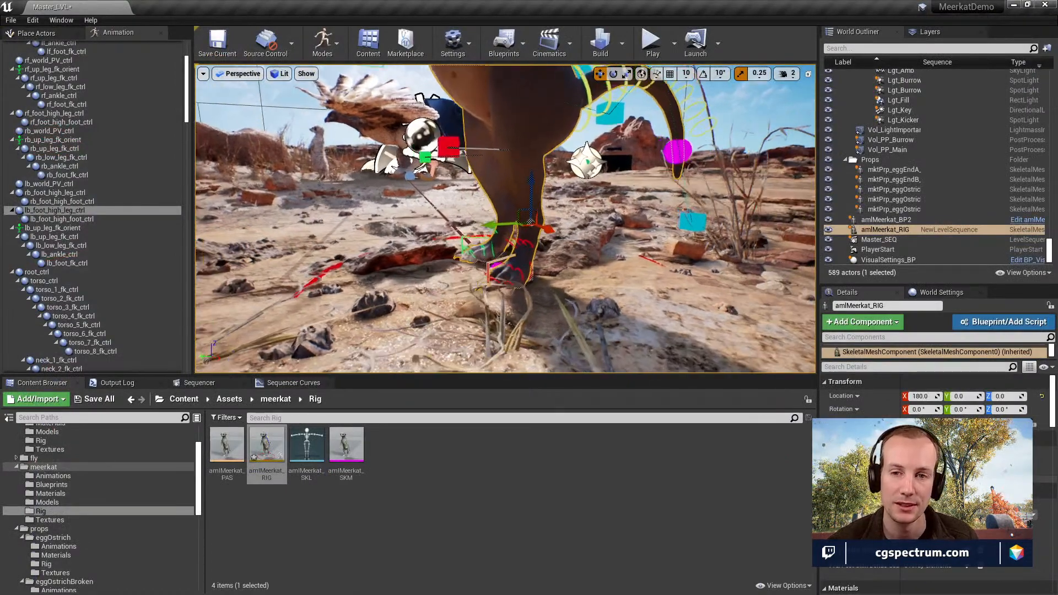
pyautogui.keyDown('alt'); pyautogui.moveTo(628, 220); pyautogui.dragTo(635, 285, button='middle'); pyautogui.keyUp('alt')
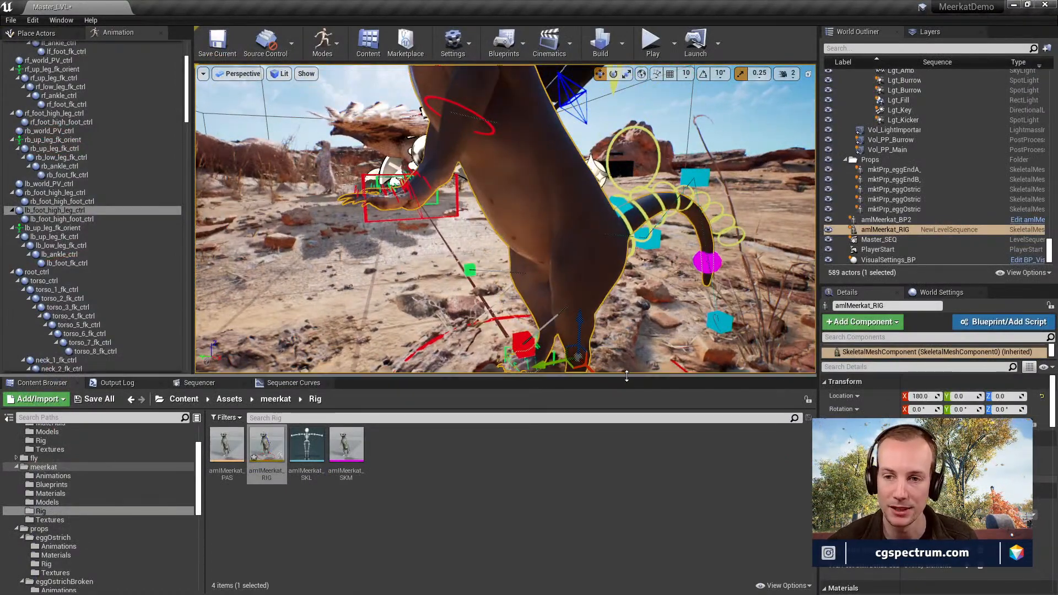
pyautogui.moveTo(636, 309); pyautogui.dragTo(617, 325, button='right')
pyautogui.press('e')
pyautogui.press('e')
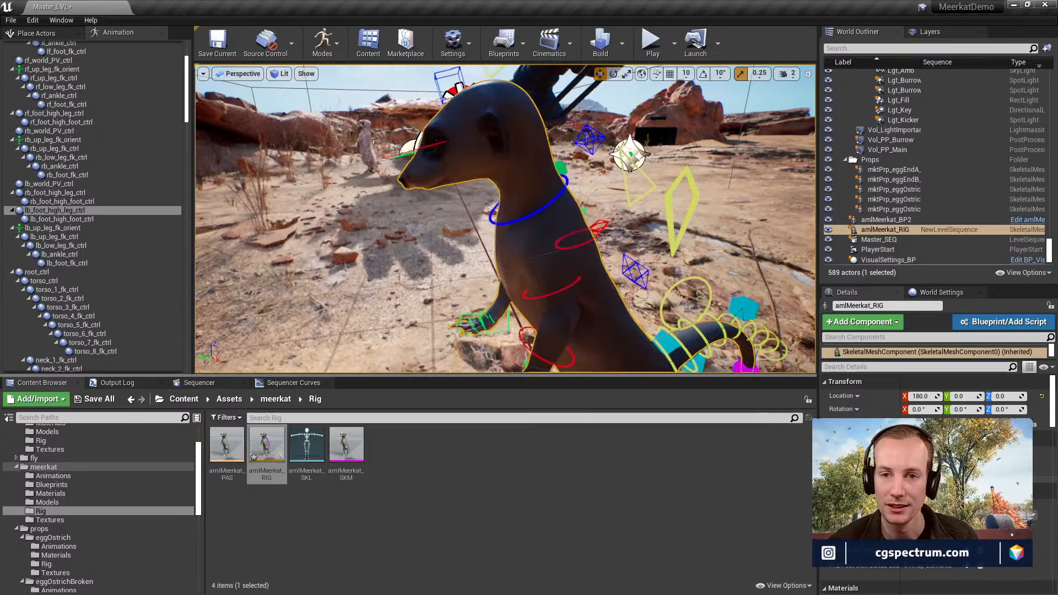
pyautogui.press('a')
pyautogui.moveTo(616, 248); pyautogui.dragTo(650, 274, button='right')
pyautogui.press('e')
pyautogui.click(380, 146)
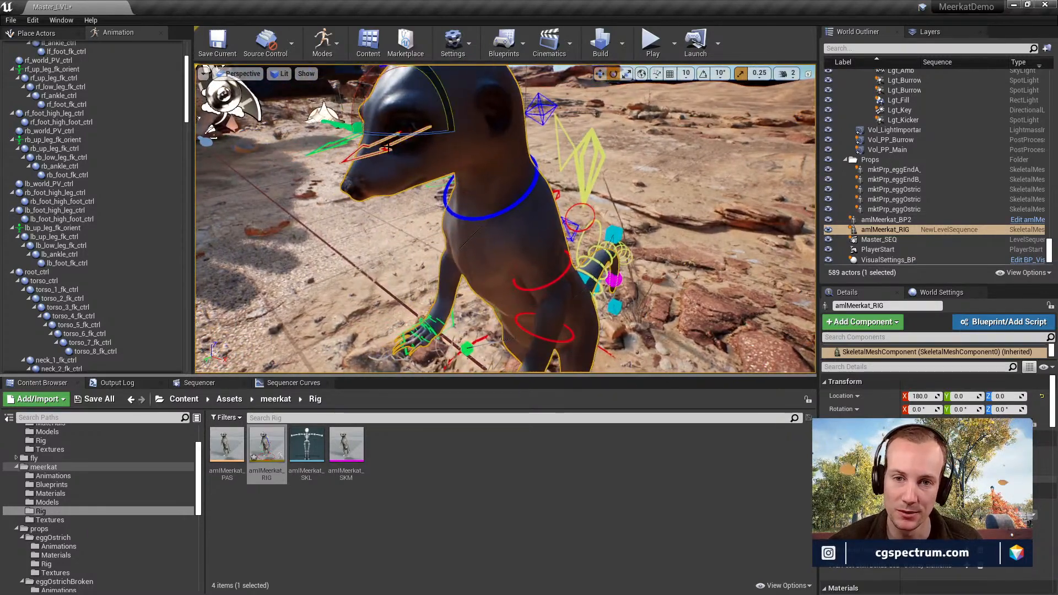
pyautogui.press('e')
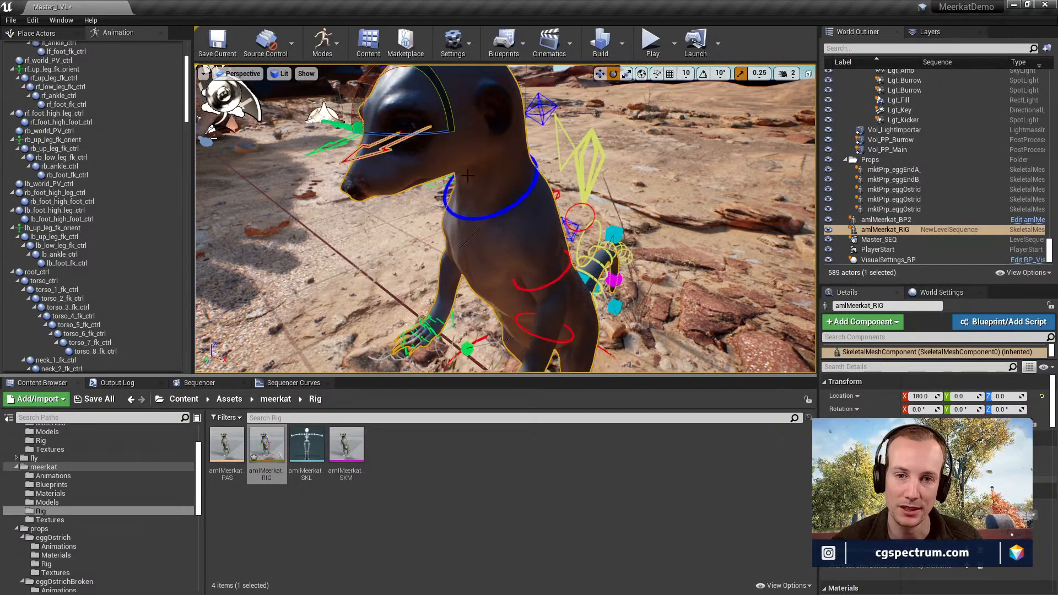
pyautogui.moveTo(376, 115); pyautogui.dragTo(379, 117, button='right')
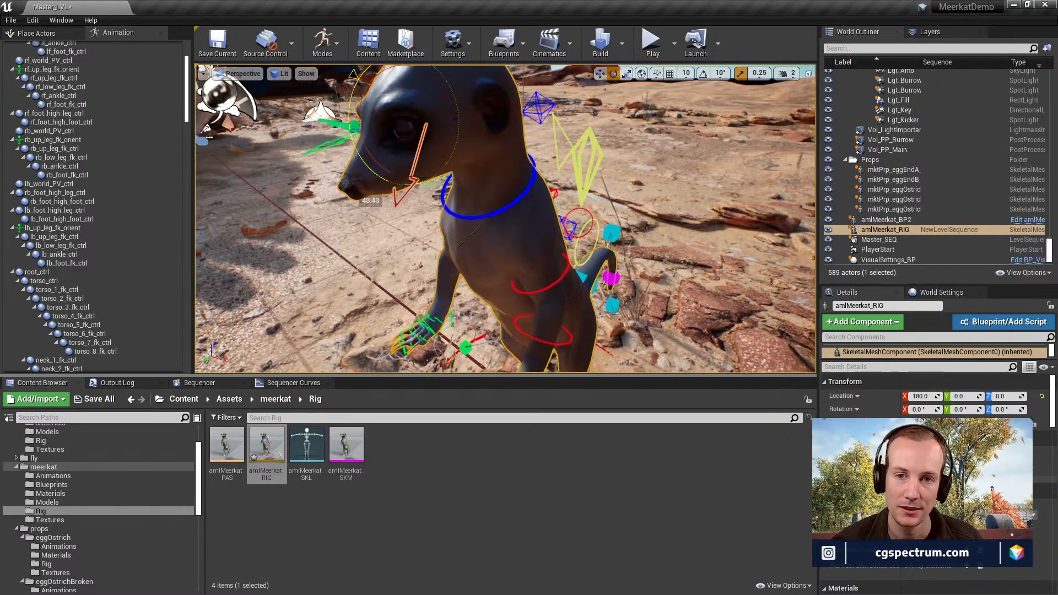
pyautogui.moveTo(380, 162); pyautogui.dragTo(365, 142)
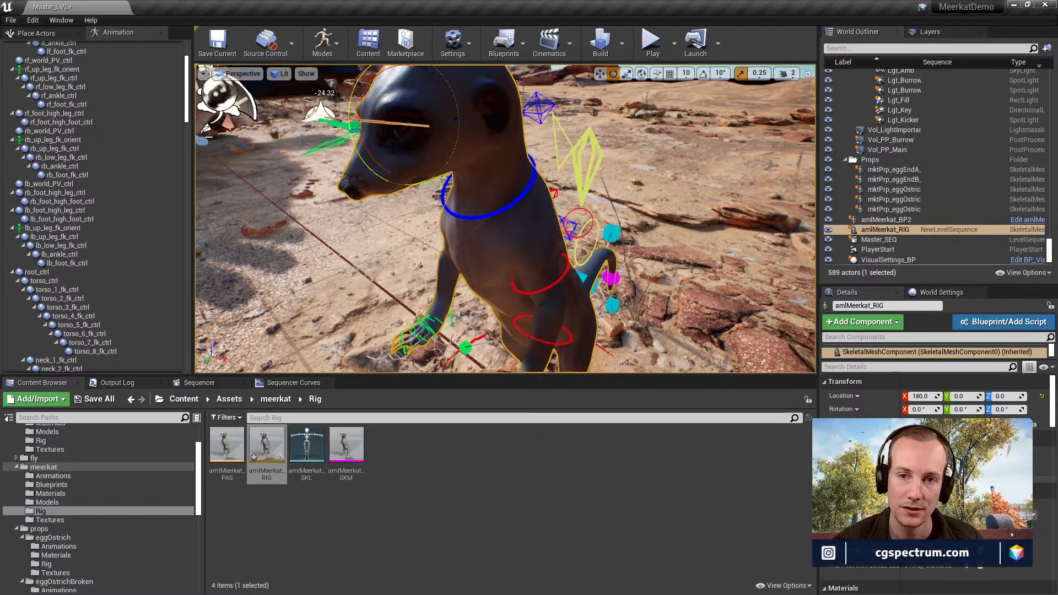
pyautogui.moveTo(353, 108); pyautogui.dragTo(377, 162, button='right')
pyautogui.click(439, 158)
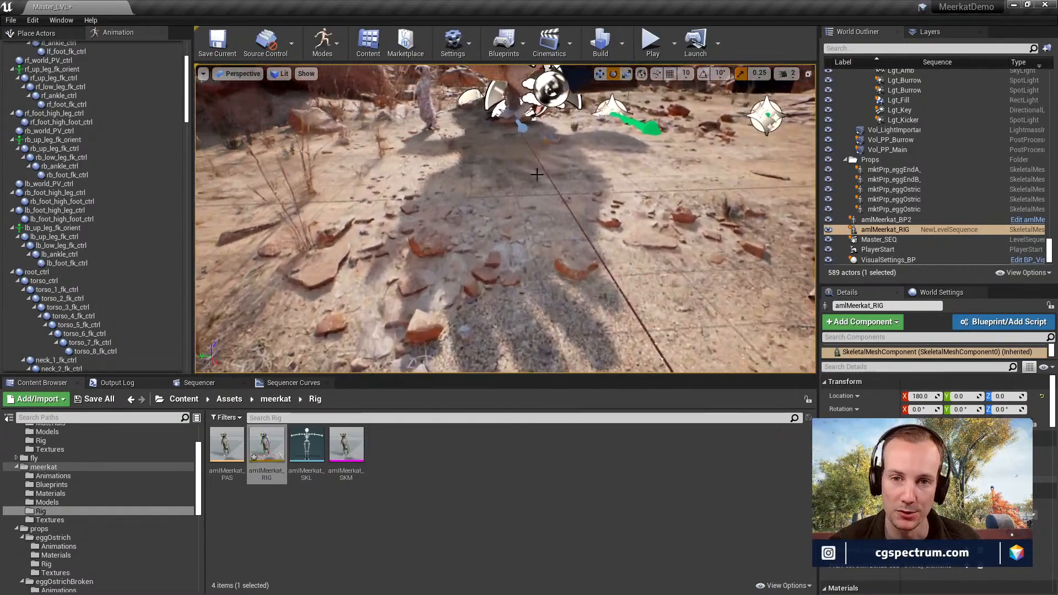
pyautogui.moveTo(565, 182); pyautogui.dragTo(616, 174, button='right')
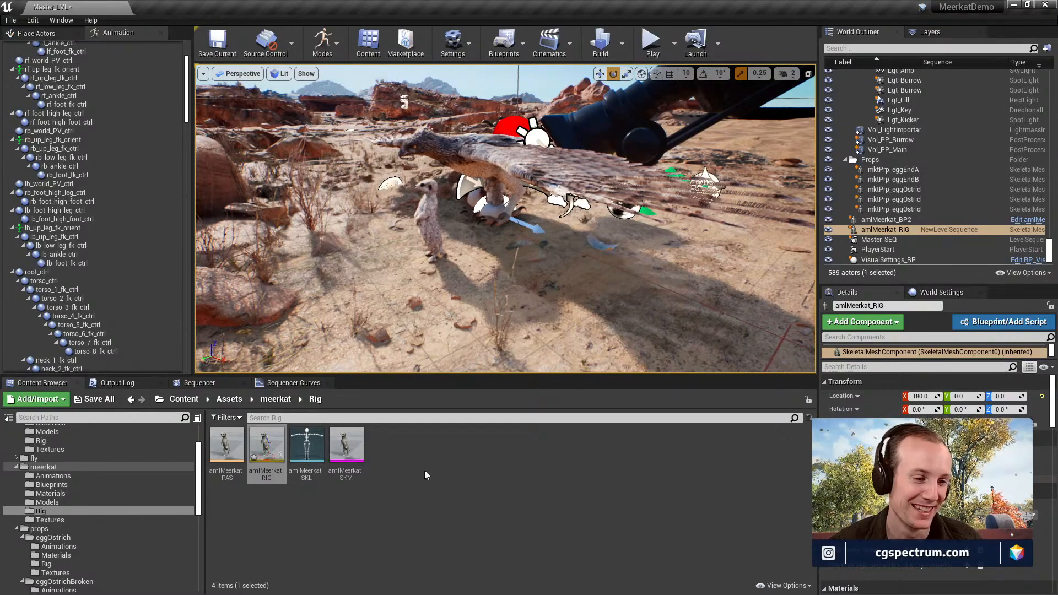
pyautogui.moveTo(501, 215); pyautogui.dragTo(574, 289, button='right')
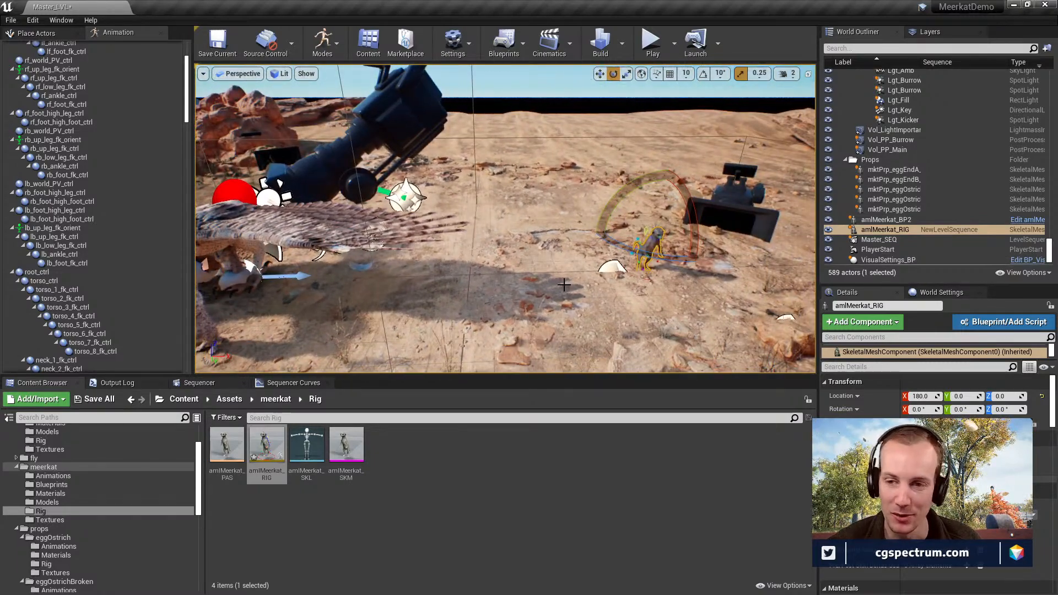
pyautogui.moveTo(643, 238); pyautogui.dragTo(677, 264, button='right')
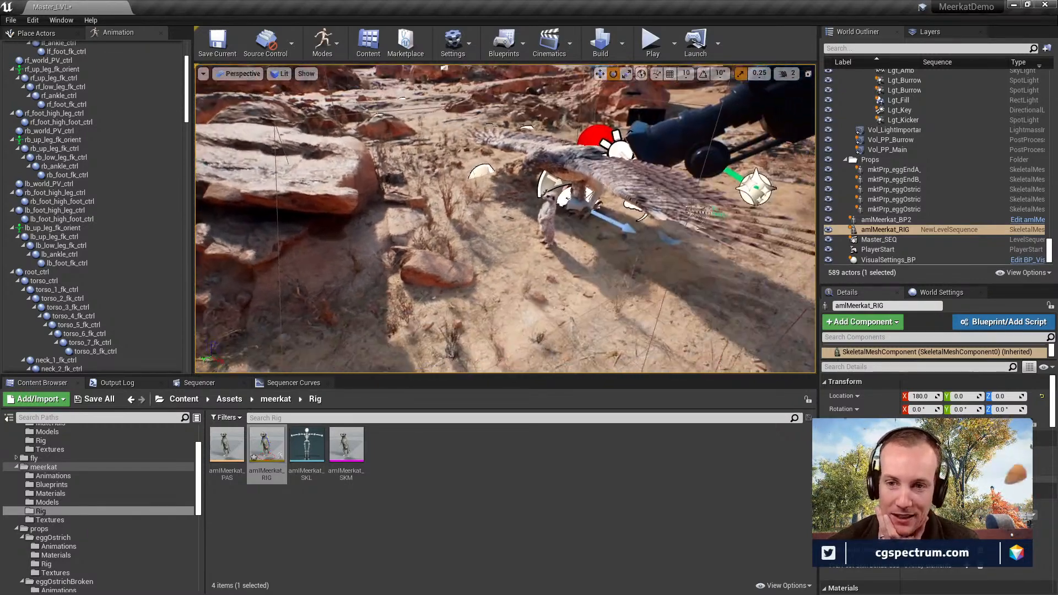
pyautogui.moveTo(505, 219); pyautogui.dragTo(589, 157, button='right')
pyautogui.moveTo(505, 219); pyautogui.dragTo(634, 251, button='right')
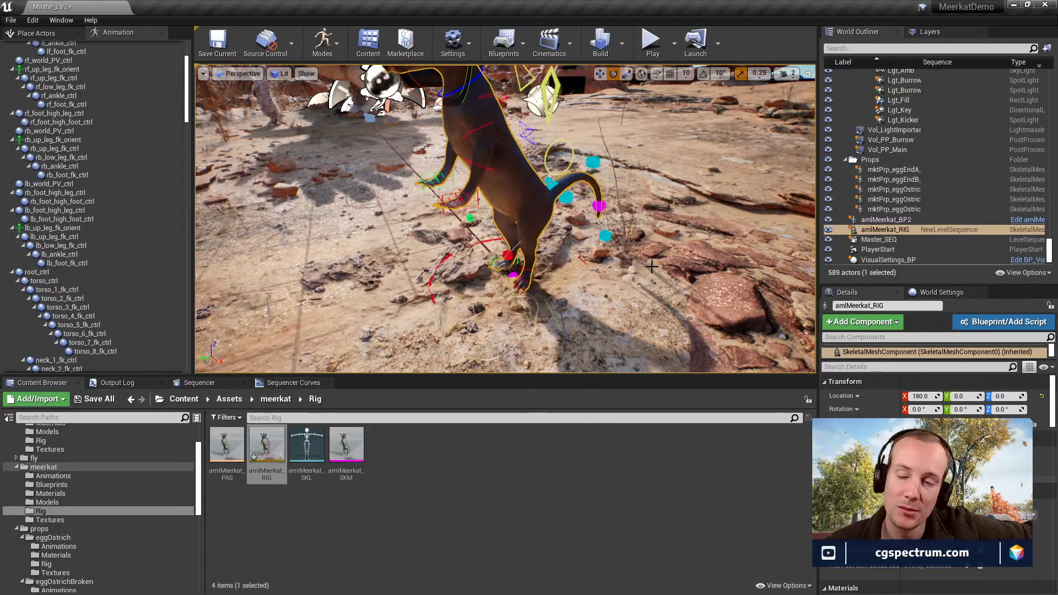
pyautogui.moveTo(537, 241); pyautogui.dragTo(541, 193, button='right')
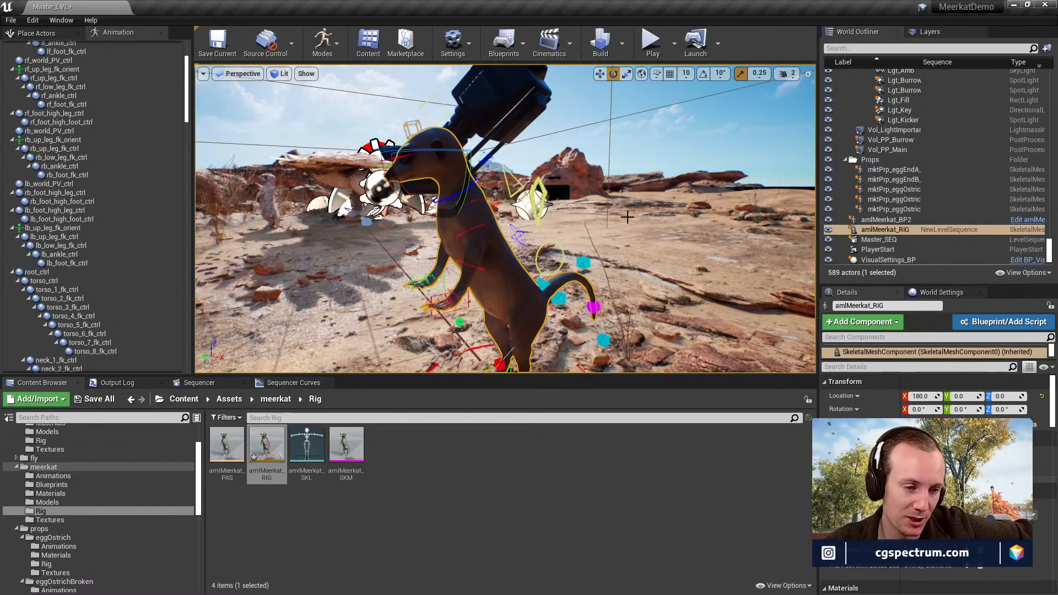
pyautogui.press('s')
pyautogui.moveTo(627, 217); pyautogui.dragTo(637, 257, button='right')
pyautogui.moveTo(516, 179)
pyautogui.mouseDown(button='right')
pyautogui.moveTo(476, 173)
pyautogui.moveTo(521, 148)
pyautogui.moveTo(518, 206)
pyautogui.moveTo(521, 173)
pyautogui.mouseUp(button='right')
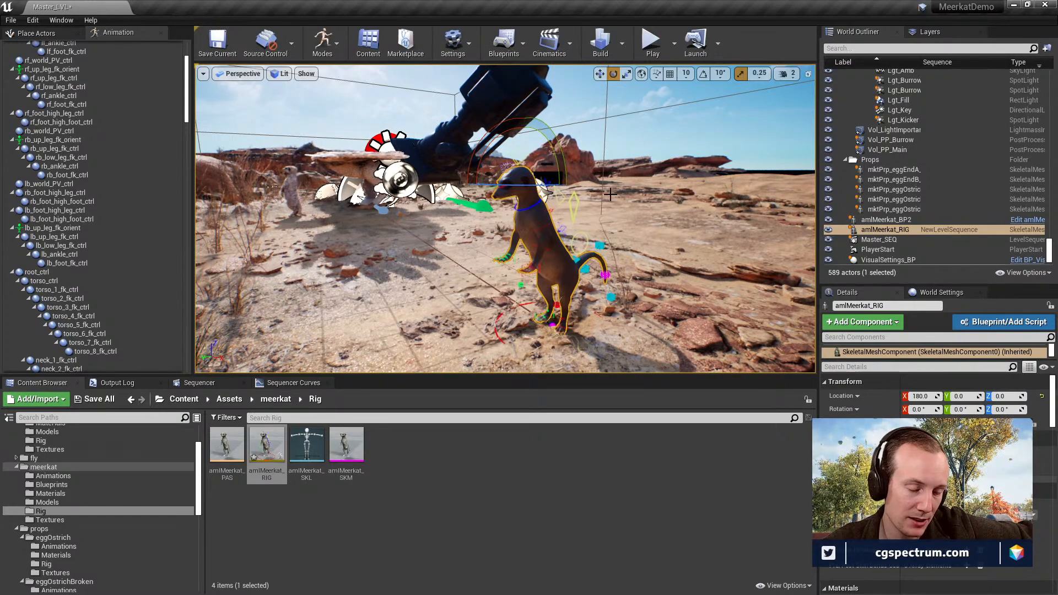
pyautogui.moveTo(658, 169); pyautogui.dragTo(630, 160, button='right')
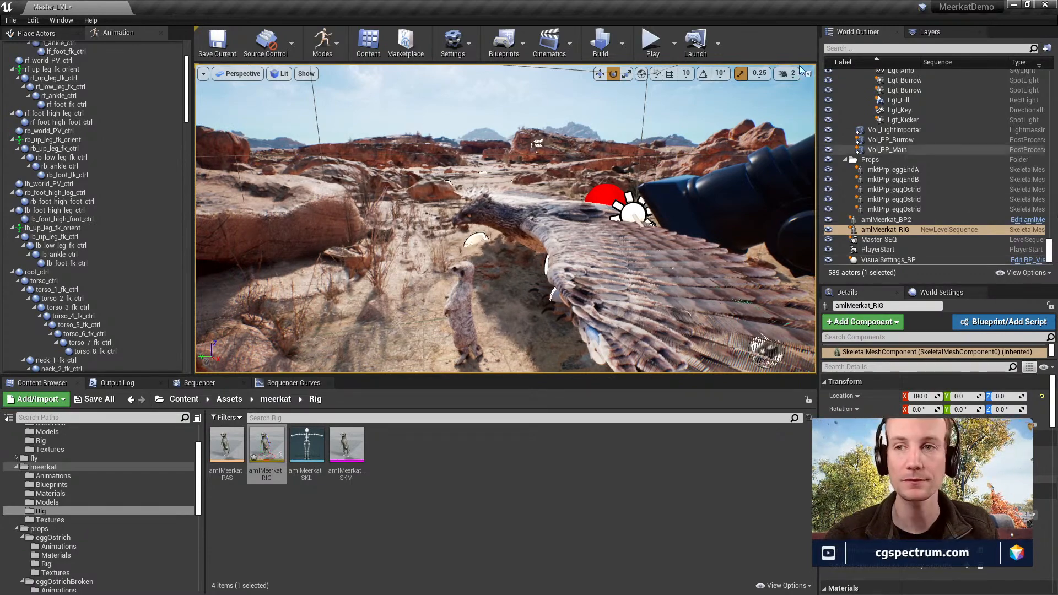
pyautogui.moveTo(750, 3); pyautogui.dragTo(734, 152)
pyautogui.moveTo(636, 165); pyautogui.dragTo(619, 153)
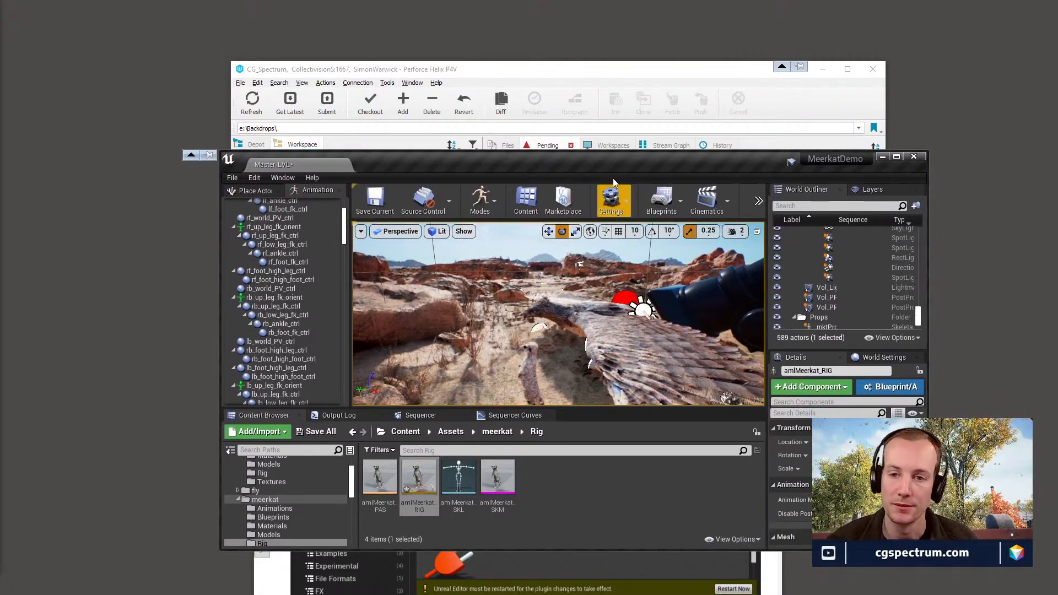
pyautogui.doubleClick(603, 163)
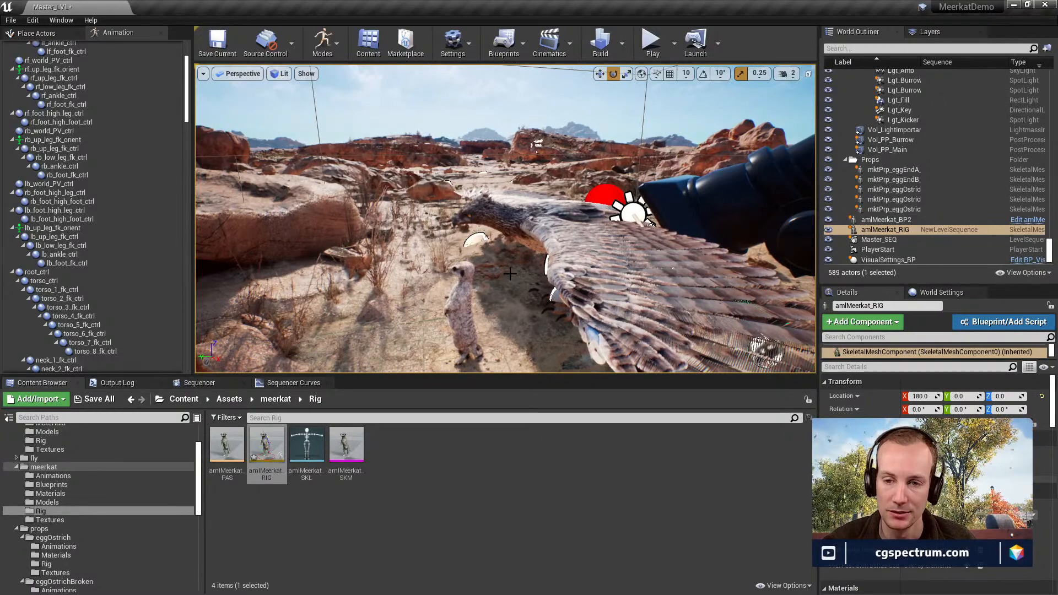
pyautogui.press('f')
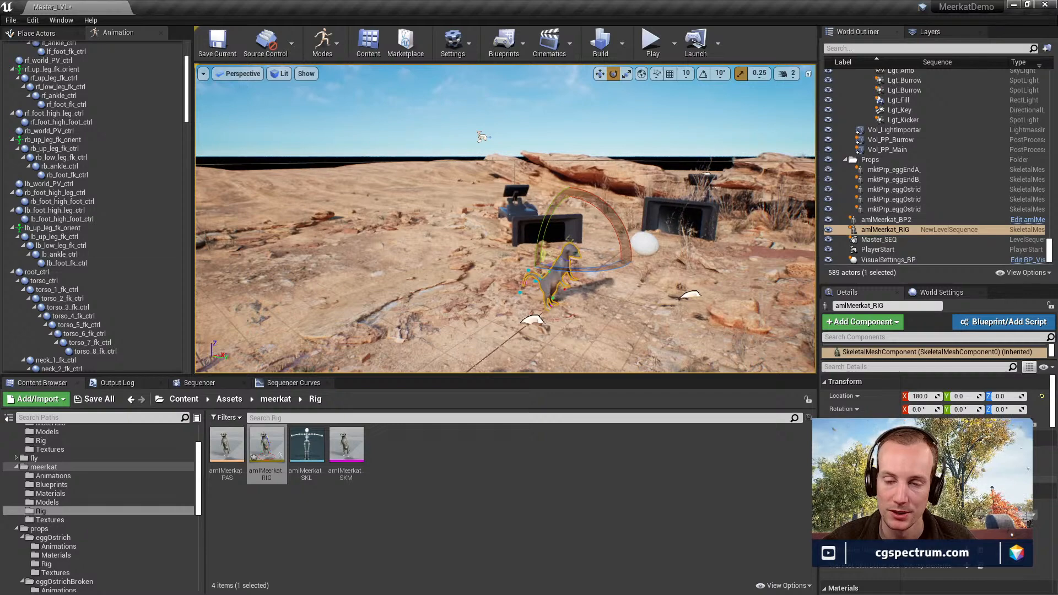
pyautogui.moveTo(505, 219); pyautogui.dragTo(478, 244, button='right')
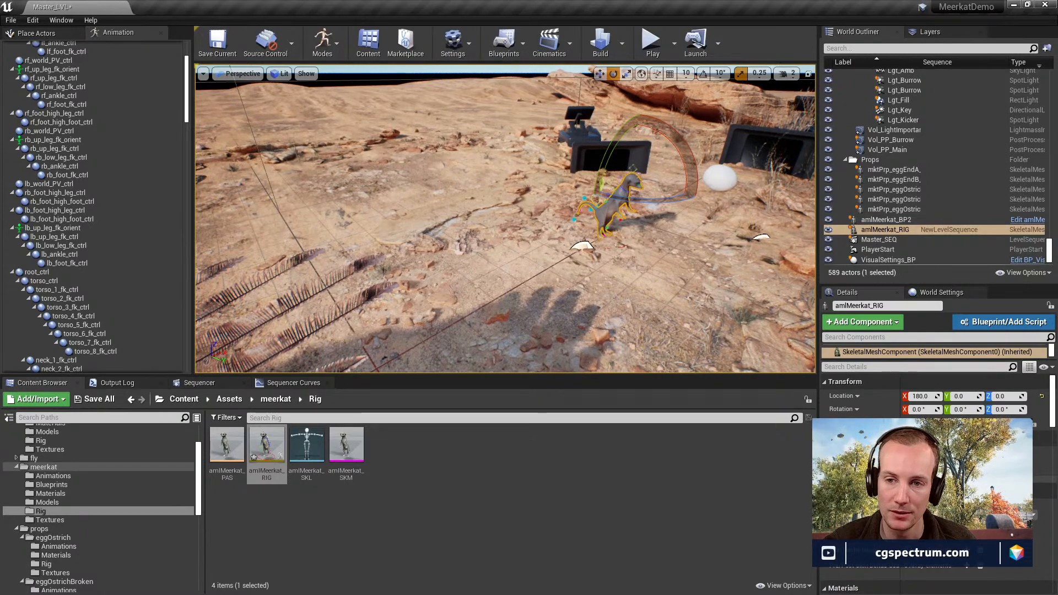
pyautogui.moveTo(505, 219); pyautogui.dragTo(452, 217, button='right')
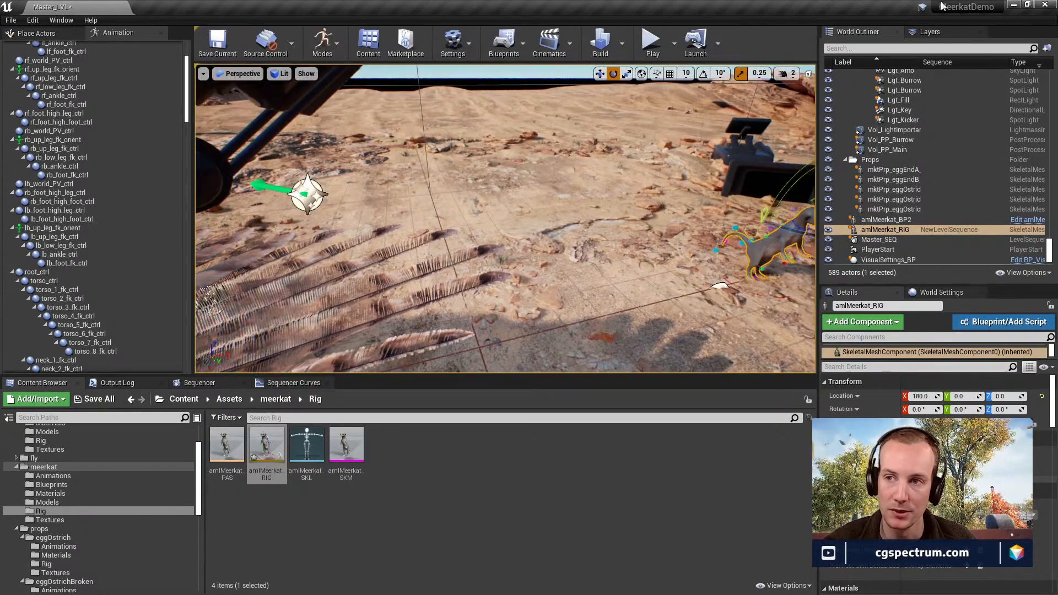
# Close the MeerkatDemo project and save amlMeerkat_RIG, Master_LVL and NewLevelSequence.
pyautogui.doubleClick(858, 9)
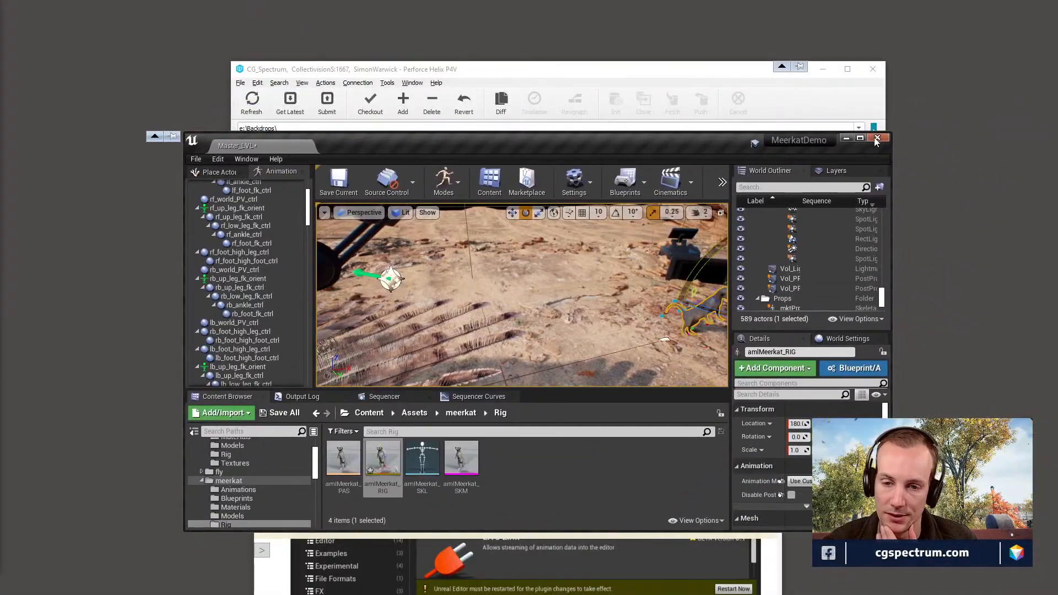
pyautogui.click(876, 138)
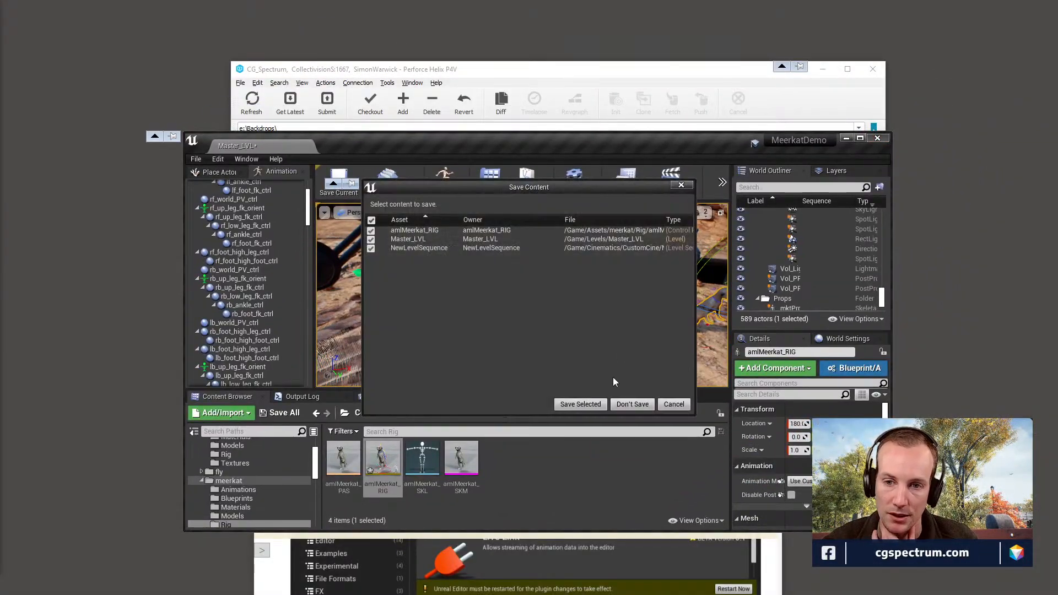
pyautogui.click(568, 407)
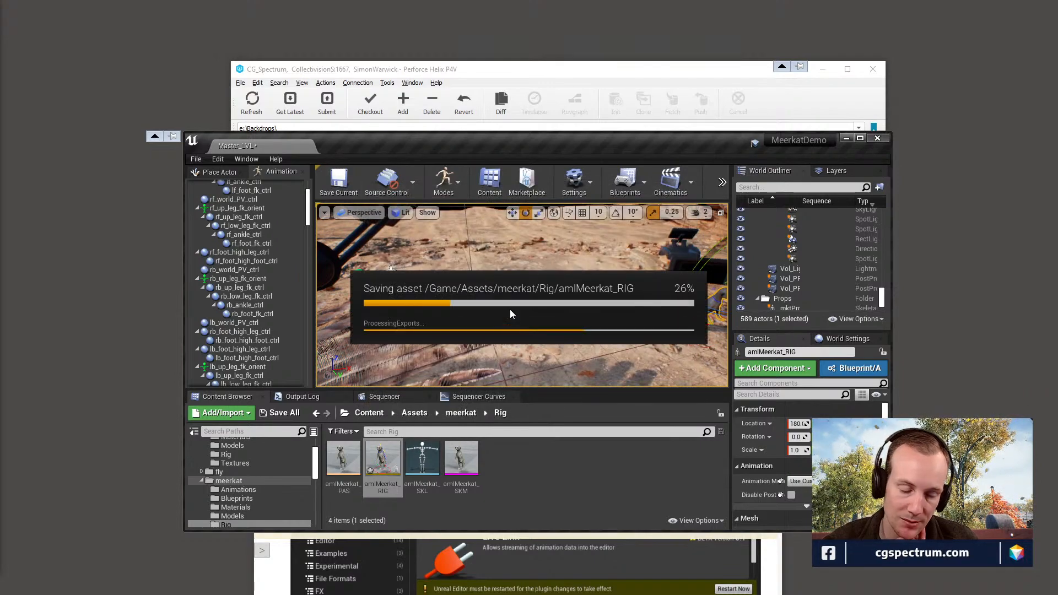
pyautogui.scroll(-7, 358, 264)
pyautogui.scroll(-10, 362, 309)
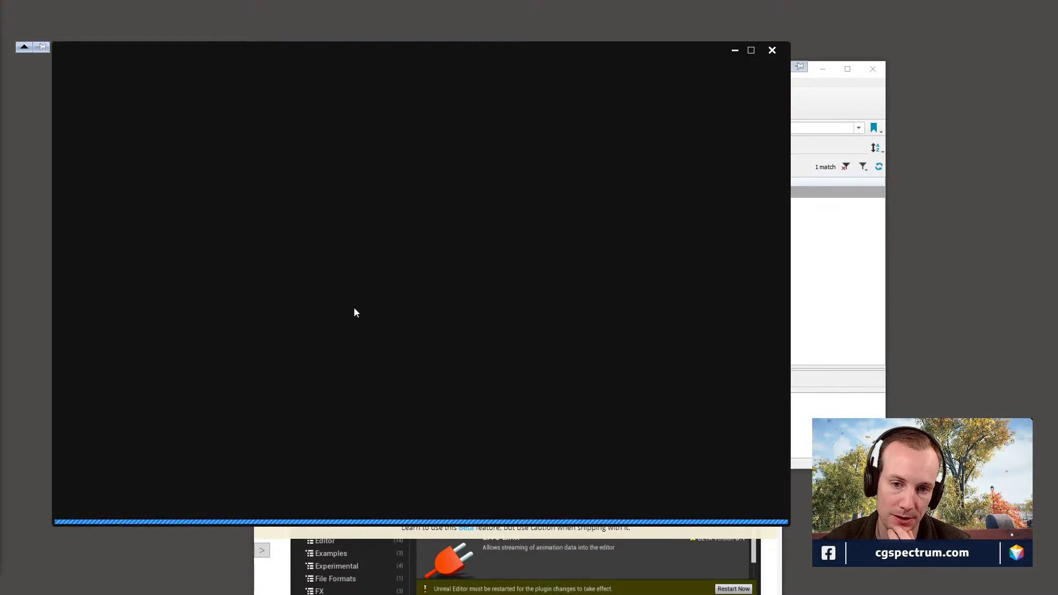
pyautogui.click(736, 49)
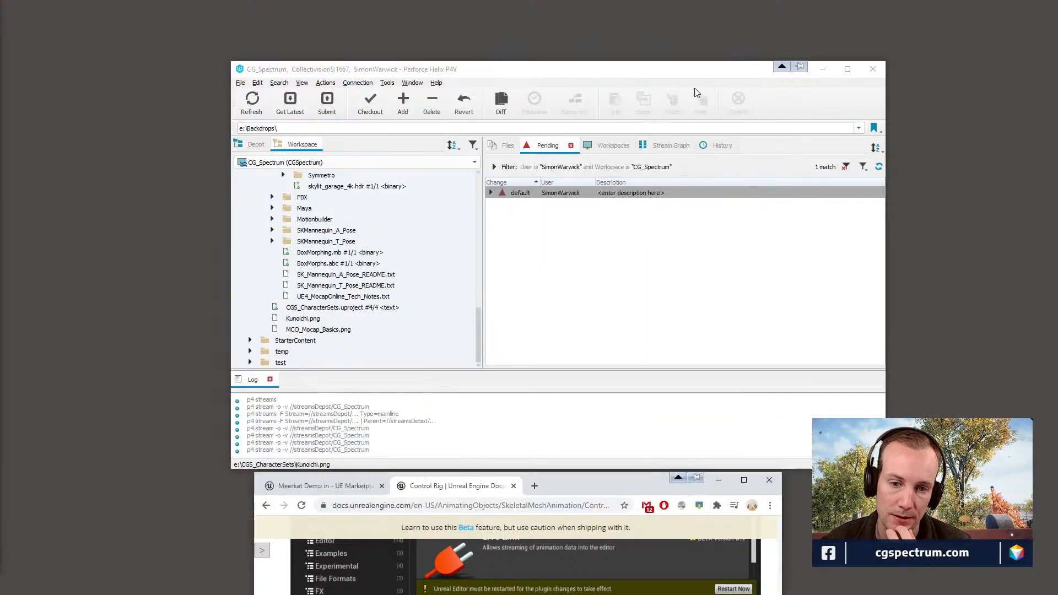
pyautogui.click(327, 309)
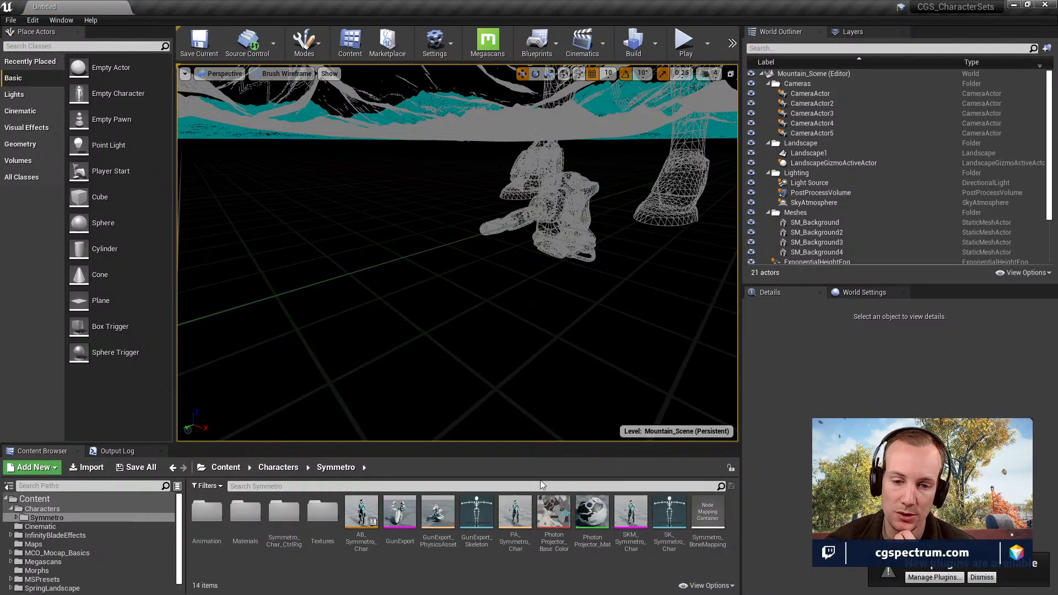
pyautogui.click(1046, 4)
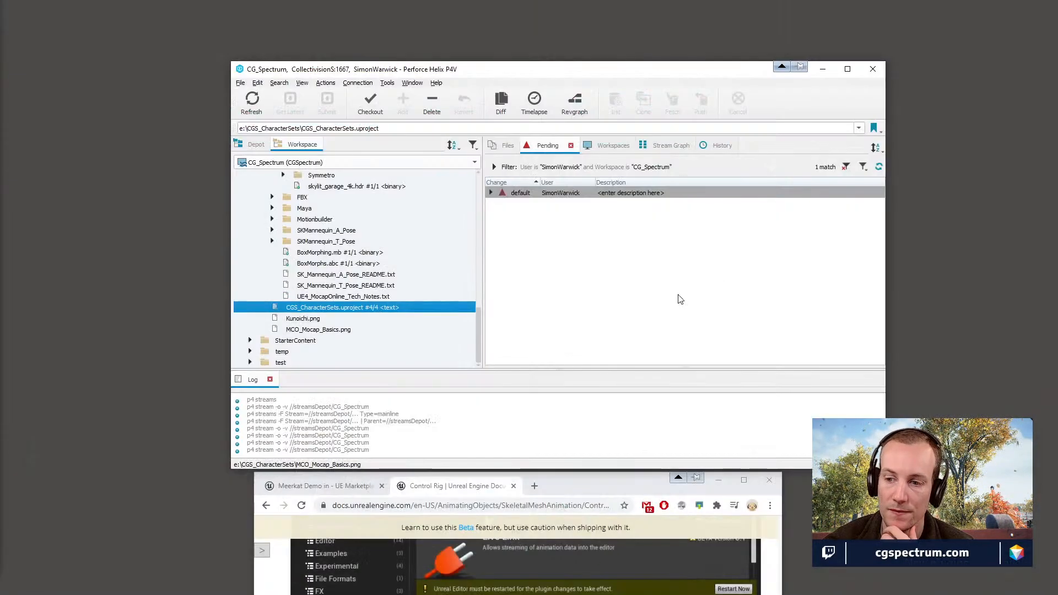
# Open Backdrop.uproject from the Perforce workspace and enlarge the viewport showing the cabin interior.
pyautogui.scroll(8, 356, 320)
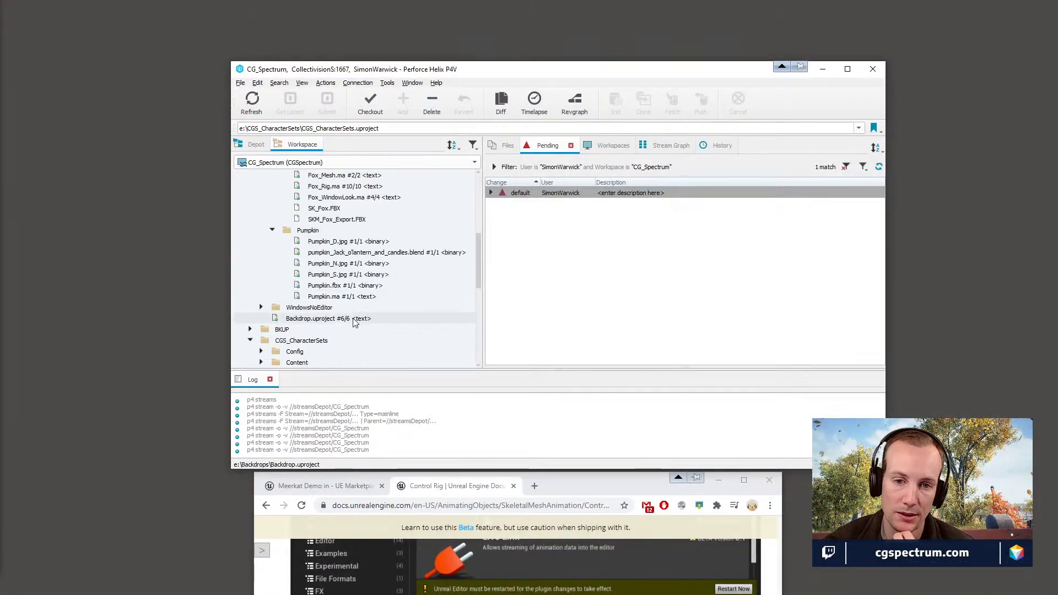
pyautogui.doubleClick(356, 318)
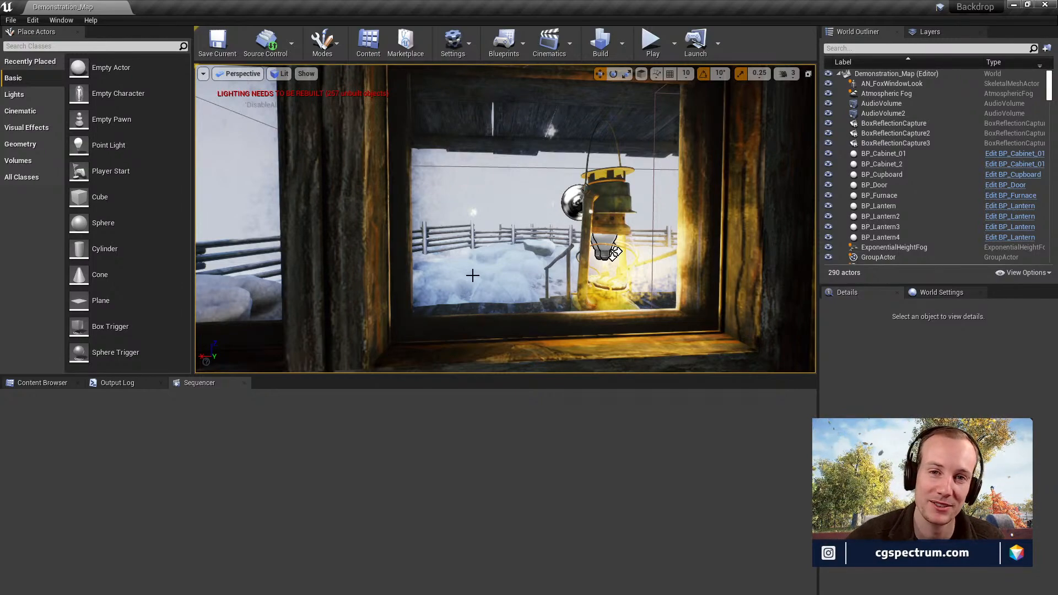
pyautogui.moveTo(539, 347); pyautogui.dragTo(487, 353, button='right')
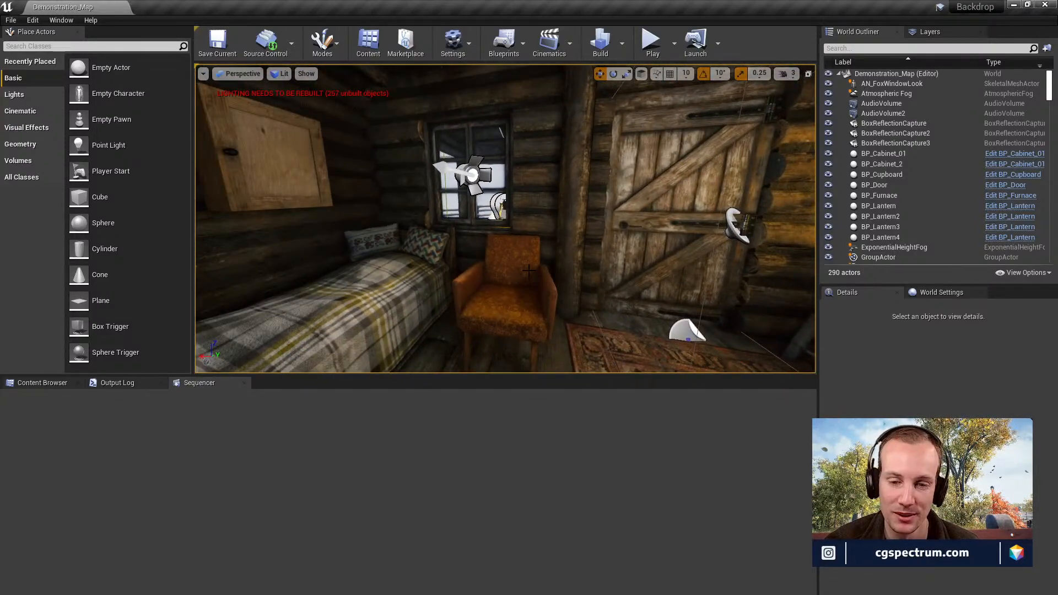
pyautogui.moveTo(524, 374); pyautogui.dragTo(511, 467)
pyautogui.moveTo(515, 353)
pyautogui.mouseDown(button='right')
pyautogui.moveTo(556, 366)
pyautogui.moveTo(501, 361)
pyautogui.mouseUp(button='right')
pyautogui.moveTo(505, 264); pyautogui.dragTo(536, 264, button='right')
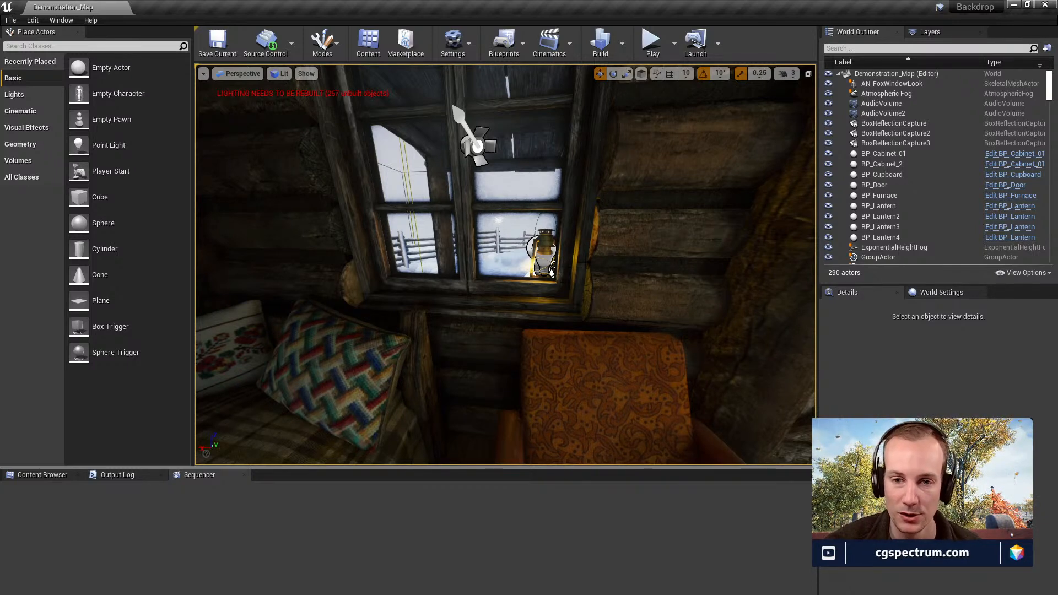
# Display the project's content assets at the Cinematics folder and enlarge the area that lists them.
pyautogui.moveTo(492, 312); pyautogui.dragTo(397, 287, button='right')
pyautogui.press('s')
pyautogui.press('e')
pyautogui.press('w')
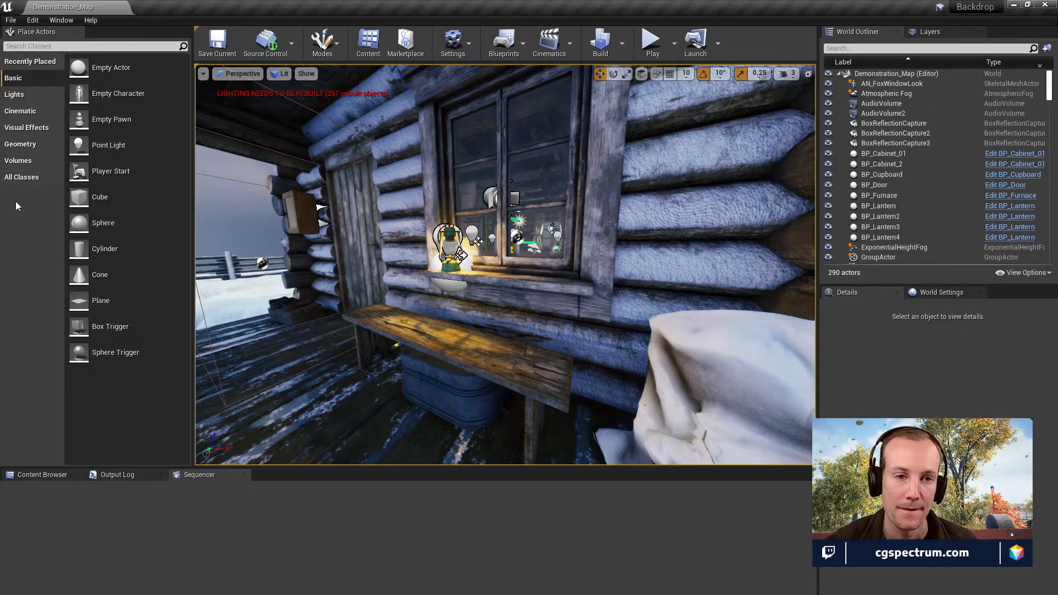
pyautogui.click(29, 476)
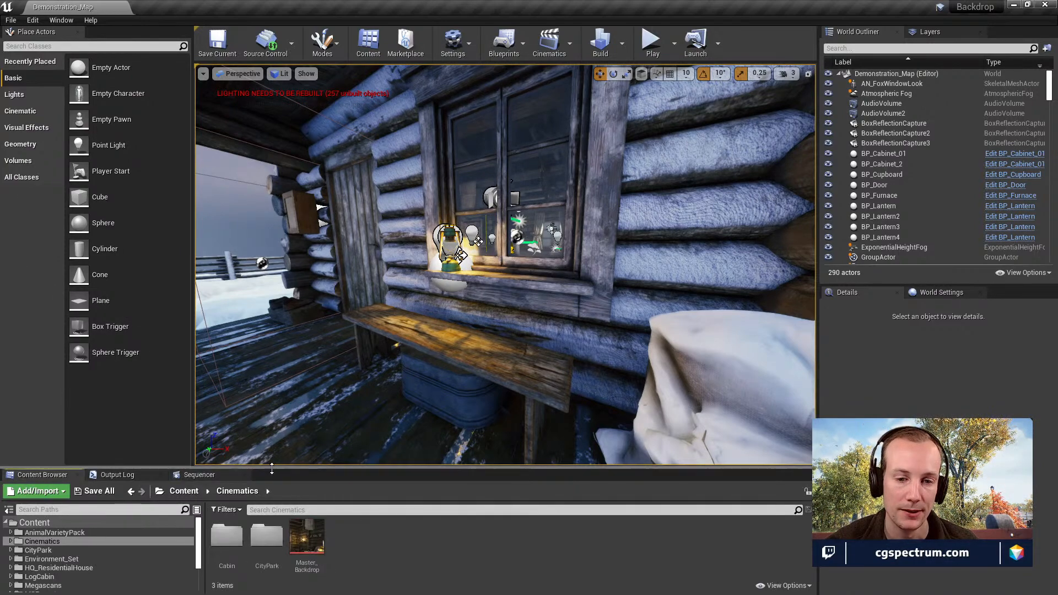
pyautogui.moveTo(272, 468); pyautogui.dragTo(264, 352)
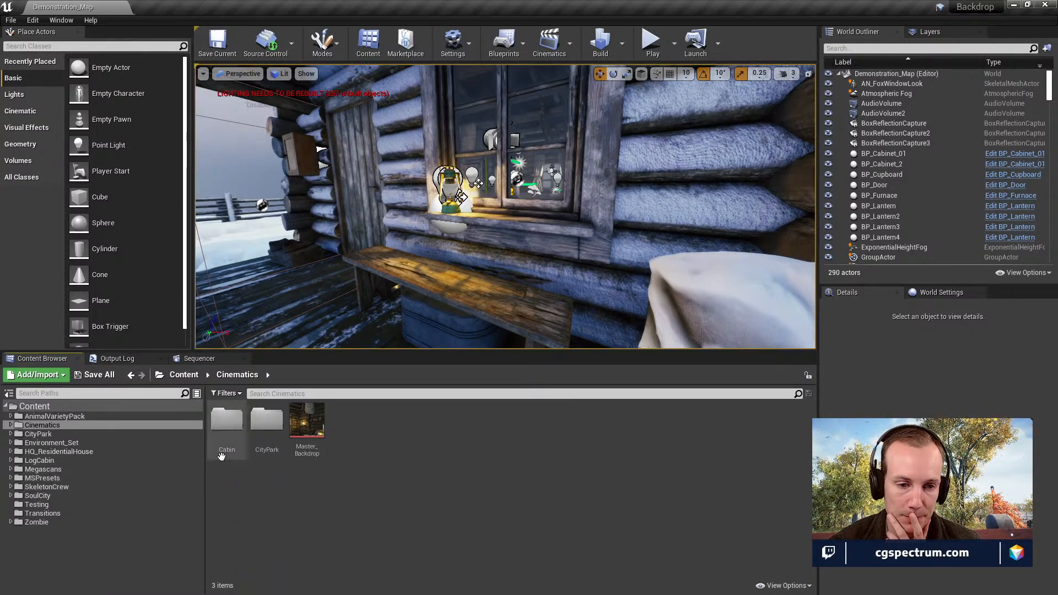
# Duplicate the Shot02_Window sequence in the Cabin folder of Cinematics.
pyautogui.doubleClick(18, 425)
pyautogui.click(40, 442)
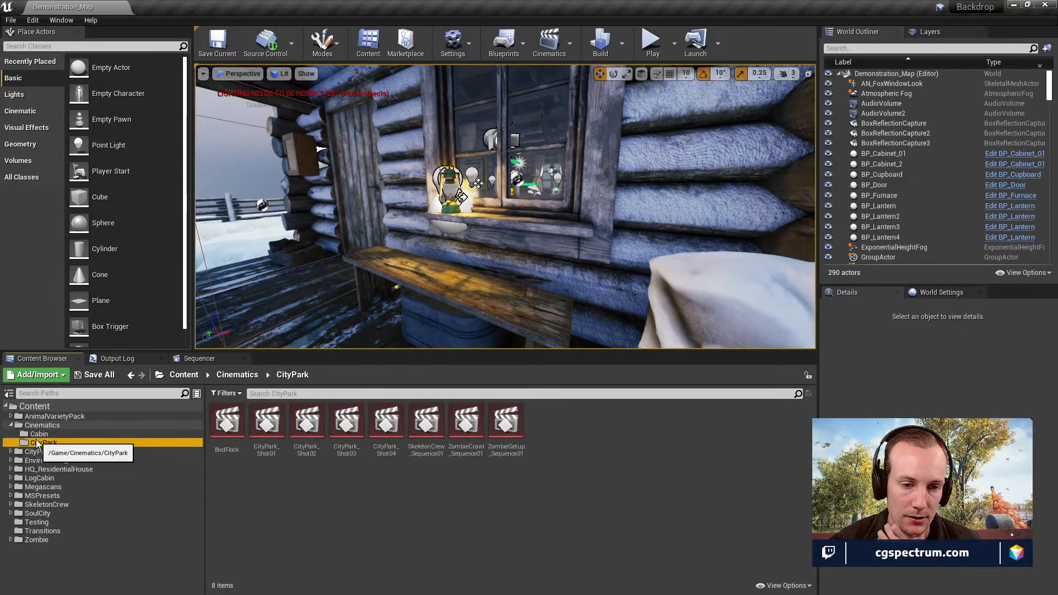
pyautogui.click(37, 433)
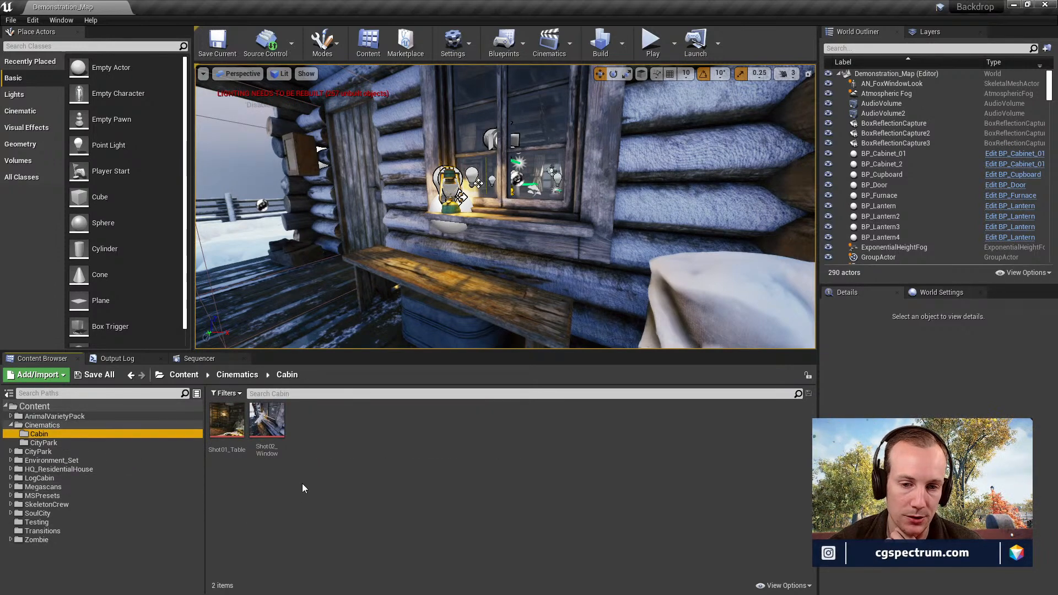
pyautogui.rightClick(317, 434)
pyautogui.rightClick(277, 423)
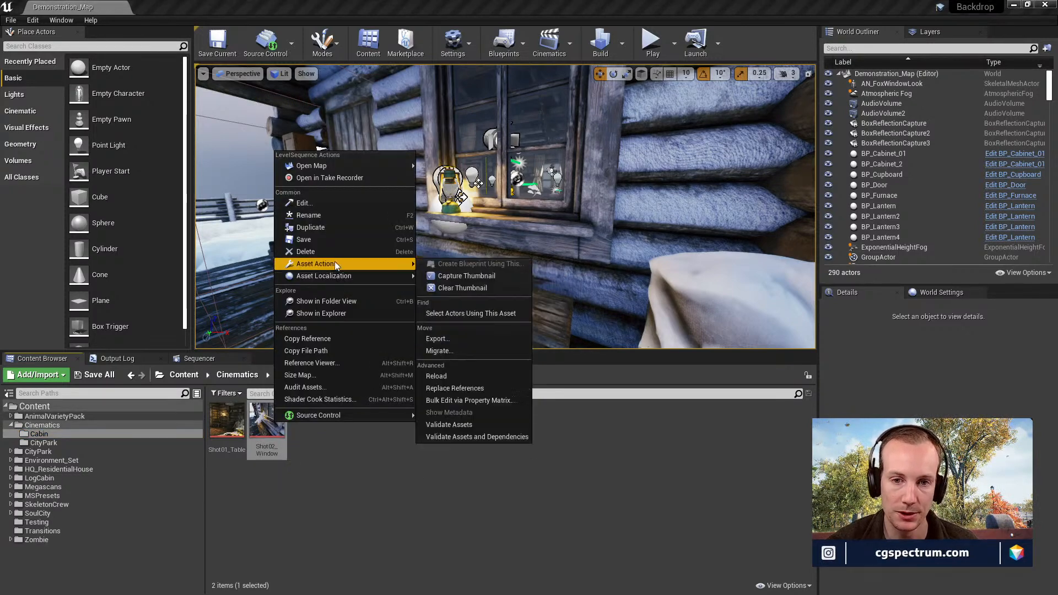
pyautogui.click(323, 232)
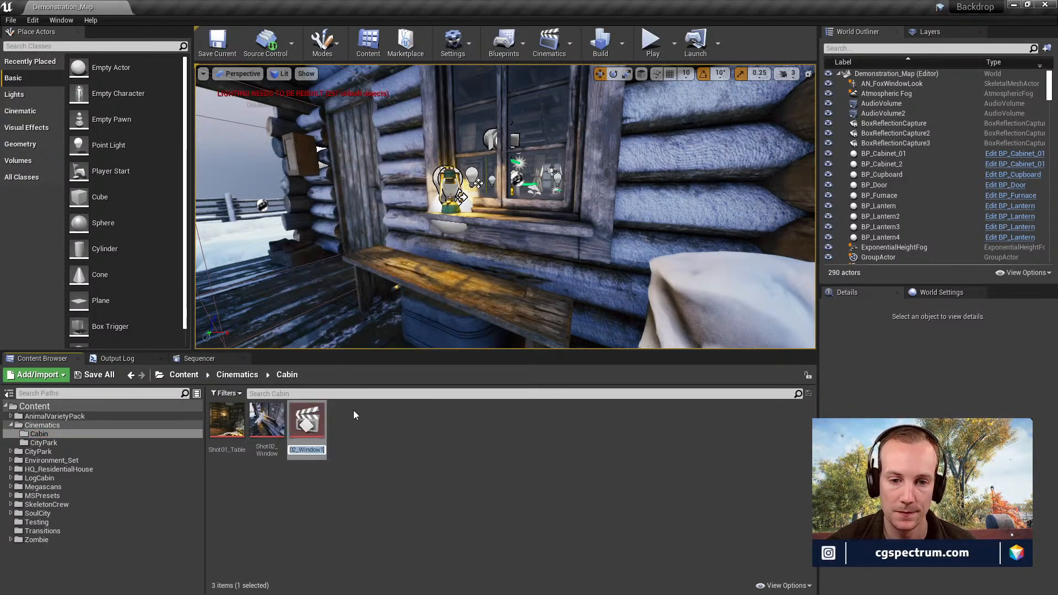
# Name the duplicated sequence ShotShot03_Window.
pyautogui.click(291, 449)
pyautogui.write('Shat')
pyautogui.press('Right')
pyautogui.hotkey('shift', 'Right')
pyautogui.write('3')
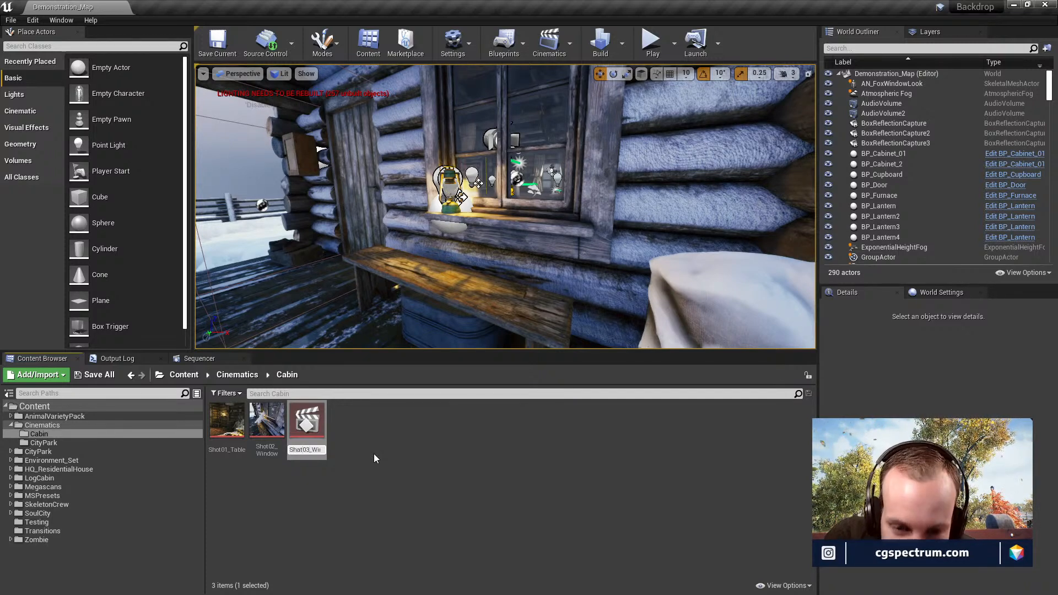
pyautogui.press('Left')
pyautogui.press('Left')
pyautogui.press('Left')
pyautogui.press('BackSpace')
pyautogui.write('o')
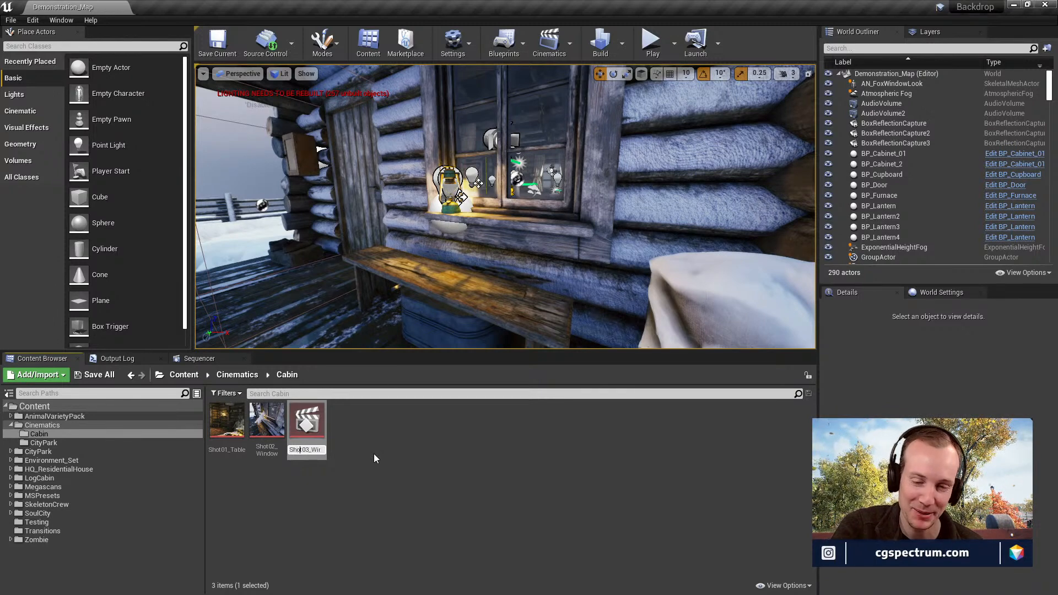
pyautogui.press('Right')
pyautogui.press('Right')
pyautogui.press('Right')
pyautogui.press('Right')
pyautogui.press('Right')
pyautogui.press('Right')
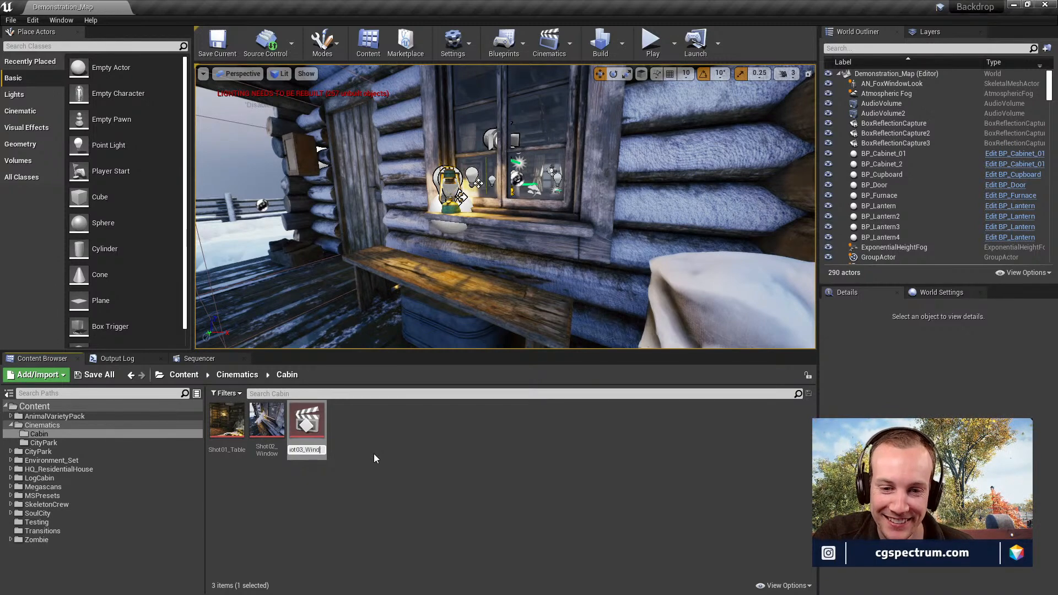
pyautogui.press('BackSpace')
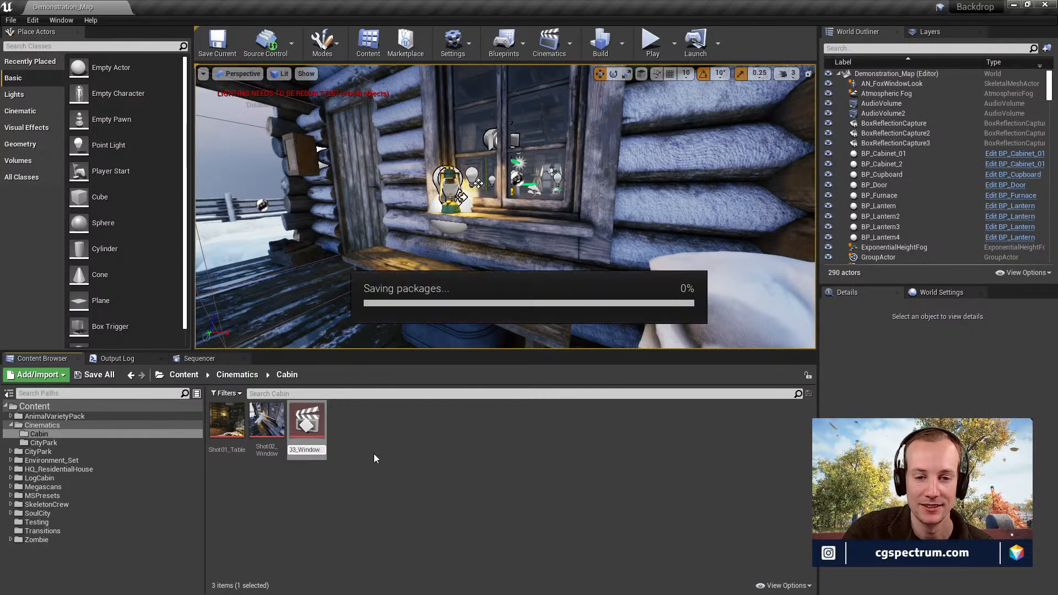
pyautogui.press('Return')
pyautogui.click(371, 481)
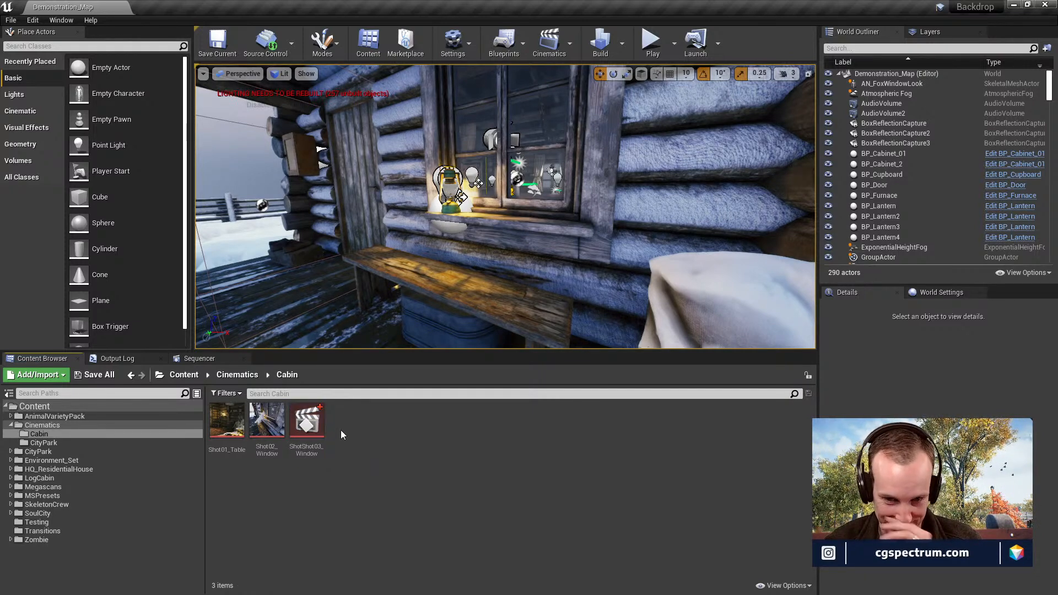
# Open the ShotShot03_Window sequence, scrub the fox animation to frame 299 and return to frame 6.
pyautogui.doubleClick(306, 420)
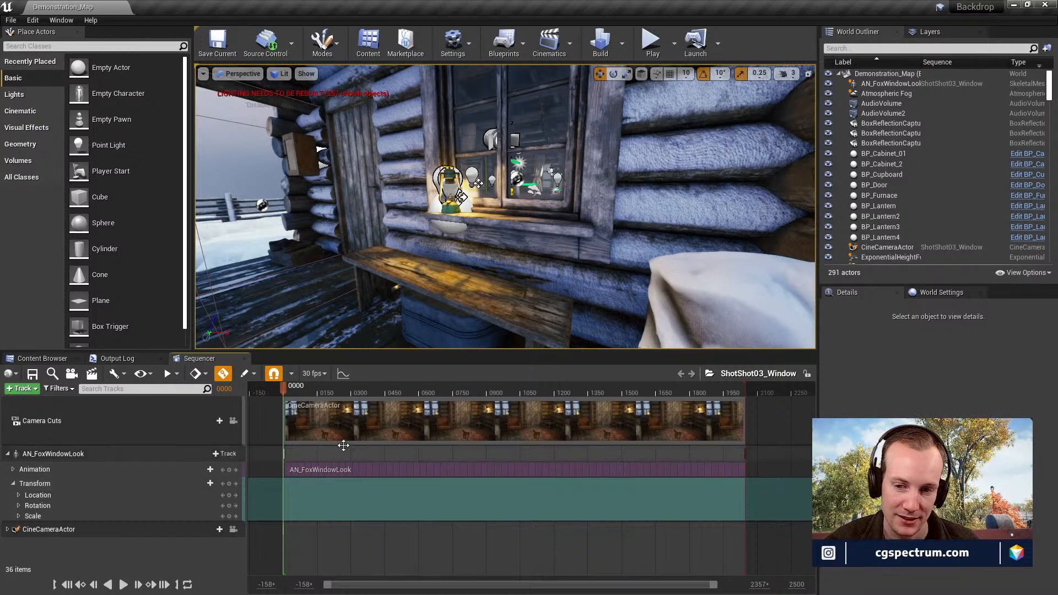
pyautogui.moveTo(286, 389); pyautogui.dragTo(351, 388)
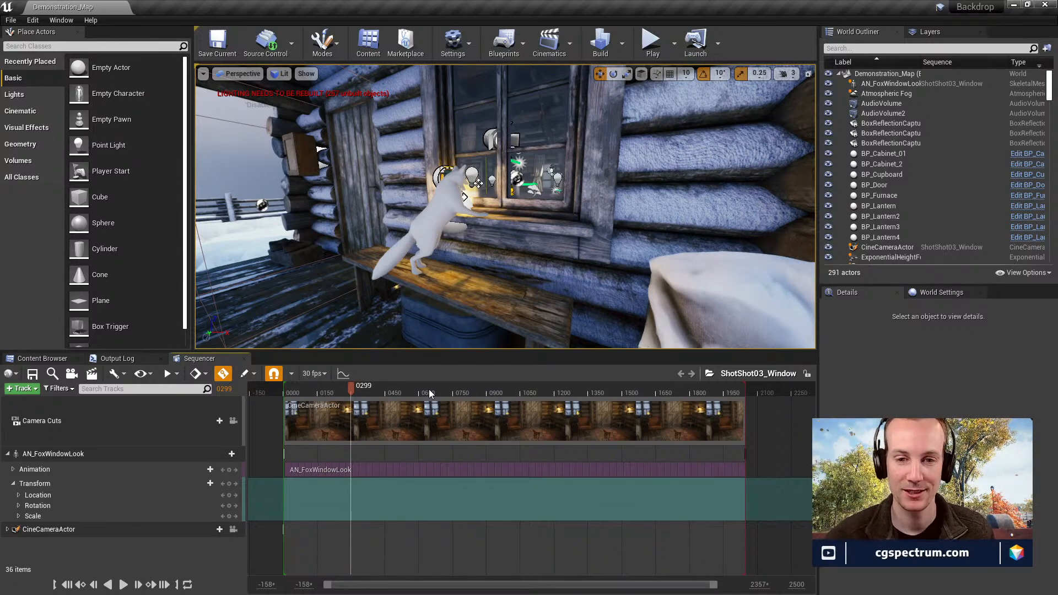
pyautogui.moveTo(331, 391); pyautogui.dragTo(291, 414)
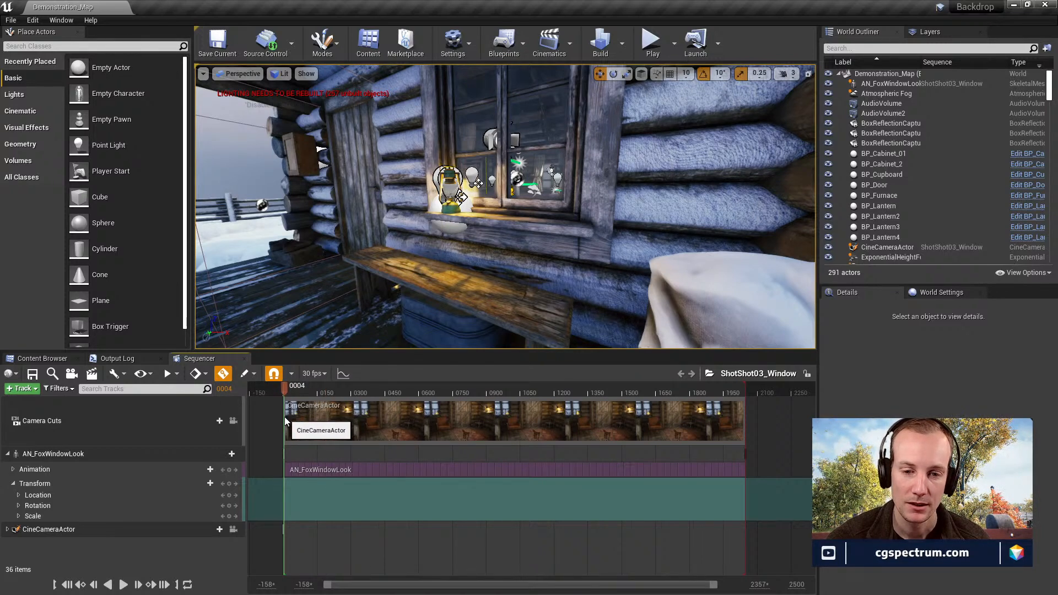
pyautogui.press('Right')
pyautogui.press('Right')
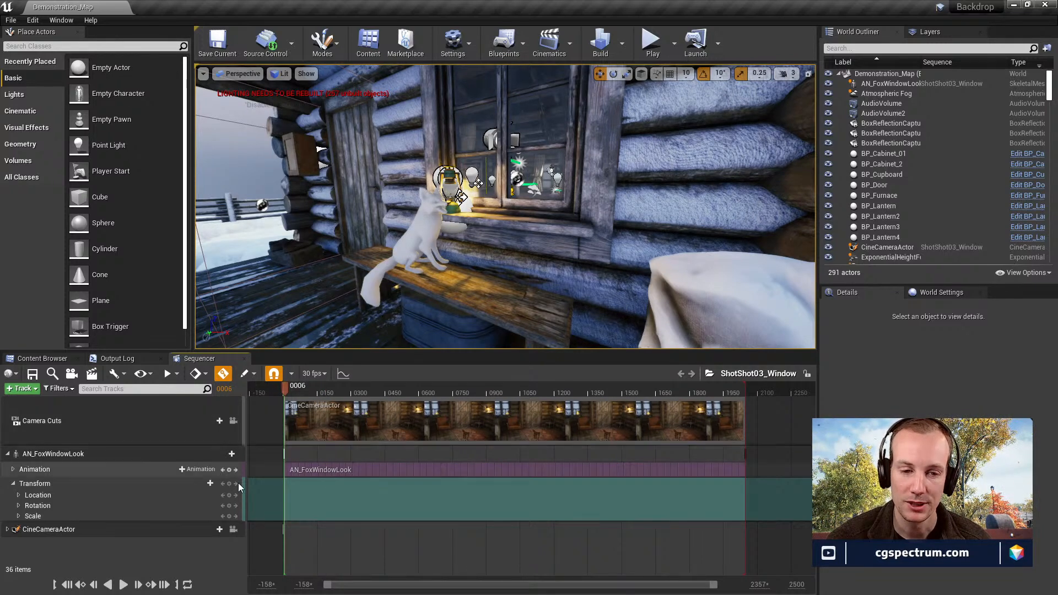
# Add a visibility track to AN_FoxWindowLook and switch it off to hide the fox on the porch bench.
pyautogui.click(75, 454)
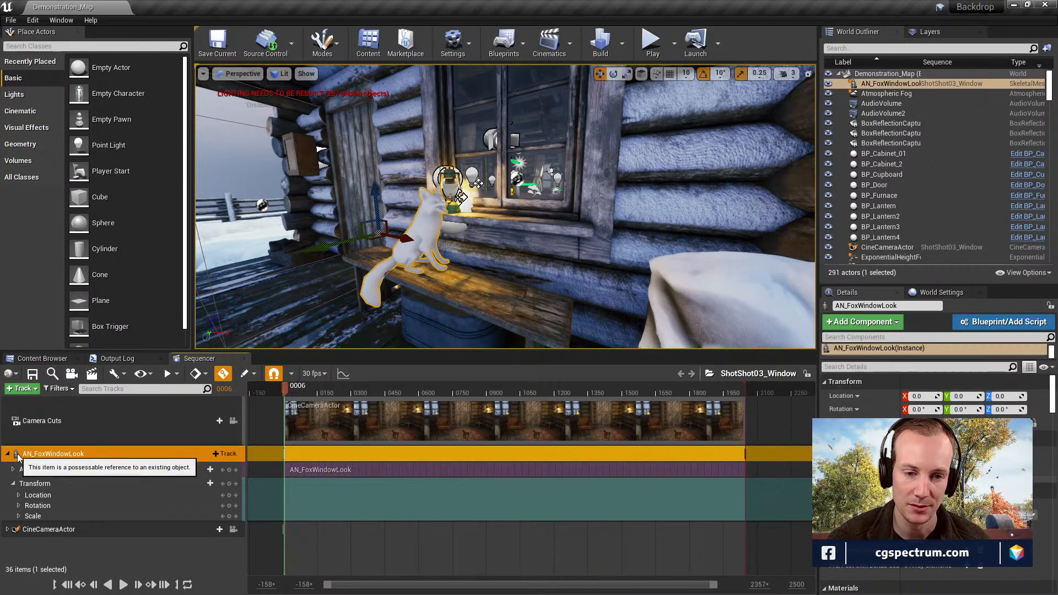
pyautogui.rightClick(48, 454)
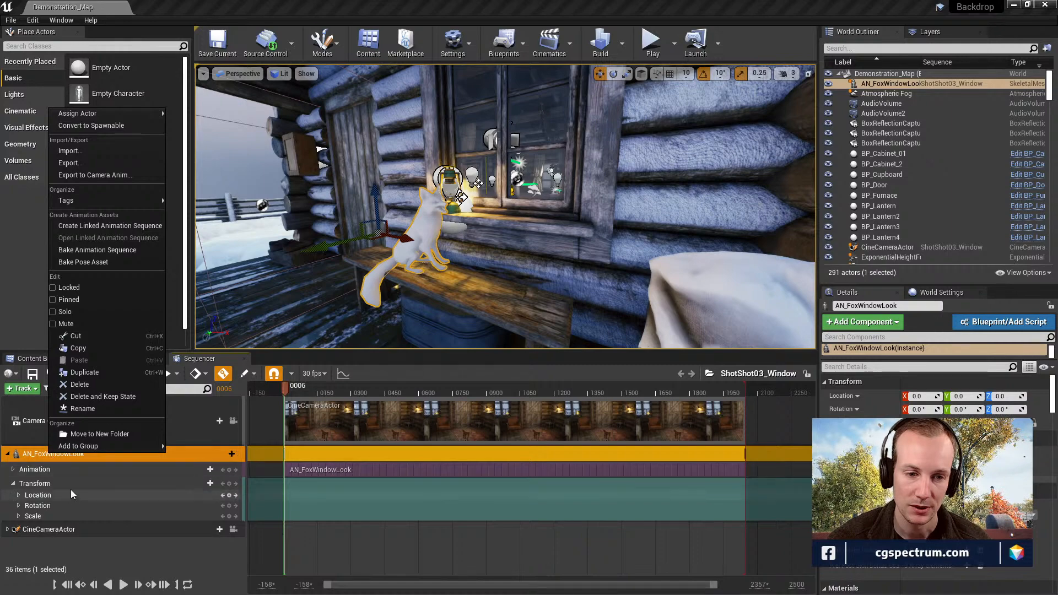
pyautogui.click(216, 454)
pyautogui.moveTo(236, 355)
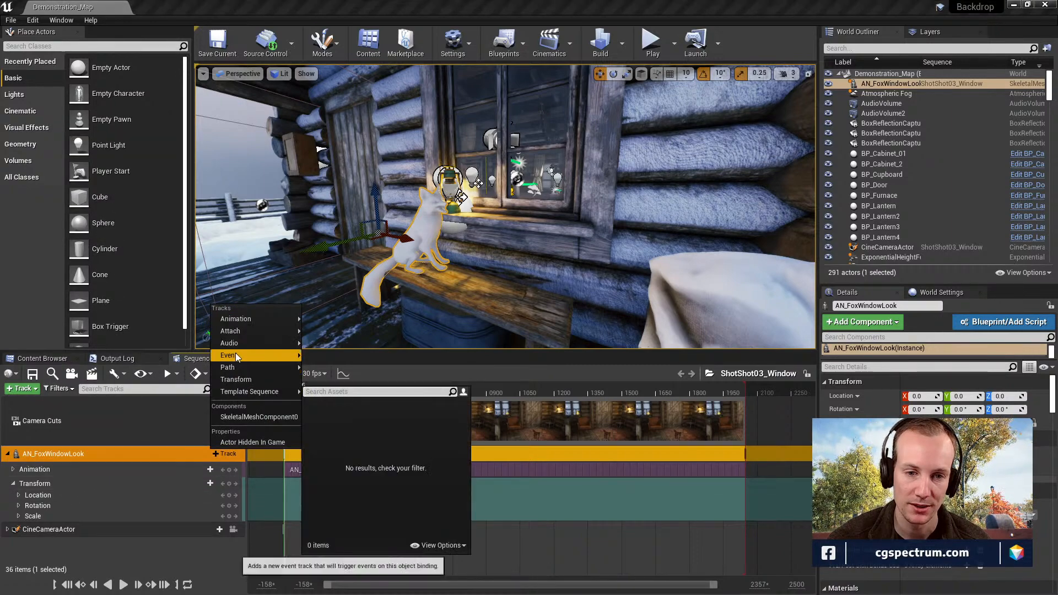
pyautogui.moveTo(246, 330)
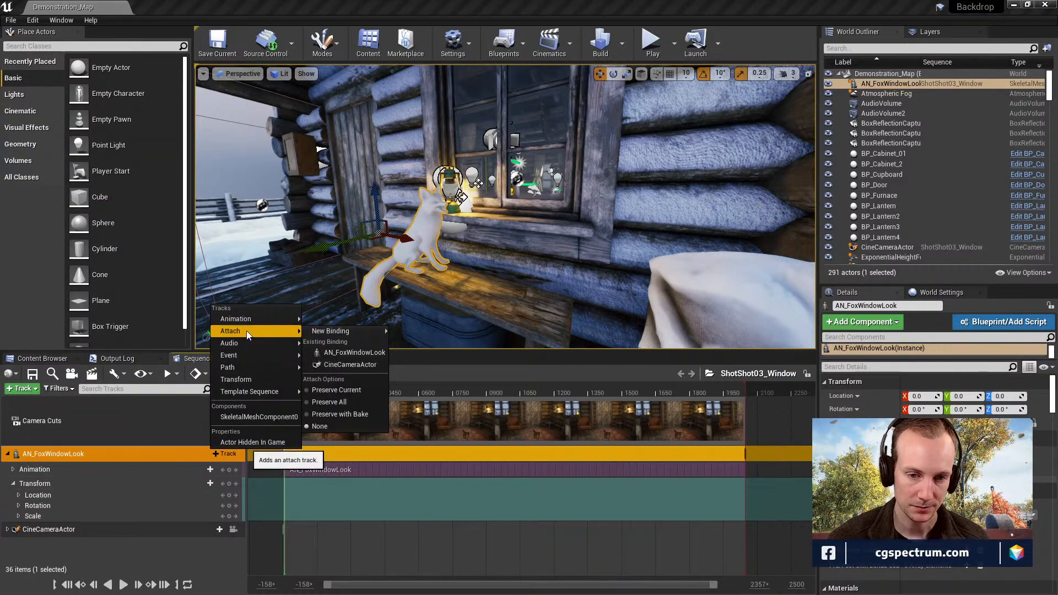
pyautogui.click(253, 441)
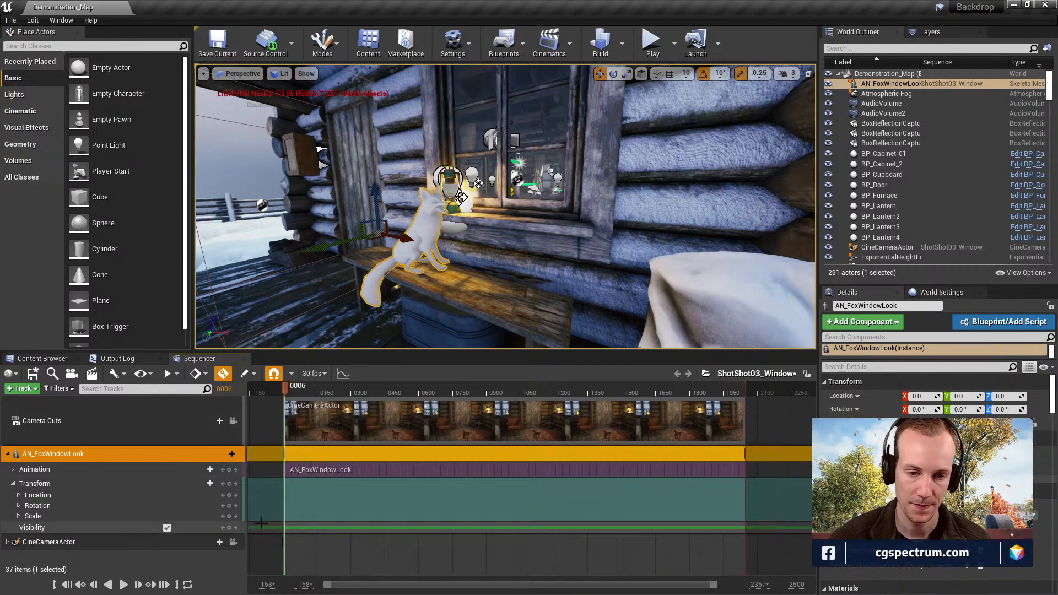
pyautogui.click(167, 527)
# Move the playhead to frame 63 and pilot the sequence's CineCameraActor in the viewport.
pyautogui.moveTo(289, 392)
pyautogui.mouseDown()
pyautogui.moveTo(329, 387)
pyautogui.moveTo(297, 392)
pyautogui.mouseUp()
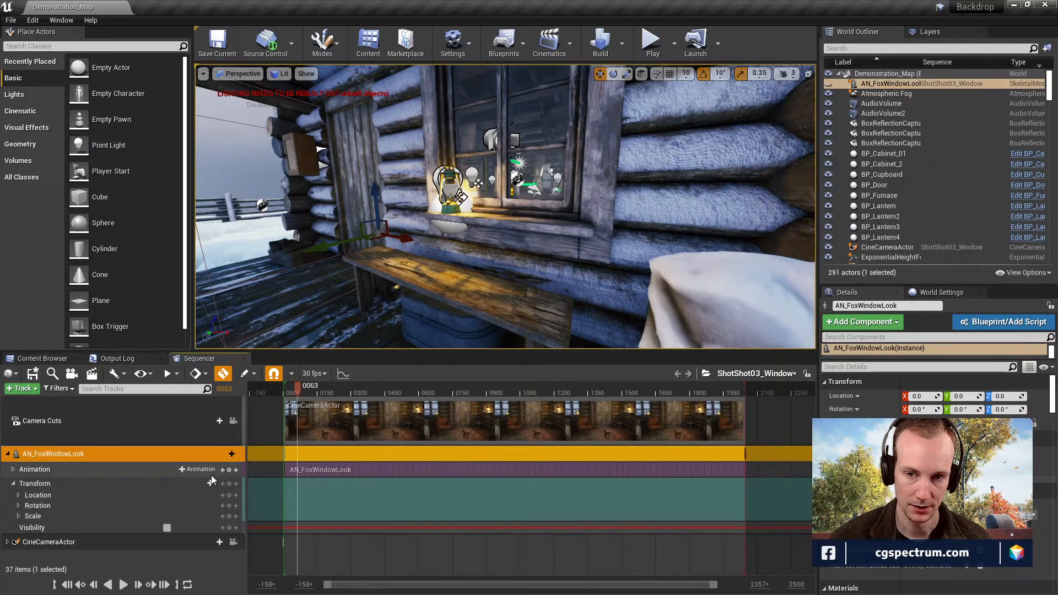
pyautogui.click(435, 240)
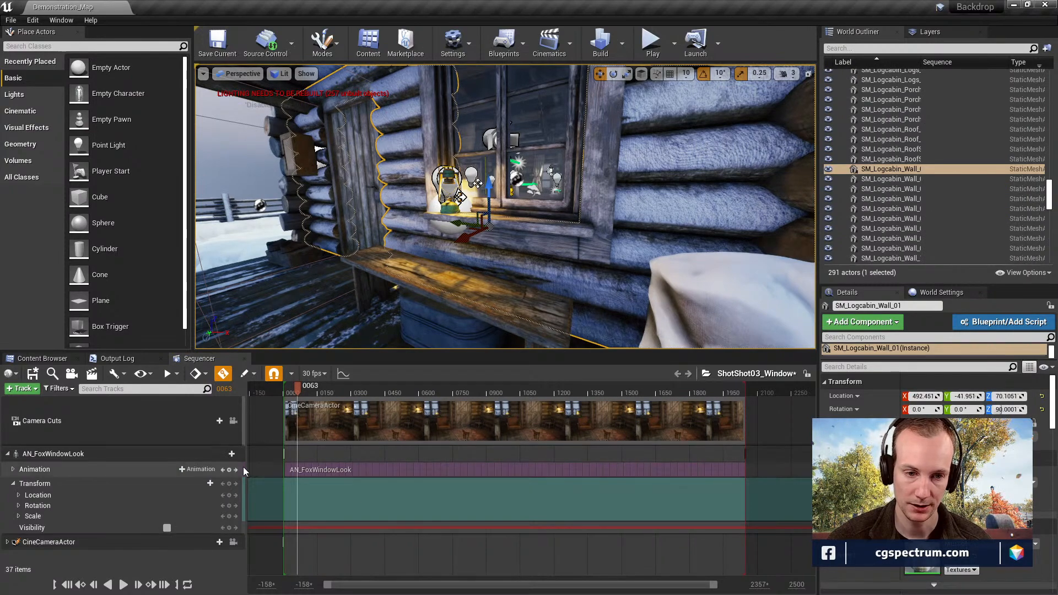
pyautogui.click(233, 421)
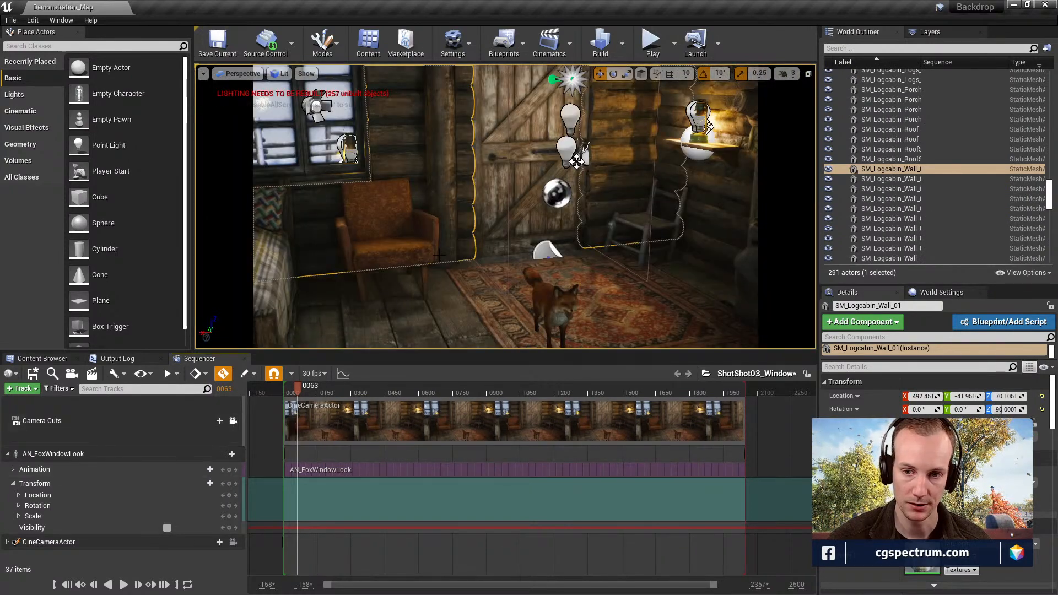
pyautogui.click(233, 421)
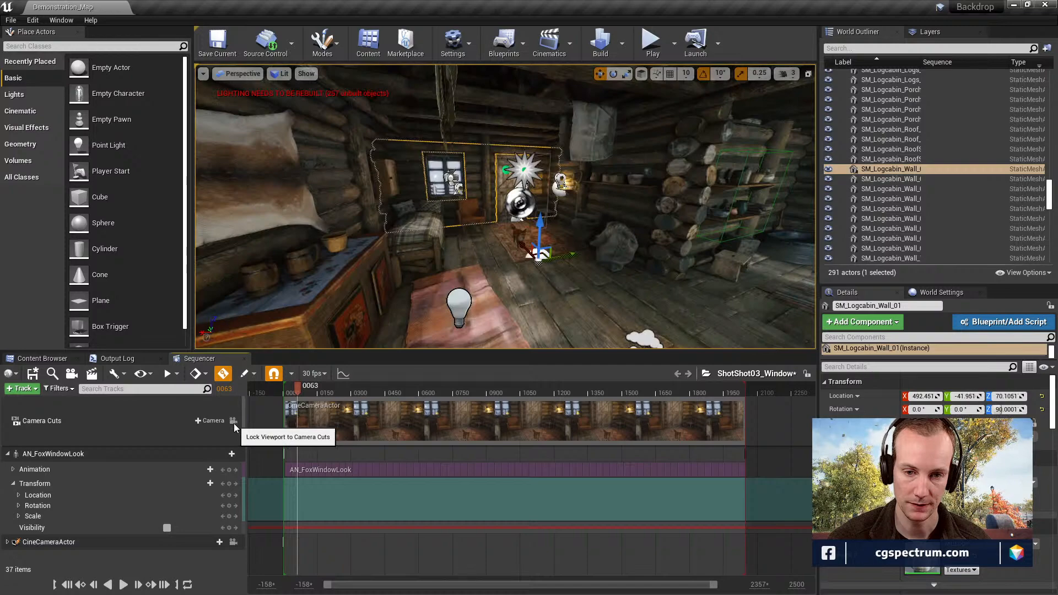
pyautogui.press('w')
pyautogui.moveTo(492, 263)
pyautogui.mouseDown(button='right')
pyautogui.moveTo(462, 250)
pyautogui.moveTo(492, 263)
pyautogui.mouseUp(button='right')
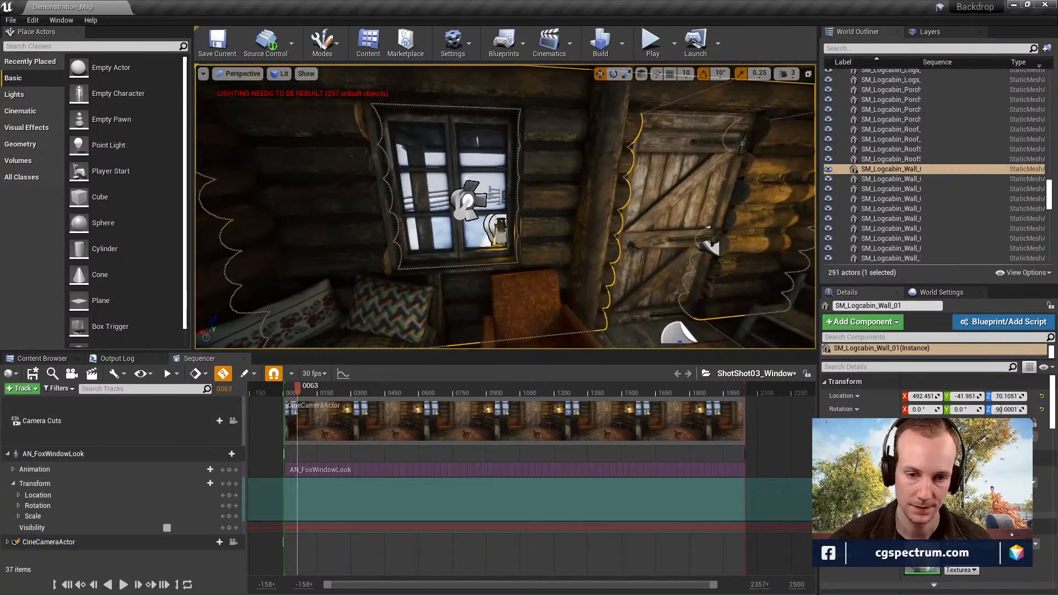
pyautogui.click(8, 542)
pyautogui.scroll(-3, 10, 545)
pyautogui.click(233, 456)
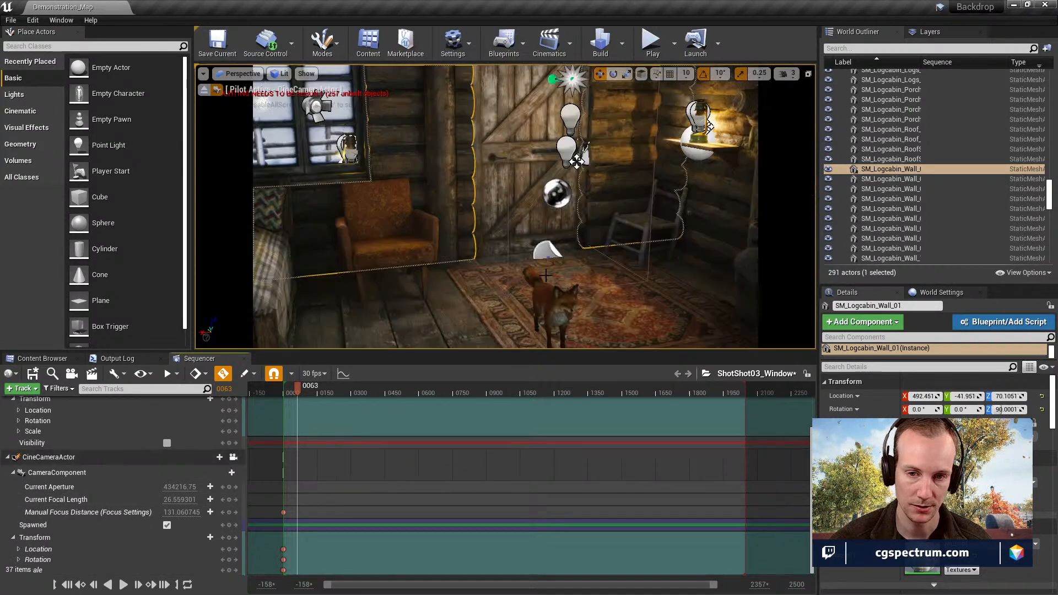
# Fly the piloted camera out of the cabin onto the porch, facing the window and bench.
pyautogui.press('w')
pyautogui.moveTo(407, 148); pyautogui.dragTo(358, 135, button='right')
pyautogui.press('s')
pyautogui.press('d')
pyautogui.press('w')
pyautogui.press('s')
pyautogui.moveTo(557, 149)
pyautogui.mouseDown(button='right')
pyautogui.moveTo(570, 161)
pyautogui.moveTo(495, 159)
pyautogui.moveTo(584, 161)
pyautogui.moveTo(556, 161)
pyautogui.mouseUp(button='right')
pyautogui.press('s')
pyautogui.press('a')
pyautogui.moveTo(556, 213); pyautogui.dragTo(522, 213, button='right')
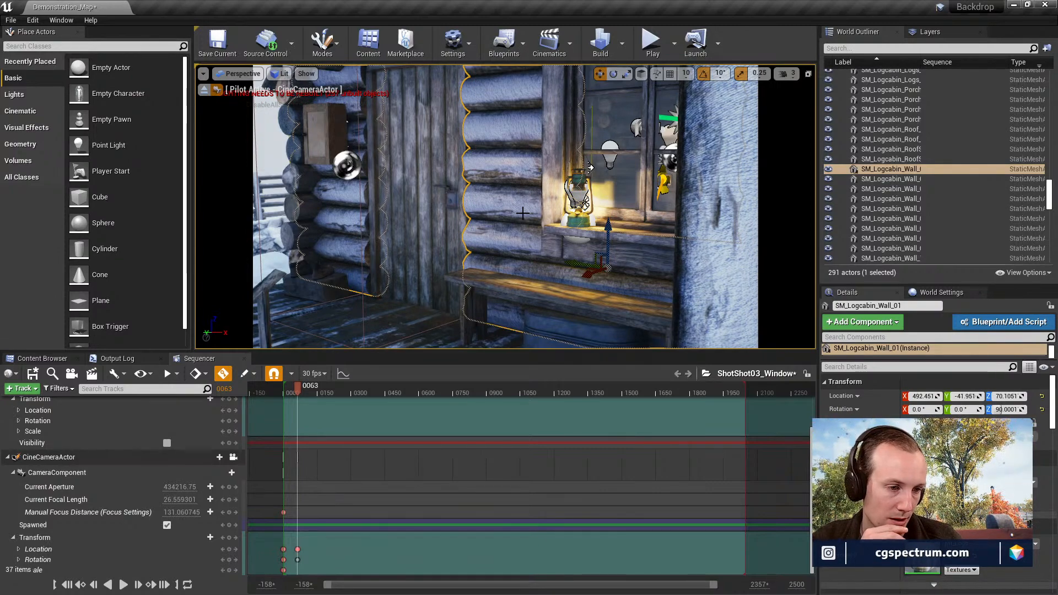
# Move the piloted camera in close to the outside window, with the lantern on its sill in view.
pyautogui.moveTo(522, 213)
pyautogui.mouseDown(button='right')
pyautogui.moveTo(485, 217)
pyautogui.moveTo(529, 216)
pyautogui.mouseUp(button='right')
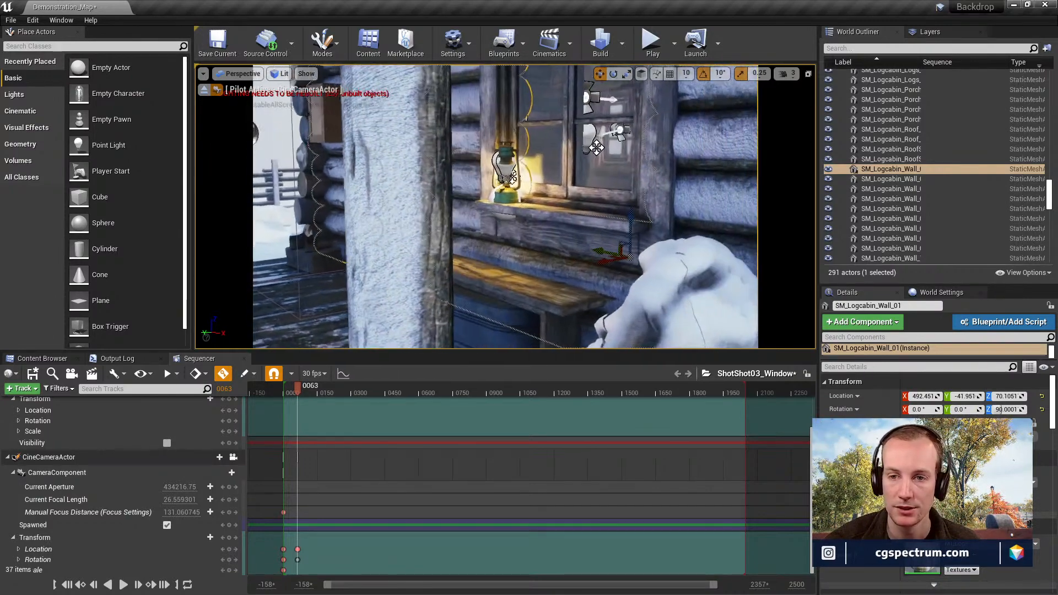
pyautogui.press('a')
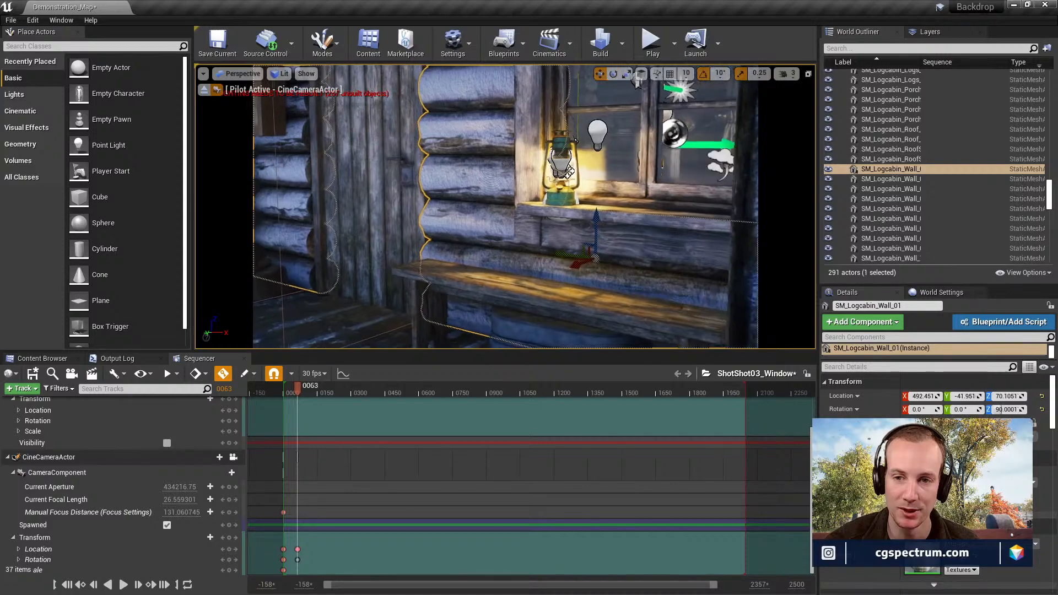
pyautogui.moveTo(522, 213); pyautogui.dragTo(479, 218, button='right')
pyautogui.press('d')
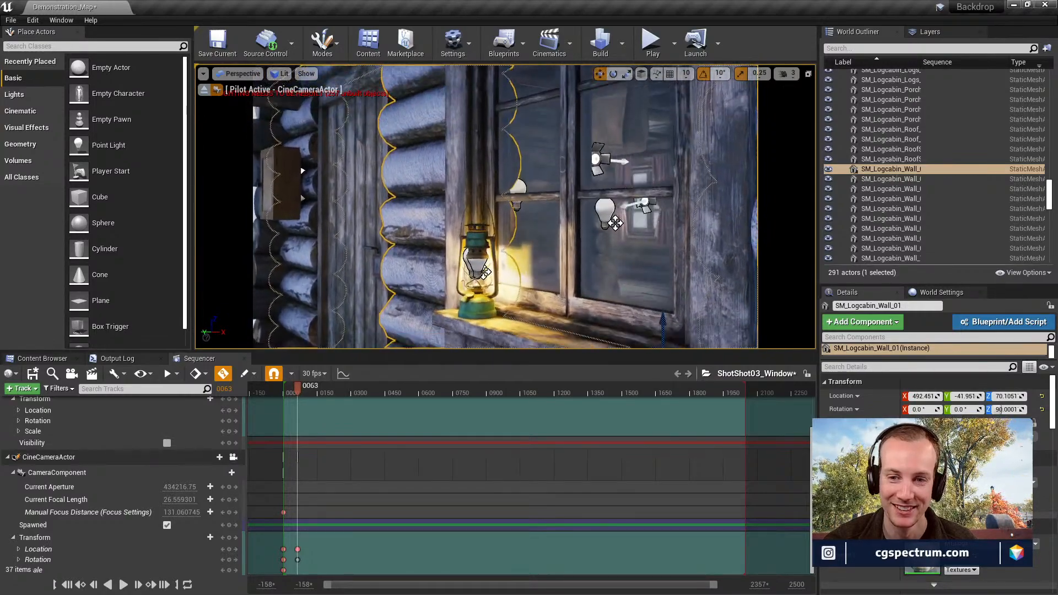
pyautogui.press('s')
pyautogui.moveTo(552, 221); pyautogui.dragTo(540, 194, button='right')
pyautogui.press('w')
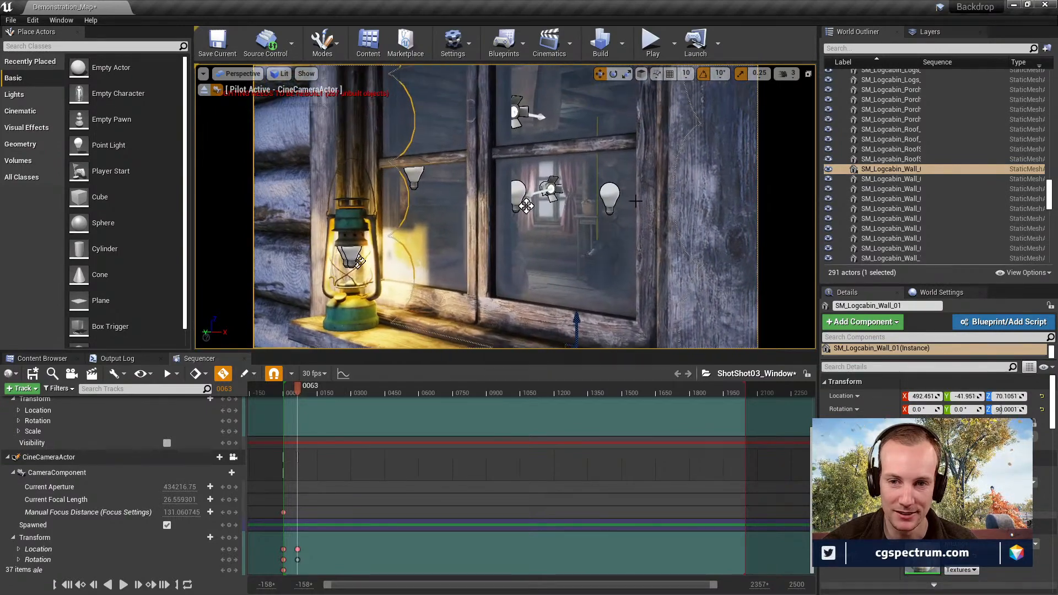
pyautogui.moveTo(635, 201); pyautogui.dragTo(655, 201, button='right')
pyautogui.moveTo(536, 201)
pyautogui.mouseDown(button='right')
pyautogui.moveTo(562, 201)
pyautogui.moveTo(537, 201)
pyautogui.mouseUp(button='right')
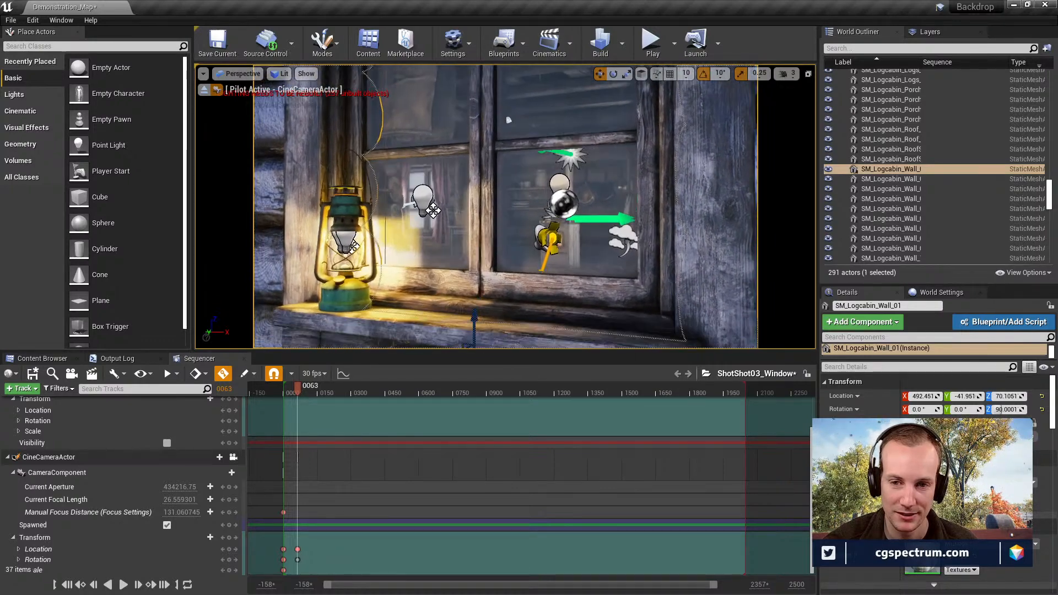
# Hide the editor icons with Game View and angle the camera through the window so the cabin interior shows beside the lantern.
pyautogui.moveTo(506, 207); pyautogui.dragTo(500, 207, button='right')
pyautogui.press('s')
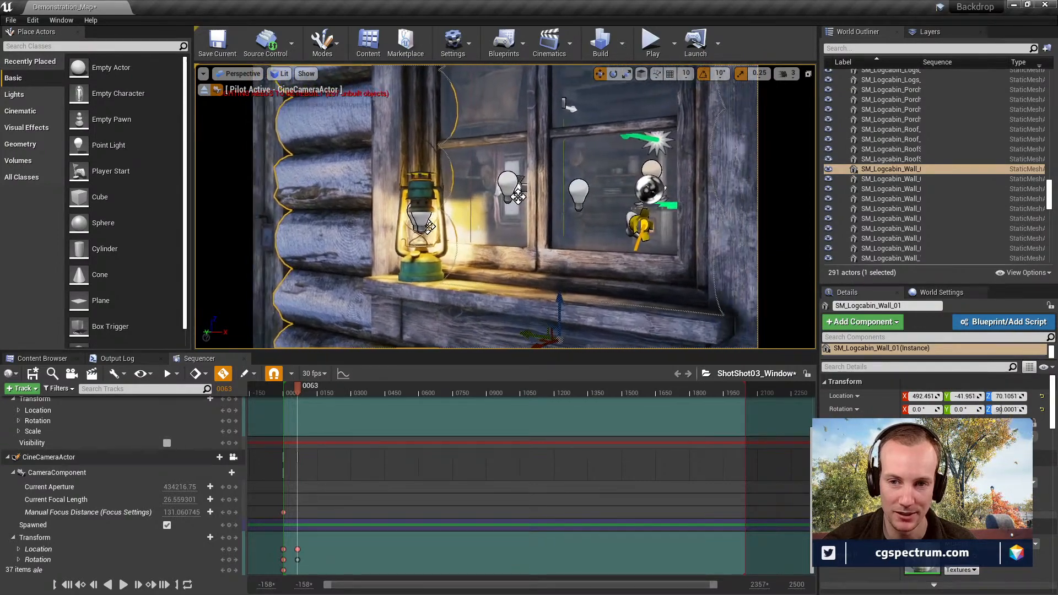
pyautogui.press('e')
pyautogui.press('w')
pyautogui.moveTo(505, 206)
pyautogui.mouseDown(button='right')
pyautogui.moveTo(517, 207)
pyautogui.moveTo(503, 132)
pyautogui.moveTo(494, 223)
pyautogui.mouseUp(button='right')
pyautogui.press('s')
pyautogui.press('q')
pyautogui.moveTo(506, 207); pyautogui.dragTo(441, 206, button='right')
pyautogui.press('a')
pyautogui.moveTo(506, 207); pyautogui.dragTo(543, 203, button='right')
pyautogui.press('w')
pyautogui.press('a')
pyautogui.press('g')
pyautogui.moveTo(631, 195); pyautogui.dragTo(610, 237, button='right')
pyautogui.press('e')
pyautogui.press('w')
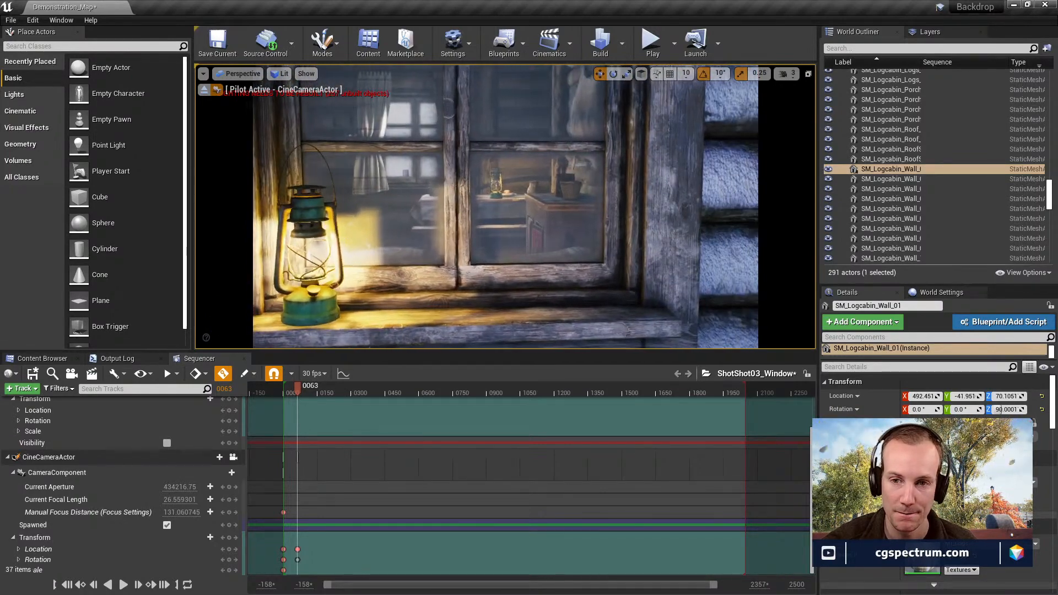
# Reframe the camera farther back from the window to include the lantern and the log ends at the cabin's corner.
pyautogui.press('e')
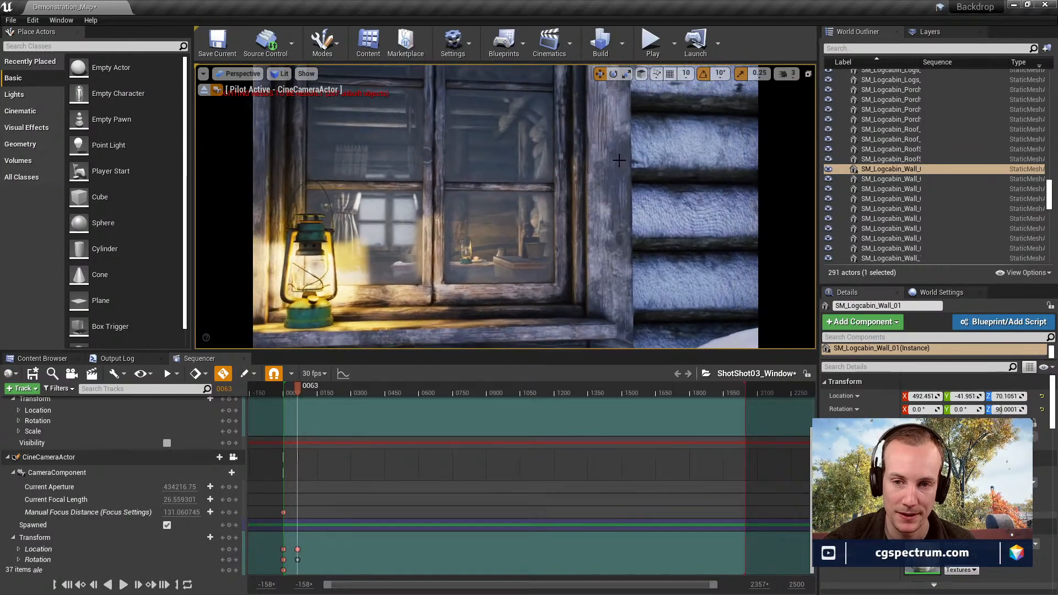
pyautogui.press('q')
pyautogui.moveTo(506, 207)
pyautogui.mouseDown(button='right')
pyautogui.moveTo(515, 205)
pyautogui.moveTo(499, 207)
pyautogui.mouseUp(button='right')
pyautogui.press('a')
pyautogui.press('e')
pyautogui.press('w')
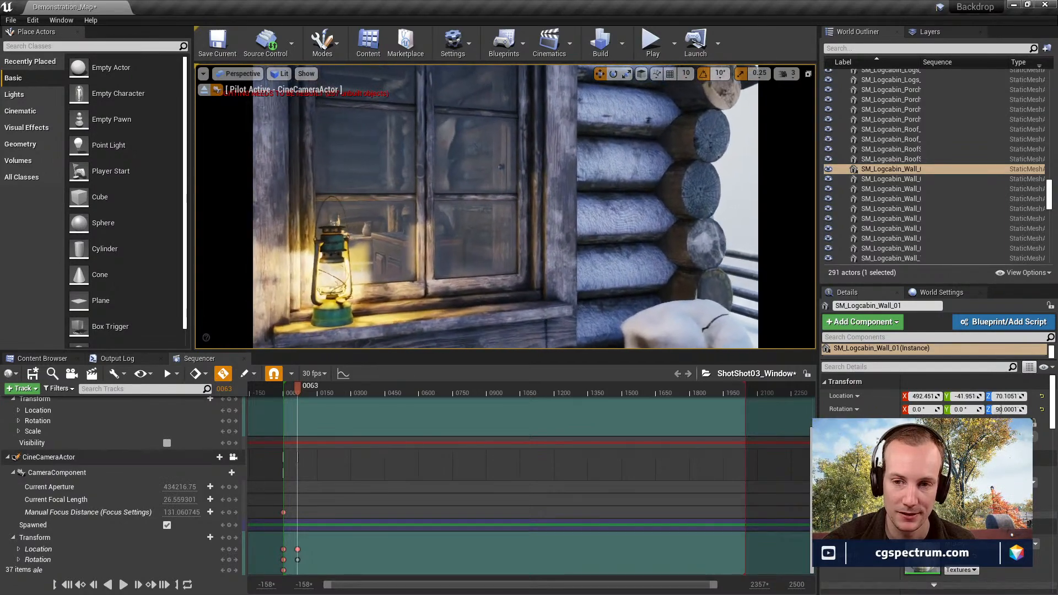
pyautogui.press('s')
pyautogui.moveTo(505, 207)
pyautogui.mouseDown(button='right')
pyautogui.moveTo(551, 207)
pyautogui.moveTo(504, 207)
pyautogui.mouseUp(button='right')
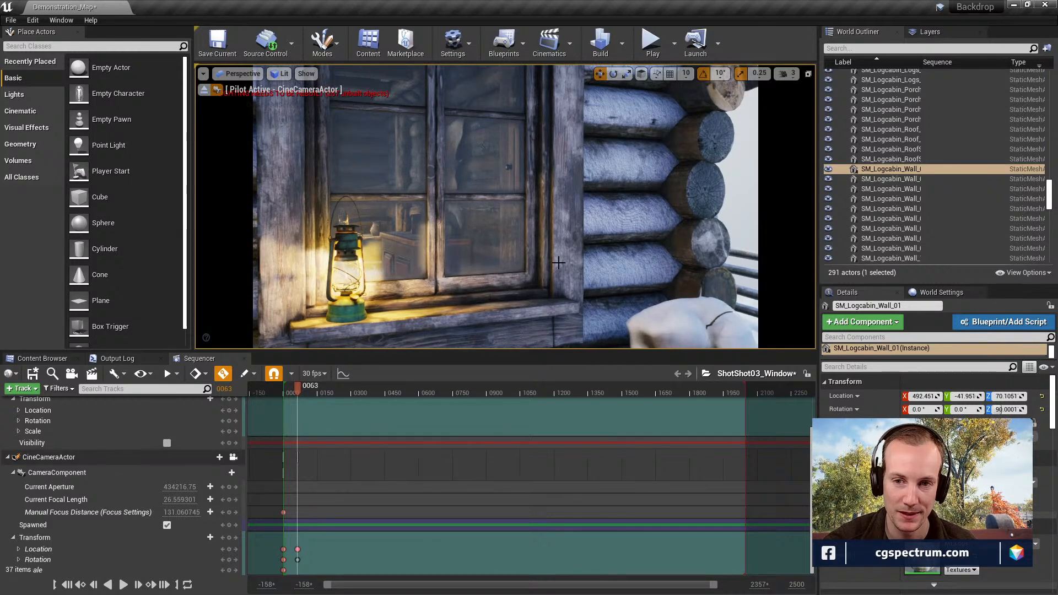
# Reframe the piloted camera to face the window more squarely, with the lantern on the sill and the log wall beside it.
pyautogui.moveTo(506, 207); pyautogui.dragTo(507, 220, button='middle')
pyautogui.moveTo(505, 207)
pyautogui.mouseDown(button='right')
pyautogui.moveTo(475, 207)
pyautogui.moveTo(524, 208)
pyautogui.moveTo(491, 207)
pyautogui.moveTo(505, 207)
pyautogui.mouseUp(button='right')
pyautogui.press('d')
pyautogui.press('d')
pyautogui.press('d')
pyautogui.press('d')
pyautogui.press('a')
pyautogui.press('d')
pyautogui.press('a')
pyautogui.moveTo(605, 219); pyautogui.dragTo(583, 215, button='right')
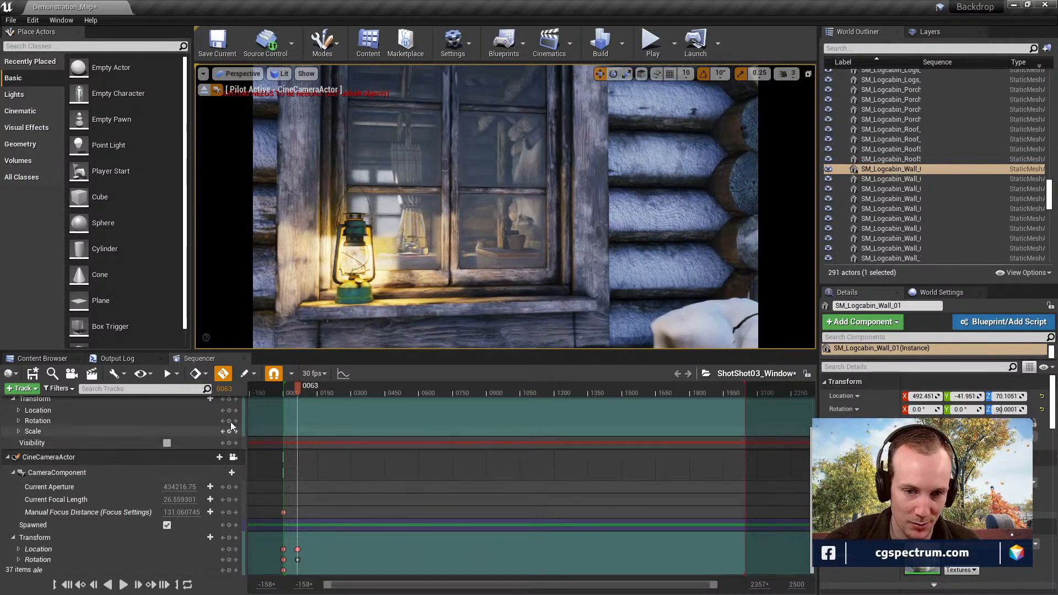
# Save the ShotShot03_Window sequence and preview it through its camera cuts up to frame 160.
pyautogui.click(33, 373)
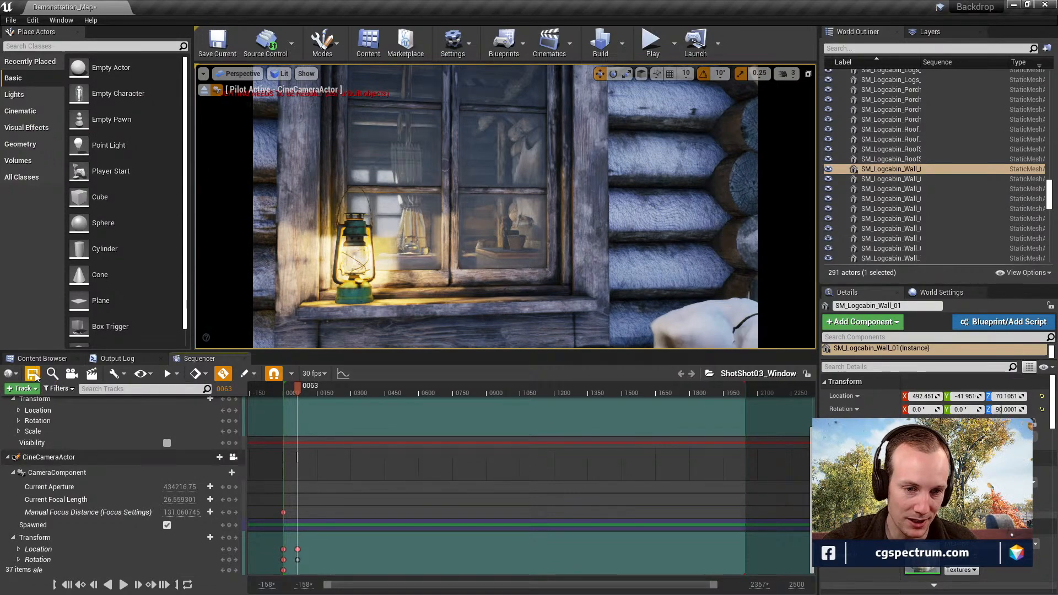
pyautogui.scroll(3, 236, 438)
pyautogui.click(233, 420)
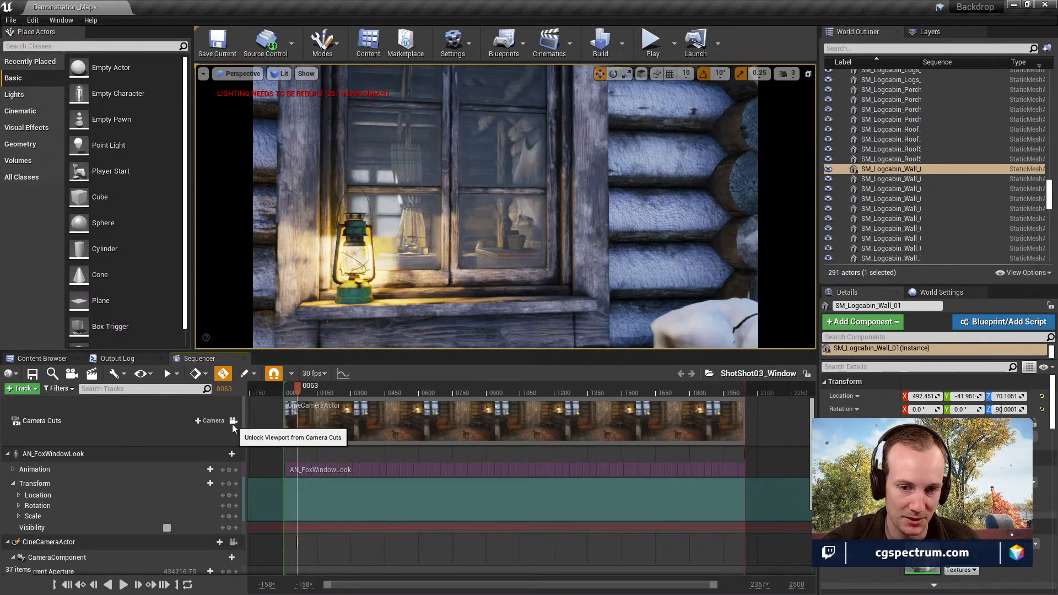
pyautogui.moveTo(292, 391); pyautogui.dragTo(319, 386)
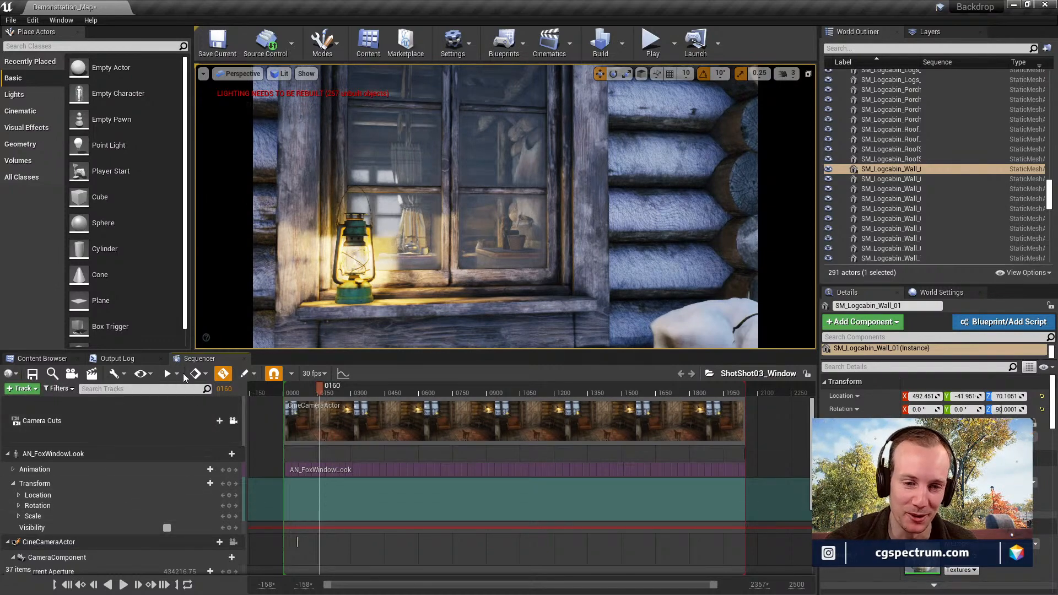
# Open Shot02_Window and ShotShot03_Window in turn from the Cabin folder to review the shots.
pyautogui.click(44, 359)
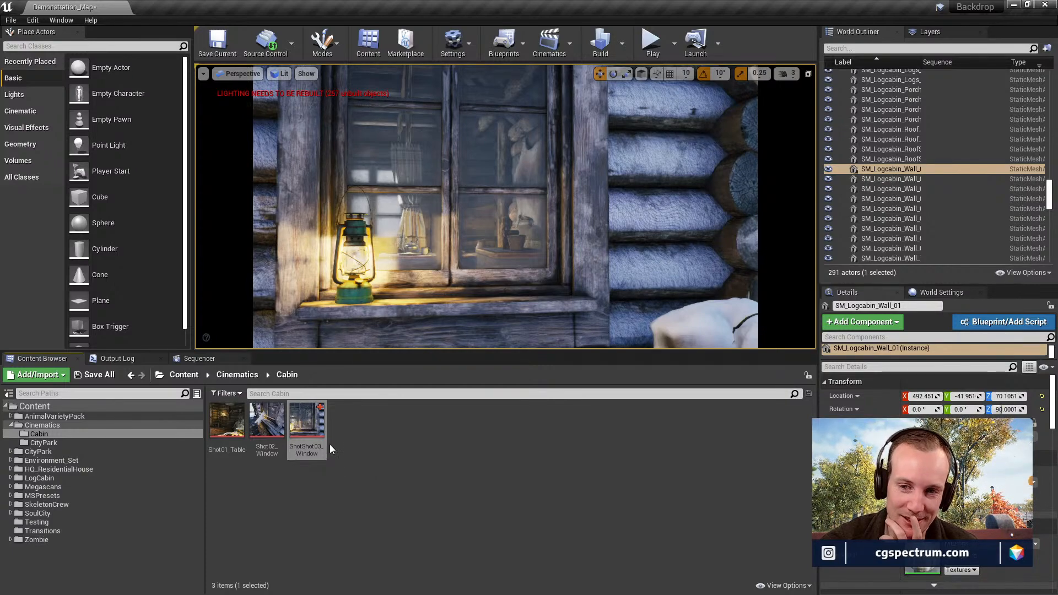
pyautogui.doubleClick(272, 429)
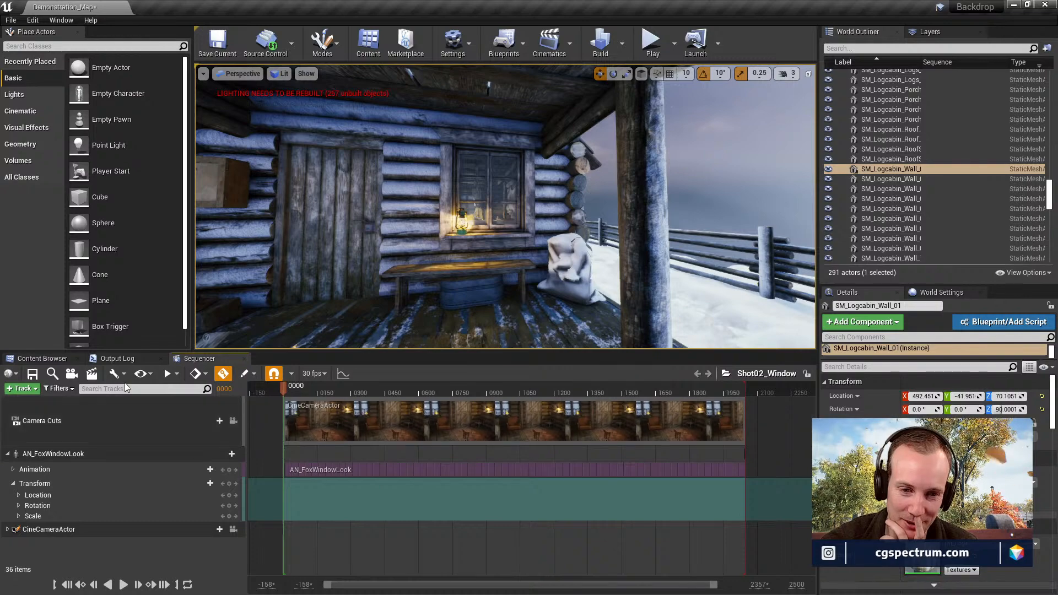
pyautogui.click(42, 359)
pyautogui.doubleClick(264, 422)
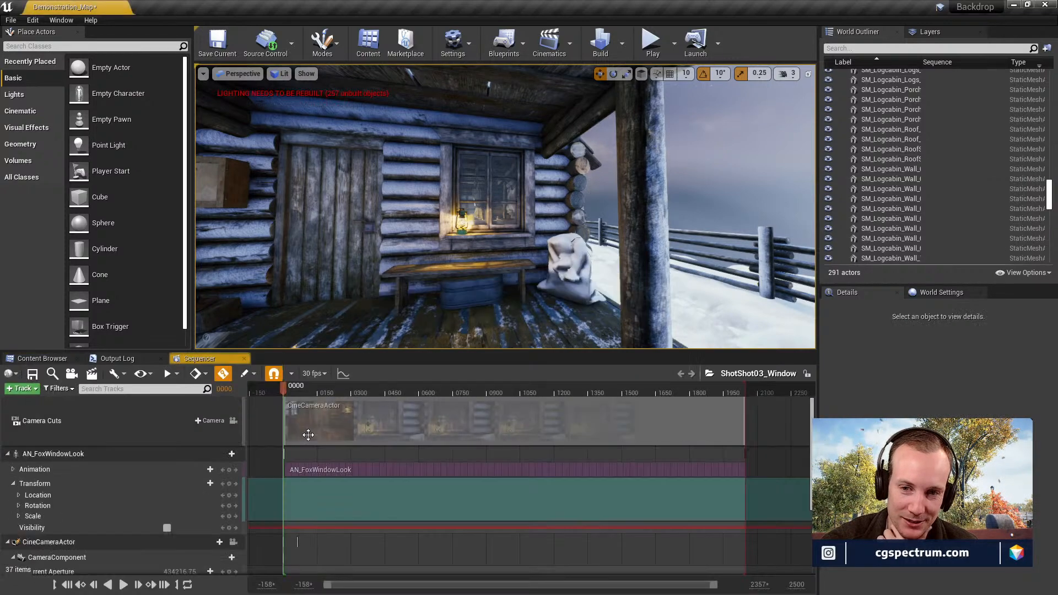
pyautogui.click(42, 359)
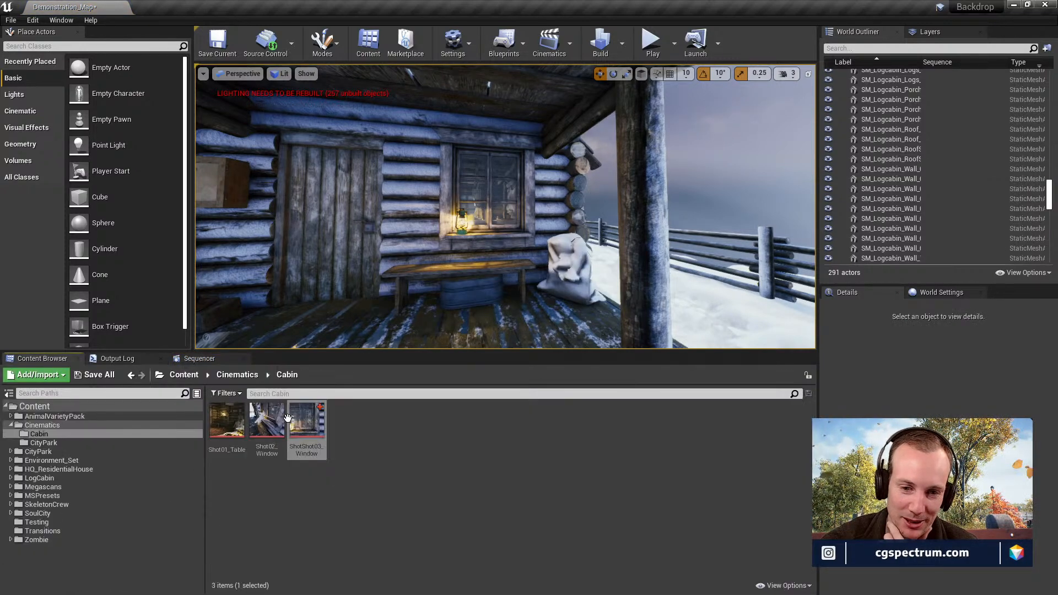
# Open Shot01_Table and review it through its camera cuts, ending at frame 11.
pyautogui.click(267, 421)
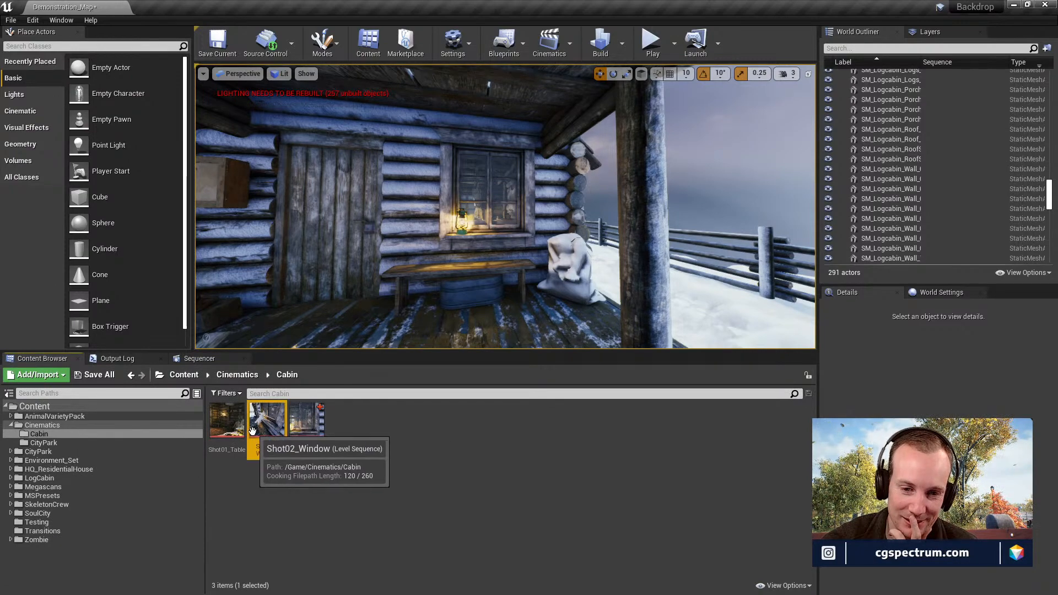
pyautogui.doubleClick(234, 430)
pyautogui.moveTo(321, 393); pyautogui.dragTo(308, 390)
pyautogui.click(234, 421)
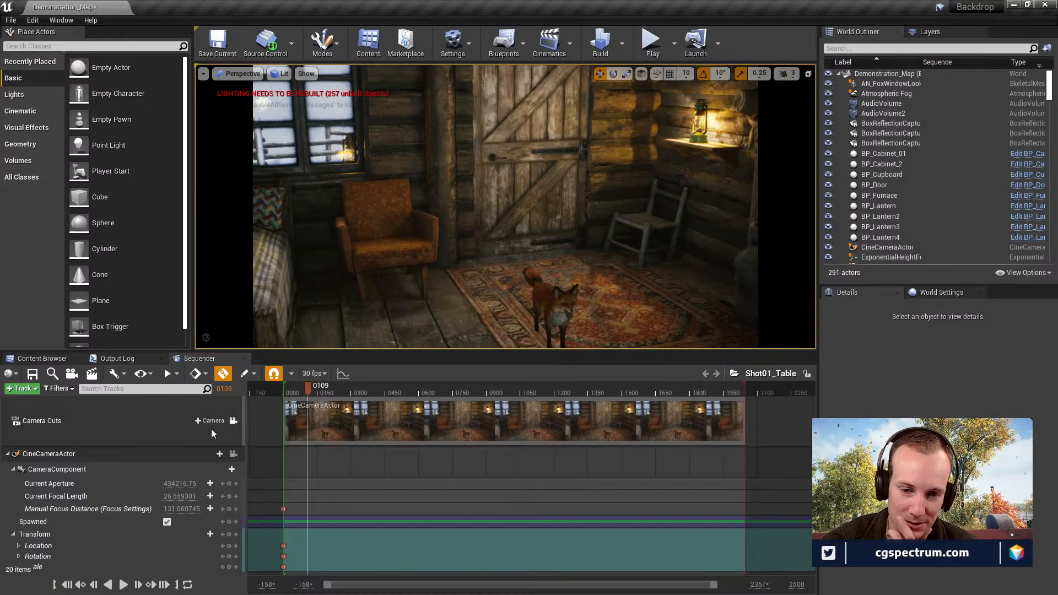
pyautogui.moveTo(283, 391); pyautogui.dragTo(286, 392)
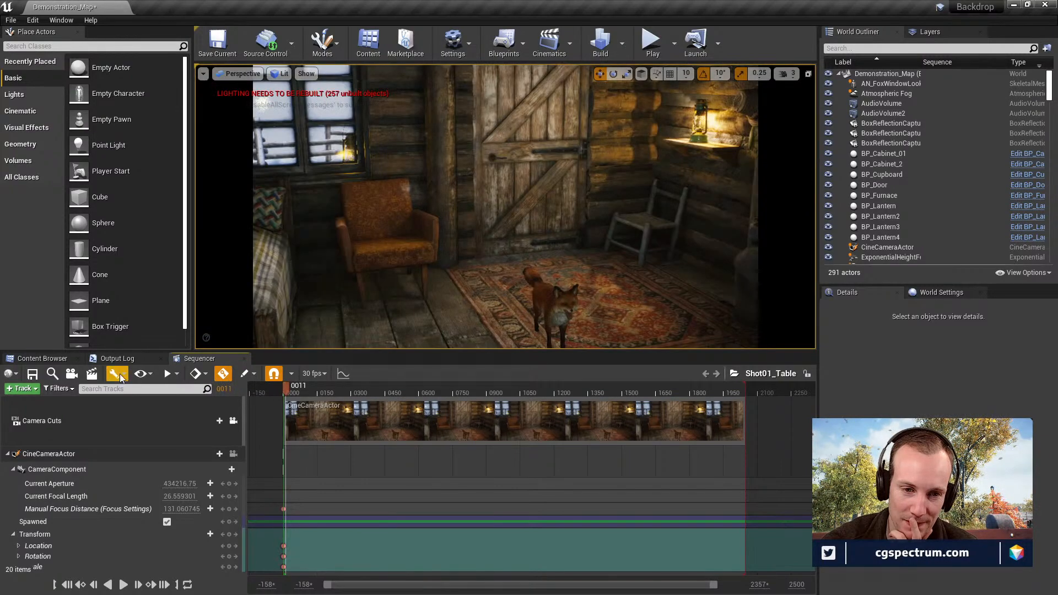
# Look over the Cabin shots, the output log and the Cinematics folder, and run the pending autosave immediately.
pyautogui.click(44, 358)
pyautogui.click(307, 422)
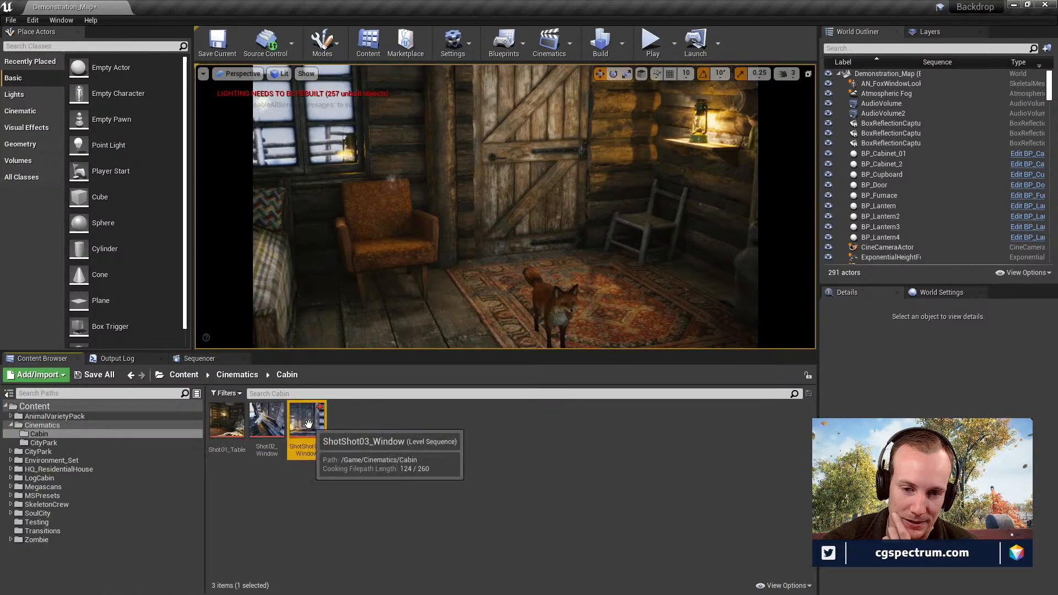
pyautogui.click(116, 359)
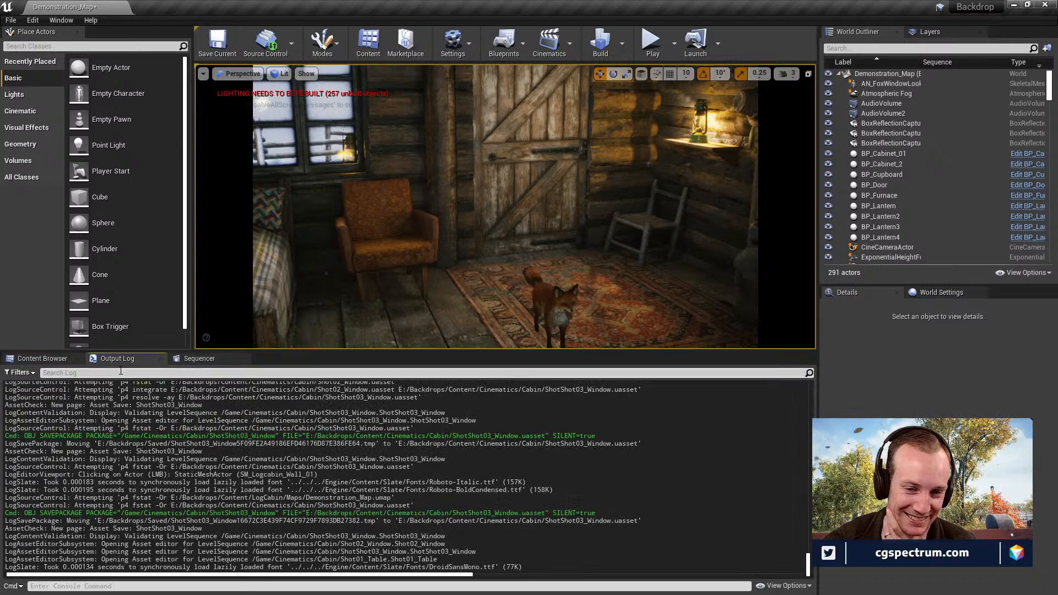
pyautogui.click(204, 358)
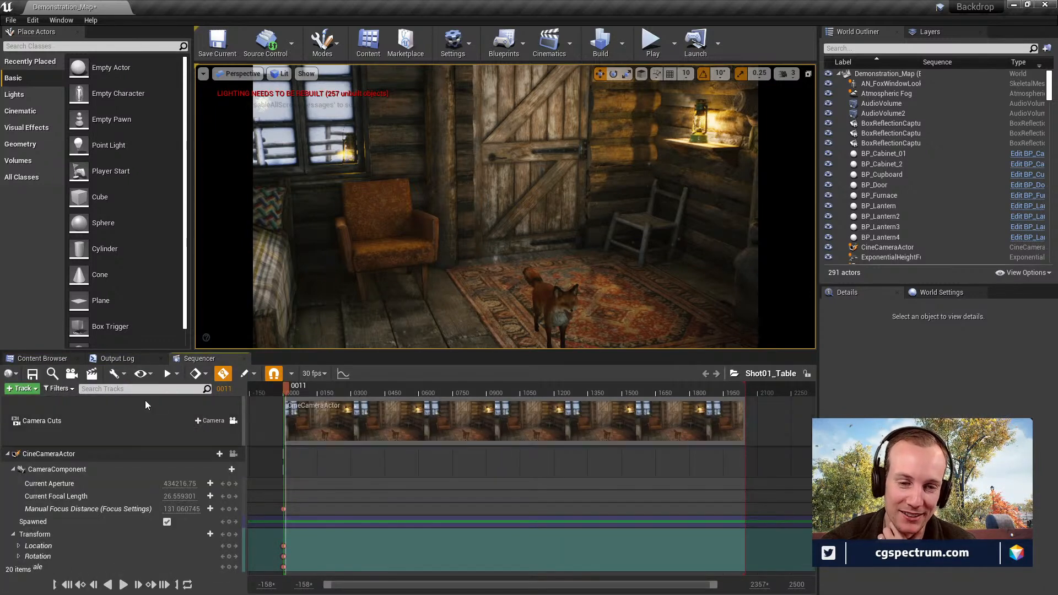
pyautogui.click(35, 358)
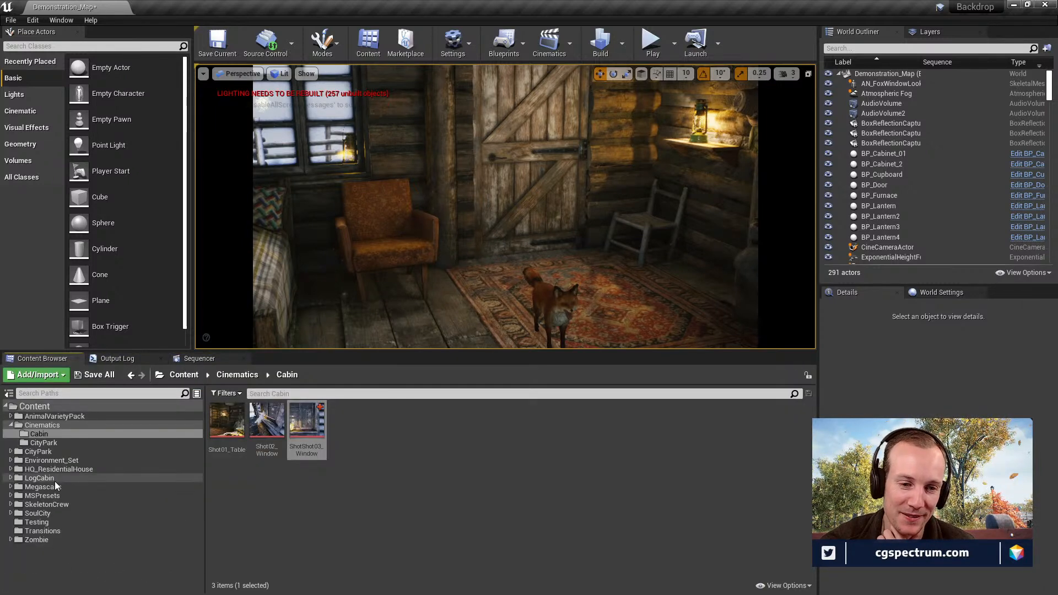
pyautogui.click(44, 426)
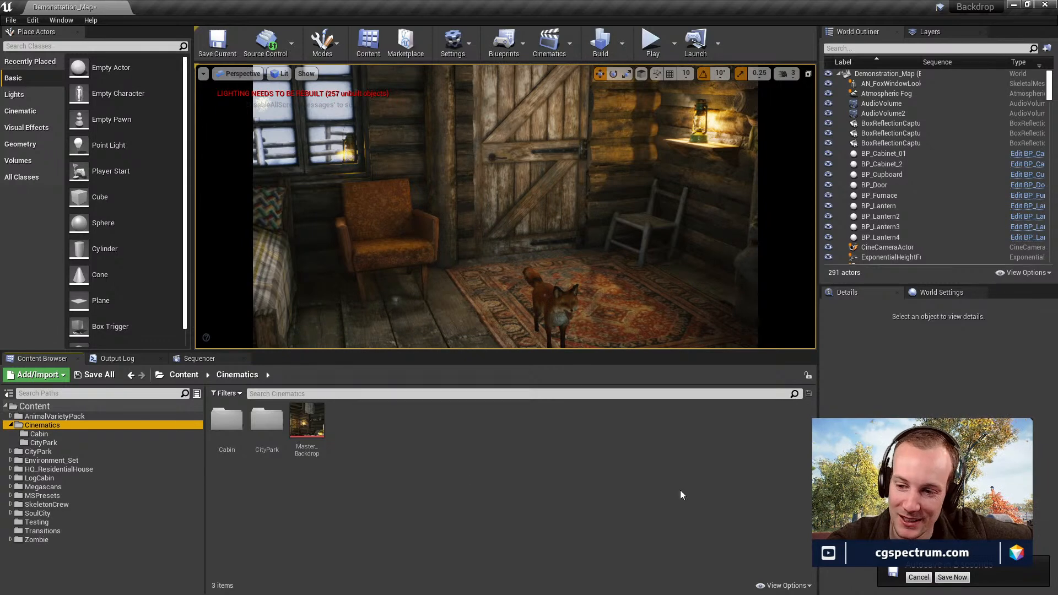
pyautogui.click(943, 578)
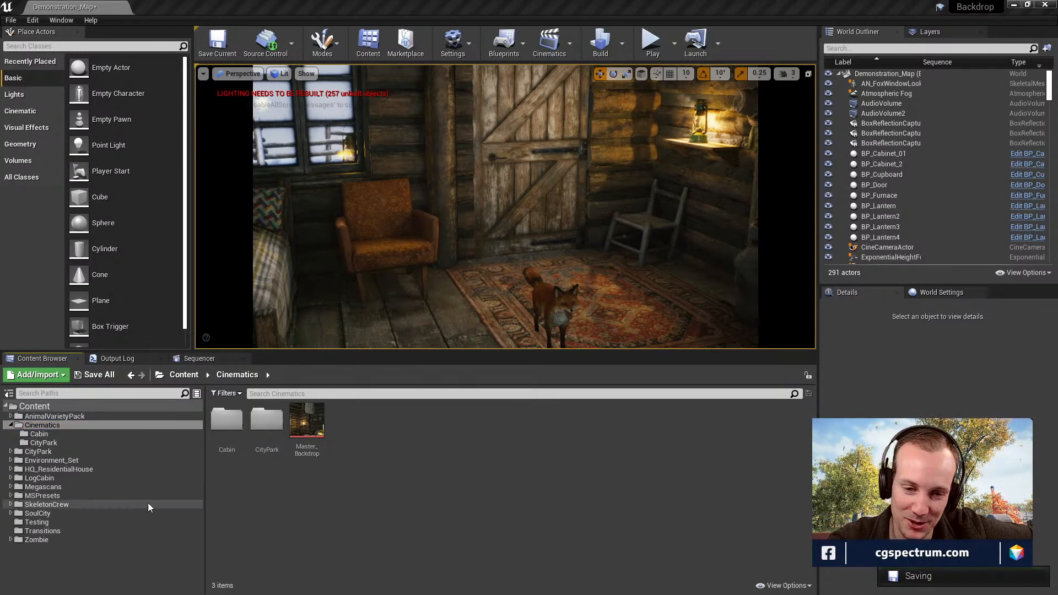
# Browse the CityPark, Cinematics, Cabin and LogCabin content folders.
pyautogui.click(35, 452)
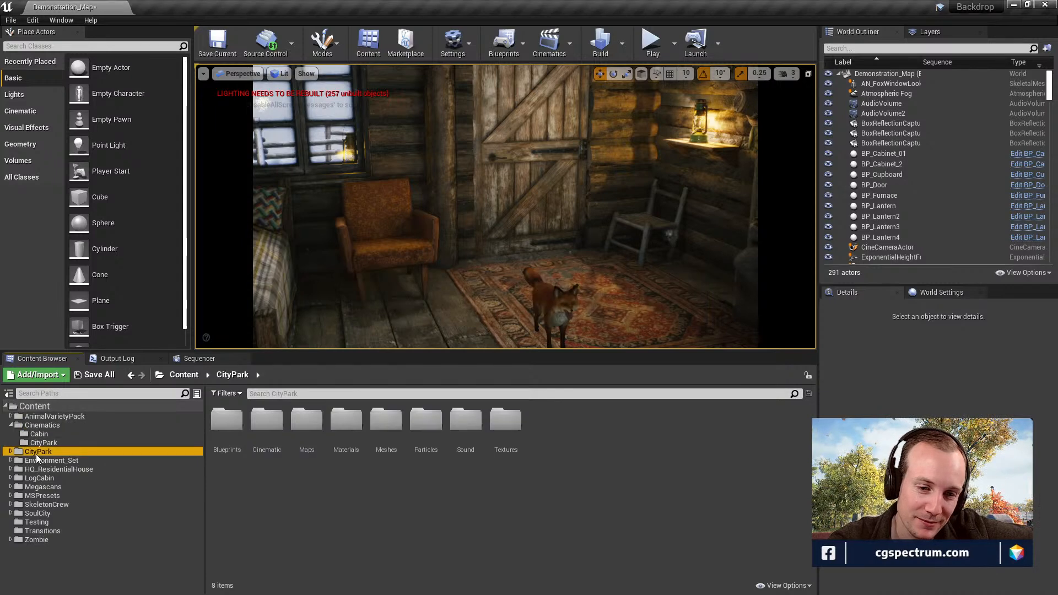
pyautogui.click(34, 426)
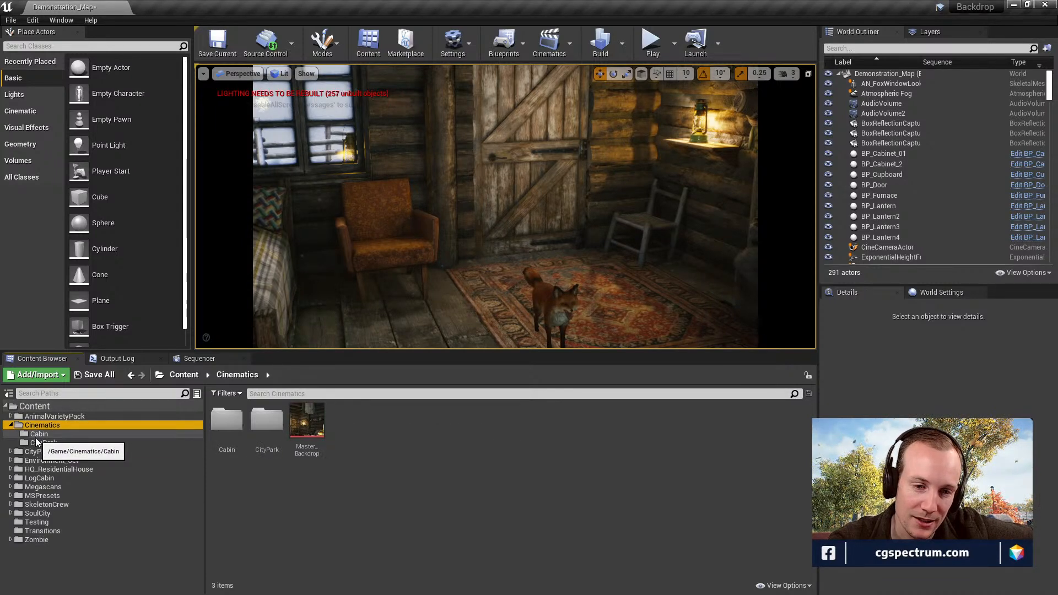
pyautogui.click(35, 436)
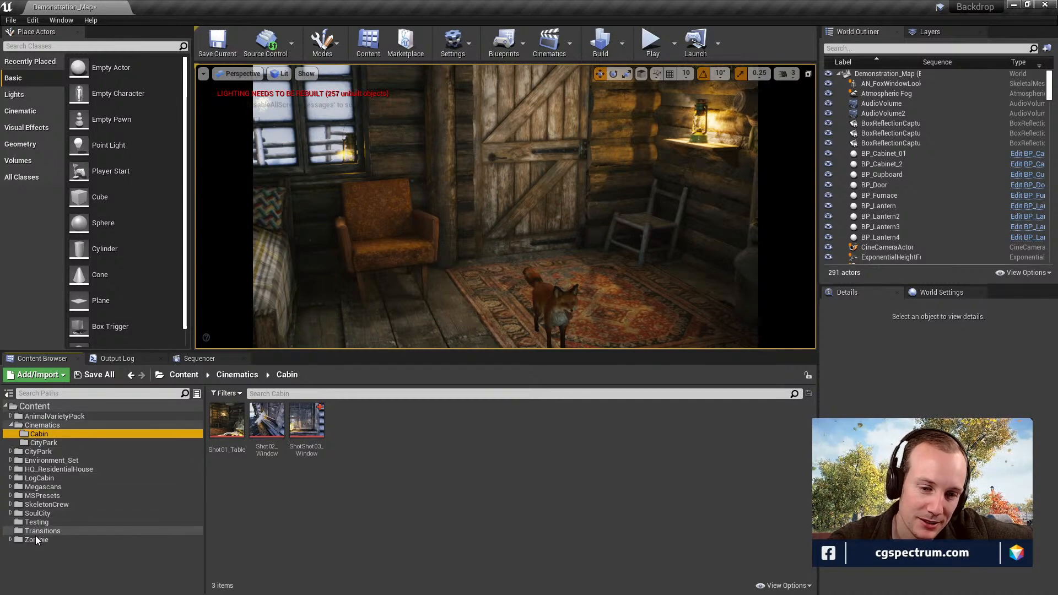
pyautogui.click(47, 477)
pyautogui.doubleClick(47, 478)
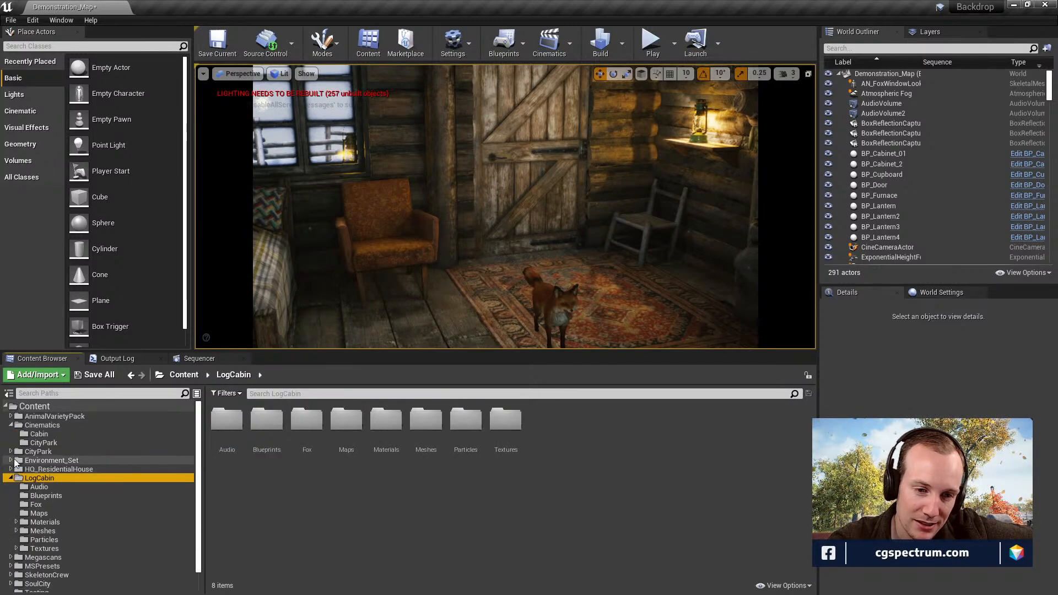
# Open the Master_Backdrop sequence from the Cinematics folder and delete its Shot01_Table shot.
pyautogui.click(33, 425)
pyautogui.click(312, 417)
pyautogui.doubleClick(313, 417)
pyautogui.click(310, 386)
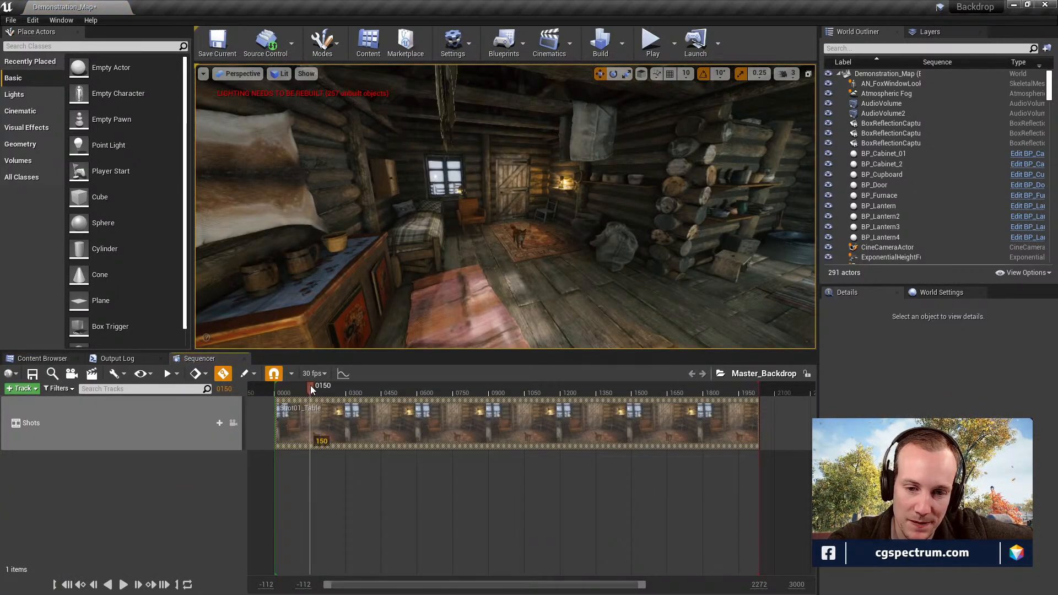
pyautogui.moveTo(309, 389); pyautogui.dragTo(314, 389)
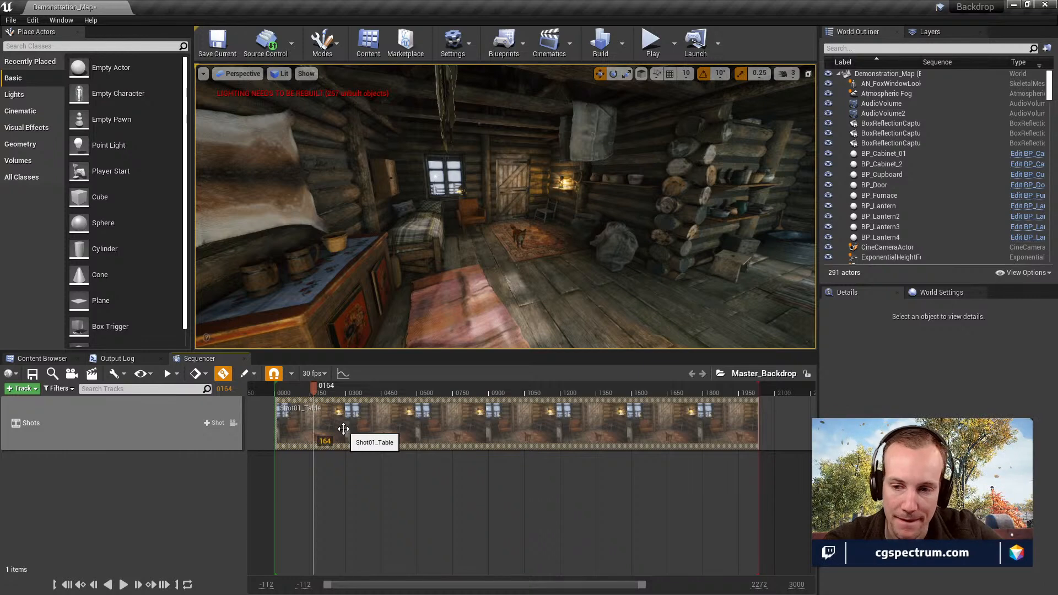
pyautogui.press('Delete')
# Insert ShotShot03_Window at the start of the Shots track and preview it through its camera at frame 423.
pyautogui.click(218, 402)
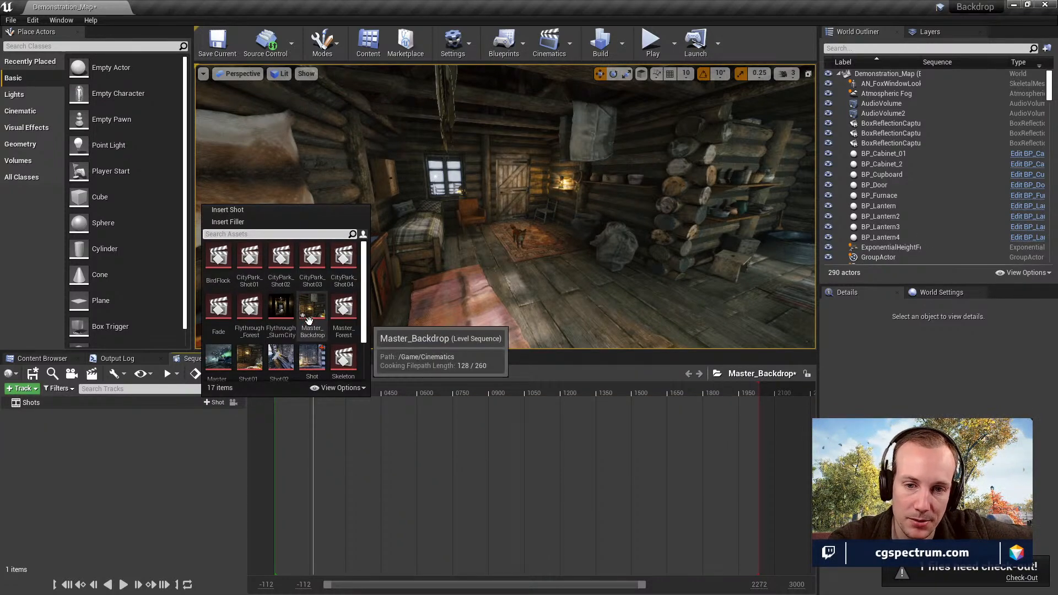
pyautogui.scroll(-1, 319, 355)
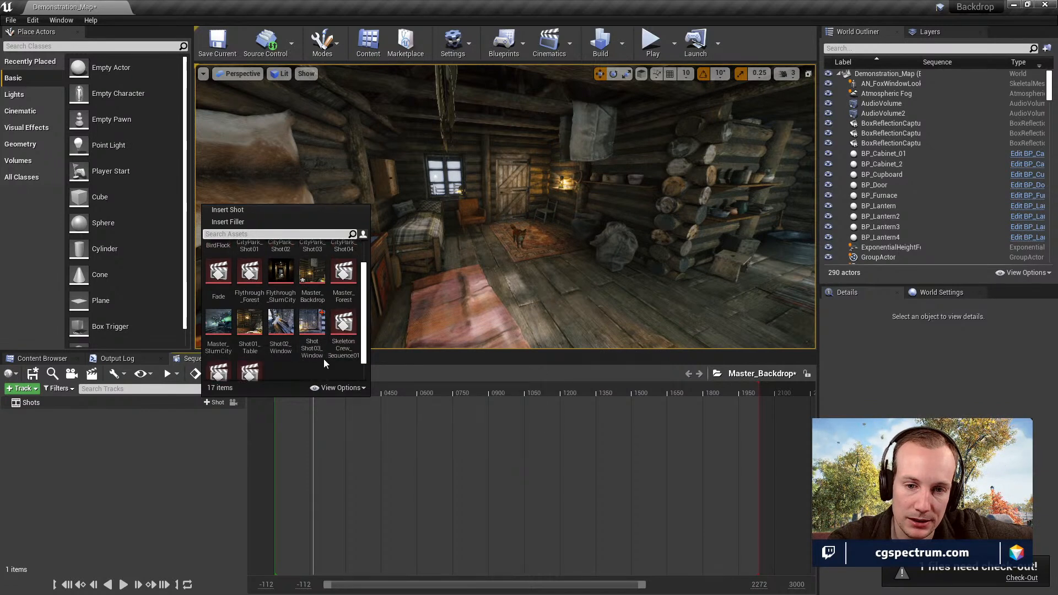
pyautogui.click(320, 354)
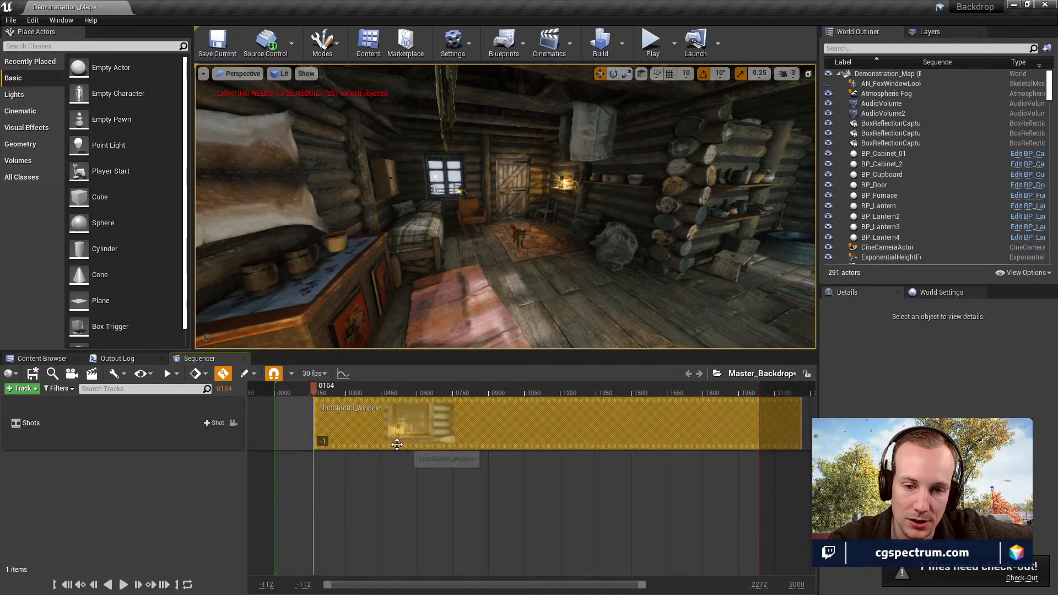
pyautogui.moveTo(386, 414); pyautogui.dragTo(356, 414)
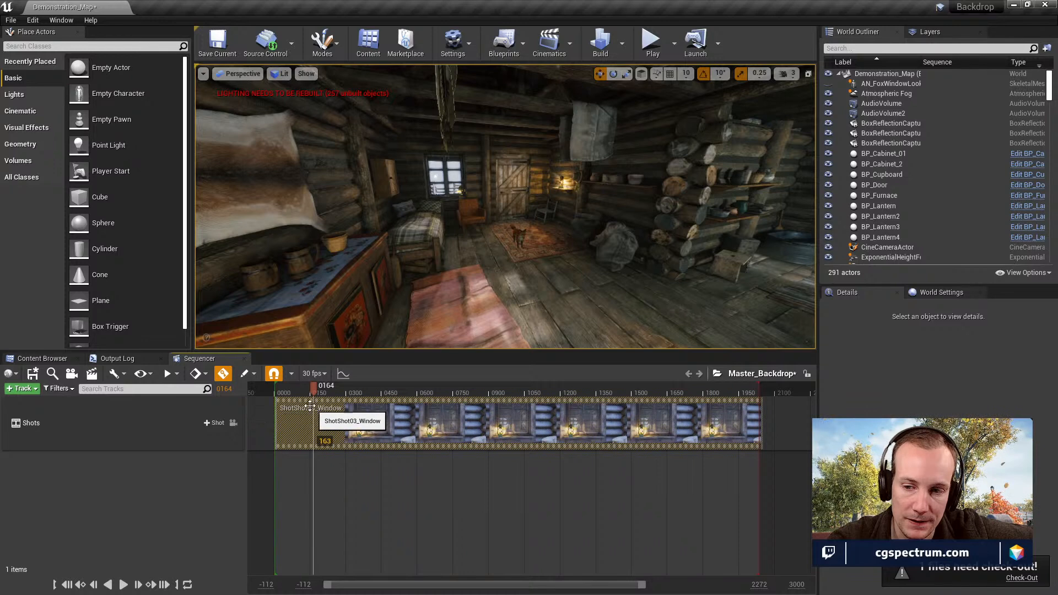
pyautogui.moveTo(299, 386); pyautogui.dragTo(375, 392)
pyautogui.click(234, 421)
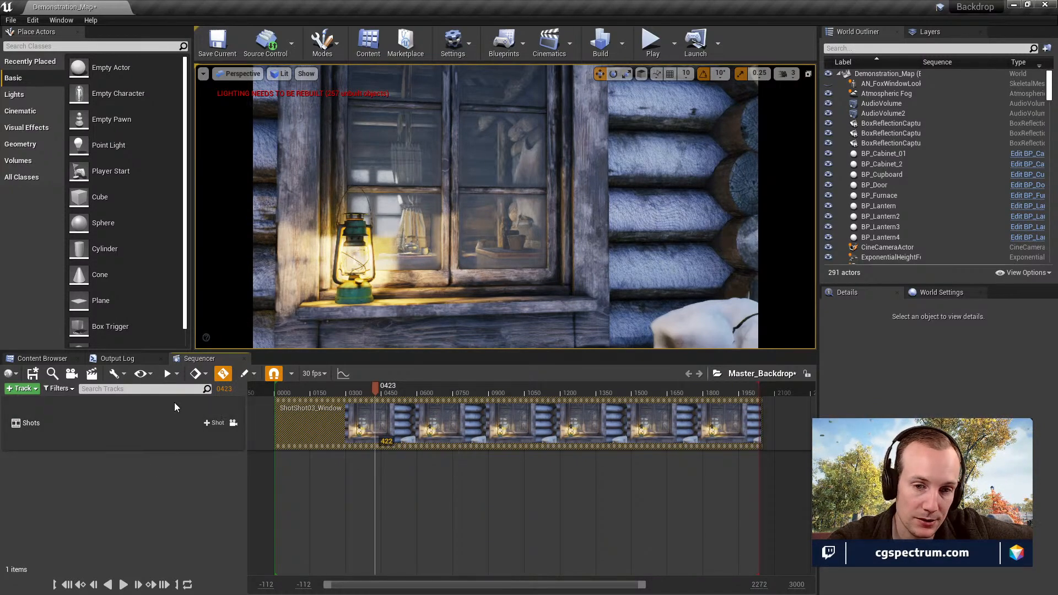
# Set the movie render's image output format to Image Sequence (png), then close the render settings without capturing.
pyautogui.click(92, 374)
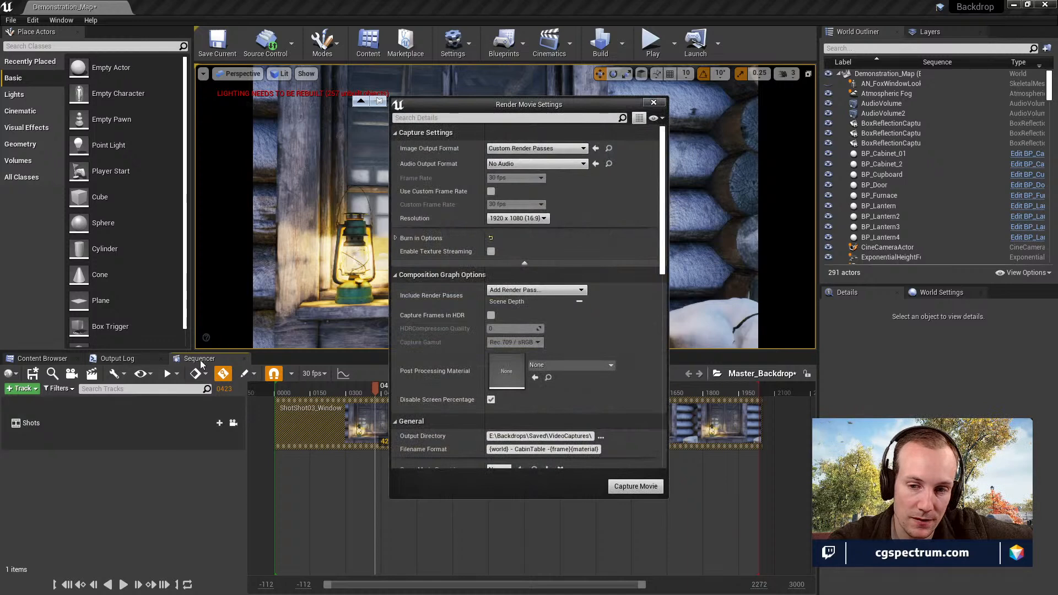
pyautogui.click(557, 150)
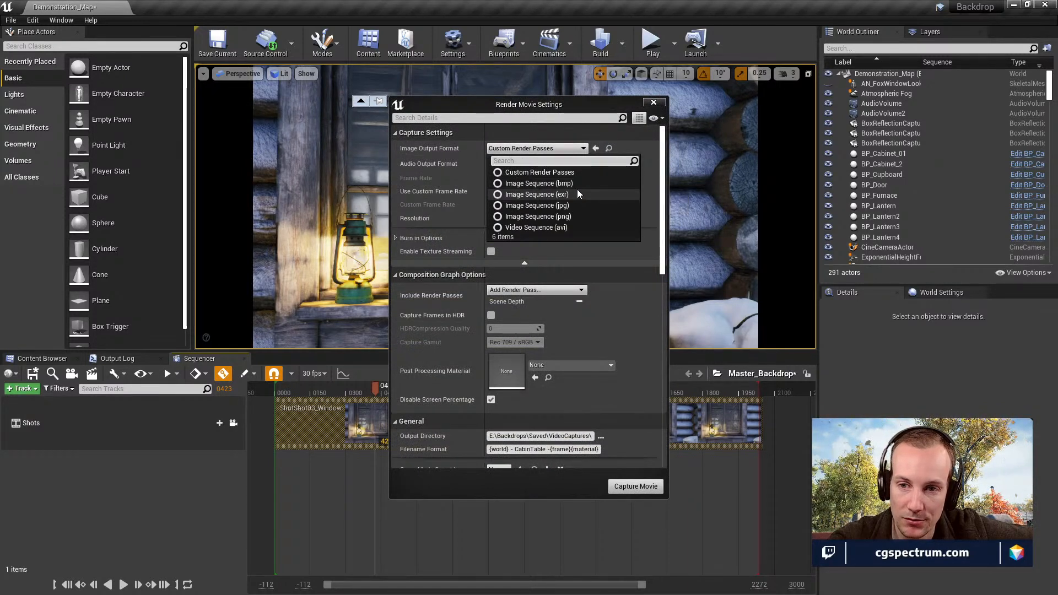
pyautogui.click(573, 216)
pyautogui.click(556, 163)
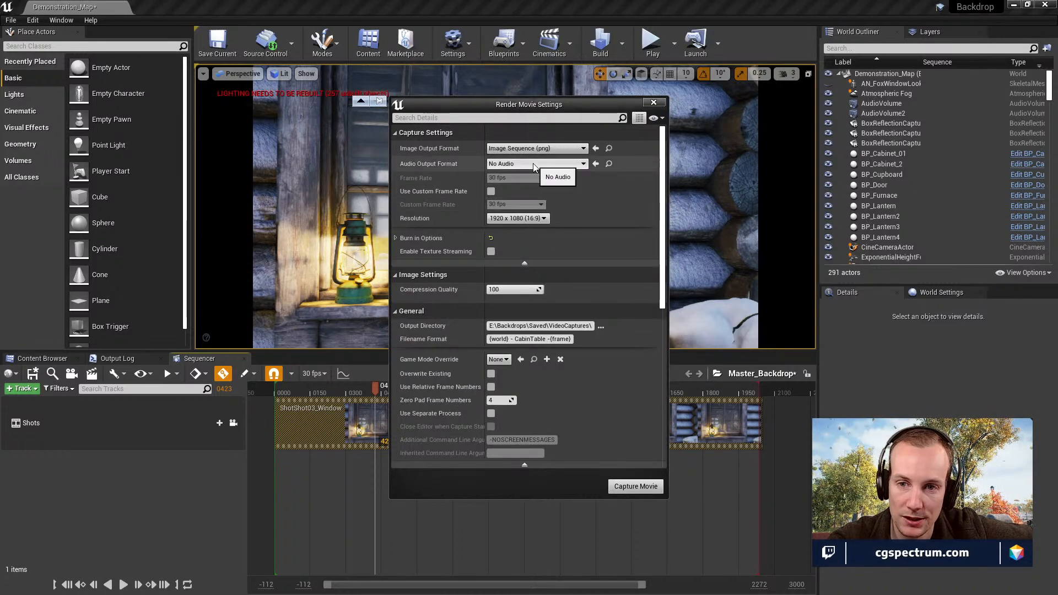
pyautogui.click(630, 156)
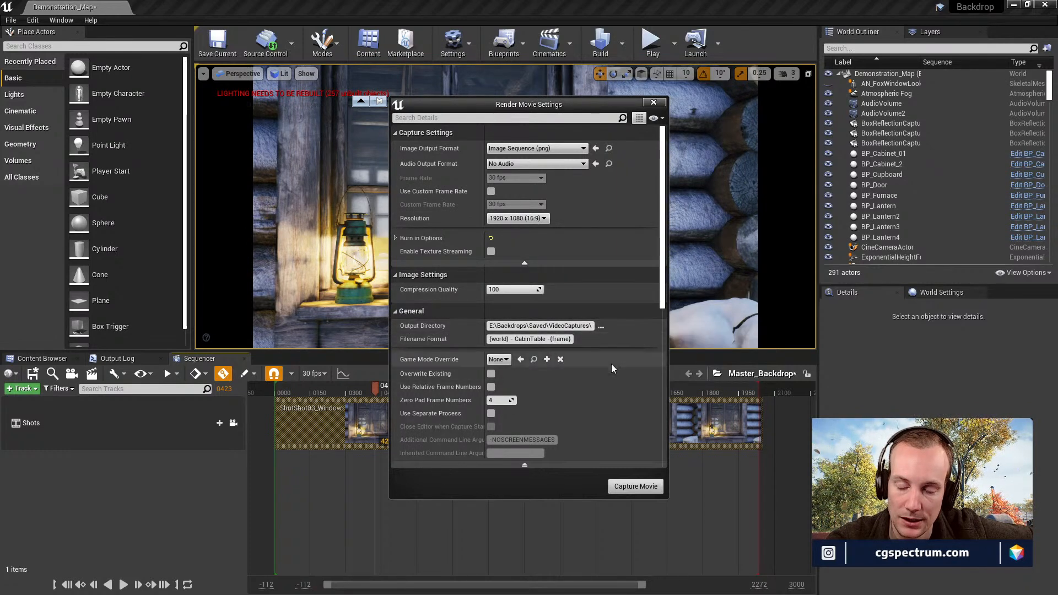
pyautogui.click(653, 103)
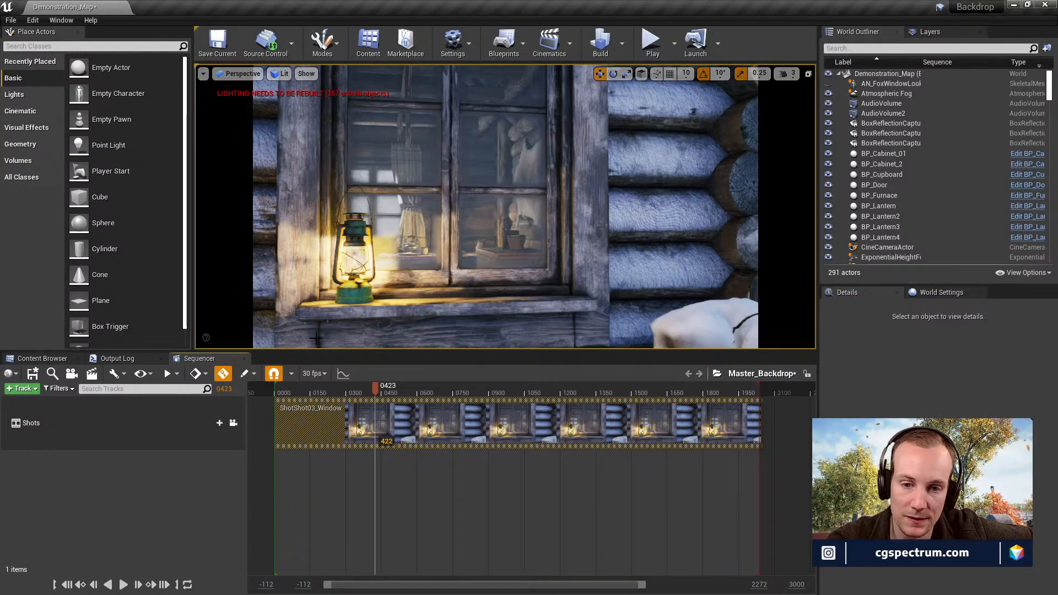
# Save the Master_Backdrop sequence, close the Sequencer and return to the Content Browser.
pyautogui.click(33, 373)
pyautogui.click(604, 404)
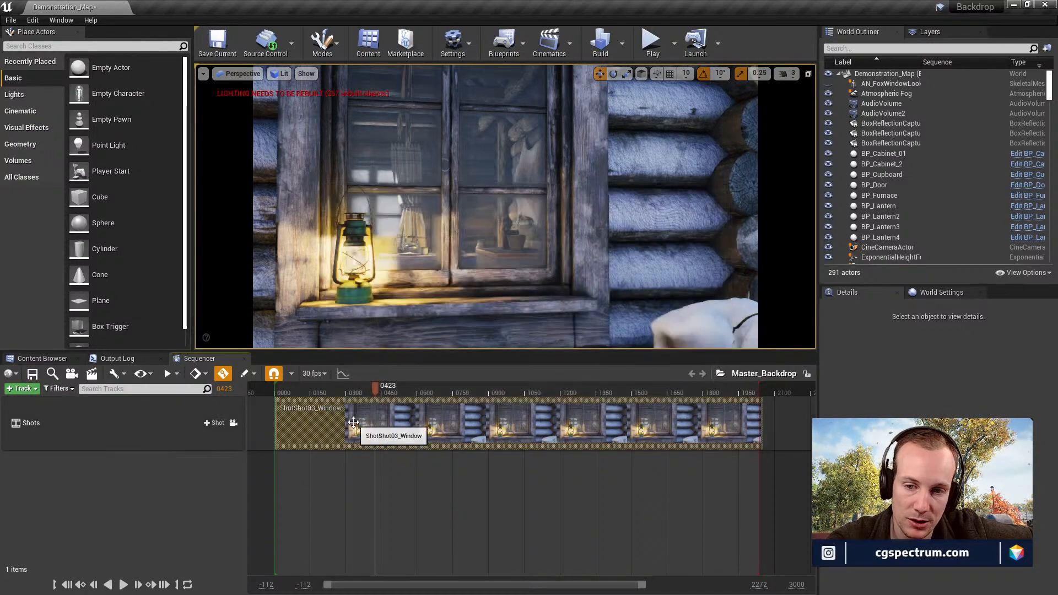
pyautogui.click(244, 358)
pyautogui.click(43, 359)
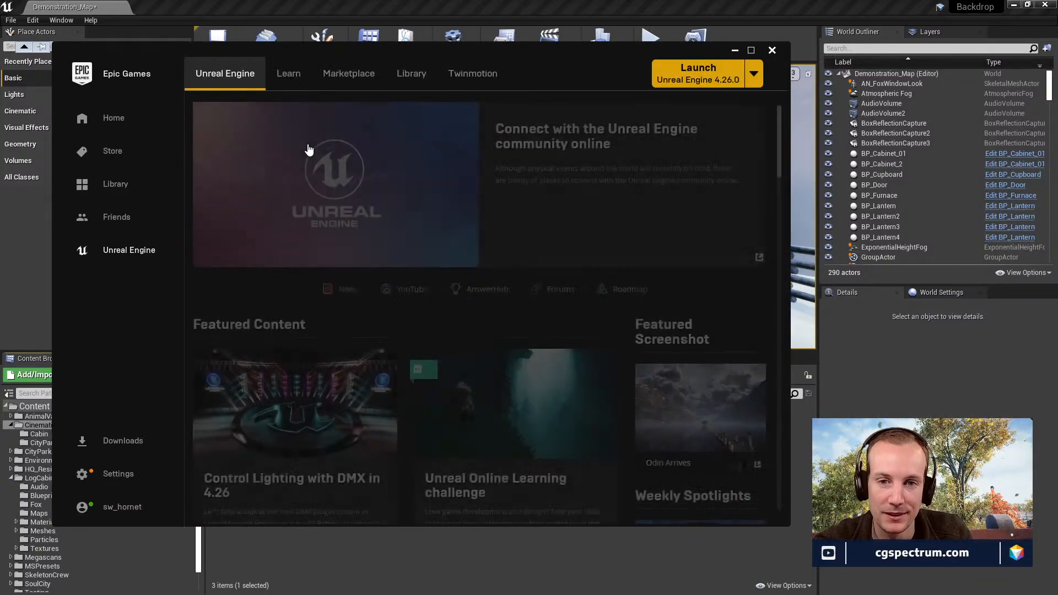
# Search the Unreal Engine Marketplace for "ice" and look over the first results.
pyautogui.click(325, 78)
pyautogui.moveTo(334, 144)
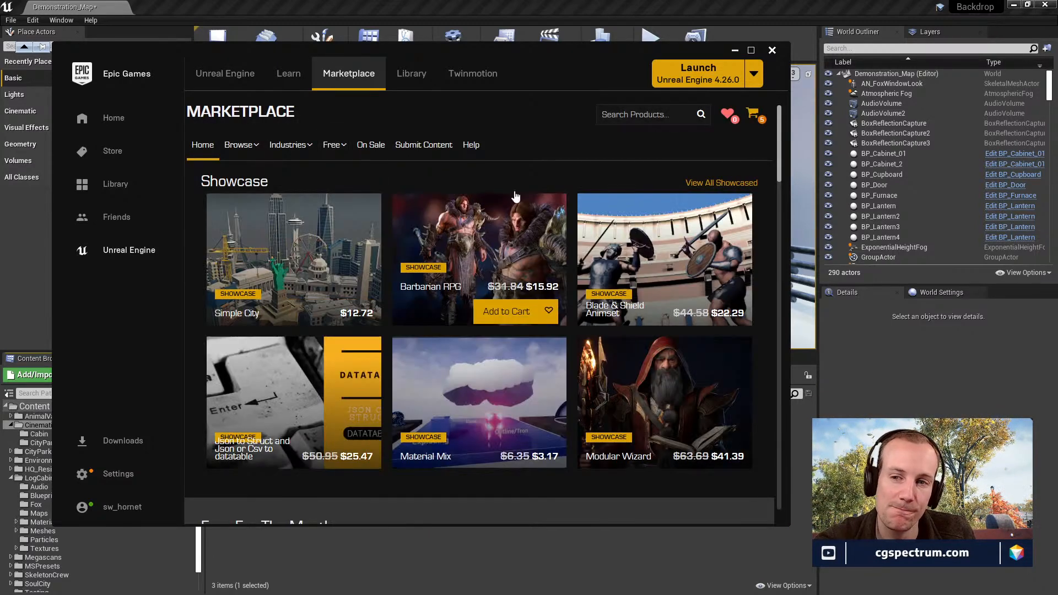
pyautogui.click(602, 119)
pyautogui.write('ice')
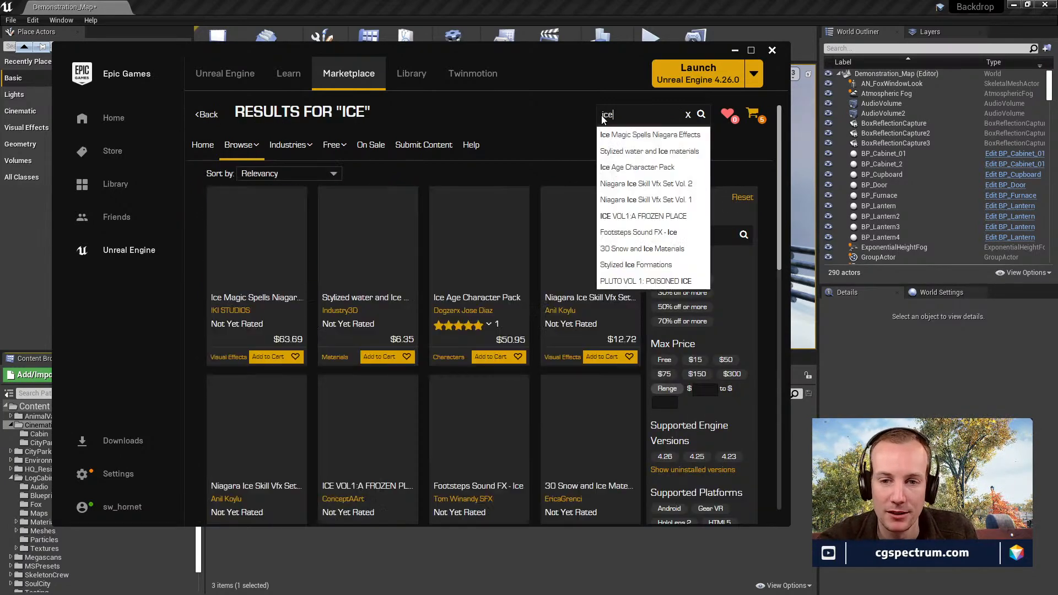
pyautogui.scroll(-3, 524, 321)
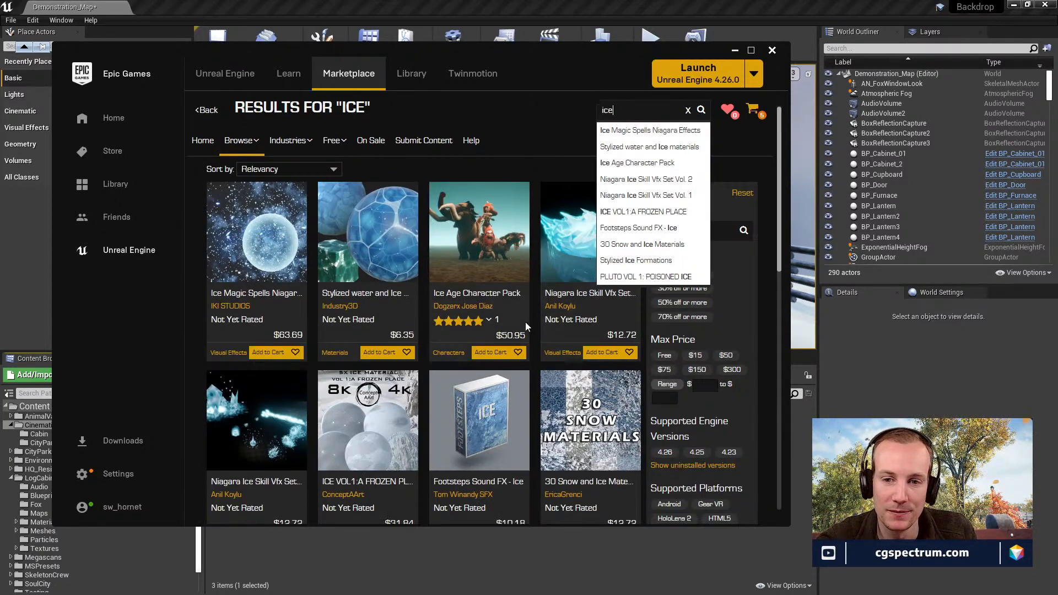
pyautogui.scroll(-3, 524, 328)
pyautogui.scroll(3, 525, 327)
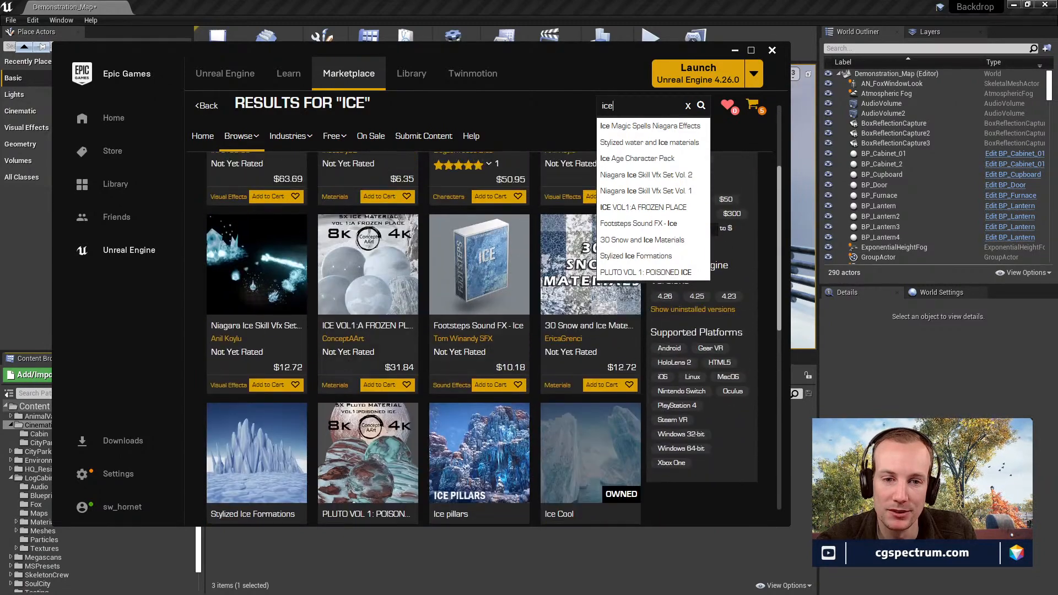
# View the preview images of Niagara Ice Skill Vfx Set Vol. 1, then return to the search results.
pyautogui.click(276, 328)
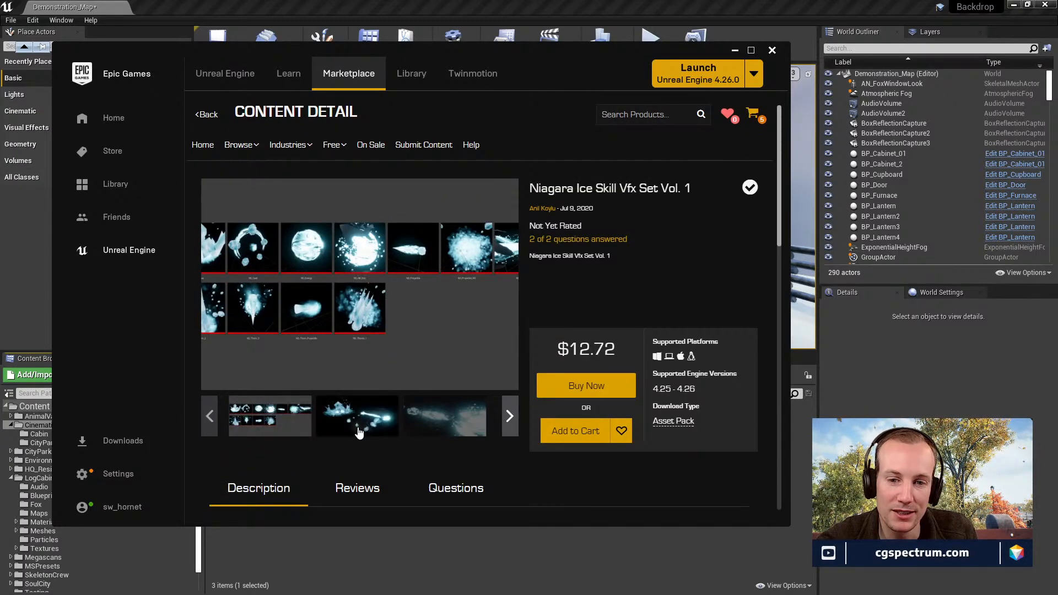
pyautogui.click(357, 420)
pyautogui.click(444, 422)
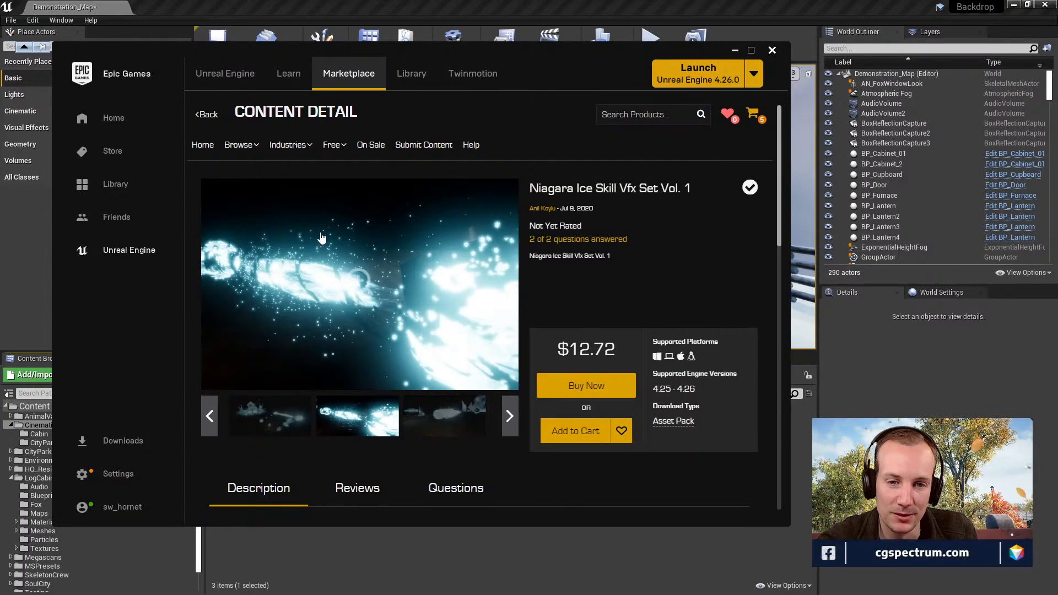
pyautogui.click(197, 119)
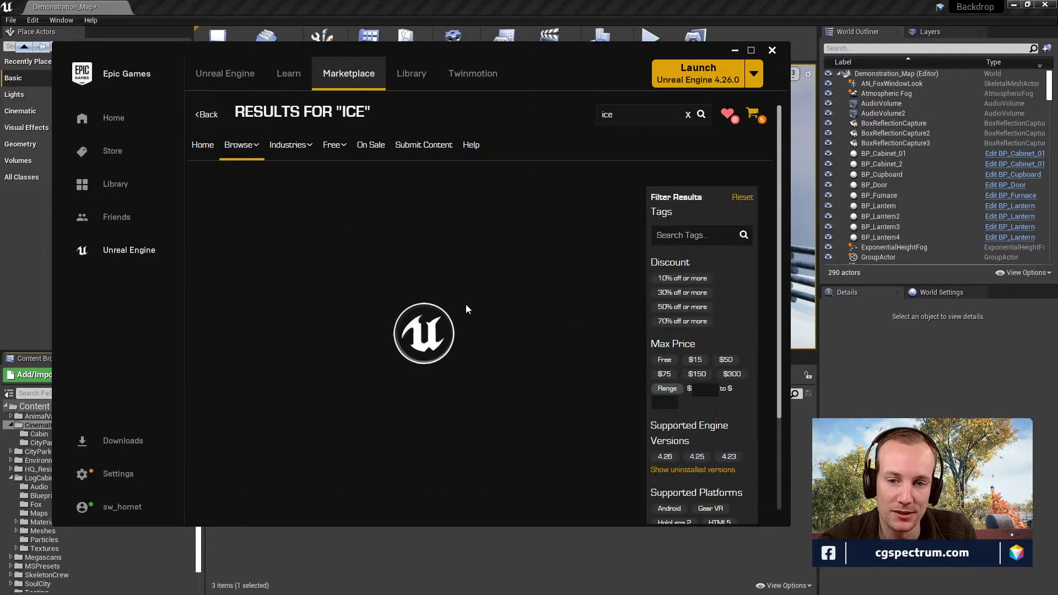
# Examine the ice search results for suitable ice materials, props and effects packs.
pyautogui.scroll(-1, 357, 382)
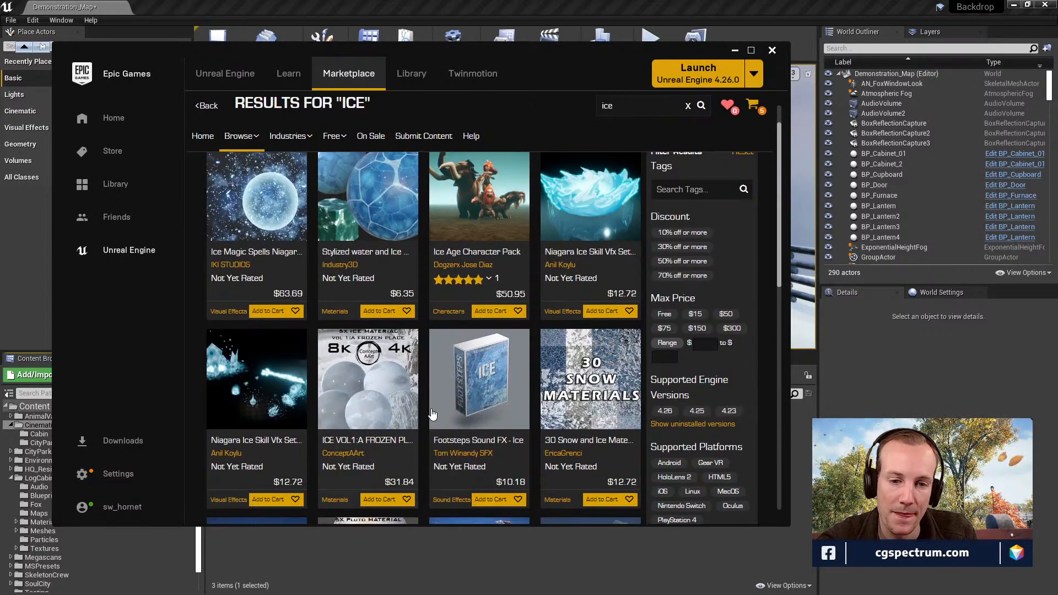
pyautogui.scroll(1, 433, 413)
pyautogui.scroll(-5, 432, 413)
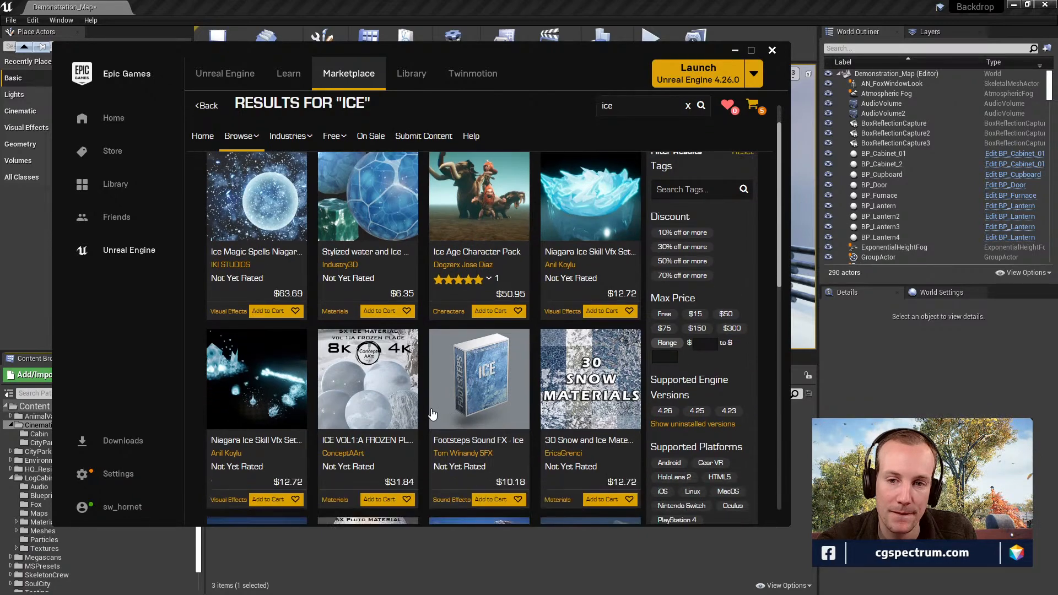
pyautogui.scroll(-3, 433, 413)
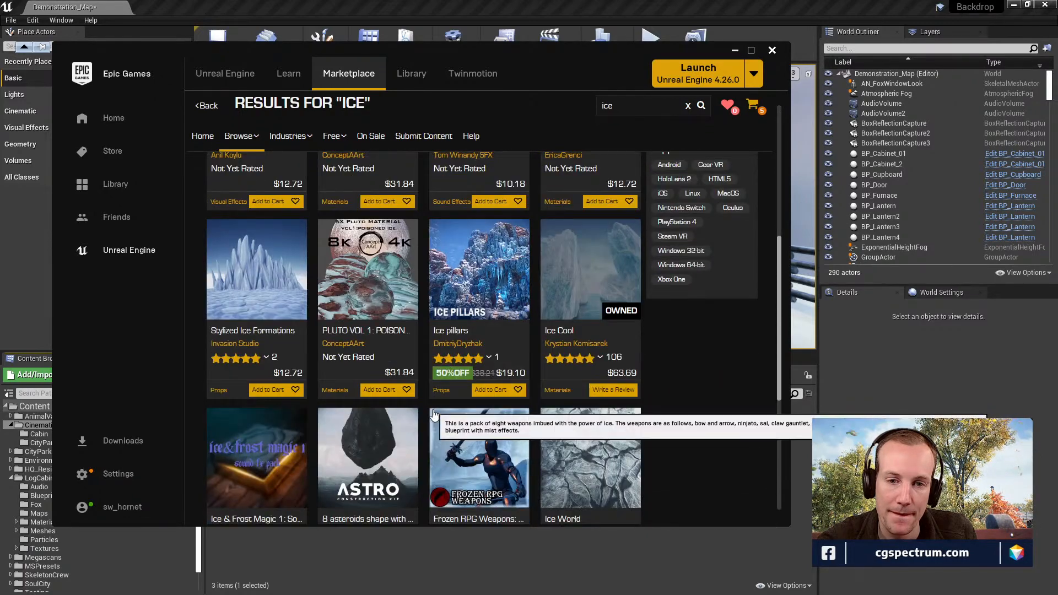
pyautogui.scroll(-5, 433, 413)
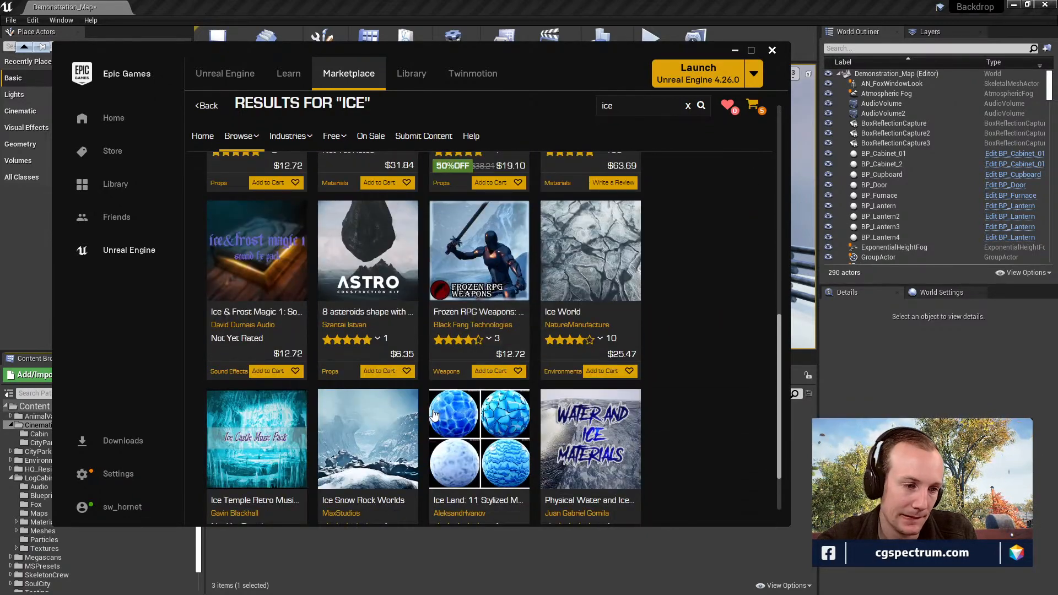
pyautogui.scroll(-1, 433, 414)
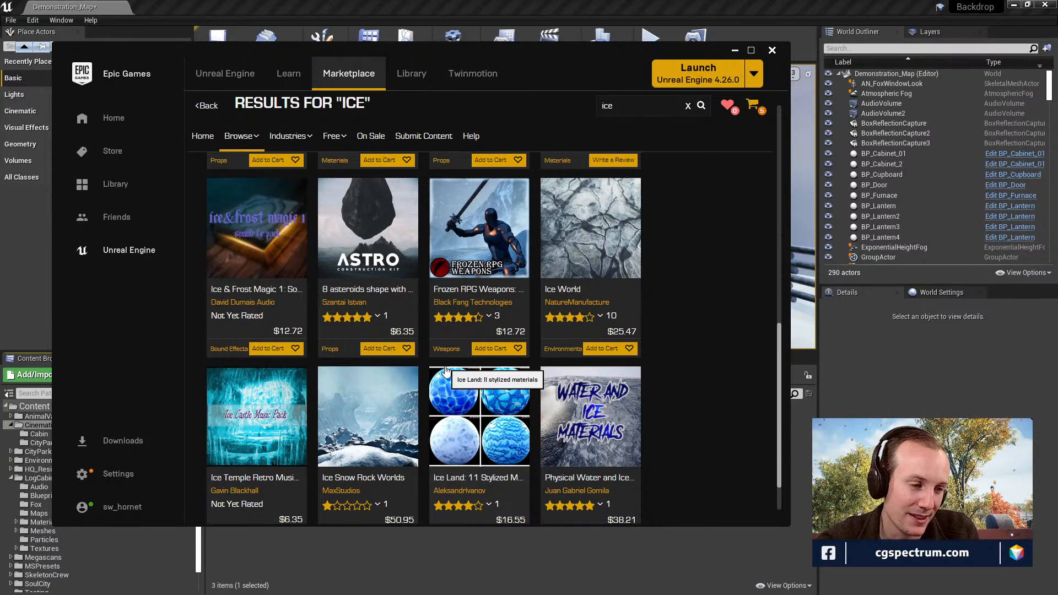
pyautogui.scroll(3, 490, 316)
pyautogui.scroll(10, 491, 317)
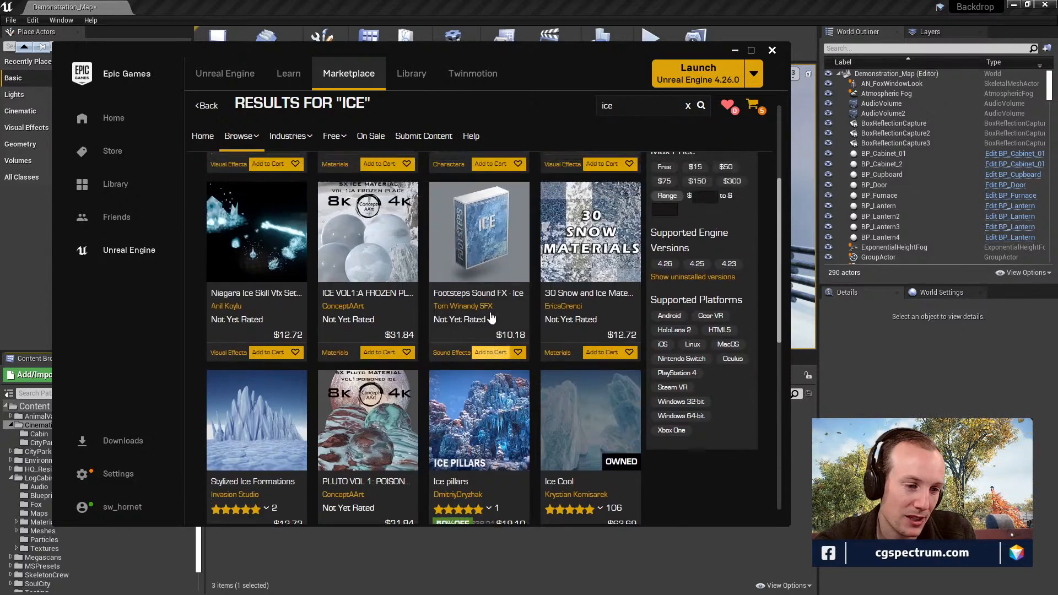
pyautogui.scroll(4, 491, 317)
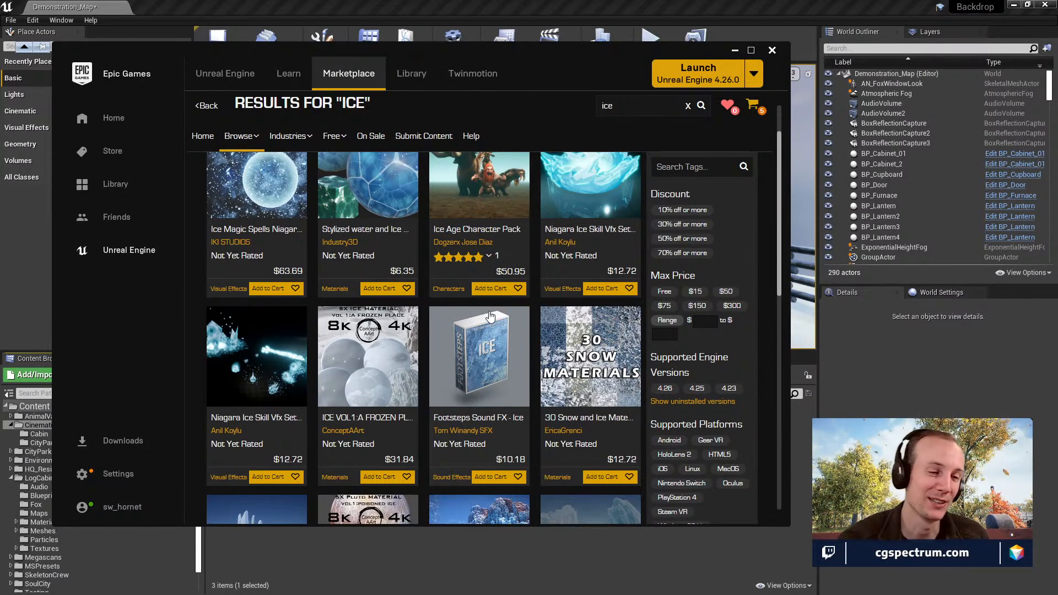
pyautogui.scroll(2, 549, 407)
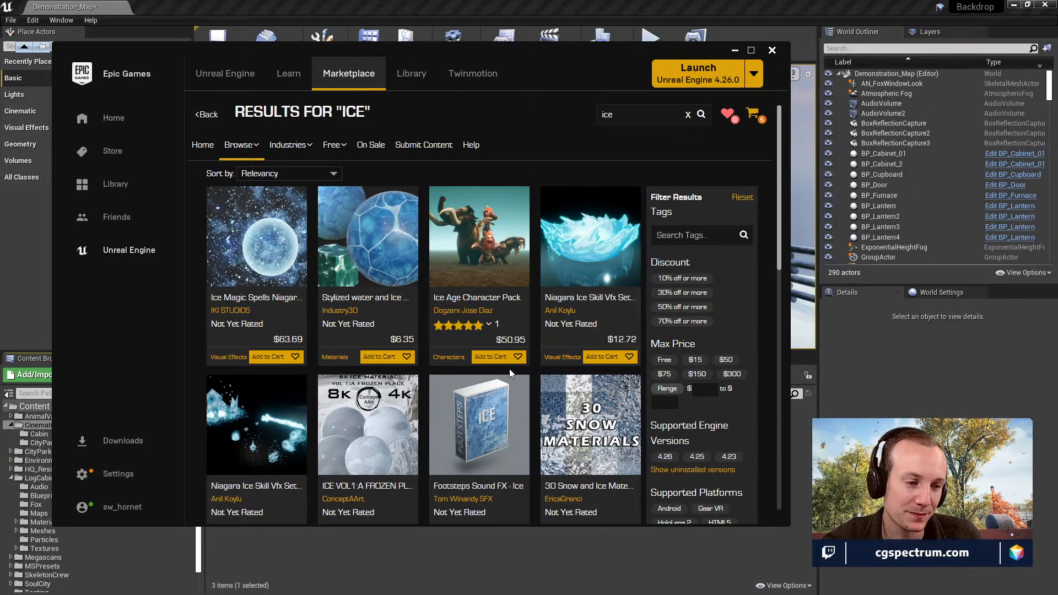
pyautogui.scroll(-1, 509, 367)
pyautogui.scroll(1, 509, 367)
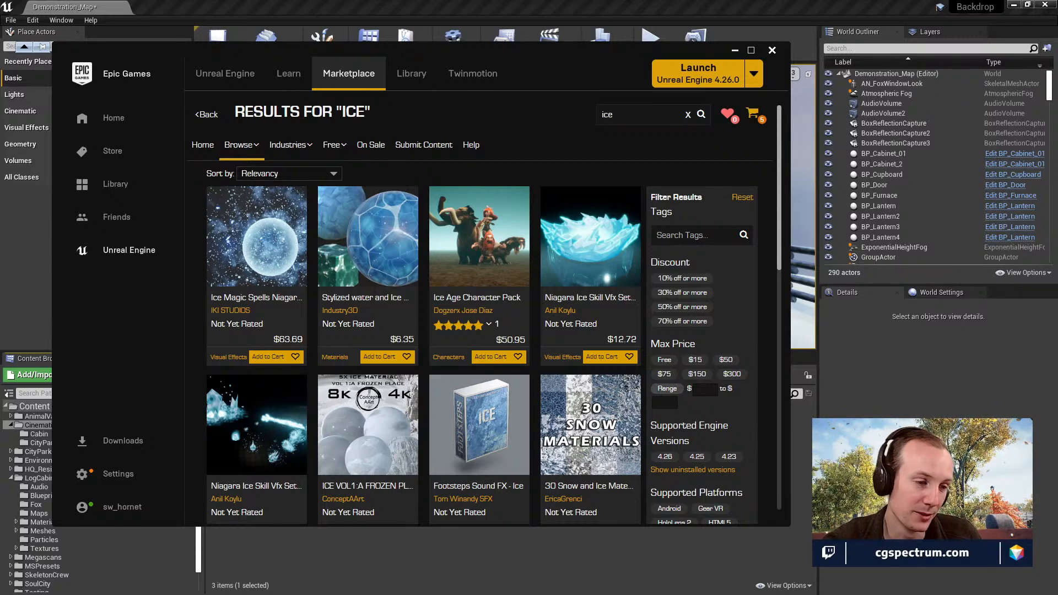
pyautogui.scroll(-3, 512, 375)
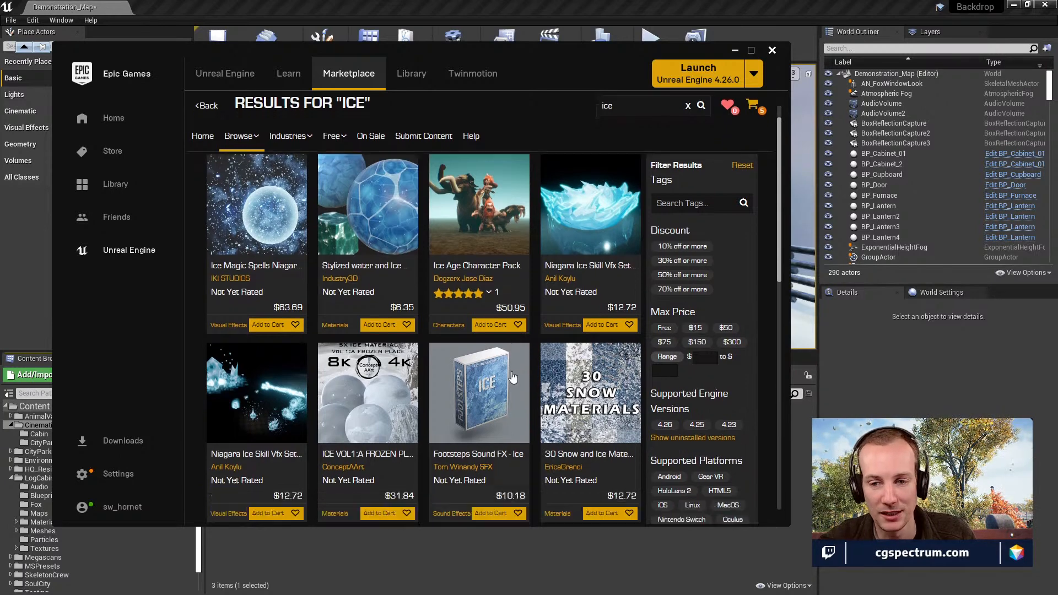
pyautogui.scroll(-1, 512, 374)
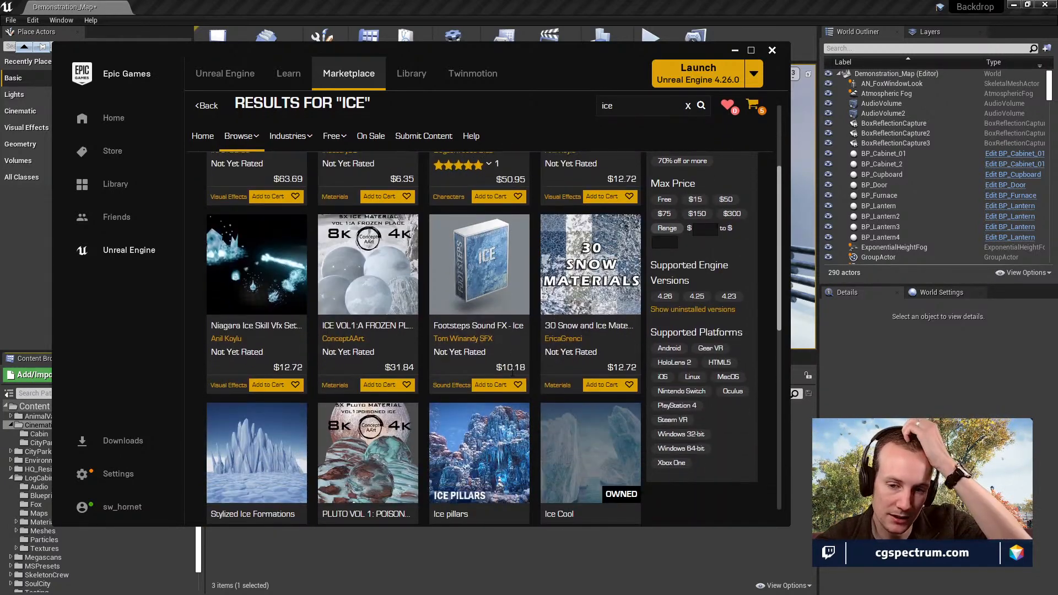
pyautogui.scroll(4, 512, 372)
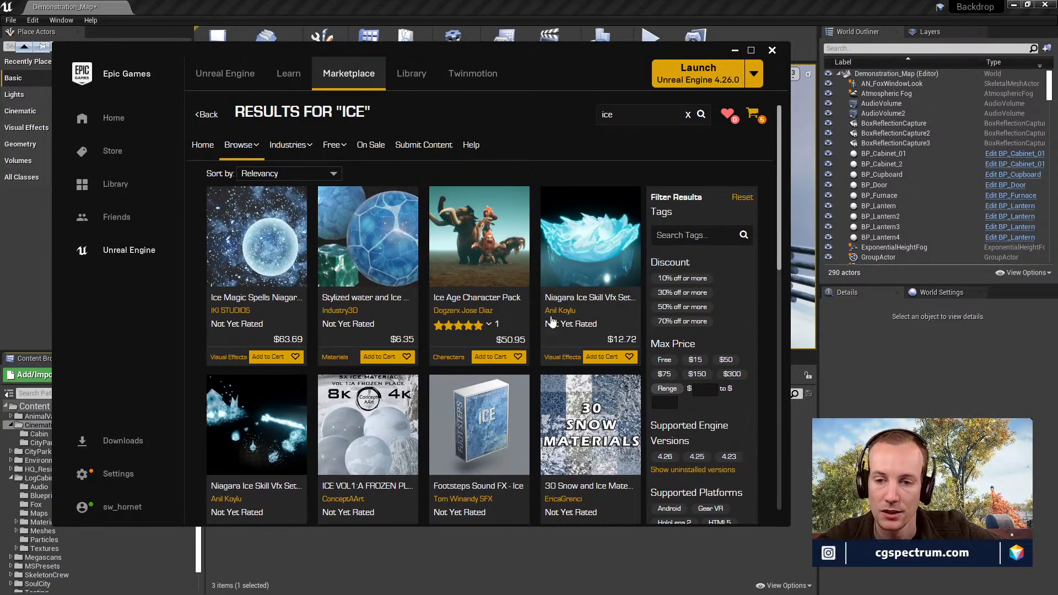
# Open the Ice Cool product page and look through its preview images and description.
pyautogui.scroll(-3, 550, 342)
pyautogui.scroll(-2, 559, 335)
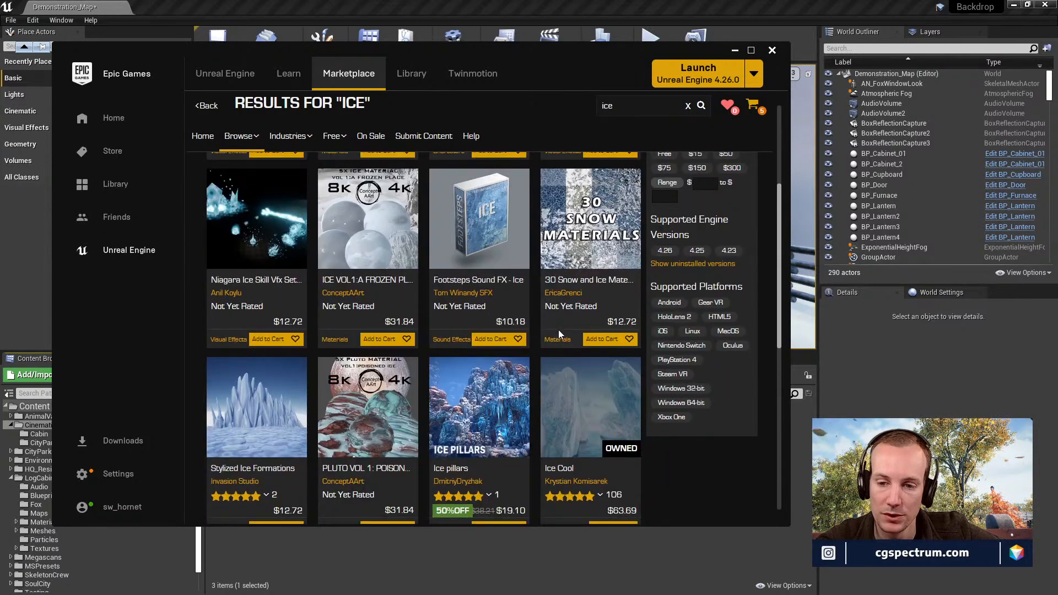
pyautogui.scroll(-2, 558, 330)
pyautogui.click(562, 374)
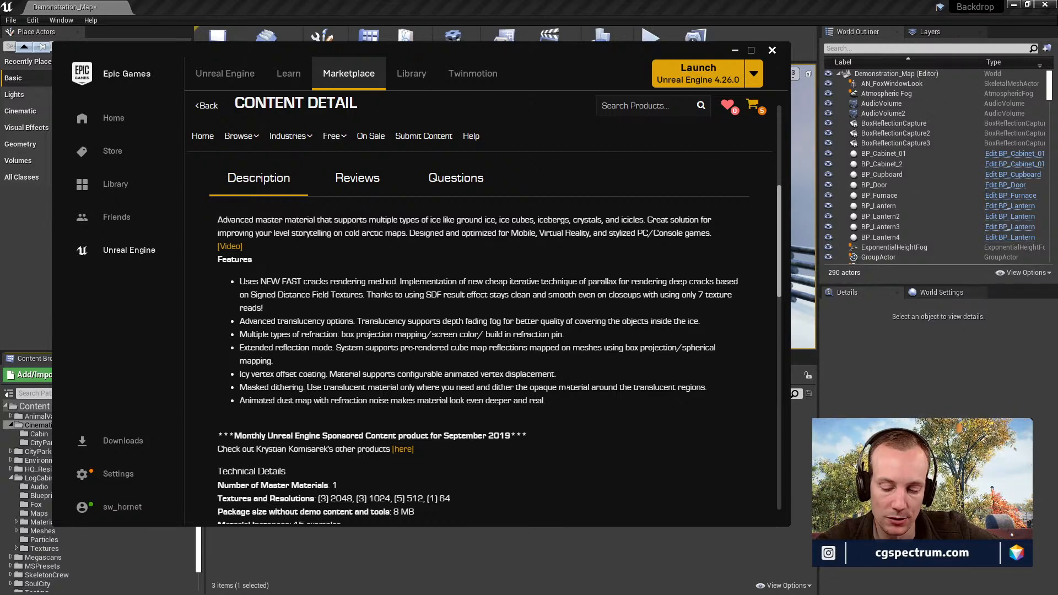
pyautogui.scroll(5, 664, 413)
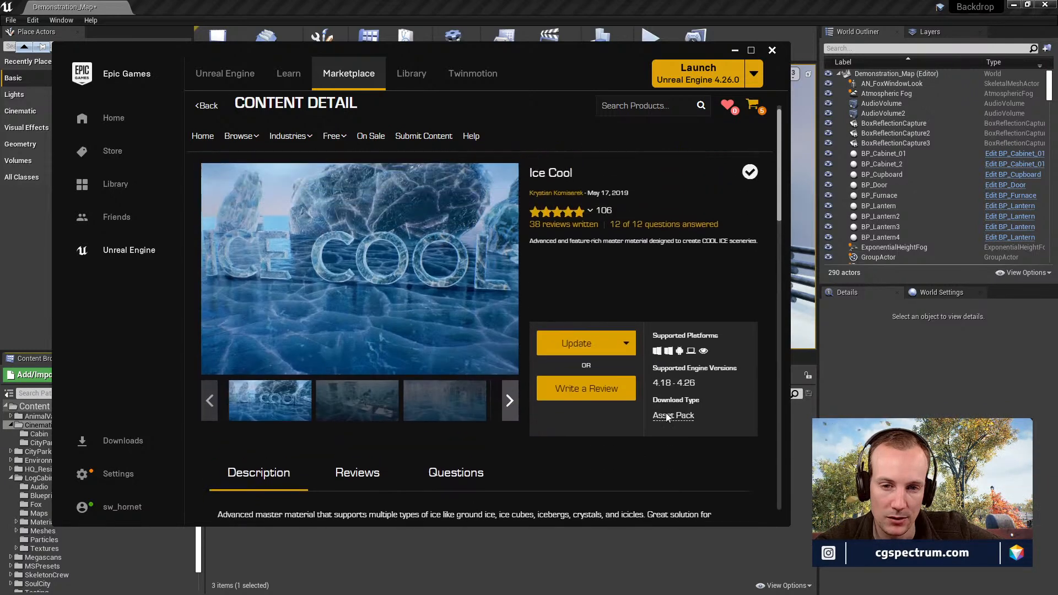
pyautogui.click(357, 418)
pyautogui.click(431, 418)
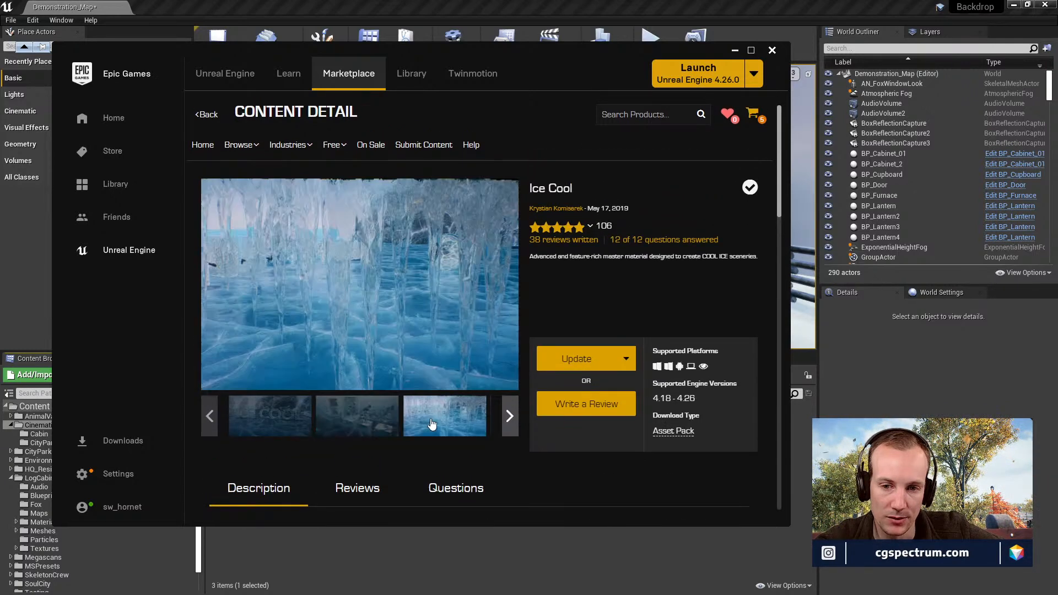
pyautogui.click(508, 419)
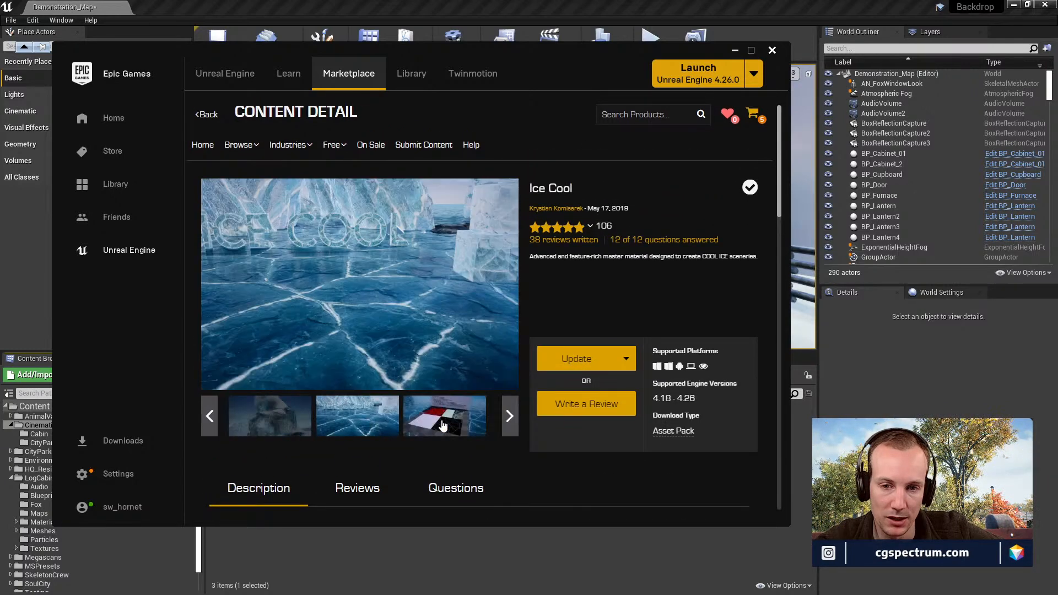
pyautogui.click(507, 419)
pyautogui.click(509, 418)
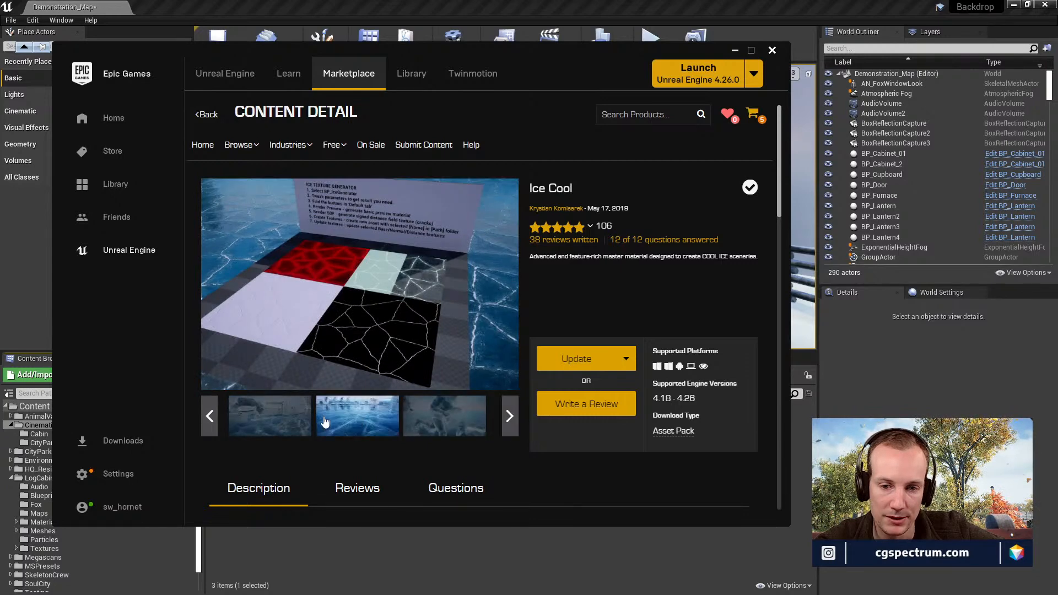
pyautogui.click(302, 420)
pyautogui.click(368, 425)
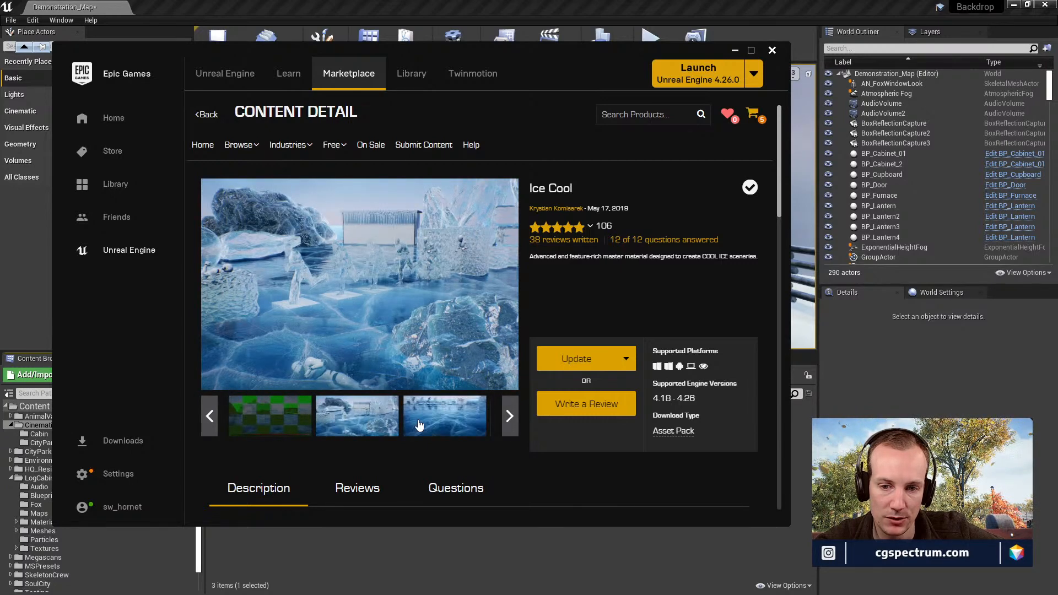
pyautogui.click(507, 419)
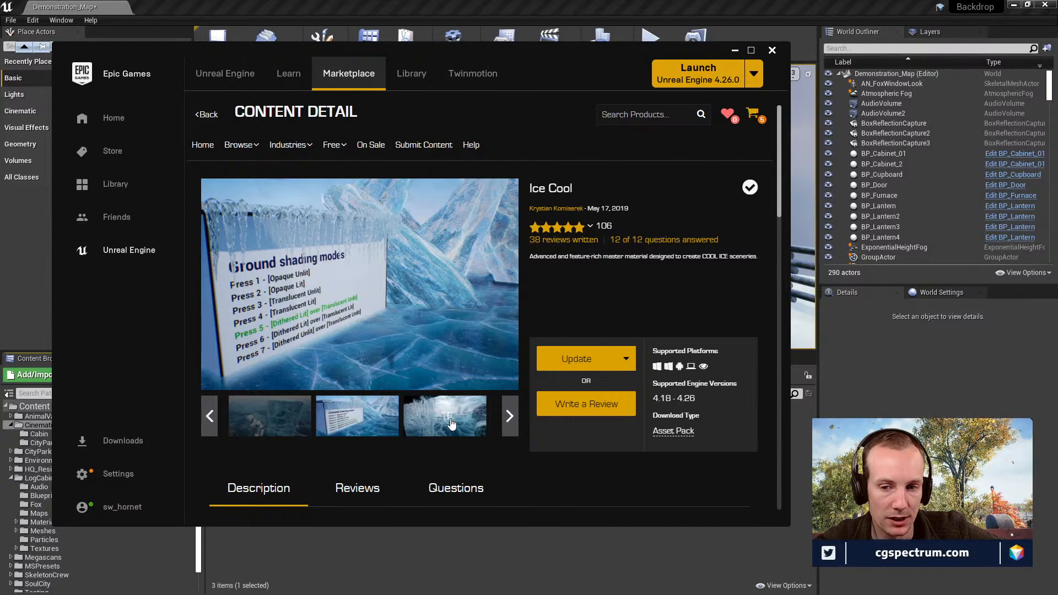
pyautogui.scroll(-3, 477, 430)
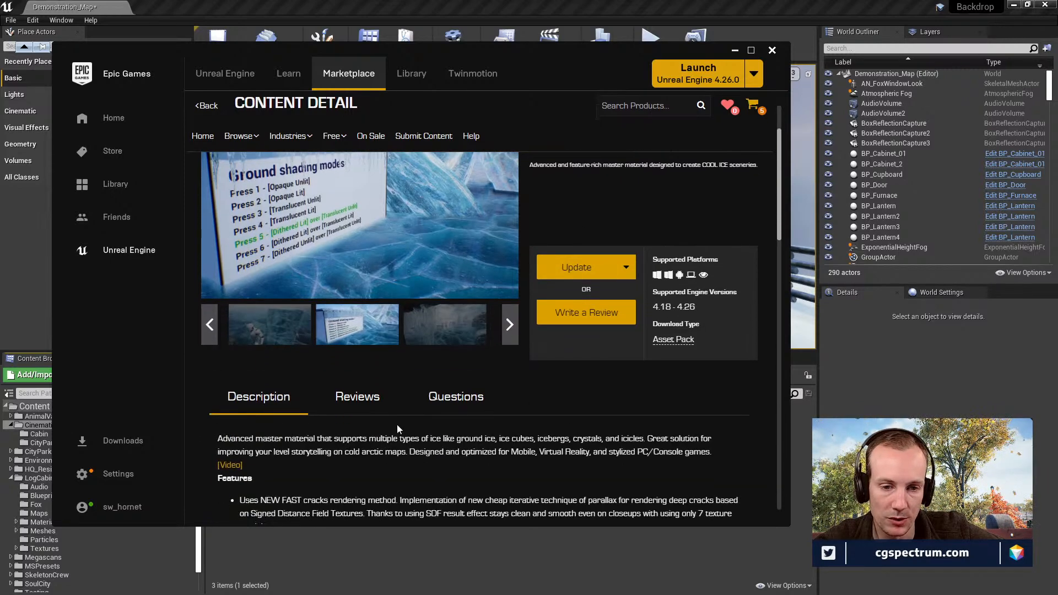
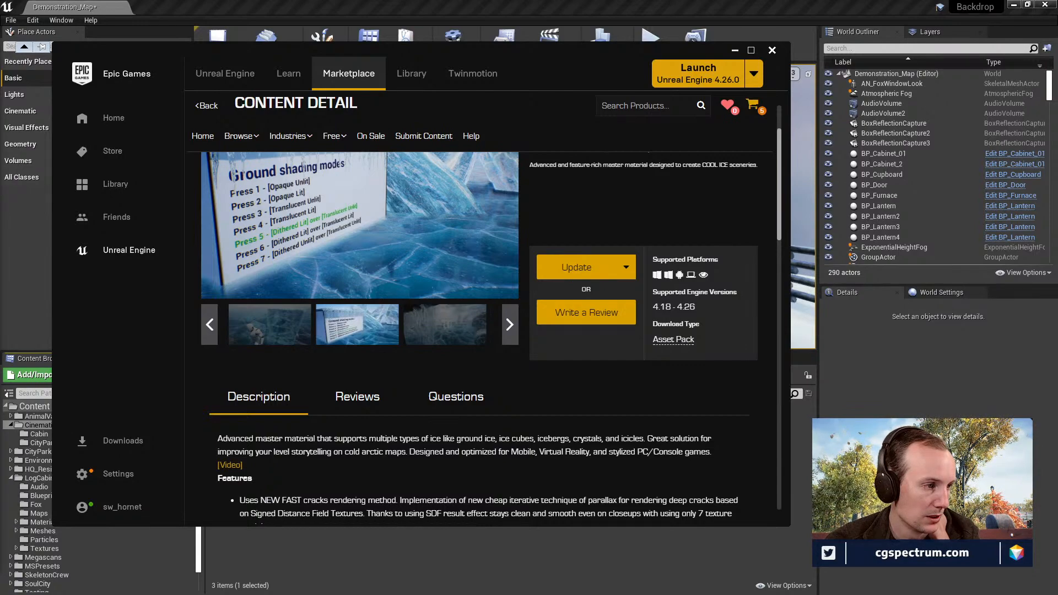
# Switch to Slack, close the open thread and look through the messages pinned in the #library_animation3d channel.
pyautogui.moveTo(0, 182); pyautogui.dragTo(702, 106)
pyautogui.scroll(2, 630, 338)
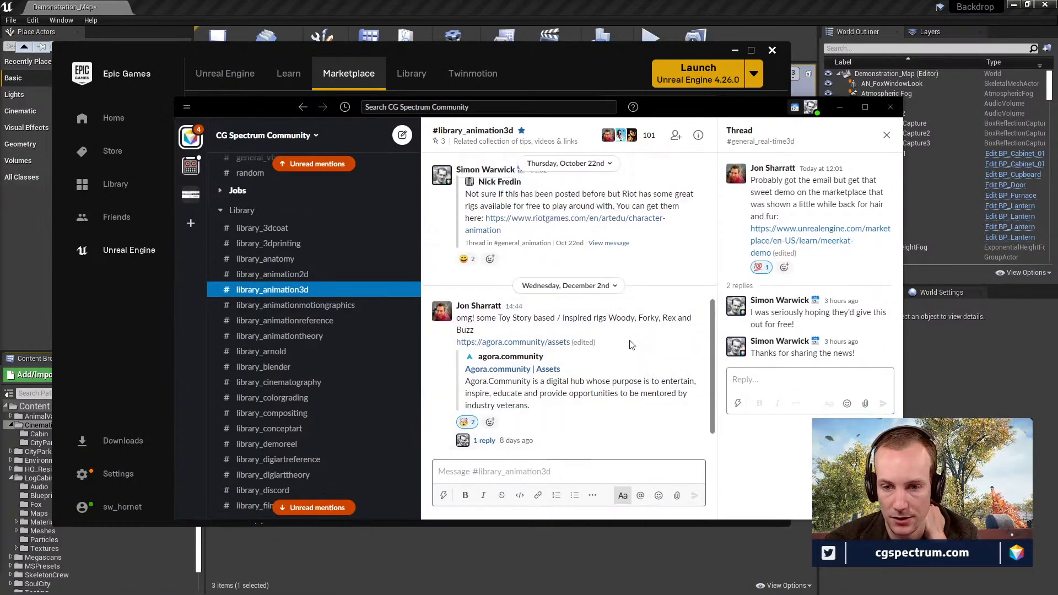
pyautogui.scroll(3, 630, 341)
pyautogui.click(886, 135)
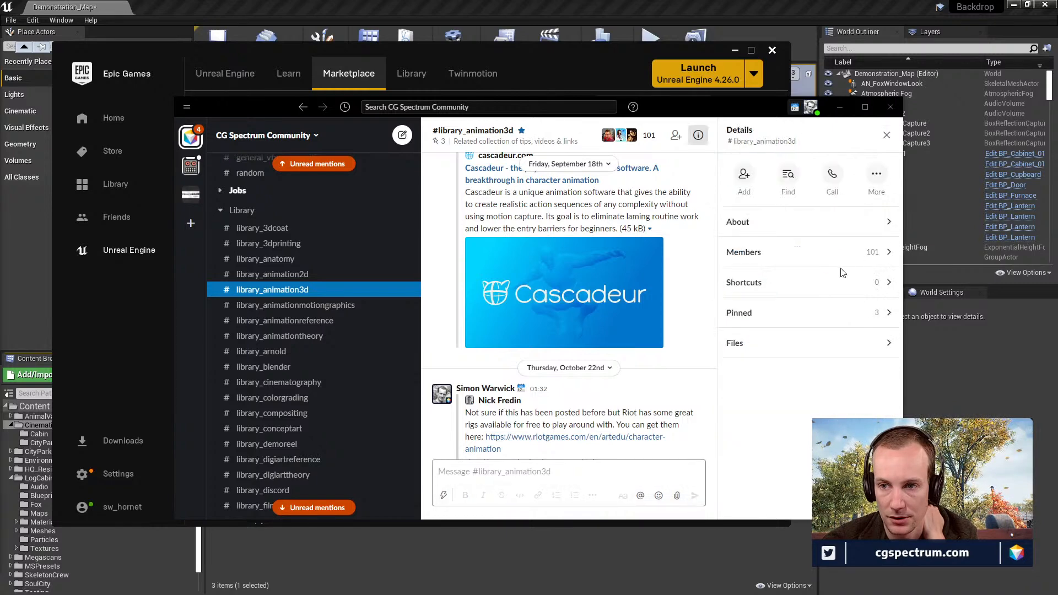
pyautogui.click(774, 225)
pyautogui.click(767, 226)
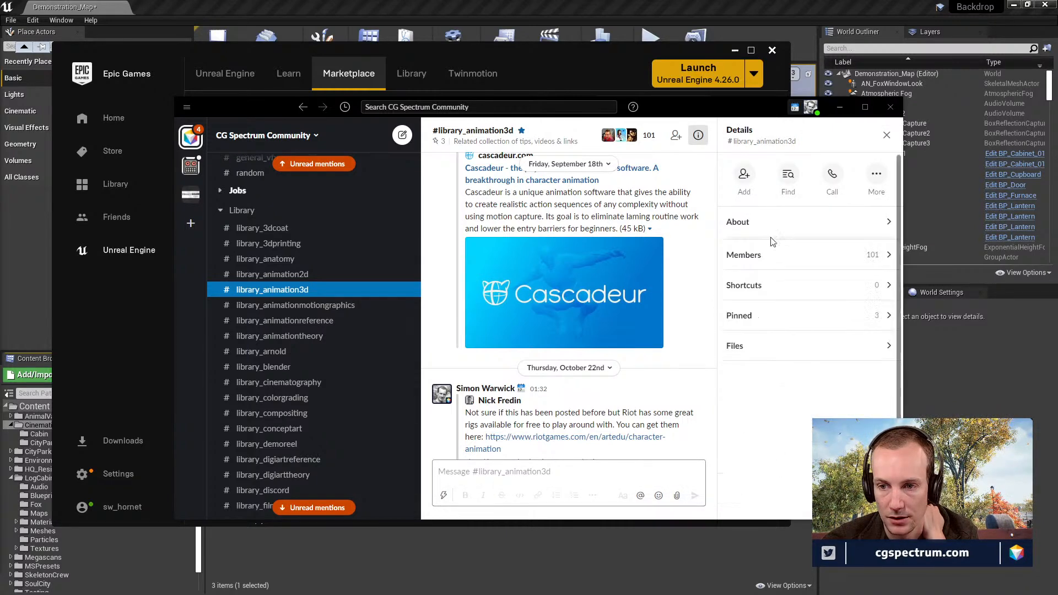
pyautogui.click(768, 313)
pyautogui.scroll(-5, 785, 342)
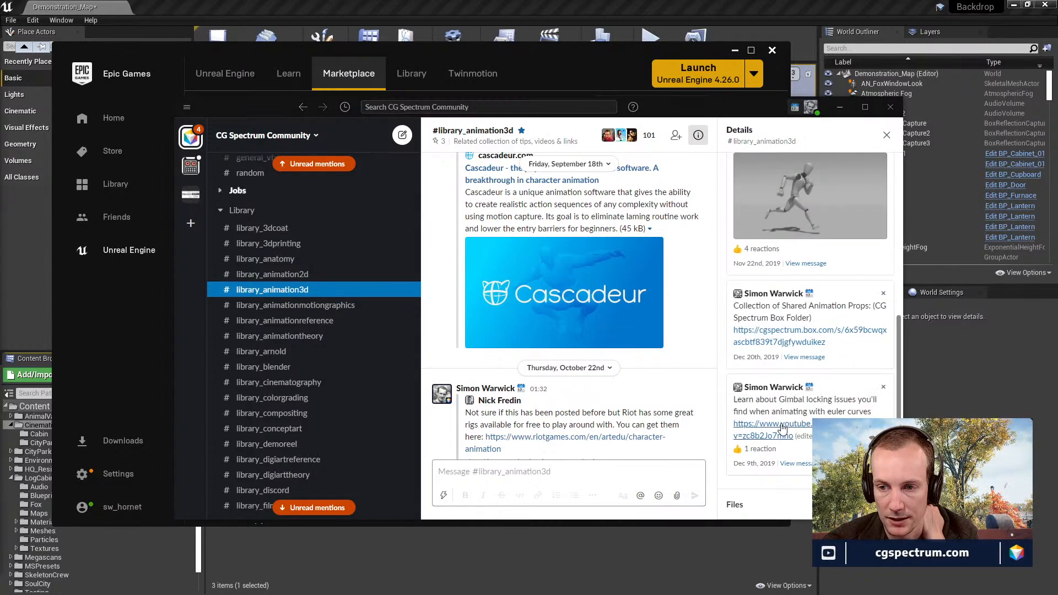
# Switch to the browser and view the YouTube video "Euler (gimbal lock) Explained" and its description.
pyautogui.moveTo(512, 593); pyautogui.dragTo(518, 1)
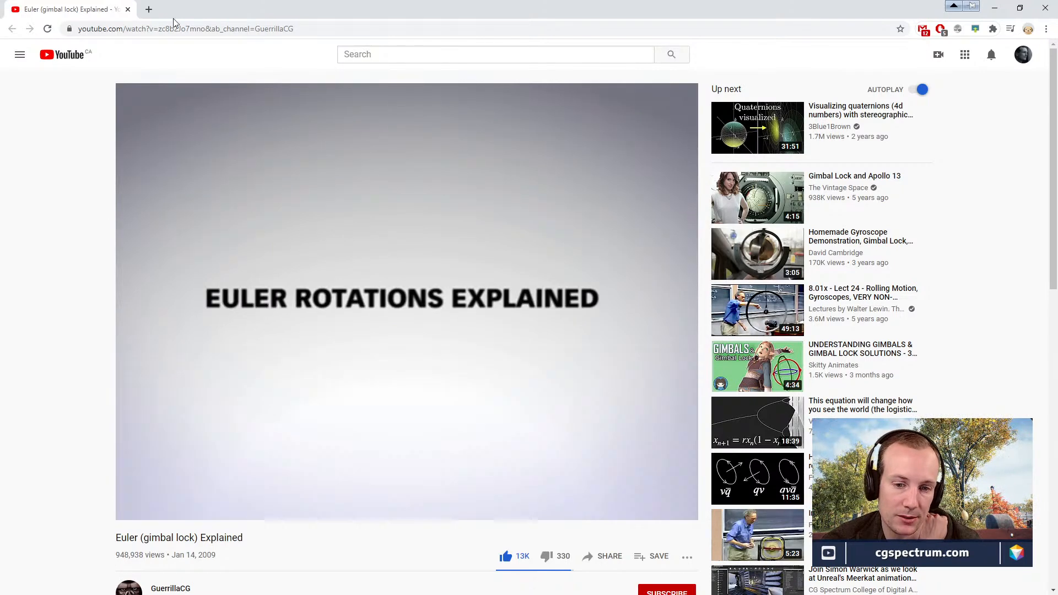
pyautogui.scroll(-2, 97, 312)
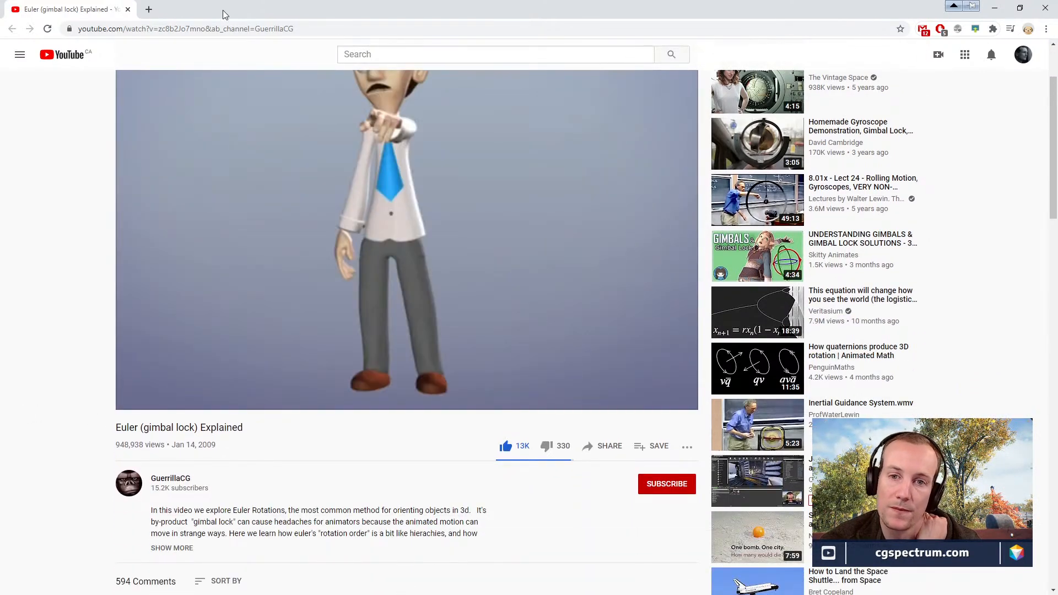
# Move the browser and Slack windows out of the way and minimise the Epic Games Launcher to return to the Unreal Editor.
pyautogui.doubleClick(223, 12)
pyautogui.moveTo(225, 19); pyautogui.dragTo(0, 75)
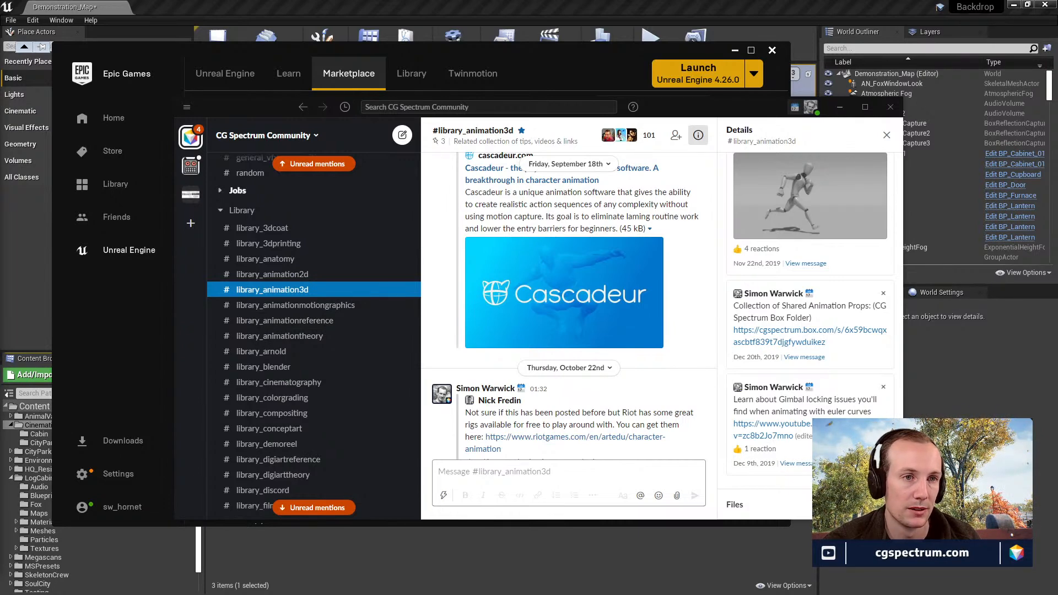
pyautogui.moveTo(682, 117); pyautogui.dragTo(703, 156)
pyautogui.click(590, 61)
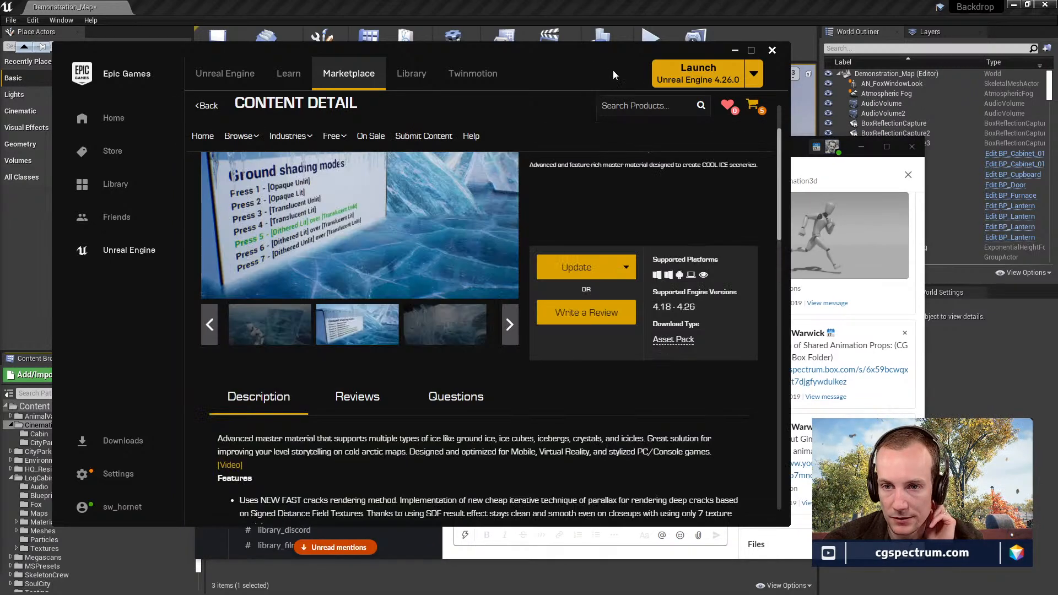
pyautogui.click(736, 50)
pyautogui.moveTo(813, 111); pyautogui.dragTo(0, 111)
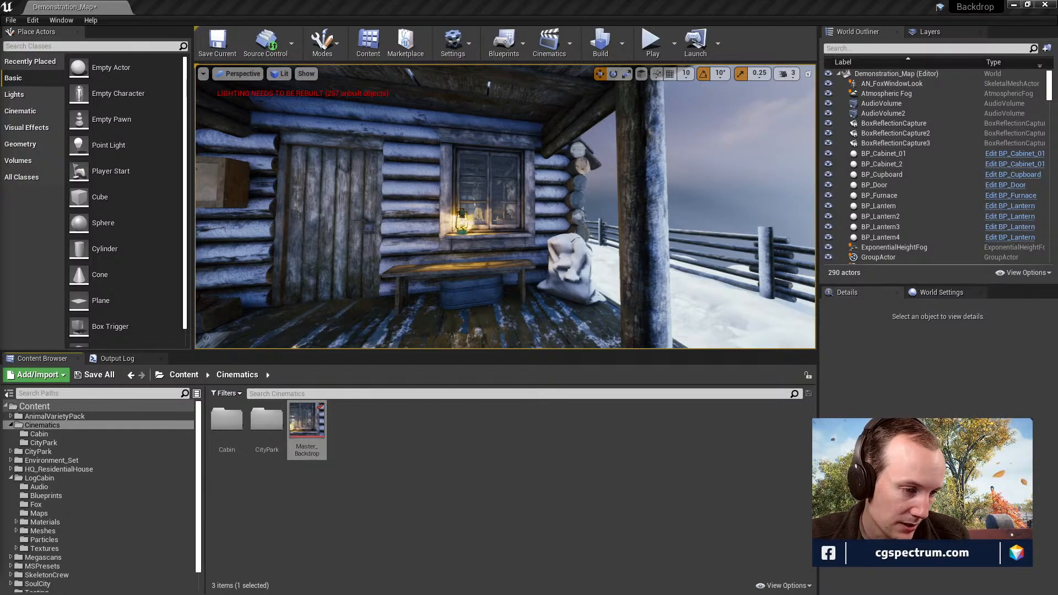
# Switch back to the Epic Games Launcher, view another Ice Cool preview image, and look through the ice search results again.
pyautogui.hotkey('alt', 'Tab')
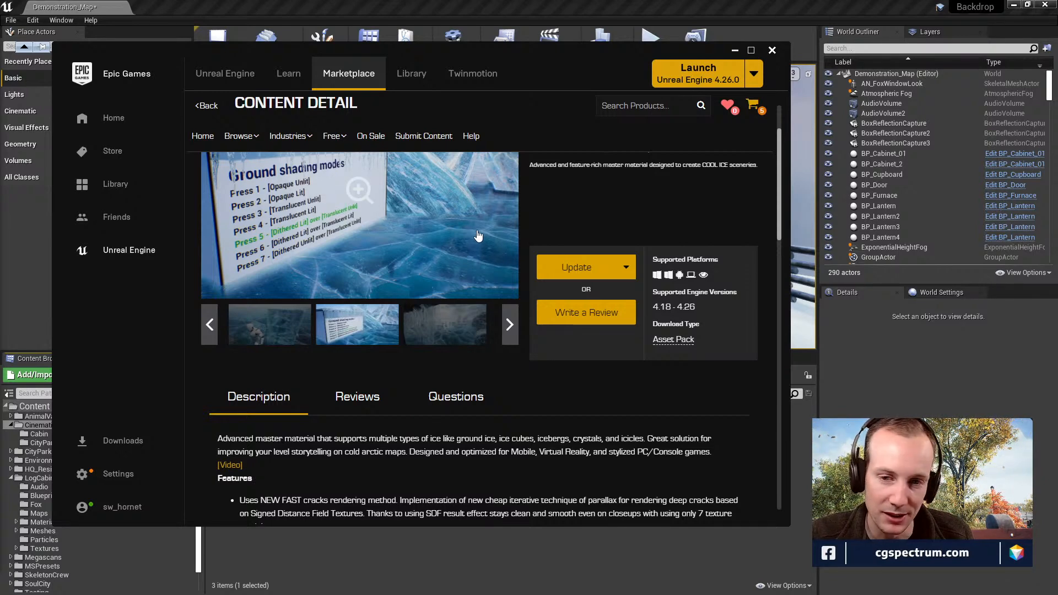
pyautogui.click(508, 325)
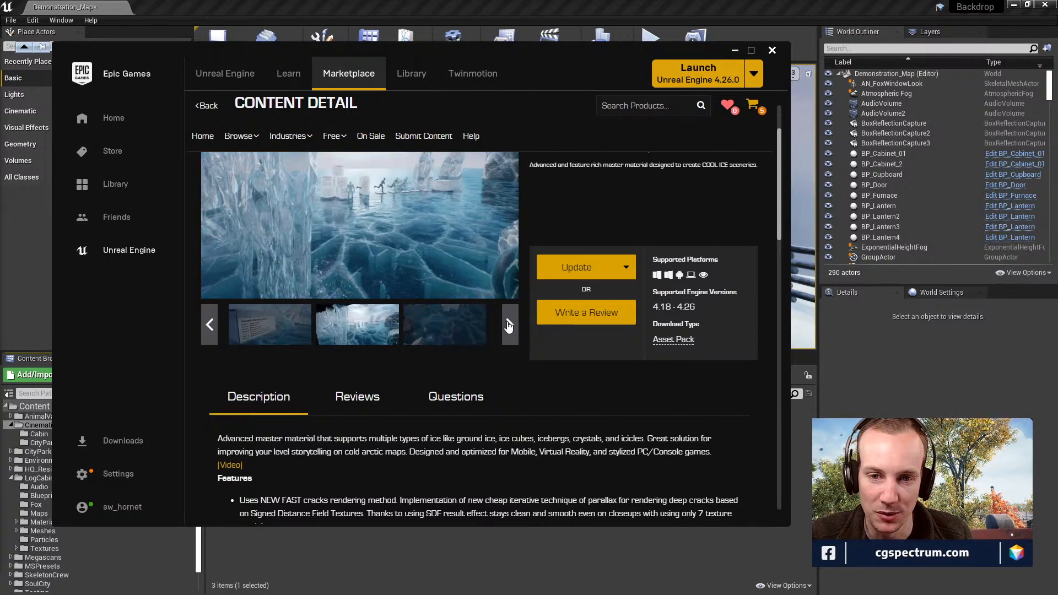
pyautogui.click(206, 105)
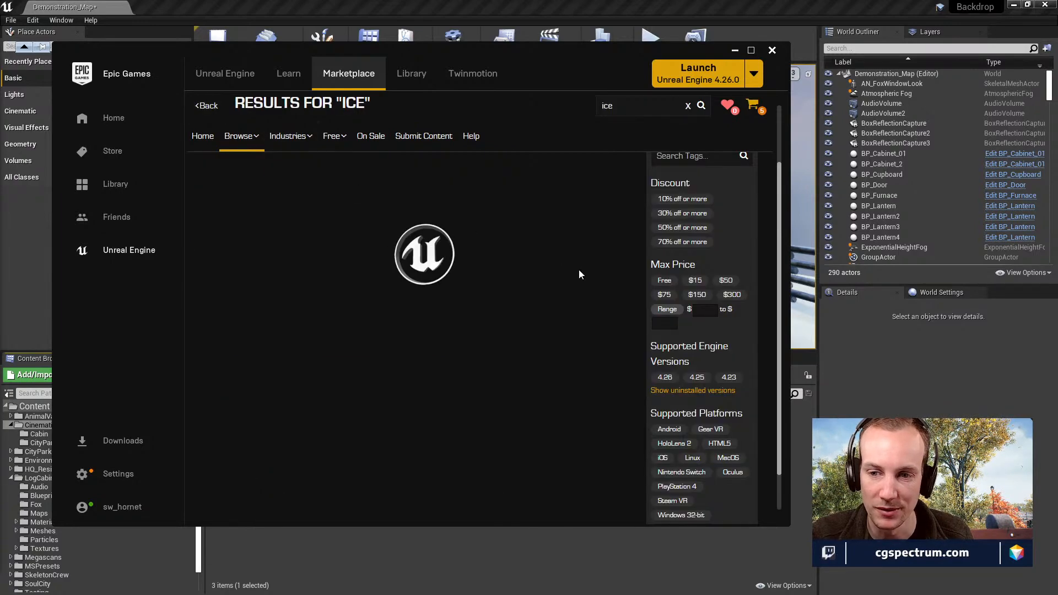
pyautogui.scroll(-5, 595, 265)
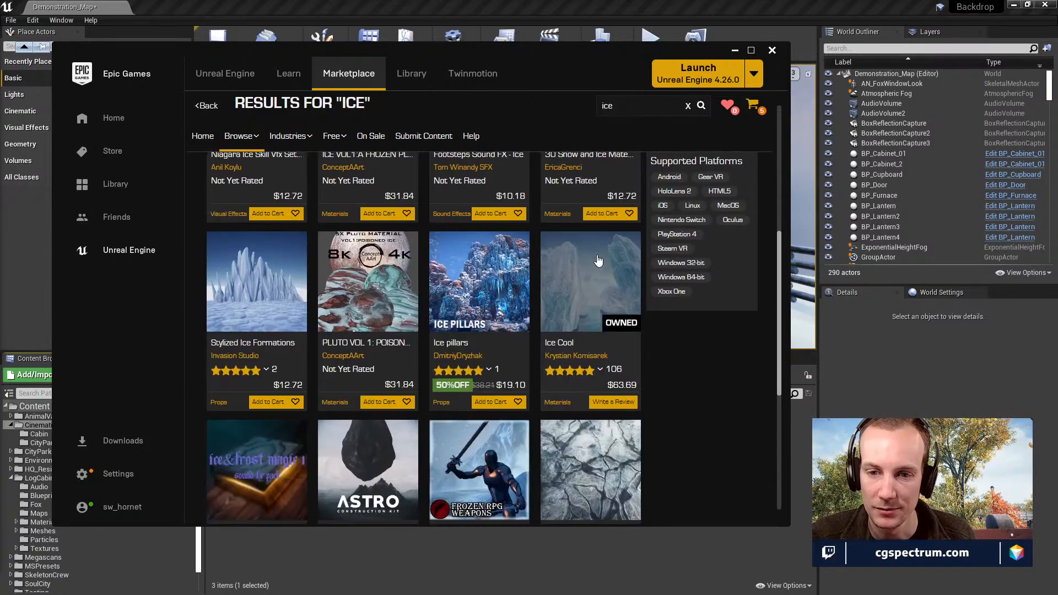
pyautogui.scroll(-4, 598, 261)
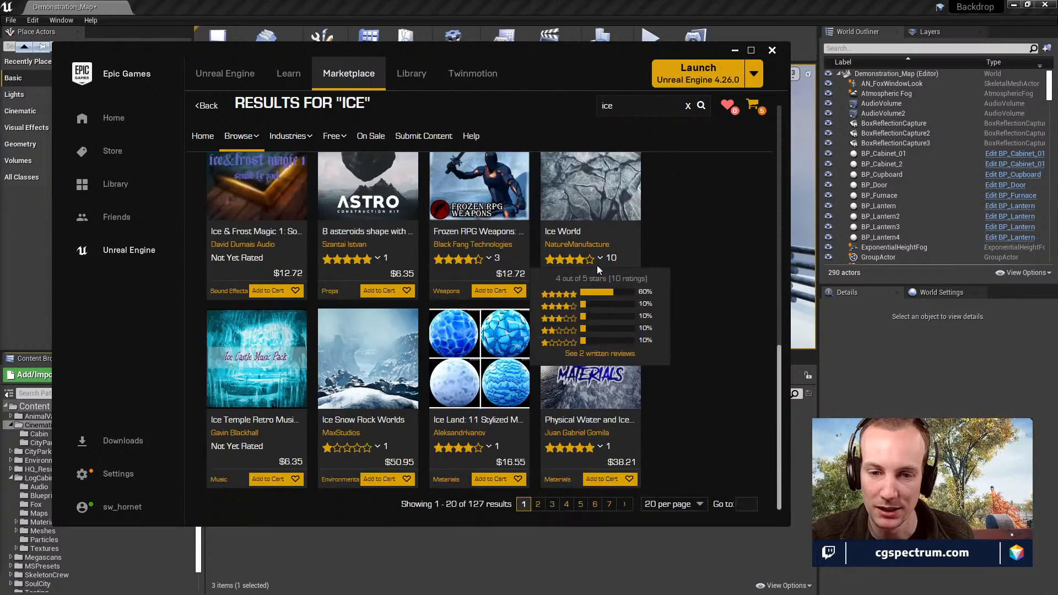
pyautogui.scroll(4, 573, 419)
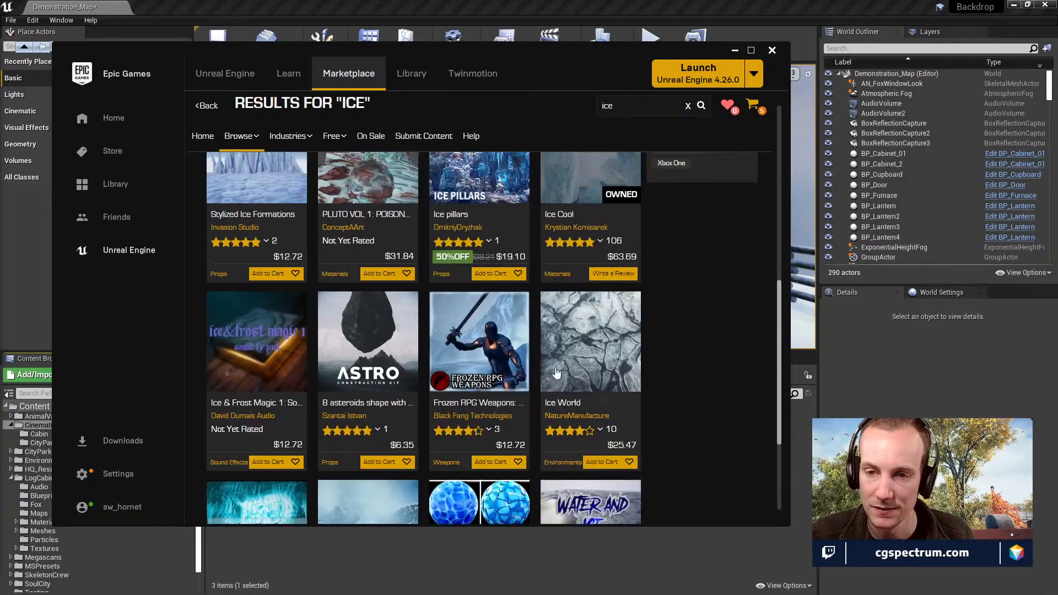
pyautogui.scroll(10, 554, 376)
# Search the Marketplace for "snow" and look through the first page of results for snow environments, props and materials.
pyautogui.doubleClick(618, 122)
pyautogui.write('snow')
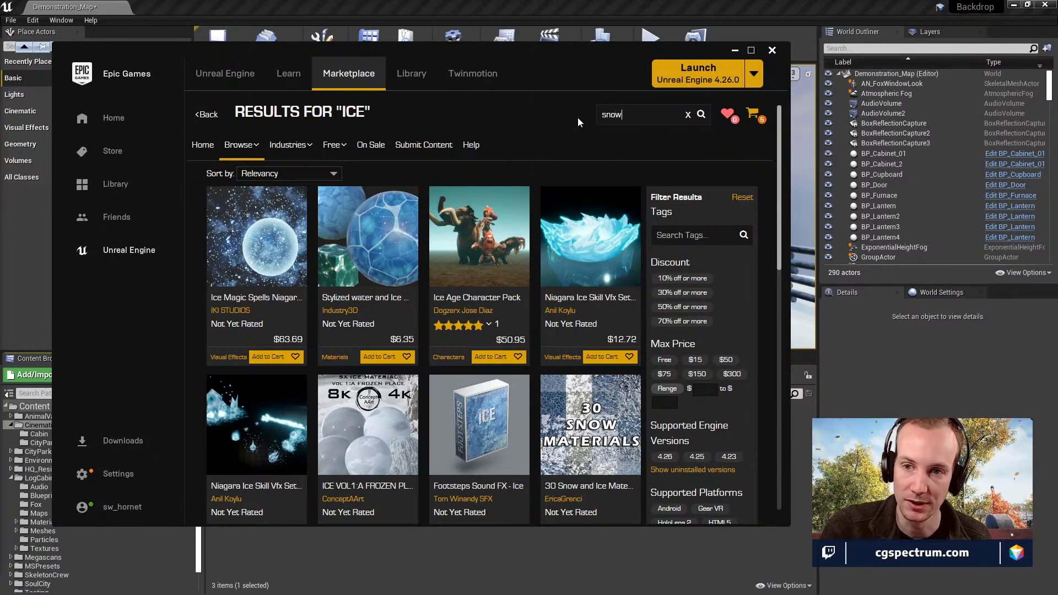
pyautogui.press('Return')
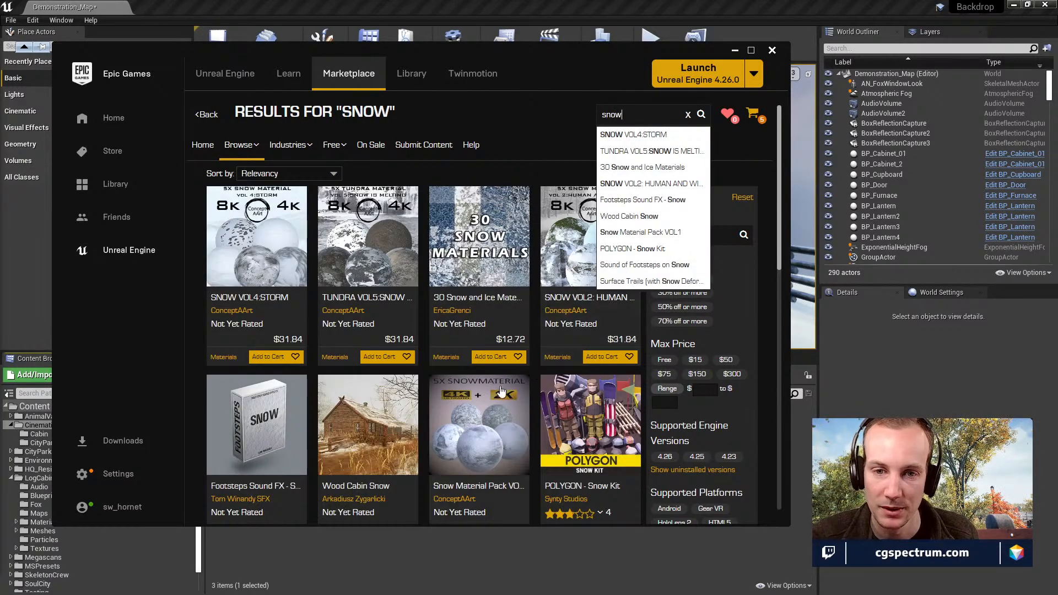
pyautogui.scroll(-3, 452, 425)
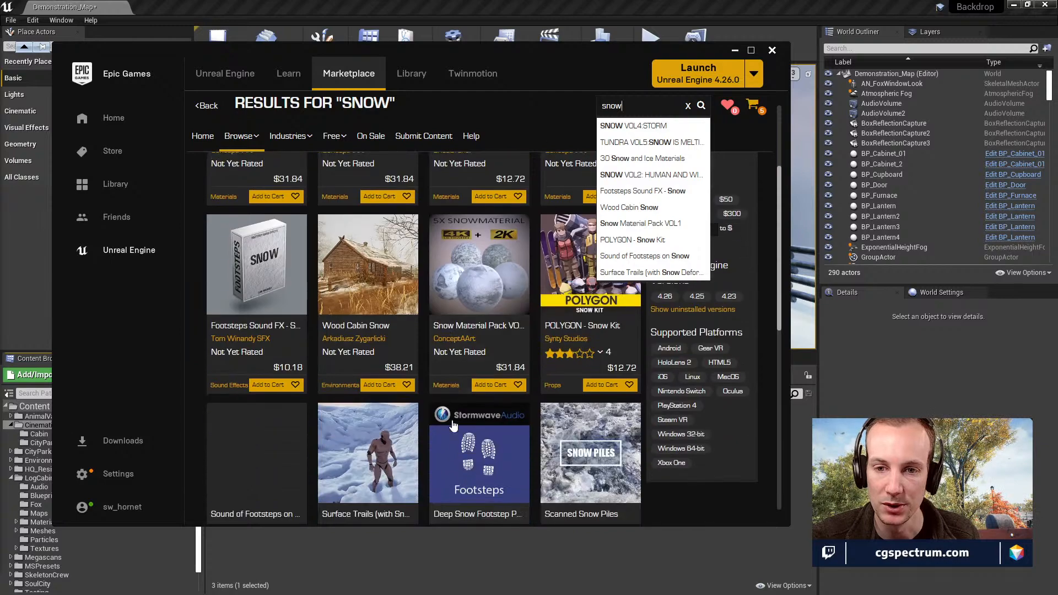
pyautogui.scroll(-6, 452, 425)
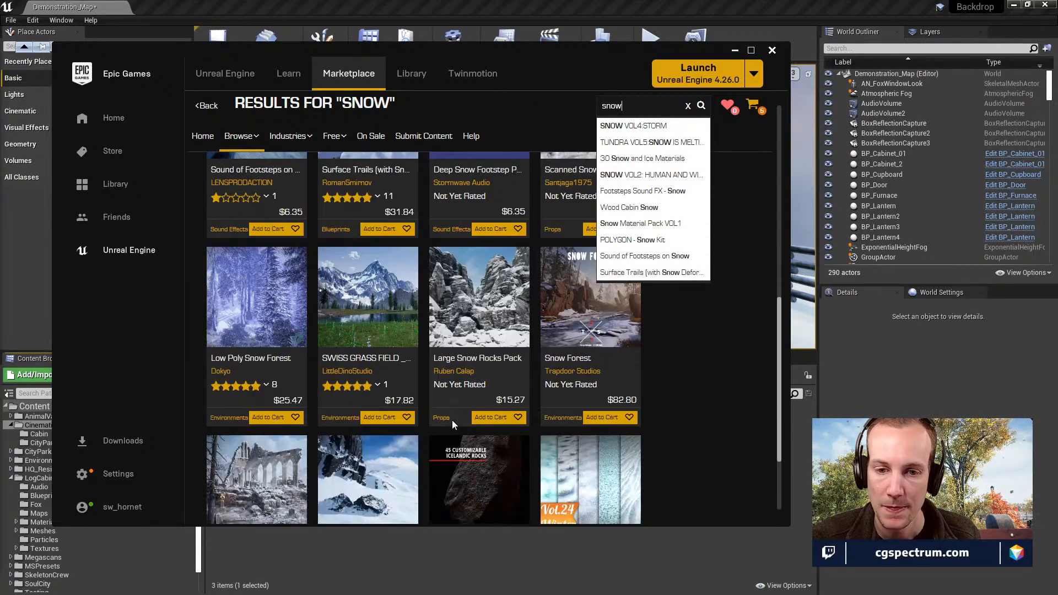
pyautogui.scroll(-2, 452, 424)
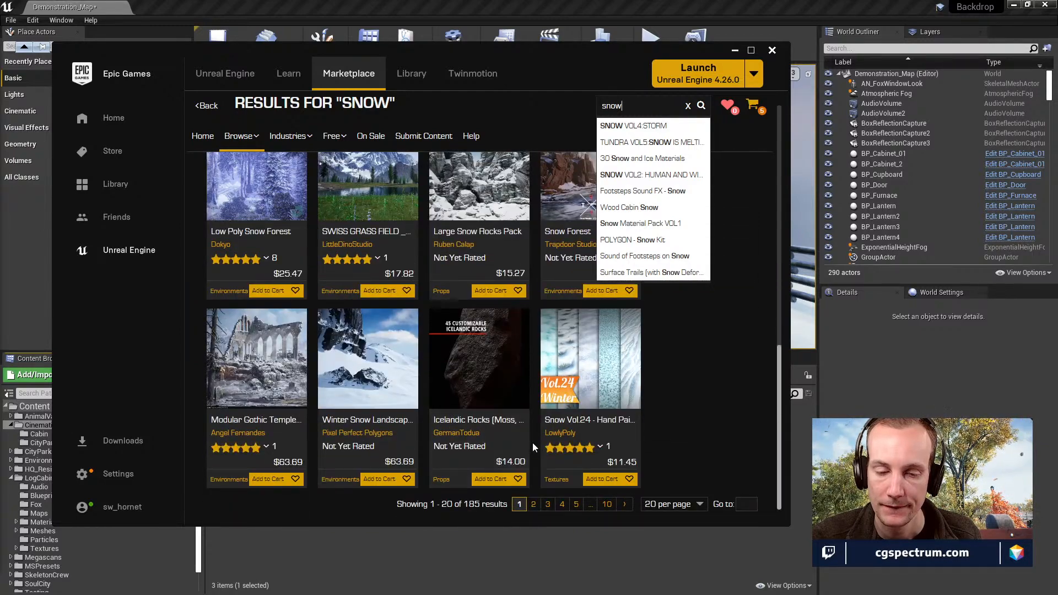
pyautogui.scroll(2, 533, 442)
pyautogui.scroll(6, 534, 441)
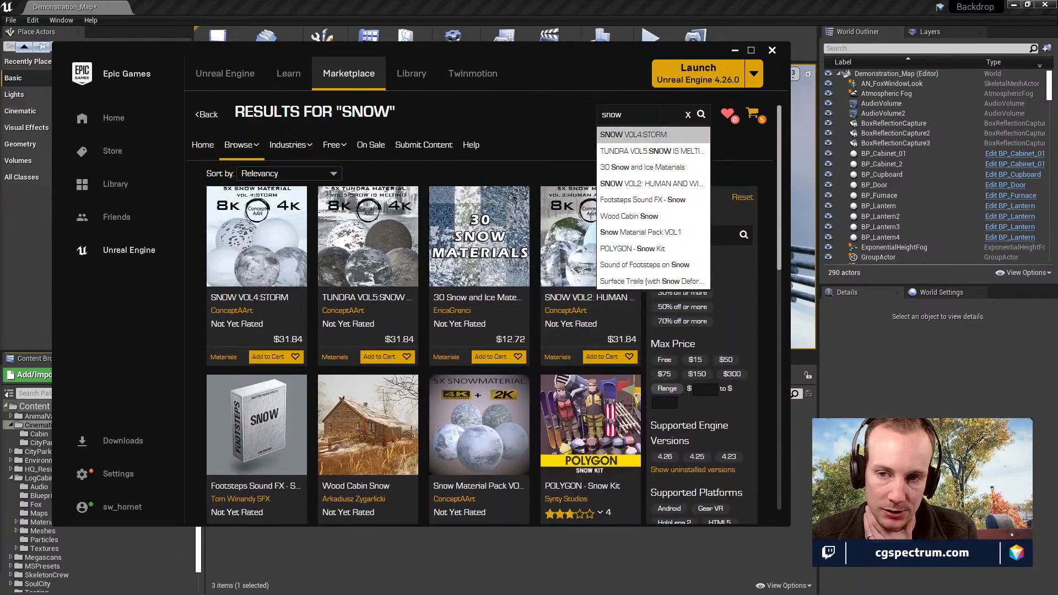
# Search the Marketplace for "unreal" and look through the first page of results.
pyautogui.moveTo(634, 115); pyautogui.dragTo(578, 116)
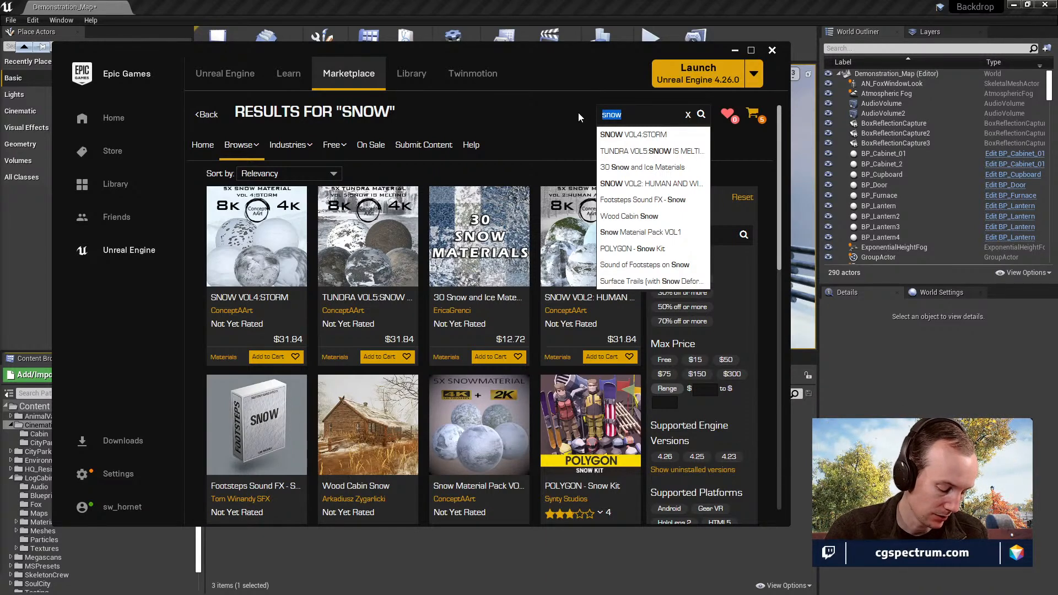
pyautogui.write('unreal')
pyautogui.press('Return')
pyautogui.scroll(-4, 474, 329)
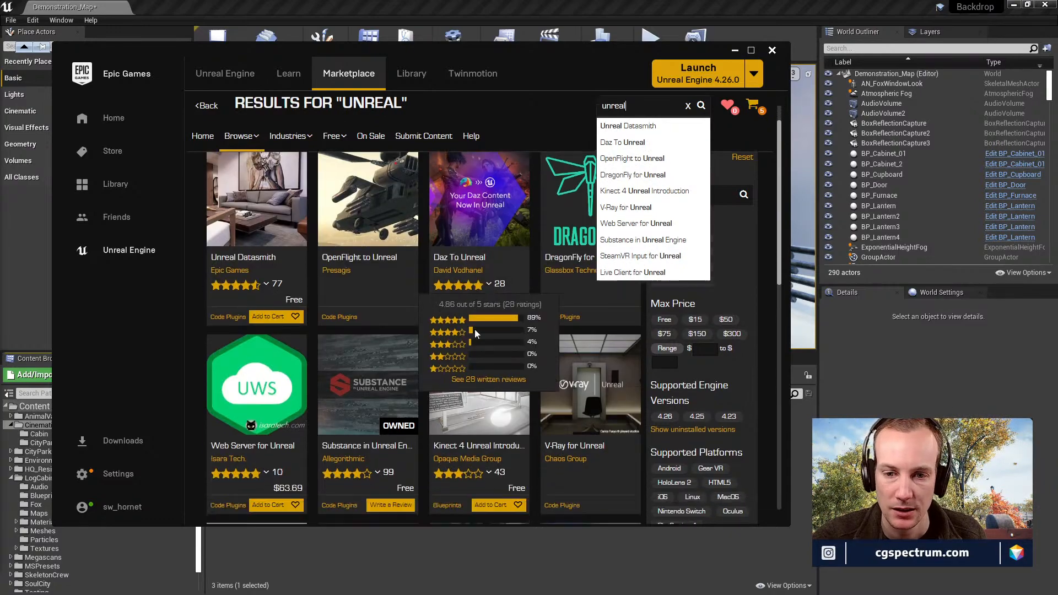
pyautogui.scroll(-7, 596, 422)
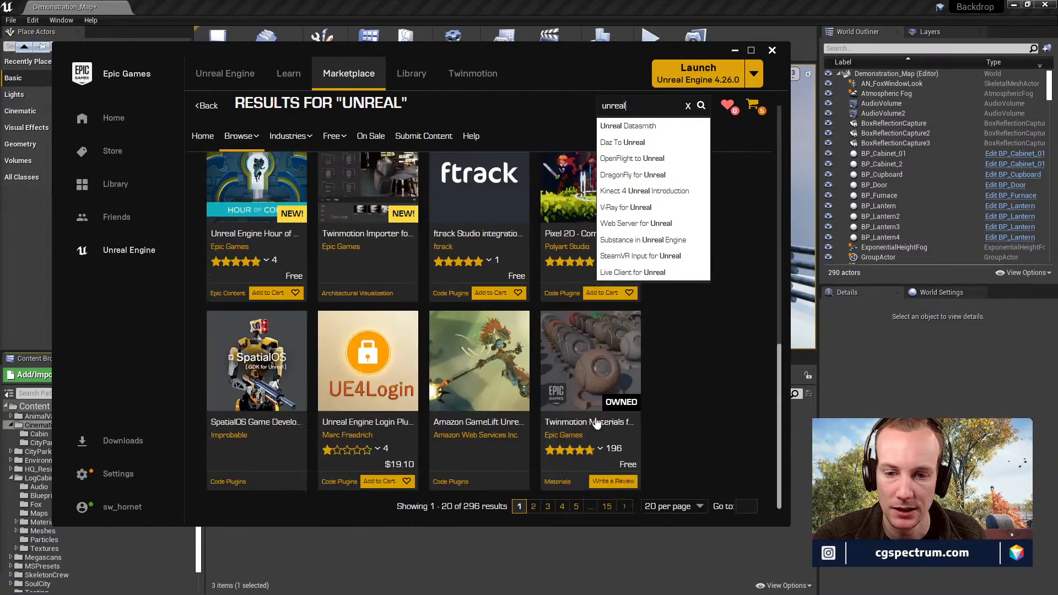
# Look through the second page and one further page of the "unreal" search results.
pyautogui.click(533, 504)
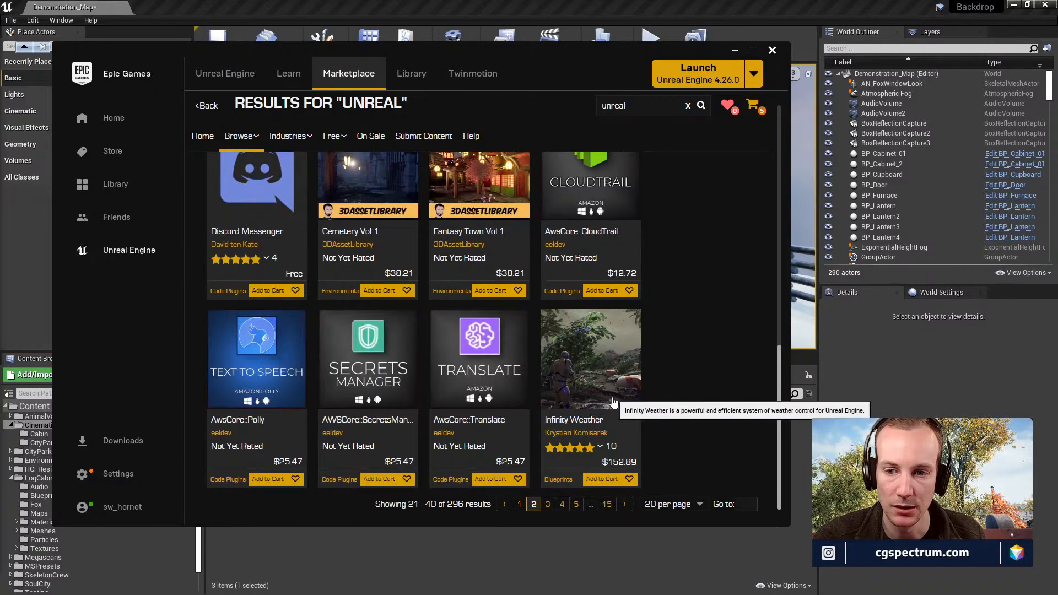
pyautogui.scroll(10, 613, 402)
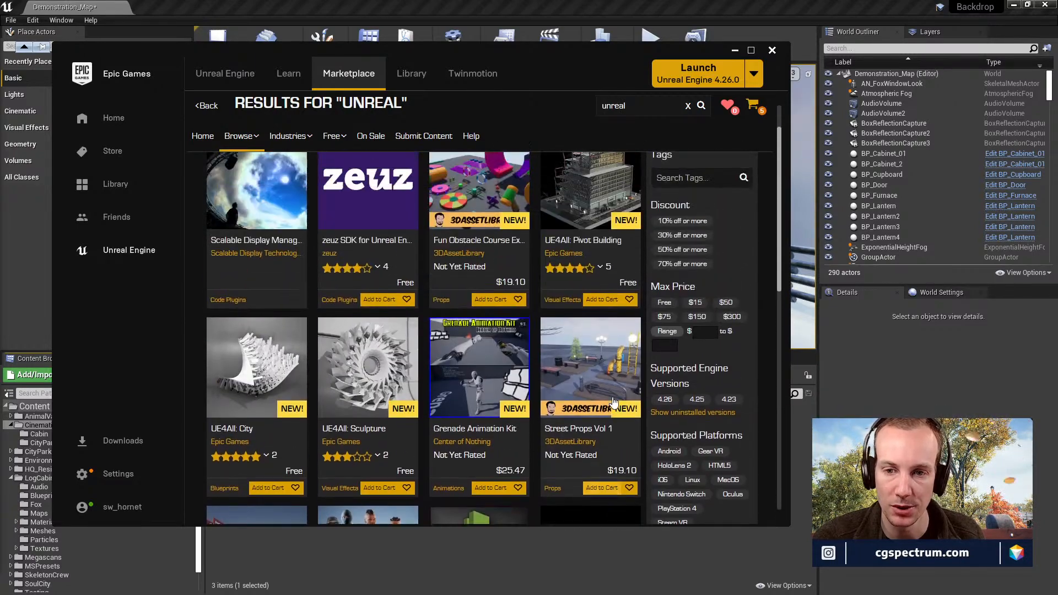
pyautogui.scroll(2, 613, 402)
pyautogui.scroll(-12, 613, 402)
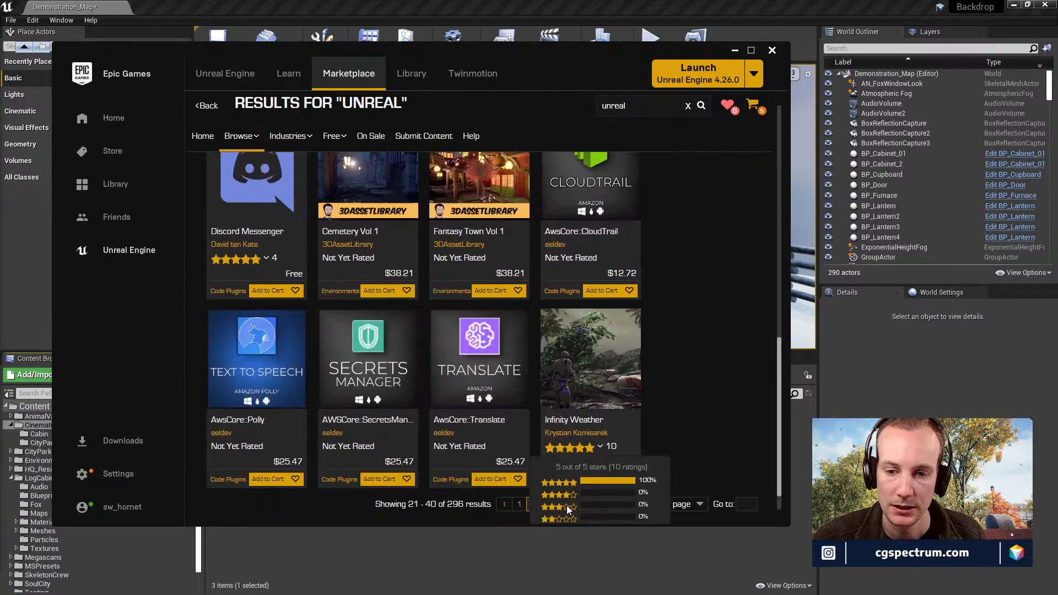
pyautogui.click(557, 503)
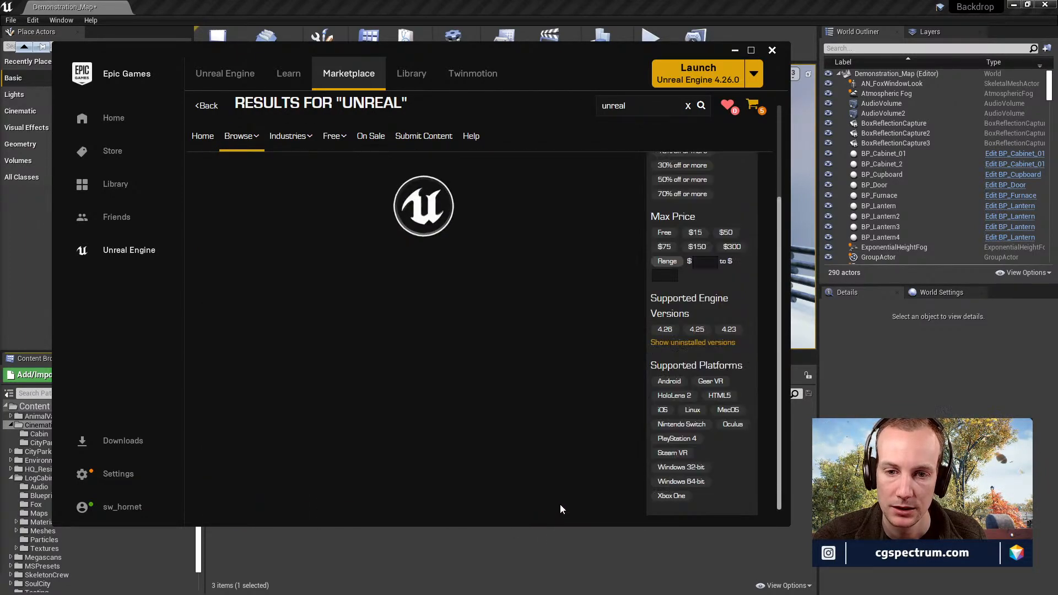
pyautogui.scroll(1, 590, 484)
pyautogui.scroll(7, 589, 485)
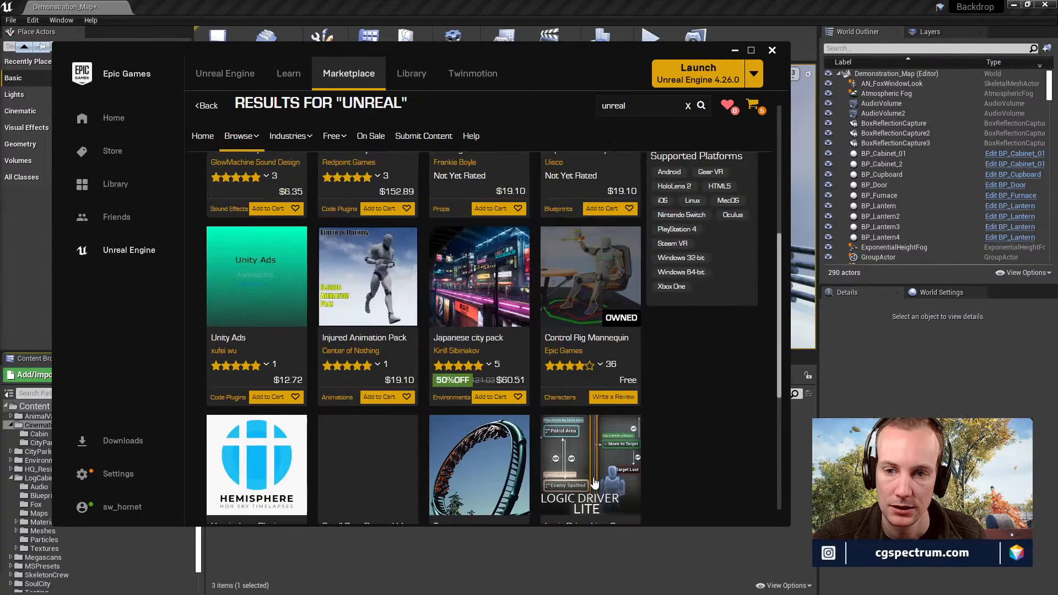
pyautogui.scroll(2, 594, 483)
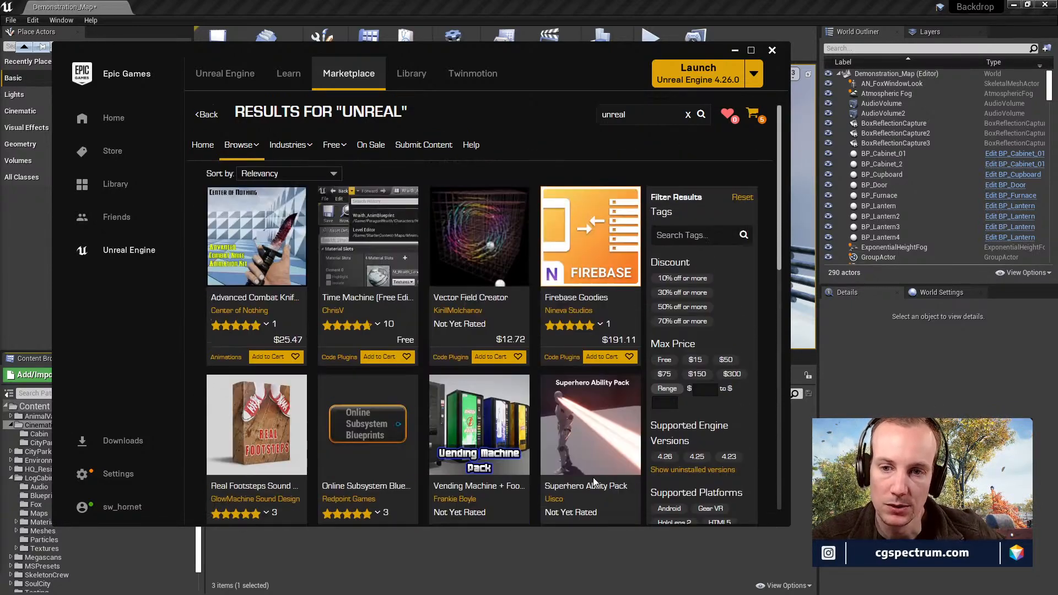
# Try to search the Marketplace for "infinity blade iceland".
pyautogui.moveTo(649, 118); pyautogui.dragTo(585, 105)
pyautogui.press('BackSpace')
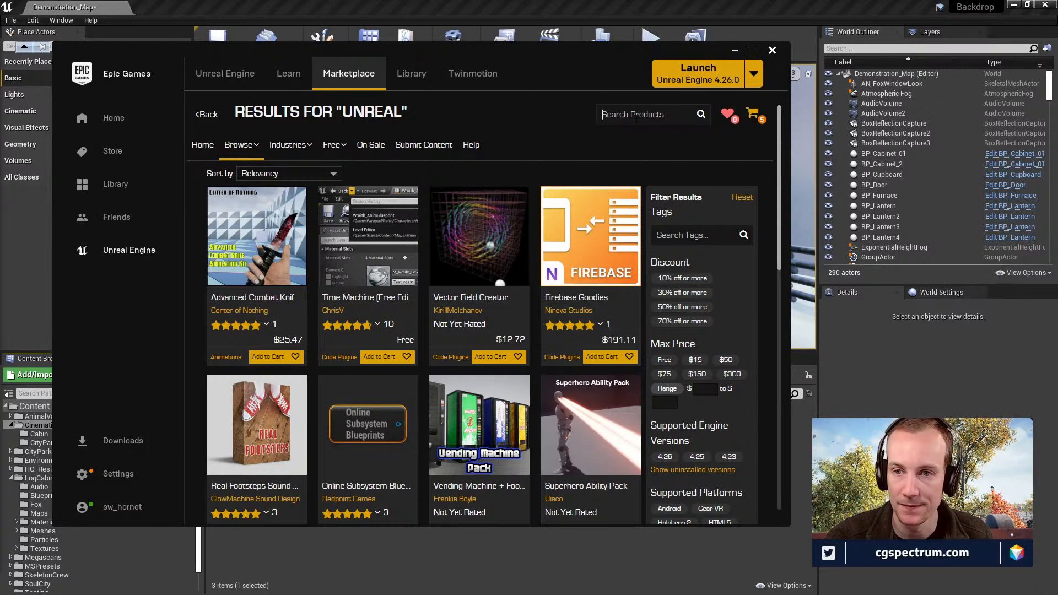
pyautogui.write('in')
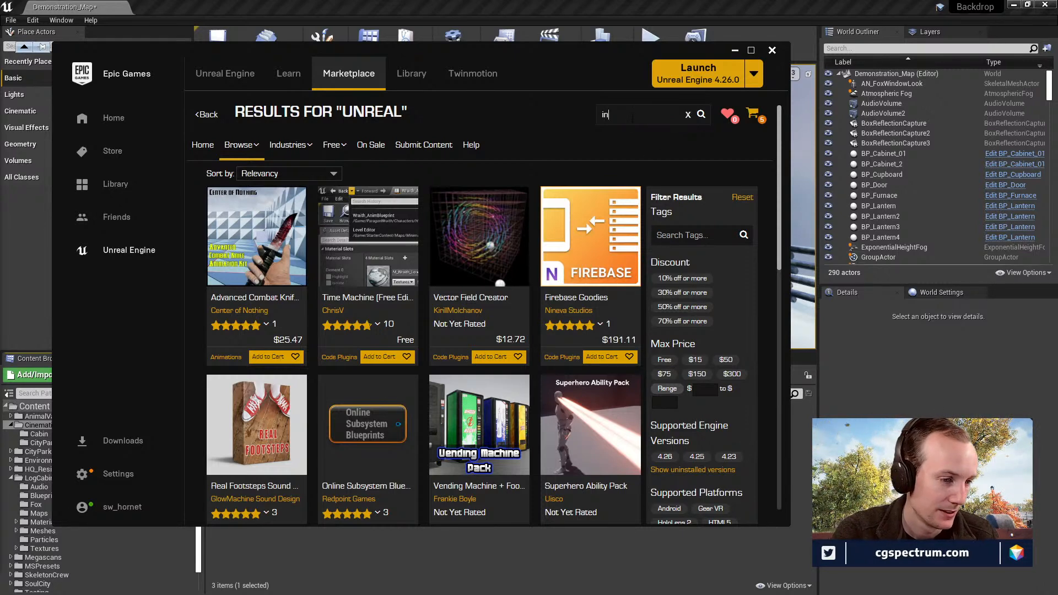
pyautogui.write('it')
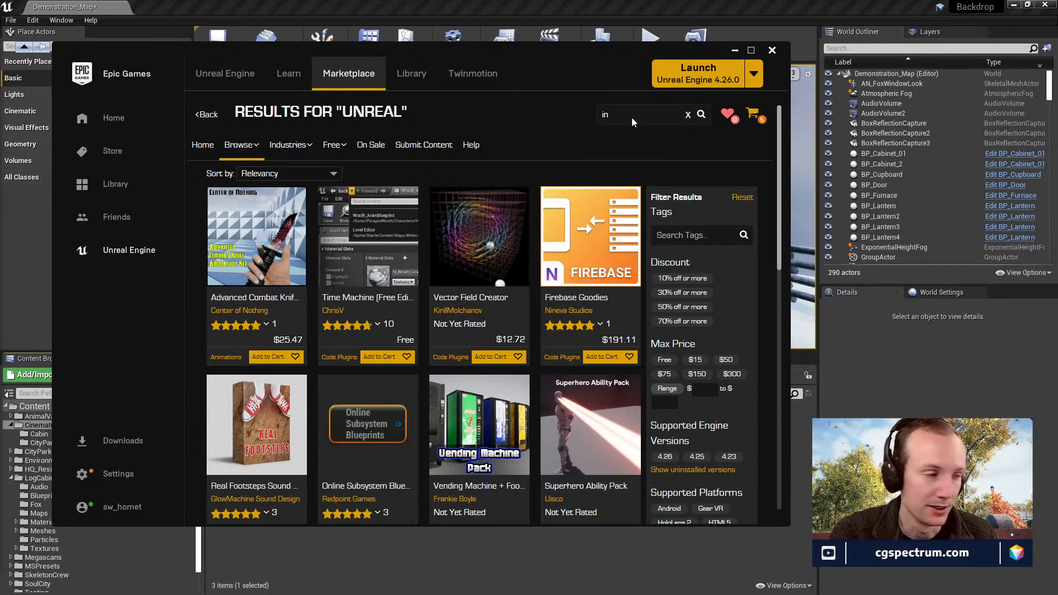
pyautogui.write('nfin')
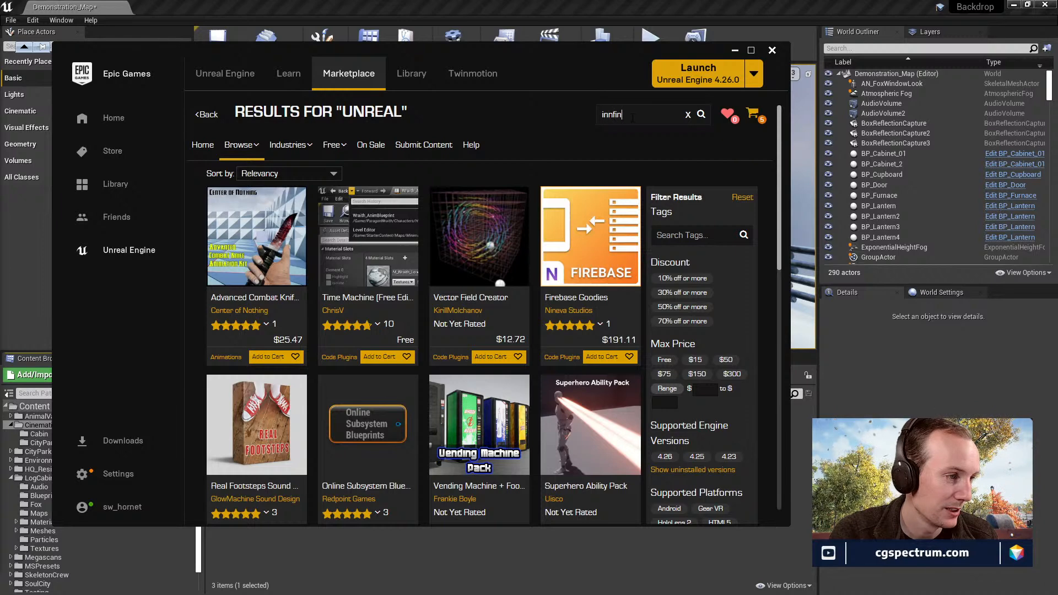
pyautogui.write('ity blade iceland')
pyautogui.press('Return')
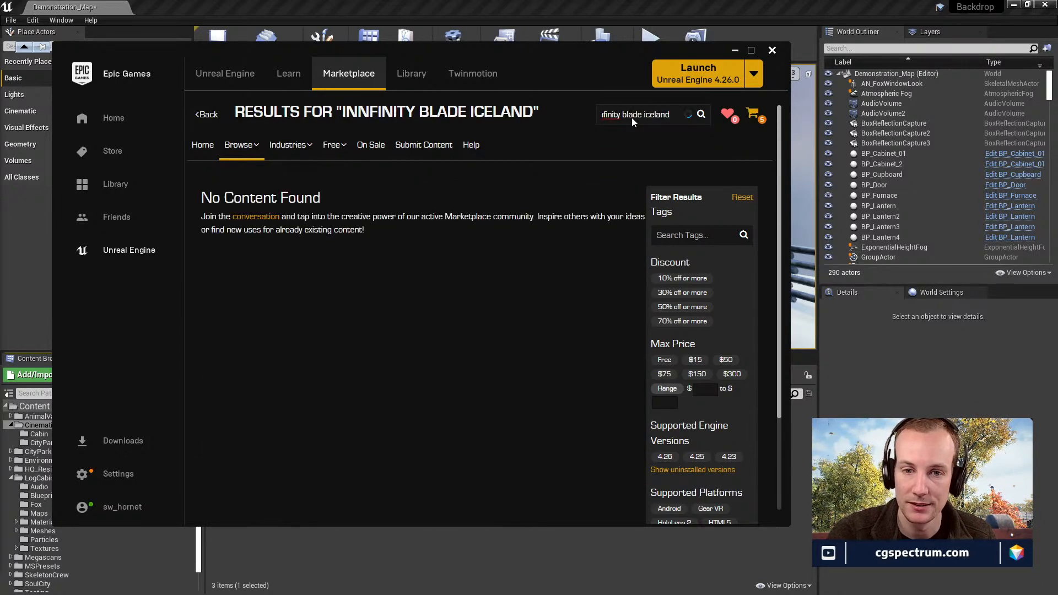
# Shorten and correct the Marketplace search to "infinity blade" and look through the Infinity Blade packs, including Ice Lands.
pyautogui.press('BackSpace')
pyautogui.press('BackSpace')
pyautogui.press('BackSpace')
pyautogui.press('BackSpace')
pyautogui.press('BackSpace')
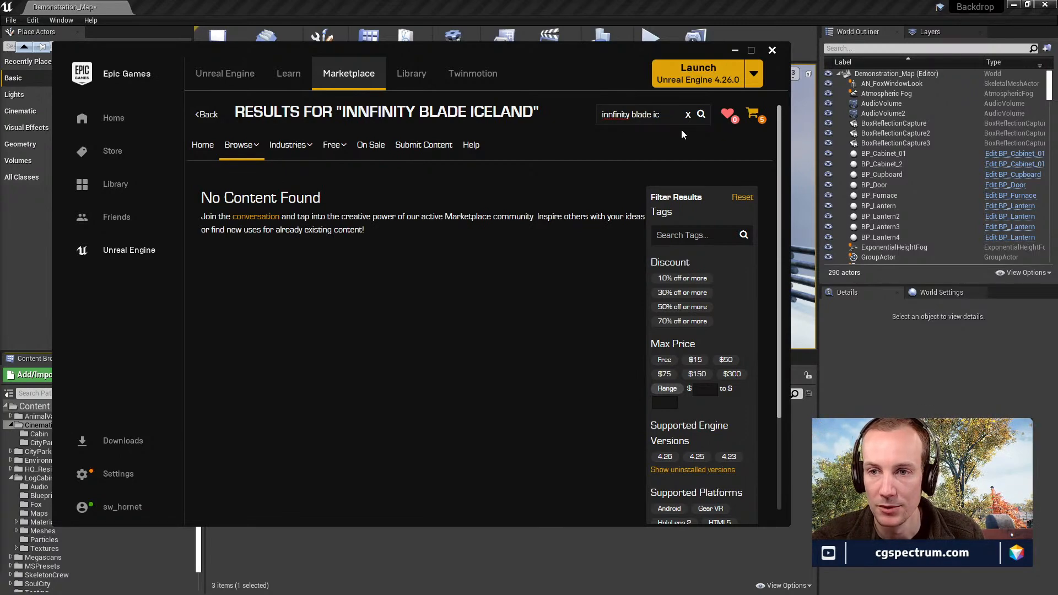
pyautogui.press('BackSpace')
pyautogui.press('Return')
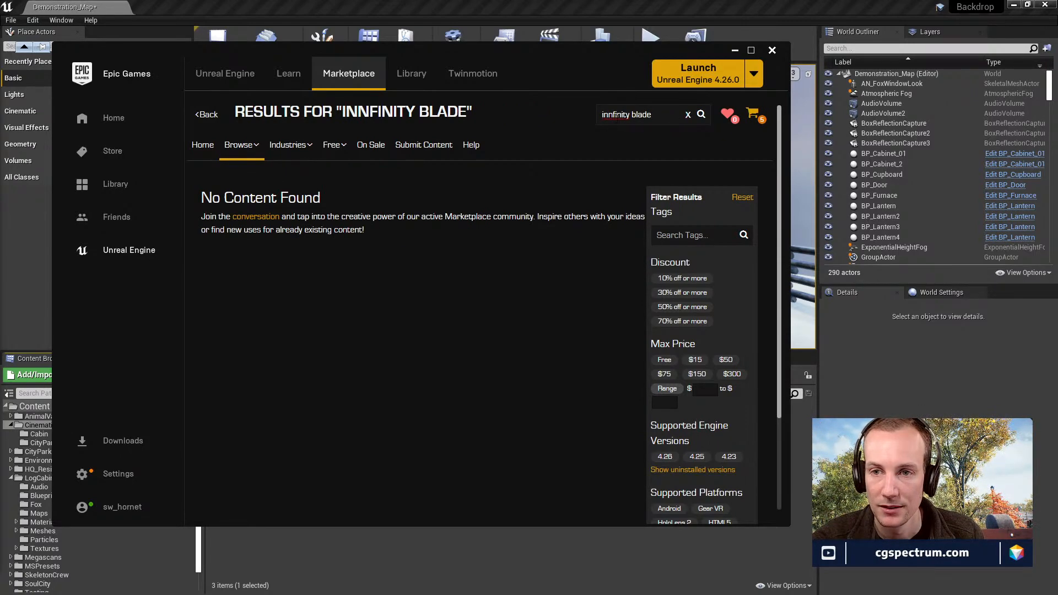
pyautogui.press('BackSpace')
pyautogui.press('Return')
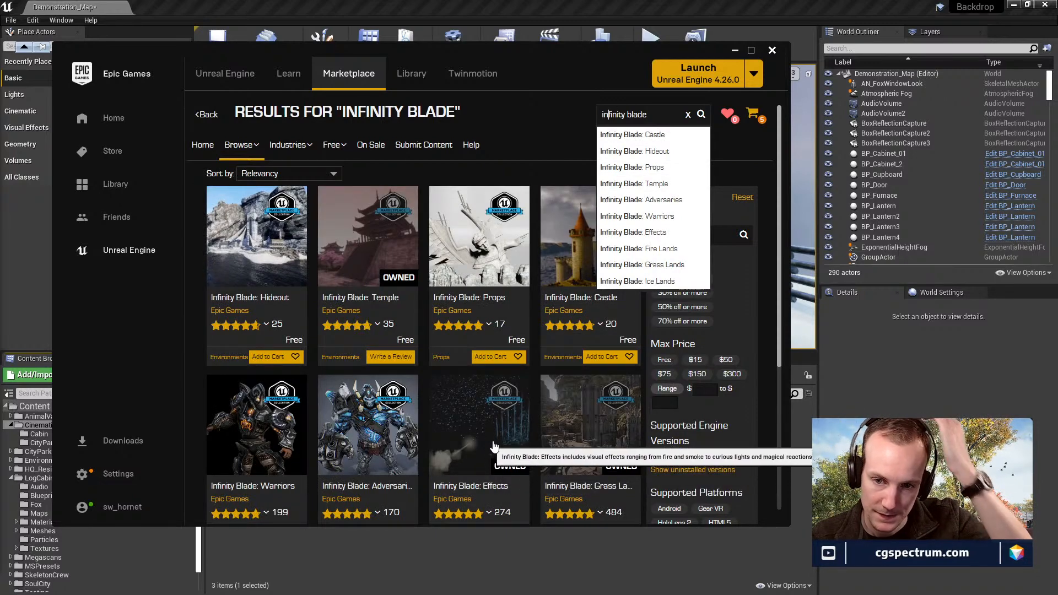
pyautogui.scroll(-4, 588, 408)
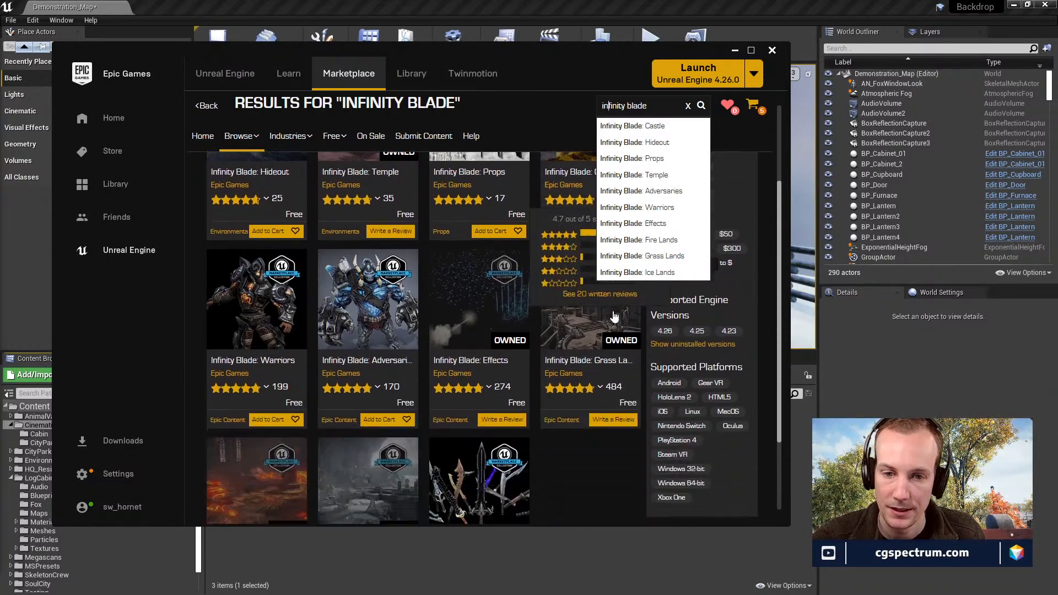
pyautogui.scroll(1, 613, 388)
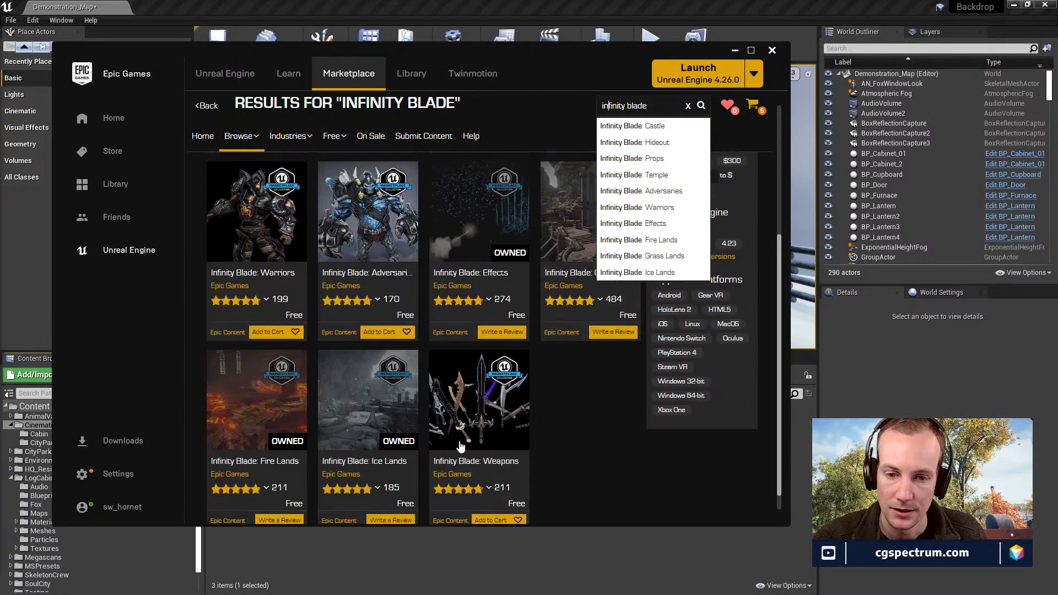
pyautogui.scroll(-1, 402, 484)
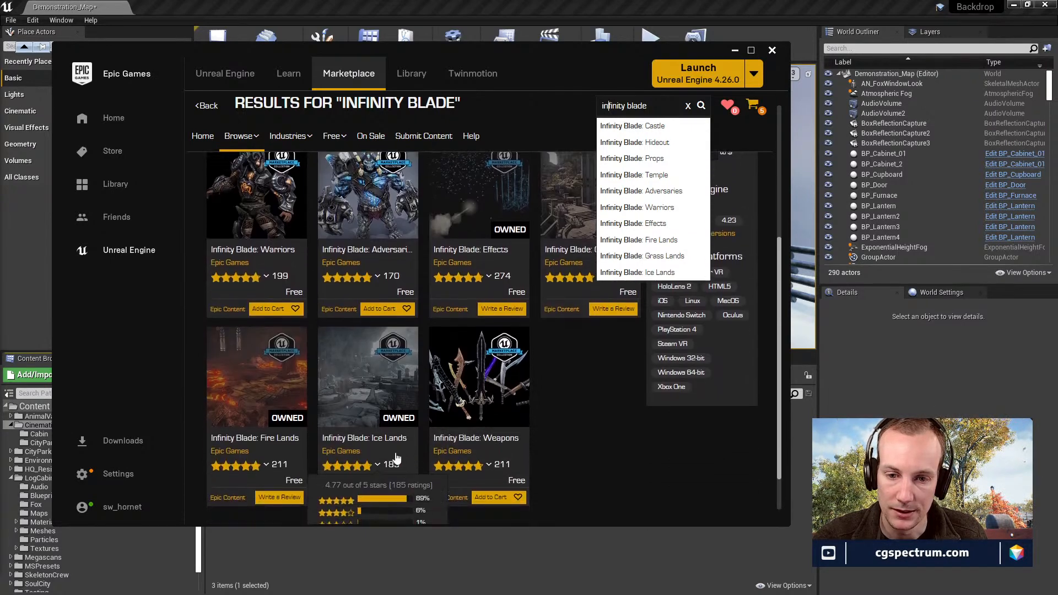
# Open the Infinity Blade: Ice Lands content page and read through its description and technical details.
pyautogui.click(364, 437)
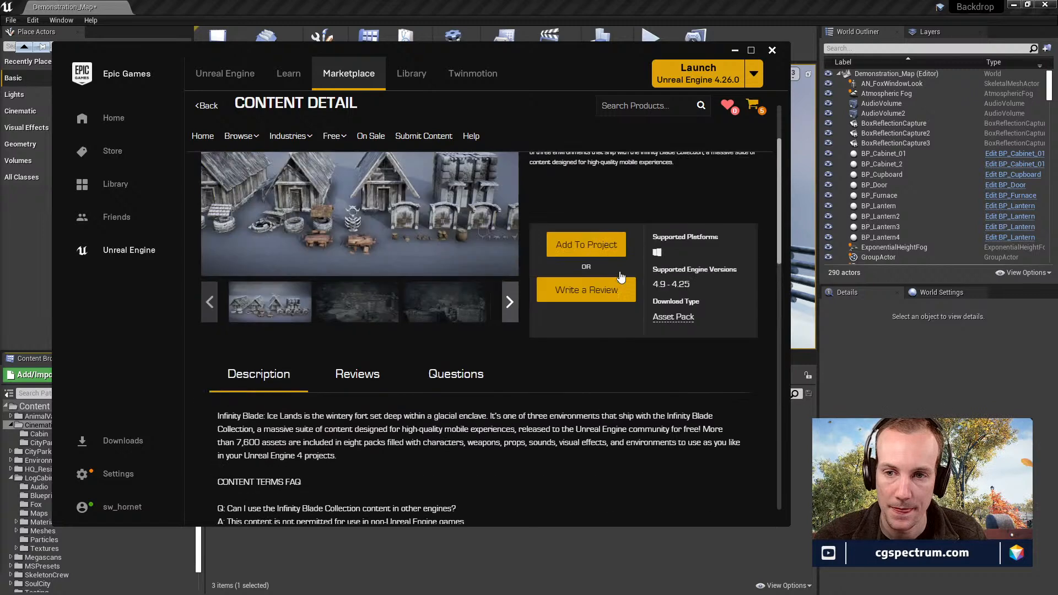
pyautogui.scroll(4, 621, 272)
pyautogui.click(385, 409)
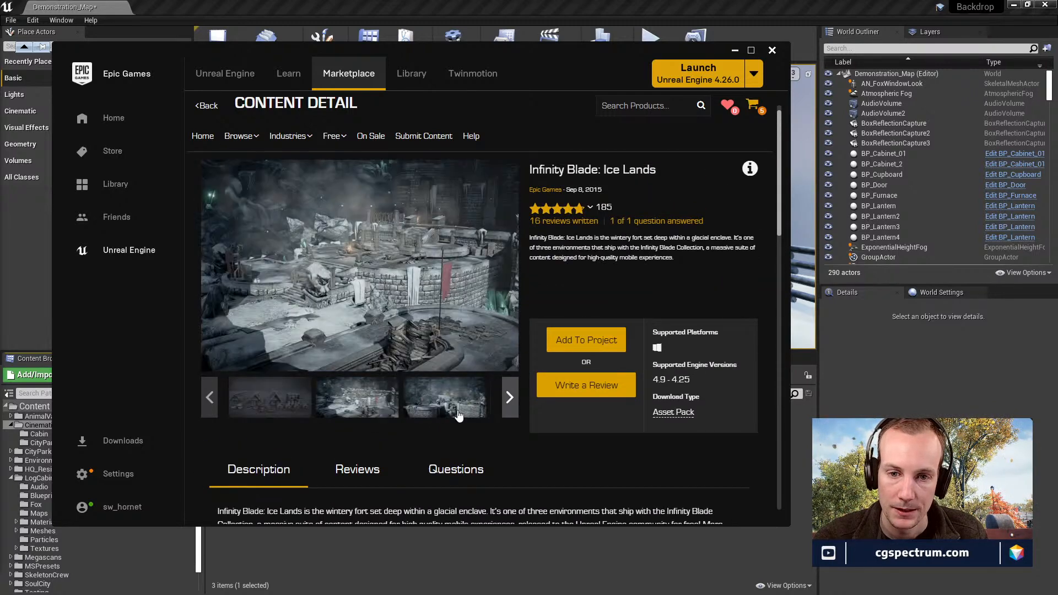
pyautogui.scroll(-6, 493, 402)
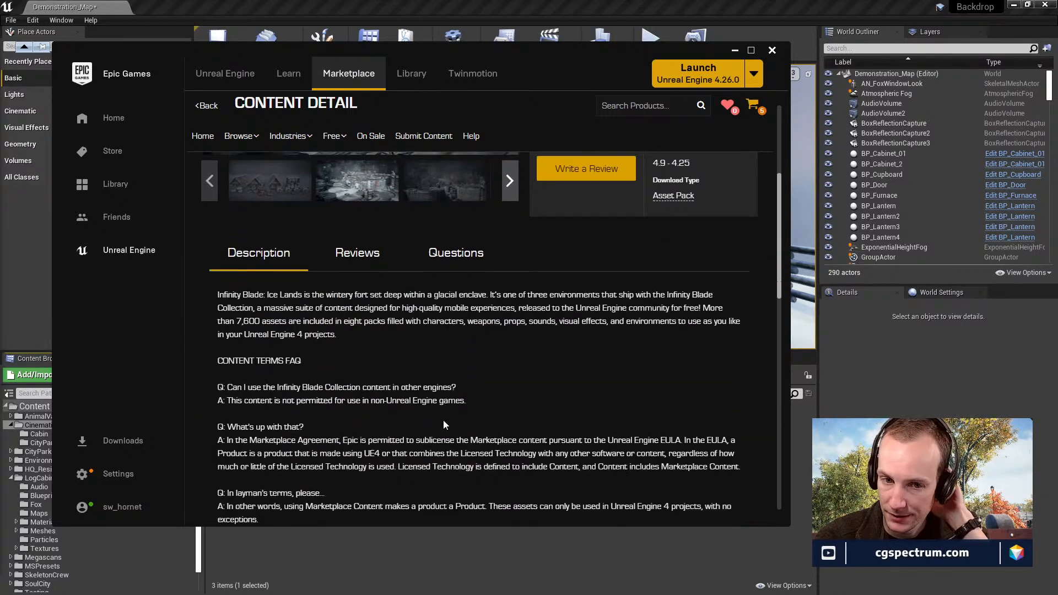
pyautogui.scroll(-5, 475, 422)
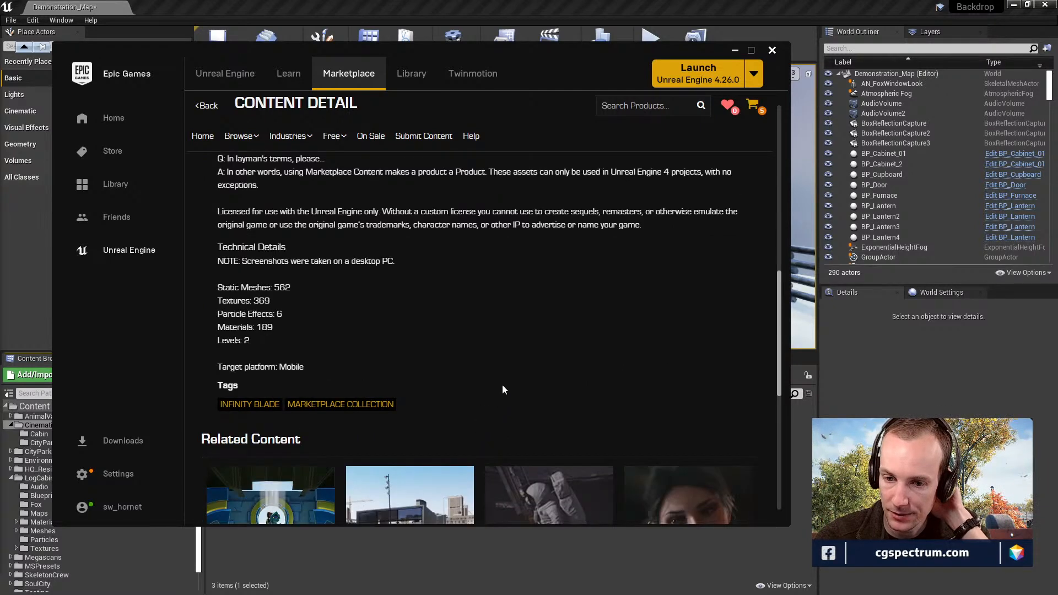
pyautogui.scroll(4, 501, 386)
pyautogui.scroll(7, 501, 385)
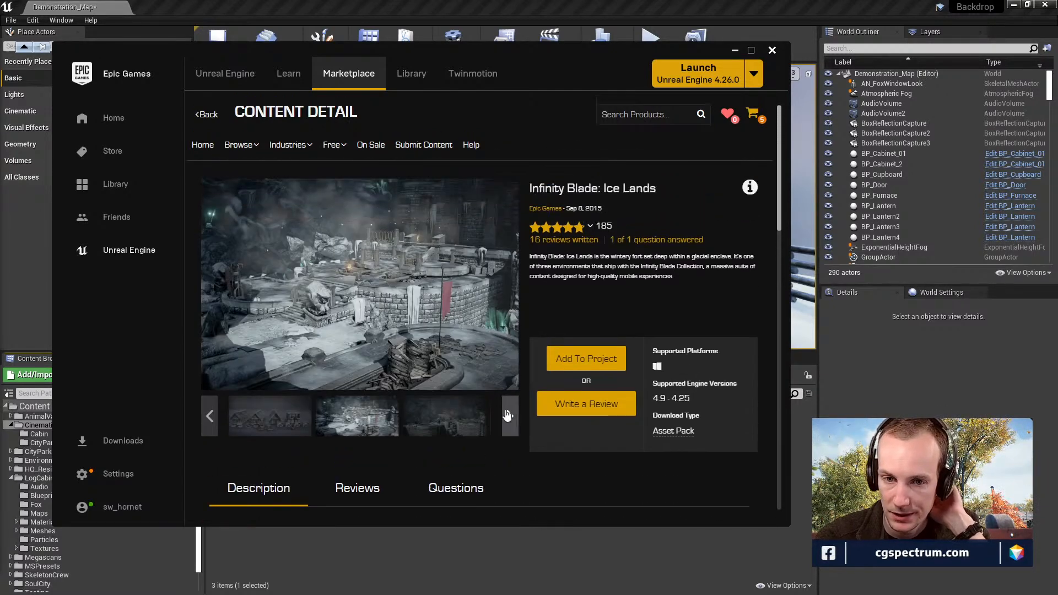
# Look through the preview images of the Infinity Blade: Ice Lands pack.
pyautogui.click(510, 418)
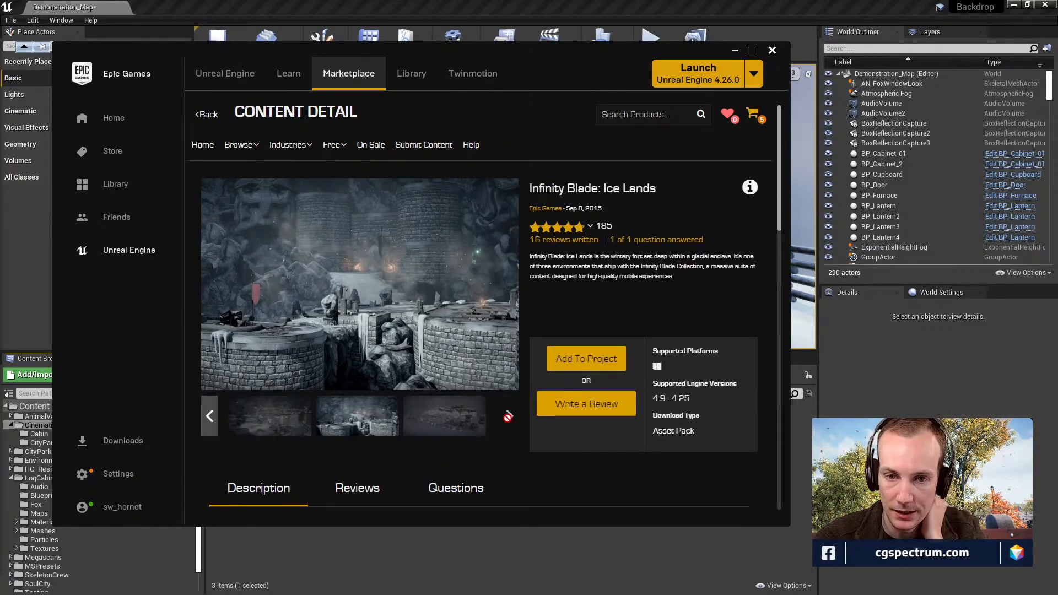
pyautogui.click(451, 429)
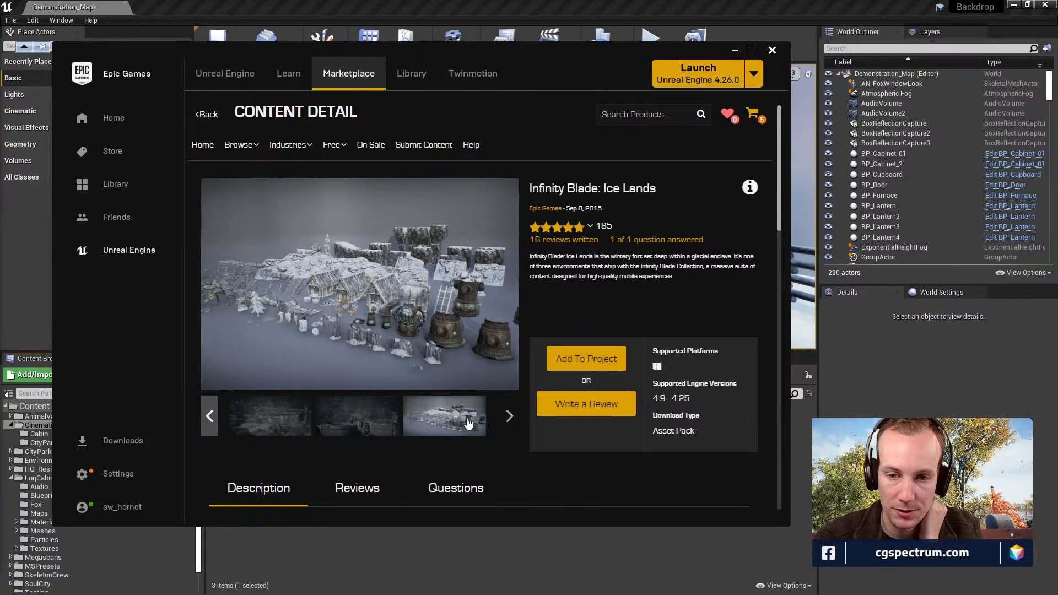
pyautogui.click(358, 425)
pyautogui.click(293, 425)
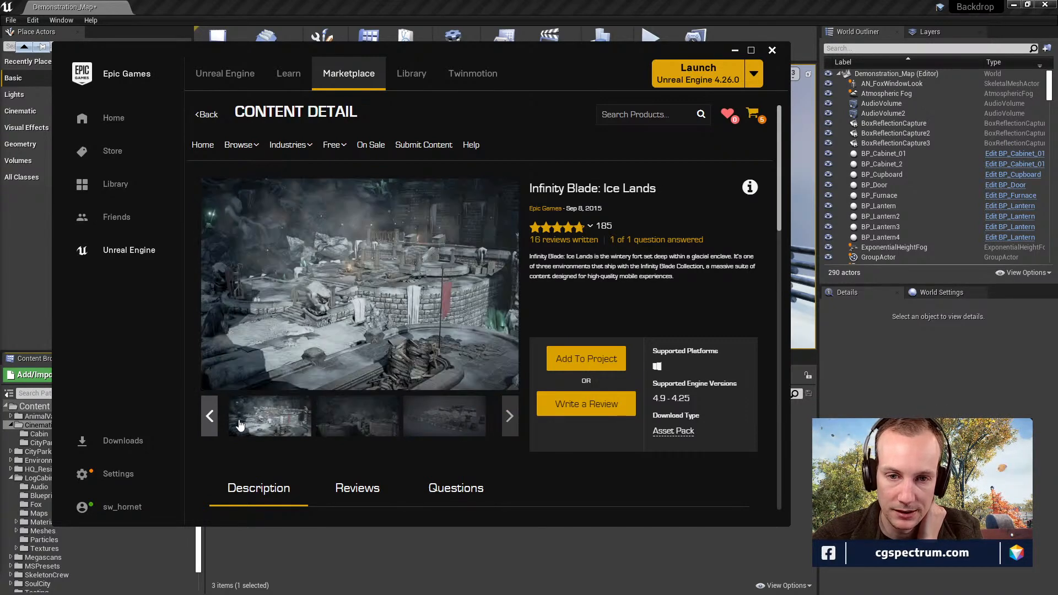
pyautogui.click(213, 421)
pyautogui.click(270, 425)
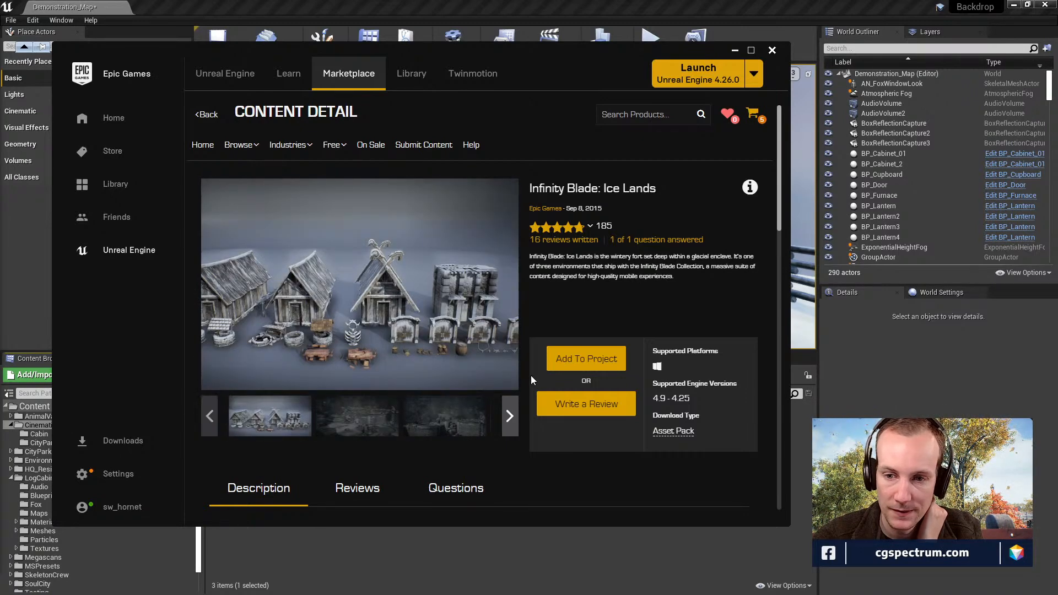
# Start adding Infinity Blade: Ice Lands to a project and search the project list for "ba".
pyautogui.click(592, 359)
pyautogui.scroll(-2, 507, 297)
pyautogui.scroll(3, 502, 297)
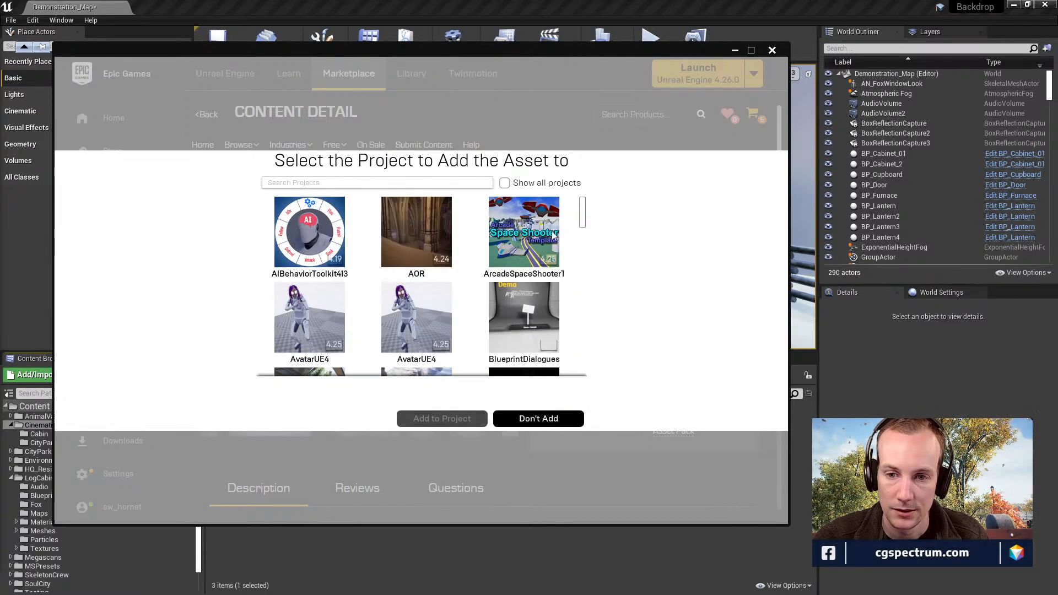
pyautogui.scroll(-1, 493, 363)
pyautogui.click(304, 183)
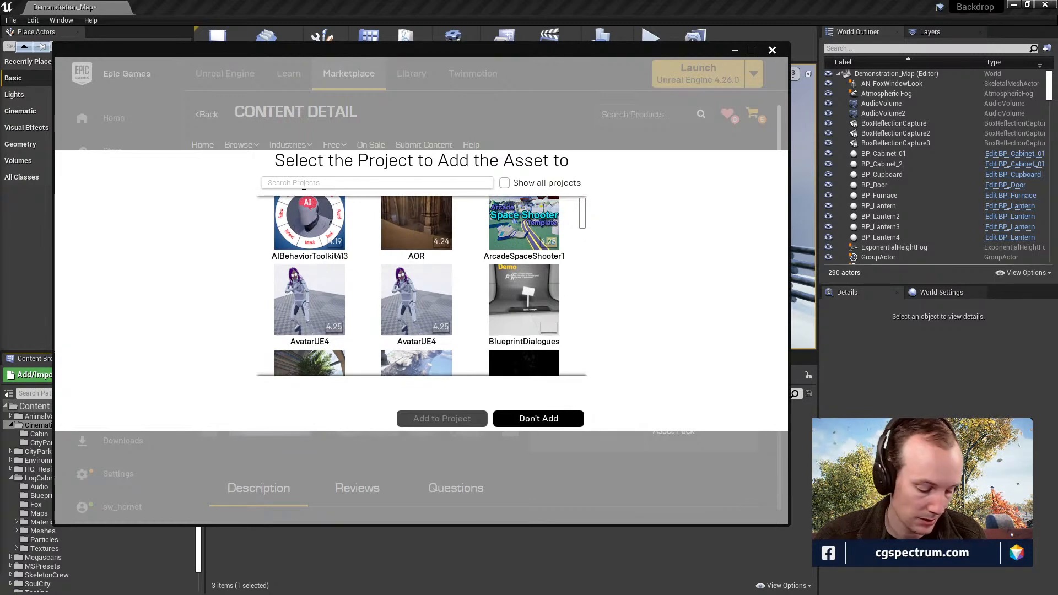
pyautogui.write('bac')
pyautogui.press('BackSpace')
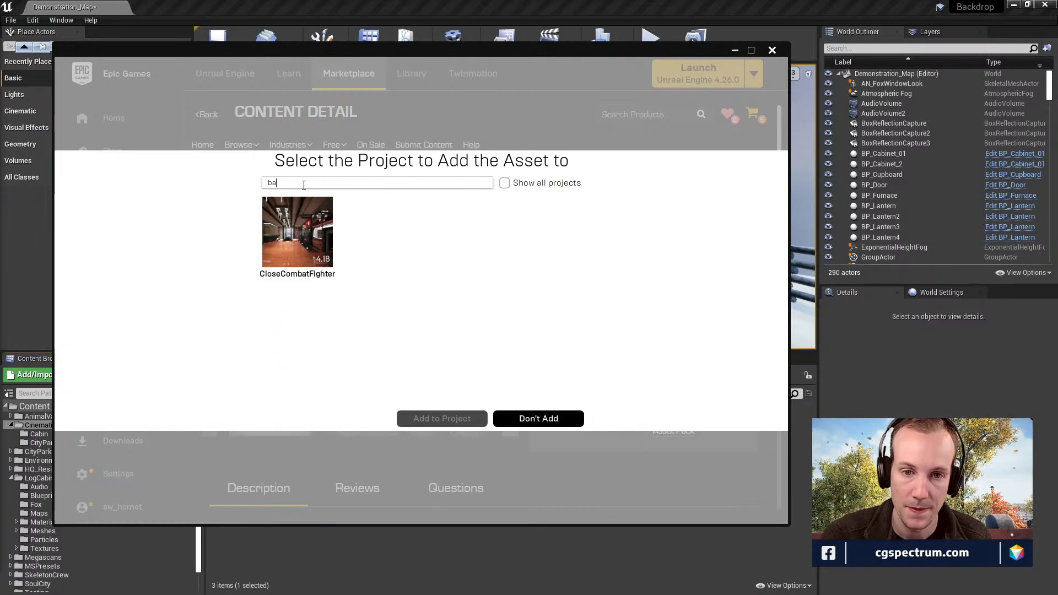
pyautogui.write('c')
pyautogui.press('BackSpace')
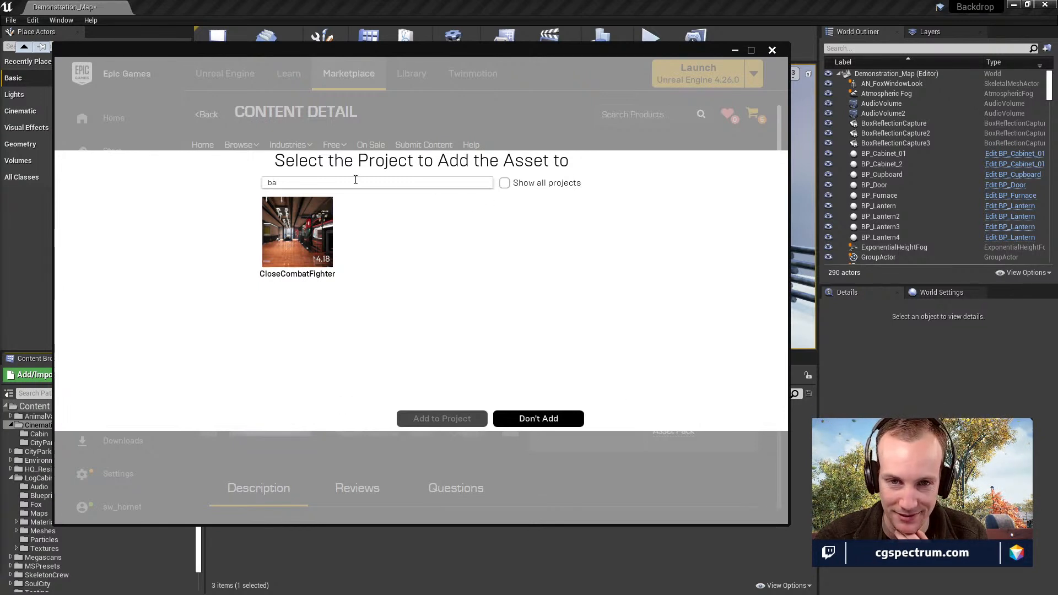
# Try to add the pack to the Backdrop project with all projects shown, and back out of the project selection.
pyautogui.click(504, 183)
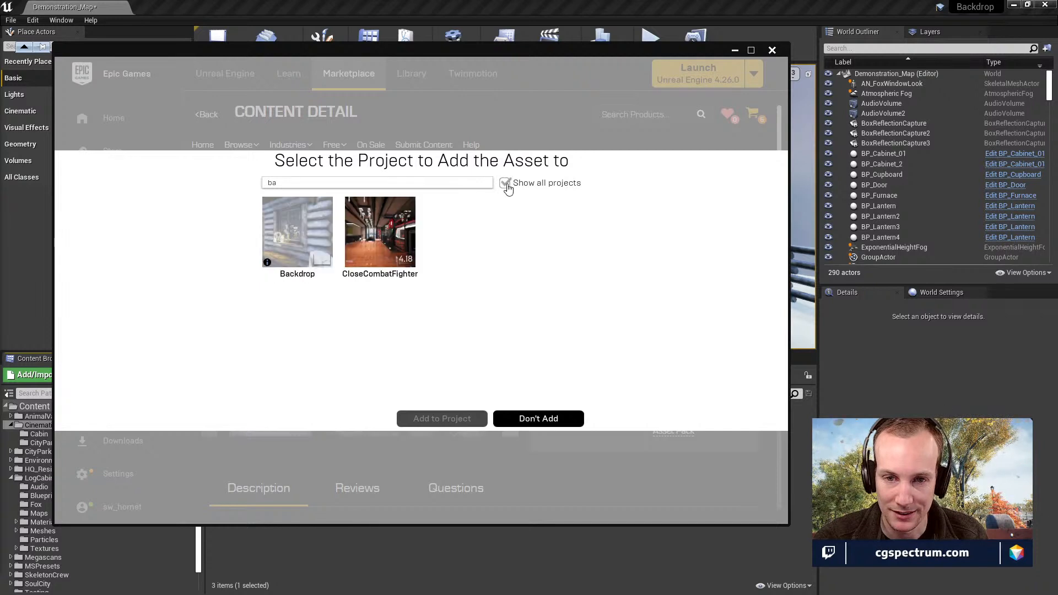
pyautogui.click(315, 228)
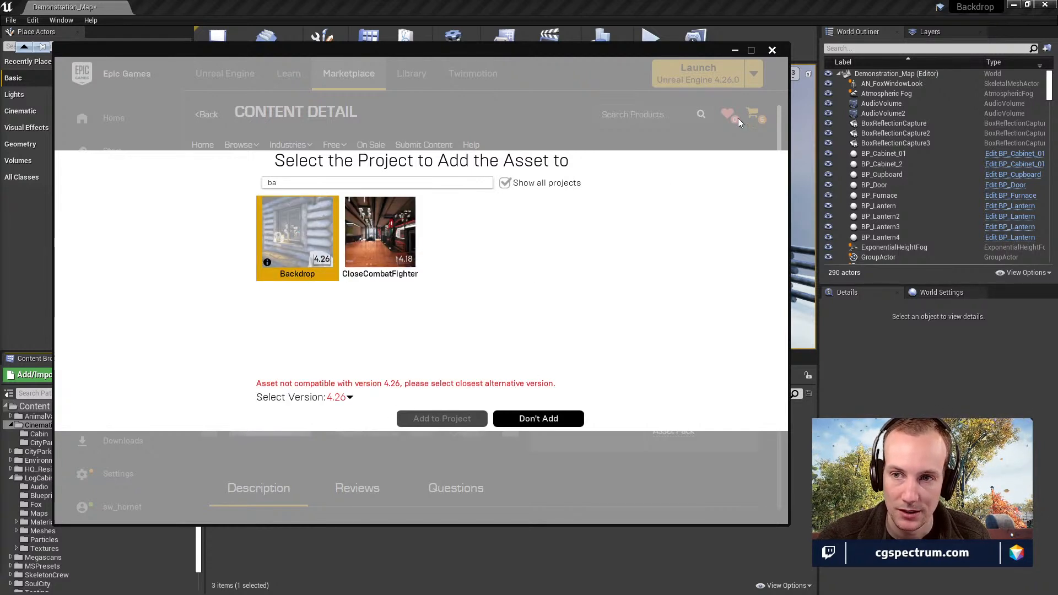
pyautogui.click(564, 328)
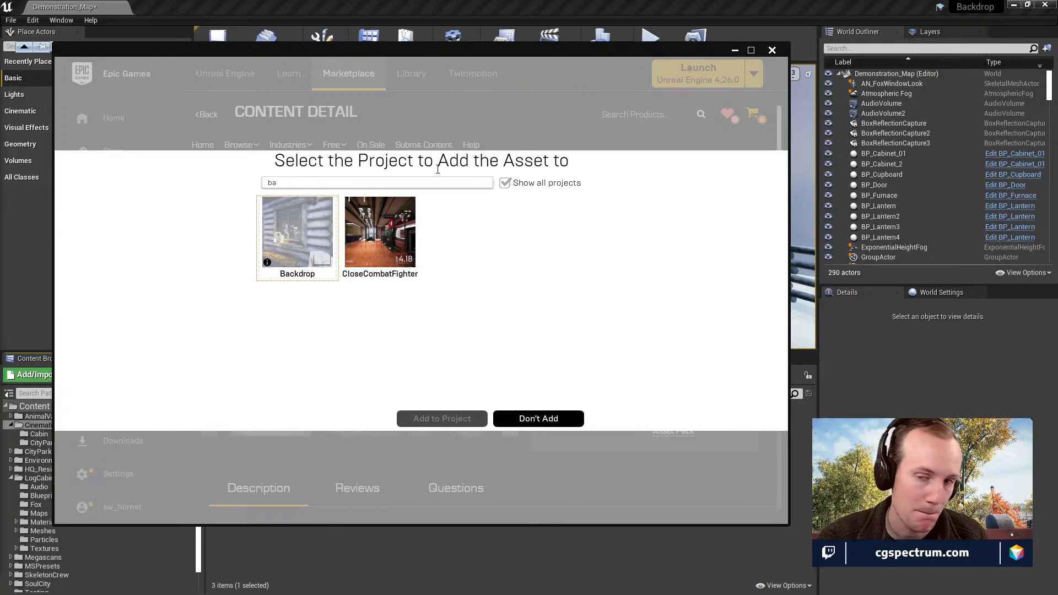
pyautogui.click(540, 418)
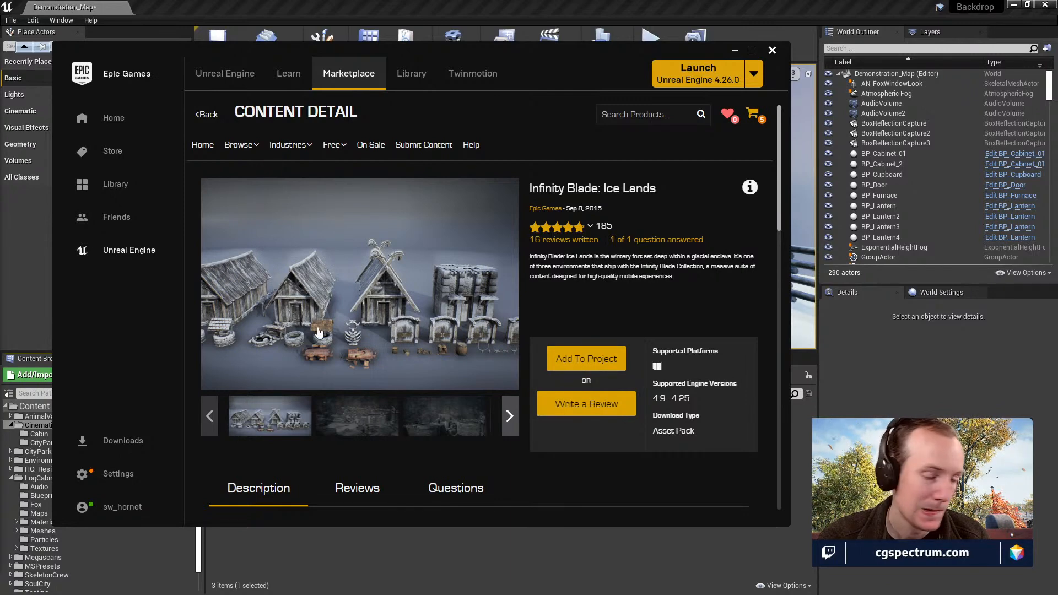
pyautogui.click(572, 359)
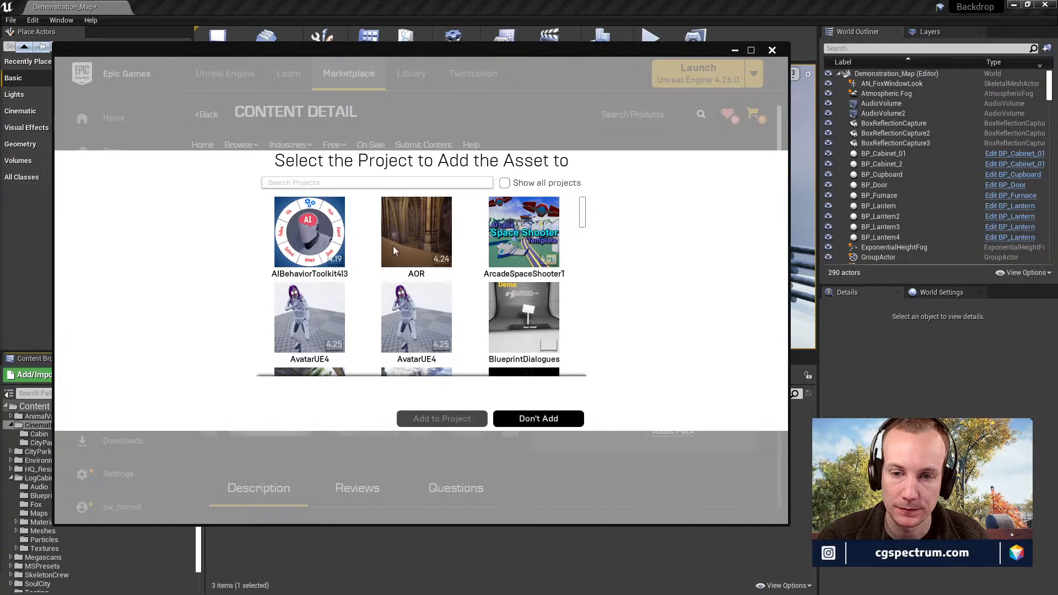
pyautogui.click(550, 420)
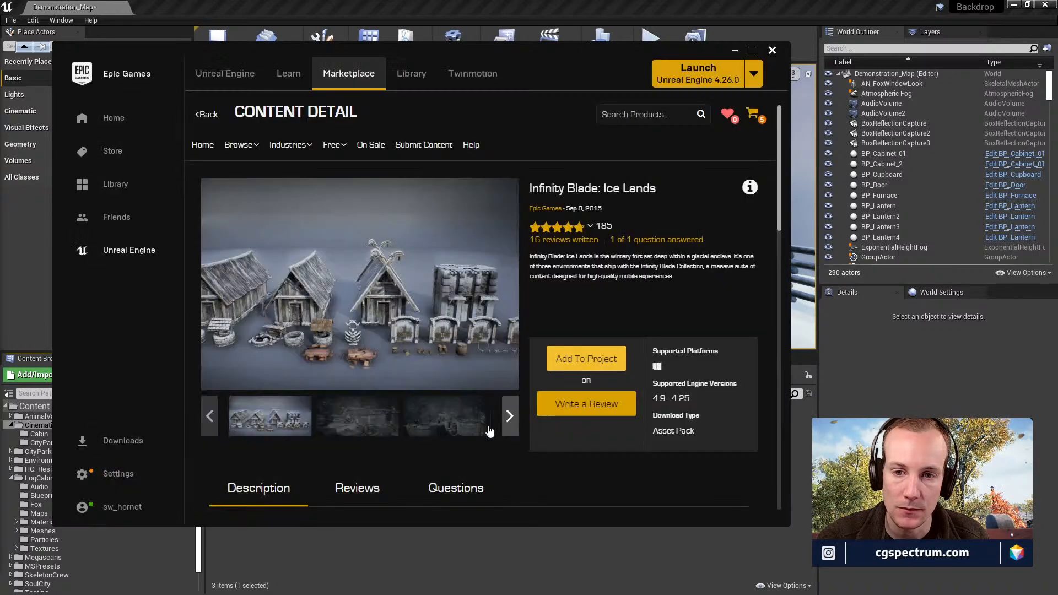
# Switch the launch version to Unreal Engine 4.25.4 and launch it.
pyautogui.click(753, 77)
pyautogui.click(715, 114)
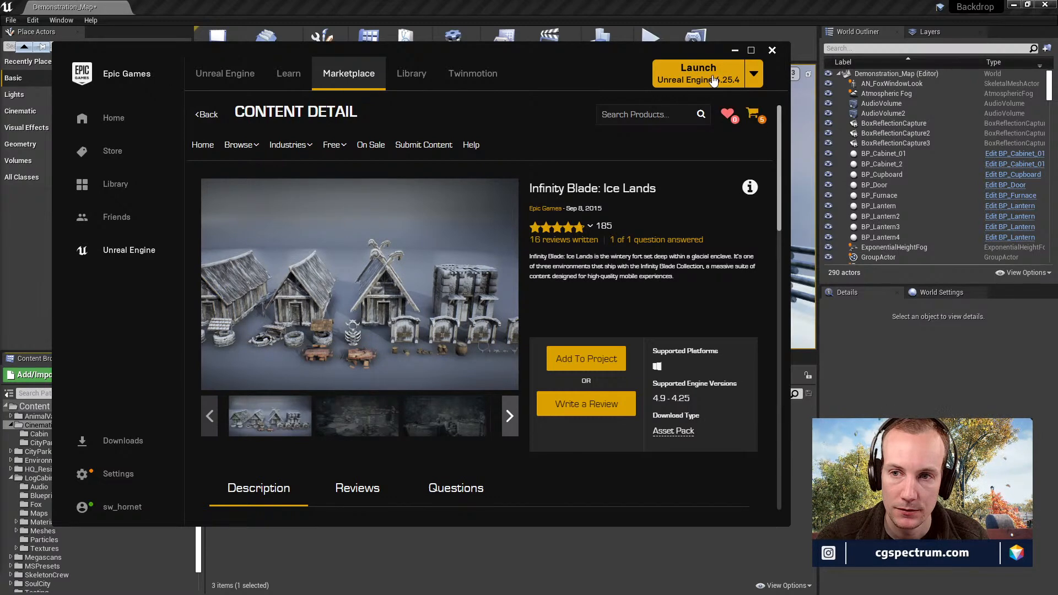
pyautogui.click(713, 80)
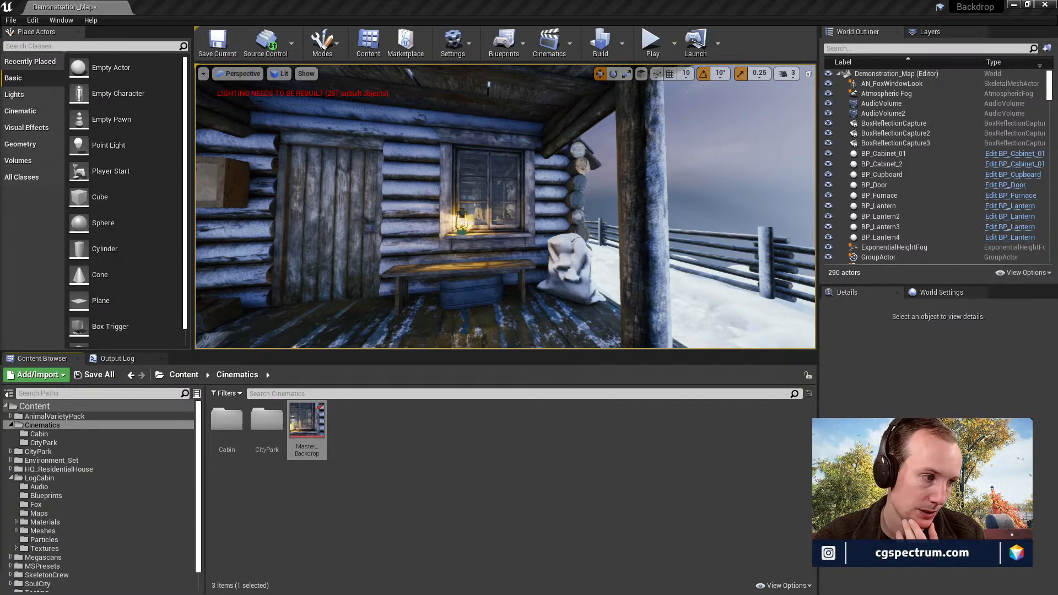
# Create a Games project from the Blank template in E:\temp, named IceLands.
pyautogui.moveTo(0, 113); pyautogui.dragTo(626, 53)
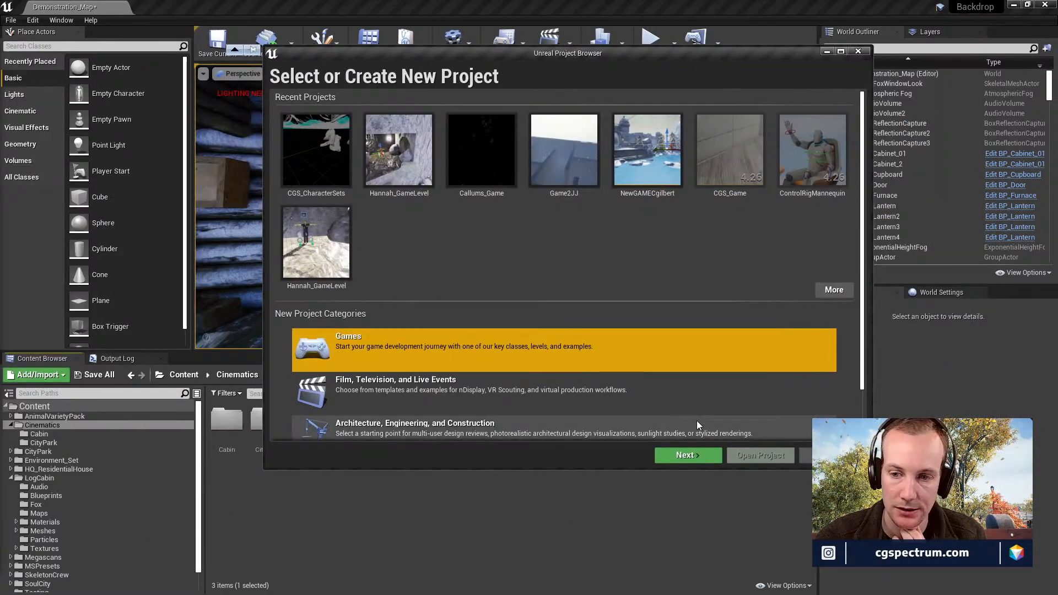
pyautogui.click(686, 455)
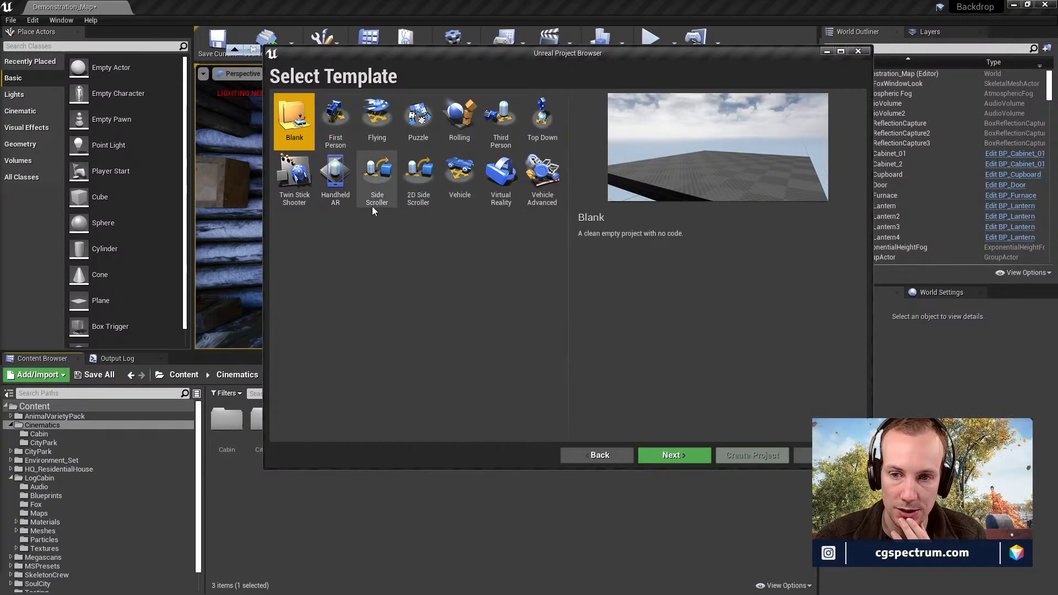
pyautogui.click(673, 455)
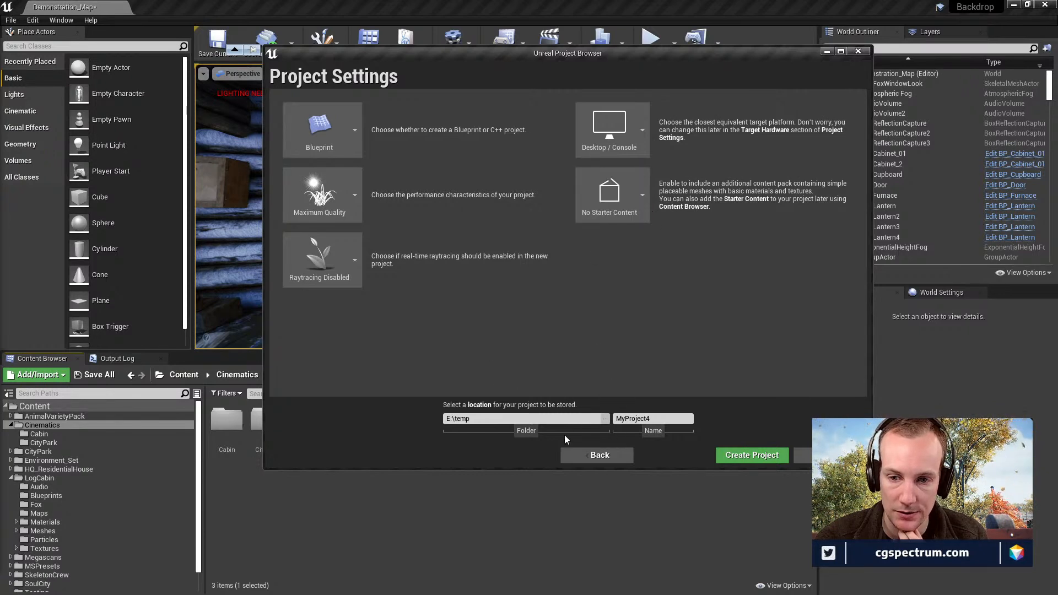
pyautogui.doubleClick(614, 419)
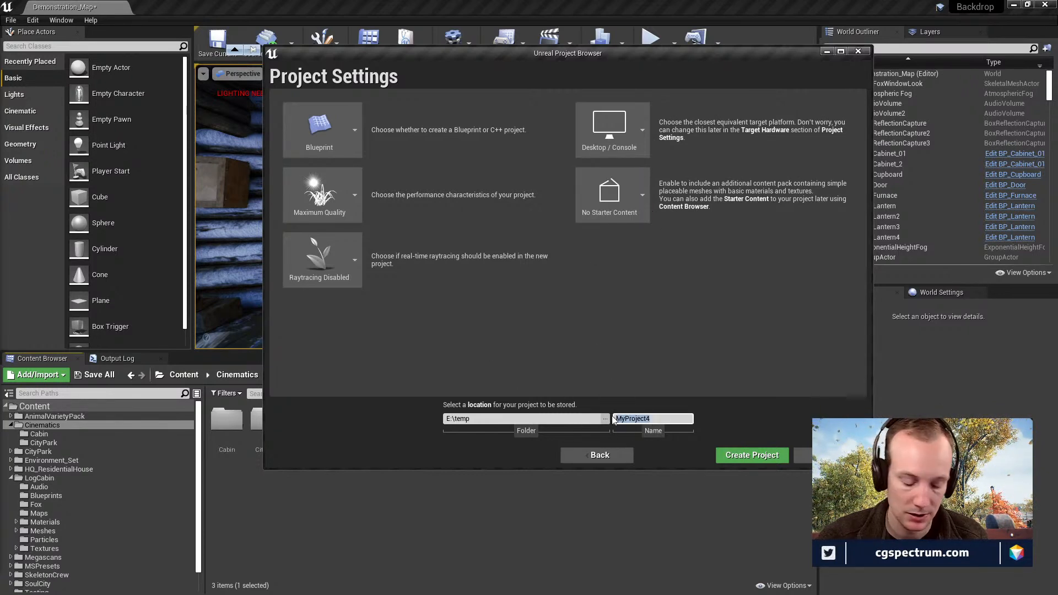
pyautogui.write('IceLands')
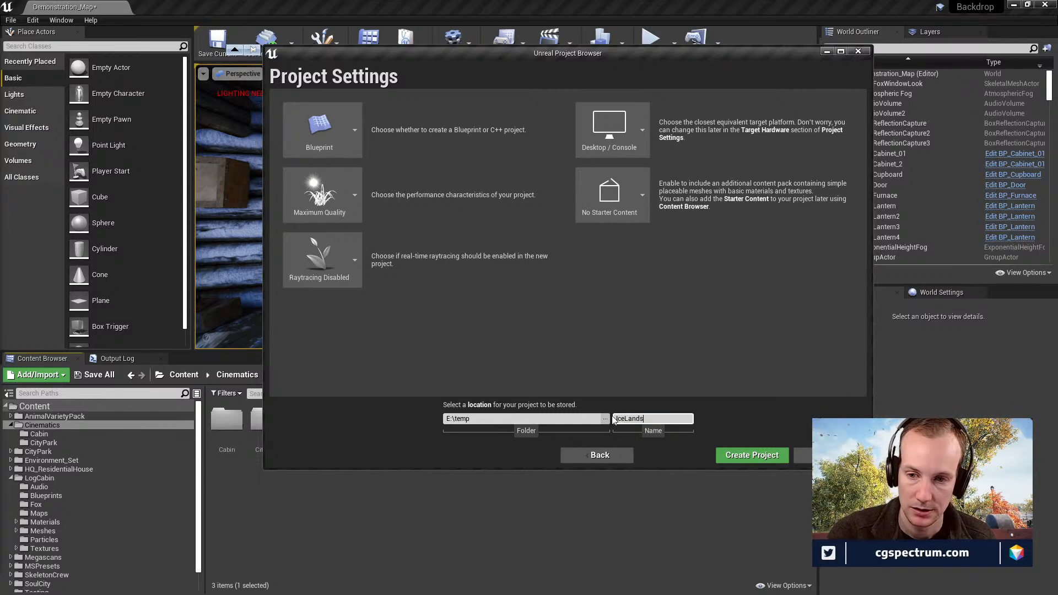
pyautogui.click(755, 455)
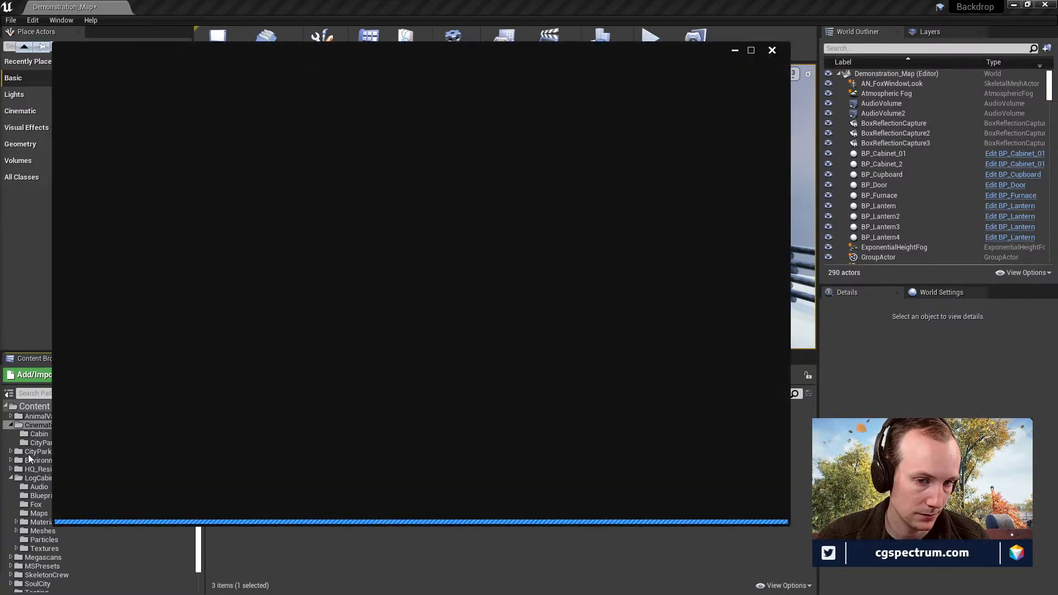
# Return to the Marketplace in the Epic Games Launcher, search for "ice lands" and open Infinity Blade: Ice Lands.
pyautogui.click(351, 77)
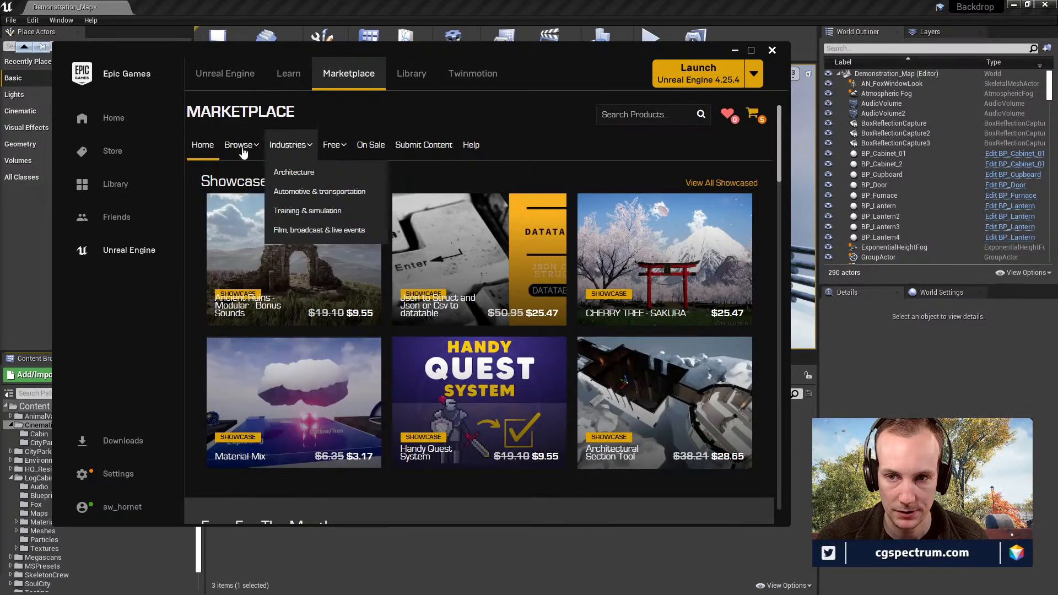
pyautogui.moveTo(237, 149)
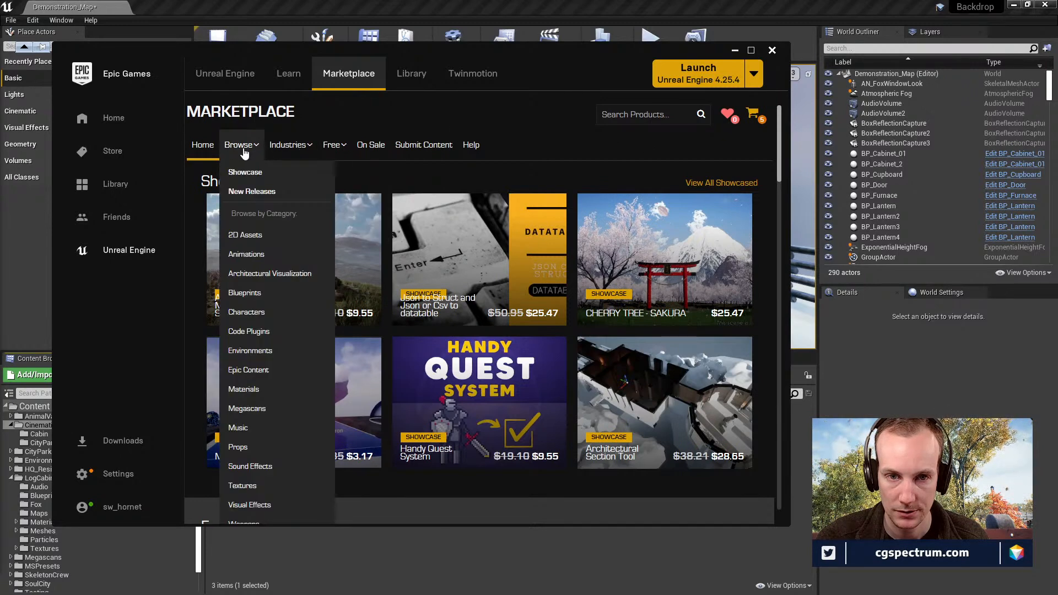
pyautogui.write('ice lands')
pyautogui.press('Return')
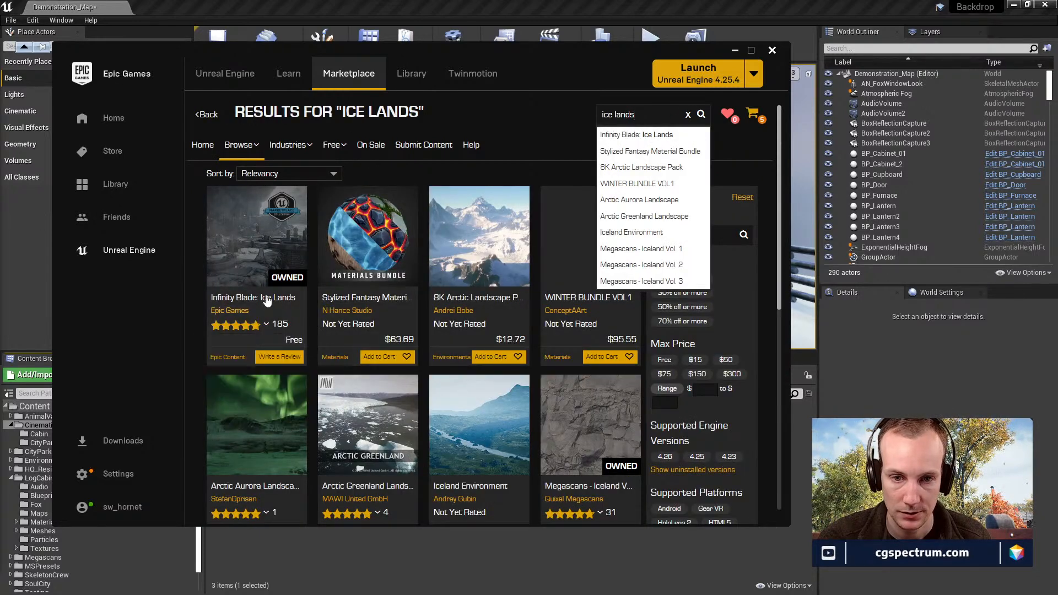
pyautogui.click(266, 297)
pyautogui.click(265, 297)
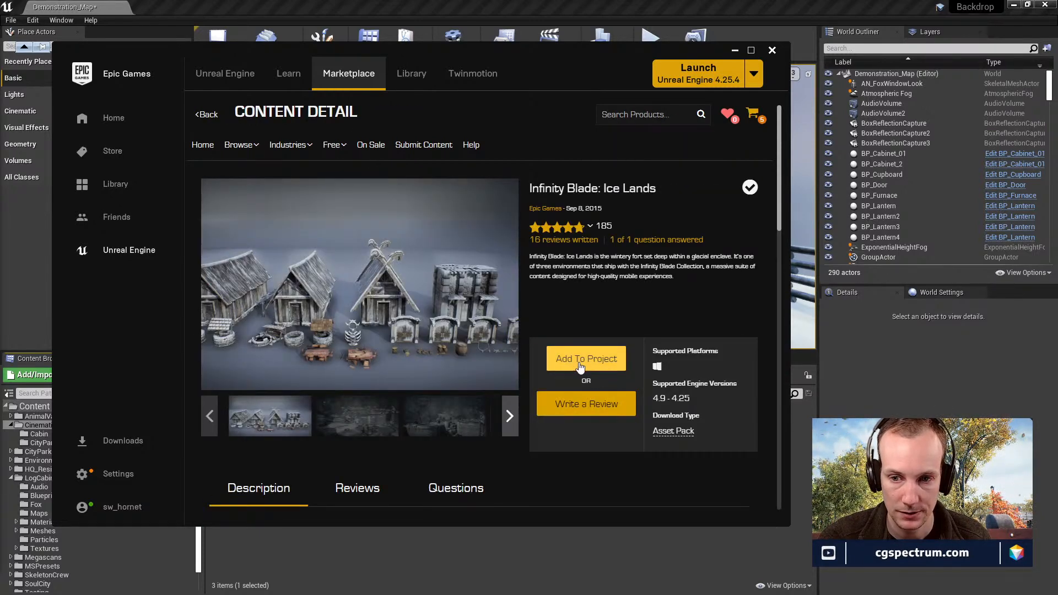
# Add Infinity Blade: Ice Lands to the IceLands project, filtering the project list by "Ice".
pyautogui.click(580, 367)
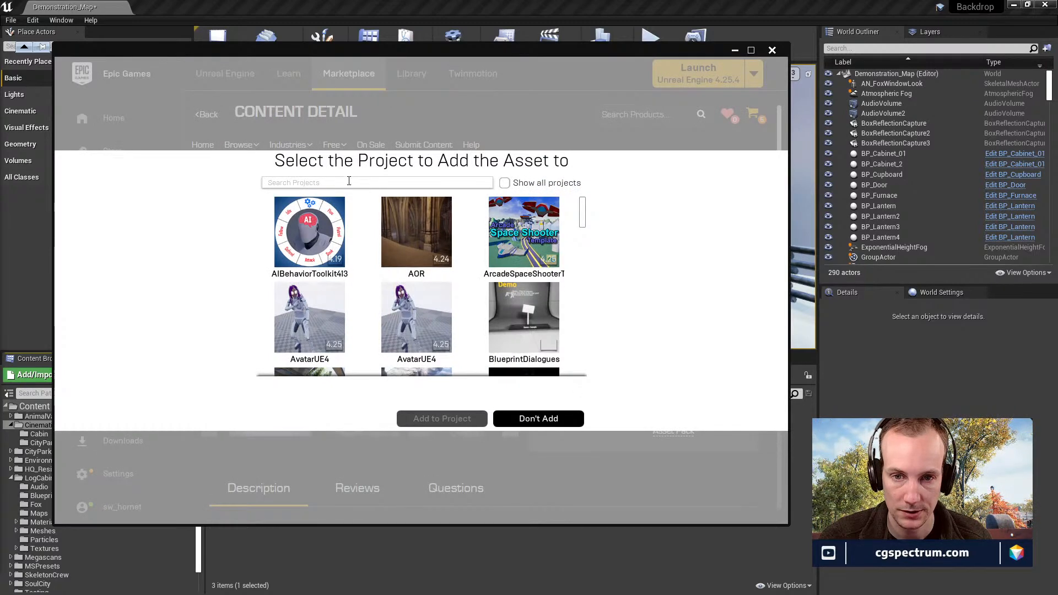
pyautogui.write('Ice')
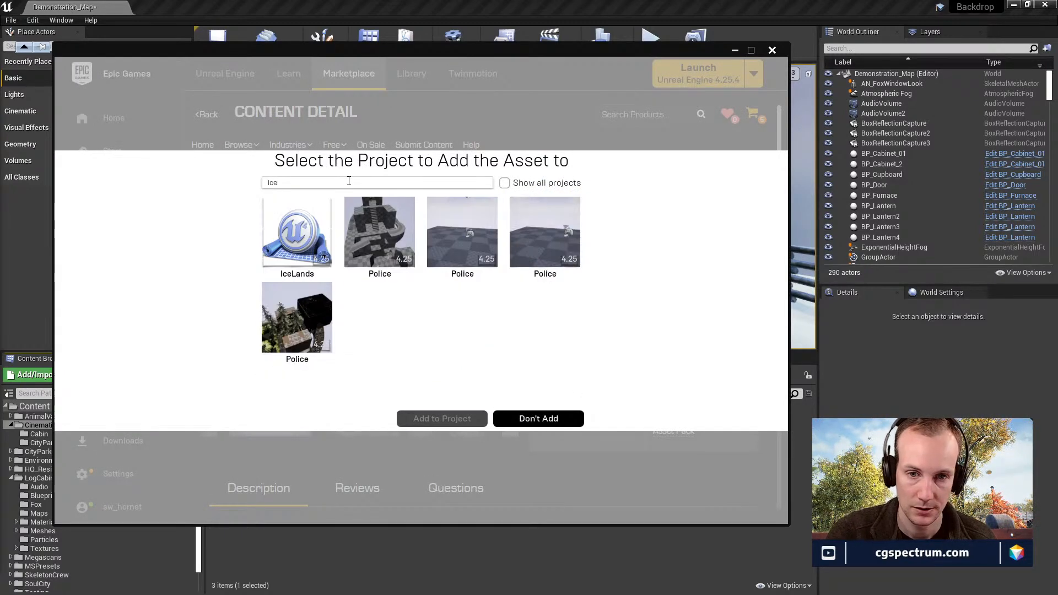
pyautogui.click(298, 259)
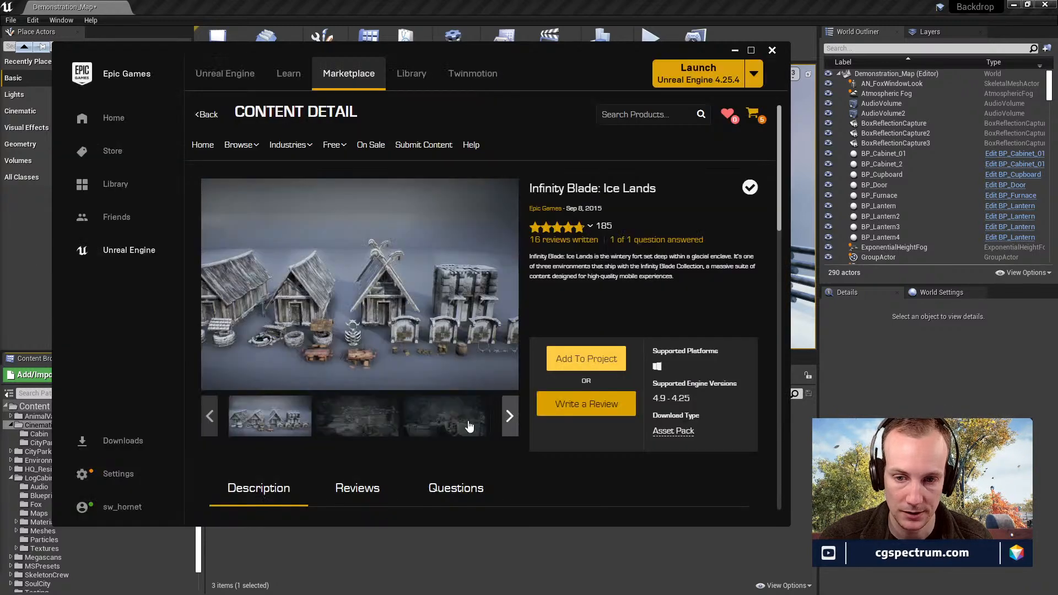
pyautogui.click(467, 421)
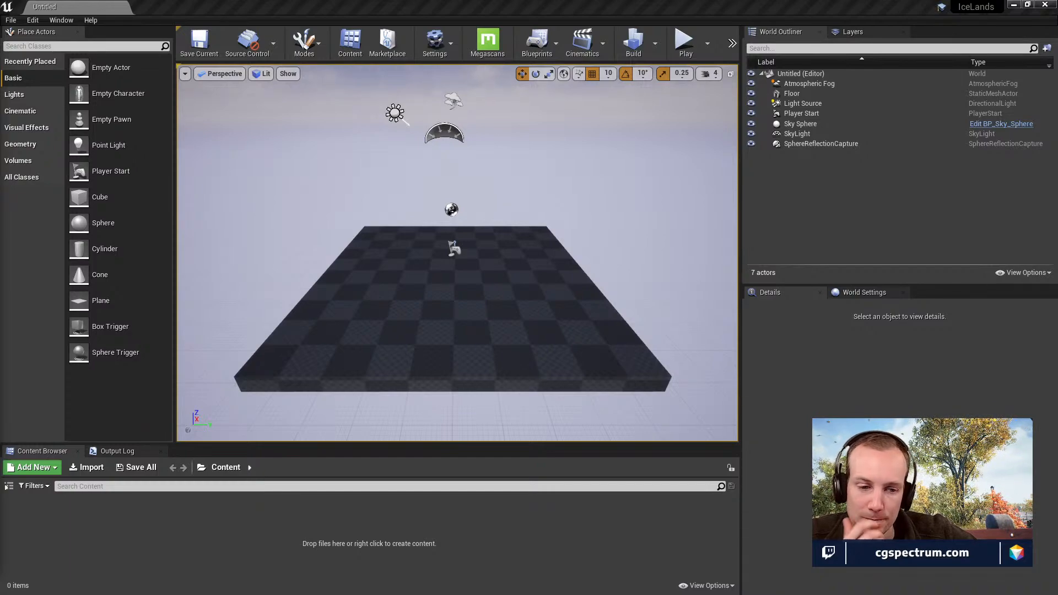
# Rearrange the IceLands and Backdrop editor windows so the IceLands editor sits above the Backdrop editor.
pyautogui.moveTo(443, 20); pyautogui.dragTo(753, 128)
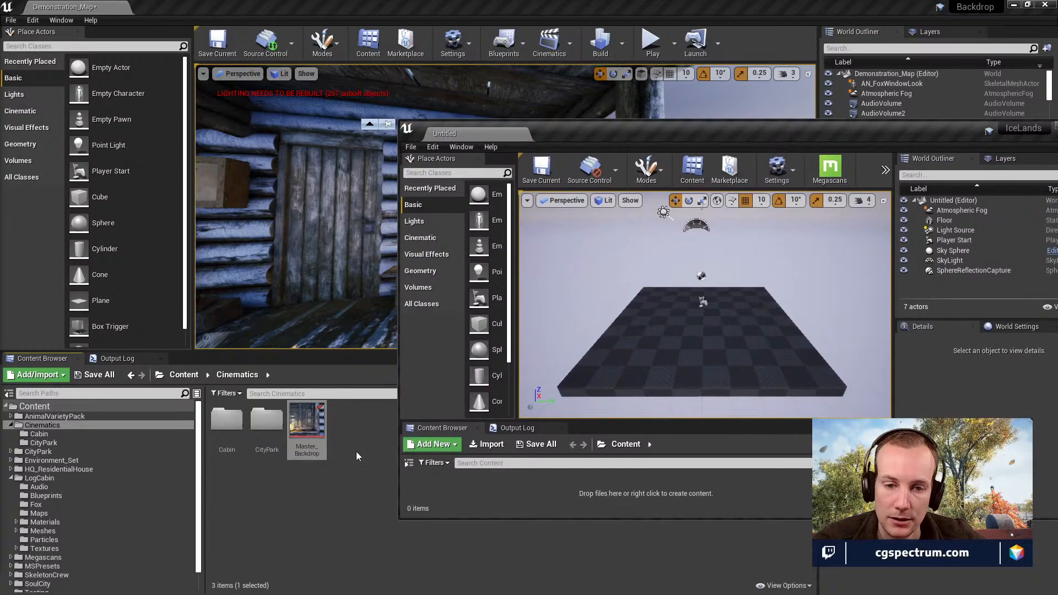
pyautogui.click(306, 428)
pyautogui.moveTo(540, 6); pyautogui.dragTo(551, 412)
pyautogui.moveTo(656, 132); pyautogui.dragTo(553, 78)
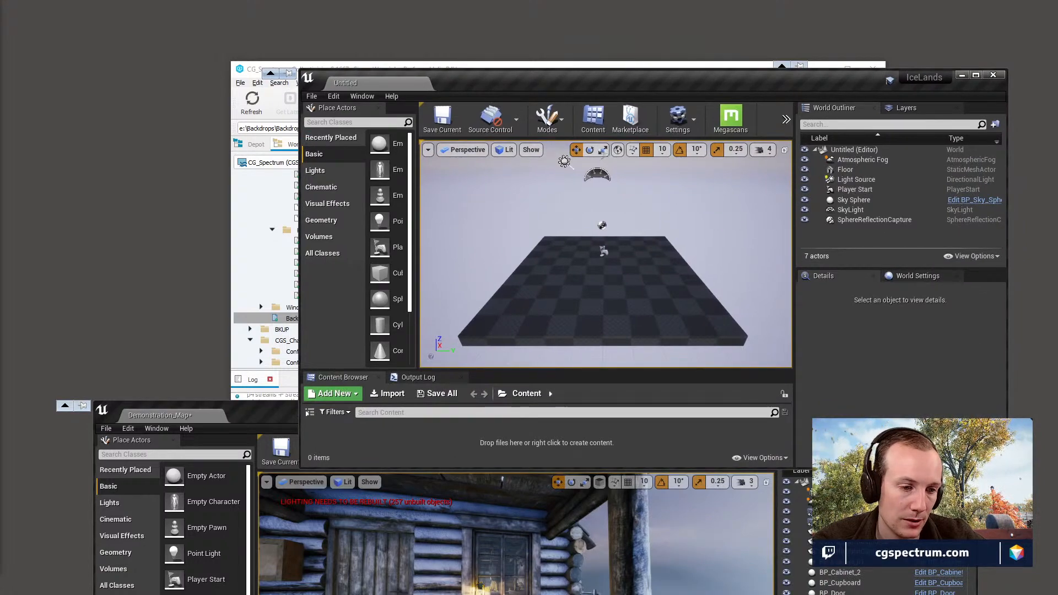
# Check the Infinity Blade: Ice Lands download progress in the Epic Games Launcher and return to the IceLands editor.
pyautogui.click(220, 594)
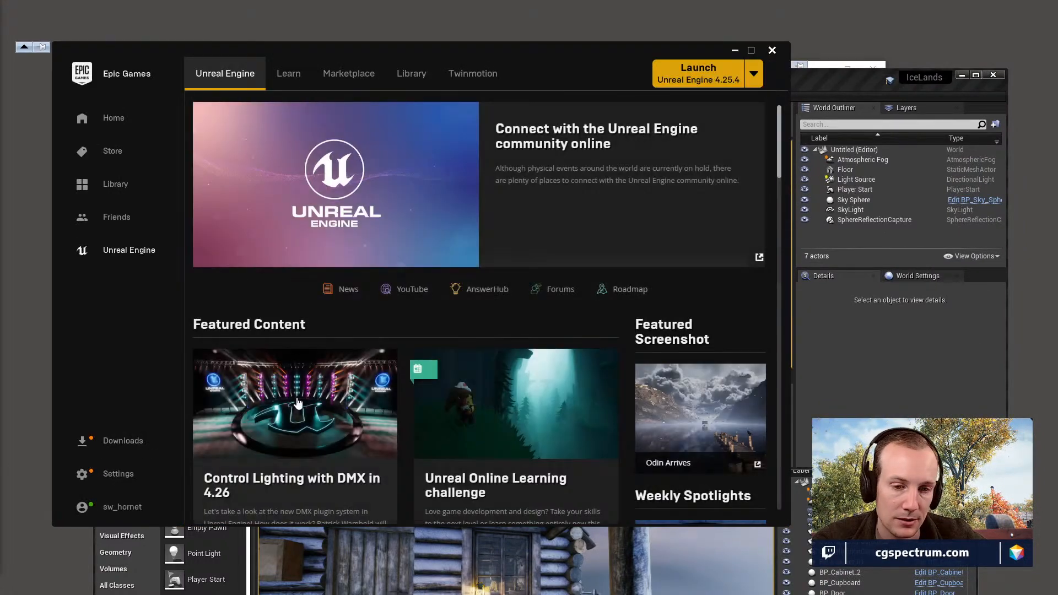
pyautogui.click(119, 440)
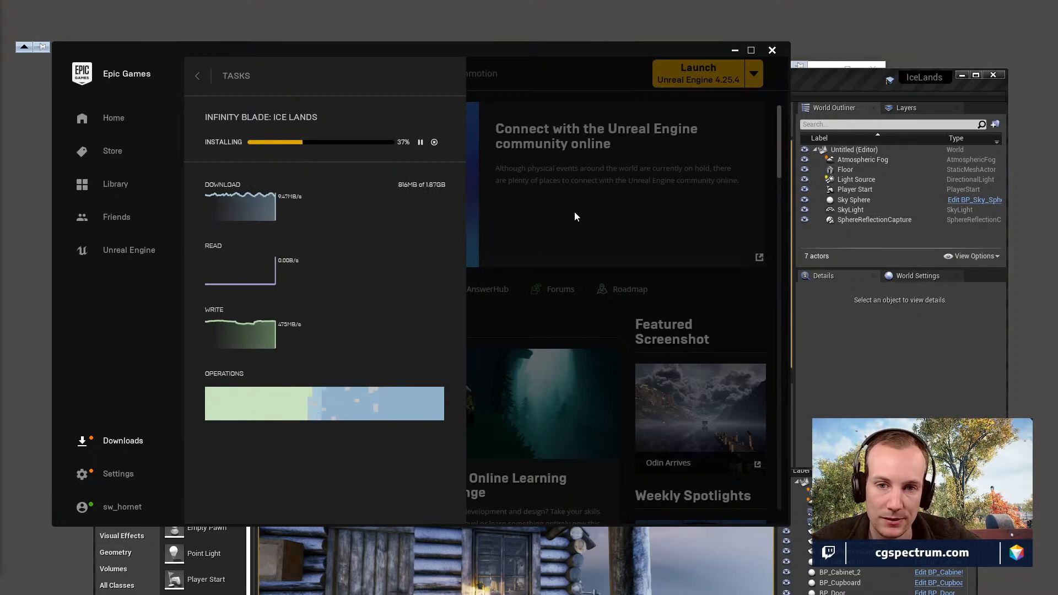
pyautogui.click(802, 77)
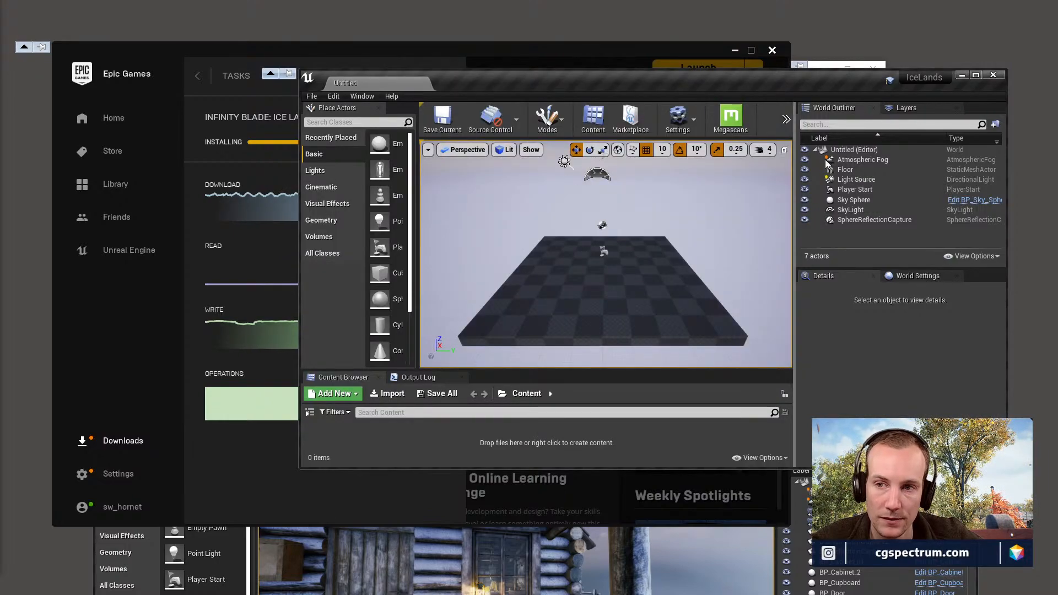
# Switch to the Backdrop project's editor at full size and look over the snowy, fenced area outside the cabin.
pyautogui.moveTo(894, 101); pyautogui.dragTo(671, 159)
pyautogui.doubleClick(832, 410)
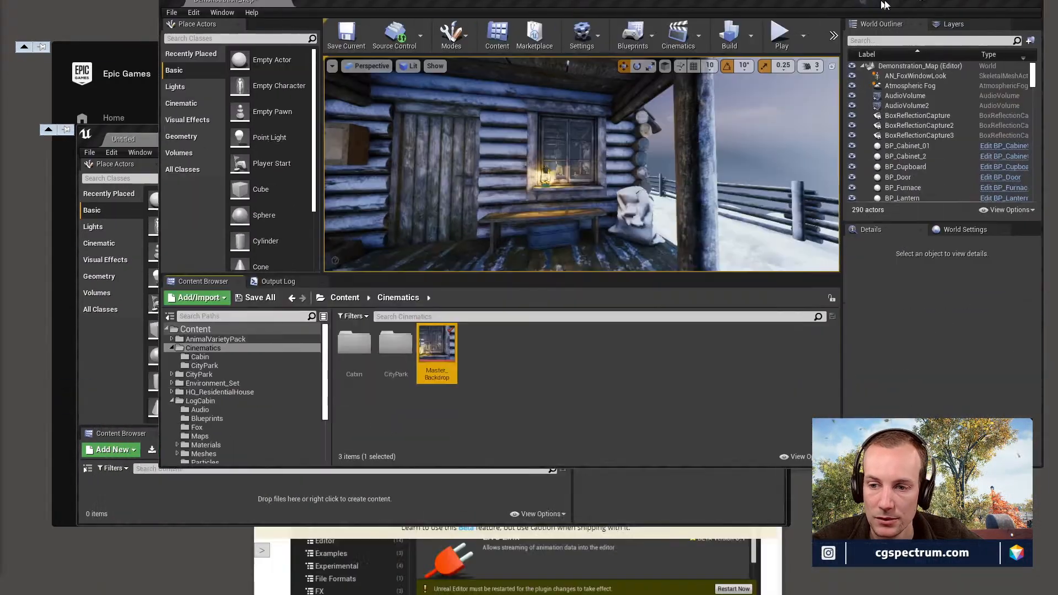
pyautogui.press('s')
pyautogui.moveTo(537, 218); pyautogui.dragTo(463, 221, button='right')
pyautogui.press('d')
pyautogui.press('w')
pyautogui.press('w')
pyautogui.press('w')
pyautogui.press('d')
pyautogui.press('w')
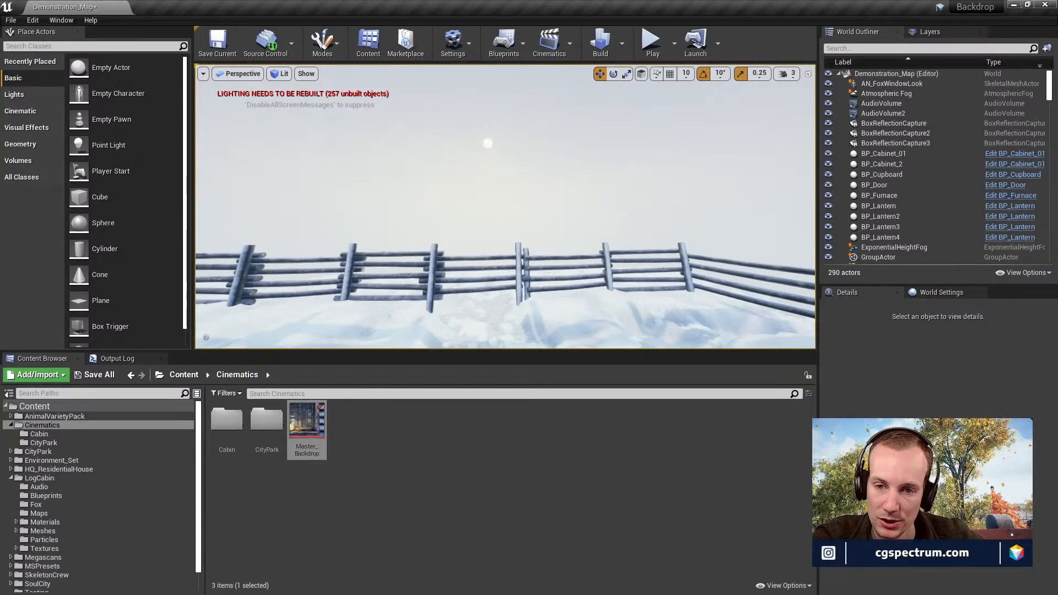
# Select the armchair standing near the bed and door inside the cabin.
pyautogui.press('s')
pyautogui.moveTo(506, 207); pyautogui.dragTo(552, 161, button='right')
pyautogui.press('w')
pyautogui.press('s')
pyautogui.click(521, 184)
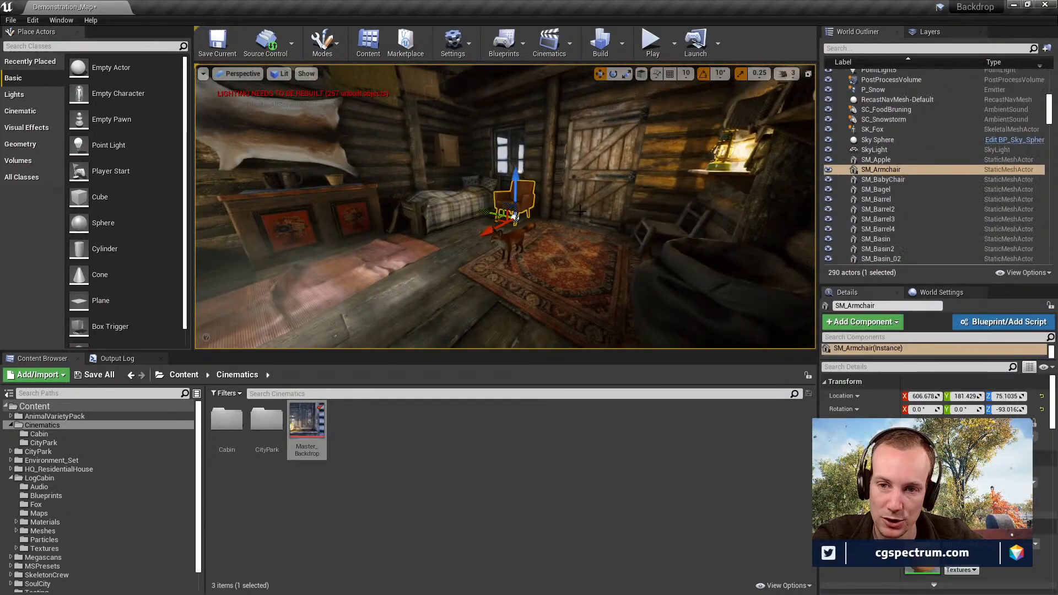
pyautogui.press('f')
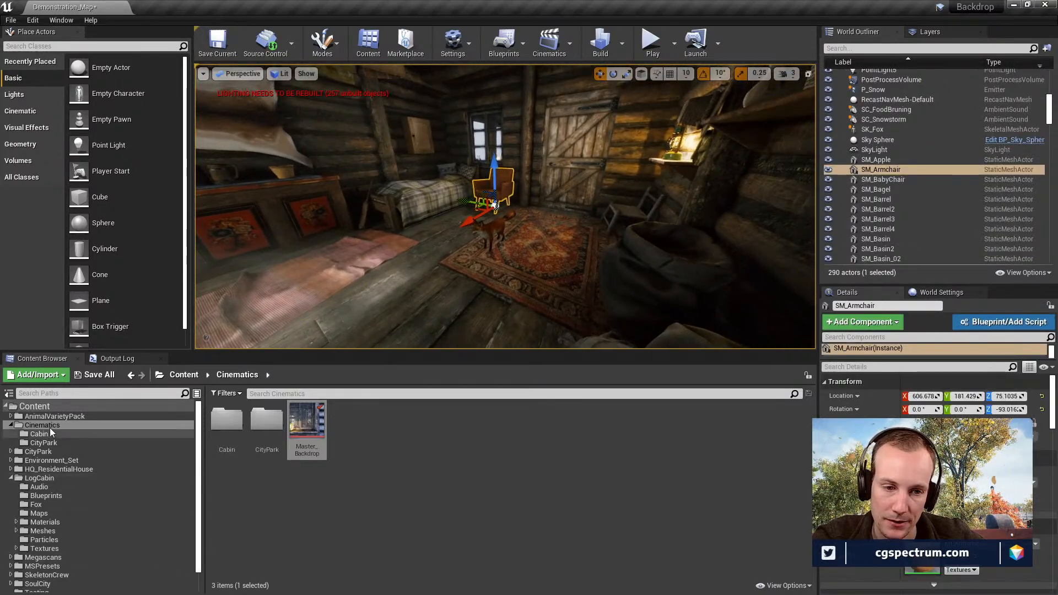
# Duplicate the ShotShot03_Window level sequence in the Cinematics/Cabin folder and name the copy ShotShot04_Window.
pyautogui.click(48, 418)
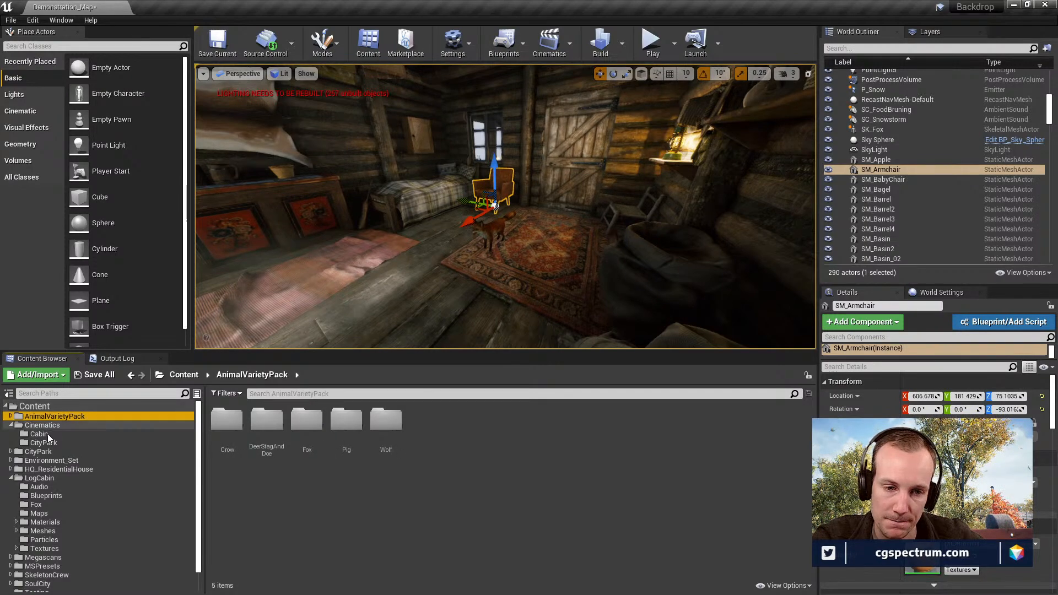
pyautogui.click(44, 436)
pyautogui.rightClick(307, 423)
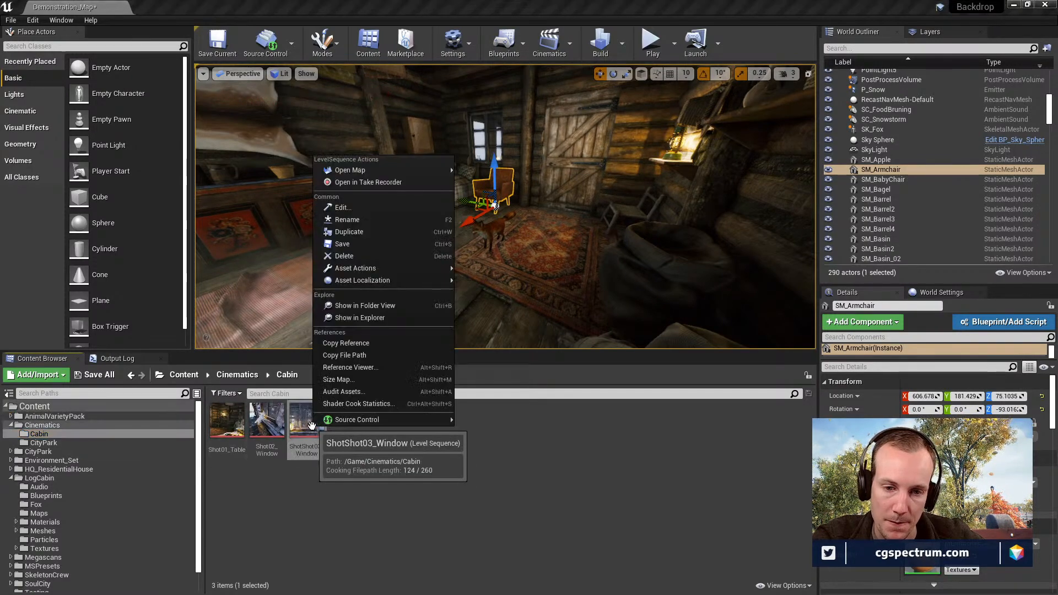
pyautogui.click(366, 231)
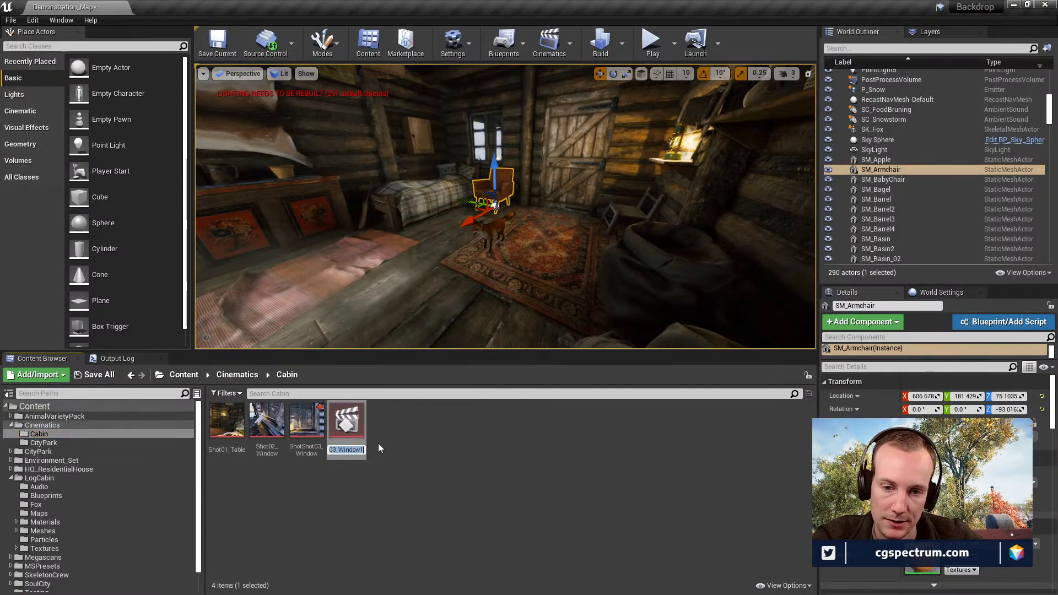
pyautogui.click(336, 451)
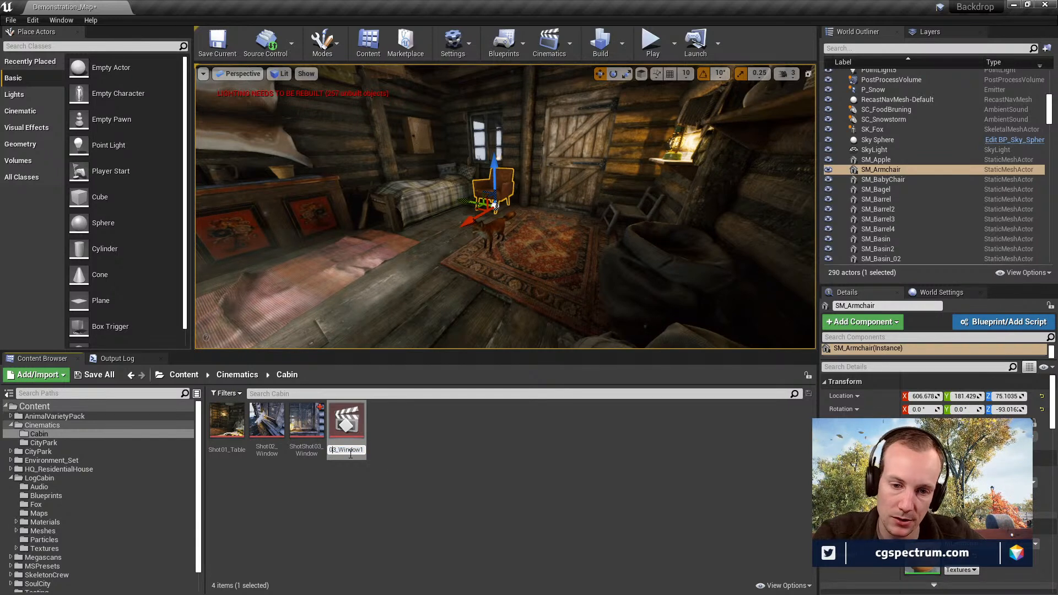
pyautogui.press('BackSpace')
pyautogui.write('4')
pyautogui.press('End')
pyautogui.press('BackSpace')
pyautogui.press('Return')
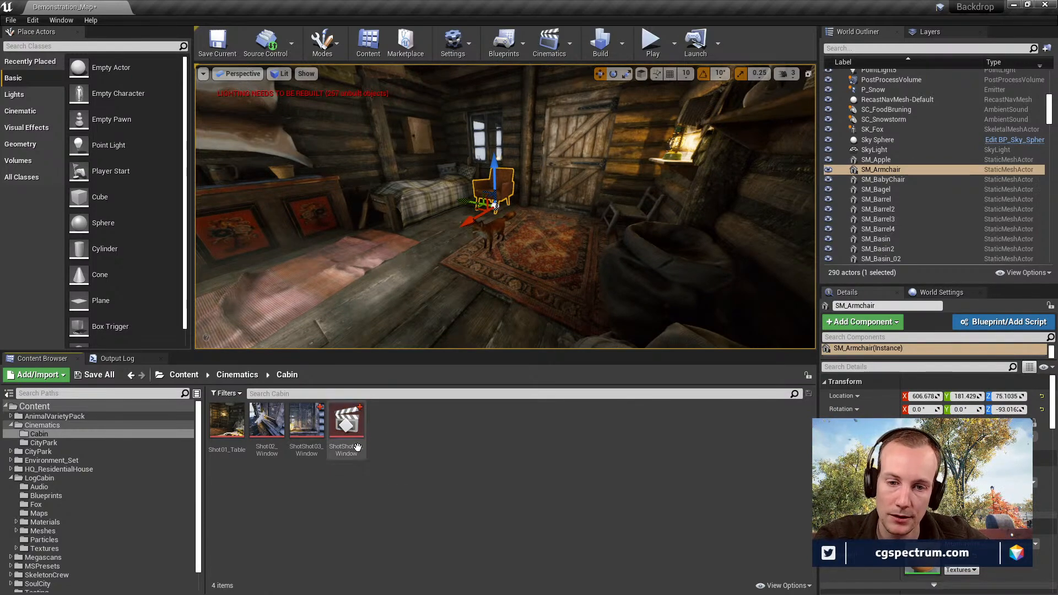
# Open the ShotShot04_Window sequence and look through its existing tracks.
pyautogui.doubleClick(346, 430)
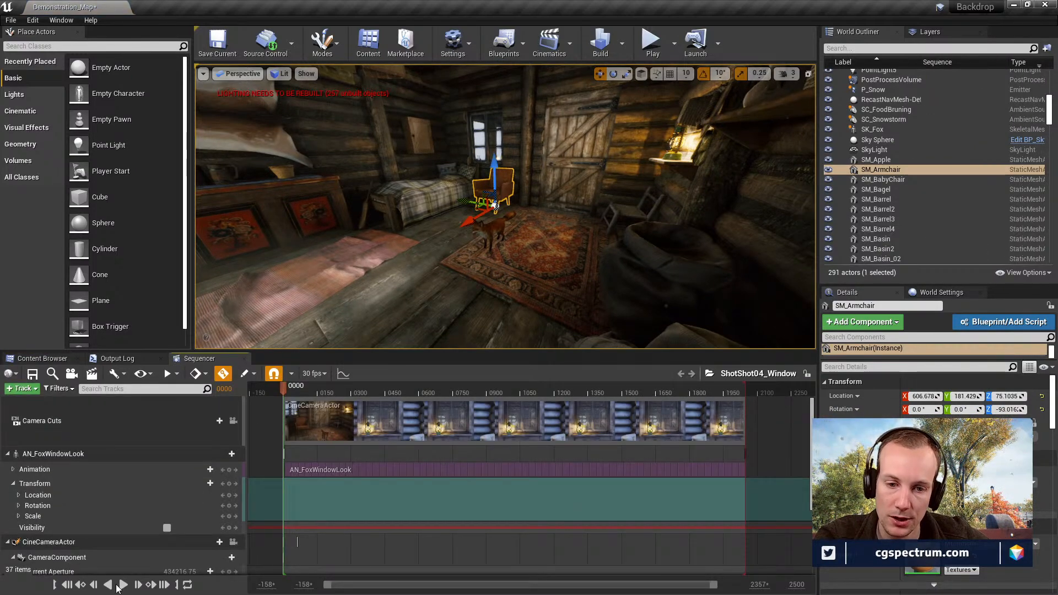
pyautogui.scroll(-3, 68, 534)
pyautogui.scroll(5, 177, 436)
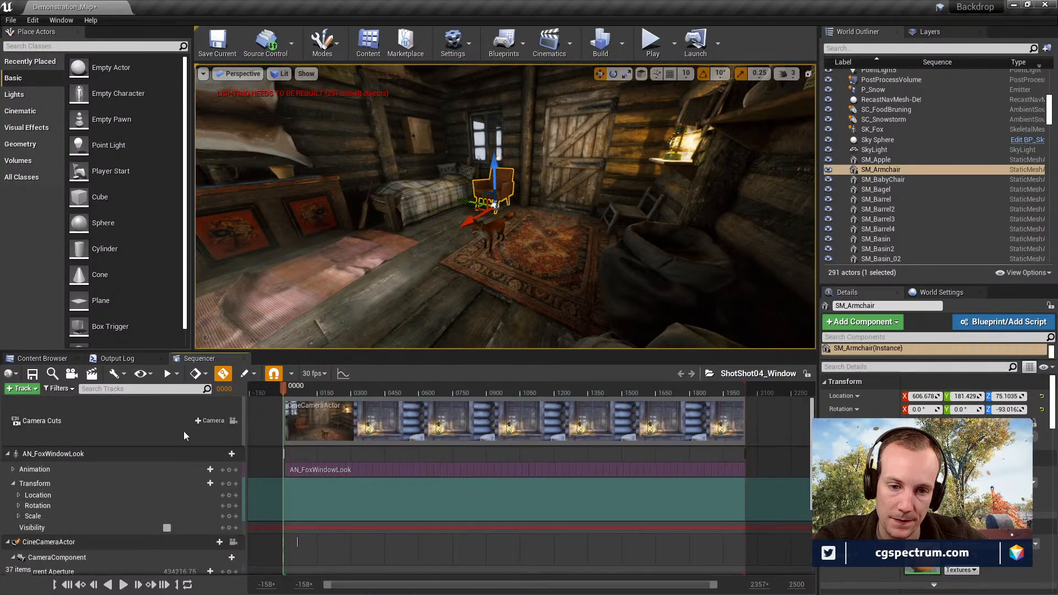
pyautogui.scroll(-3, 205, 502)
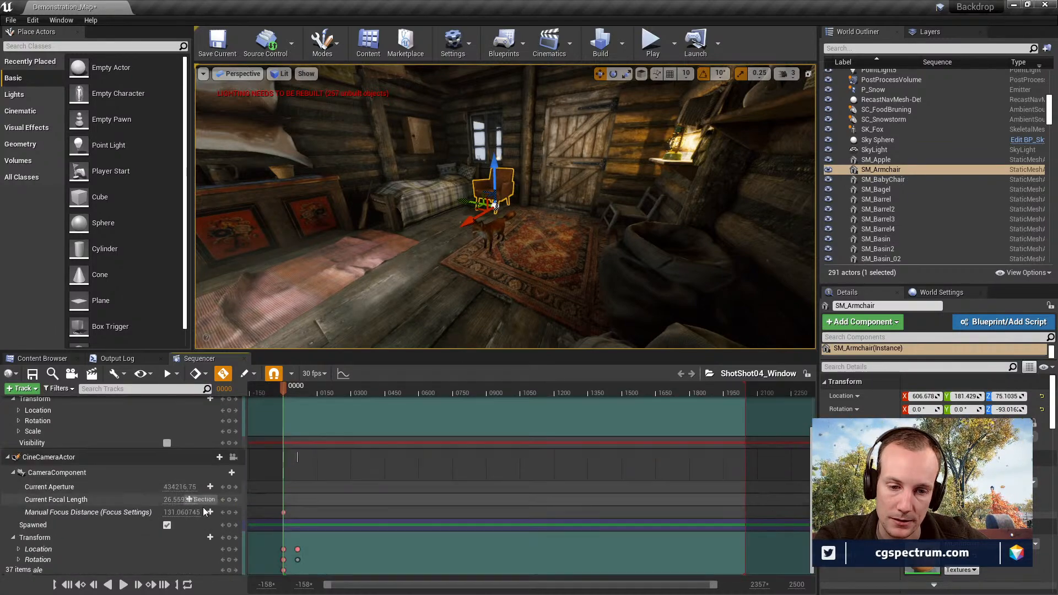
pyautogui.scroll(3, 190, 398)
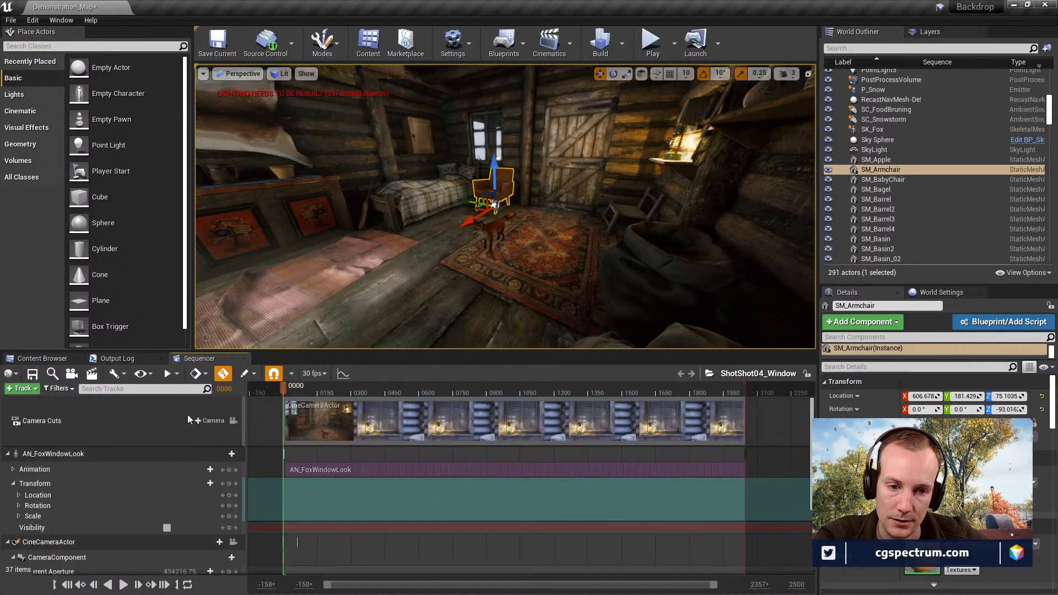
# Add the SM_Armchair actor to the ShotShot04_Window sequence.
pyautogui.click(22, 388)
pyautogui.moveTo(45, 399)
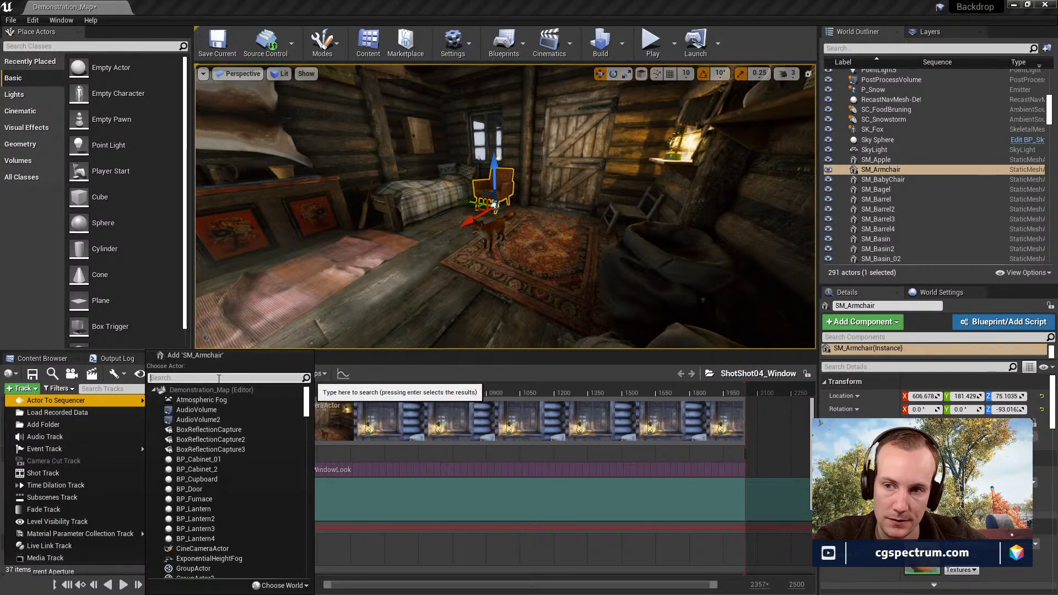
pyautogui.write('s')
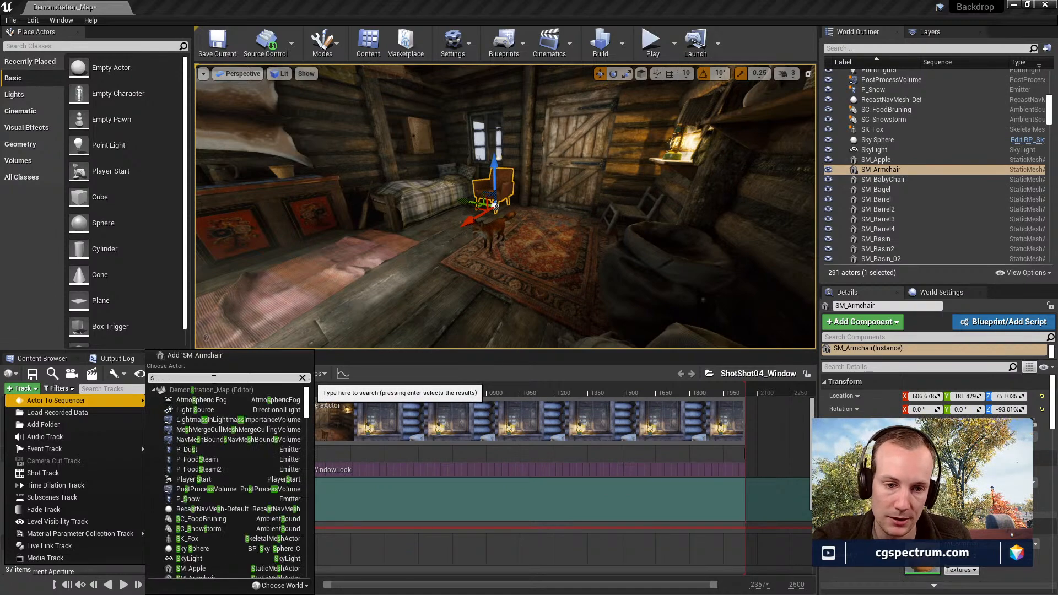
pyautogui.write('m_')
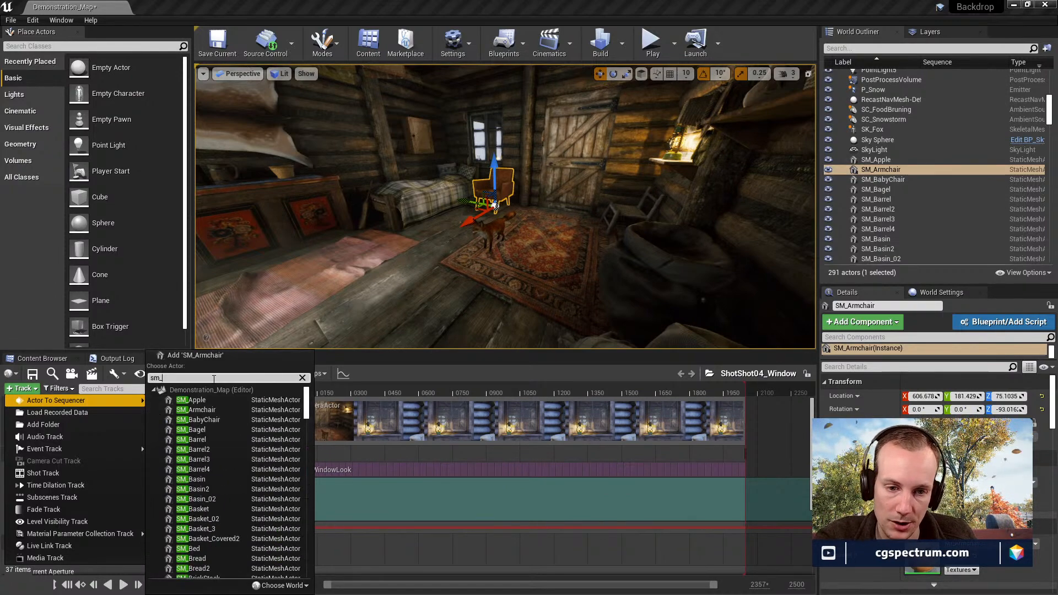
pyautogui.click(204, 408)
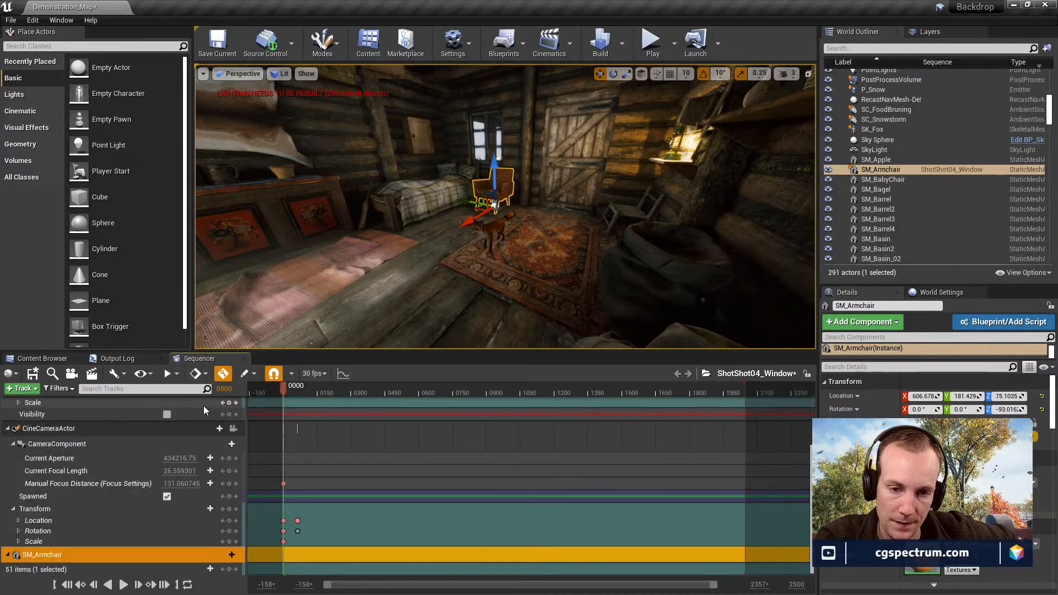
# Enlarge the Sequencer area, collapse the camera's tracks and key the armchair's transform at frame 0.
pyautogui.click(7, 555)
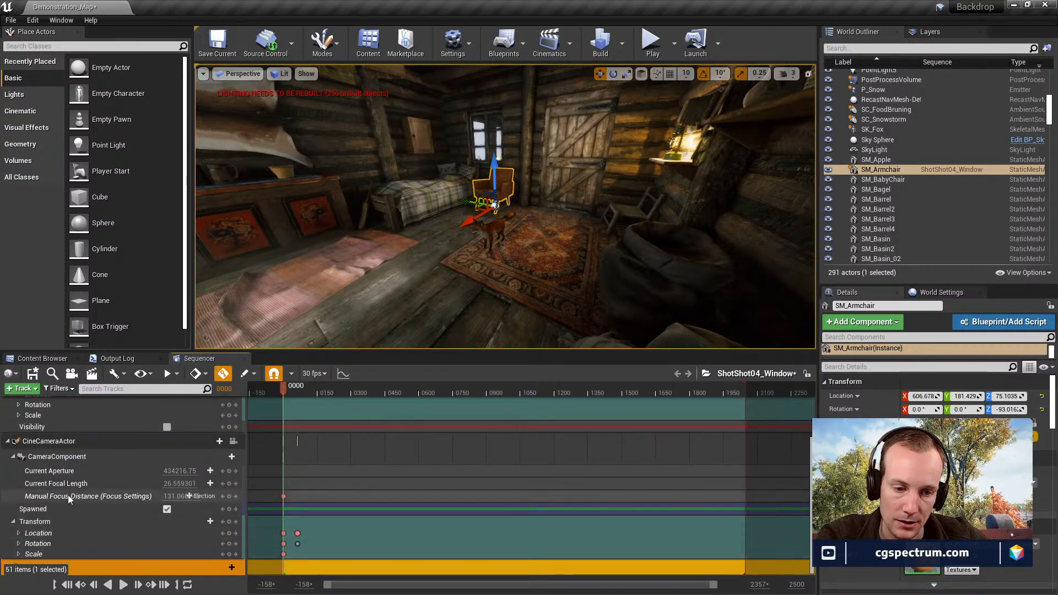
pyautogui.moveTo(337, 353); pyautogui.dragTo(334, 259)
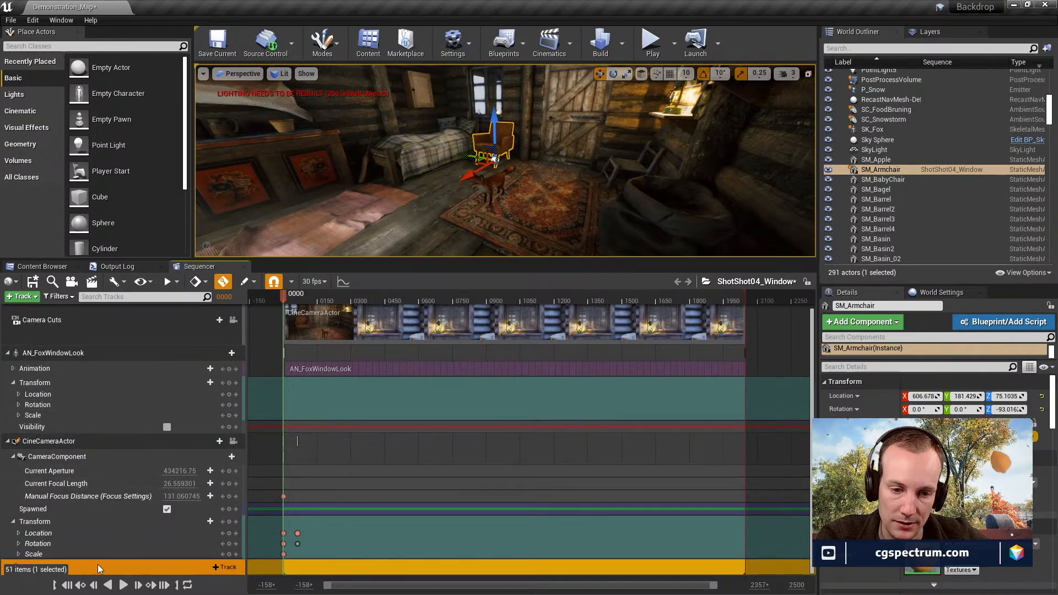
pyautogui.click(7, 440)
pyautogui.click(8, 466)
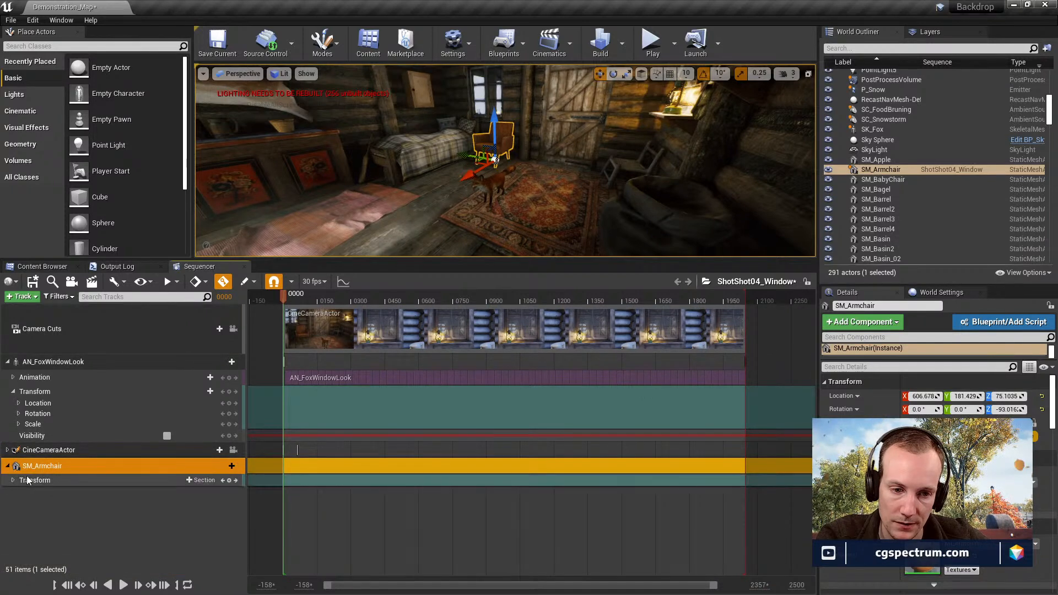
pyautogui.click(13, 480)
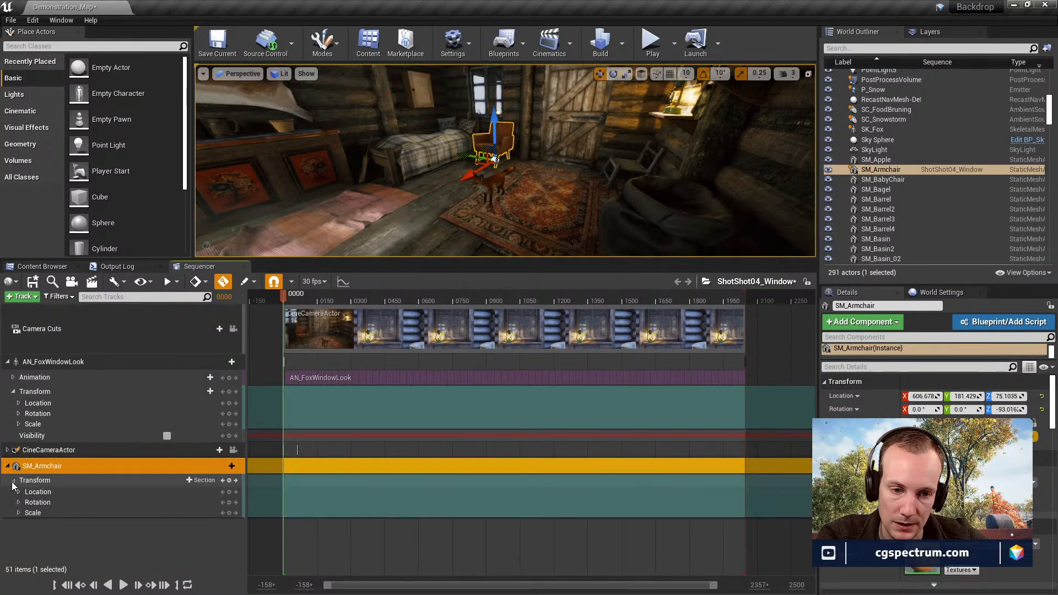
pyautogui.click(229, 479)
# Move the armchair across the cabin to the curtained window, at about X 104, Y -470.
pyautogui.moveTo(478, 171); pyautogui.dragTo(355, 246)
pyautogui.moveTo(356, 246); pyautogui.dragTo(360, 180, button='right')
pyautogui.moveTo(409, 242); pyautogui.dragTo(633, 142)
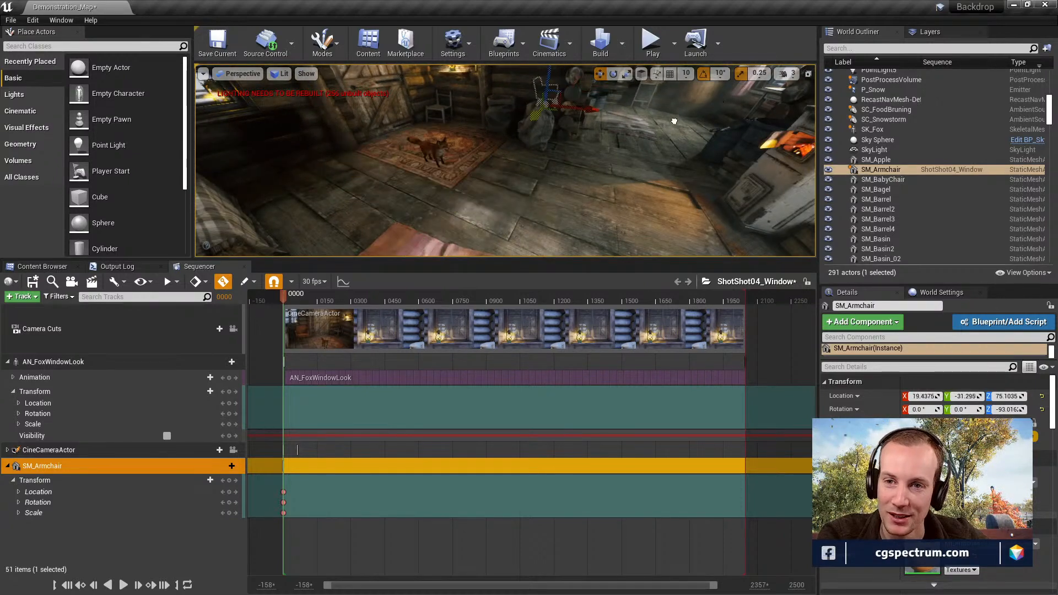
pyautogui.moveTo(587, 113); pyautogui.dragTo(763, 127)
pyautogui.moveTo(763, 128); pyautogui.dragTo(804, 129, button='right')
pyautogui.moveTo(666, 200)
pyautogui.mouseDown(button='right')
pyautogui.moveTo(732, 203)
pyautogui.moveTo(716, 193)
pyautogui.moveTo(667, 200)
pyautogui.mouseUp(button='right')
# Rotate the armchair to about 77° around Z and reposition it to about X 106, Y -422, Z 90.
pyautogui.moveTo(605, 226); pyautogui.dragTo(642, 245)
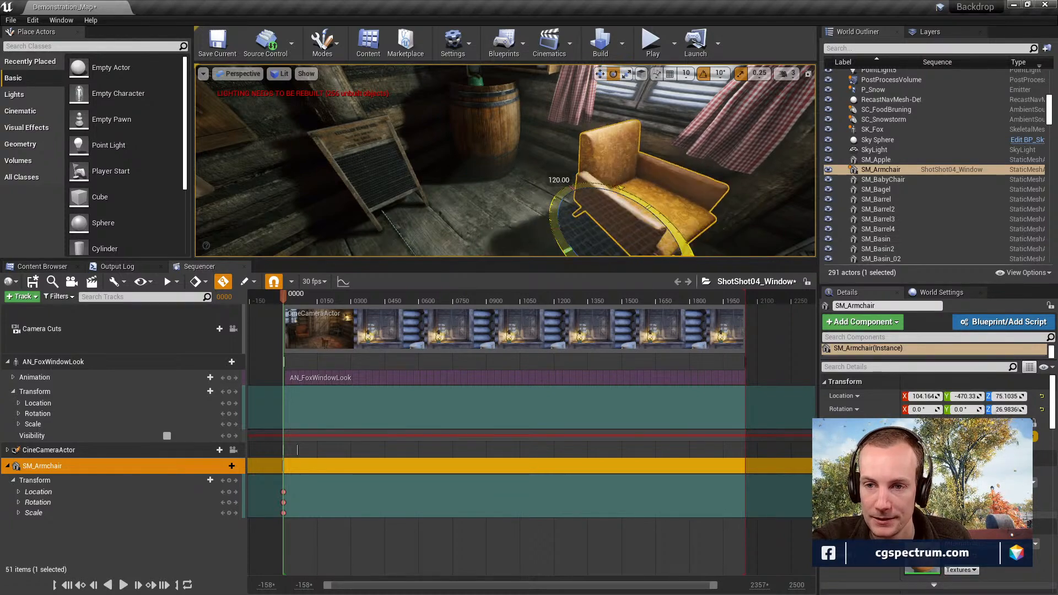
pyautogui.moveTo(665, 242); pyautogui.dragTo(501, 191, button='right')
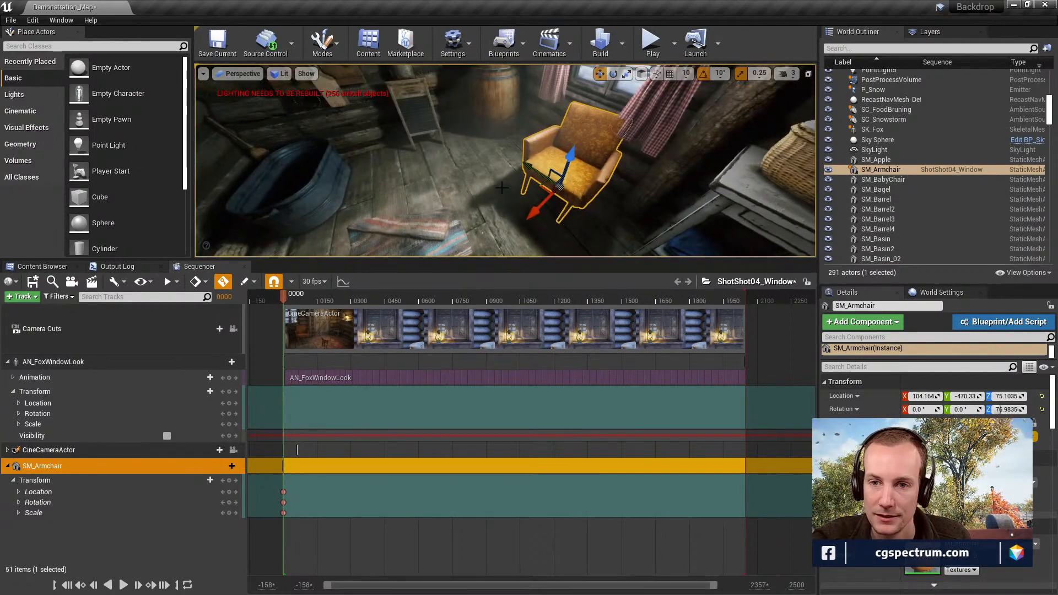
pyautogui.moveTo(557, 134); pyautogui.dragTo(557, 124)
pyautogui.moveTo(556, 159); pyautogui.dragTo(537, 137, button='right')
pyautogui.moveTo(515, 209)
pyautogui.mouseDown()
pyautogui.moveTo(479, 221)
pyautogui.moveTo(499, 204)
pyautogui.mouseUp()
pyautogui.moveTo(498, 204); pyautogui.dragTo(512, 163, button='right')
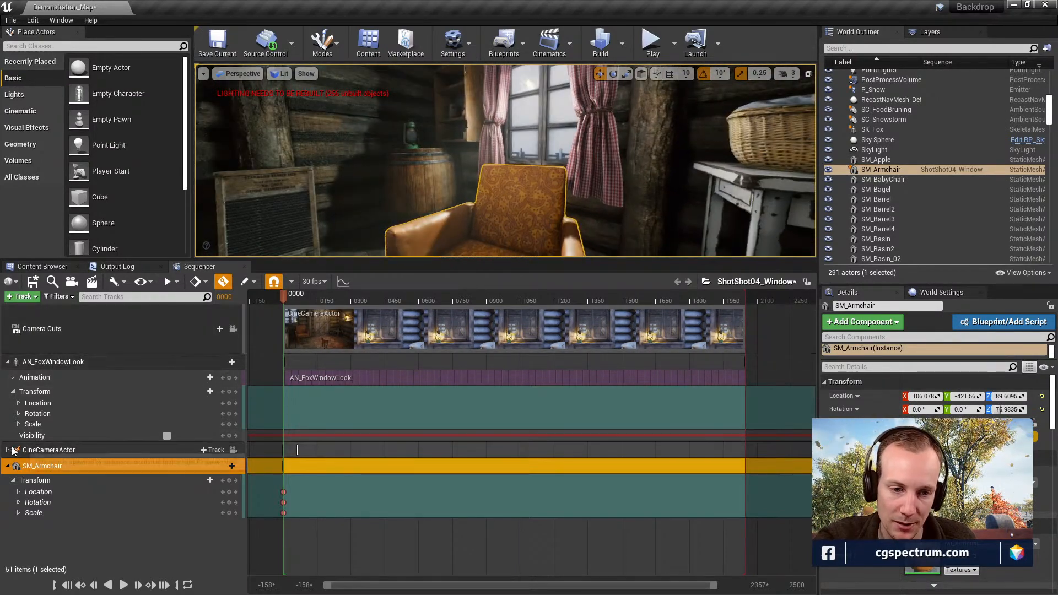
# Pilot the CineCameraActor to frame the curtained window above the armchair's backrest, and save the sequence.
pyautogui.click(39, 451)
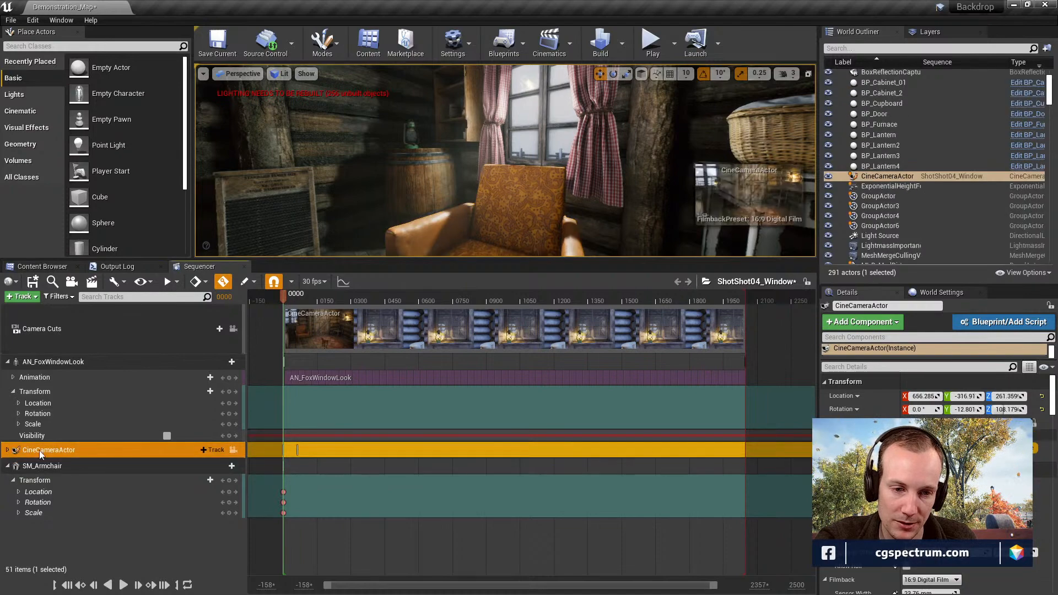
pyautogui.click(234, 450)
pyautogui.moveTo(505, 161); pyautogui.dragTo(611, 165, button='right')
pyautogui.moveTo(505, 161); pyautogui.dragTo(533, 156)
pyautogui.moveTo(533, 156); pyautogui.dragTo(528, 174, button='middle')
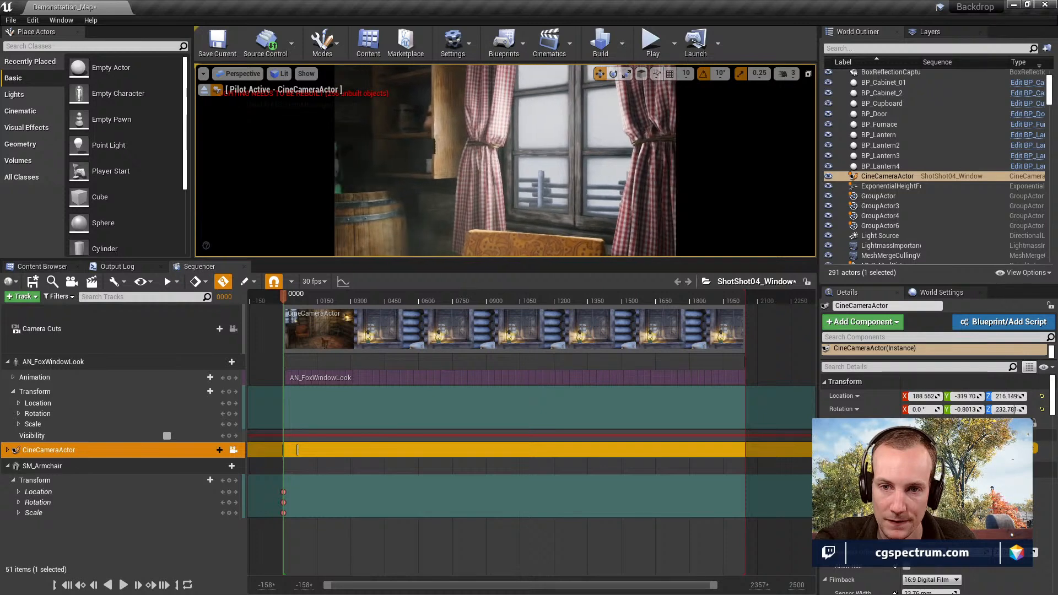
pyautogui.moveTo(528, 174); pyautogui.dragTo(527, 170, button='right')
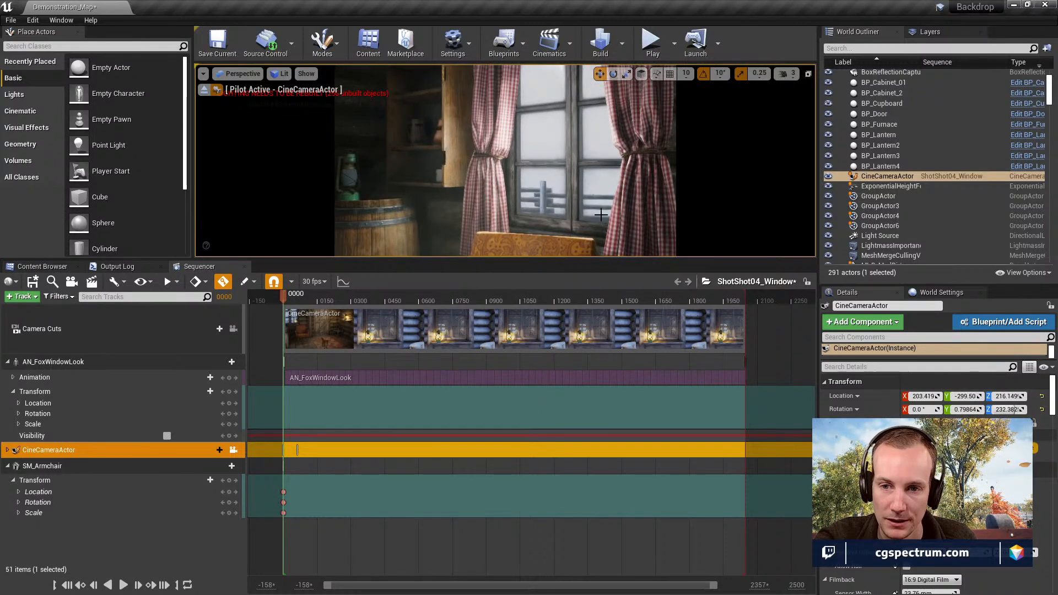
pyautogui.moveTo(594, 258); pyautogui.dragTo(593, 368)
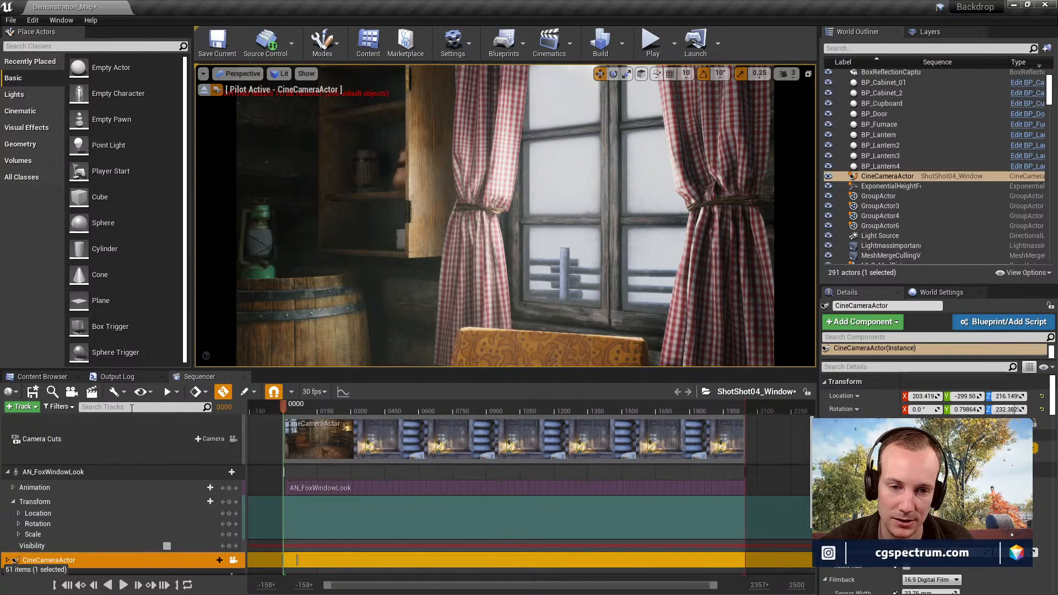
pyautogui.click(33, 391)
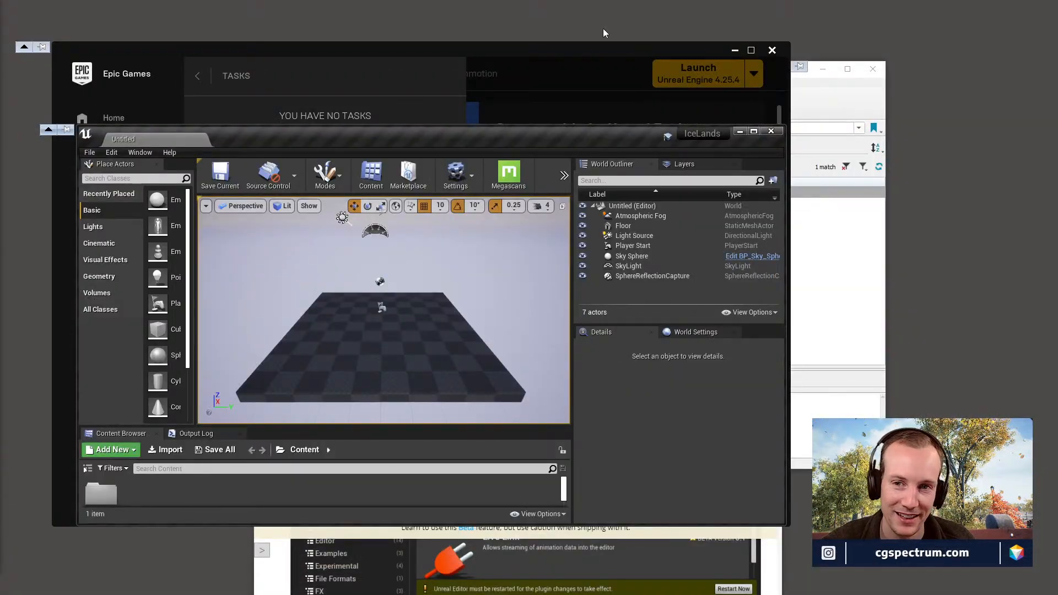
# Maximize the IceLands editor window, show the Content Browser's folder tree and enlarge the browser area.
pyautogui.moveTo(556, 125); pyautogui.dragTo(670, 15)
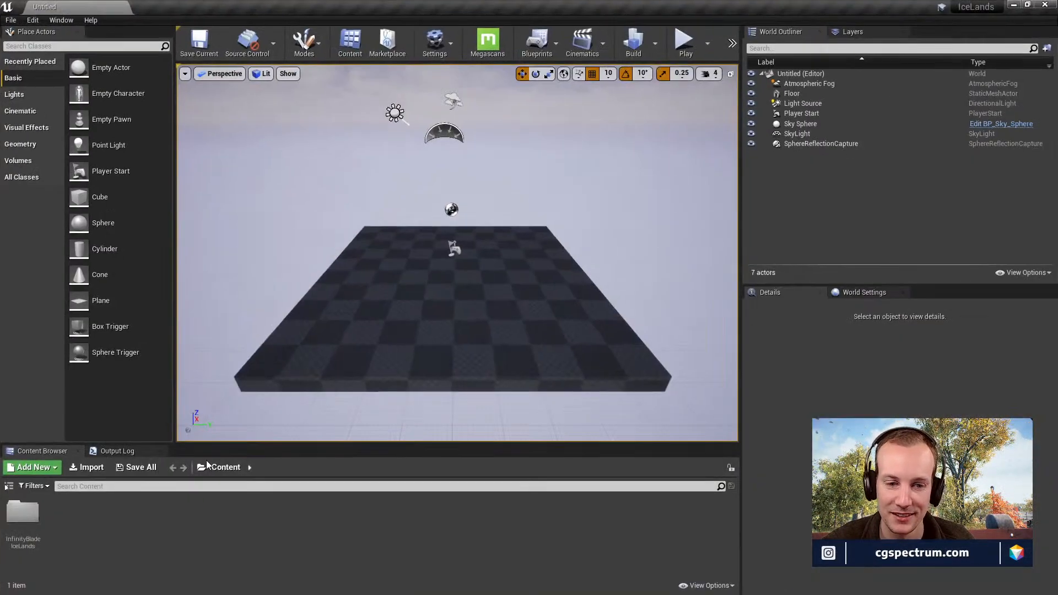
pyautogui.click(8, 485)
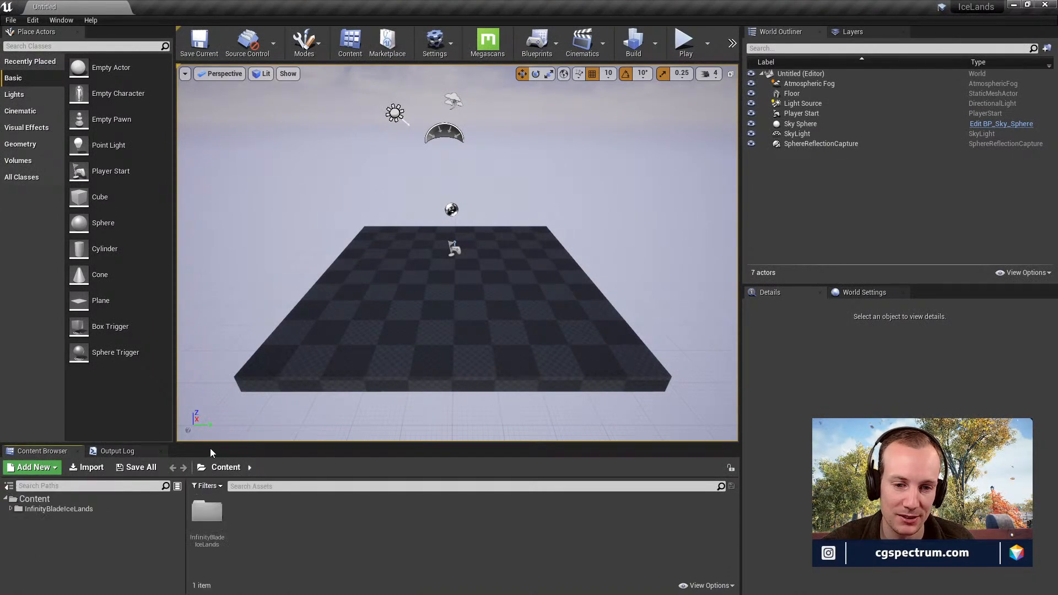
pyautogui.moveTo(203, 444); pyautogui.dragTo(275, 270)
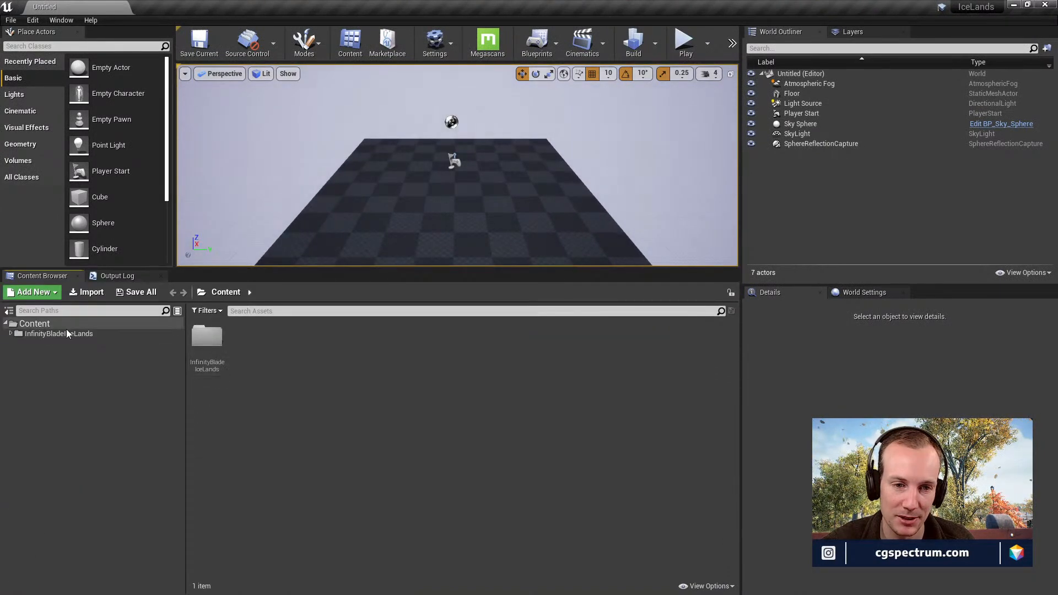
# Examine the InfinityBladeIceLands Effects subfolders FX_Ambient, FX_Materials, FX_Textures and Masters.
pyautogui.click(11, 333)
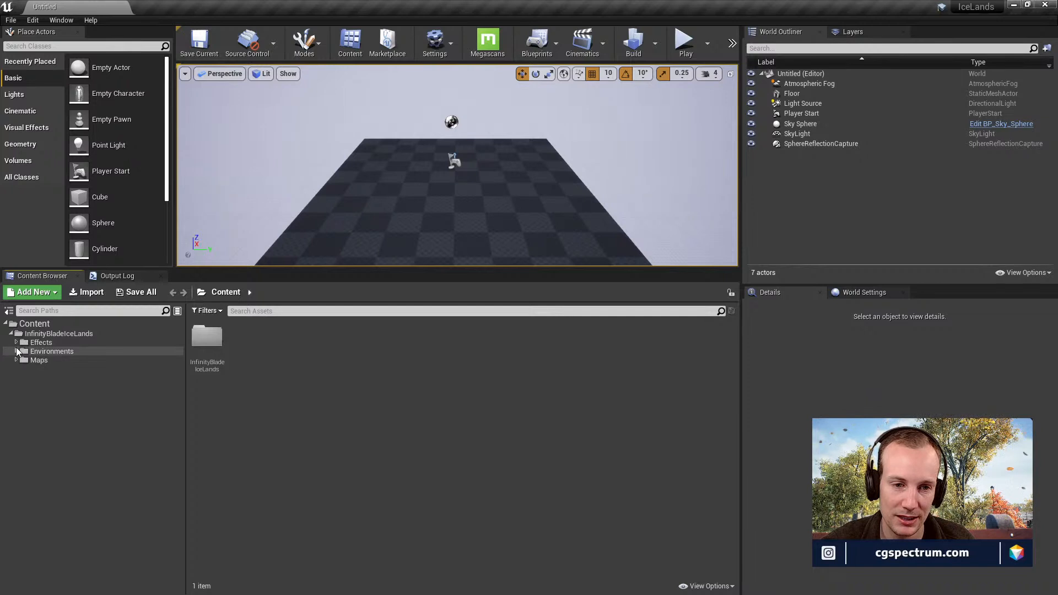
pyautogui.click(16, 342)
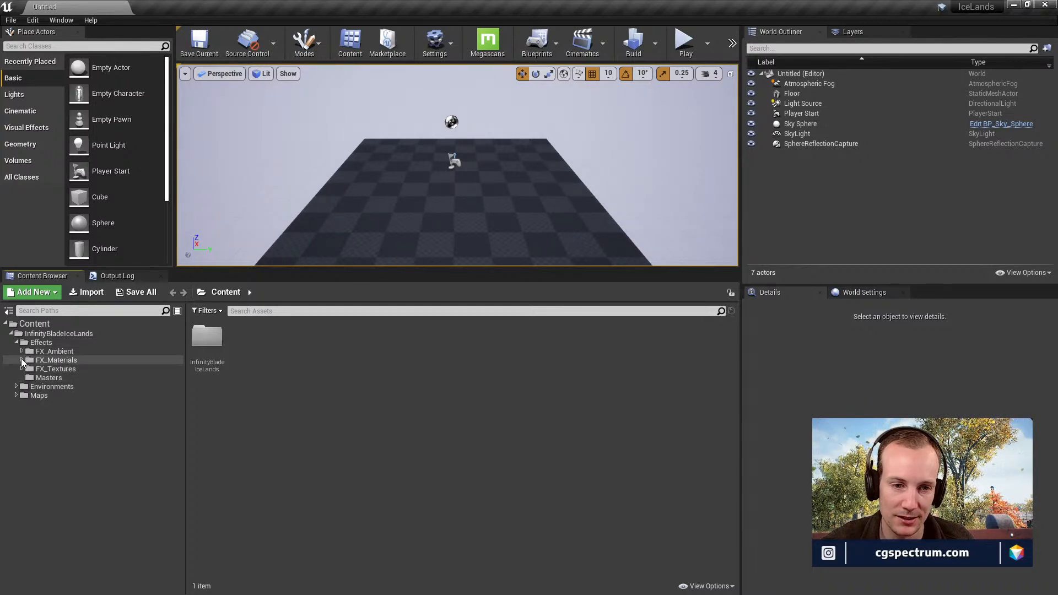
pyautogui.click(29, 342)
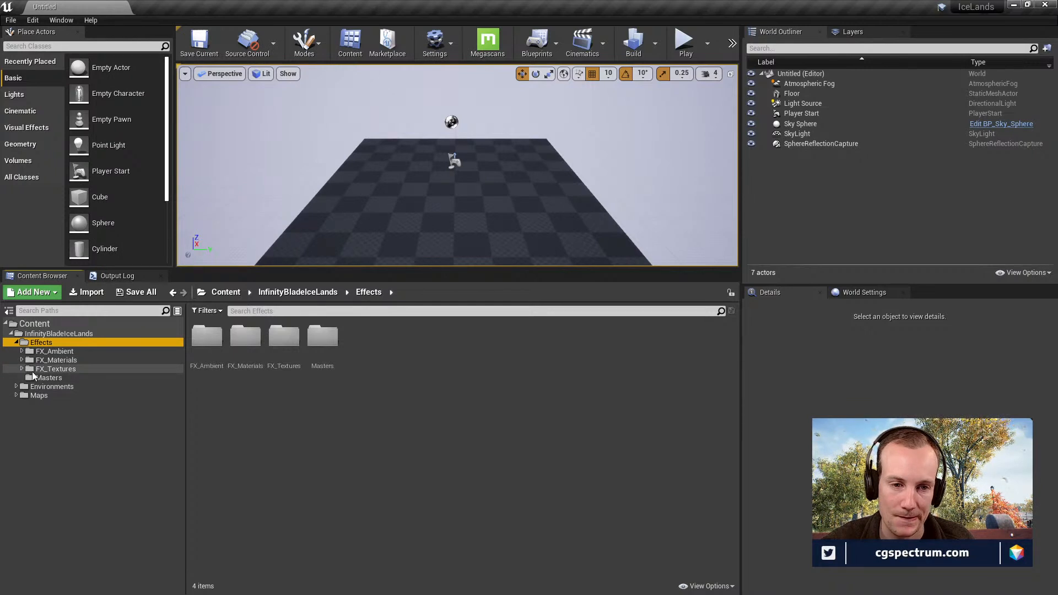
pyautogui.click(50, 368)
pyautogui.click(50, 386)
pyautogui.click(47, 377)
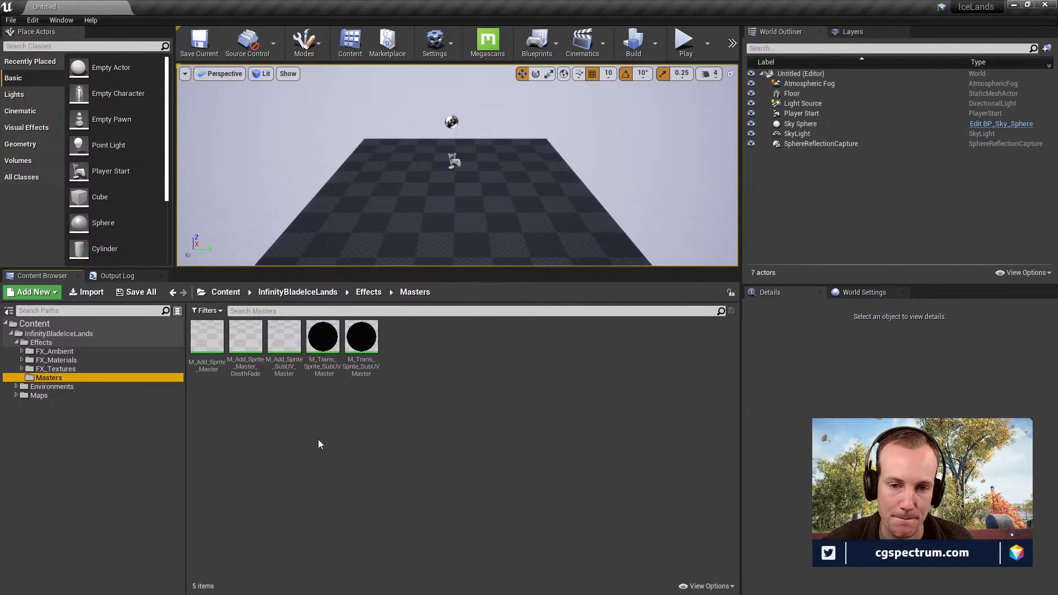
pyautogui.click(55, 368)
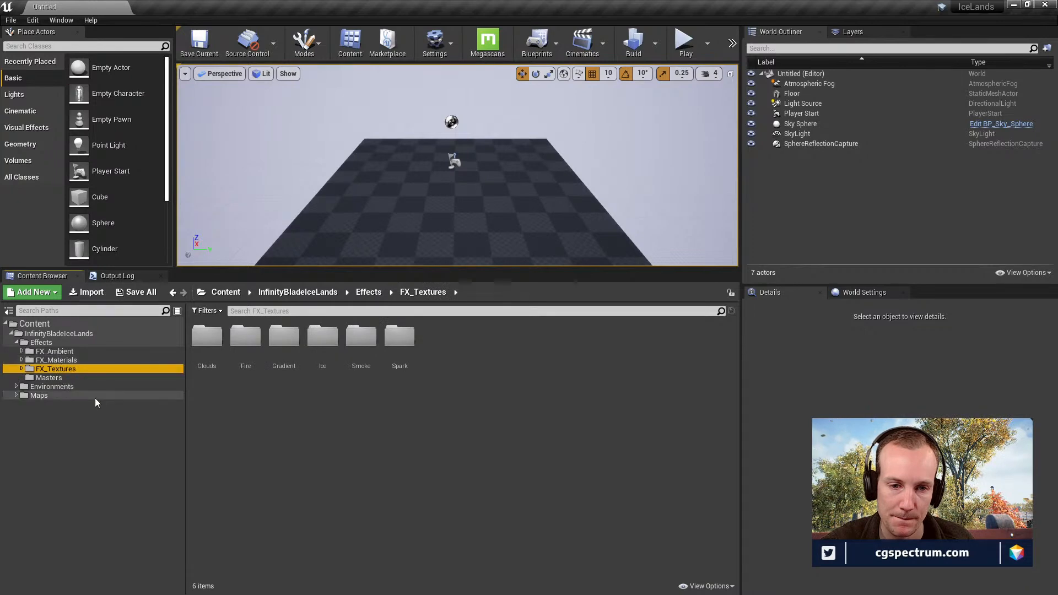
pyautogui.click(72, 361)
pyautogui.click(56, 350)
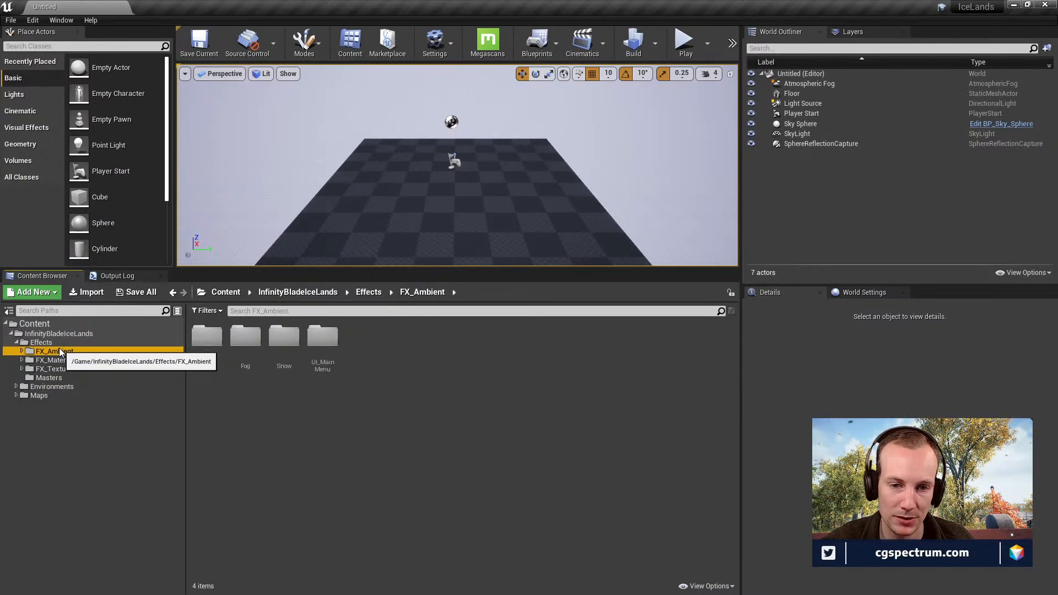
pyautogui.click(52, 369)
pyautogui.click(48, 378)
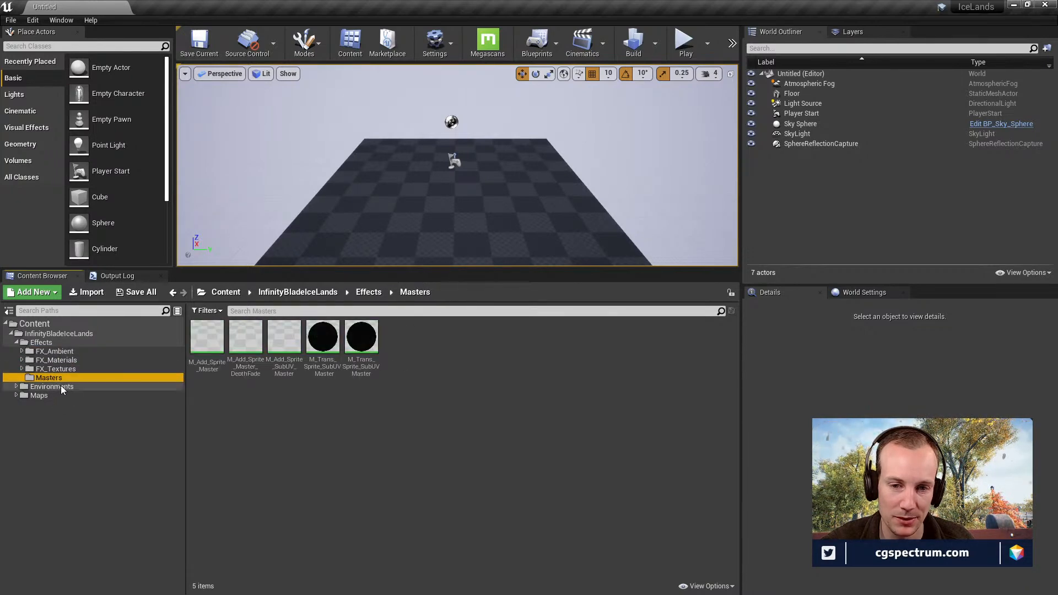
# Examine the folder structure beneath Environments, Maps and LevelContent in the Infinity Blade content.
pyautogui.click(43, 343)
pyautogui.click(16, 395)
pyautogui.click(16, 386)
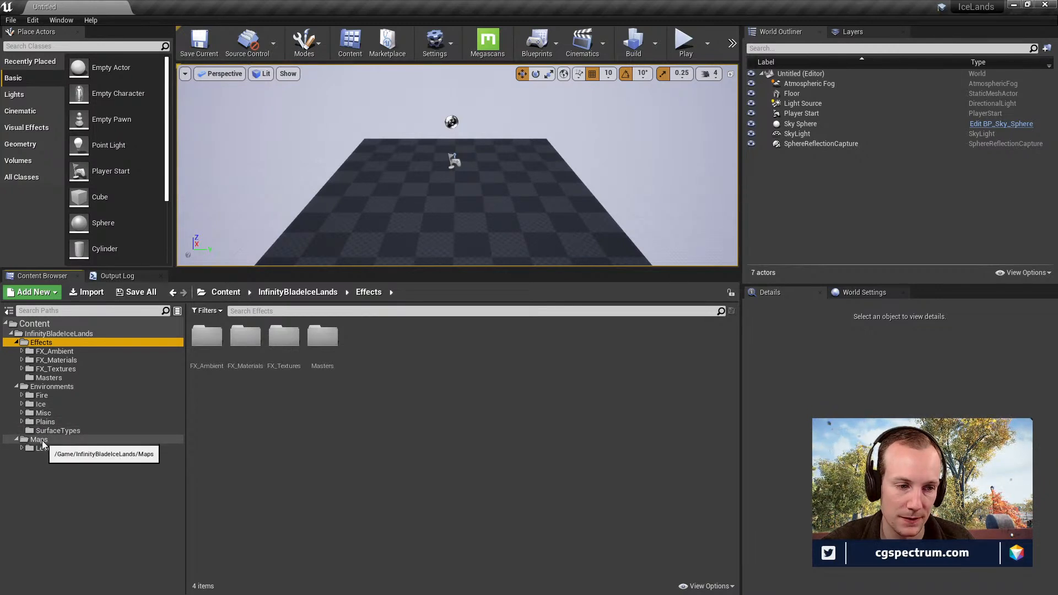
pyautogui.click(21, 448)
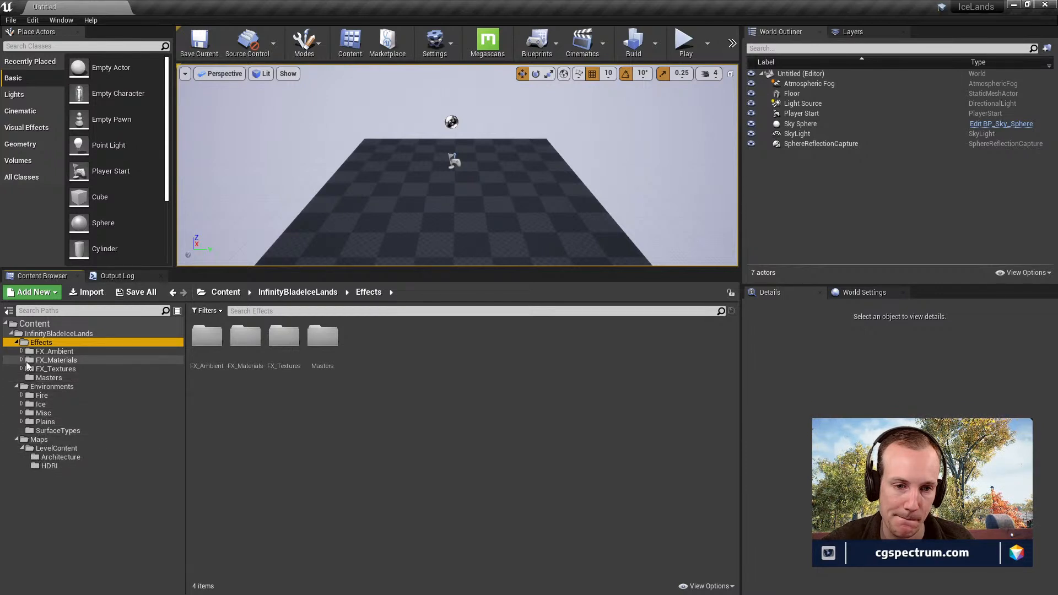
# Place the P_SnowSparkle_512X_512Y emitter from the FX_Ambient Snow folder at about X -290, Y -310, and adjust its height.
pyautogui.click(44, 350)
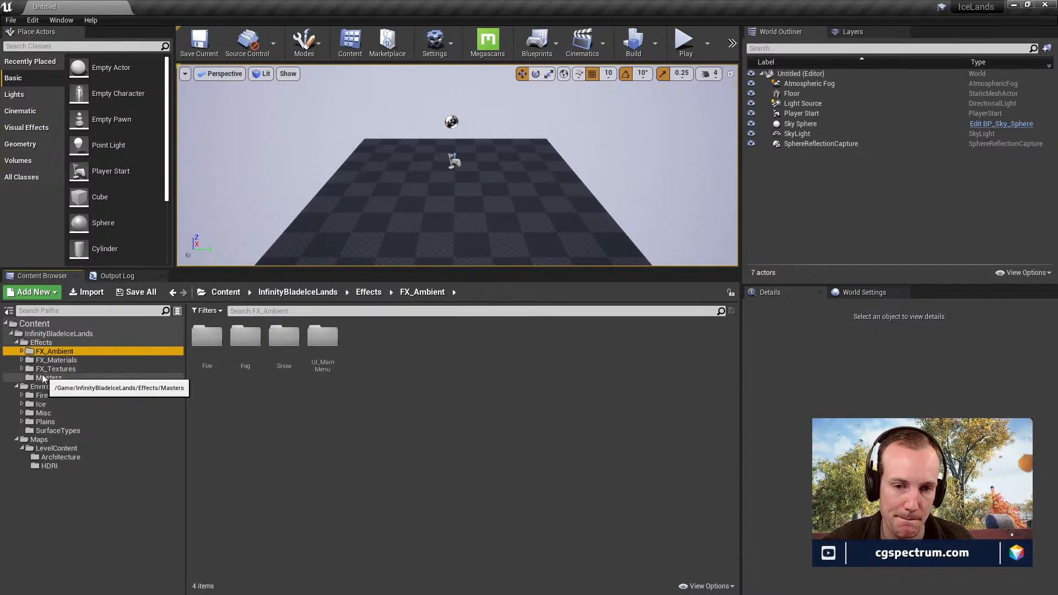
pyautogui.doubleClick(284, 366)
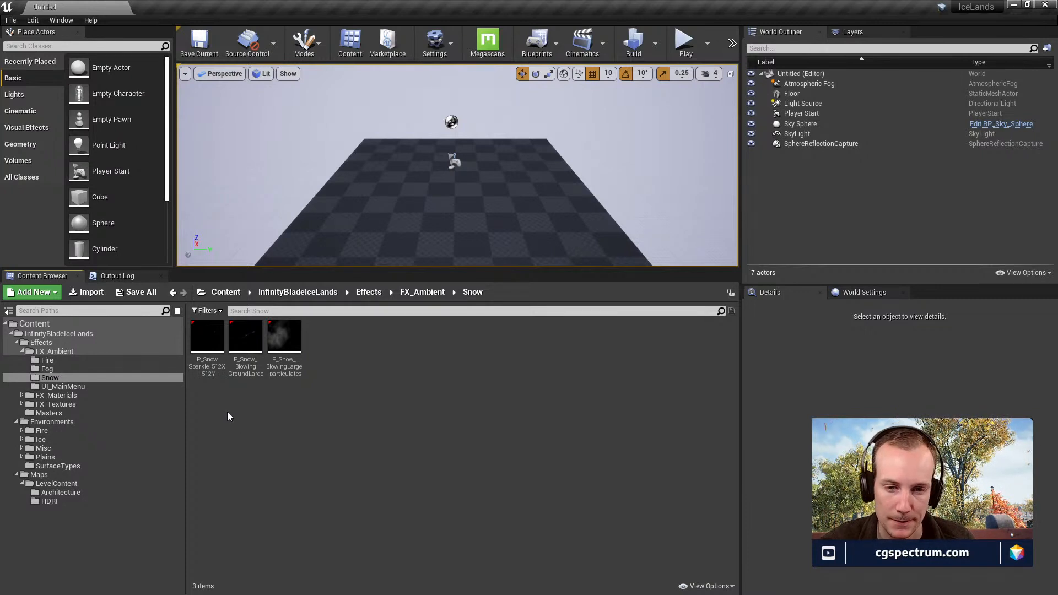
pyautogui.moveTo(207, 336); pyautogui.dragTo(348, 229)
pyautogui.moveTo(430, 204); pyautogui.dragTo(353, 211, button='right')
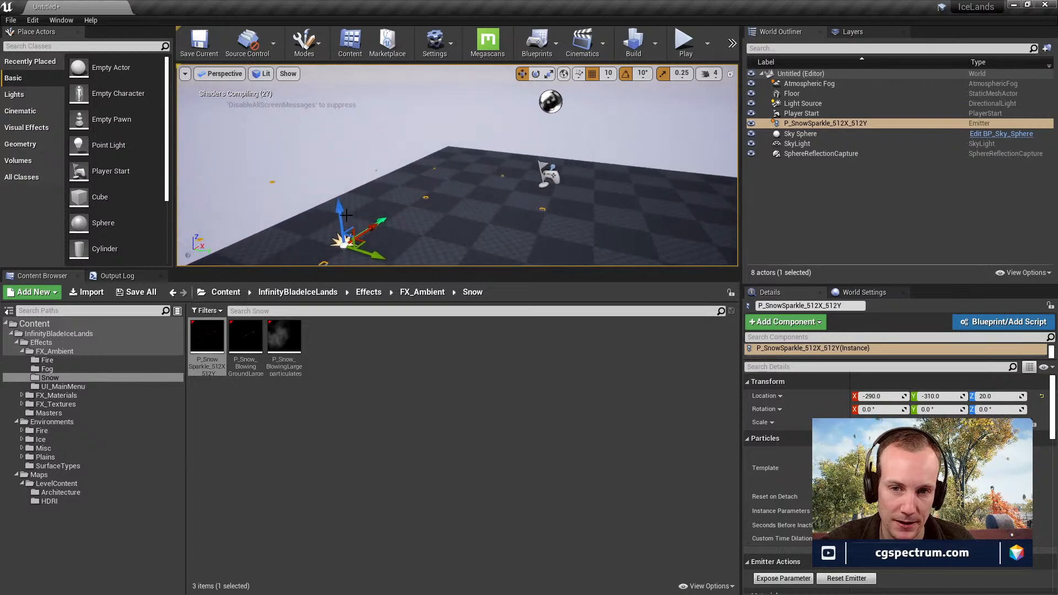
pyautogui.moveTo(340, 215); pyautogui.dragTo(340, 106)
pyautogui.moveTo(420, 155)
pyautogui.mouseDown(button='right')
pyautogui.moveTo(440, 184)
pyautogui.moveTo(416, 157)
pyautogui.mouseUp(button='right')
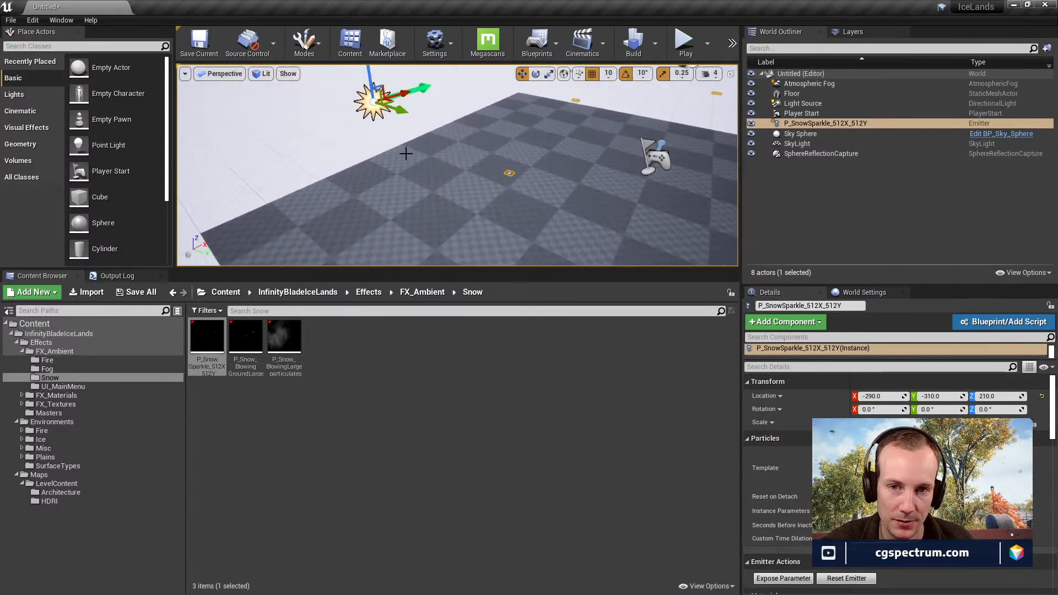
pyautogui.moveTo(374, 88); pyautogui.dragTo(409, 217)
pyautogui.moveTo(409, 215); pyautogui.dragTo(495, 187, button='right')
pyautogui.click(487, 166)
# Place the P_Snow_BlowingGroundLarge emitter on the floor at about X -200, Y -50, and raise it to about Z 110.
pyautogui.moveTo(259, 336); pyautogui.dragTo(521, 194)
pyautogui.moveTo(521, 194); pyautogui.dragTo(450, 200, button='right')
pyautogui.click(591, 97)
pyautogui.moveTo(524, 187)
pyautogui.mouseDown(button='right')
pyautogui.moveTo(556, 137)
pyautogui.moveTo(543, 188)
pyautogui.moveTo(496, 190)
pyautogui.moveTo(511, 202)
pyautogui.mouseUp(button='right')
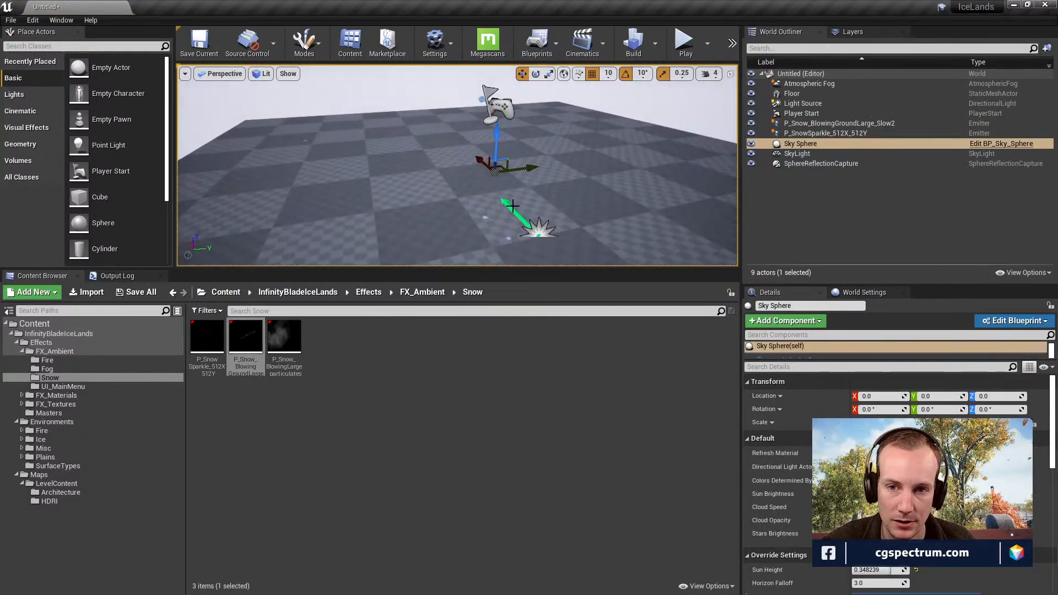
pyautogui.click(533, 227)
pyautogui.moveTo(539, 205); pyautogui.dragTo(547, 119)
pyautogui.moveTo(616, 140); pyautogui.dragTo(590, 196, button='right')
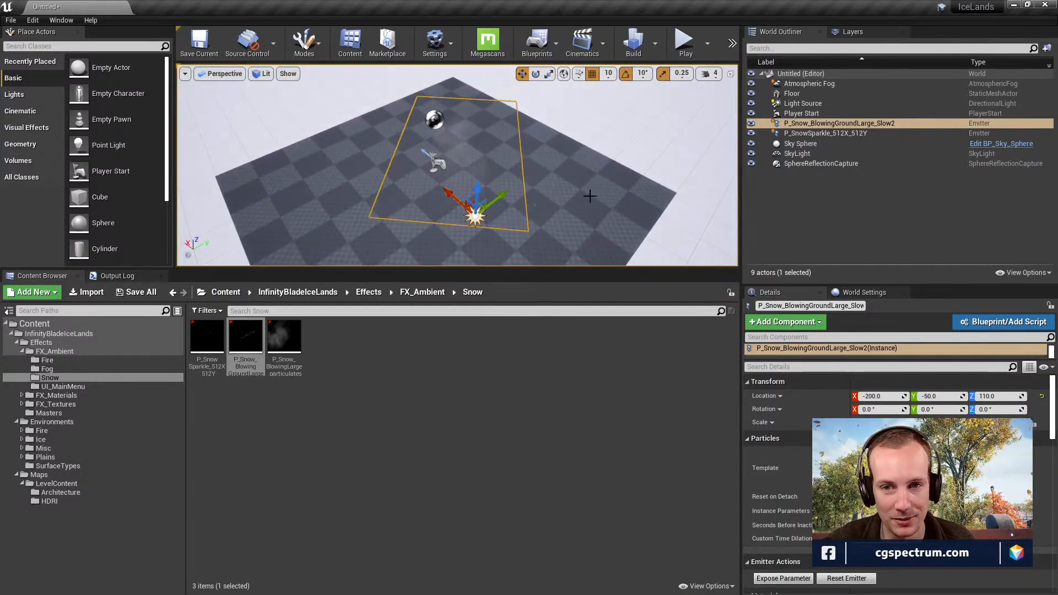
pyautogui.click(603, 126)
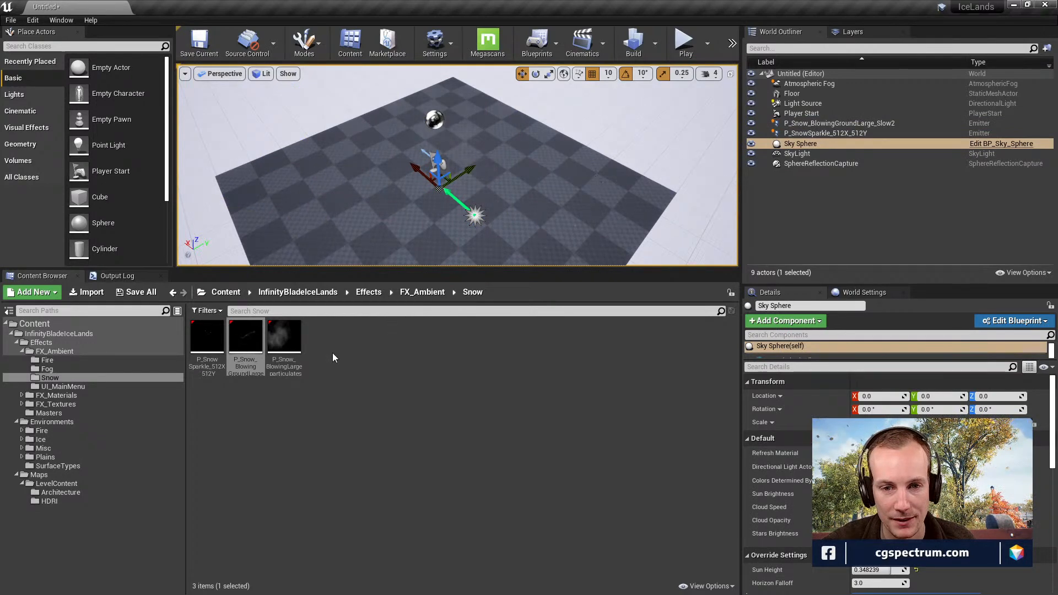
# Place the P_Snow_BlowingLarge_particulates emitter at about X -320, Y 230, and raise it to about Z 310.
pyautogui.moveTo(283, 337); pyautogui.dragTo(573, 205)
pyautogui.moveTo(602, 223); pyautogui.dragTo(661, 163, button='right')
pyautogui.click(647, 142)
pyautogui.moveTo(582, 163); pyautogui.dragTo(583, 164, button='right')
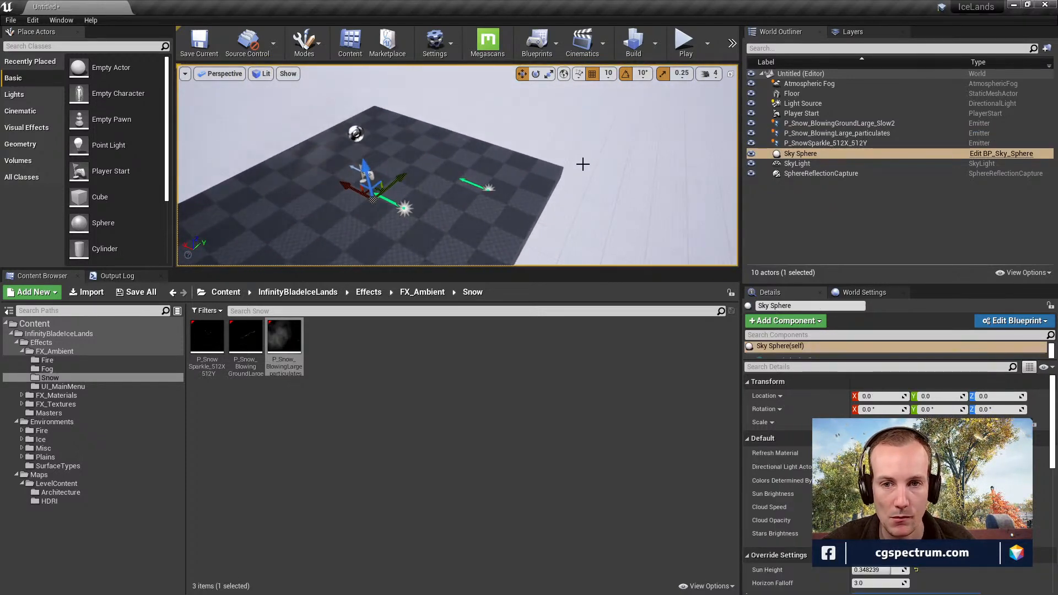
pyautogui.click(488, 187)
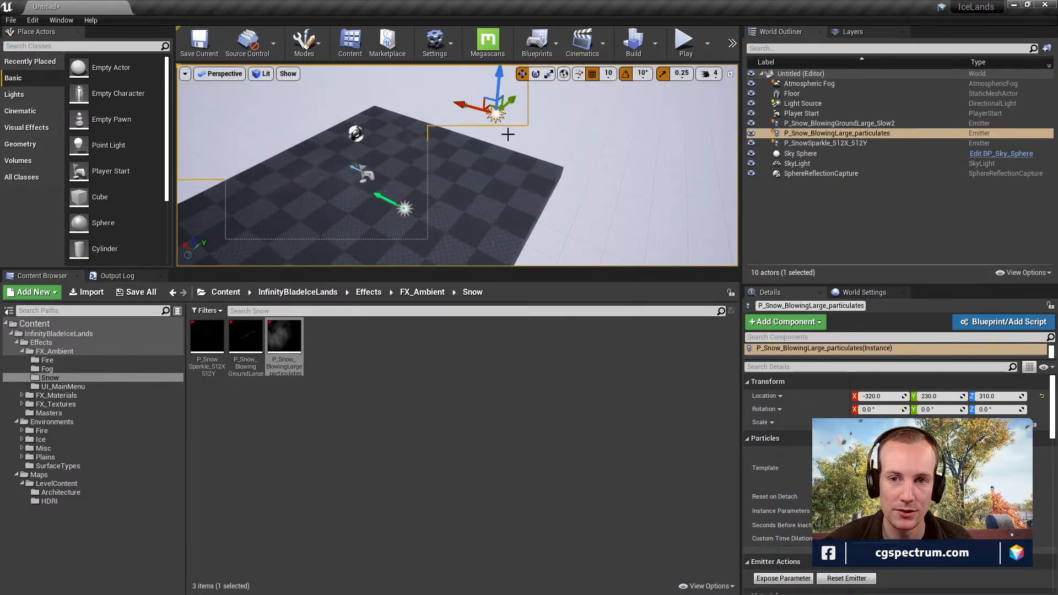
# Rotate the P_Snow_BlowingLarge_particulates emitter around its Y axis so its direction arrow points down towards the floor, and inspect the effect.
pyautogui.press('e')
pyautogui.moveTo(540, 95); pyautogui.dragTo(545, 107)
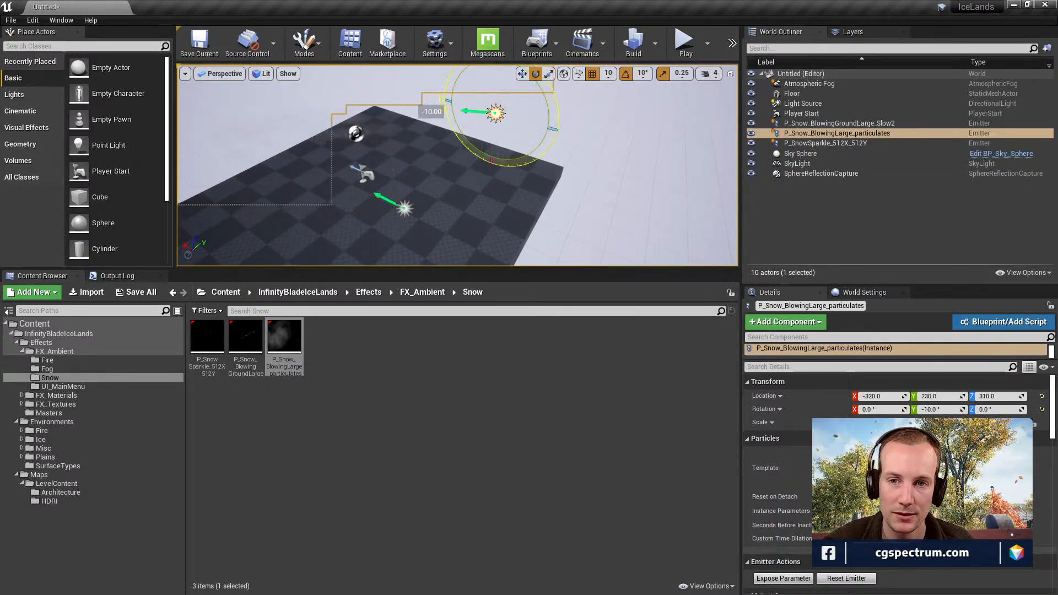
pyautogui.click(649, 224)
pyautogui.moveTo(570, 204); pyautogui.dragTo(552, 218, button='right')
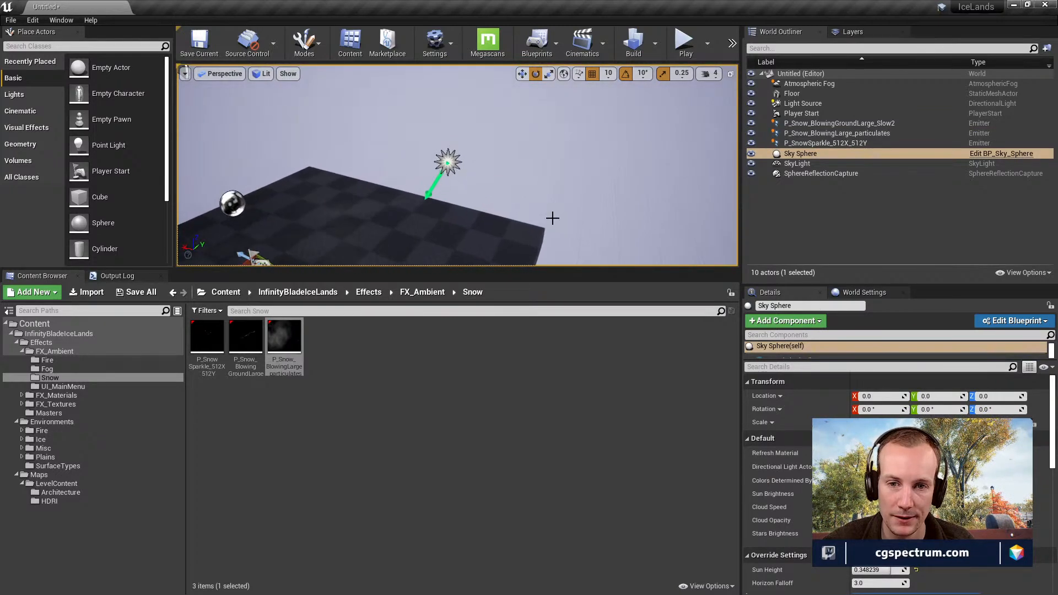
pyautogui.moveTo(533, 167); pyautogui.dragTo(500, 197, button='right')
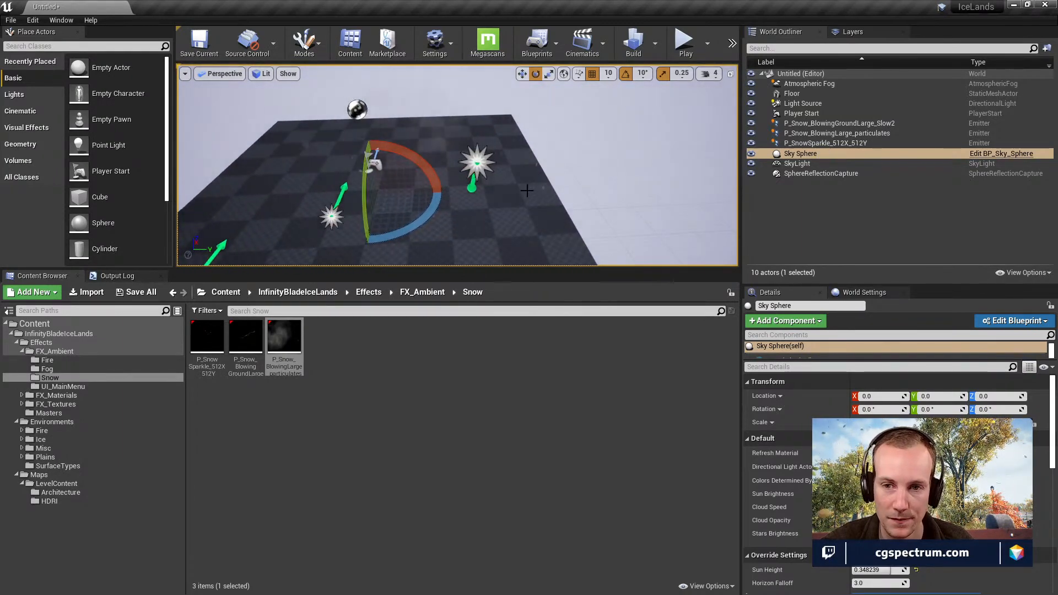
pyautogui.moveTo(426, 199); pyautogui.dragTo(456, 171, button='right')
pyautogui.moveTo(457, 165); pyautogui.dragTo(388, 177, button='right')
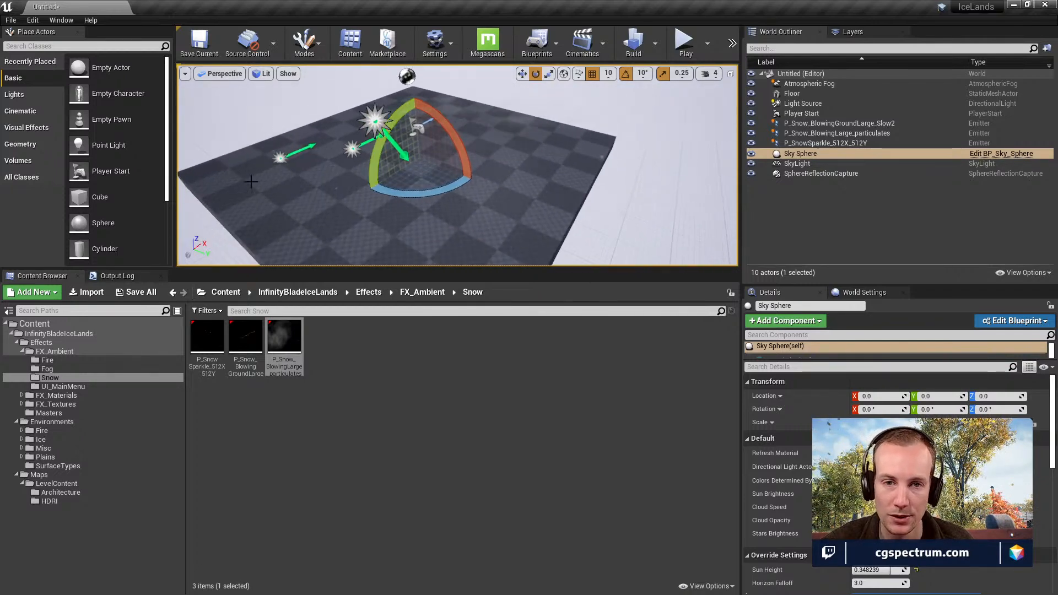
# Search the installed plugins for "niag" and then for "cas", clearing each search.
pyautogui.click(61, 20)
pyautogui.moveTo(33, 20)
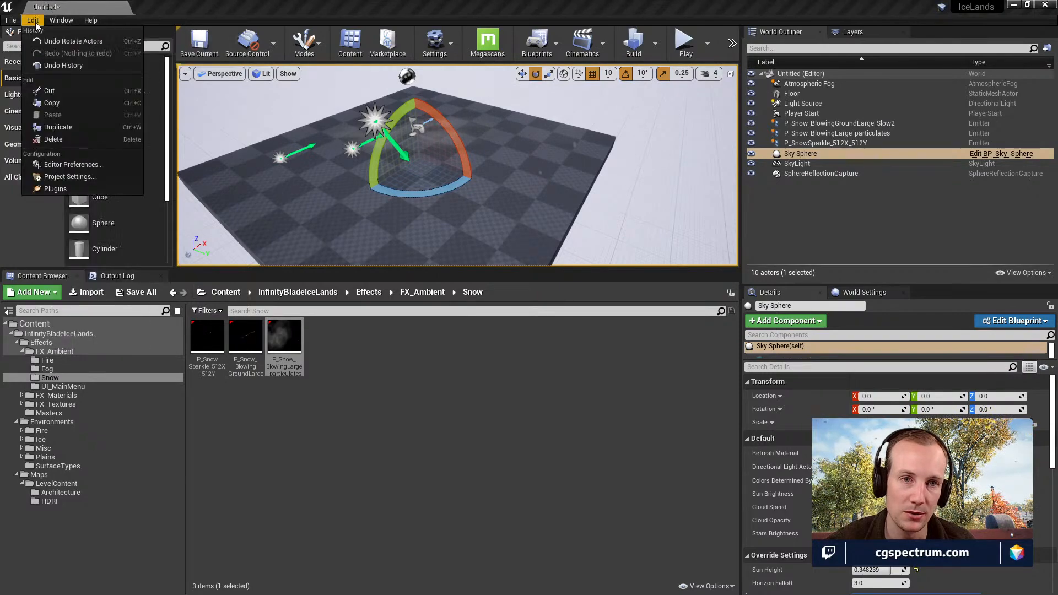
pyautogui.click(66, 200)
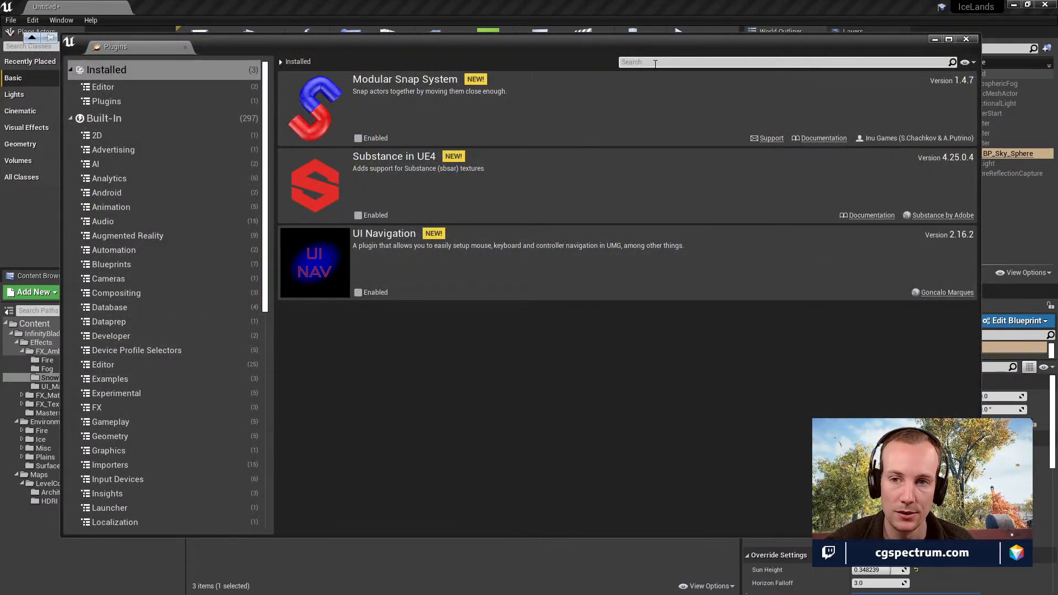
pyautogui.write('niag')
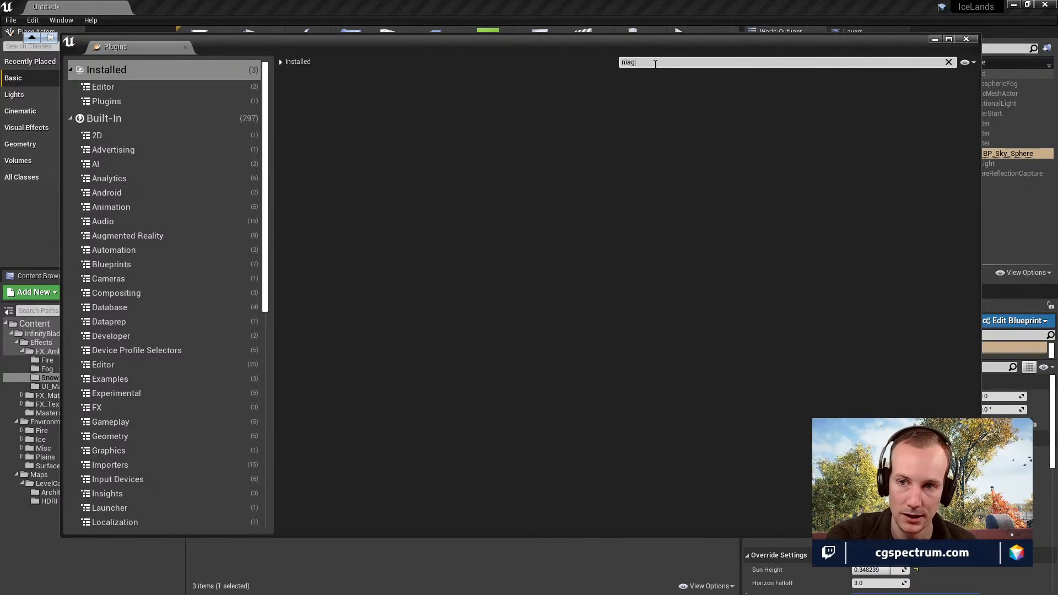
pyautogui.press('BackSpace')
pyautogui.press('BackSpace')
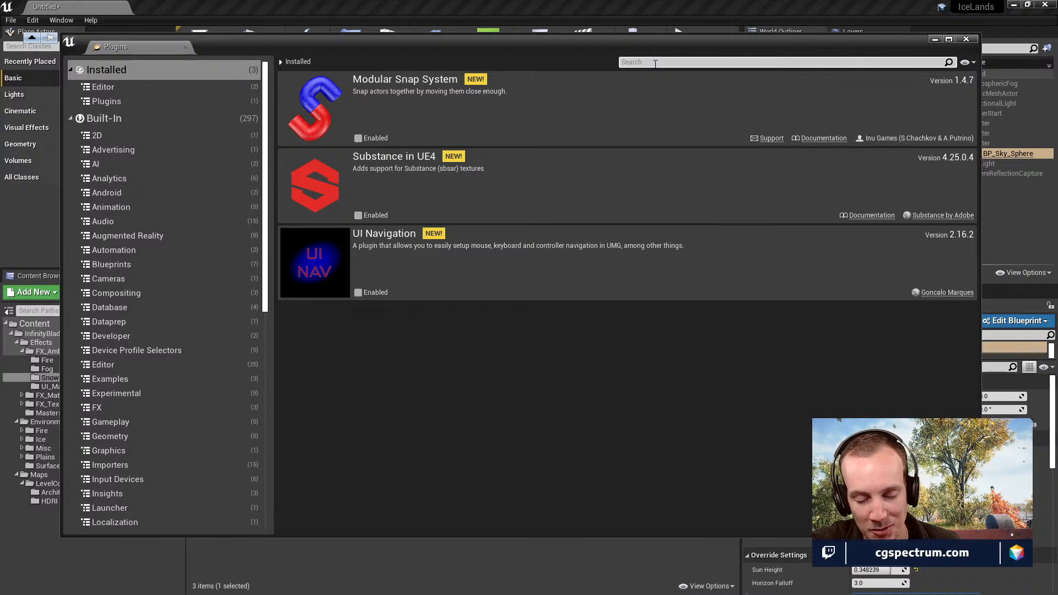
pyautogui.write('cas')
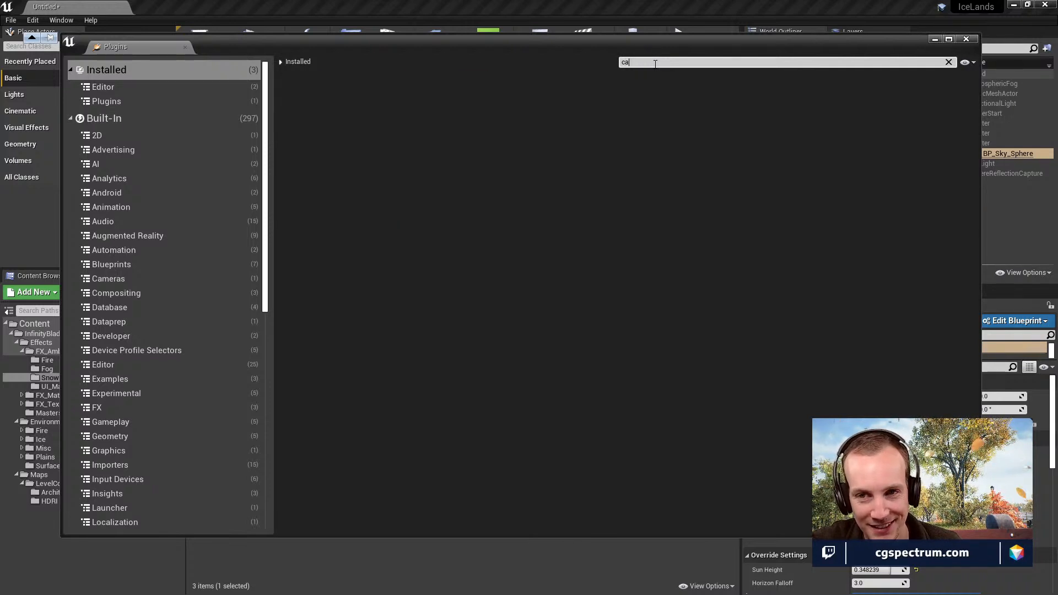
pyautogui.press('BackSpace')
pyautogui.press('BackSpace')
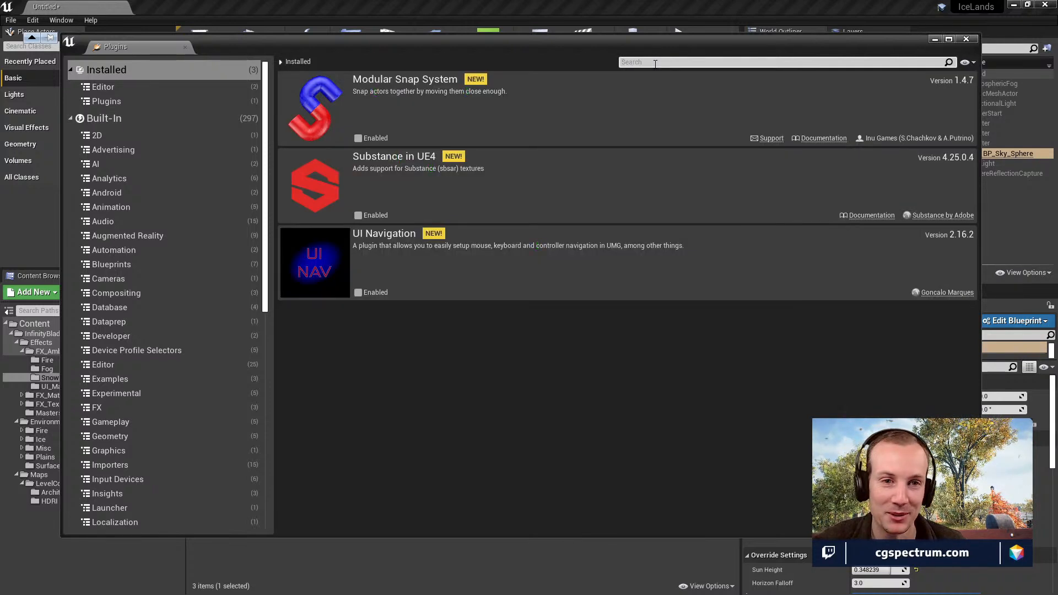
# Search the built-in plugins for "cas" and close the Plugins window.
pyautogui.click(99, 126)
pyautogui.click(626, 62)
pyautogui.write('cas')
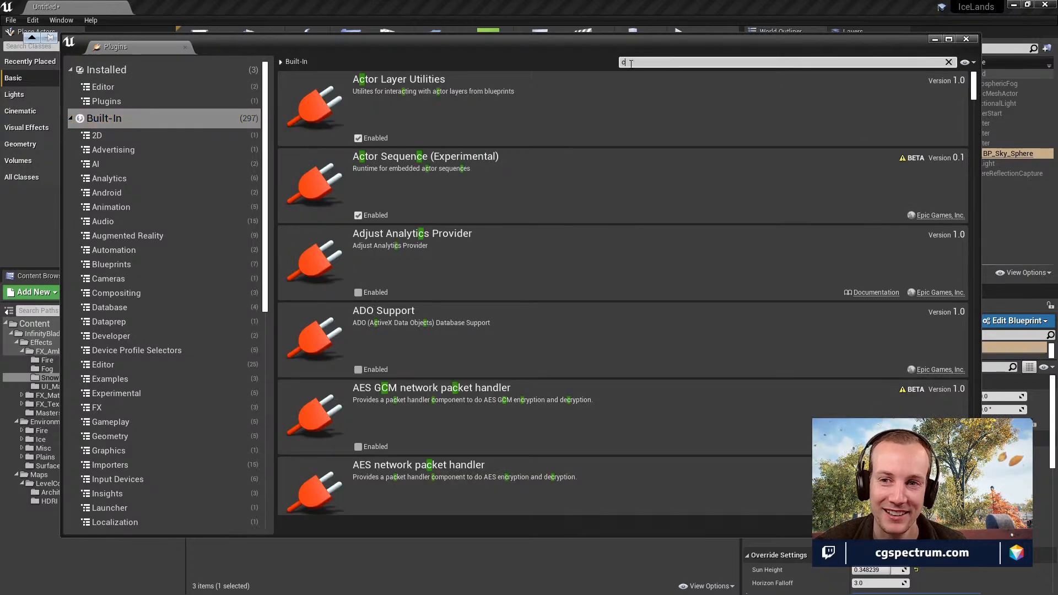
pyautogui.press('BackSpace')
pyautogui.press('BackSpace')
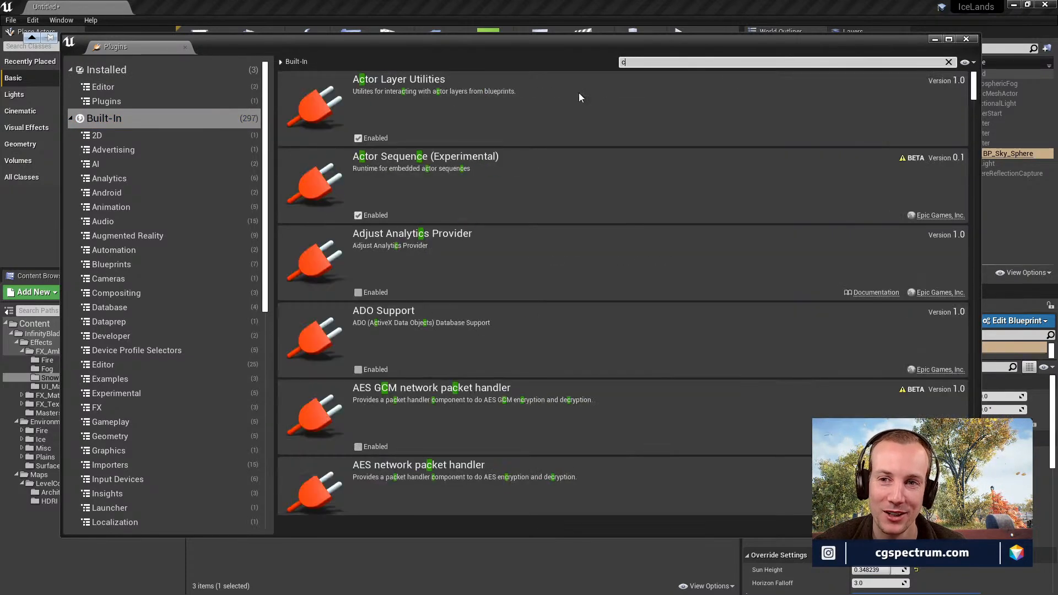
pyautogui.click(966, 39)
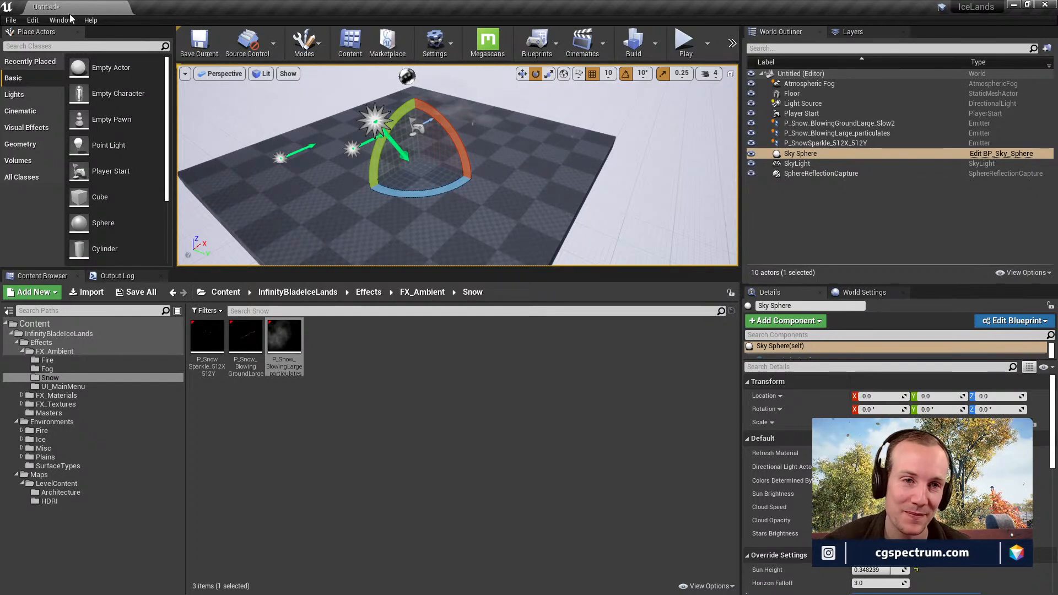
# Save all content with the level named Untitled in the Content folder, and close the IceLands project.
pyautogui.click(11, 20)
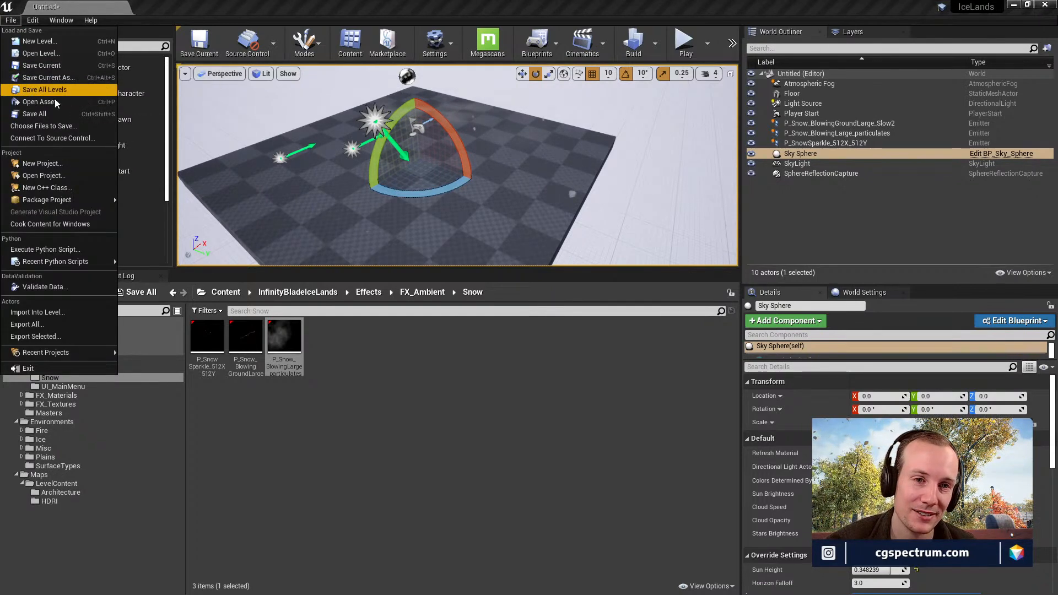
pyautogui.click(122, 110)
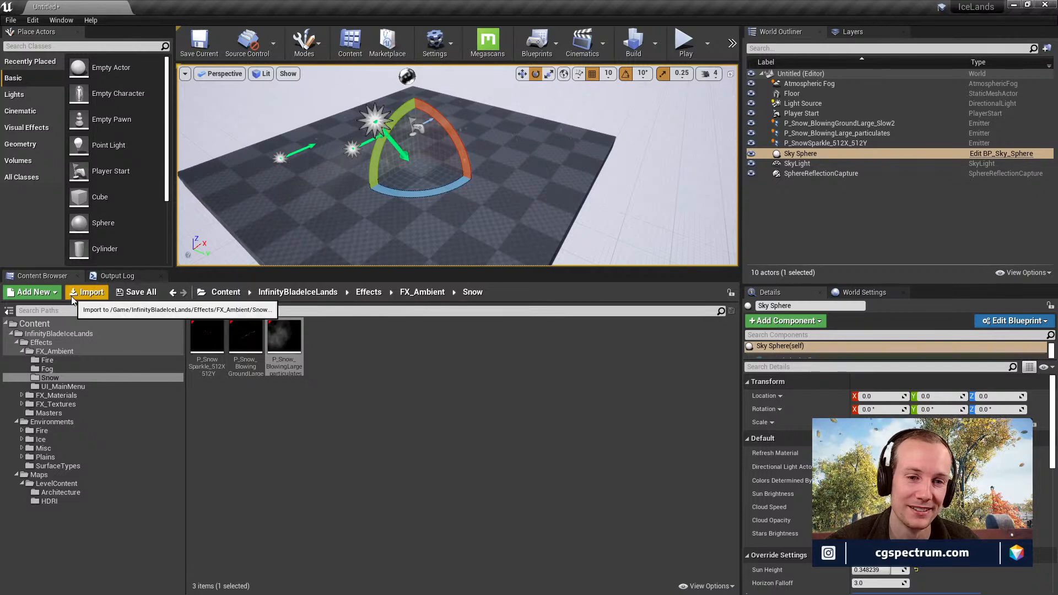
pyautogui.click(122, 294)
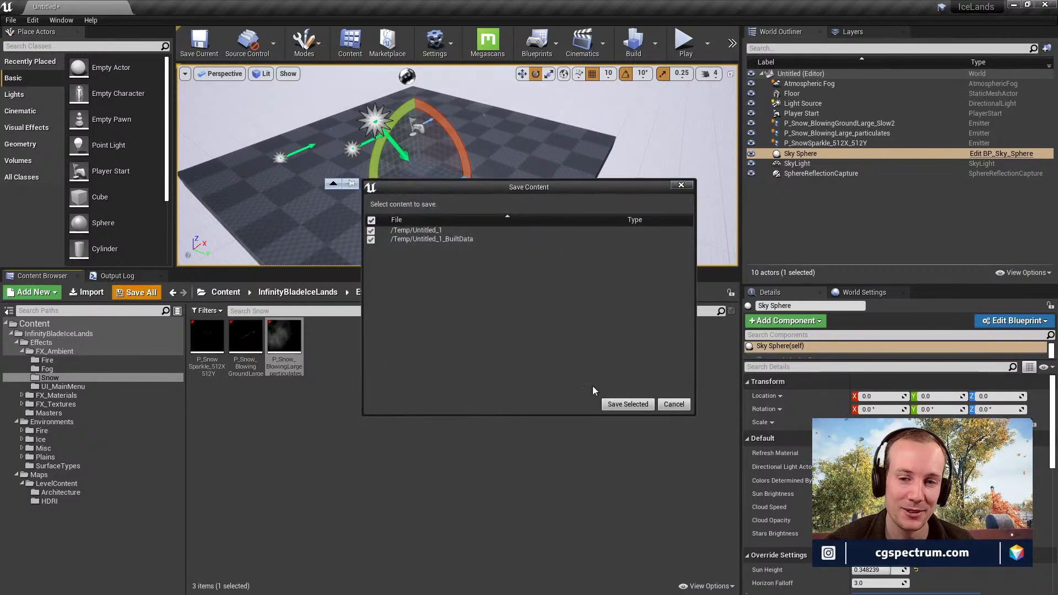
pyautogui.click(628, 404)
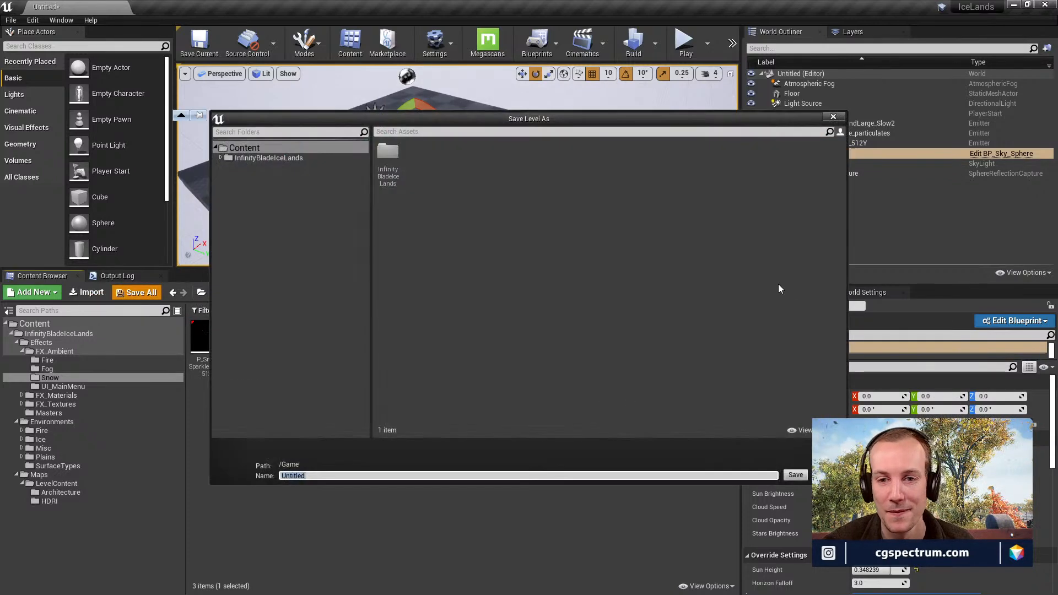
pyautogui.click(795, 476)
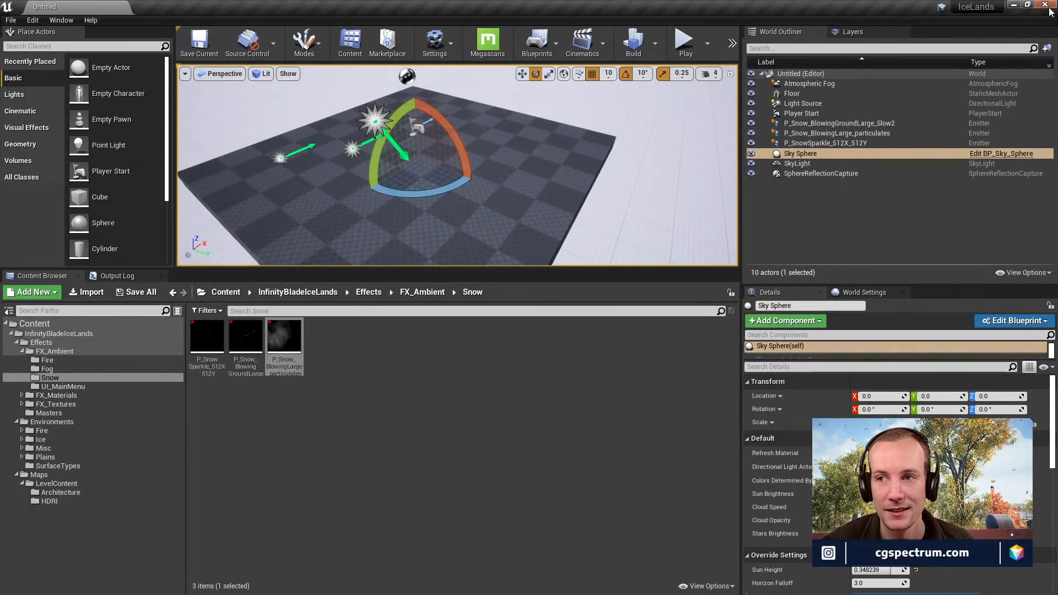
pyautogui.click(1045, 7)
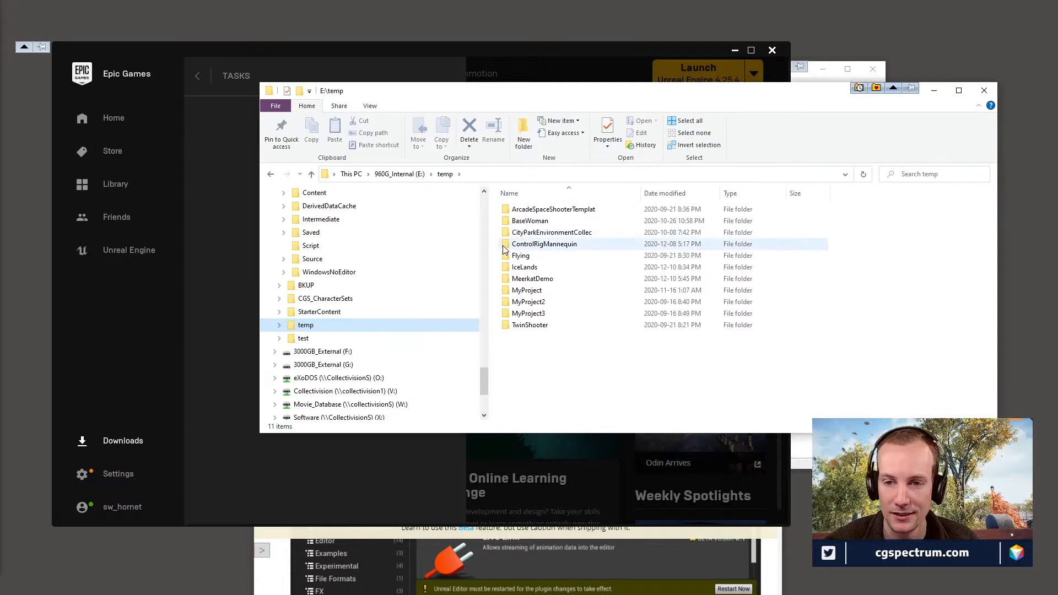
# In File Explorer, open the E:\temp\IceLands folder and switch IceLands.uproject to Unreal Engine version 4.26.
pyautogui.click(526, 267)
pyautogui.doubleClick(532, 270)
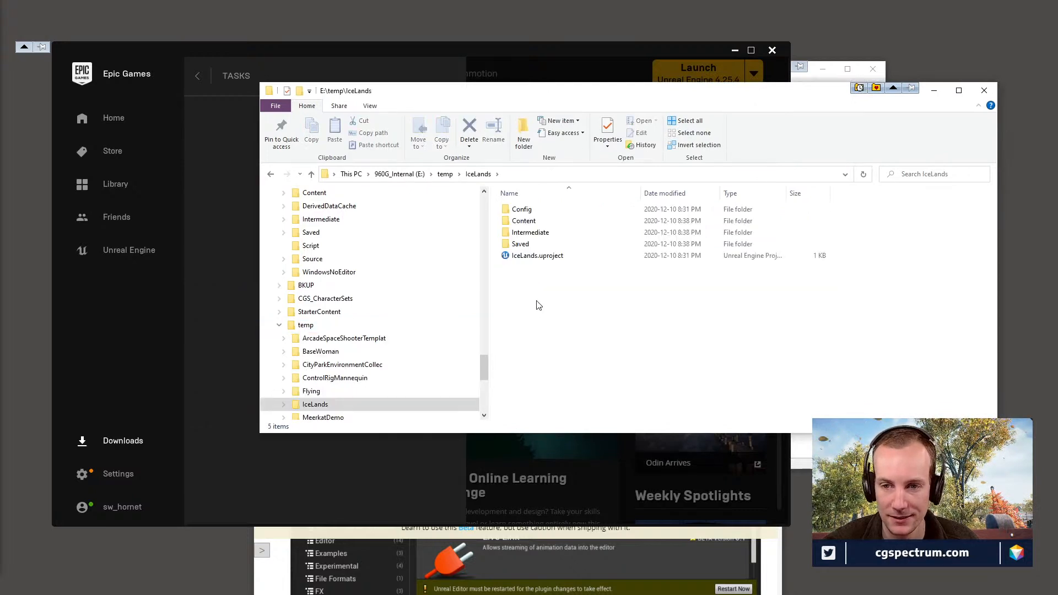
pyautogui.rightClick(540, 257)
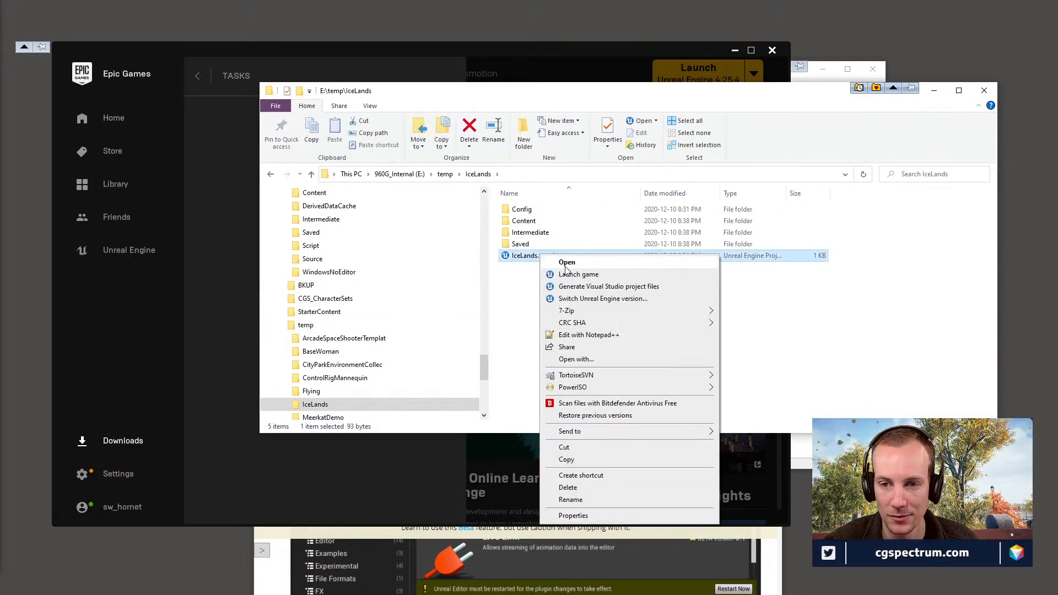
pyautogui.click(596, 298)
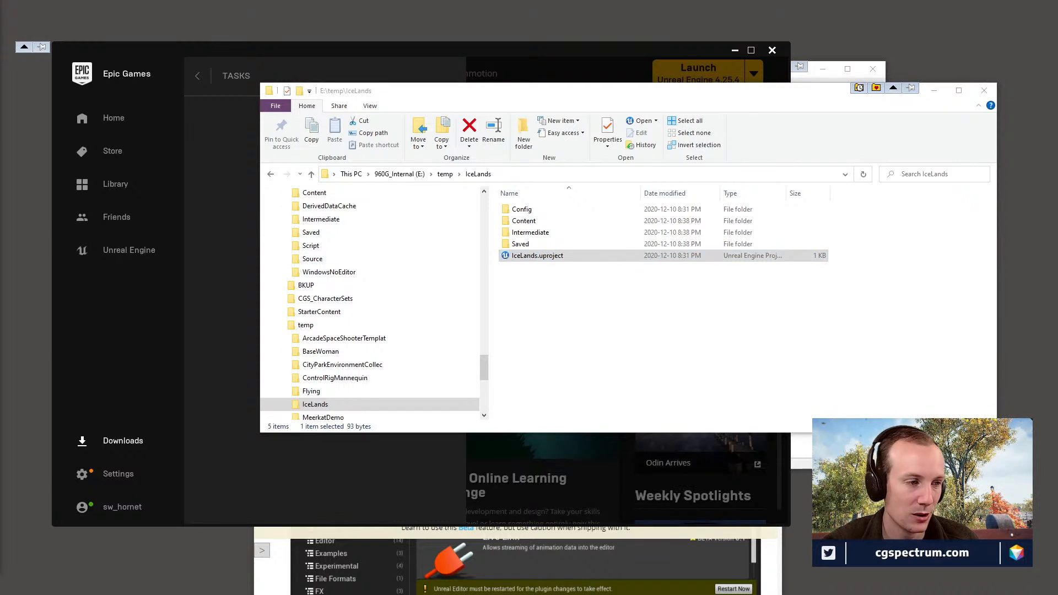
pyautogui.click(498, 236)
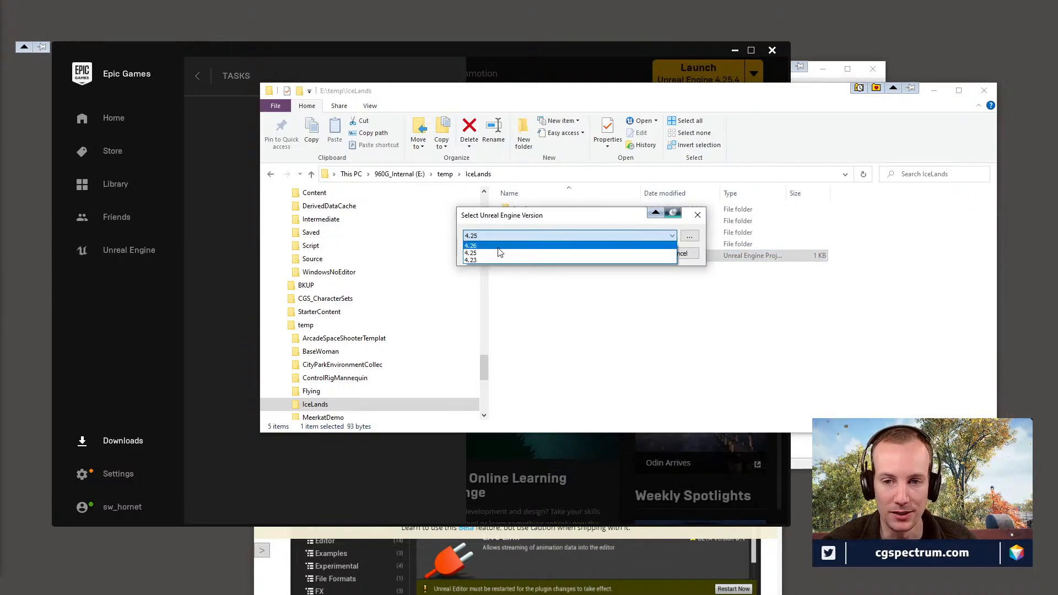
pyautogui.click(501, 246)
pyautogui.click(635, 254)
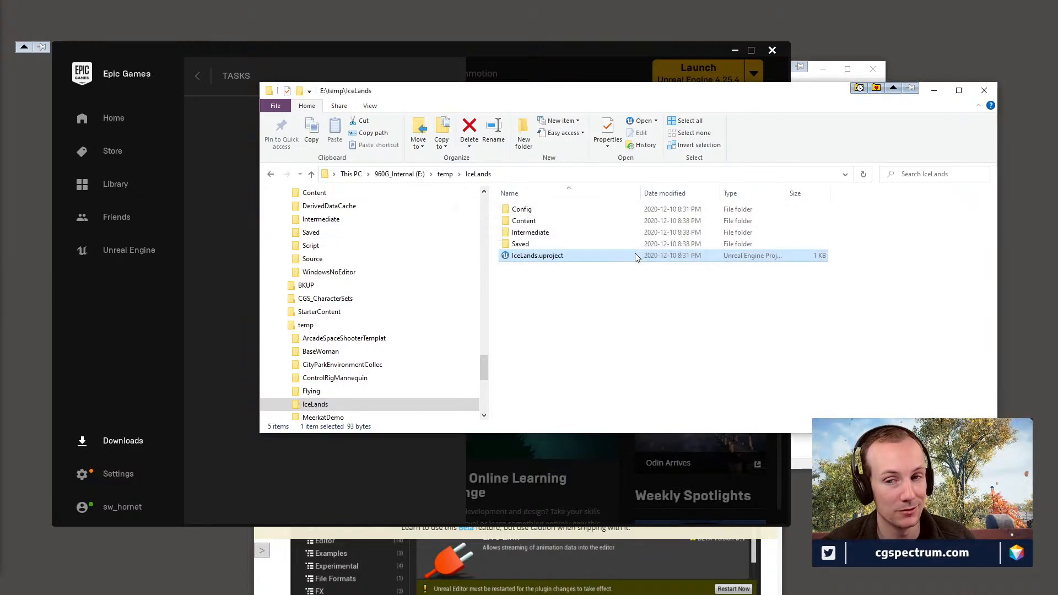
pyautogui.click(573, 318)
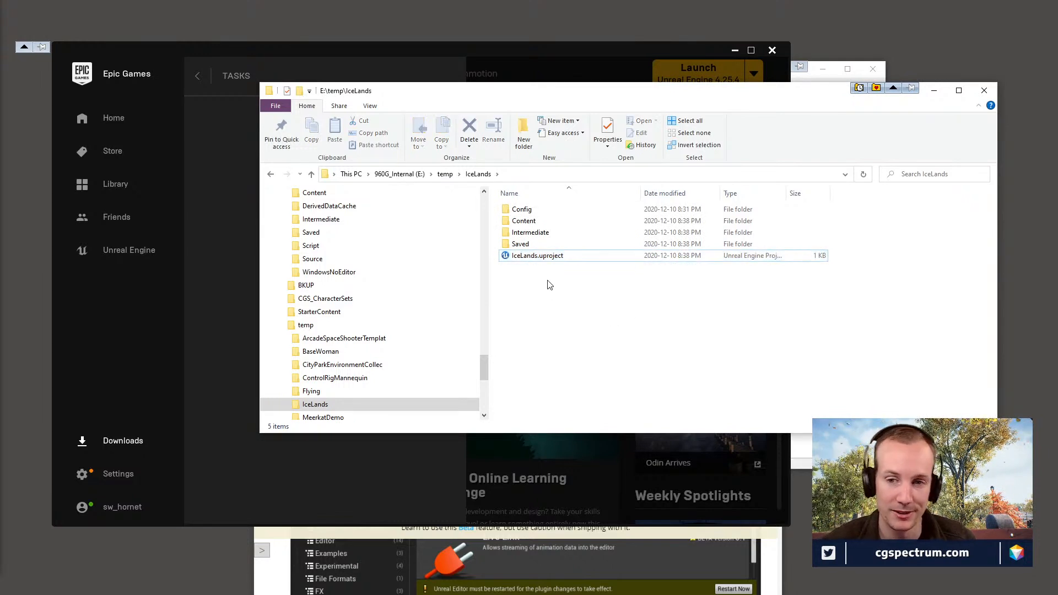
# Open IceLands.uproject in the Unreal Editor and dismiss the new plugins notification.
pyautogui.click(533, 260)
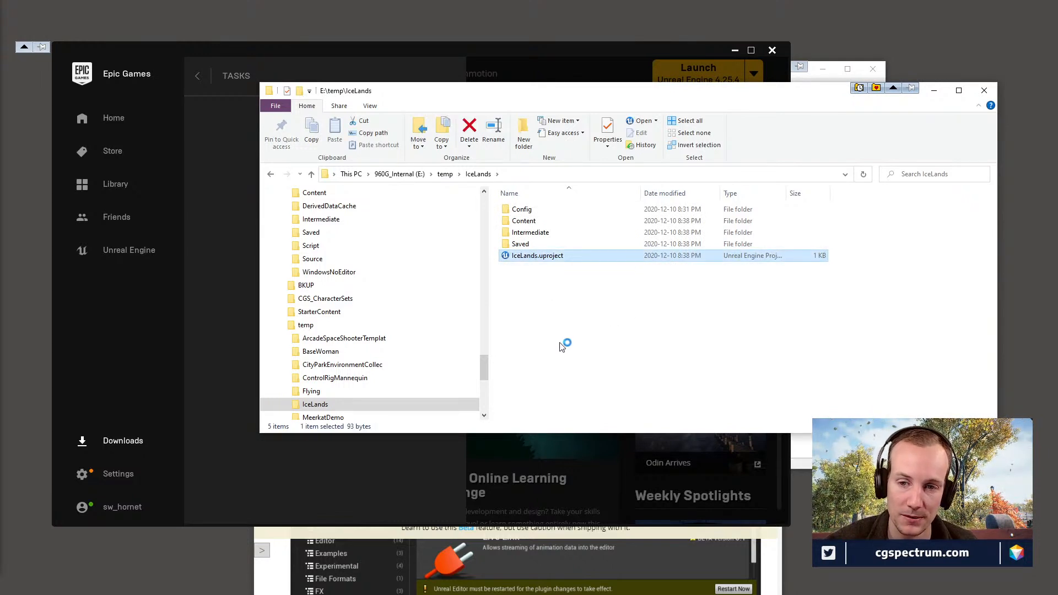
pyautogui.moveTo(554, 102); pyautogui.dragTo(0, 171)
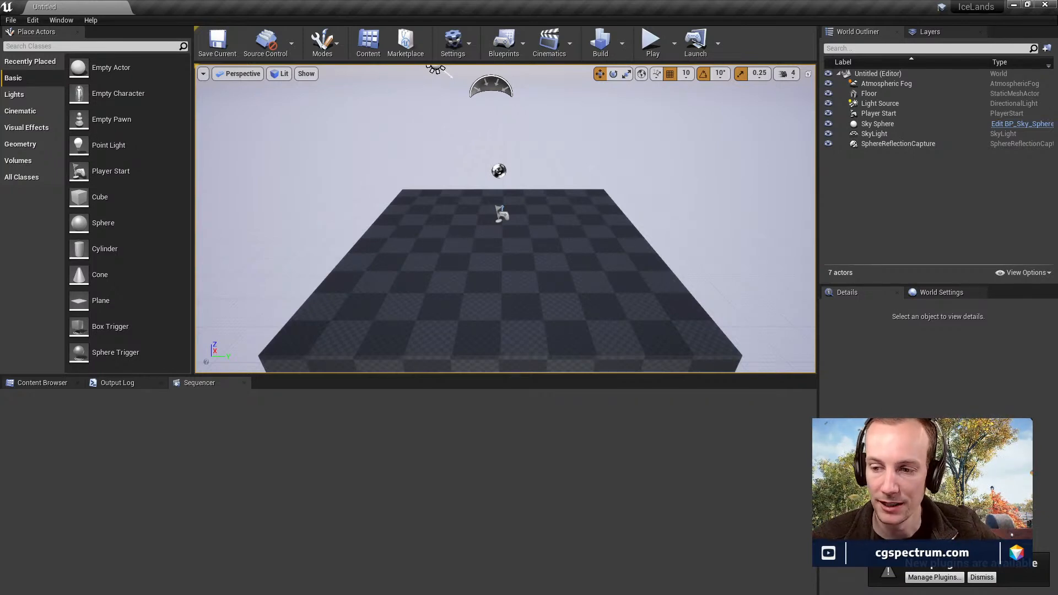
pyautogui.click(984, 579)
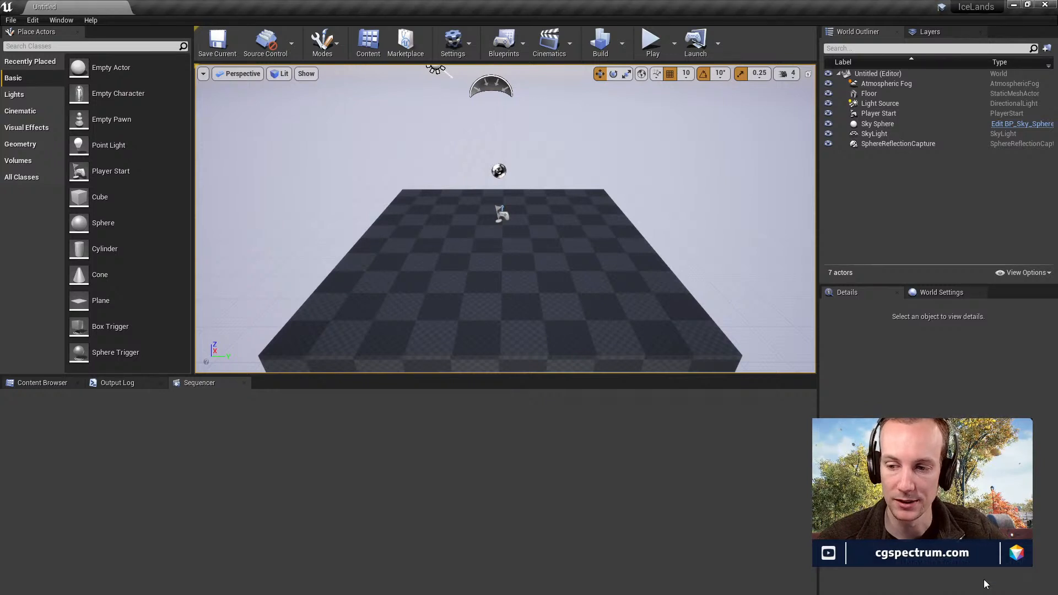
# Place the P_SnowSparkle_512X_512Y effect from the Snow folder into the level at about X -260, Y 10, Z 170.
pyautogui.click(38, 383)
pyautogui.moveTo(457, 303); pyautogui.dragTo(423, 307, button='right')
pyautogui.moveTo(314, 443); pyautogui.dragTo(587, 153)
pyautogui.moveTo(625, 190); pyautogui.dragTo(689, 164, button='right')
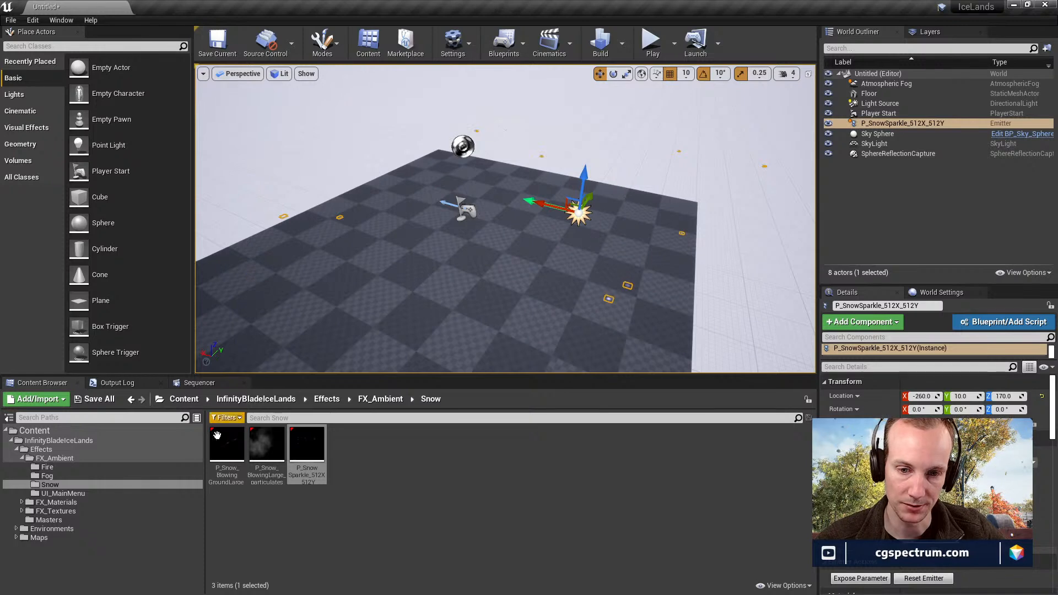
# Place P_Snow_BlowingGroundLarge_Slow2 at about X -386, Y 35, Z 209 and P_Snow_BlowingLarge_particulates at about X -50, Y -190, Z 150.
pyautogui.moveTo(226, 444); pyautogui.dragTo(659, 208)
pyautogui.moveTo(488, 182); pyautogui.dragTo(432, 160, button='right')
pyautogui.moveTo(598, 219); pyautogui.dragTo(652, 234, button='right')
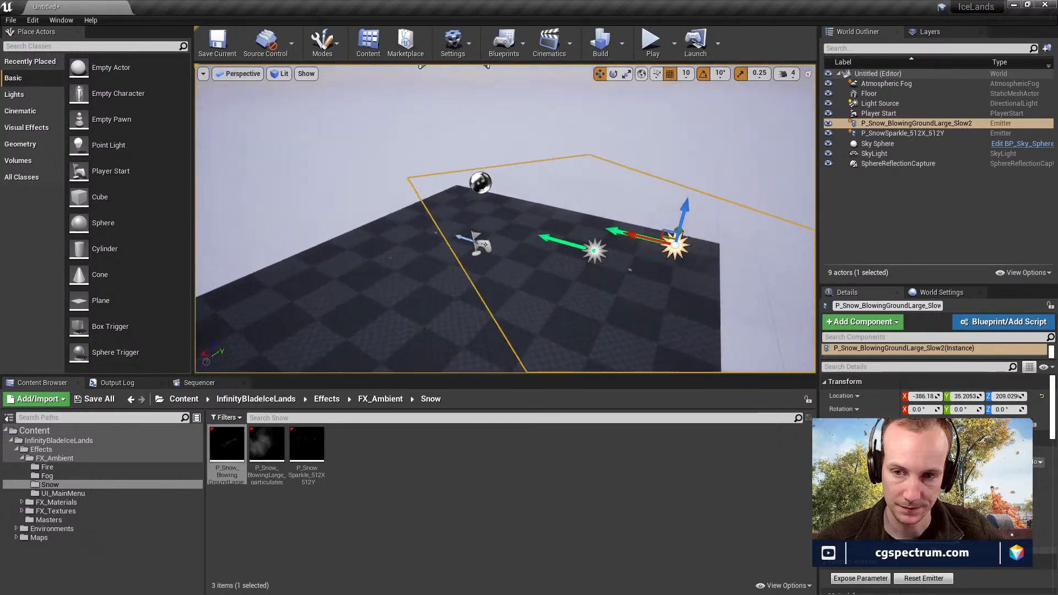
pyautogui.moveTo(267, 444); pyautogui.dragTo(439, 249)
pyautogui.moveTo(522, 253); pyautogui.dragTo(446, 250, button='right')
# Search the plugins for "casc" and enable the beta Cascade To Niagara Converter plugin.
pyautogui.click(33, 20)
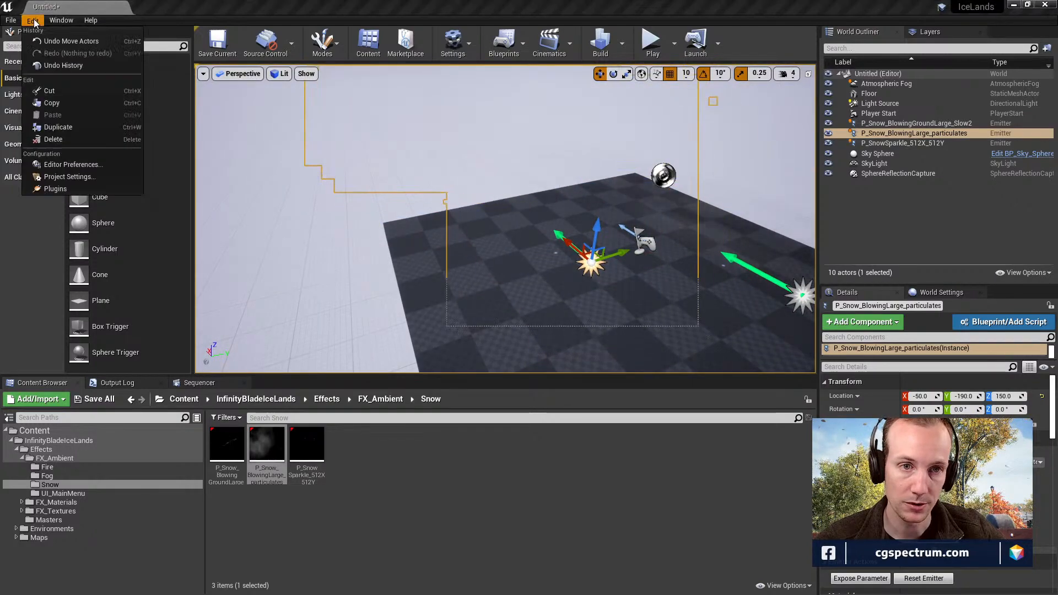
pyautogui.click(45, 188)
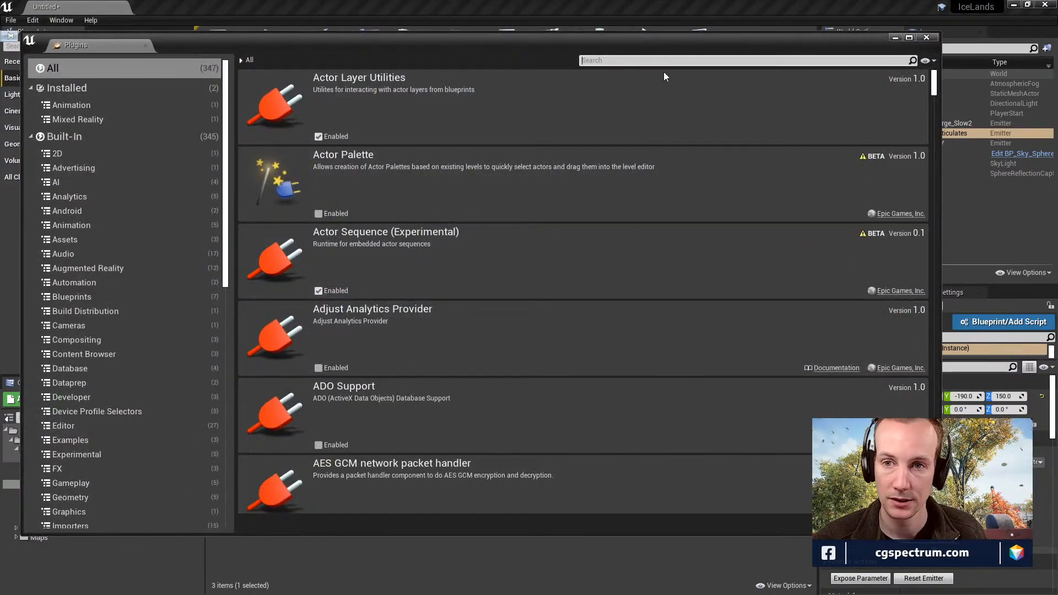
pyautogui.click(631, 59)
pyautogui.write('casc')
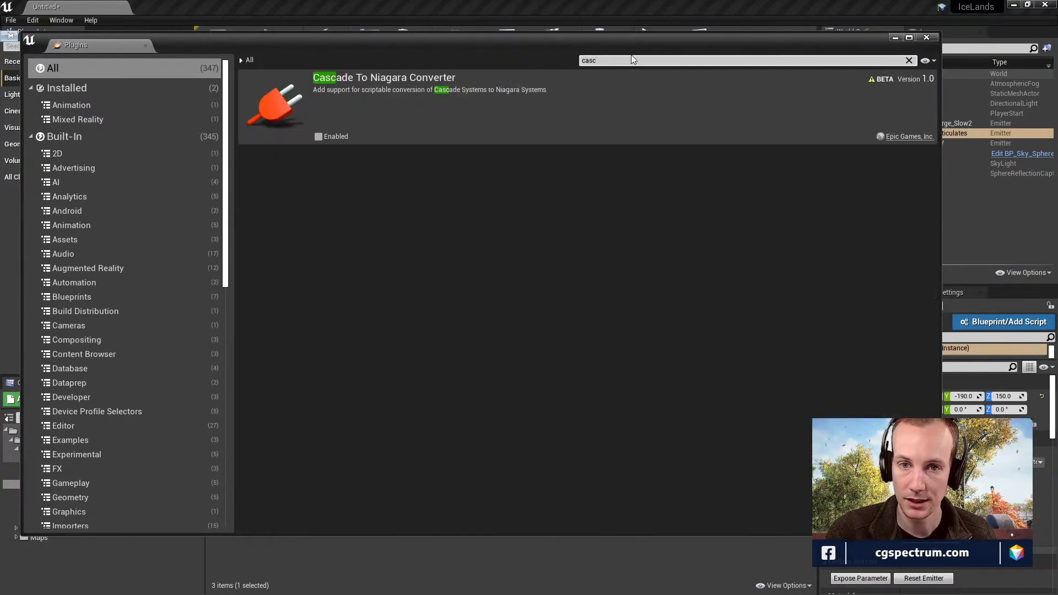
pyautogui.click(319, 133)
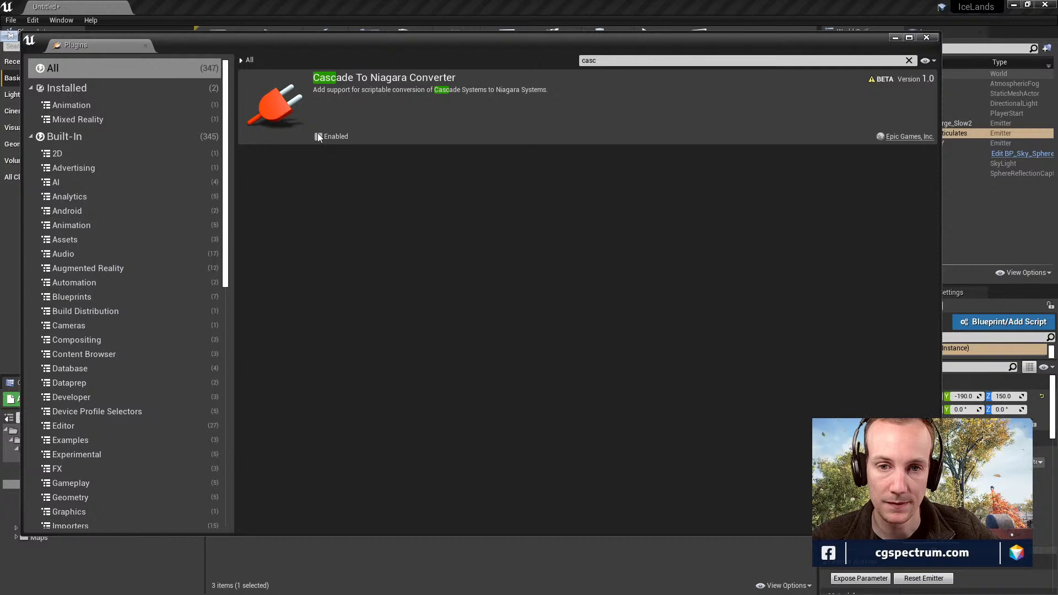
pyautogui.click(318, 135)
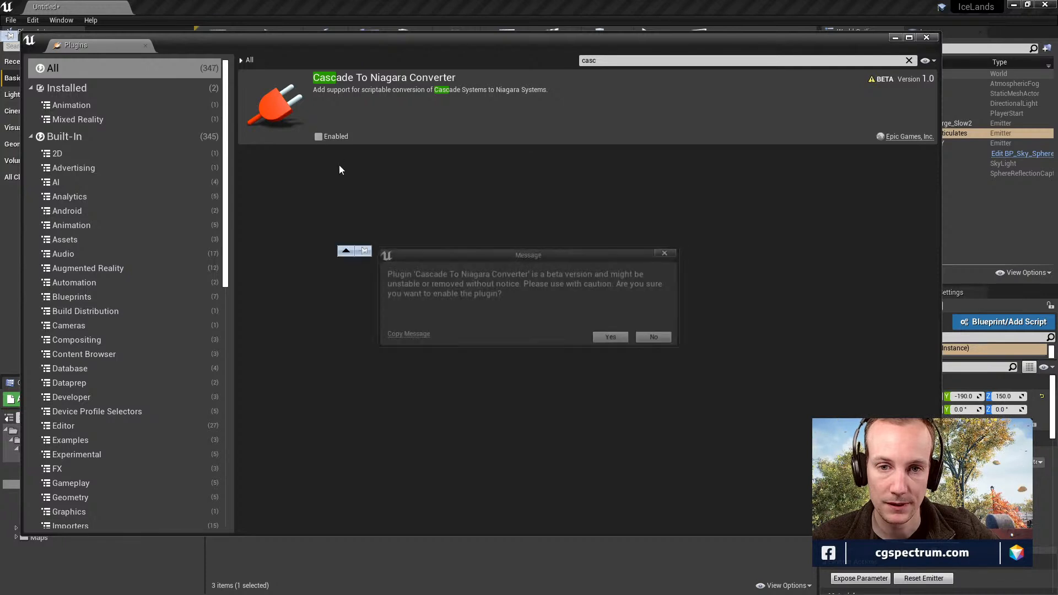
pyautogui.click(618, 336)
# Restart the editor to apply the plugin change, saving the level as Untitled in the Content folder.
pyautogui.click(903, 501)
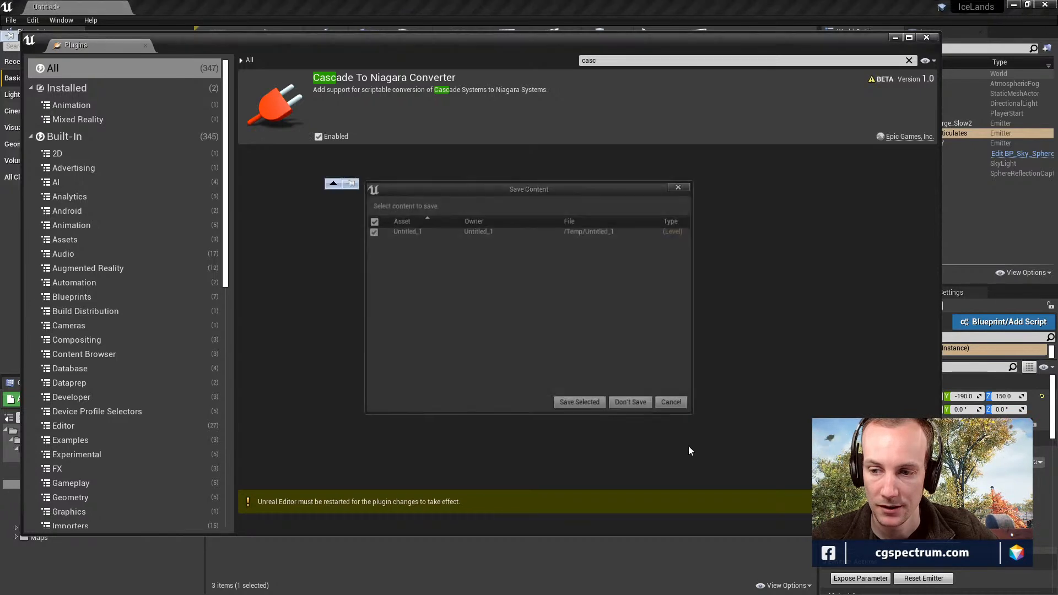
pyautogui.click(581, 404)
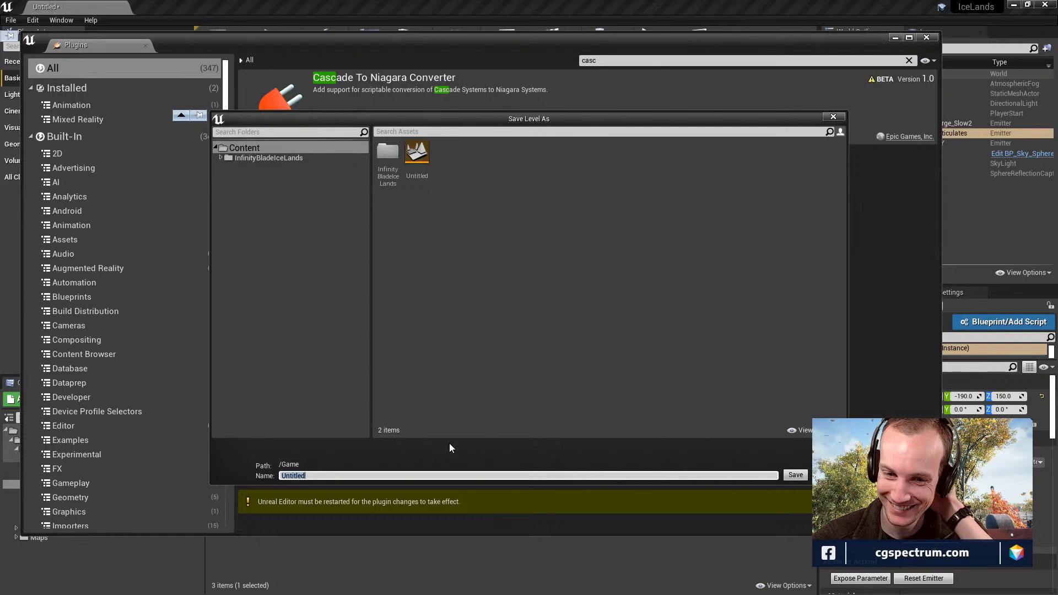
pyautogui.click(793, 475)
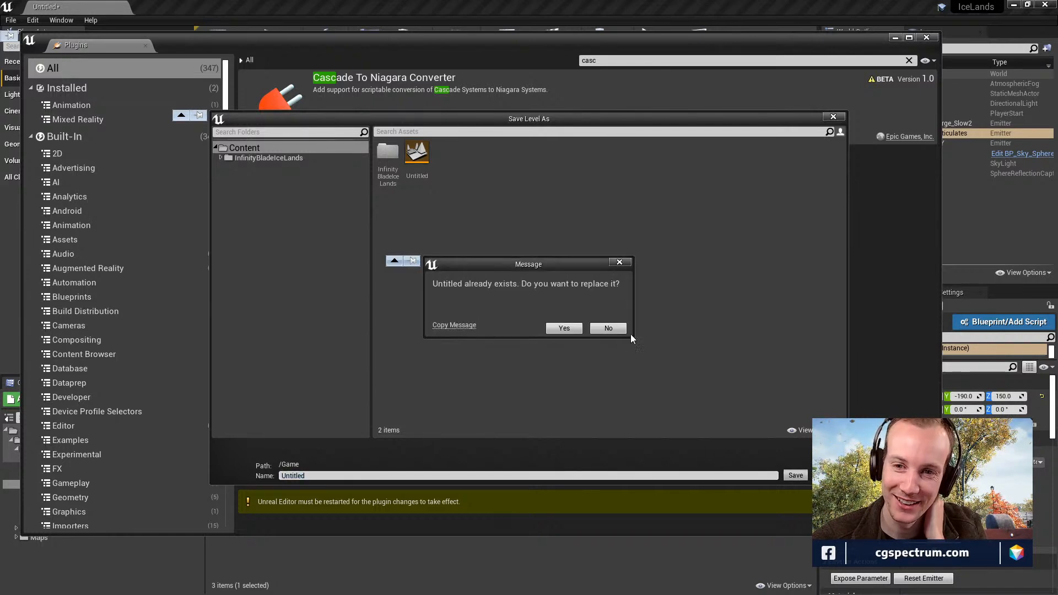
pyautogui.click(616, 329)
pyautogui.click(420, 154)
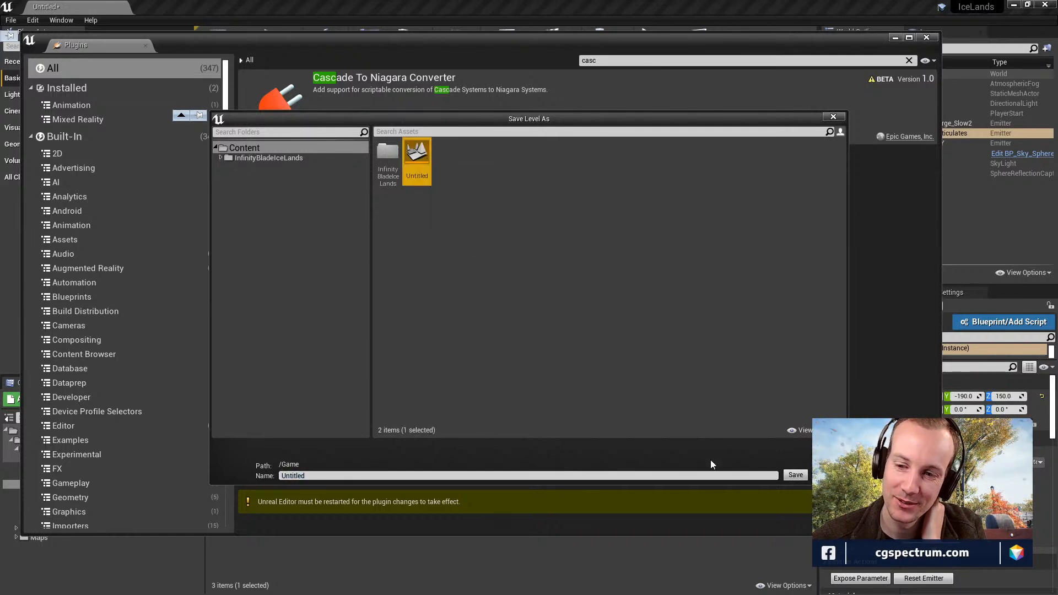
pyautogui.click(793, 474)
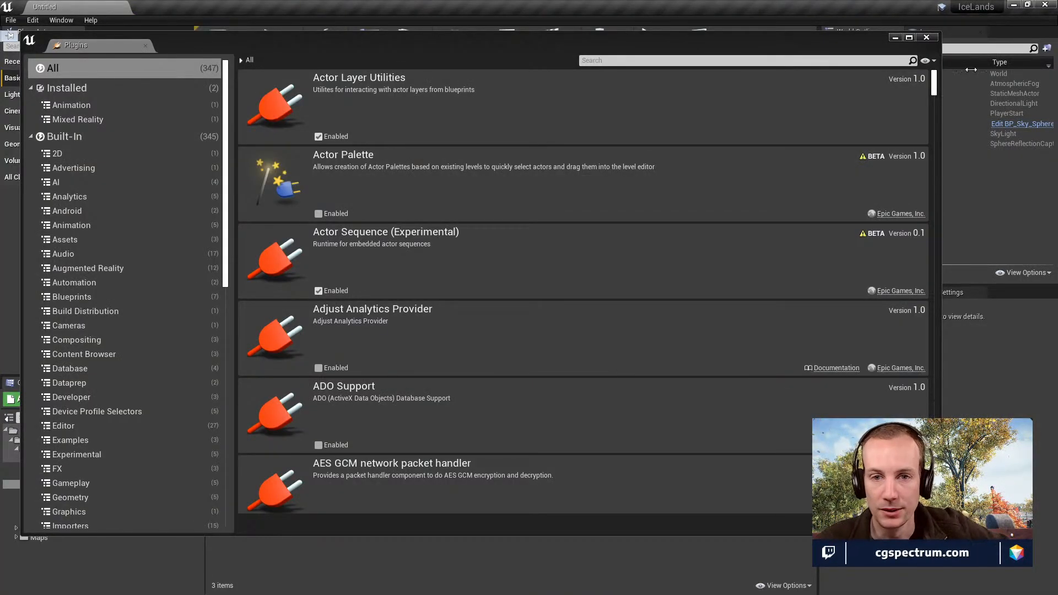
# Close the Plugins window and convert the P_Snow_BlowingLarge_particulates particle system to a Niagara system.
pyautogui.click(926, 37)
pyautogui.click(264, 442)
pyautogui.rightClick(270, 472)
pyautogui.click(316, 544)
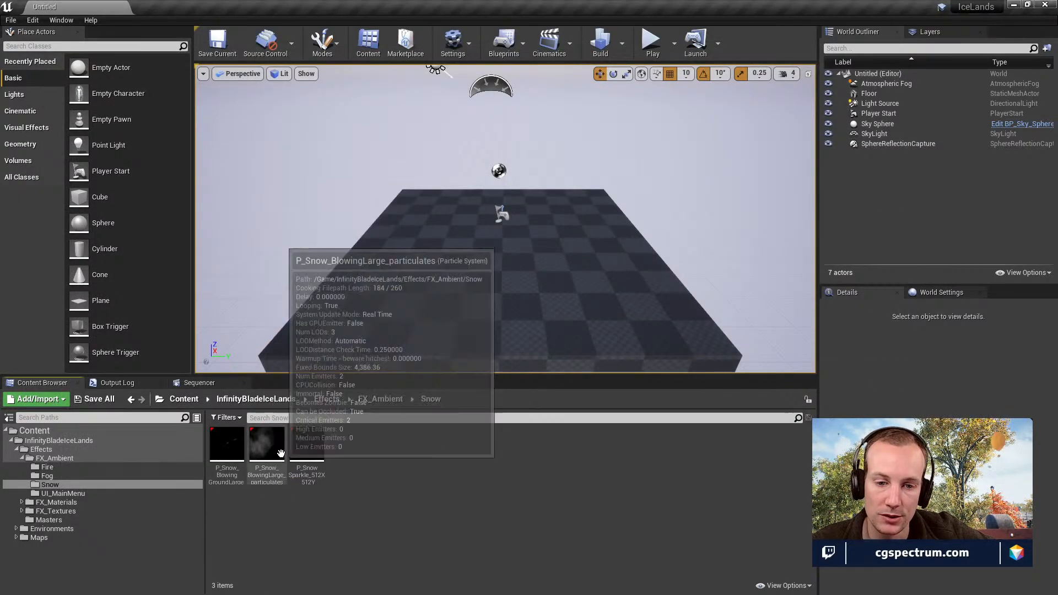
pyautogui.rightClick(281, 453)
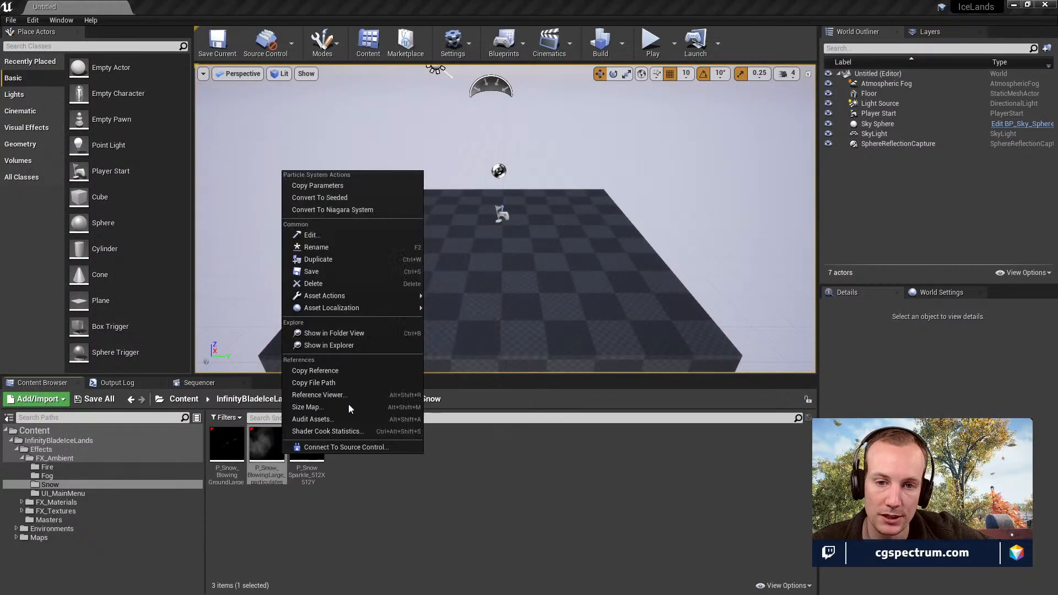
pyautogui.click(365, 209)
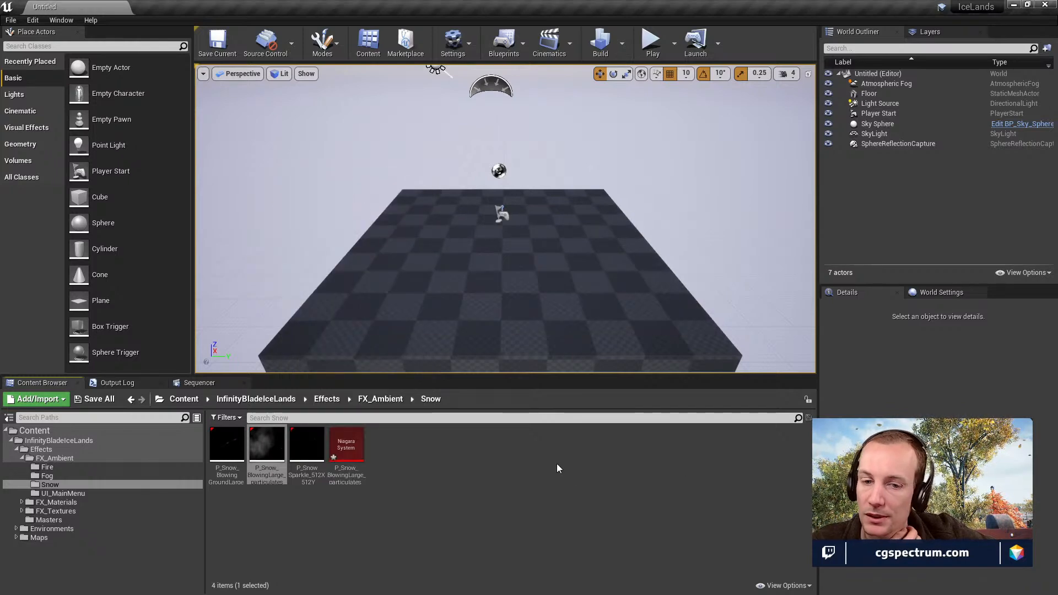
# Open the converted P_Snow_BlowingLarge_particulates Niagara system and examine its emitters and the snow effect in the preview.
pyautogui.click(537, 498)
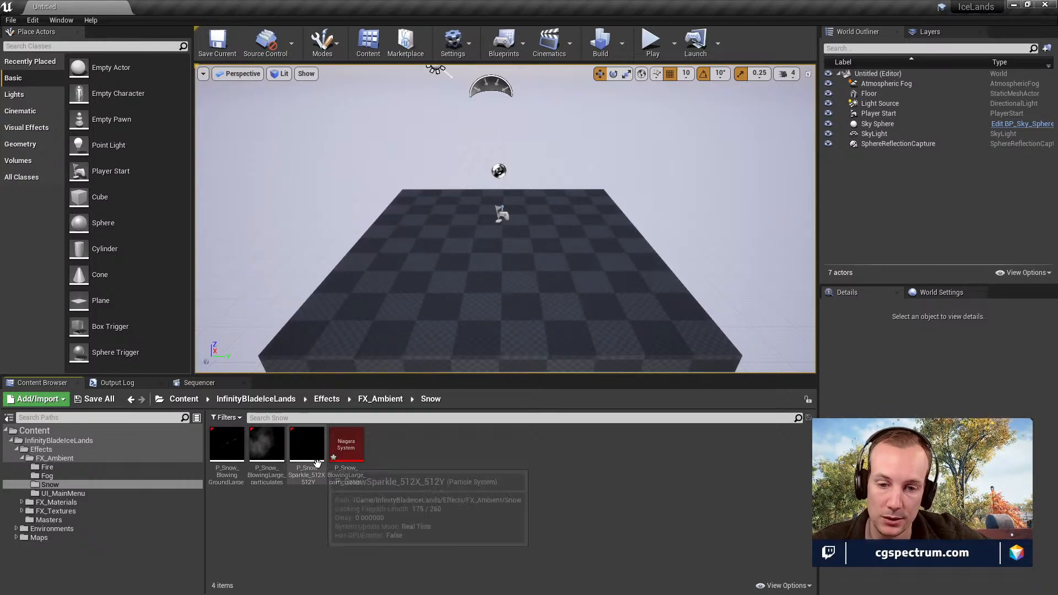
pyautogui.doubleClick(352, 452)
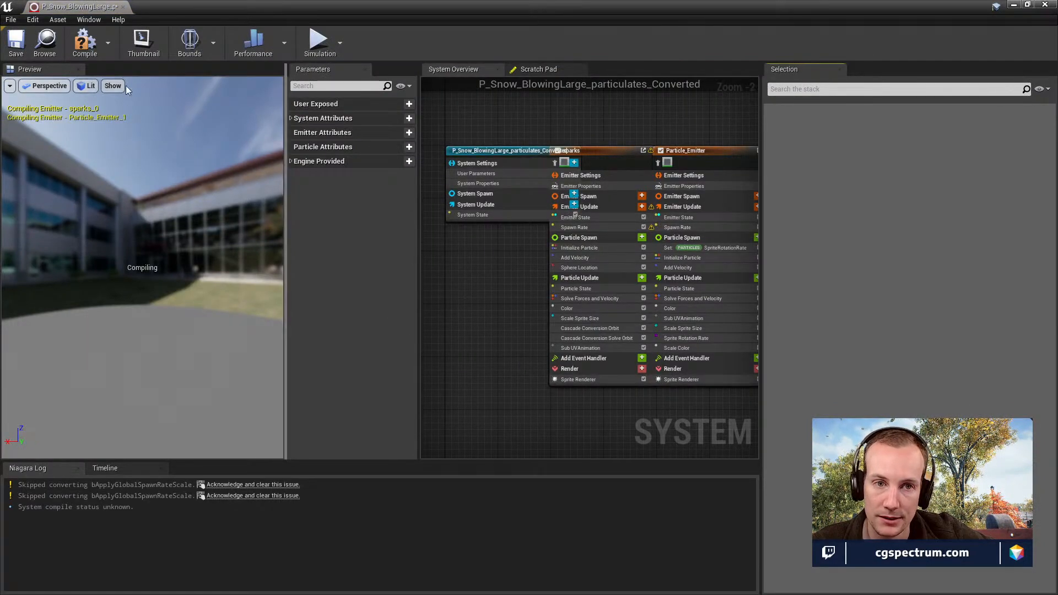
pyautogui.moveTo(454, 293); pyautogui.dragTo(400, 315, button='right')
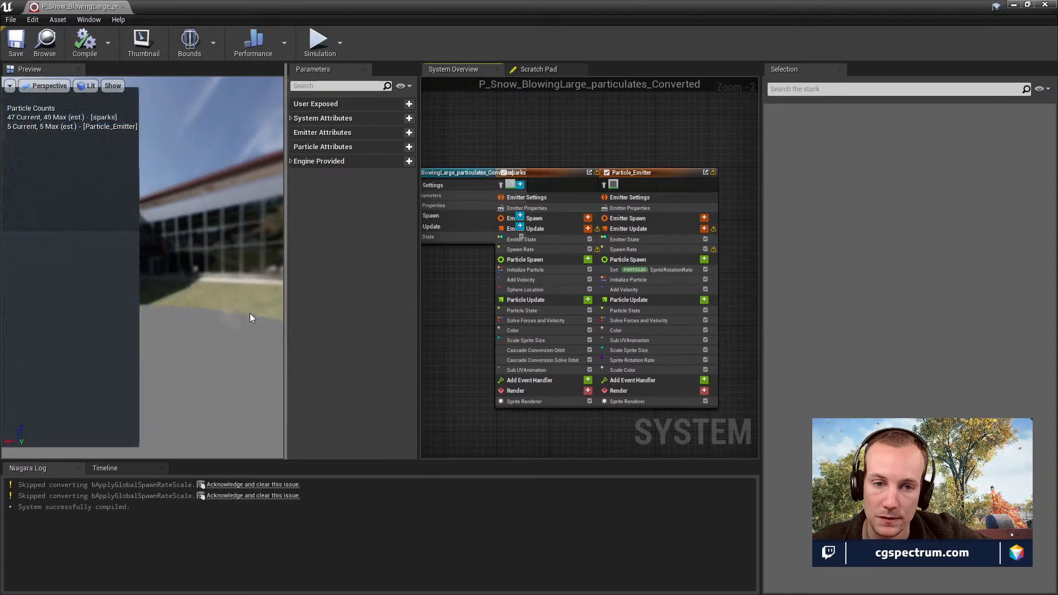
pyautogui.moveTo(217, 297); pyautogui.dragTo(164, 281)
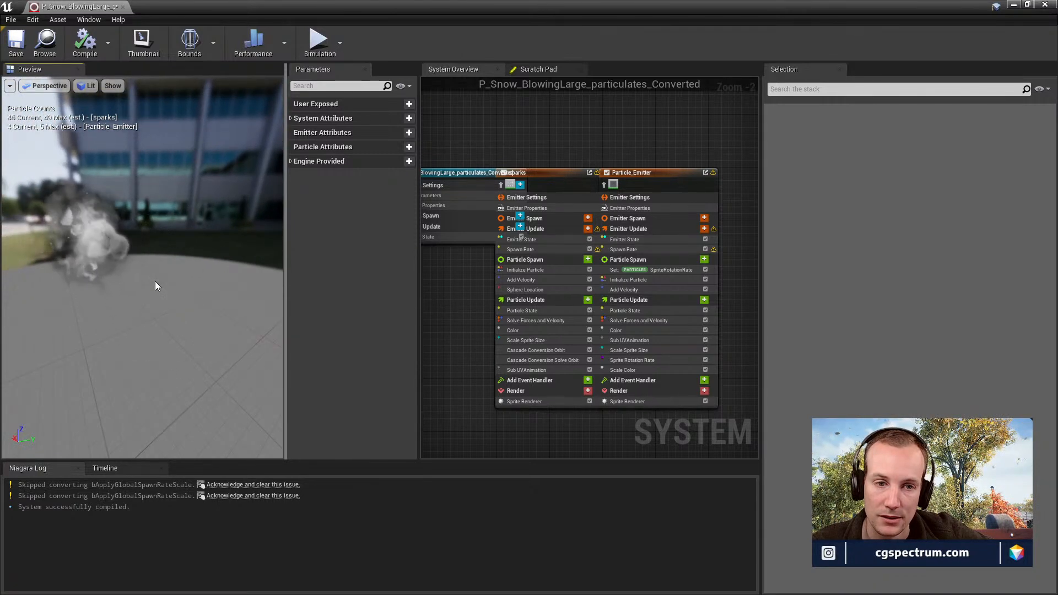
pyautogui.moveTo(155, 282); pyautogui.dragTo(155, 282)
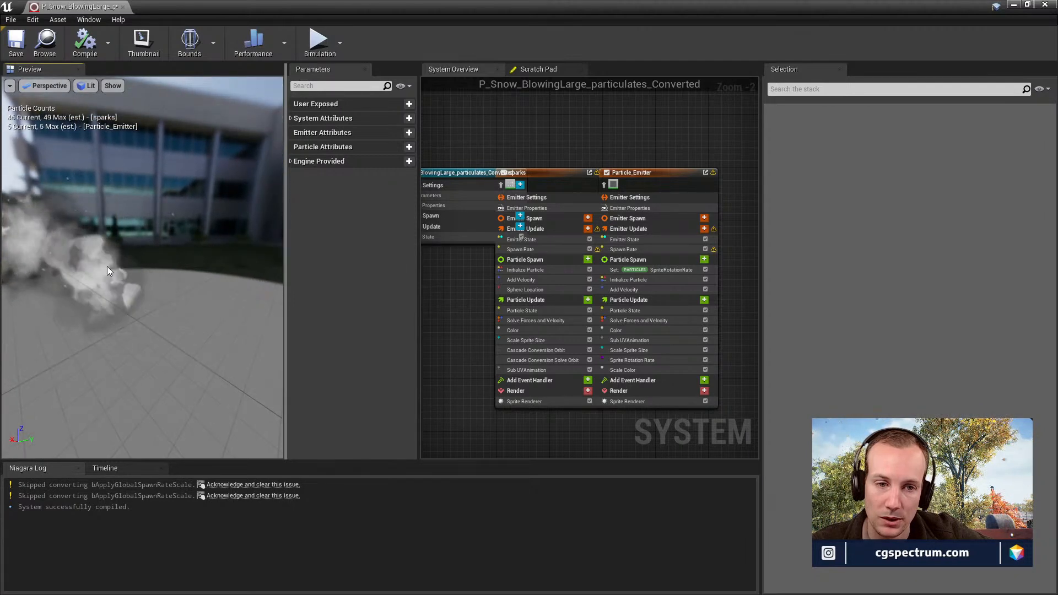
# Spread the system, sparks and Particle_Emitter nodes apart in the System Overview graph so that they do not overlap.
pyautogui.moveTo(122, 246); pyautogui.dragTo(139, 241)
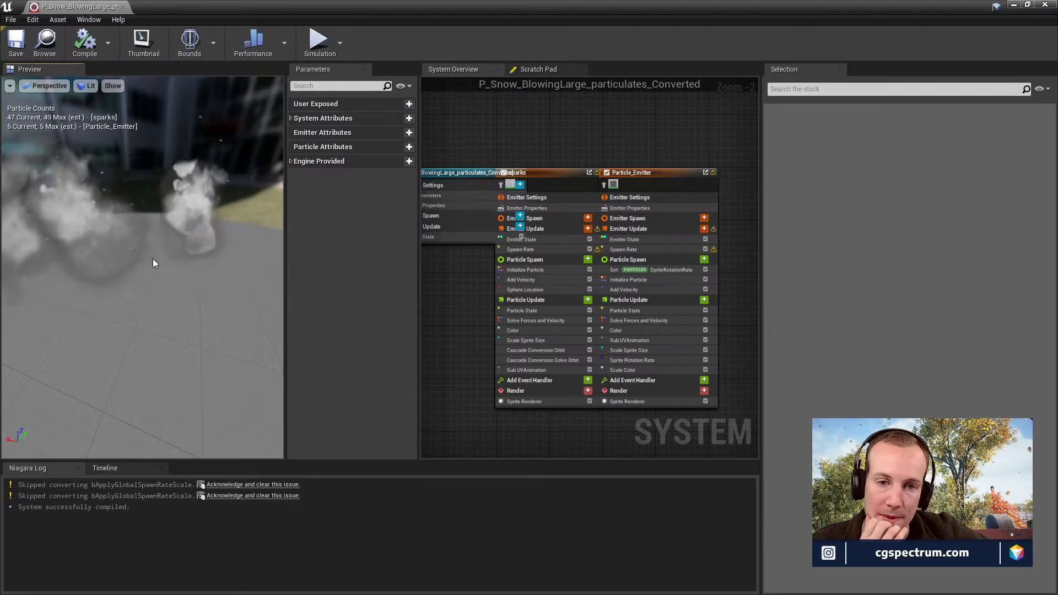
pyautogui.moveTo(153, 263); pyautogui.dragTo(203, 282)
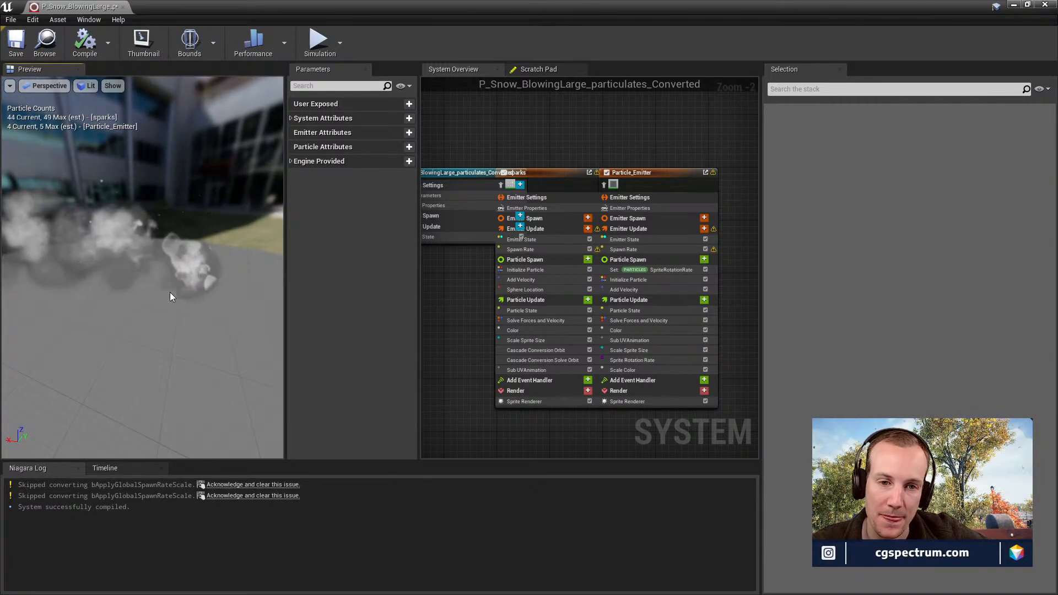
pyautogui.moveTo(452, 284); pyautogui.dragTo(537, 336, button='right')
pyautogui.moveTo(547, 224); pyautogui.dragTo(475, 236)
pyautogui.moveTo(554, 307); pyautogui.dragTo(448, 260, button='right')
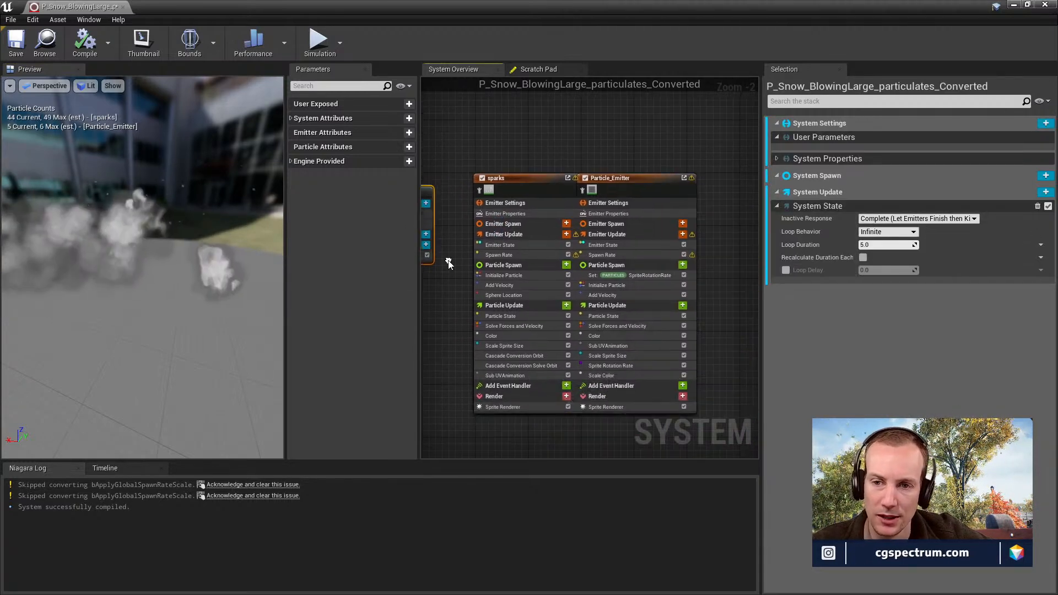
pyautogui.moveTo(634, 192); pyautogui.dragTo(675, 186)
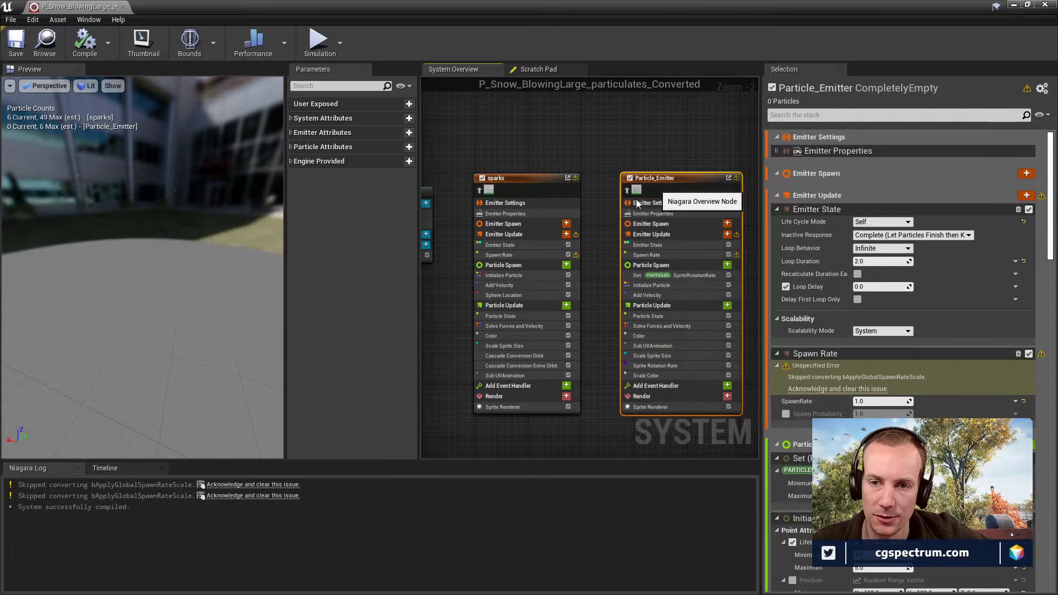
pyautogui.moveTo(554, 289); pyautogui.dragTo(583, 341, button='right')
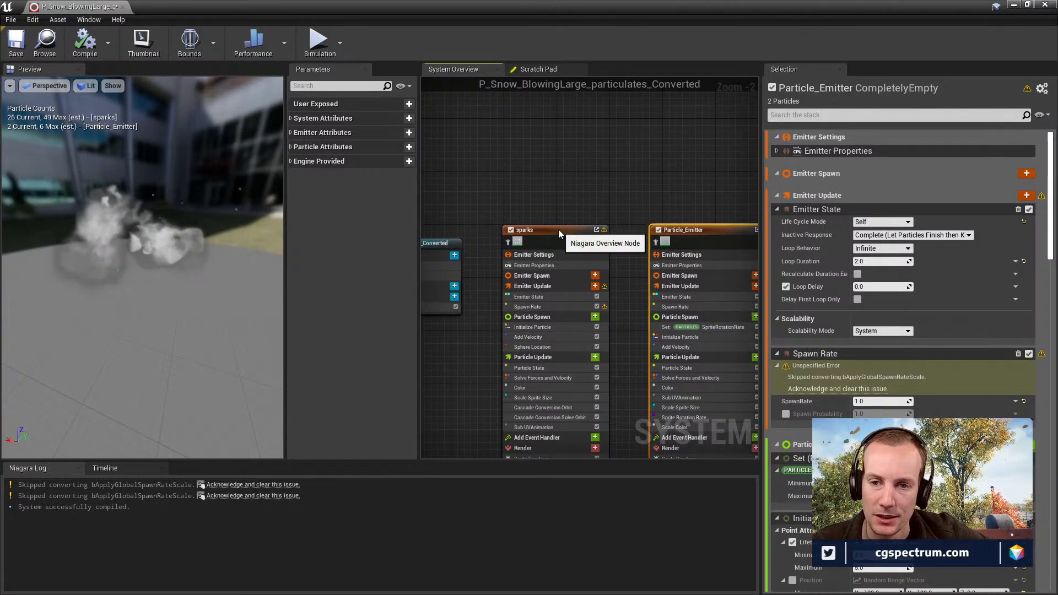
pyautogui.moveTo(558, 229); pyautogui.dragTo(559, 218)
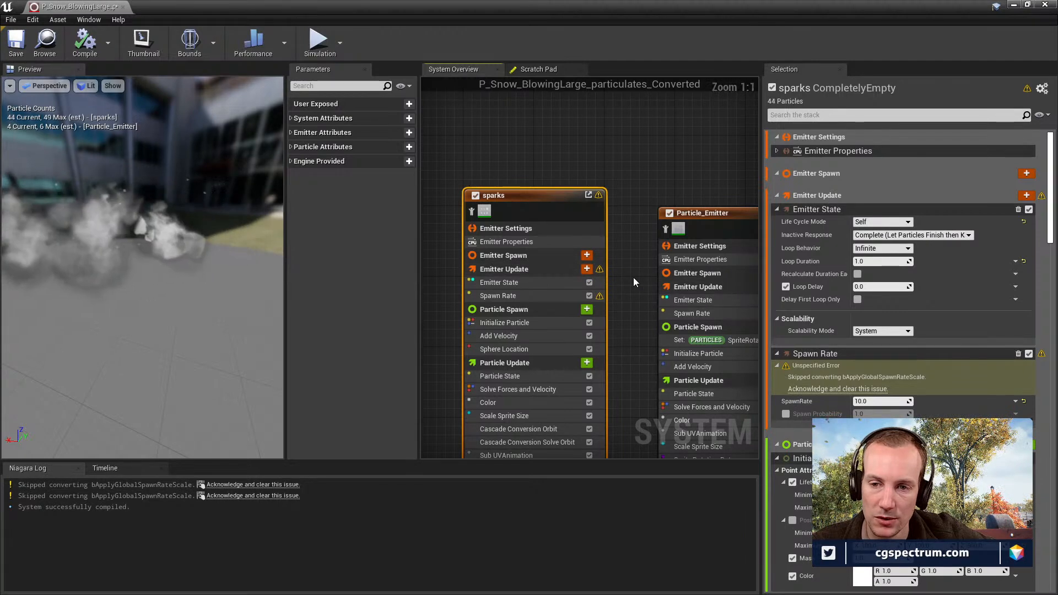
# Acknowledge and clear the bApplyGlobalSpawnRateScale conversion warning on the sparks emitter's Spawn Rate module.
pyautogui.moveTo(599, 270)
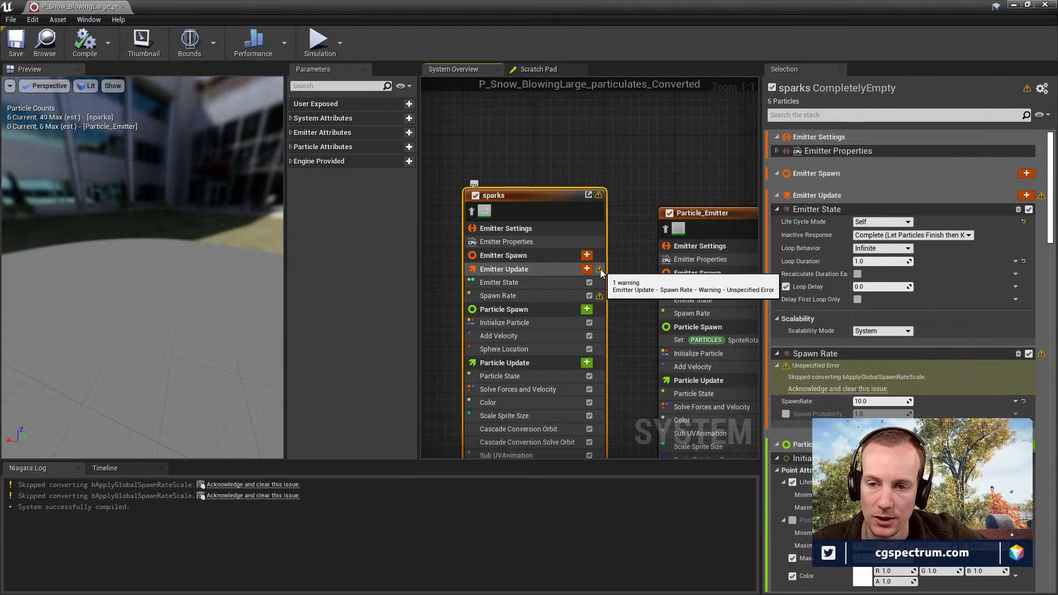
pyautogui.click(600, 269)
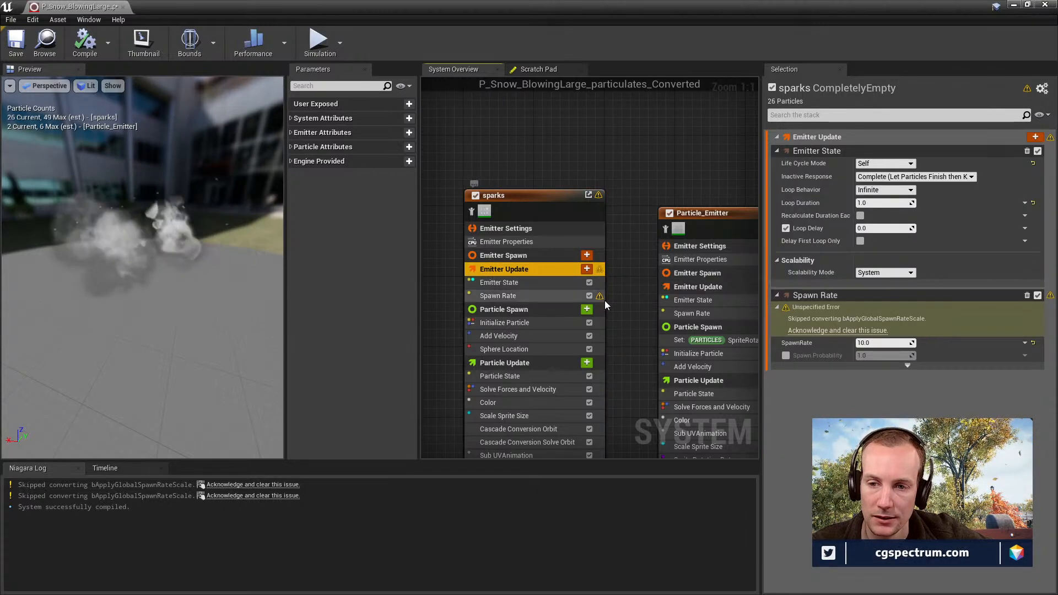
pyautogui.moveTo(600, 299)
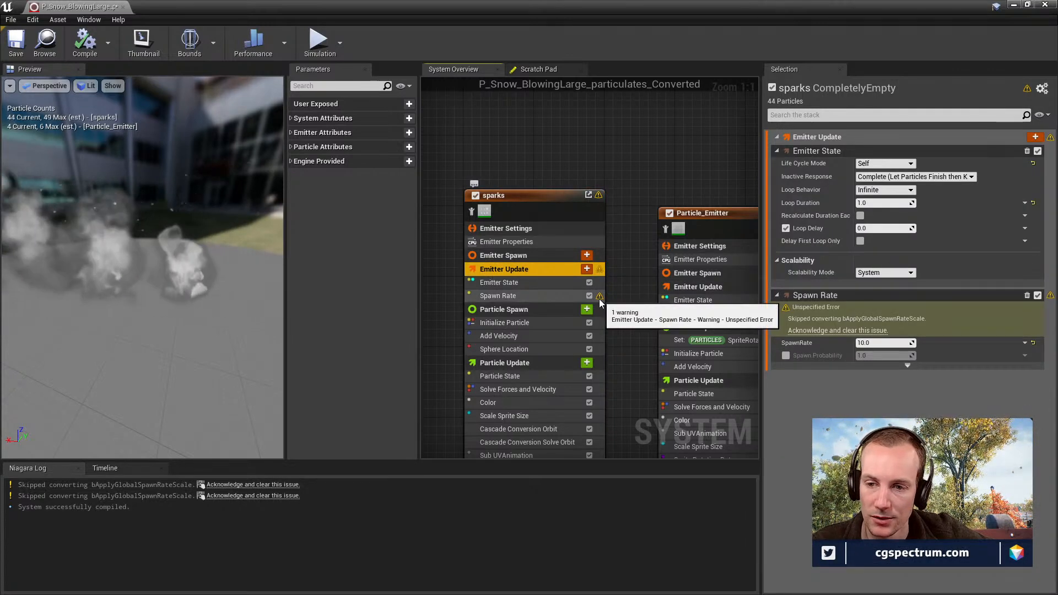
pyautogui.click(599, 297)
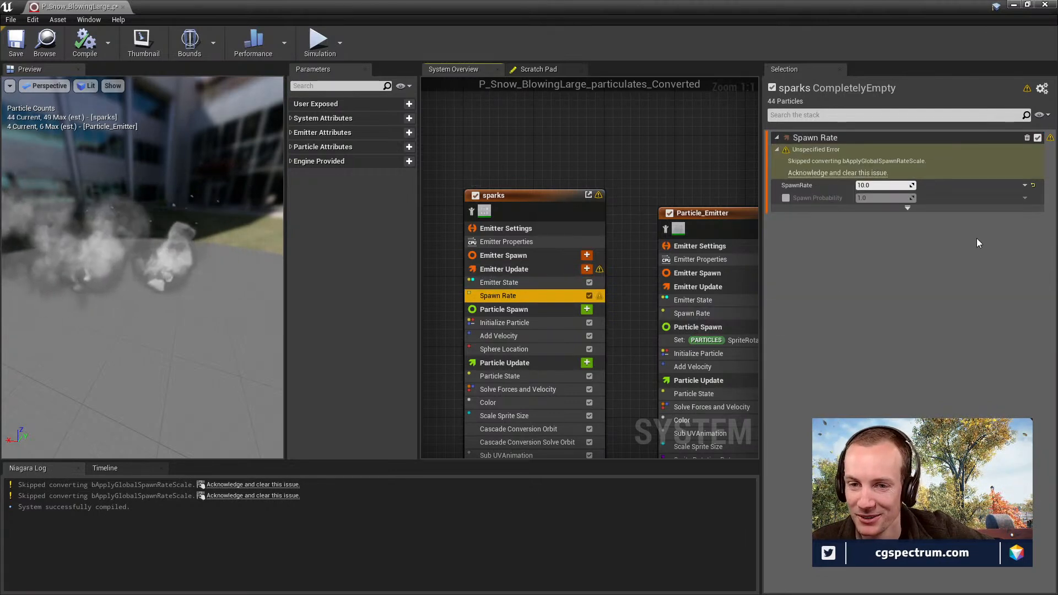
pyautogui.click(821, 174)
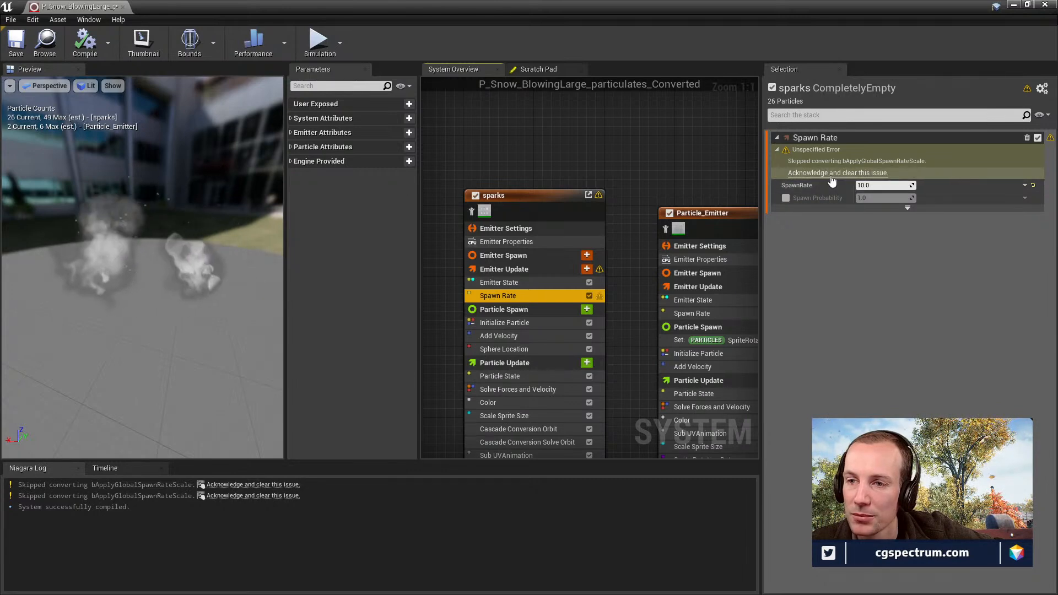
pyautogui.click(839, 174)
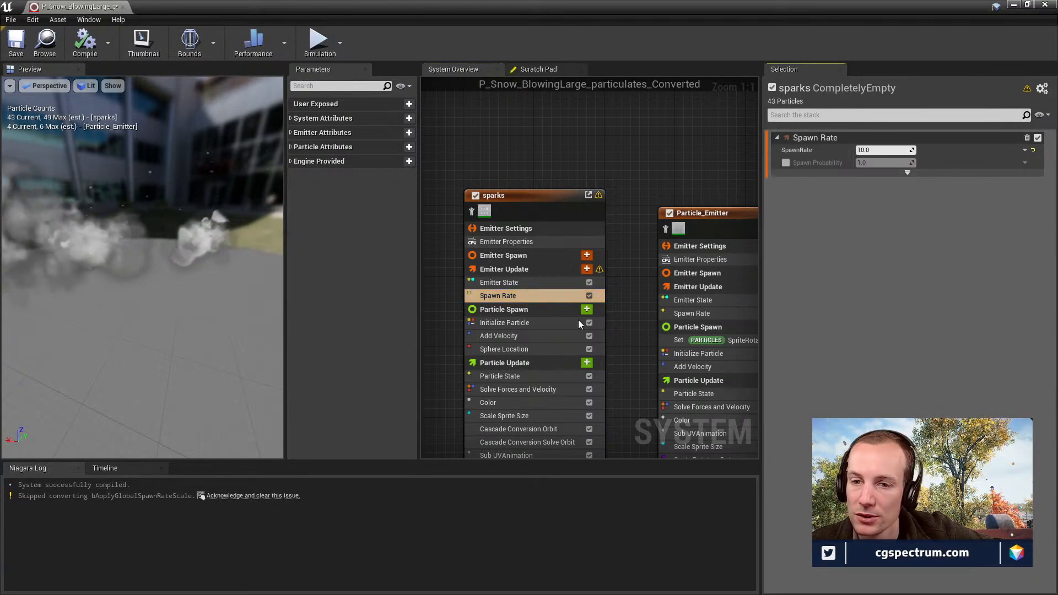
pyautogui.click(598, 272)
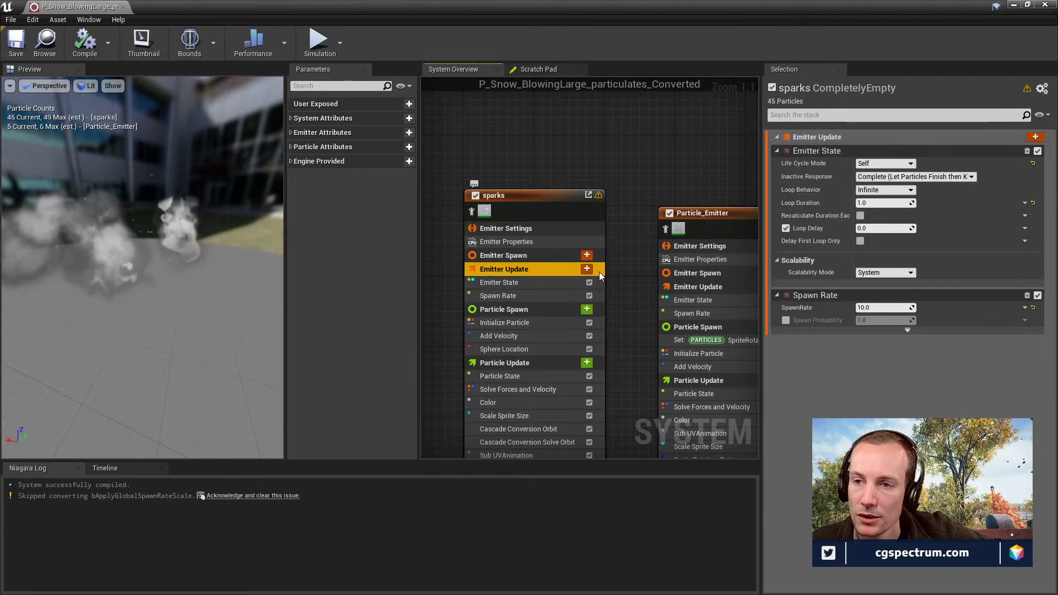
pyautogui.moveTo(620, 276); pyautogui.dragTo(540, 225, button='right')
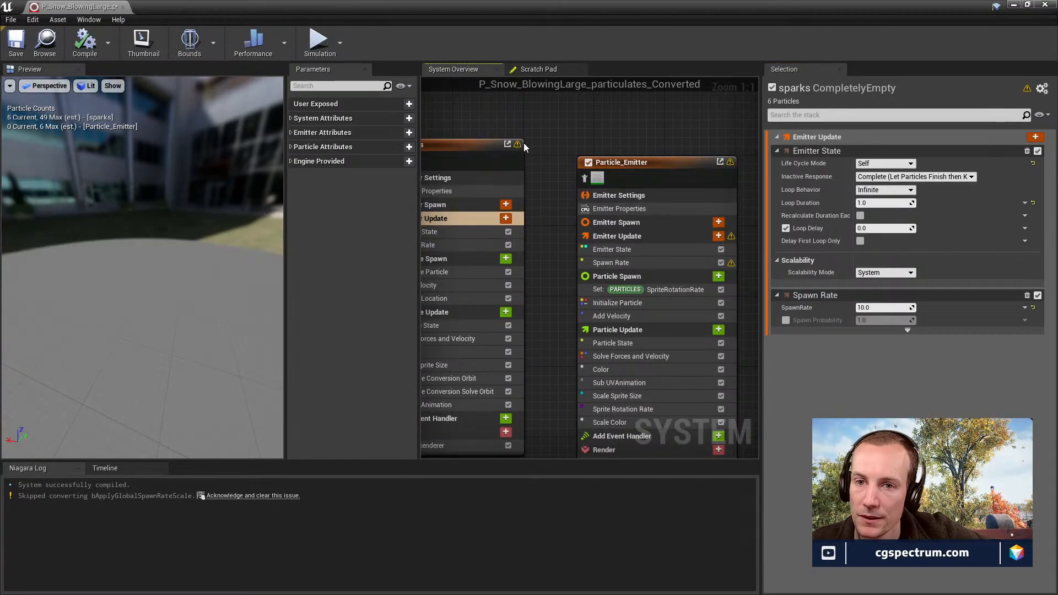
pyautogui.click(496, 245)
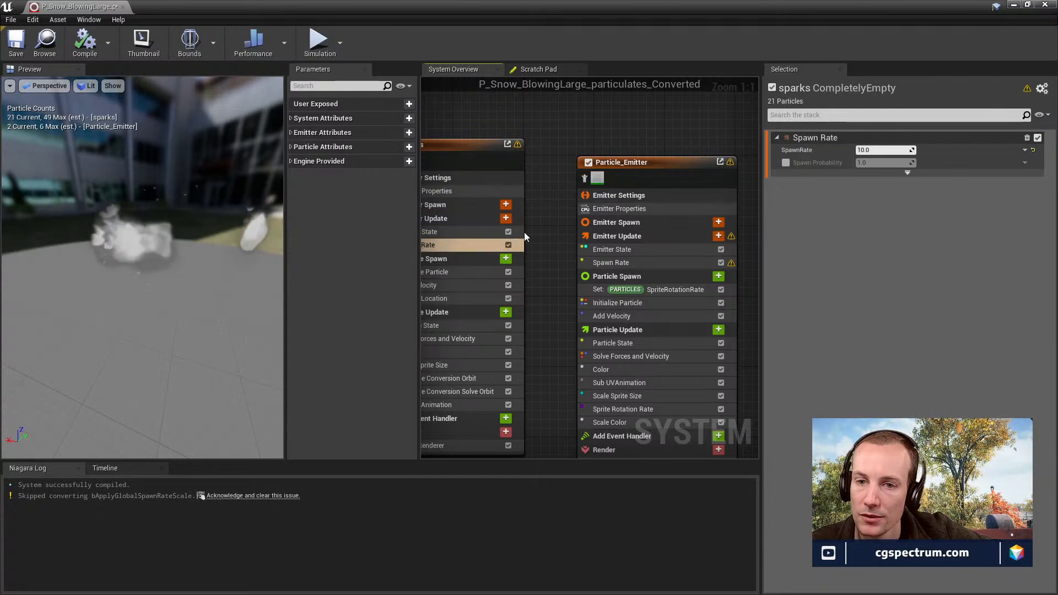
# Acknowledge and clear the Spawn Rate conversion warning on the Particle_Emitter node and check its Emitter Update stage.
pyautogui.rightClick(585, 203)
pyautogui.moveTo(548, 231); pyautogui.dragTo(585, 208, button='right')
pyautogui.moveTo(587, 253); pyautogui.dragTo(433, 277, button='right')
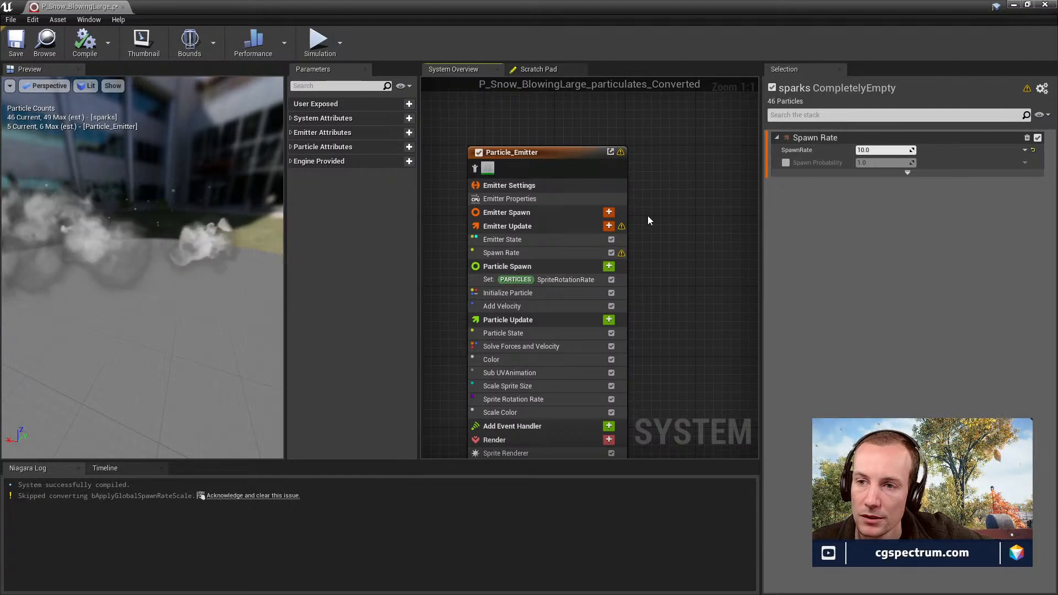
pyautogui.moveTo(622, 230)
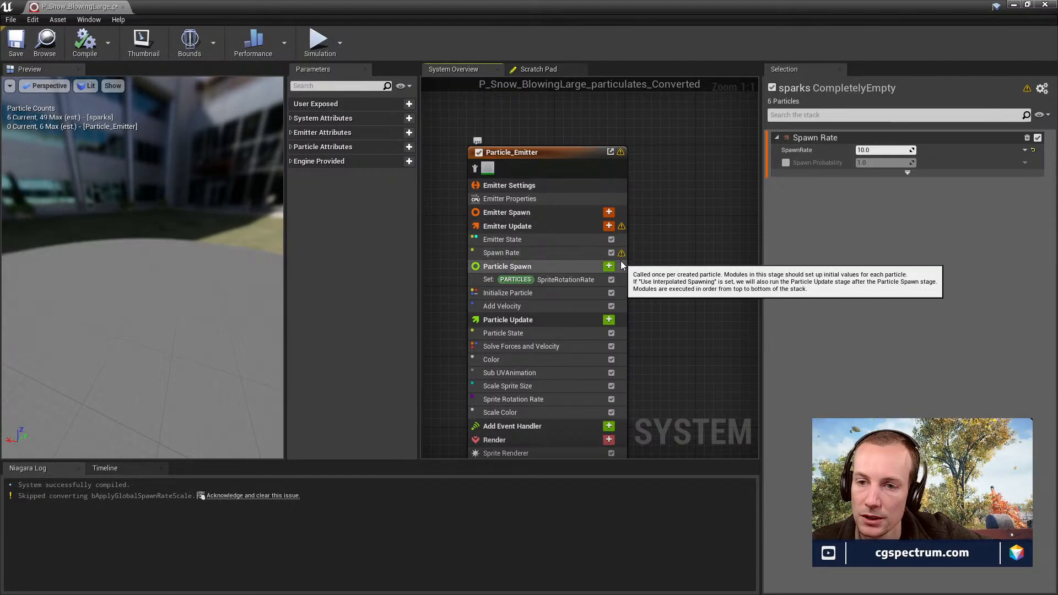
pyautogui.click(621, 254)
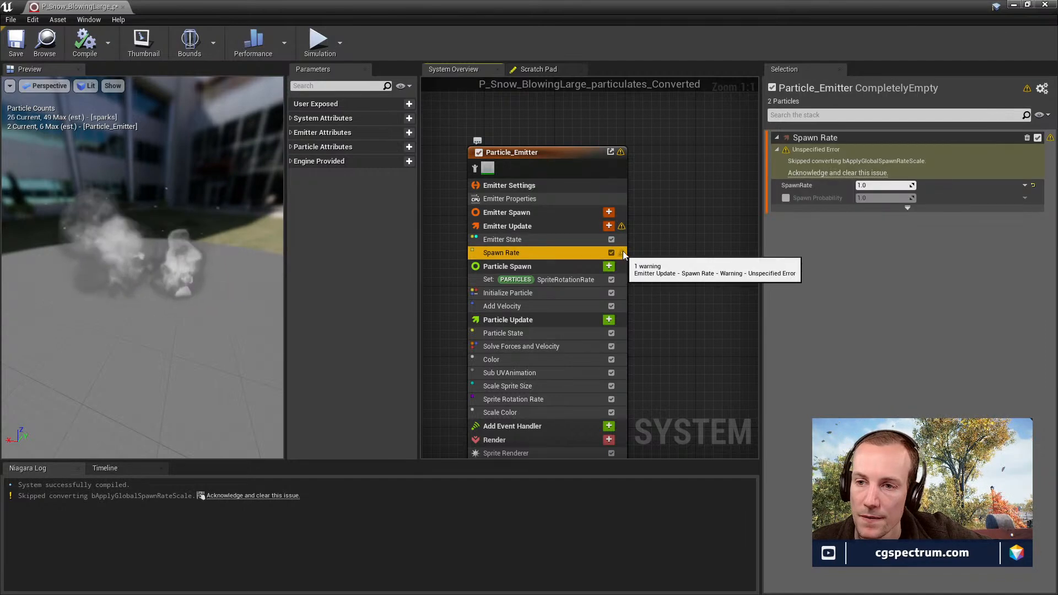
pyautogui.click(835, 174)
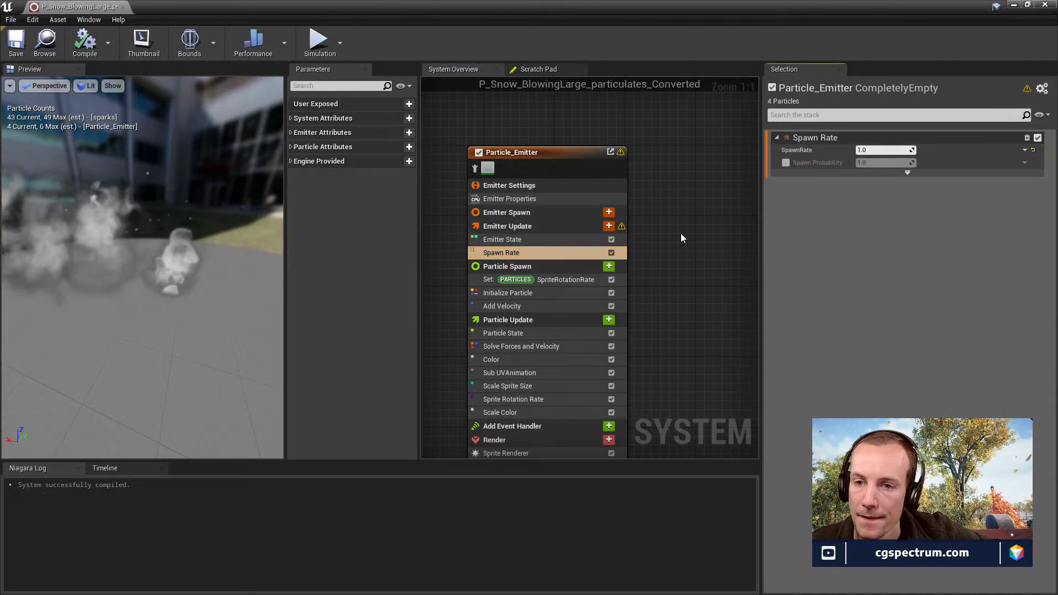
pyautogui.moveTo(673, 226); pyautogui.dragTo(716, 210, button='right')
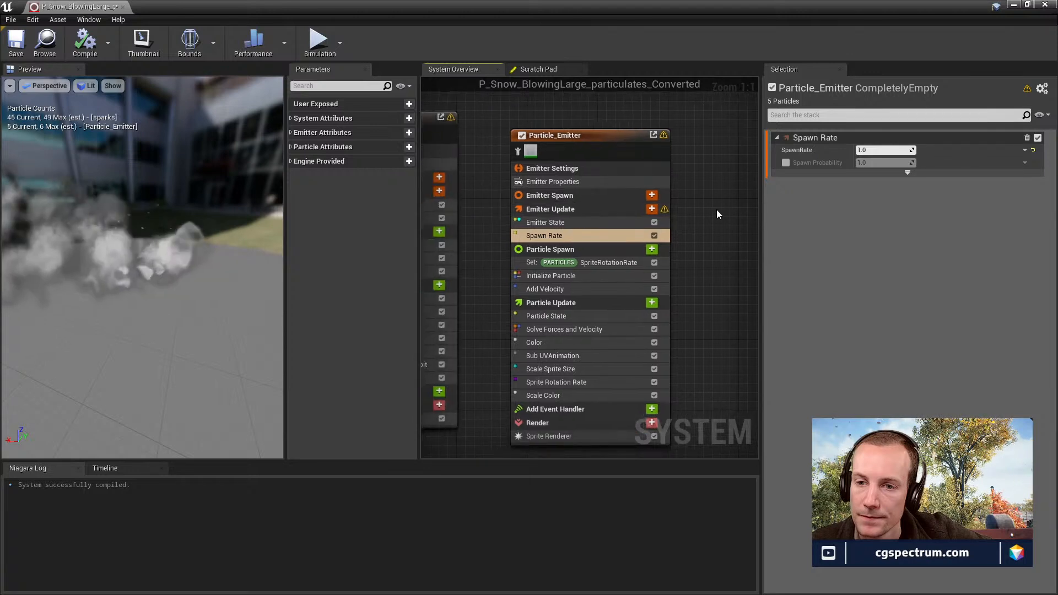
pyautogui.click(667, 209)
pyautogui.click(665, 136)
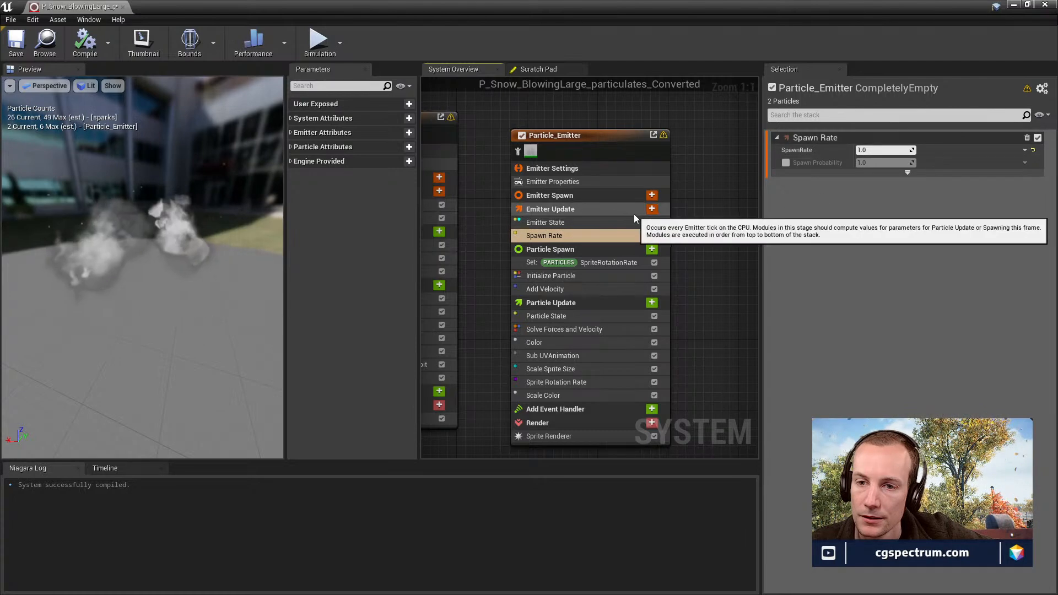
# Examine the sparks emitter's stages and modules, including Spawn Rate, Emitter State, Emitter Properties, Emitter Update and Particle Spawn.
pyautogui.moveTo(513, 199); pyautogui.dragTo(613, 207, button='right')
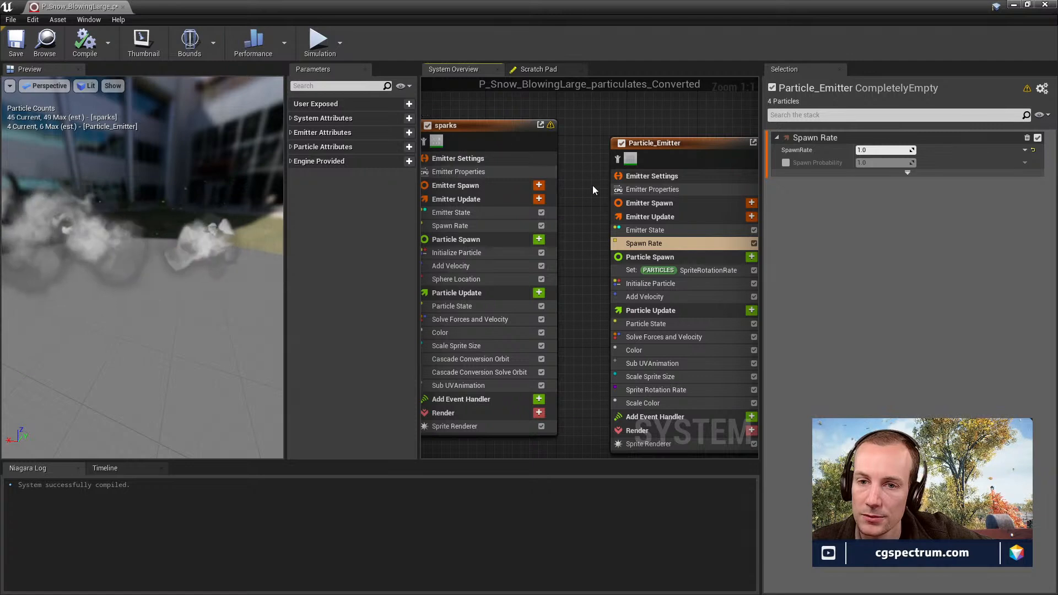
pyautogui.moveTo(592, 185); pyautogui.dragTo(597, 213, button='right')
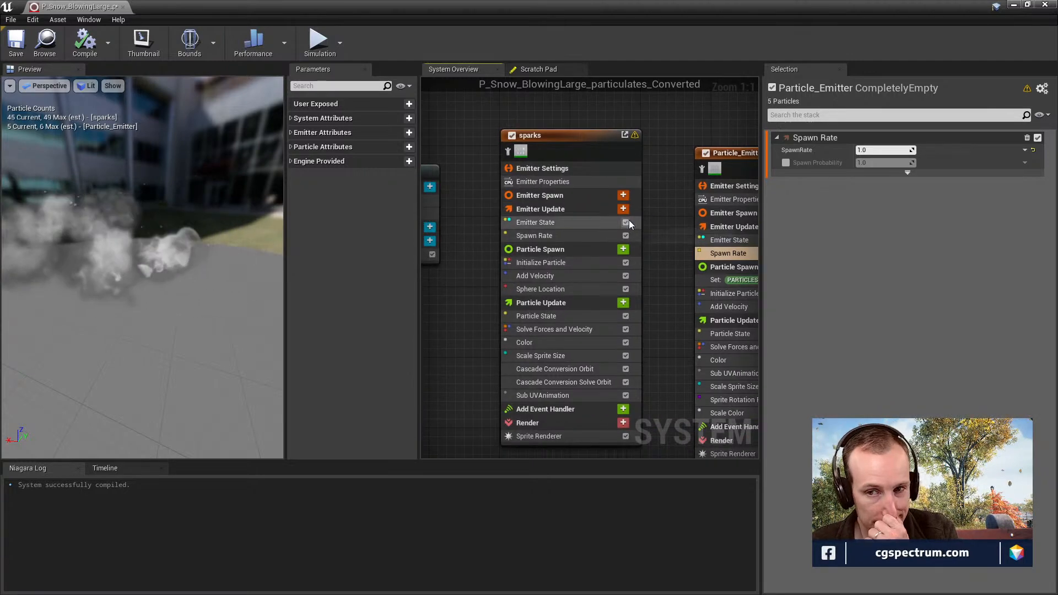
pyautogui.click(558, 233)
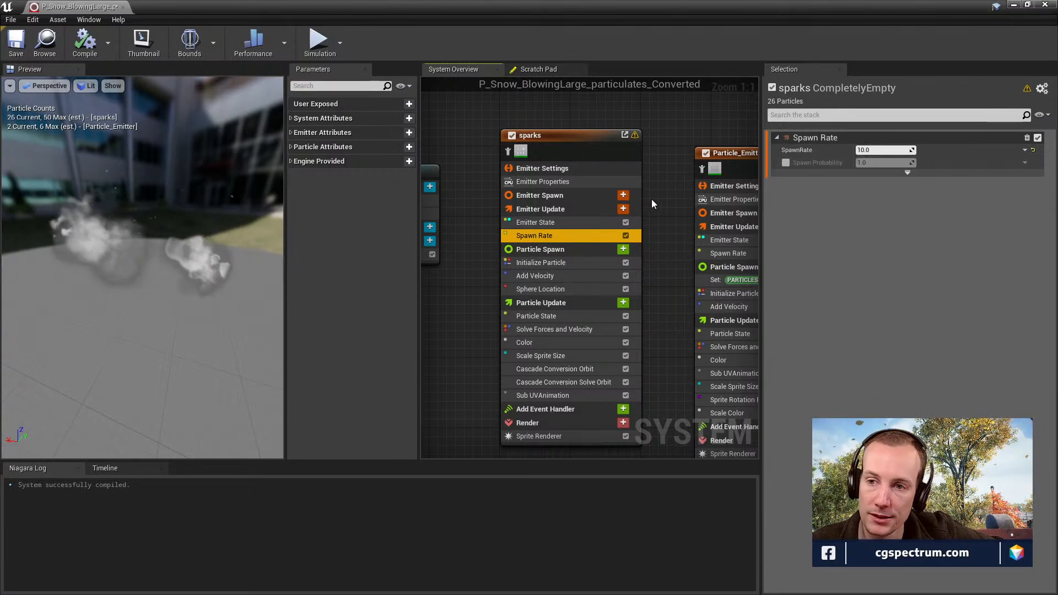
pyautogui.click(551, 223)
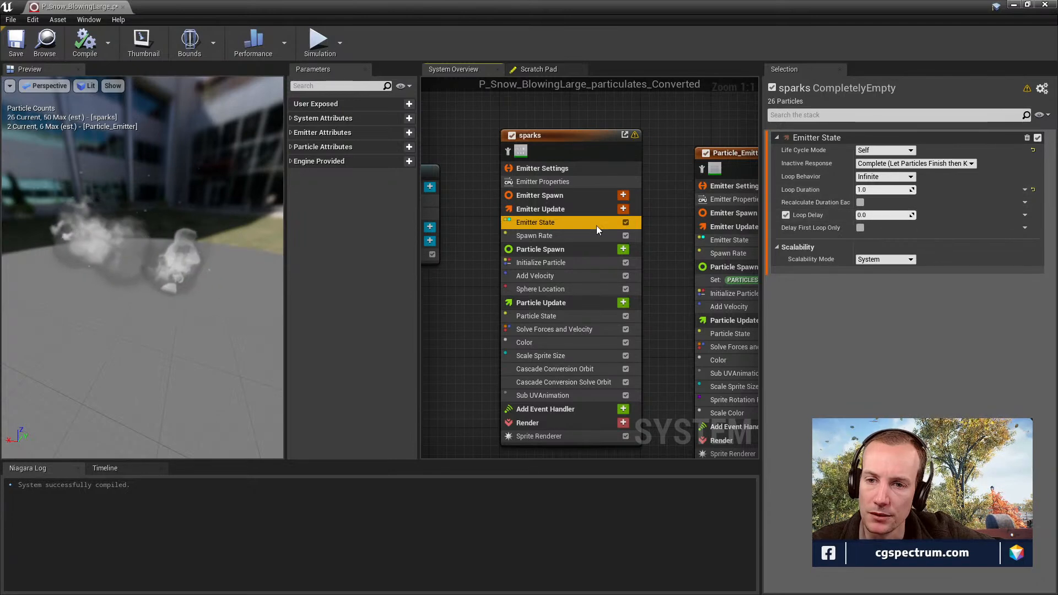
pyautogui.click(556, 198)
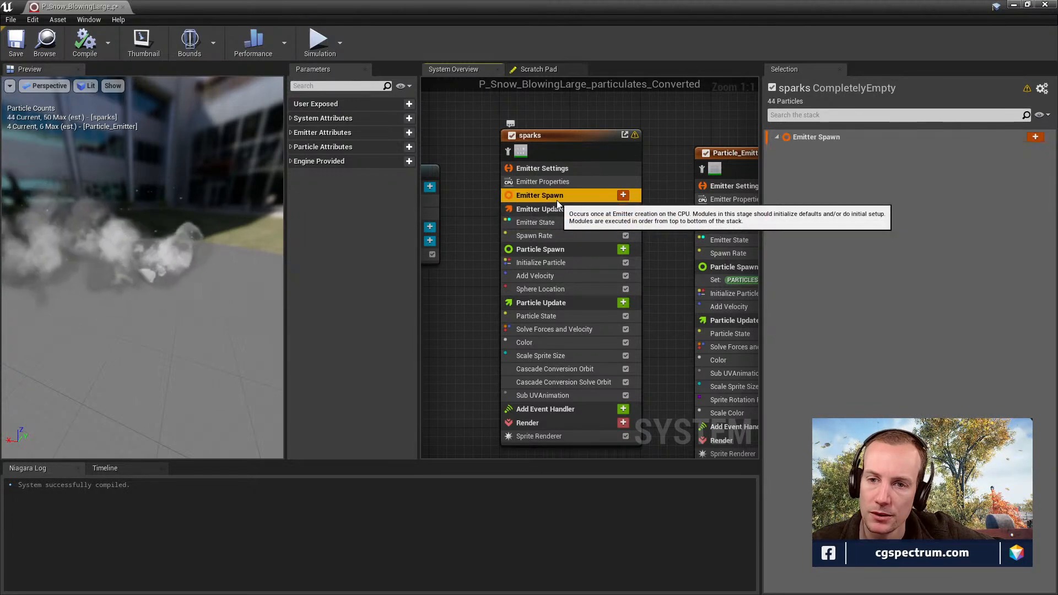
pyautogui.click(559, 207)
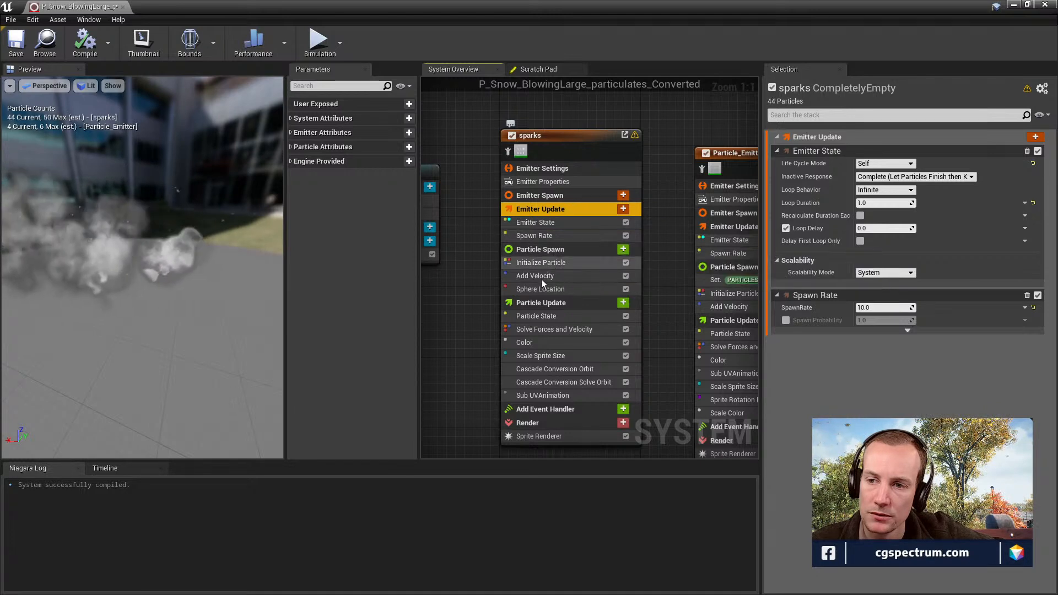
pyautogui.click(546, 249)
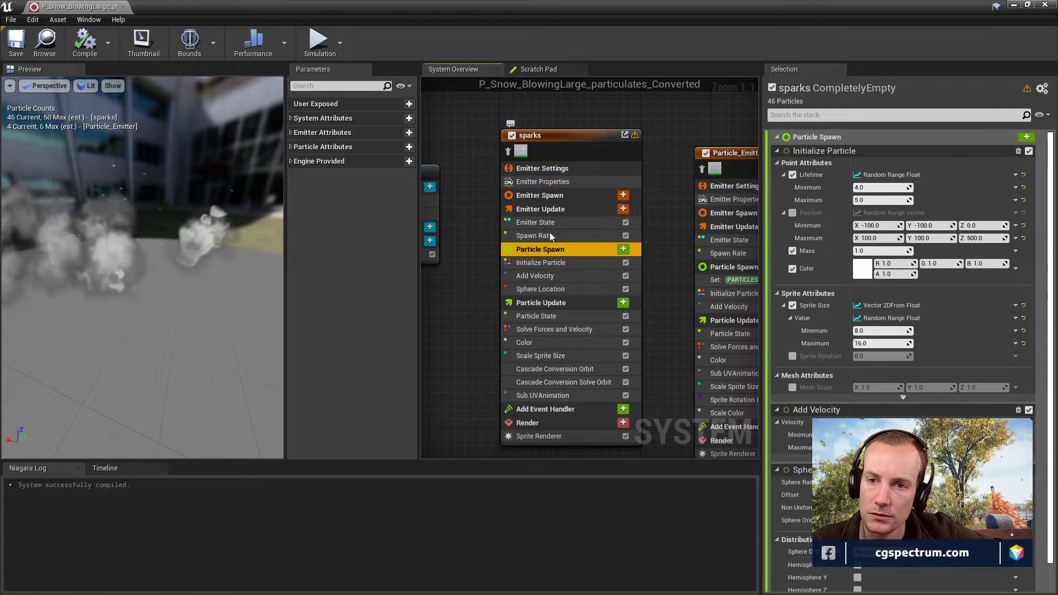
pyautogui.click(546, 169)
pyautogui.click(545, 177)
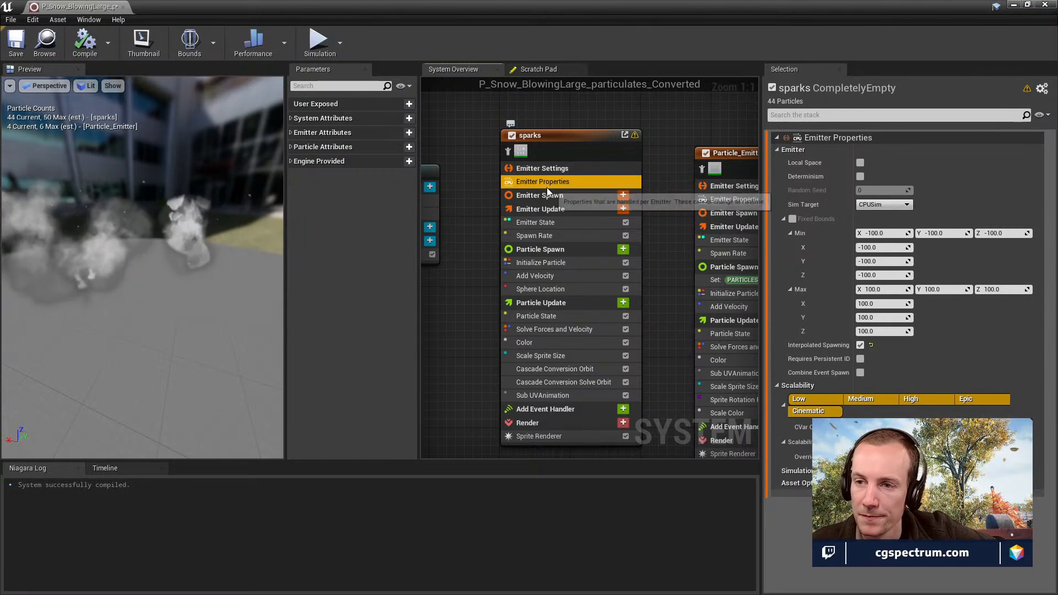
pyautogui.click(544, 197)
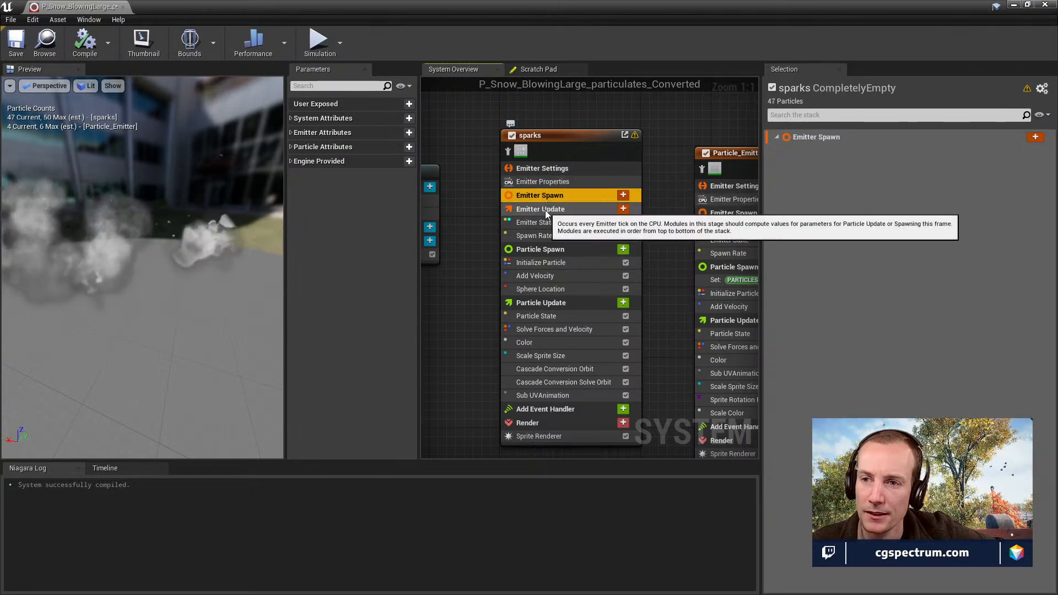
pyautogui.click(529, 208)
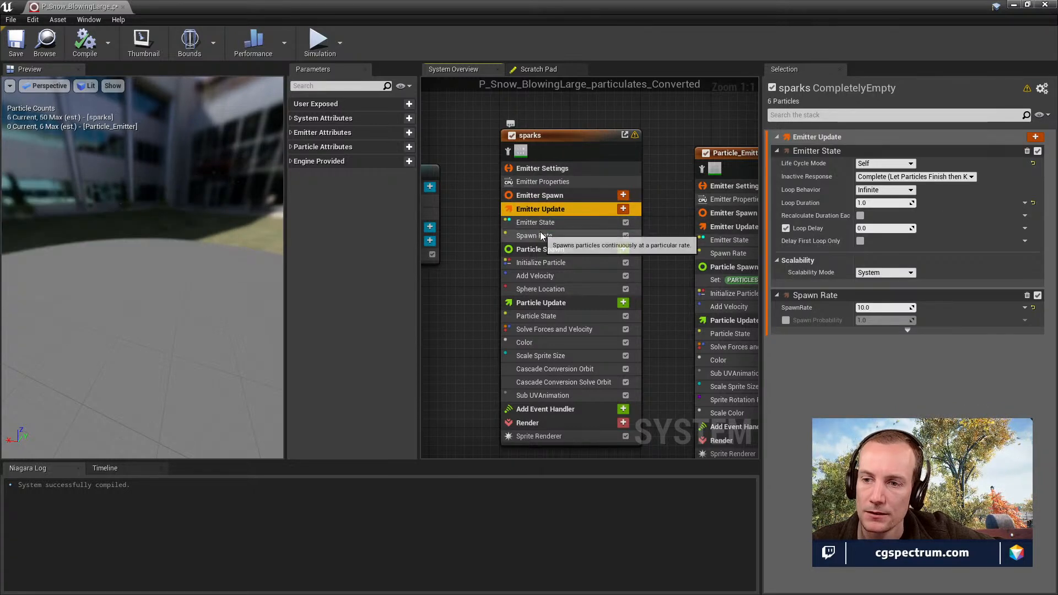
pyautogui.moveTo(642, 126); pyautogui.dragTo(659, 88, button='right')
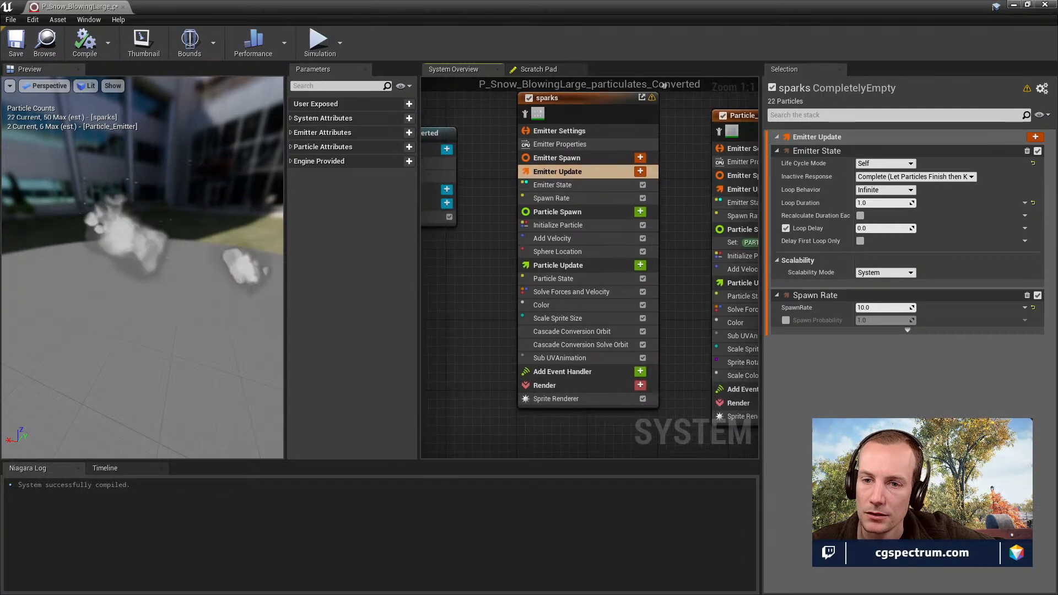
pyautogui.click(559, 186)
# Place the converted P_Snow_BlowingLarge_particulates Niagara system in the level, raise it to Z 200, and view the snow effect.
pyautogui.moveTo(573, 7); pyautogui.dragTo(553, 519)
pyautogui.moveTo(307, 444); pyautogui.dragTo(470, 257)
pyautogui.moveTo(468, 220); pyautogui.dragTo(468, 155)
pyautogui.moveTo(468, 155); pyautogui.dragTo(369, 157, button='right')
pyautogui.press('d')
pyautogui.moveTo(607, 191); pyautogui.dragTo(609, 191, button='right')
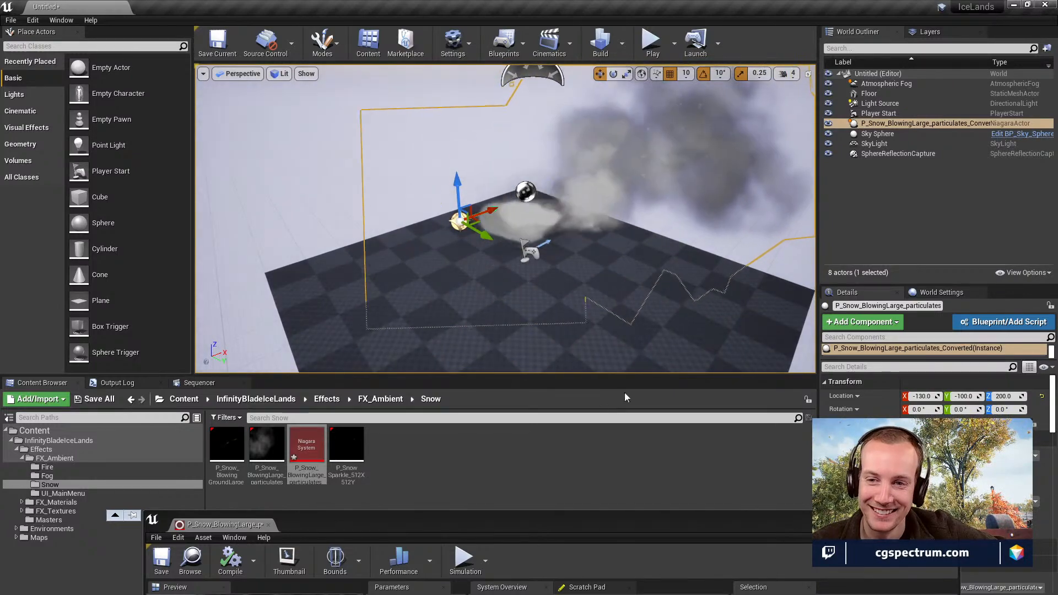
# Restore the Niagara editor to full screen and examine the sparks emitter's Color module with its alpha curve.
pyautogui.moveTo(560, 520); pyautogui.dragTo(568, 28)
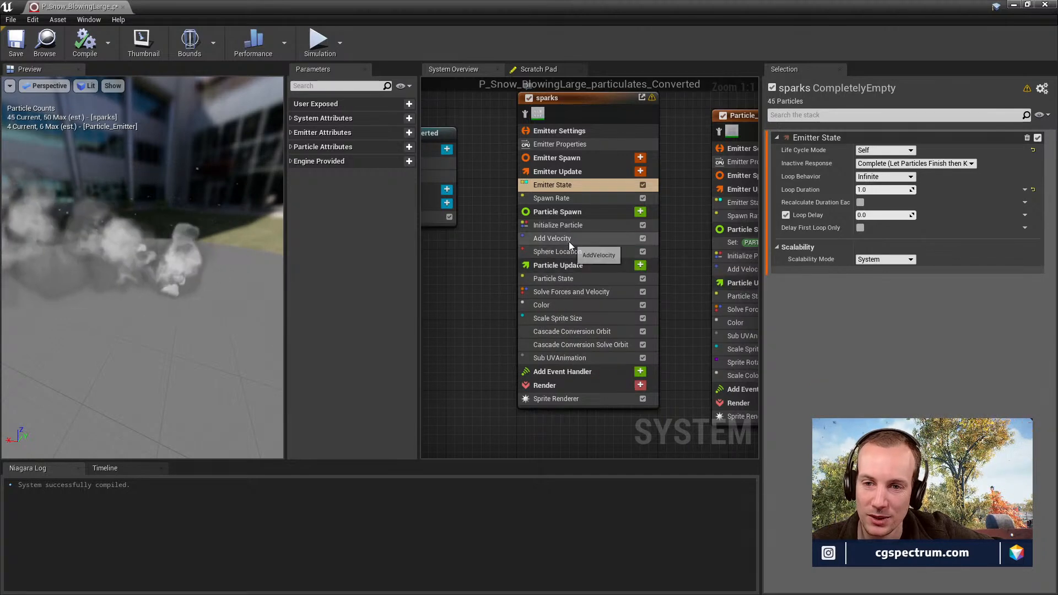
pyautogui.click(573, 306)
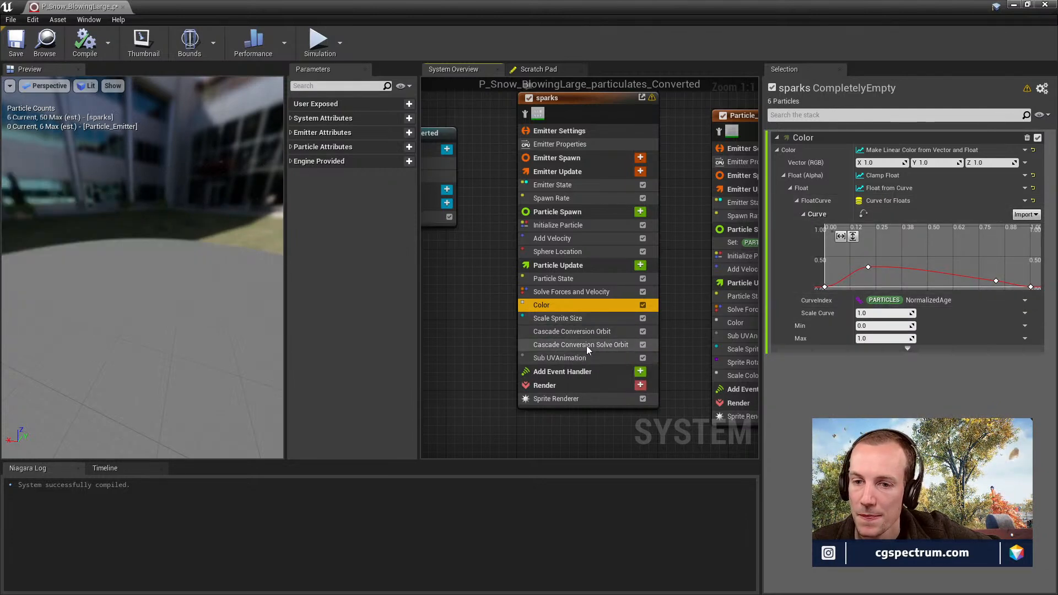
# Check the sparks emitter's Solve Forces and Velocity and Particle State modules, and search the addable Particle Update modules for "alp".
pyautogui.click(587, 292)
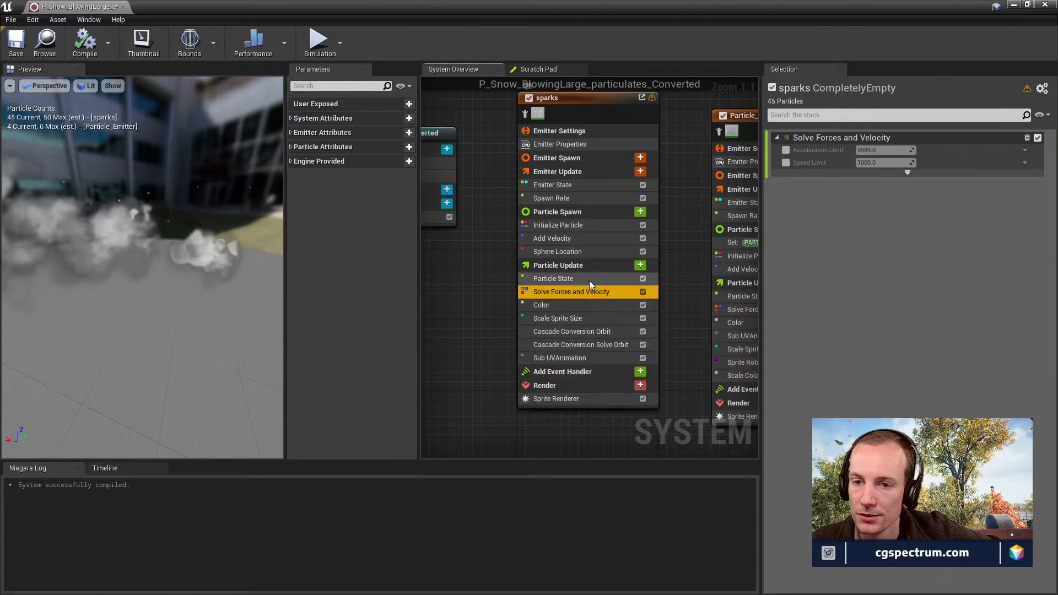
pyautogui.click(588, 280)
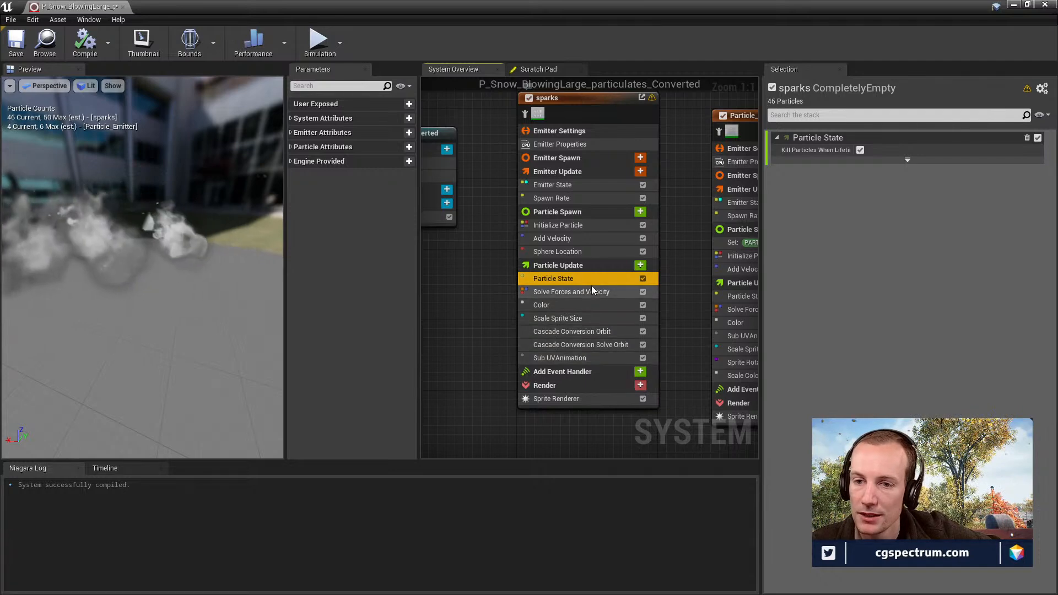
pyautogui.click(640, 265)
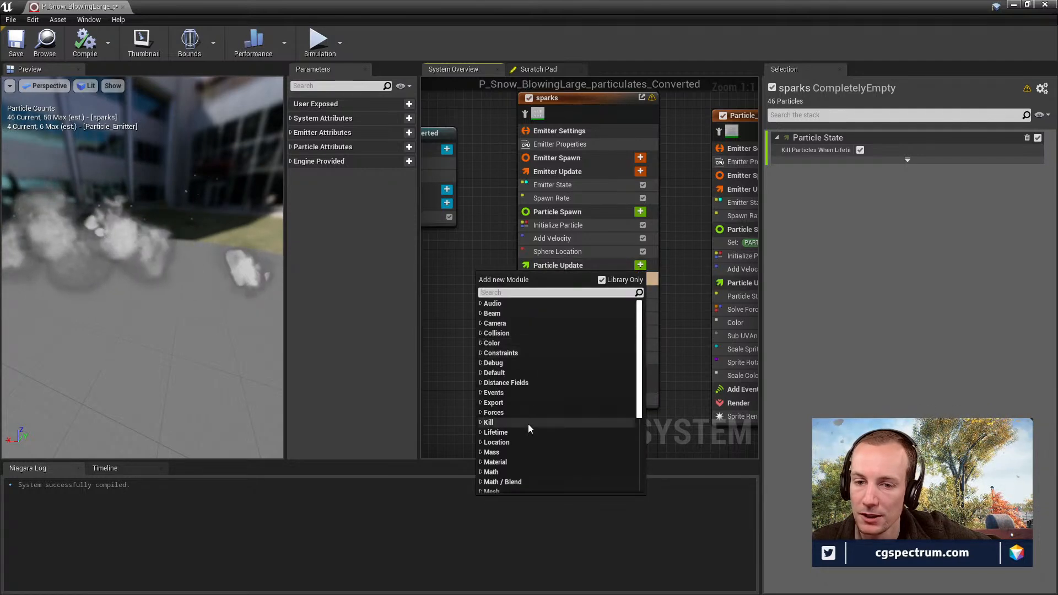
pyautogui.scroll(-2, 505, 332)
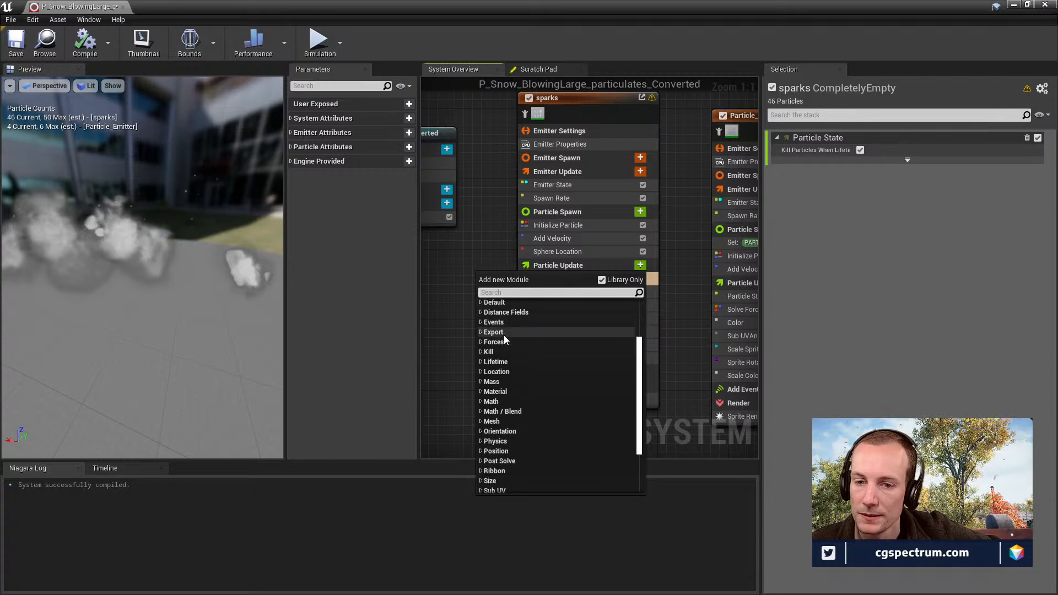
pyautogui.write('alp')
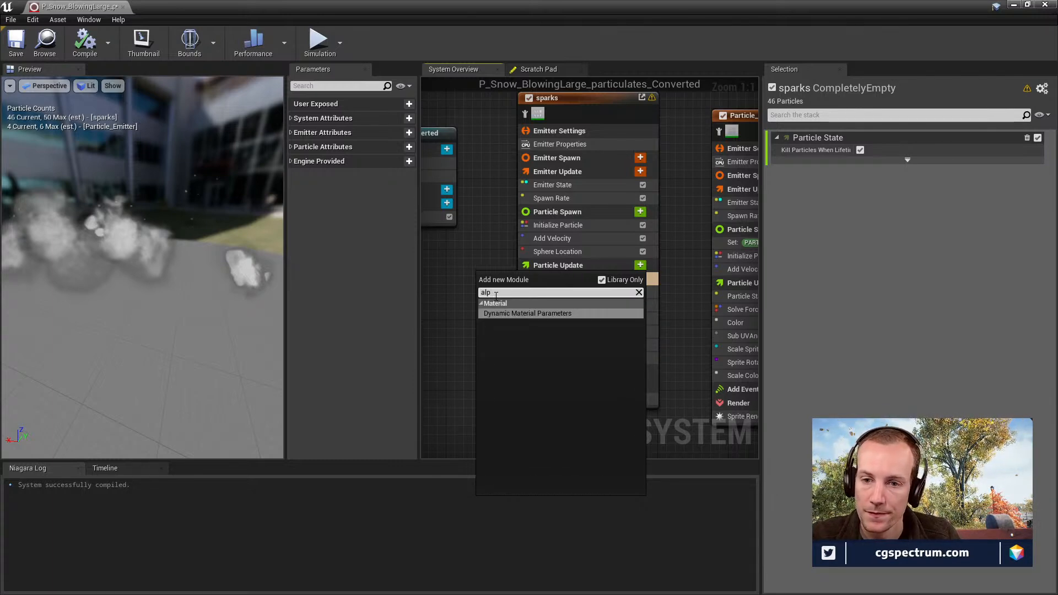
pyautogui.press('BackSpace')
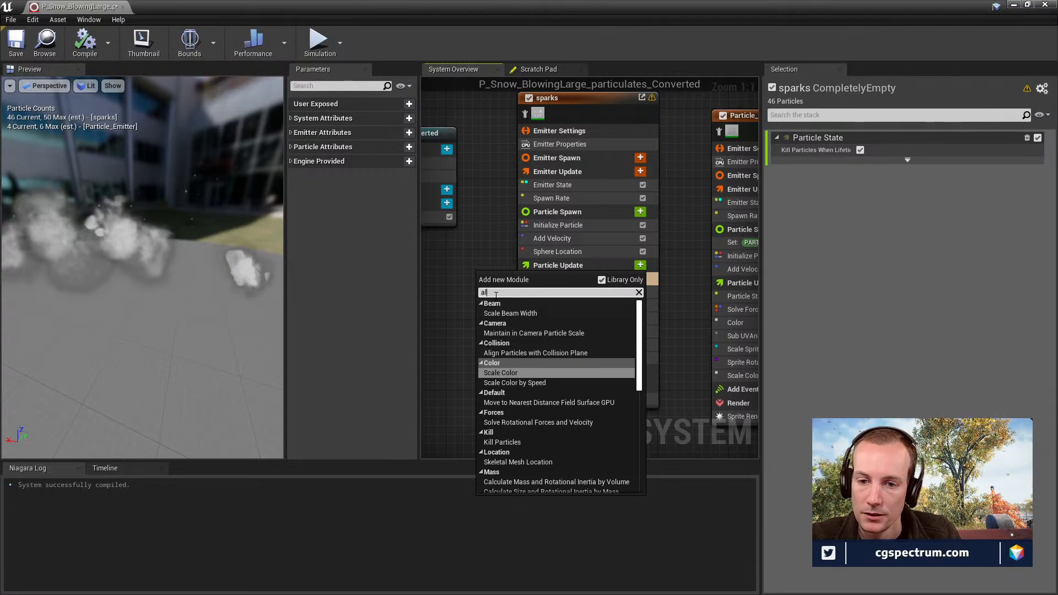
pyautogui.press('BackSpace')
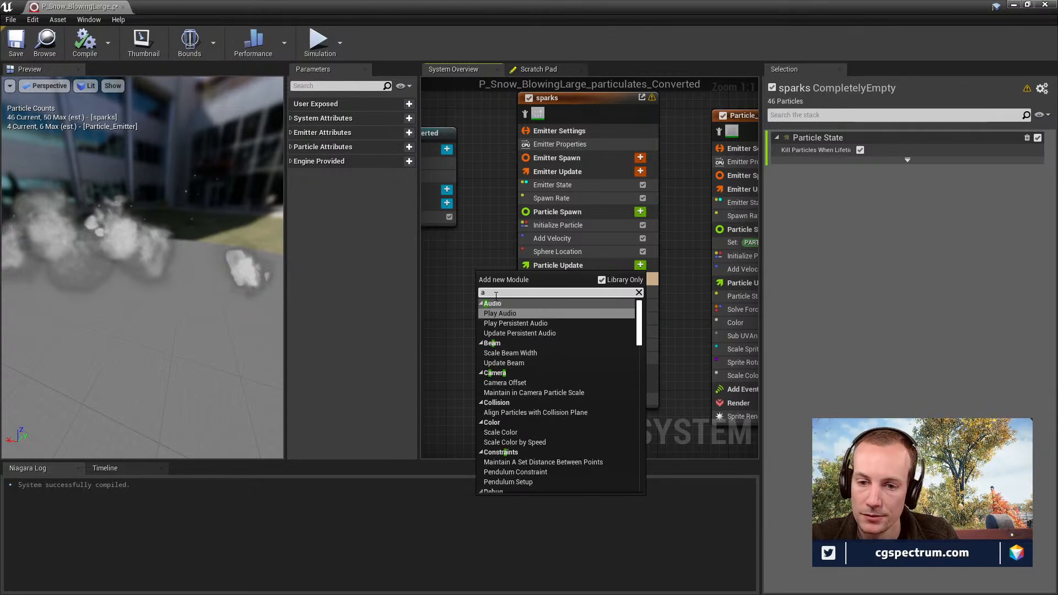
pyautogui.press('BackSpace')
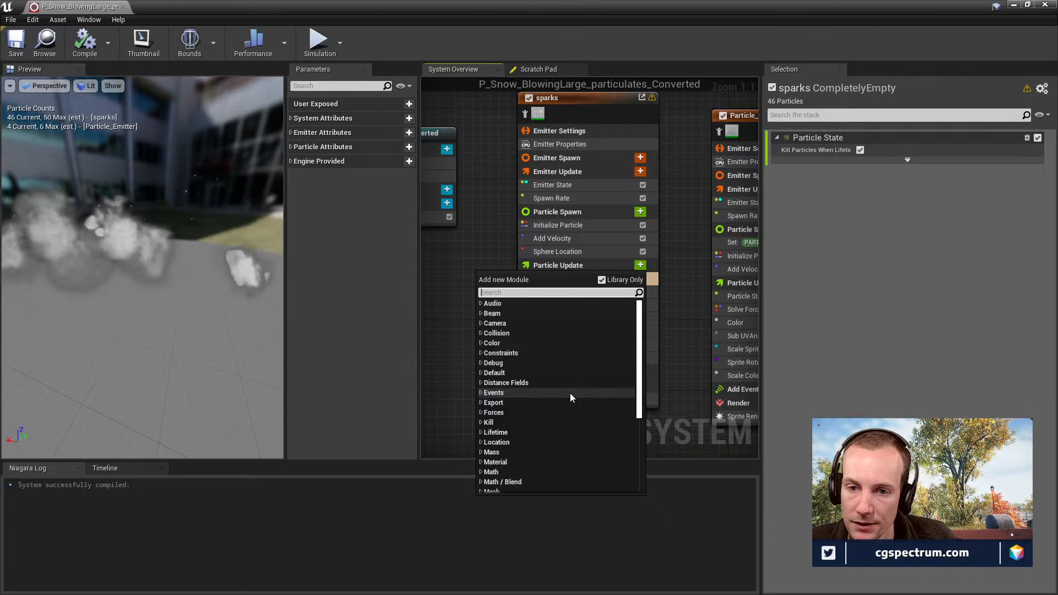
# Search the addable Particle Update modules for "op" and clear the search.
pyautogui.scroll(-2, 568, 395)
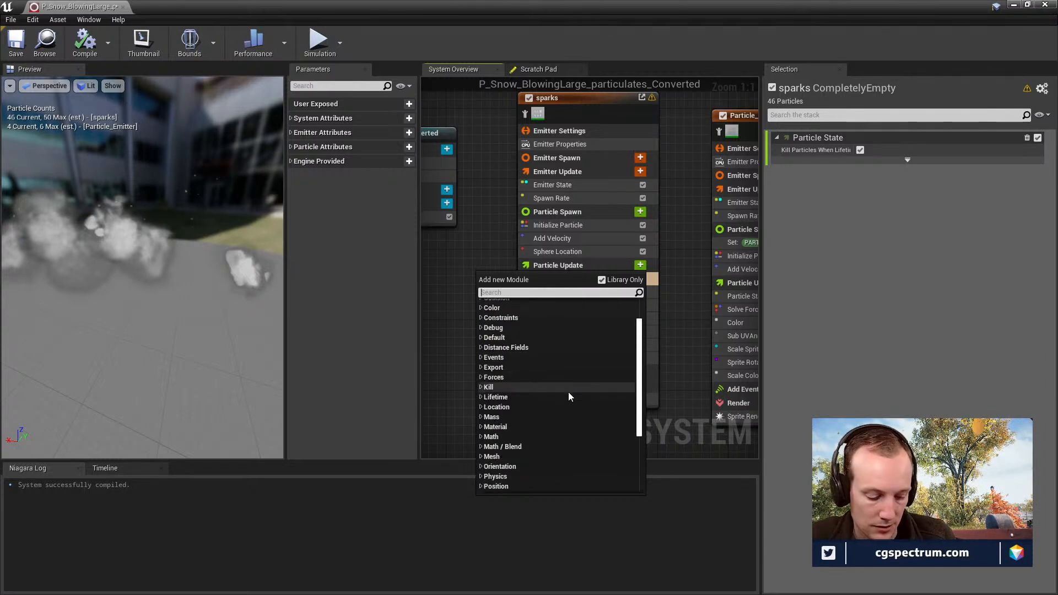
pyautogui.write('op')
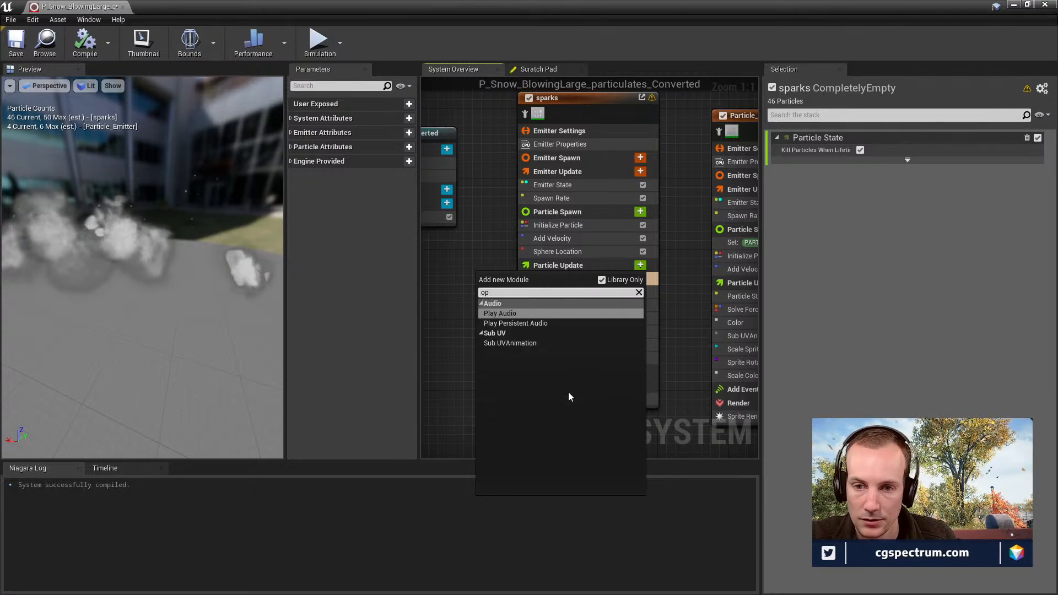
pyautogui.press('BackSpace')
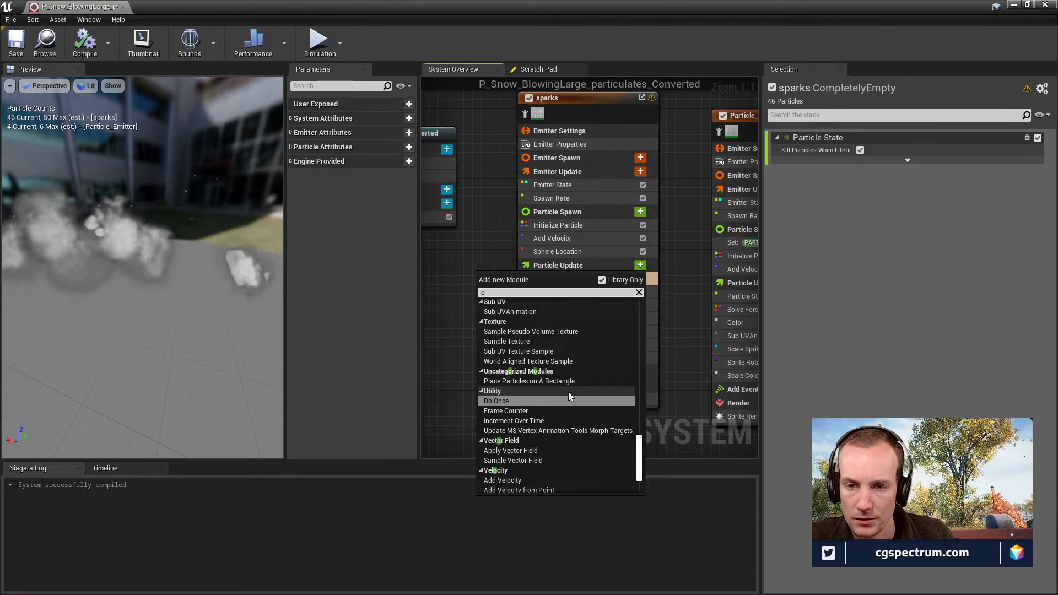
pyautogui.press('BackSpace')
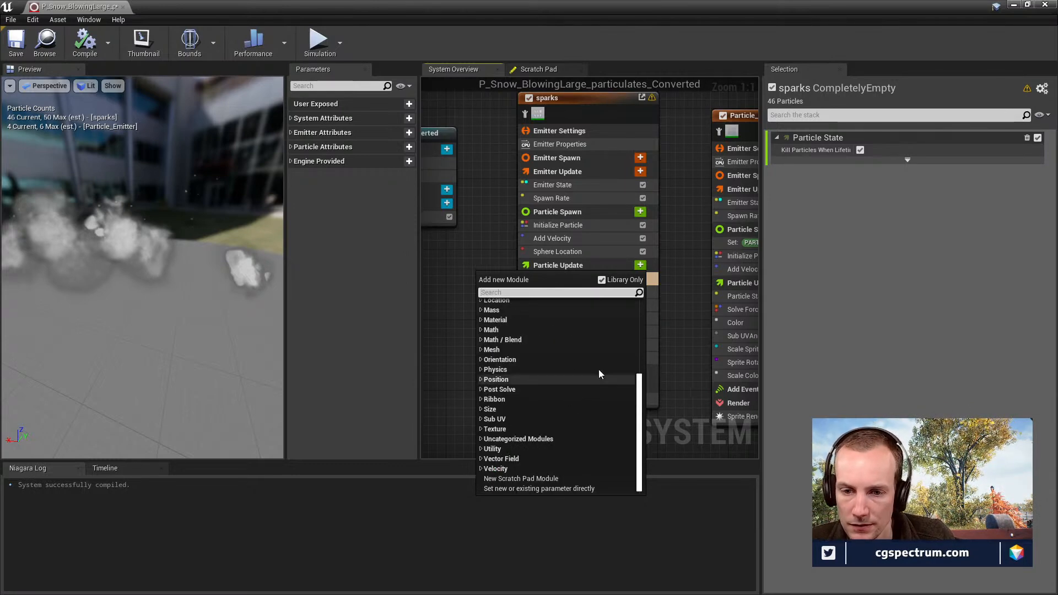
# Browse the module categories available for Particle Update, including Texture and Color, and close the list without adding a module.
pyautogui.click(482, 429)
pyautogui.scroll(-2, 582, 451)
pyautogui.scroll(5, 577, 444)
pyautogui.scroll(3, 546, 410)
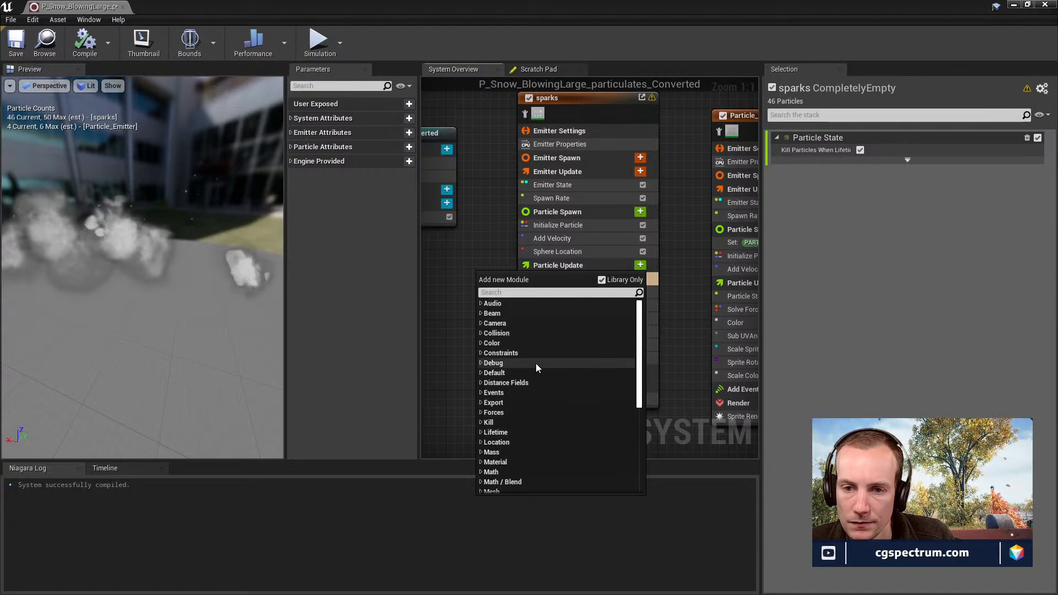
pyautogui.click(492, 343)
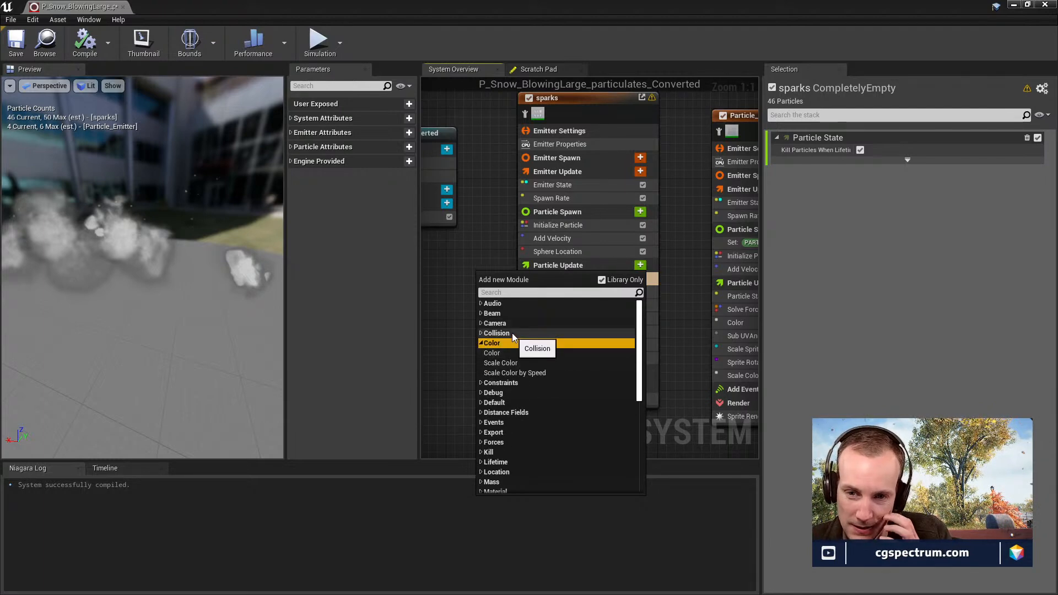
pyautogui.scroll(-3, 534, 366)
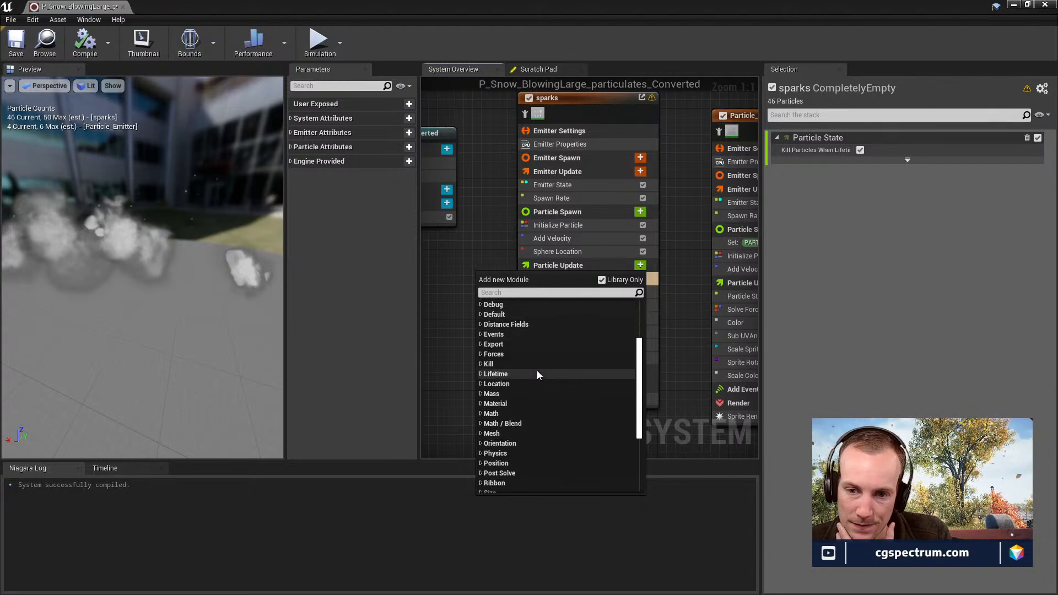
pyautogui.scroll(-3, 539, 369)
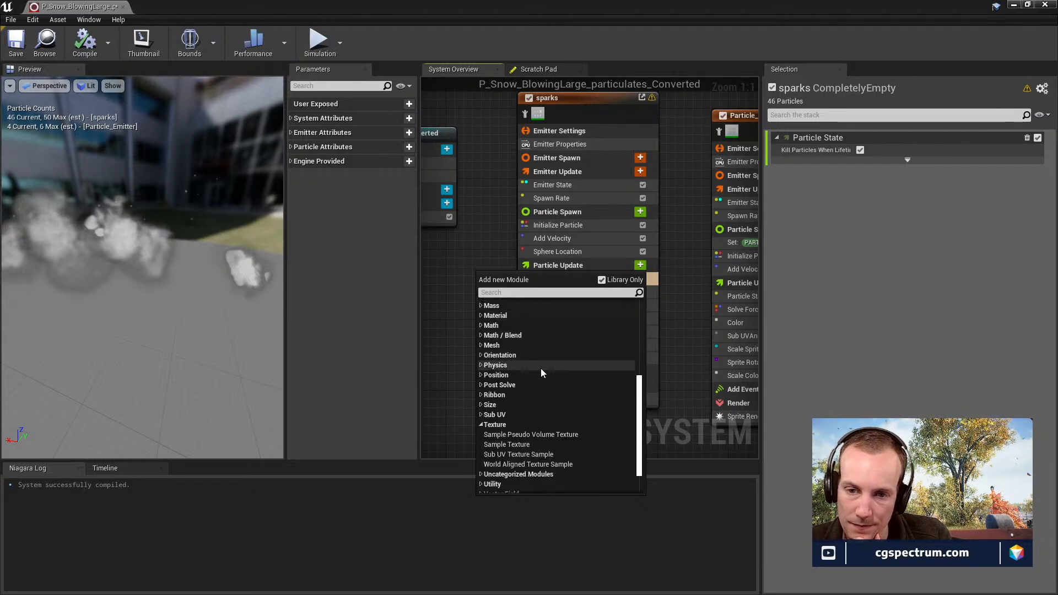
pyautogui.scroll(-2, 540, 369)
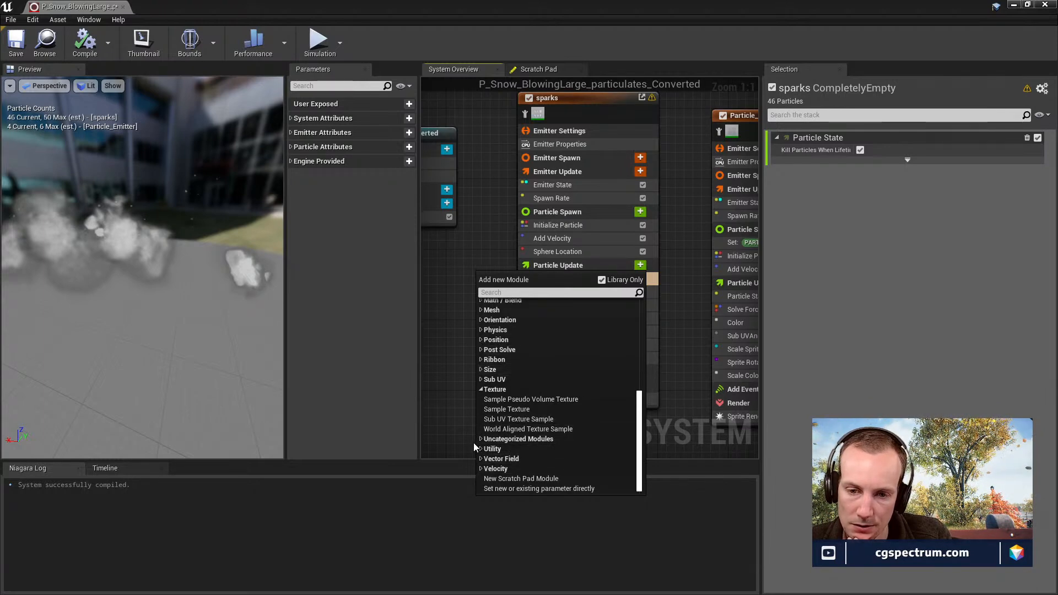
pyautogui.scroll(5, 530, 435)
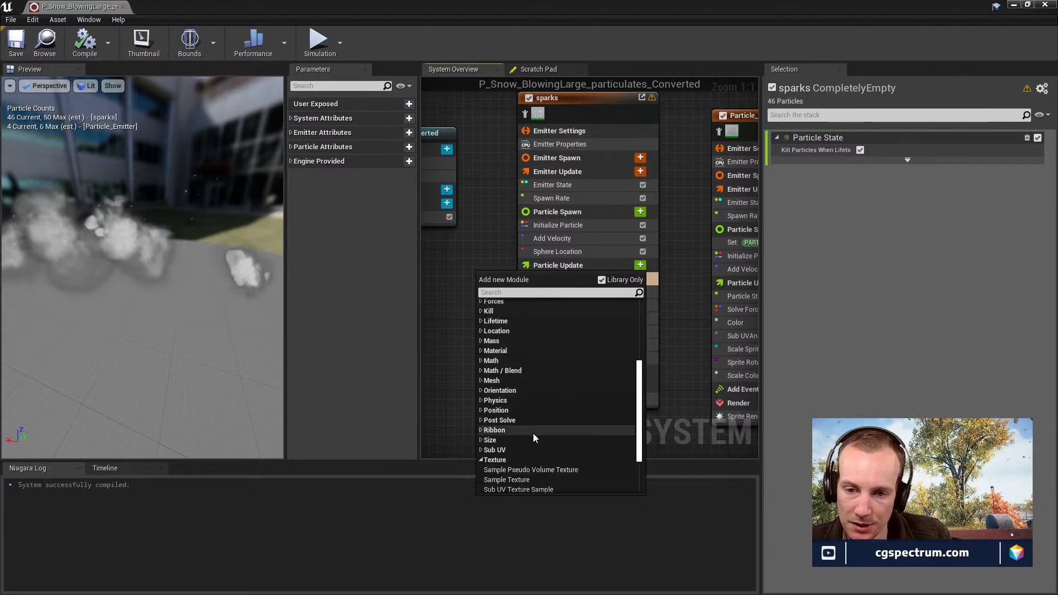
pyautogui.scroll(2, 528, 429)
pyautogui.click(663, 209)
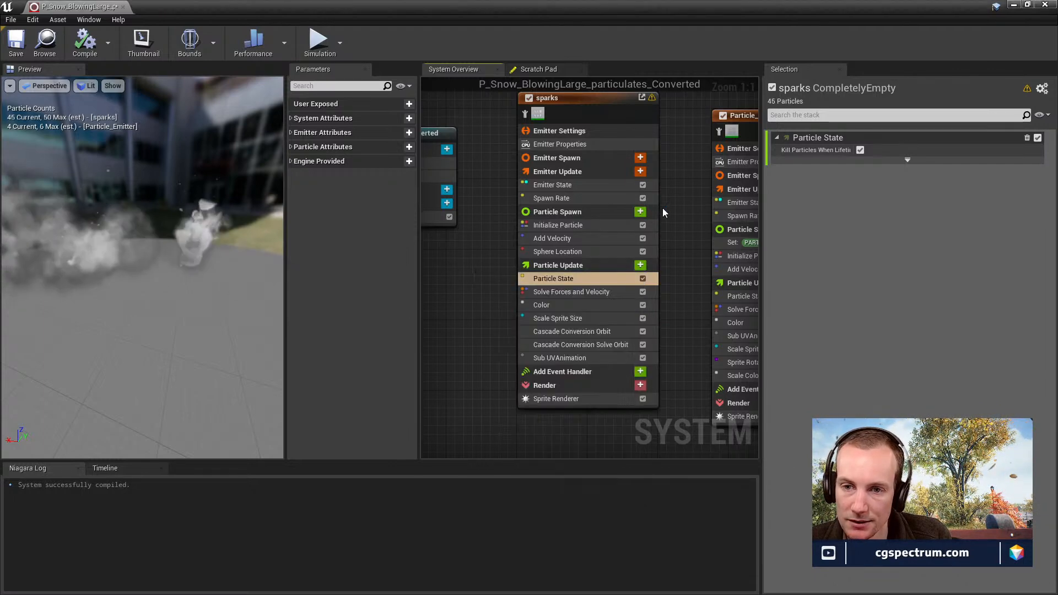
# Examine the sparks emitter's Emitter State, Spawn Rate and Particle Spawn settings, including the Initialize Particle attributes.
pyautogui.click(566, 186)
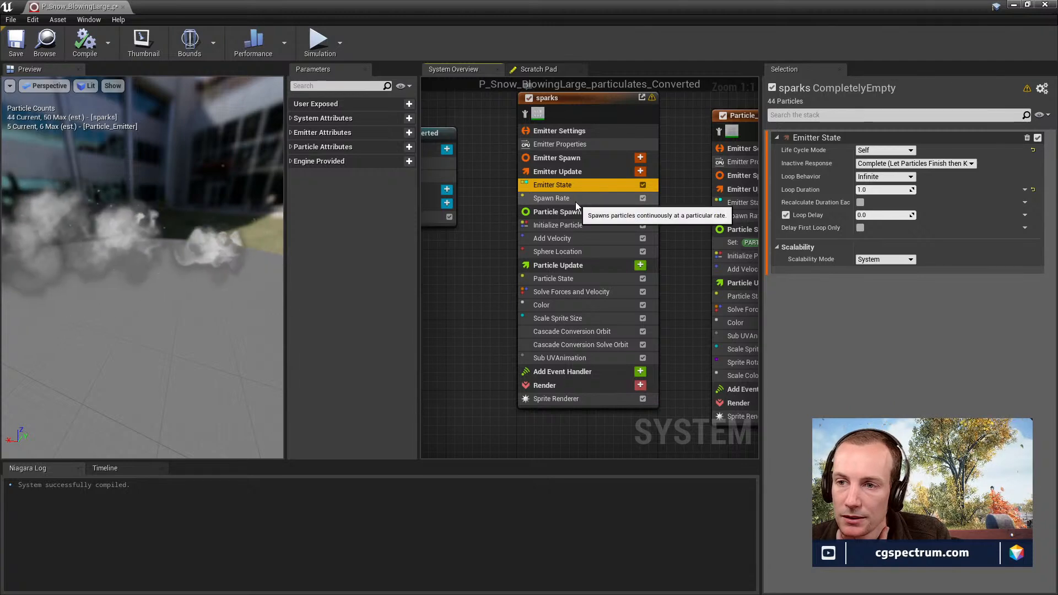
pyautogui.click(576, 199)
pyautogui.click(576, 214)
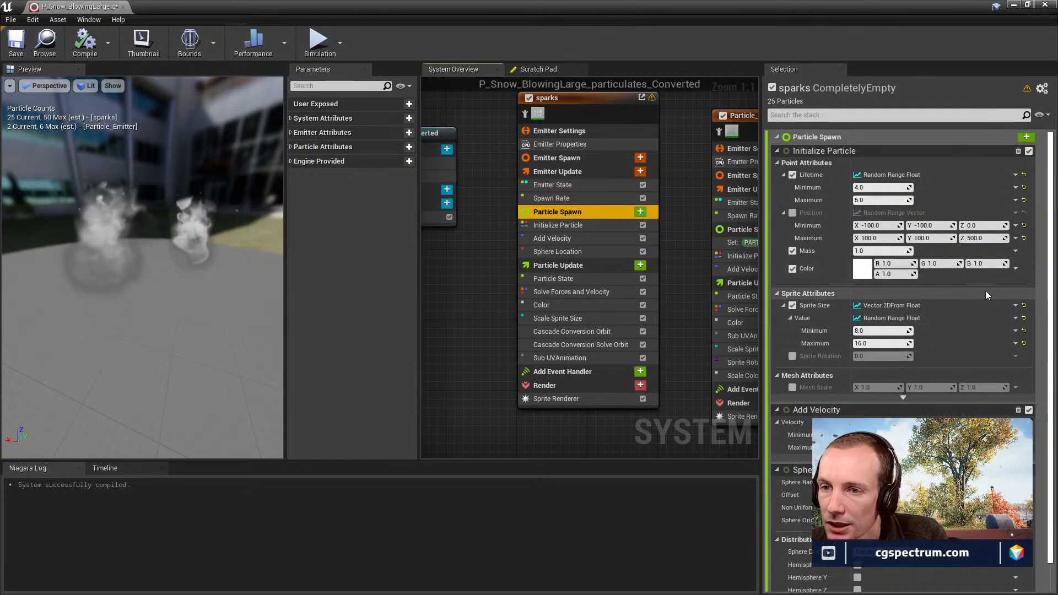
pyautogui.scroll(3, 972, 322)
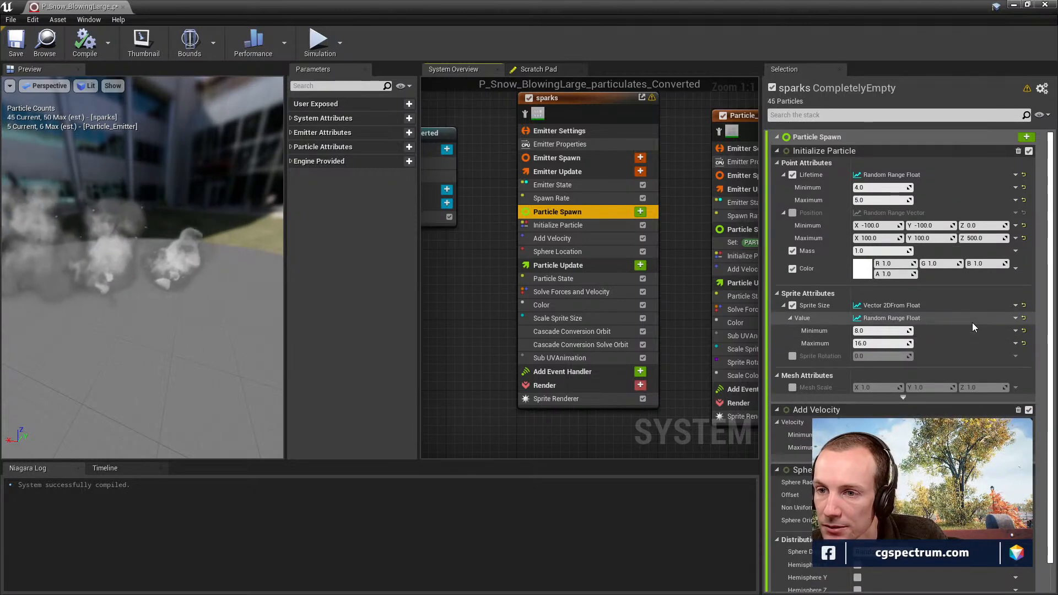
pyautogui.scroll(-1, 972, 322)
pyautogui.scroll(1, 972, 322)
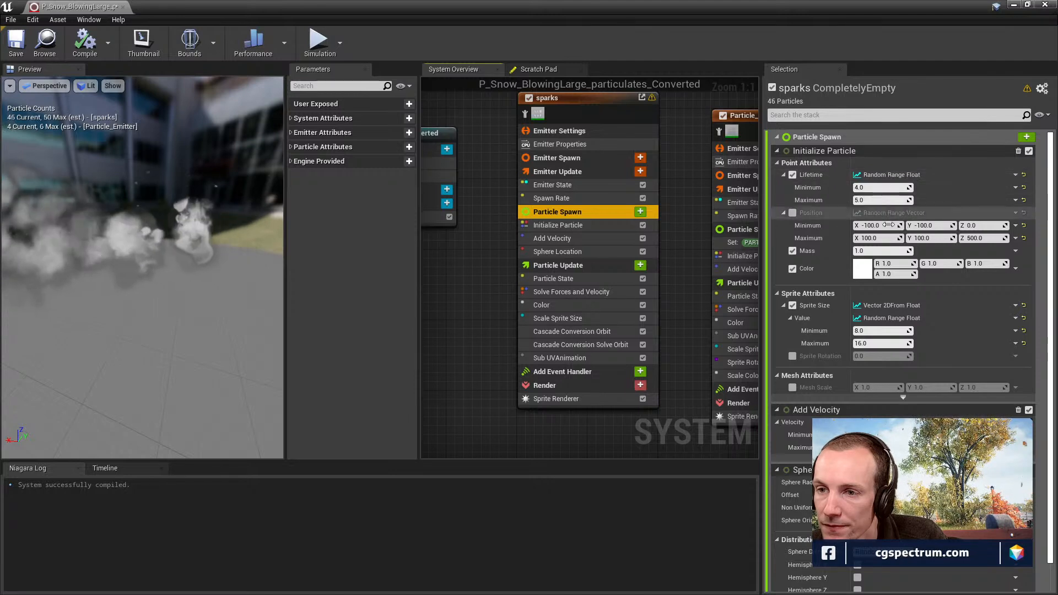
pyautogui.scroll(-1, 908, 277)
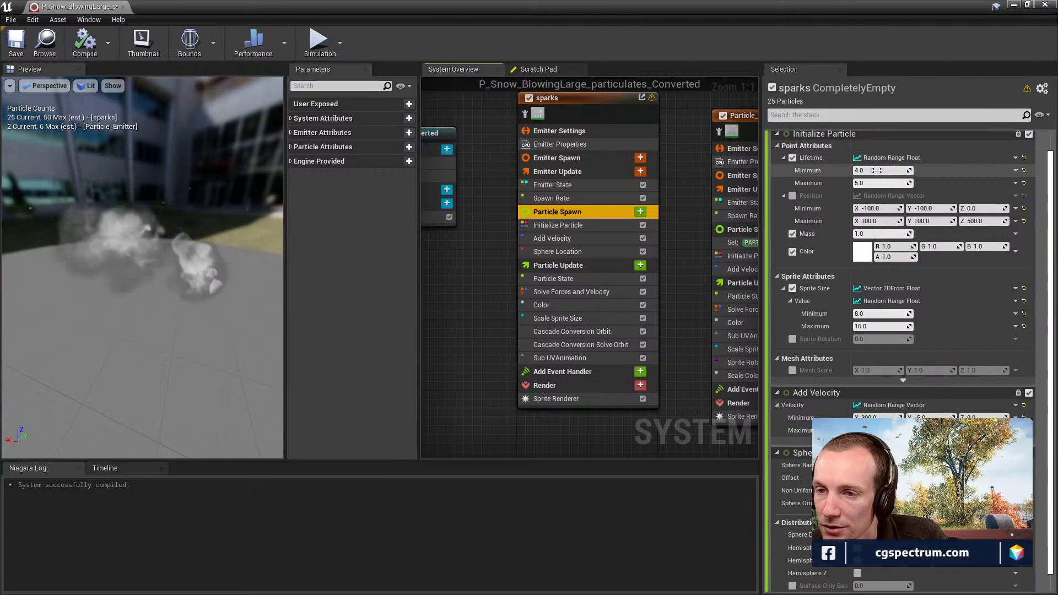
# Try the Initialize Particle color's alpha at 0.5 and 0.1 in the sparks emitter, and leave it at 0.
pyautogui.scroll(-1, 902, 274)
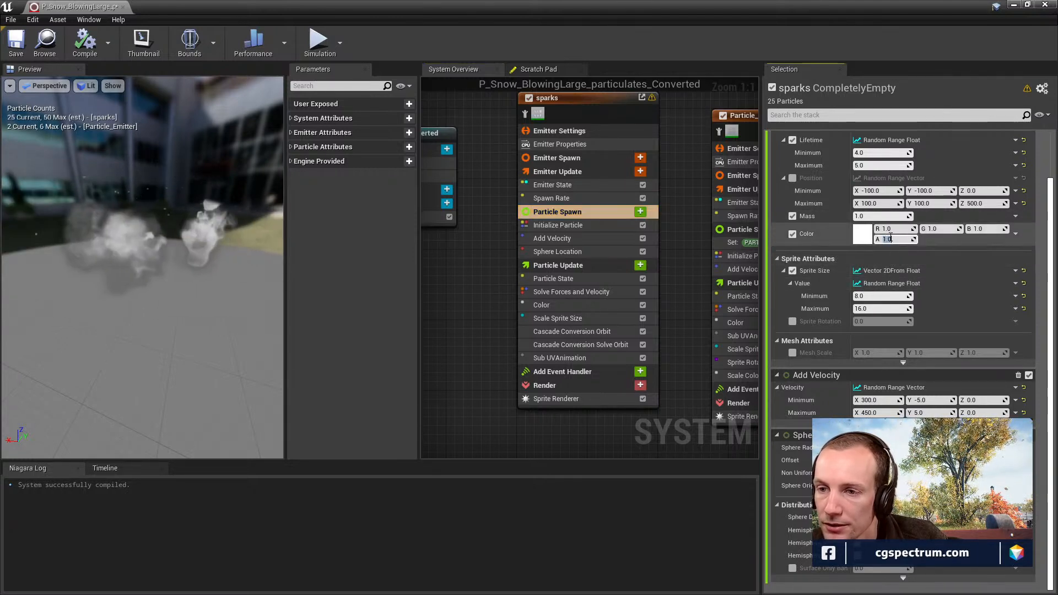
pyautogui.write('0.5')
pyautogui.press('Return')
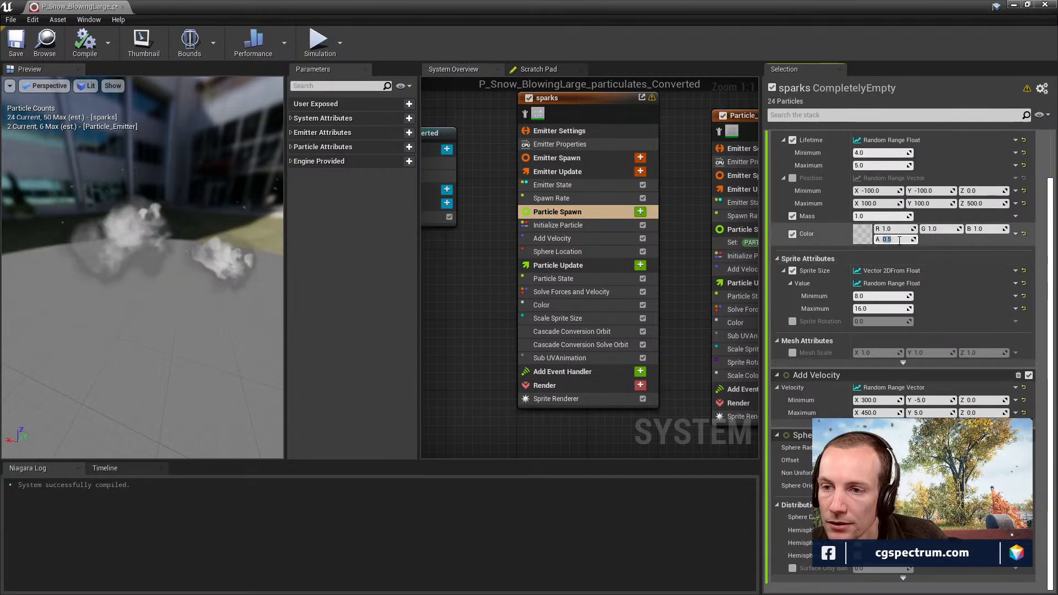
pyautogui.press('BackSpace')
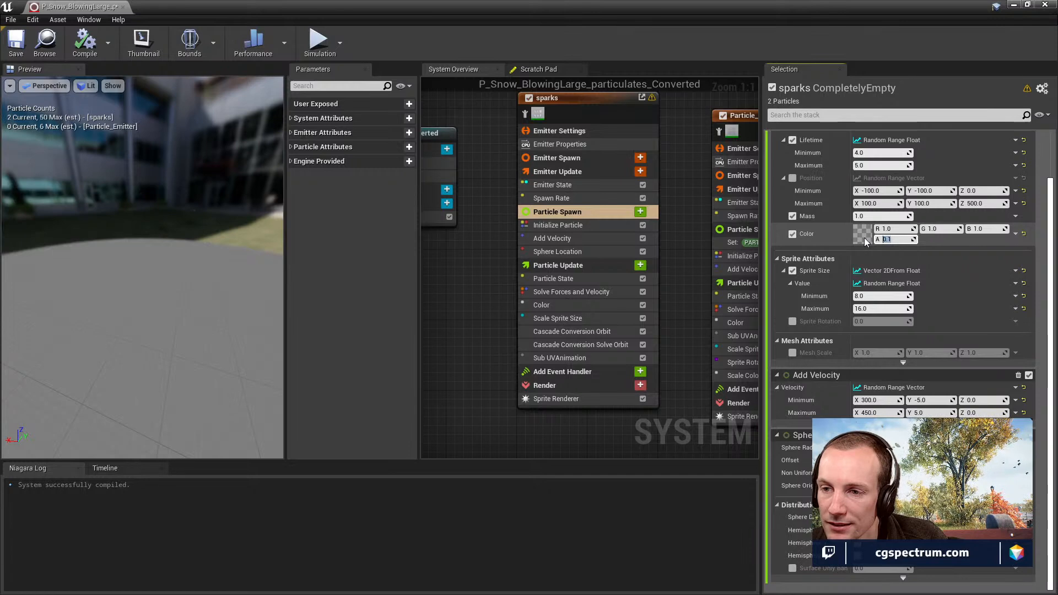
pyautogui.write('0')
pyautogui.press('Return')
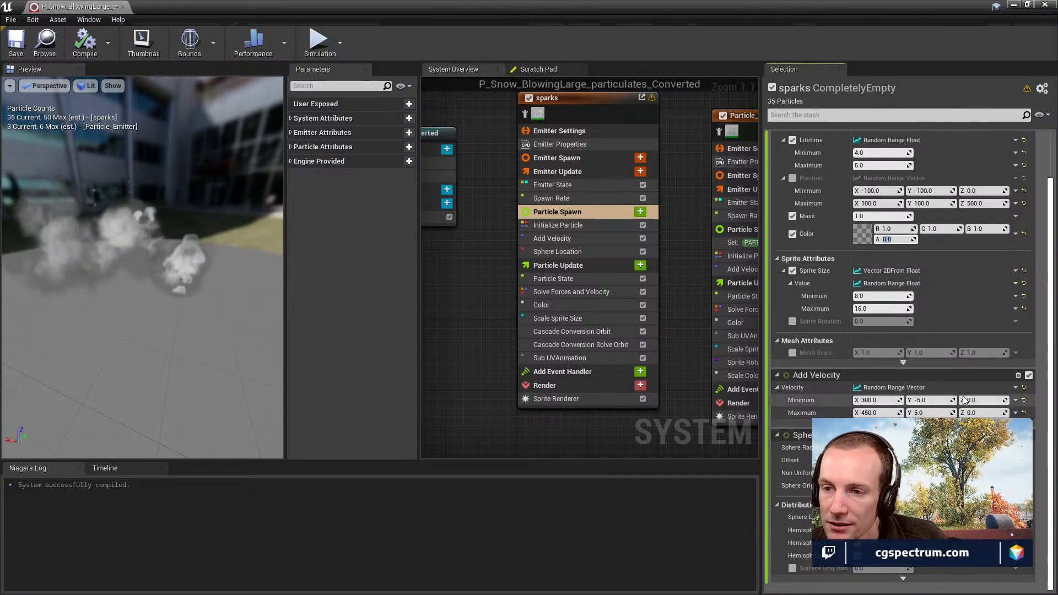
pyautogui.click(939, 228)
pyautogui.write('0')
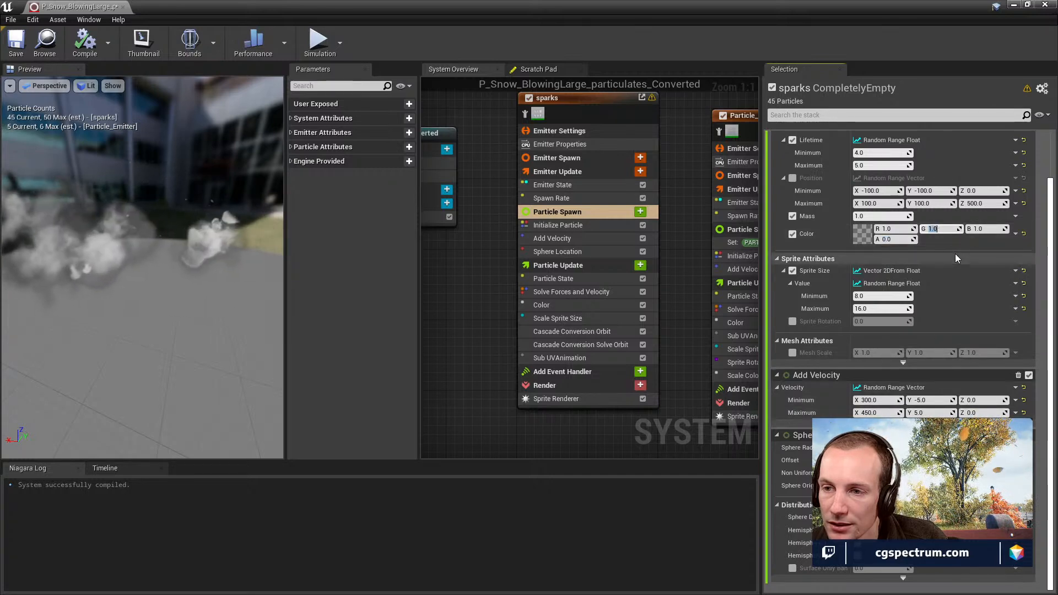
pyautogui.press('Return')
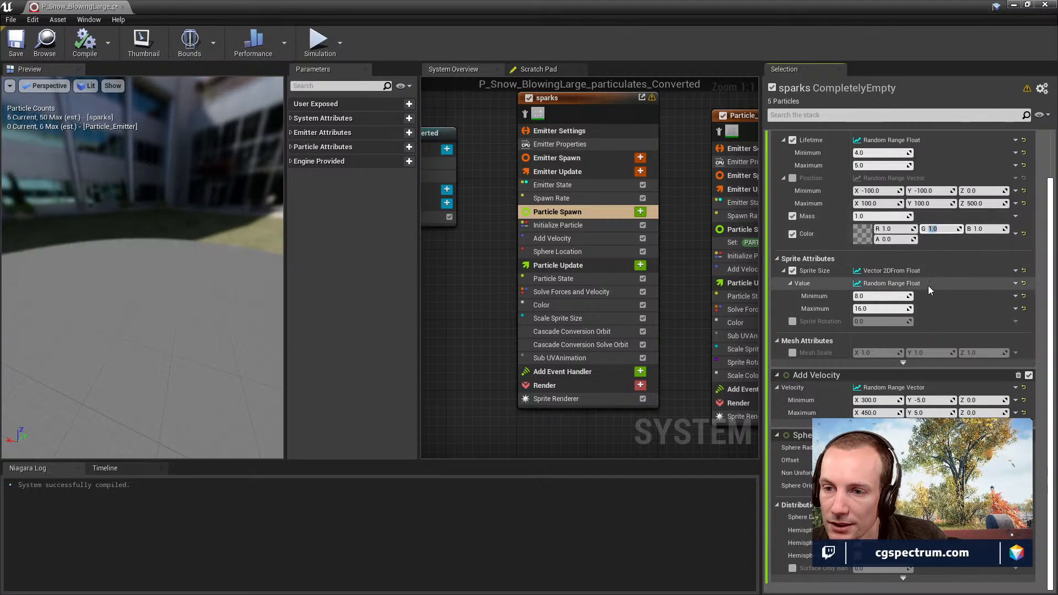
# Examine the sparks emitter's Render stage and its Sub UVAnimation, Cascade Conversion Solve Orbit and Cascade Conversion Orbit modules.
pyautogui.scroll(2, 909, 248)
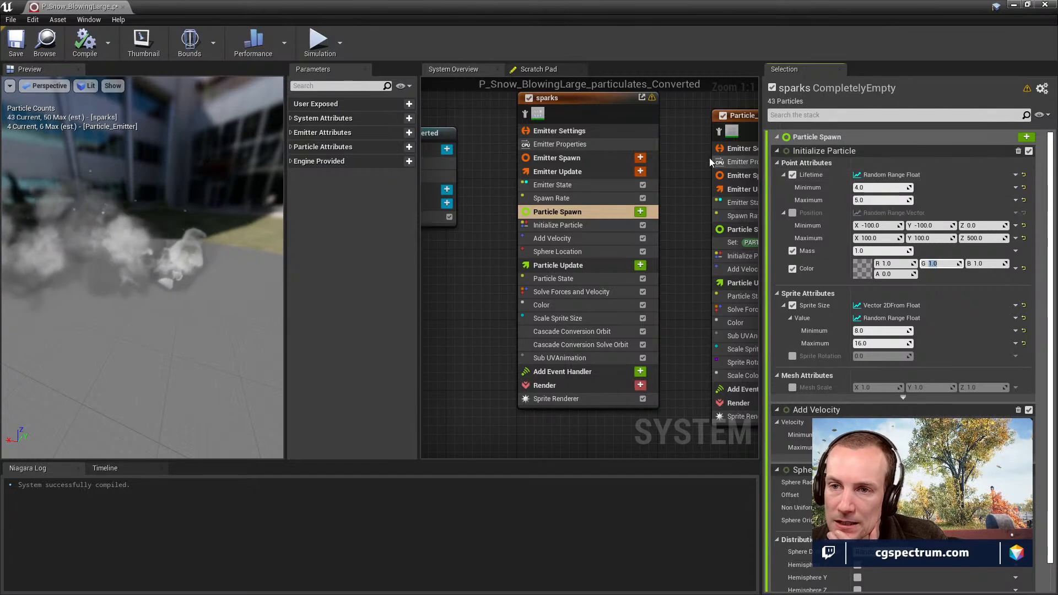
pyautogui.scroll(-2, 881, 231)
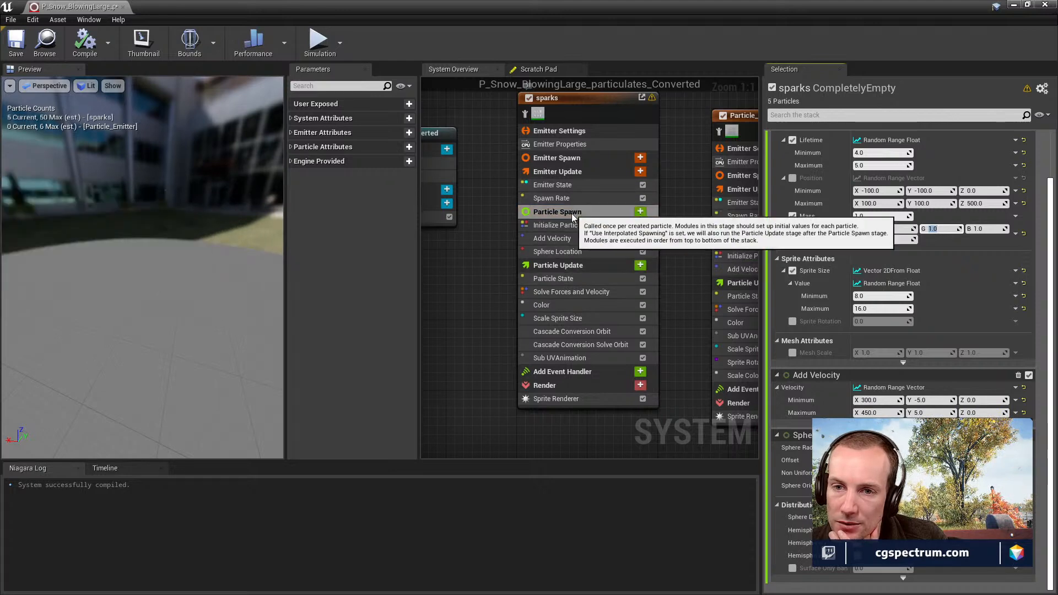
pyautogui.click(564, 386)
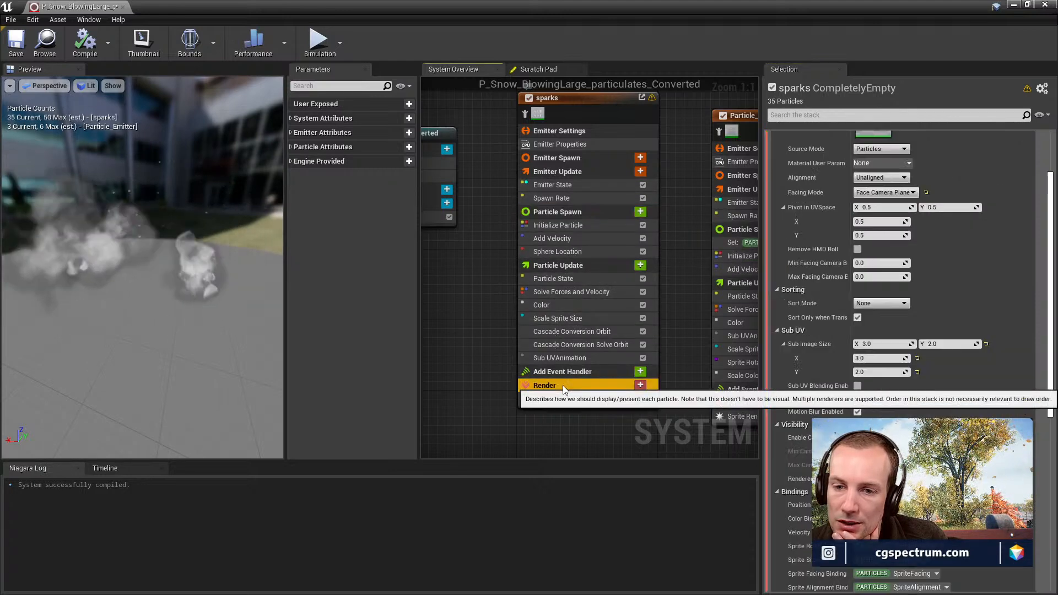
pyautogui.click(576, 359)
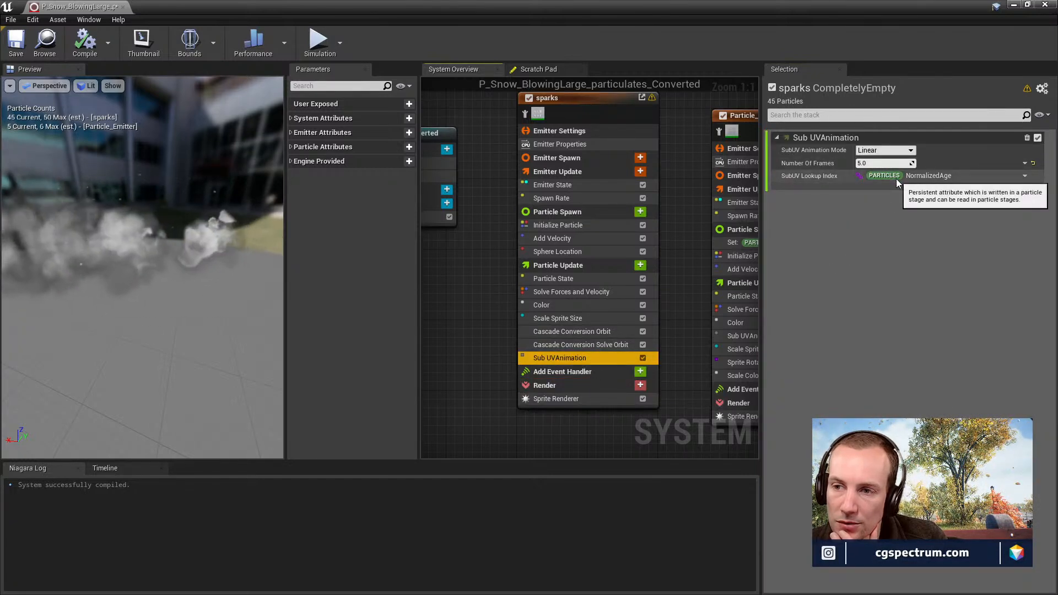
pyautogui.click(593, 348)
pyautogui.click(586, 334)
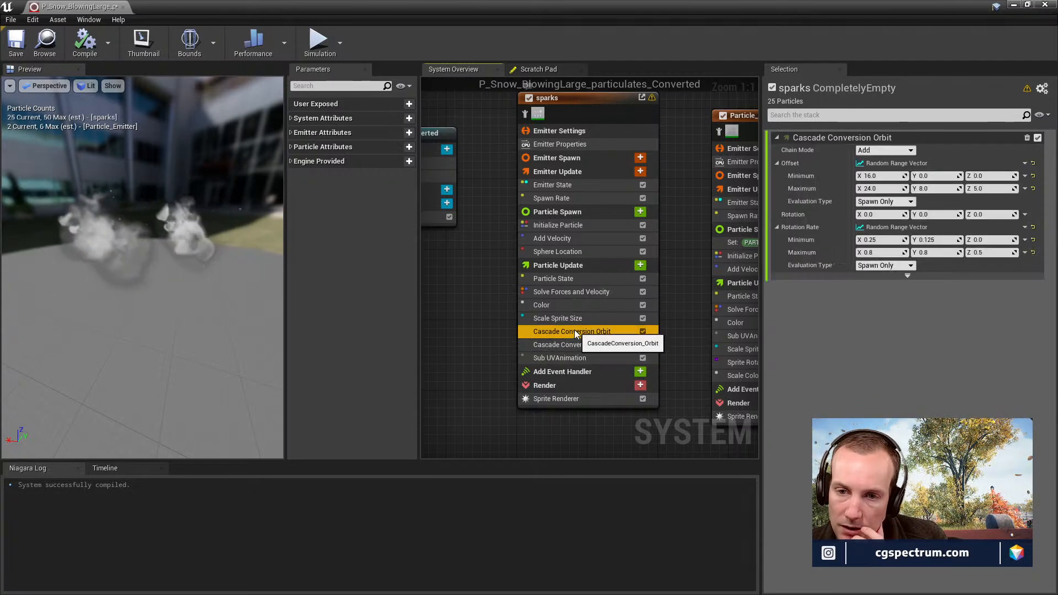
# Examine the sparks emitter's Scale Sprite Size, Color and Sub UVAnimation modules.
pyautogui.click(564, 318)
pyautogui.click(553, 305)
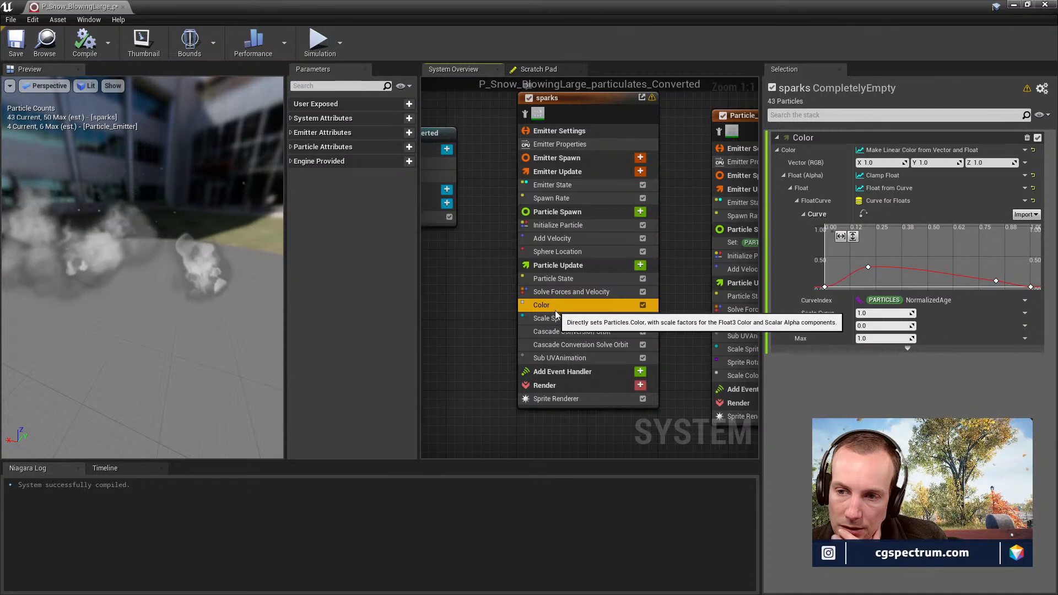
pyautogui.click(581, 356)
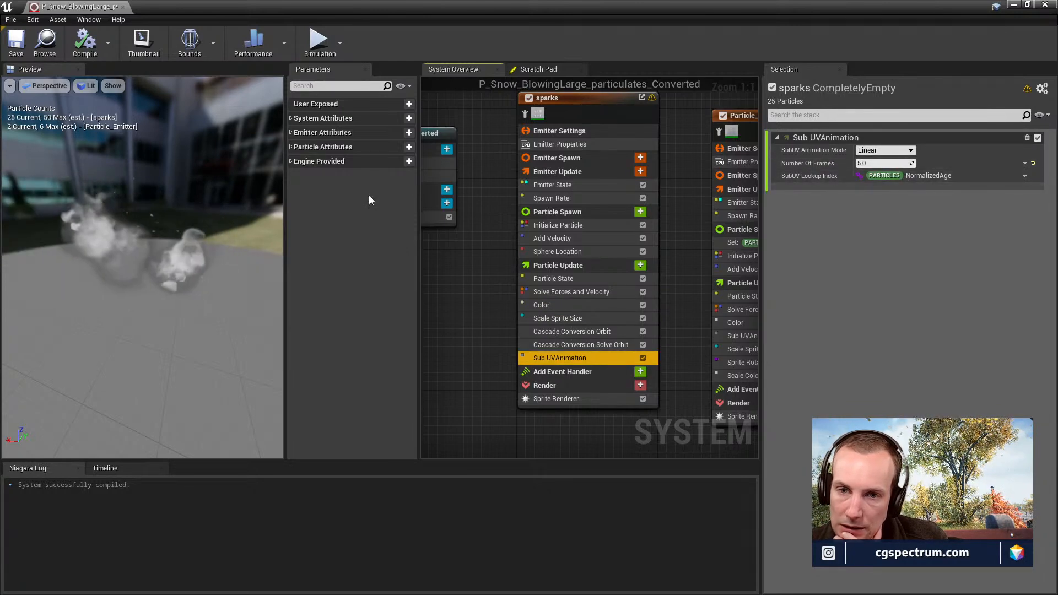
# Compile and save the converted blowing-snow Niagara system, and return to the level's Snow effects folder.
pyautogui.click(85, 41)
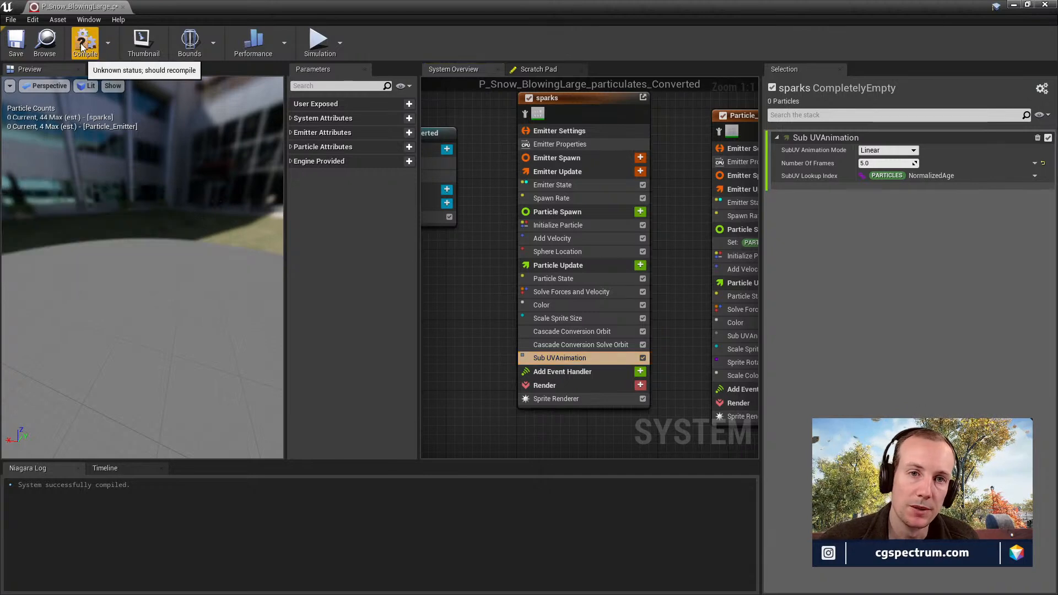
pyautogui.click(17, 41)
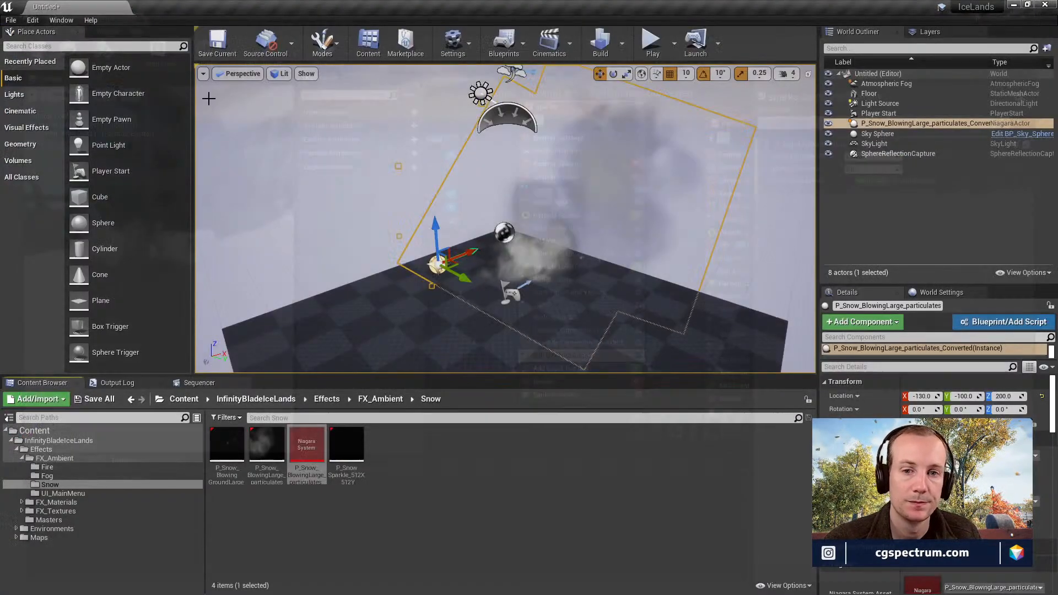
pyautogui.click(427, 536)
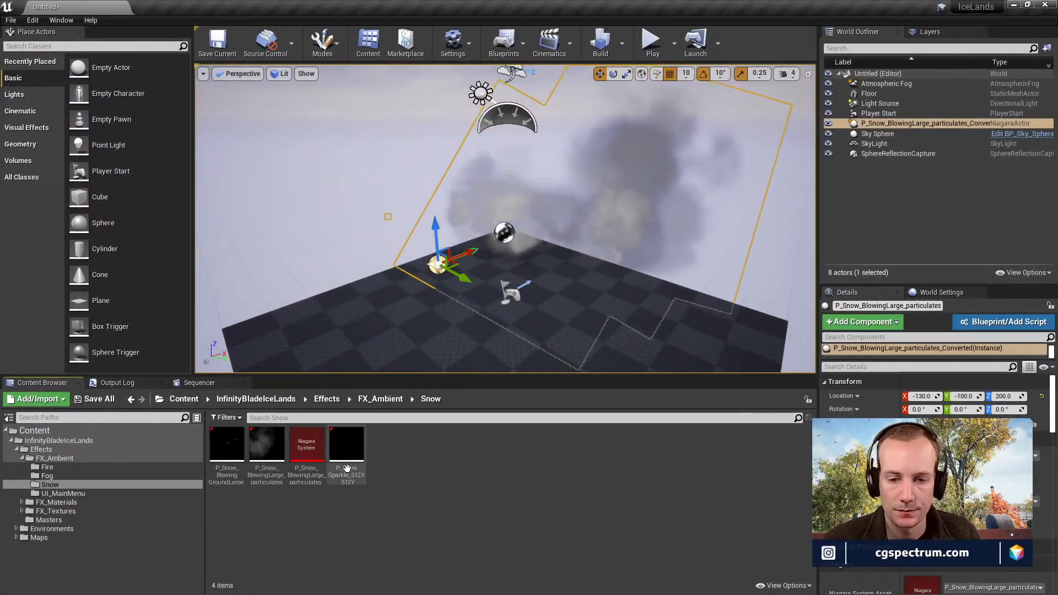
# Browse the FX_Materials and FX_Textures folders, including the Smoke and Ice textures.
pyautogui.click(74, 499)
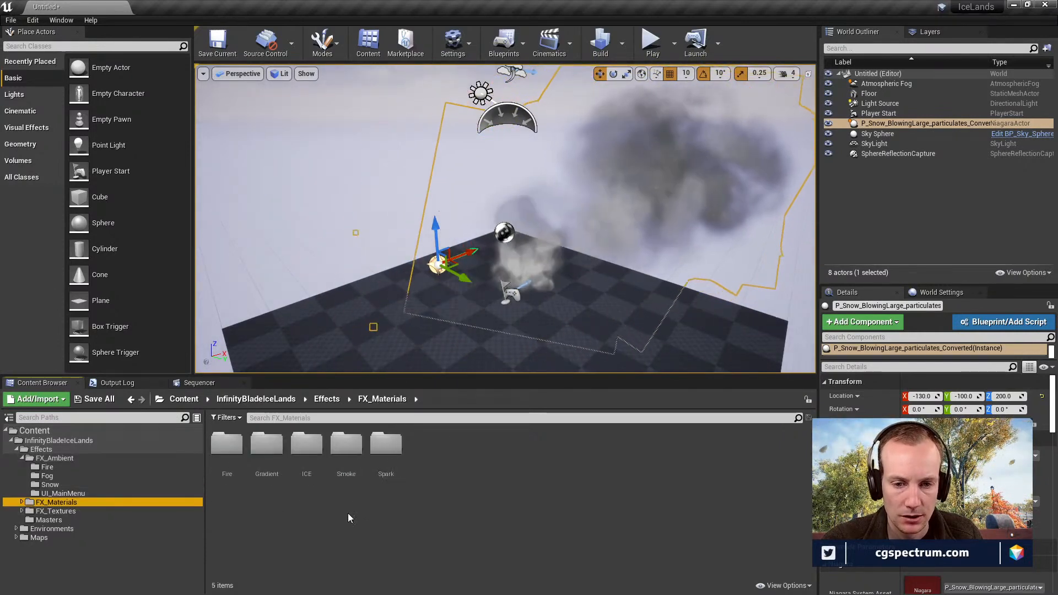
pyautogui.click(75, 510)
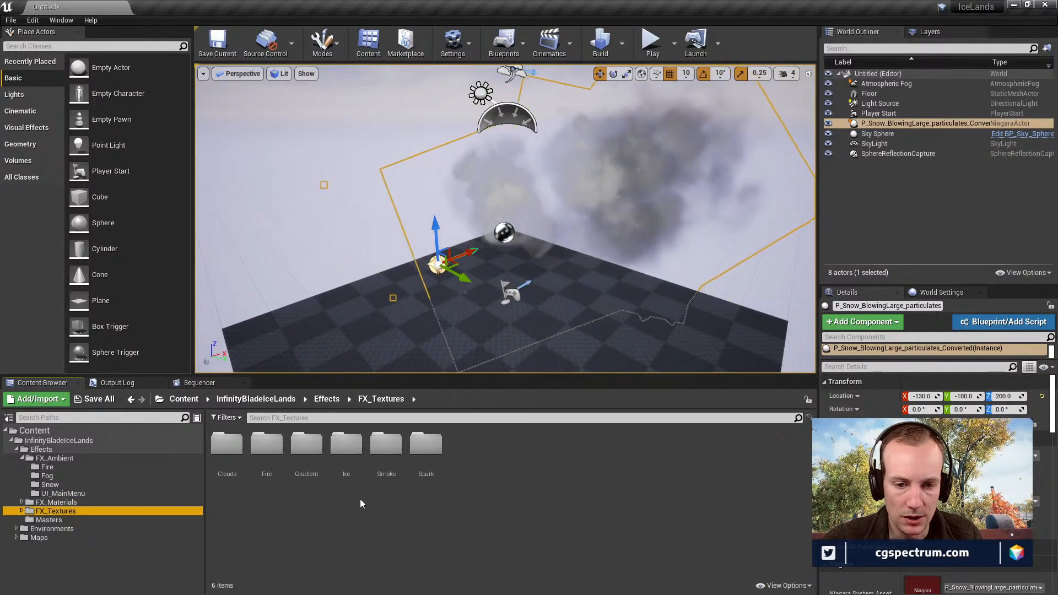
pyautogui.doubleClick(386, 449)
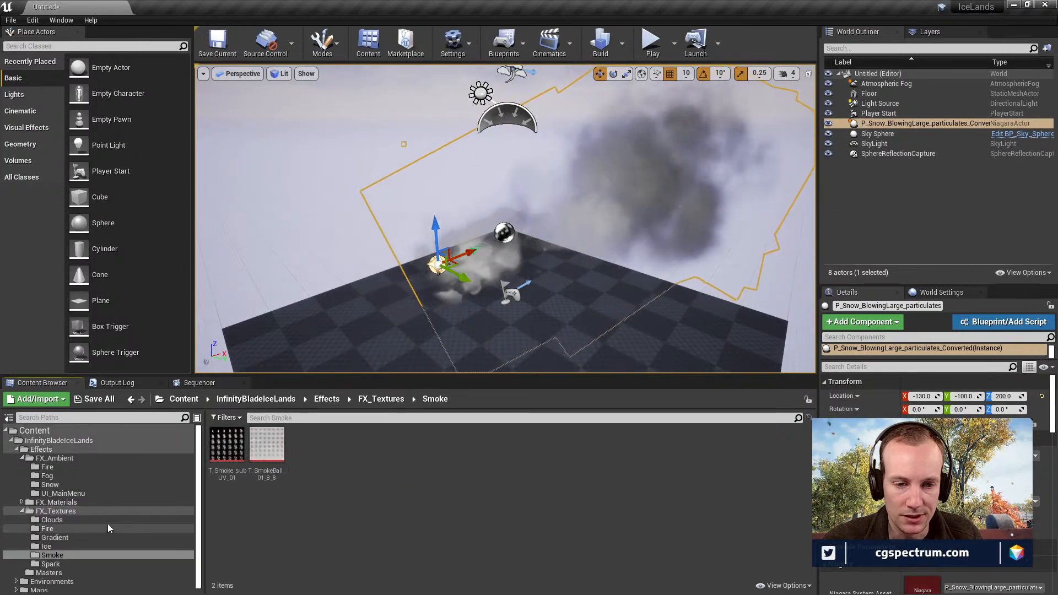
pyautogui.click(45, 546)
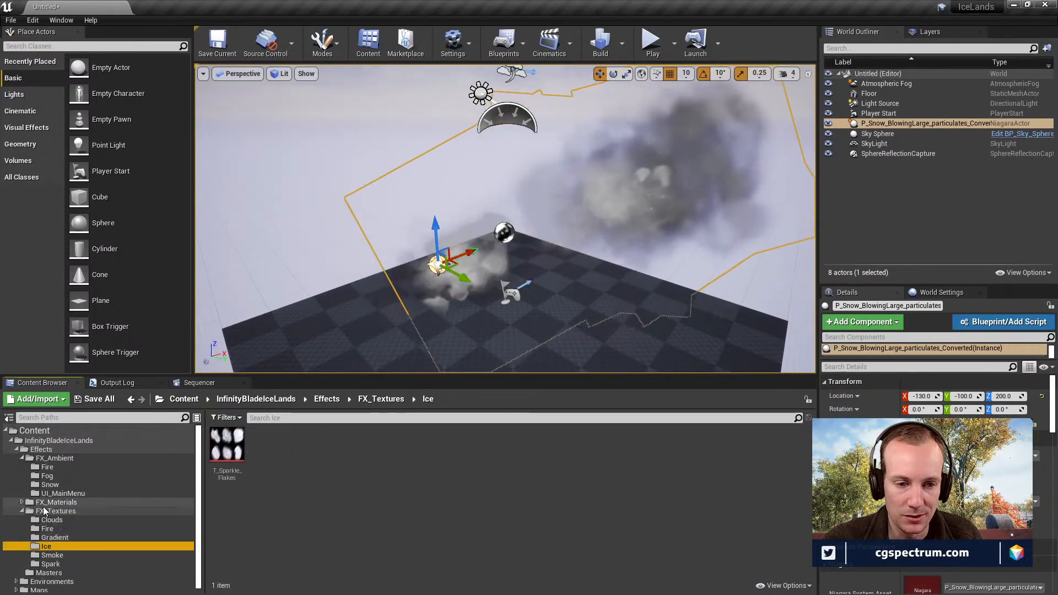
# Open the M_Smoke_02_Trans_6X6_INST material instance from the Smoke materials, examine its preview and parameters, and close it.
pyautogui.click(22, 501)
pyautogui.click(51, 537)
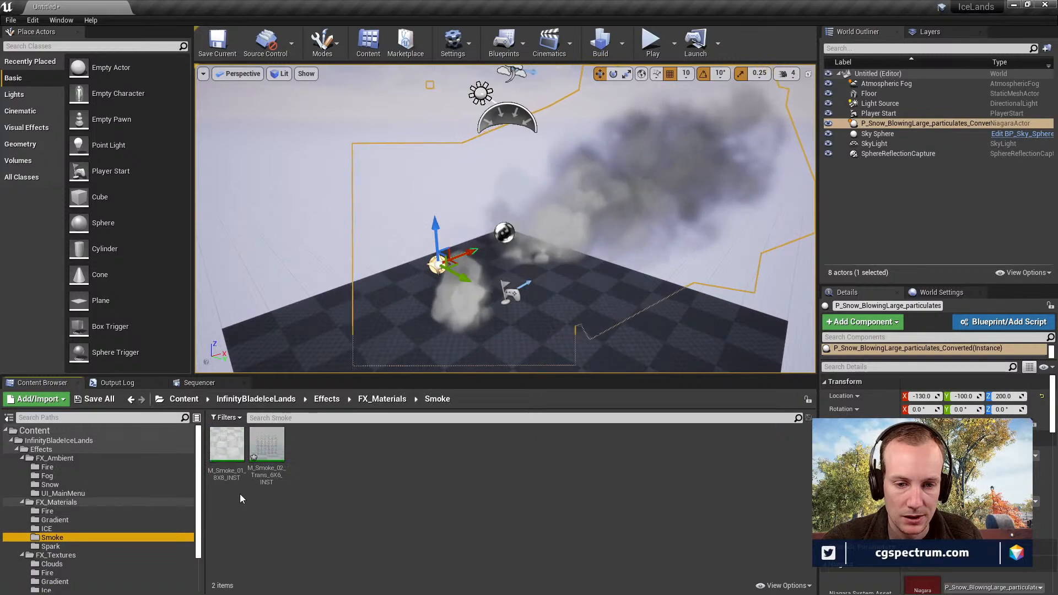
pyautogui.doubleClick(267, 446)
pyautogui.scroll(-3, 441, 362)
pyautogui.moveTo(442, 361)
pyautogui.mouseDown()
pyautogui.moveTo(433, 375)
pyautogui.moveTo(442, 361)
pyautogui.mouseUp()
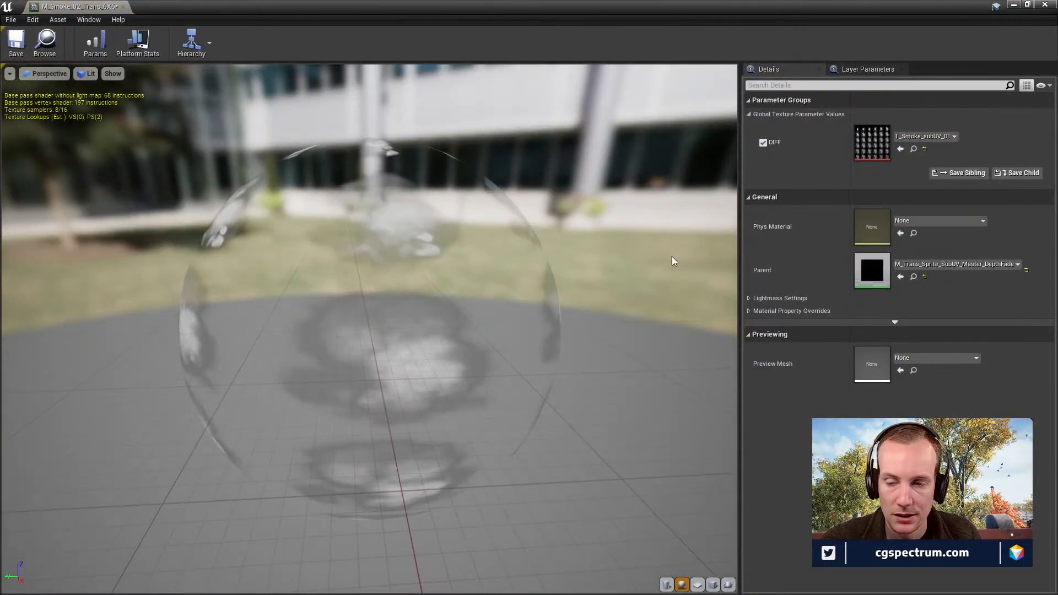
pyautogui.click(123, 7)
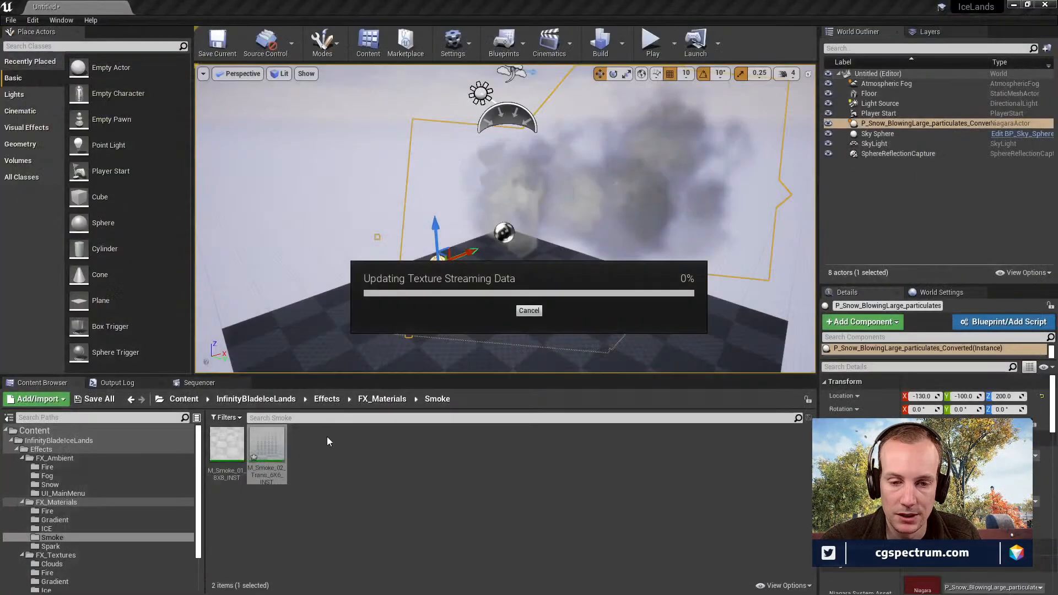
# Inspect the M_Smoke_01_8X8_INST material instance and locate its parent, M_Add_Sprite_SubUV_Master, in the Masters folder.
pyautogui.doubleClick(225, 451)
pyautogui.moveTo(395, 325); pyautogui.dragTo(427, 332)
pyautogui.scroll(-5, 394, 325)
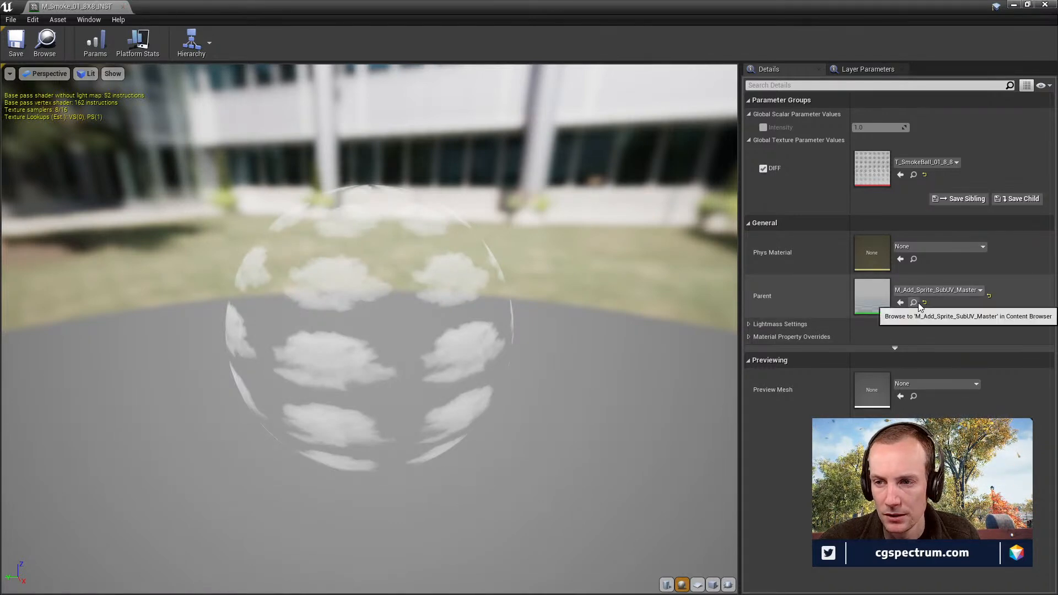
pyautogui.click(122, 6)
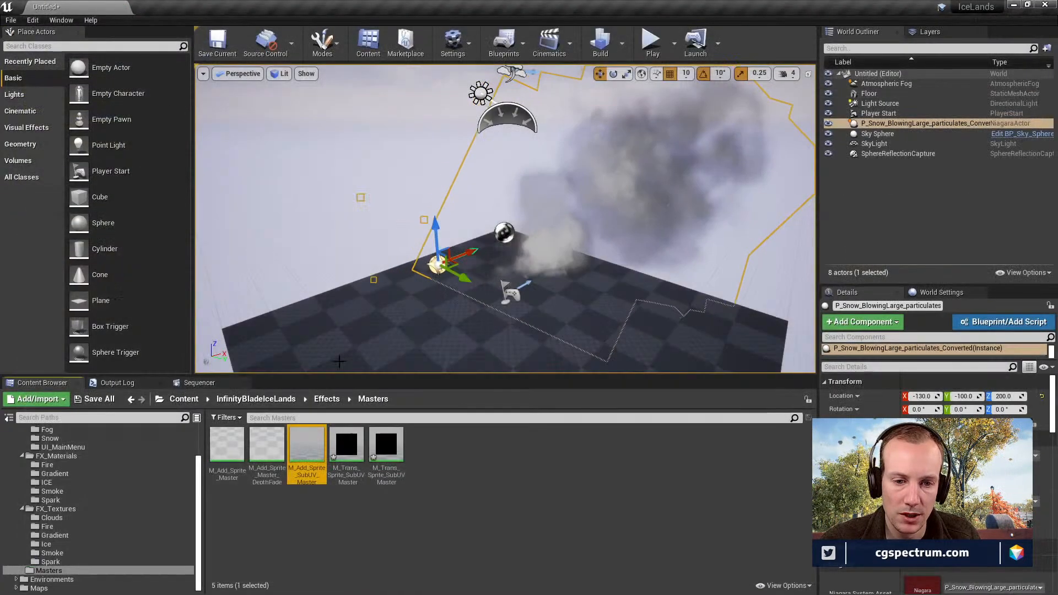
# Open M_Add_Sprite_SubUV_Master and examine its material graph, including the DIFF texture parameter node.
pyautogui.doubleClick(306, 449)
pyautogui.moveTo(485, 393); pyautogui.dragTo(578, 409, button='right')
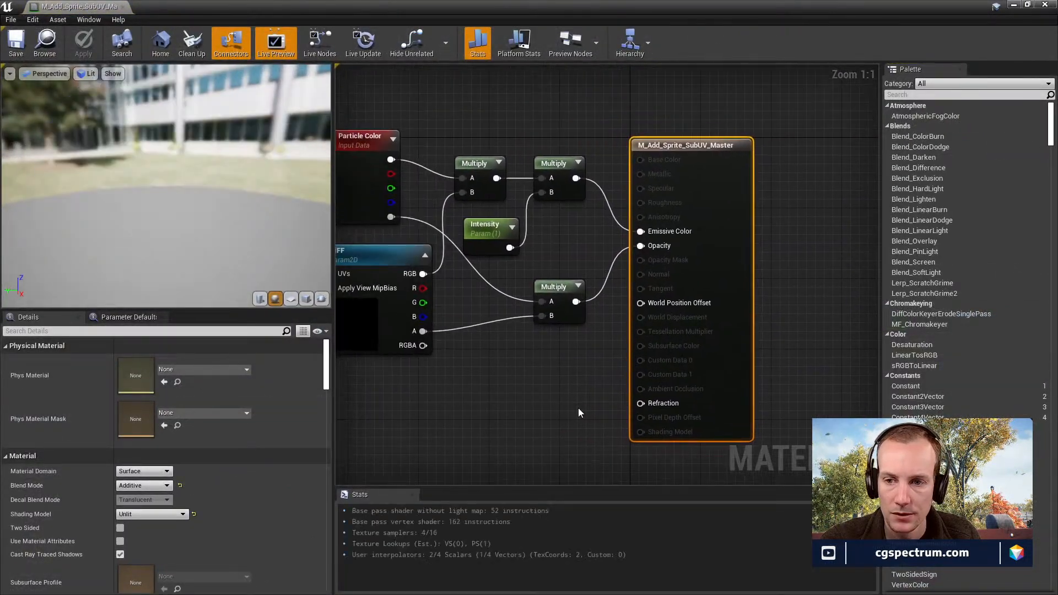
pyautogui.moveTo(539, 359); pyautogui.dragTo(596, 385, button='right')
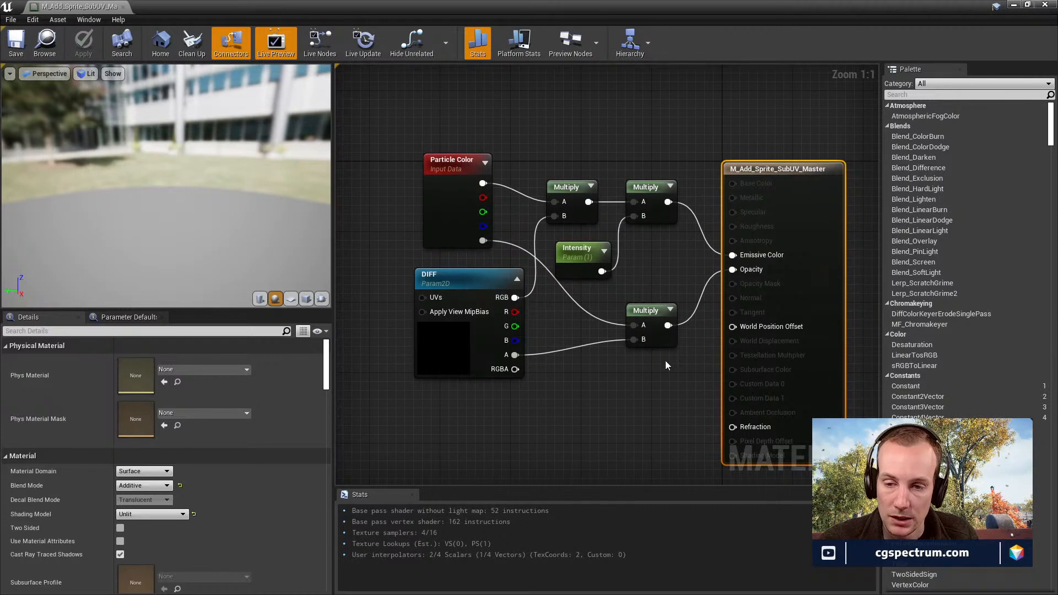
pyautogui.click(444, 285)
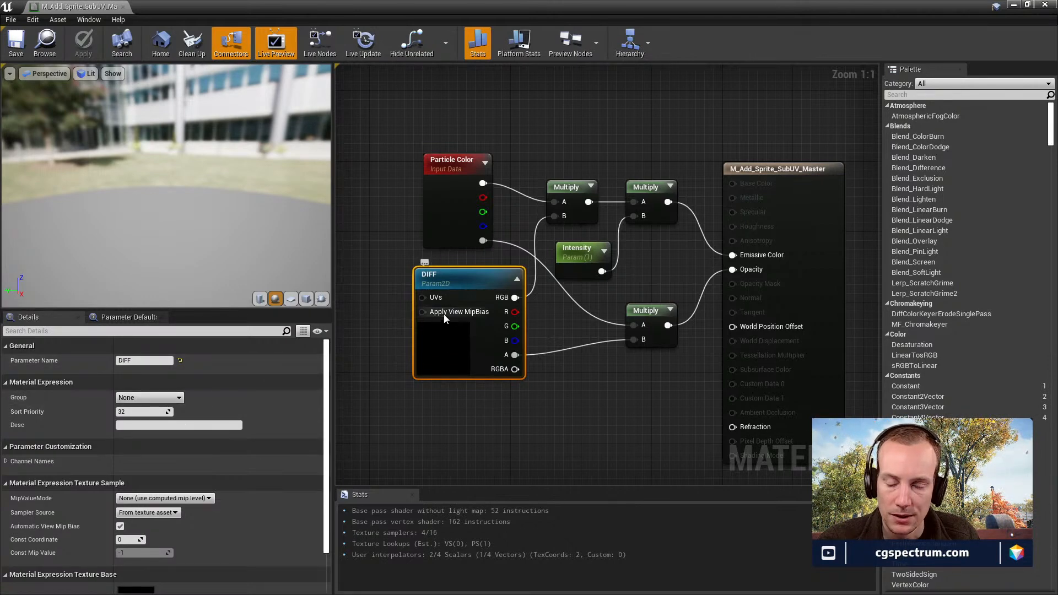
# Reopen M_Smoke_02_Trans_6X6_INST alongside the master material to check its DIFF texture and parent, and close both editors.
pyautogui.moveTo(257, 9); pyautogui.dragTo(376, 530)
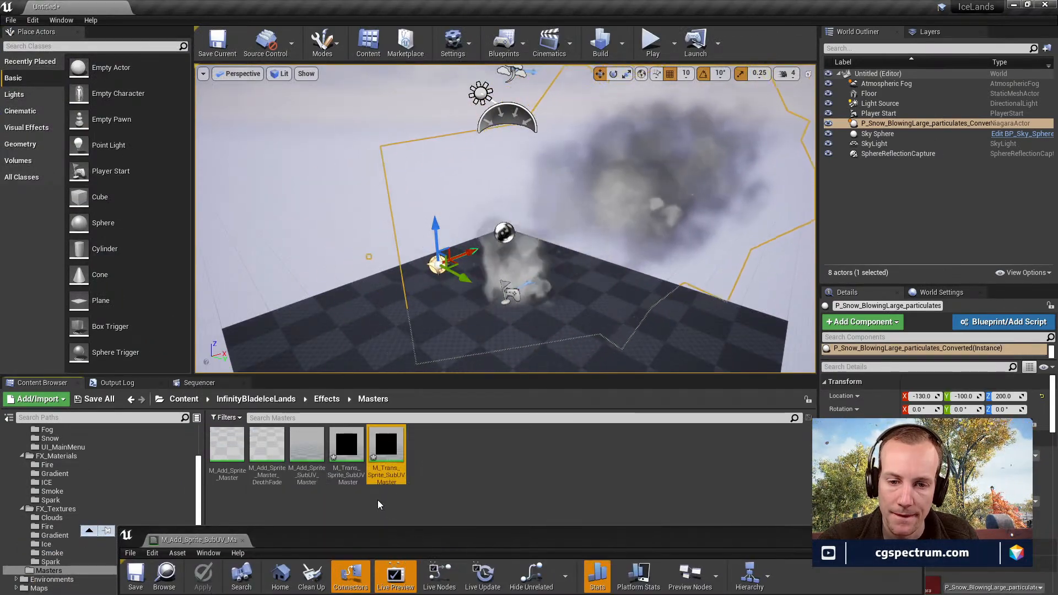
pyautogui.click(57, 494)
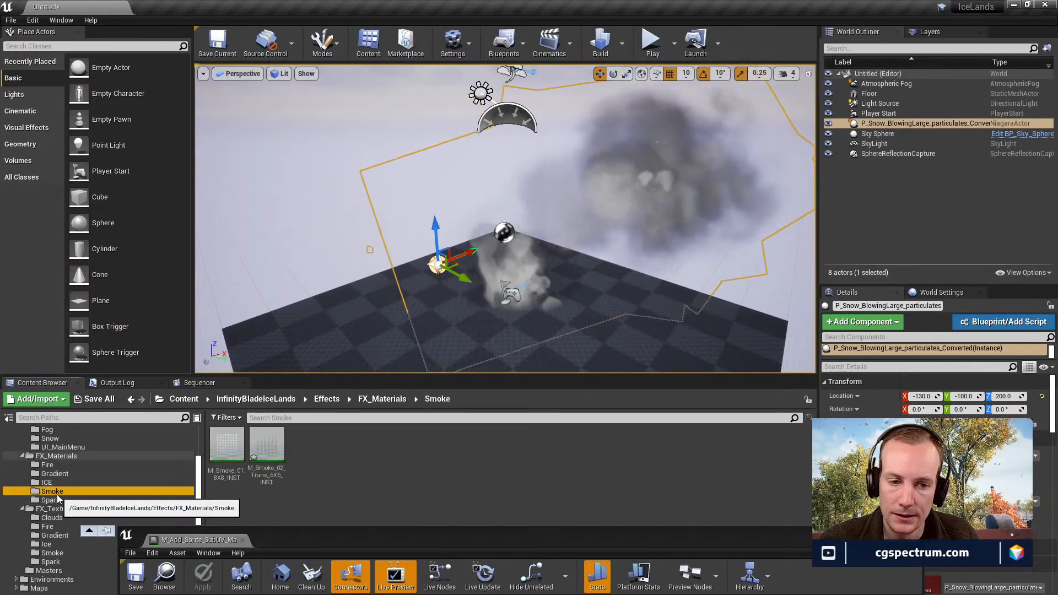
pyautogui.moveTo(388, 540); pyautogui.dragTo(421, 558)
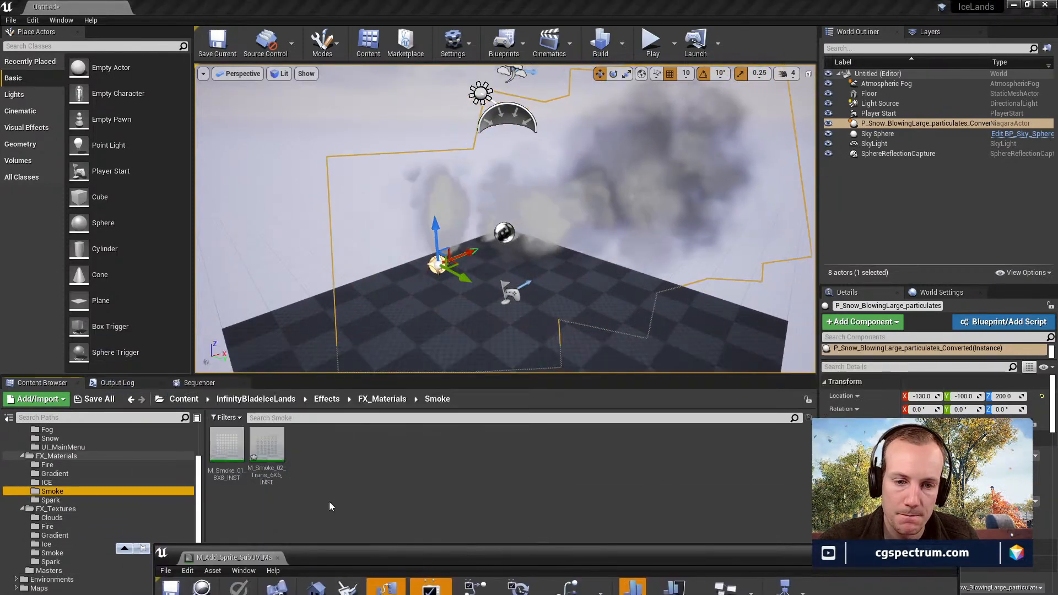
pyautogui.doubleClick(266, 444)
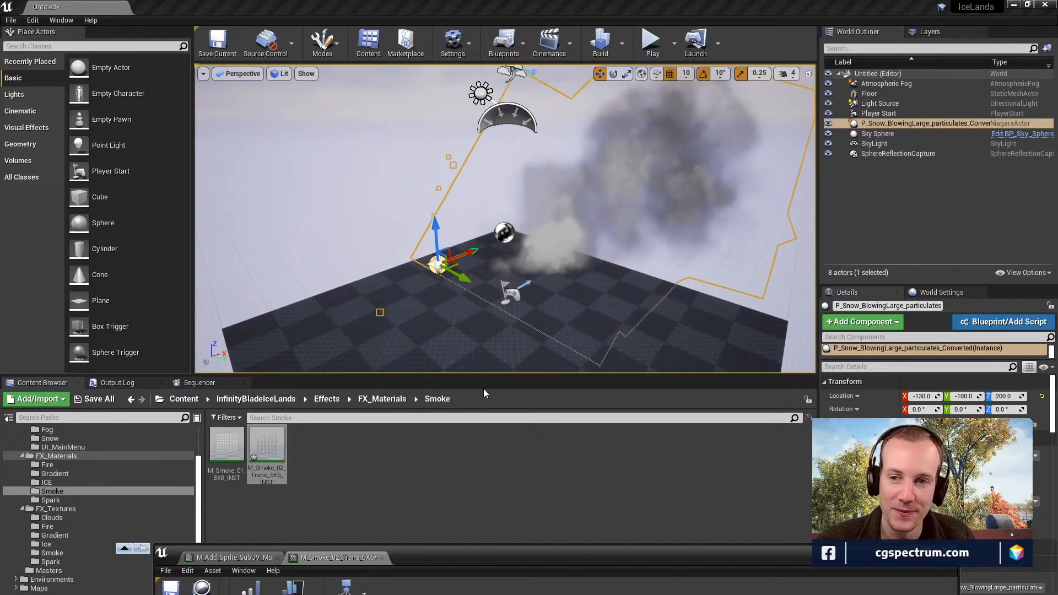
pyautogui.moveTo(573, 552); pyautogui.dragTo(541, 204)
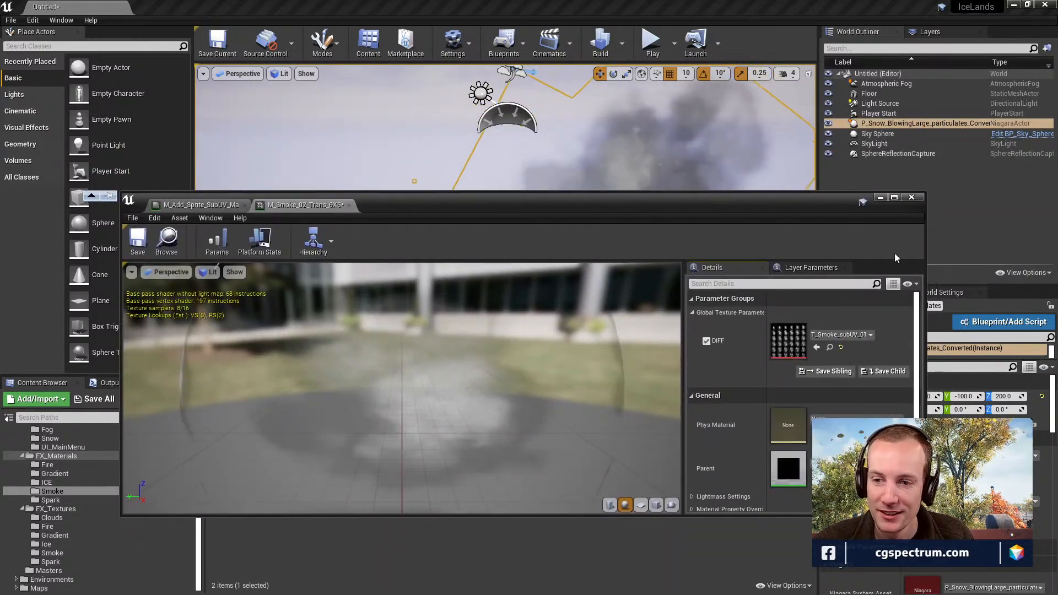
pyautogui.moveTo(738, 204); pyautogui.dragTo(655, 185)
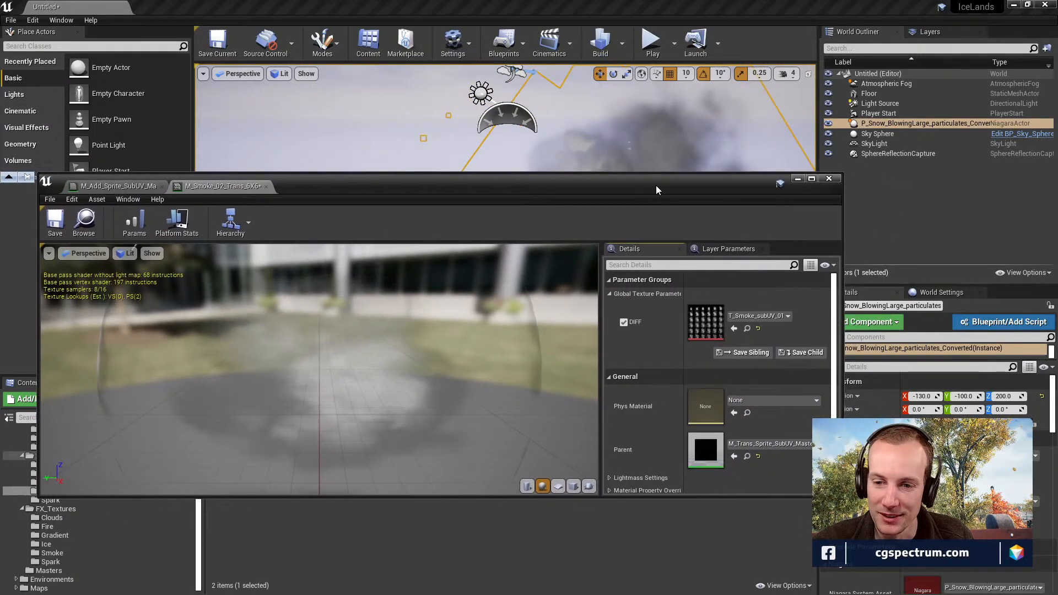
pyautogui.click(834, 178)
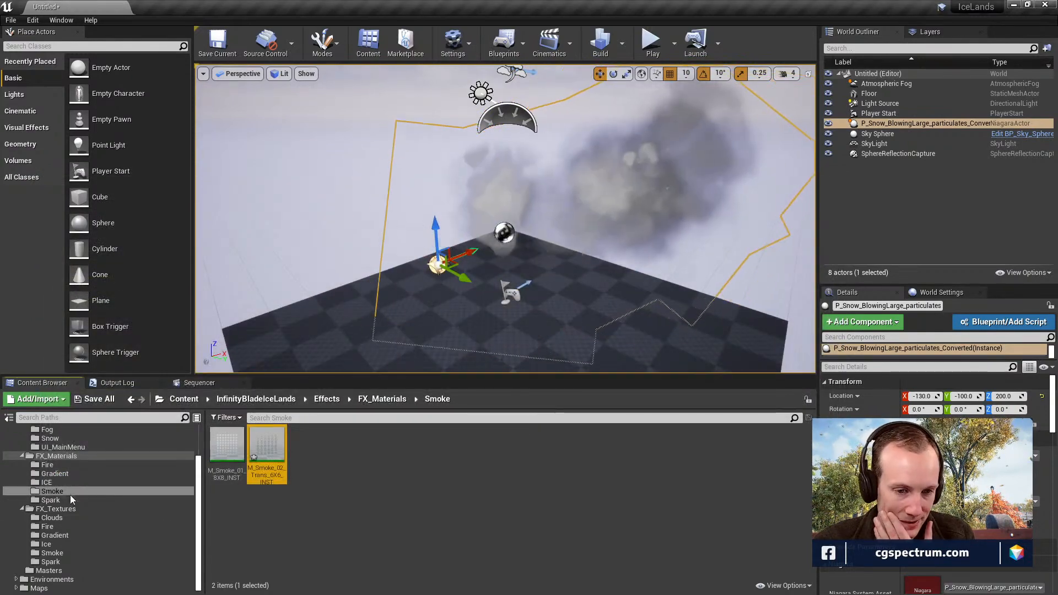
# Look through the Snow effects, the Smoke textures and the Smoke materials, ending at the FX_Materials folder.
pyautogui.scroll(1, 51, 454)
pyautogui.click(51, 455)
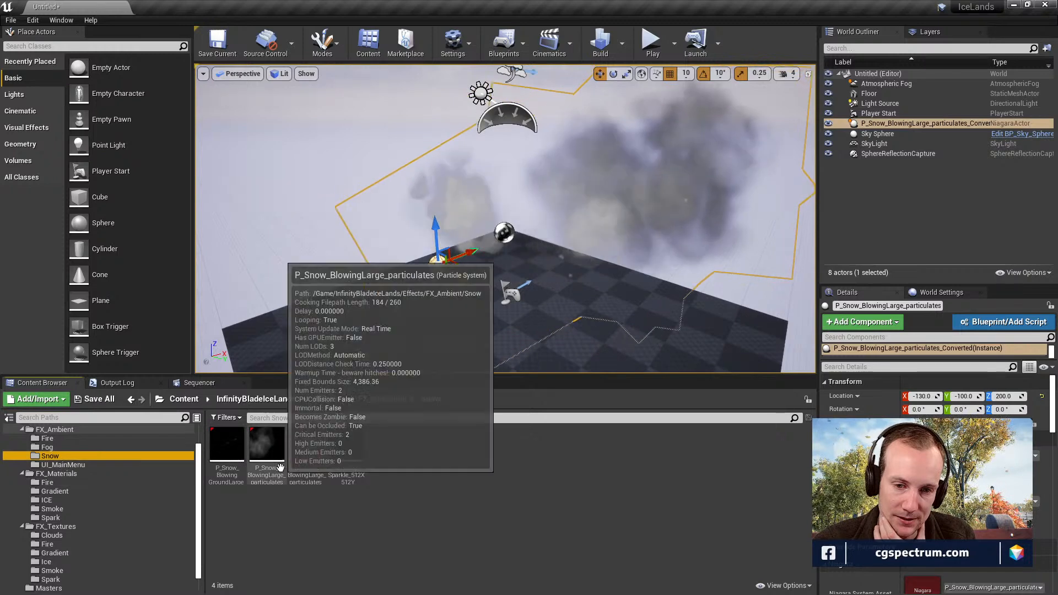
pyautogui.scroll(-1, 44, 536)
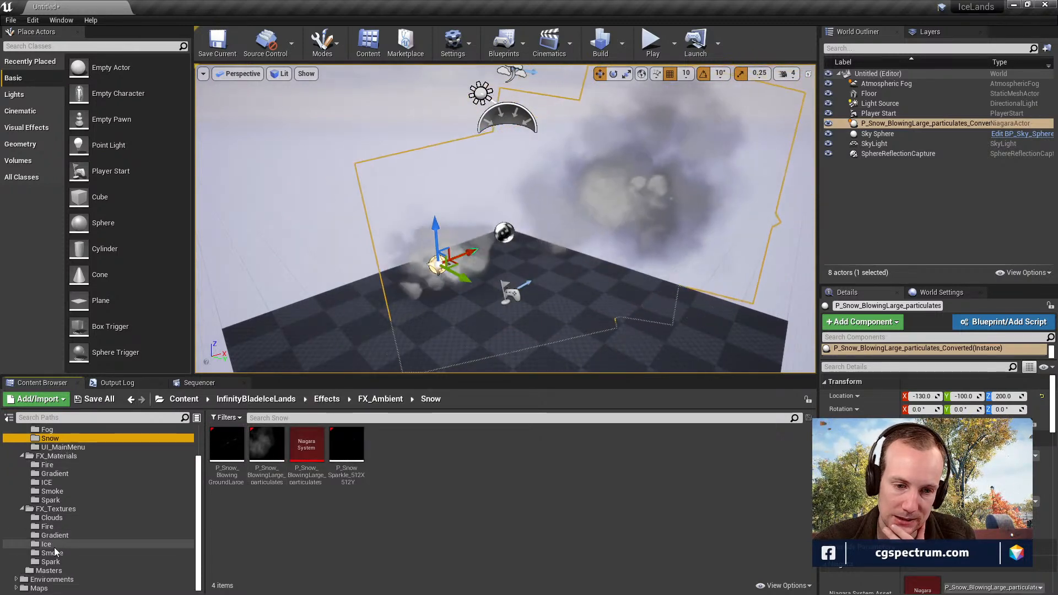
pyautogui.click(51, 551)
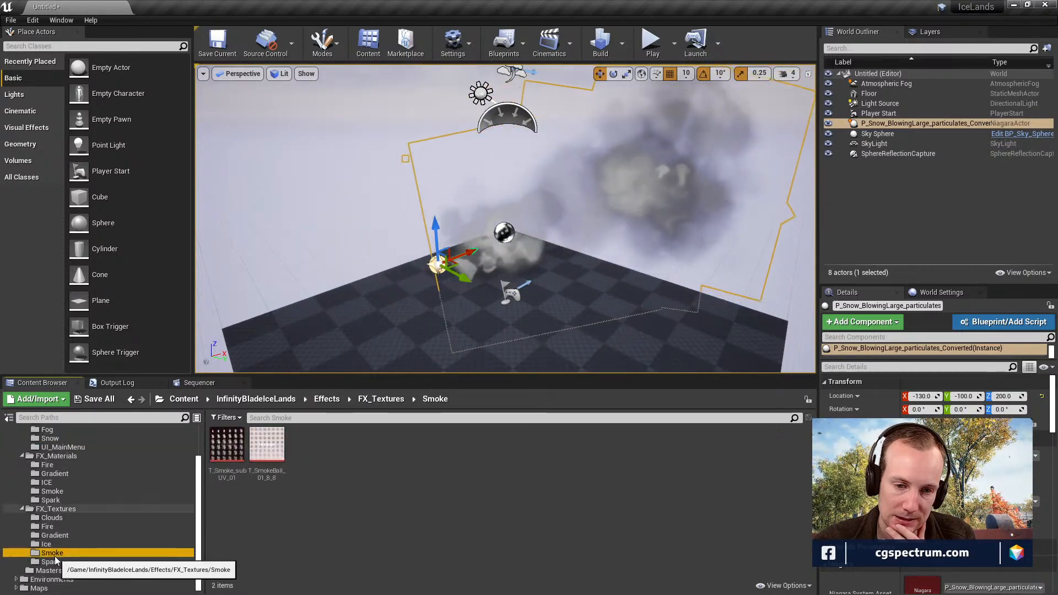
pyautogui.click(55, 490)
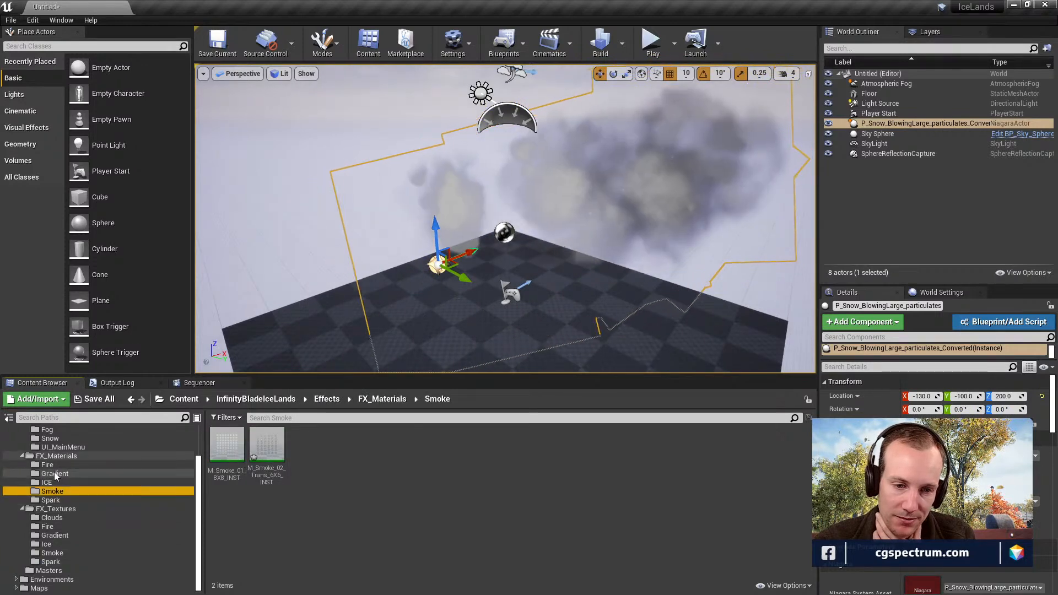
pyautogui.click(54, 455)
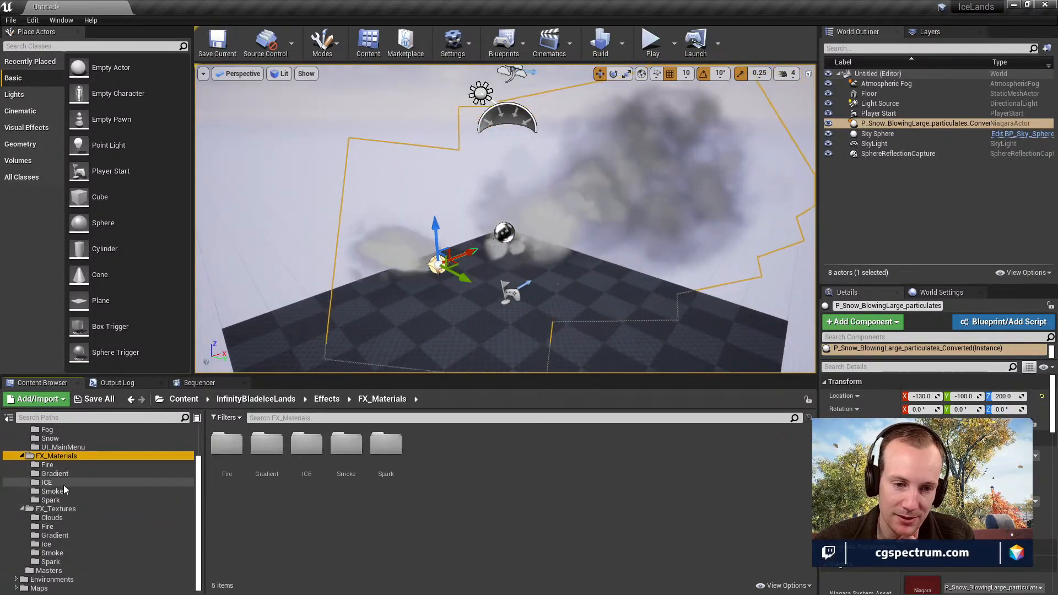
# Reopen M_Add_Sprite_SubUV_Master from the Masters folder and inspect its DIFF parameter's connections beside the level's smoke effect.
pyautogui.click(48, 570)
pyautogui.click(306, 447)
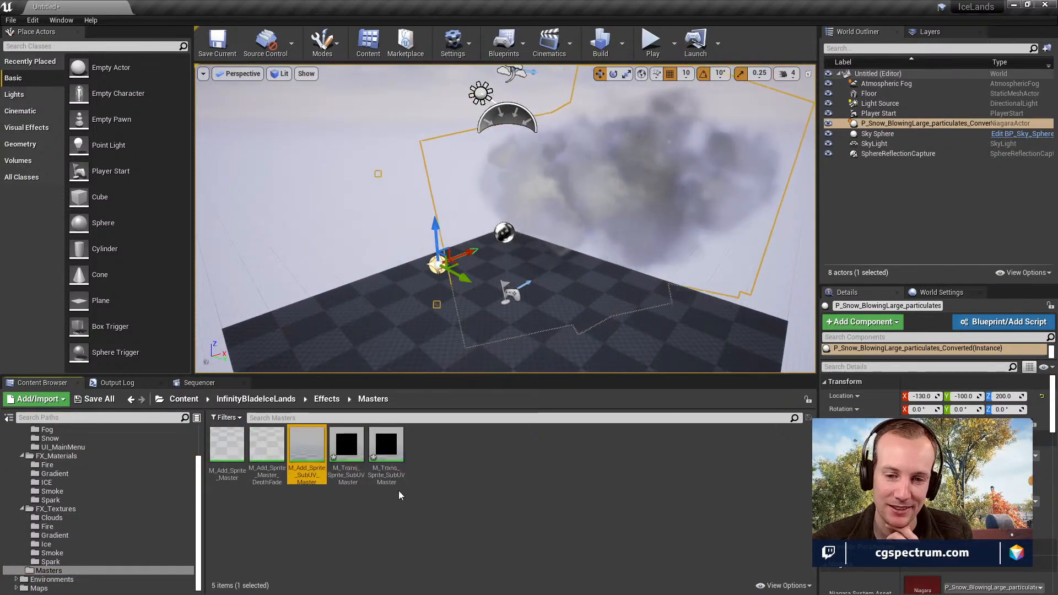
pyautogui.doubleClick(318, 436)
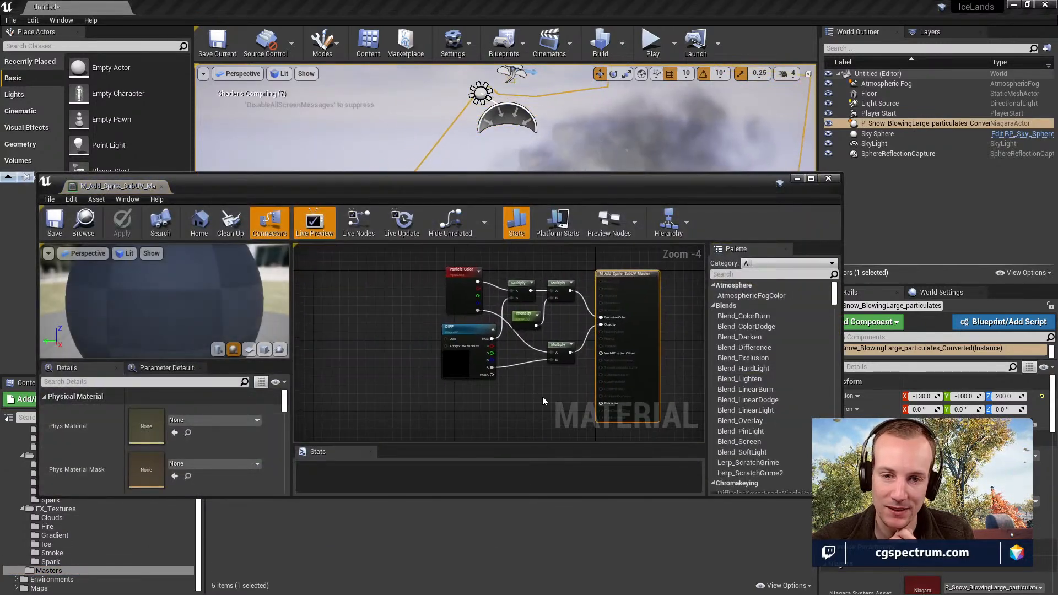
pyautogui.scroll(1, 482, 349)
pyautogui.click(473, 314)
pyautogui.moveTo(516, 376); pyautogui.dragTo(491, 420, button='right')
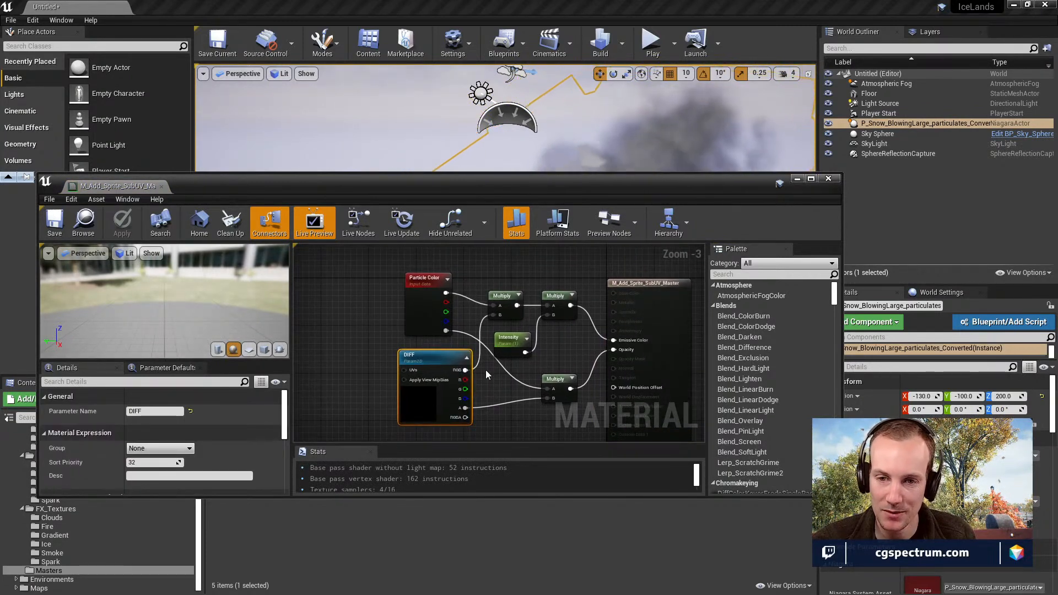
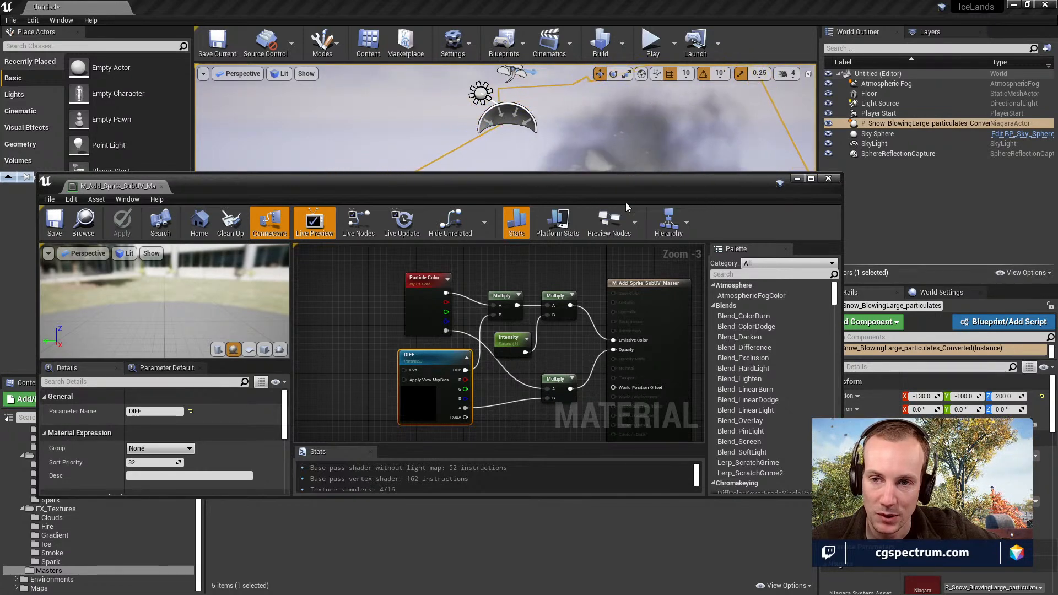
pyautogui.moveTo(625, 193); pyautogui.dragTo(613, 369)
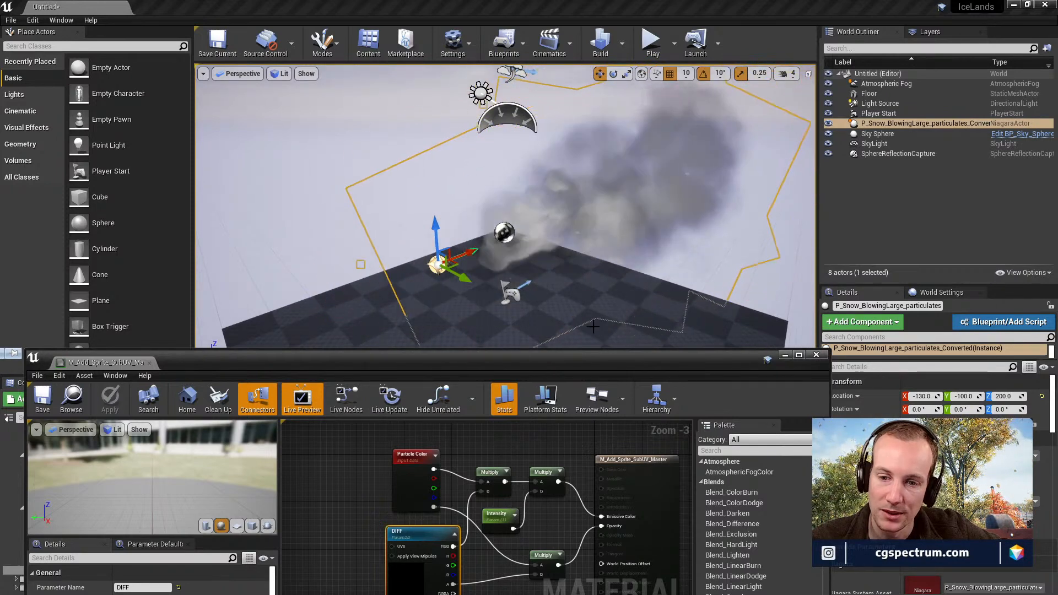
pyautogui.moveTo(570, 361); pyautogui.dragTo(592, 278)
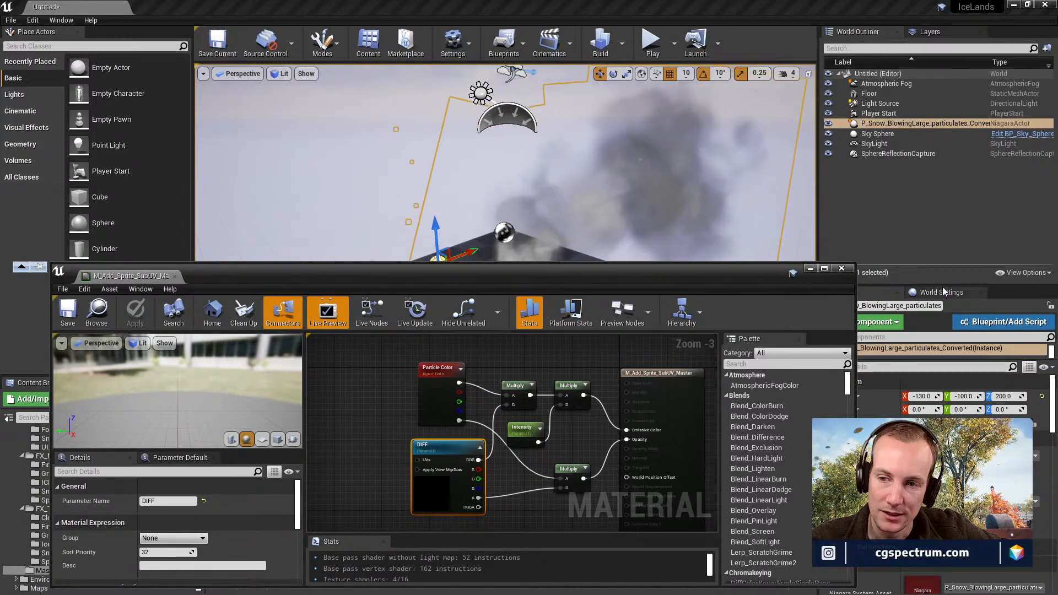
# Close the M_Add_Sprite_SubUV_Master editor and return to the FX_Ambient Snow folder.
pyautogui.click(841, 268)
pyautogui.click(448, 514)
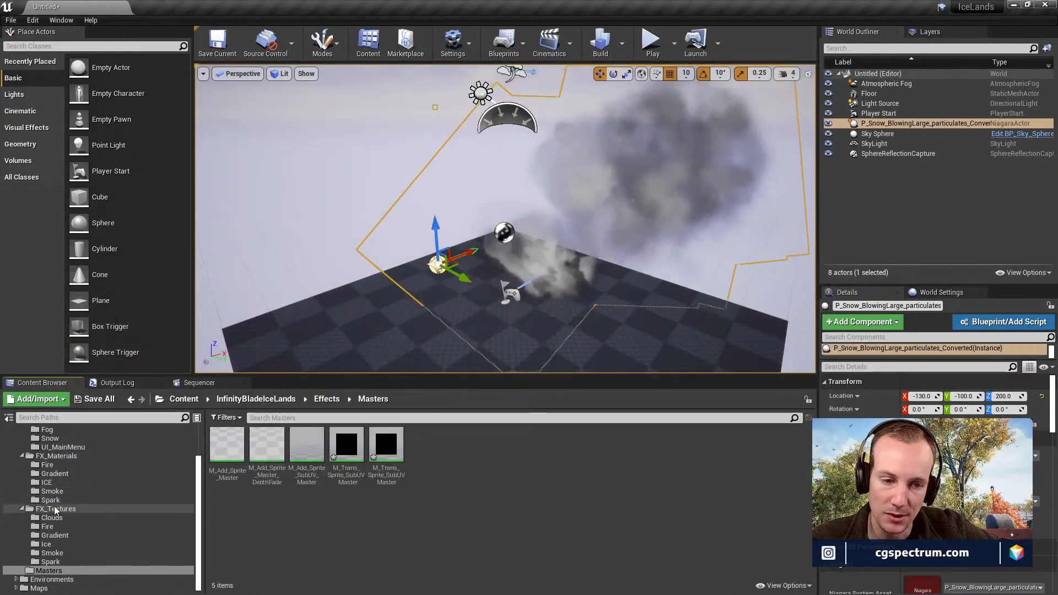
pyautogui.click(116, 491)
pyautogui.scroll(3, 103, 527)
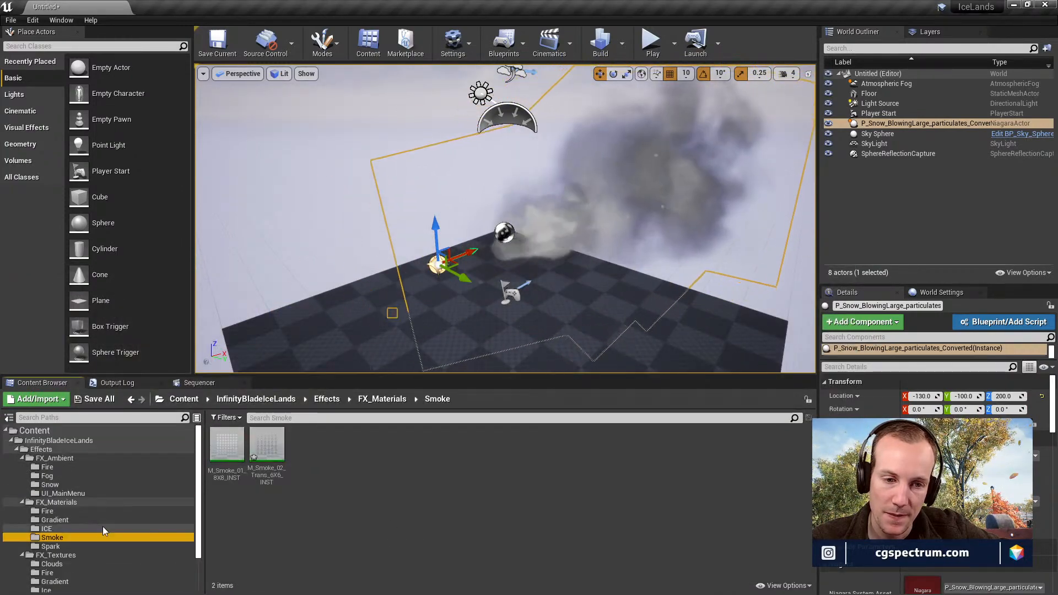
pyautogui.click(47, 475)
pyautogui.click(49, 485)
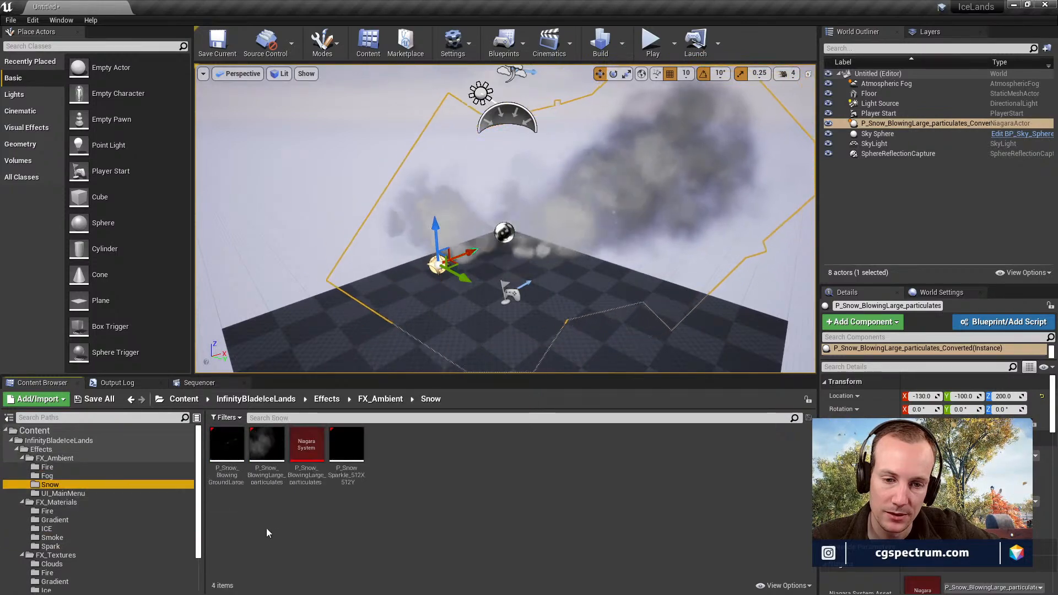
# Open the original P_Snow_BlowingLarge_particulates system and compare its preview with the sparks emitter disabled and re-enabled.
pyautogui.doubleClick(227, 446)
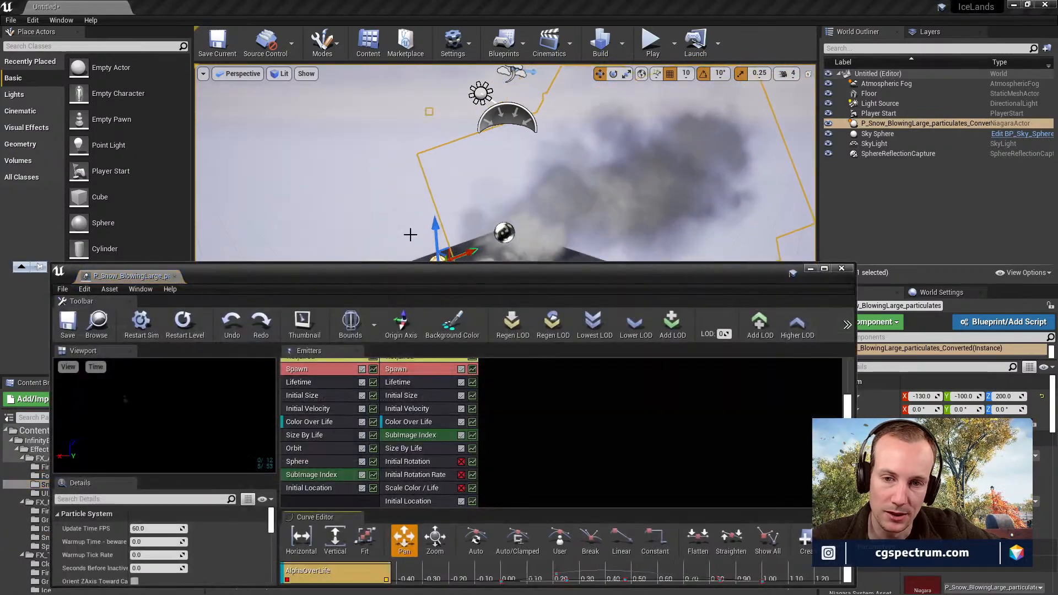
pyautogui.moveTo(422, 271); pyautogui.dragTo(469, 160)
pyautogui.moveTo(454, 225); pyautogui.dragTo(454, 97)
pyautogui.rightClick(572, 267)
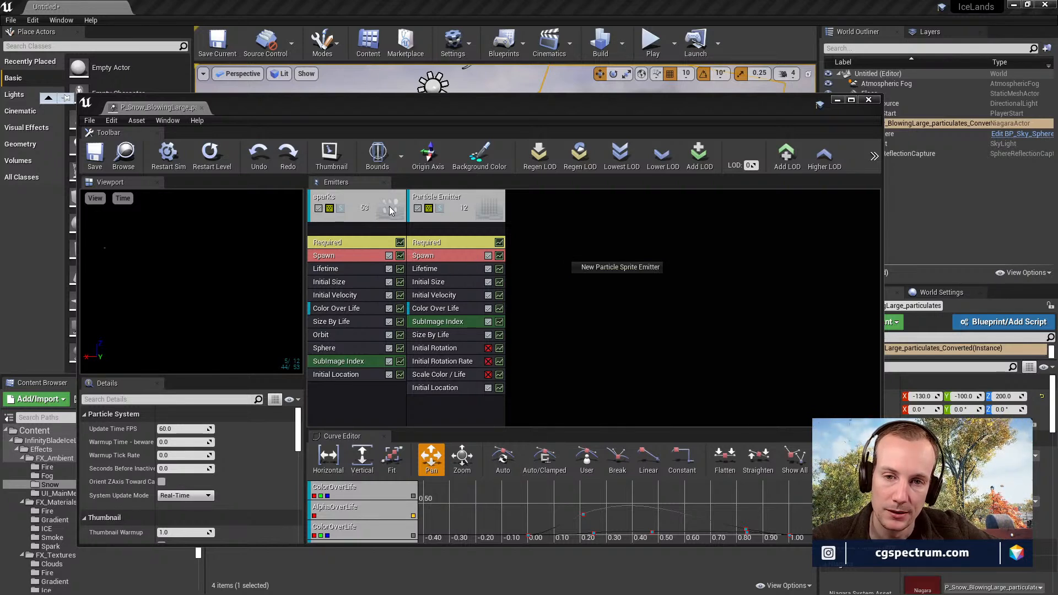
pyautogui.moveTo(209, 268); pyautogui.dragTo(171, 268)
pyautogui.click(319, 209)
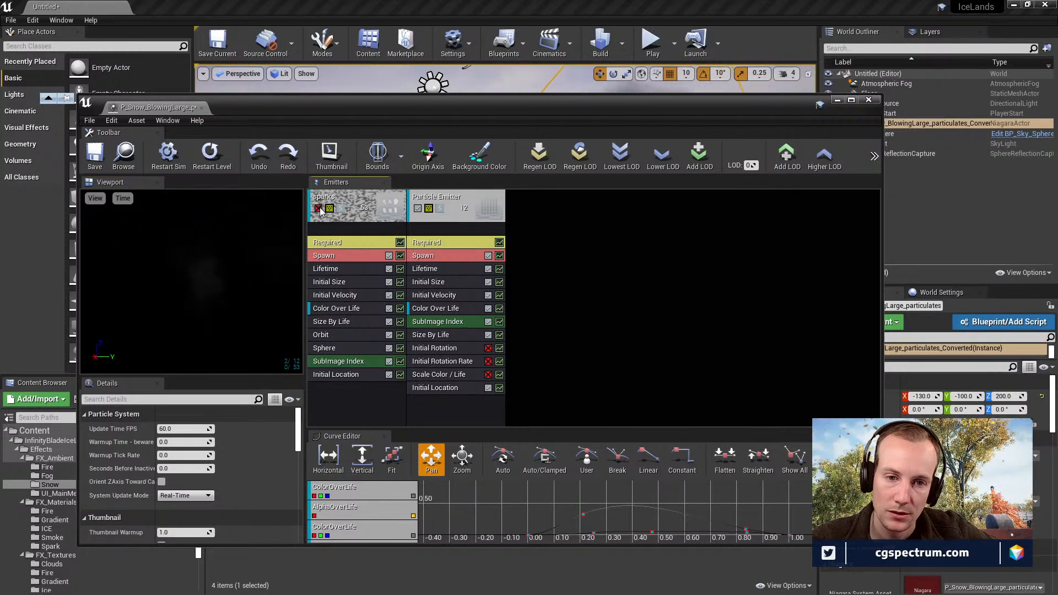
pyautogui.click(319, 209)
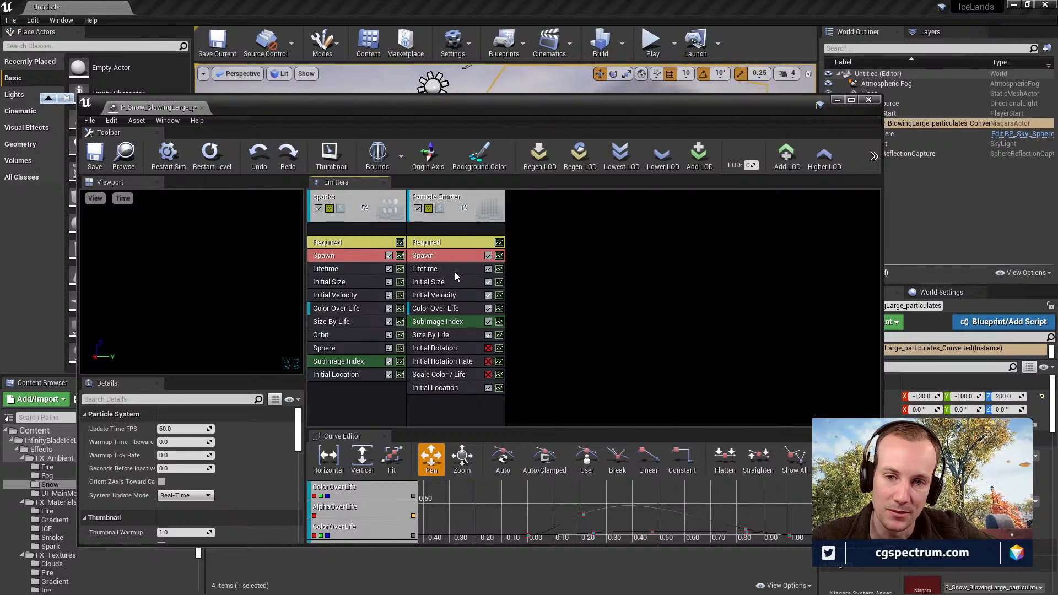
pyautogui.moveTo(377, 111); pyautogui.dragTo(449, 525)
# Open P_Snow_BlowingLarge_particulates_Converted and set the sparks emitter's initial particle color alpha to 1.
pyautogui.doubleClick(308, 444)
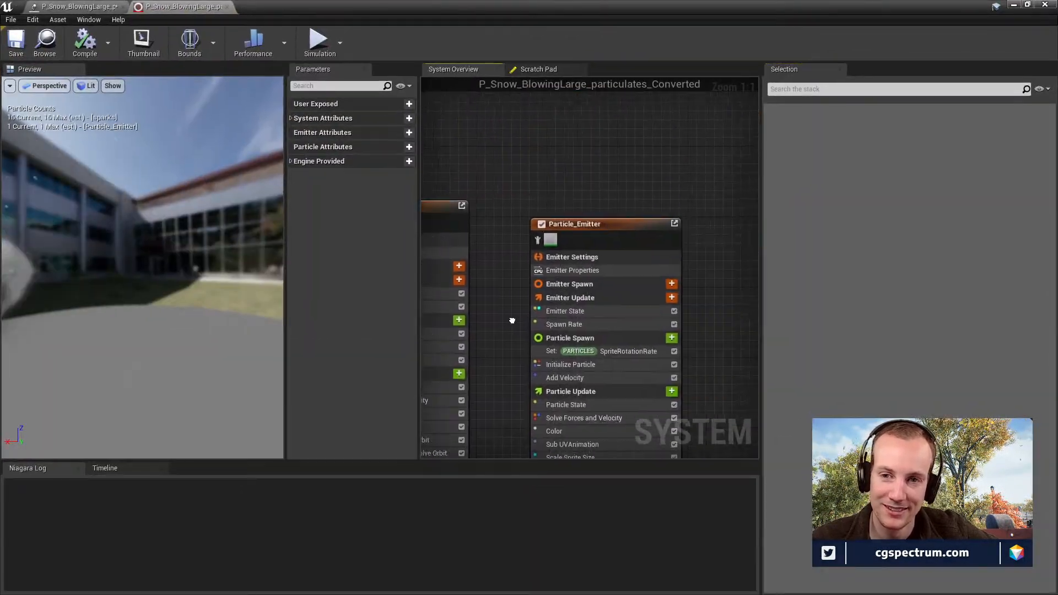
pyautogui.click(528, 137)
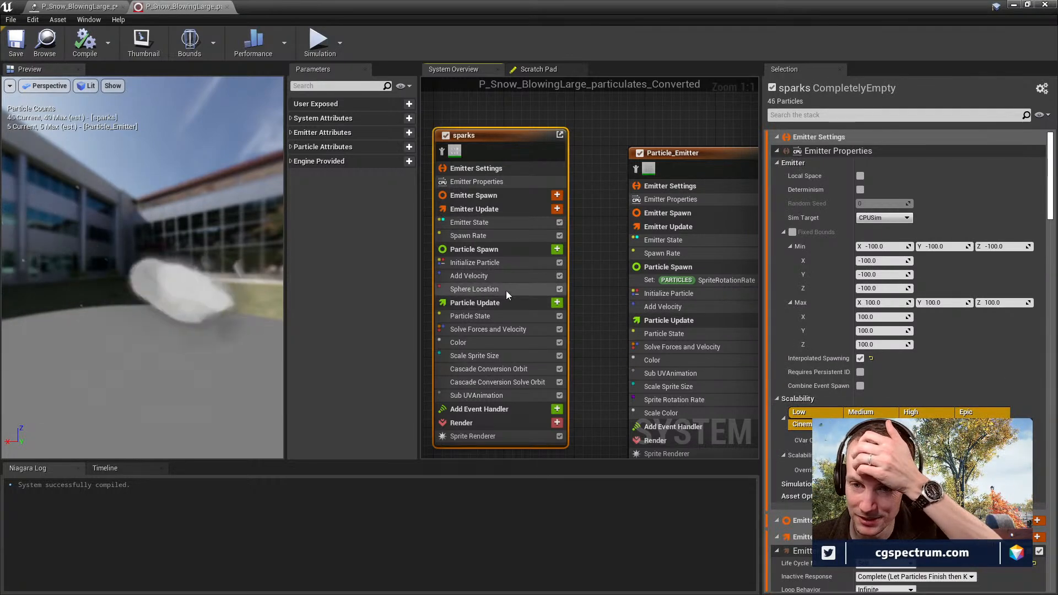
pyautogui.click(477, 251)
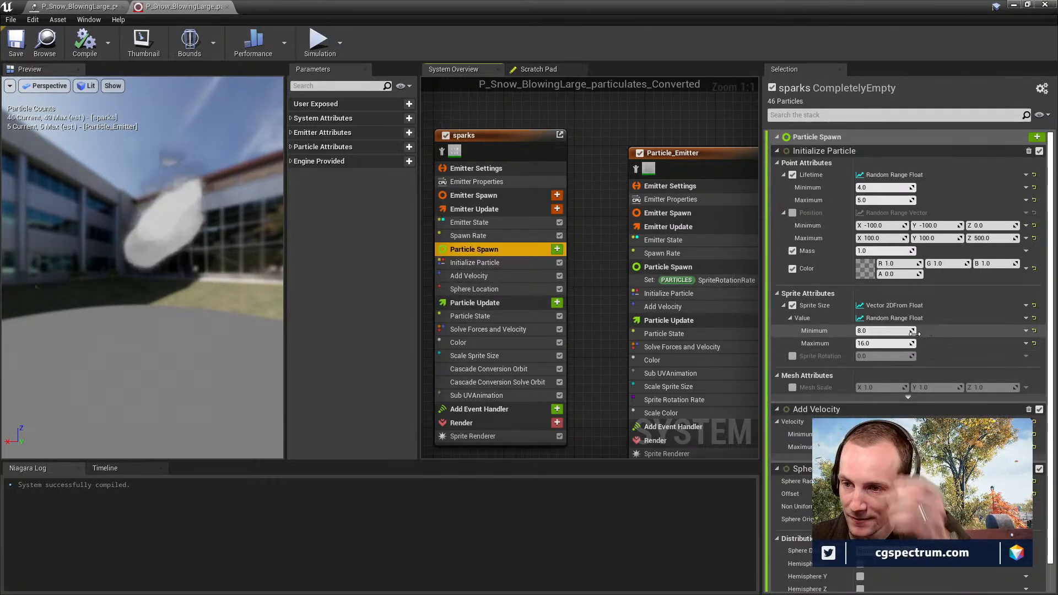
pyautogui.click(898, 274)
pyautogui.write('1')
pyautogui.press('Return')
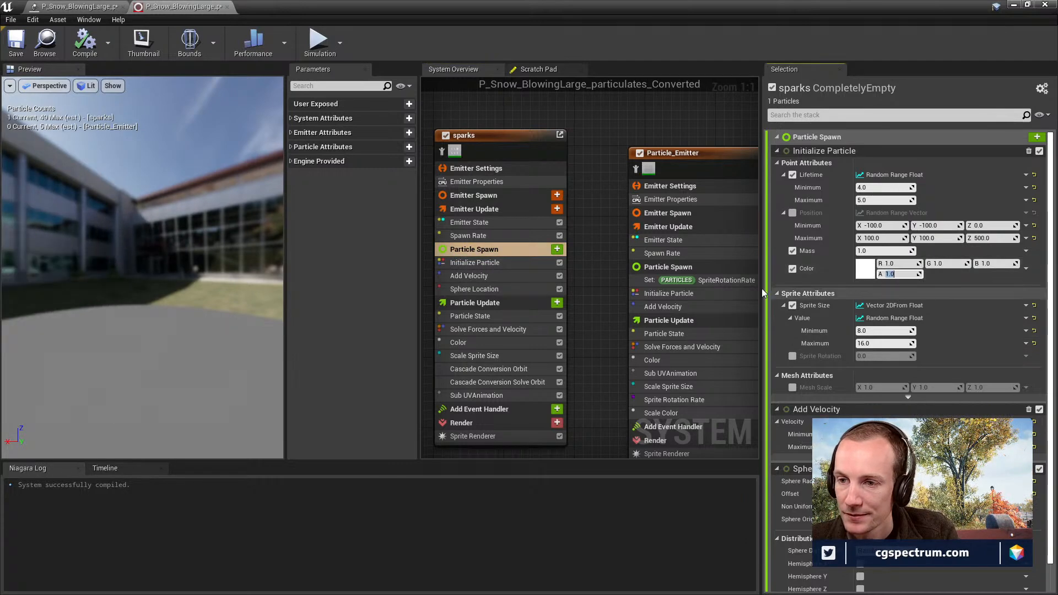
# Test initial particle color alphas of 0 and 0.2 on Particle_Emitter in the preview, settling on 0.1.
pyautogui.click(683, 154)
pyautogui.moveTo(596, 236); pyautogui.dragTo(493, 190, button='right')
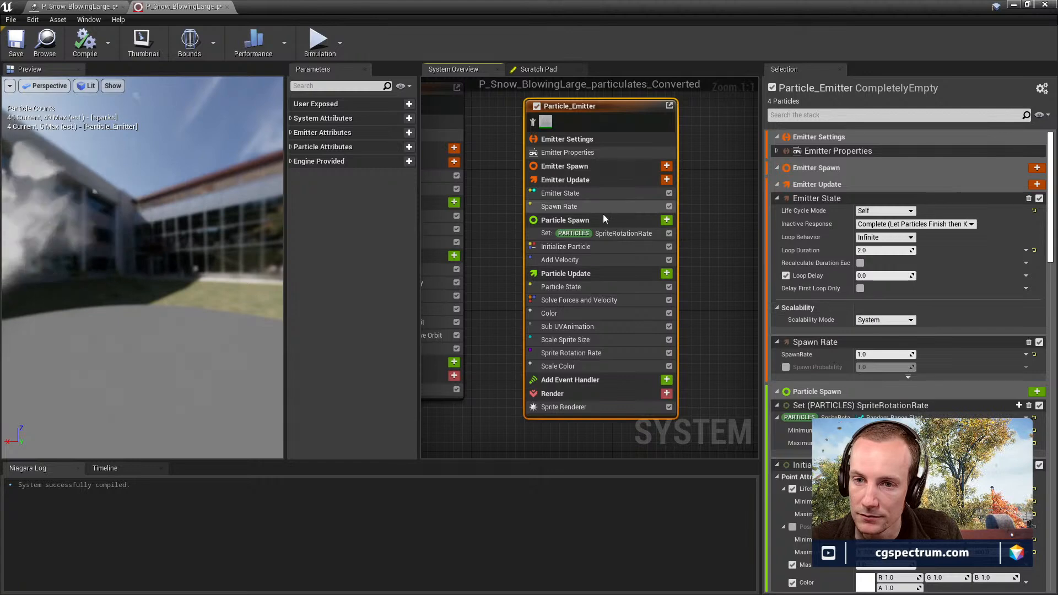
pyautogui.click(590, 221)
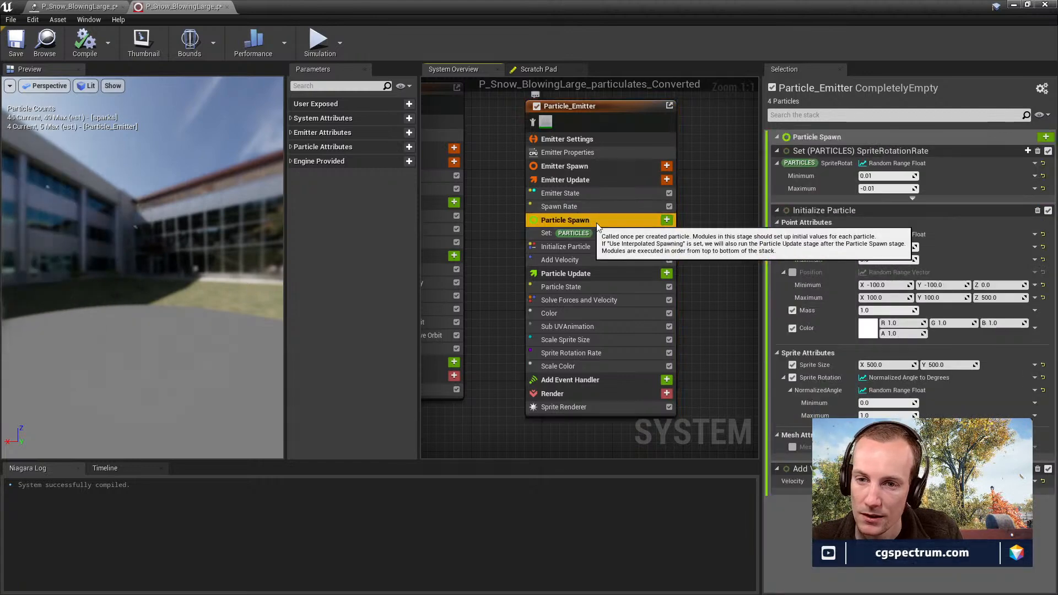
pyautogui.click(906, 334)
pyautogui.write('0.')
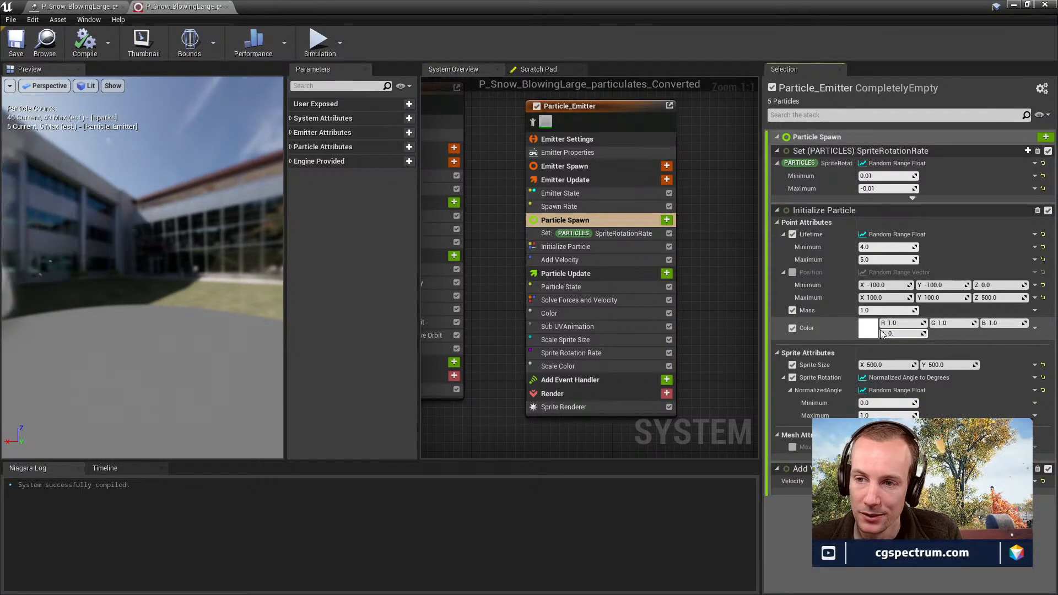
pyautogui.press('Return')
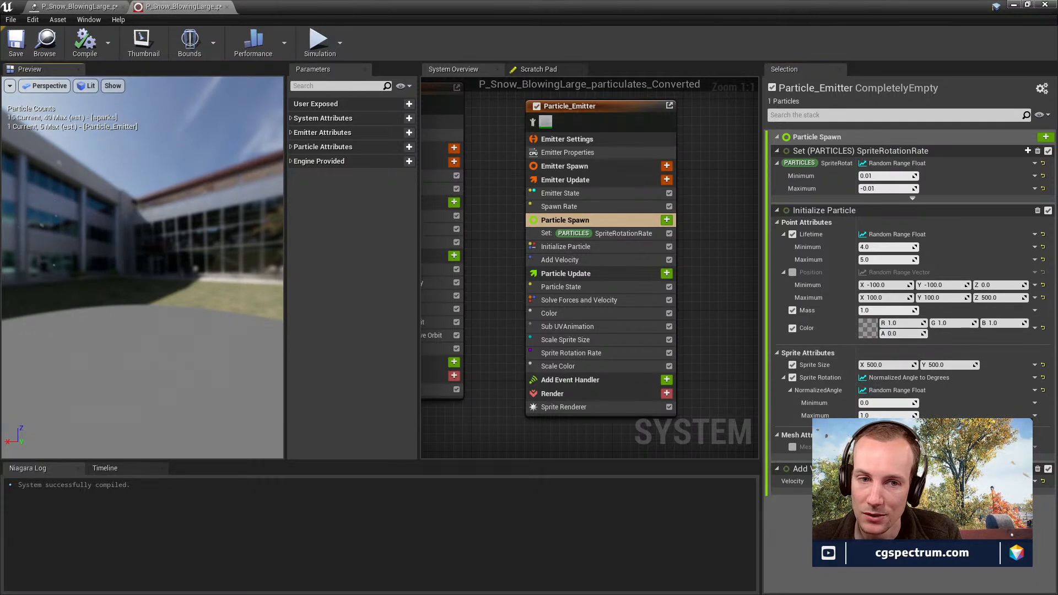
pyautogui.moveTo(225, 252); pyautogui.dragTo(215, 238)
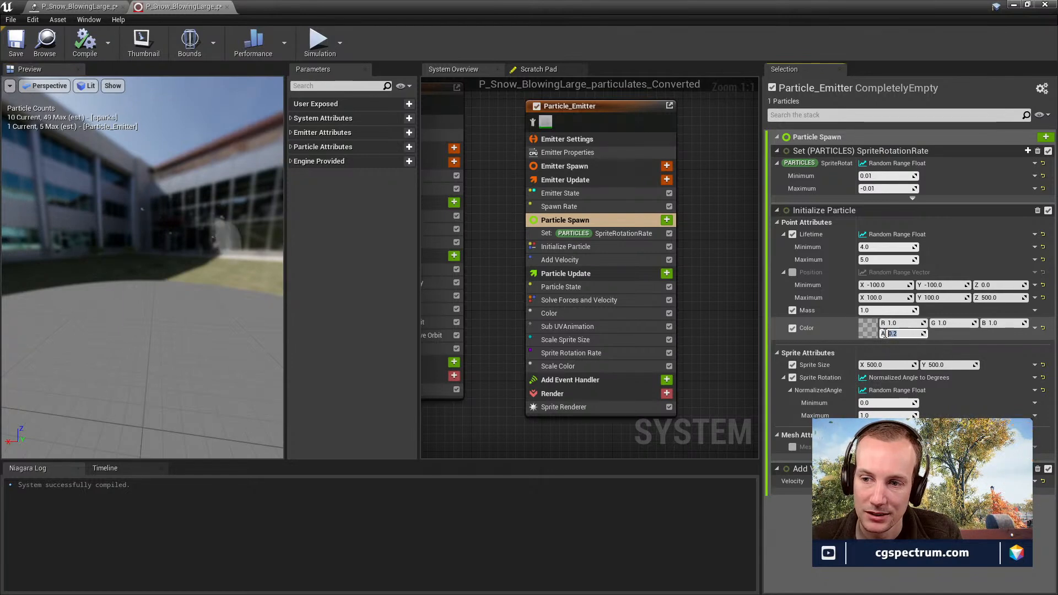
pyautogui.press('BackSpace')
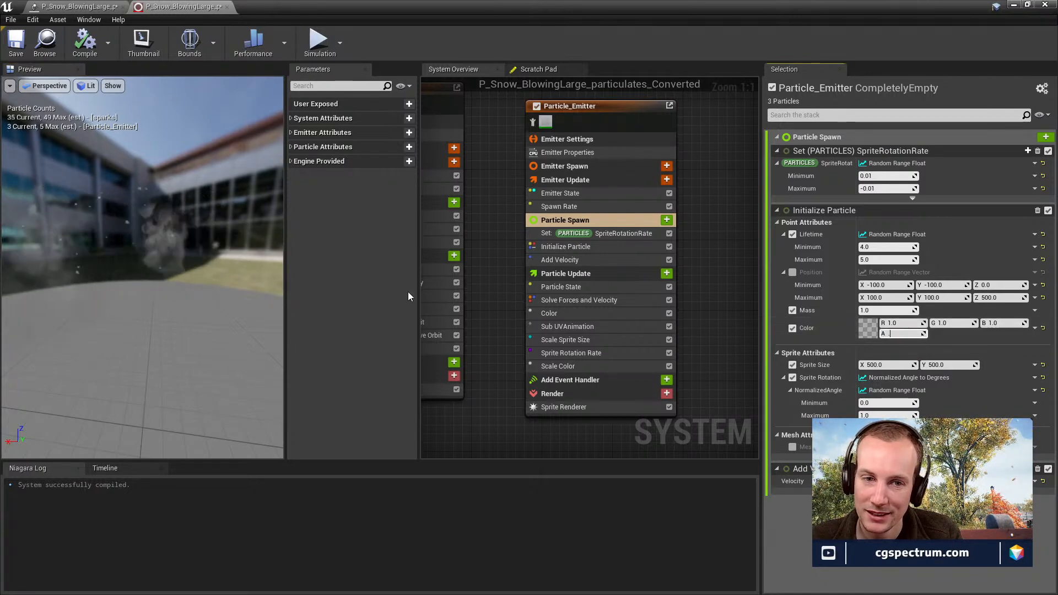
pyautogui.moveTo(206, 240); pyautogui.dragTo(205, 245)
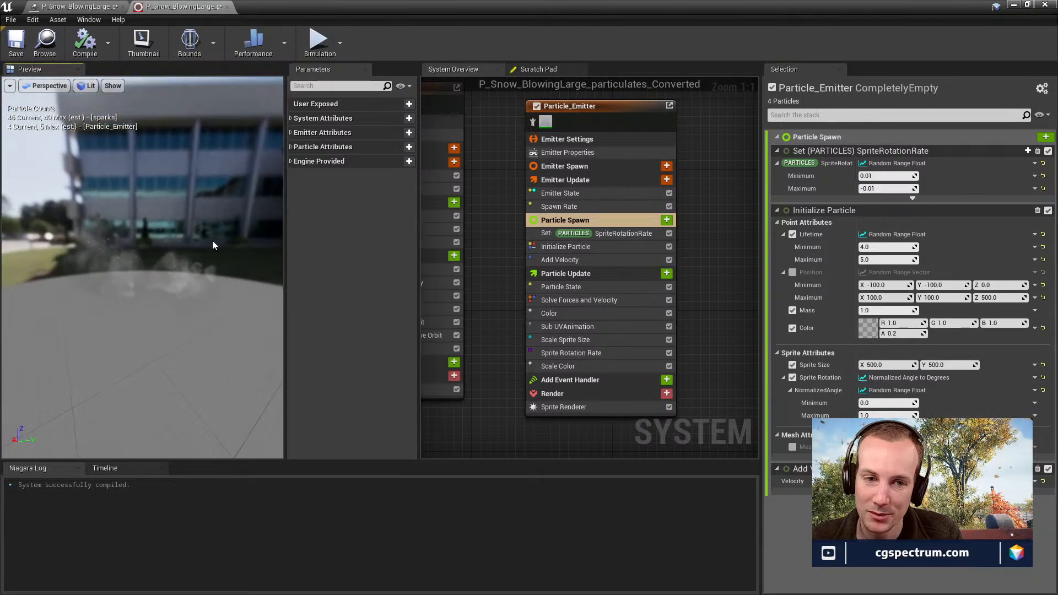
pyautogui.click(898, 334)
pyautogui.write('0.1')
pyautogui.press('Return')
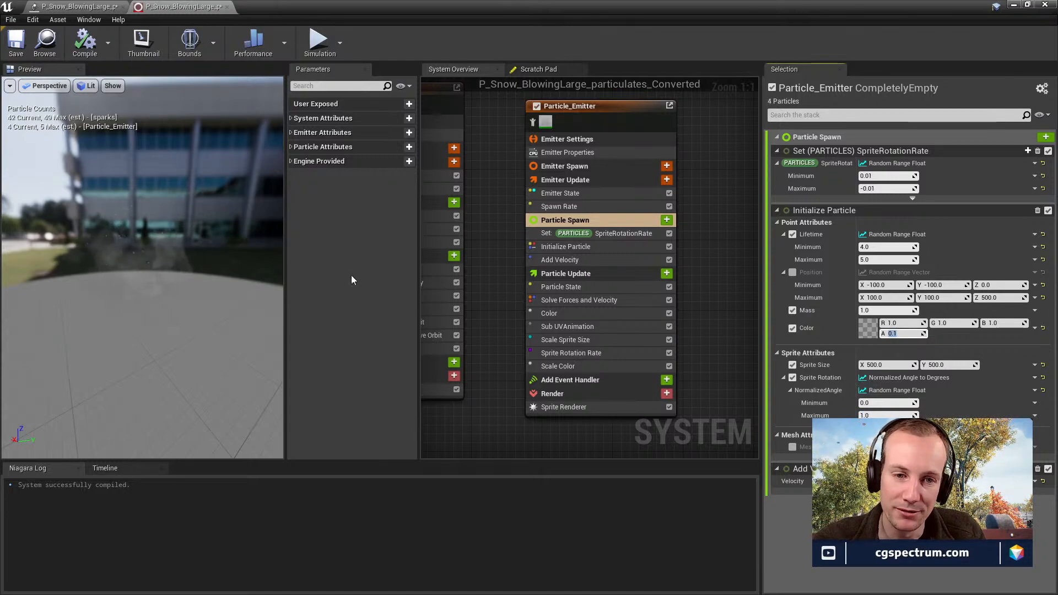
# Check the fainter snow effect in the level from another angle and close the particle system editors.
pyautogui.moveTo(402, 6); pyautogui.dragTo(398, 365)
pyautogui.moveTo(496, 210)
pyautogui.mouseDown(button='right')
pyautogui.moveTo(515, 236)
pyautogui.moveTo(529, 198)
pyautogui.moveTo(506, 206)
pyautogui.mouseUp(button='right')
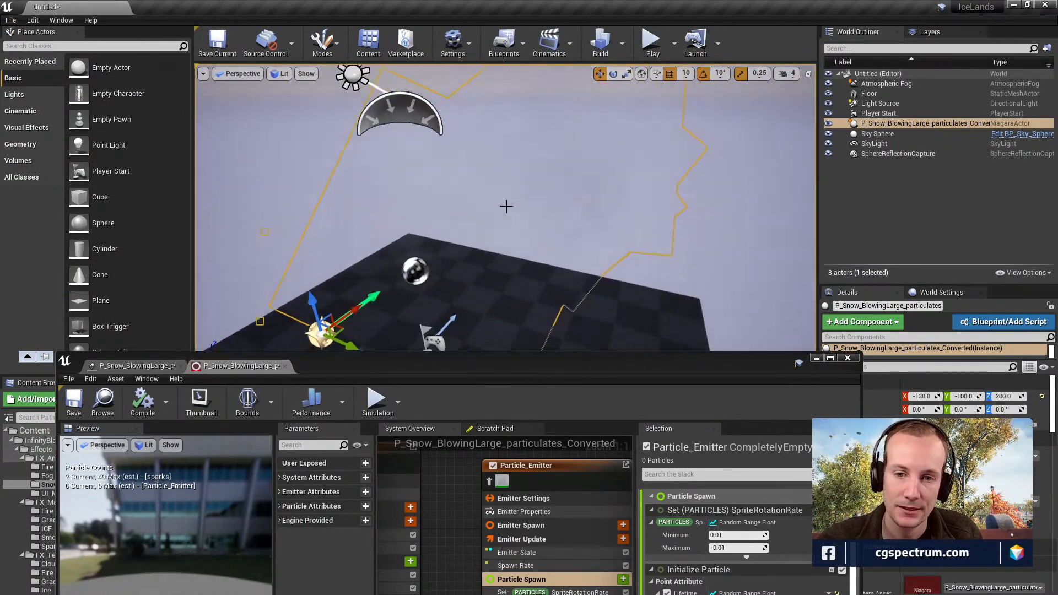
pyautogui.moveTo(537, 365); pyautogui.dragTo(482, 101)
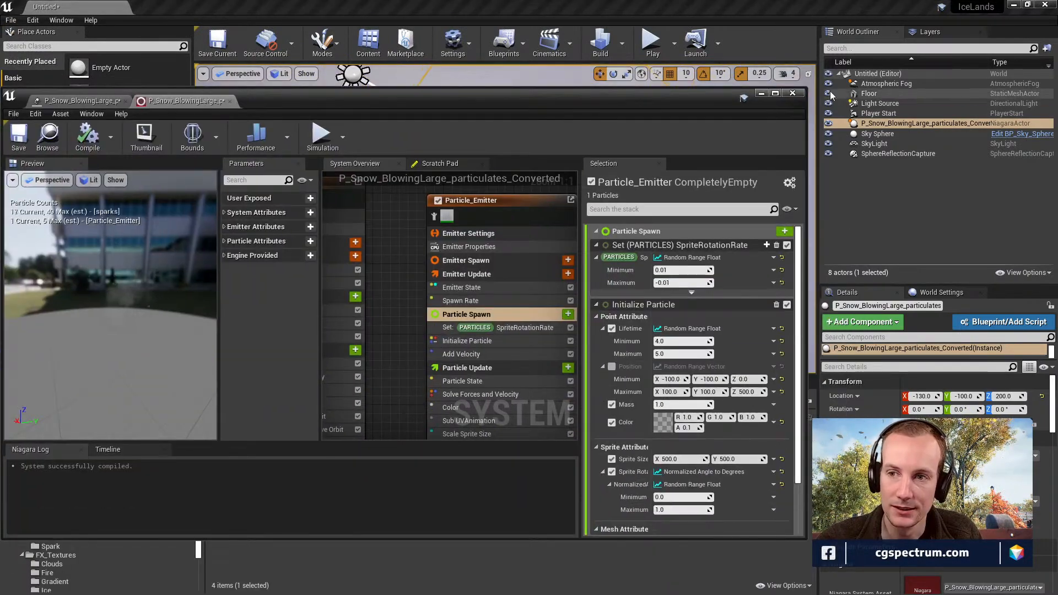
pyautogui.click(792, 94)
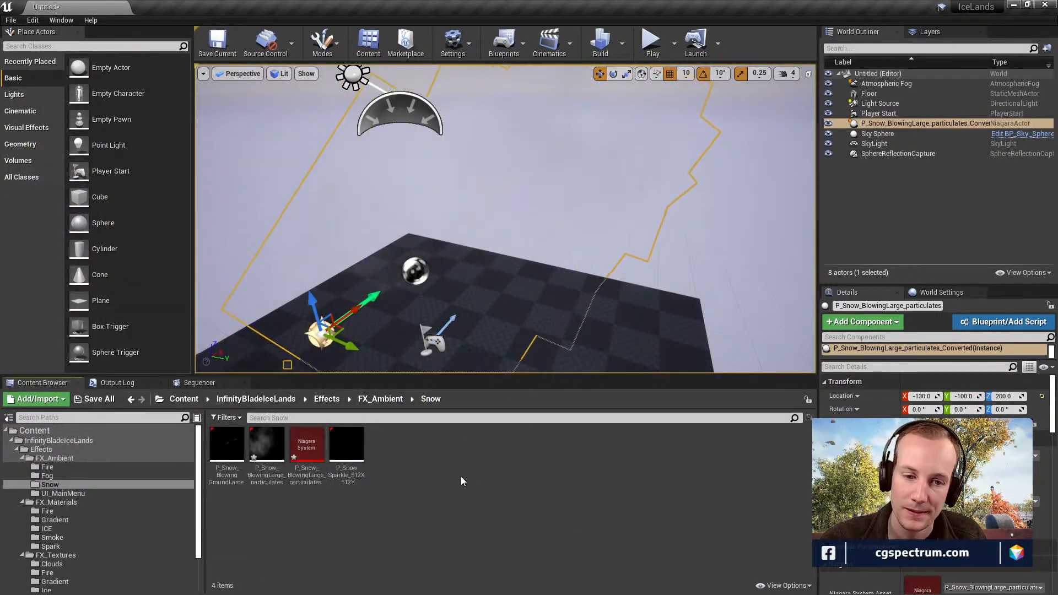
# Save all modified snow assets and materials, and save the level as Untitled, replacing the existing map.
pyautogui.click(78, 399)
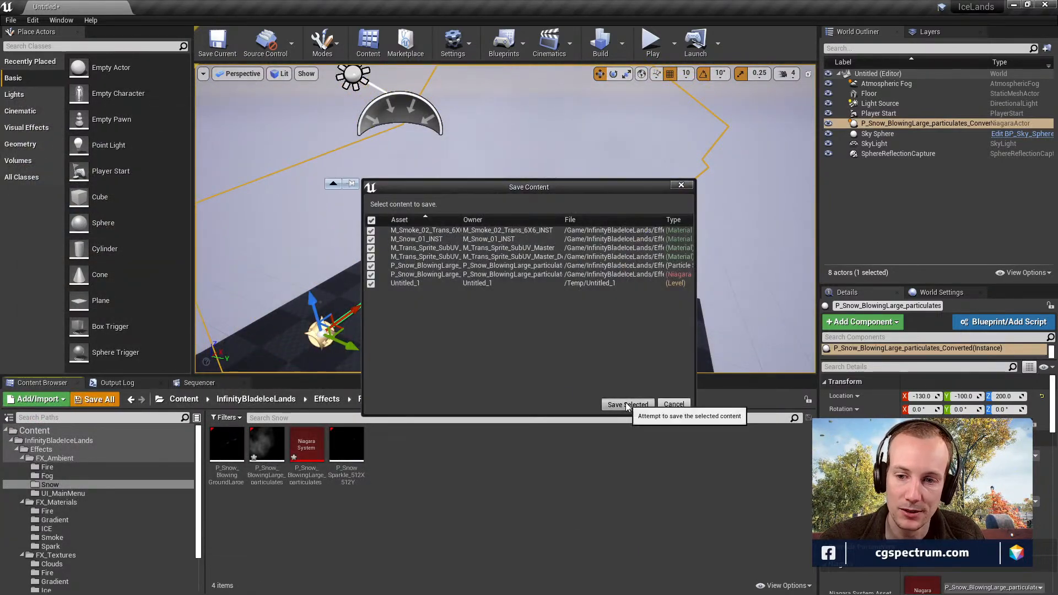
pyautogui.click(626, 405)
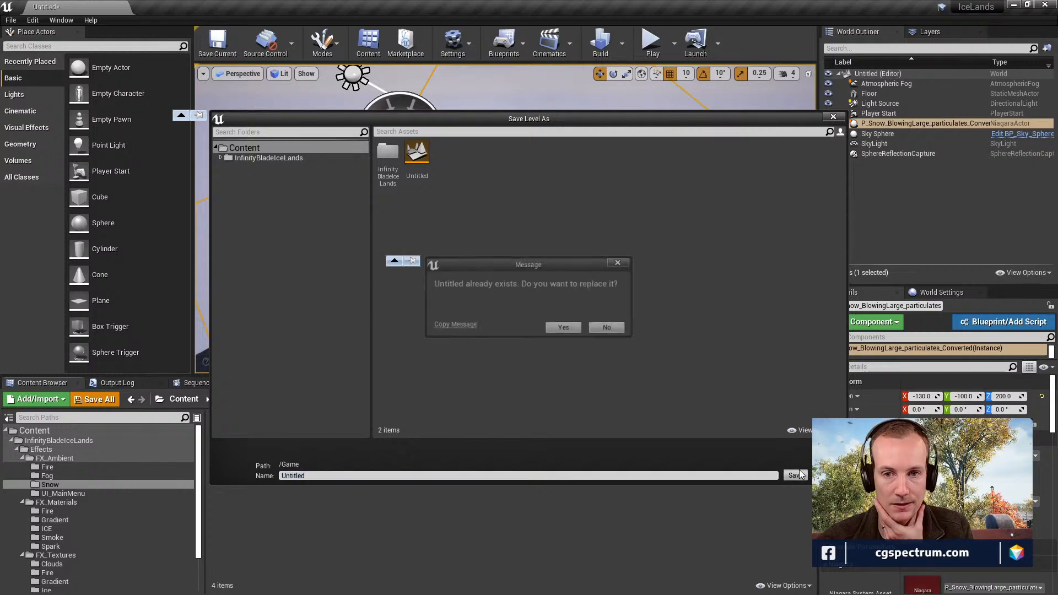
pyautogui.click(563, 328)
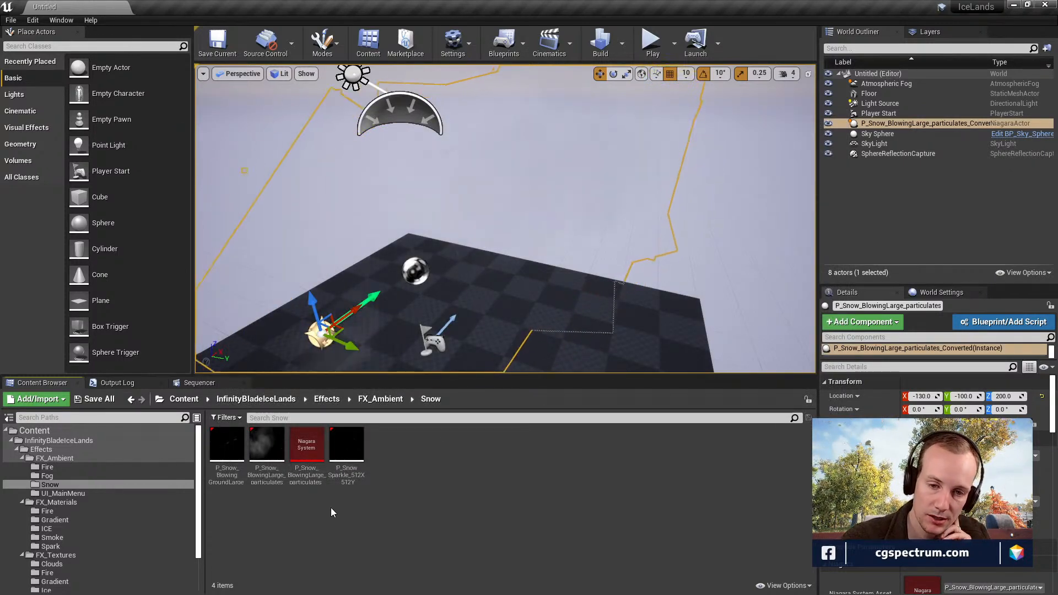
# Start migrating P_Snow_BlowingLarge_particulates_Converted, saving Untitled_BuiltData and accepting all of its listed dependent assets.
pyautogui.rightClick(303, 447)
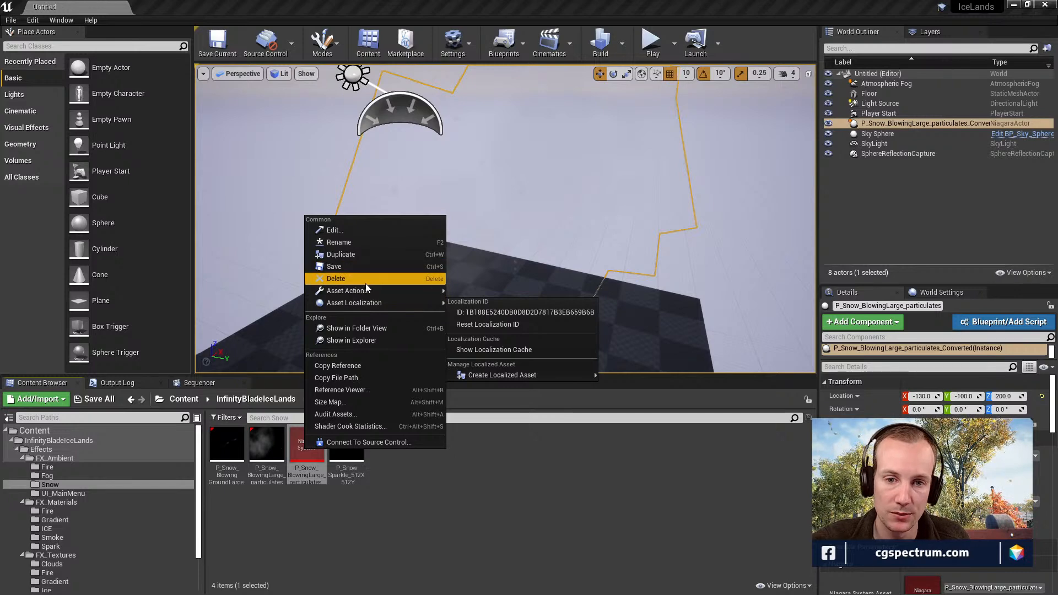
pyautogui.moveTo(367, 290)
pyautogui.click(475, 366)
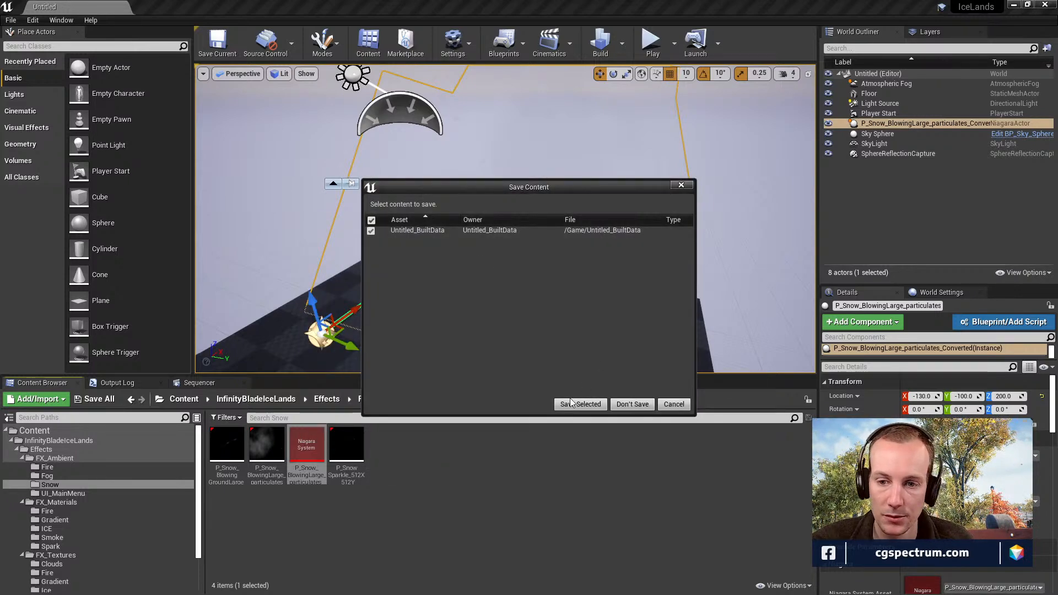
pyautogui.click(575, 404)
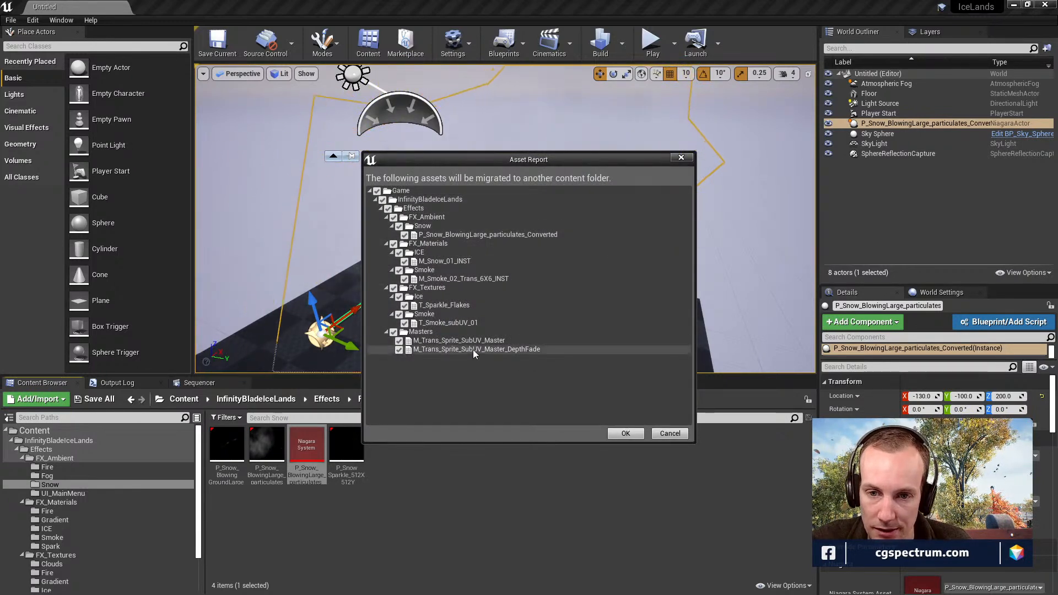
pyautogui.click(626, 433)
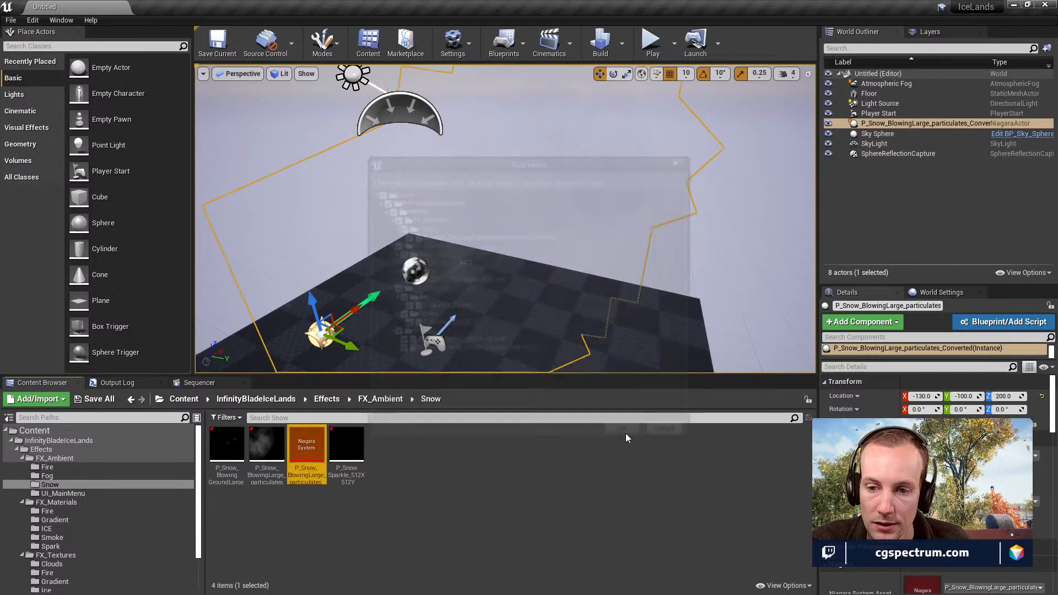
# Migrate the assets into the Content folder of the Backdrops project on drive E and switch to the Backdrop editor.
pyautogui.moveTo(166, 238); pyautogui.dragTo(177, 286)
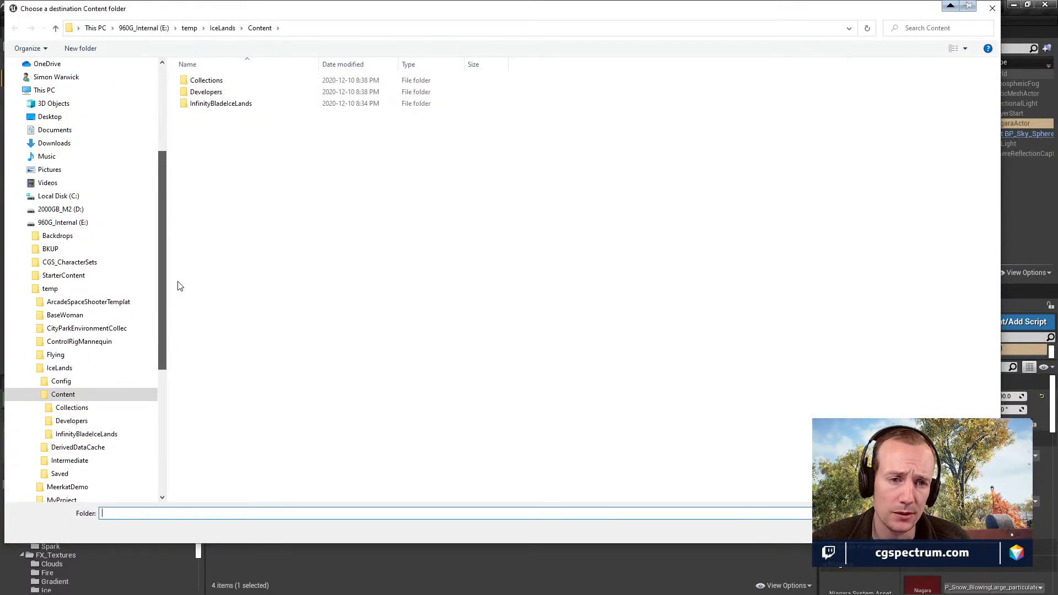
pyautogui.click(55, 236)
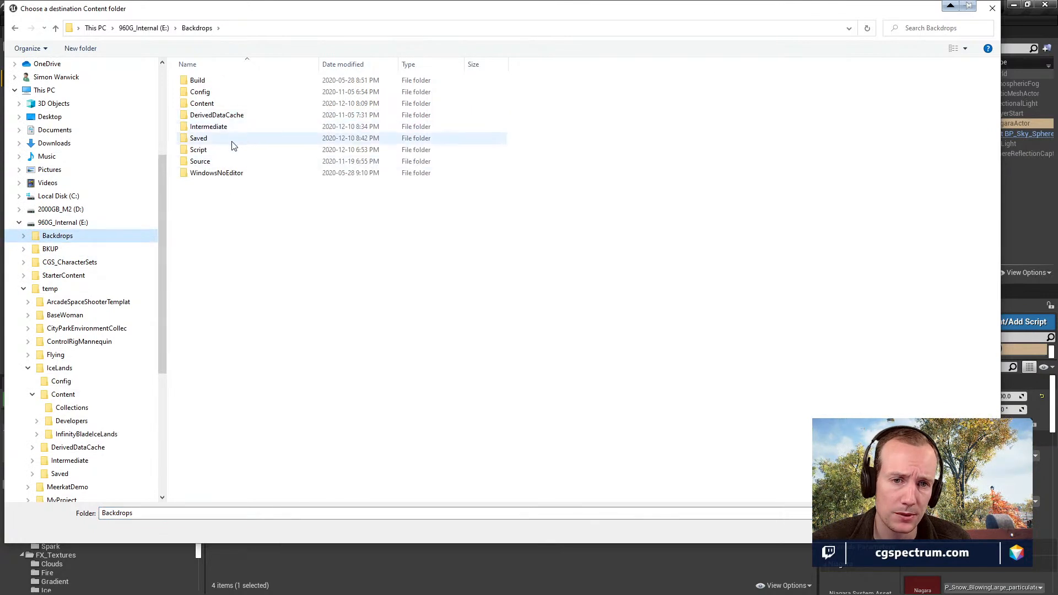
pyautogui.doubleClick(201, 103)
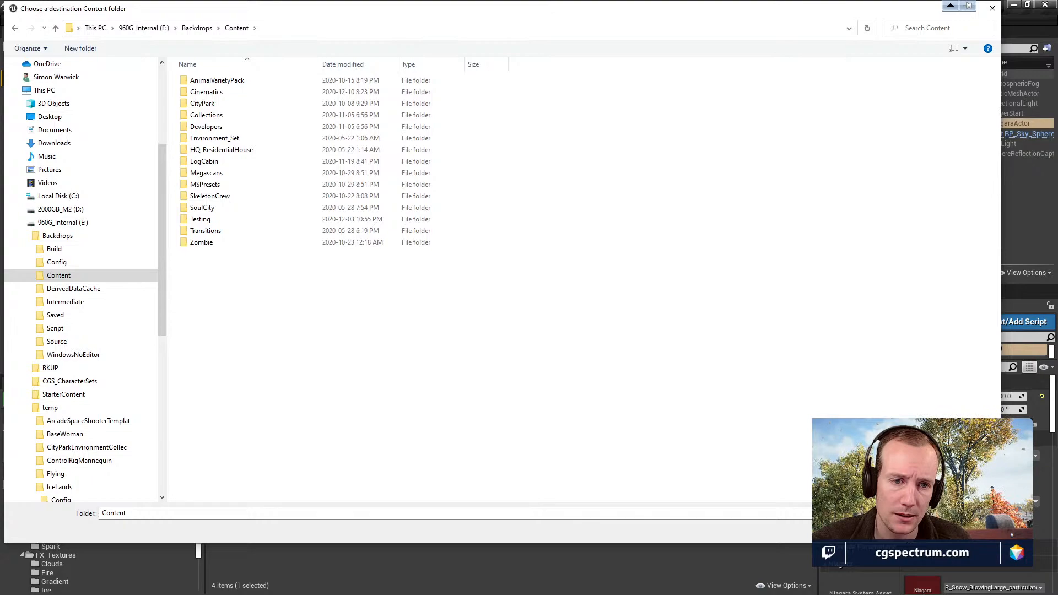
pyautogui.click(911, 530)
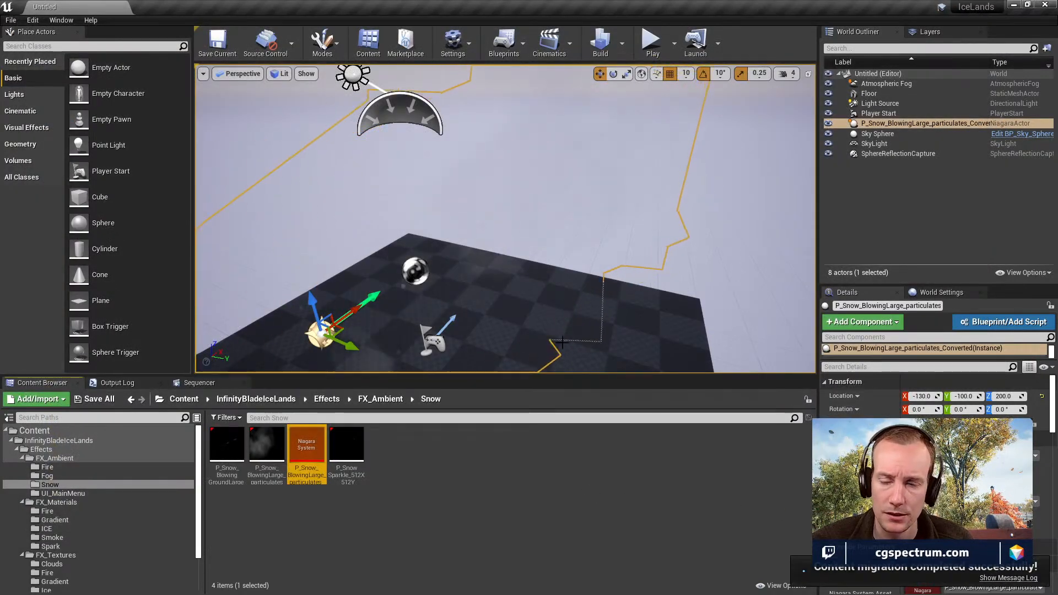
pyautogui.moveTo(535, 7); pyautogui.dragTo(517, 76)
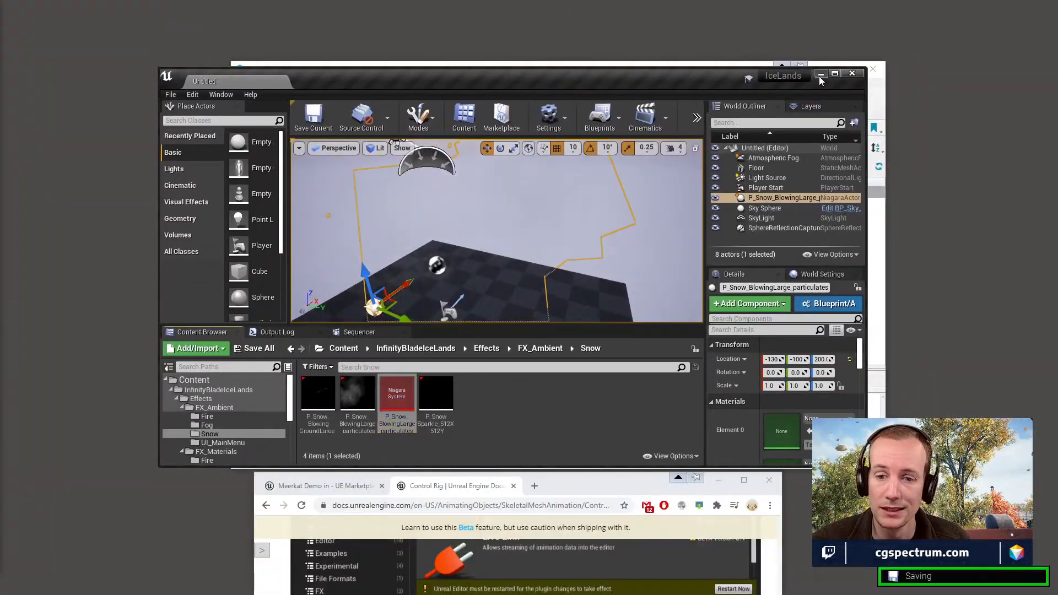
pyautogui.click(820, 74)
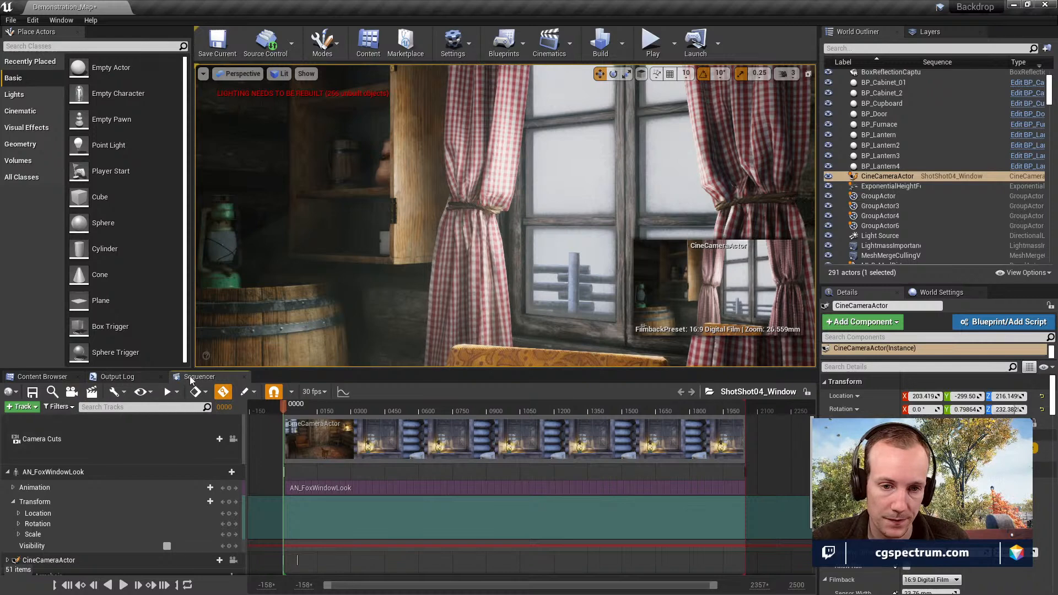
# Open the InfinityBladeIceLands Effects > FX_Ambient > Snow folder in the project content.
pyautogui.click(52, 379)
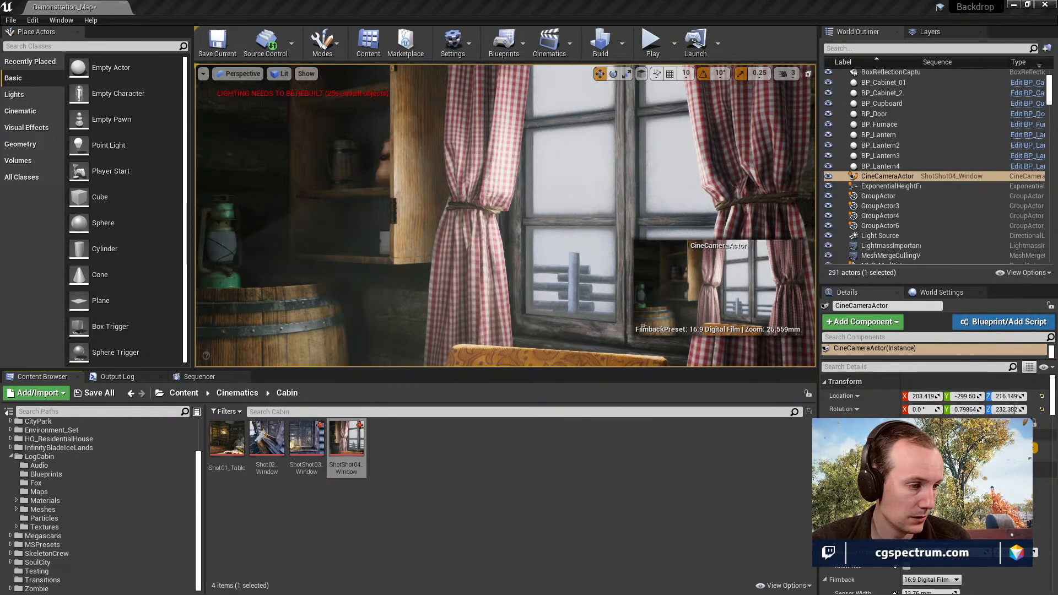
pyautogui.scroll(3, 135, 502)
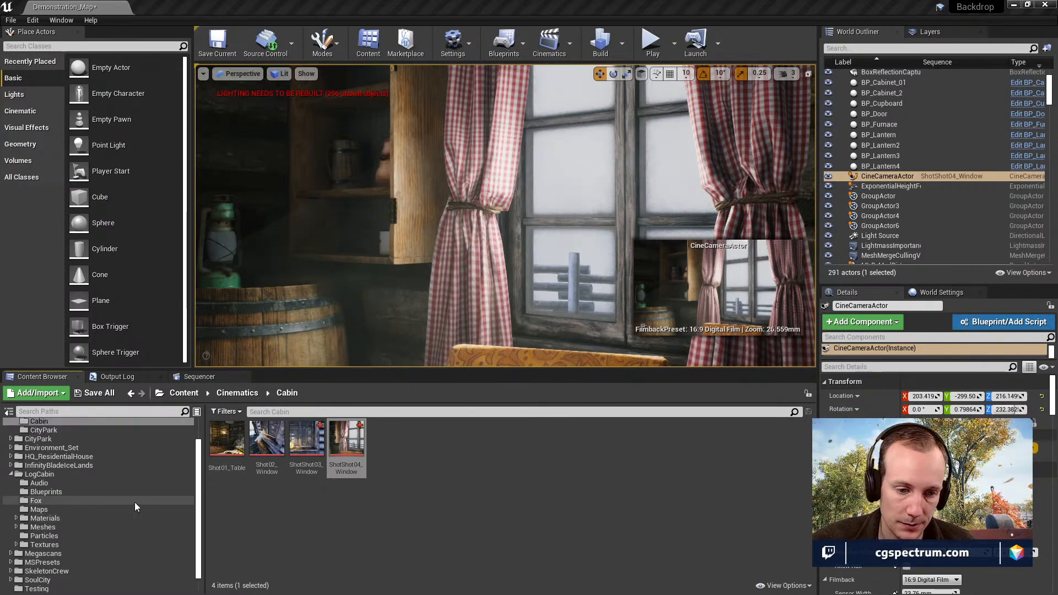
pyautogui.scroll(-2, 131, 516)
pyautogui.scroll(-1, 130, 516)
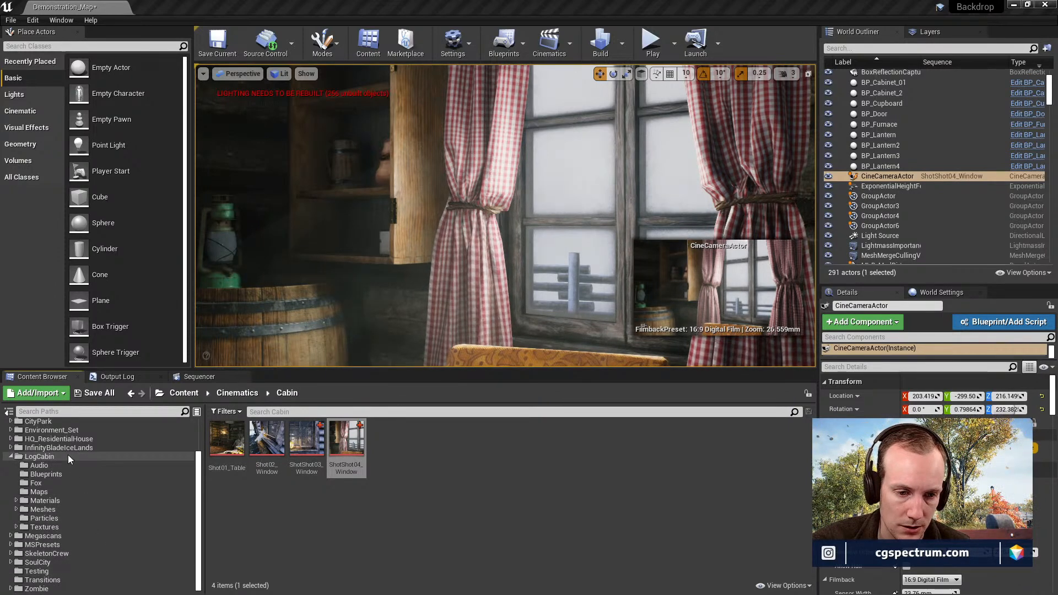
pyautogui.scroll(4, 80, 544)
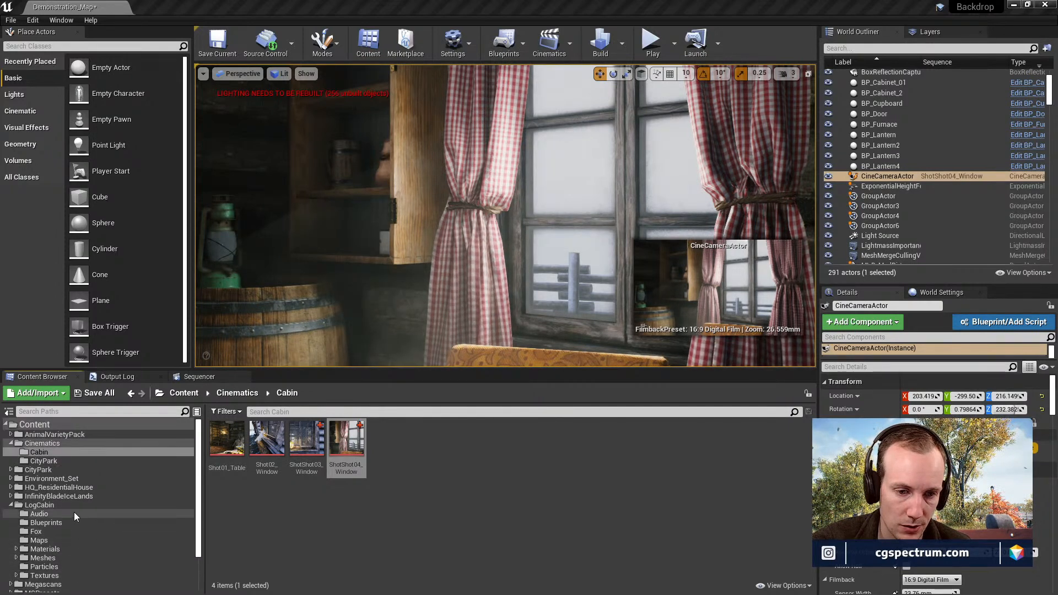
pyautogui.doubleClick(64, 497)
pyautogui.click(45, 505)
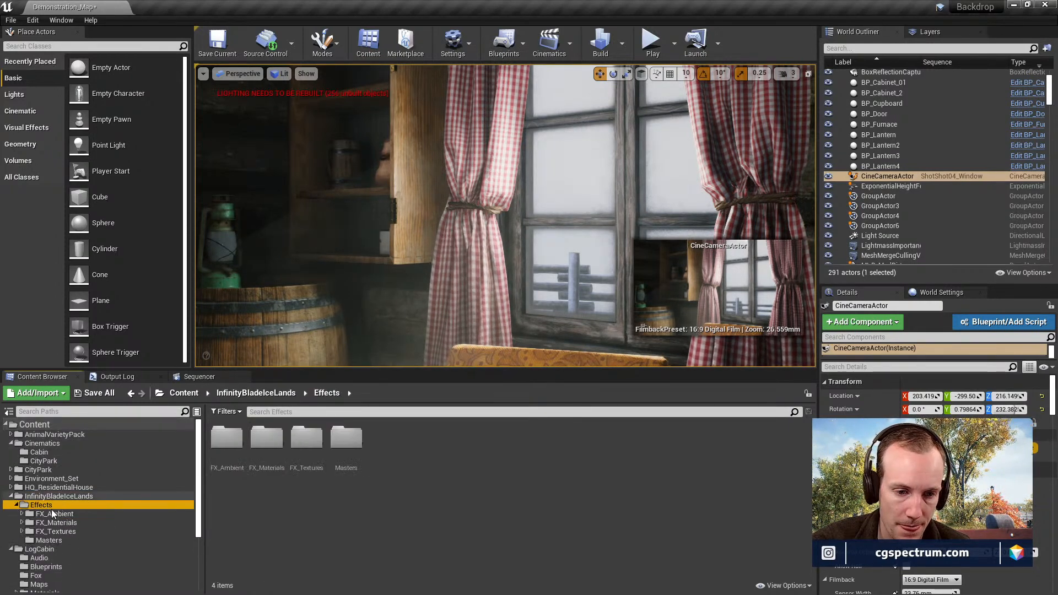
pyautogui.doubleClick(47, 513)
pyautogui.click(227, 446)
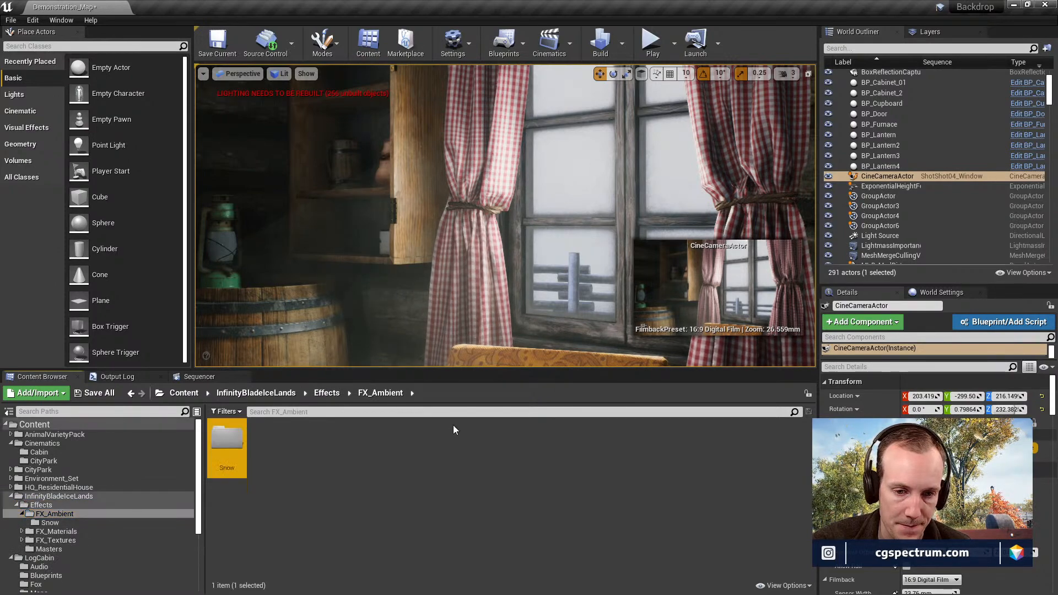
pyautogui.doubleClick(226, 446)
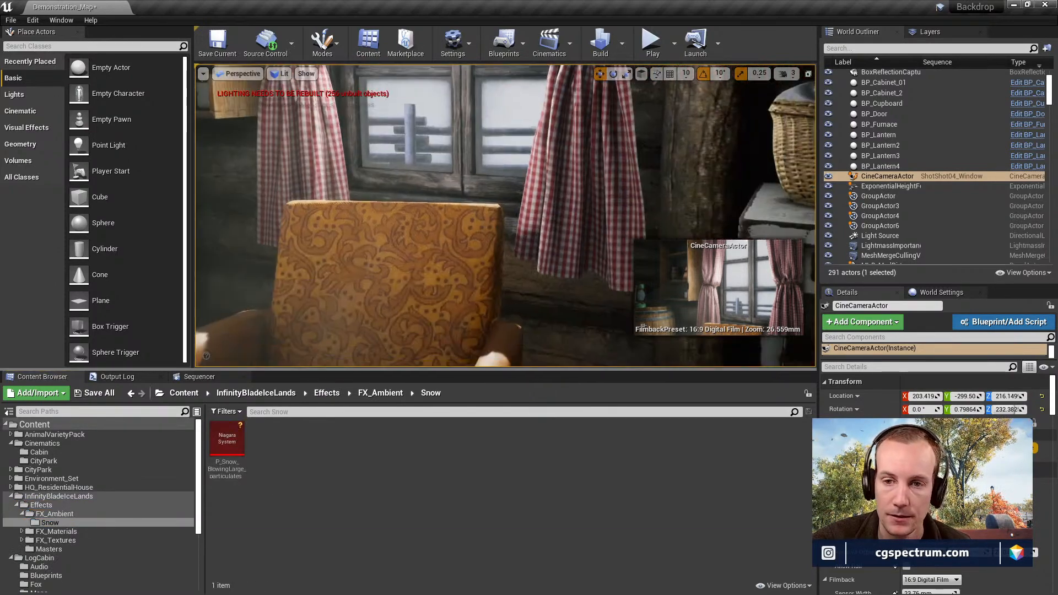
# Place the converted P_Snow_BlowingLarge_particulates Niagara system in the level, outside the cabin window.
pyautogui.moveTo(504, 216); pyautogui.dragTo(638, 231, button='right')
pyautogui.press('w')
pyautogui.press('s')
pyautogui.moveTo(541, 226); pyautogui.dragTo(537, 248, button='right')
pyautogui.press('s')
pyautogui.moveTo(239, 445); pyautogui.dragTo(453, 315)
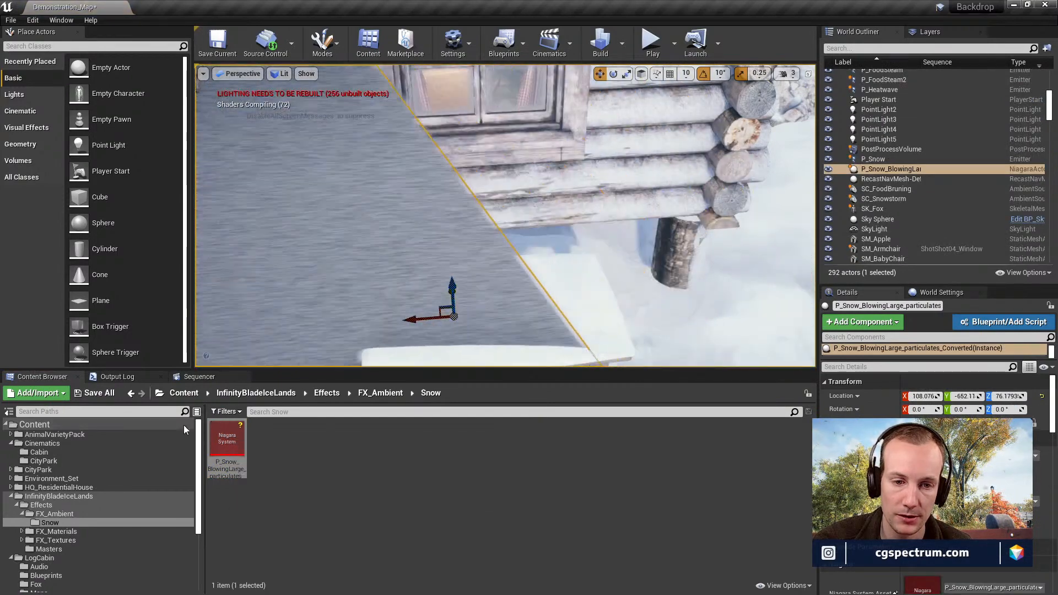
# Save Demonstration_Map, checking it out from source control.
pyautogui.click(101, 396)
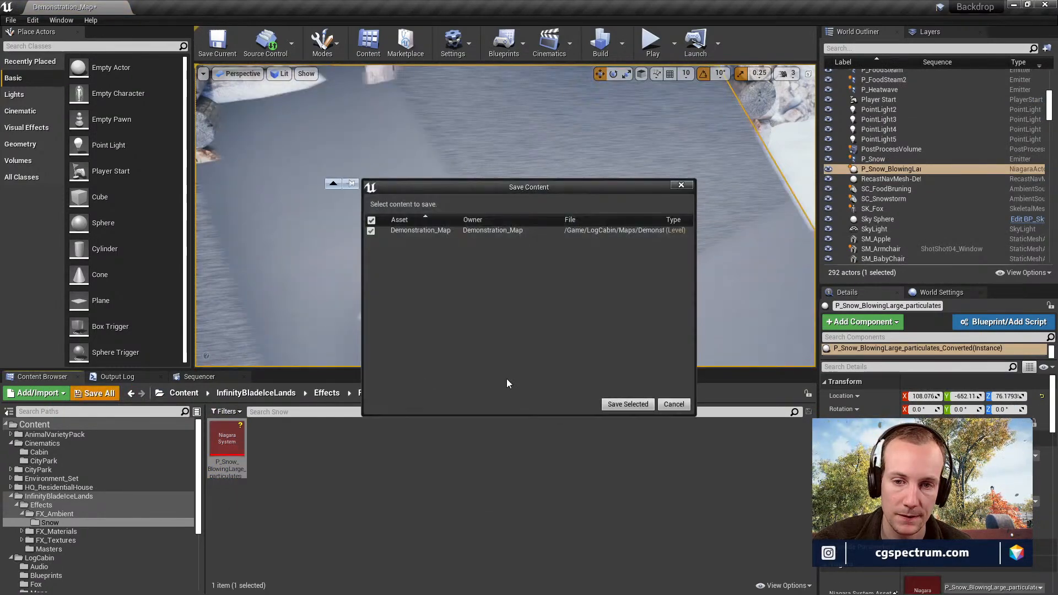
pyautogui.click(628, 405)
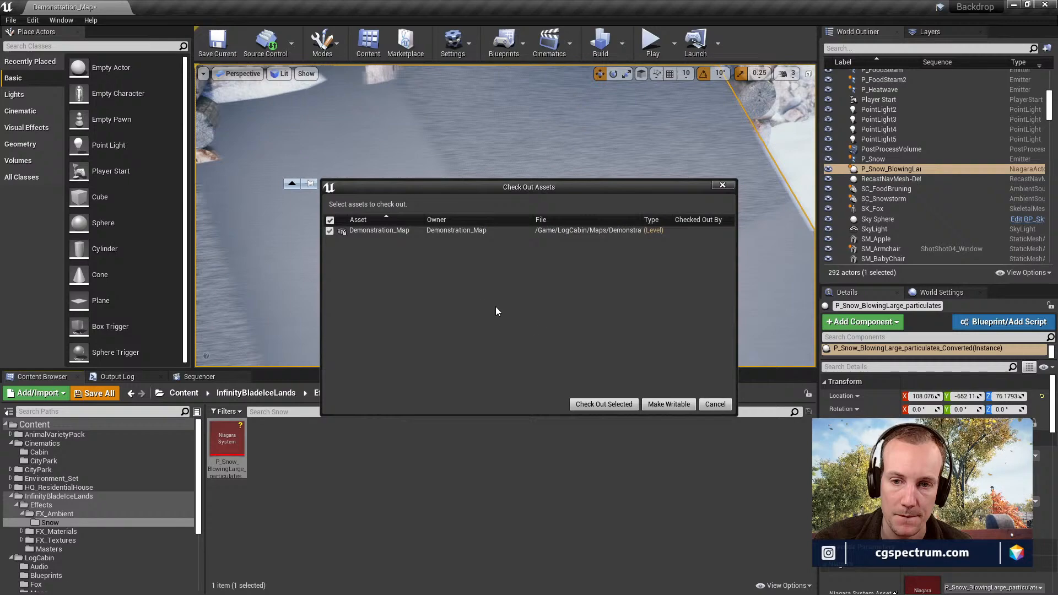
pyautogui.click(606, 404)
pyautogui.moveTo(441, 237); pyautogui.dragTo(482, 257, button='right')
pyautogui.click(114, 393)
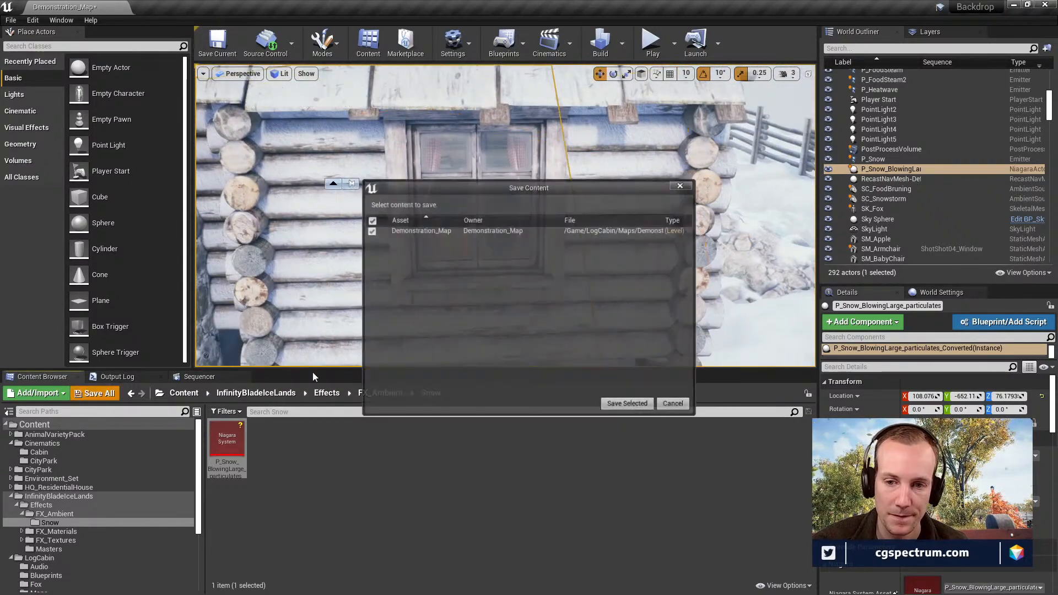
pyautogui.click(619, 406)
# Raise the snow effect to a Z location of about 191 and shift it along X to about -13, beside the window.
pyautogui.moveTo(528, 314); pyautogui.dragTo(532, 358, button='right')
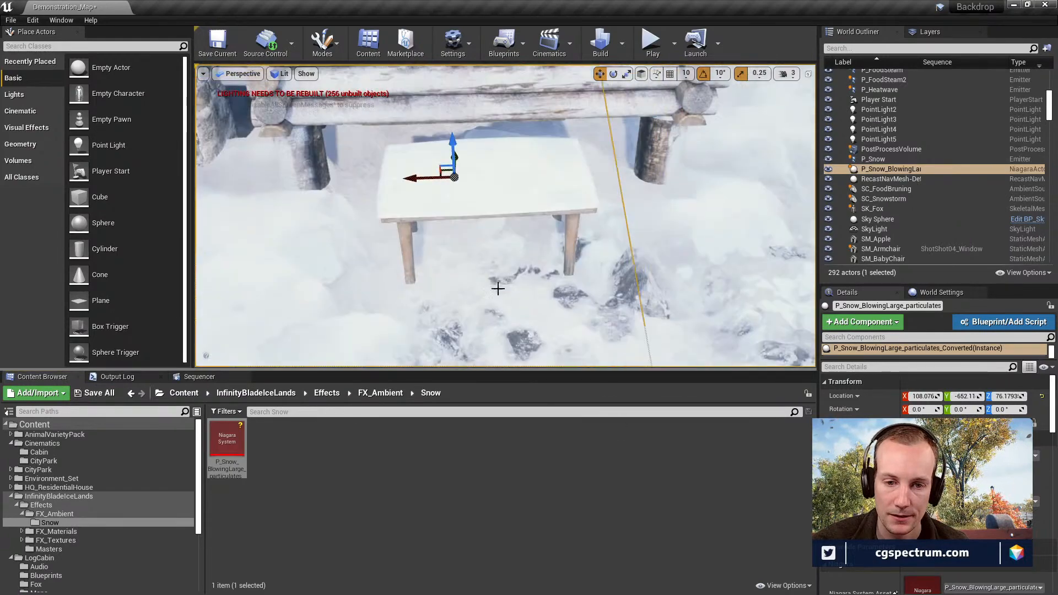
pyautogui.moveTo(363, 331)
pyautogui.mouseDown(button='right')
pyautogui.moveTo(347, 264)
pyautogui.moveTo(358, 324)
pyautogui.mouseUp(button='right')
pyautogui.moveTo(457, 179); pyautogui.dragTo(461, 158)
pyautogui.moveTo(436, 177); pyautogui.dragTo(435, 138, button='right')
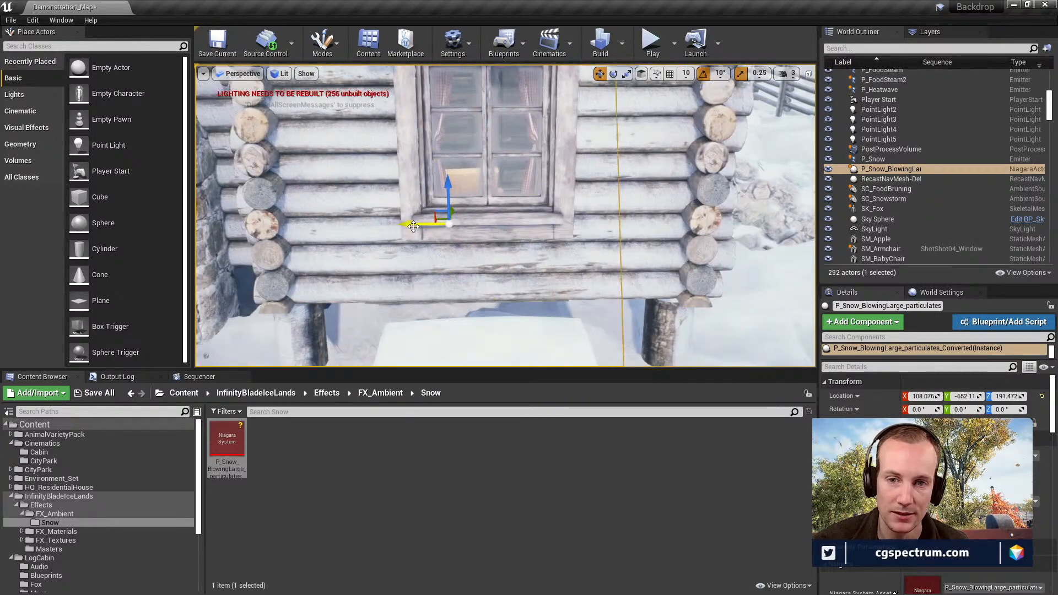
pyautogui.moveTo(417, 228); pyautogui.dragTo(567, 222)
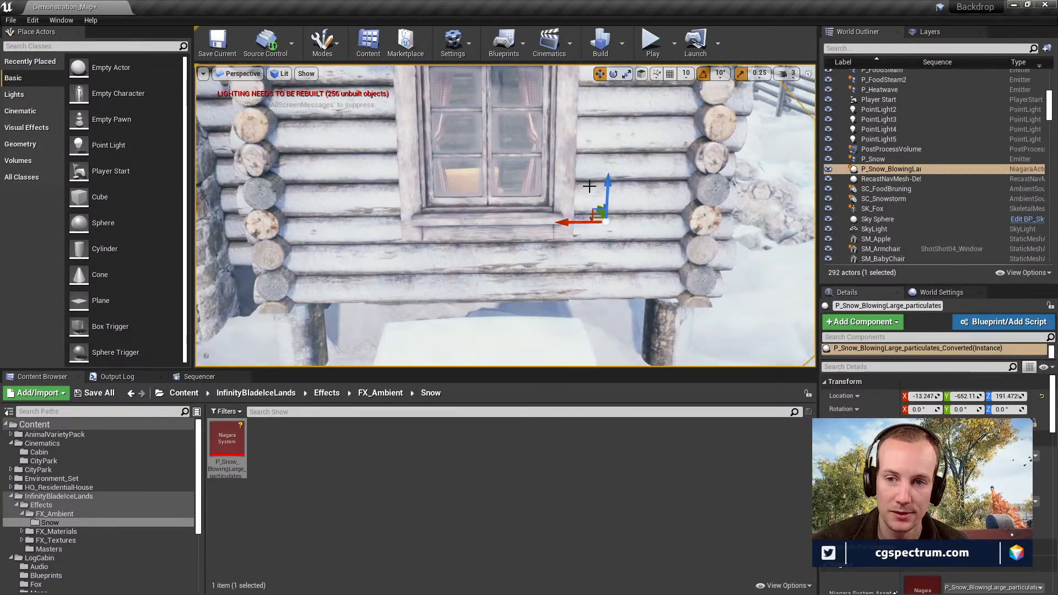
# Rotate the snow effect to about -70° on Y and move it above the window, to about X 29, Z 342.
pyautogui.press('e')
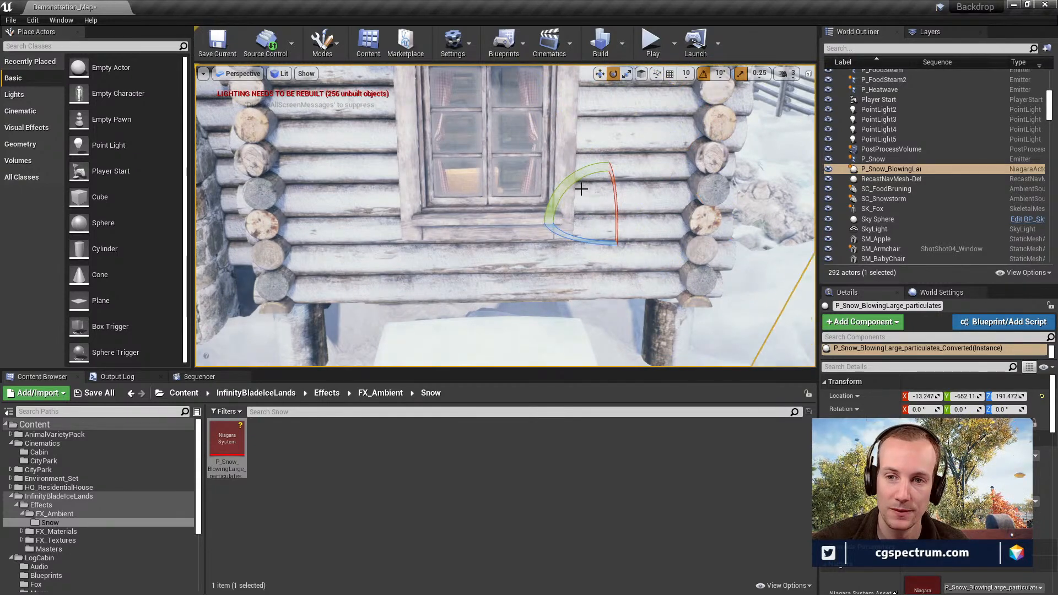
pyautogui.moveTo(582, 189); pyautogui.dragTo(582, 253)
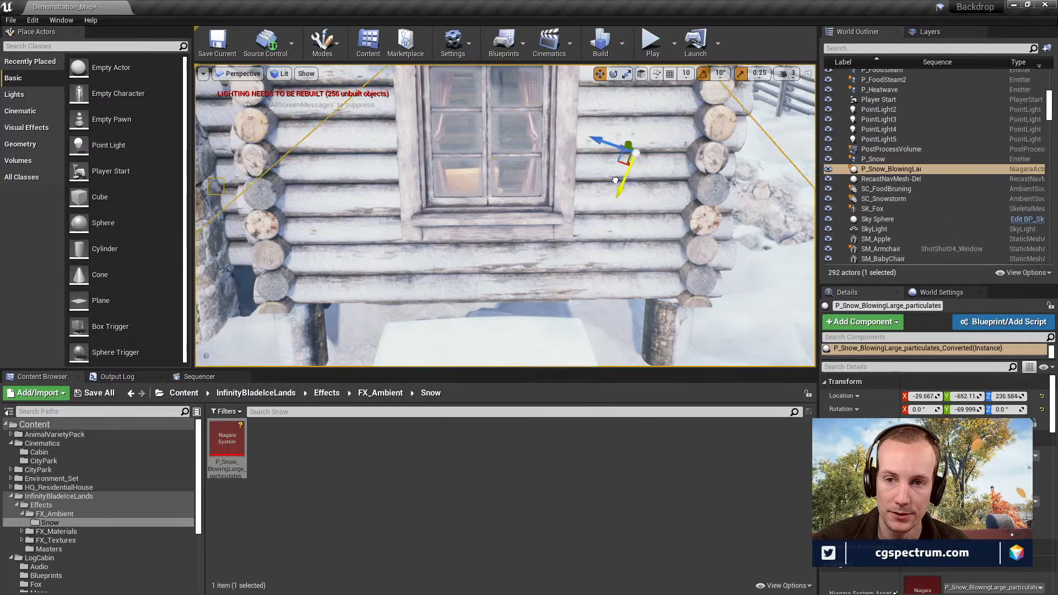
pyautogui.press('f')
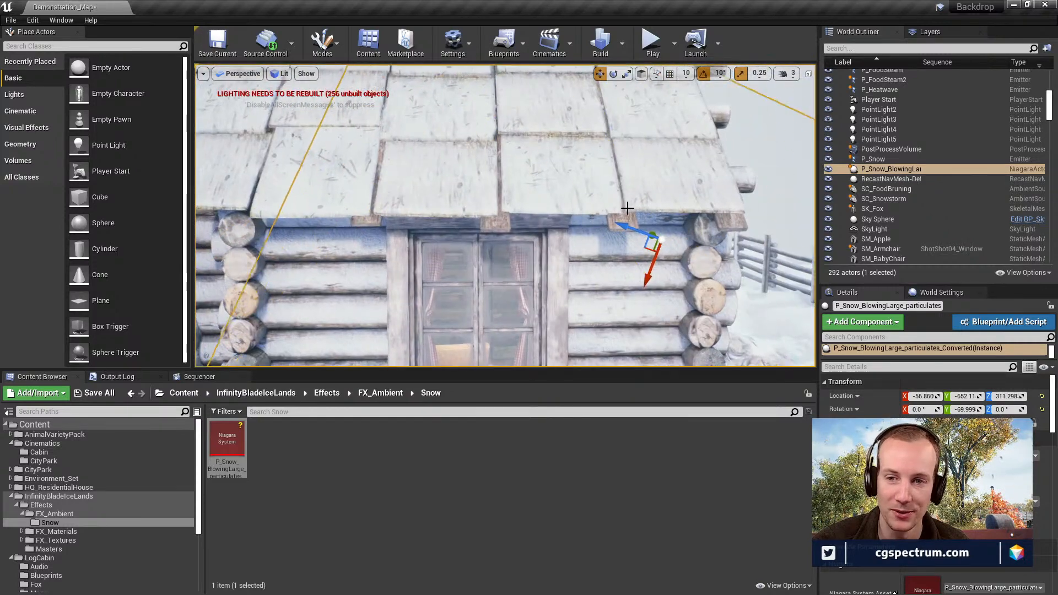
pyautogui.moveTo(545, 197); pyautogui.dragTo(518, 179, button='right')
pyautogui.moveTo(505, 215); pyautogui.dragTo(452, 187, button='right')
pyautogui.press('w')
pyautogui.press('s')
pyautogui.moveTo(581, 236); pyautogui.dragTo(568, 258, button='right')
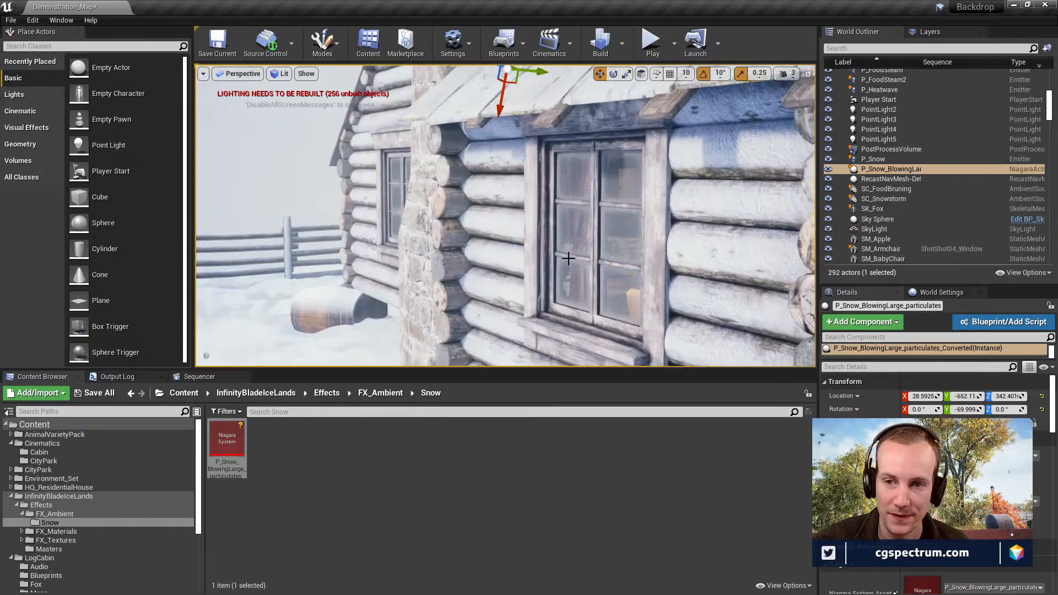
# Rotate the snow effect further, to about X -91°, Y -80°, Z 89°.
pyautogui.moveTo(517, 99); pyautogui.dragTo(531, 117, button='right')
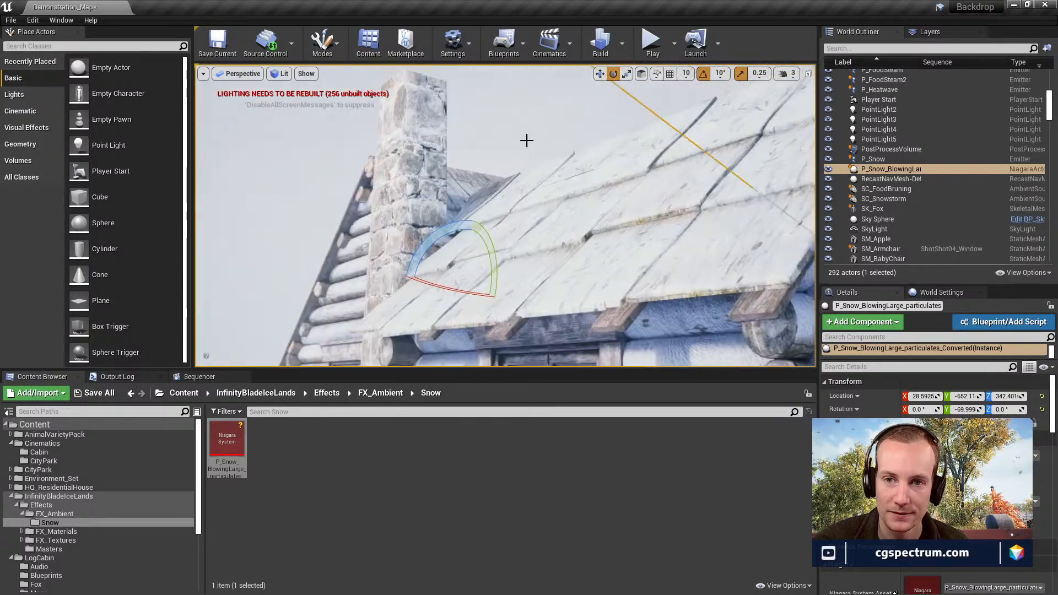
pyautogui.moveTo(492, 237); pyautogui.dragTo(488, 283)
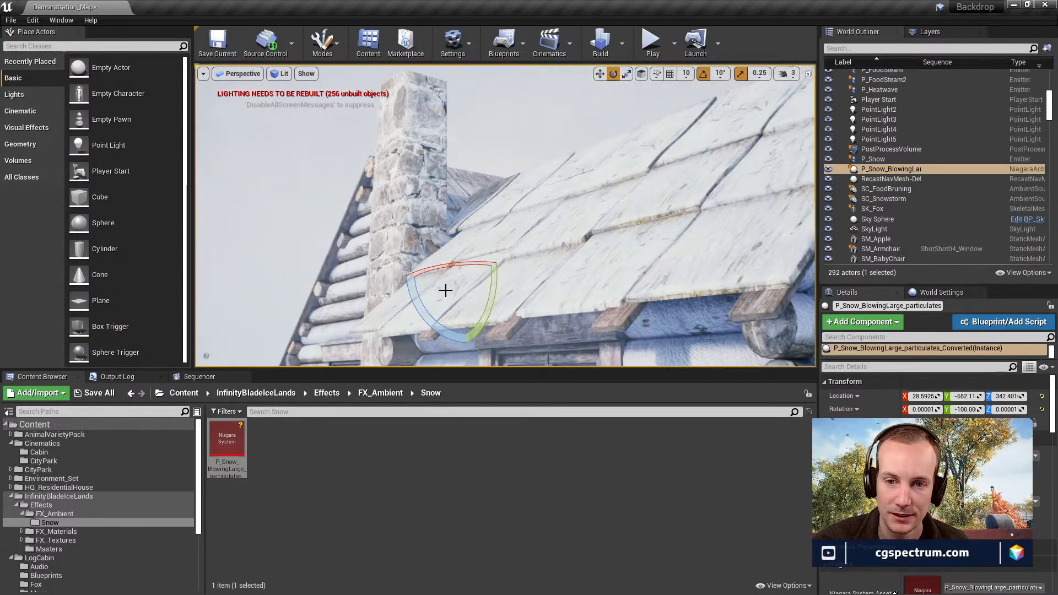
pyautogui.moveTo(439, 323); pyautogui.dragTo(491, 307)
pyautogui.moveTo(492, 306); pyautogui.dragTo(529, 295, button='right')
pyautogui.rightClick(528, 296)
pyautogui.click(499, 336)
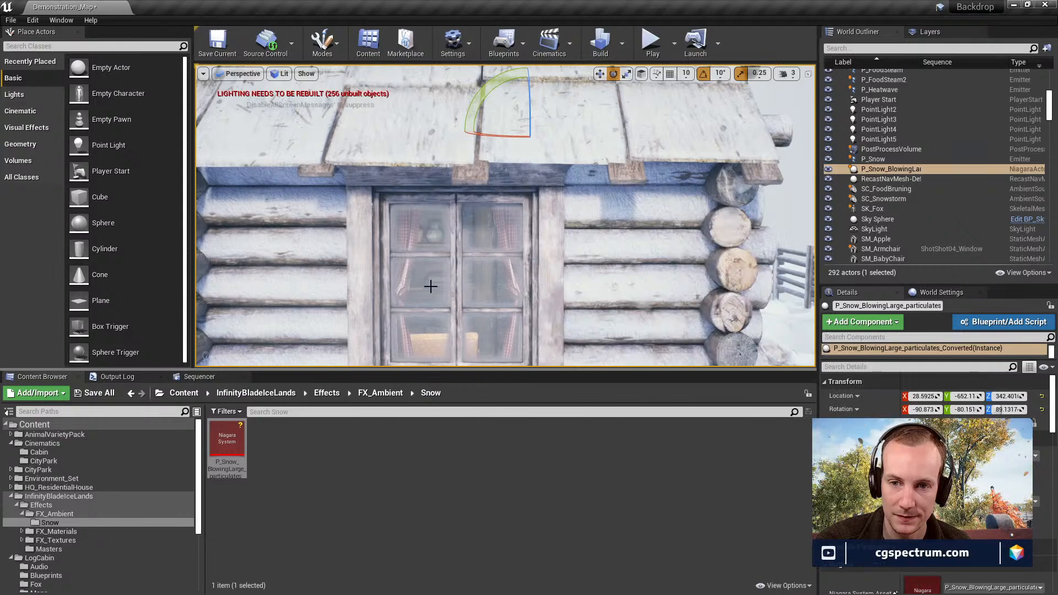
# Move the snow effect away from the cabin to about X -62, Y -807, Z 315, checking it through the window from inside.
pyautogui.moveTo(498, 275); pyautogui.dragTo(622, 279, button='right')
pyautogui.press('s')
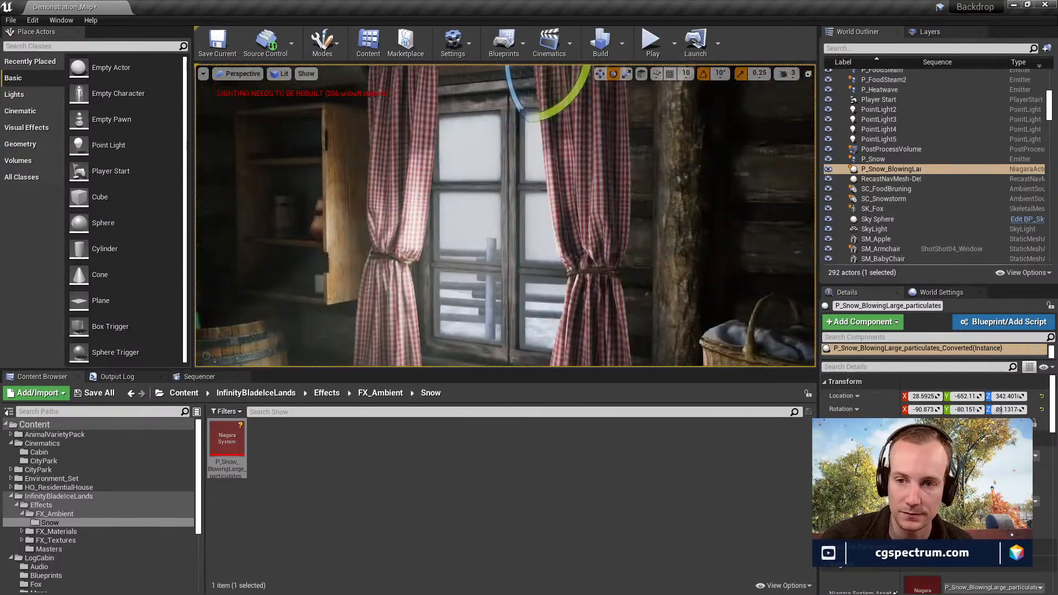
pyautogui.moveTo(545, 287); pyautogui.dragTo(531, 268, button='right')
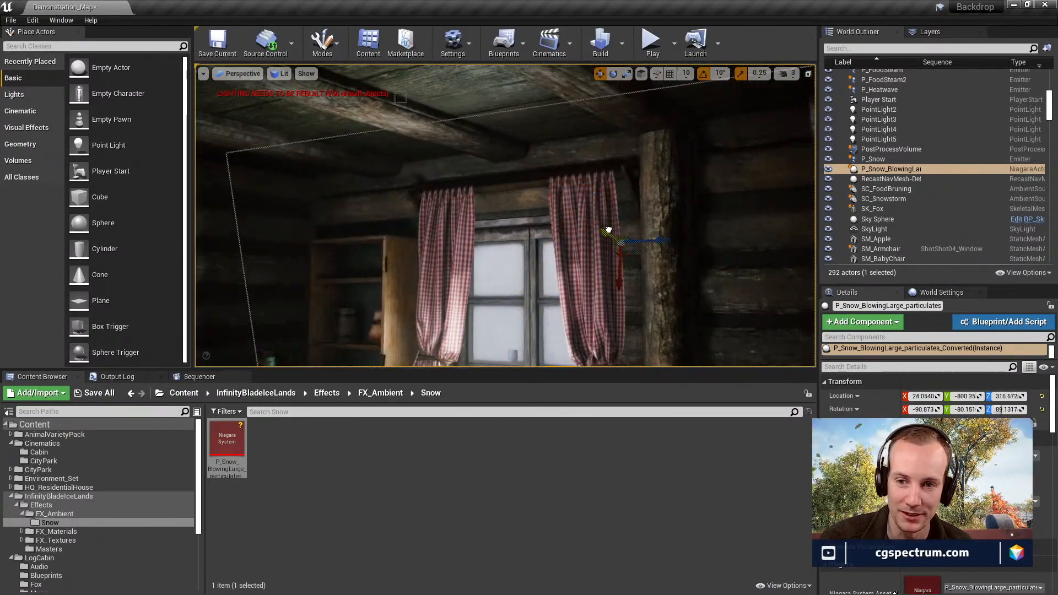
pyautogui.moveTo(644, 242); pyautogui.dragTo(570, 237)
pyautogui.moveTo(496, 267); pyautogui.dragTo(468, 286, button='right')
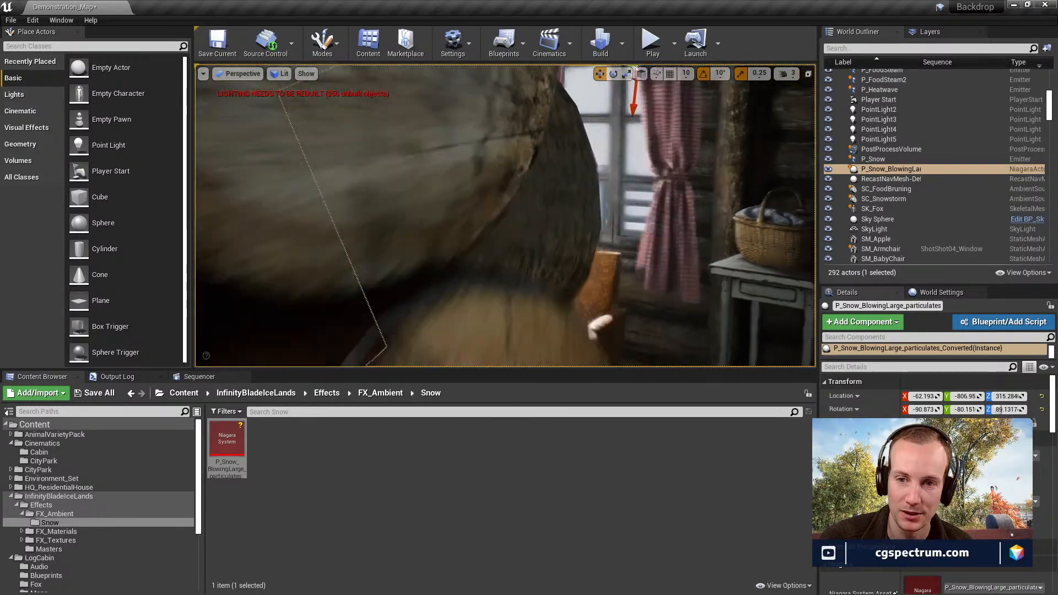
pyautogui.click(458, 294)
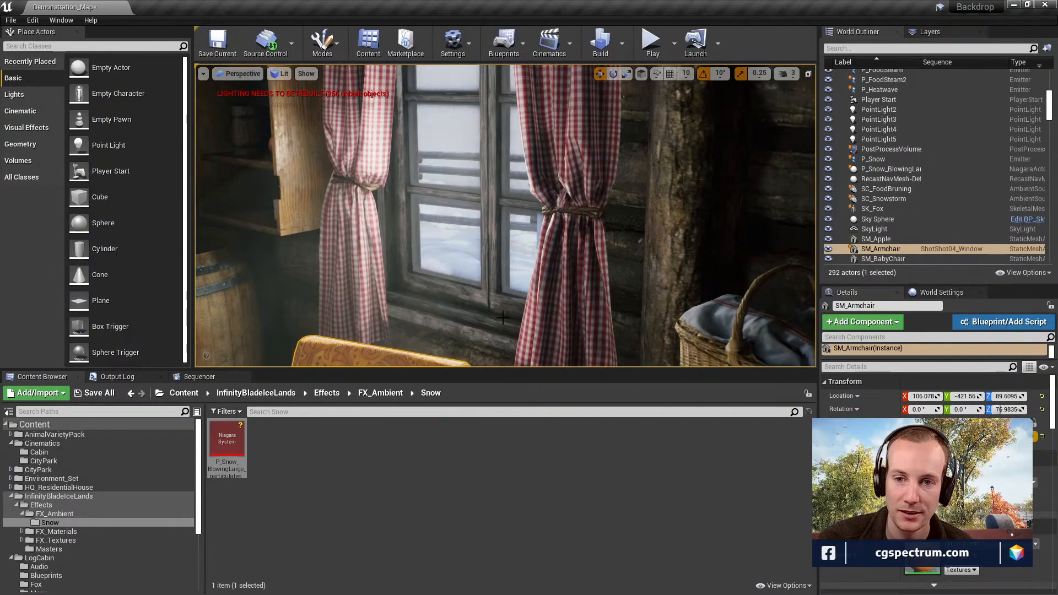
# Turn off game view, select the snow effect outside the cabin, and try to place a second copy of it in the level.
pyautogui.moveTo(504, 216); pyautogui.dragTo(529, 238, button='right')
pyautogui.press('g')
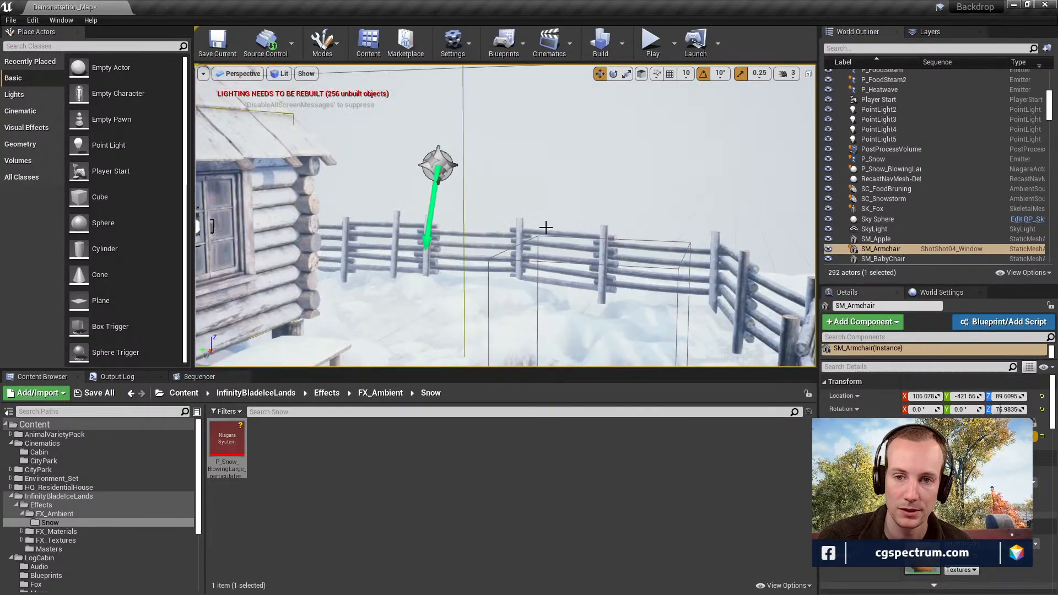
pyautogui.click(435, 164)
pyautogui.moveTo(468, 217); pyautogui.dragTo(432, 217, button='right')
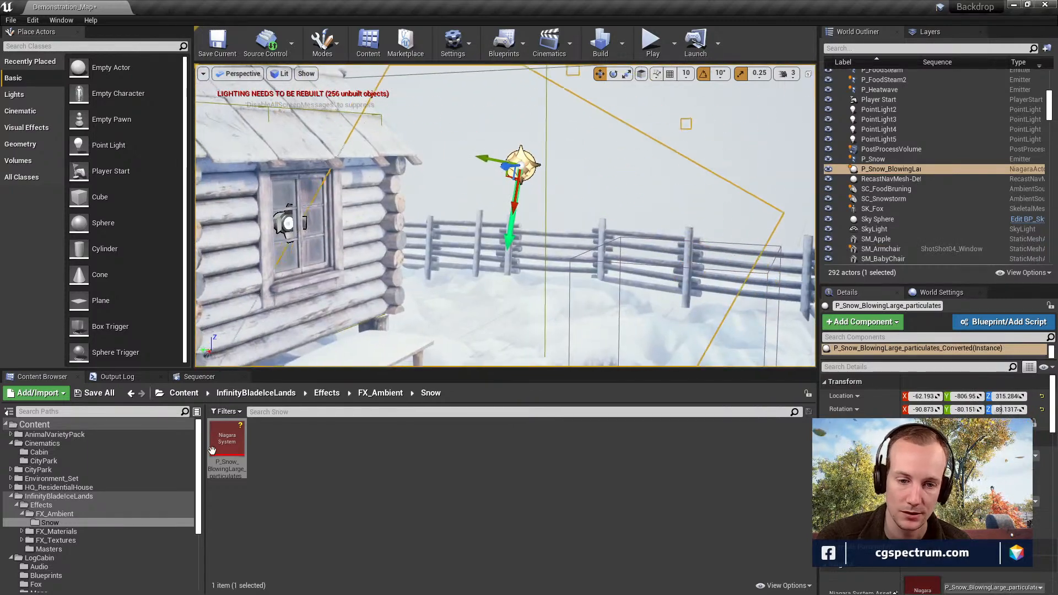
pyautogui.moveTo(215, 450); pyautogui.dragTo(399, 303)
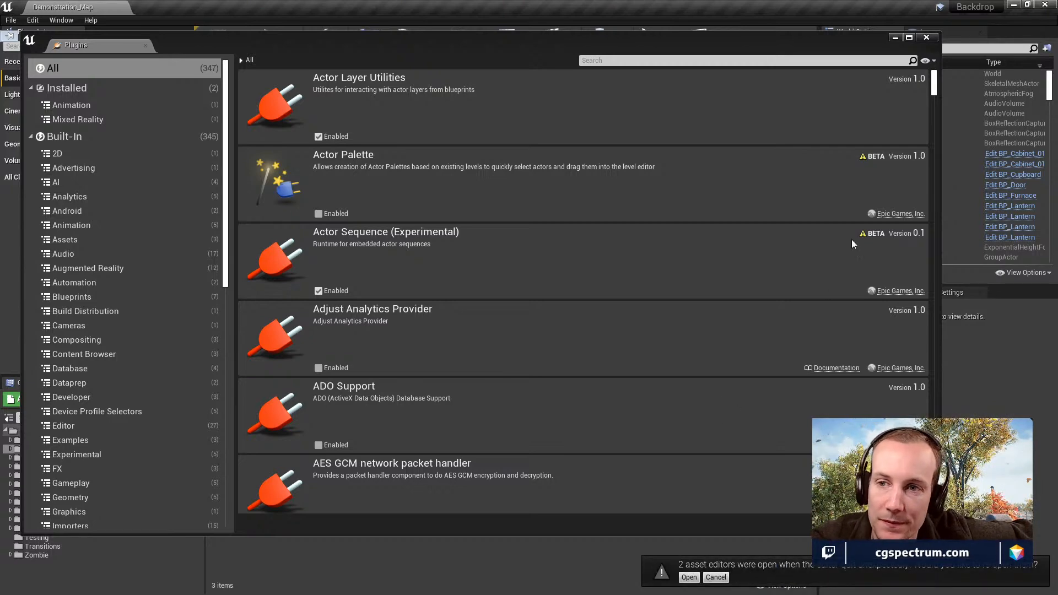
# Close the Plugins window and select the snow system in the InfinityBladeIceLands Effects > FX_Ambient > Snow folder.
pyautogui.click(926, 37)
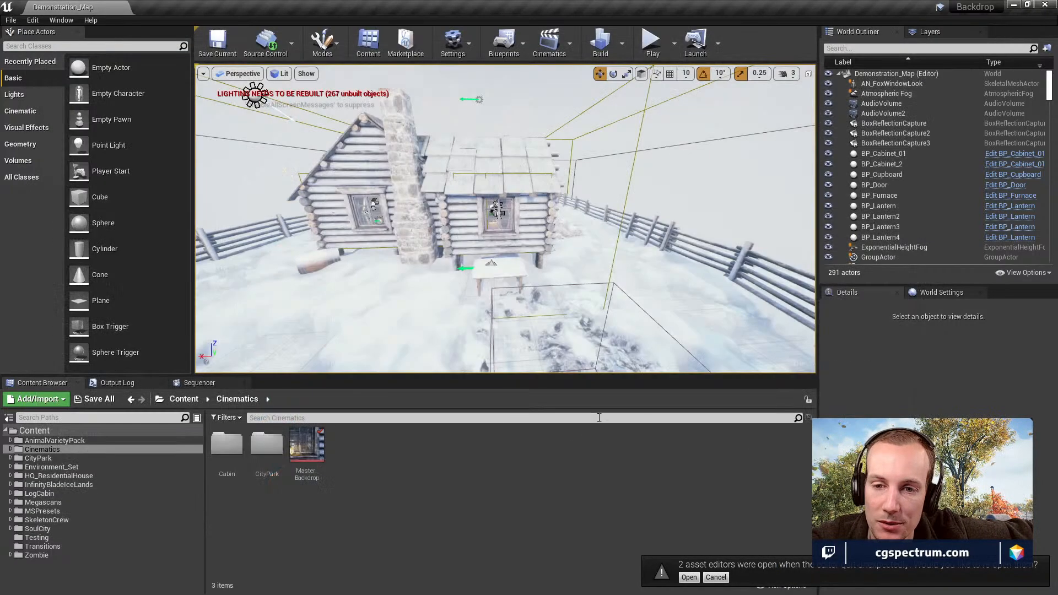
pyautogui.moveTo(457, 251); pyautogui.dragTo(495, 259, button='right')
pyautogui.click(74, 486)
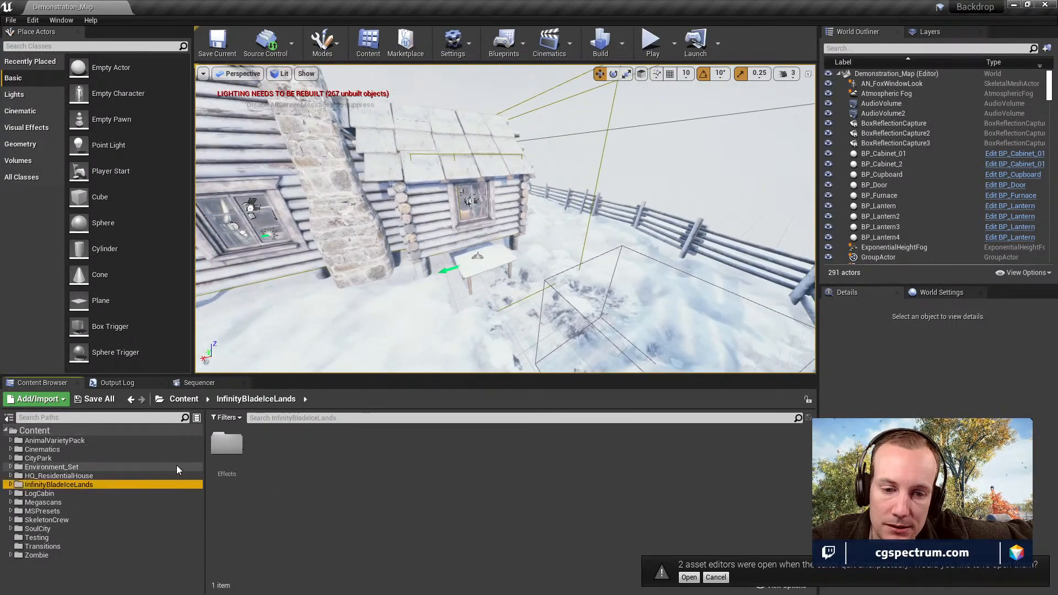
pyautogui.doubleClick(221, 443)
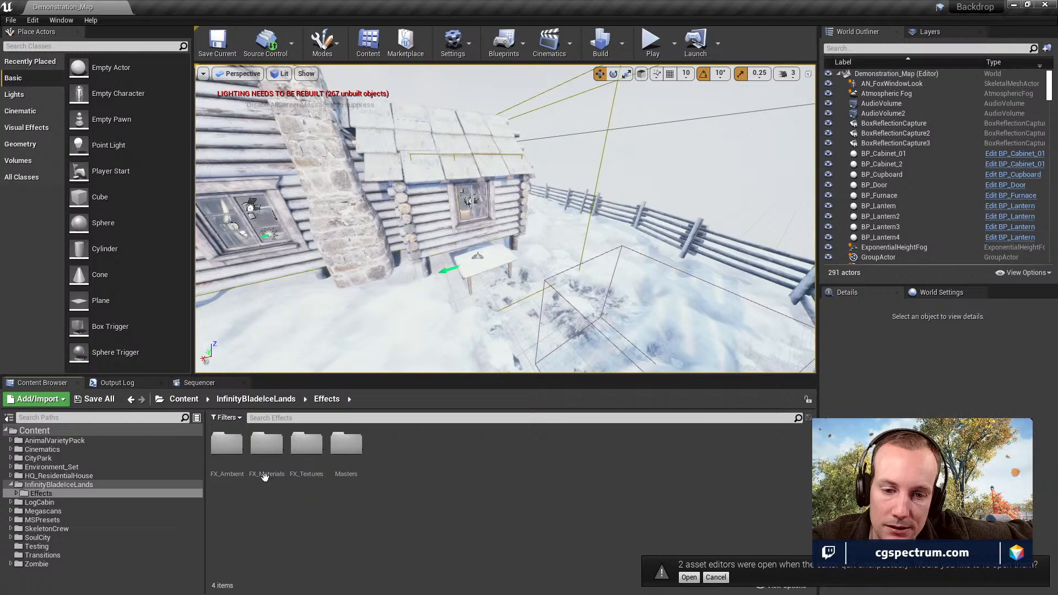
pyautogui.doubleClick(228, 445)
pyautogui.doubleClick(234, 449)
pyautogui.click(236, 455)
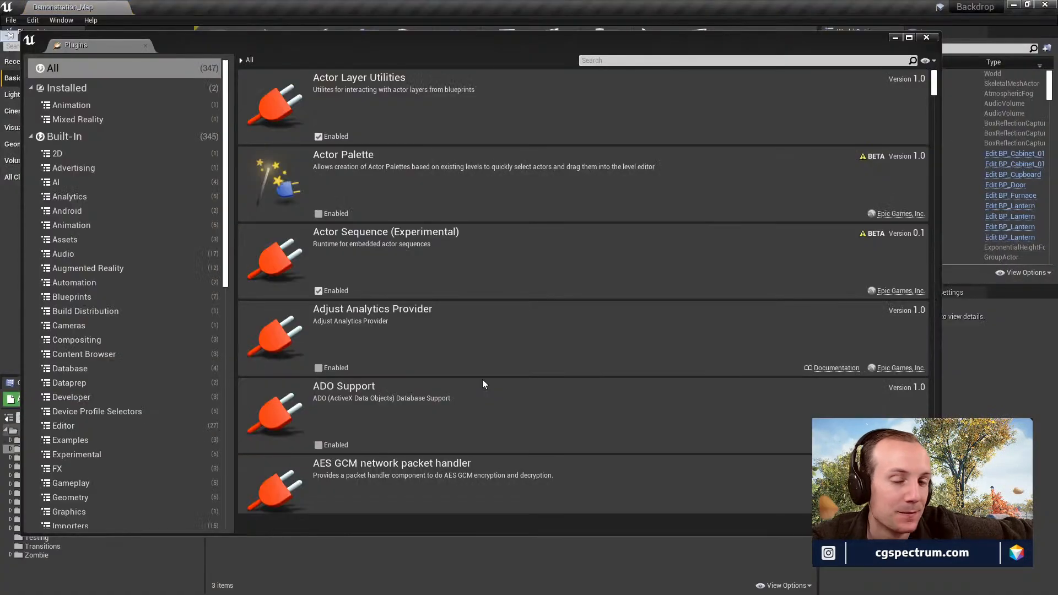
# Find the Cascade To Niagara Converter plugin by searching "casca", enable it despite its beta status, and close the Plugins window.
pyautogui.click(604, 58)
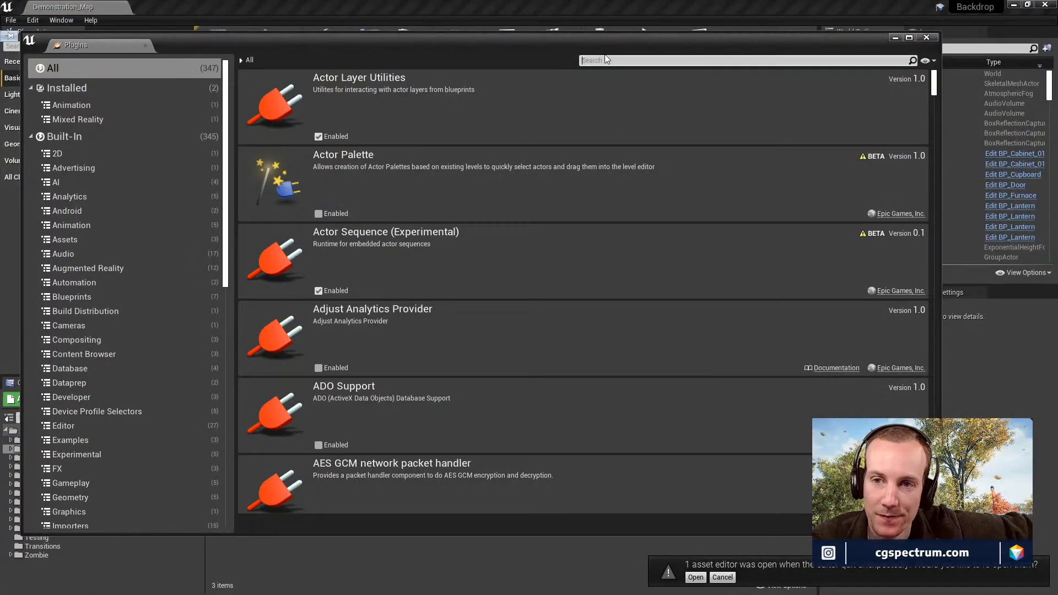
pyautogui.write('casc')
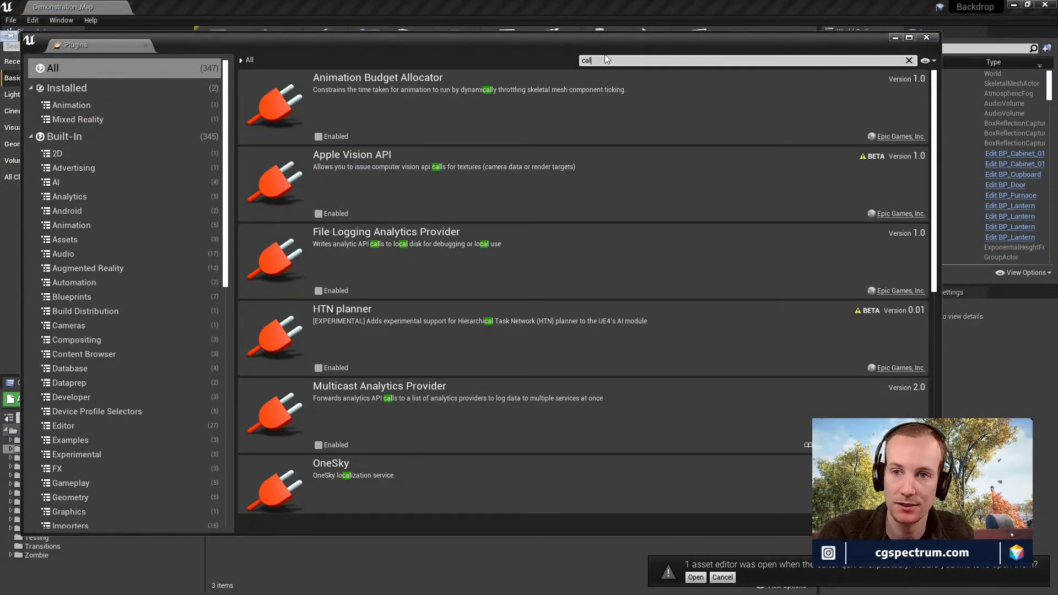
pyautogui.write('a')
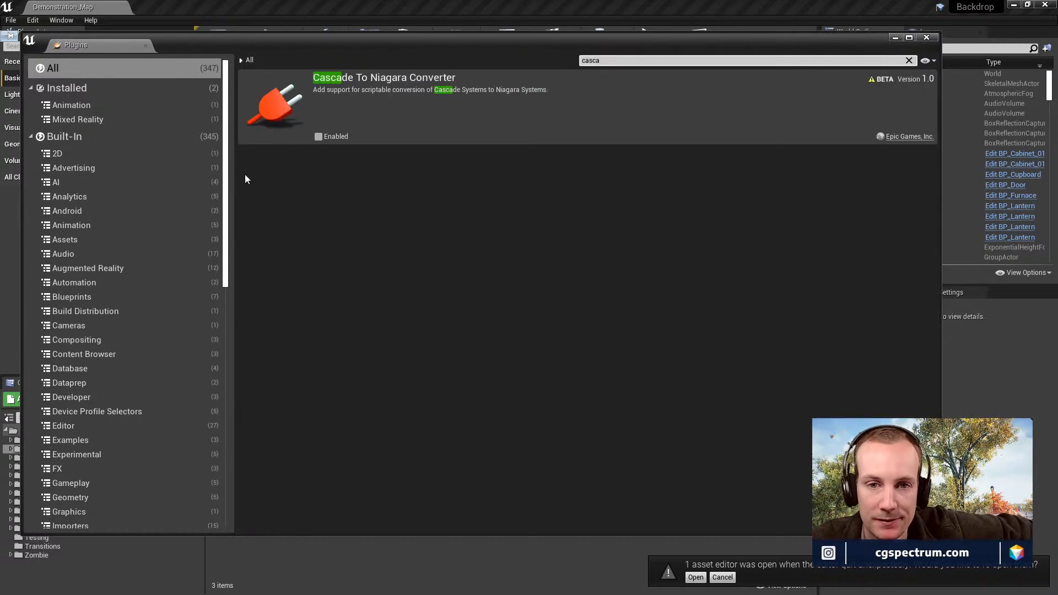
pyautogui.click(318, 136)
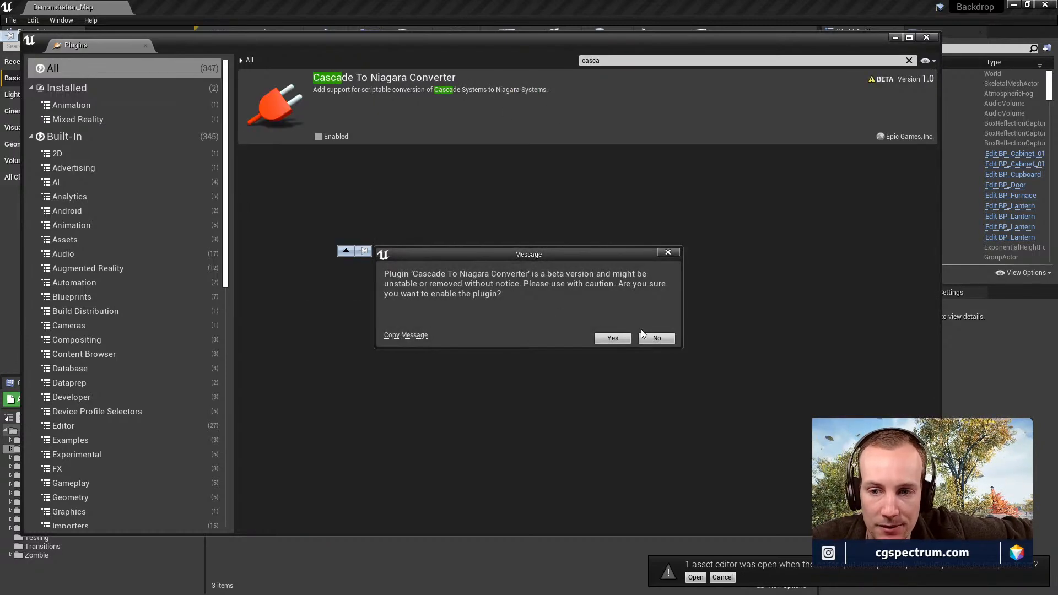
pyautogui.click(612, 338)
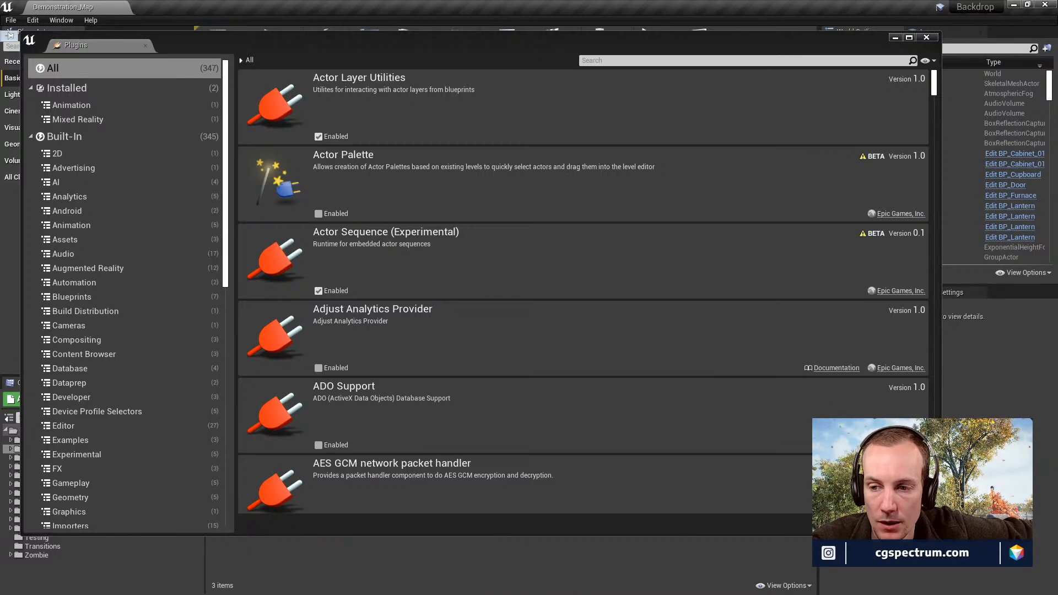
pyautogui.click(926, 37)
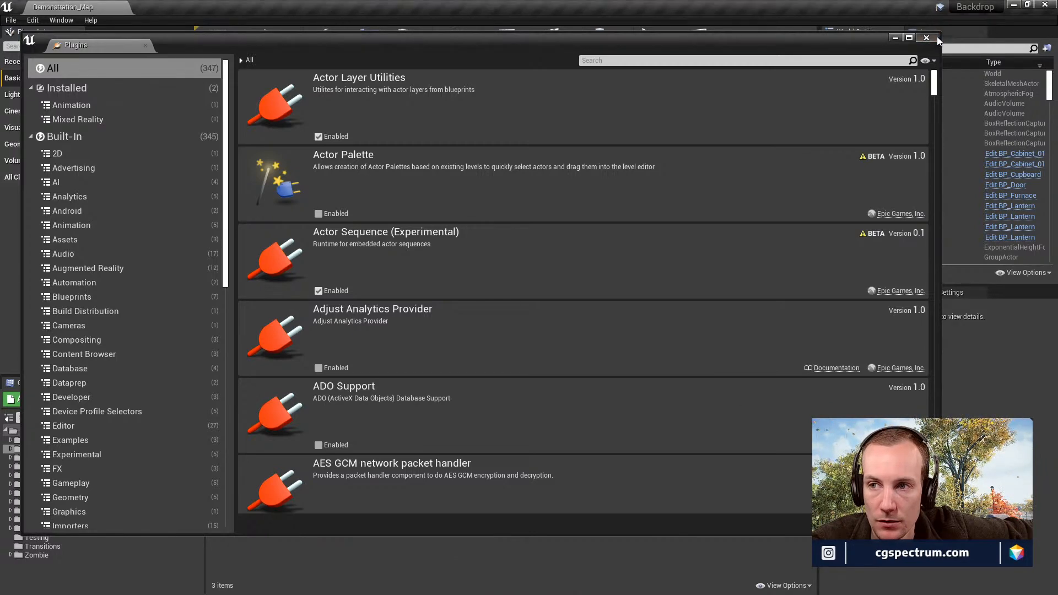
# Open the P_Snow_BlowingLarge_particulates_Converted Niagara system from InfinityBladeIceLands > Effects > FX_Ambient > Snow.
pyautogui.moveTo(477, 221); pyautogui.dragTo(504, 218, button='right')
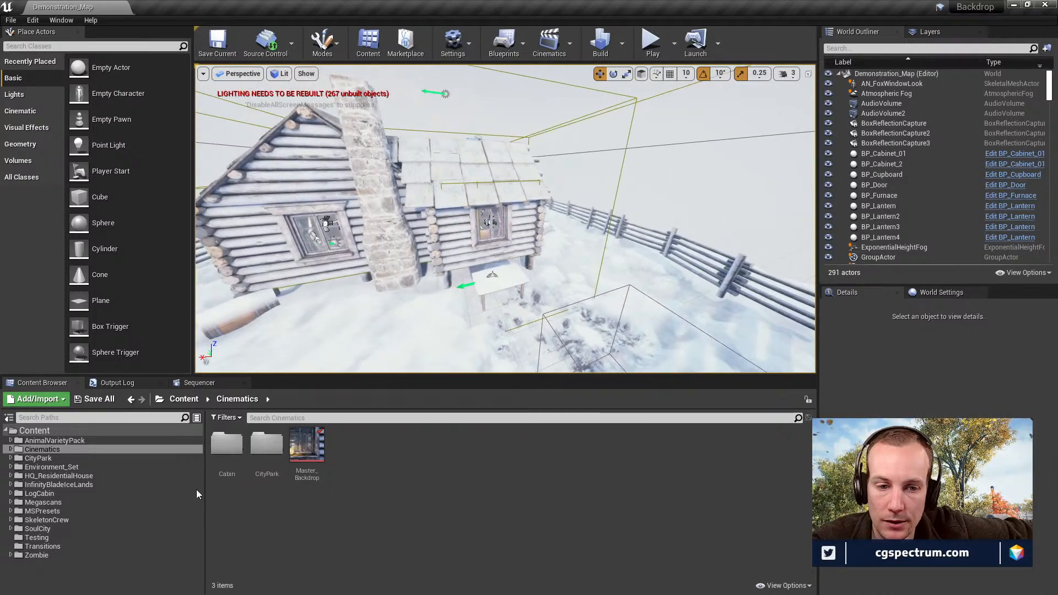
pyautogui.doubleClick(61, 484)
pyautogui.doubleClick(41, 485)
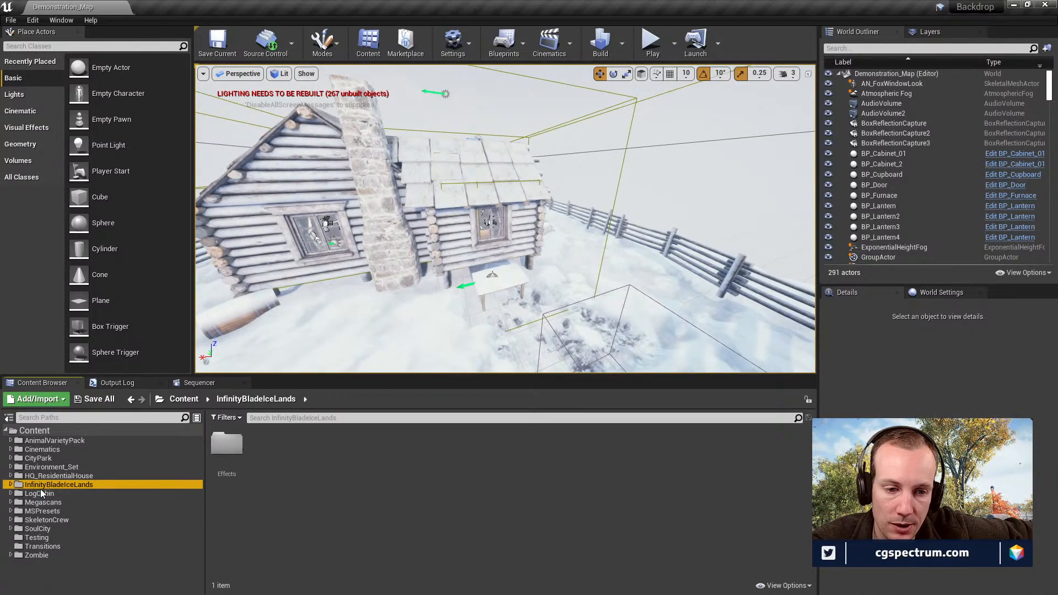
pyautogui.doubleClick(41, 486)
pyautogui.doubleClick(42, 493)
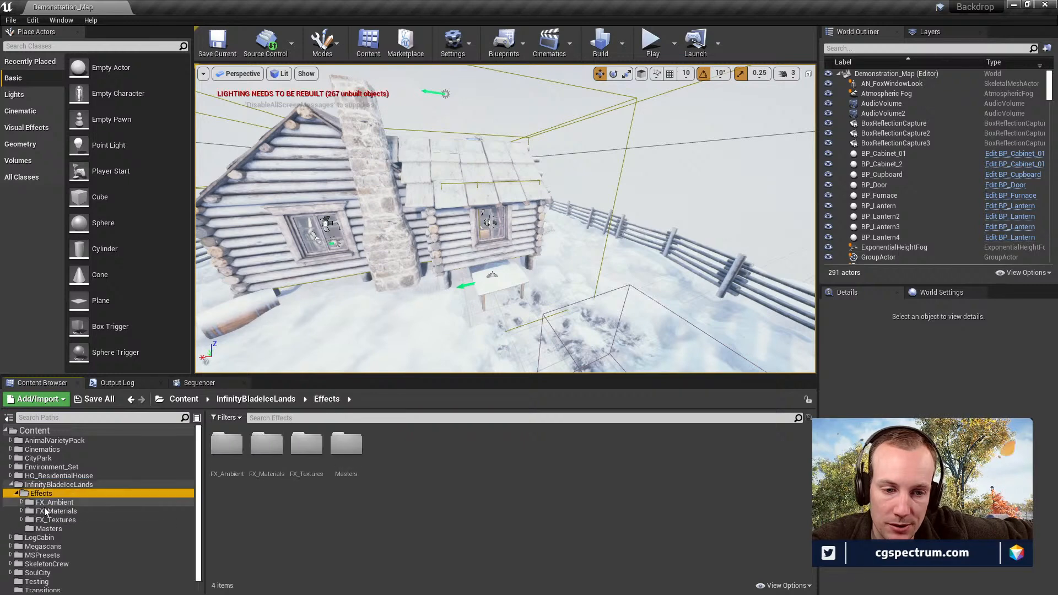
pyautogui.click(54, 501)
pyautogui.doubleClick(54, 502)
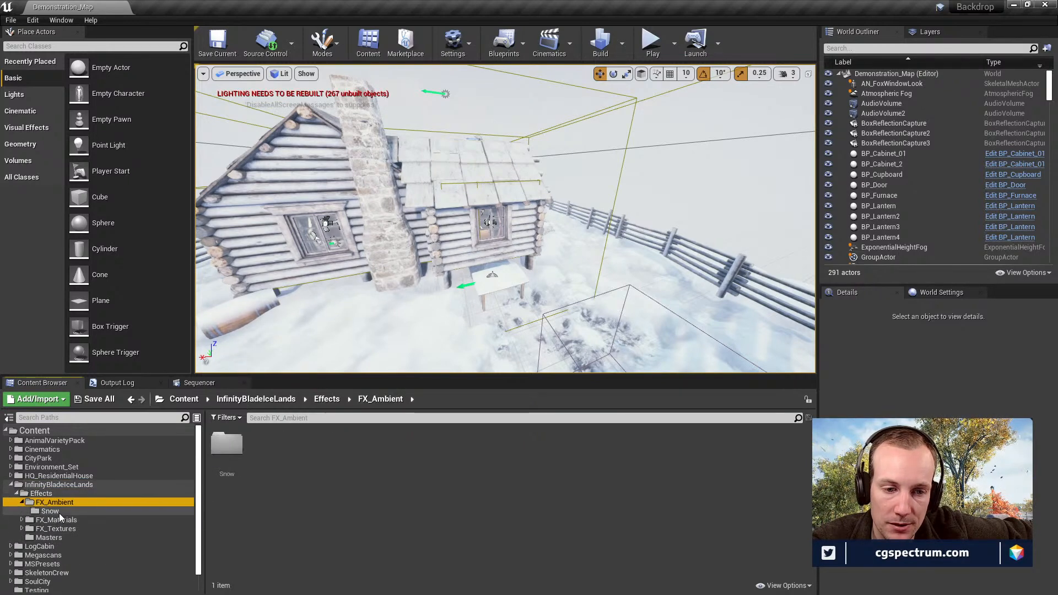
pyautogui.click(49, 511)
pyautogui.click(226, 451)
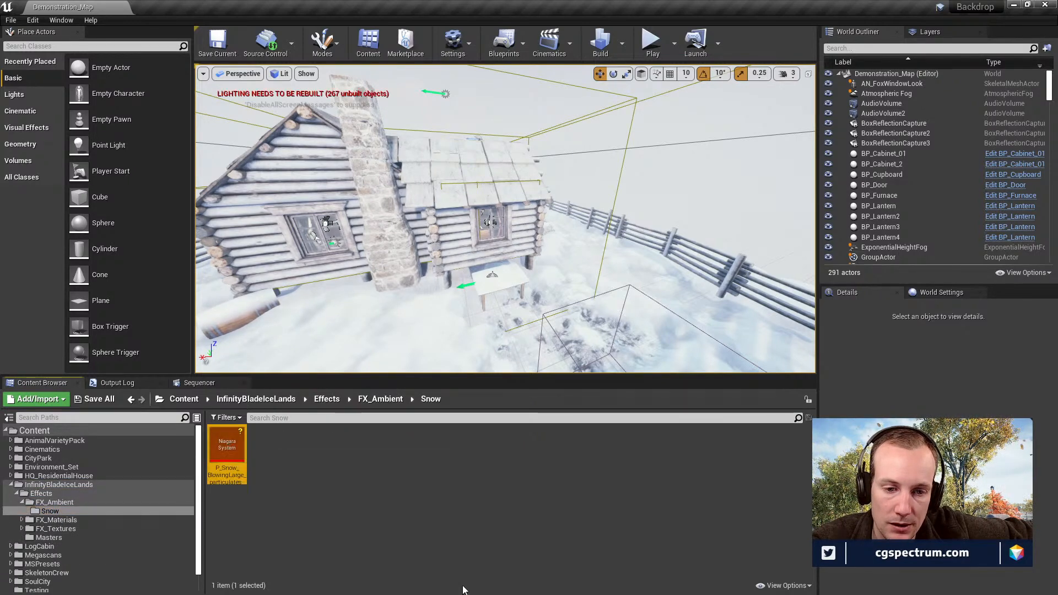
pyautogui.click(328, 516)
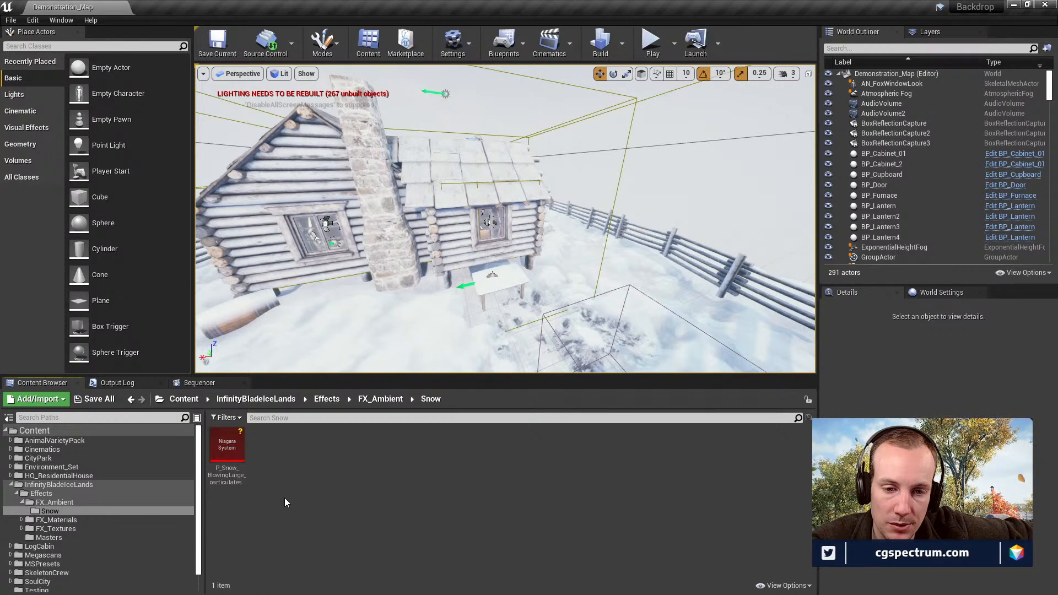
pyautogui.doubleClick(230, 452)
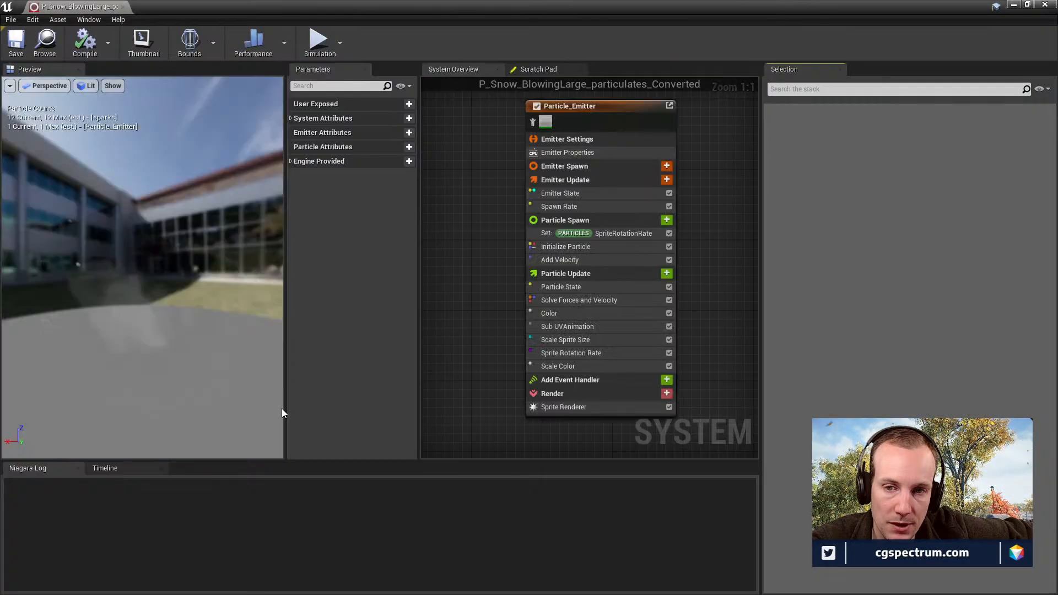
# Examine the system, sparks and Particle_Emitter nodes, including Particle_Emitter's Particle Update modules, and view the particles in the preview.
pyautogui.scroll(-5, 533, 251)
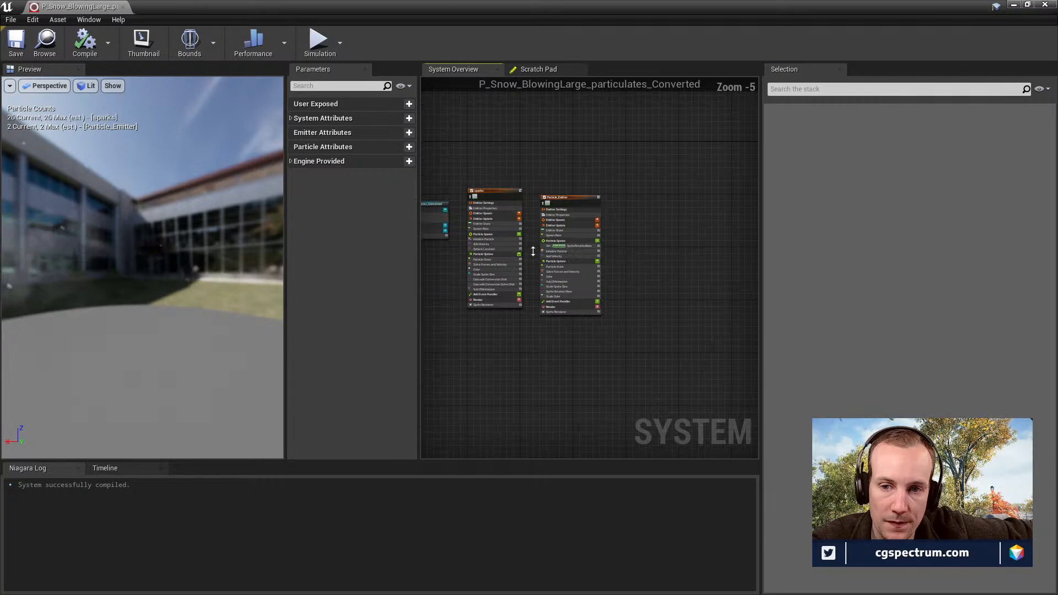
pyautogui.moveTo(504, 358); pyautogui.dragTo(502, 413, button='right')
pyautogui.scroll(2, 583, 384)
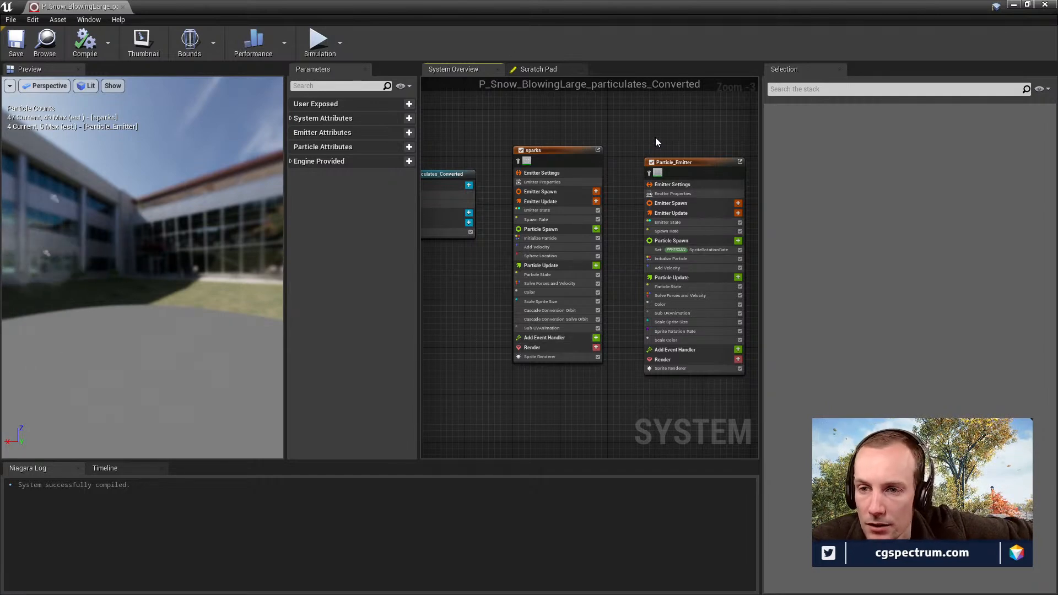
pyautogui.scroll(3, 610, 181)
pyautogui.click(613, 196)
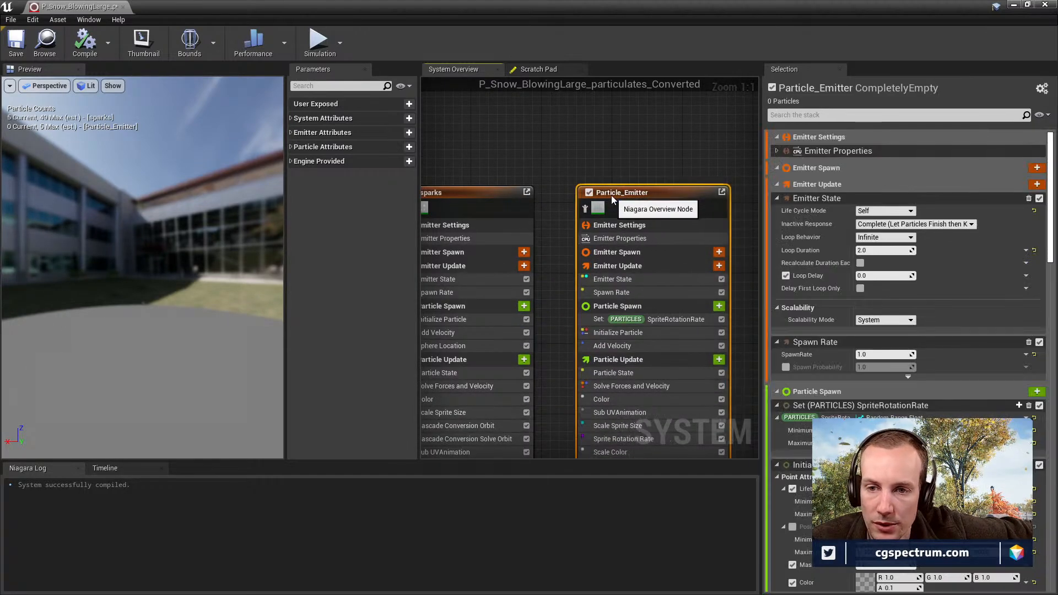
pyautogui.moveTo(551, 293); pyautogui.dragTo(650, 232, button='right')
pyautogui.moveTo(399, 178); pyautogui.dragTo(517, 233, button='right')
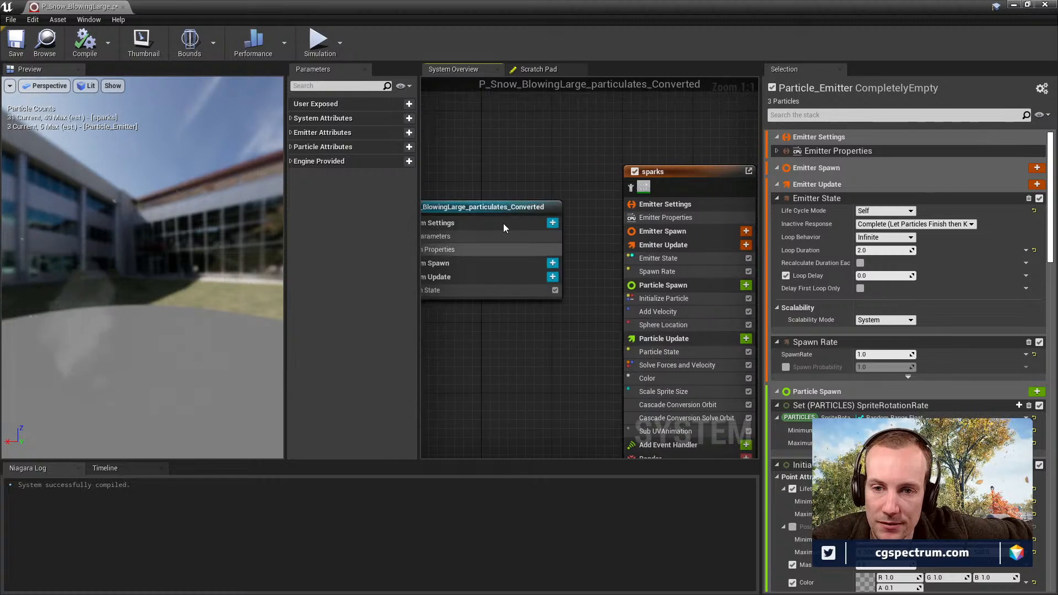
pyautogui.click(517, 233)
pyautogui.moveTo(596, 292); pyautogui.dragTo(445, 280, button='right')
pyautogui.scroll(-1, 550, 313)
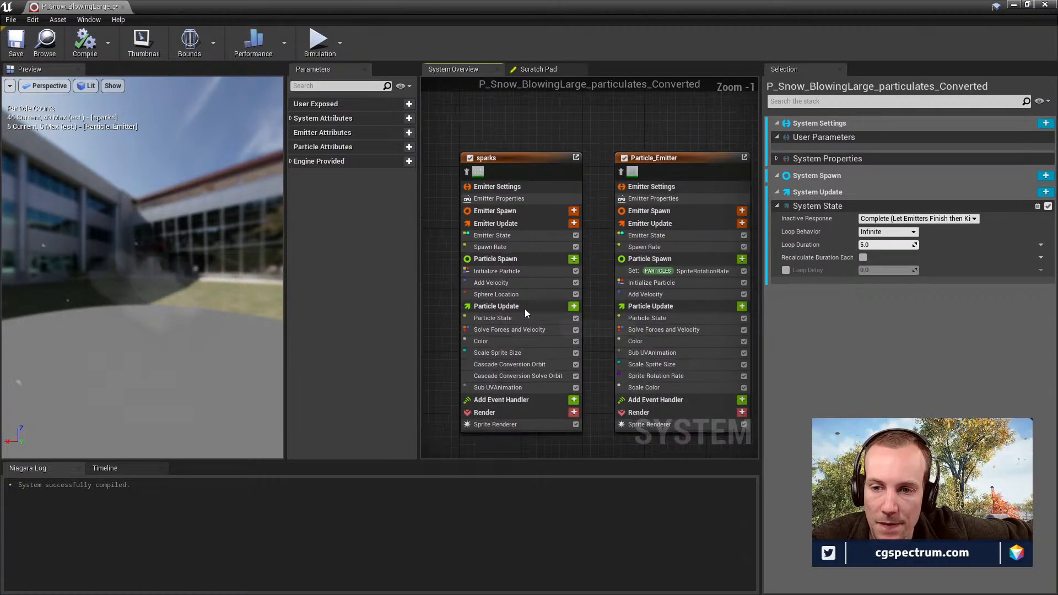
pyautogui.moveTo(520, 318); pyautogui.dragTo(429, 290, button='right')
pyautogui.moveTo(603, 329); pyautogui.dragTo(526, 314, button='right')
pyautogui.scroll(1, 719, 269)
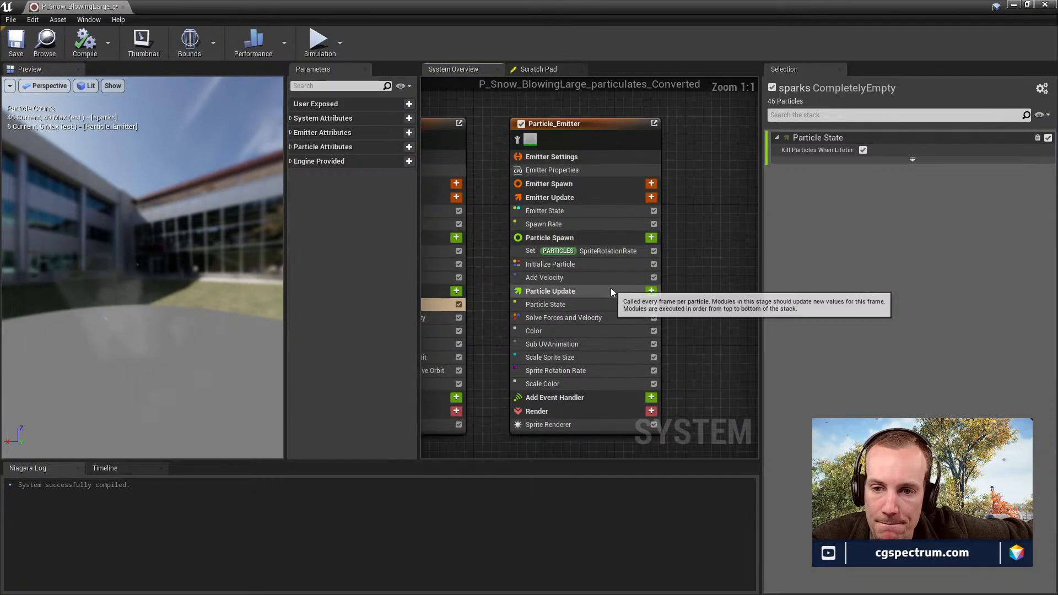
pyautogui.click(610, 290)
pyautogui.click(219, 324)
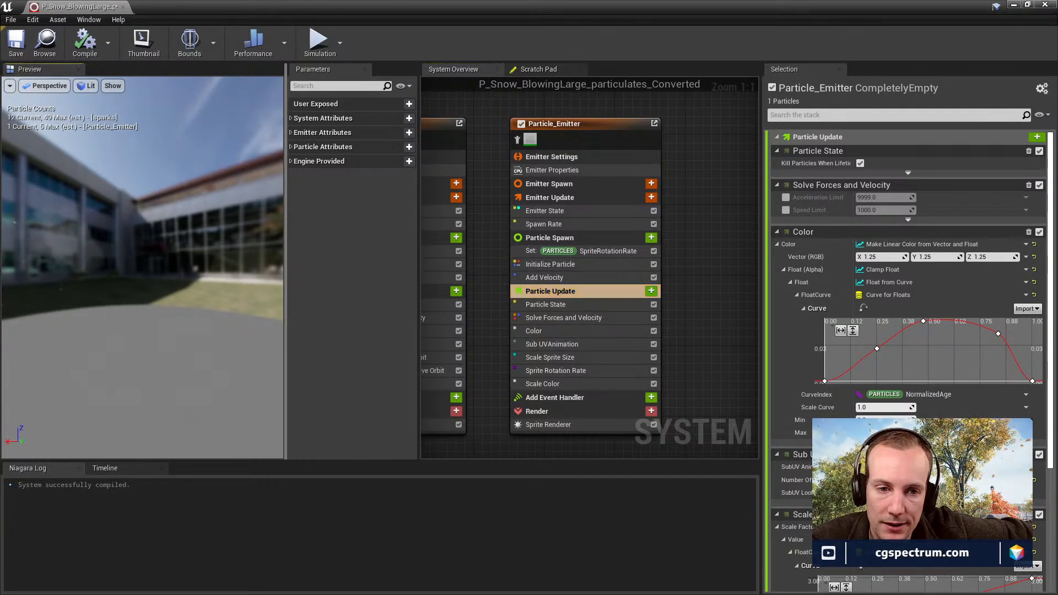
pyautogui.moveTo(214, 305); pyautogui.dragTo(150, 318)
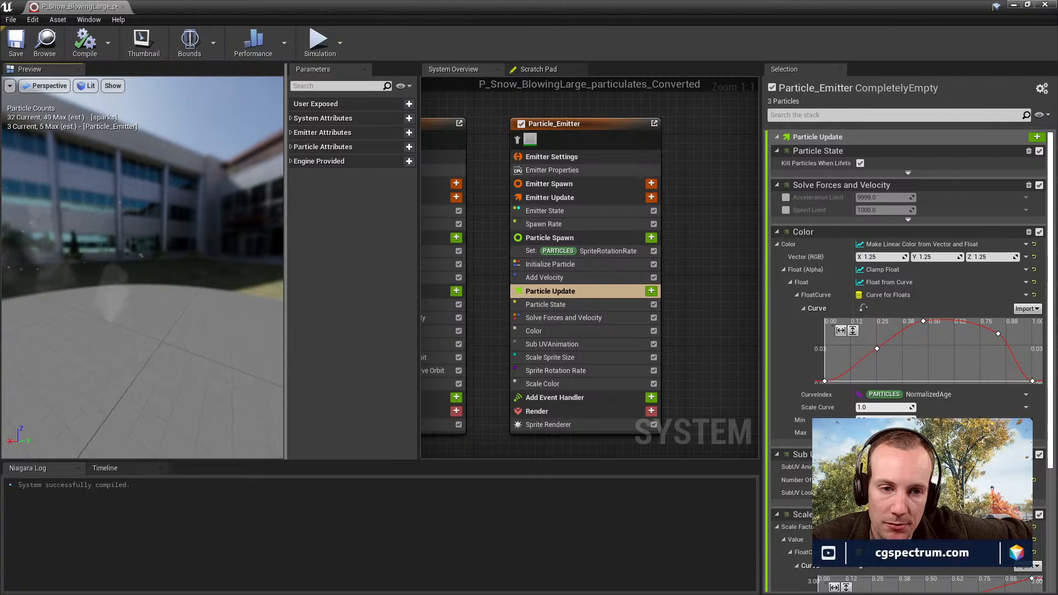
pyautogui.moveTo(165, 314); pyautogui.dragTo(191, 314, button='middle')
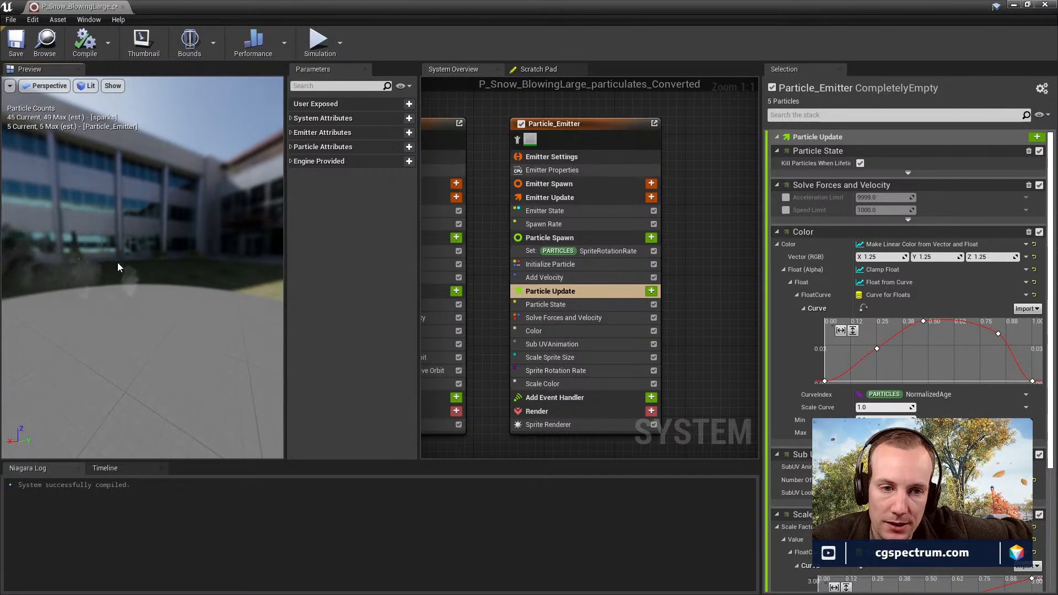
# Reposition the sparks emitter node in the system overview so it stands clear between the system node and Particle_Emitter.
pyautogui.click(476, 133)
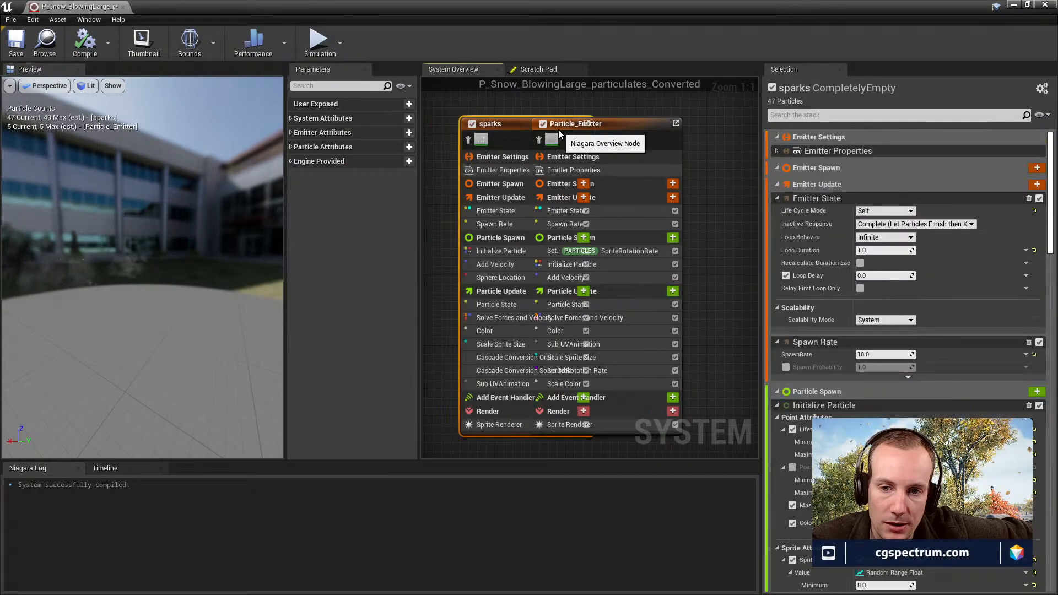
pyautogui.moveTo(524, 97); pyautogui.dragTo(684, 97, button='right')
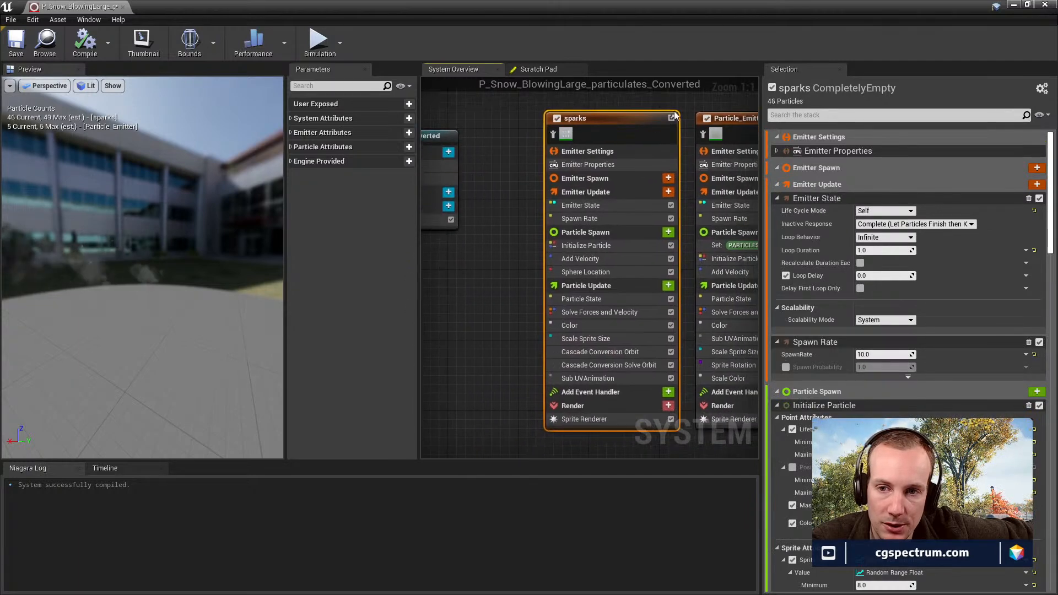
pyautogui.moveTo(621, 127); pyautogui.dragTo(586, 128)
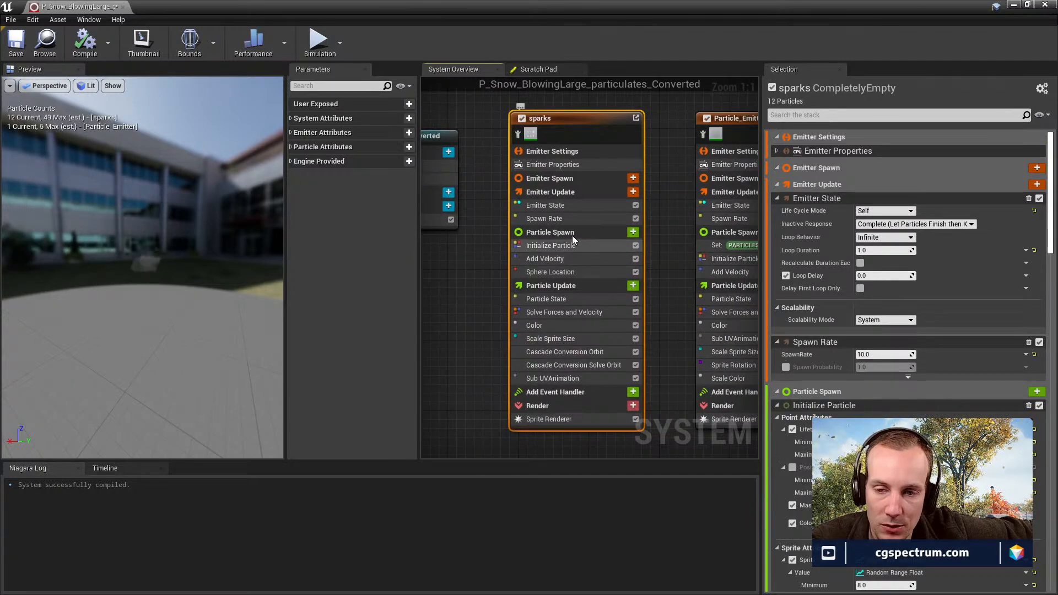
# Set the sparks emitter's SpawnRate to 100, check the effect in the preview, and raise it to 200.
pyautogui.click(576, 208)
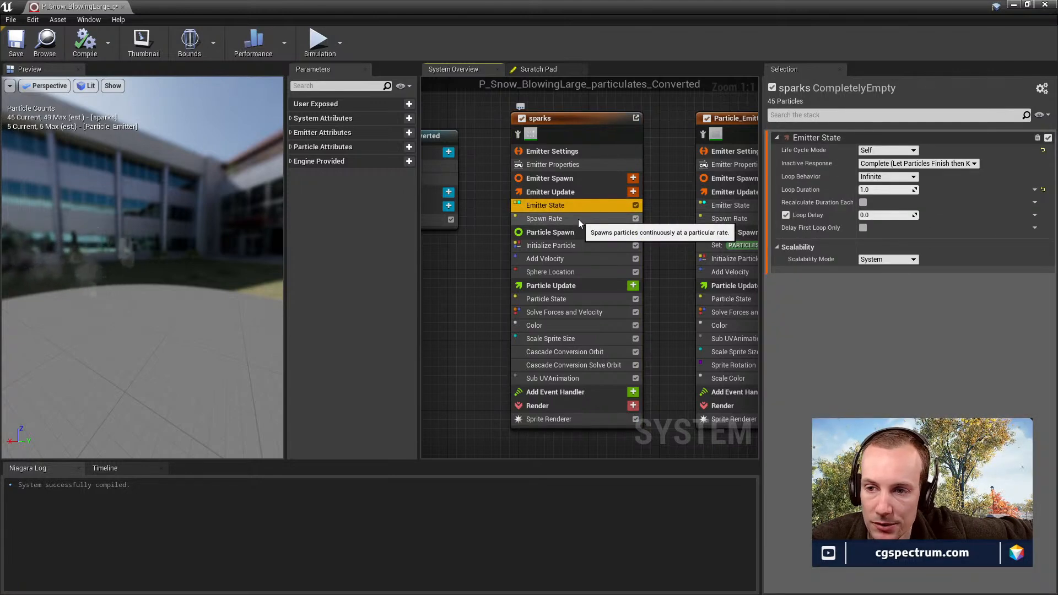
pyautogui.click(577, 219)
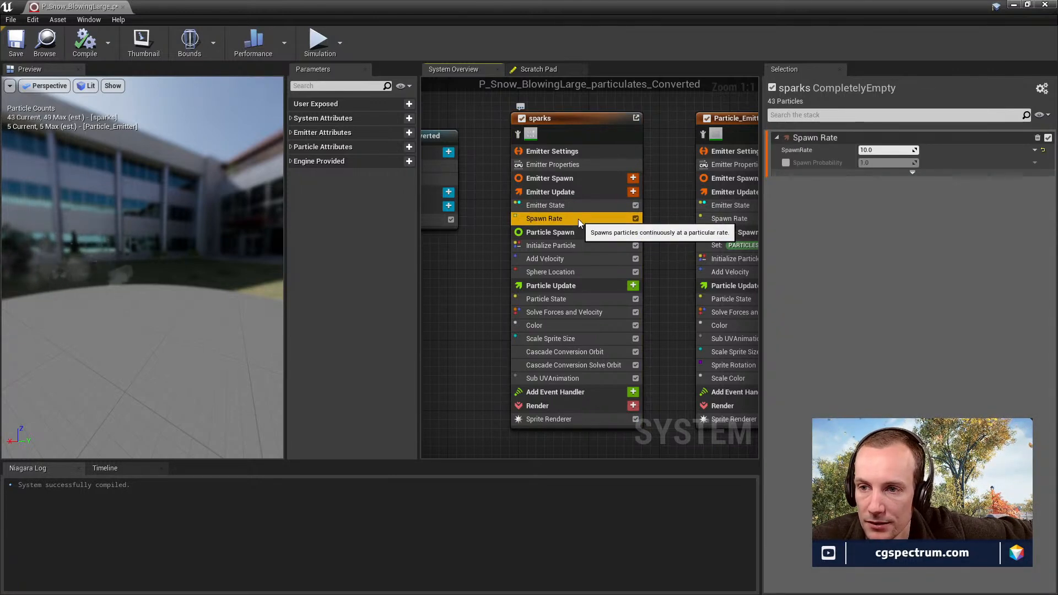
pyautogui.click(879, 152)
pyautogui.write('10')
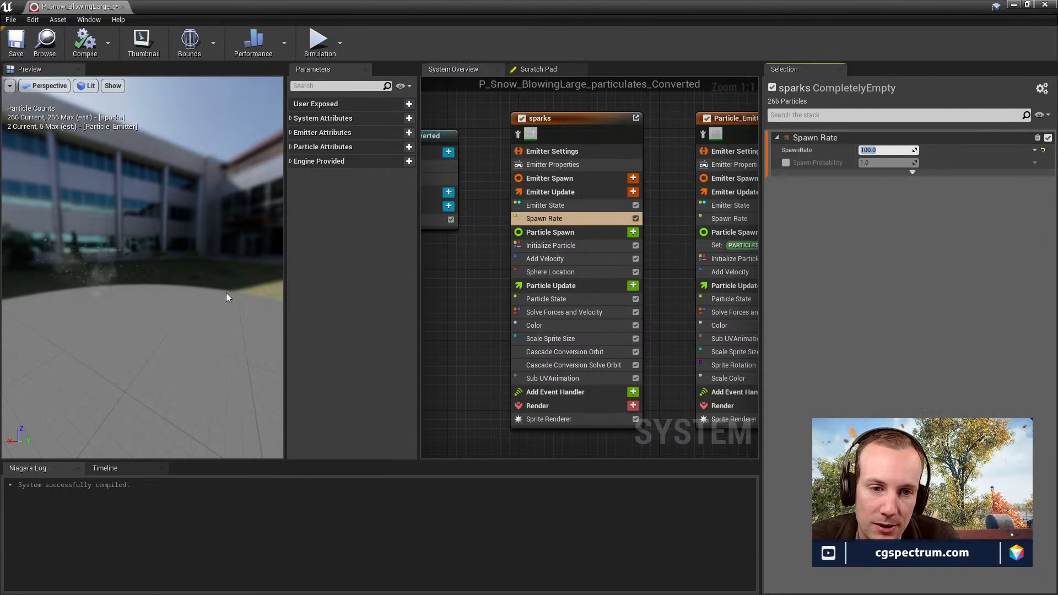
pyautogui.click(883, 151)
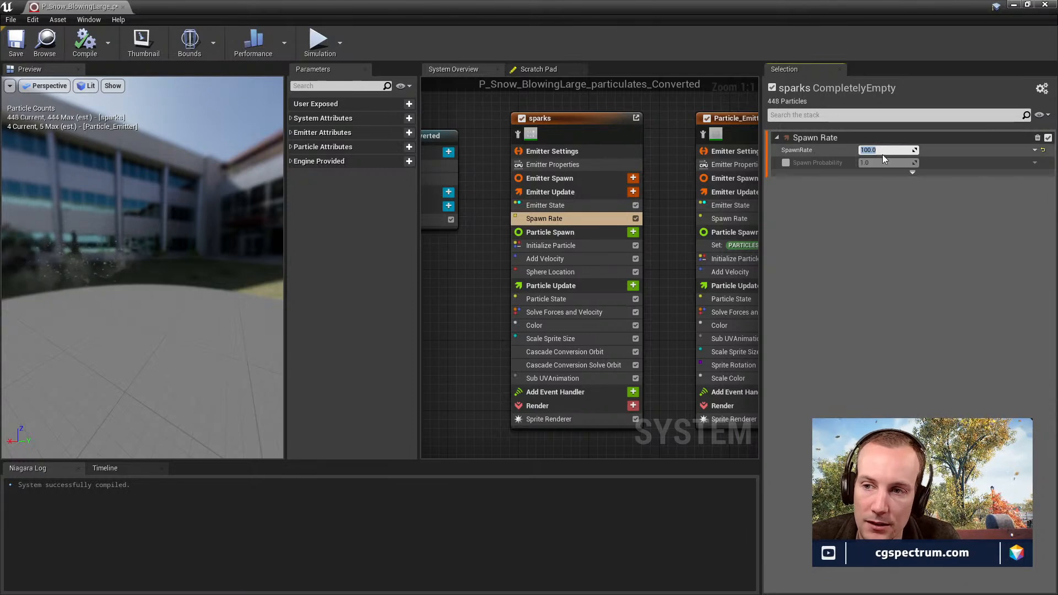
pyautogui.doubleClick(872, 152)
pyautogui.write('200')
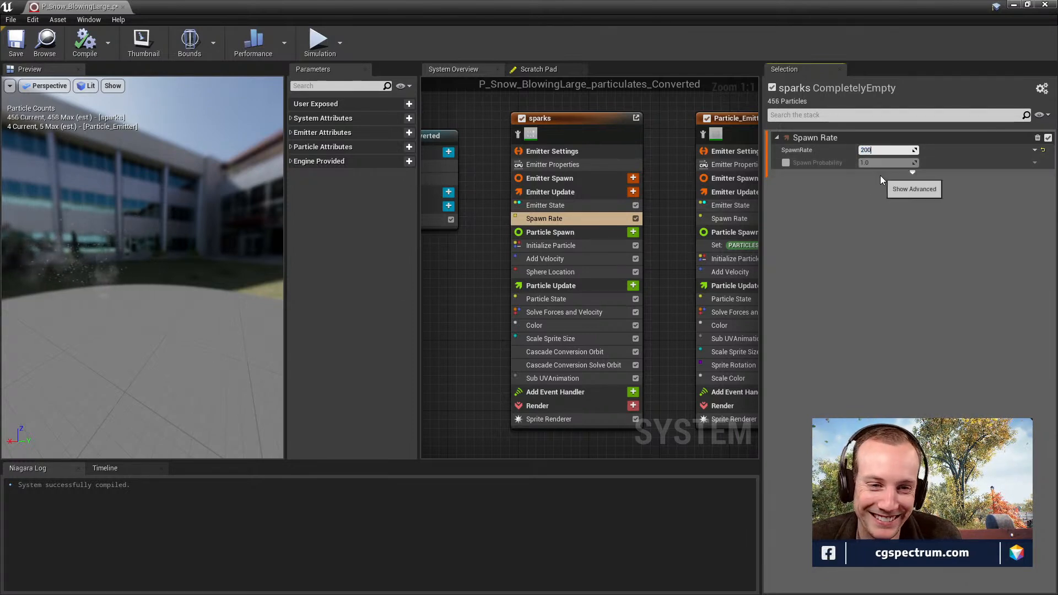
pyautogui.press('Return')
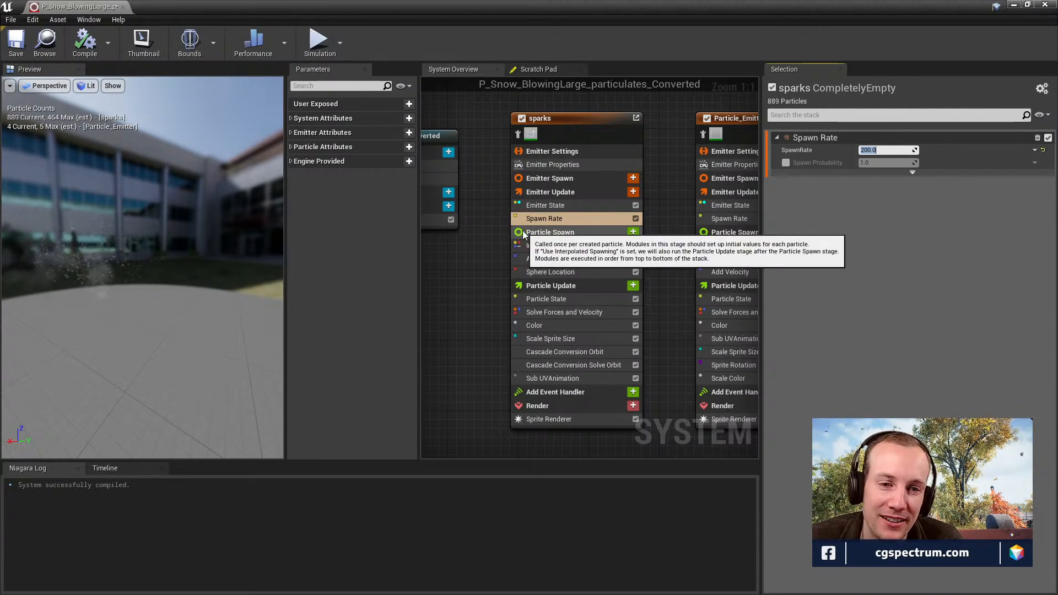
# Set Particle_Emitter's SpawnRate to 5 and move the Niagara editor window out of the way of the level viewport.
pyautogui.click(737, 119)
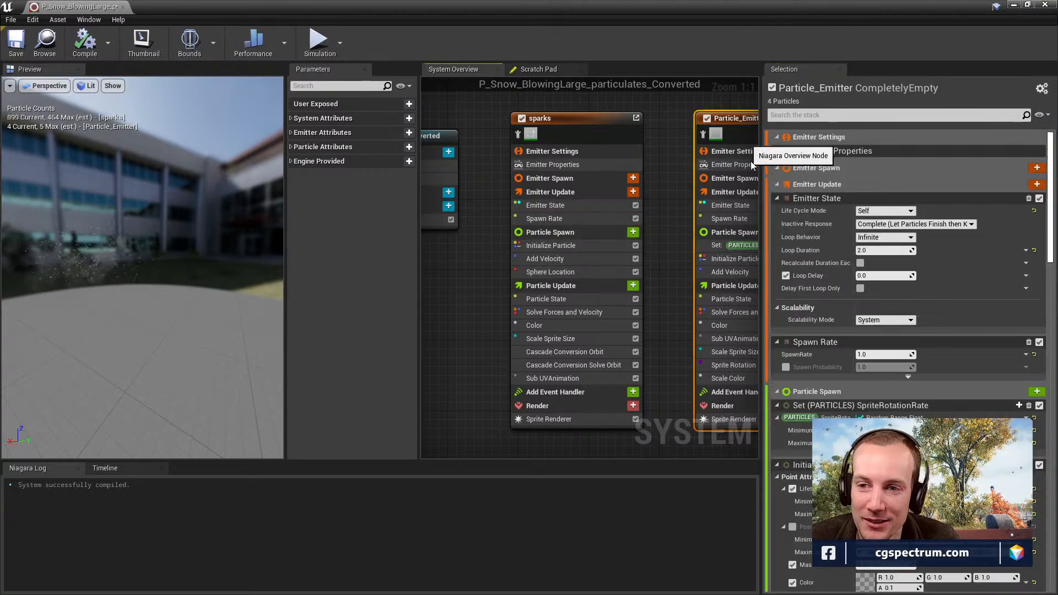
pyautogui.click(745, 218)
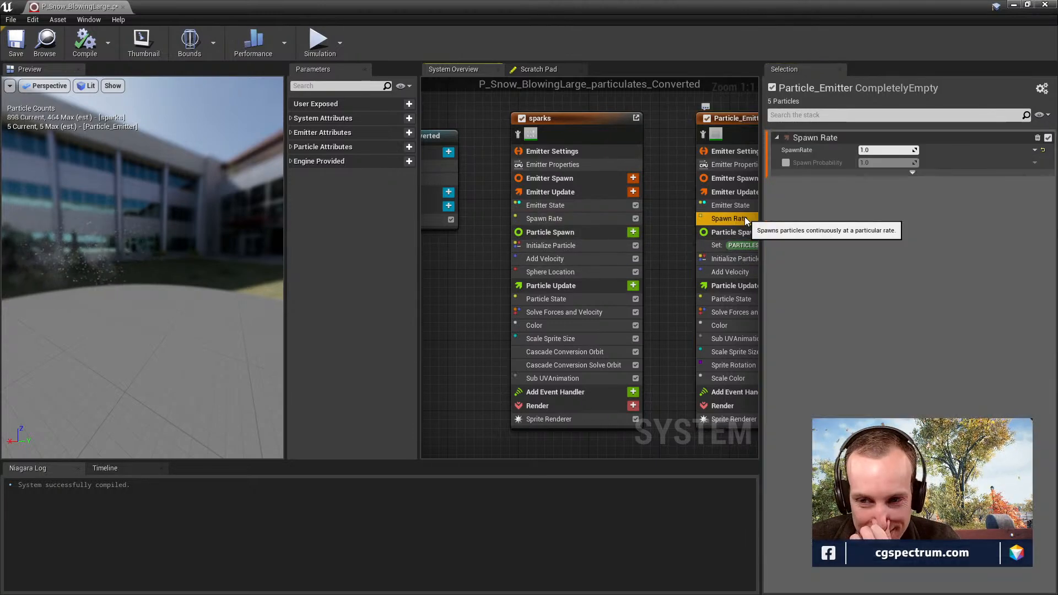
pyautogui.click(870, 150)
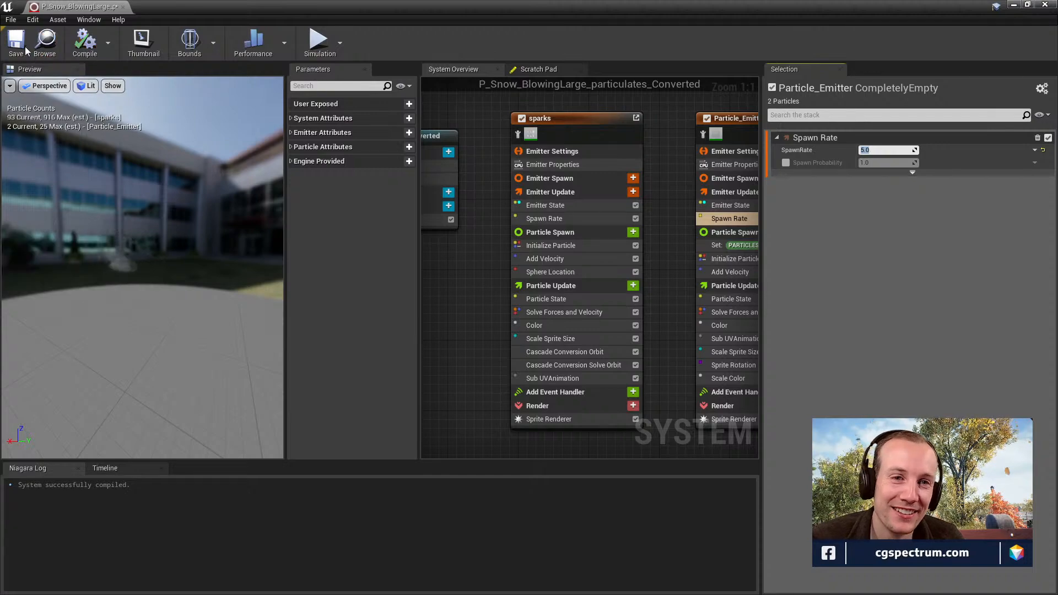
pyautogui.moveTo(311, 5); pyautogui.dragTo(539, 466)
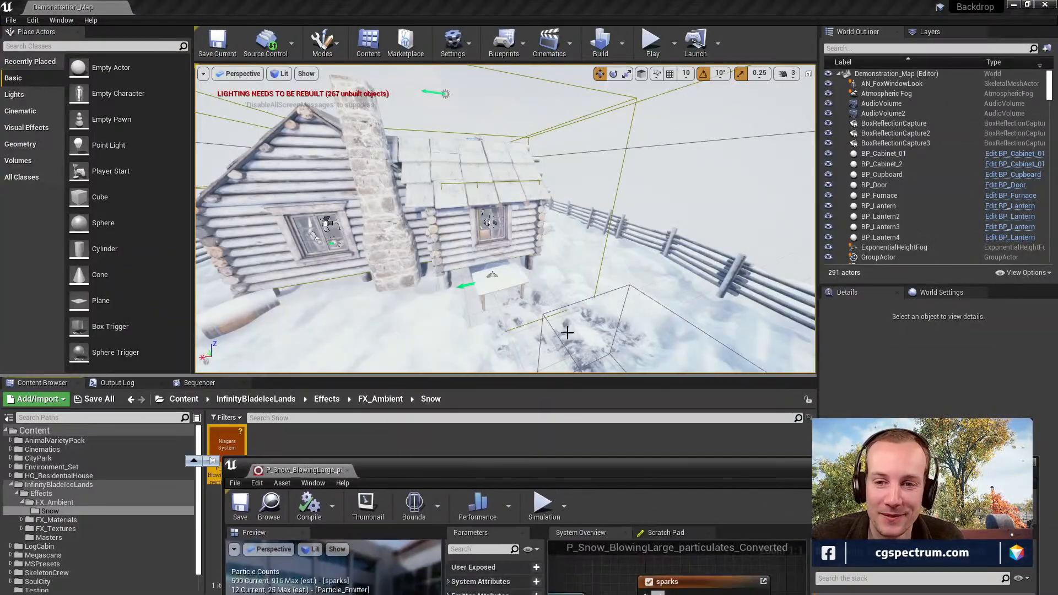
# Raise the converted blowing-snow Niagara actor to about Z 495 and shift it away from the cabin to about X 30, Y -758.
pyautogui.moveTo(540, 212); pyautogui.dragTo(512, 240, button='right')
pyautogui.click(494, 248)
pyautogui.moveTo(494, 234); pyautogui.dragTo(485, 106)
pyautogui.moveTo(485, 106)
pyautogui.mouseDown(button='right')
pyautogui.moveTo(529, 124)
pyautogui.moveTo(490, 135)
pyautogui.moveTo(479, 96)
pyautogui.mouseUp(button='right')
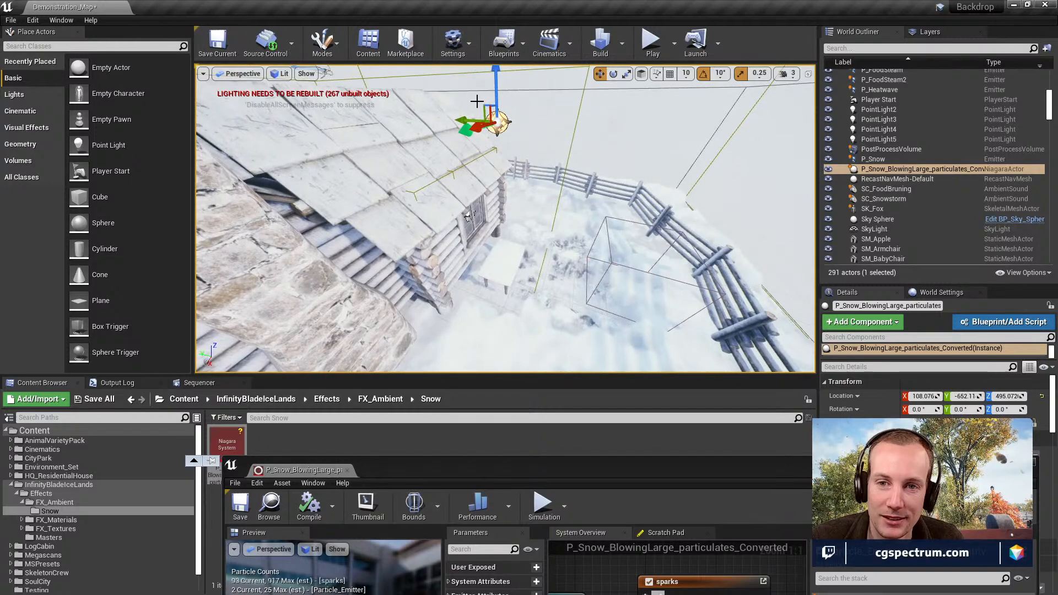
pyautogui.moveTo(463, 117); pyautogui.dragTo(551, 124)
# Rotate the Niagara snow actor to about 430.6°, -58.5°, -433.3° and move it higher above the yard beside the cabin.
pyautogui.press('e')
pyautogui.moveTo(633, 131); pyautogui.dragTo(625, 137, button='right')
pyautogui.moveTo(609, 121)
pyautogui.mouseDown()
pyautogui.moveTo(570, 238)
pyautogui.moveTo(606, 243)
pyautogui.moveTo(604, 121)
pyautogui.mouseUp()
pyautogui.moveTo(596, 131)
pyautogui.mouseDown(button='right')
pyautogui.moveTo(613, 145)
pyautogui.moveTo(575, 144)
pyautogui.moveTo(622, 149)
pyautogui.moveTo(600, 143)
pyautogui.mouseUp(button='right')
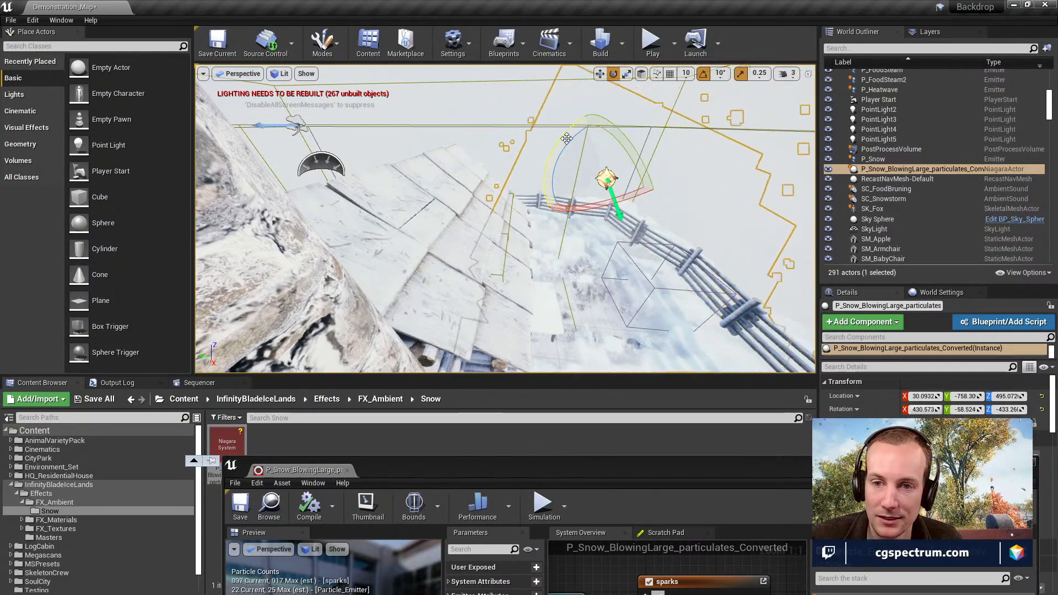
pyautogui.scroll(8, 628, 284)
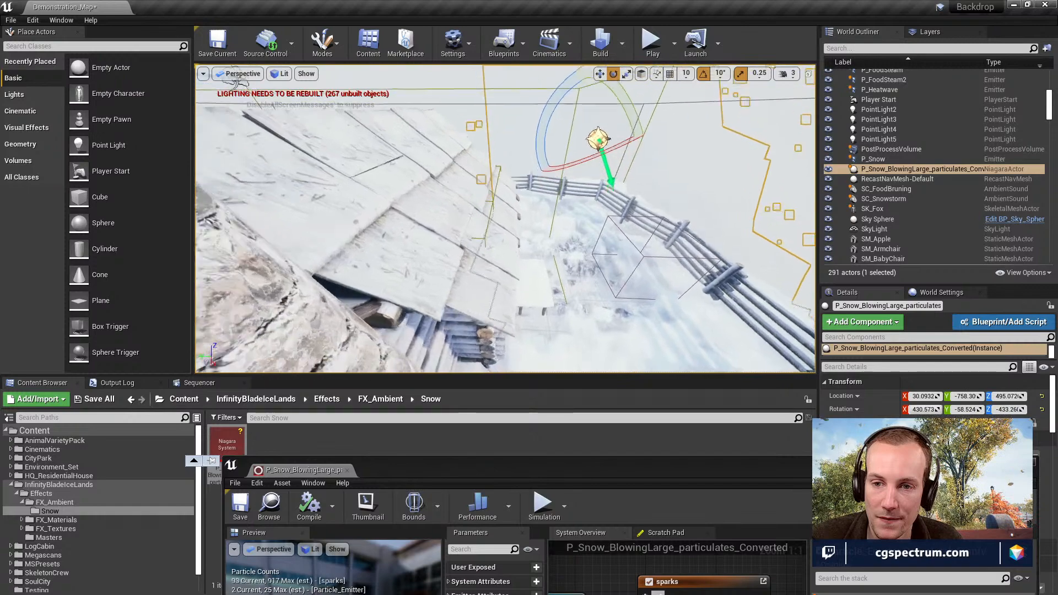
pyautogui.moveTo(649, 156); pyautogui.dragTo(648, 120, button='right')
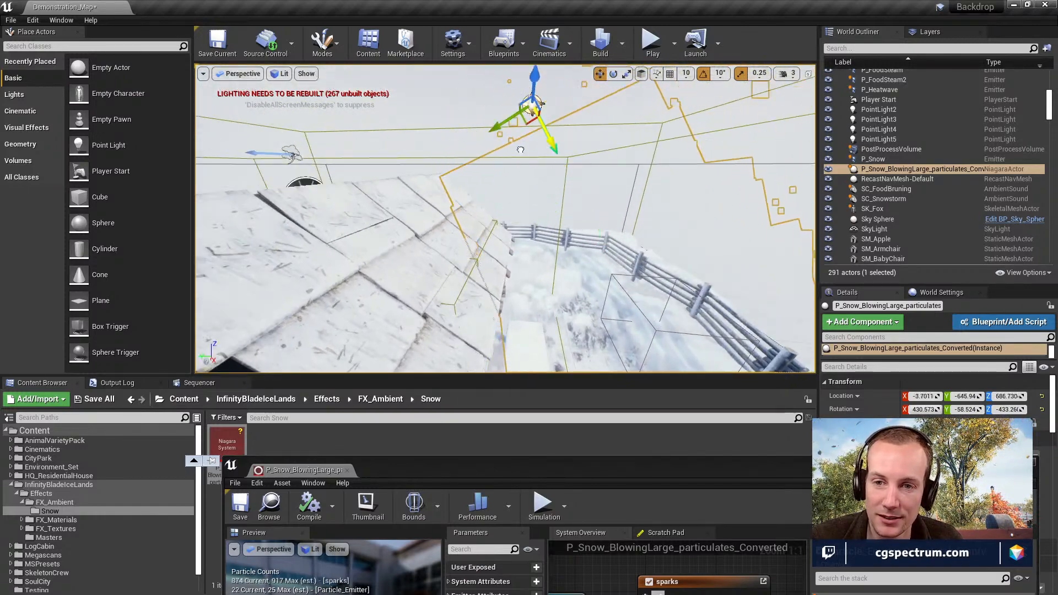
pyautogui.moveTo(647, 120); pyautogui.dragTo(744, 144, button='right')
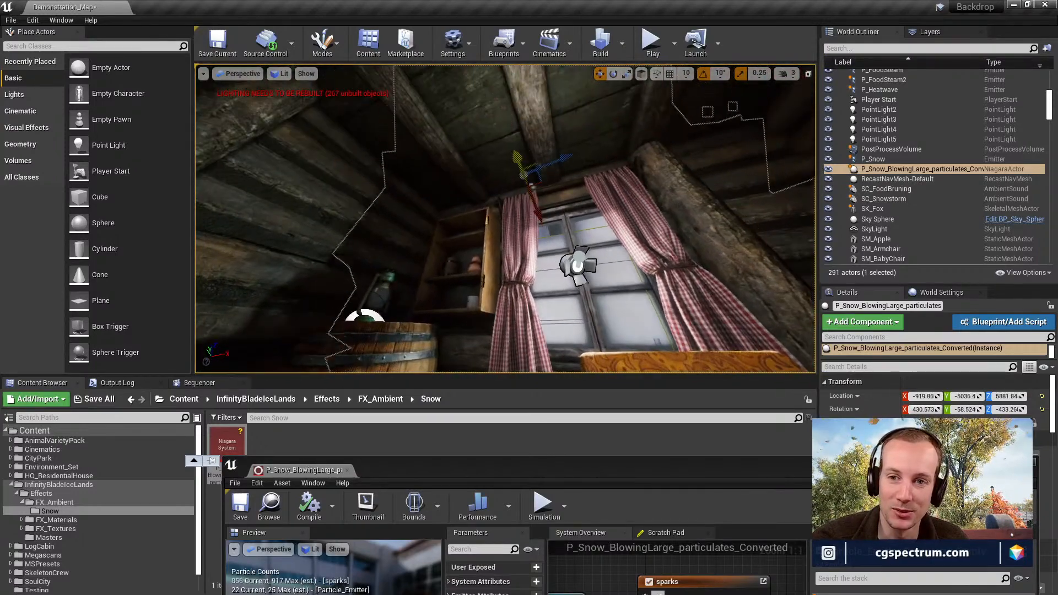
# Undo the snow actor's last move and reposition it along the world axes to about X -68, Y -708.
pyautogui.hotkey('ctrl', 'z')
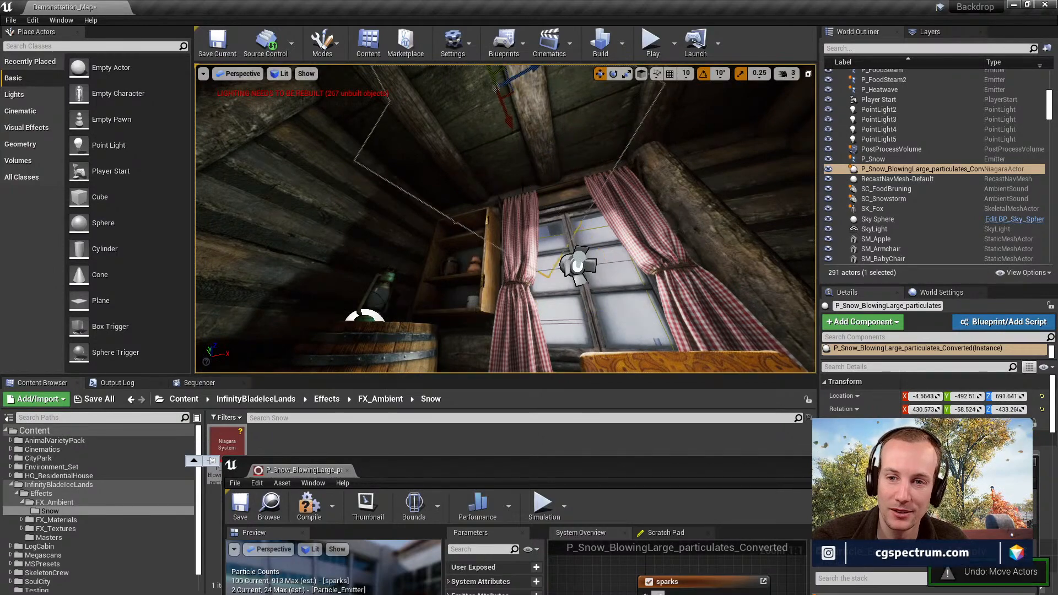
pyautogui.click(640, 74)
pyautogui.moveTo(535, 129); pyautogui.dragTo(502, 138, button='right')
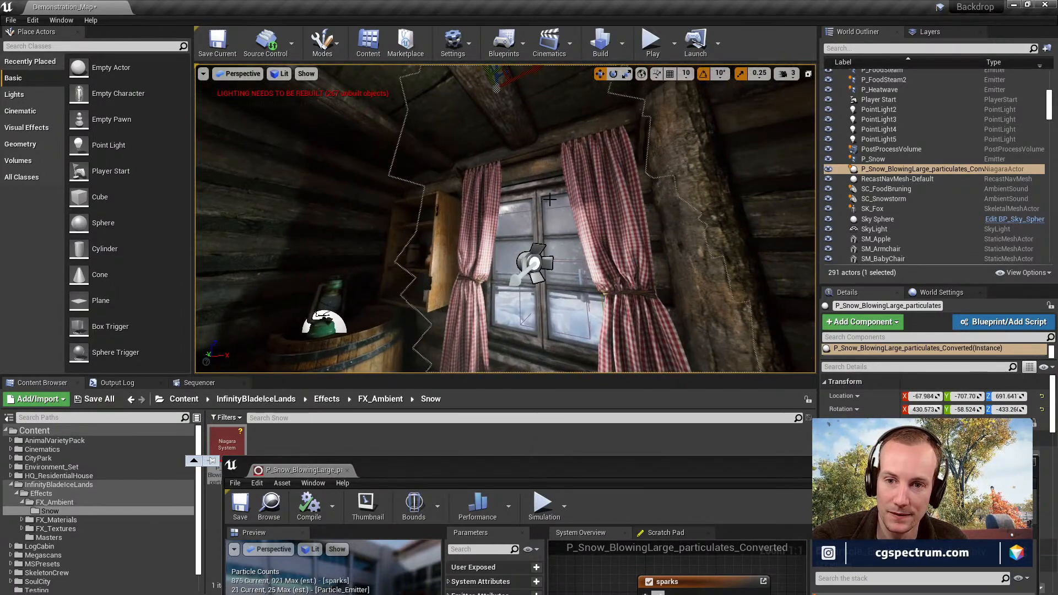
pyautogui.moveTo(601, 260); pyautogui.dragTo(595, 292, button='right')
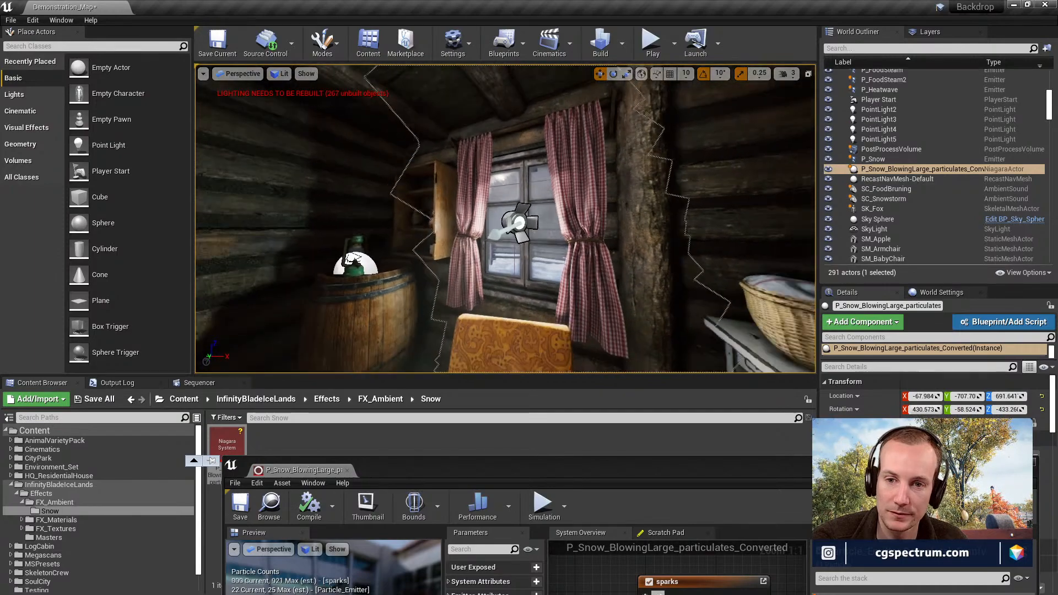
# Check the falling snow through the cabin window from behind the orange armchair.
pyautogui.click(480, 325)
pyautogui.press('w')
pyautogui.moveTo(481, 325)
pyautogui.mouseDown(button='right')
pyautogui.moveTo(495, 321)
pyautogui.moveTo(466, 323)
pyautogui.moveTo(499, 324)
pyautogui.mouseUp(button='right')
pyautogui.press('s')
pyautogui.press('w')
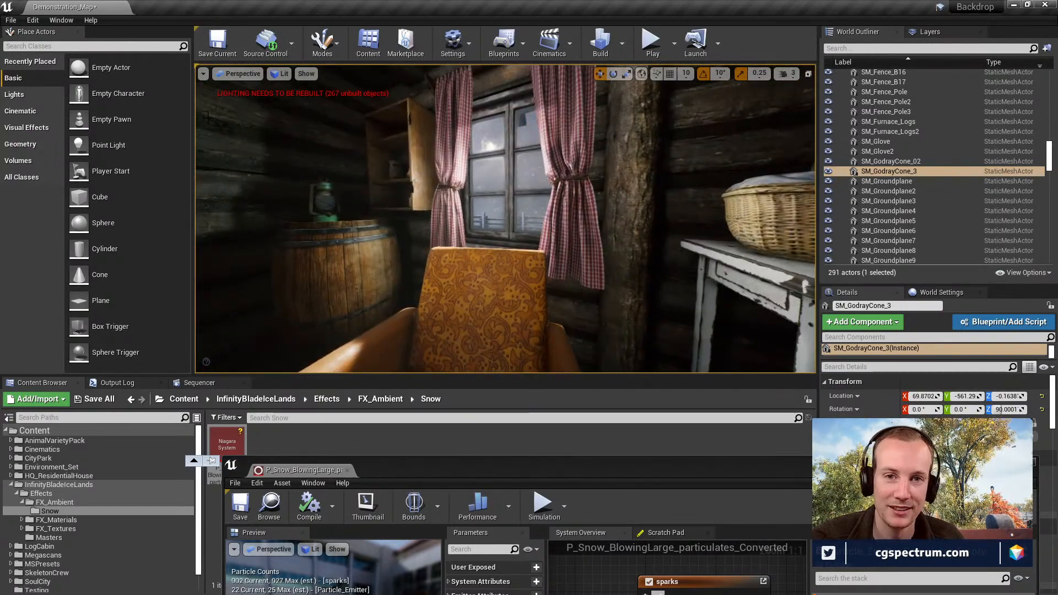
# Save all modified content and close the Niagara editor window of the snow system.
pyautogui.click(96, 398)
pyautogui.click(628, 403)
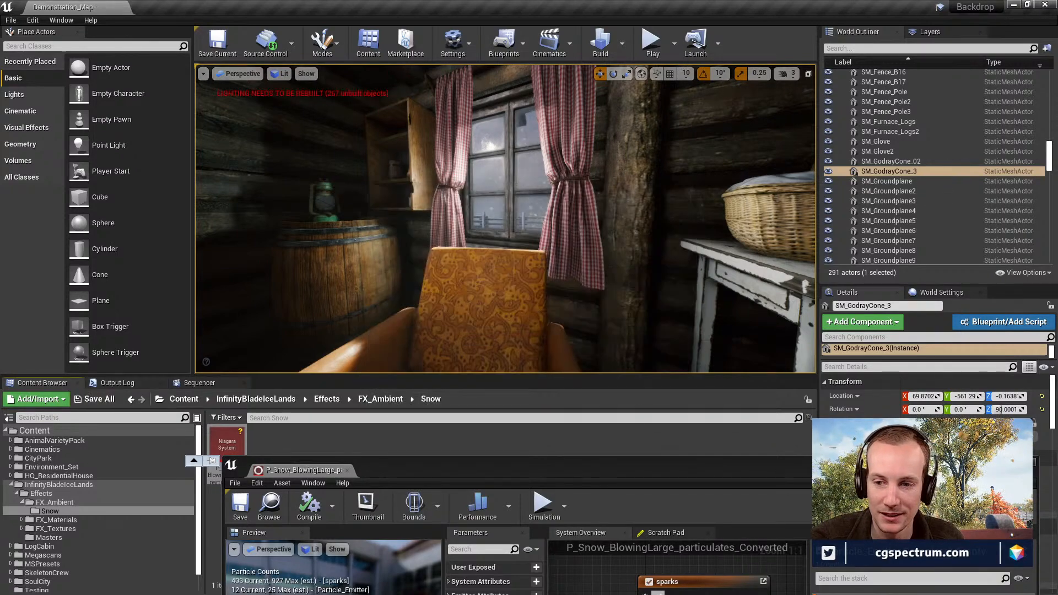
pyautogui.moveTo(787, 464); pyautogui.dragTo(781, 296)
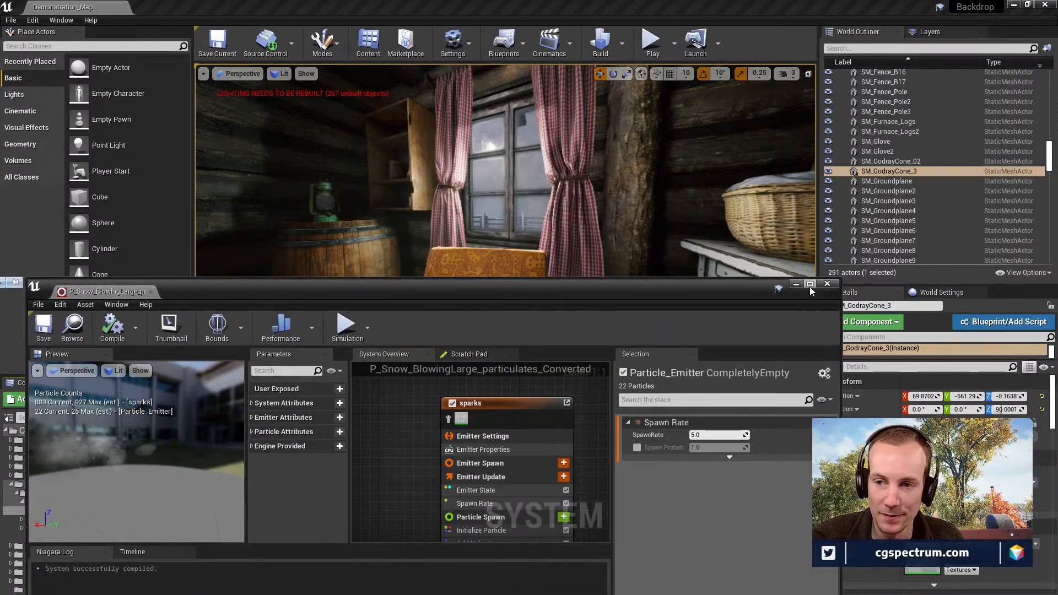
pyautogui.click(826, 284)
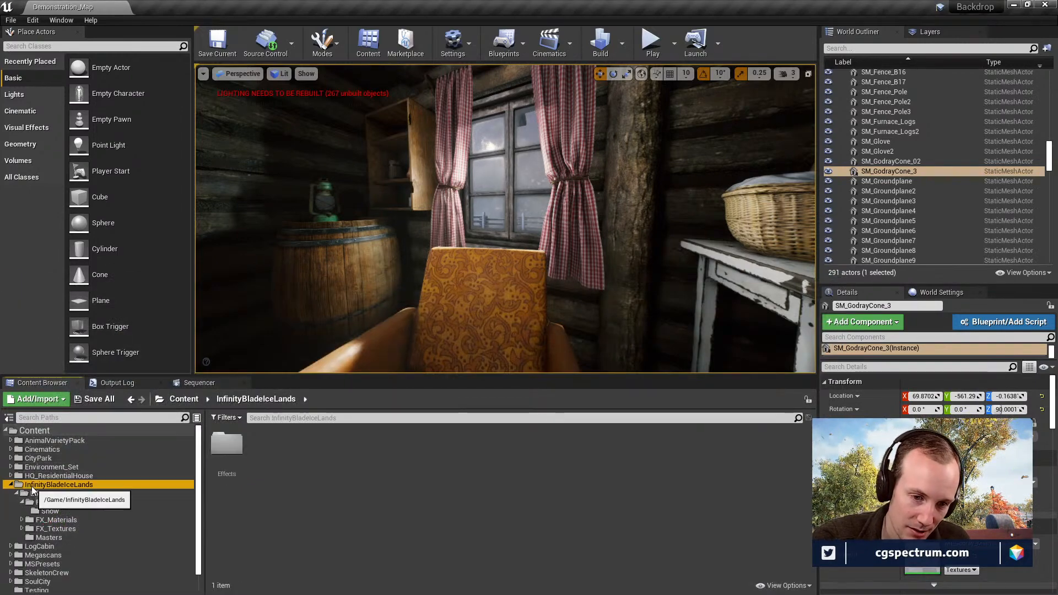
# Show the Snow effects folder's contents and close the empty Sequencer.
pyautogui.rightClick(34, 486)
pyautogui.click(88, 454)
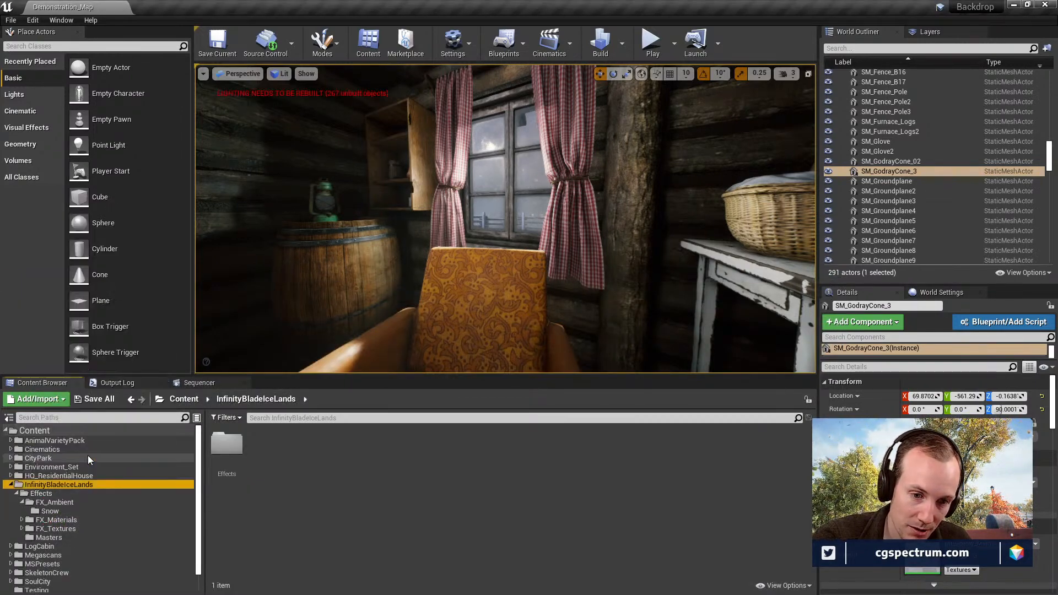
pyautogui.click(42, 511)
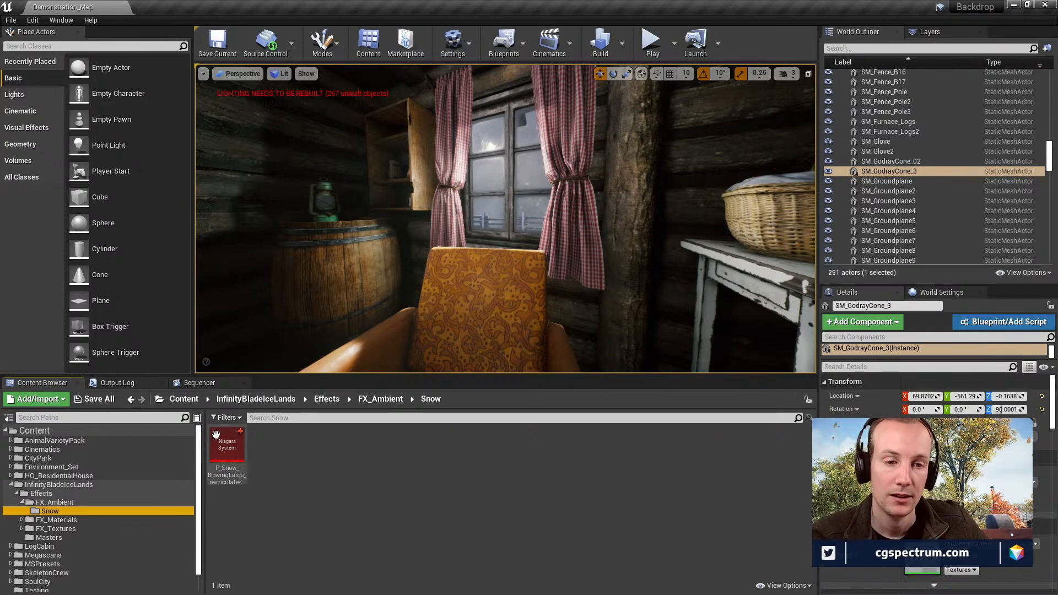
pyautogui.click(202, 382)
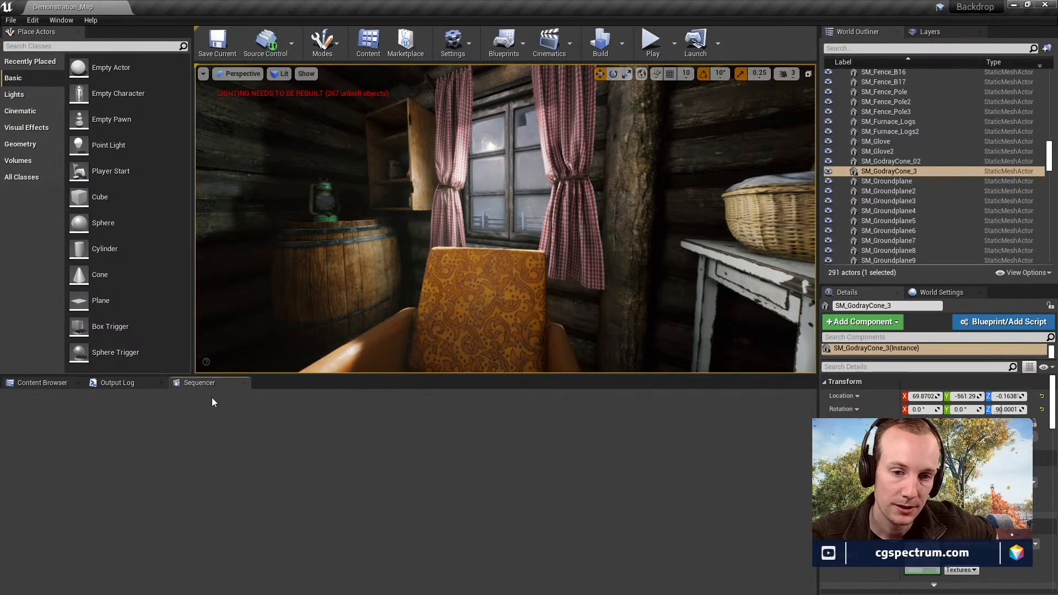
pyautogui.click(243, 382)
pyautogui.click(38, 381)
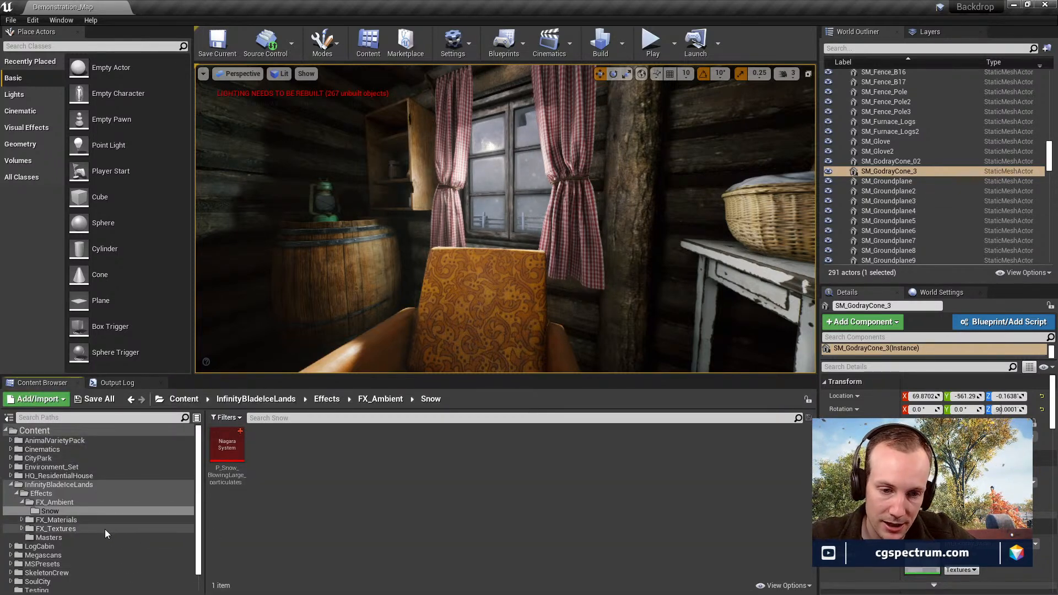
# Open the Master_Backdrop sequence from the Cinematics folder and scrub to about frame 65 to view its shot.
pyautogui.click(39, 496)
pyautogui.click(39, 500)
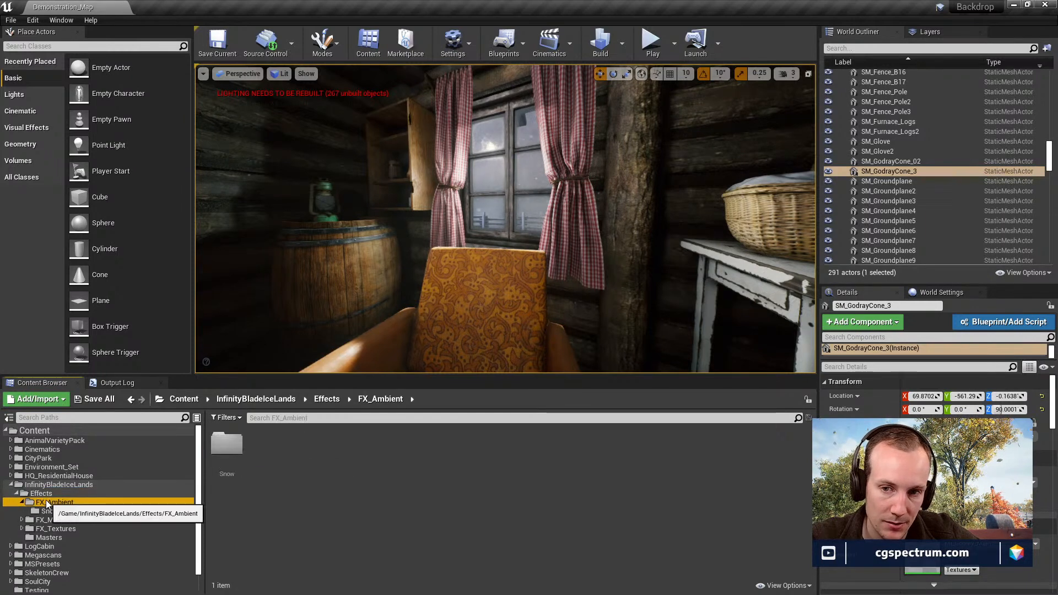
pyautogui.click(42, 449)
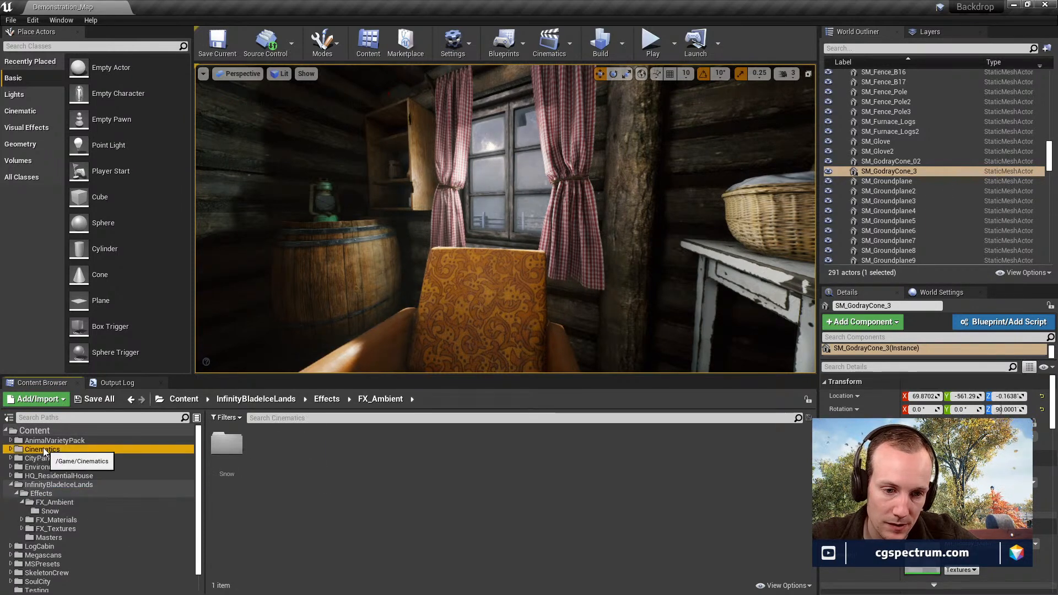
pyautogui.doubleClick(308, 444)
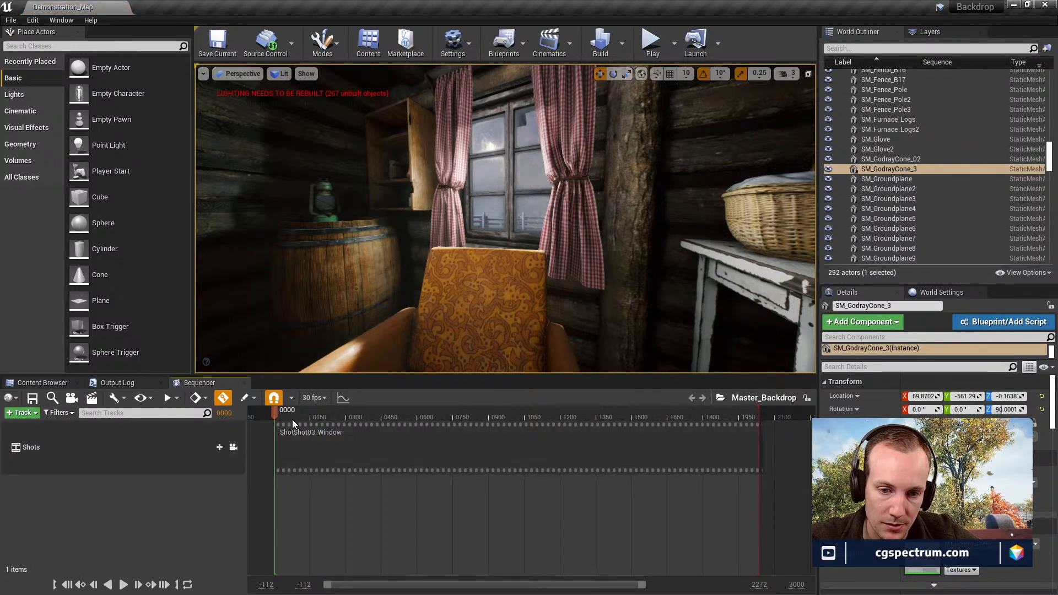
pyautogui.moveTo(309, 418); pyautogui.dragTo(290, 413)
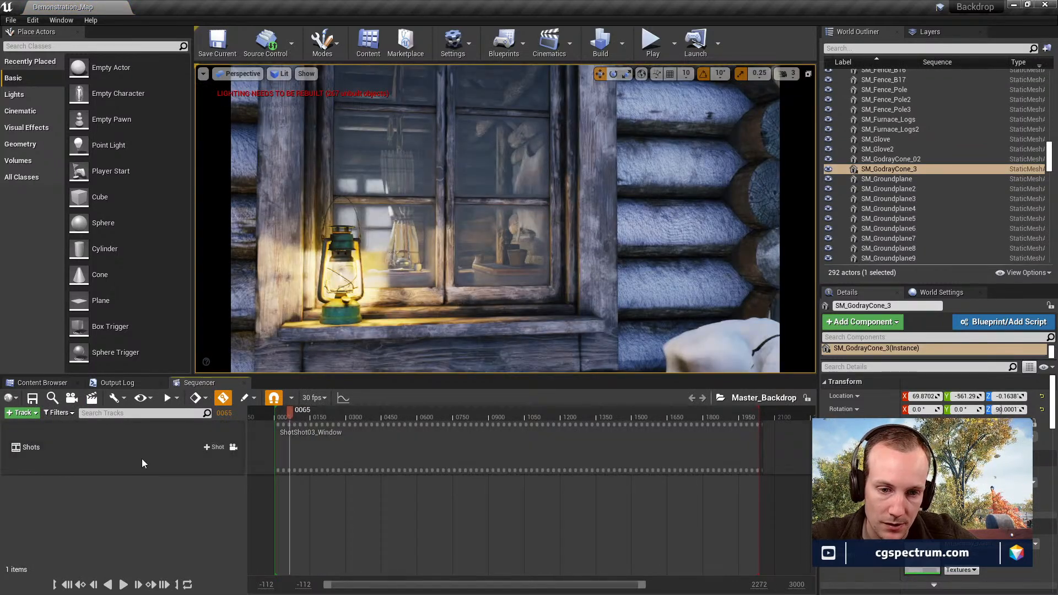
# Replace ShotShot03_Window on the Shots track with ShotShot04_Window, moved to the start of the sequence, and scrub through it.
pyautogui.click(320, 457)
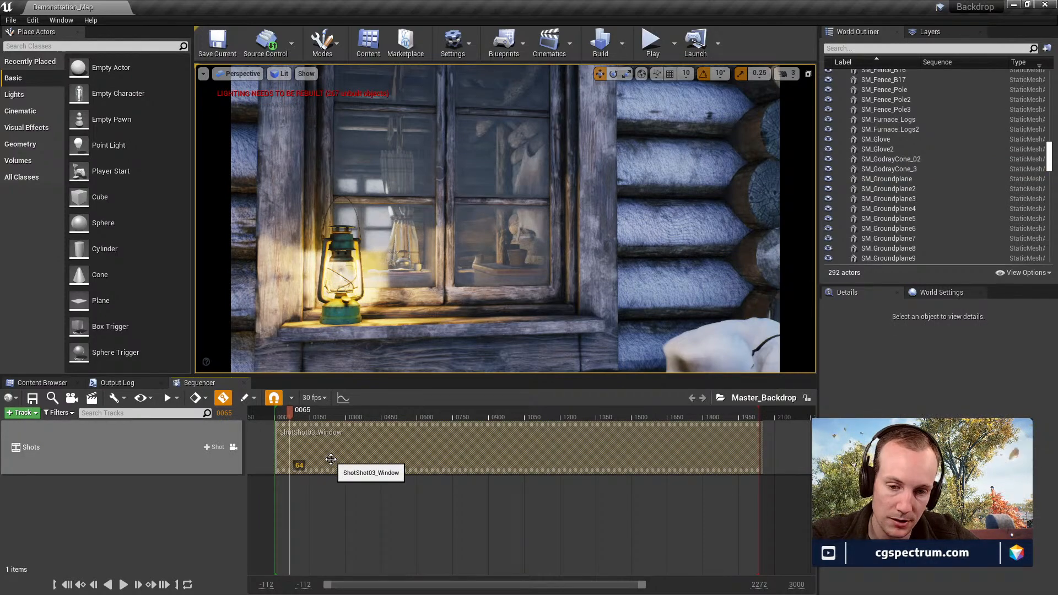
pyautogui.press('Delete')
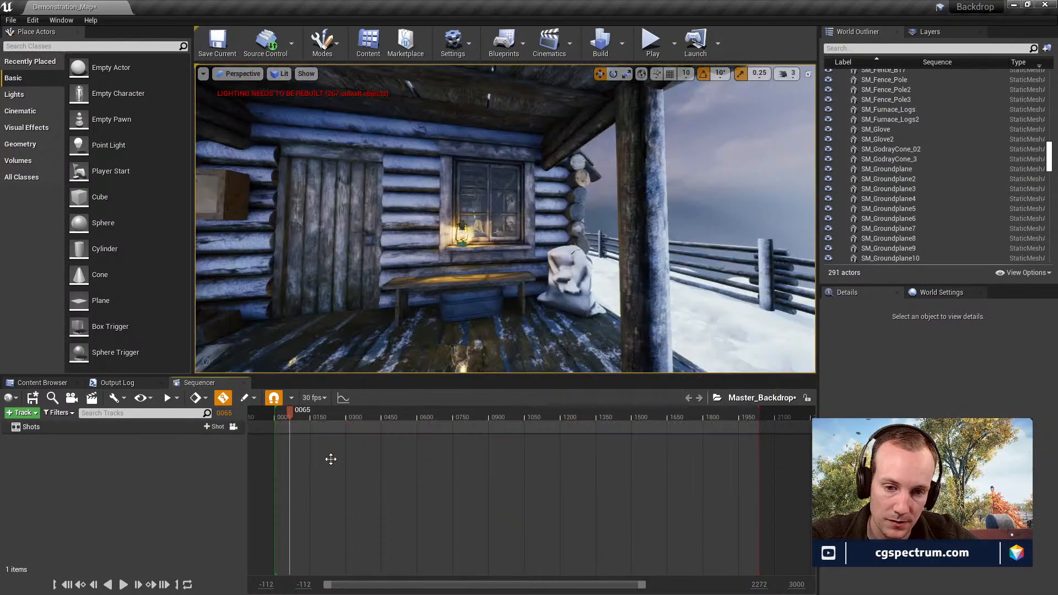
pyautogui.click(223, 427)
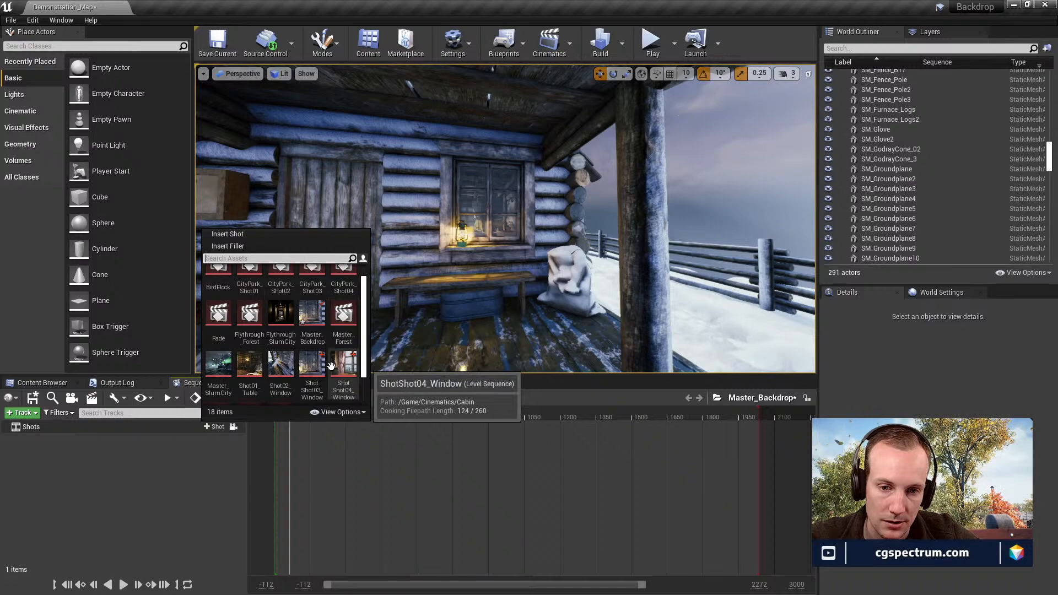
pyautogui.scroll(-1, 324, 343)
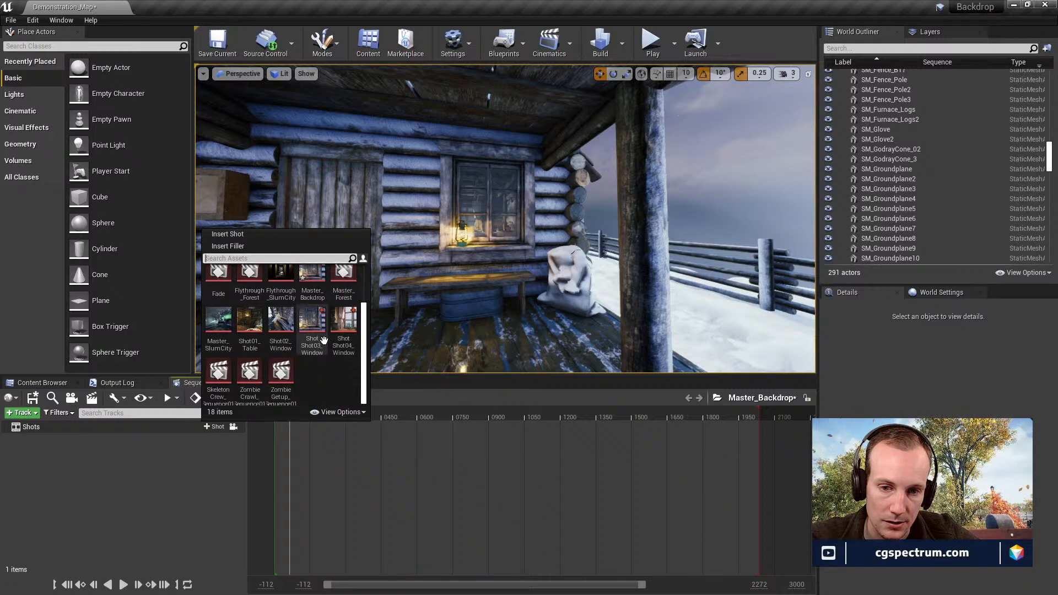
pyautogui.click(343, 329)
pyautogui.moveTo(355, 449); pyautogui.dragTo(341, 449)
pyautogui.moveTo(295, 411); pyautogui.dragTo(314, 416)
pyautogui.click(318, 474)
pyautogui.click(318, 472)
pyautogui.click(43, 382)
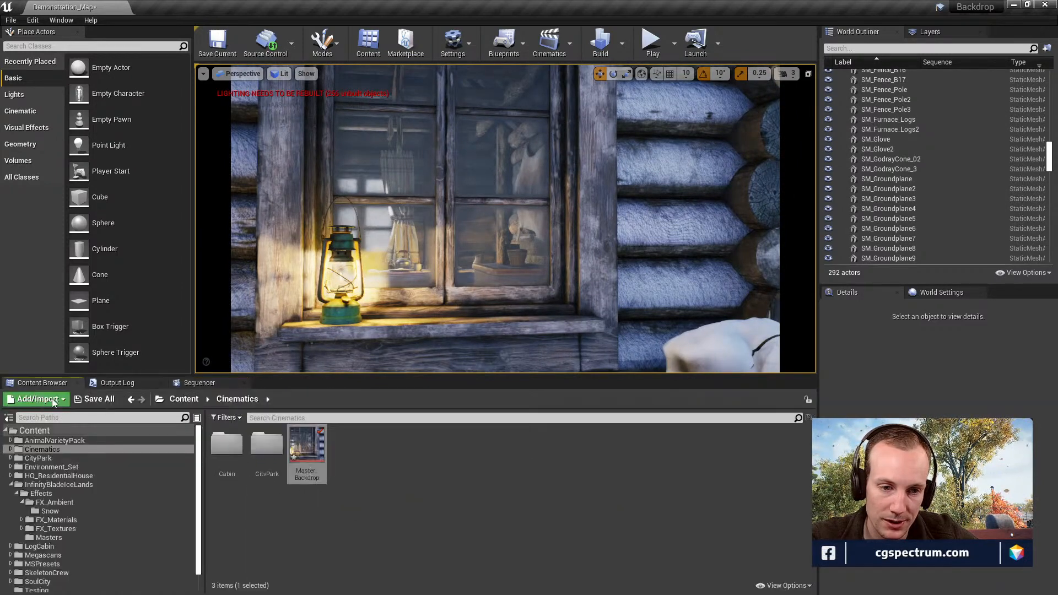
pyautogui.click(10, 448)
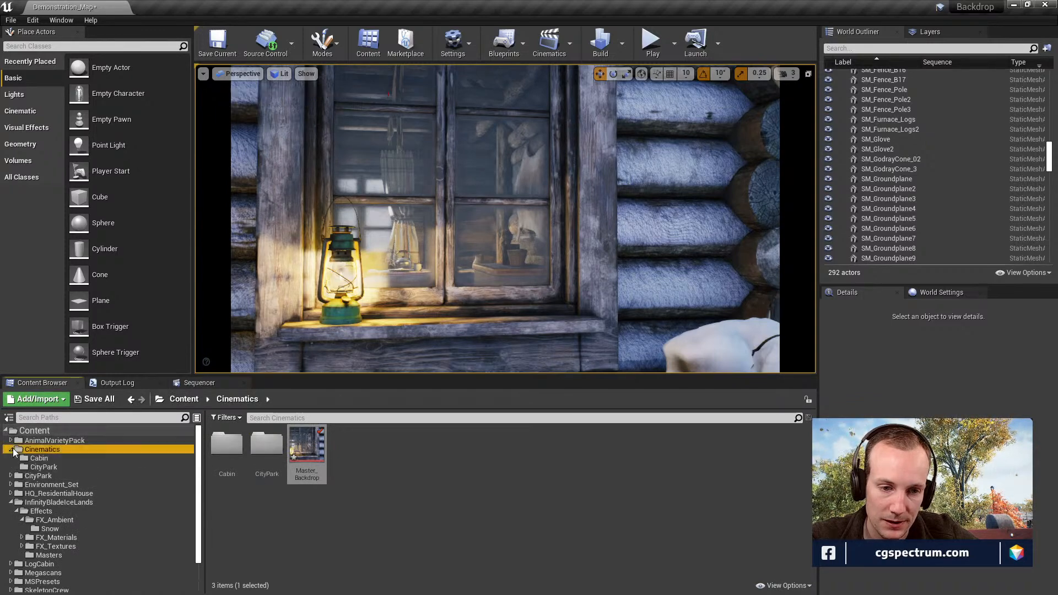
pyautogui.click(38, 468)
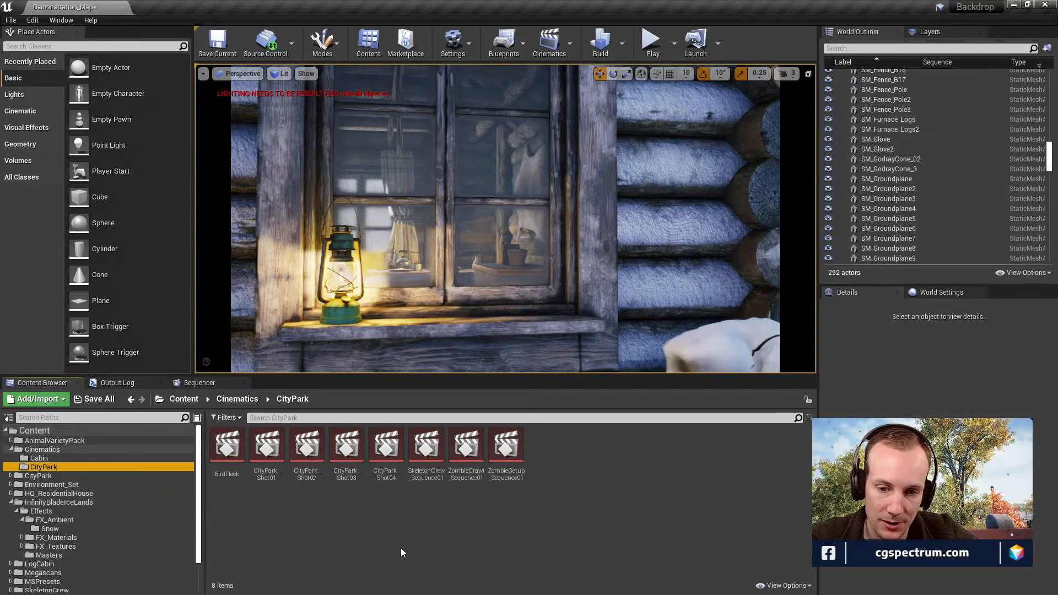
pyautogui.click(389, 561)
pyautogui.doubleClick(395, 468)
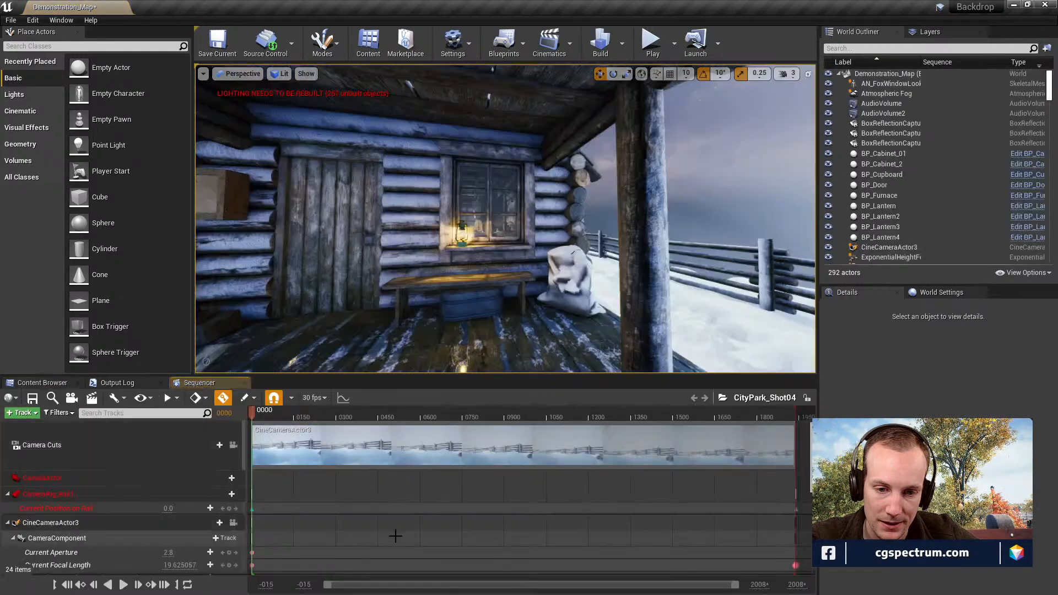
pyautogui.moveTo(289, 418); pyautogui.dragTo(291, 421)
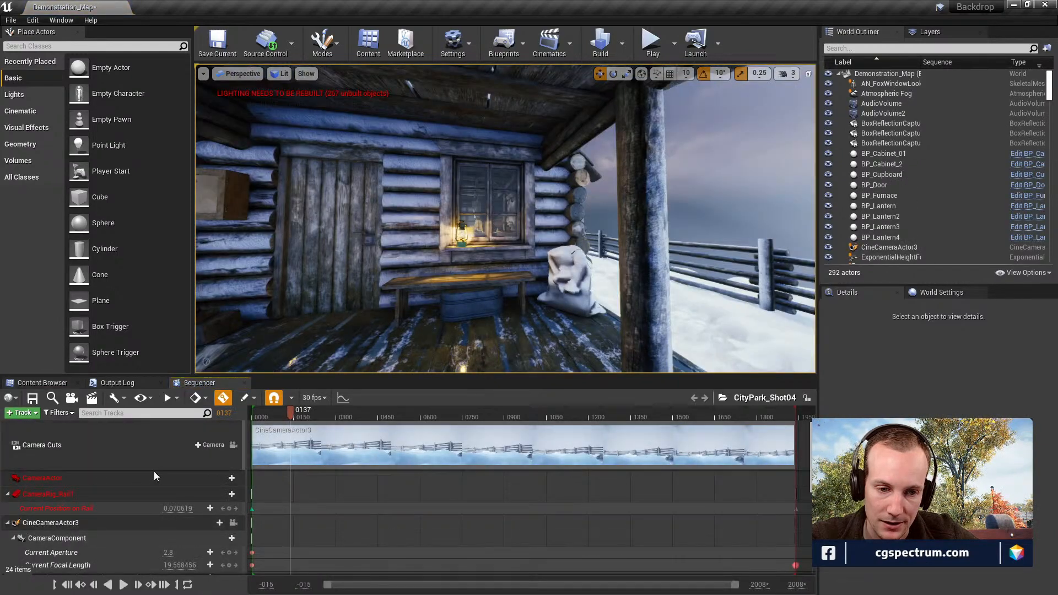
pyautogui.click(80, 492)
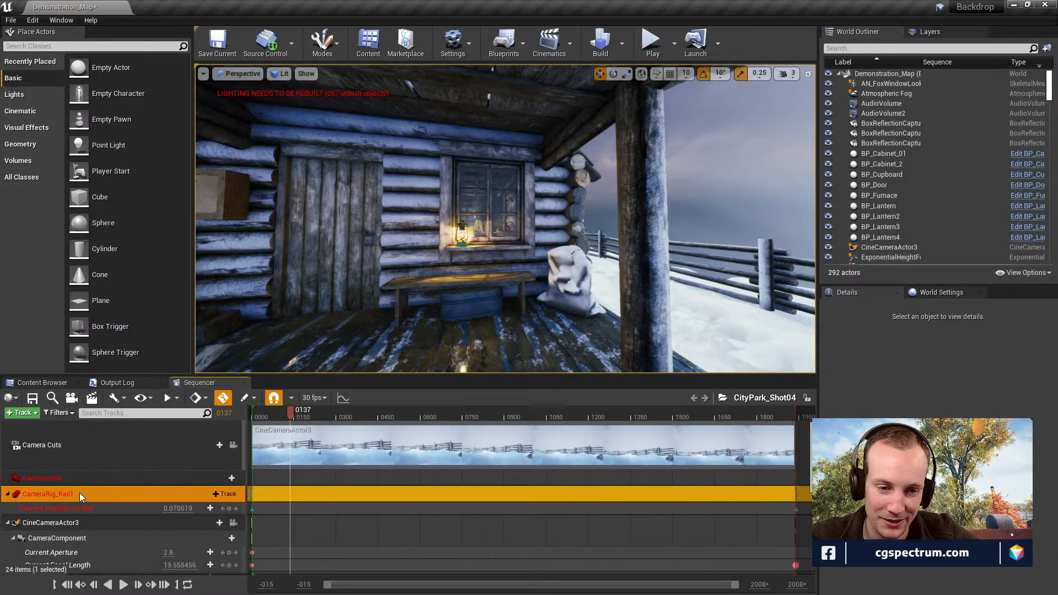
pyautogui.click(238, 382)
# Open the ShotShot04_Window sequence from the Cinematics Cabin folder and preview it through its camera cuts at about frame 180.
pyautogui.click(40, 383)
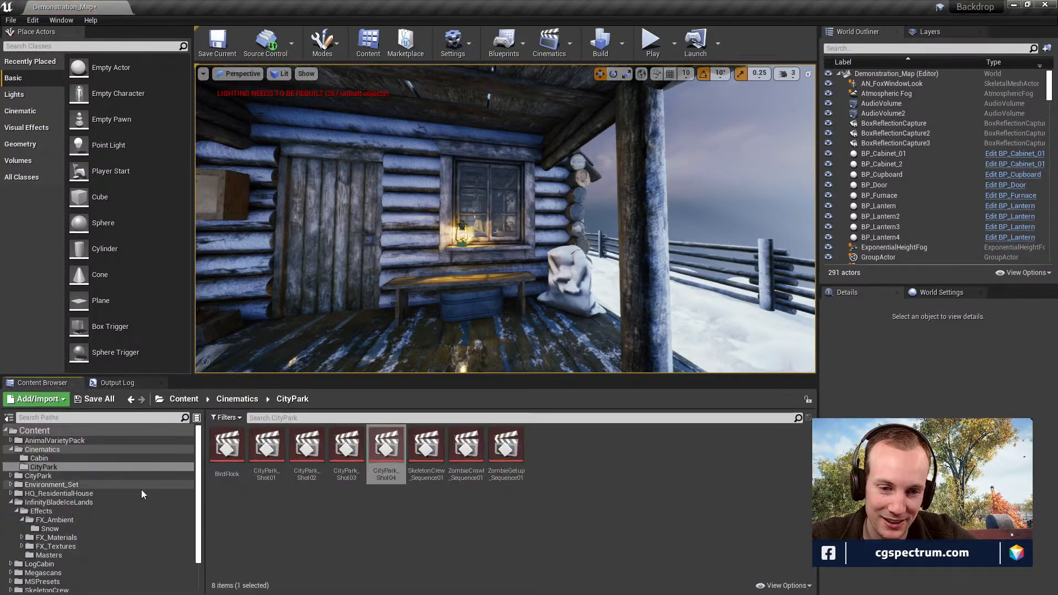
pyautogui.click(45, 460)
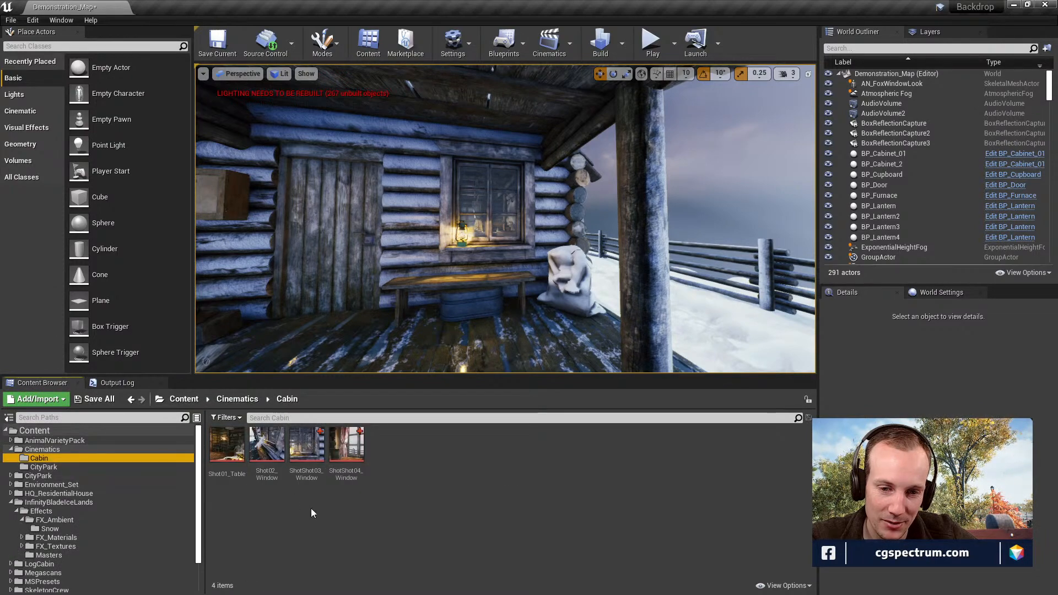
pyautogui.doubleClick(346, 445)
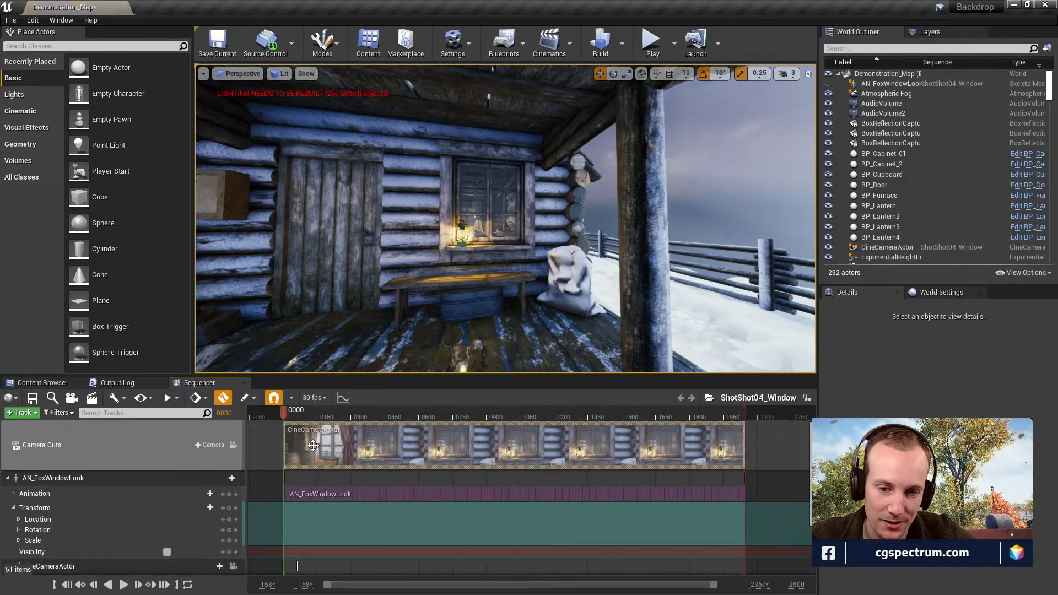
pyautogui.click(308, 414)
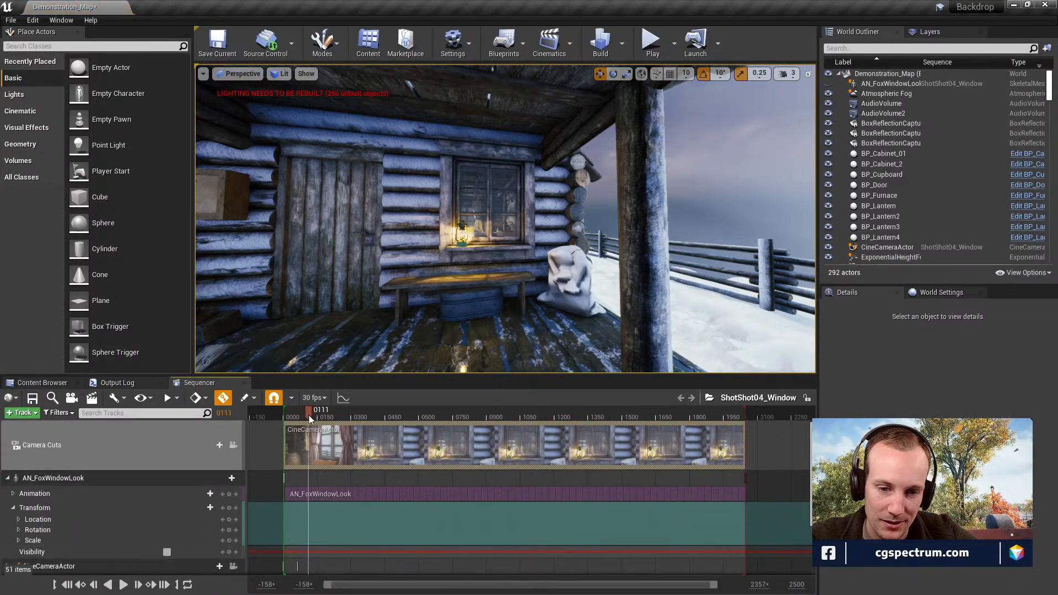
pyautogui.click(234, 445)
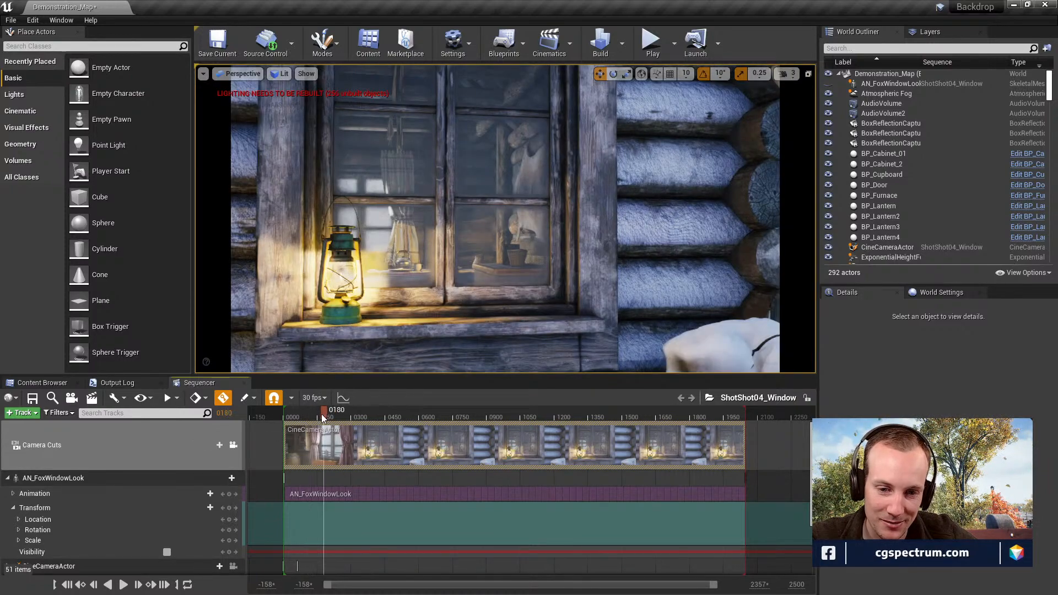
# Delete the CineCameraActor's second set of transform keys in ShotShot04_Window, keeping only the camera keys at frame 0.
pyautogui.scroll(-2, 323, 469)
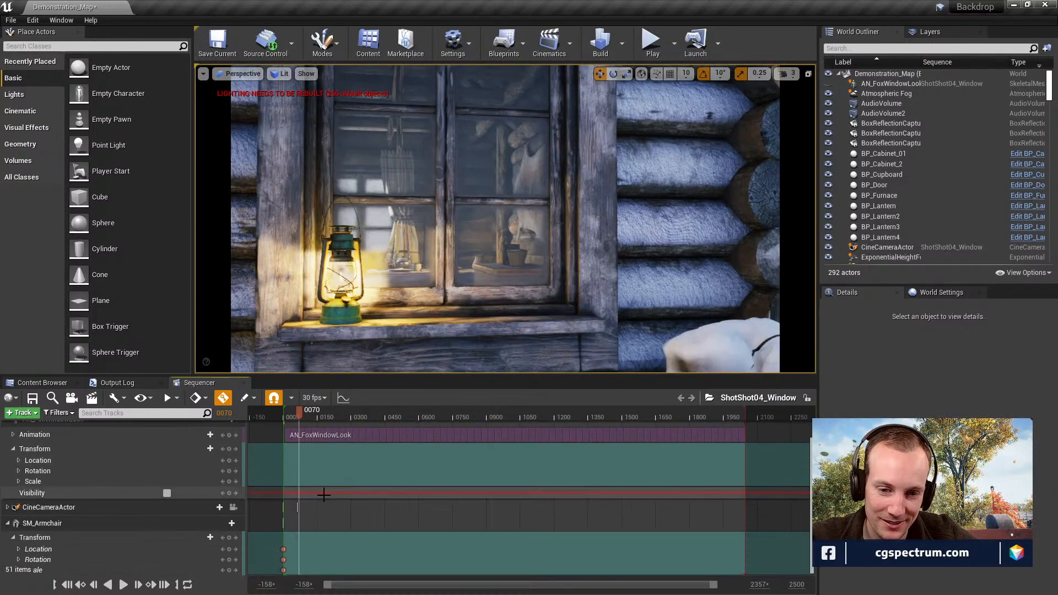
pyautogui.click(283, 550)
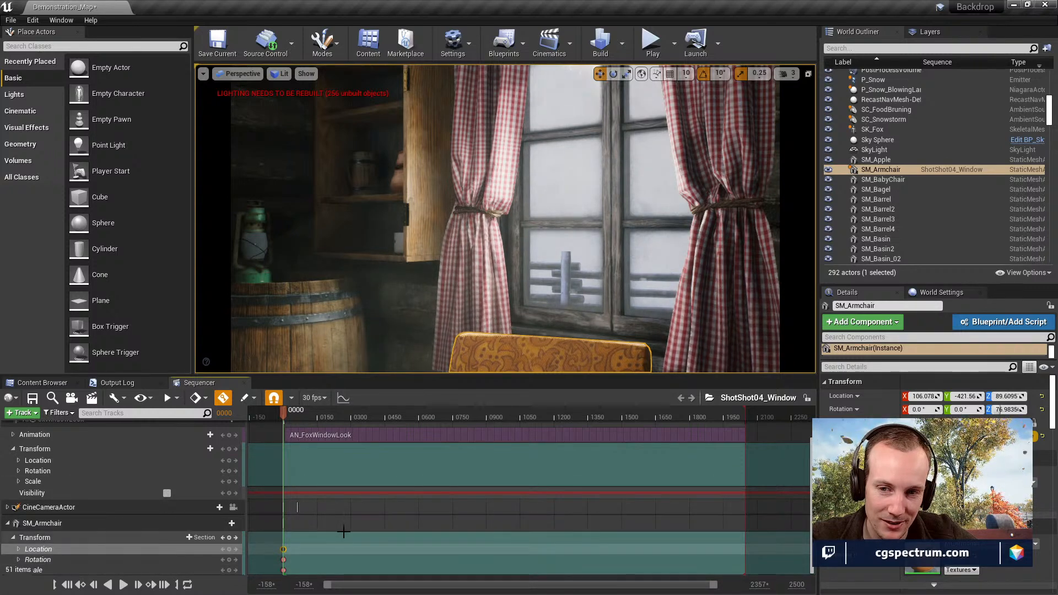
pyautogui.scroll(3, 345, 530)
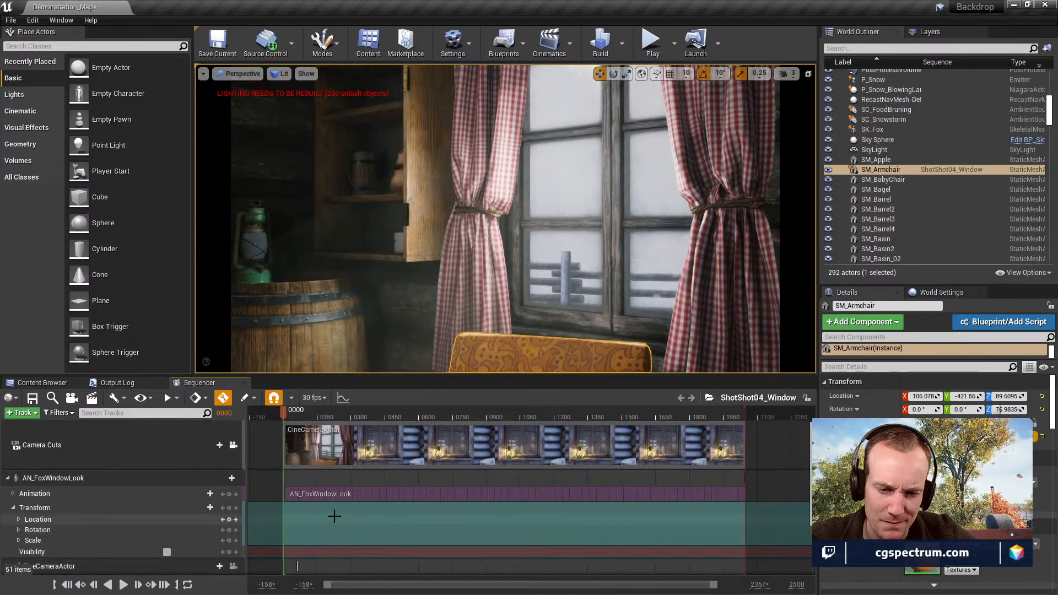
pyautogui.scroll(-3, 332, 512)
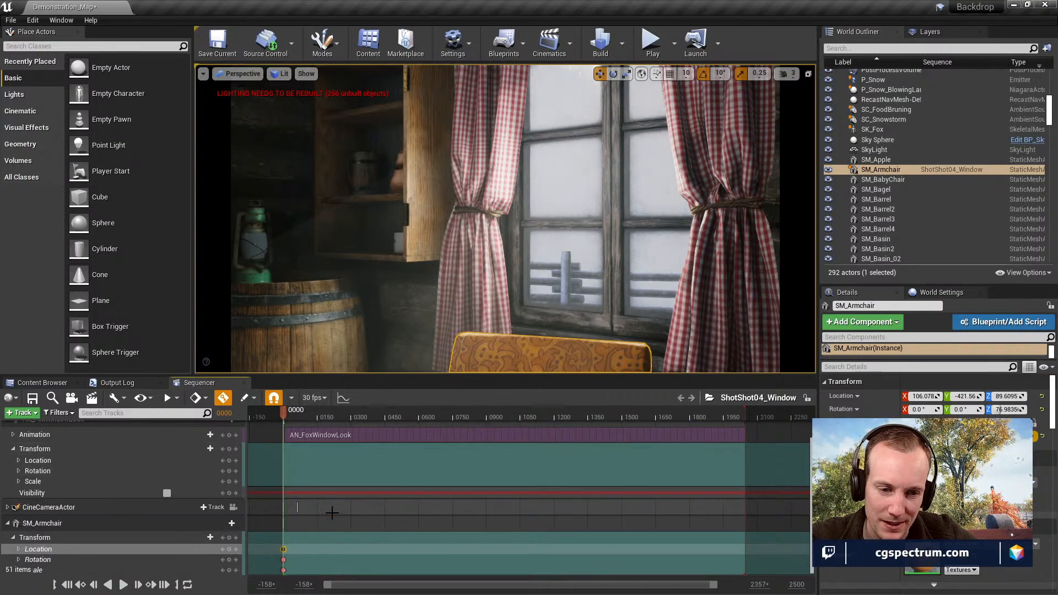
pyautogui.scroll(3, 332, 512)
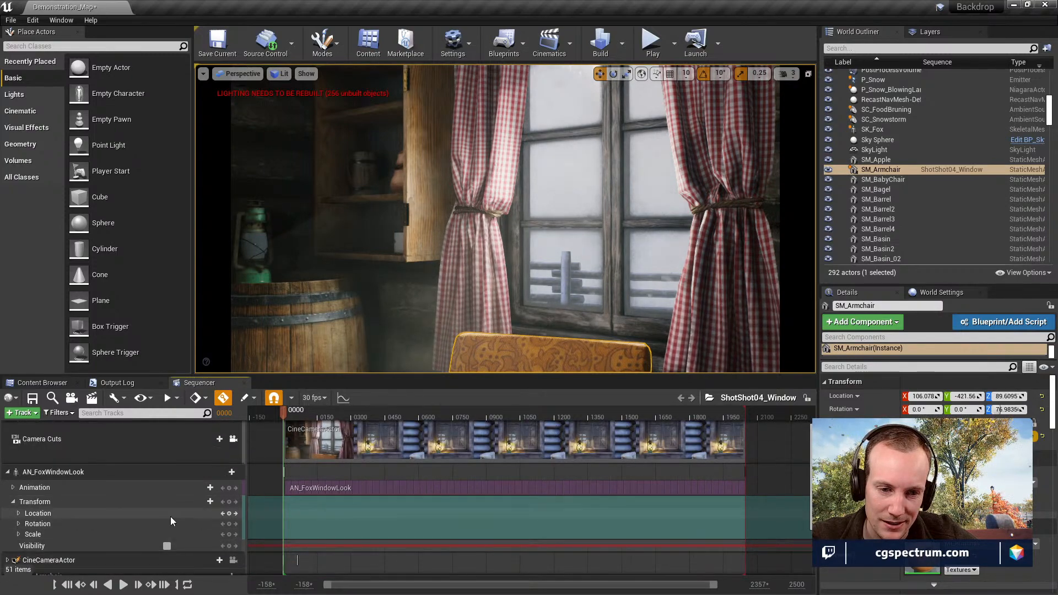
pyautogui.scroll(-3, 170, 520)
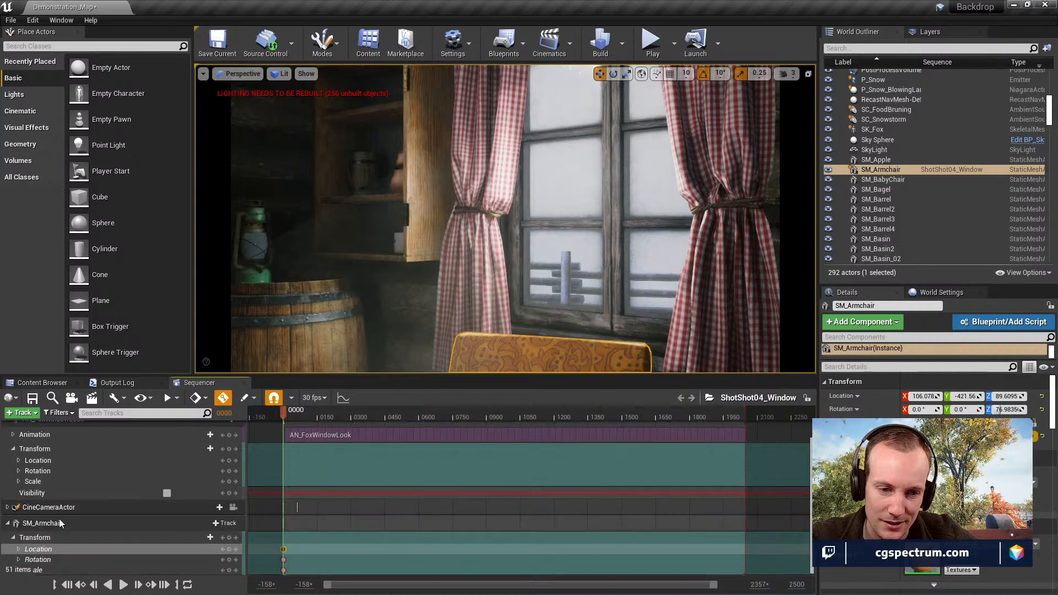
pyautogui.click(8, 506)
pyautogui.scroll(-5, 234, 514)
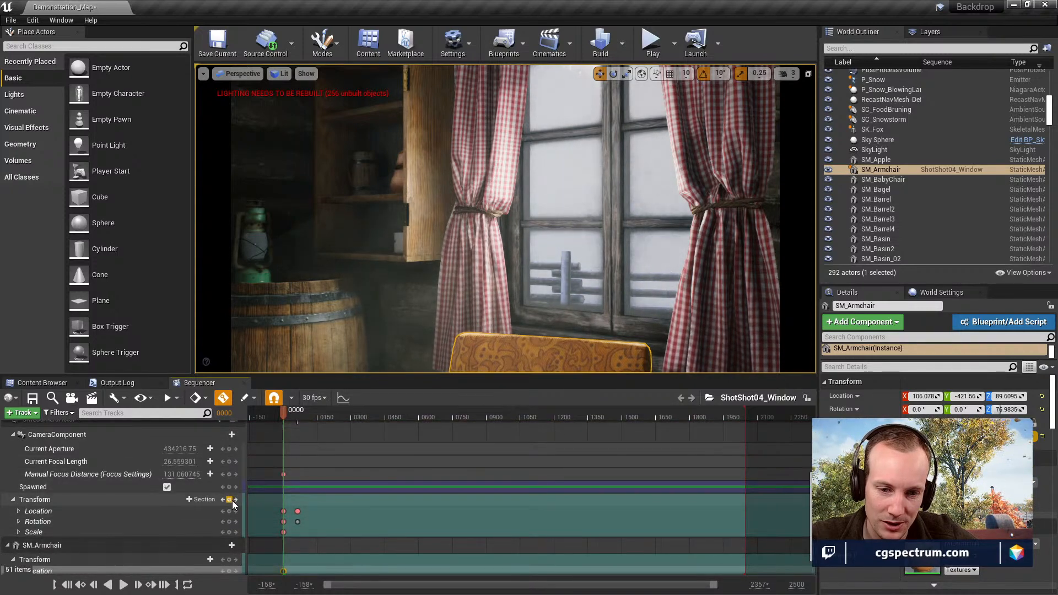
pyautogui.click(230, 501)
pyautogui.moveTo(311, 505); pyautogui.dragTo(294, 535)
pyautogui.press('Delete')
# Scrub ShotShot04_Window to about frame 87 to check the camera framing and save the sequence.
pyautogui.moveTo(283, 419)
pyautogui.mouseDown()
pyautogui.moveTo(307, 420)
pyautogui.moveTo(293, 420)
pyautogui.mouseUp()
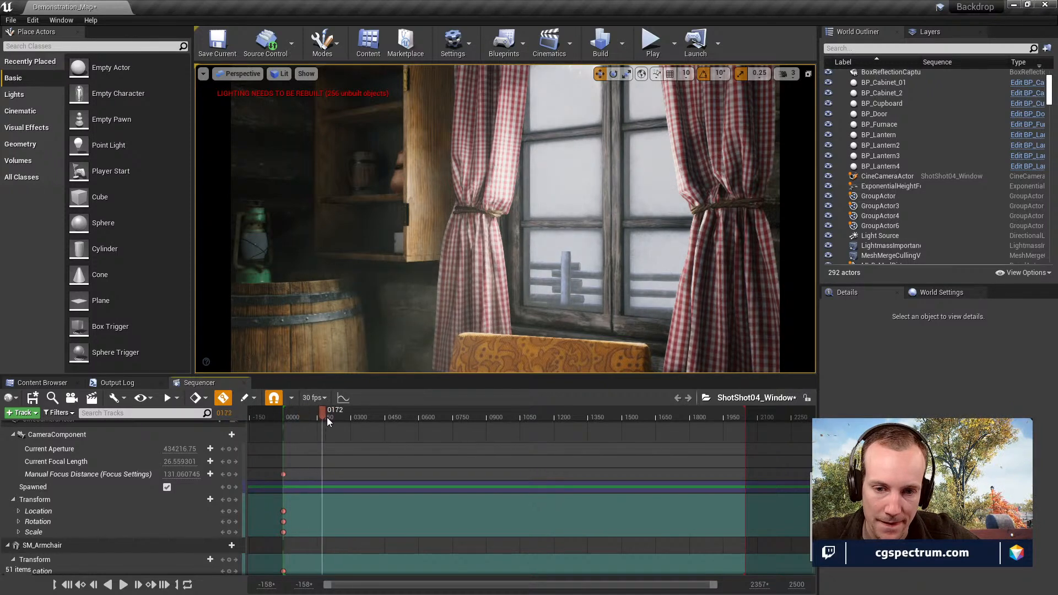
pyautogui.moveTo(322, 448); pyautogui.dragTo(303, 440)
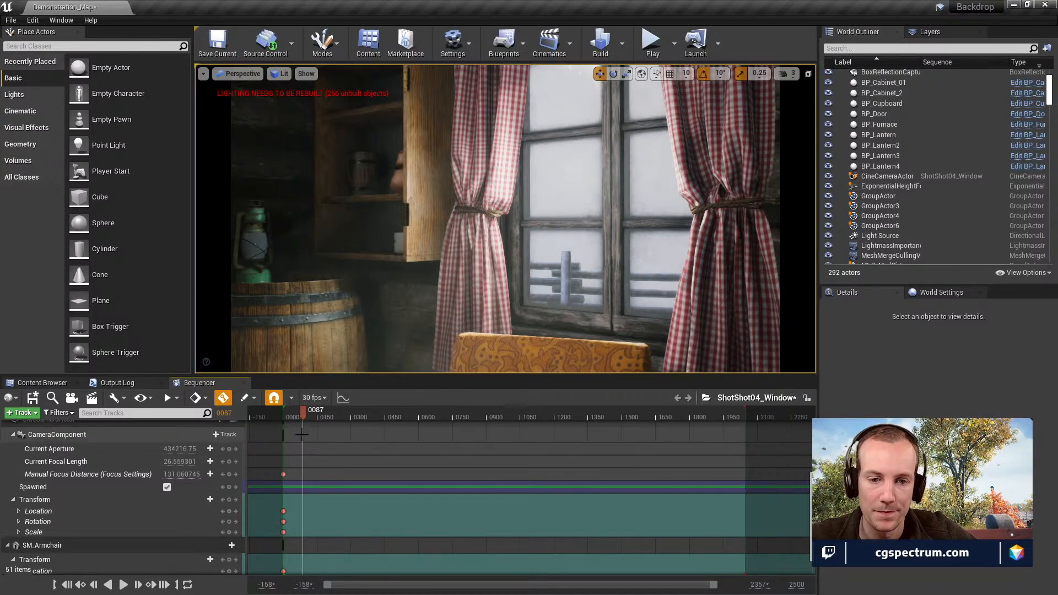
pyautogui.click(32, 398)
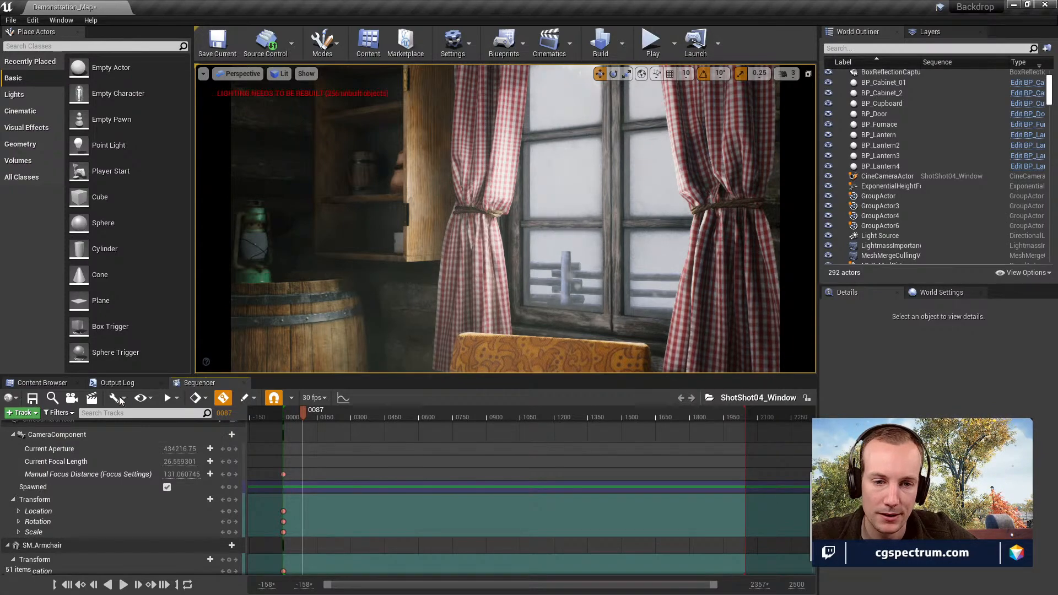
# Close the shot sequence, open Master_Backdrop from the Cinematics folder and preview its Shots track through the camera at about frame 321.
pyautogui.click(244, 383)
pyautogui.click(28, 382)
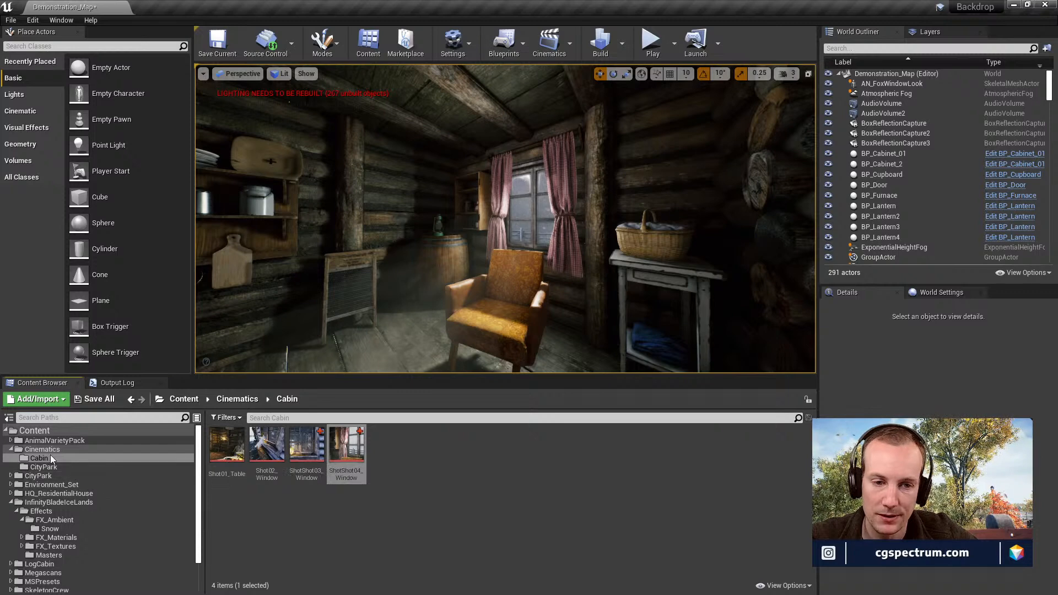
pyautogui.click(43, 449)
pyautogui.doubleClick(306, 446)
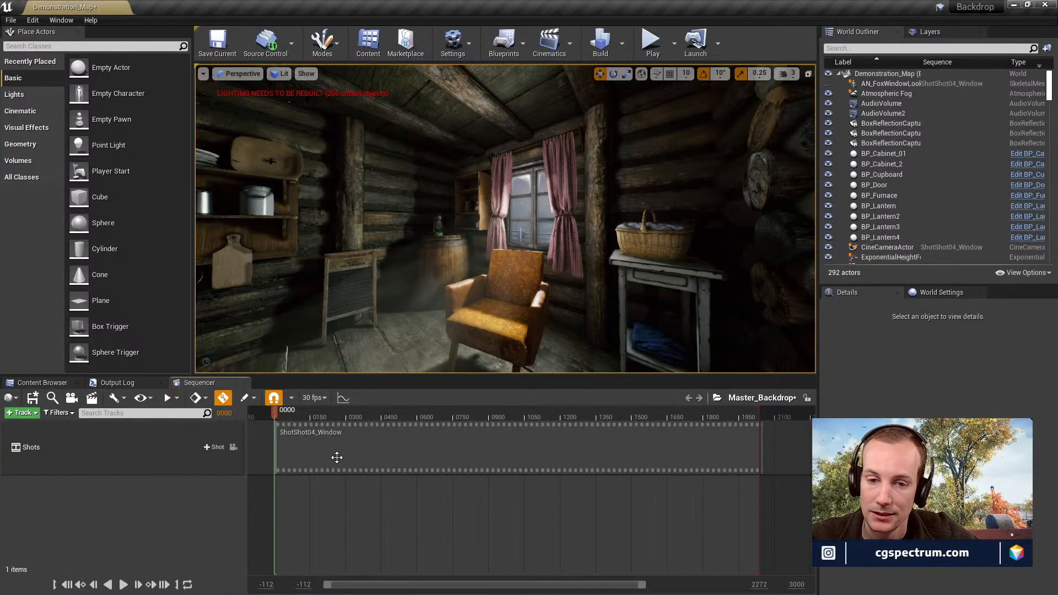
pyautogui.click(292, 426)
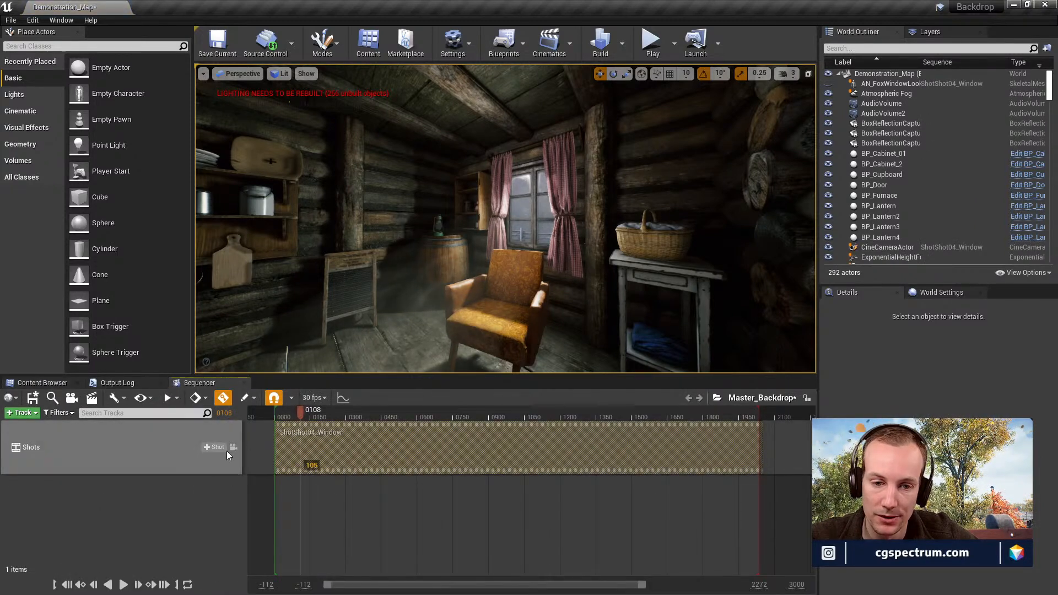
pyautogui.click(233, 447)
pyautogui.moveTo(293, 413); pyautogui.dragTo(350, 414)
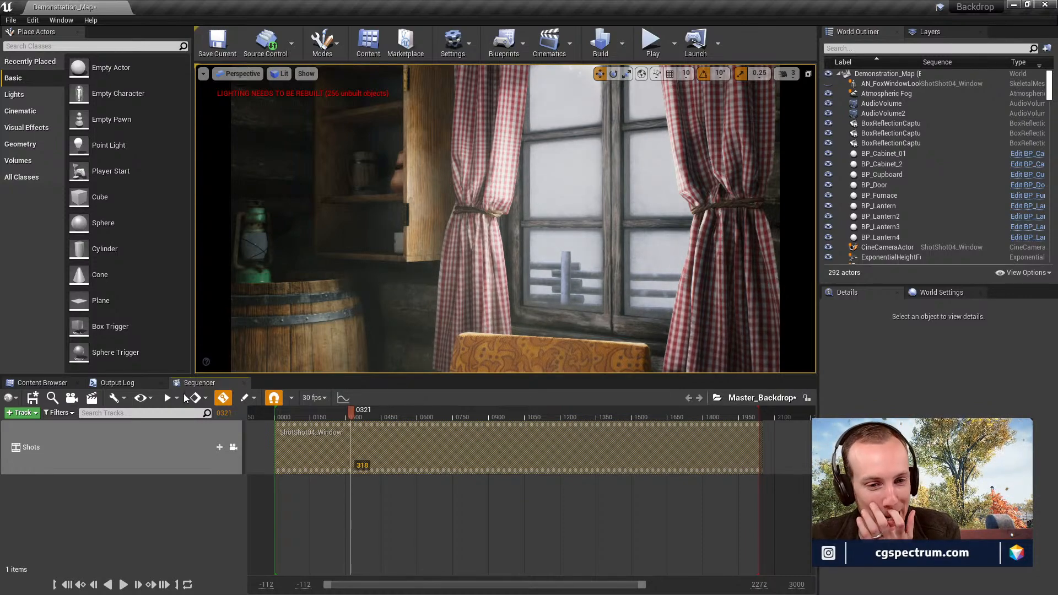
# Open the movie render settings for Master_Backdrop and browse for an output directory in the Backdrops project's Saved/VideoCaptures folder.
pyautogui.click(91, 398)
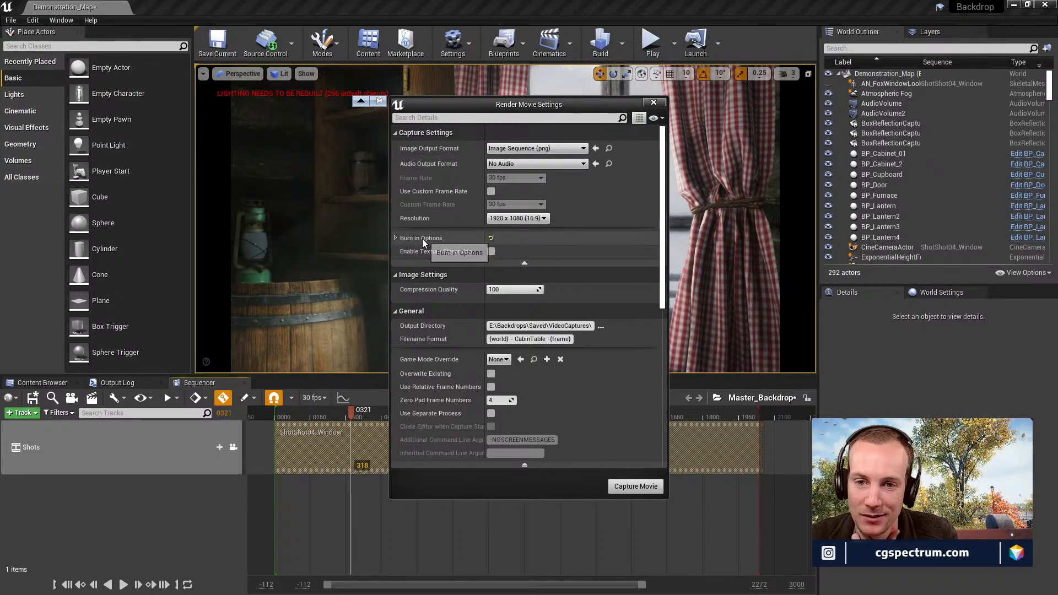
pyautogui.click(396, 238)
pyautogui.click(395, 238)
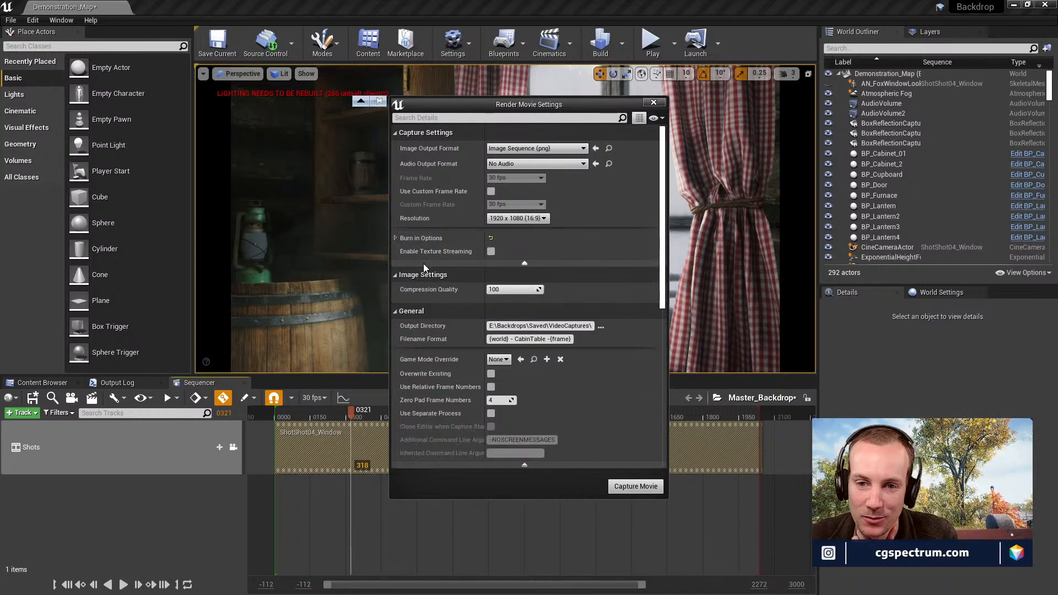
pyautogui.scroll(-4, 486, 292)
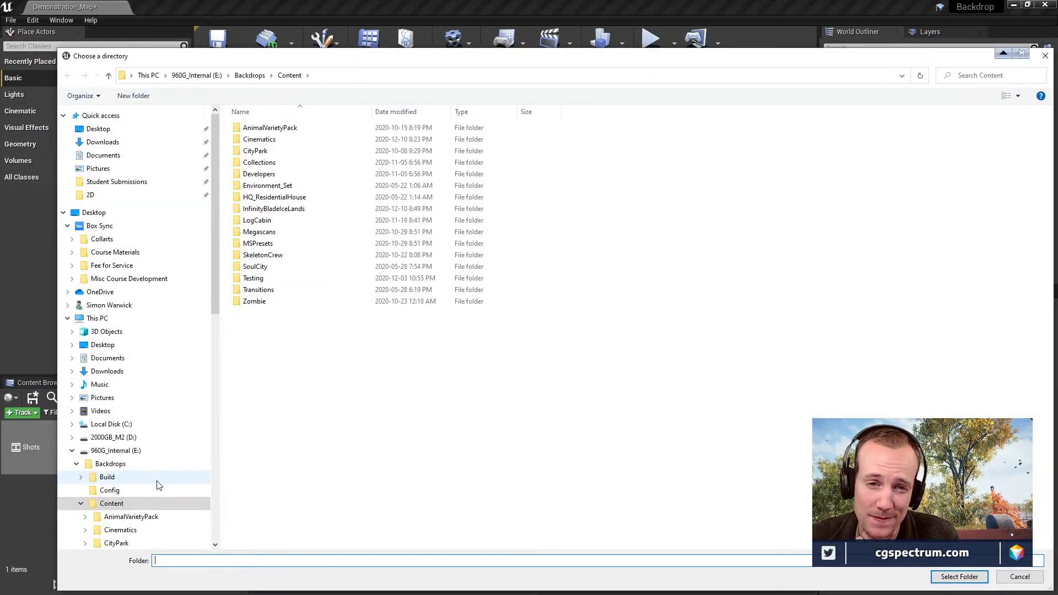
pyautogui.scroll(-8, 158, 484)
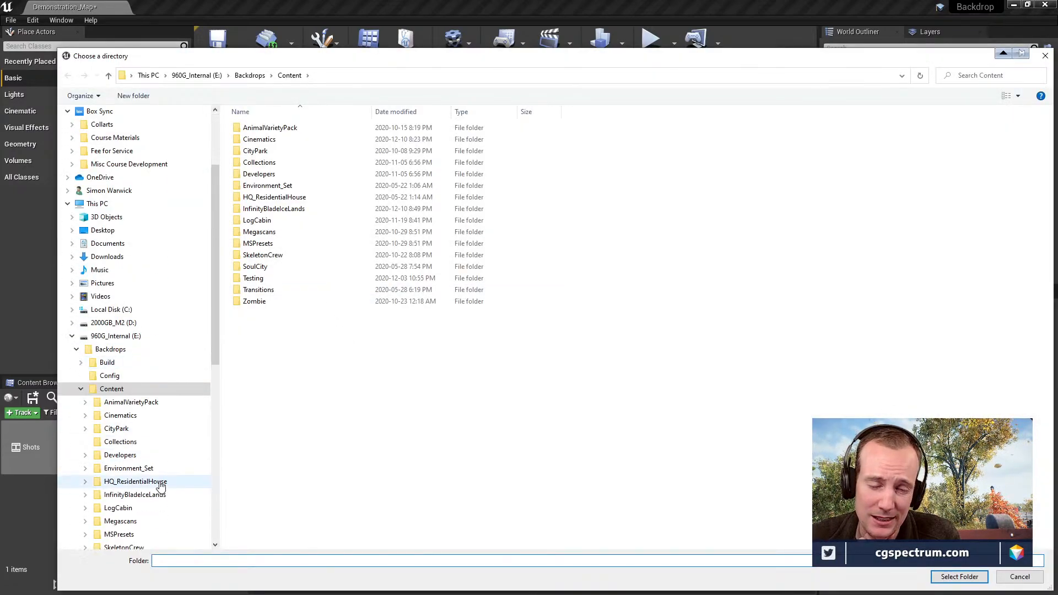
pyautogui.scroll(3, 163, 485)
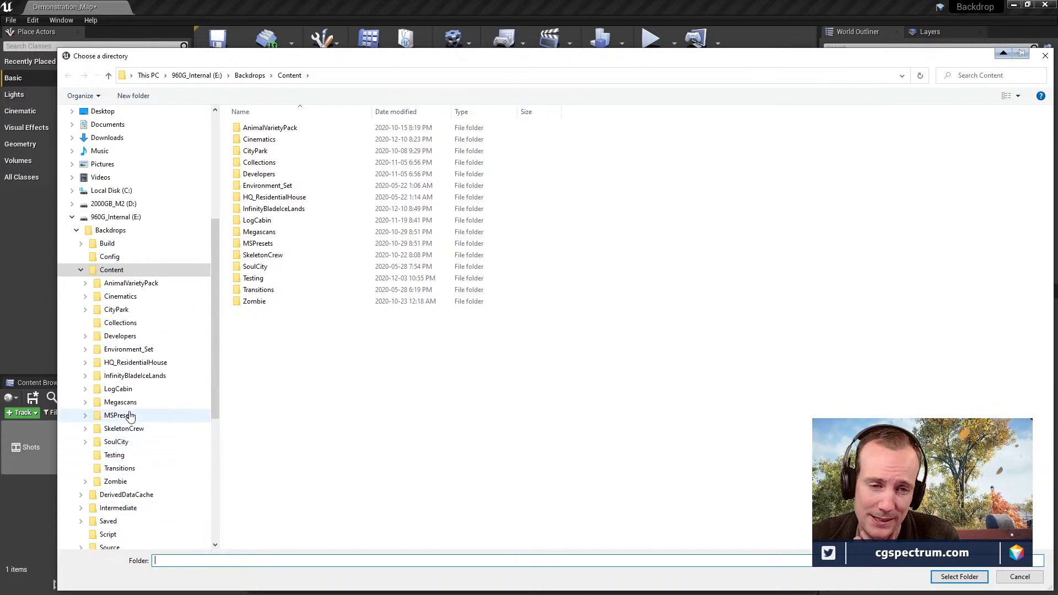
pyautogui.scroll(-1, 133, 412)
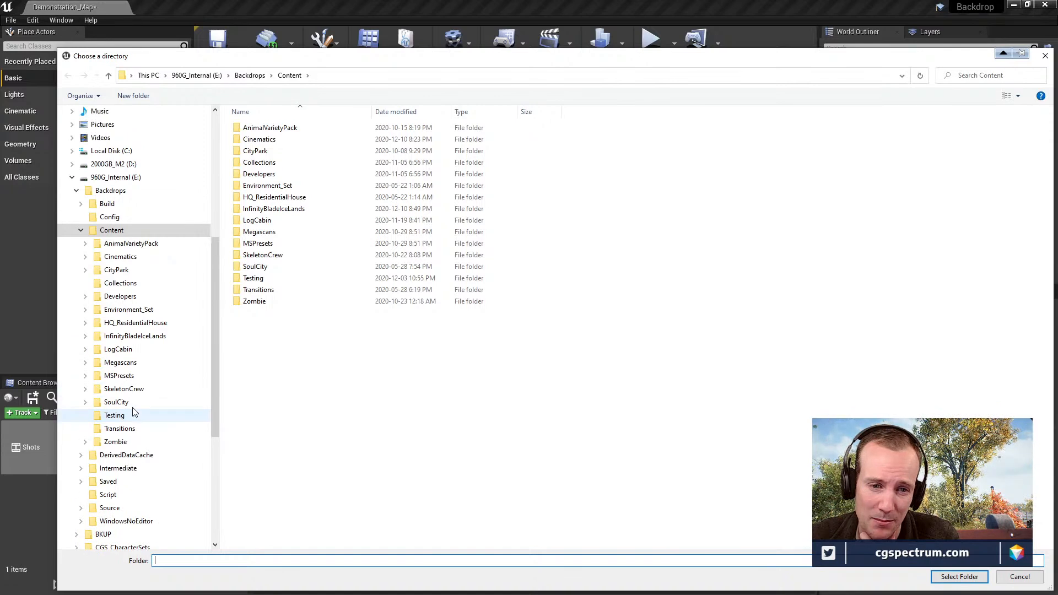
pyautogui.scroll(1, 136, 424)
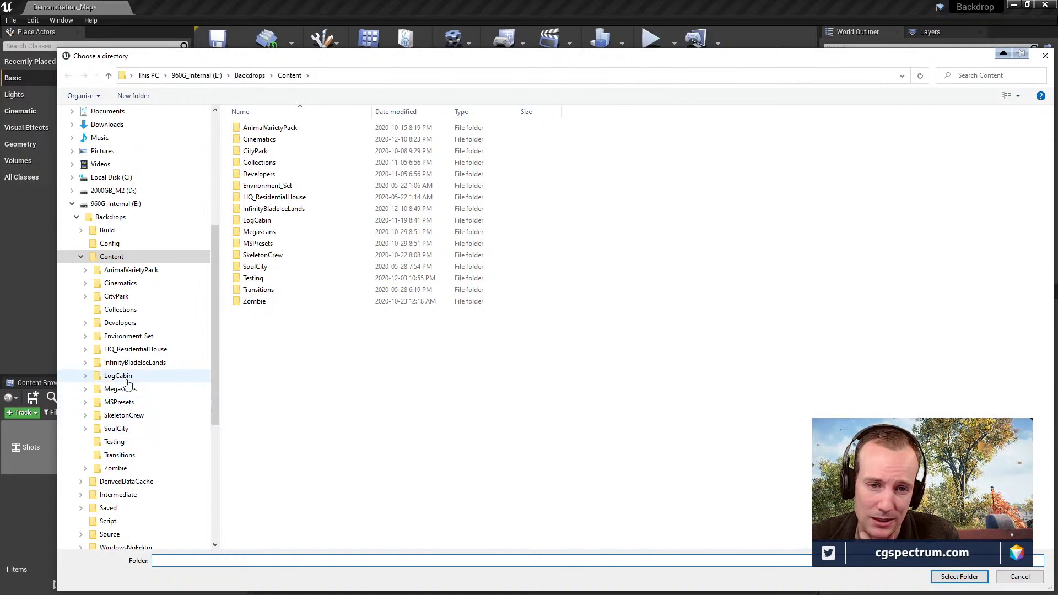
pyautogui.doubleClick(110, 270)
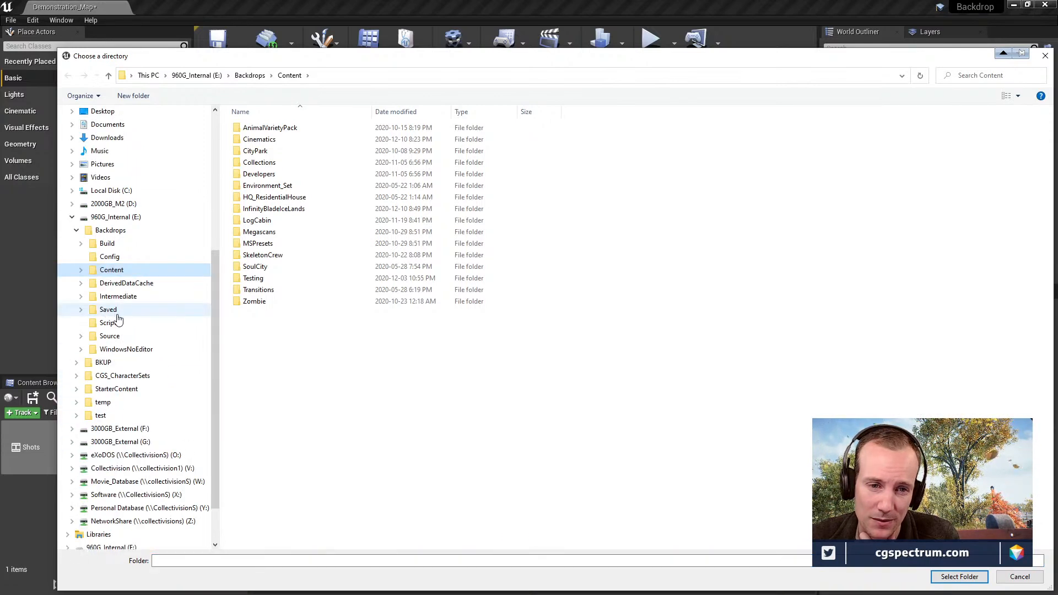
pyautogui.click(110, 310)
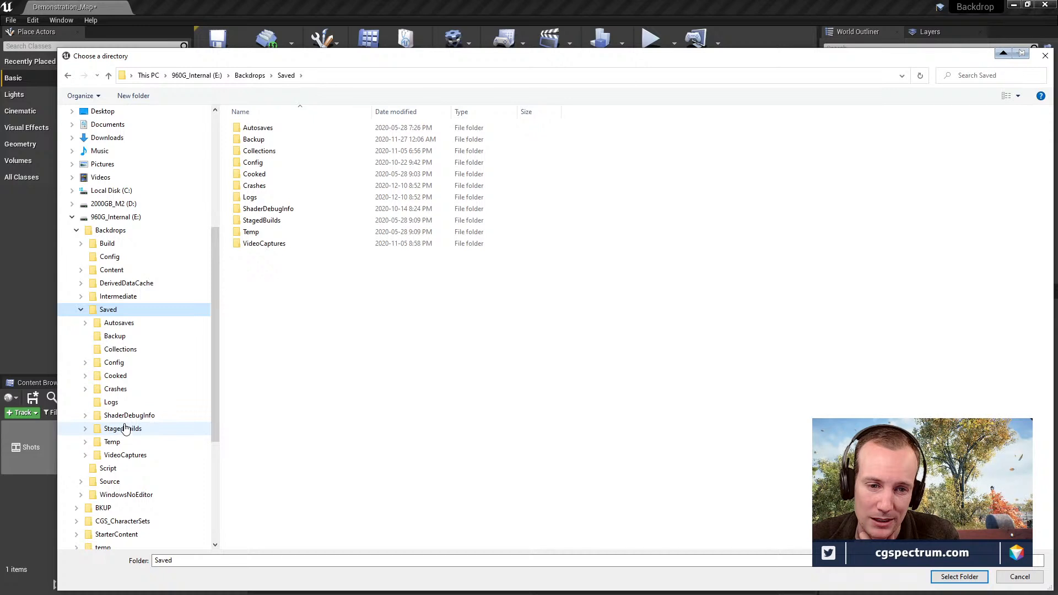
pyautogui.click(124, 457)
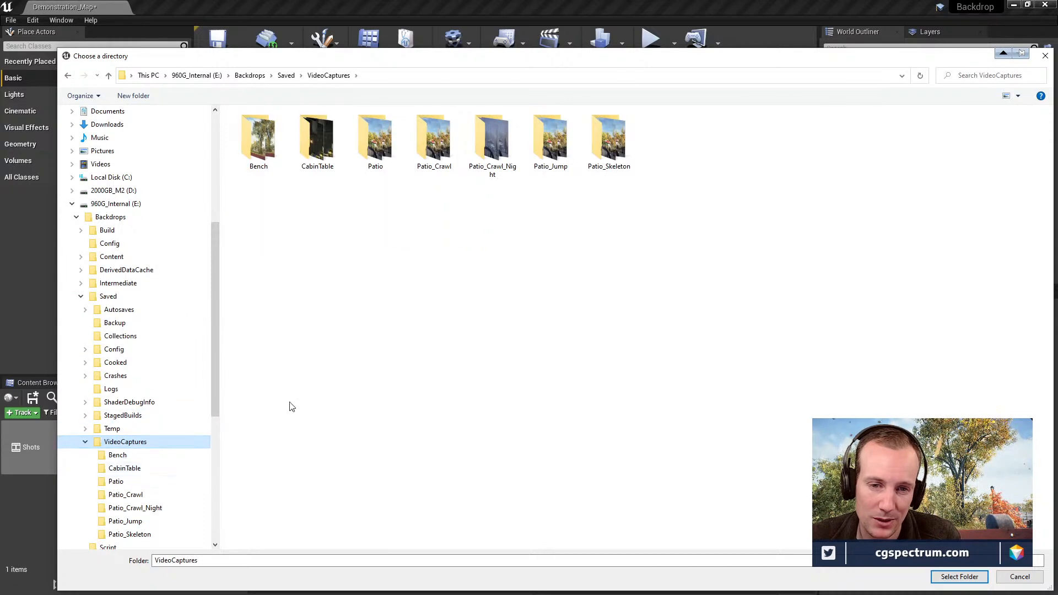
# Create a folder named Cabin_Window inside VideoCaptures and choose it as the render's output directory.
pyautogui.rightClick(344, 239)
pyautogui.moveTo(378, 368)
pyautogui.click(471, 369)
pyautogui.write('Cabin')
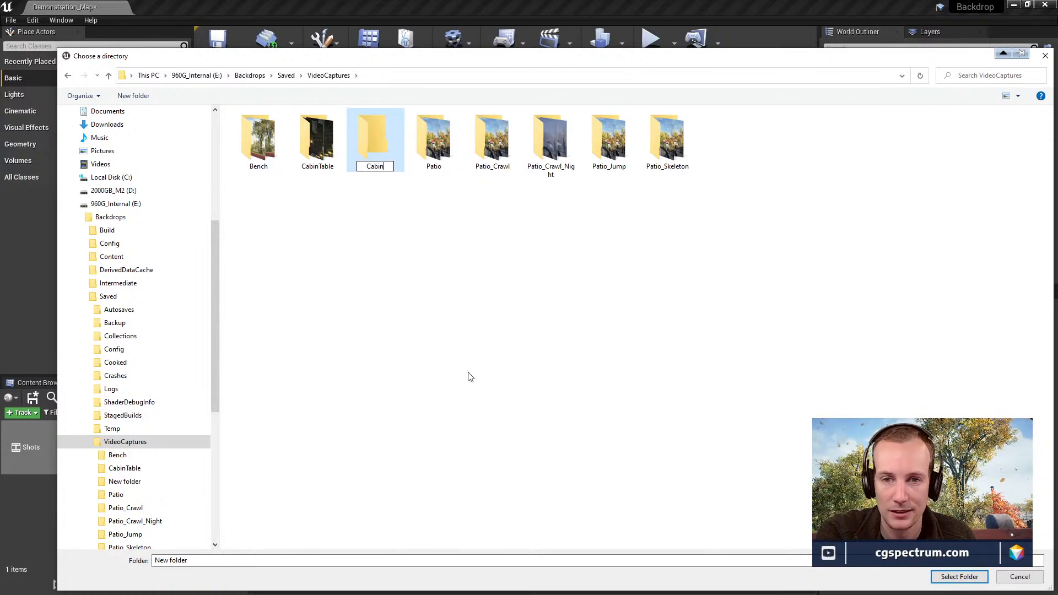
pyautogui.write('_Window')
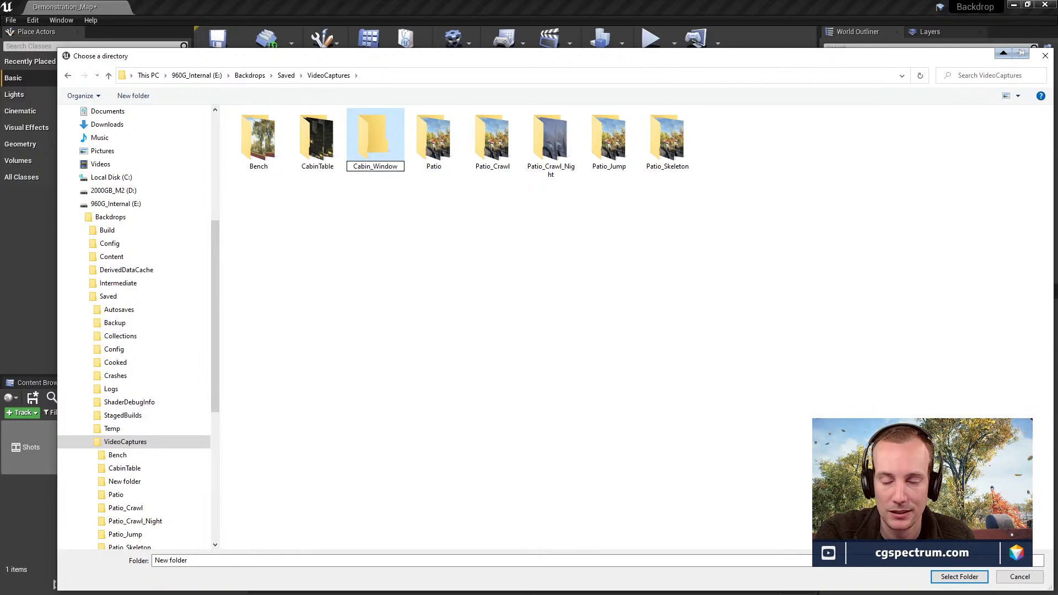
pyautogui.press('Return')
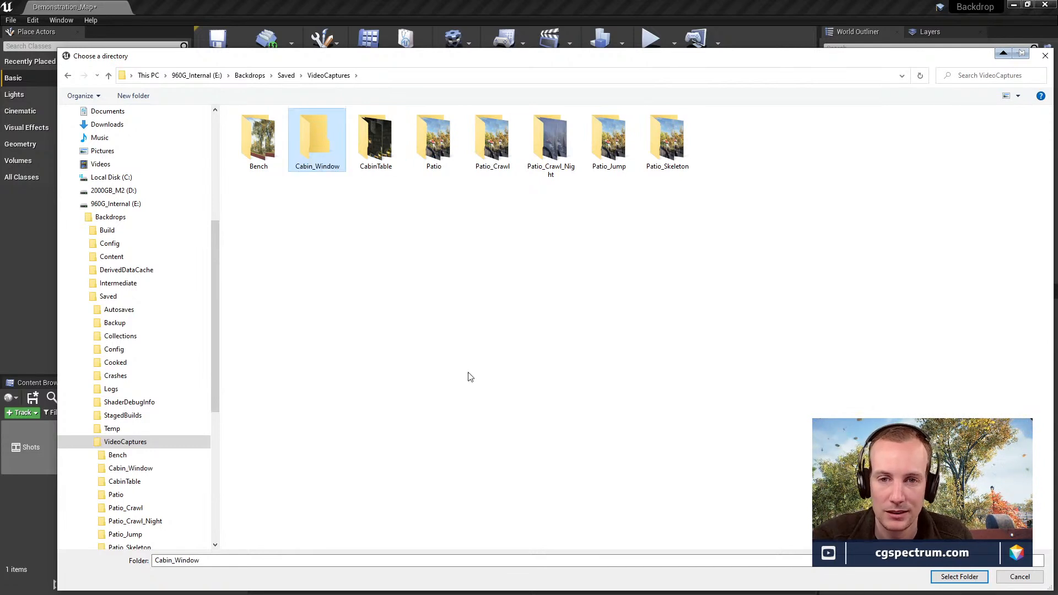
pyautogui.press('Return')
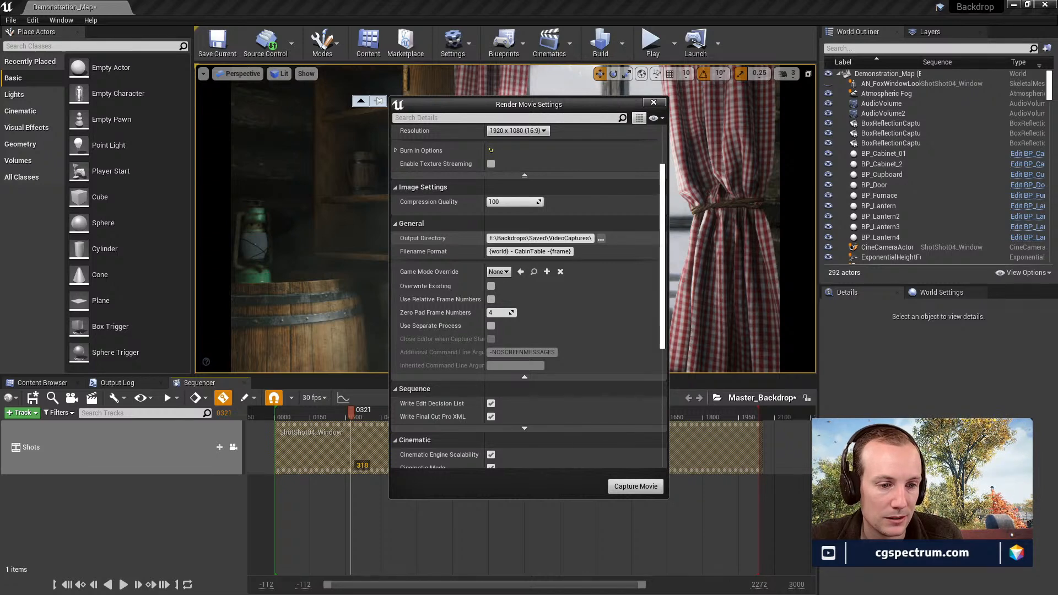
# Set the render's filename format to {world} - CabinWindow -{frame}.
pyautogui.scroll(-2, 563, 439)
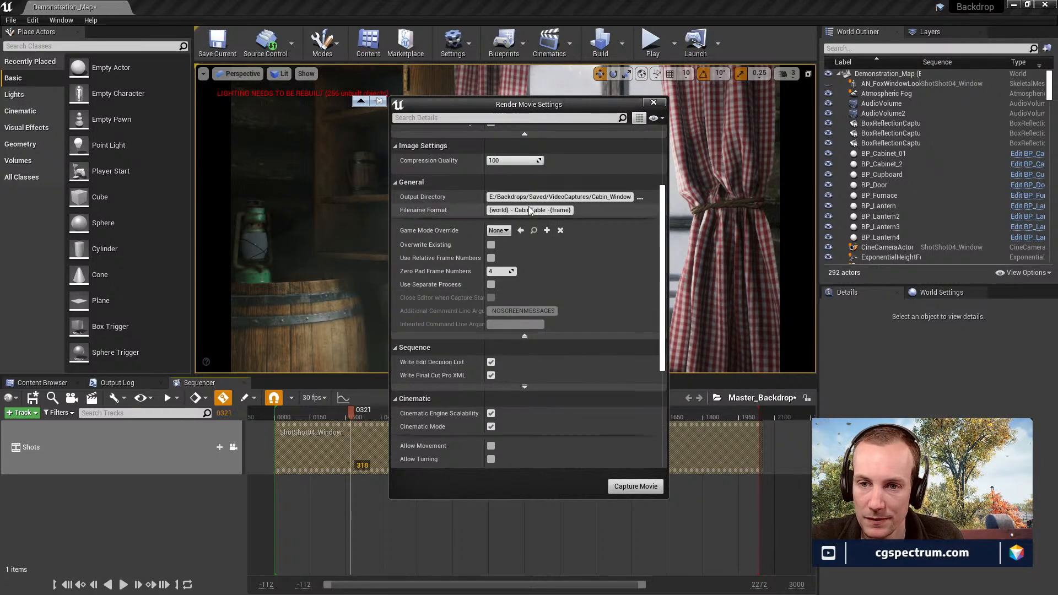
pyautogui.moveTo(530, 210); pyautogui.dragTo(546, 212)
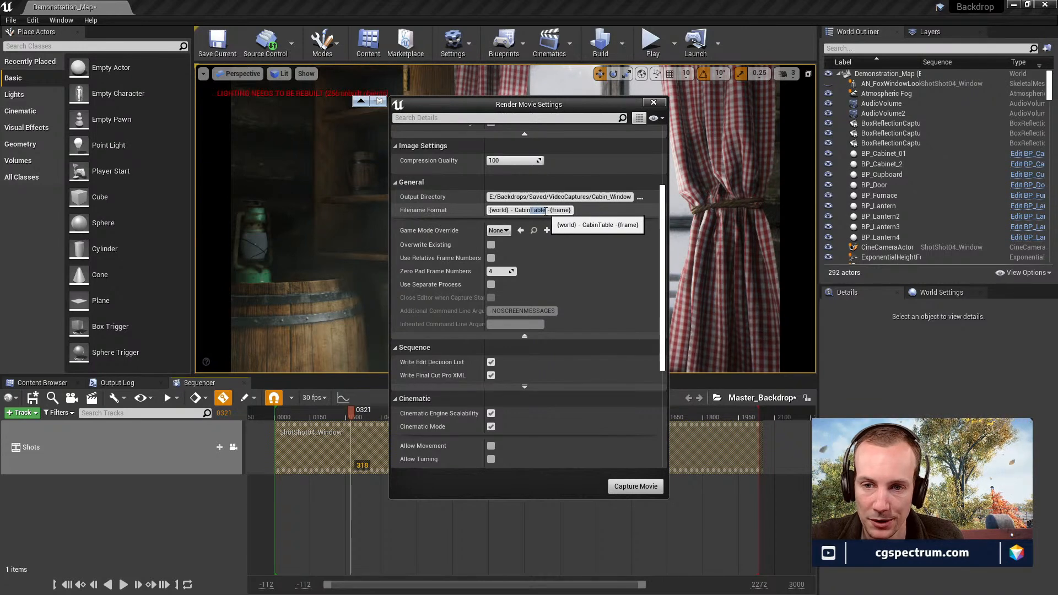
pyautogui.write('Window')
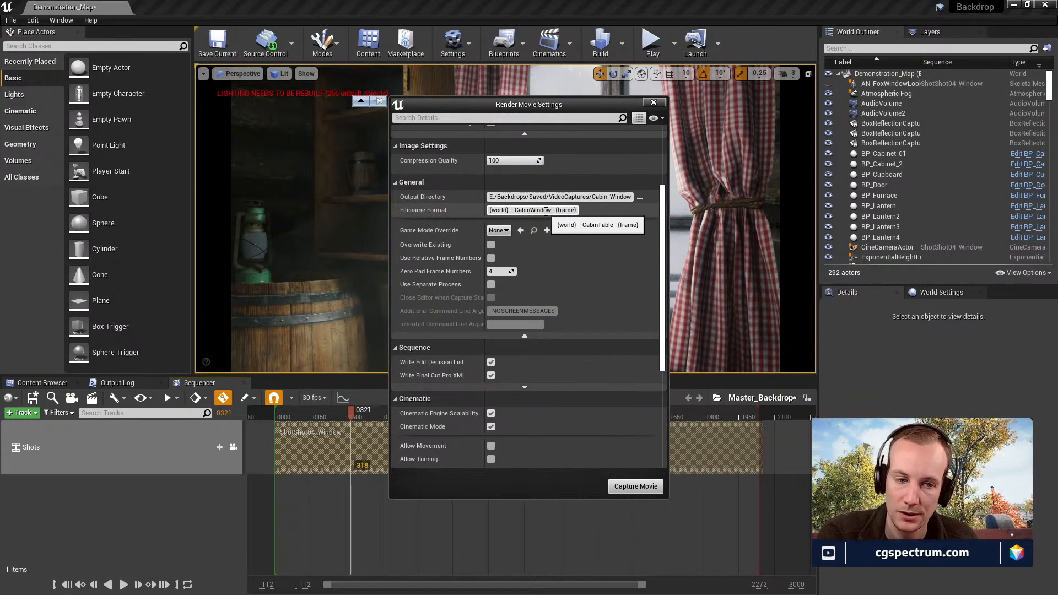
# Review the remaining render settings and start the movie capture, saving Demonstration_Map and Master_Backdrop.
pyautogui.scroll(-1, 575, 269)
pyautogui.scroll(-4, 466, 344)
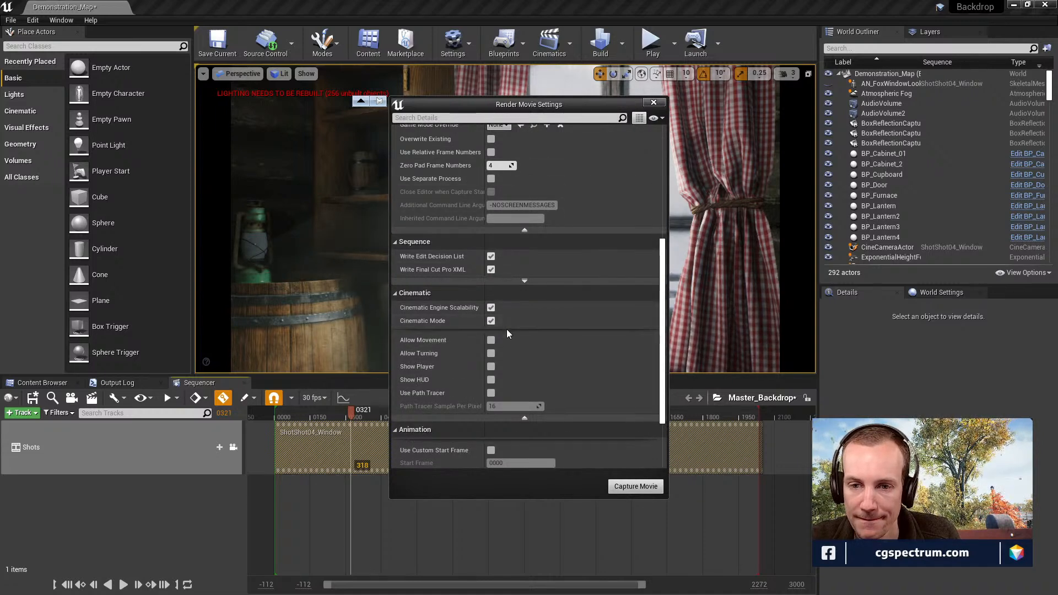
pyautogui.scroll(1, 510, 338)
pyautogui.scroll(-5, 511, 337)
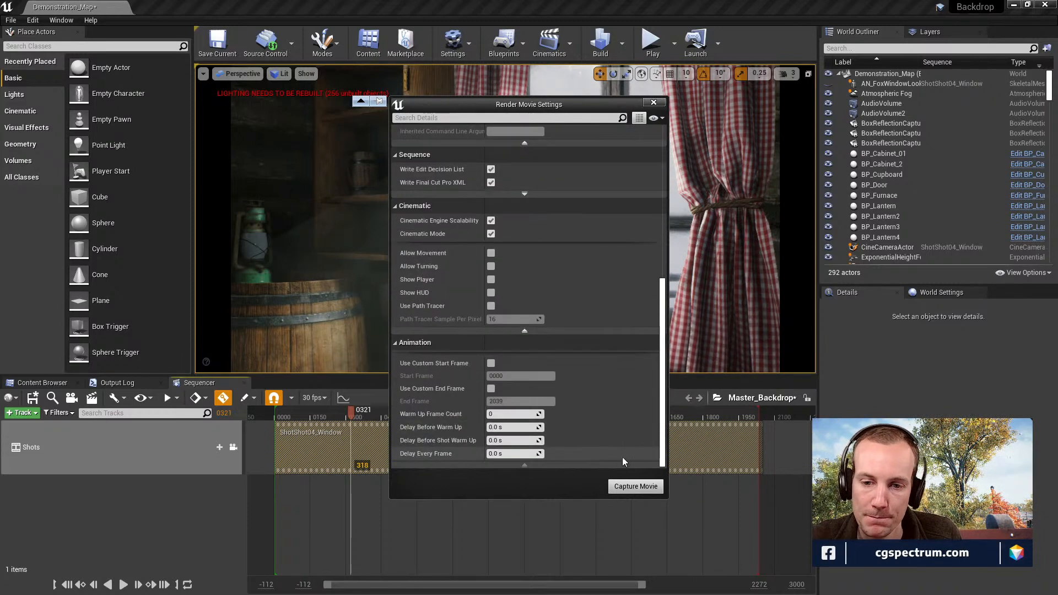
pyautogui.click(633, 487)
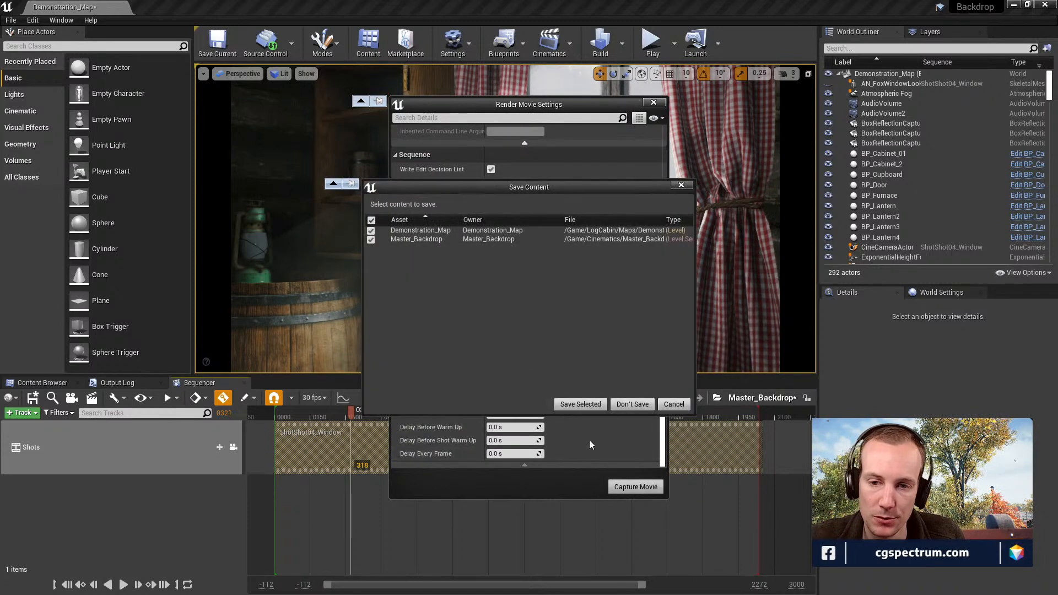
pyautogui.click(580, 404)
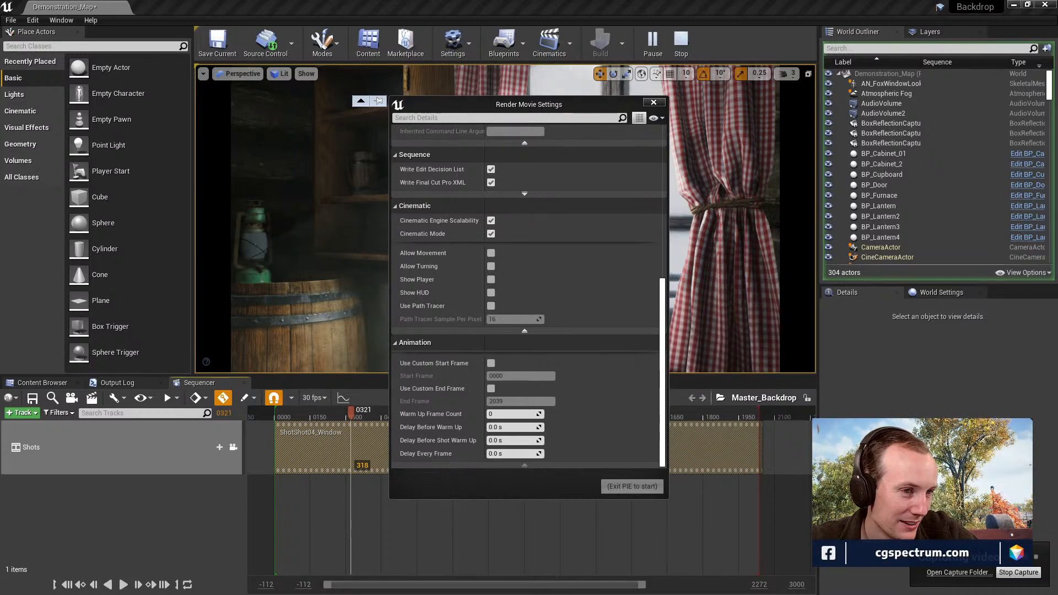
# Switch to File Explorer, look through the project folders on the E: drive and open the Source folder in Backdrops.
pyautogui.moveTo(0, 215); pyautogui.dragTo(655, 138)
pyautogui.scroll(2, 410, 316)
pyautogui.scroll(2, 357, 347)
pyautogui.scroll(-2, 357, 347)
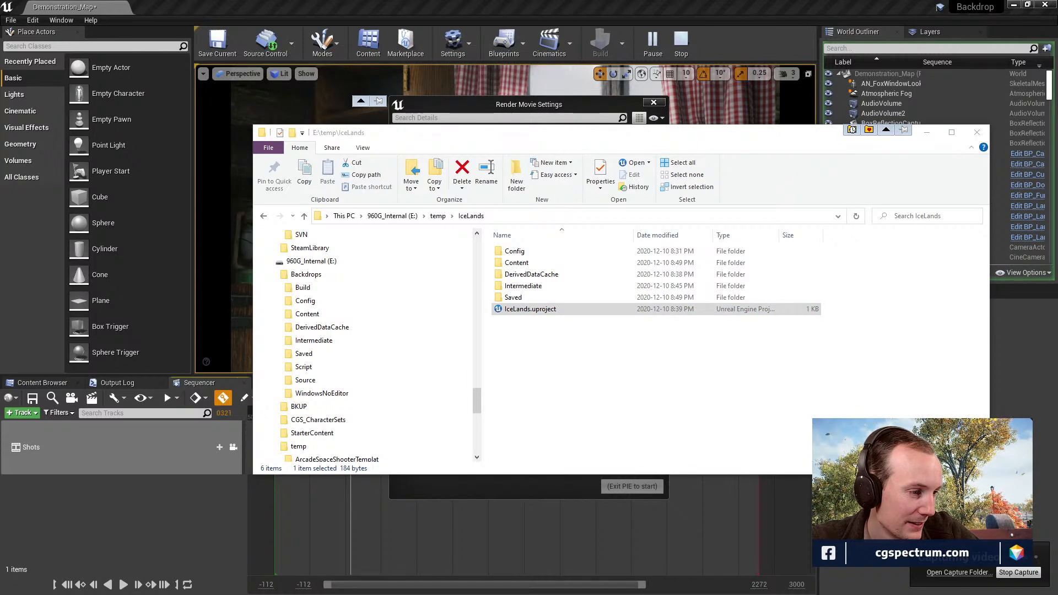
pyautogui.scroll(-2, 385, 366)
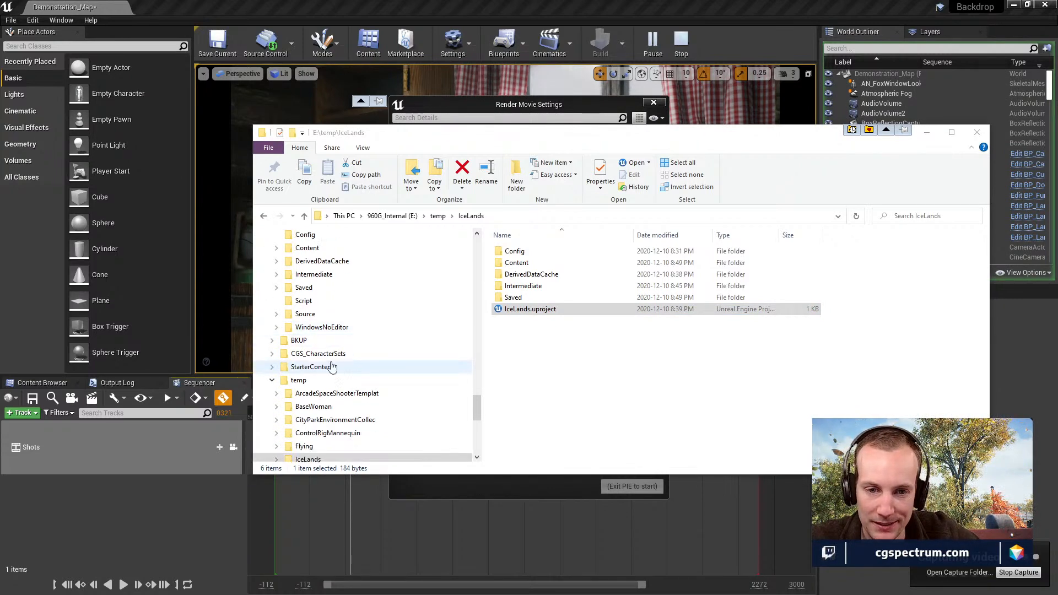
pyautogui.scroll(-1, 337, 349)
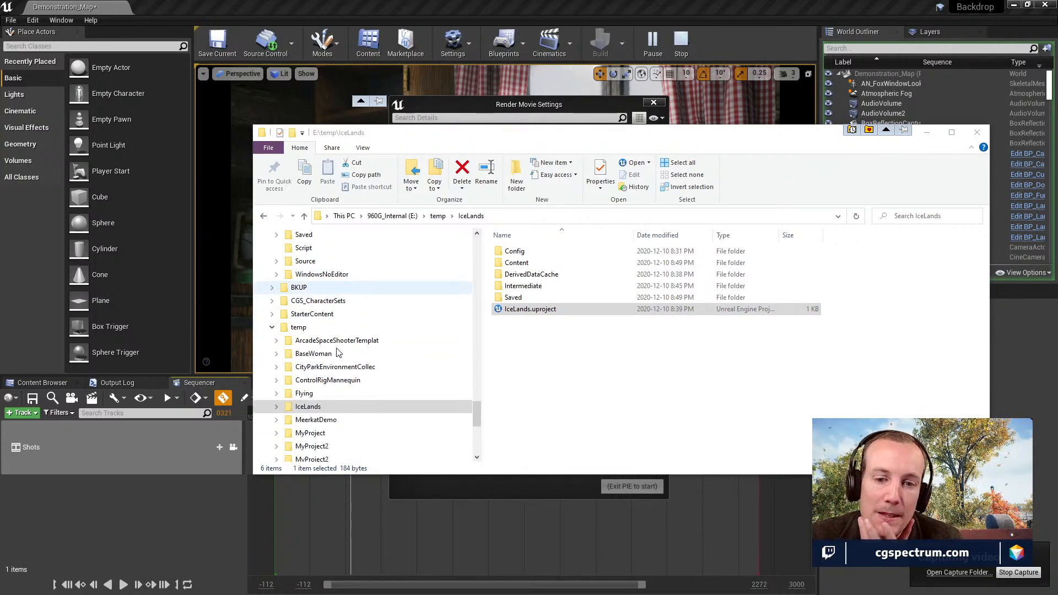
pyautogui.scroll(-3, 344, 355)
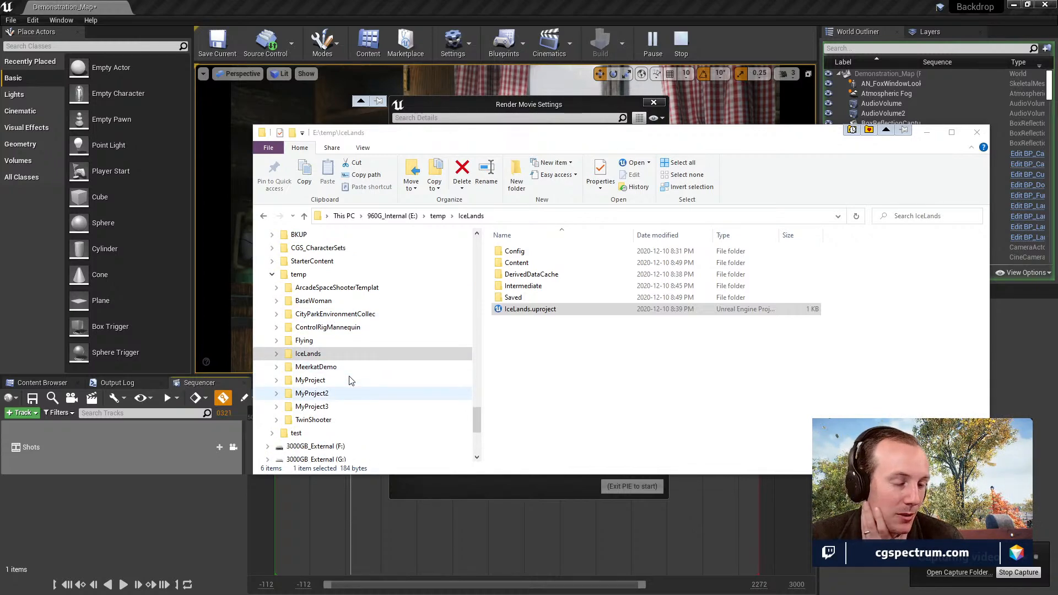
pyautogui.scroll(3, 347, 379)
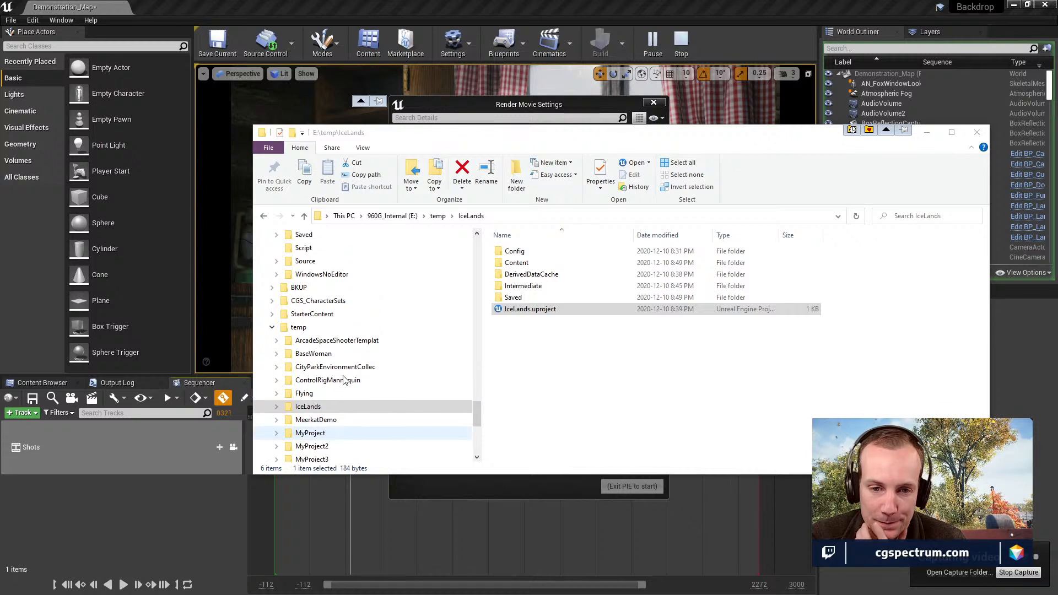
pyautogui.scroll(3, 344, 379)
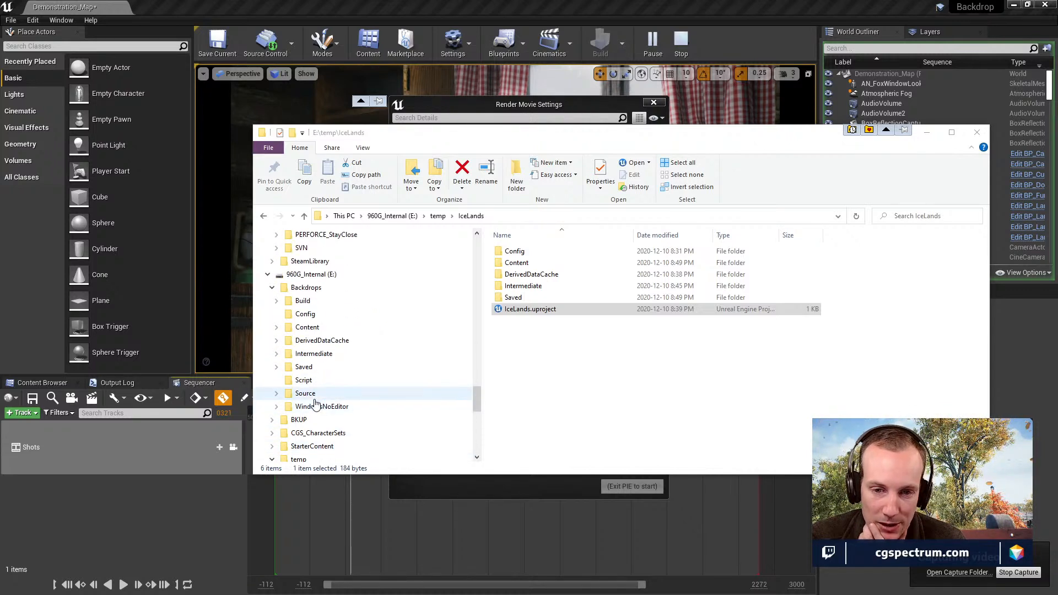
pyautogui.scroll(-4, 315, 402)
pyautogui.scroll(-1, 315, 384)
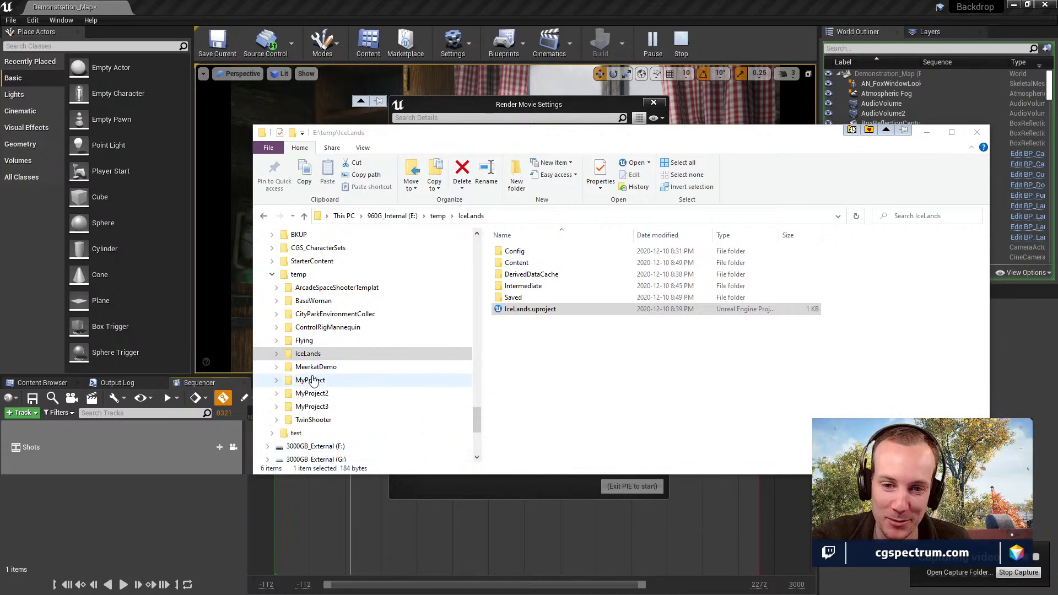
pyautogui.scroll(5, 325, 402)
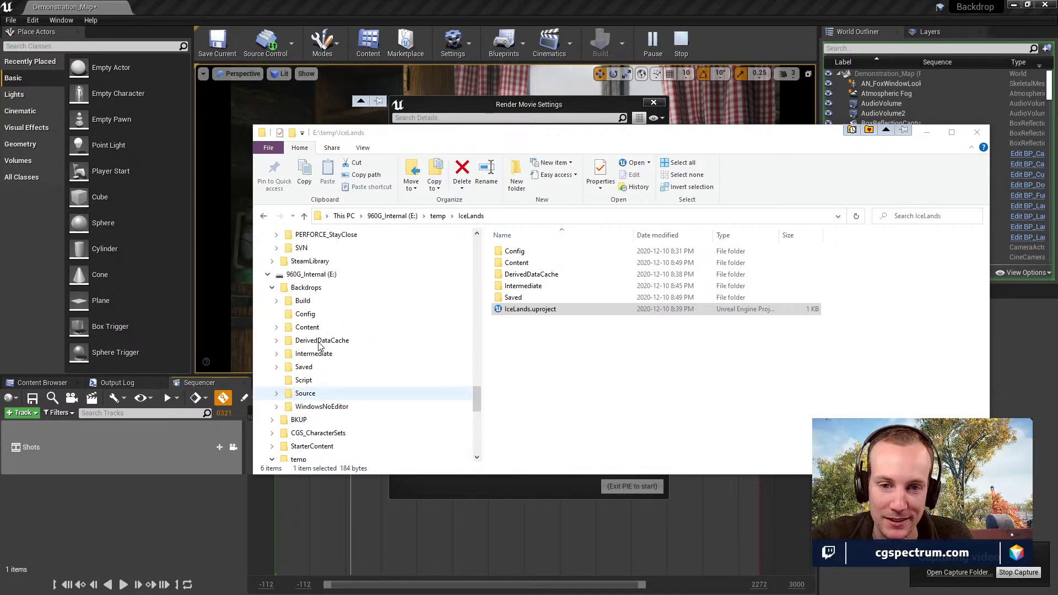
pyautogui.click(304, 394)
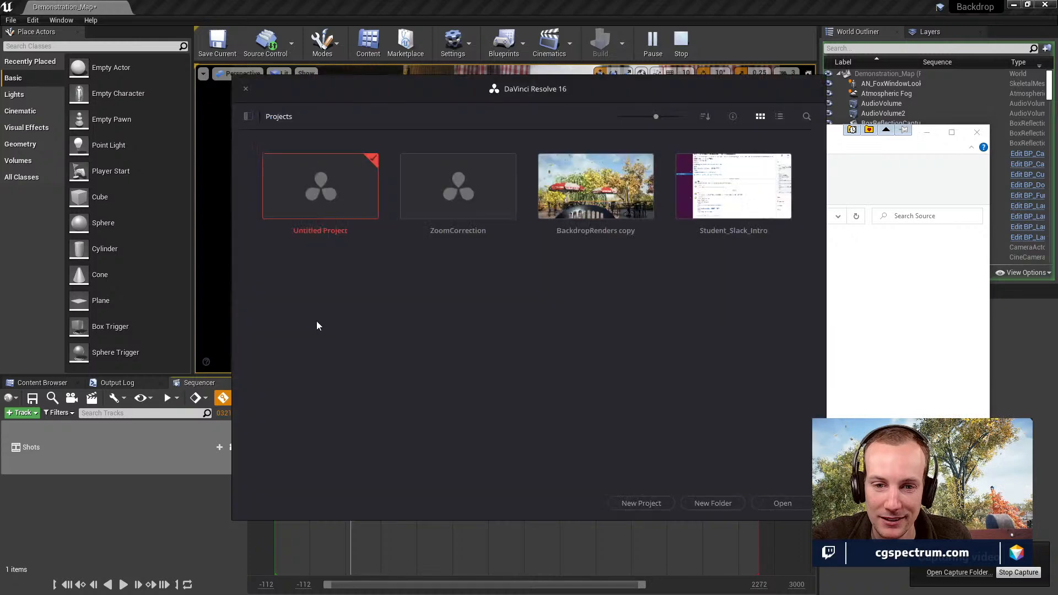
# Switch to DaVinci Resolve 16 and open the BackdropRenders copy project from the project manager.
pyautogui.moveTo(615, 78); pyautogui.dragTo(537, 90)
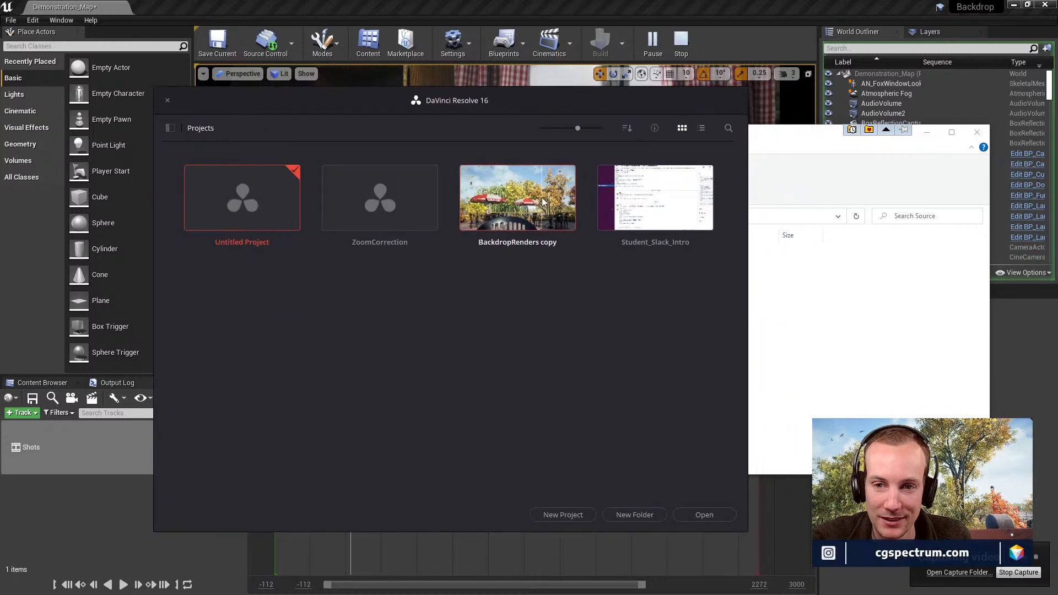
pyautogui.click(570, 517)
pyautogui.click(530, 314)
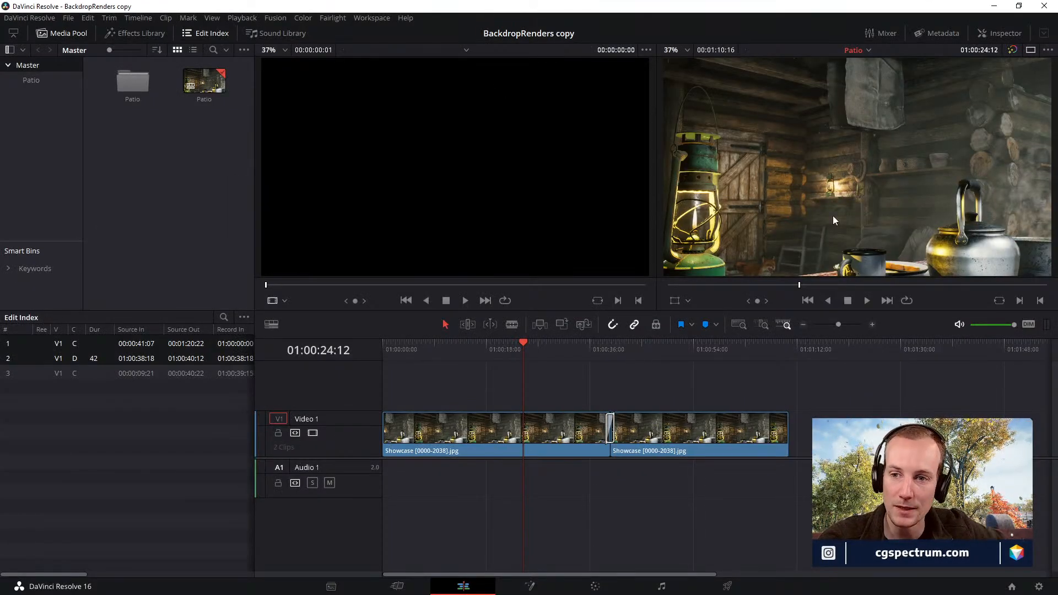
# Move the DaVinci Resolve window out of the way and return to the movie render settings in Unreal Editor.
pyautogui.click(1018, 6)
pyautogui.moveTo(802, 18); pyautogui.dragTo(772, 231)
pyautogui.click(696, 59)
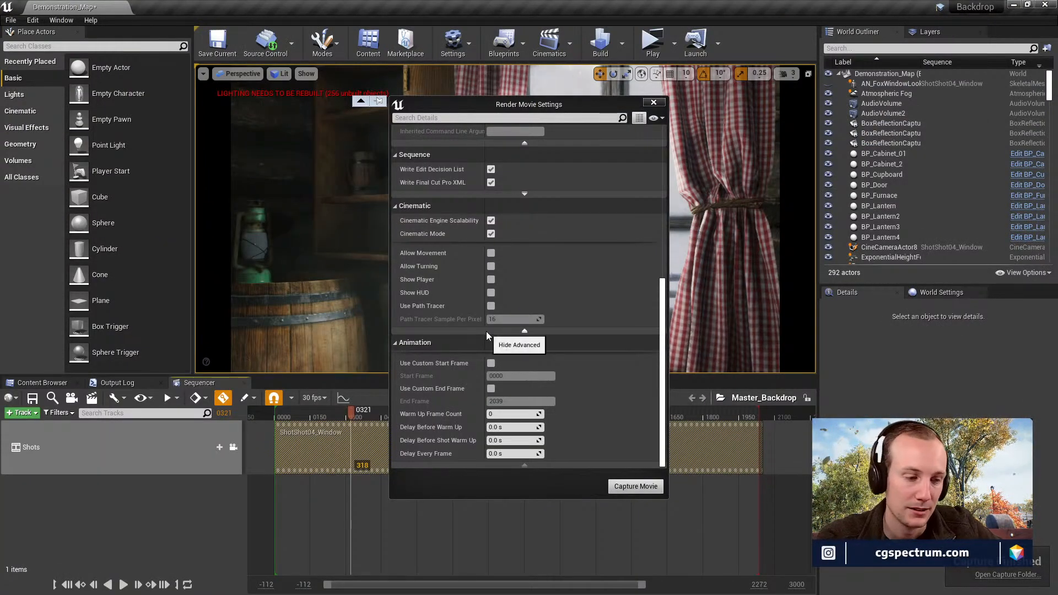